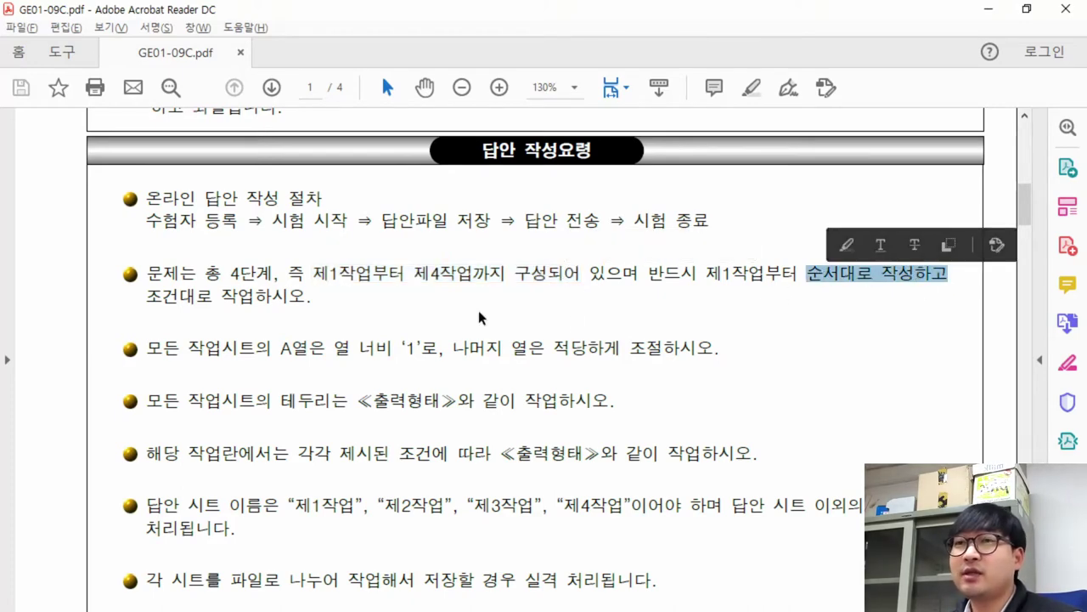
Read the answer-writing instructions on column A width, borders, the required output form and answer sheet names
scroll(504, 278, "down", 2)
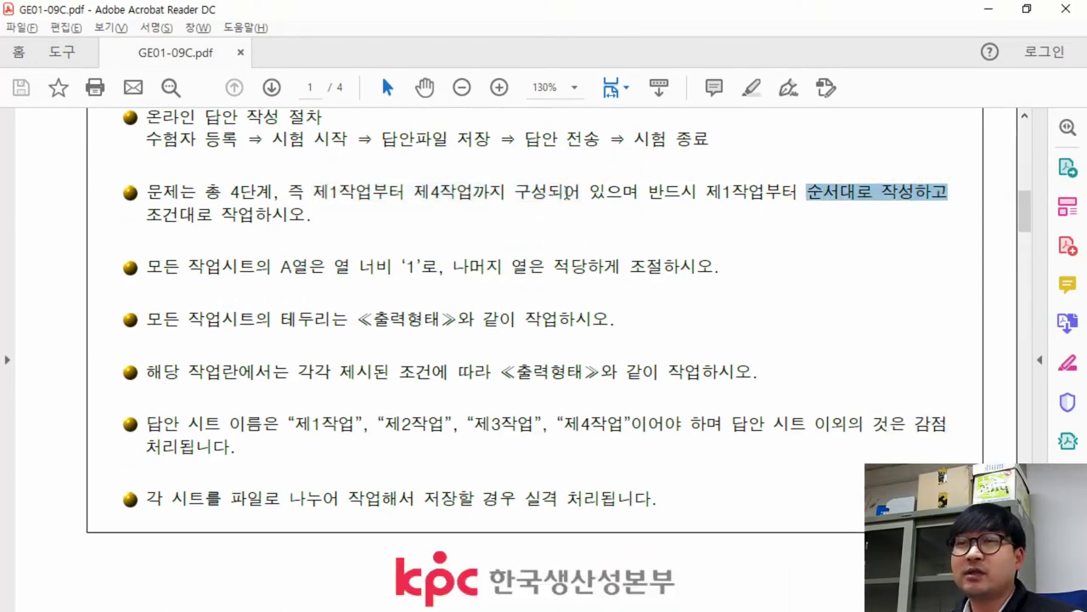
left_click_drag(280, 266, 443, 266)
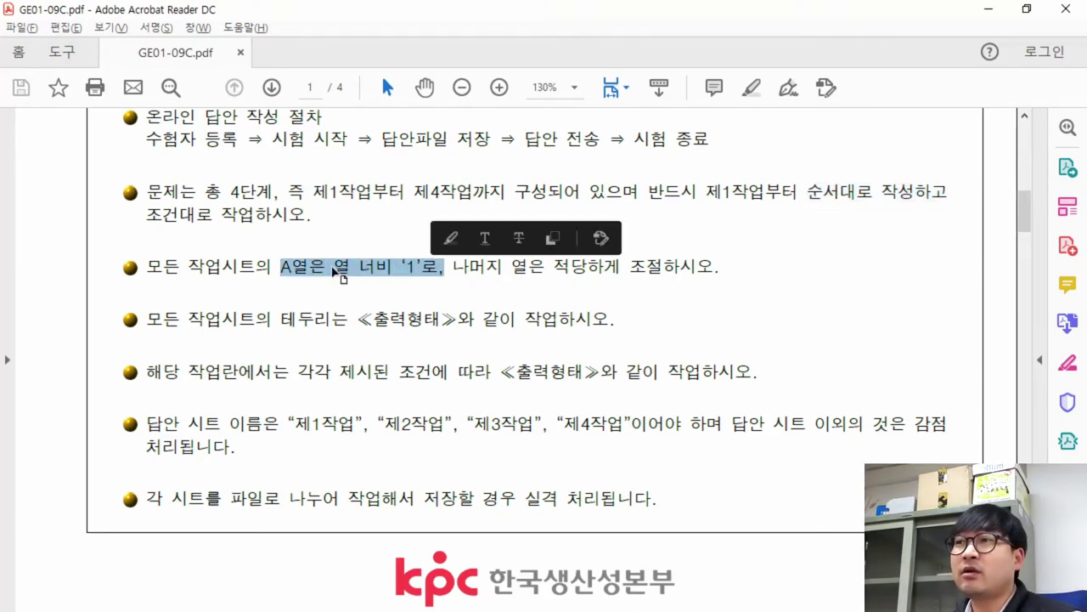
left_click_drag(457, 270, 639, 261)
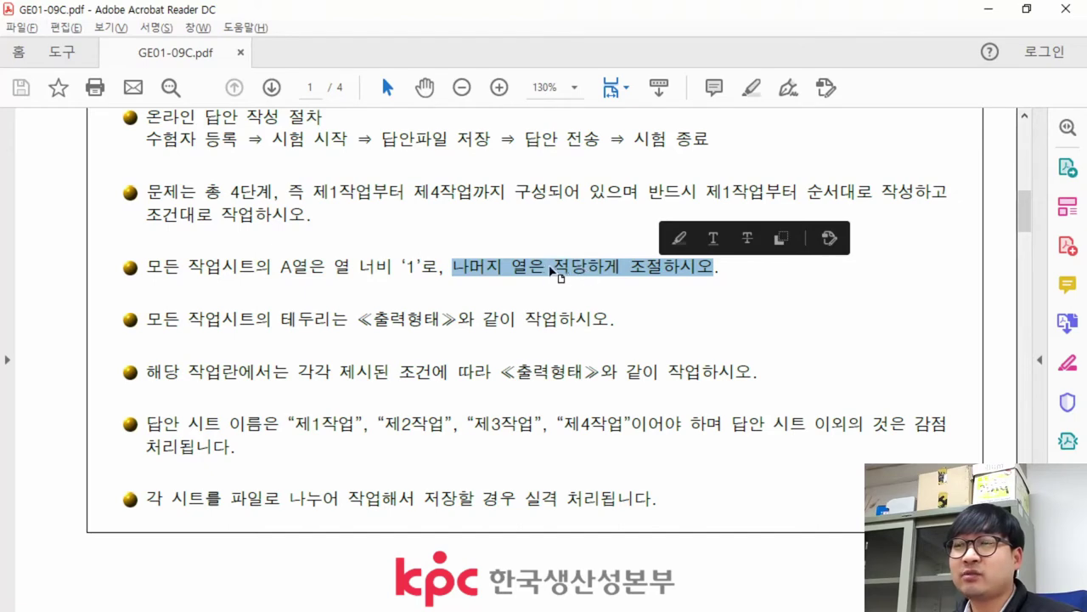
left_click(294, 322)
left_click_drag(293, 321, 608, 321)
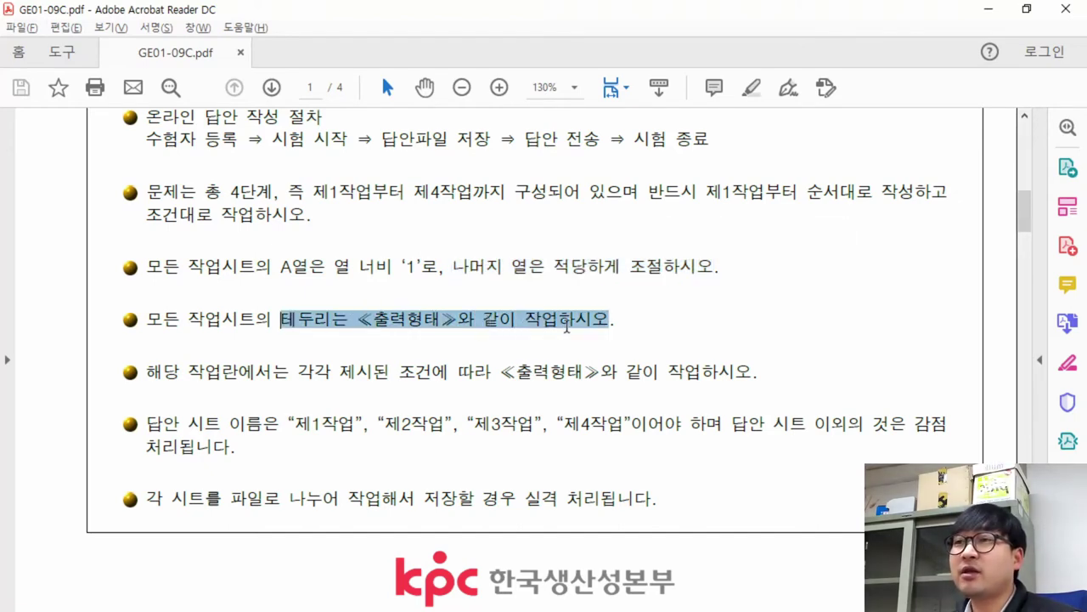
left_click(456, 326)
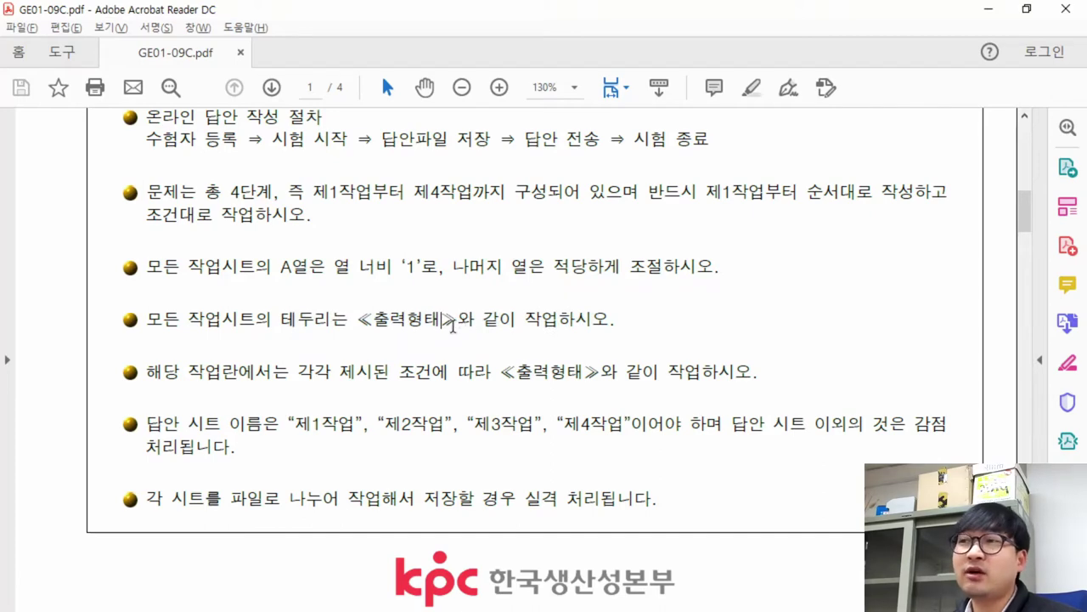
left_click_drag(282, 322, 486, 325)
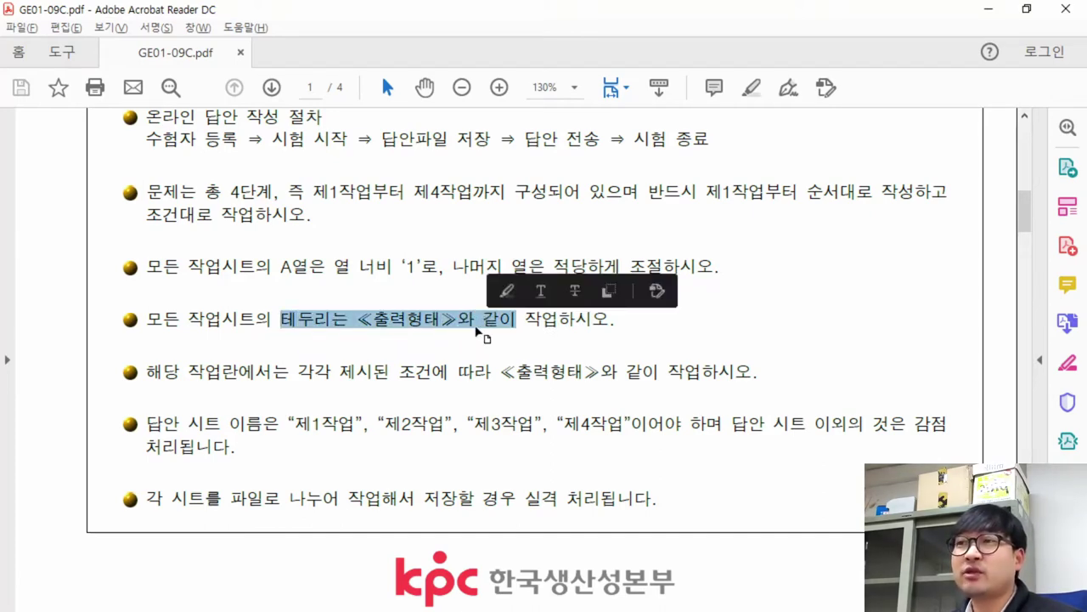
scroll(478, 330, "down", 1)
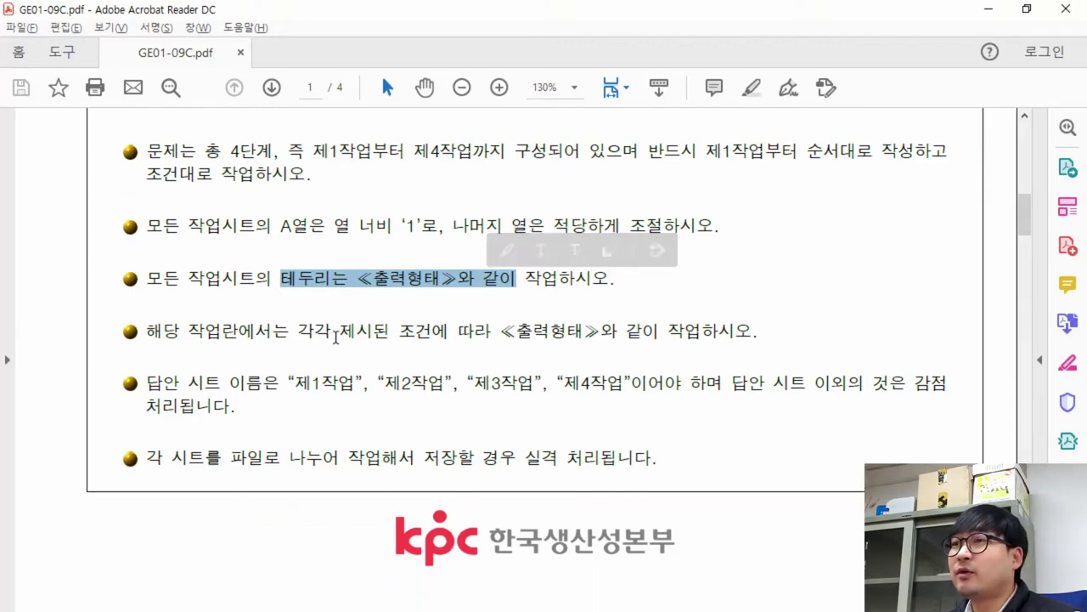
left_click_drag(495, 334, 660, 333)
left_click(545, 340)
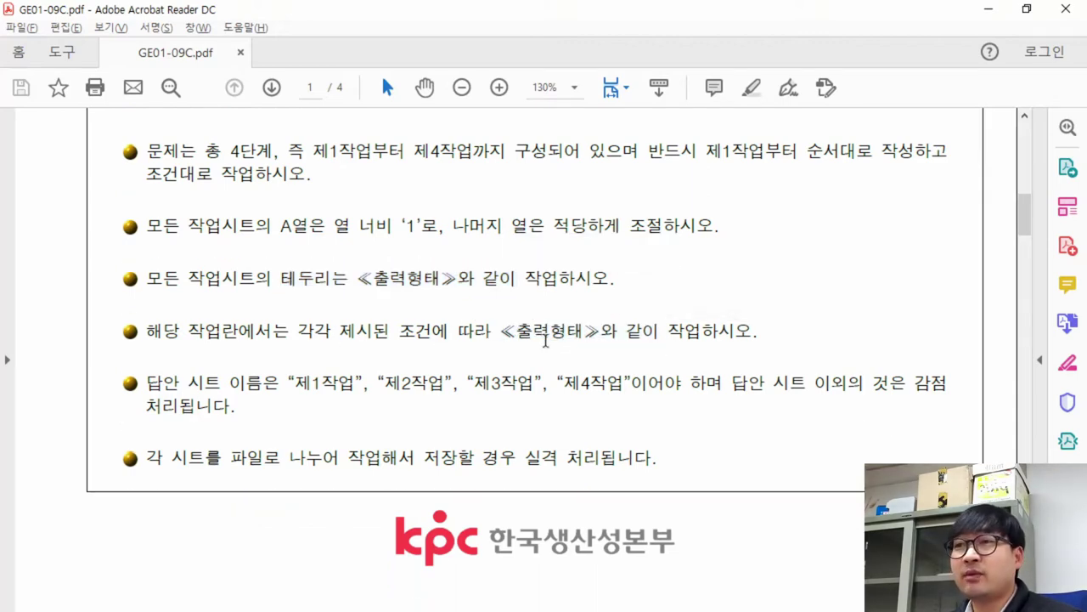
left_click_drag(292, 382, 596, 392)
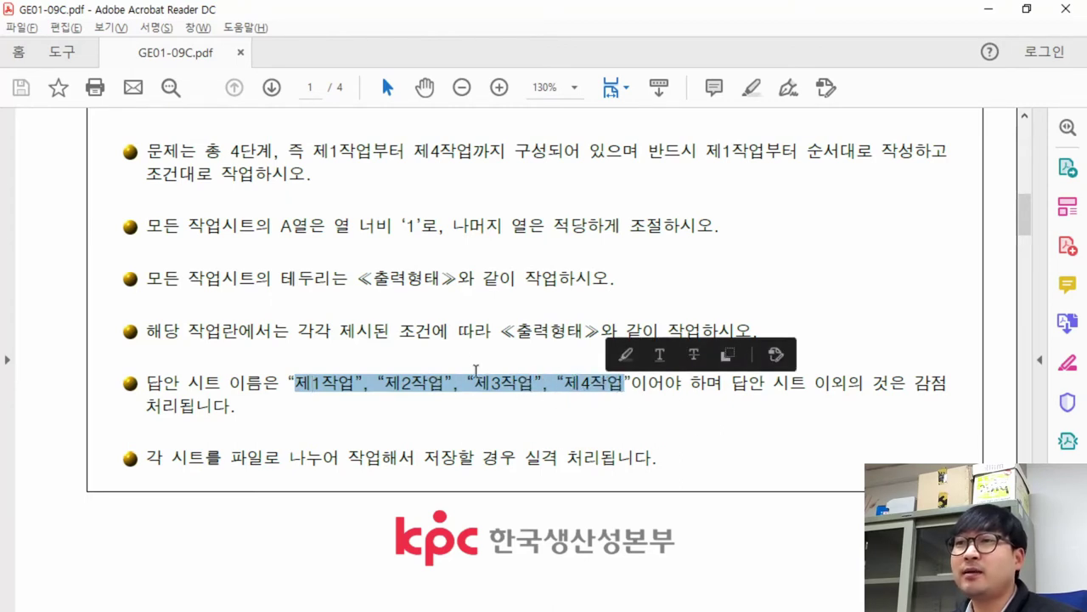
left_click(501, 383)
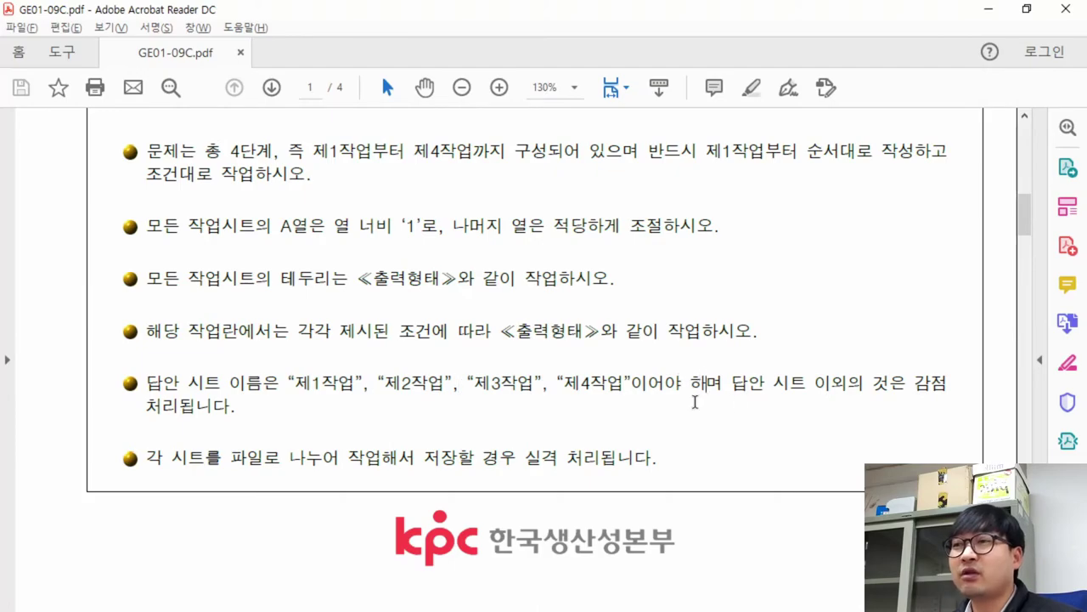
Examine the 제1작업 heading and its output form table on page 2 of the exam PDF
scroll(666, 397, "down", 4)
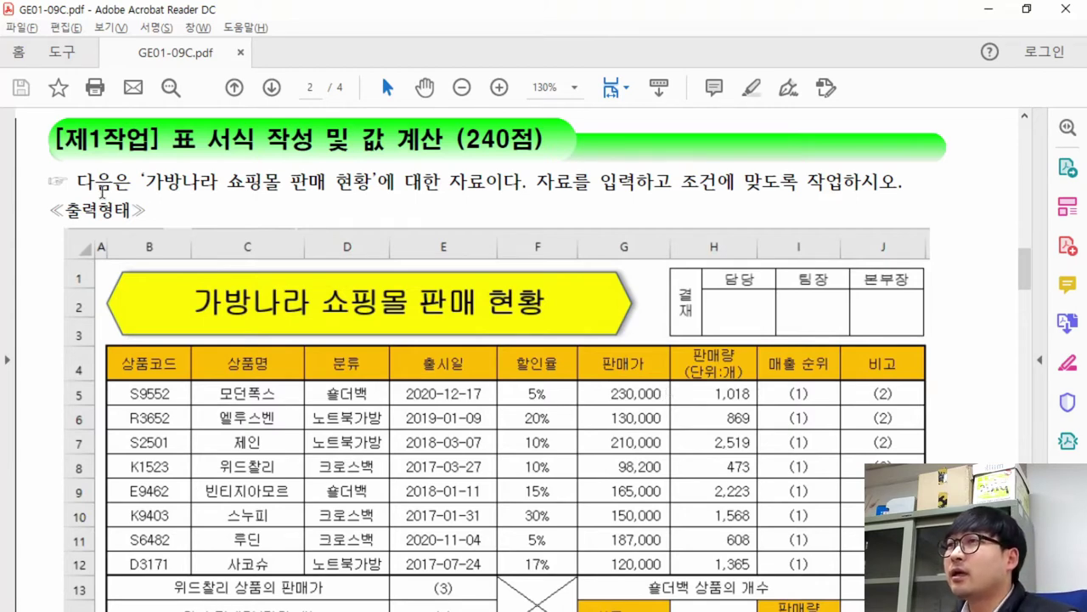
left_click_drag(175, 141, 314, 141)
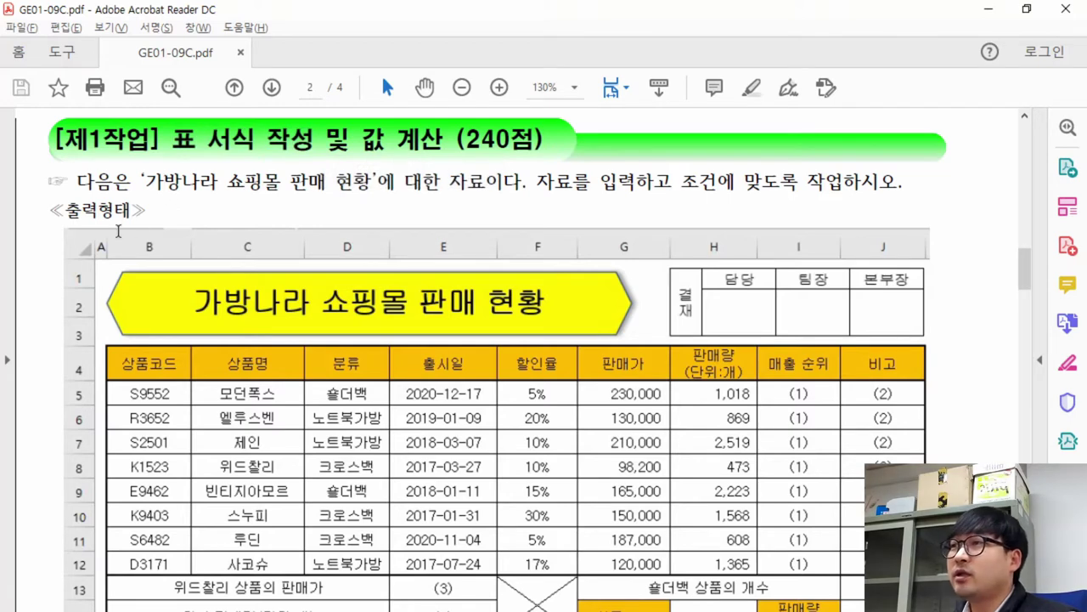
scroll(169, 196, "down", 2)
left_click_drag(72, 155, 943, 570)
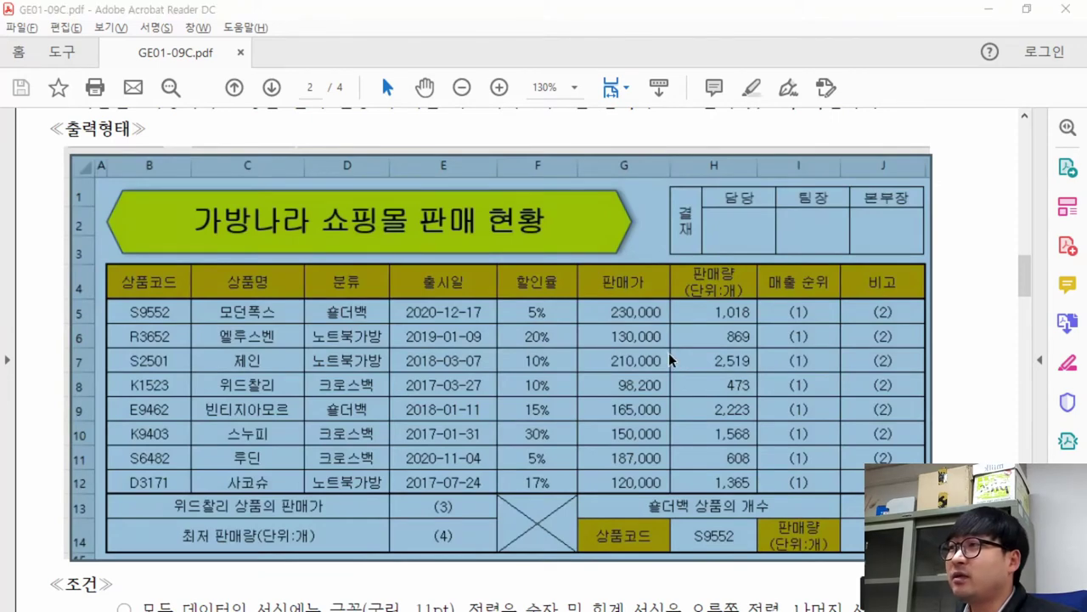
Switch to the blank Excel workbook and set the width of column A to 1
key("alt+Tab")
left_click(111, 216)
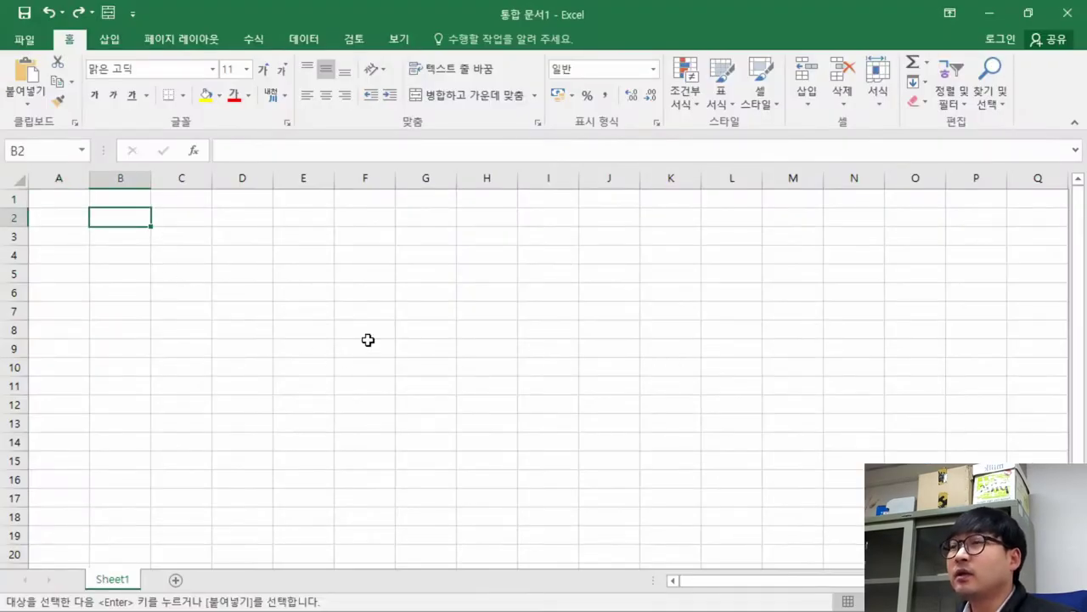
left_click(45, 196)
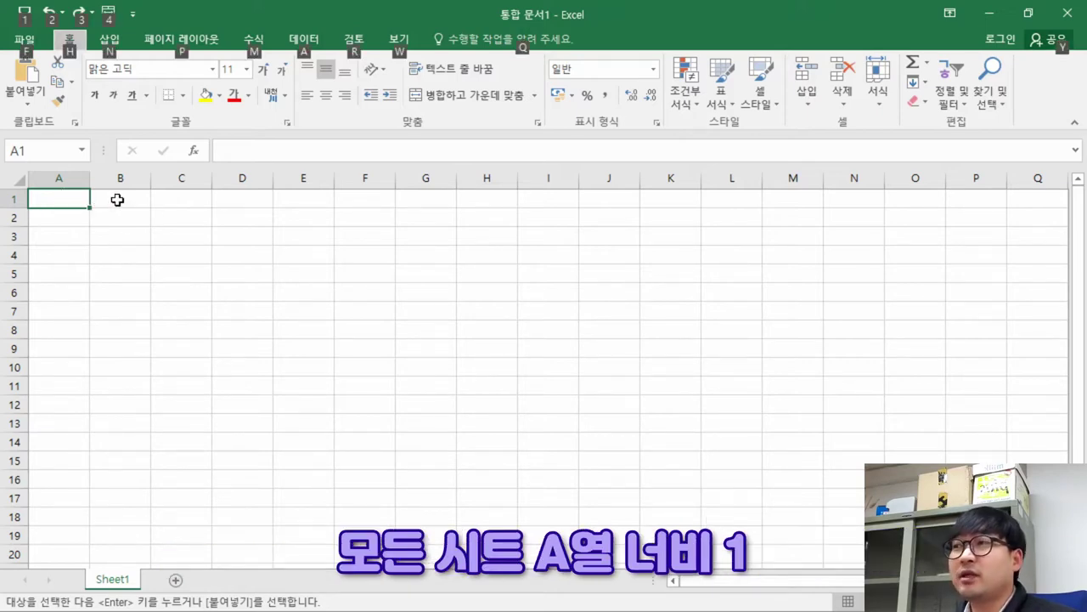
right_click(60, 180)
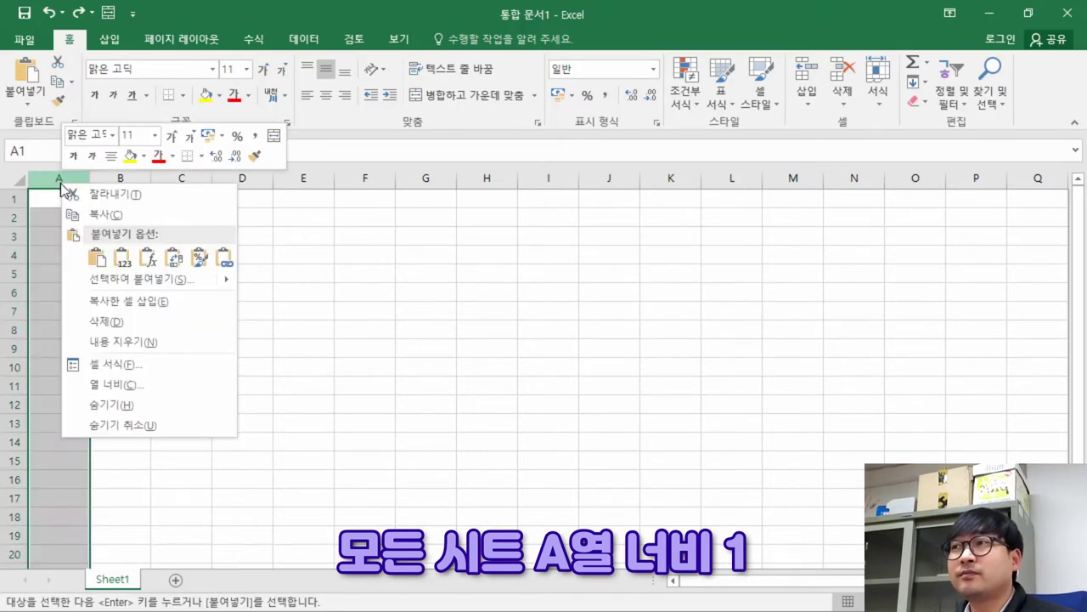
left_click(146, 386)
type("1")
key("Return")
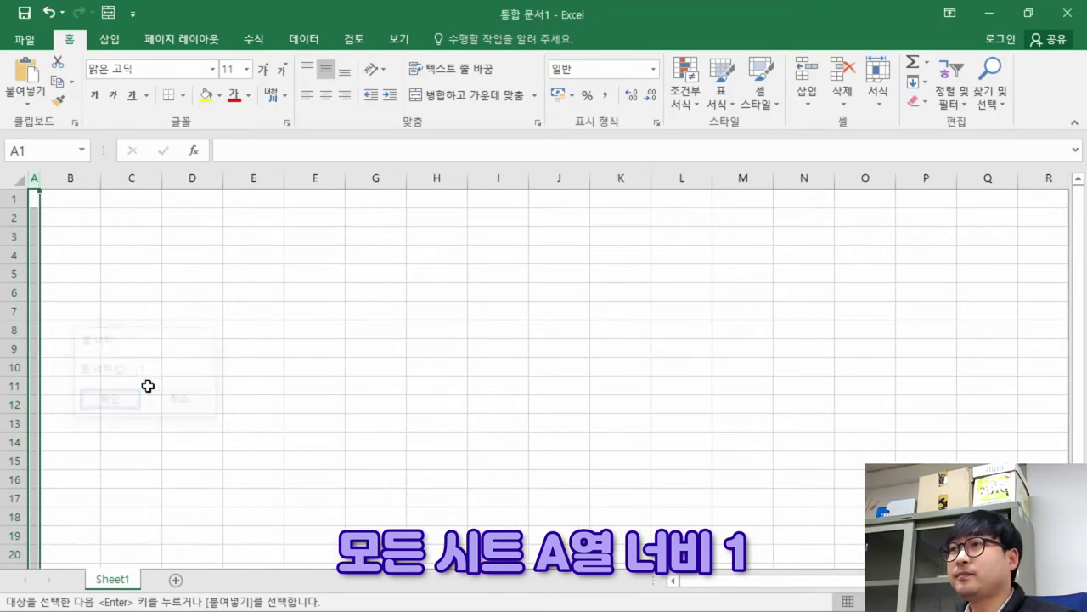
left_click(72, 218)
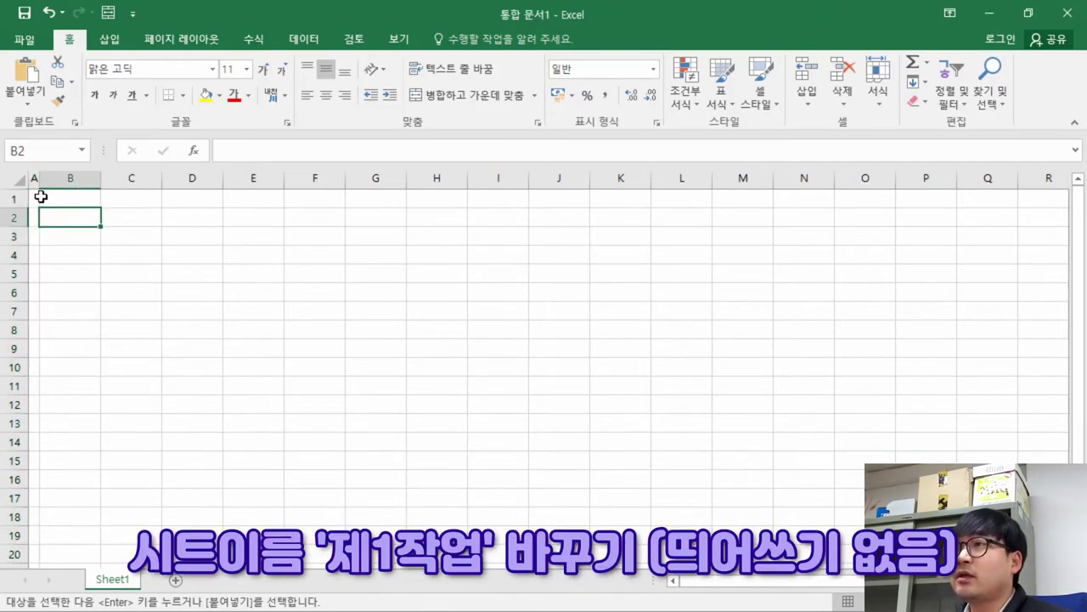
left_click(39, 197)
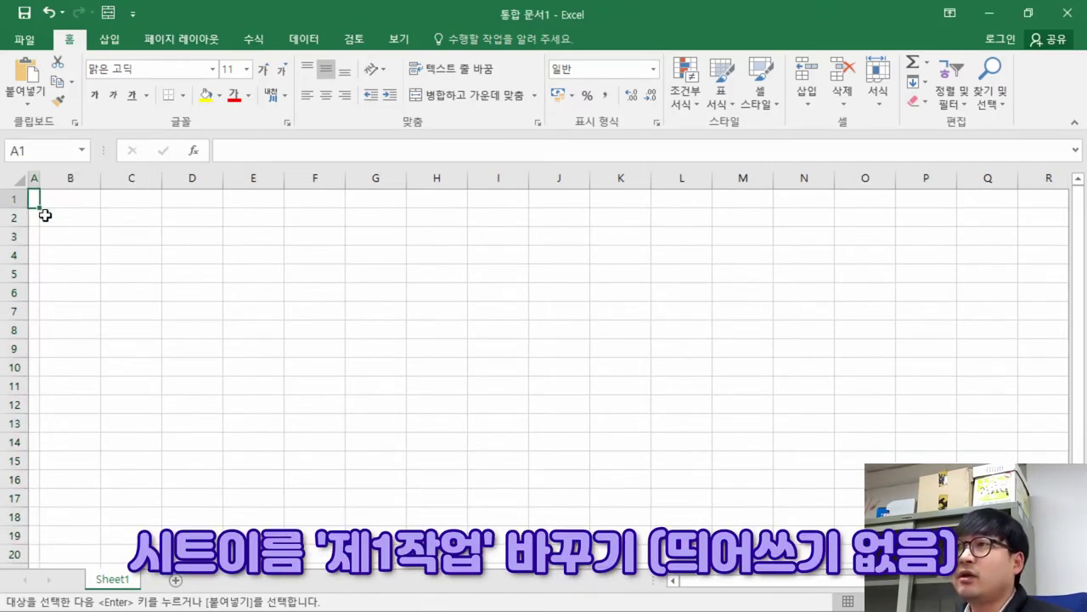
Rename the Sheet1 worksheet as 제1작업, without spaces
double_click(117, 581)
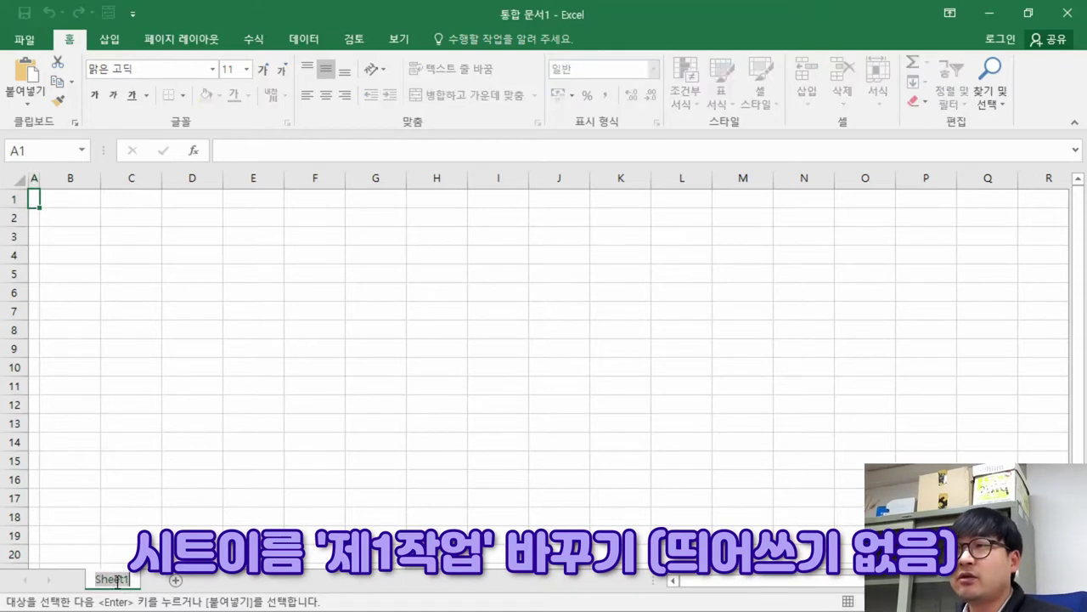
key("BackSpace")
type("제1작ㅇㅓㅂ")
key("Return")
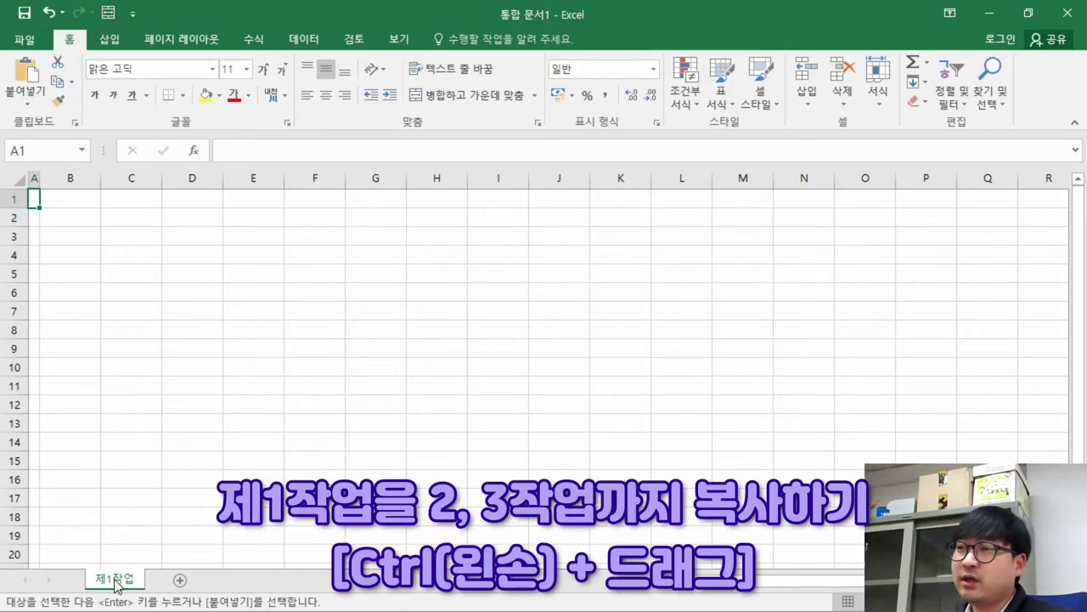
Duplicate the 제1작업 sheet directly after itself and rename the copy 제2작업
left_click_drag(116, 586, 174, 590)
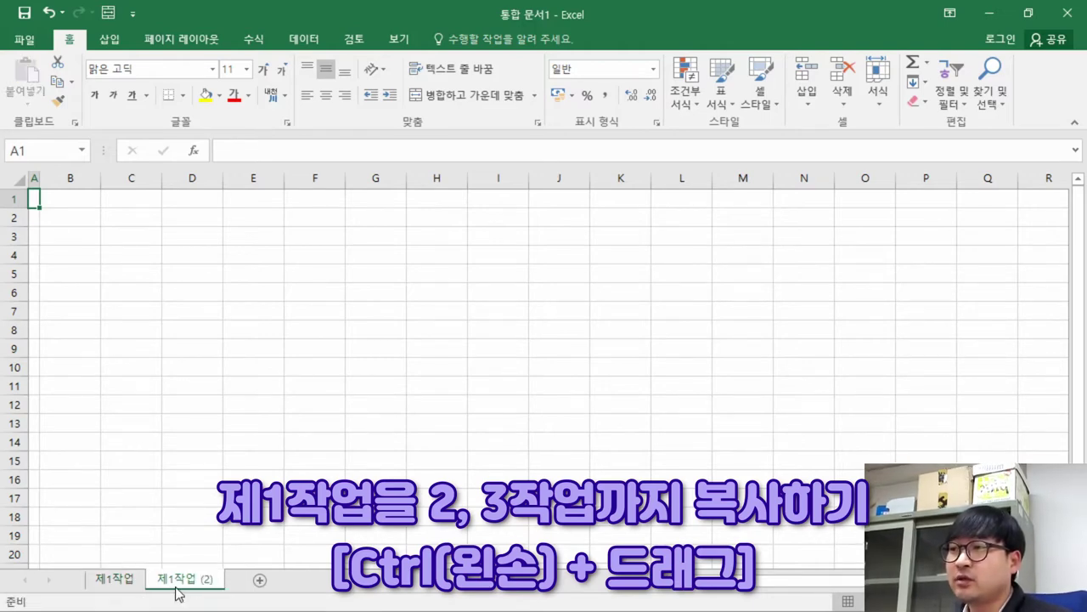
double_click(178, 580)
left_click(173, 579)
key("BackSpace")
type("2")
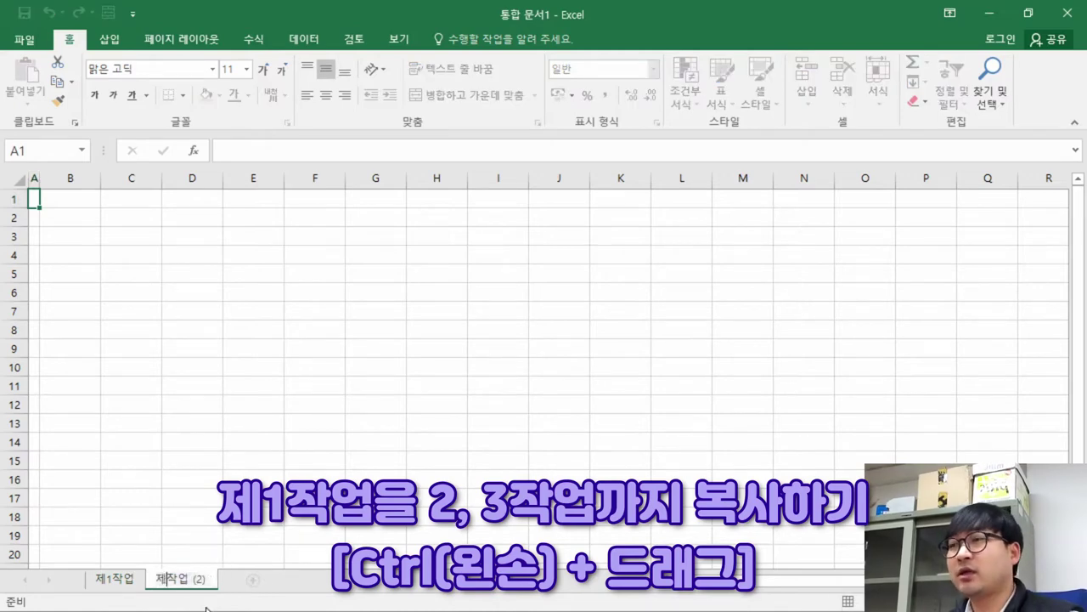
key("Delete")
key("Delete")
key("Delete")
key("Delete")
key("Return")
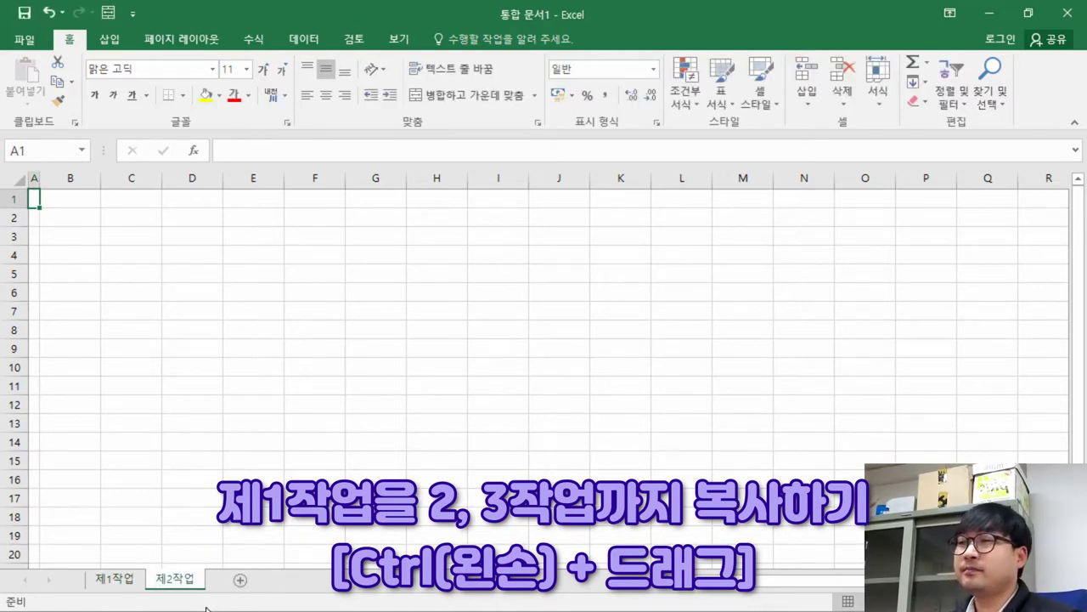
Duplicate the 제2작업 sheet, rename the copy 제3작업, and return to the 제1작업 sheet
left_click_drag(188, 585, 233, 582)
double_click(233, 582)
left_click(233, 581)
key("BackSpace")
type("2작업 (2")
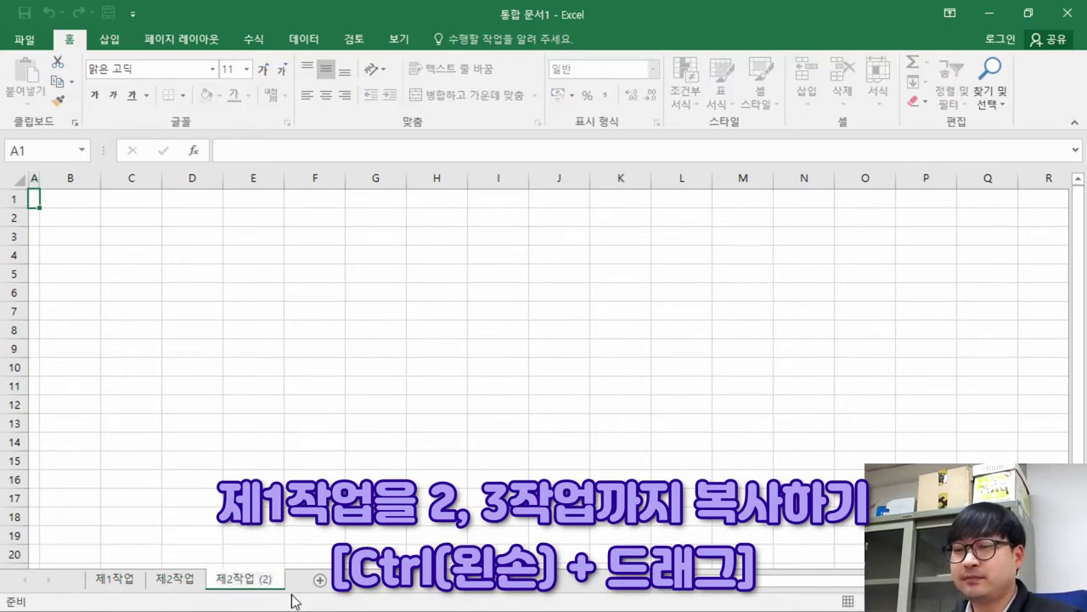
key("BackSpace")
type("3")
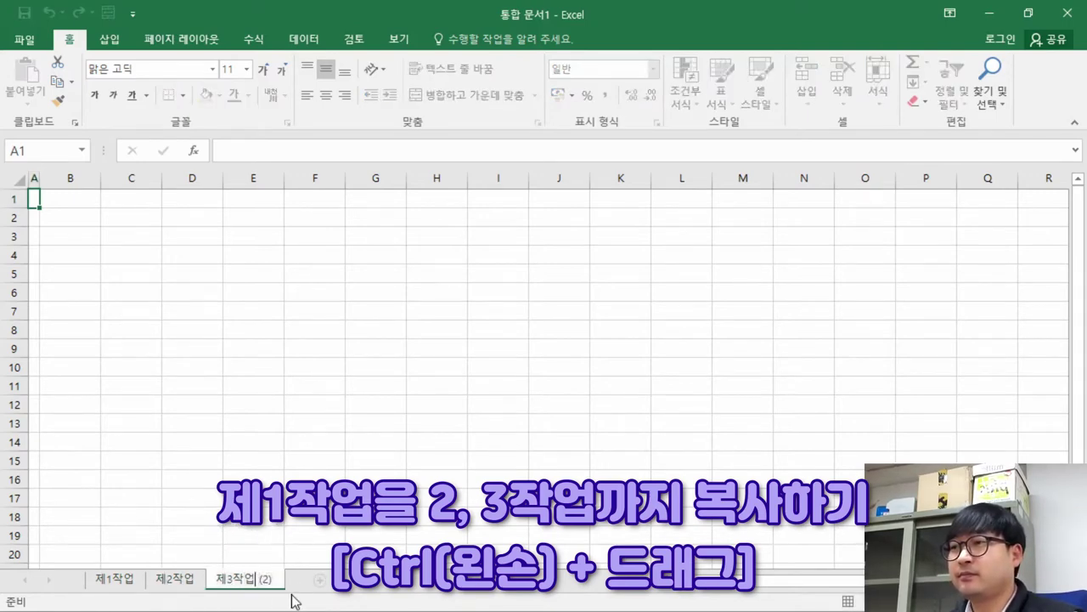
key("Delete")
key("Delete")
key("Delete")
key("Delete")
key("Return")
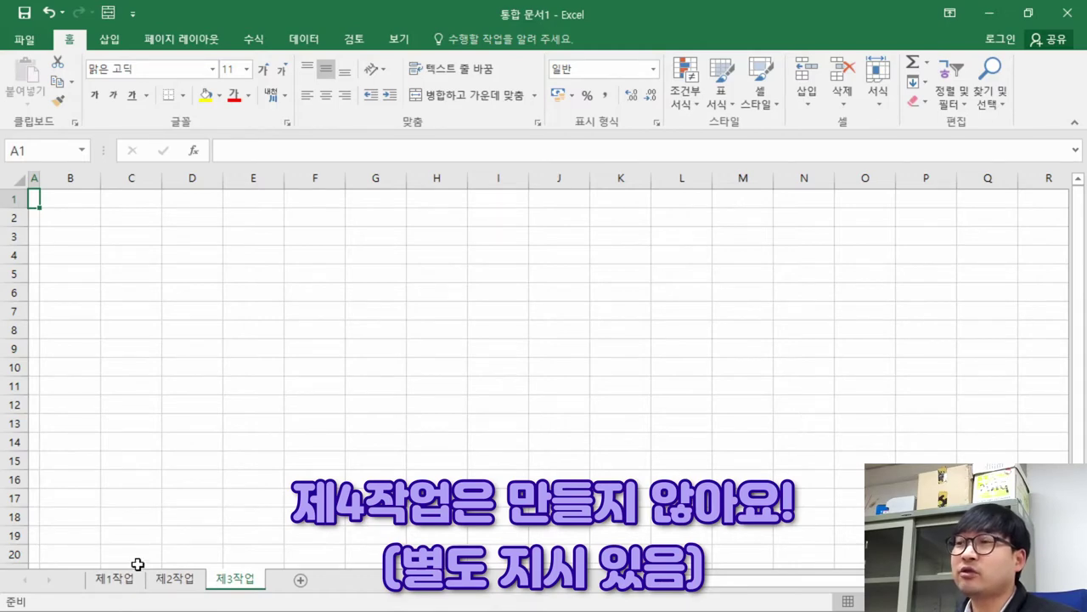
left_click(124, 586)
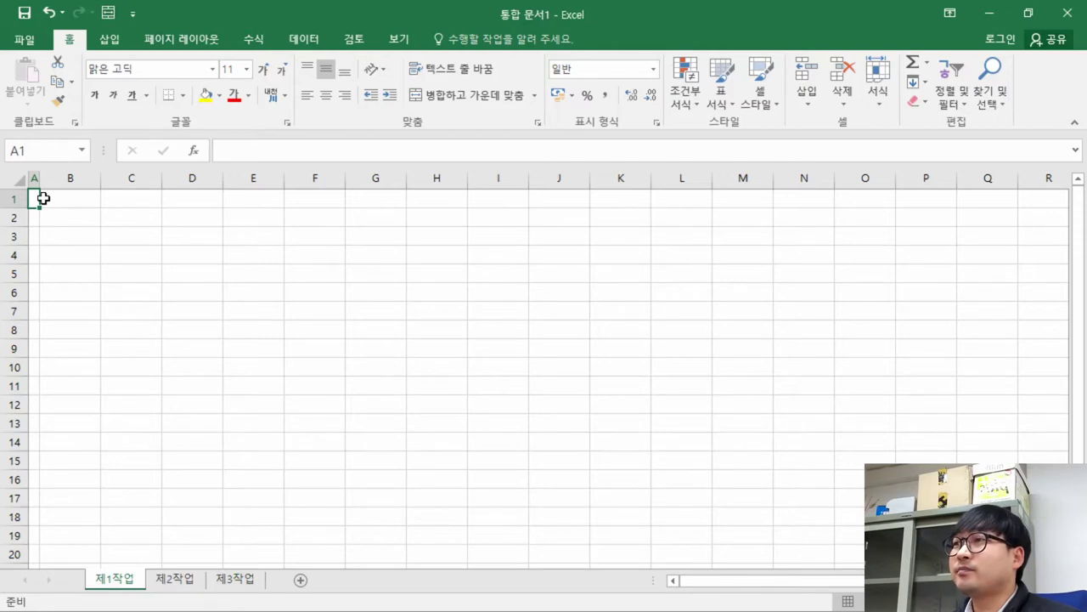
Switch to the exam PDF in Acrobat Reader and examine the 제1작업 output form table from B4 to J14
key("alt+Tab")
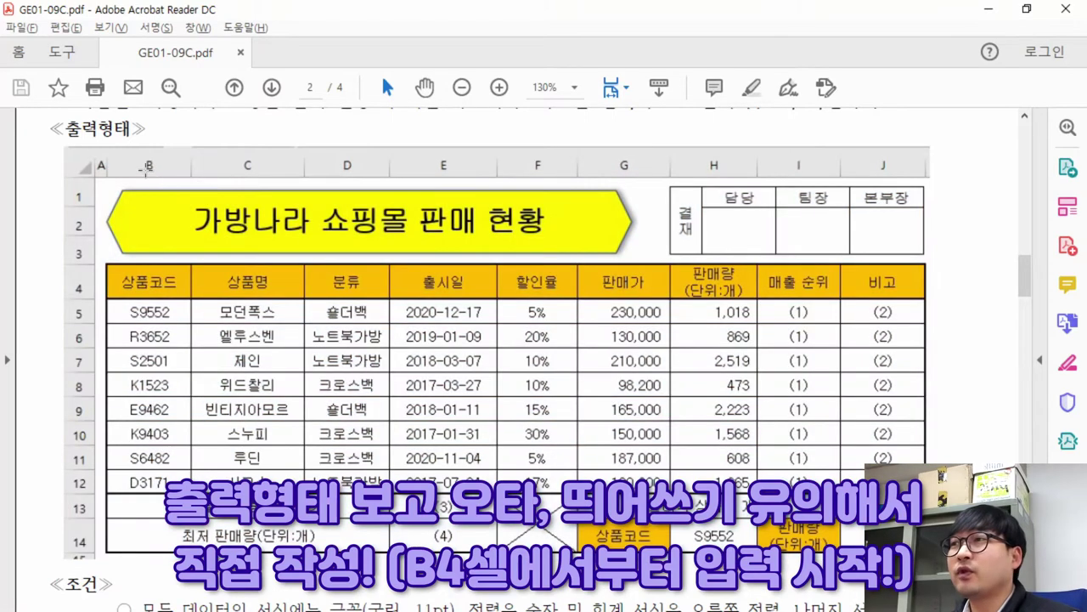
left_click_drag(786, 245, 946, 271)
left_click(450, 384)
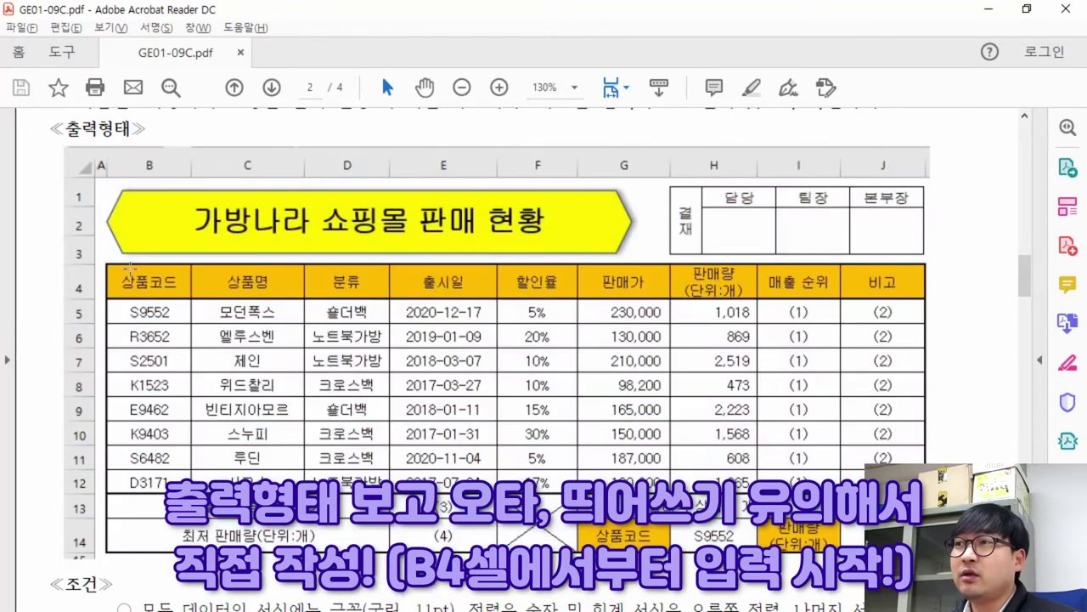
left_click_drag(131, 268, 919, 552)
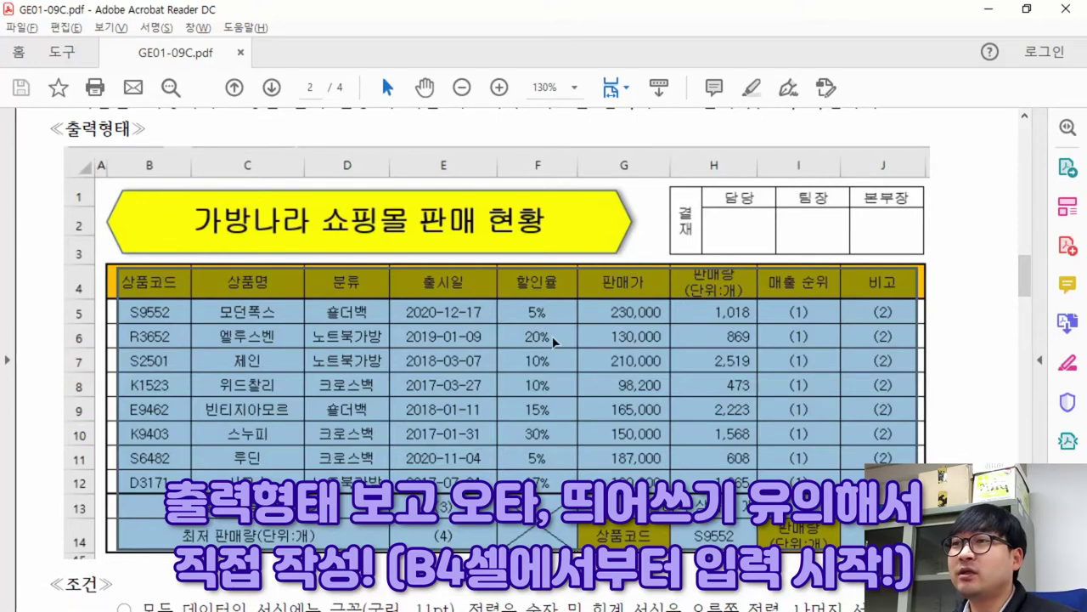
Switch back to Excel and paste the copied product sales data as values into the 제1작업 sheet, starting at cell B4
key("alt+Tab")
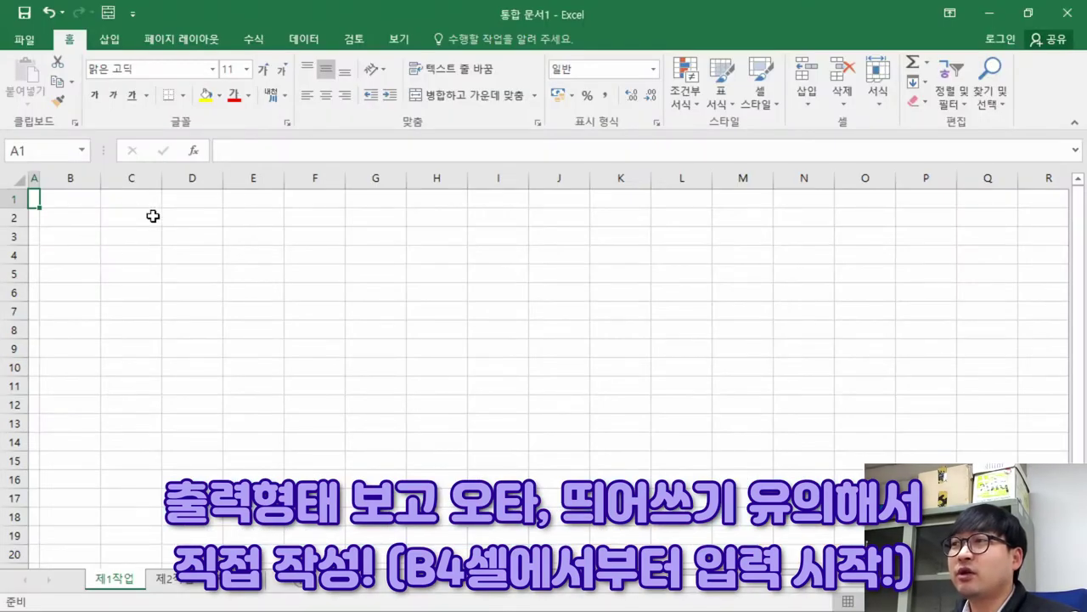
left_click(61, 255)
left_click(61, 255)
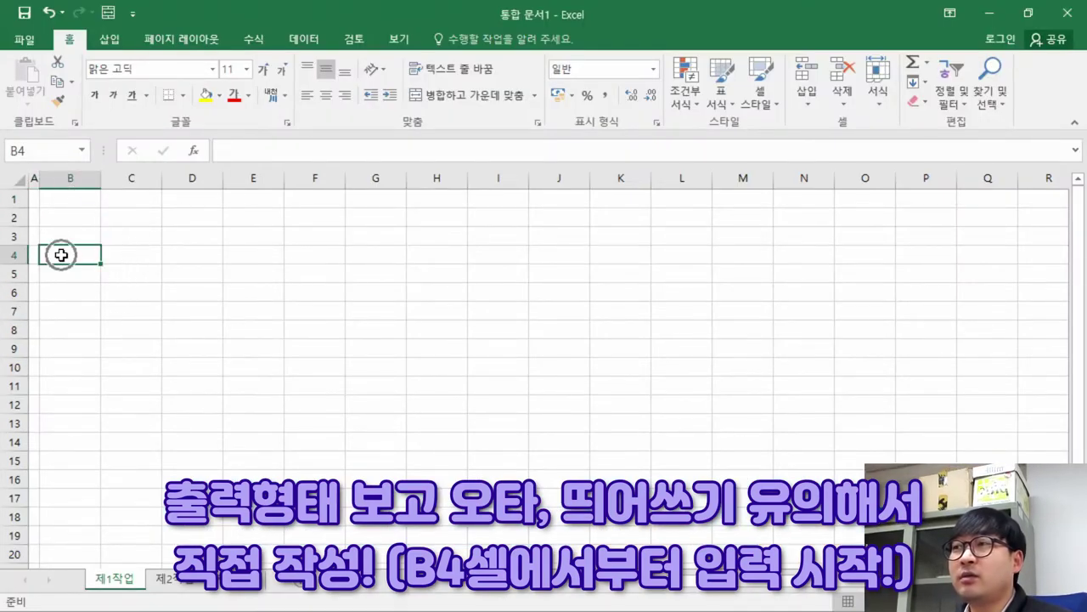
key("alt+Tab")
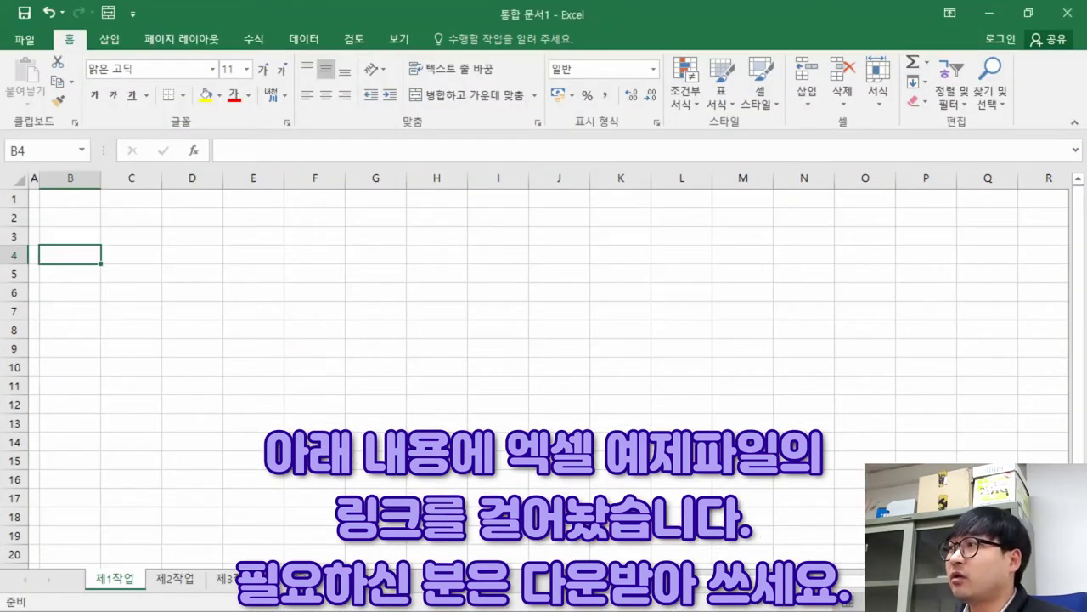
right_click(68, 259)
left_click(128, 300)
left_click(250, 332)
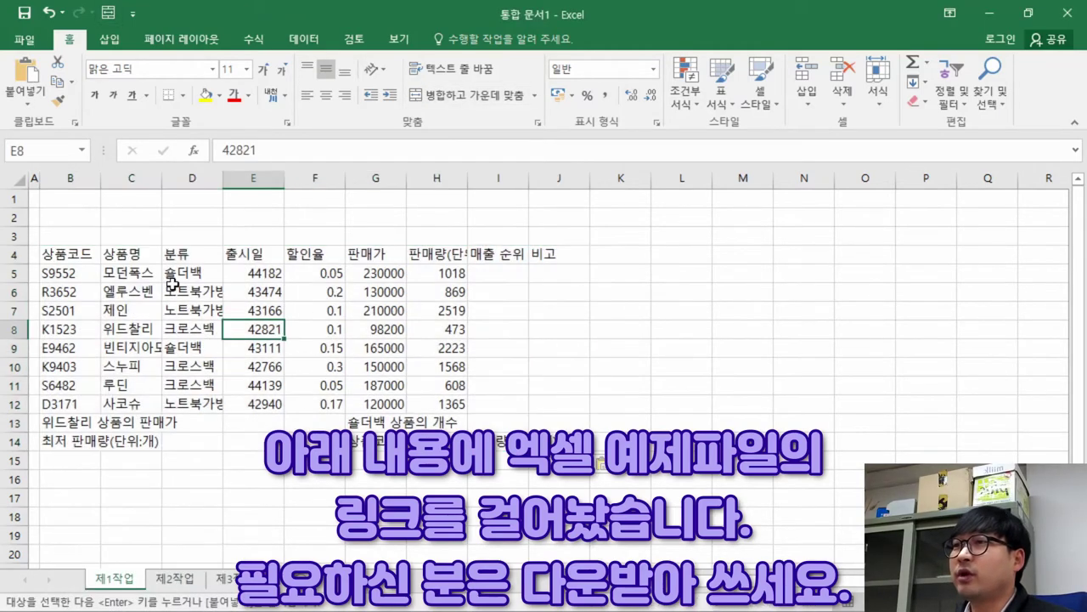
Switch to the exam PDF in Acrobat Reader and examine the output form's table layout and the heights of rows 1 to 14
left_click(47, 198)
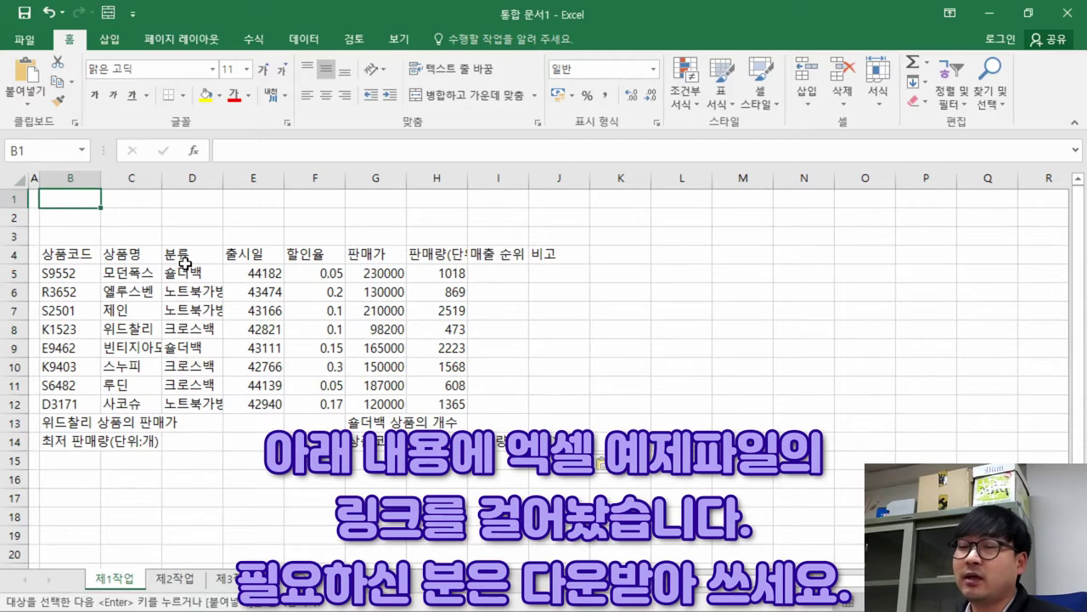
key("Left")
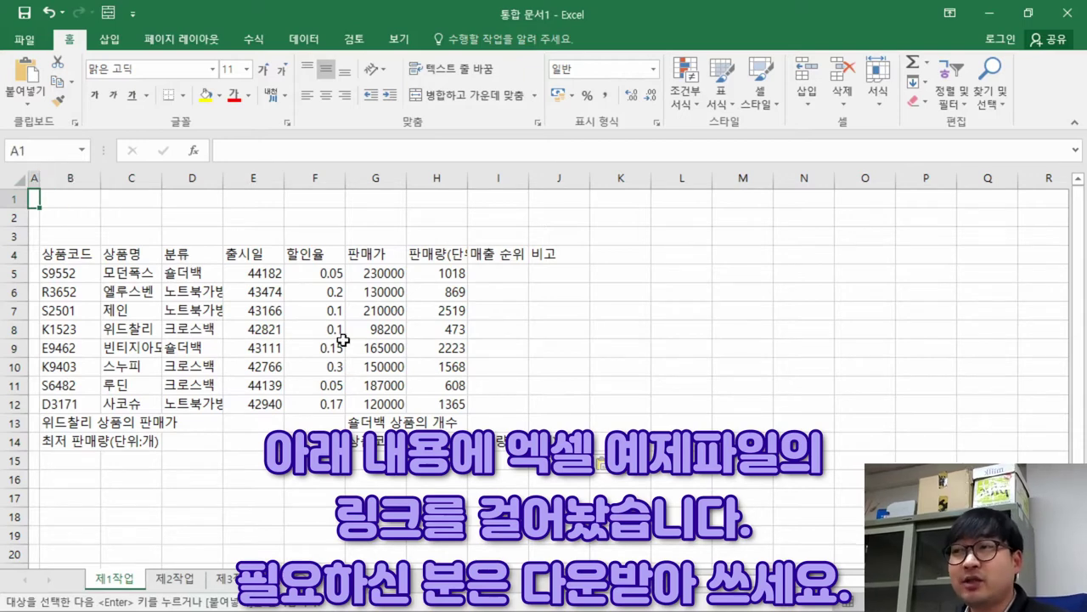
key("alt+Tab")
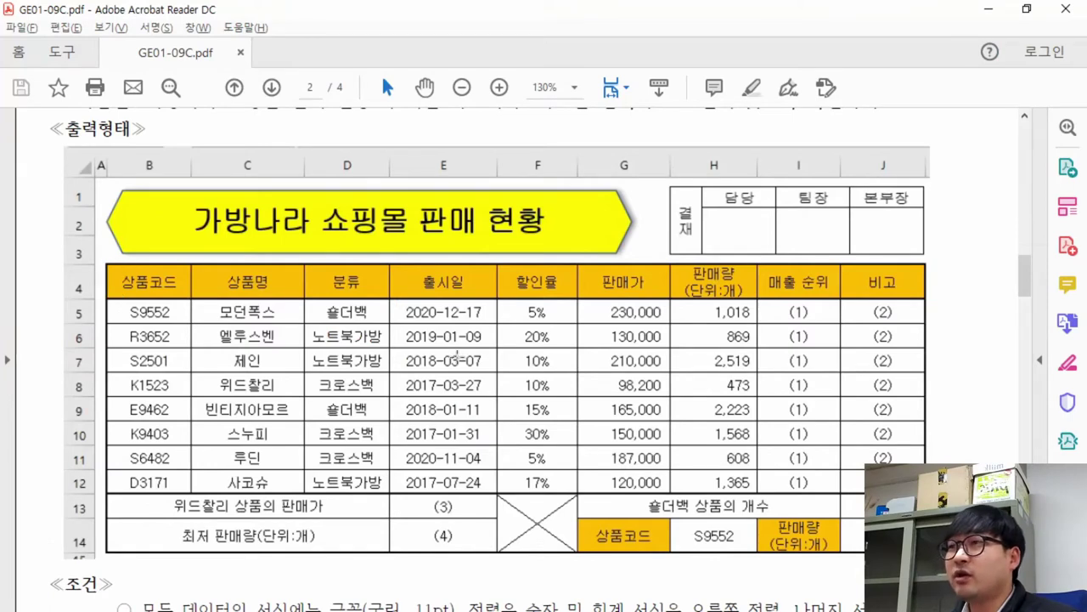
left_click_drag(126, 276, 931, 552)
left_click(100, 433)
left_click_drag(95, 182, 66, 543)
left_click(214, 346)
left_click(222, 350)
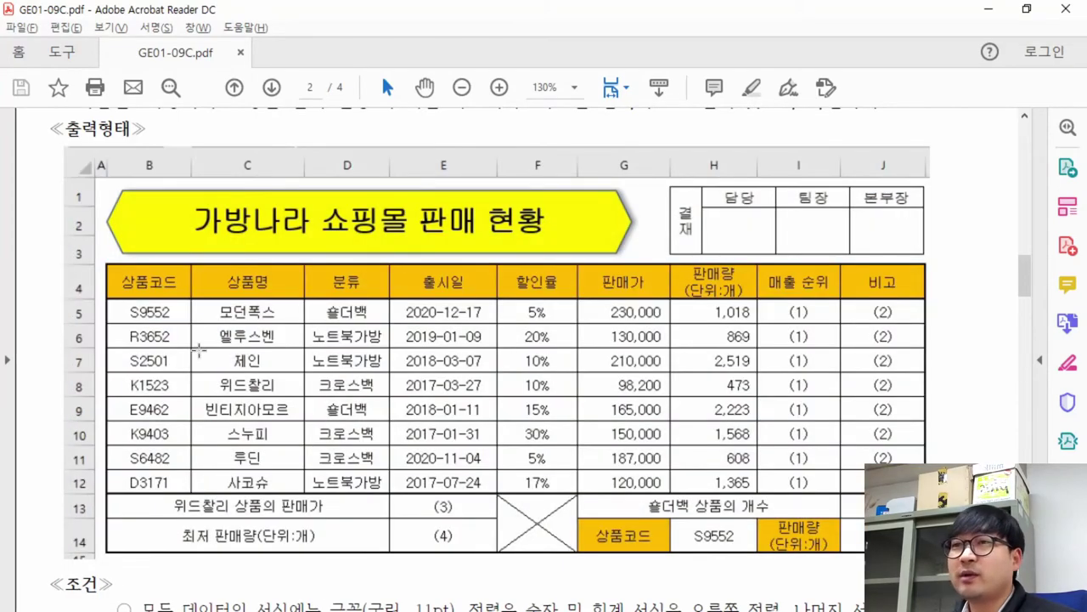
Switch back to Excel and set the height of all rows in the 제1작업 sheet to 20
key("alt+Tab")
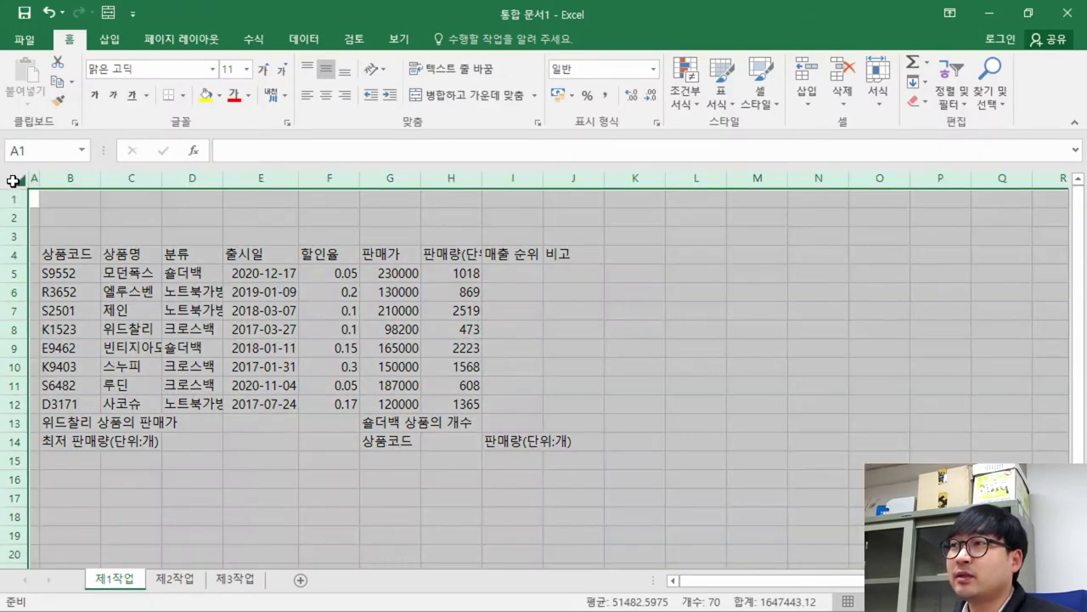
left_click(14, 179)
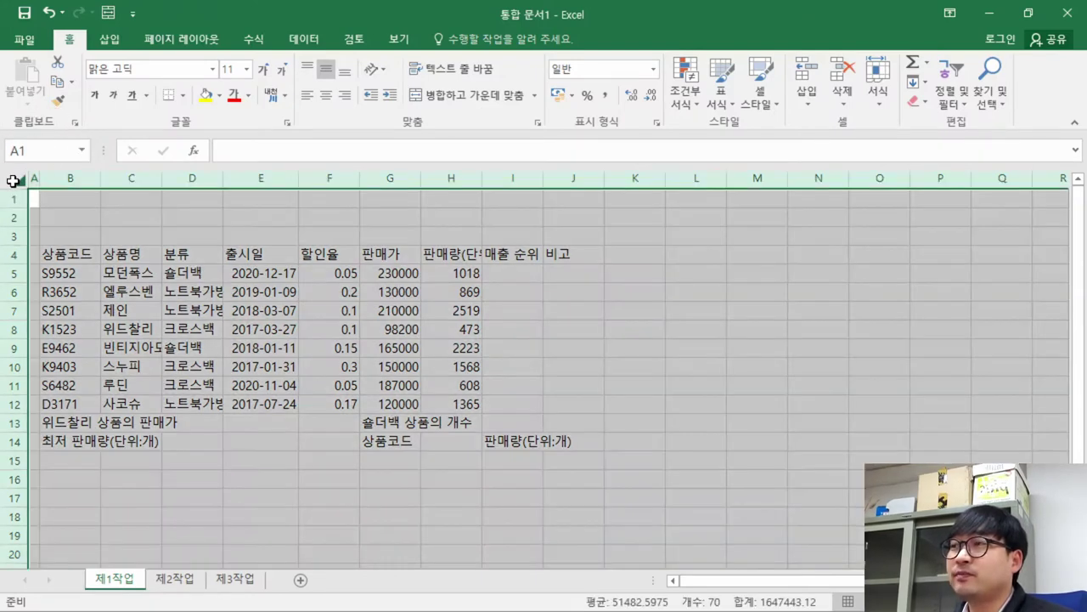
right_click(10, 238)
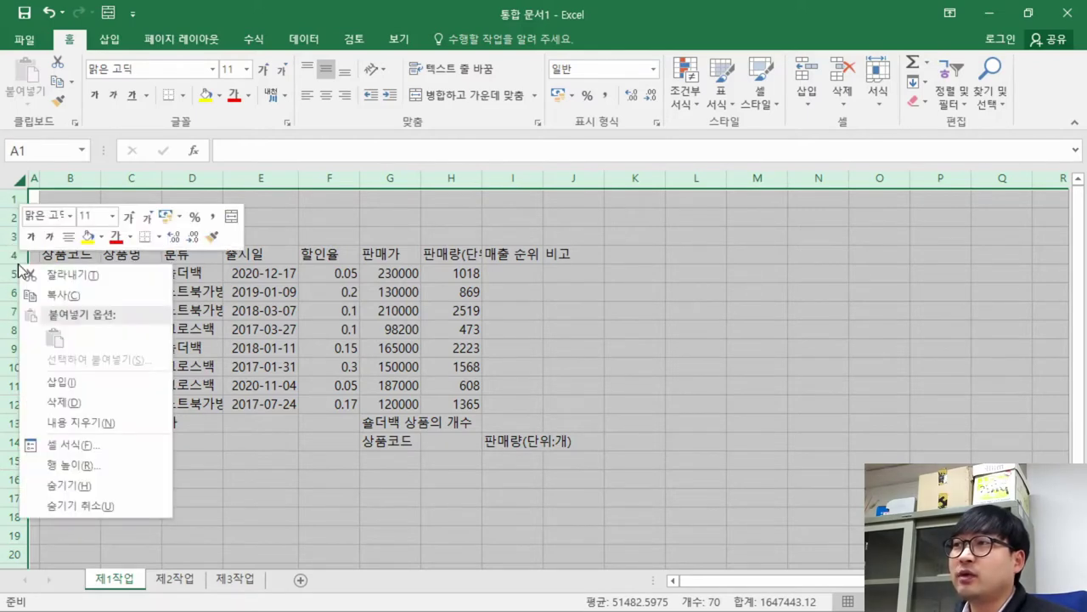
left_click(121, 464)
type("20")
key("Return")
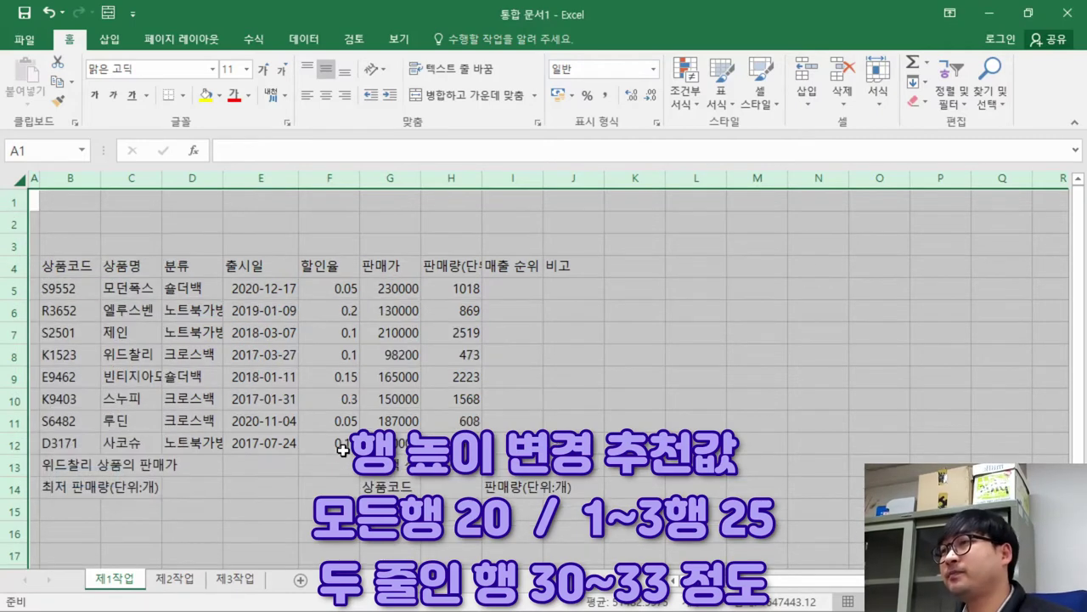
left_click(69, 265)
left_click_drag(13, 202, 14, 243)
right_click(14, 243)
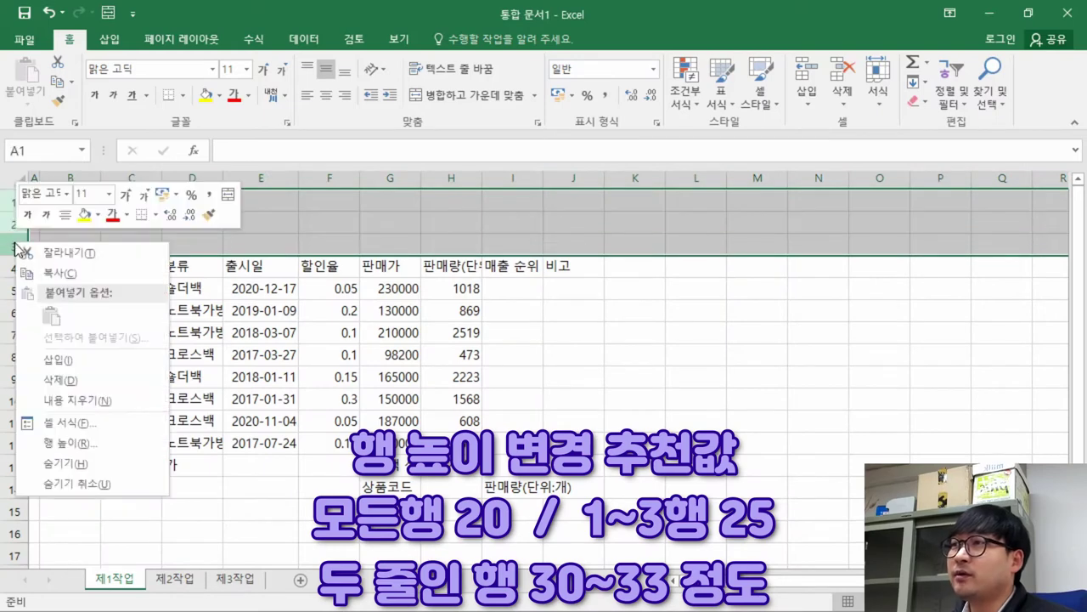
left_click(100, 443)
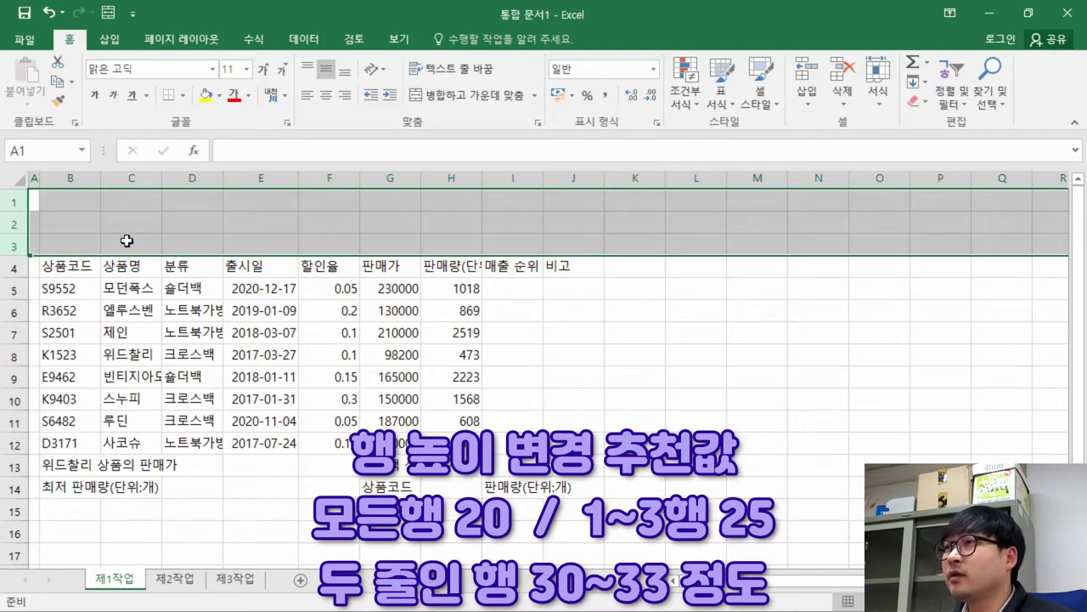
left_click(127, 247)
Set the height of rows 1 to 3 to 25
left_click_drag(14, 202, 13, 247)
right_click(13, 246)
left_click(100, 444)
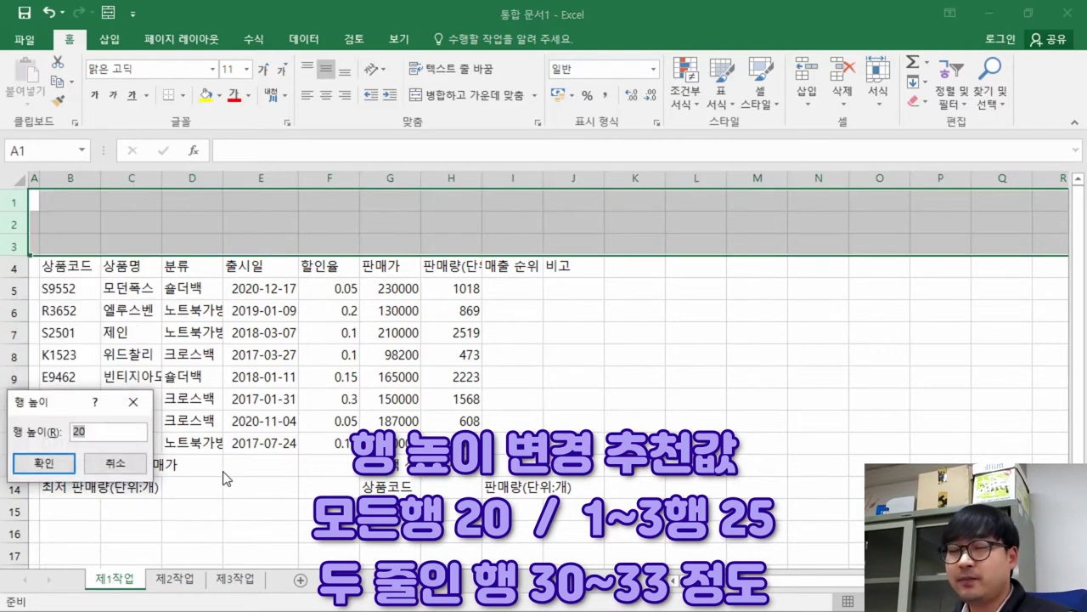
type("25")
key("Return")
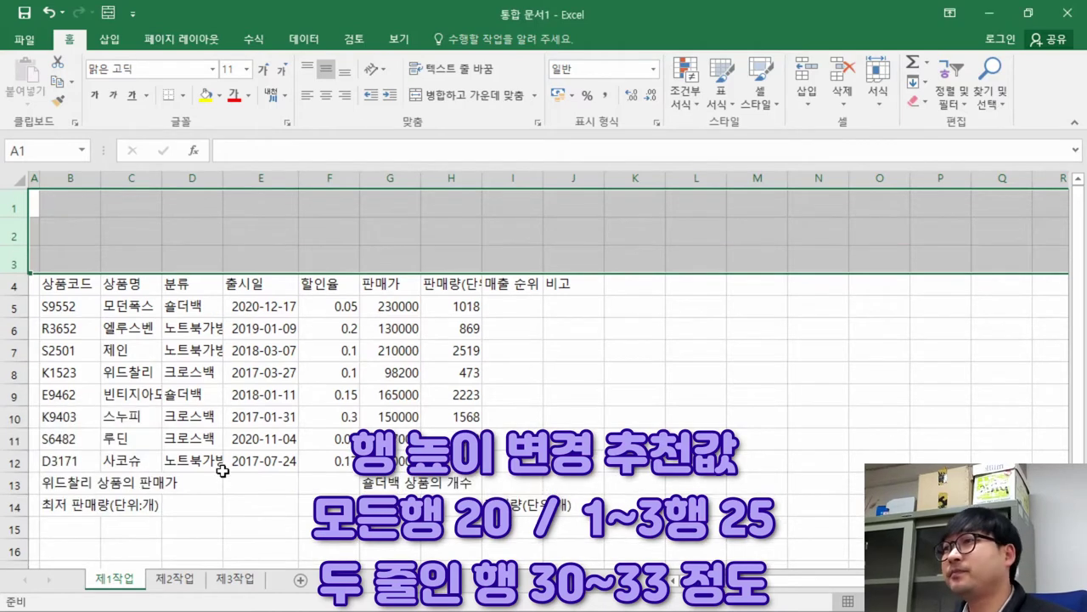
left_click(120, 351)
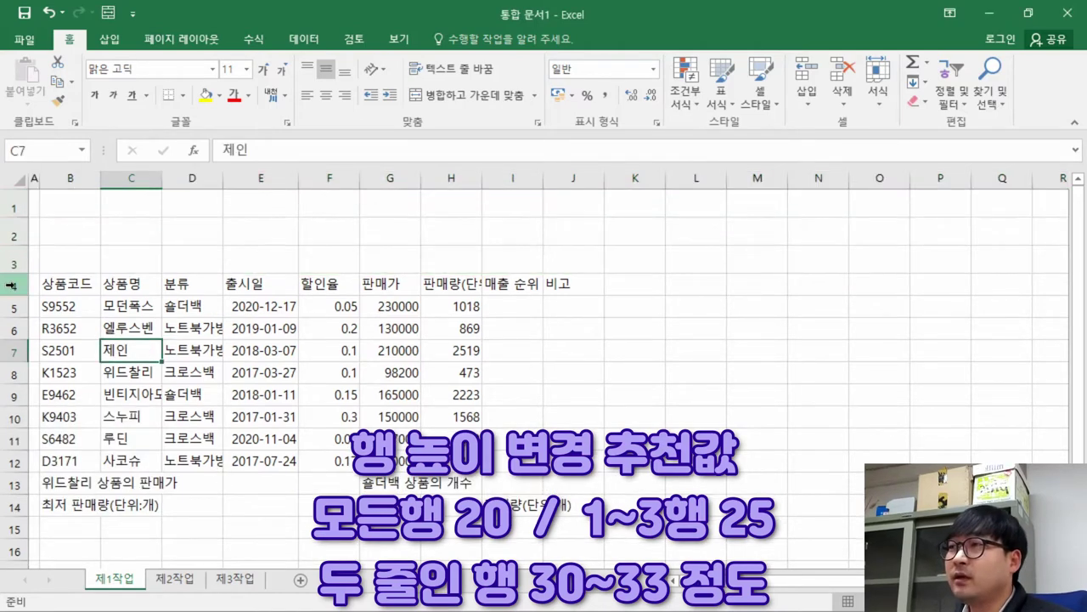
Set the height of header row 4 to 30
right_click(13, 285)
left_click(94, 483)
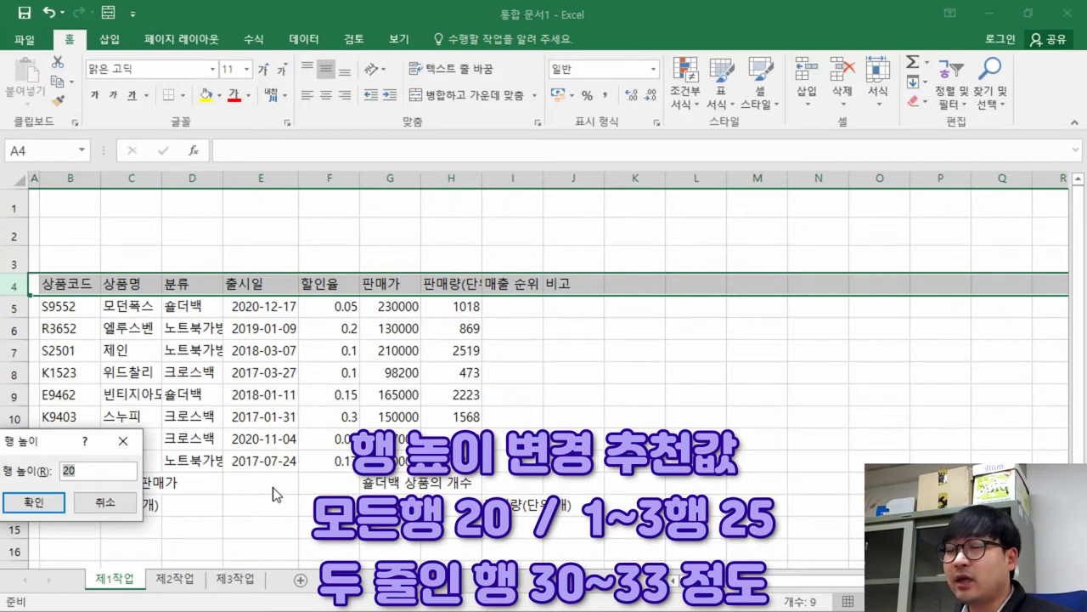
type("30")
key("Return")
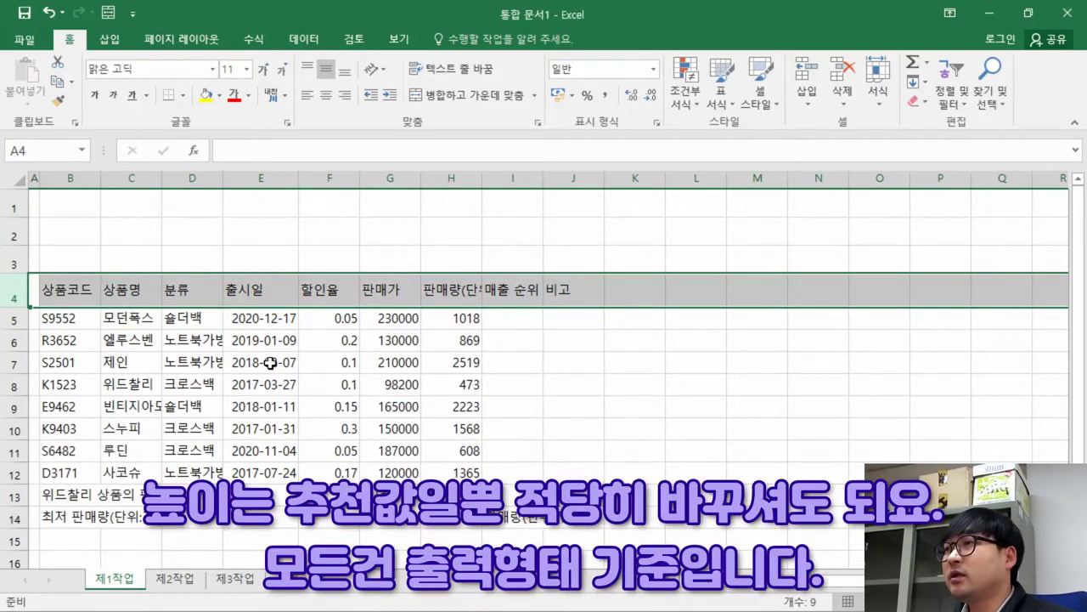
left_click(110, 312)
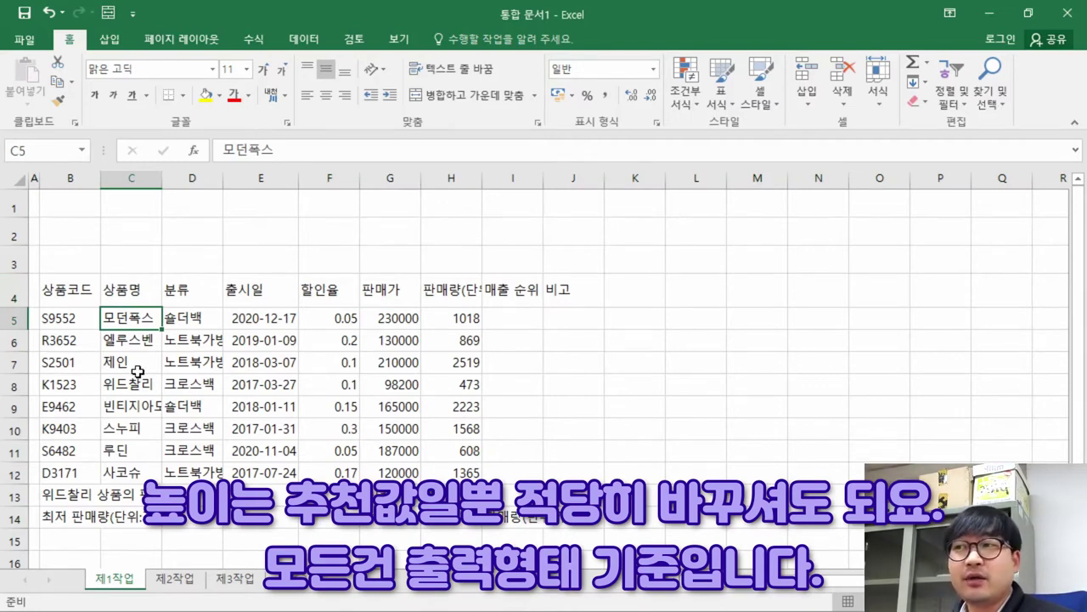
Compare the Excel sheet with the output form in the exam PDF, examining the header row, and return to Excel
key("alt+Tab")
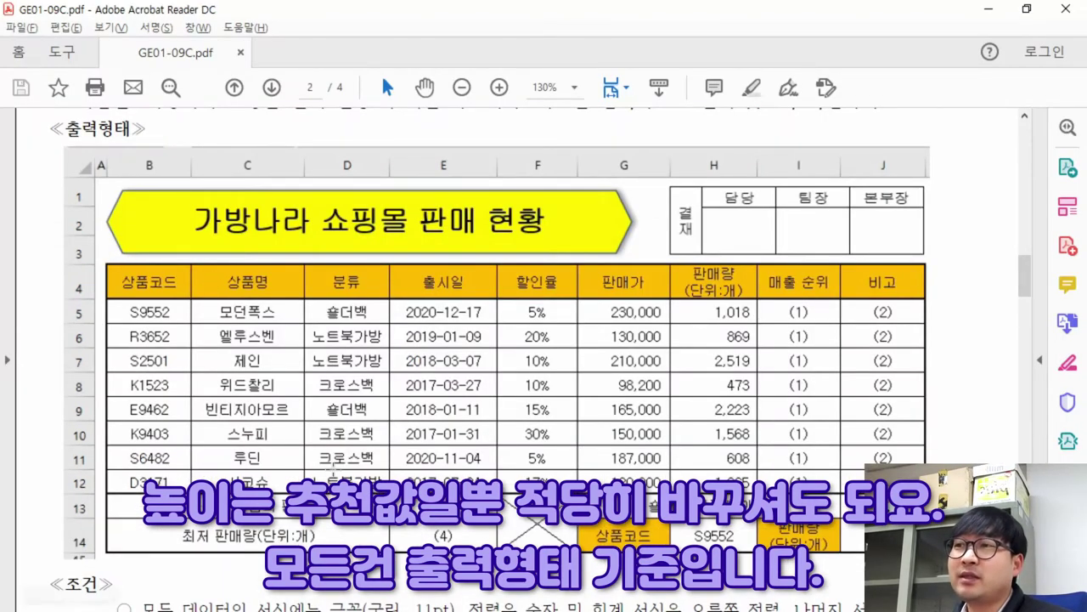
key("alt+Tab")
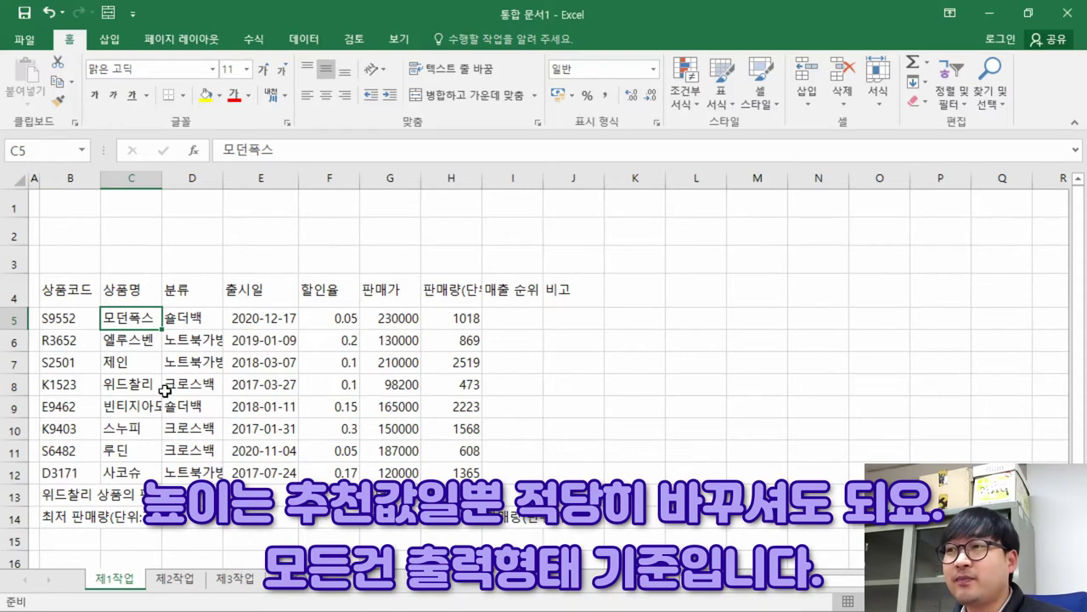
key("alt+Tab")
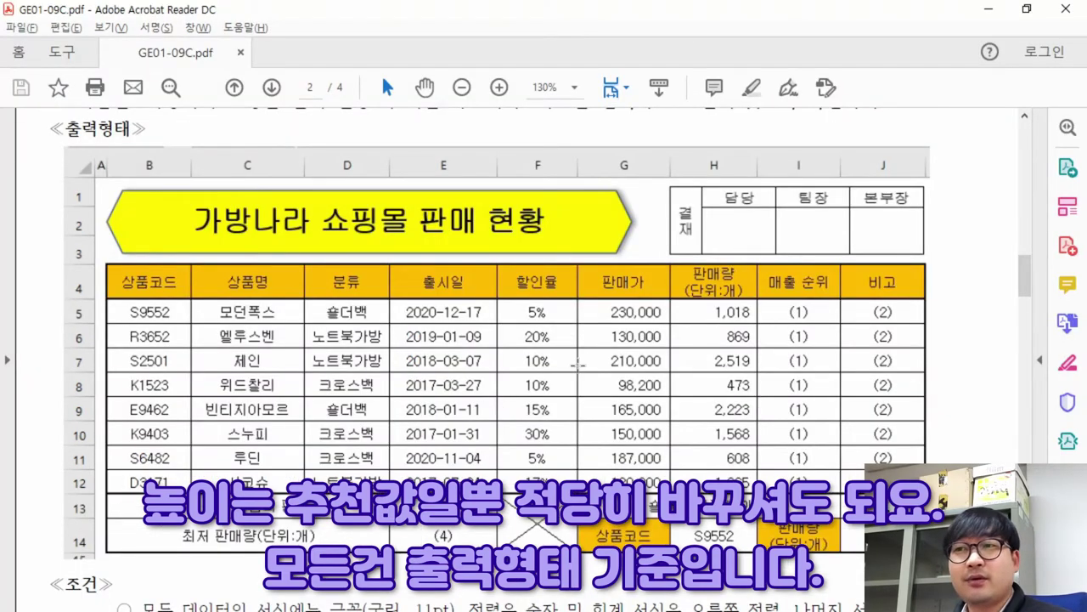
key("alt+Tab")
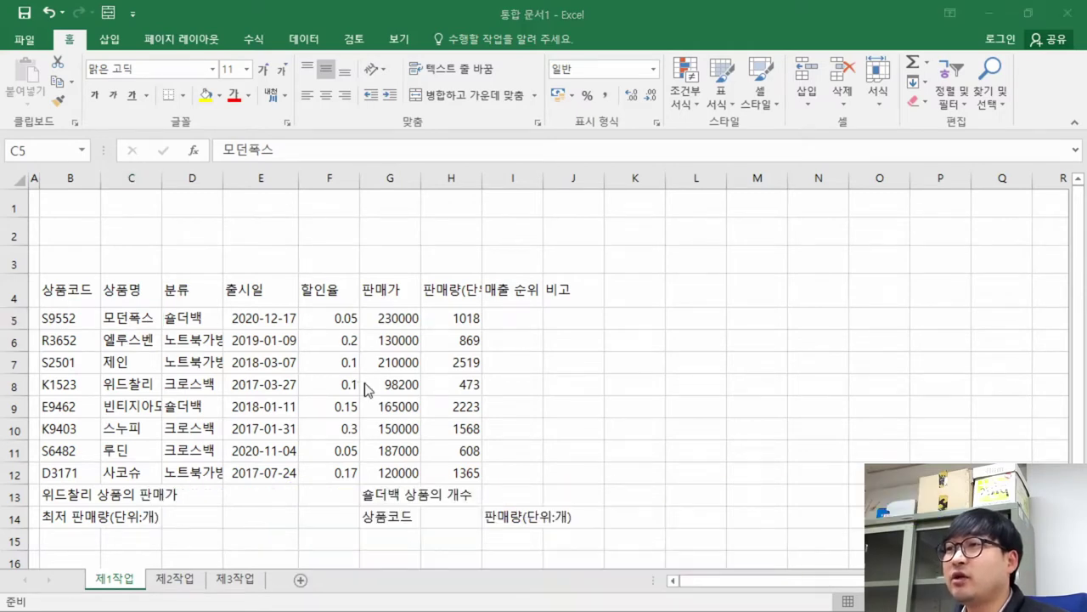
key("alt+Tab")
left_click_drag(129, 268, 746, 297)
key("alt+Tab")
left_click(451, 294)
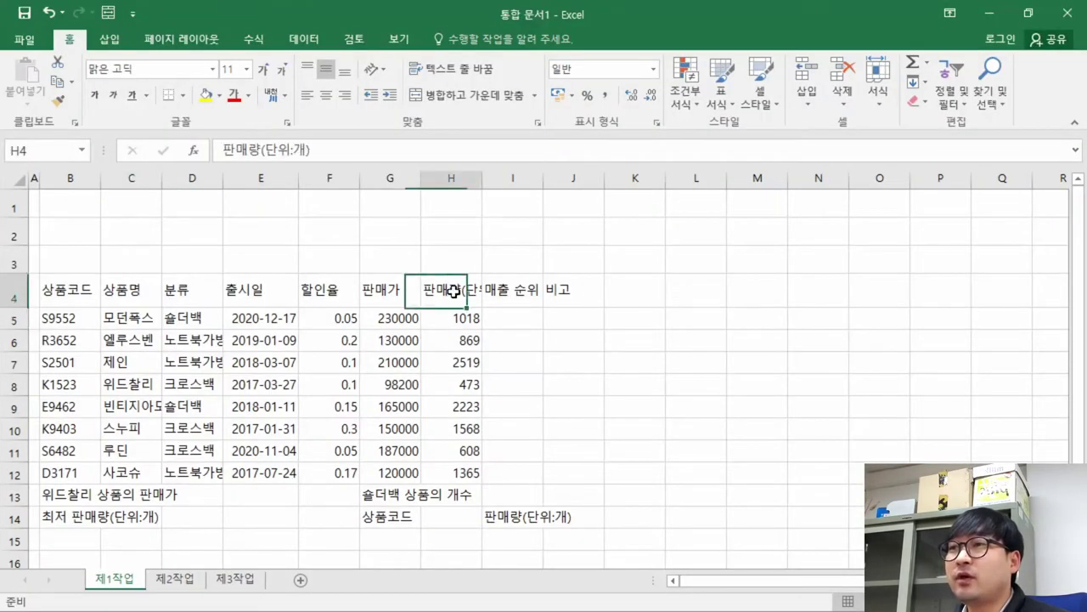
double_click(458, 290)
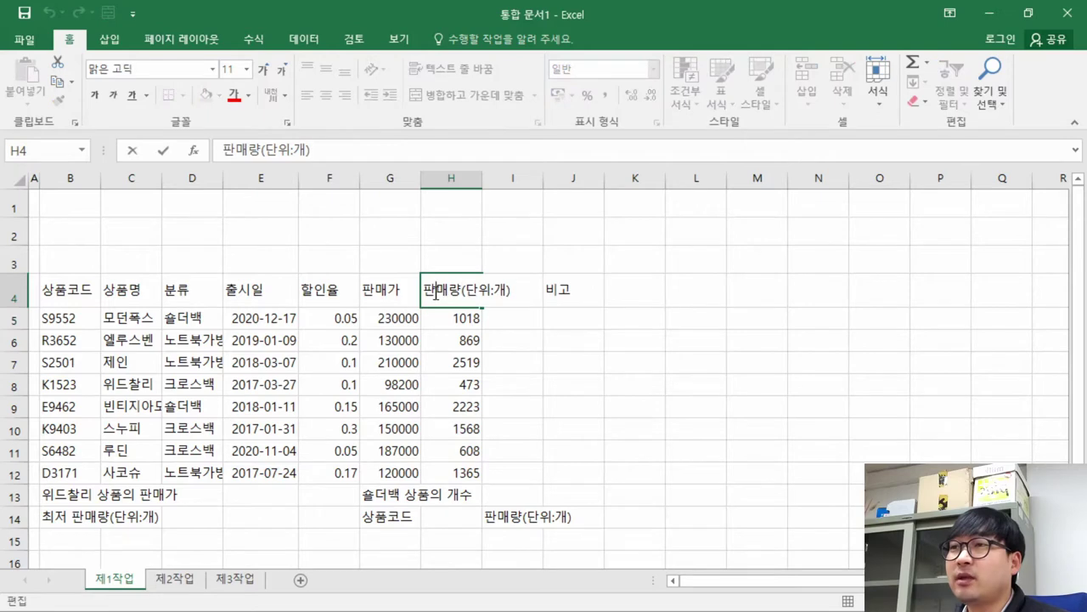
left_click(539, 347)
left_click(459, 294)
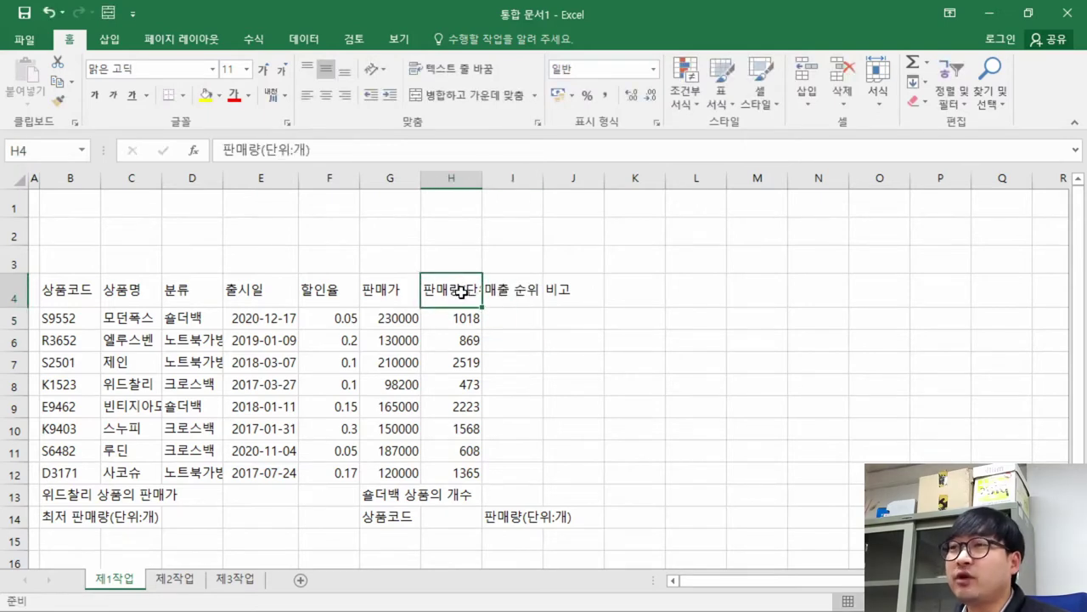
double_click(463, 293)
key("Escape")
Insert a line break in header cell H4 between 판매량 and (단위:개)
double_click(459, 295)
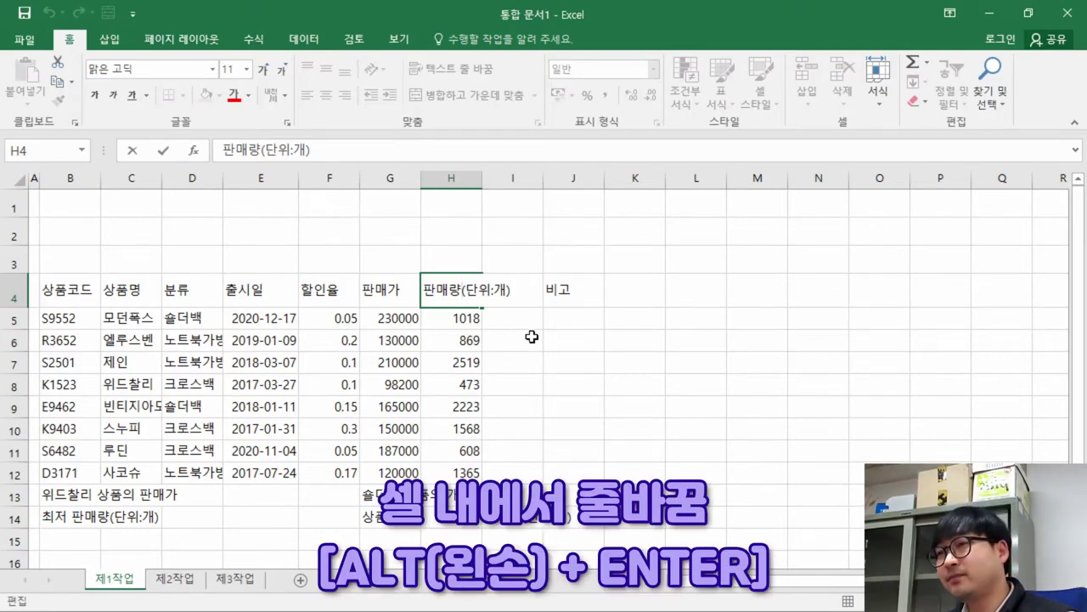
key("alt+Return")
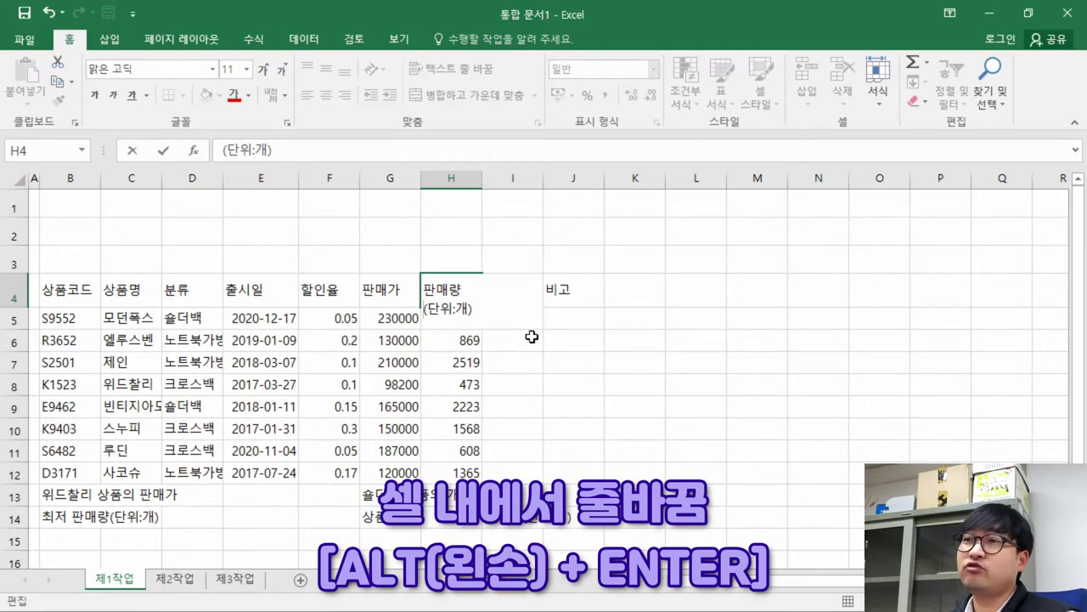
key("Return")
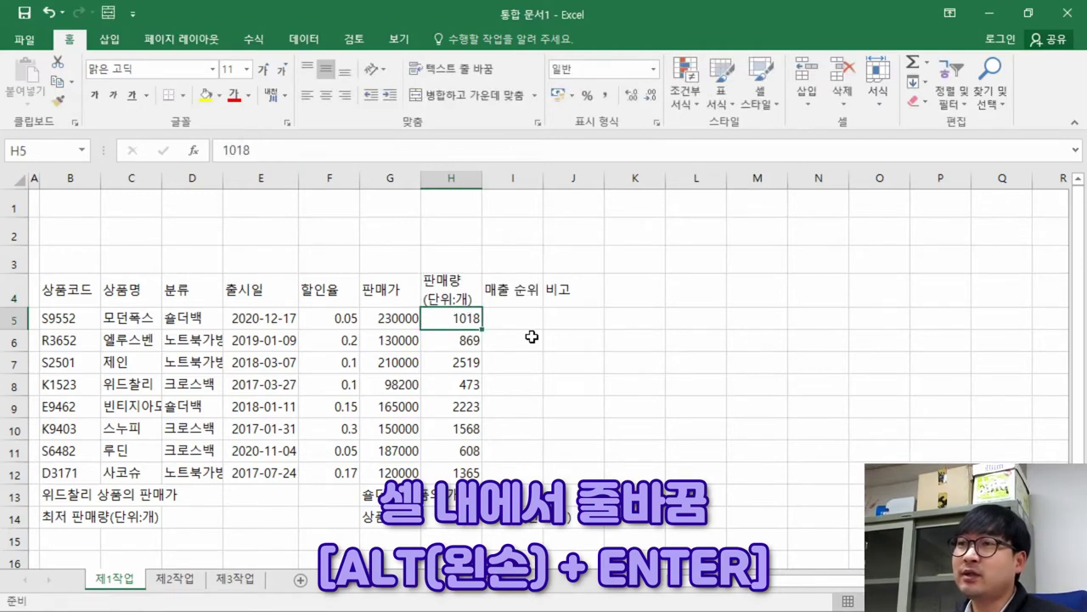
Copy the two-line header 판매량 (단위:개) from H4 and paste it into I14
left_click(514, 518)
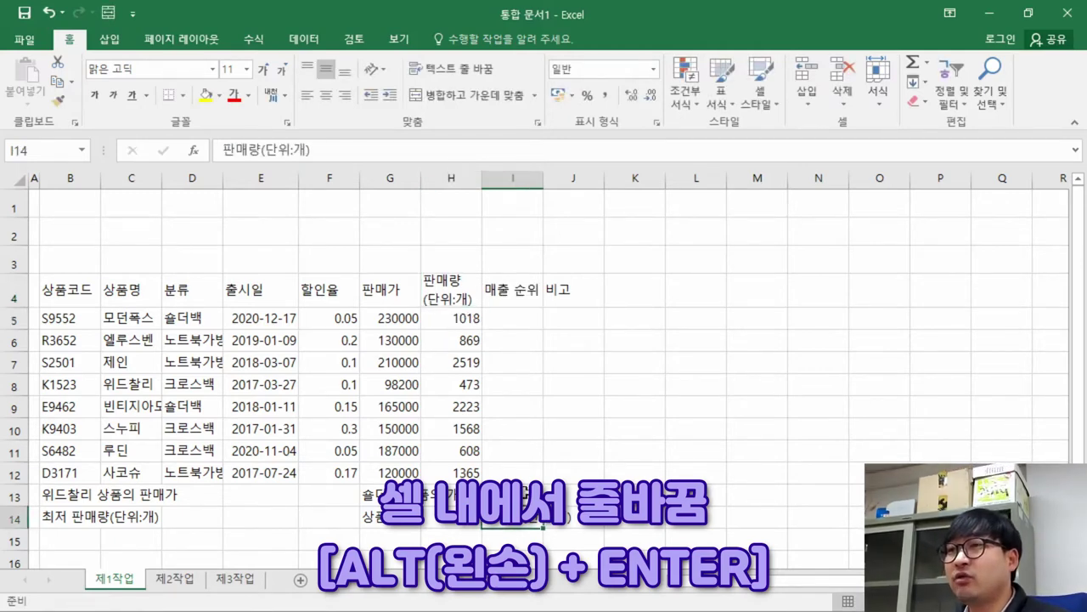
key("alt+Tab")
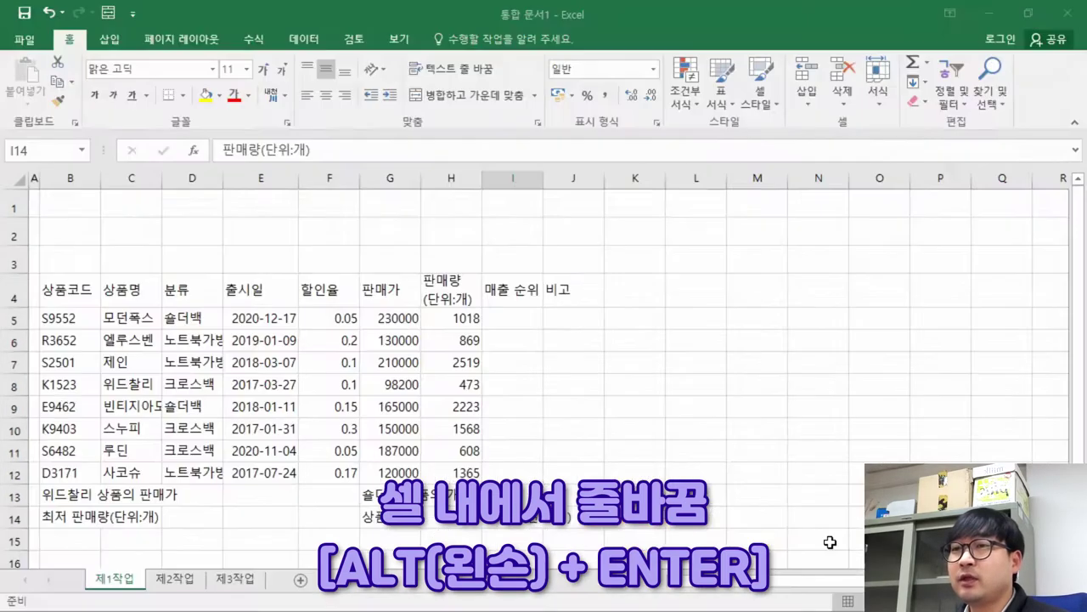
key("alt+Tab")
left_click(451, 290)
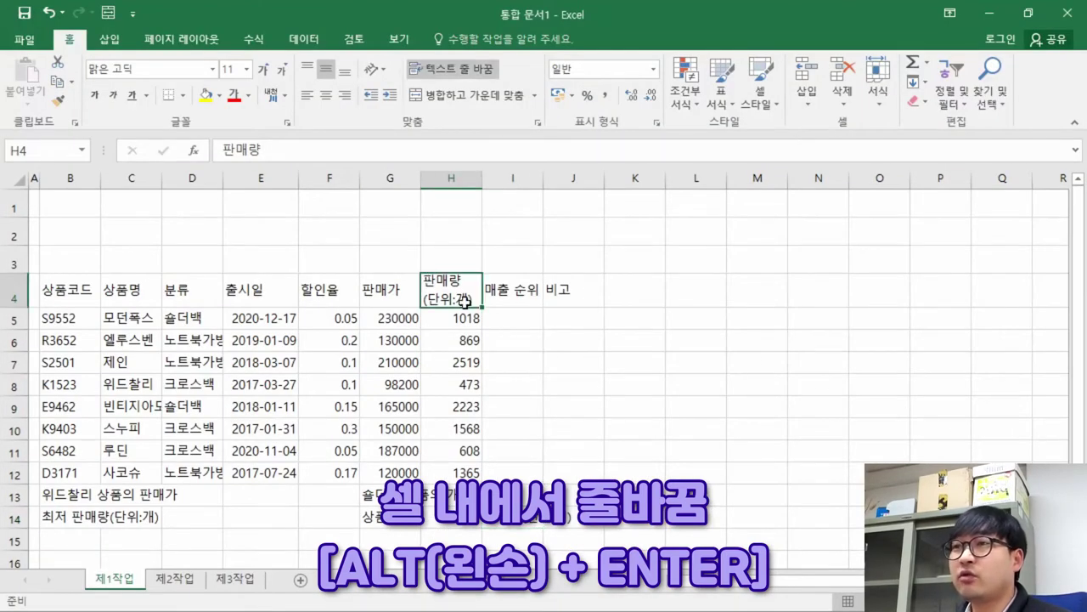
key("ctrl+c")
left_click(514, 518)
key("ctrl+v")
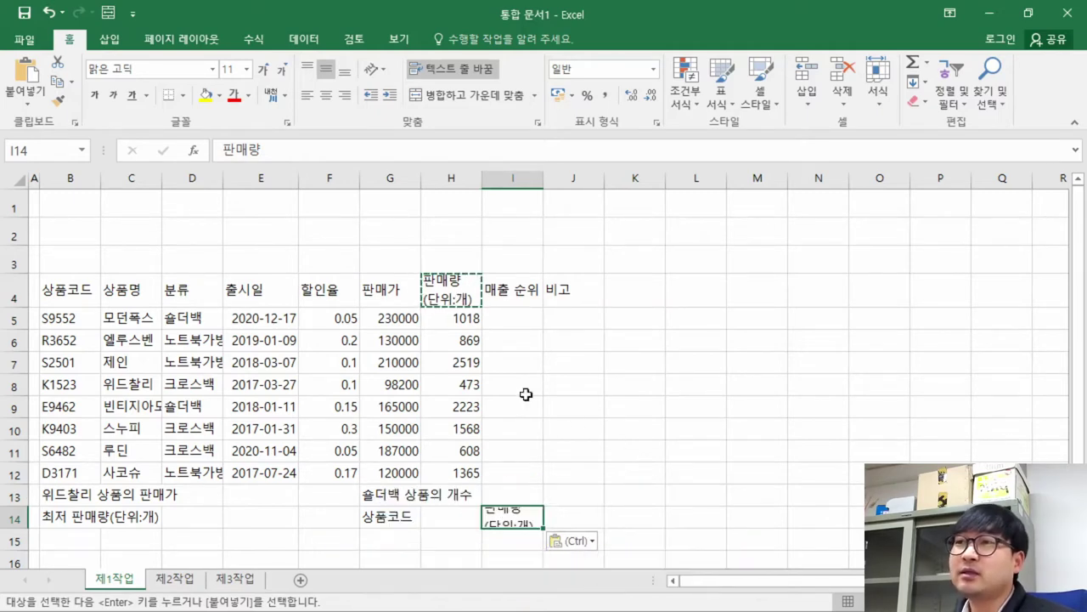
Check the row height setting of header row 4
left_click(9, 298)
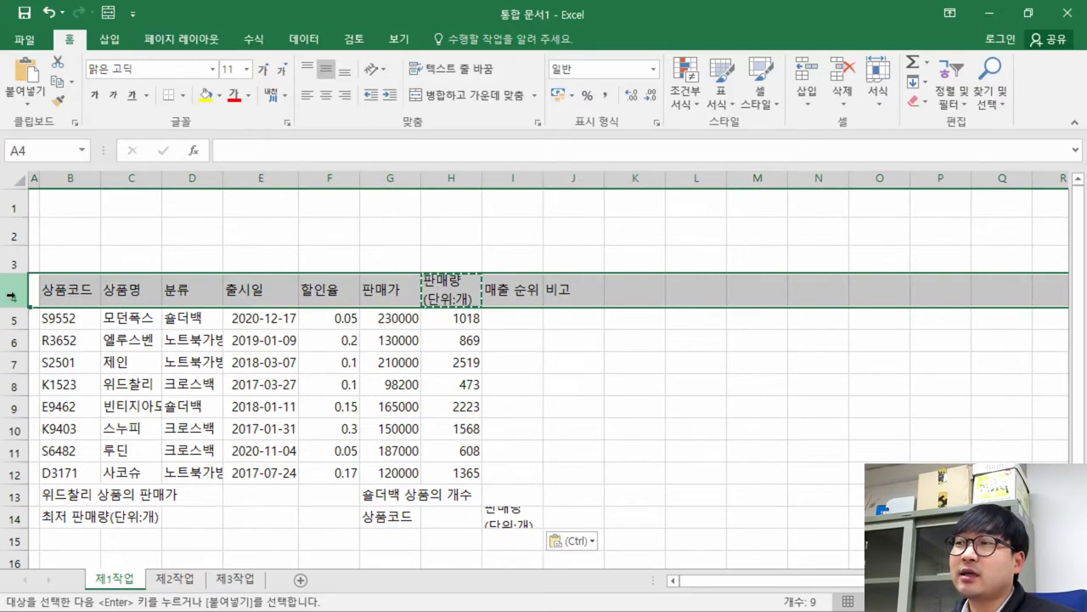
right_click(12, 295)
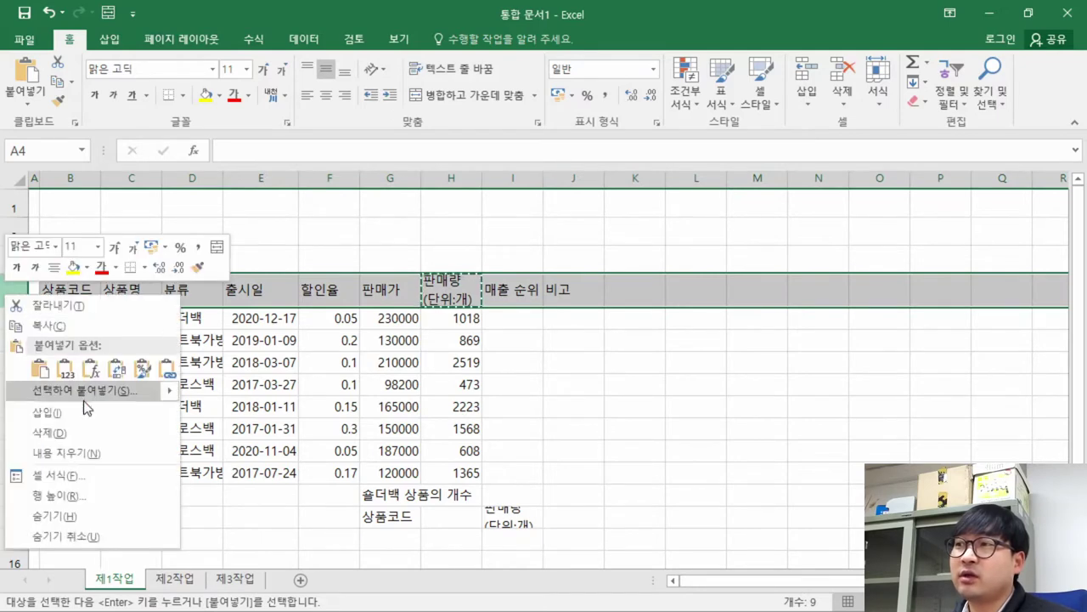
left_click(74, 498)
left_click(68, 503)
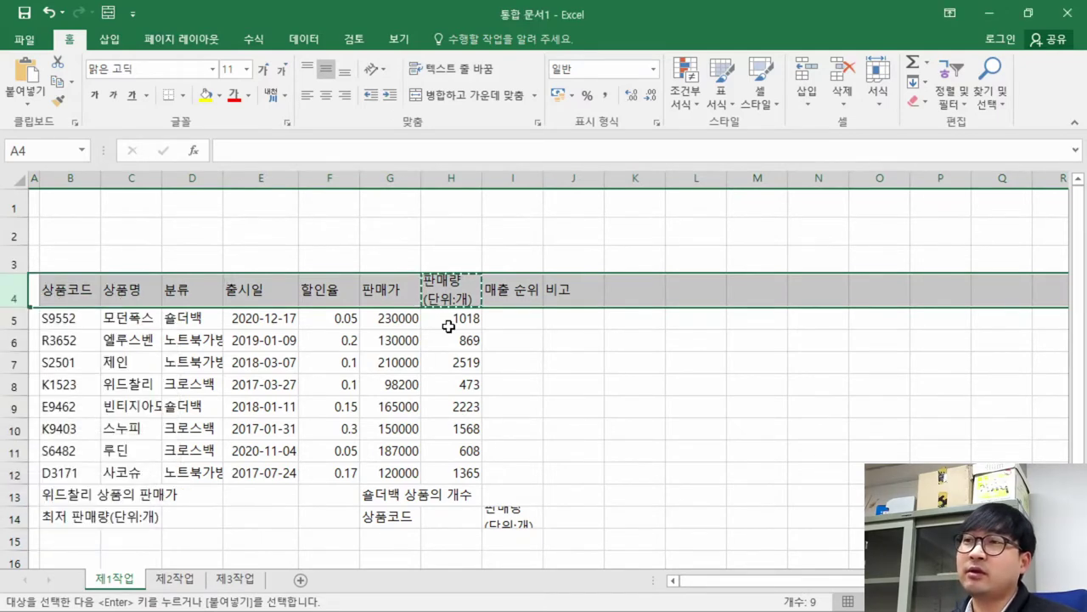
left_click(448, 327)
left_click(465, 423)
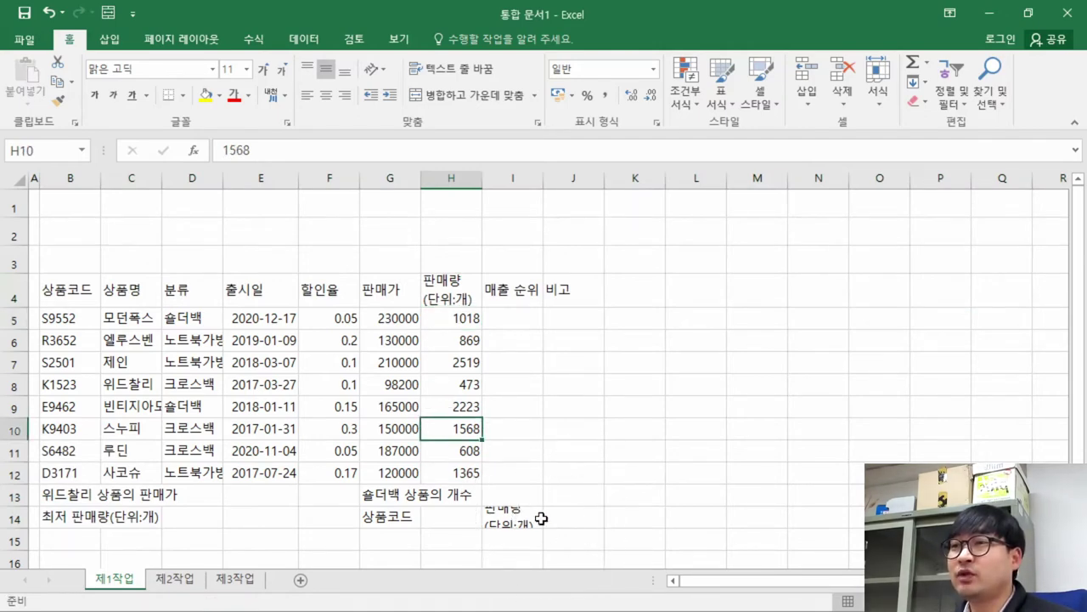
Increase the height of row 14 to fit the two-line 판매량 (단위:개) label
right_click(13, 516)
left_click(75, 498)
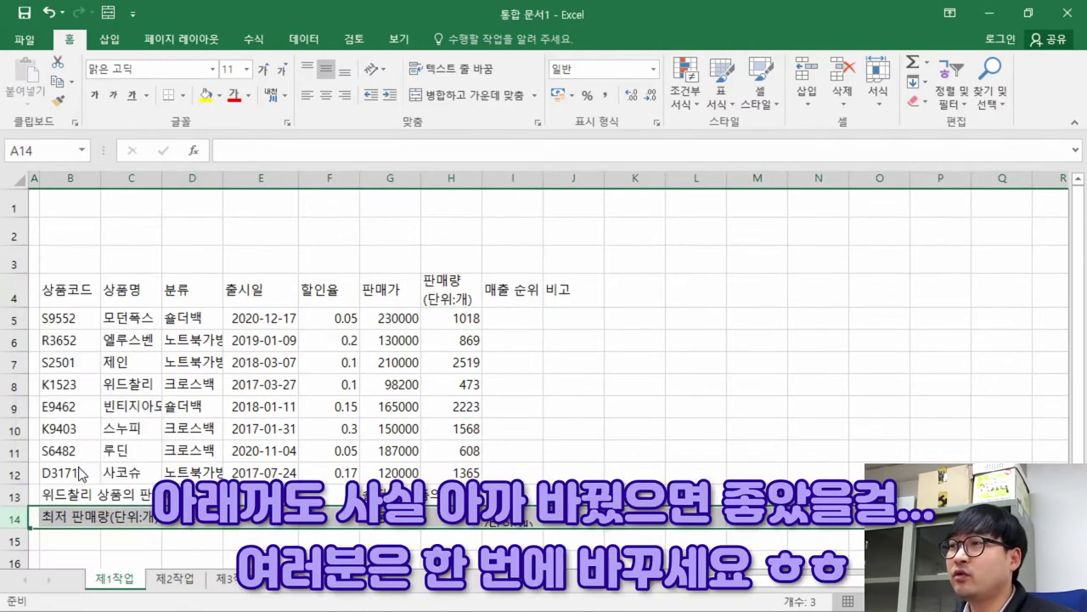
left_click(73, 476)
left_click(169, 433)
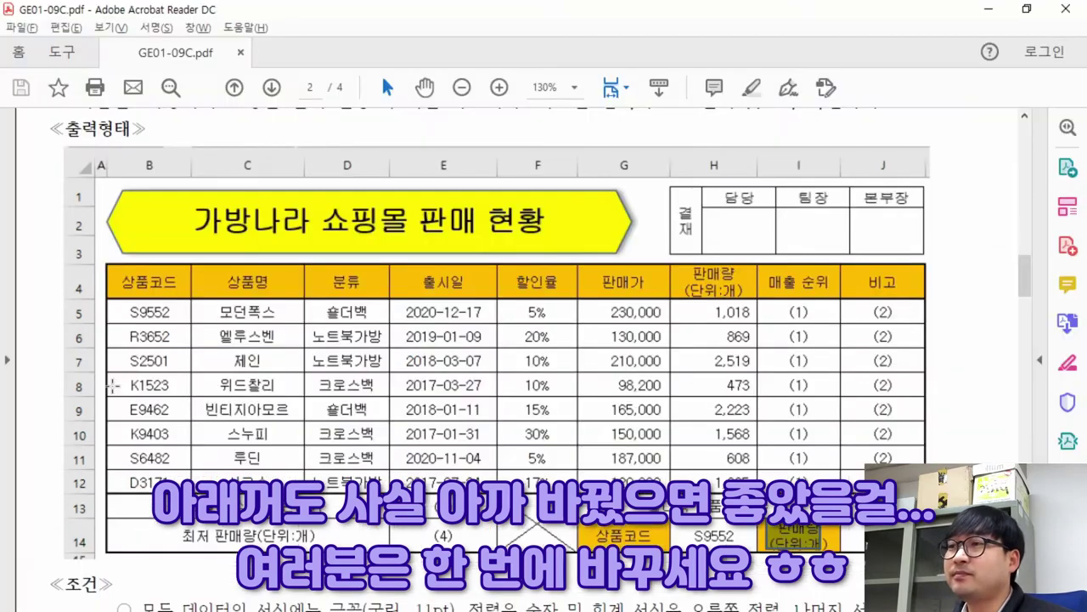
Examine the table area of the output form in the exam PDF and return to Excel
key("alt+Tab")
left_click(378, 327)
left_click(526, 377)
left_click_drag(130, 276, 909, 543)
left_click(583, 396)
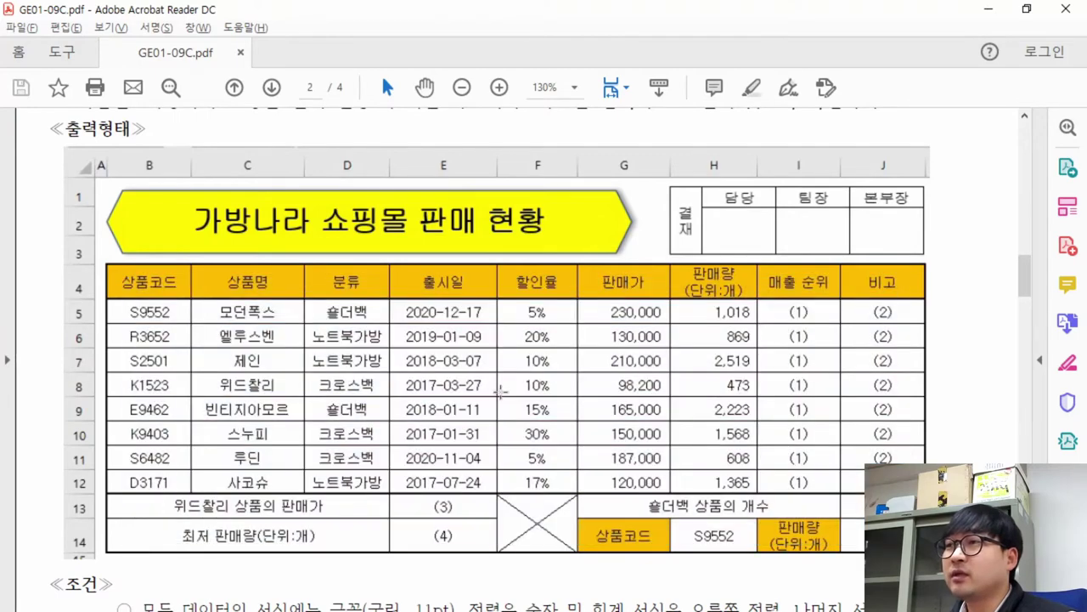
key("alt+Tab")
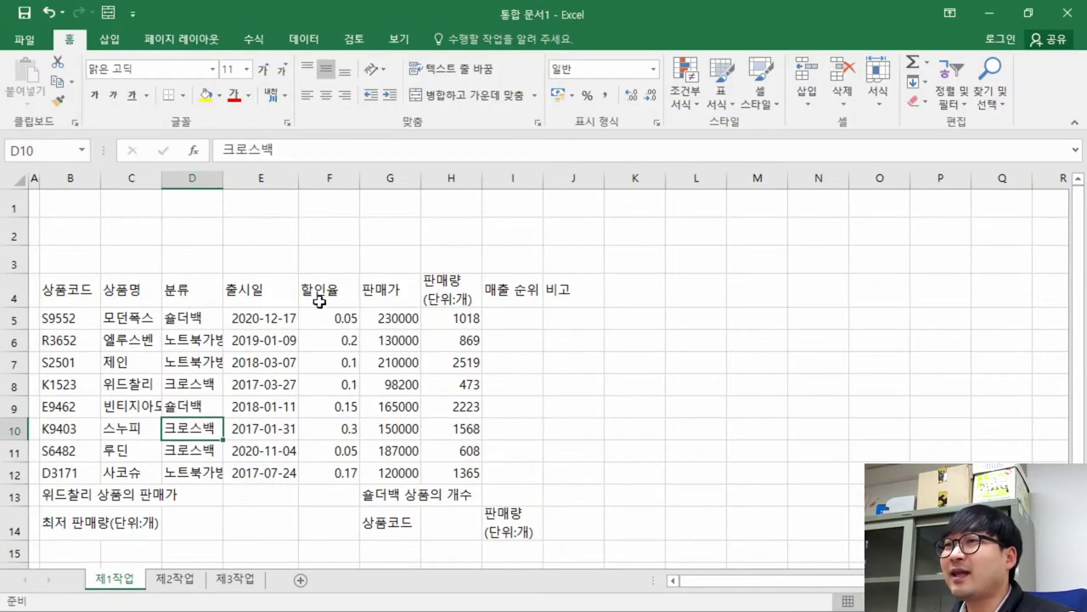
Hide the worksheet gridlines to inspect the table without them, and show them again
left_click(398, 39)
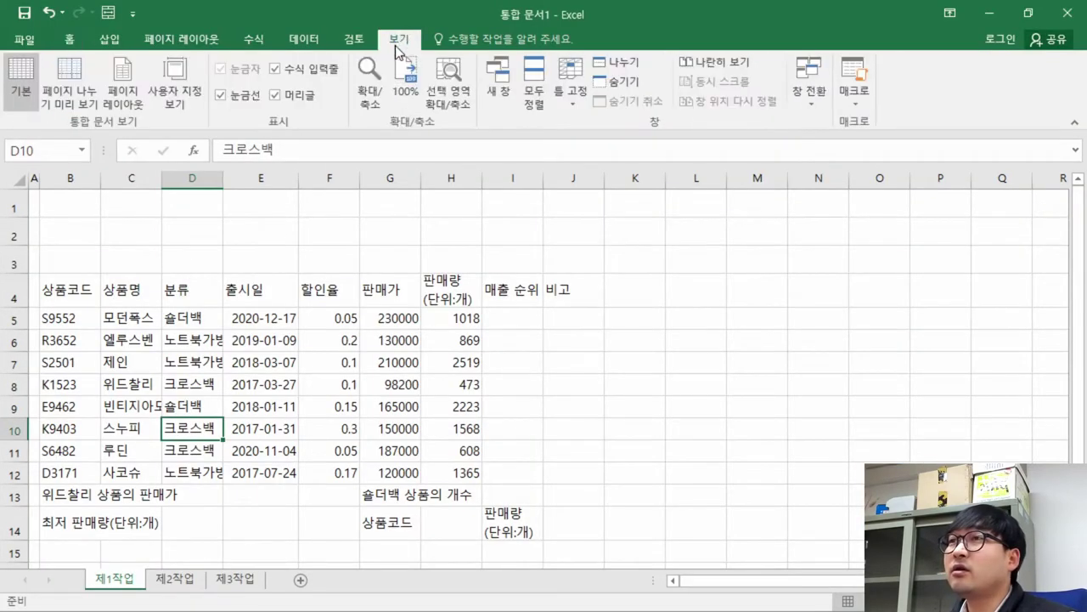
left_click(220, 95)
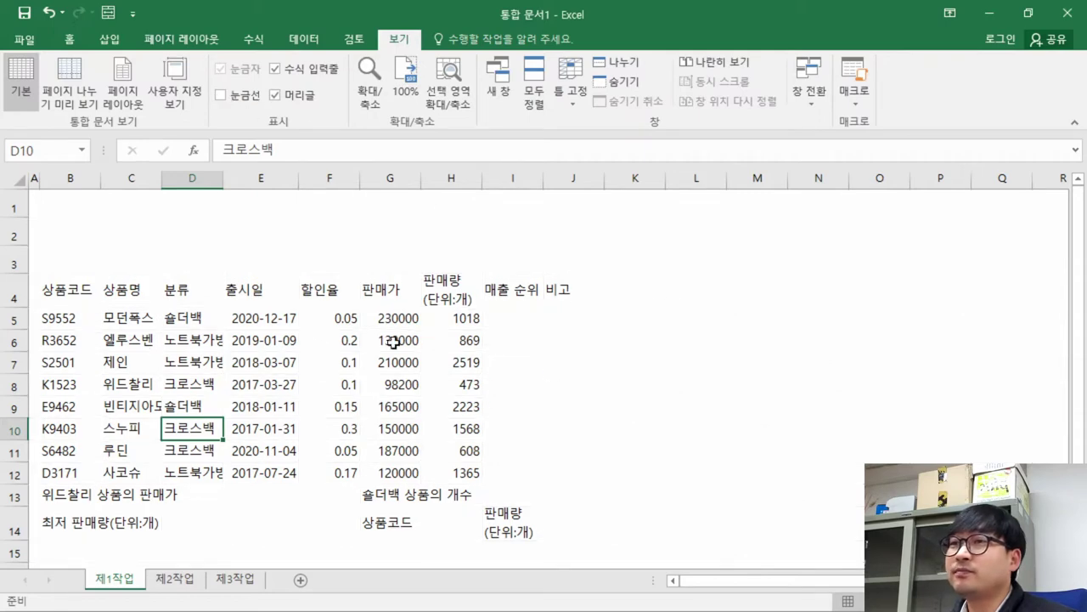
left_click(227, 319)
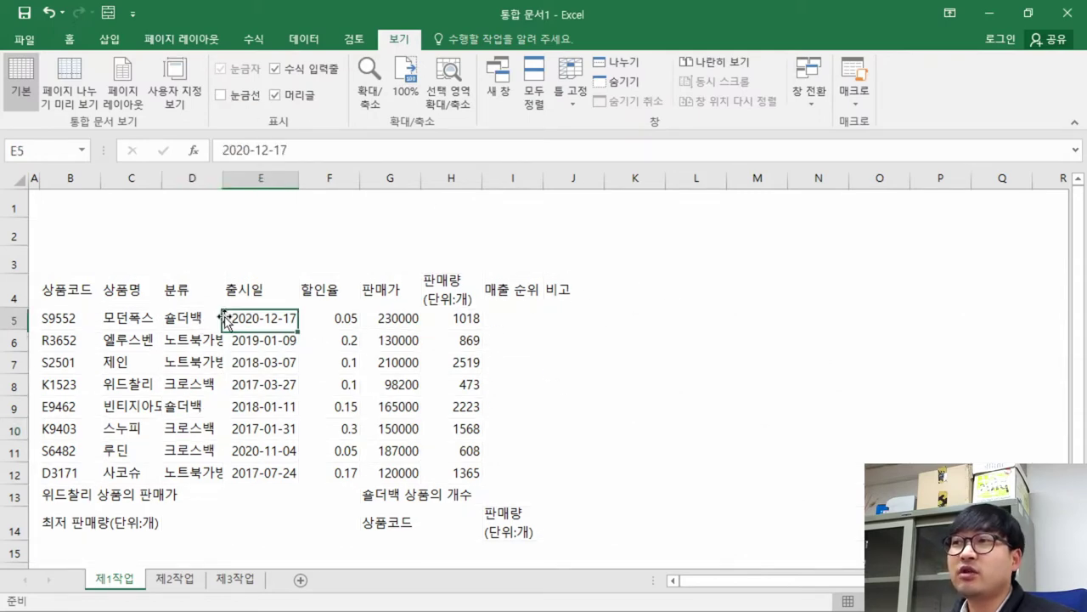
left_click_drag(93, 238, 546, 457)
left_click(324, 424)
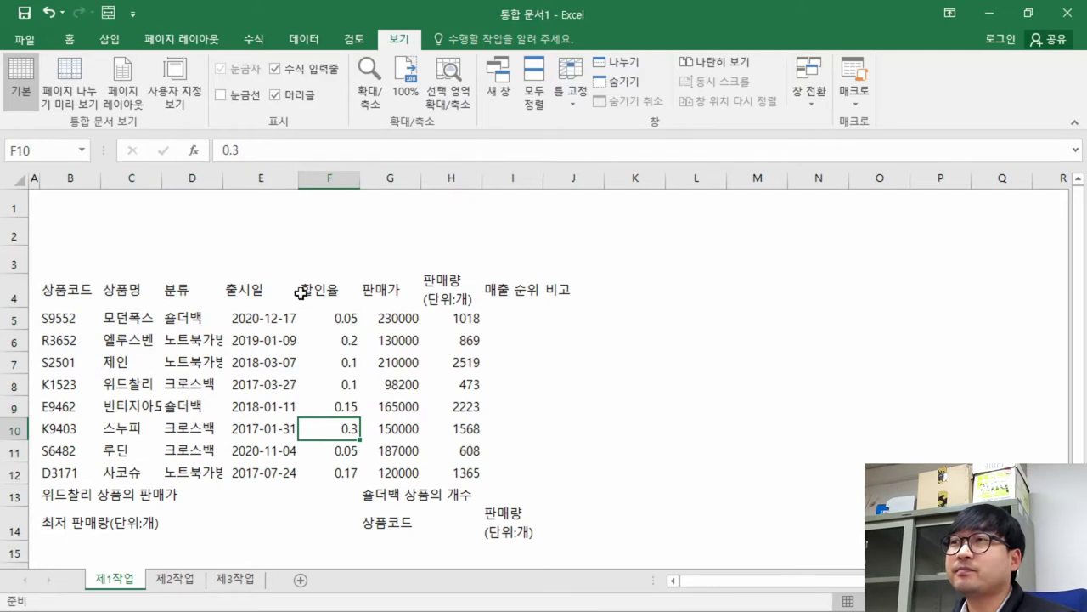
left_click(246, 98)
left_click(194, 338)
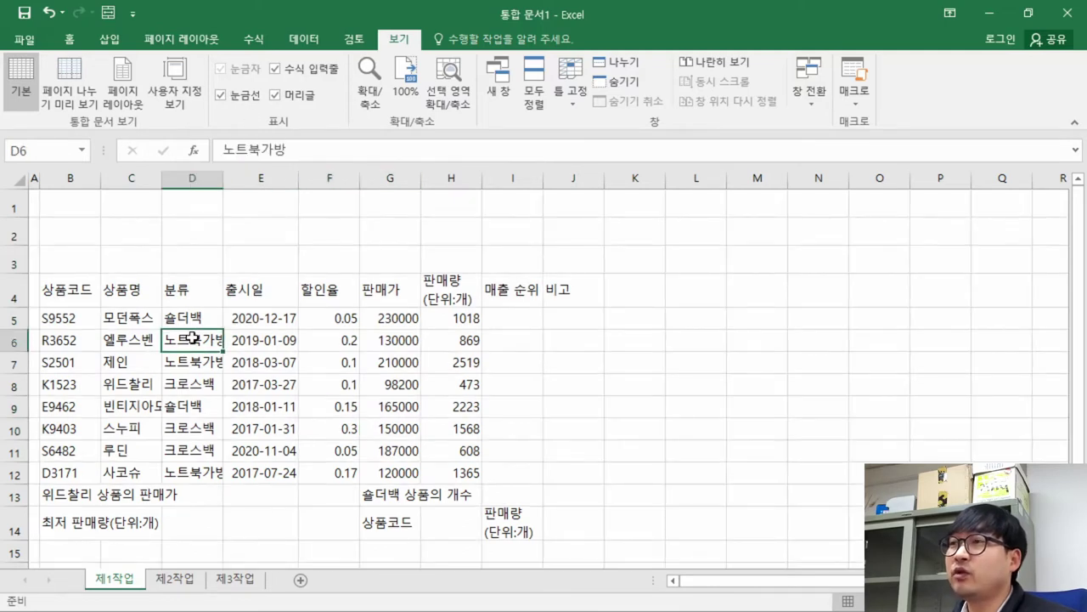
left_click(78, 287)
left_click(131, 362)
left_click(72, 406)
left_click(286, 401)
left_click(411, 393)
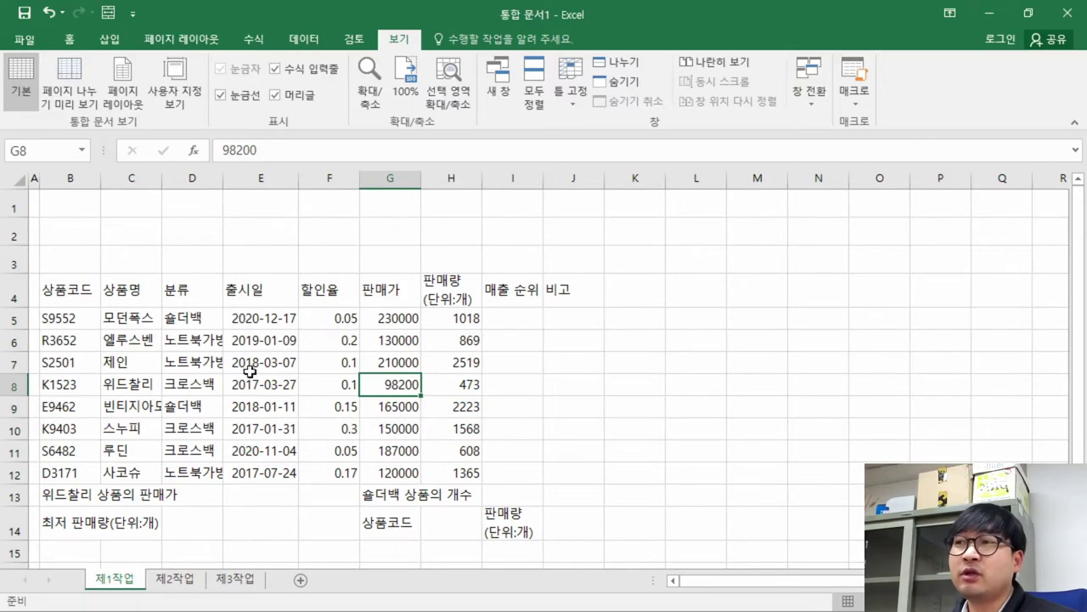
left_click(98, 291)
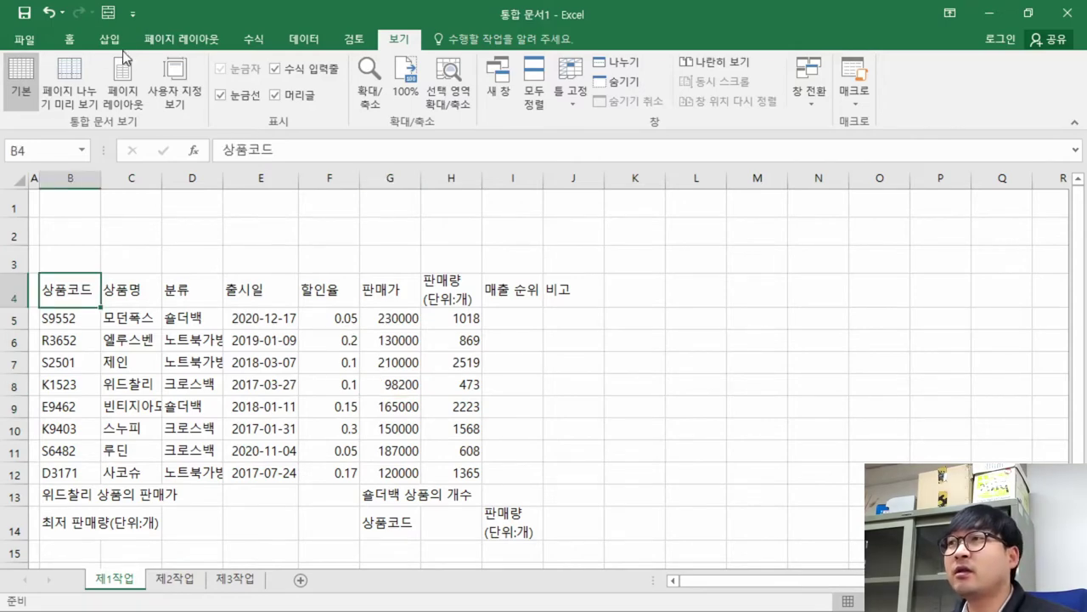
left_click(70, 39)
Switch to the exam PDF and examine the outer border on all four sides of the output form table
key("alt+Tab")
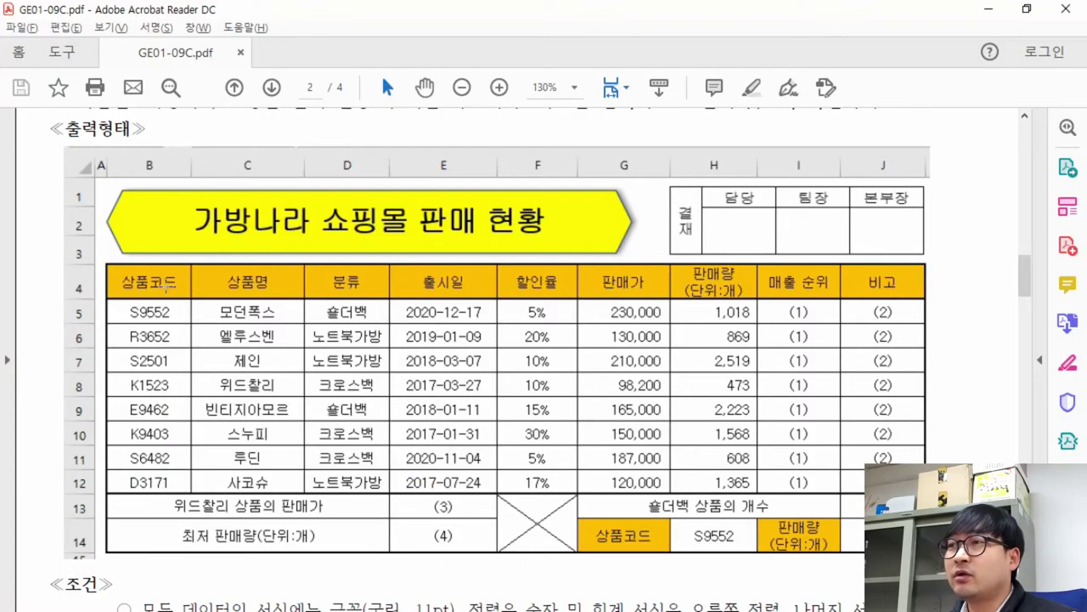
left_click_drag(129, 271, 878, 547)
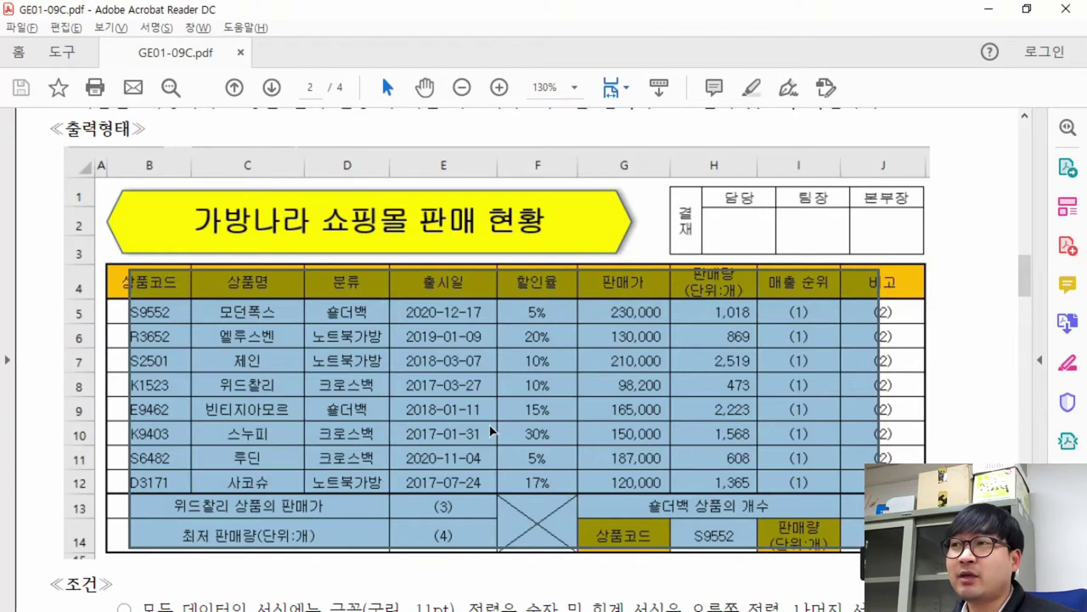
left_click(145, 295)
left_click_drag(126, 273, 422, 463)
left_click(471, 459)
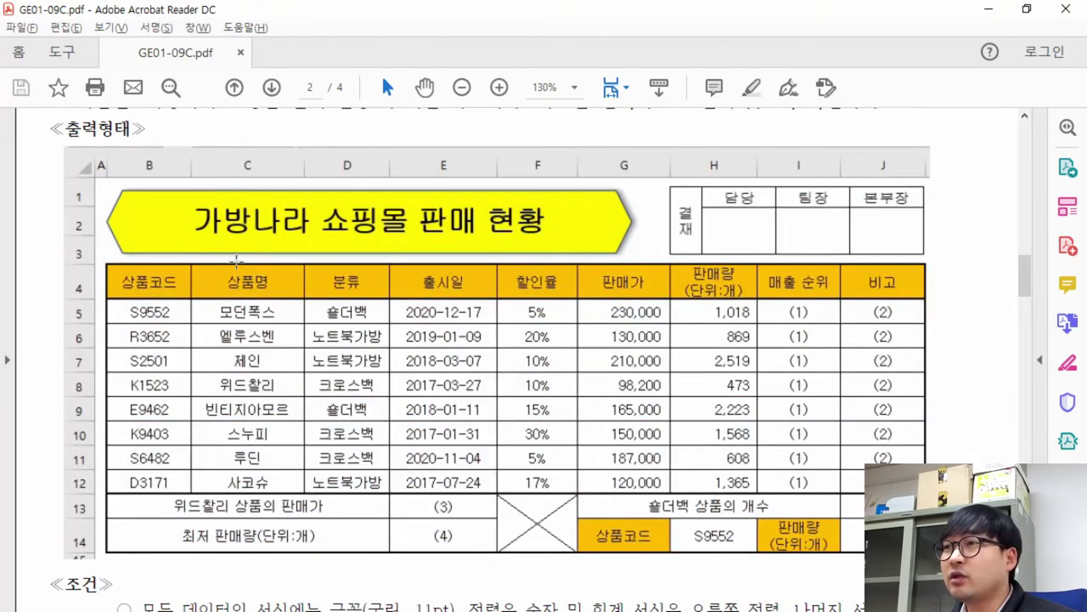
left_click_drag(201, 253, 491, 272)
left_click_drag(97, 332, 145, 429)
left_click_drag(452, 548, 515, 563)
left_click_drag(930, 333, 906, 436)
left_click(763, 411)
Examine the inner lines, the border around data rows 5 to 12 and the crossed-out cell F13:F14 in the output form
left_click_drag(119, 270, 904, 549)
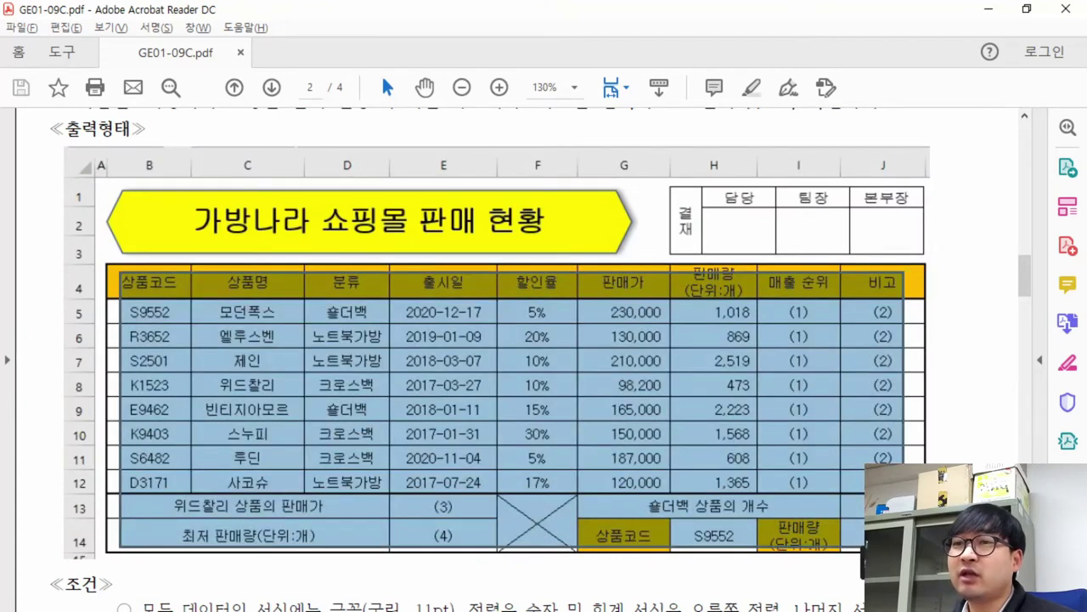
left_click_drag(342, 287, 639, 325)
left_click_drag(330, 478, 768, 508)
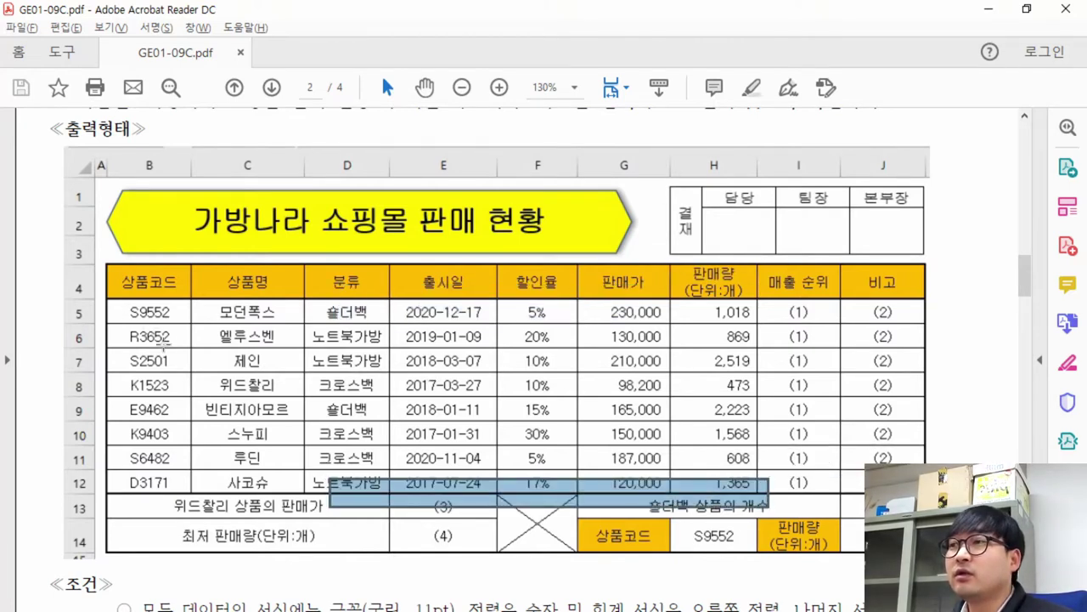
left_click_drag(120, 306, 892, 490)
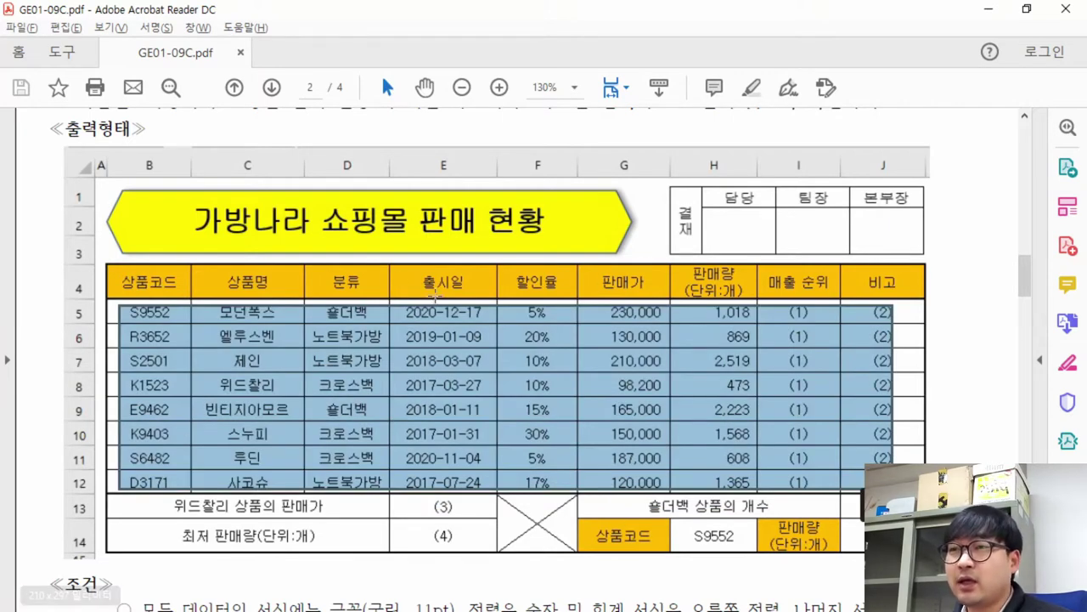
left_click(531, 509)
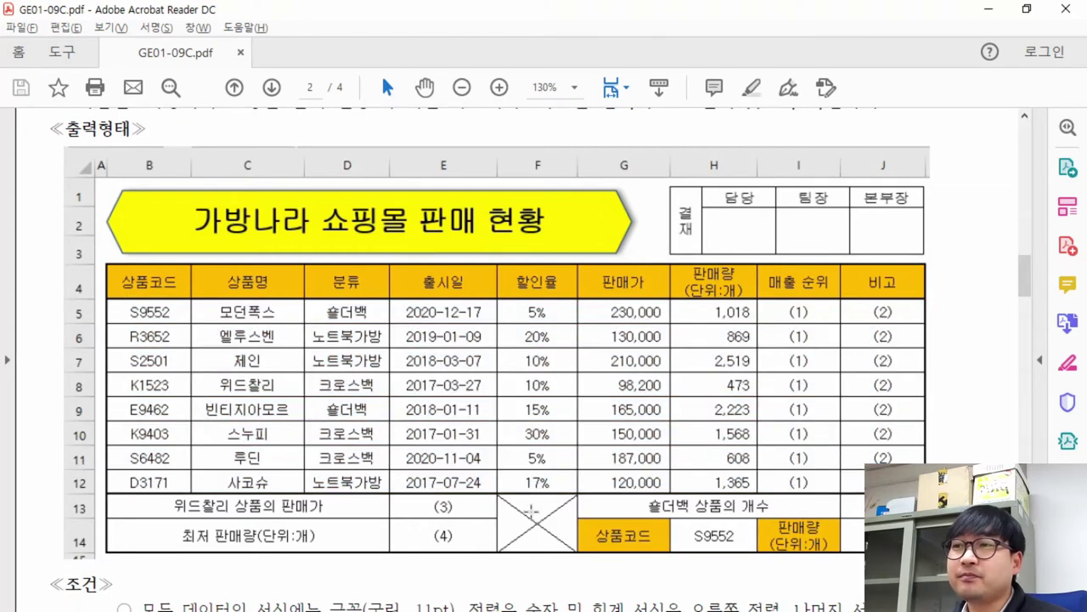
left_click_drag(508, 502, 570, 544)
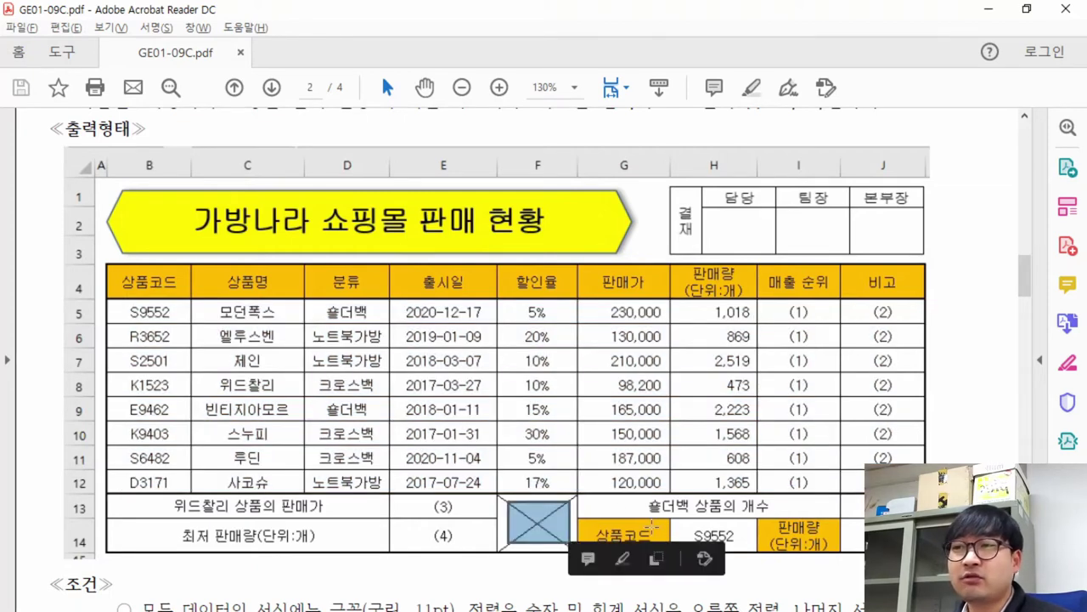
left_click(512, 460)
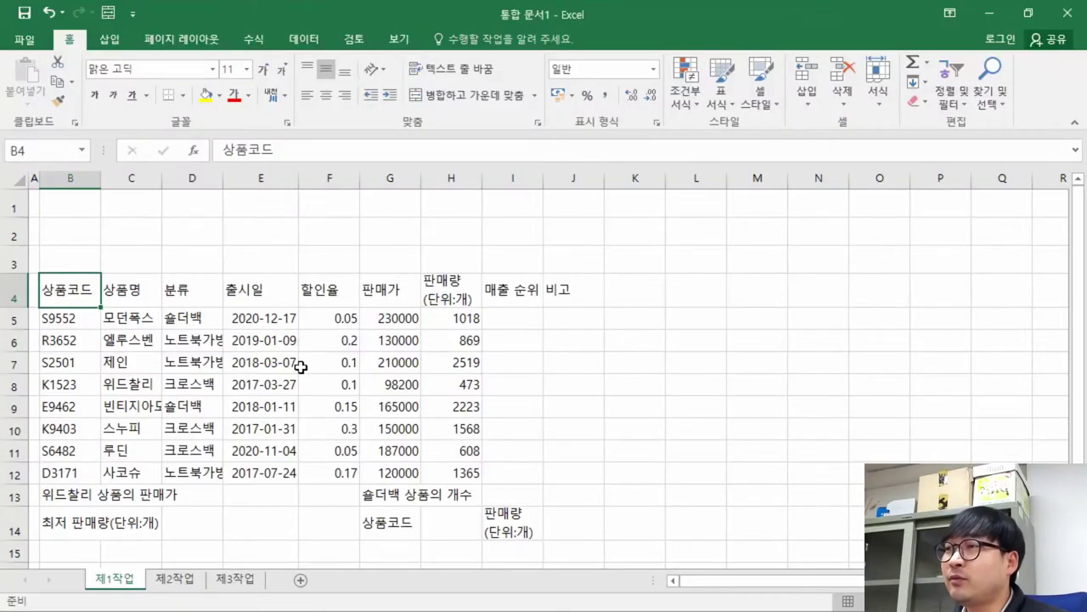
In Excel, apply all borders and a thick outside border to the table range B4:J14
left_click(192, 362)
left_click_drag(64, 289, 557, 519)
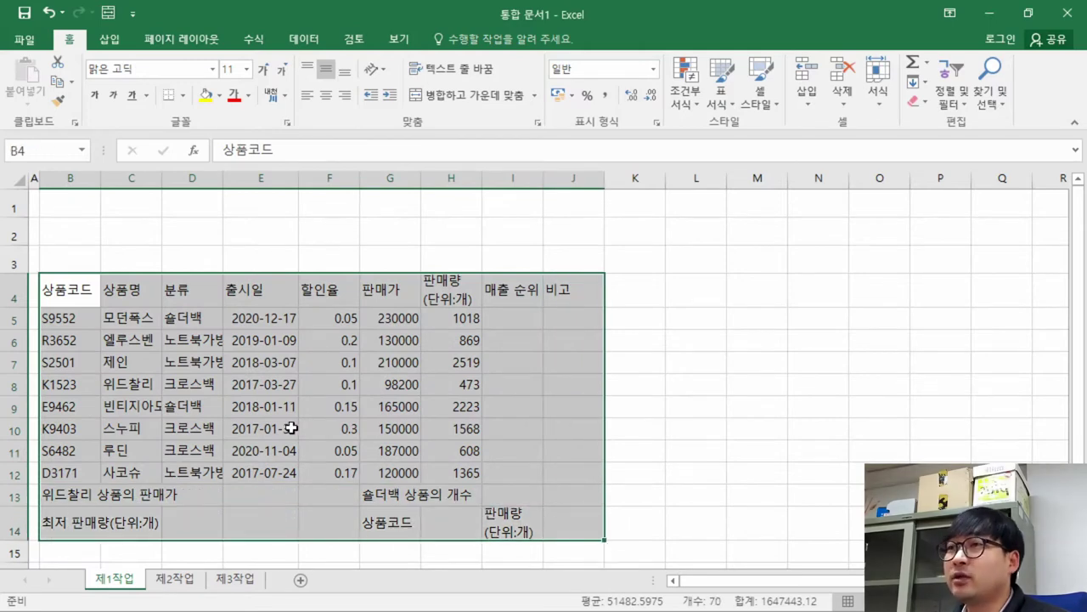
key("ctrl+q")
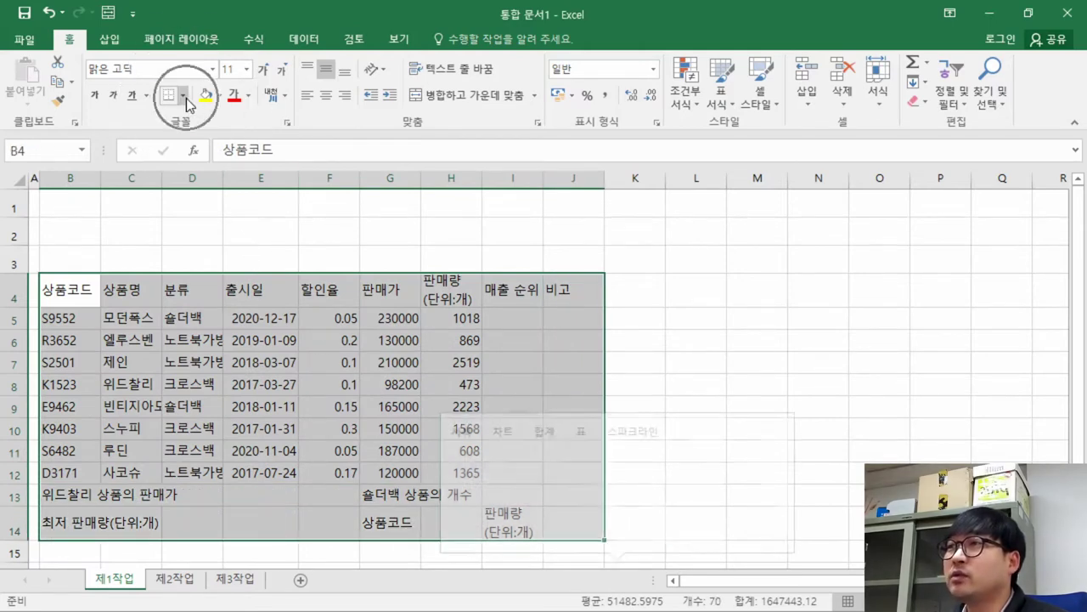
left_click(182, 96)
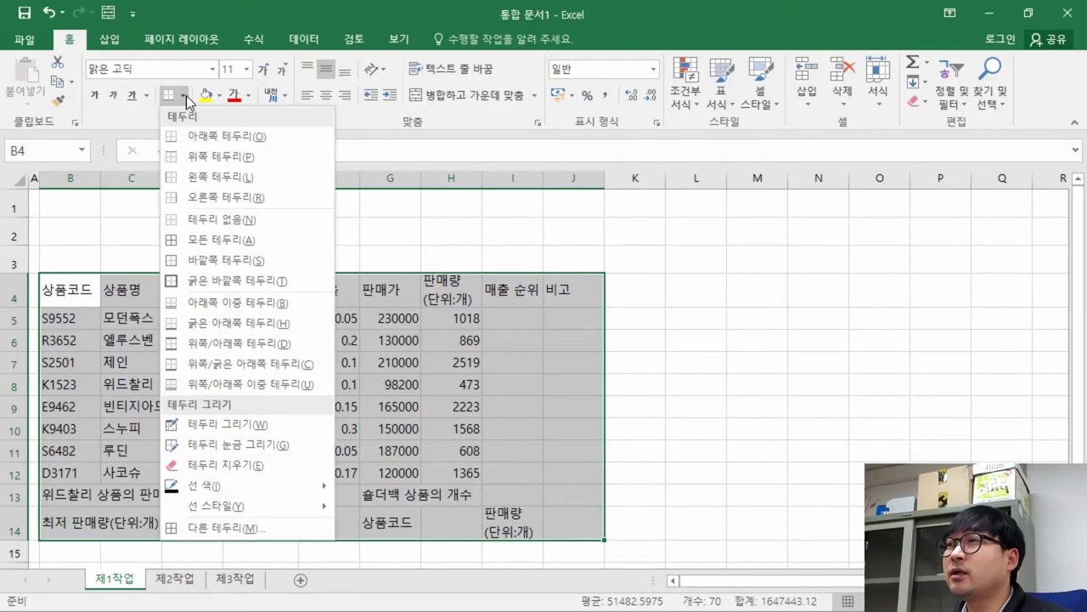
left_click(223, 241)
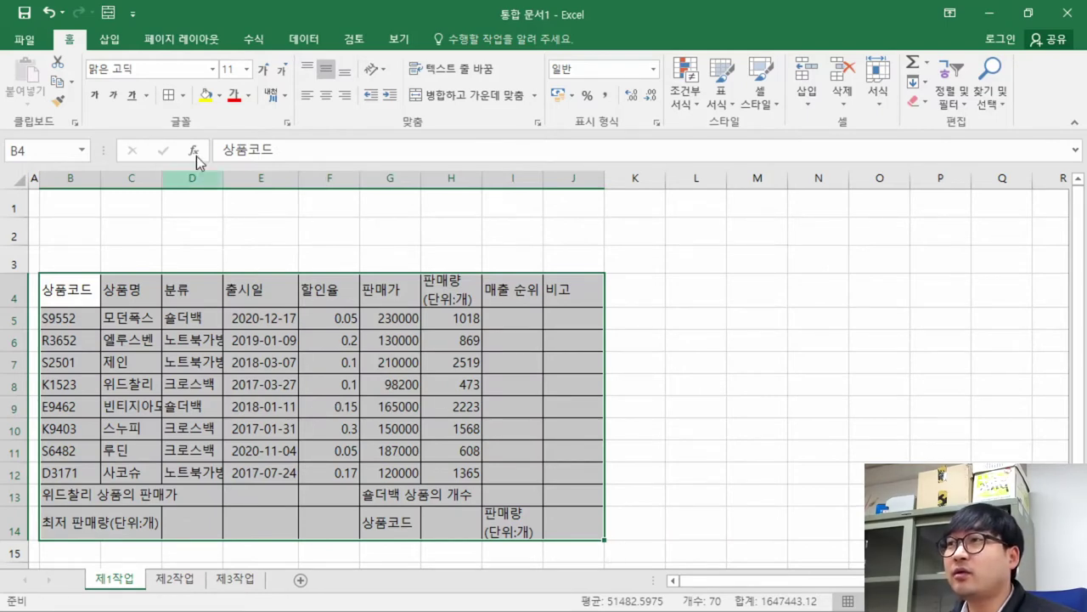
left_click(185, 96)
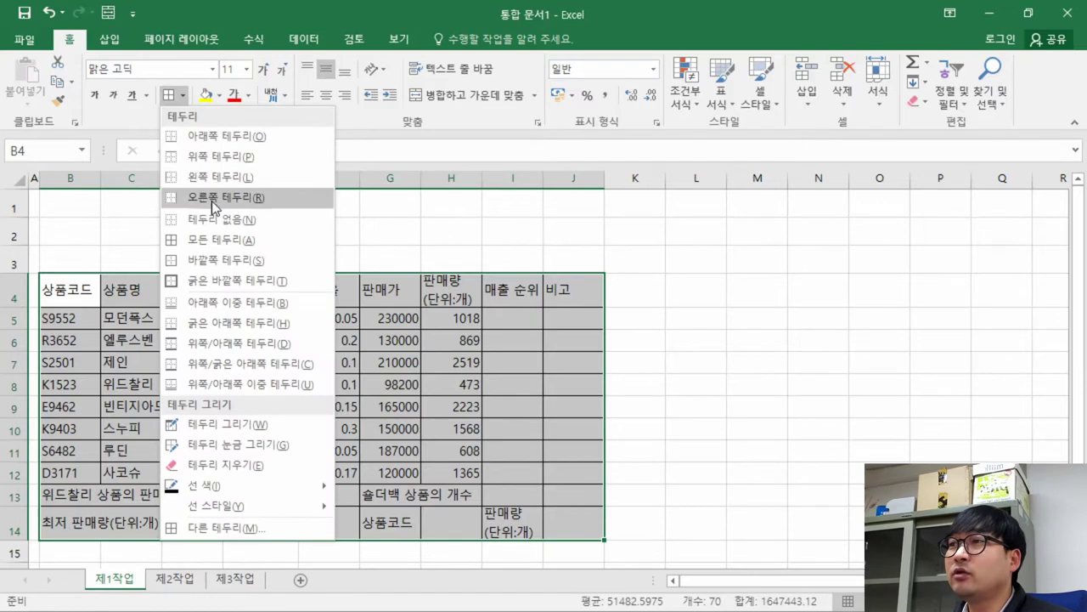
left_click(246, 284)
left_click(390, 379)
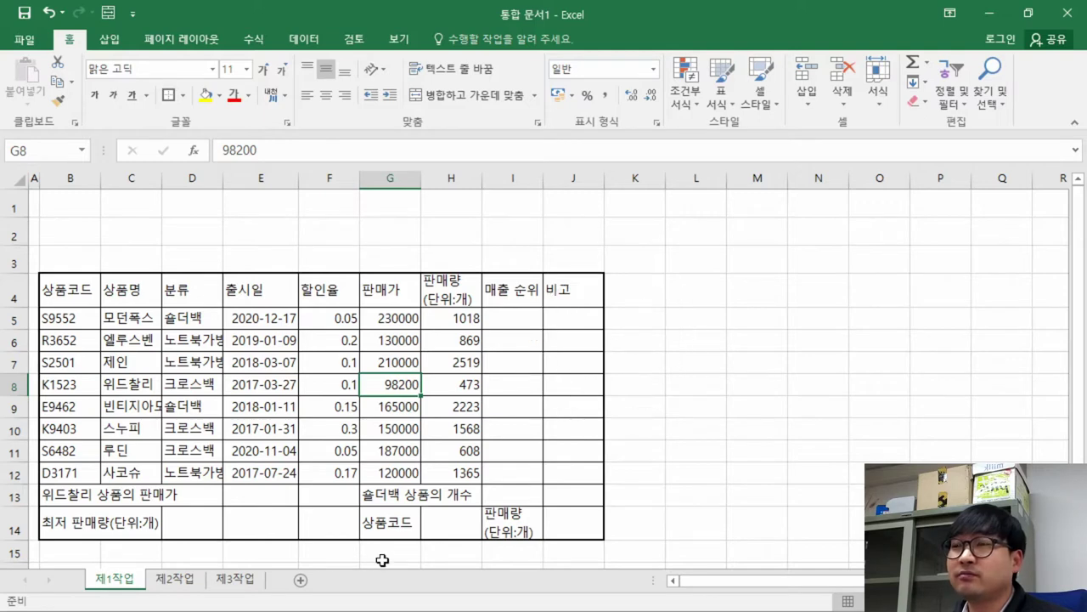
Apply a thick outside border around the data rows B5:J12
left_click_drag(55, 317, 561, 474)
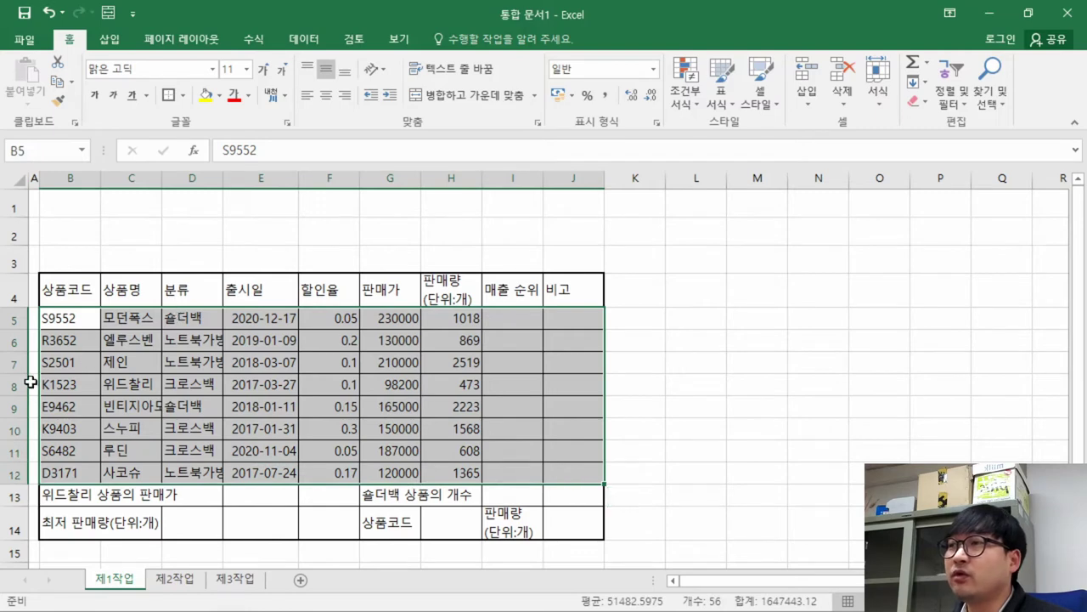
left_click(563, 323)
left_click_drag(48, 314, 586, 476)
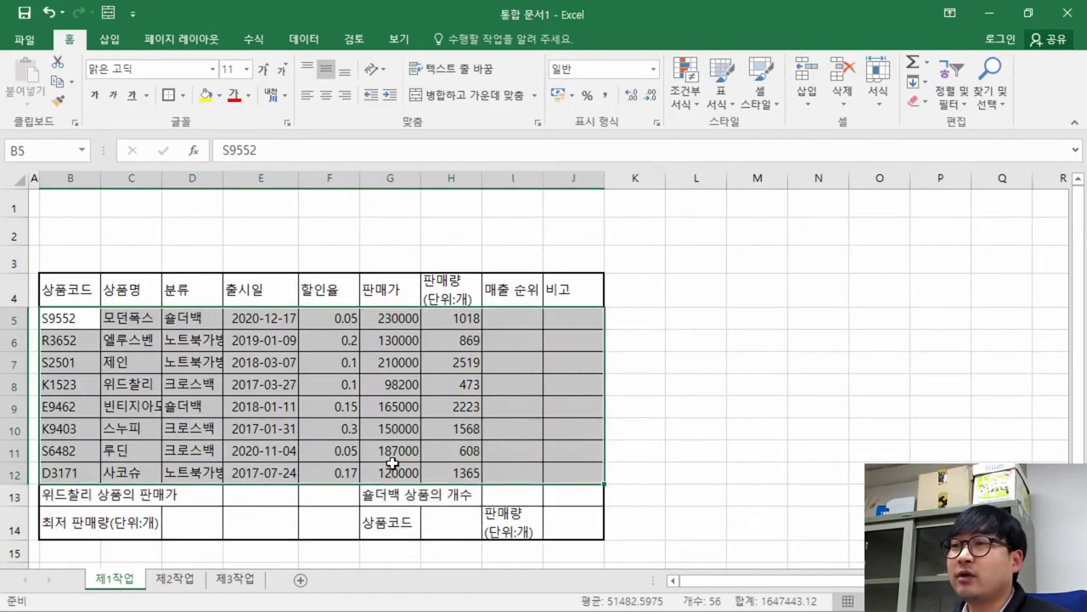
left_click(182, 95)
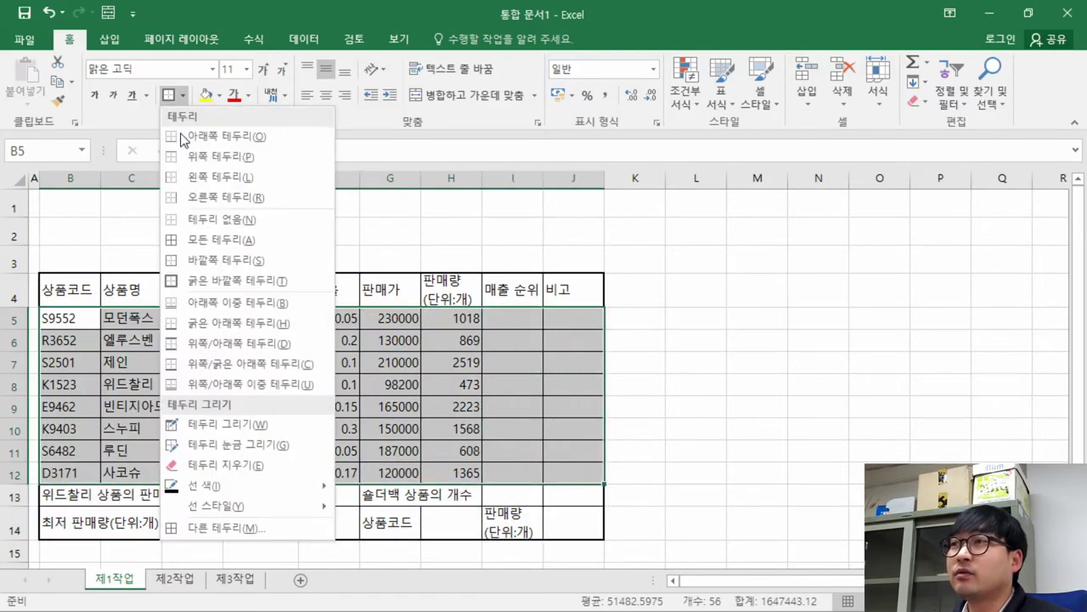
left_click(232, 284)
left_click(330, 428)
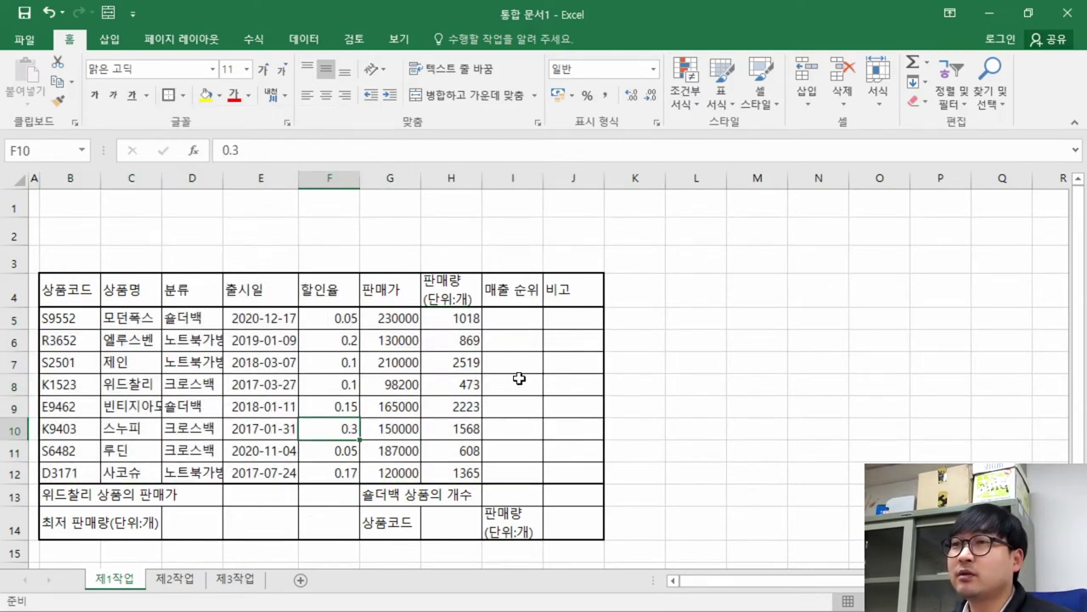
Compare cells F13:F14 with the crossed-out cell of the output form in the exam PDF and return to Excel
left_click(329, 516)
left_click_drag(331, 495, 347, 519)
key("alt+Tab")
left_click_drag(518, 500, 567, 548)
key("alt+Tab")
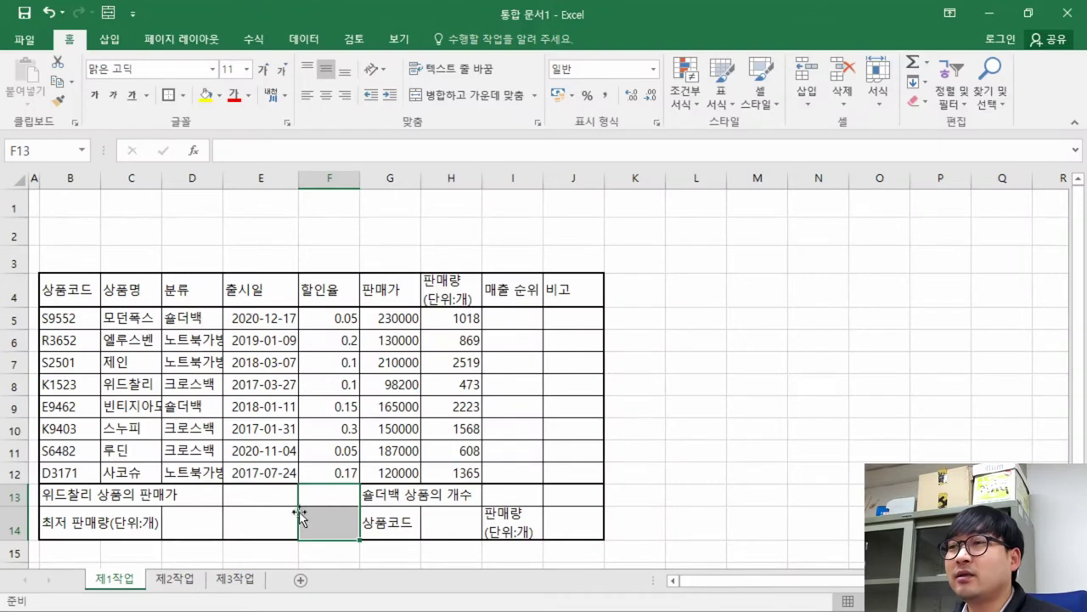
Compare the label cells of rows 13 and 14 with the output form in the exam PDF to identify the cells that need merging
left_click(72, 495)
left_click_drag(144, 495, 266, 495)
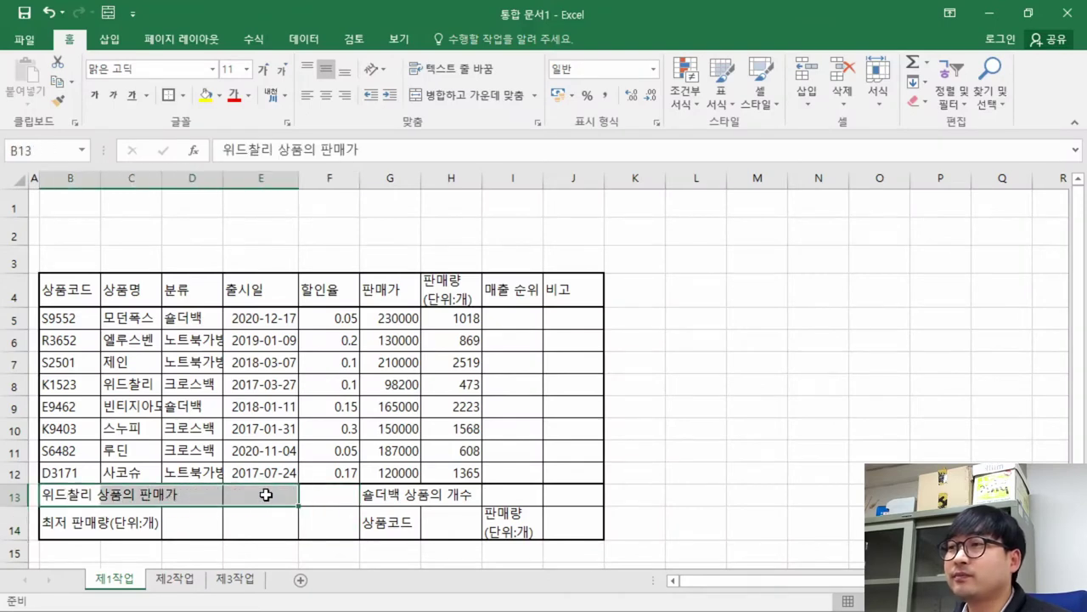
left_click(268, 422)
key("alt+Tab")
left_click_drag(170, 504, 347, 504)
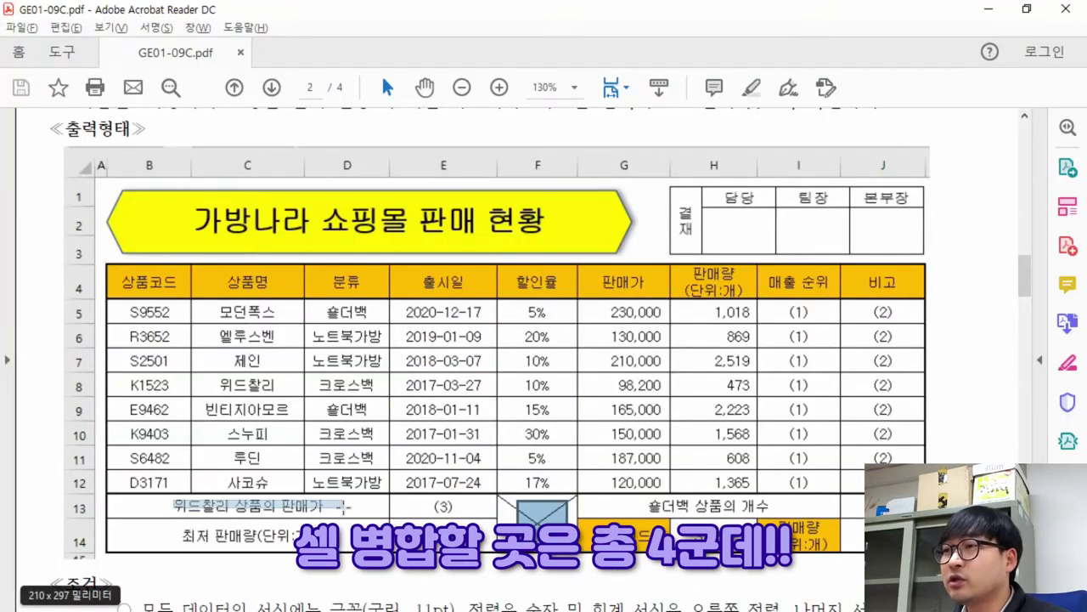
left_click_drag(184, 527, 300, 538)
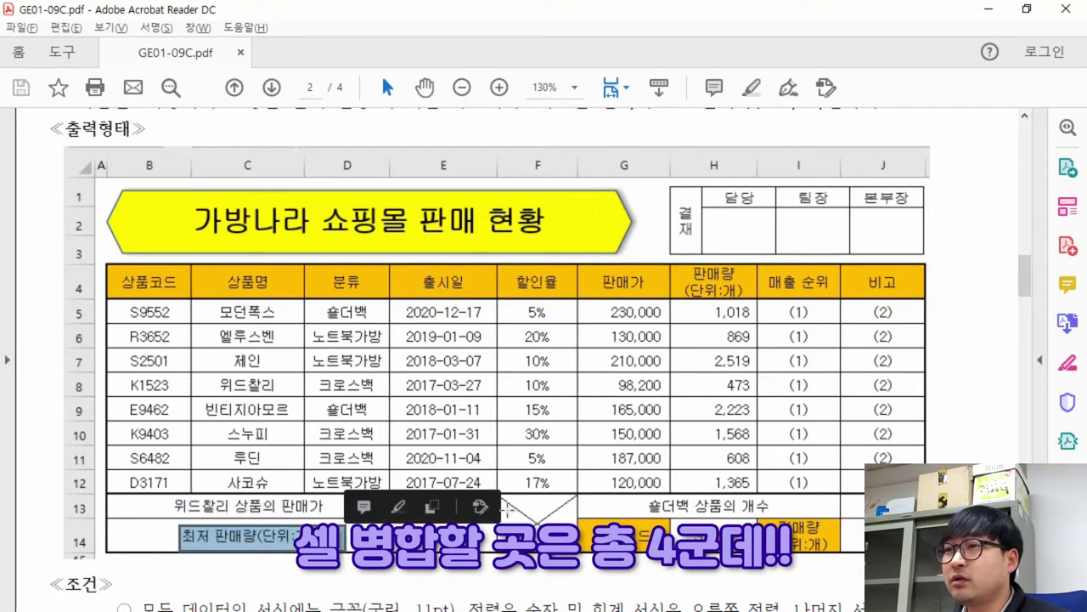
left_click(537, 509)
left_click_drag(628, 503, 803, 511)
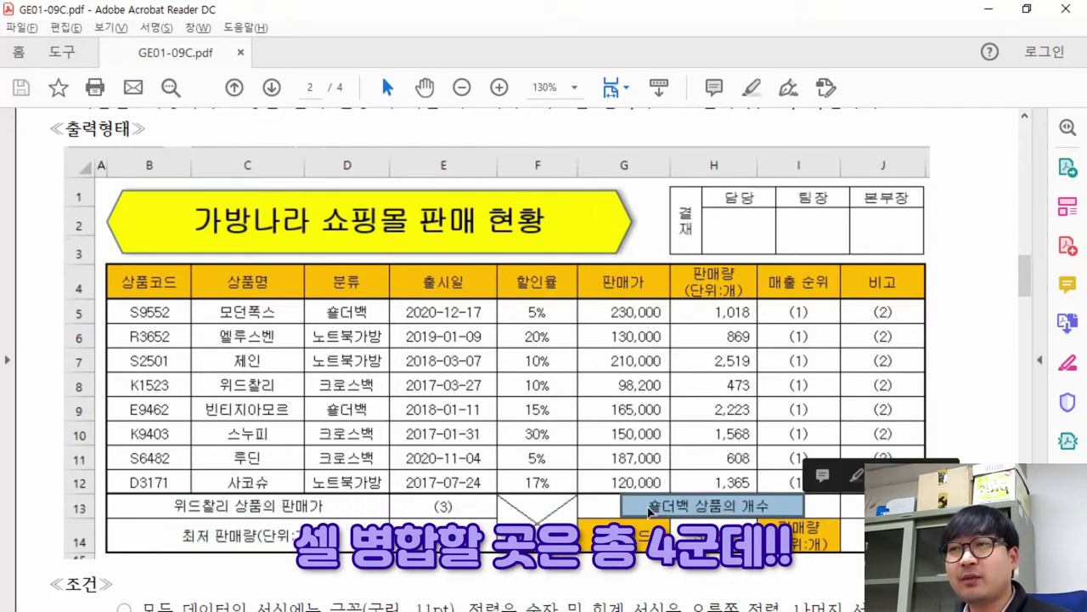
In Excel, merge and center the label cells B13:D13 and B14:D14
key("alt+Tab")
left_click_drag(82, 491, 185, 490)
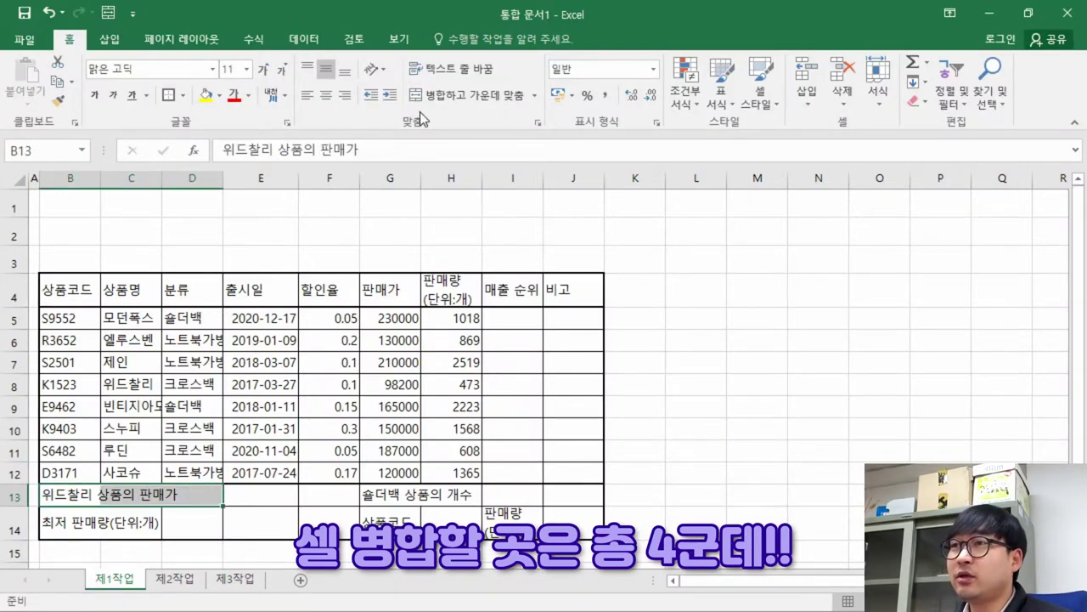
left_click(466, 97)
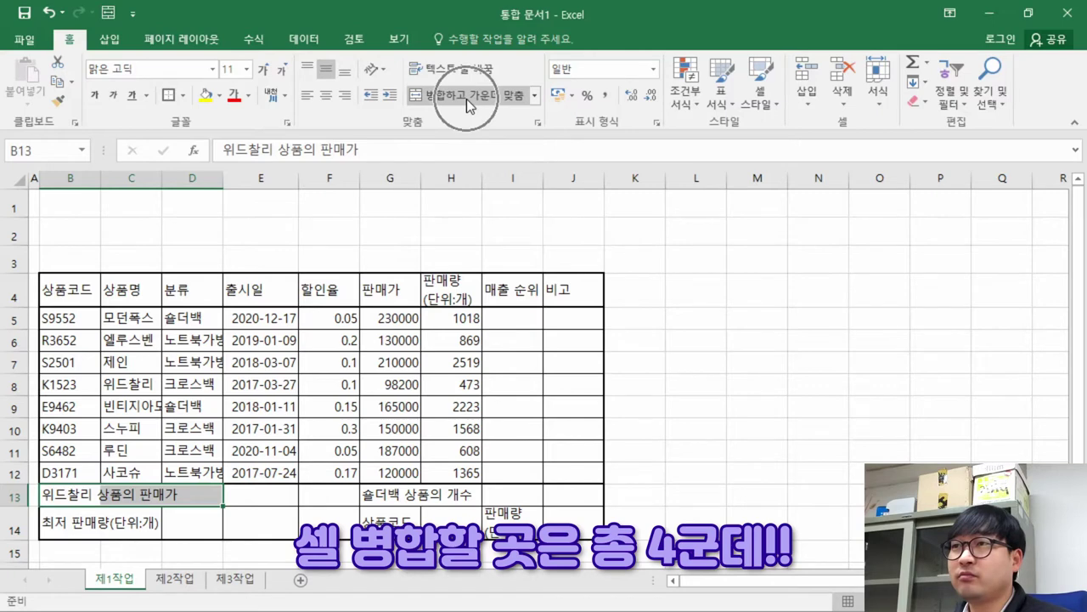
left_click(467, 98)
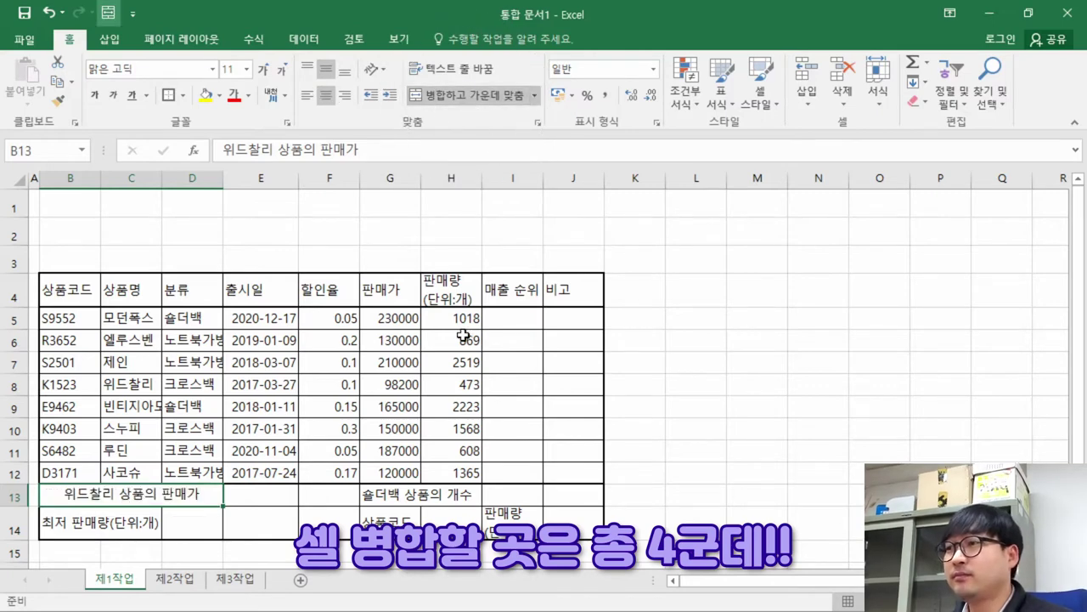
left_click_drag(76, 512, 191, 520)
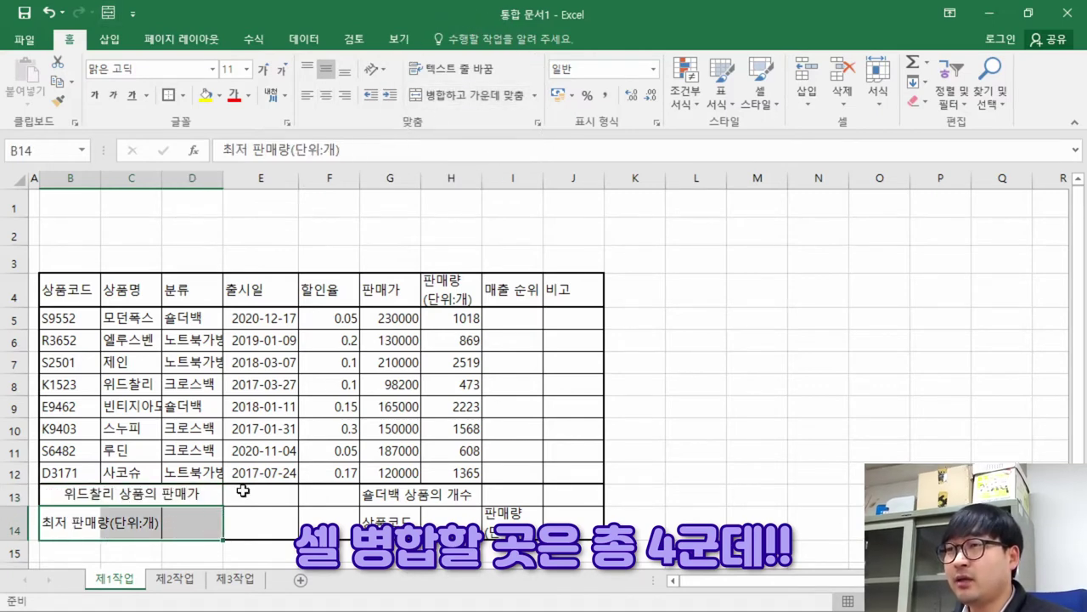
left_click(469, 94)
Merge and center cells F13:F14 and the label cells G13:I13
left_click_drag(345, 496, 331, 522)
left_click(510, 100)
left_click_drag(389, 496, 502, 494)
left_click(475, 91)
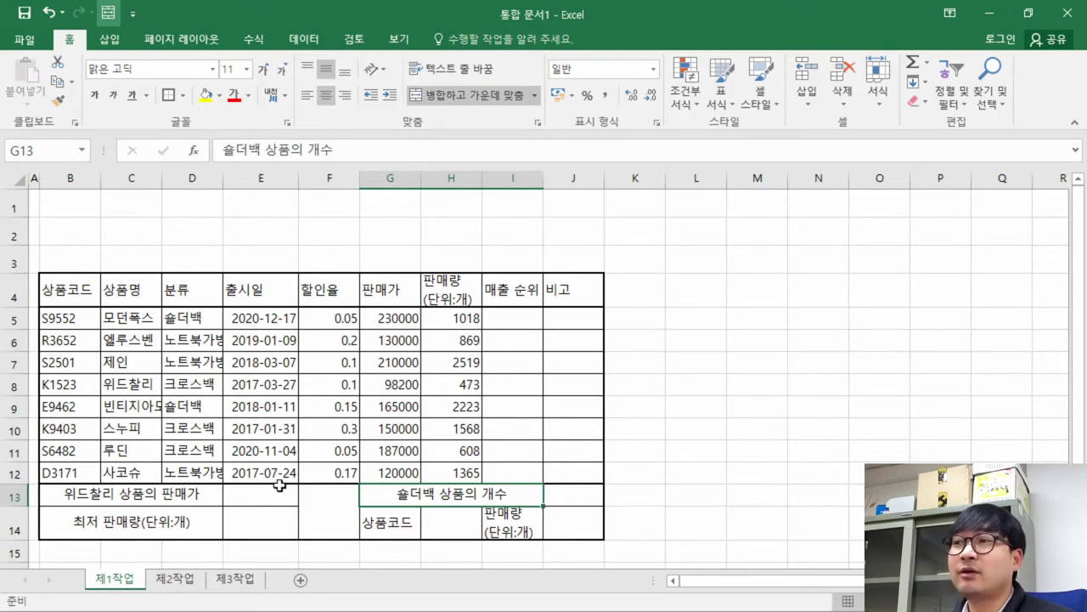
Check the merged cells of rows 13 and 14 and the crossed-out cell against the output form in the exam PDF
key("alt+Tab")
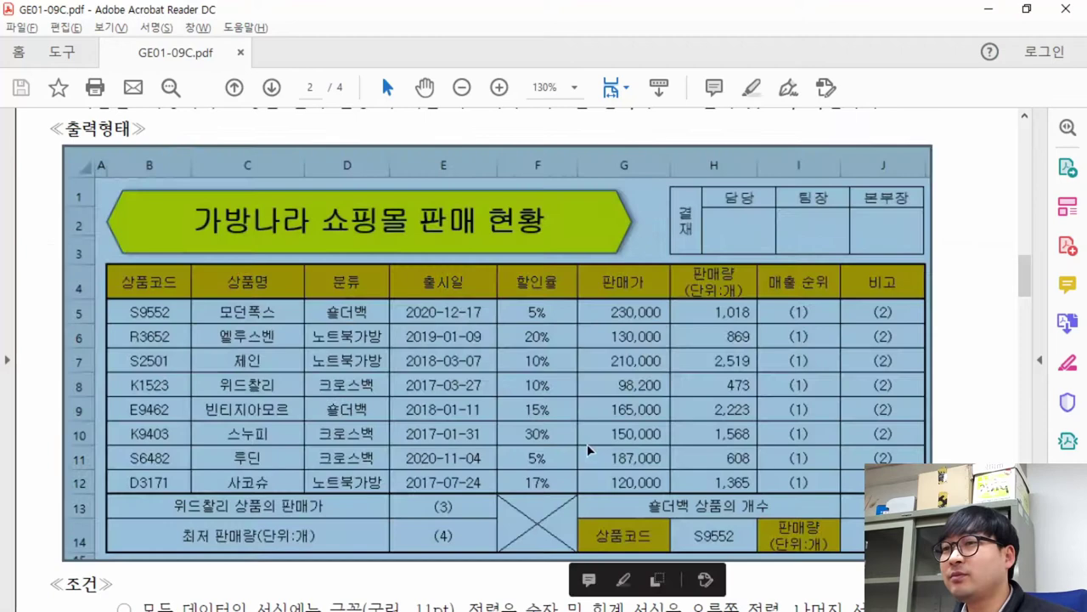
scroll(633, 440, "up", 1)
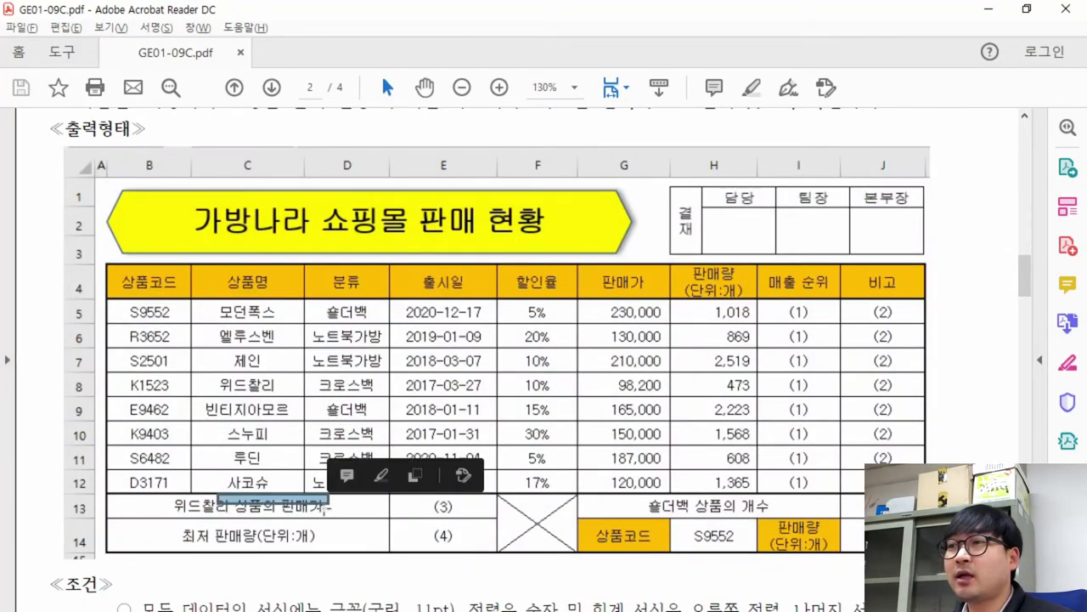
left_click_drag(260, 532, 349, 532)
left_click(531, 496)
left_click_drag(790, 507, 627, 509)
left_click(485, 499)
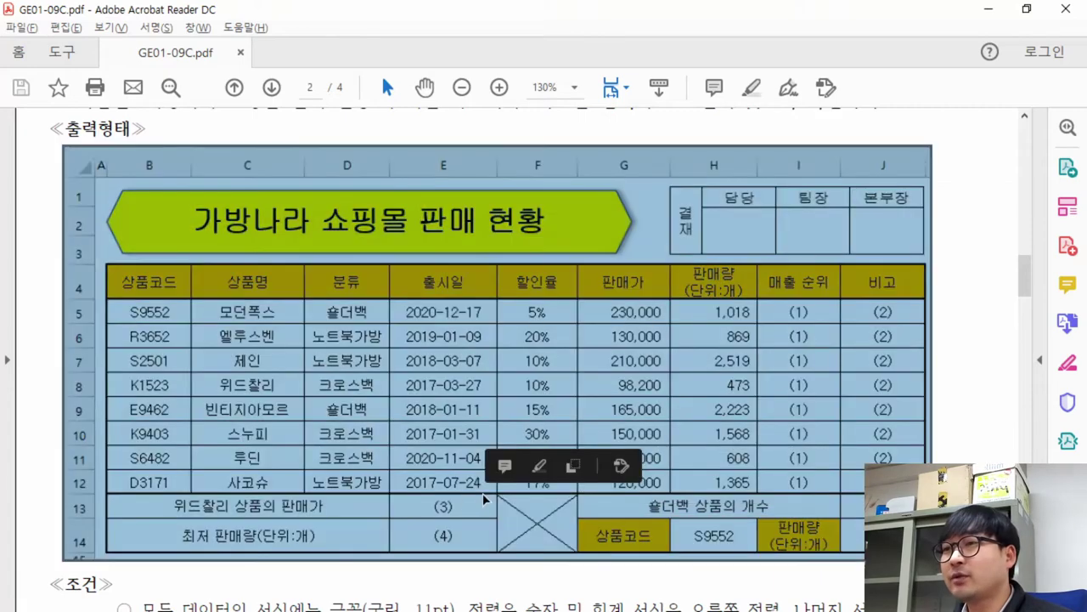
left_click(346, 483)
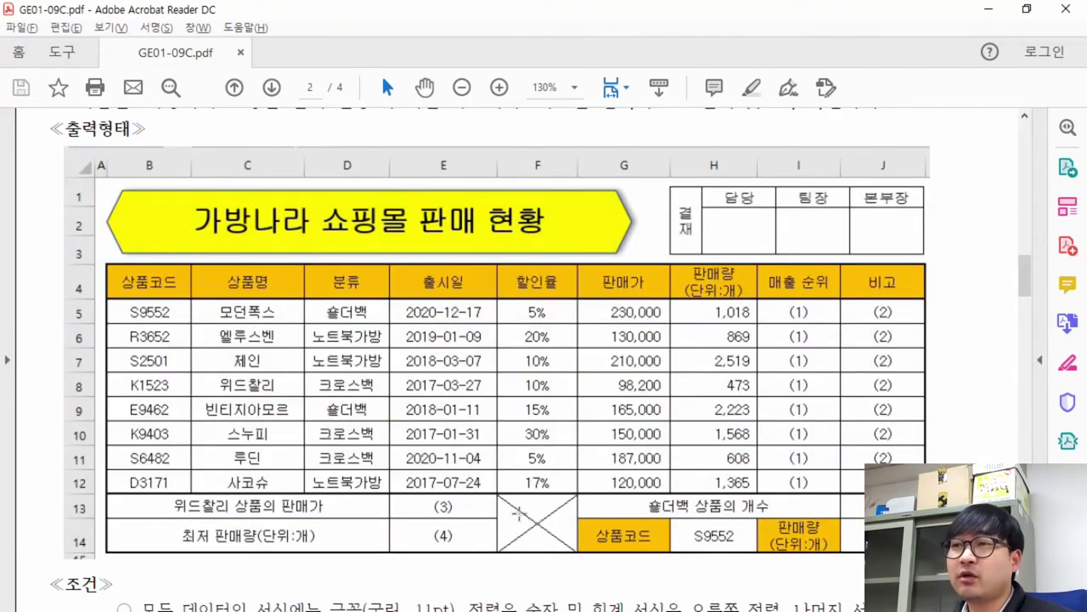
left_click(510, 503)
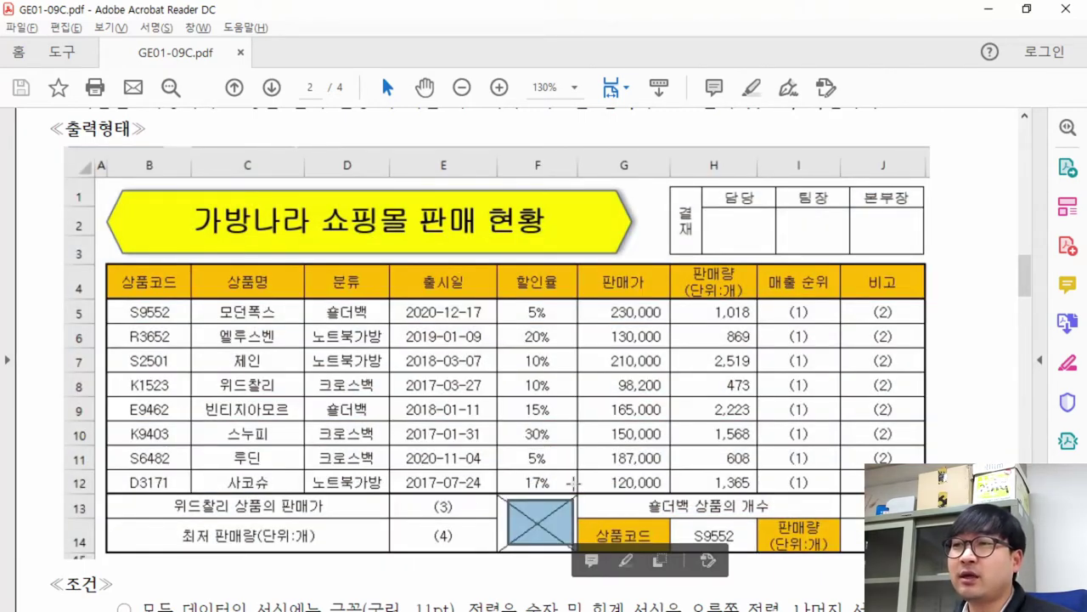
In Excel, add both diagonal borders to merged cell F13 to form an X
key("alt+Tab")
left_click(343, 508)
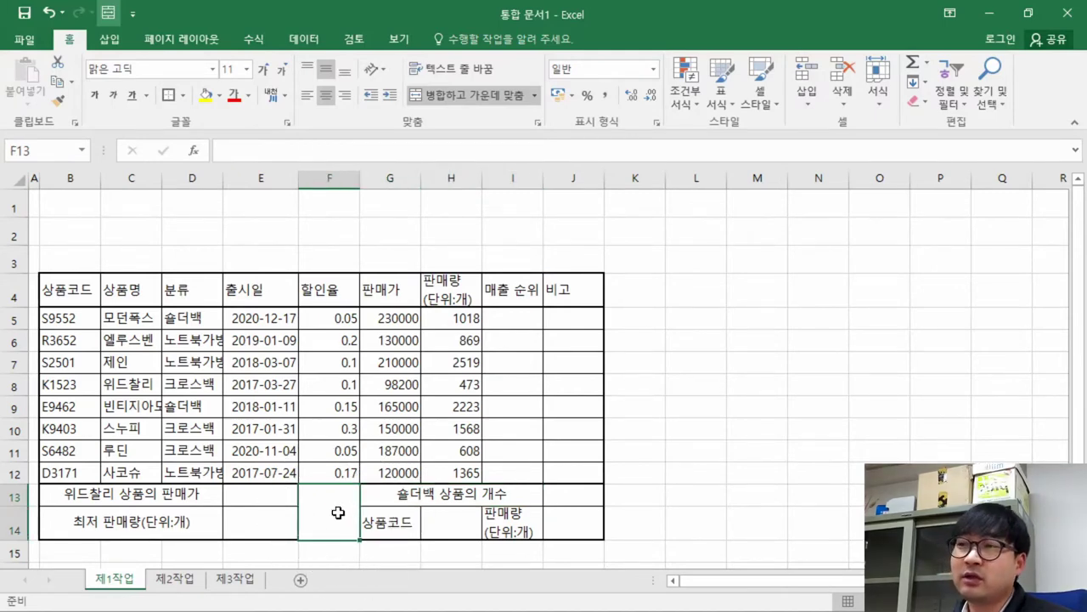
left_click(184, 95)
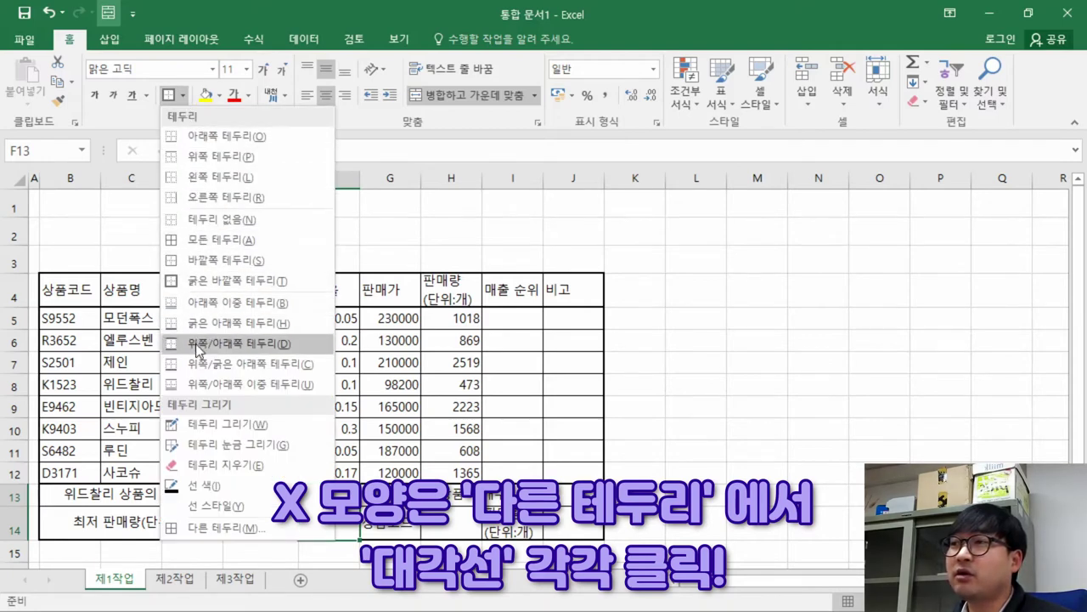
left_click(229, 529)
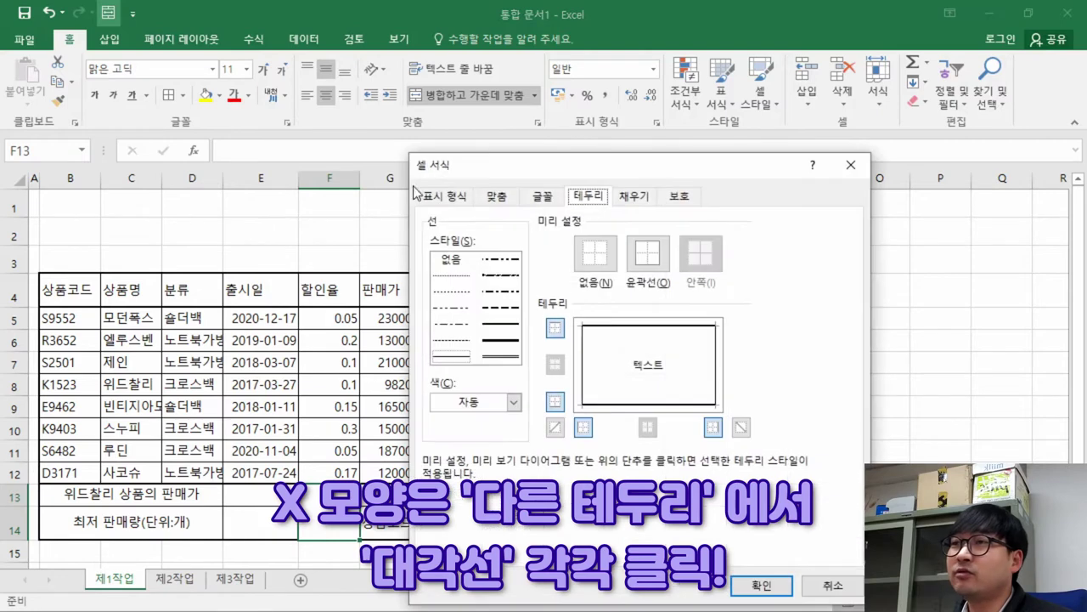
left_click_drag(615, 169, 461, 94)
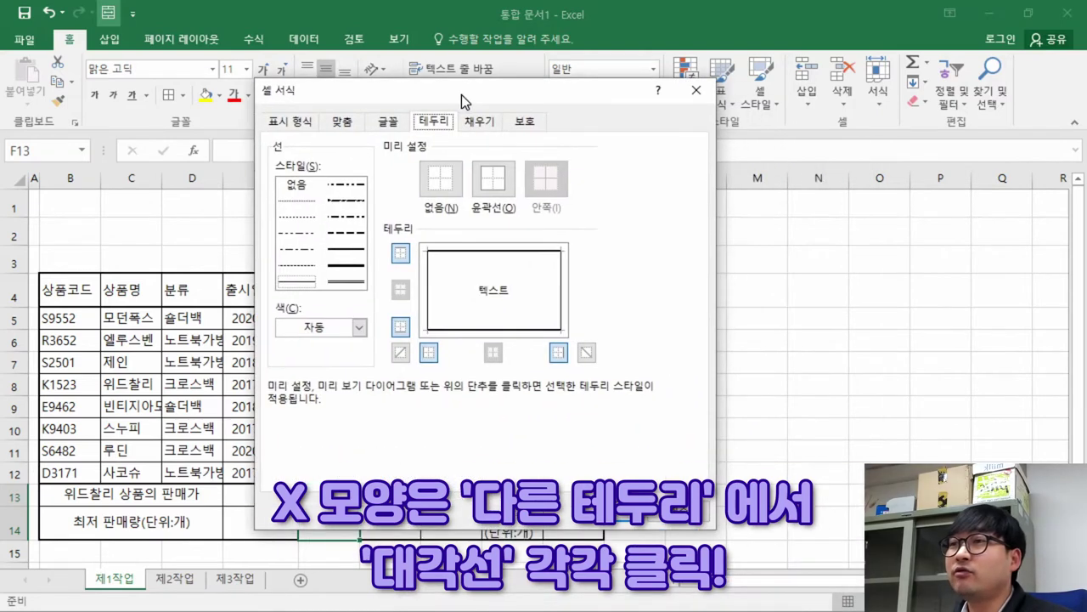
left_click(401, 353)
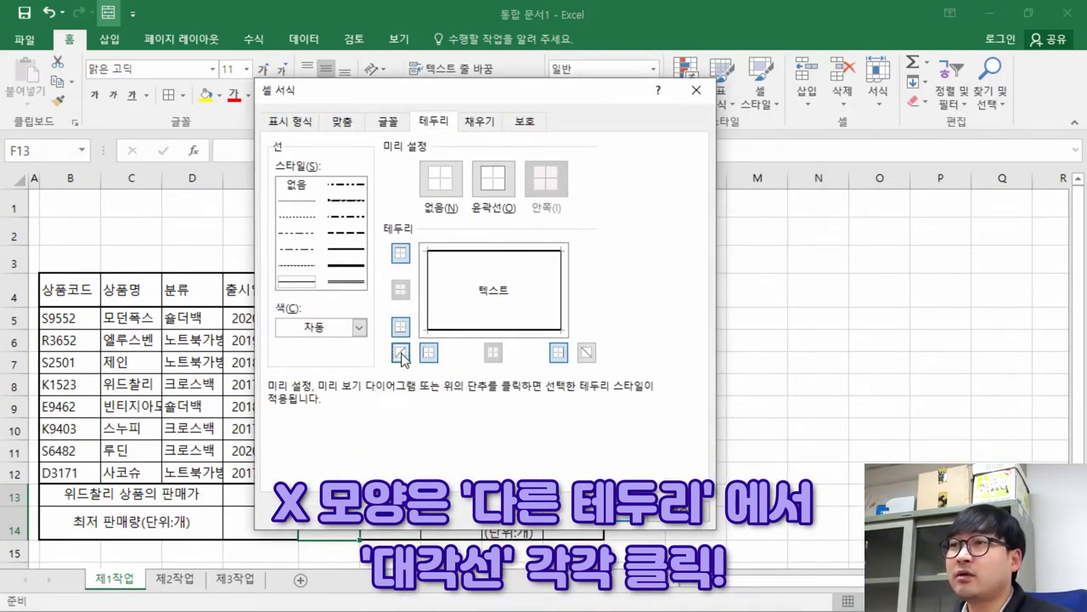
left_click(586, 351)
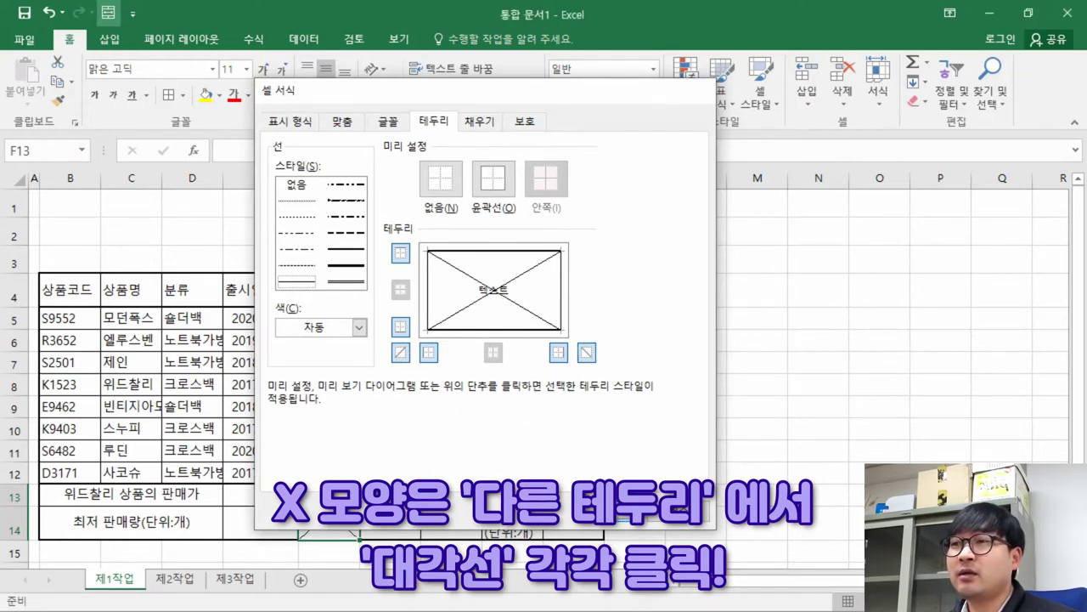
left_click(610, 512)
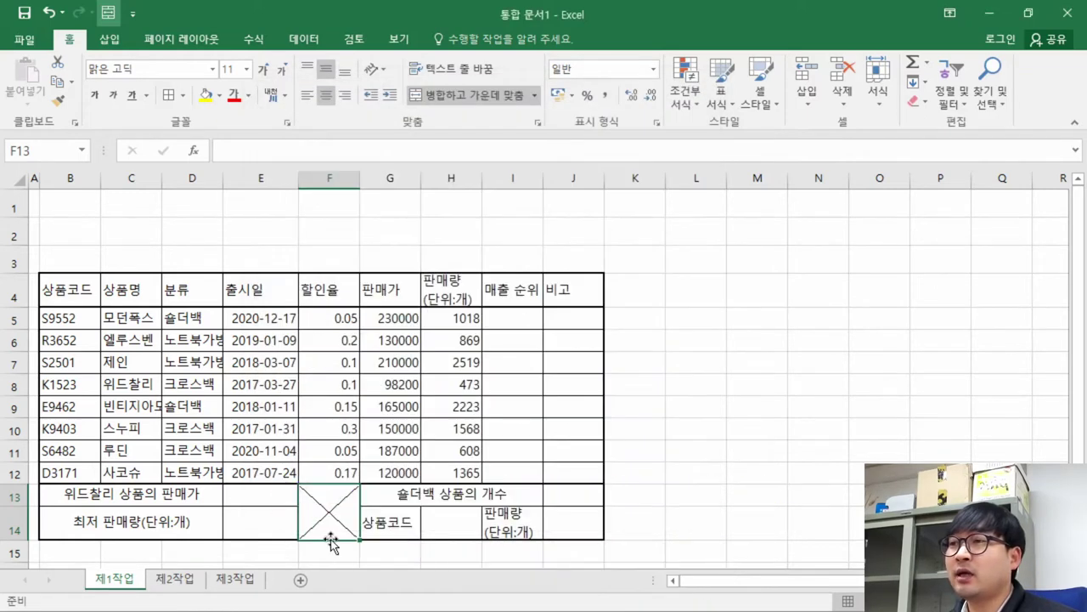
Compare the table with the output form in the exam PDF, checking the 할인율 column's number format, and return to Excel
left_click(296, 384)
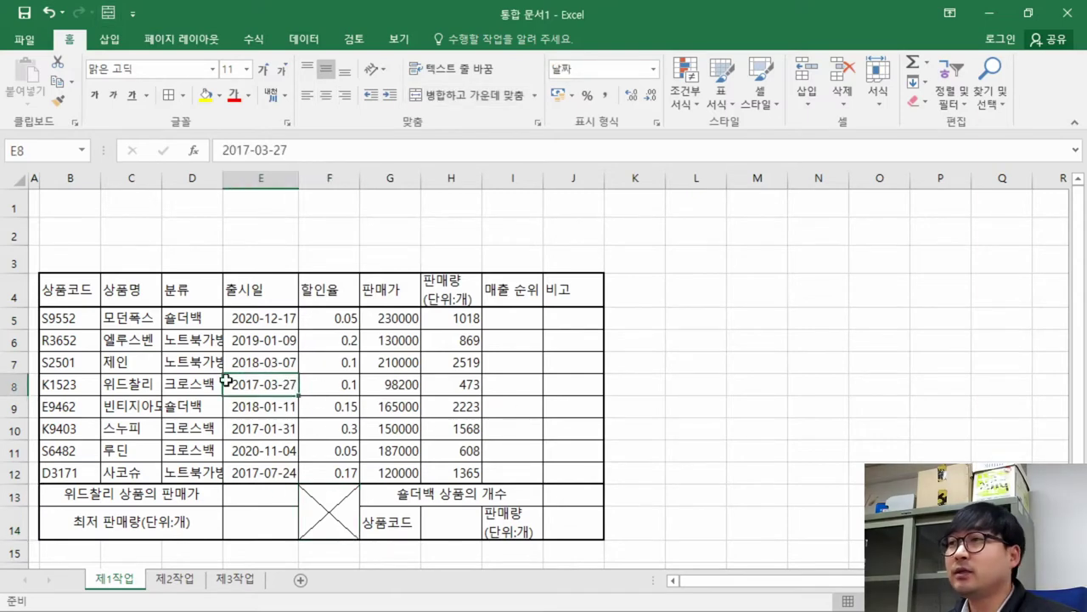
key("alt+Tab")
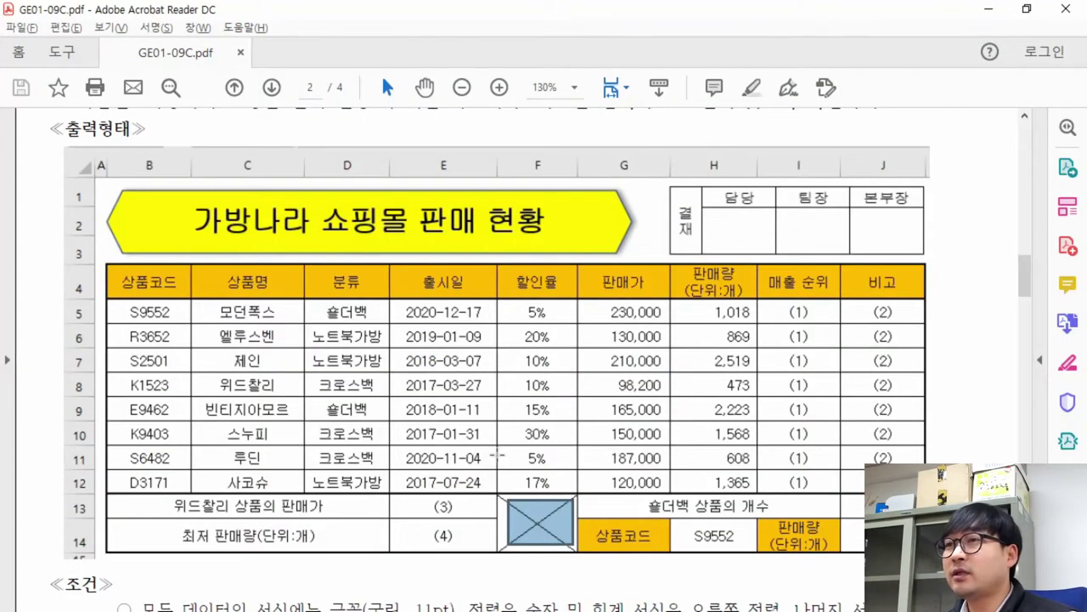
key("alt+Tab")
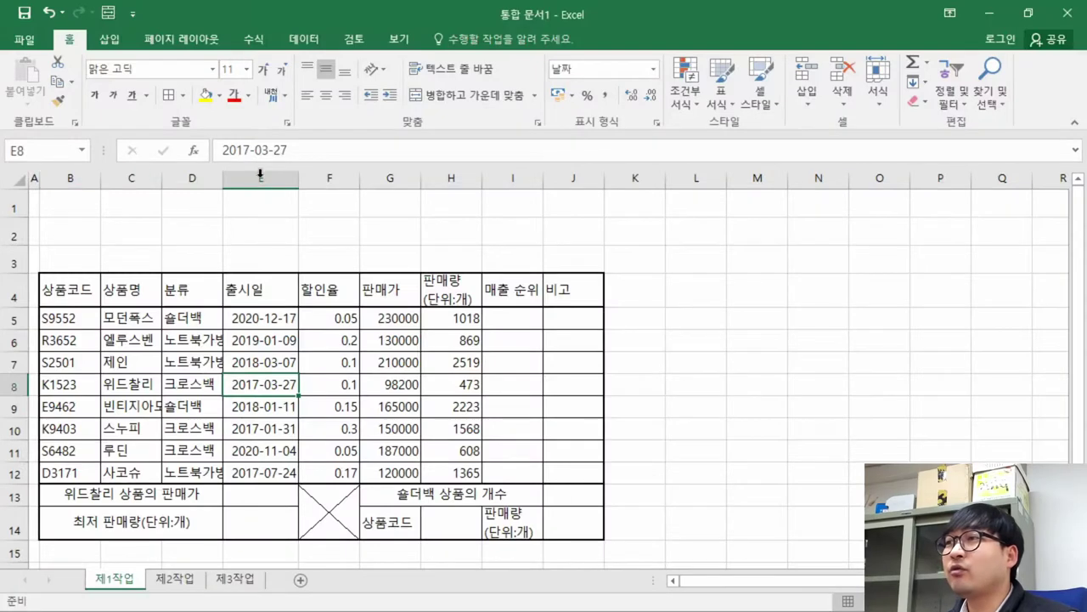
key("alt+Tab")
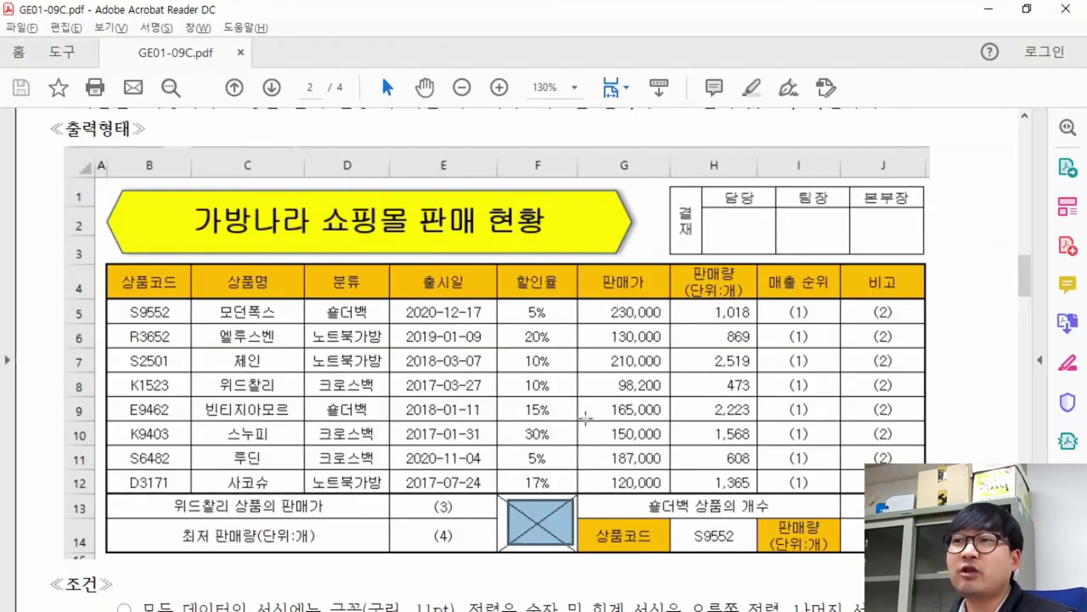
key("alt+Tab")
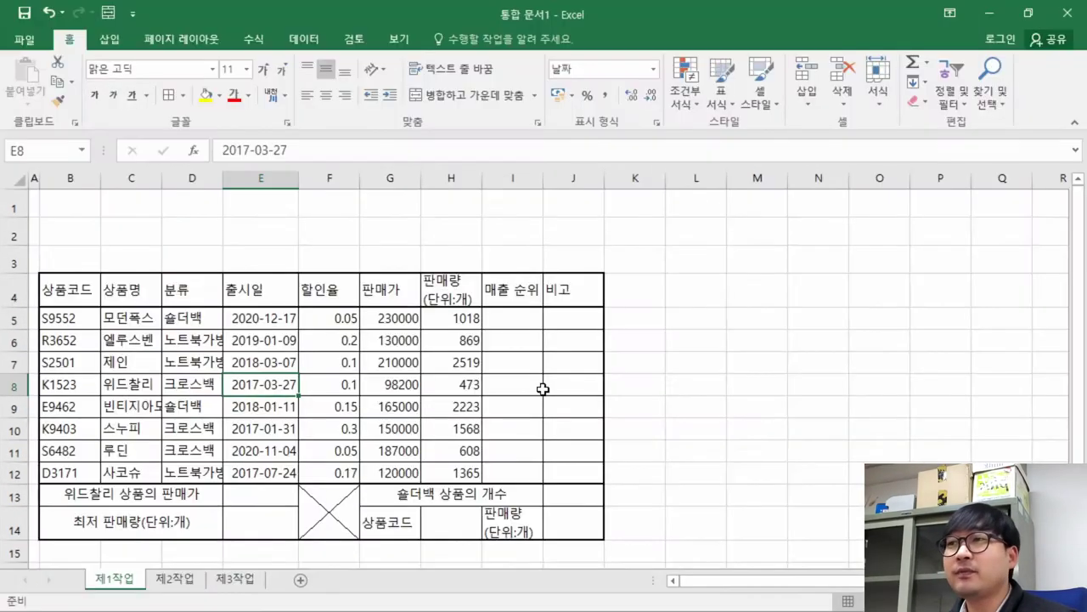
scroll(378, 370, "down", 2)
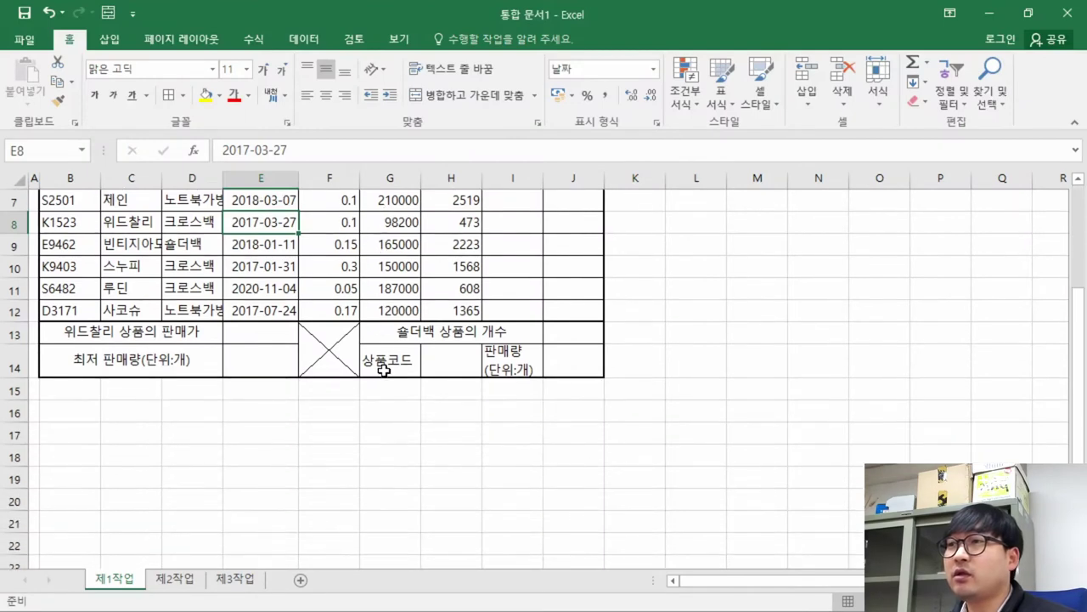
scroll(382, 340, "up", 2)
key("alt+Tab")
left_click_drag(508, 301, 561, 486)
key("alt+Tab")
Apply the percent style to the 할인율 values in F5:F12
left_click(331, 315)
left_click_drag(332, 315, 328, 473)
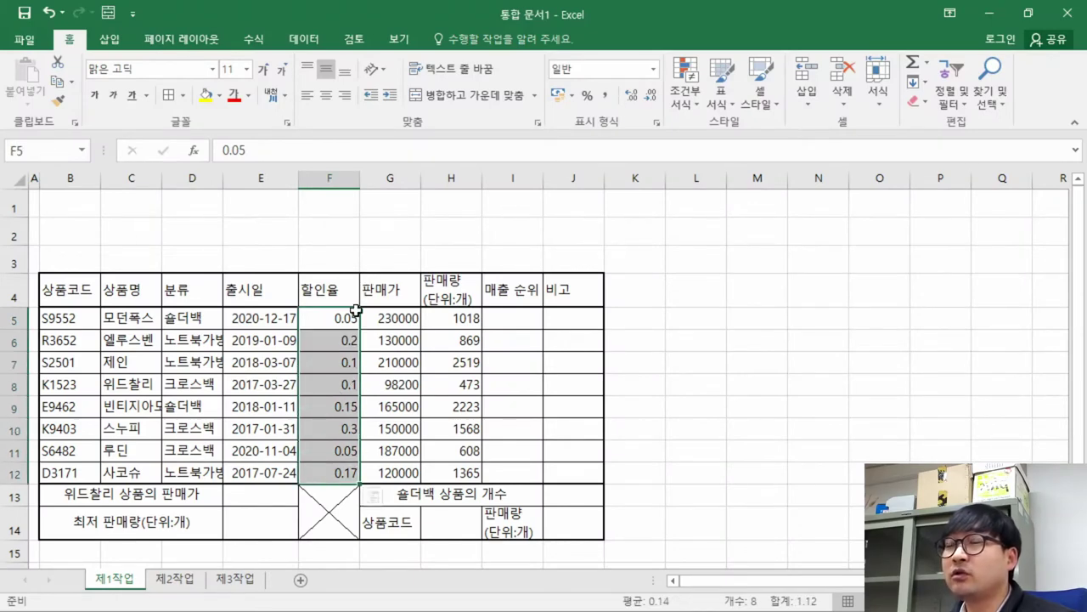
left_click(588, 96)
left_click(340, 343)
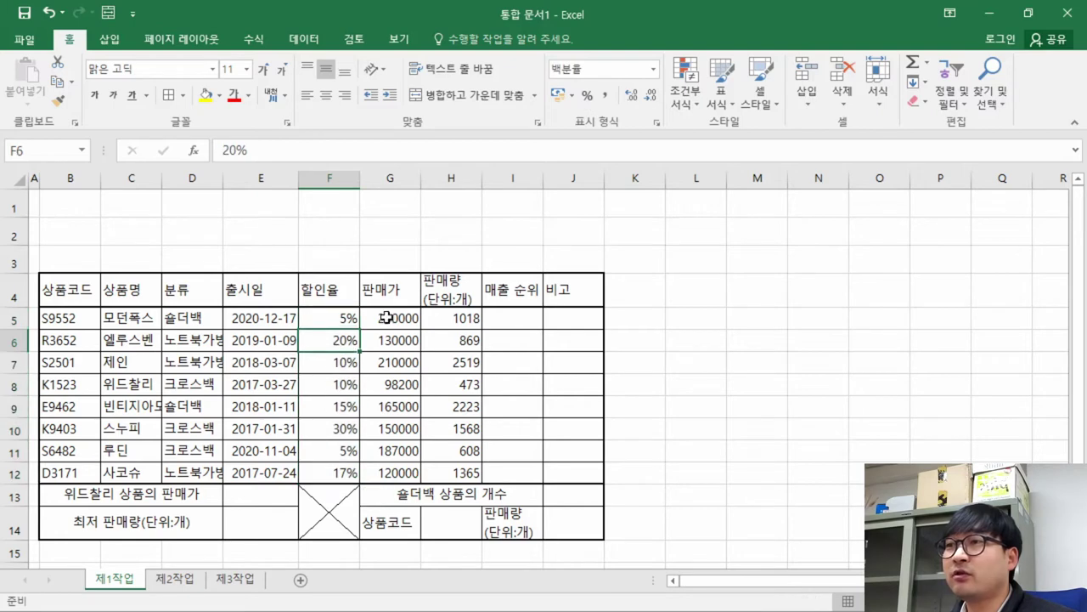
left_click(243, 339)
key("ctrl+z")
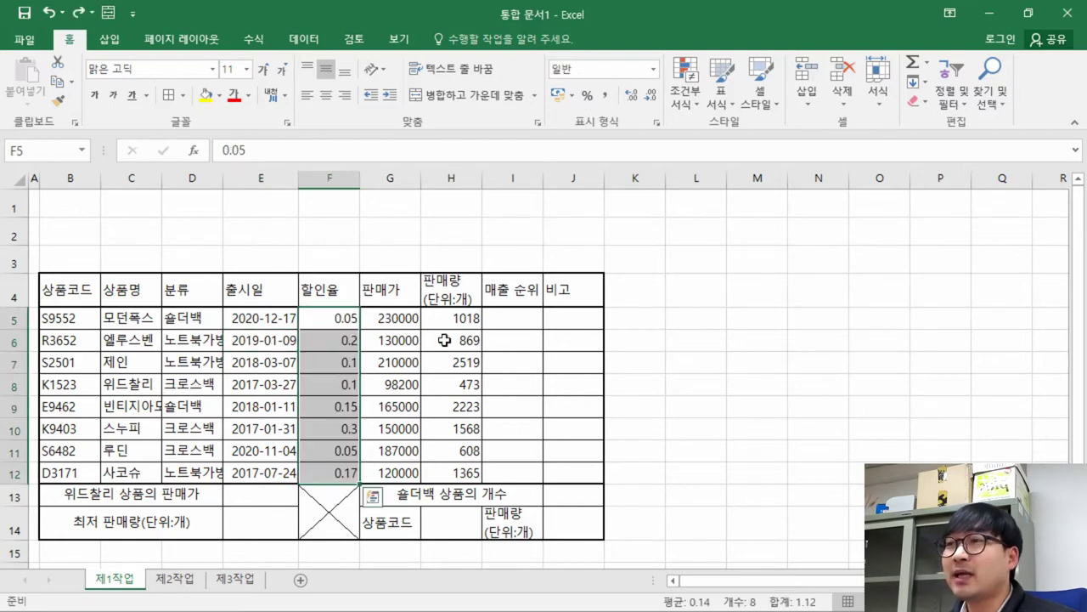
key("ctrl+q")
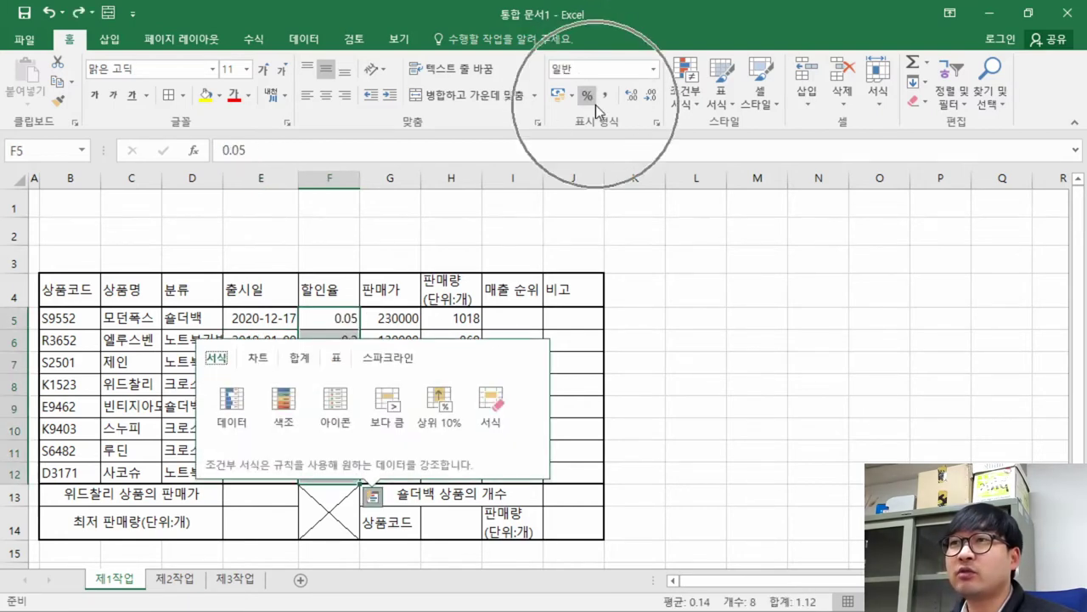
left_click(587, 96)
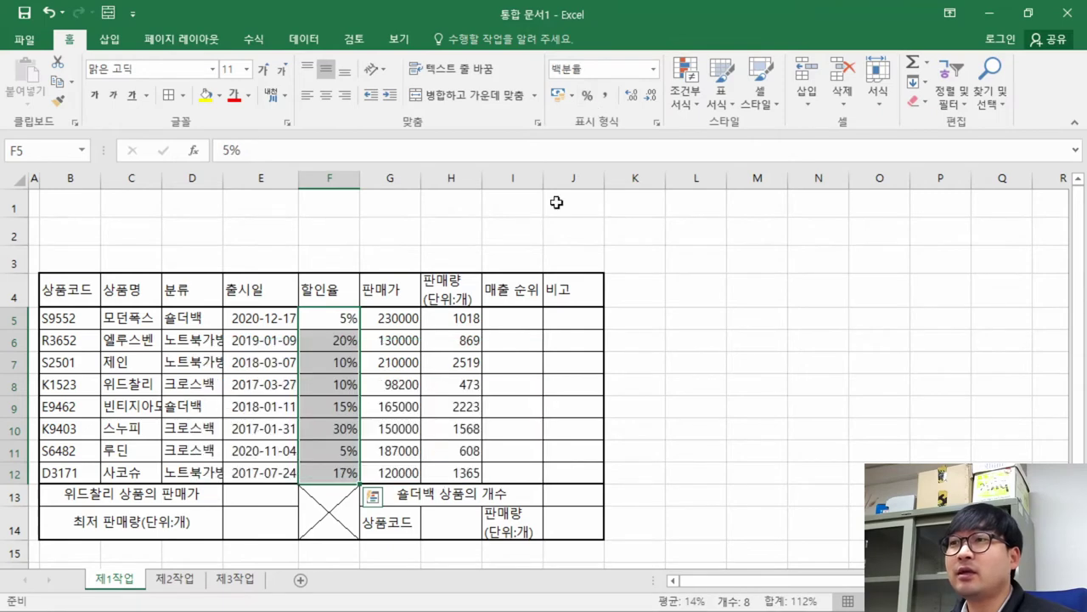
left_click(414, 380)
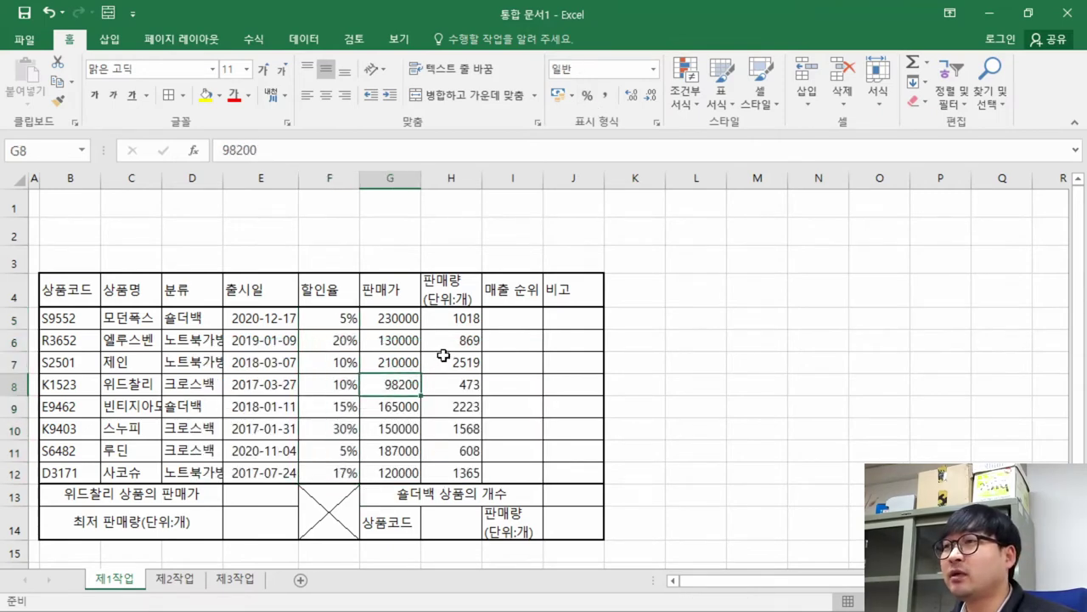
Switch between the exam PDF and the workbook to compare how the 판매가 values are written, including the thousands separators
key("alt+Tab")
left_click_drag(652, 304, 639, 398)
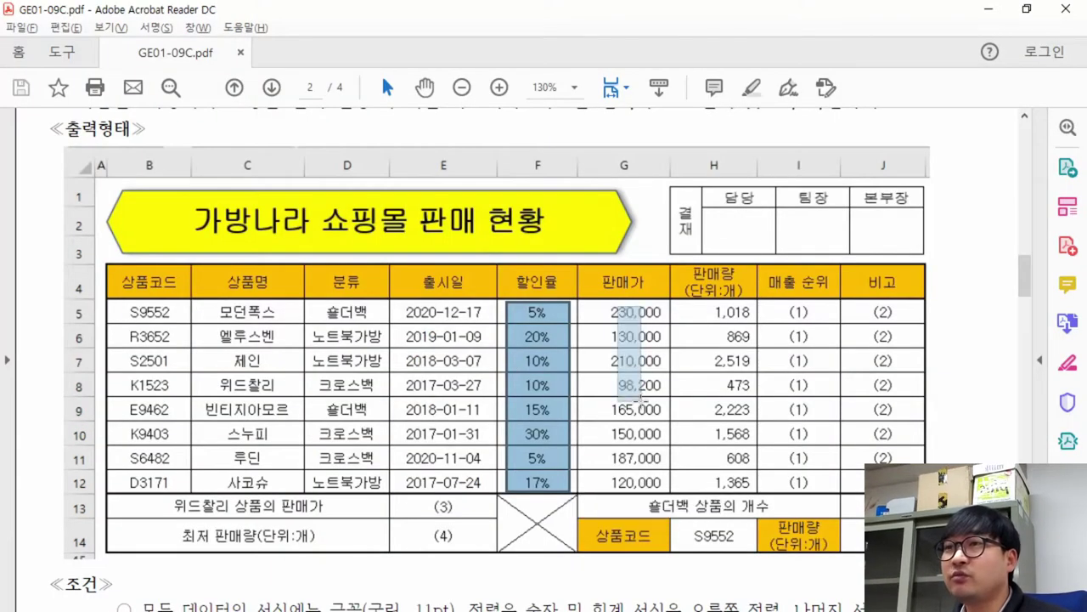
key("alt+Tab")
left_click(390, 362)
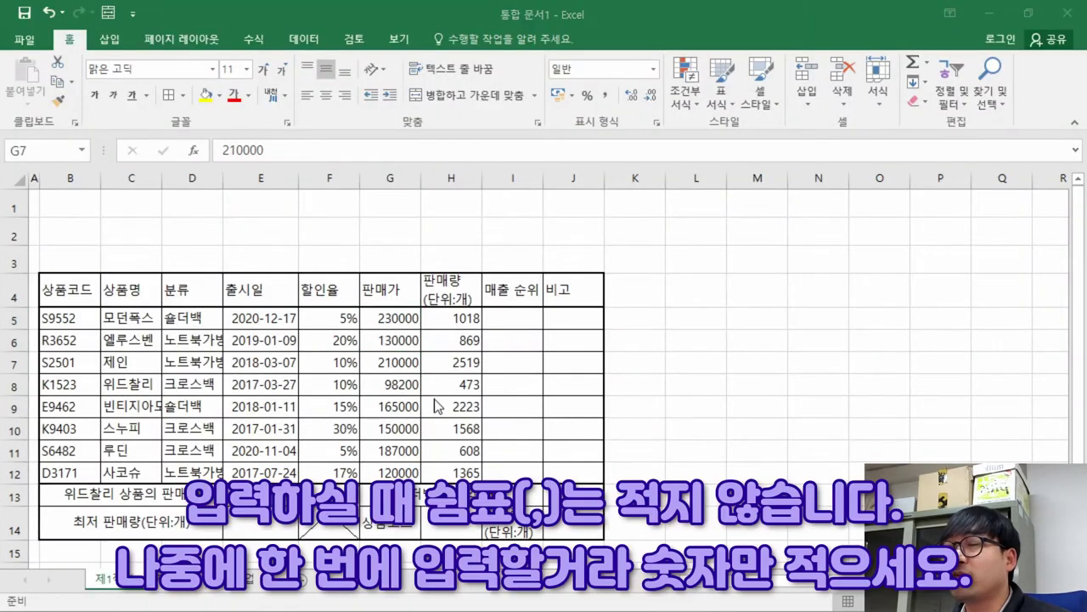
key("alt+Tab")
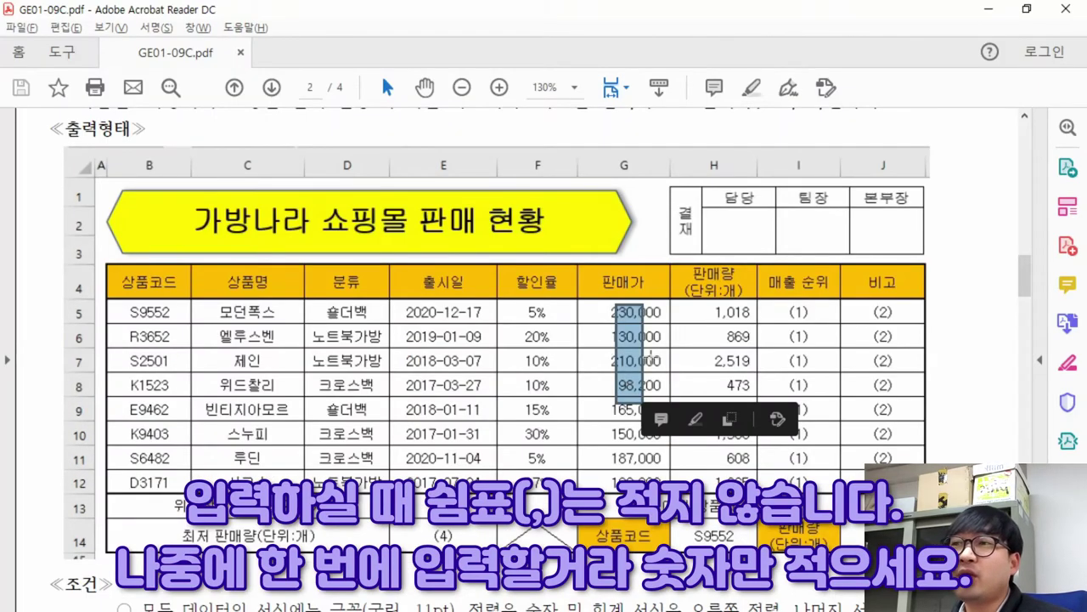
key("ctrl+a")
left_click(624, 376)
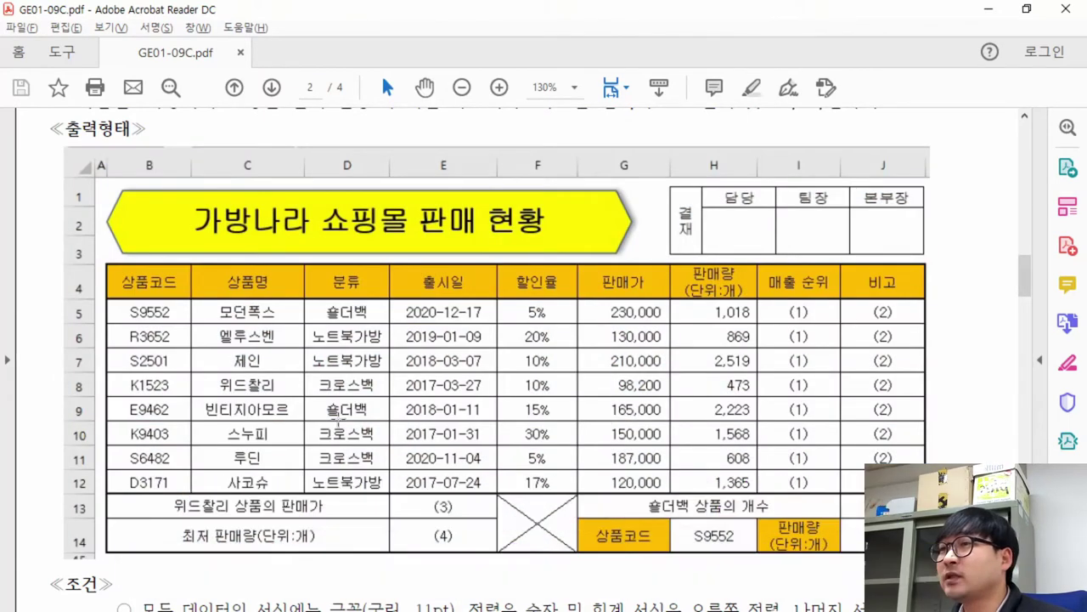
Read the font requirement for all data in the 조건 section of the exam PDF
scroll(389, 378, "down", 5)
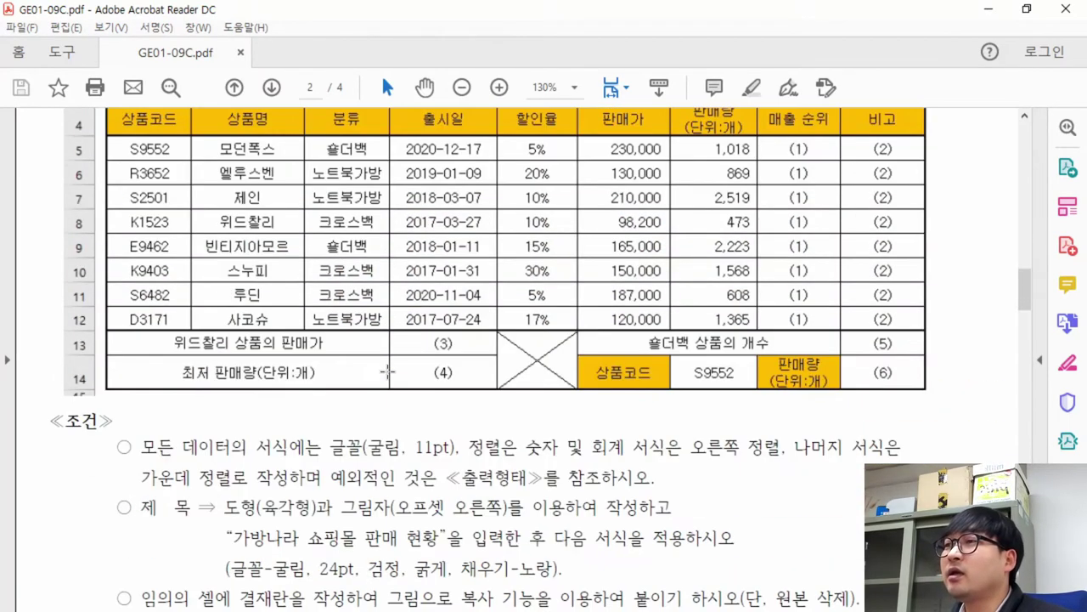
scroll(324, 261, "up", 3)
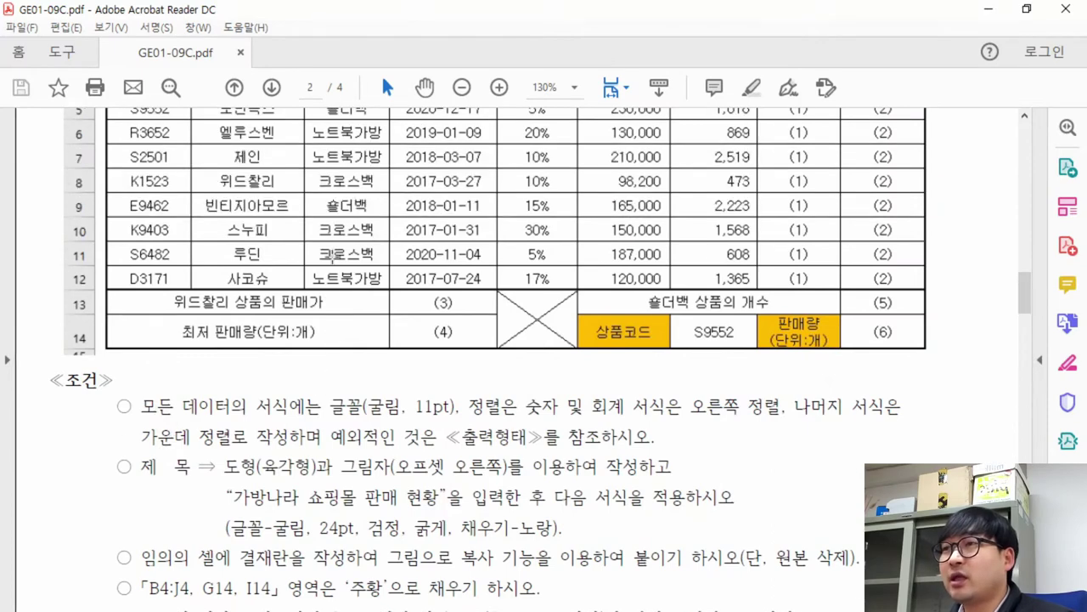
scroll(333, 276, "down", 5)
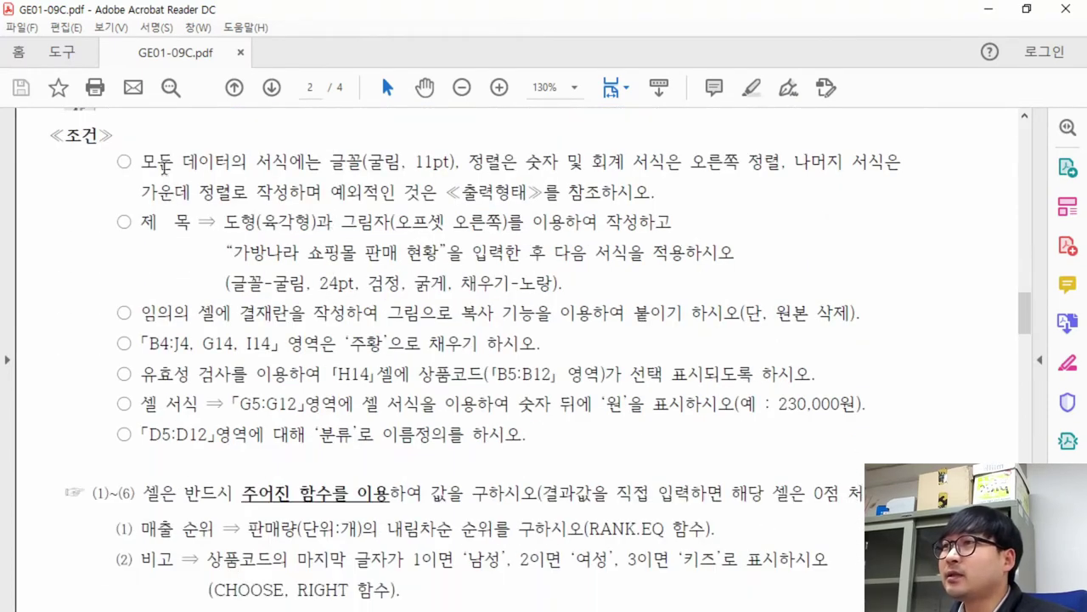
left_click_drag(142, 161, 460, 161)
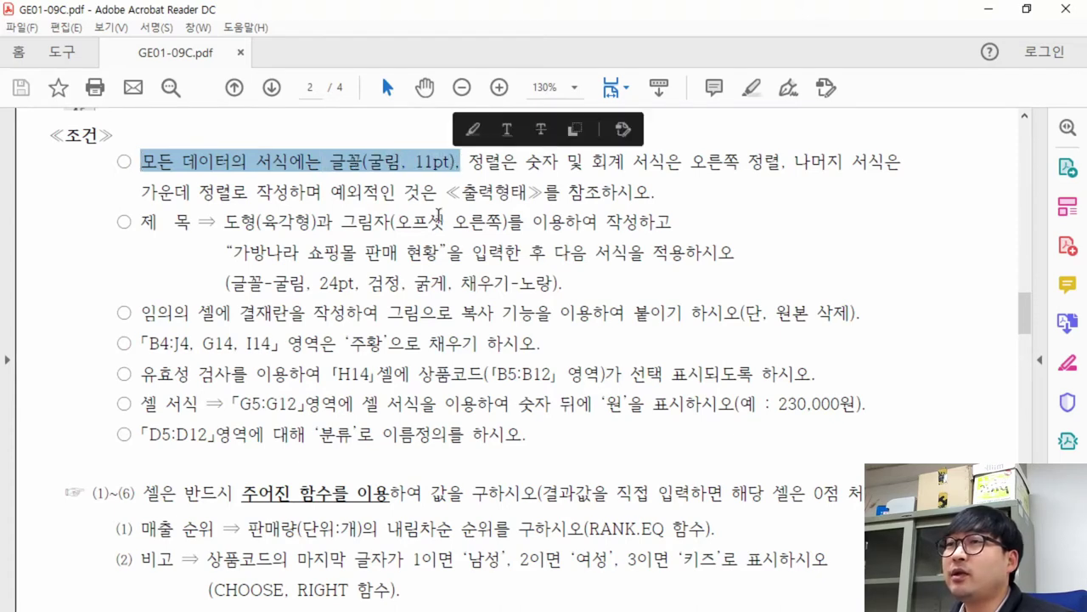
In Excel, set the font of the entire 제1작업 sheet to 굴림
key("alt+Tab")
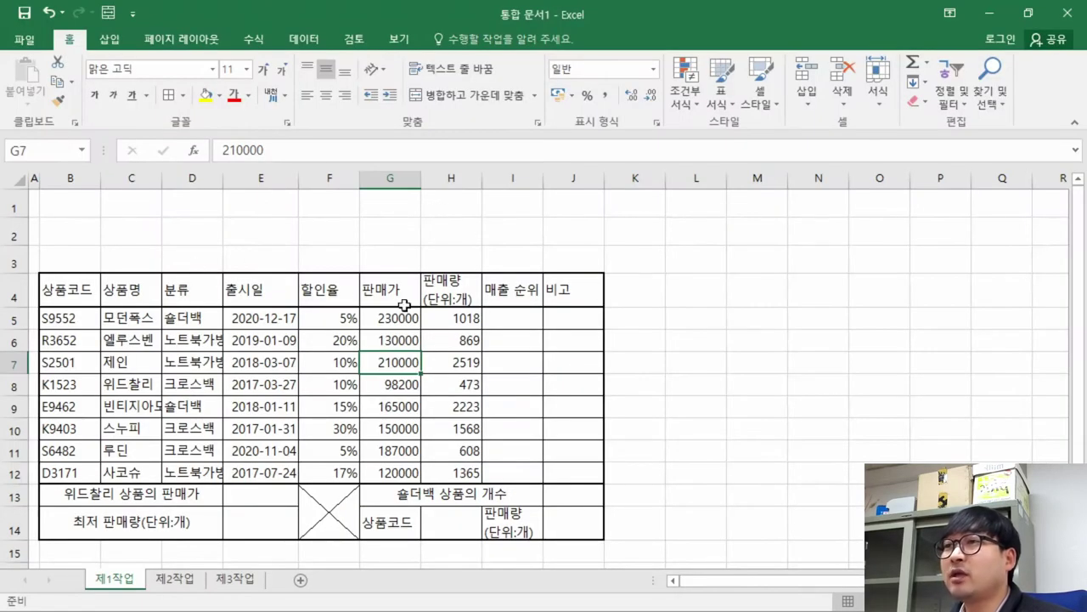
left_click(14, 182)
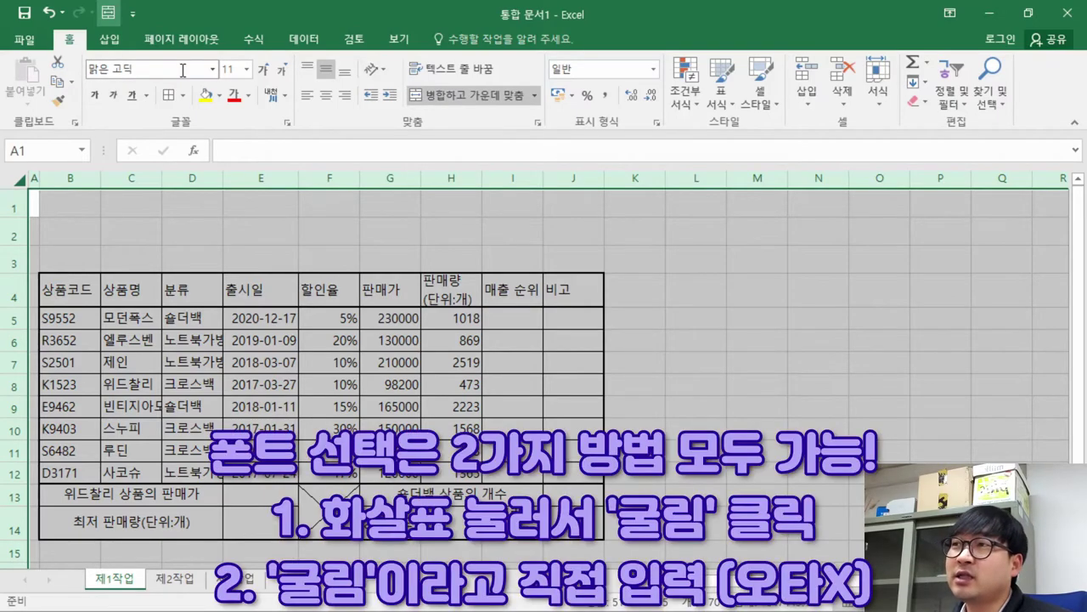
left_click(213, 70)
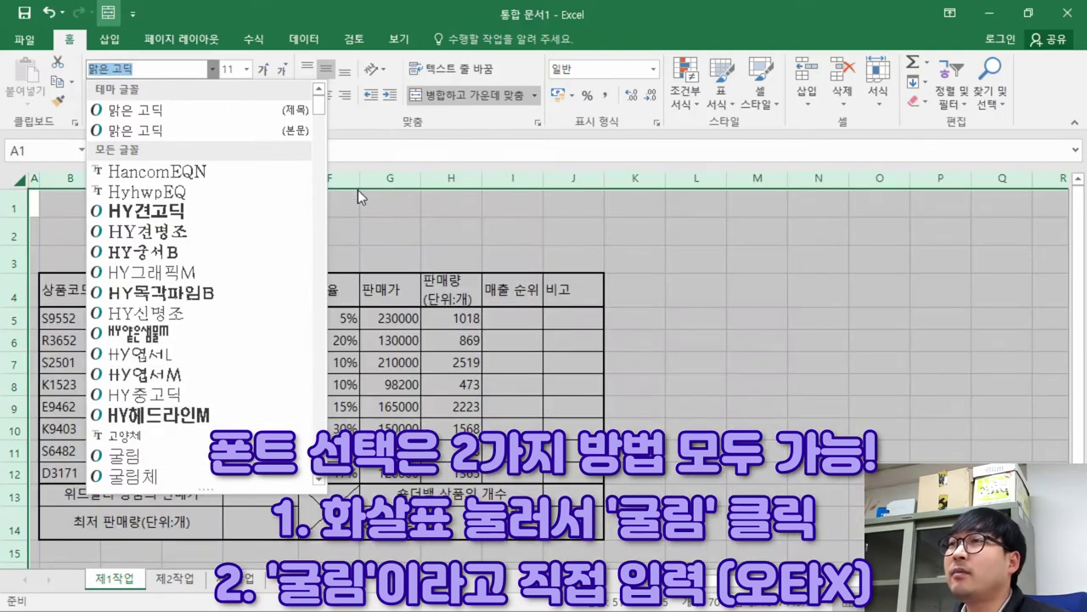
left_click(240, 119)
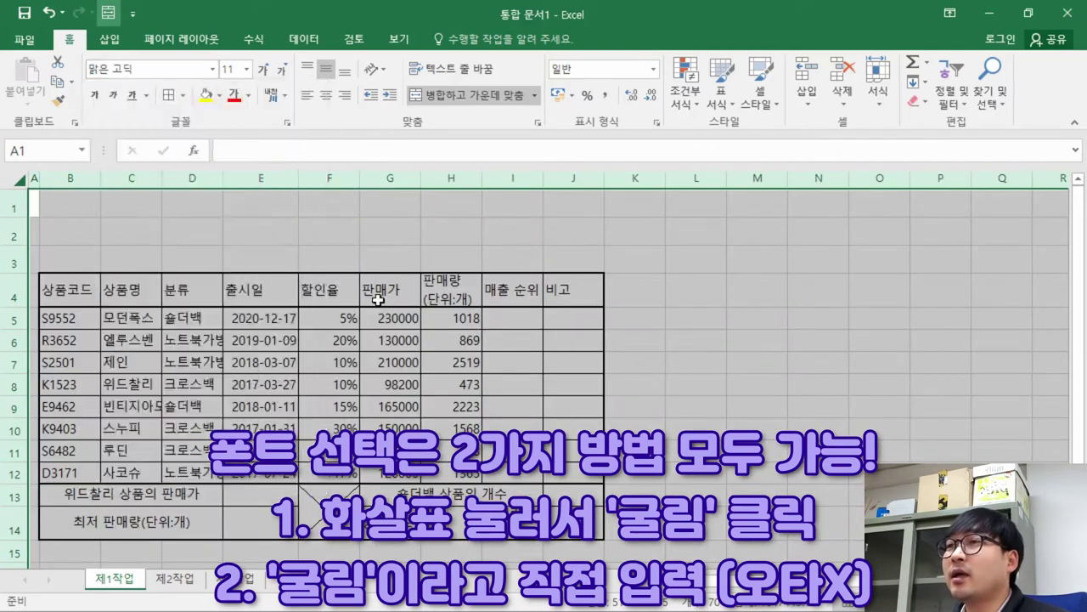
left_click(157, 72)
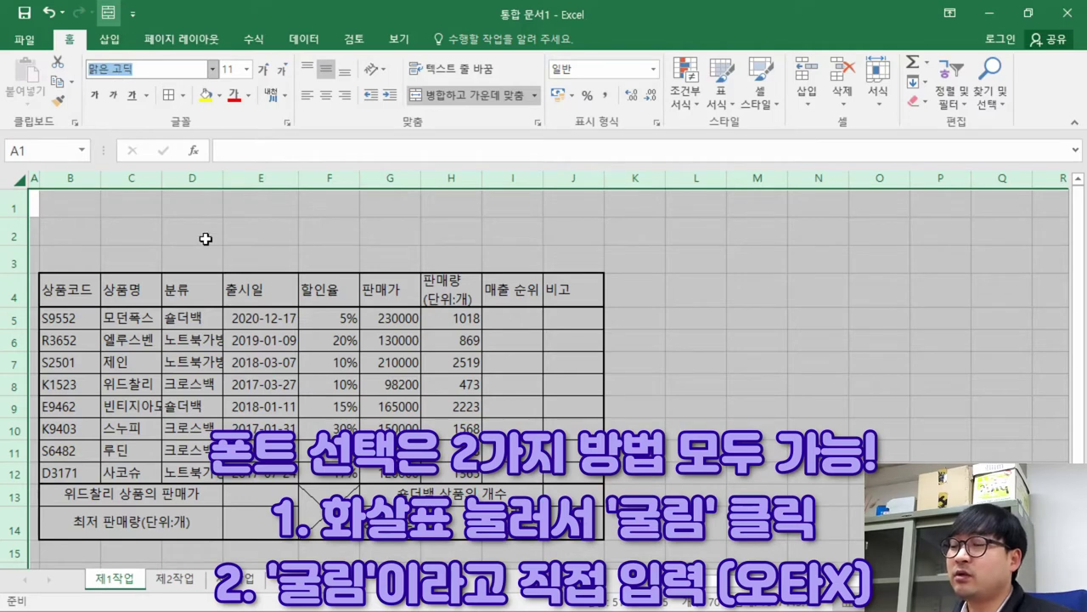
type("ㄱ")
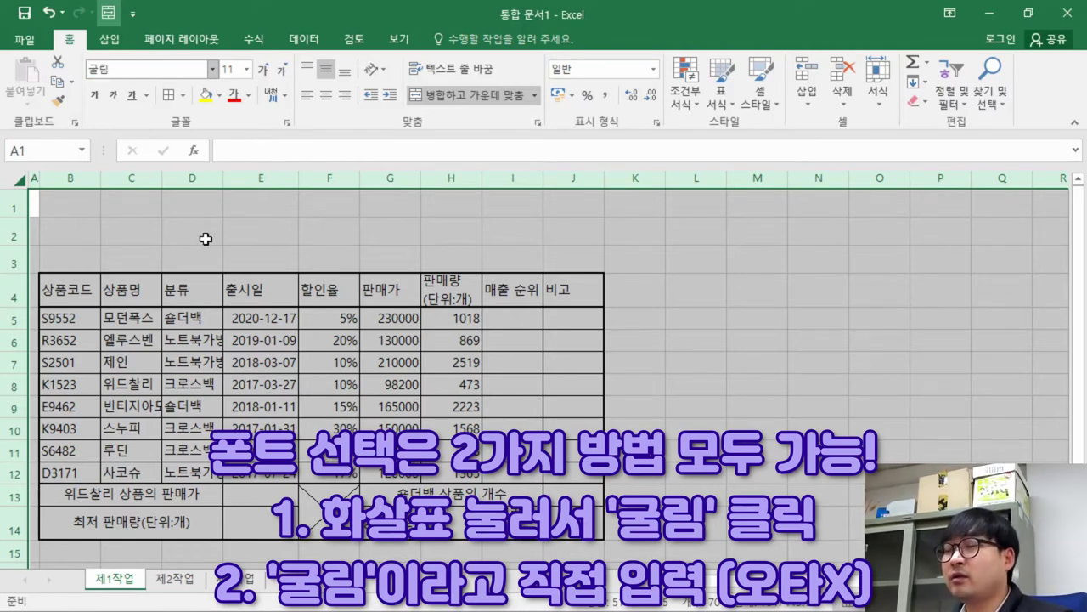
key("Return")
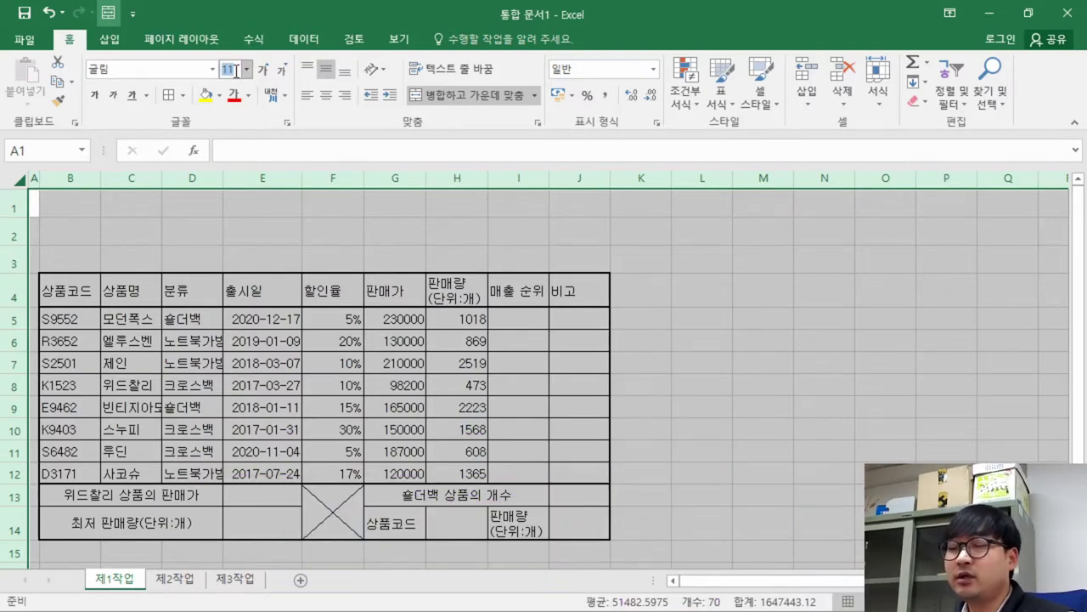
In the exam PDF, strike through the completed condition "모든 데이터의 서식에는 글꼴(굴림, 11pt),"
key("alt+Tab")
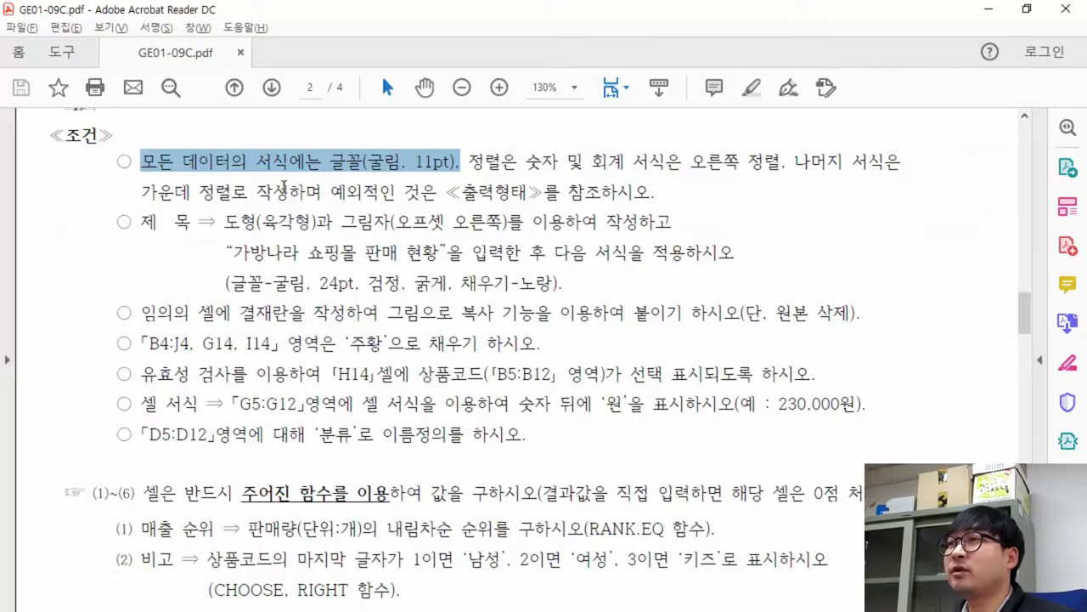
right_click(358, 168)
left_click(449, 242)
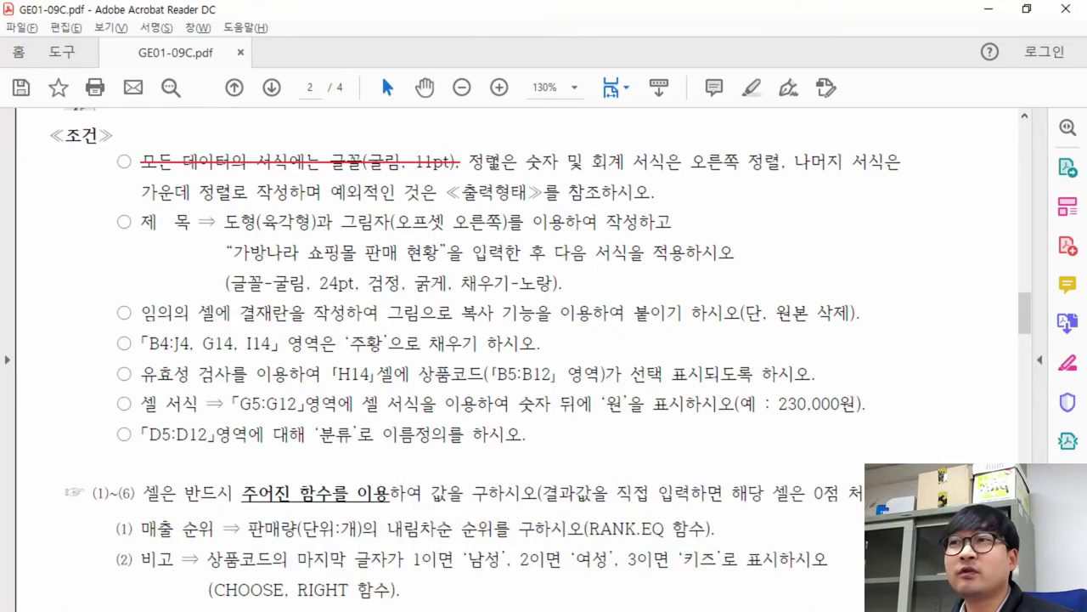
Read the alignment condition for number and accounting formats and for the remaining formats in the 조건 section
left_click_drag(483, 164, 231, 191)
left_click_drag(793, 161, 213, 194)
left_click_drag(526, 161, 770, 165)
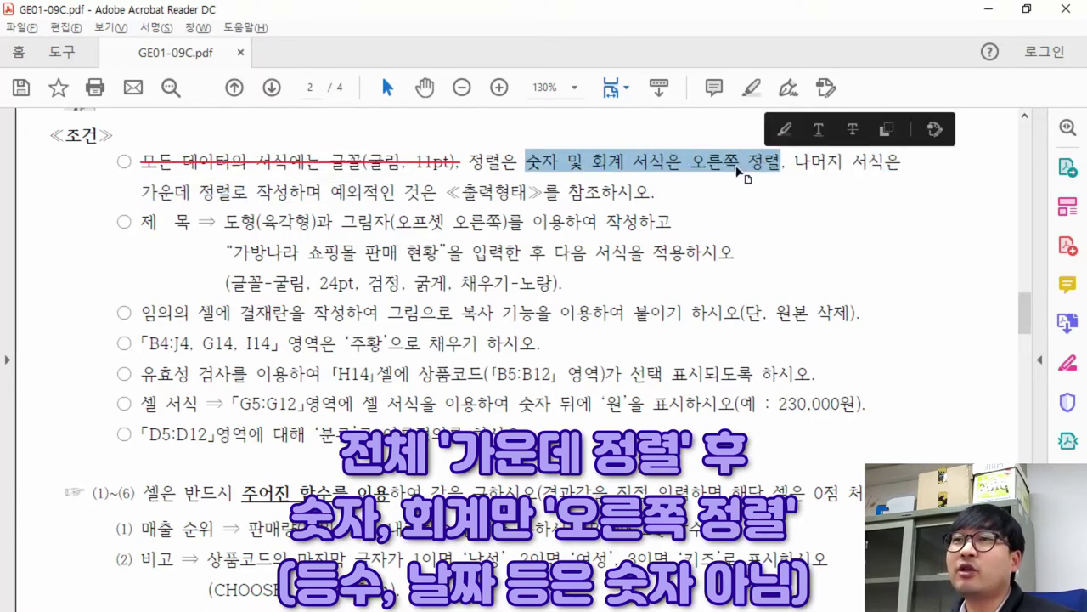
left_click(533, 184)
left_click_drag(248, 193, 525, 161)
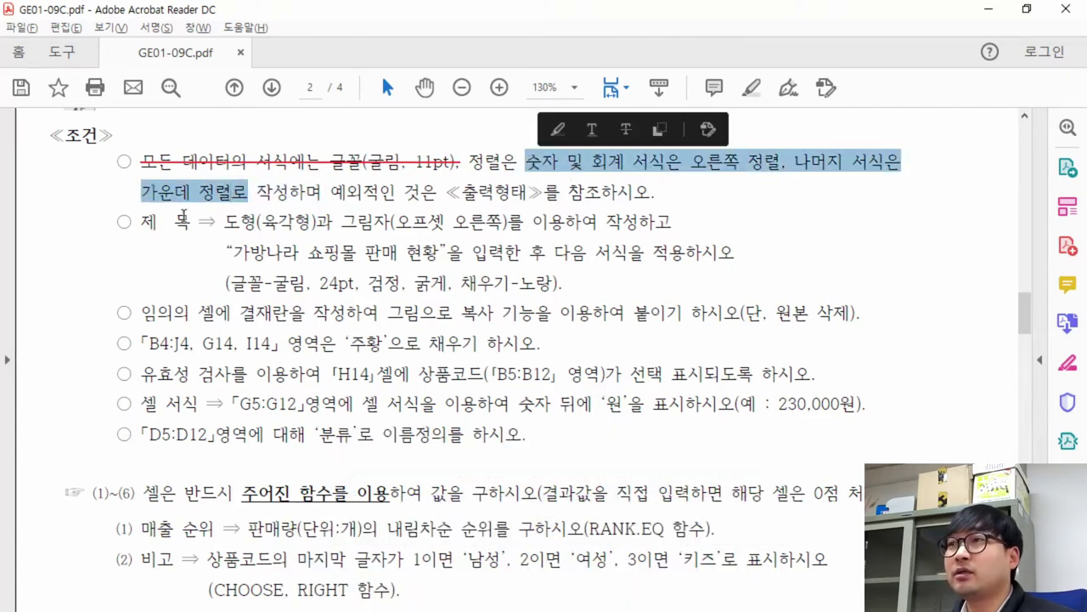
In Excel, center all cells of the 제1작업 sheet horizontally
key("alt+Tab")
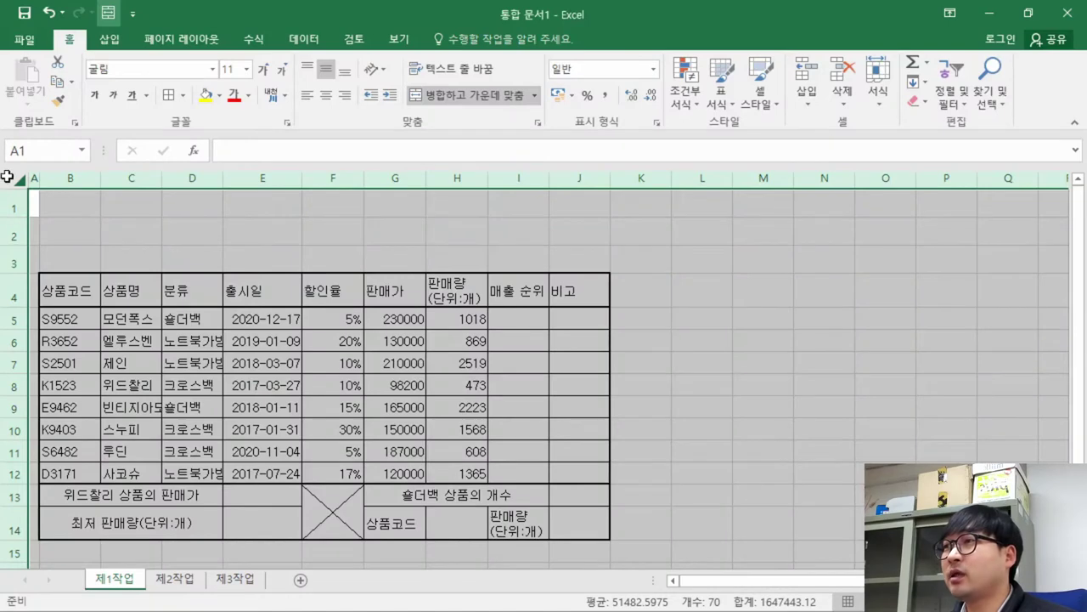
left_click(333, 107)
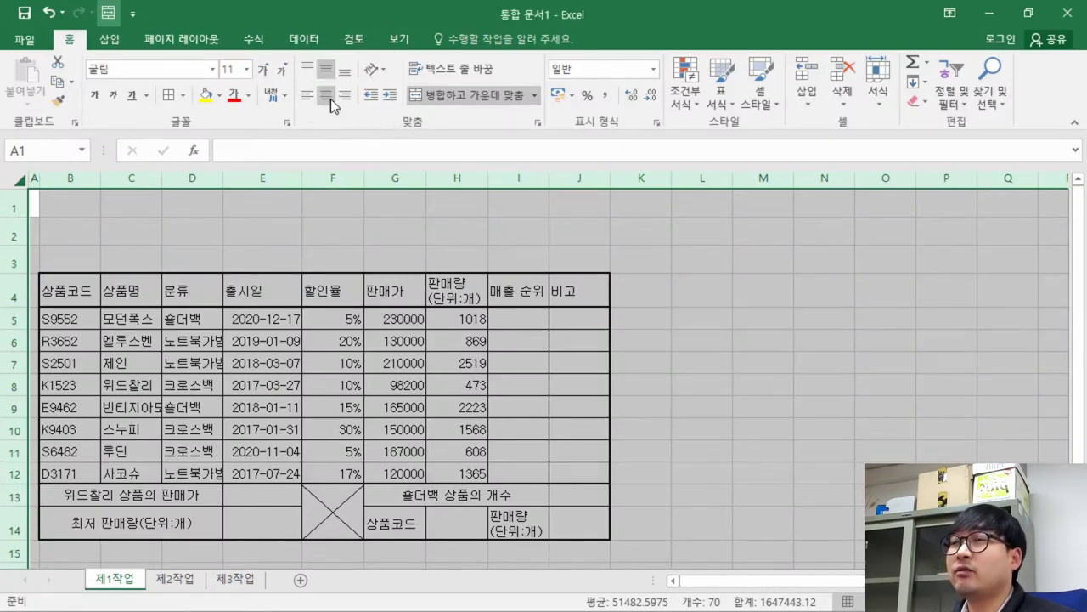
left_click(331, 98)
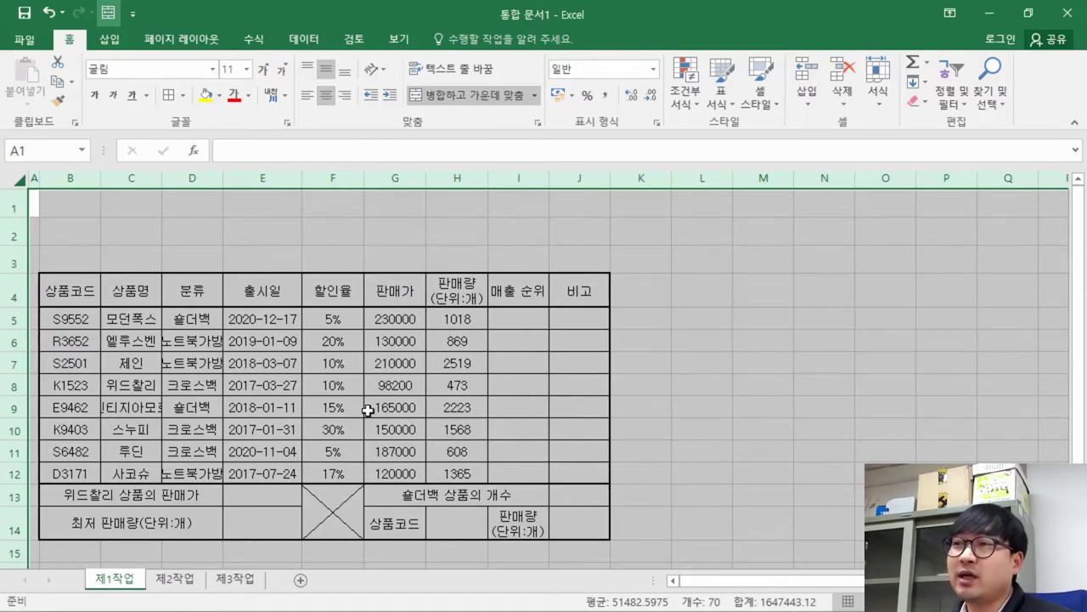
Check the alignment of the row 6 cells, and examine columns B to F of the output form in the exam PDF
left_click(208, 343)
left_click(289, 355)
left_click(400, 341)
left_click(451, 342)
left_click(520, 343)
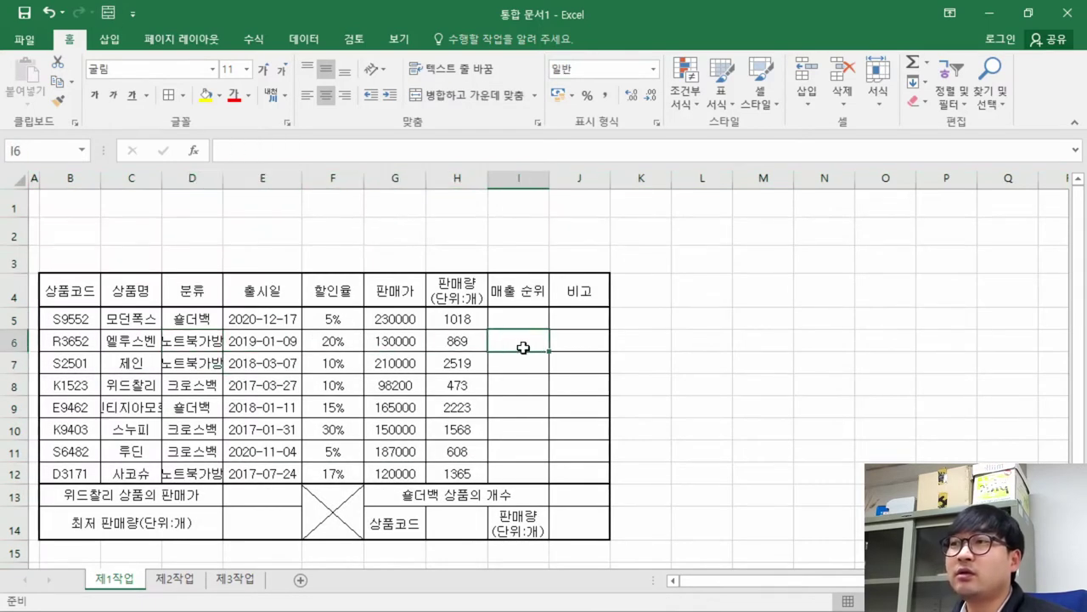
key("alt+Tab")
scroll(322, 209, "up", 5)
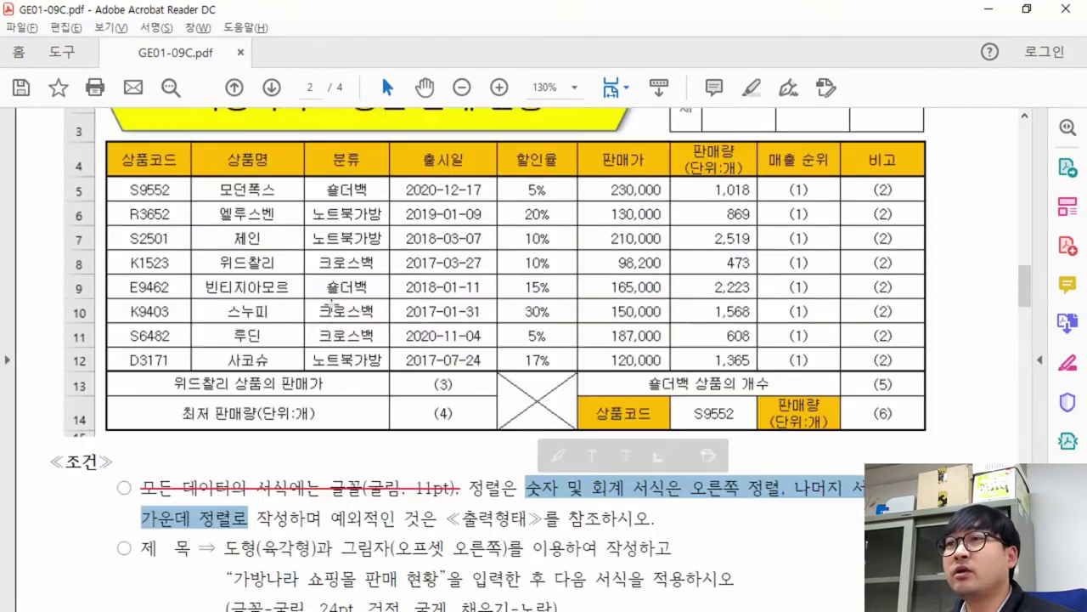
left_click_drag(116, 270, 174, 422)
left_click_drag(230, 264, 274, 390)
left_click_drag(344, 272, 375, 371)
left_click_drag(425, 270, 480, 394)
left_click_drag(525, 268, 557, 422)
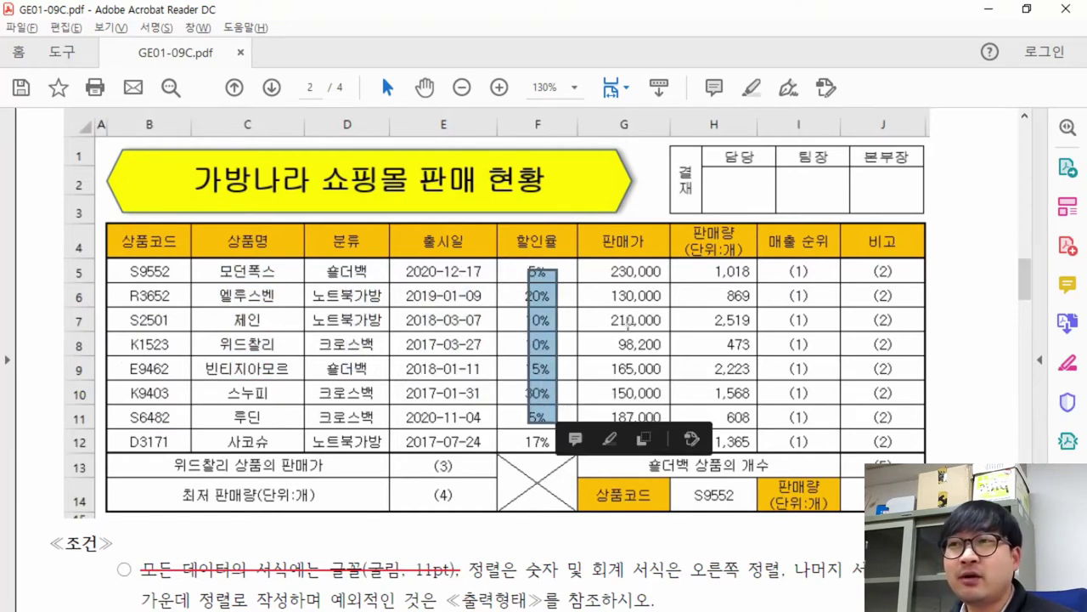
Examine the alignment of the 판매가 and 판매량 values in the PDF output form
left_click_drag(604, 260, 661, 443)
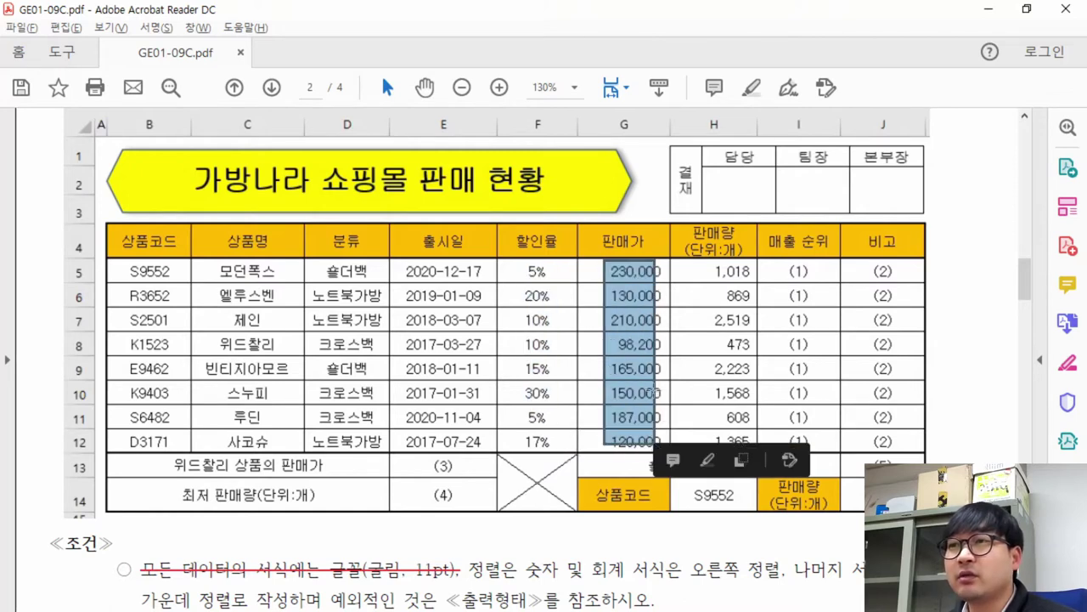
left_click(699, 344)
left_click(667, 348)
left_click_drag(697, 270, 747, 445)
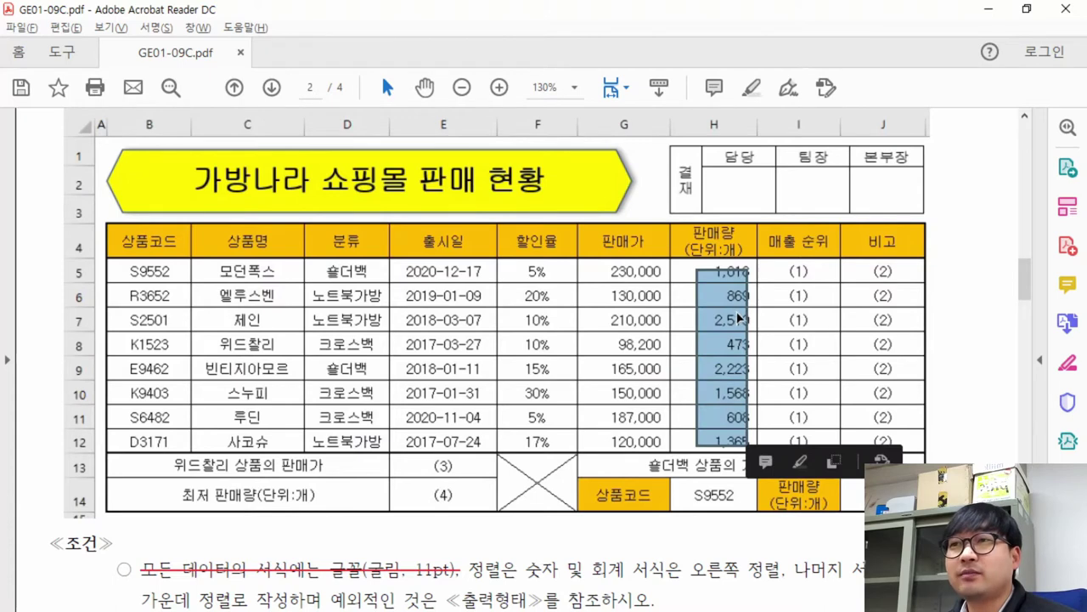
left_click(604, 259)
left_click_drag(604, 259, 636, 378)
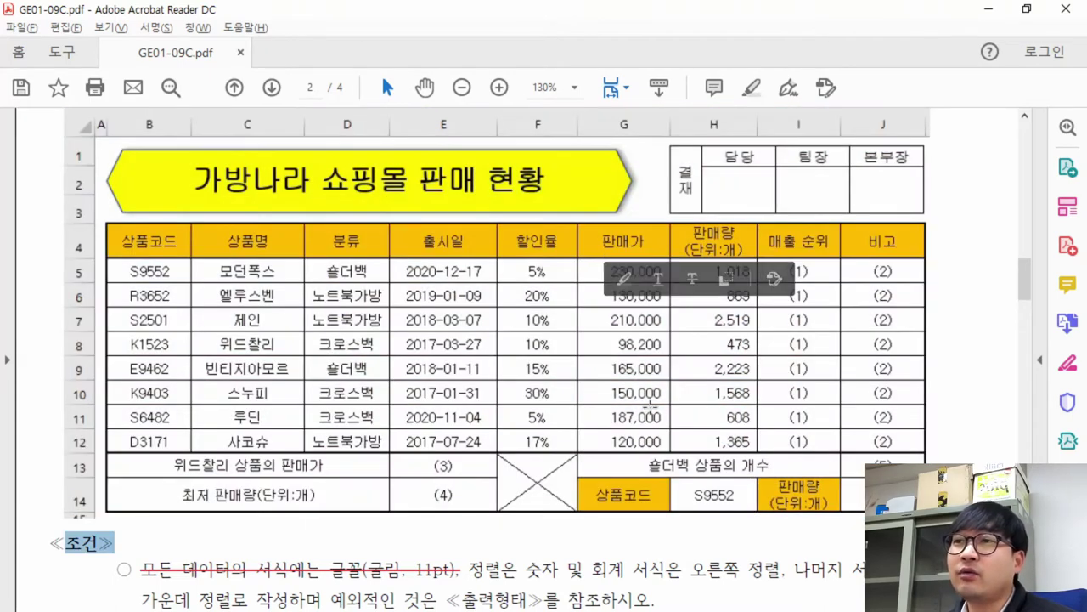
left_click_drag(746, 443, 595, 263)
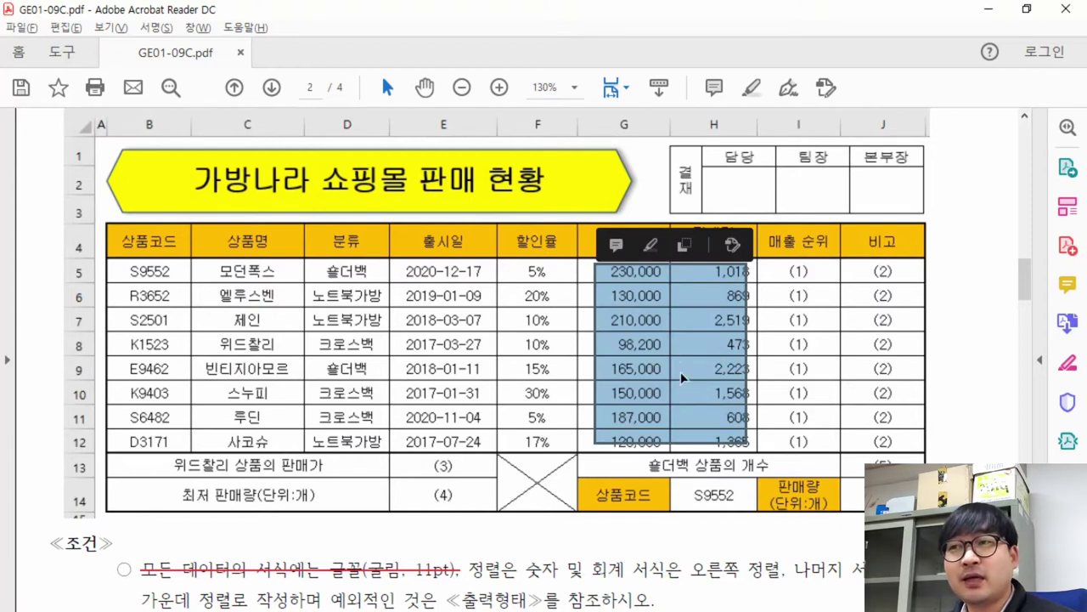
In Excel, right-align the 판매가 and 판매량 values in G5:H12
key("alt+Tab")
left_click_drag(389, 318, 481, 464)
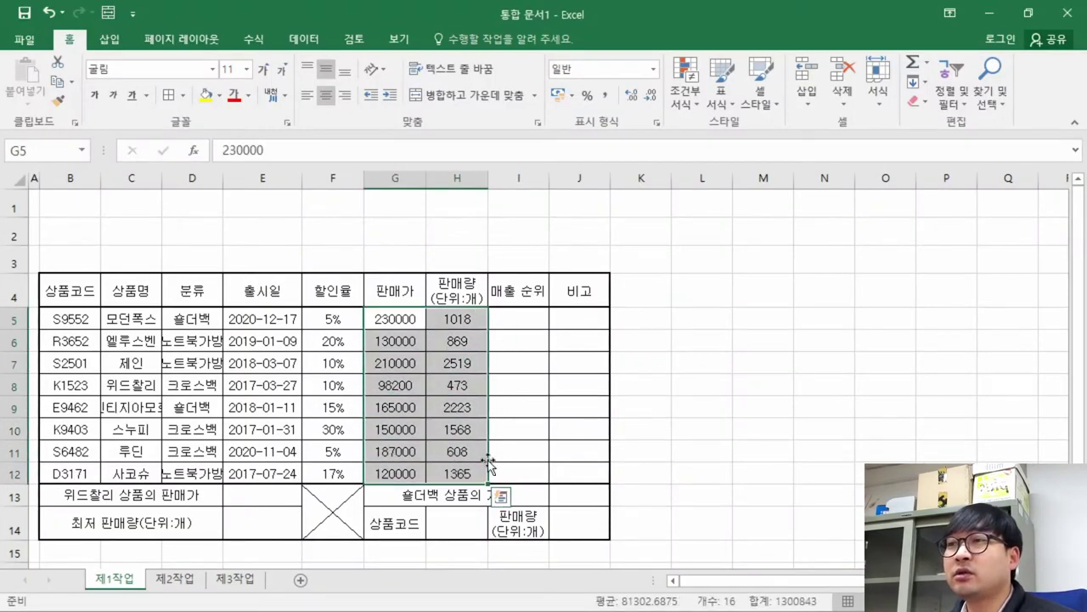
left_click(345, 96)
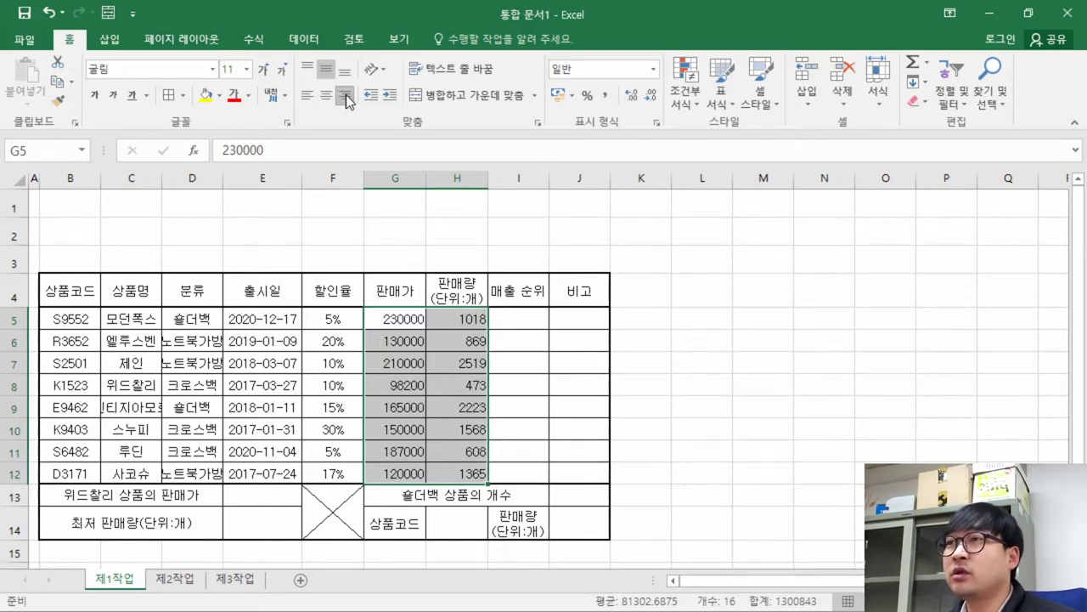
key("ctrl+q")
key("Escape")
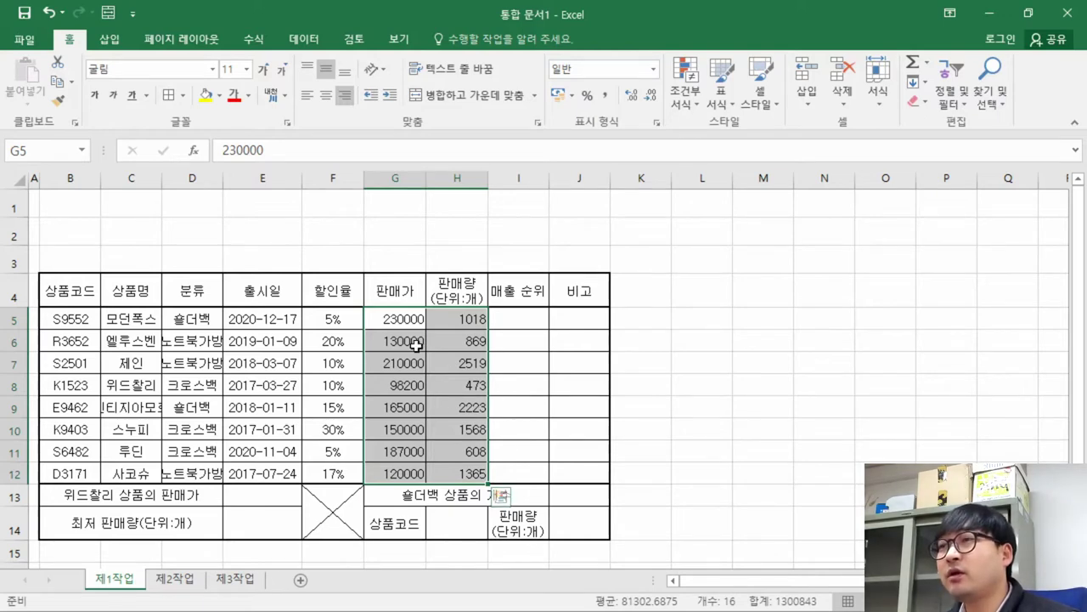
key("shift+BackSpace")
In the exam PDF, examine the thousands separators and right-hand spacing of the 판매가 and 판매량 values
key("alt+Tab")
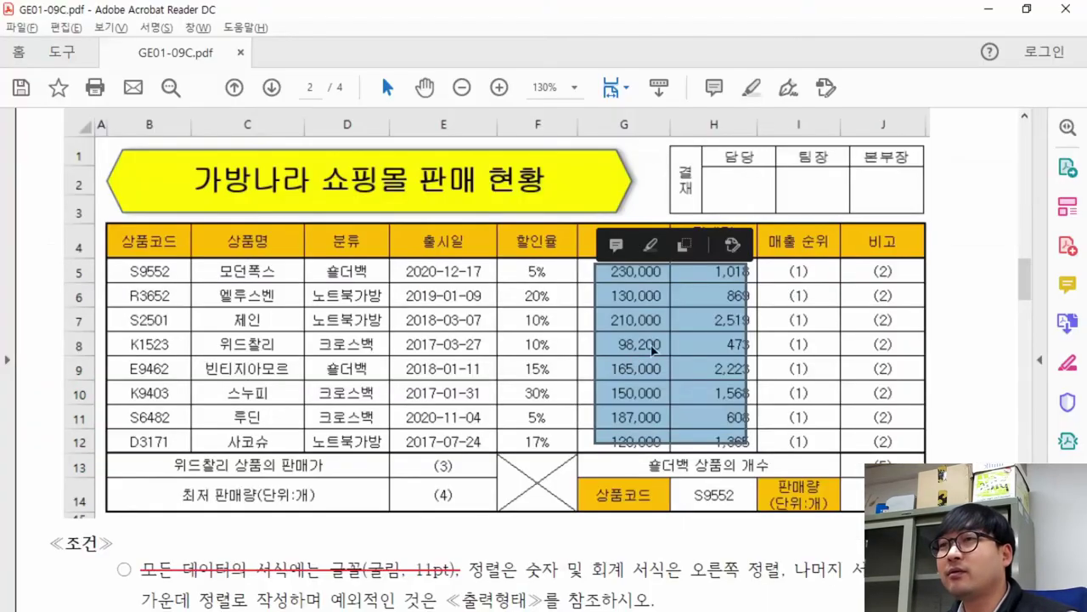
left_click(663, 301)
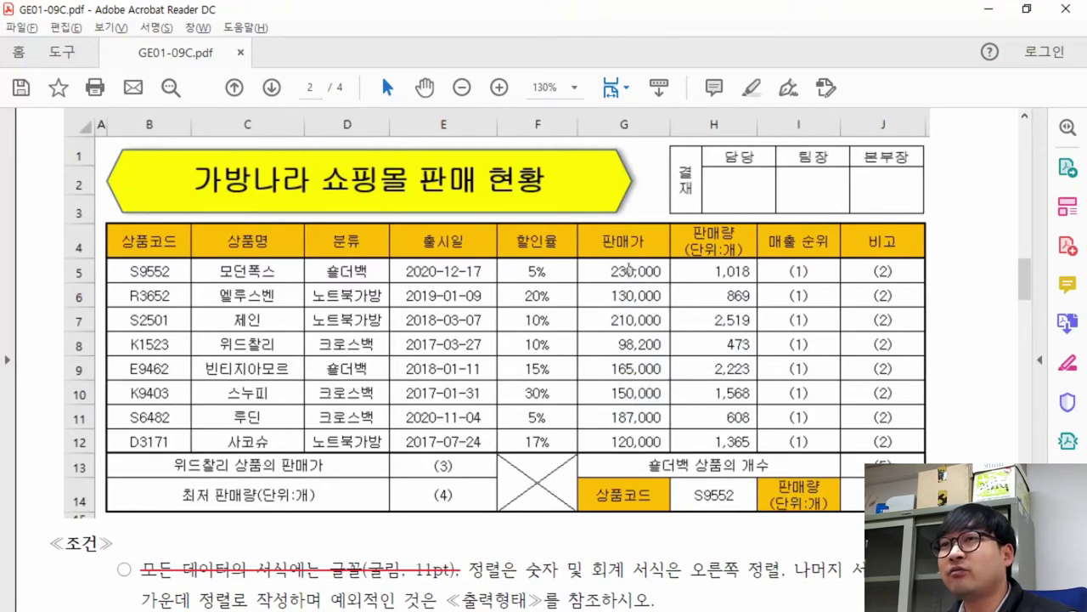
left_click(628, 270)
left_click_drag(629, 270, 668, 449)
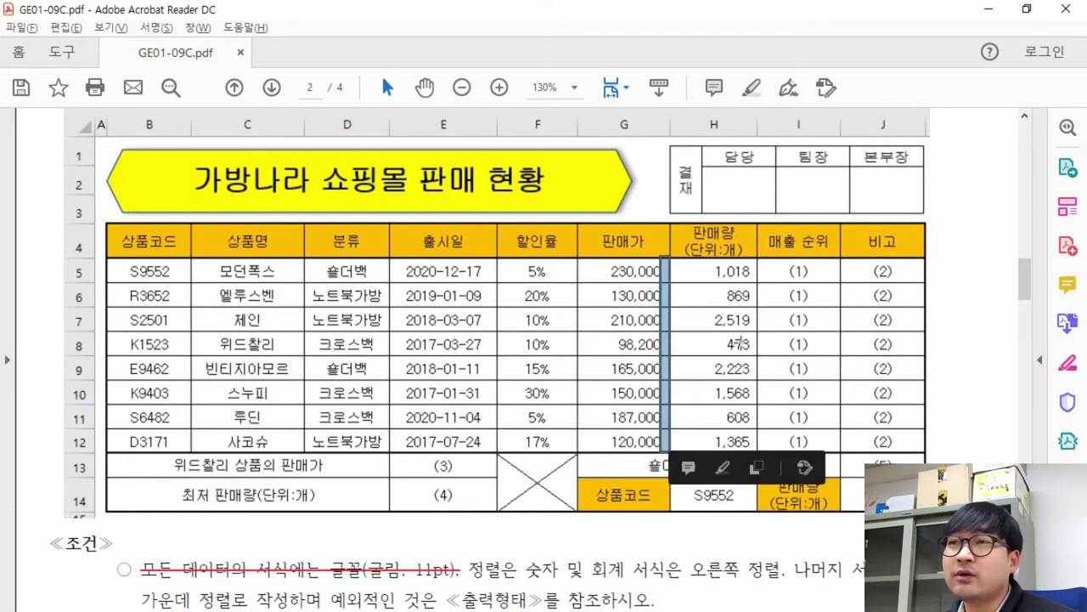
left_click_drag(751, 258, 753, 450)
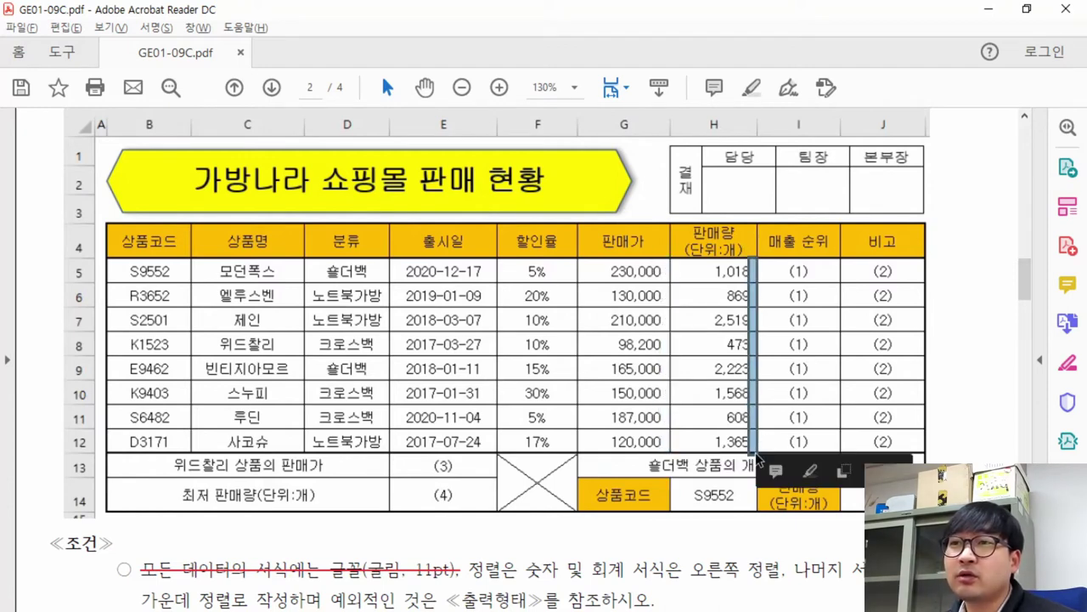
left_click(718, 350)
left_click(668, 318)
In Excel, check the number formats of the 판매가, 할인율 and 출시일 cells
key("alt+Tab")
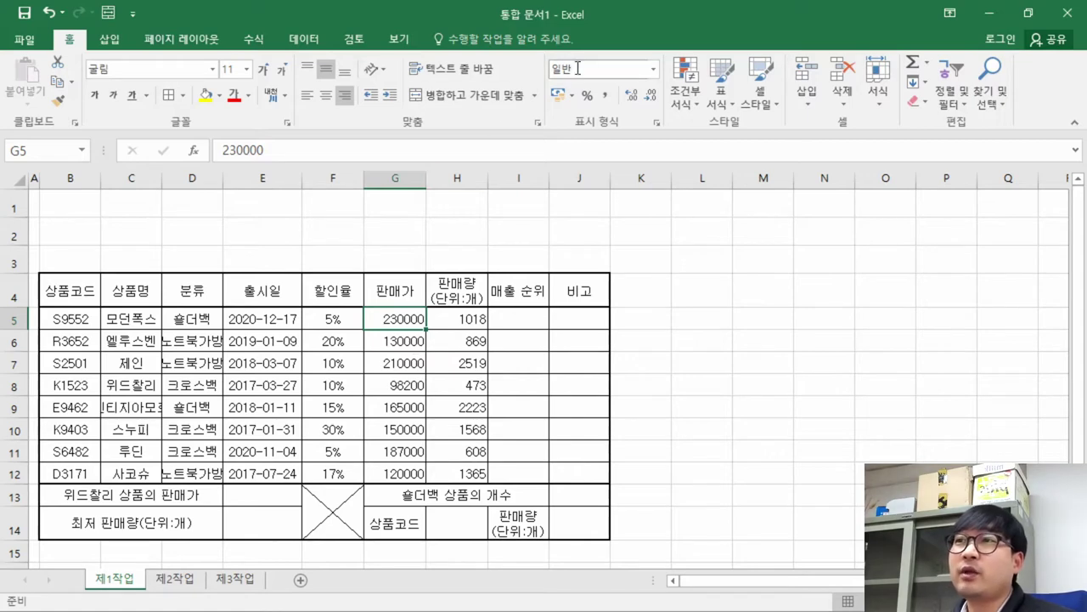
left_click(340, 318)
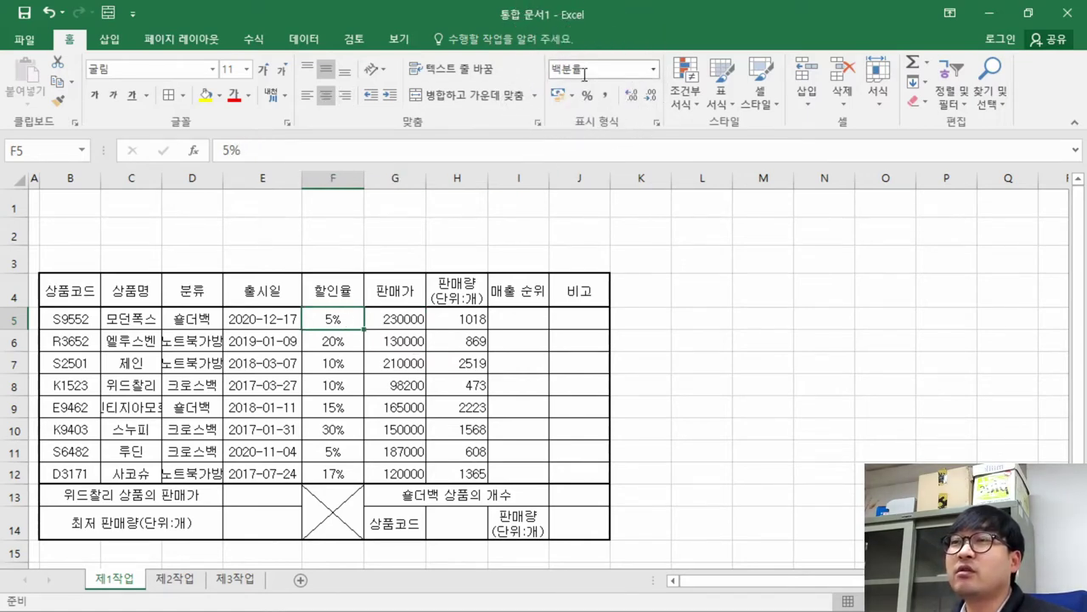
left_click(261, 341)
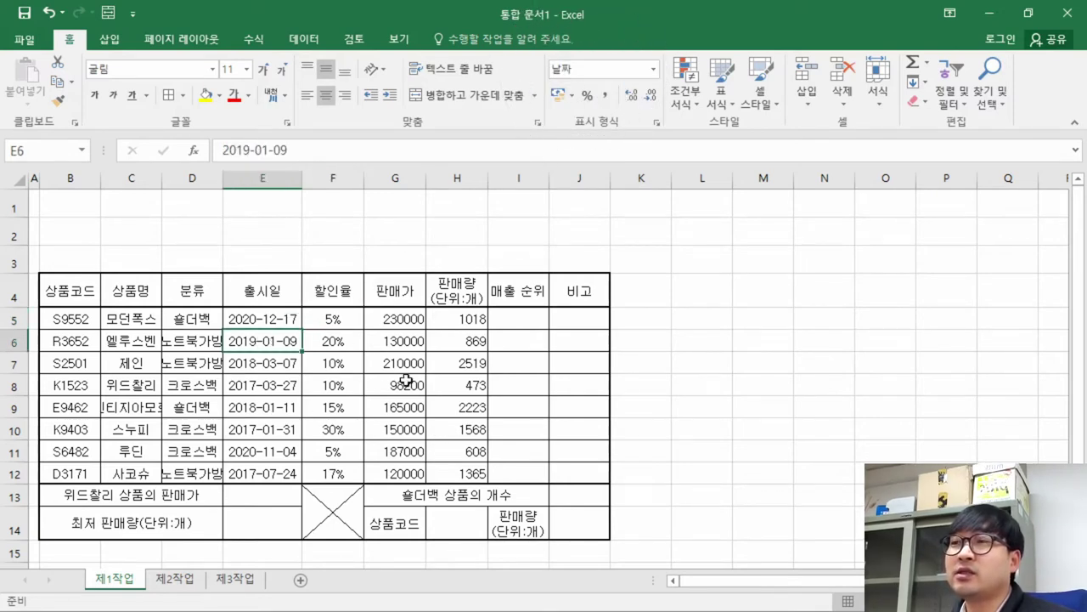
Apply the comma-style accounting format to G5:H12, consulting the PDF condition on aligning number and accounting formats
left_click_drag(408, 323, 466, 478)
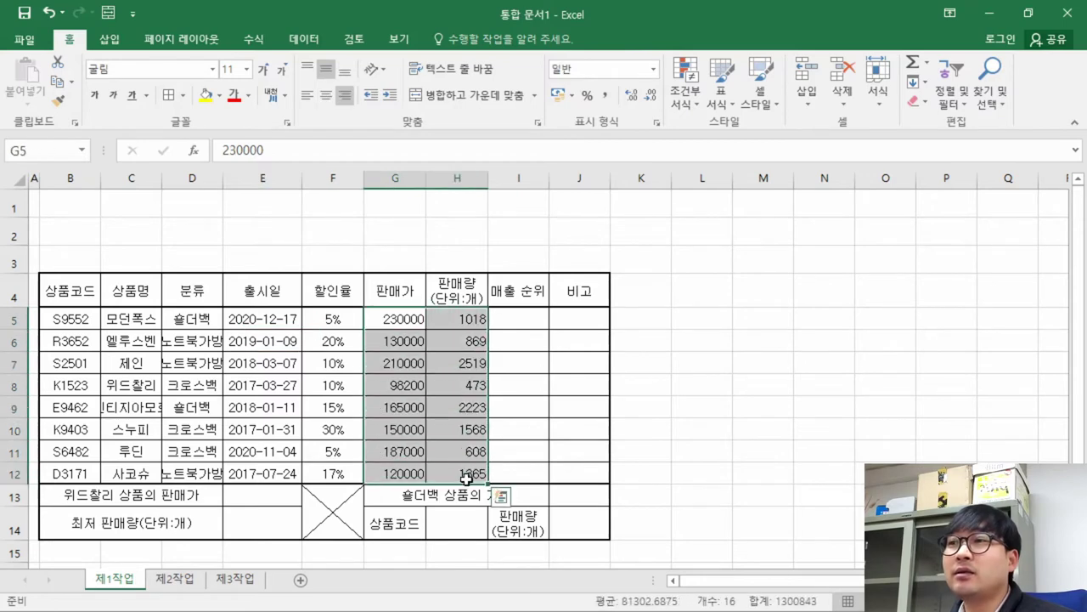
left_click(655, 69)
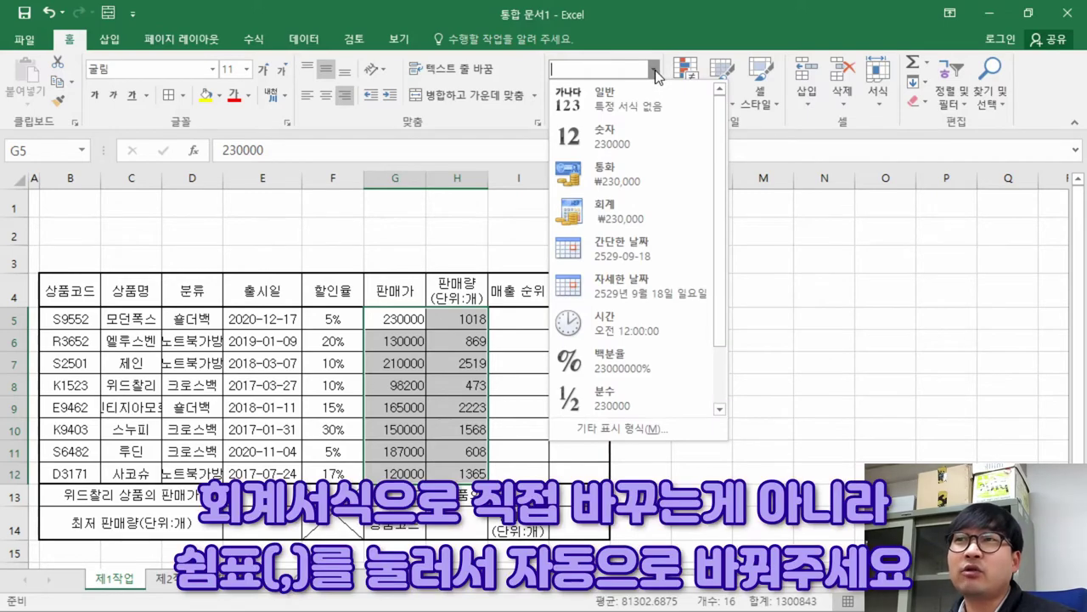
left_click(657, 70)
key("alt+Tab")
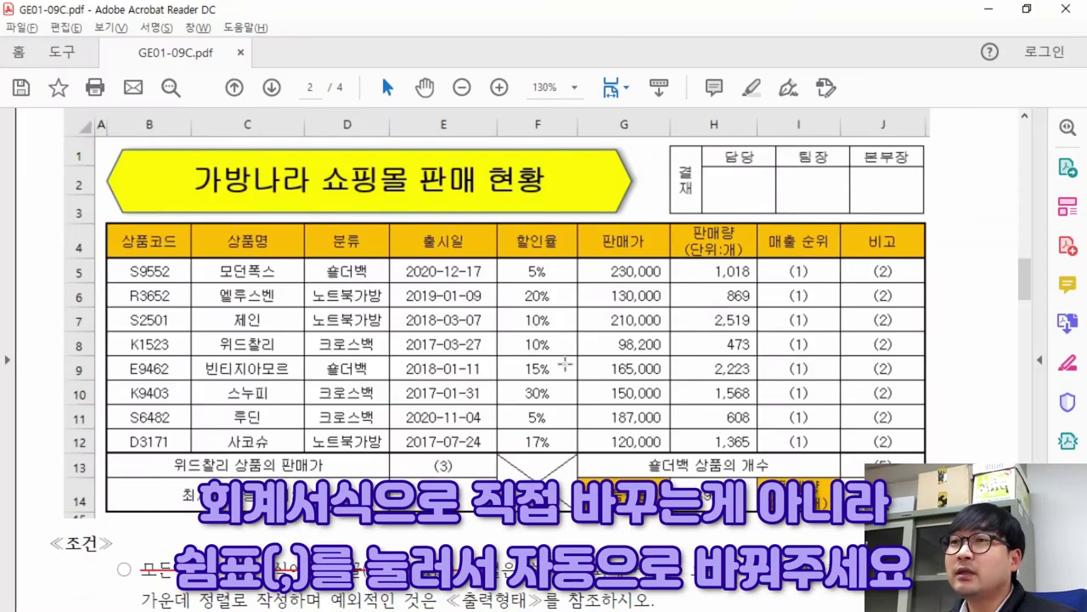
scroll(627, 405, "down", 5)
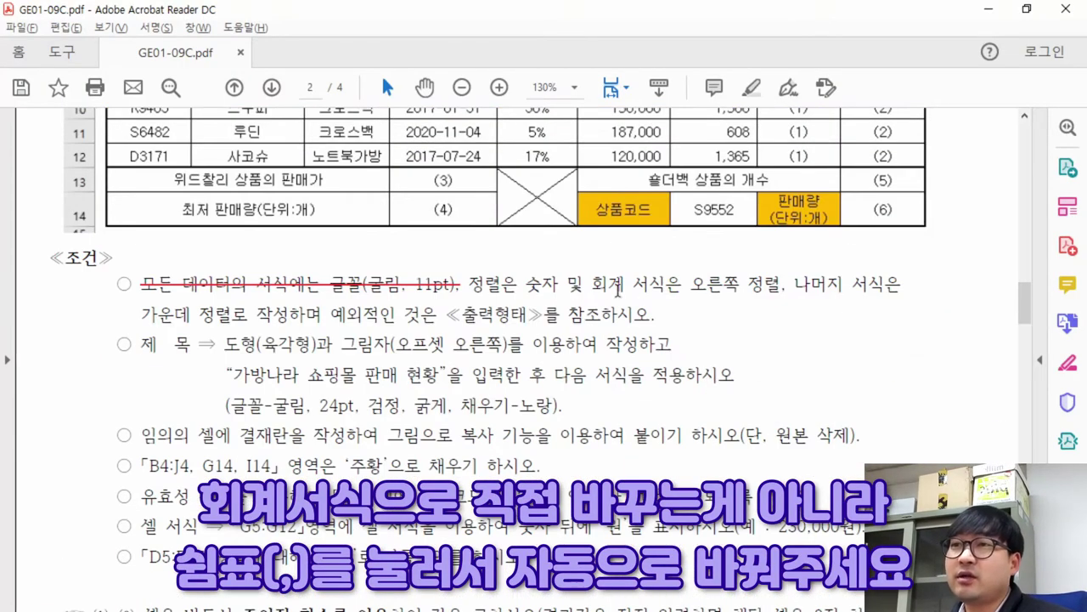
left_click_drag(527, 285, 688, 287)
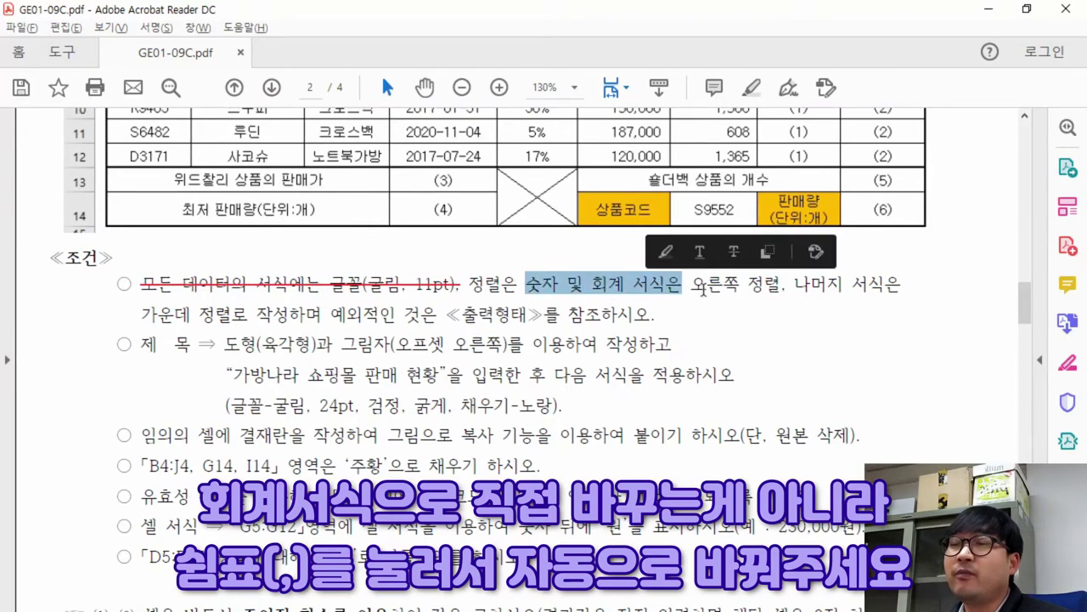
key("alt+Tab")
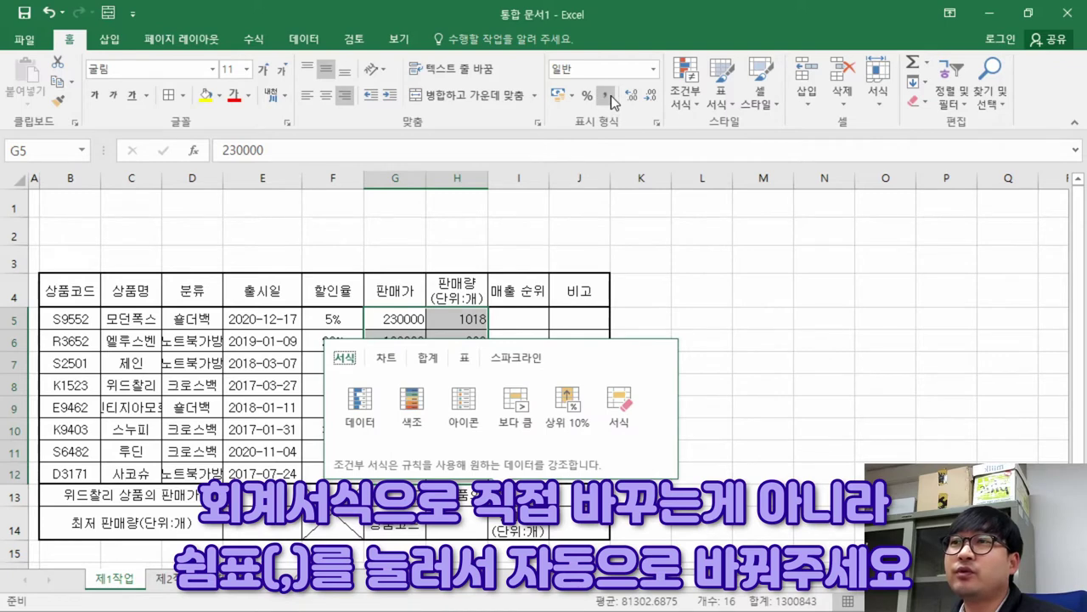
left_click(611, 102)
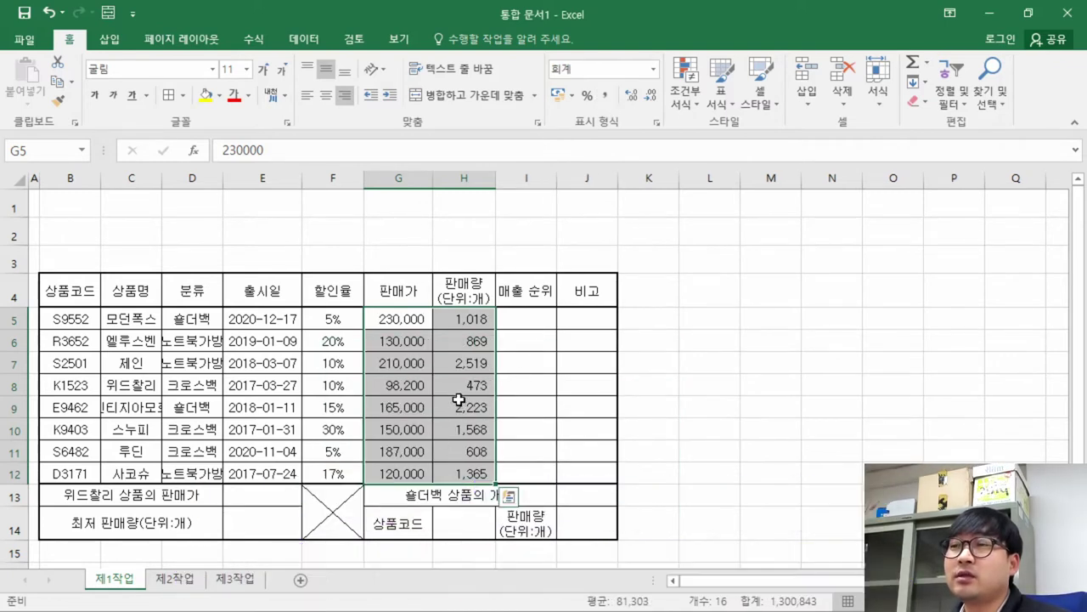
left_click(458, 398)
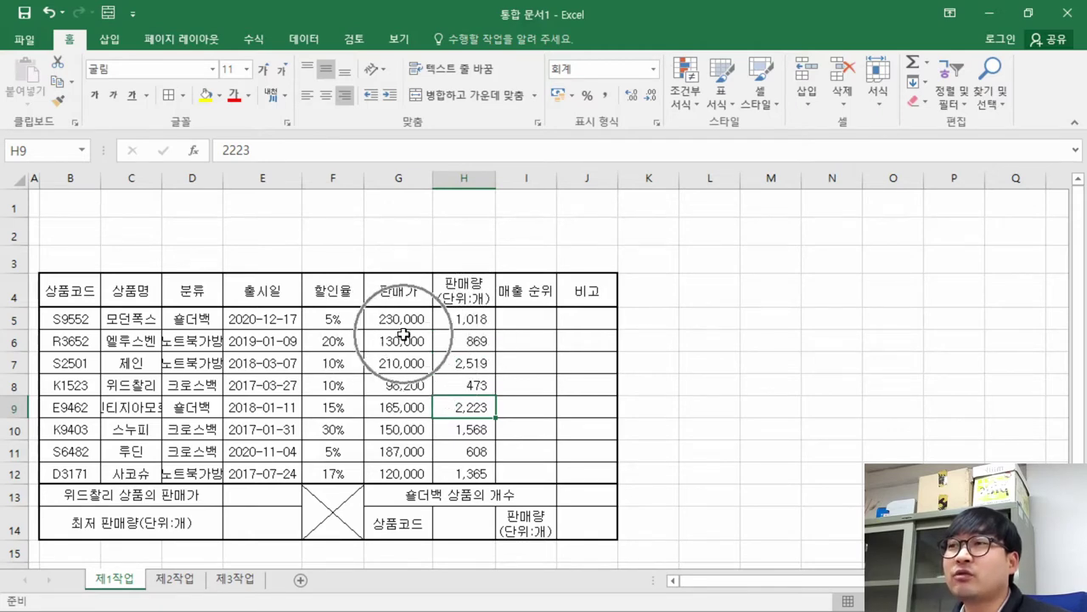
In the exam PDF, examine the formatted 판매가 and 판매량 values and the function cells marked (1) to (6)
key("alt+Tab")
scroll(659, 220, "up", 5)
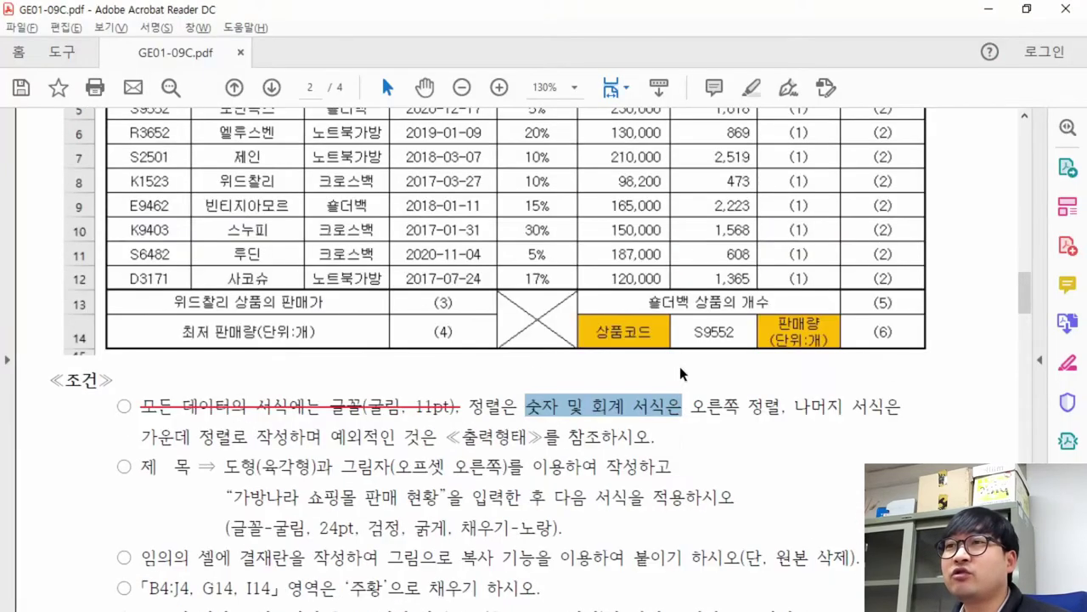
left_click_drag(599, 221, 749, 404)
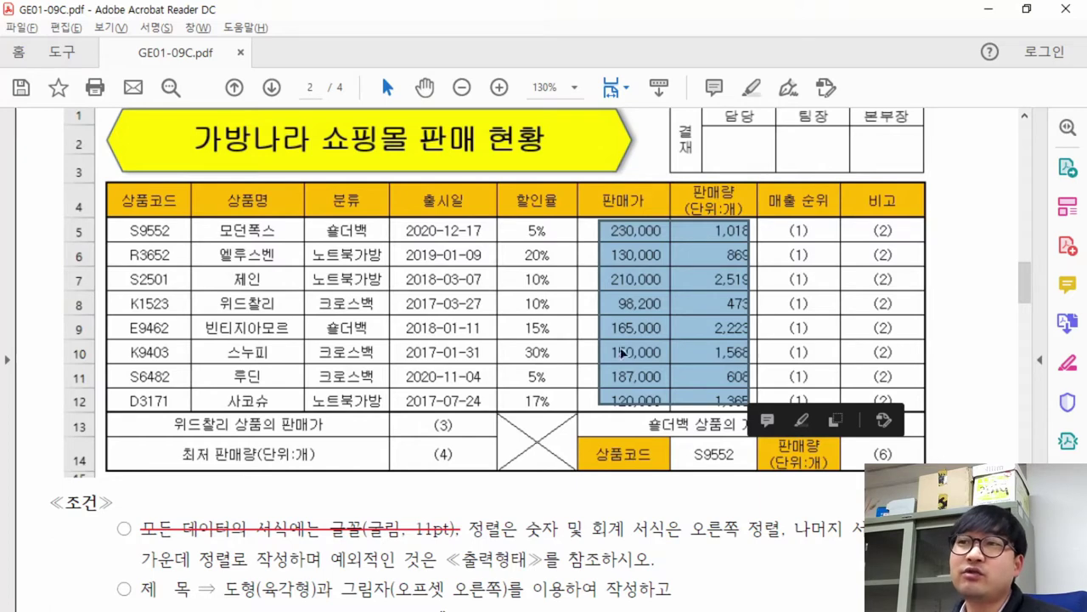
left_click(693, 316)
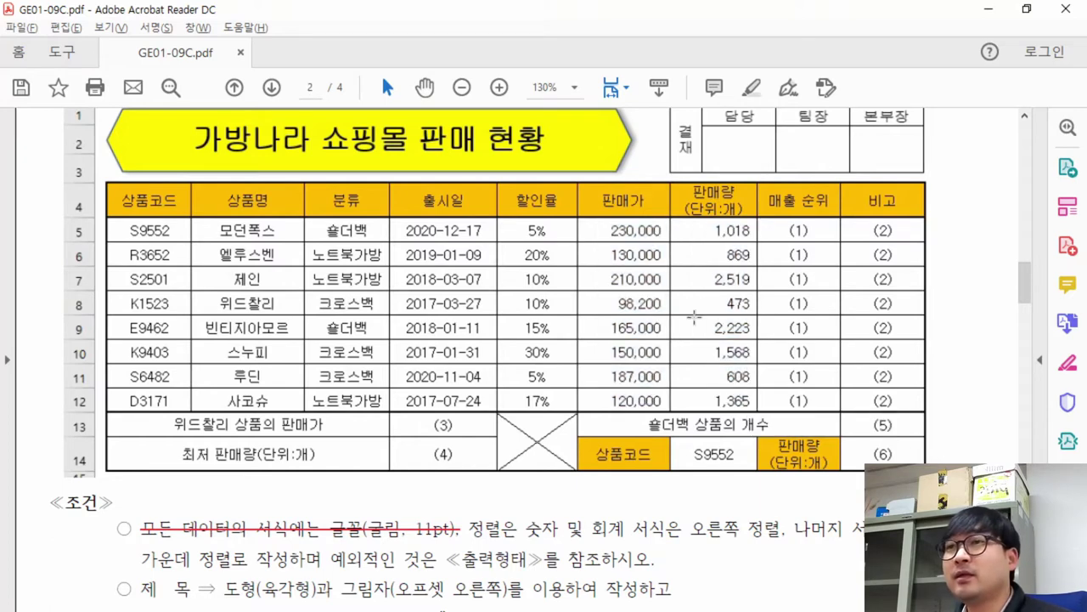
scroll(688, 399, "down", 2)
left_click_drag(476, 448, 321, 482)
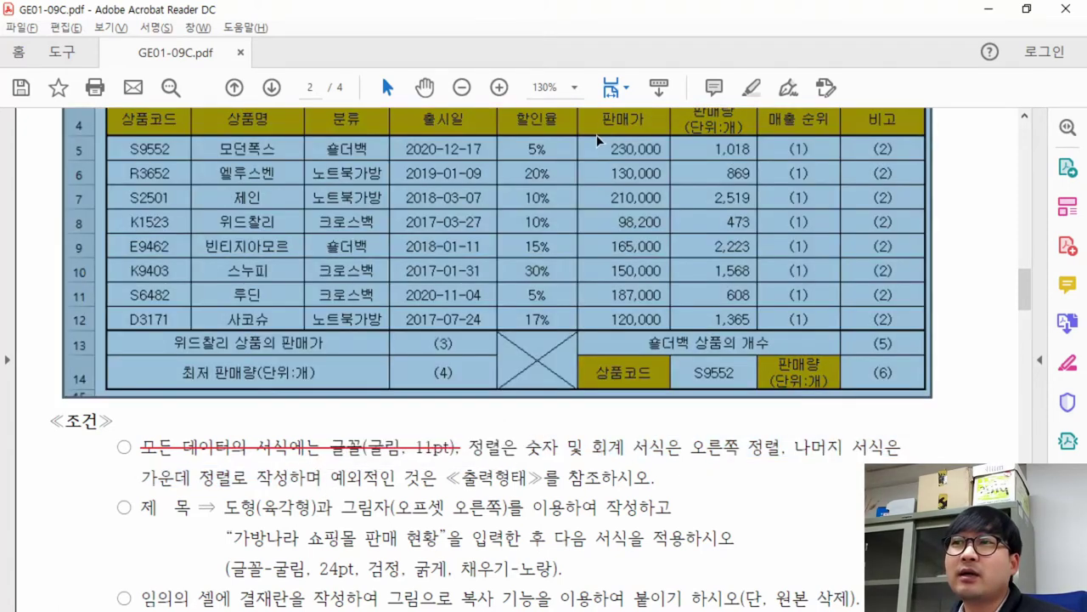
left_click_drag(601, 143, 744, 277)
left_click_drag(783, 141, 902, 323)
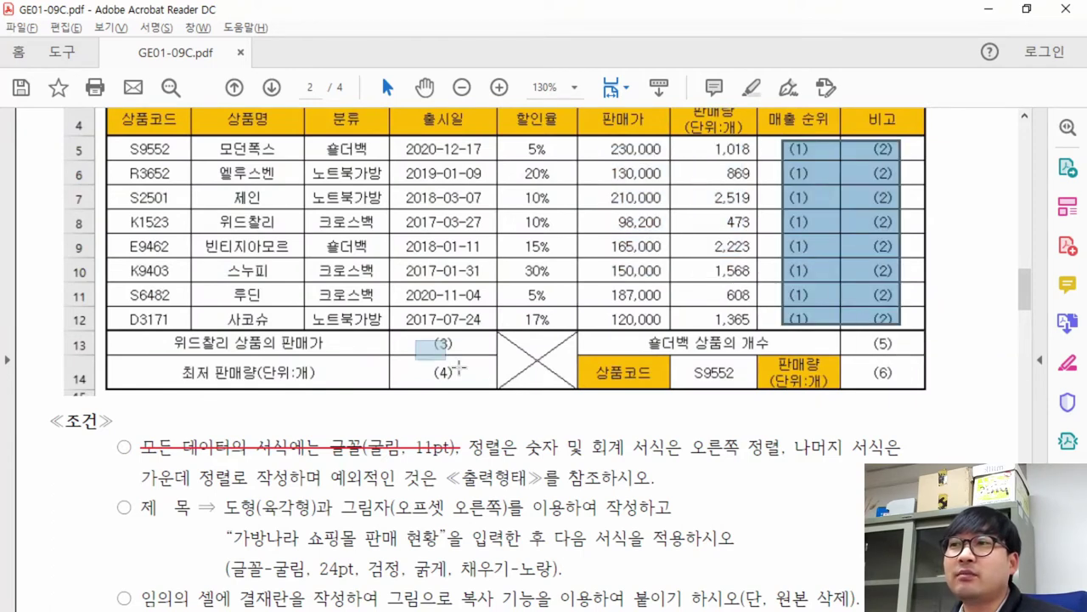
left_click_drag(424, 348, 467, 382)
left_click_drag(866, 337, 902, 391)
In Excel, check the number format and alignment of the empty cells in I5:J12
key("alt+Tab")
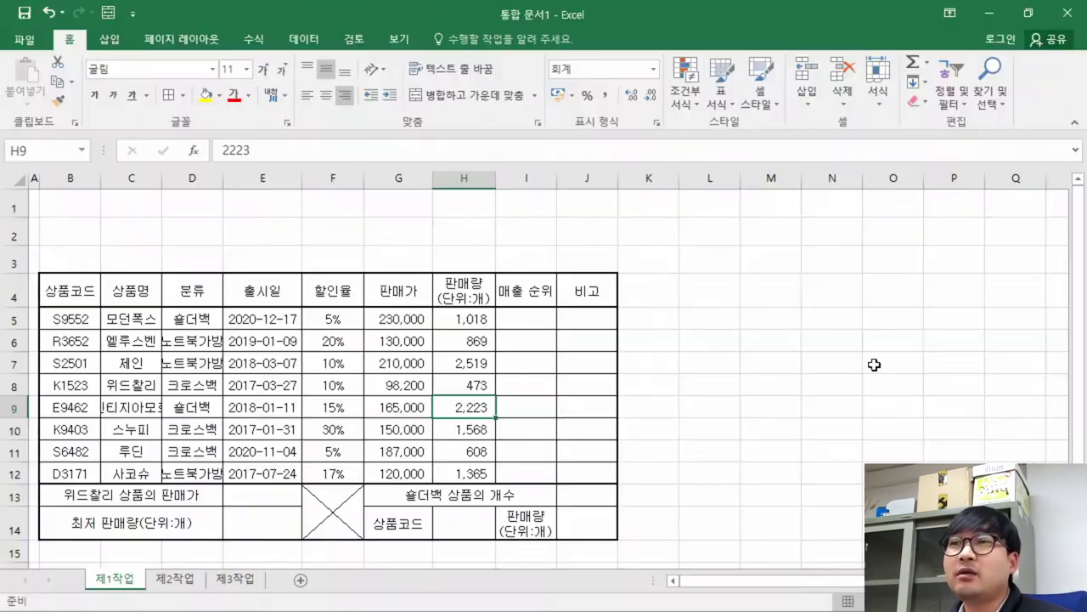
left_click_drag(535, 321, 593, 465)
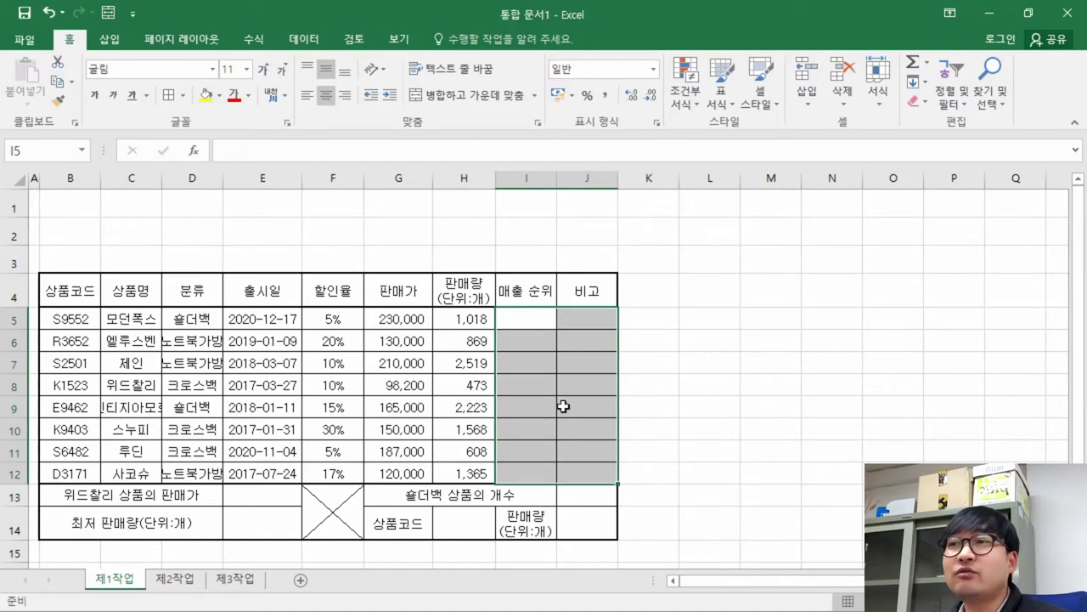
left_click(556, 352)
left_click_drag(535, 316, 589, 468)
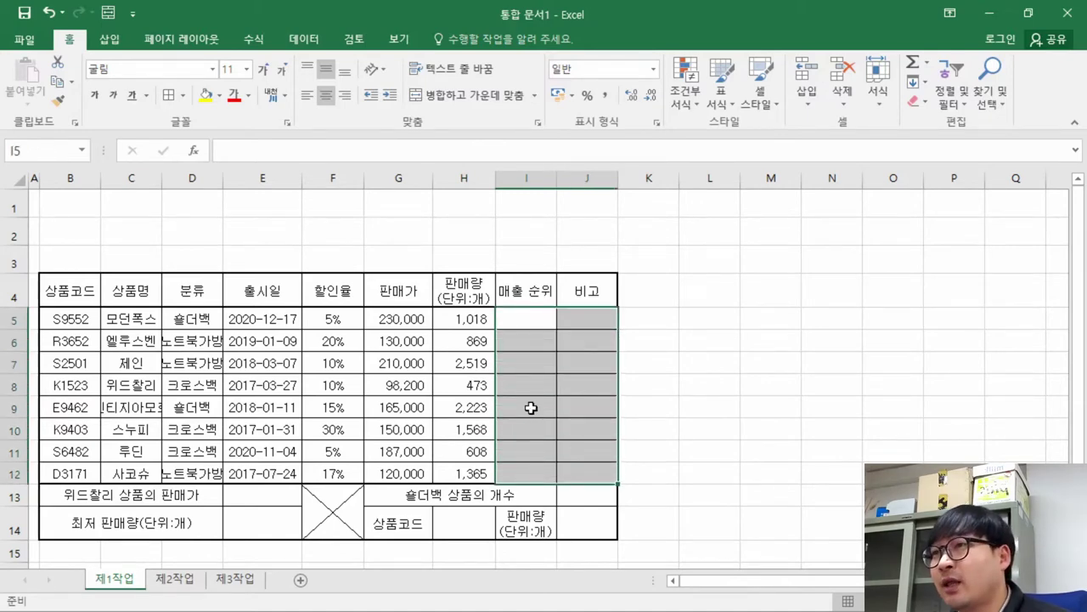
In the exam PDF, review which of the function cells (1) to (6) need the accounting format
key("alt+Tab")
left_click_drag(607, 142, 748, 329)
left_click_drag(783, 143, 889, 325)
left_click_drag(417, 339, 464, 387)
left_click_drag(865, 339, 905, 392)
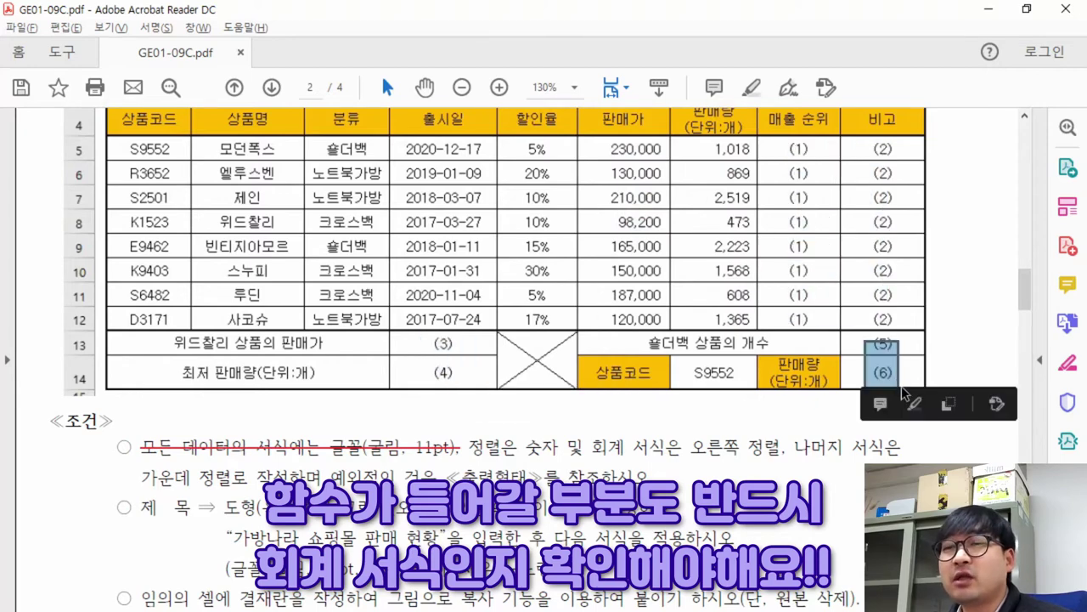
left_click(803, 154)
In Excel, go over the 매출 순위 cells I5:I12 and the 비고 cells J5:J12 separately
key("alt+Tab")
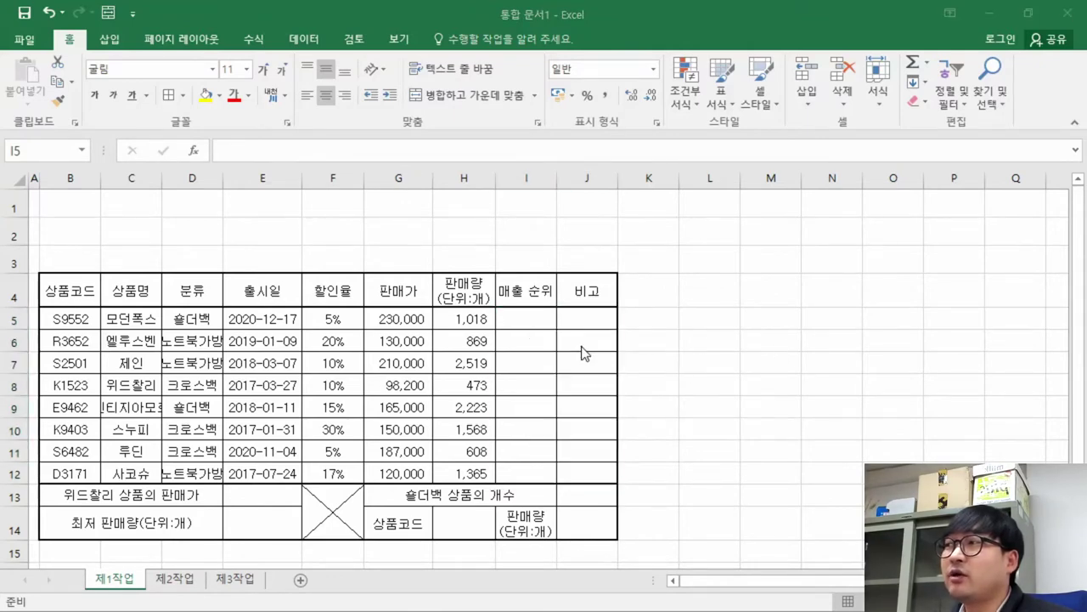
key("alt+Tab")
key("alt+Tab")
left_click_drag(527, 321, 524, 473)
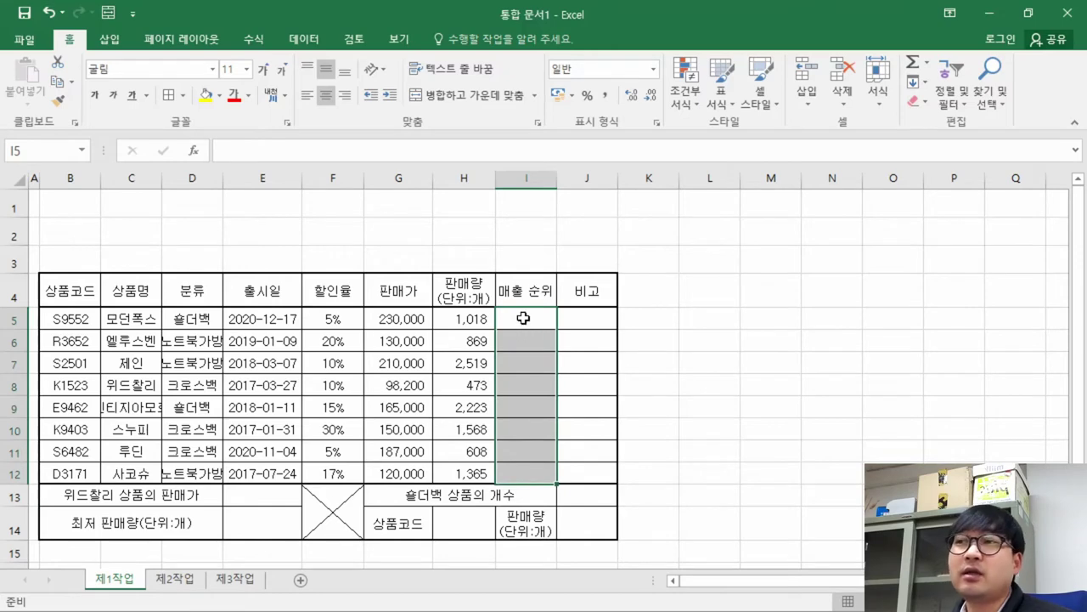
left_click_drag(592, 313, 585, 466)
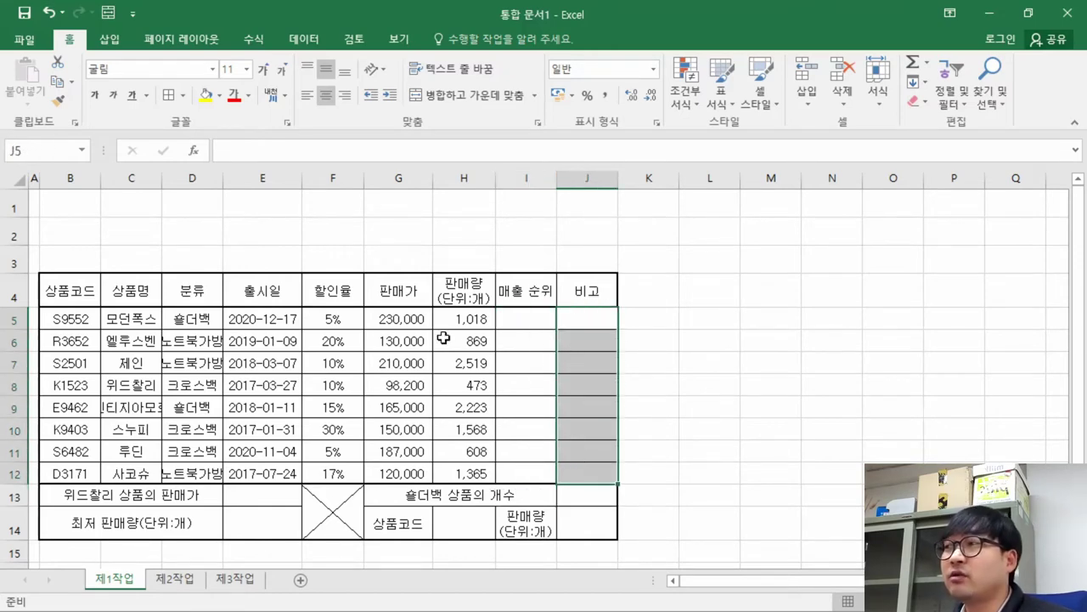
Right-align the 판매가 and 최저 판매량 result cells E13:E14 and apply the comma-style accounting format
left_click(258, 501)
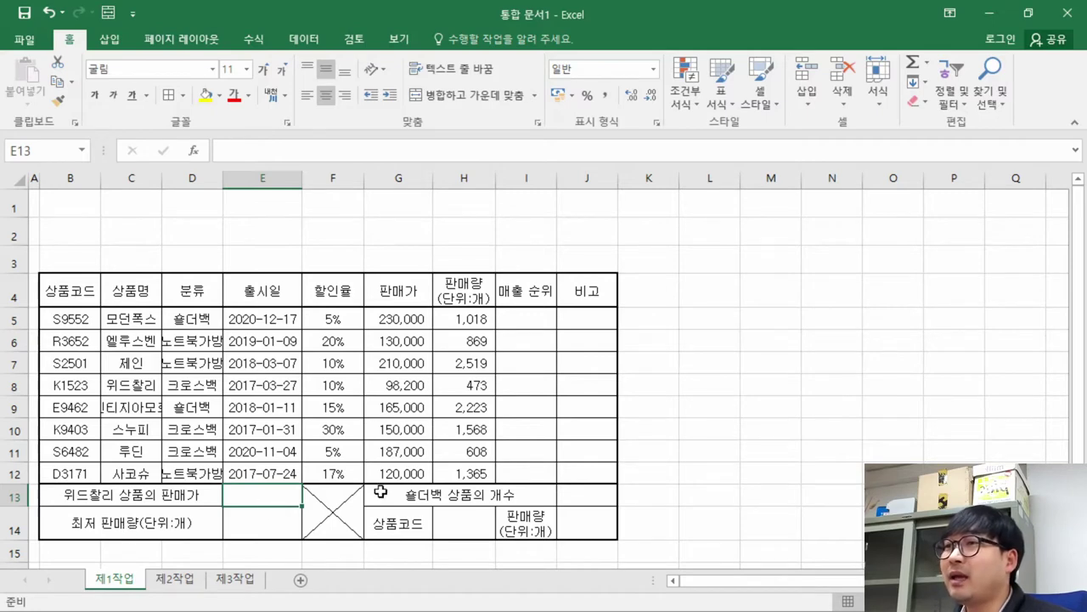
left_click(464, 292)
left_click_drag(420, 290, 472, 291)
left_click_drag(245, 490, 262, 524)
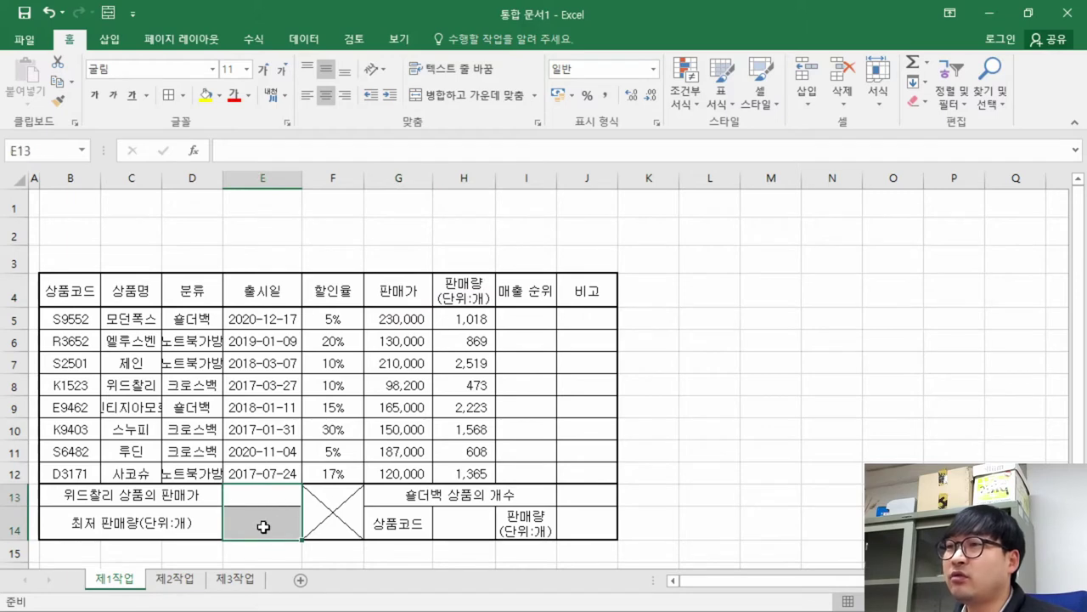
left_click(343, 101)
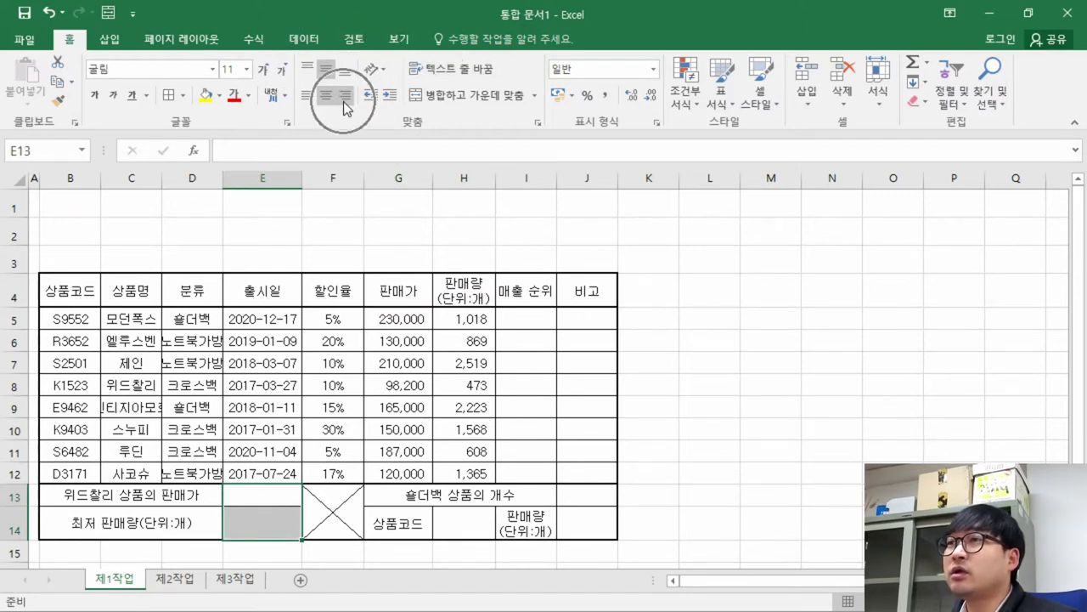
left_click(605, 95)
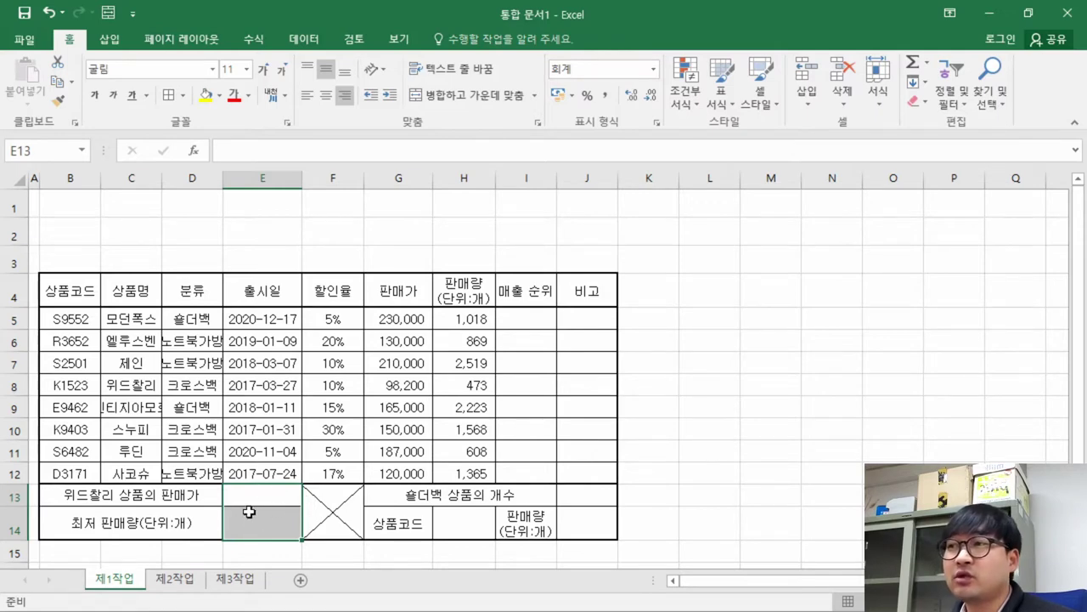
Right-align the 숄더백 상품의 개수 result cell J13 and apply the comma-style accounting format
left_click(407, 523)
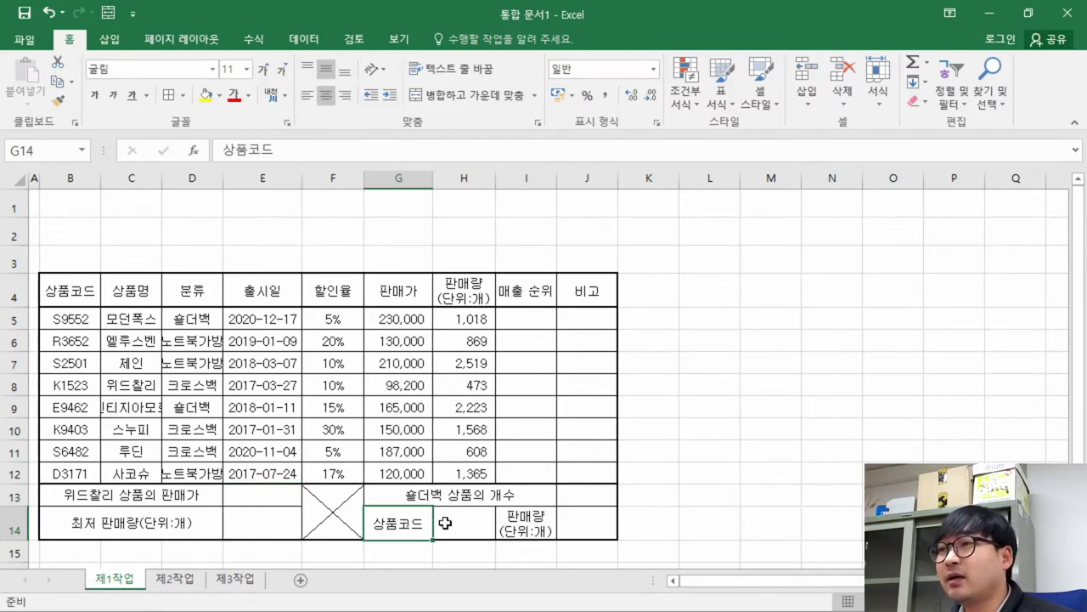
left_click(486, 521)
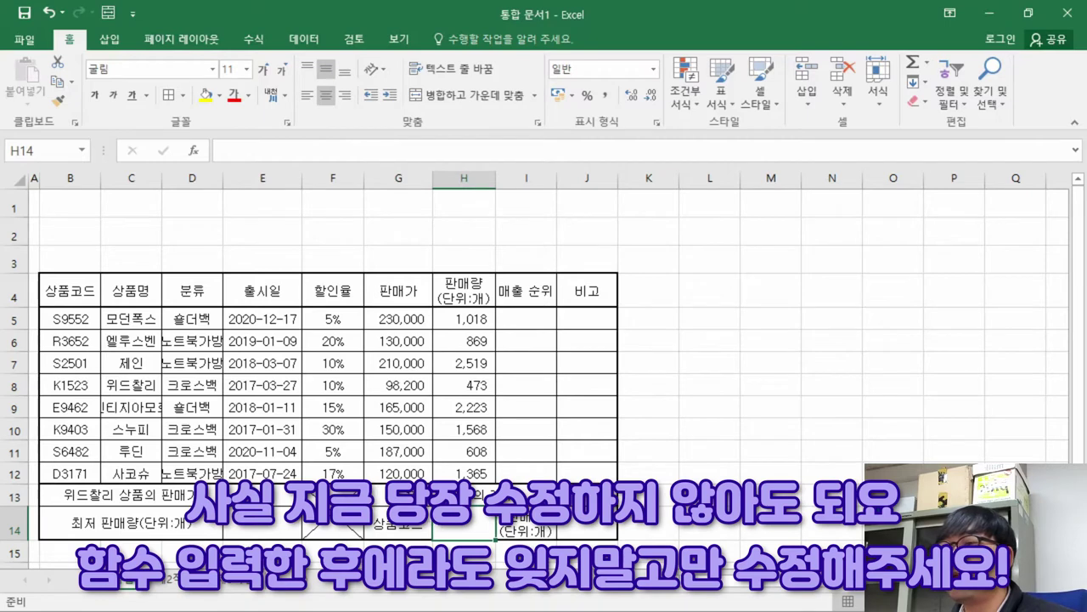
left_click(587, 495)
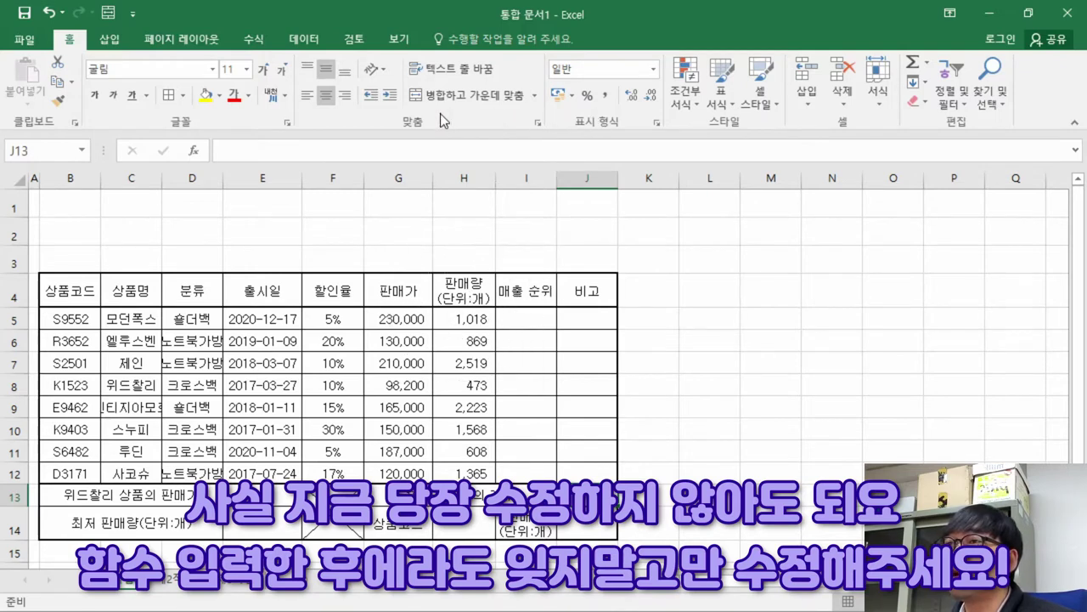
left_click(605, 94)
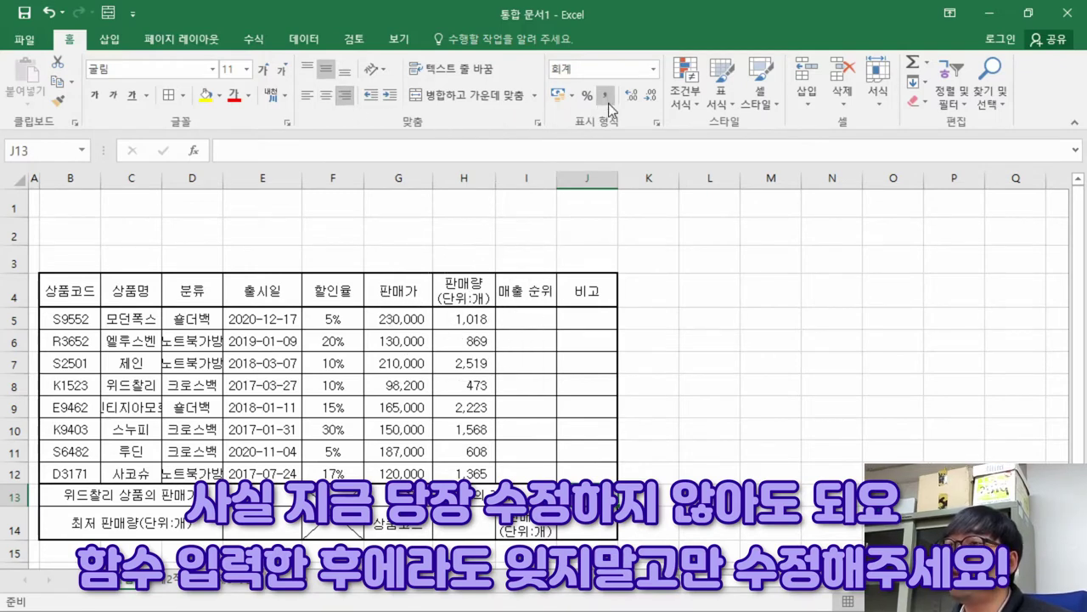
Right-align the 판매량 result cell J14 and apply the comma-style accounting format
left_click(586, 526)
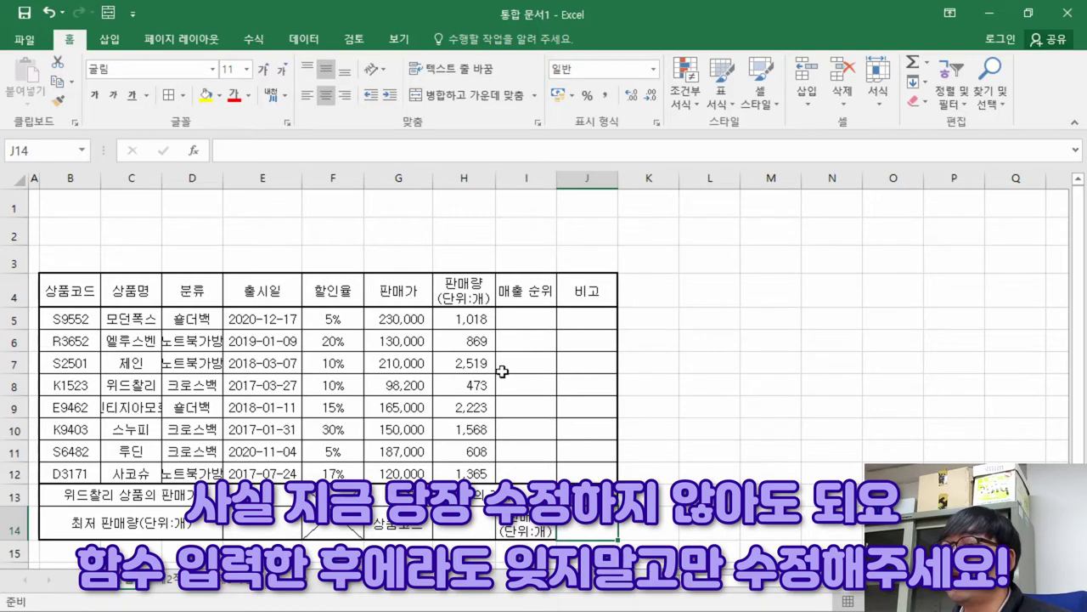
left_click(344, 96)
left_click(605, 97)
Go over the alignment and number format of result cells J13:J14 and E13:E14 and the 매출 순위 and 비고 columns
mouse_move(572, 500)
left_mouse_down()
mouse_move(573, 527)
mouse_move(571, 502)
left_mouse_up()
left_click(280, 523)
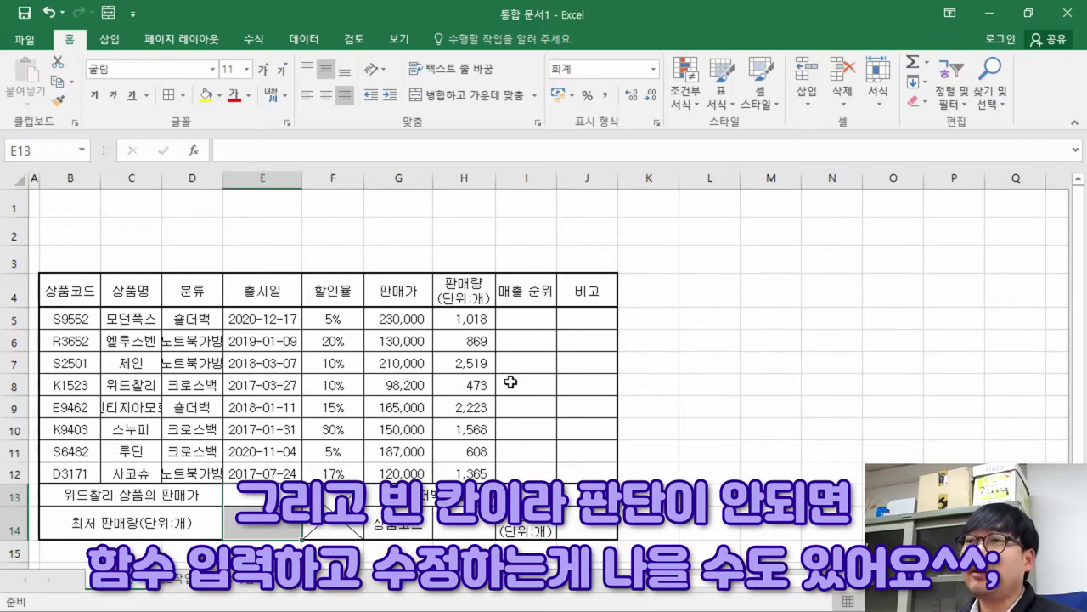
left_click_drag(531, 293, 586, 473)
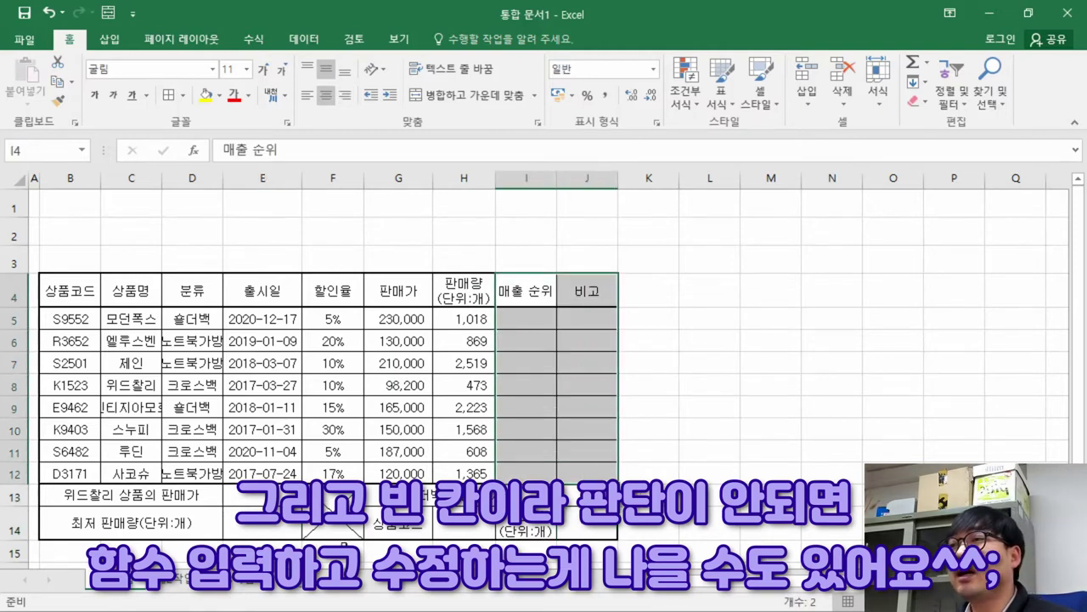
left_click(283, 533)
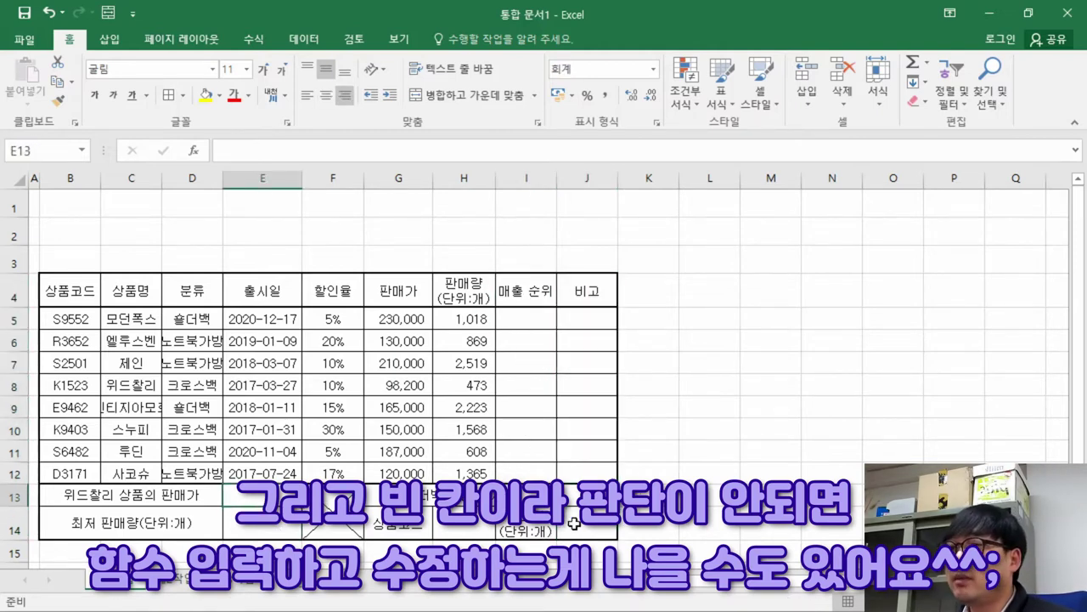
left_click(574, 509)
left_click(514, 318)
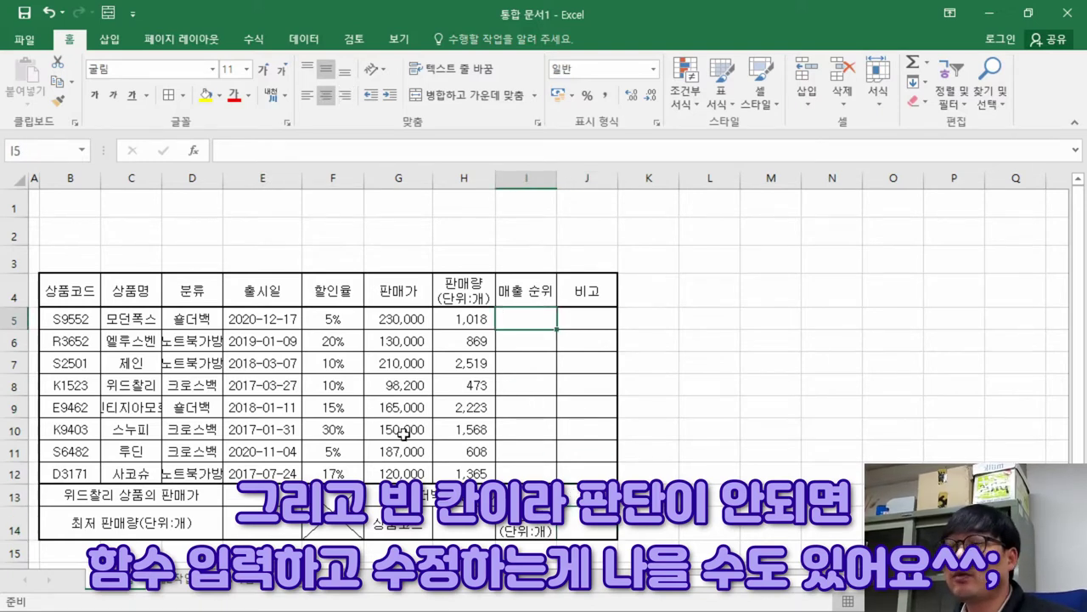
In the exam PDF, strike through the alignment condition from "정렬은 숫자 및 회계 서식은" to "가운데 정렬로 작성하며"
key("alt+Tab")
left_click_drag(470, 446, 331, 494)
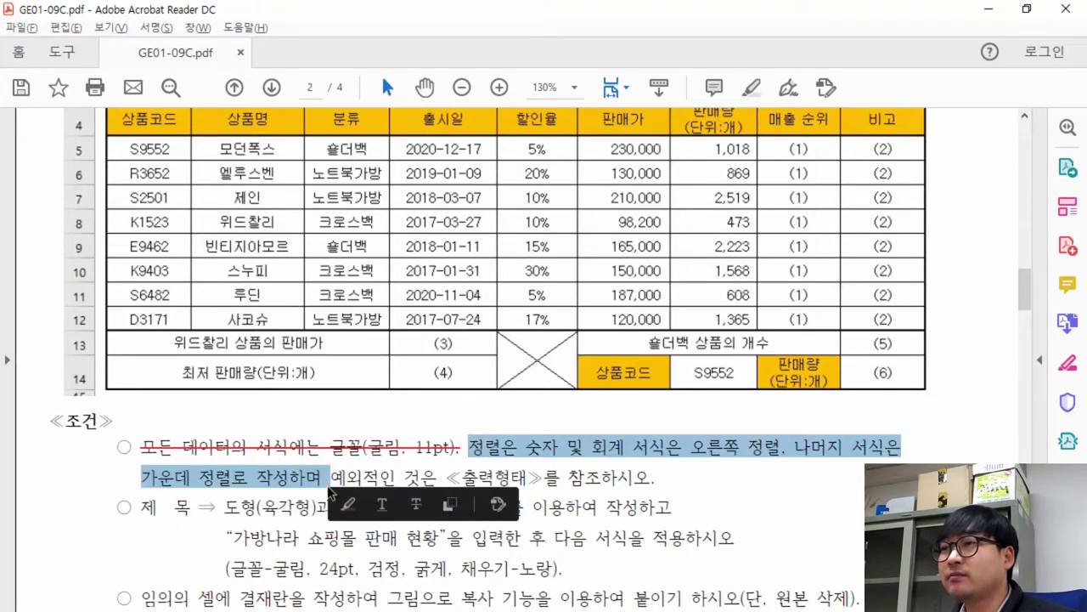
left_click(423, 507)
left_click(331, 478)
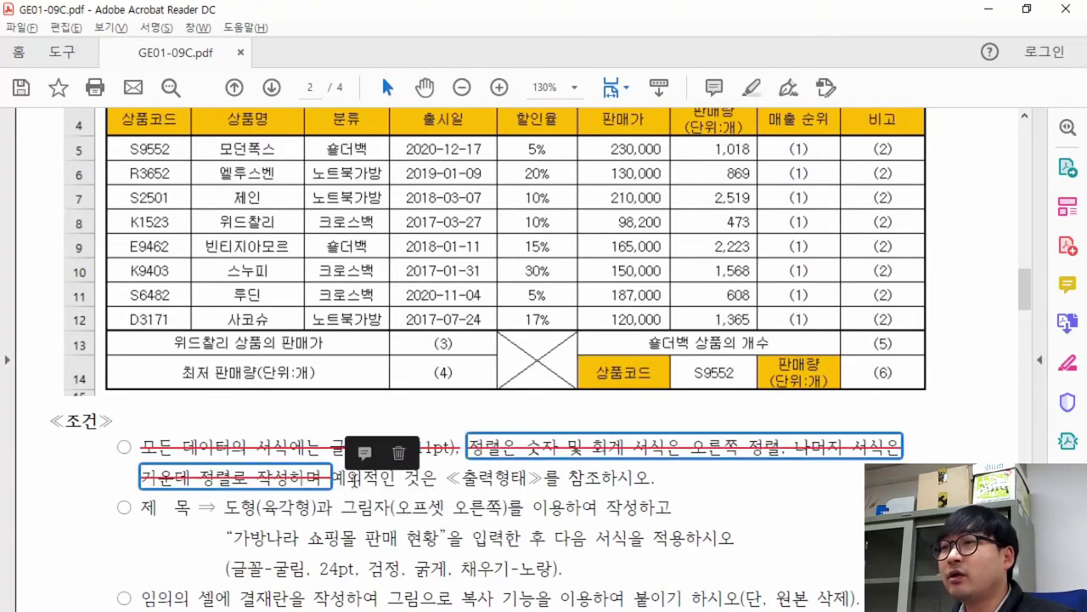
Examine the rest of the first condition, which refers exceptional cases to ≪출력형태≫
left_click(503, 479)
left_click_drag(670, 480, 462, 479)
left_click_drag(330, 478, 544, 478)
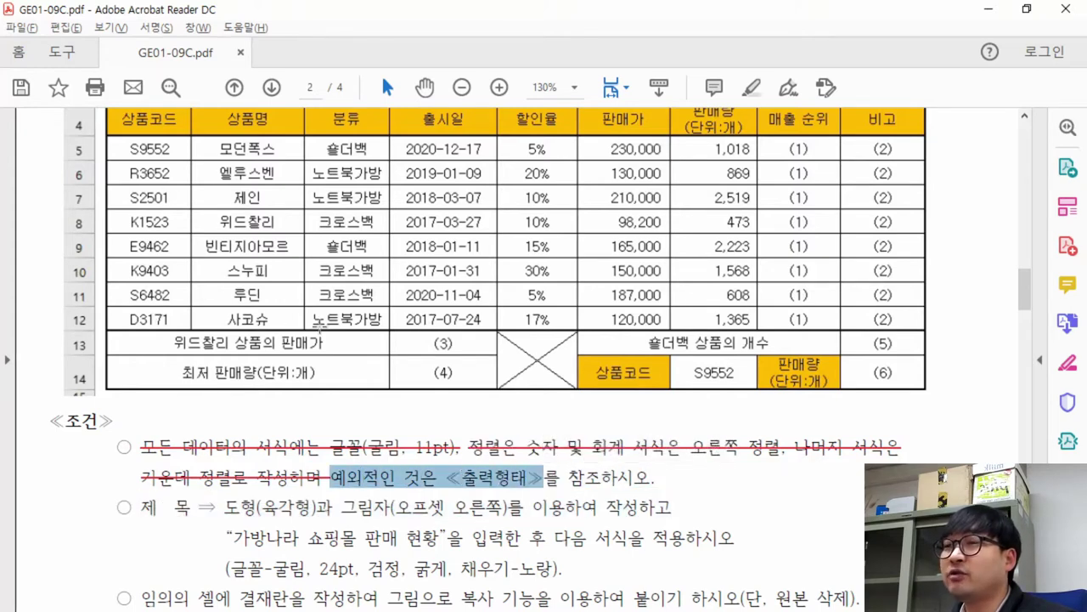
left_click_drag(330, 478, 658, 491)
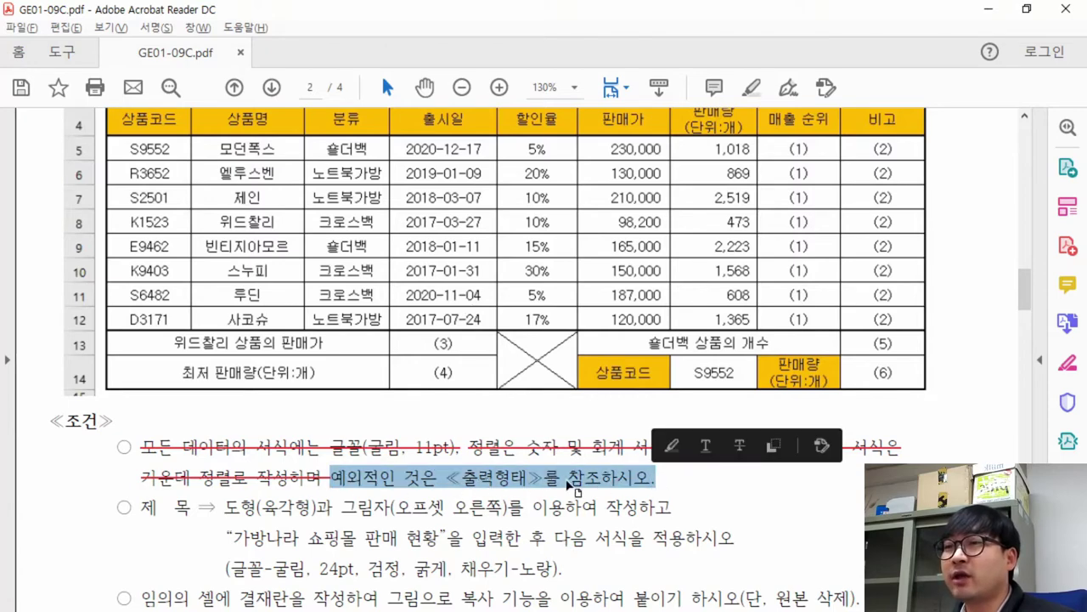
Compare the 제목 condition and the title shape in ≪출력형태≫ with the empty title area above the Excel table
scroll(658, 491, "down", 3)
left_click_drag(141, 304, 319, 308)
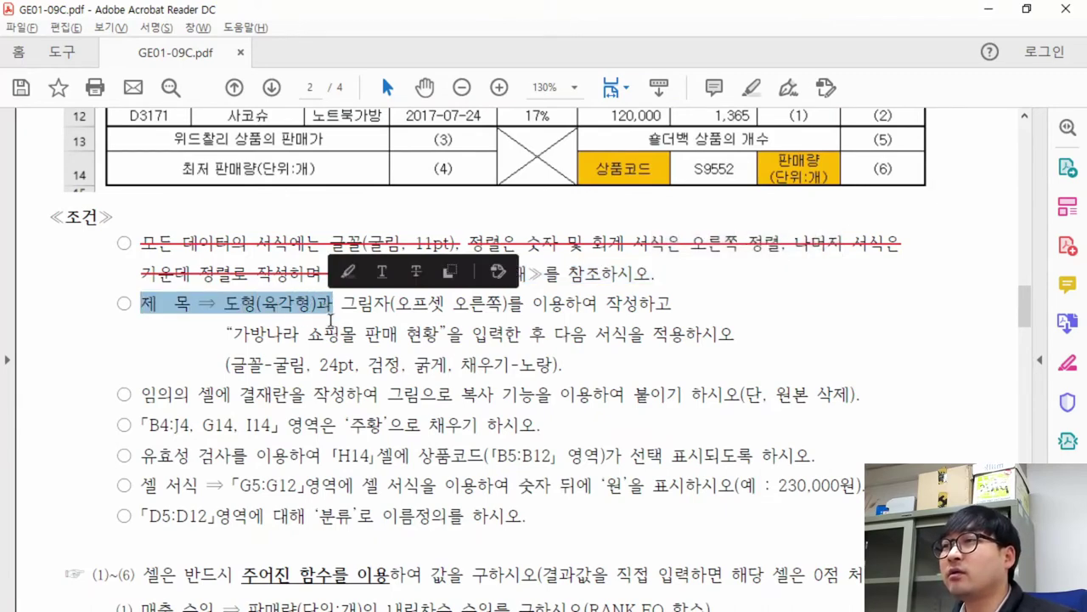
scroll(332, 313, "up", 6)
left_click_drag(111, 227, 633, 302)
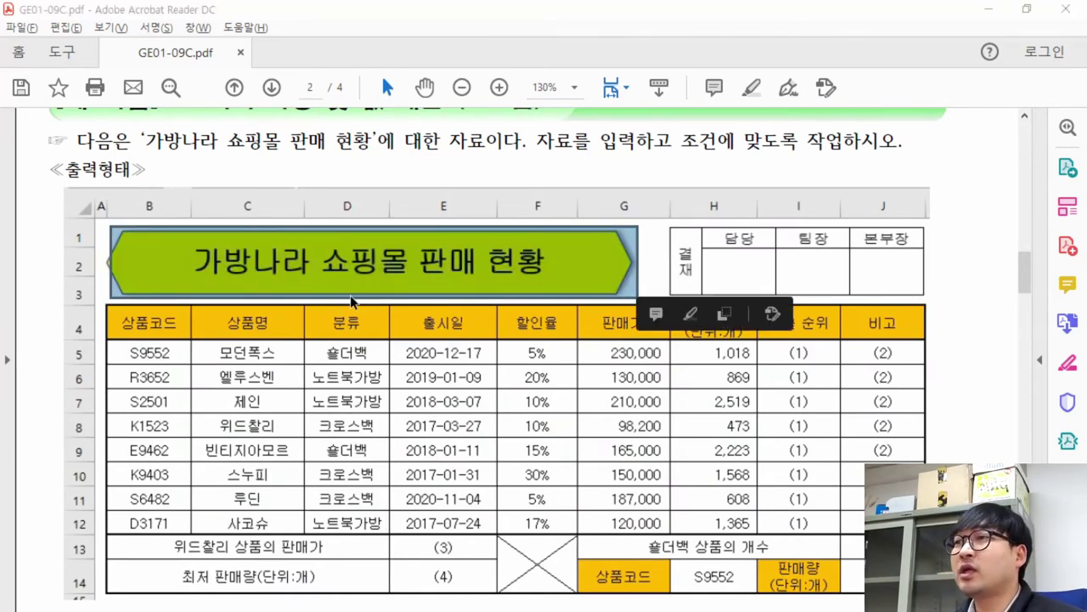
key("alt+Tab")
left_click_drag(62, 198, 91, 212)
key("alt+Tab")
scroll(156, 408, "down", 5)
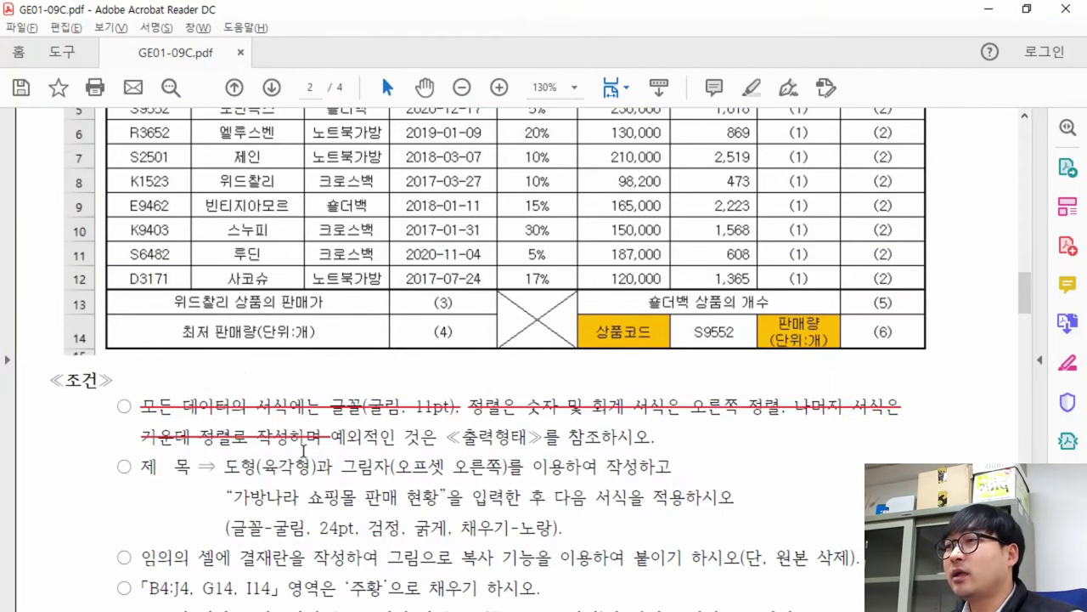
mouse_move(231, 422)
left_mouse_down()
mouse_move(276, 425)
mouse_move(231, 426)
left_mouse_up()
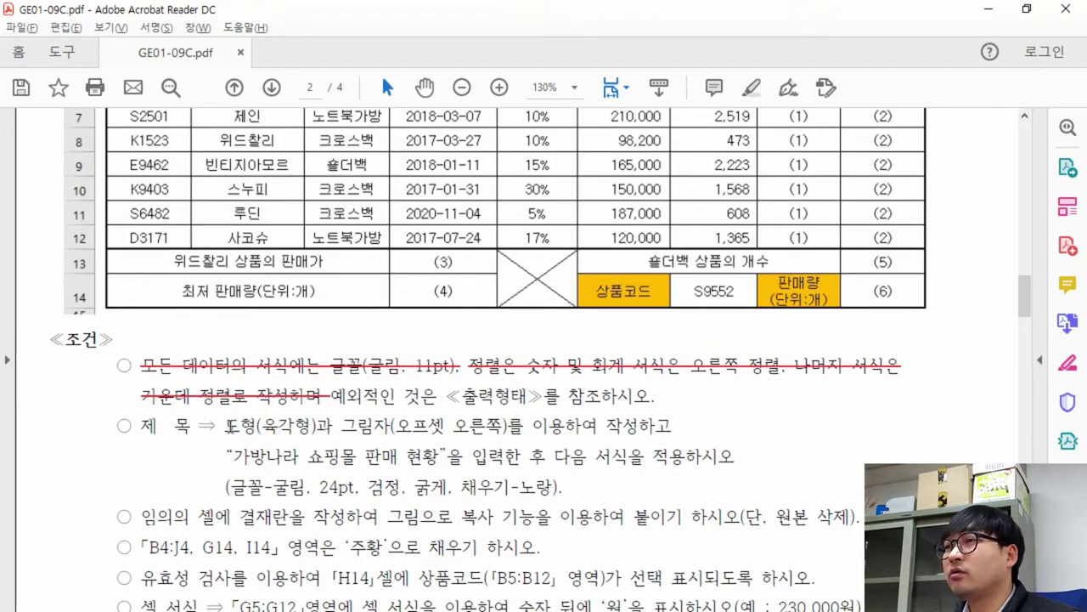
In Excel, draw a hexagon about 19.9 cm wide and 9.1 cm high from cell B1 across the table
key("alt+Tab")
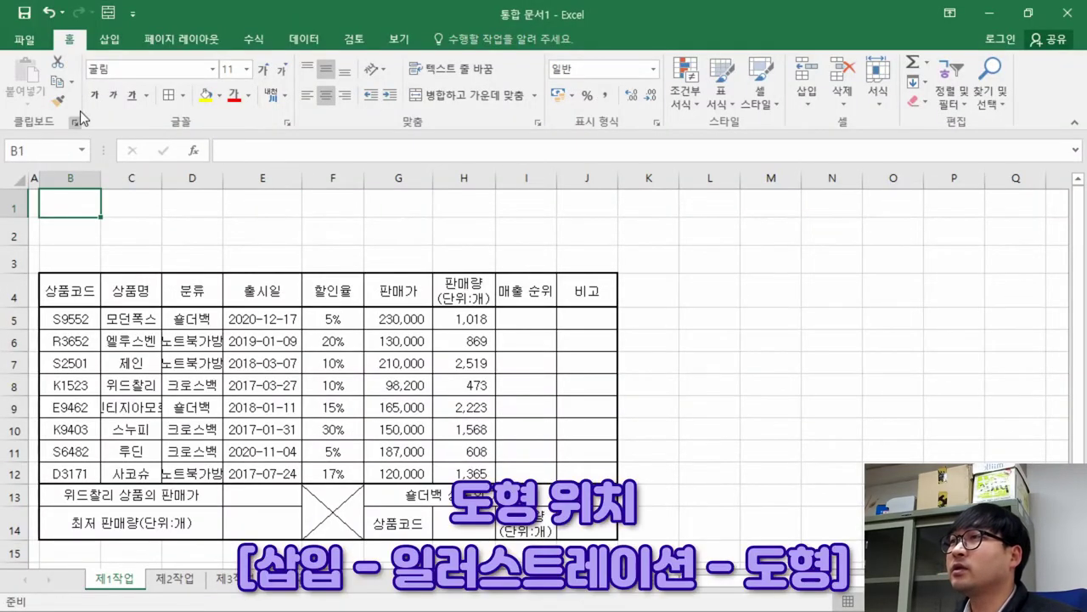
left_click(111, 39)
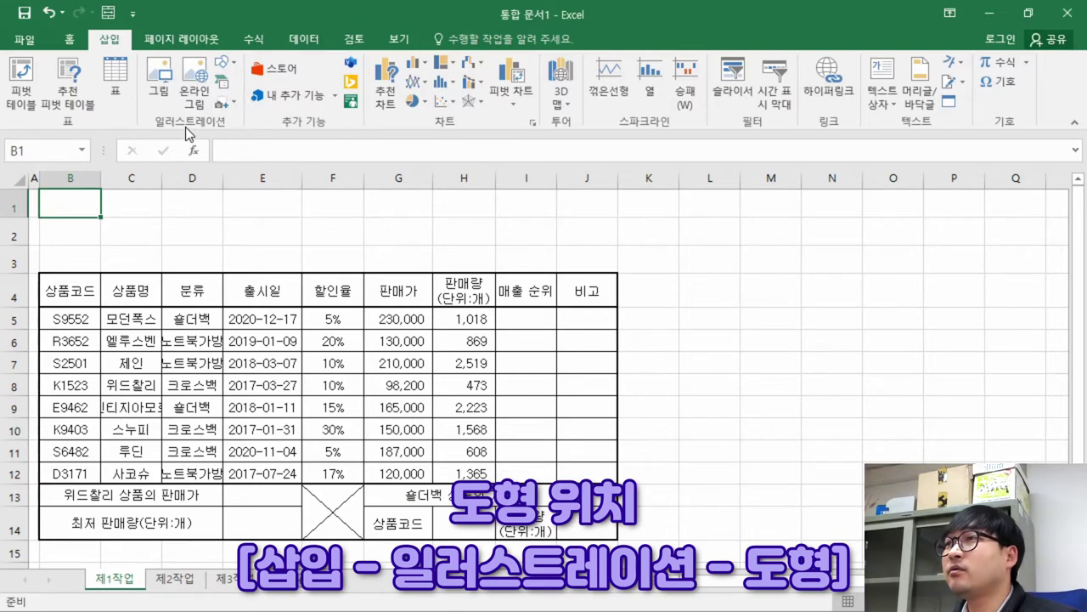
left_click(236, 66)
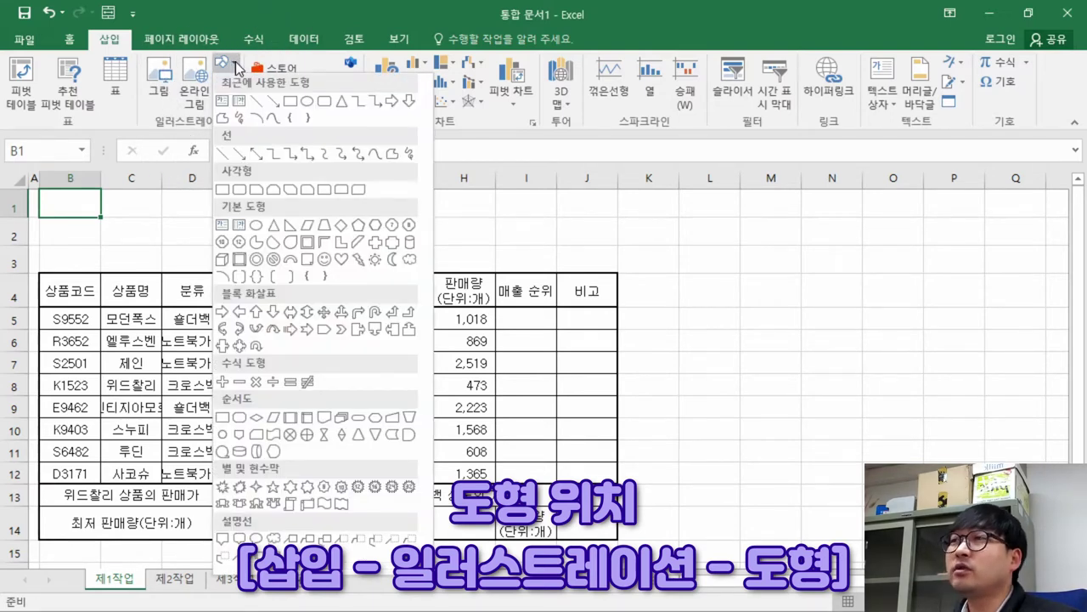
left_click(117, 295)
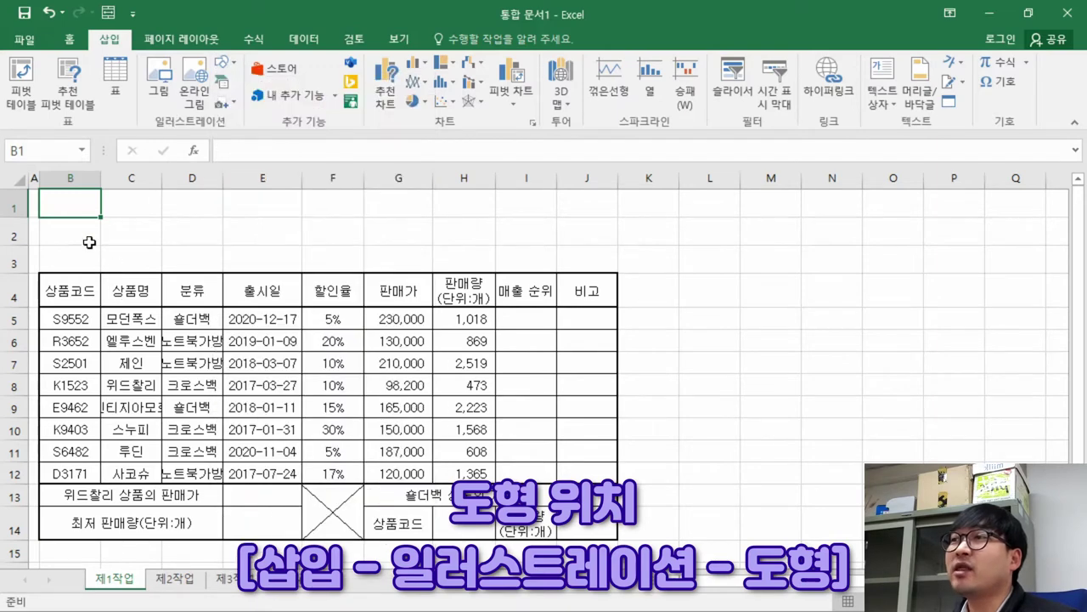
left_click(223, 65)
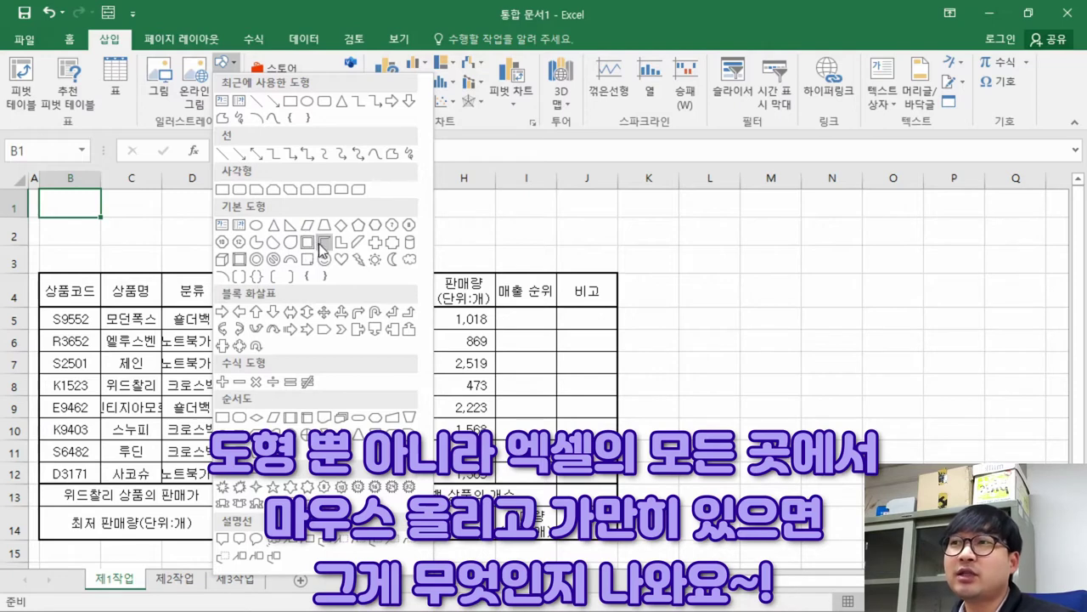
left_click(375, 226)
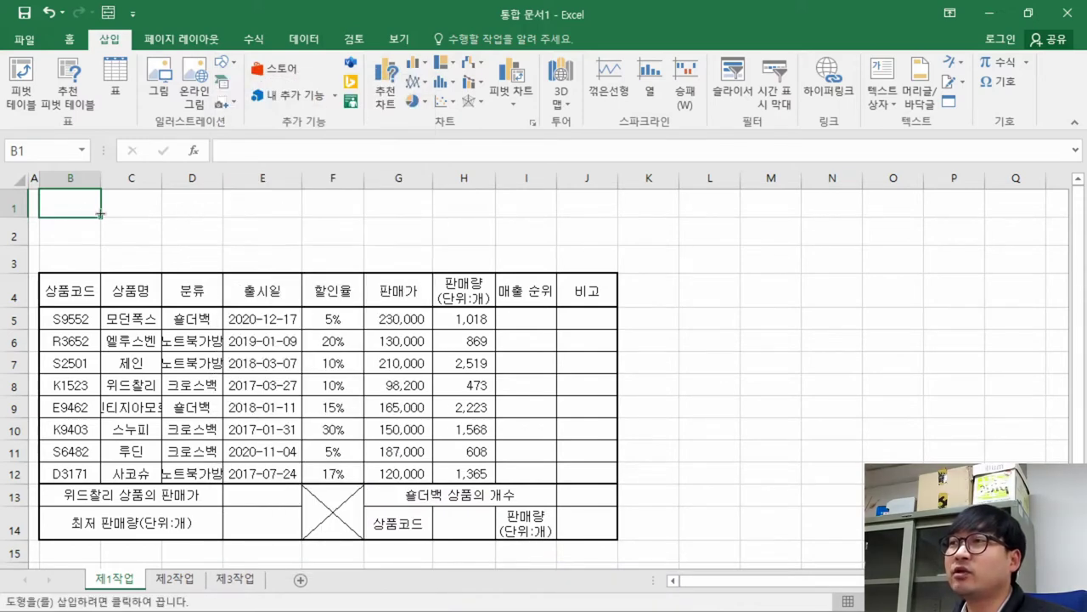
left_click_drag(59, 211, 688, 491)
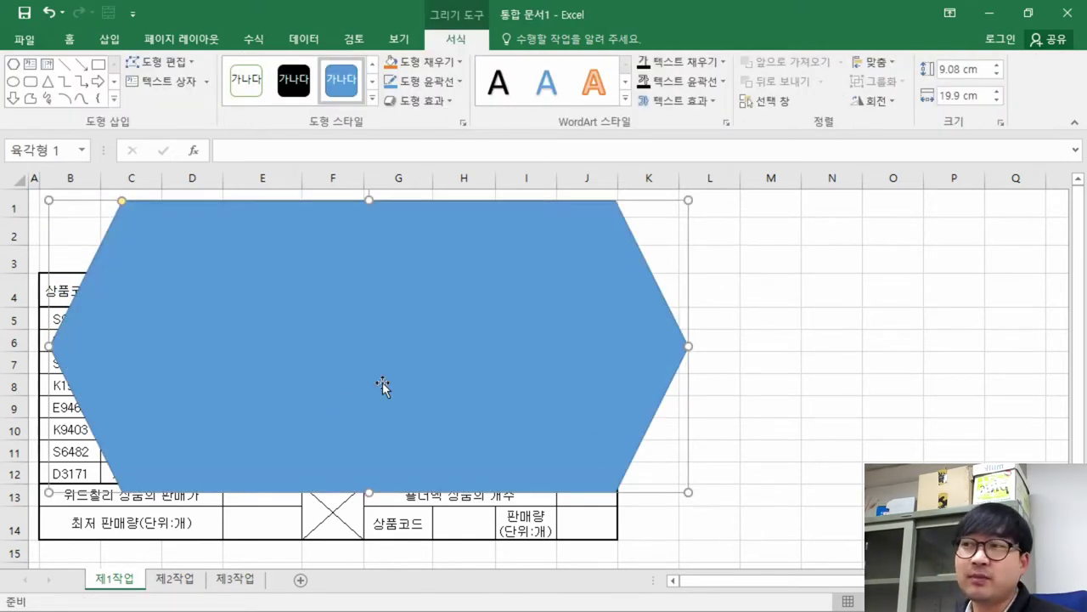
In the exam PDF, strike through the completed 도형(육각형)과 requirement in the 제목 condition
key("alt+Tab")
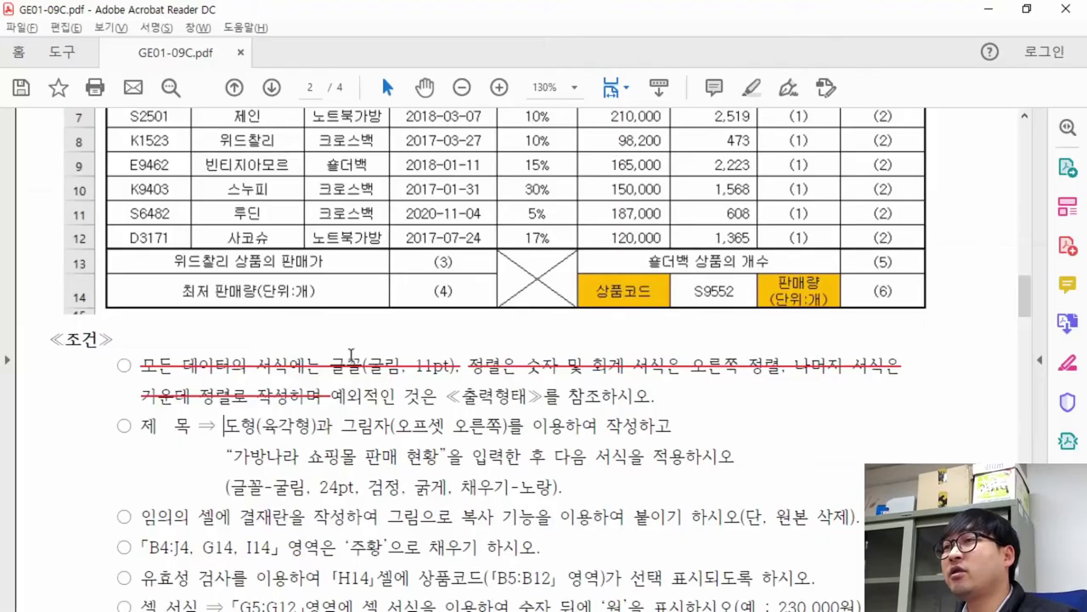
left_click_drag(229, 428, 503, 427)
left_click(421, 394)
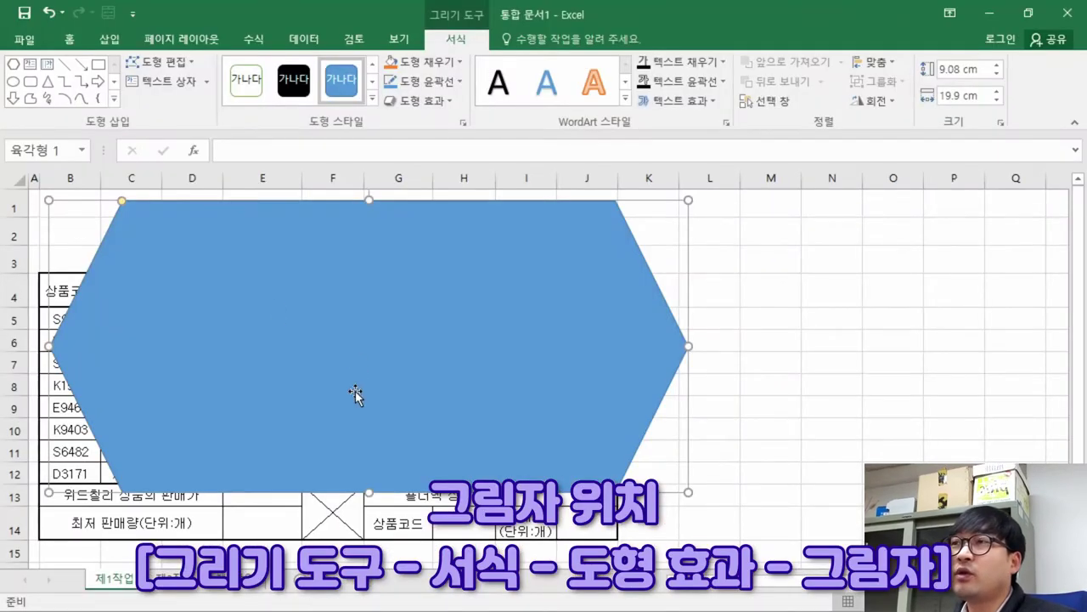
Apply the outer Offset Right (오프셋 오른쪽) shadow effect to the hexagon in Excel
left_click(436, 104)
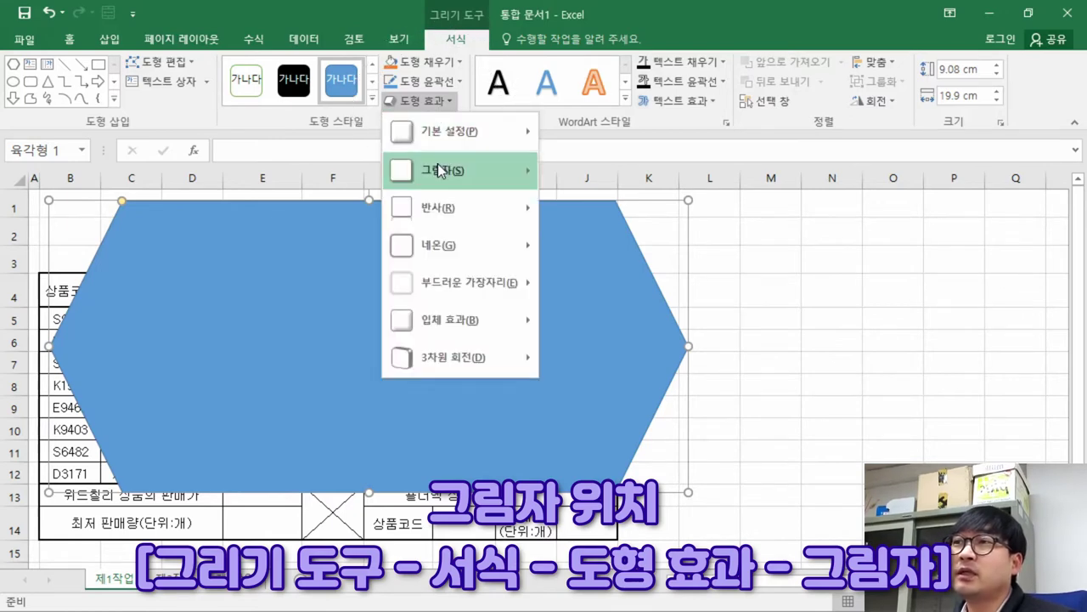
mouse_move(439, 171)
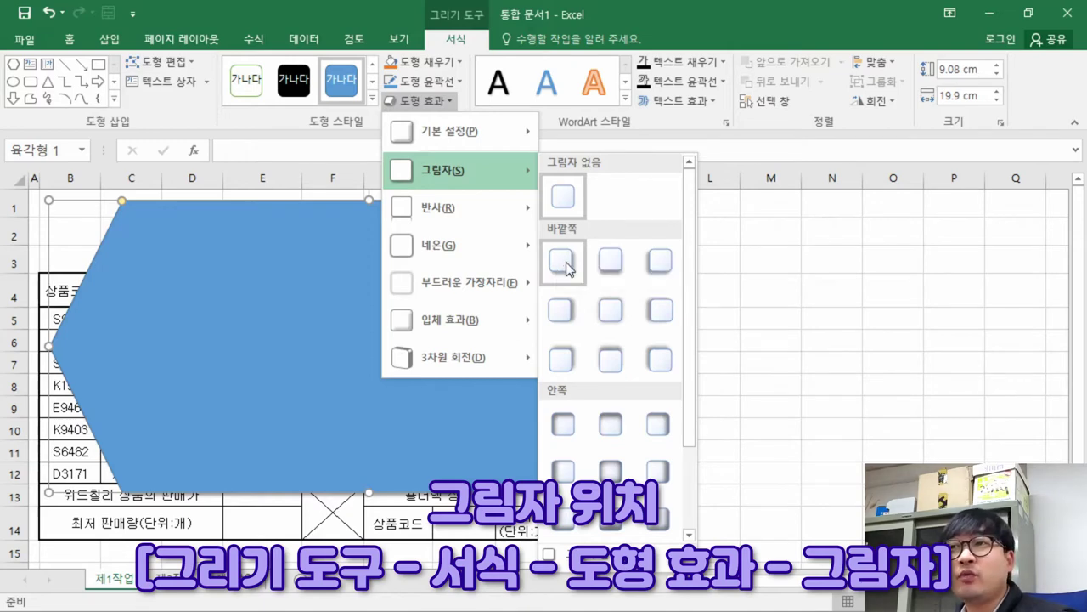
left_click(568, 313)
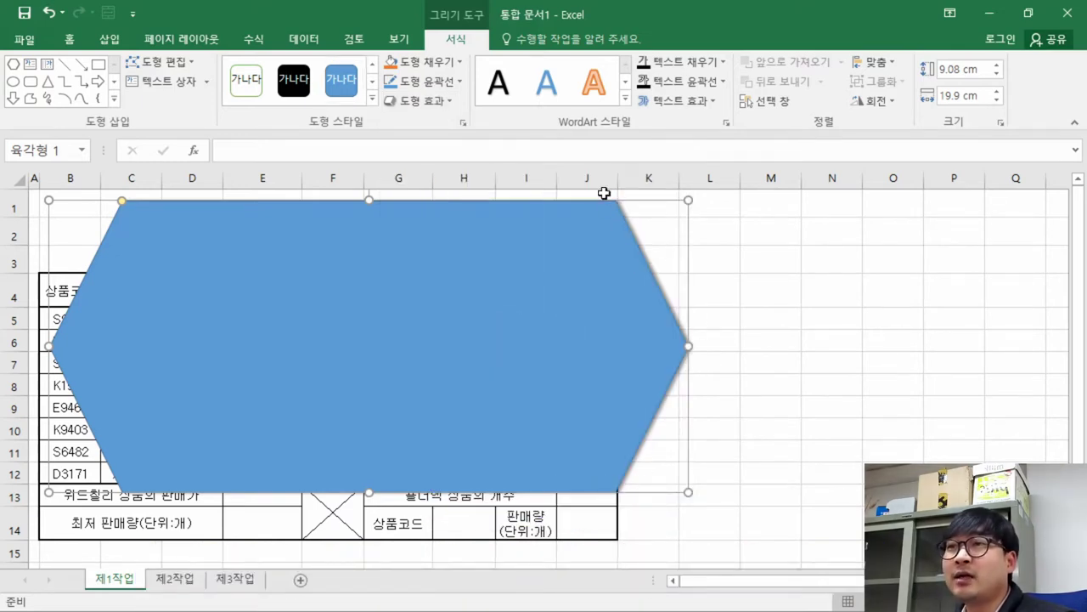
In the exam PDF, strike through the completed 그림자(오프셋 오른쪽) requirement
key("alt+Tab")
right_click(401, 431)
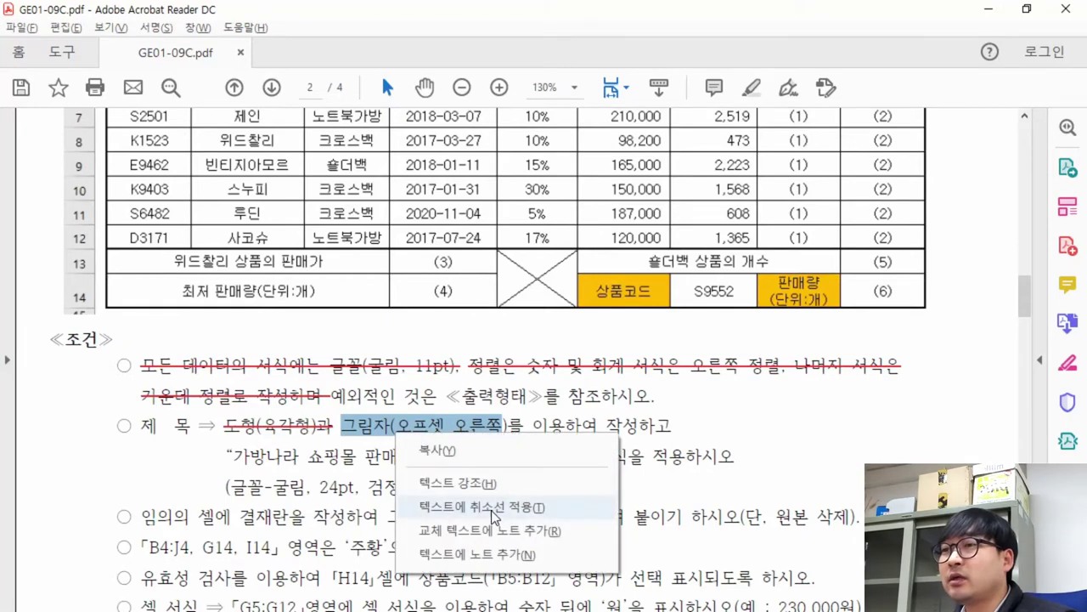
left_click(491, 507)
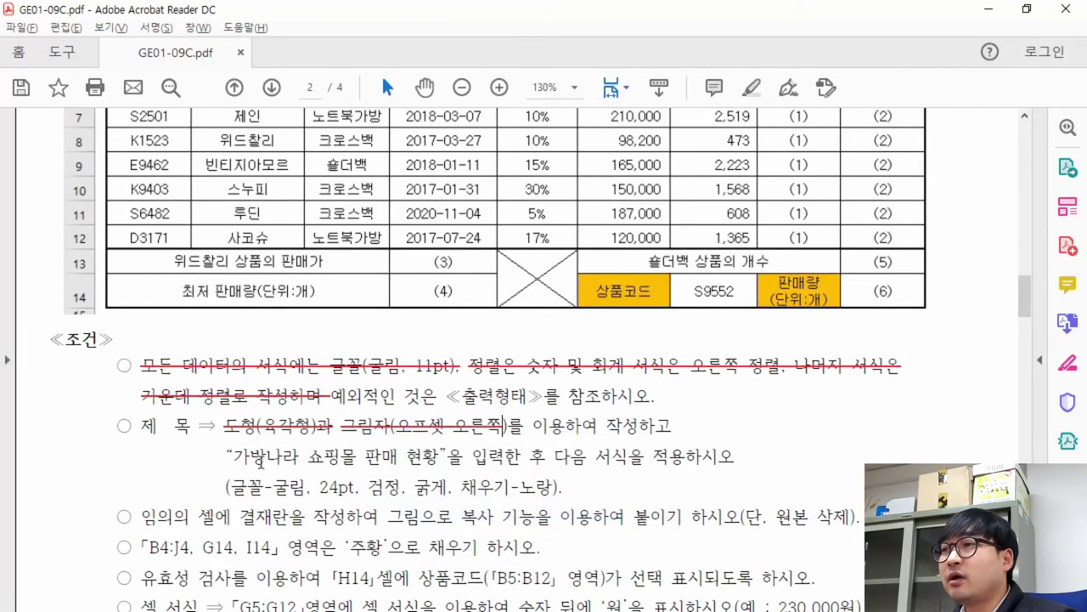
Copy the title text 가방나라 쇼핑몰 판매 현황 from the 제목 condition, without its quotation marks
left_click_drag(226, 457, 439, 457)
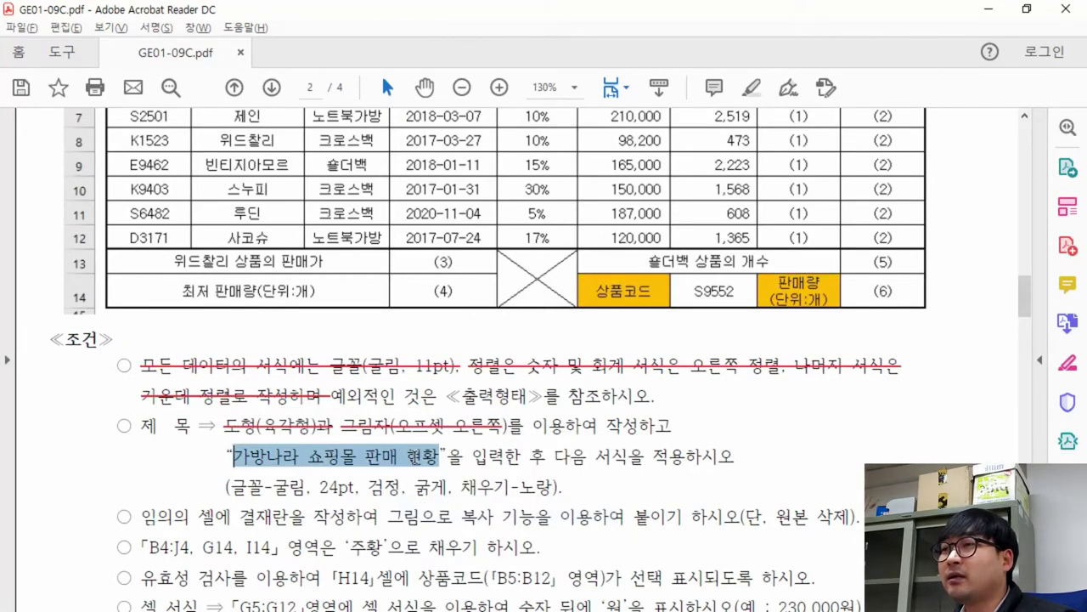
right_click(437, 457)
left_click(458, 473)
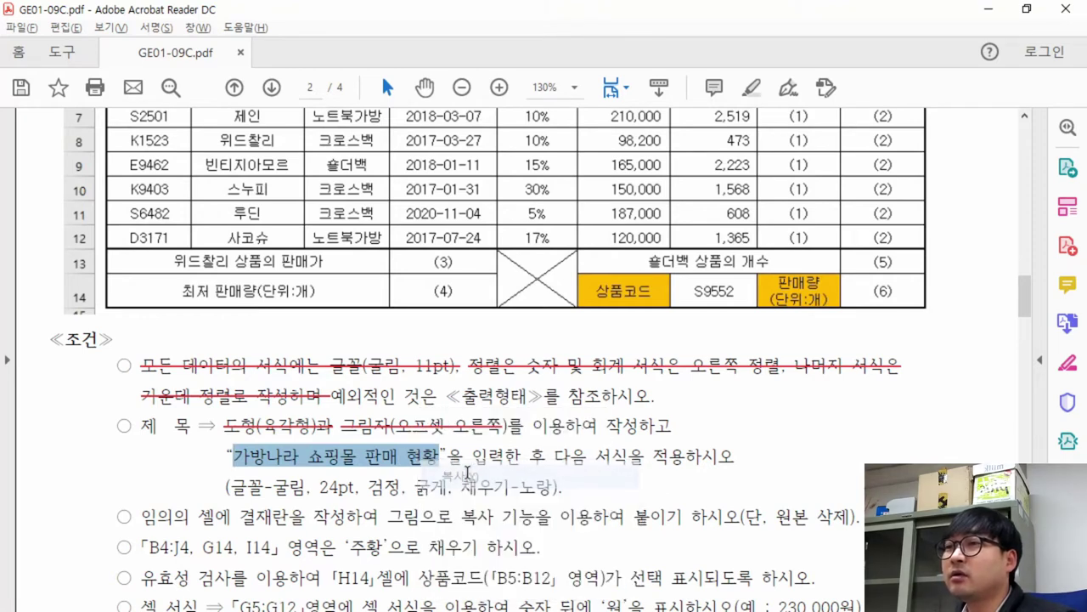
In Excel, open the hexagon for text editing, replace some test characters with the copied 가방나라 쇼핑몰 판매 현황, and add a line break
key("alt+Tab")
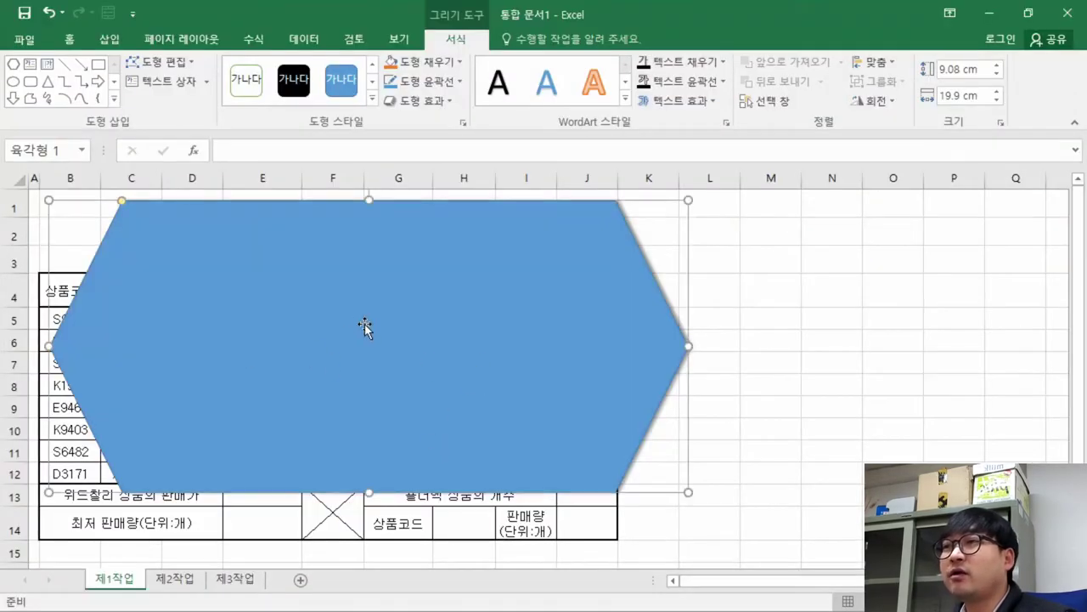
right_click(330, 314)
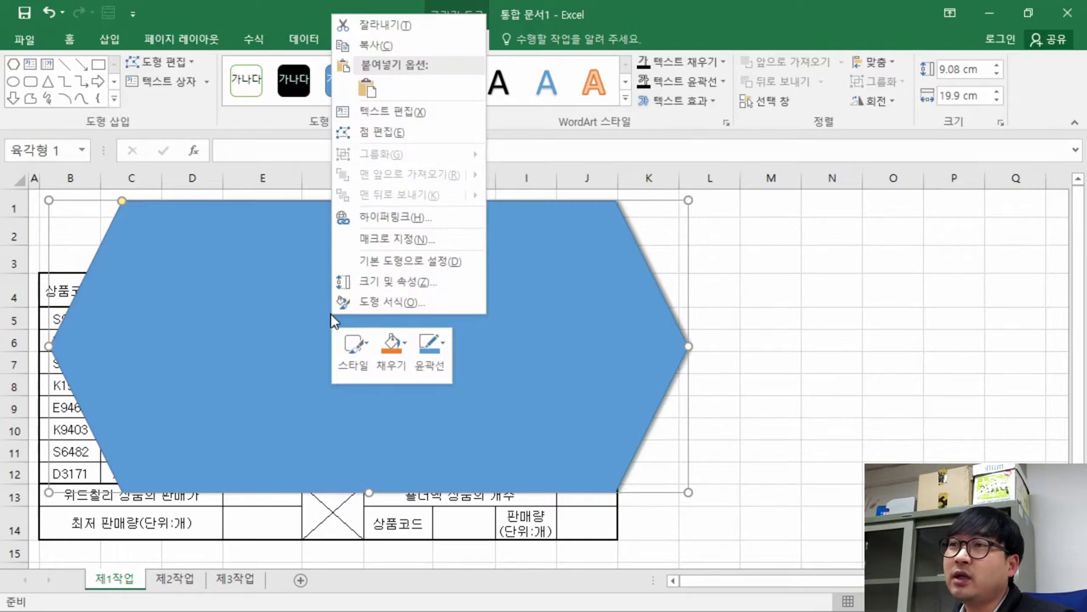
left_click(399, 111)
key("ctrl")
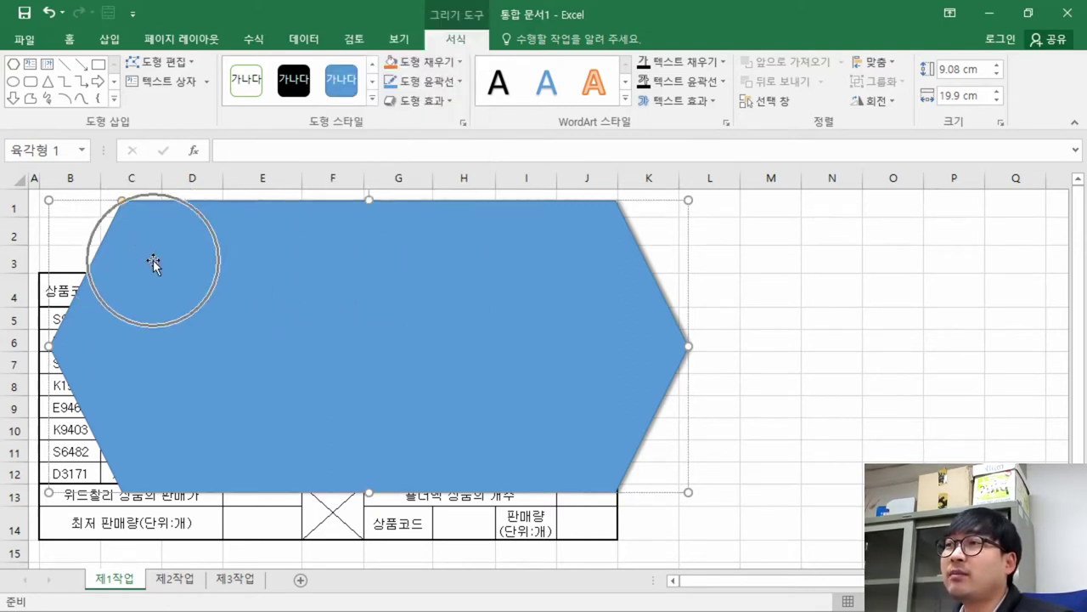
type("ㄴㅇㄹㄴㅇㅁㄹㄴㅇㄹㄴㅇㄹㄴㅇ")
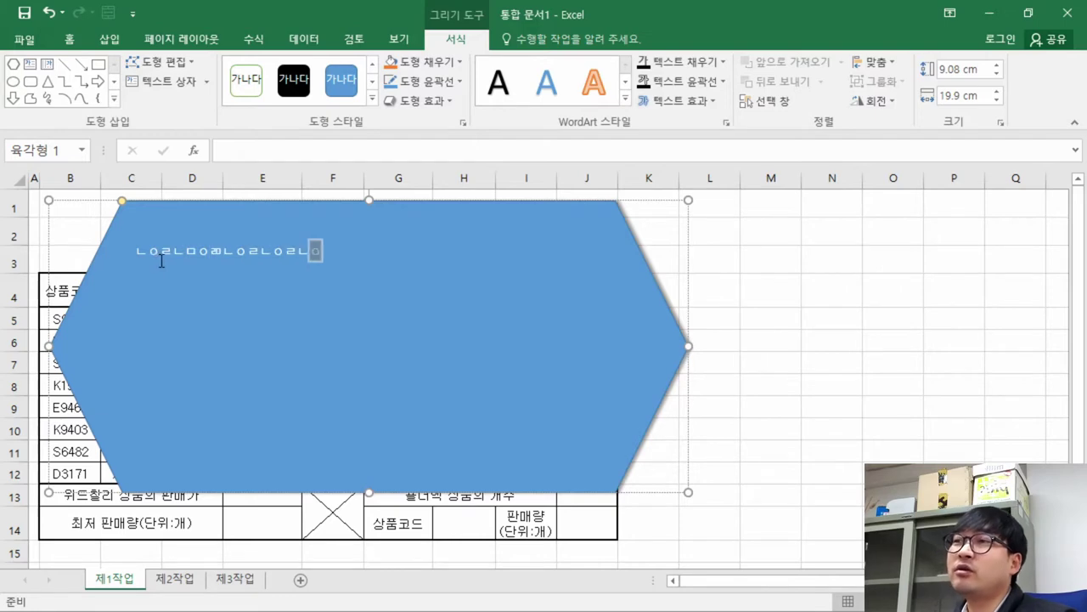
key("ctrl+a")
key("ctrl+v")
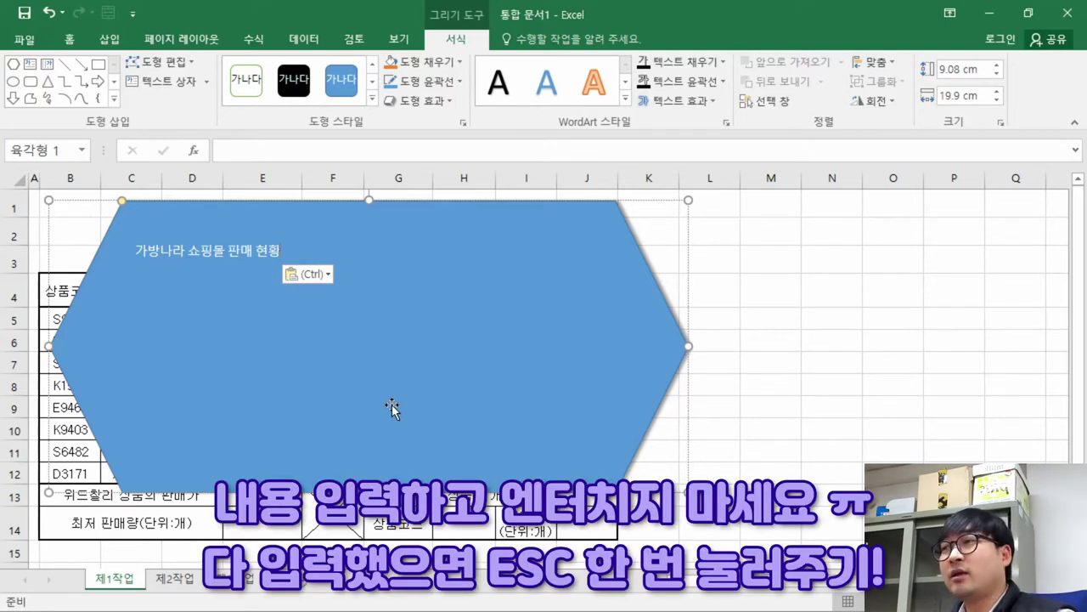
key("Return")
left_click(147, 276)
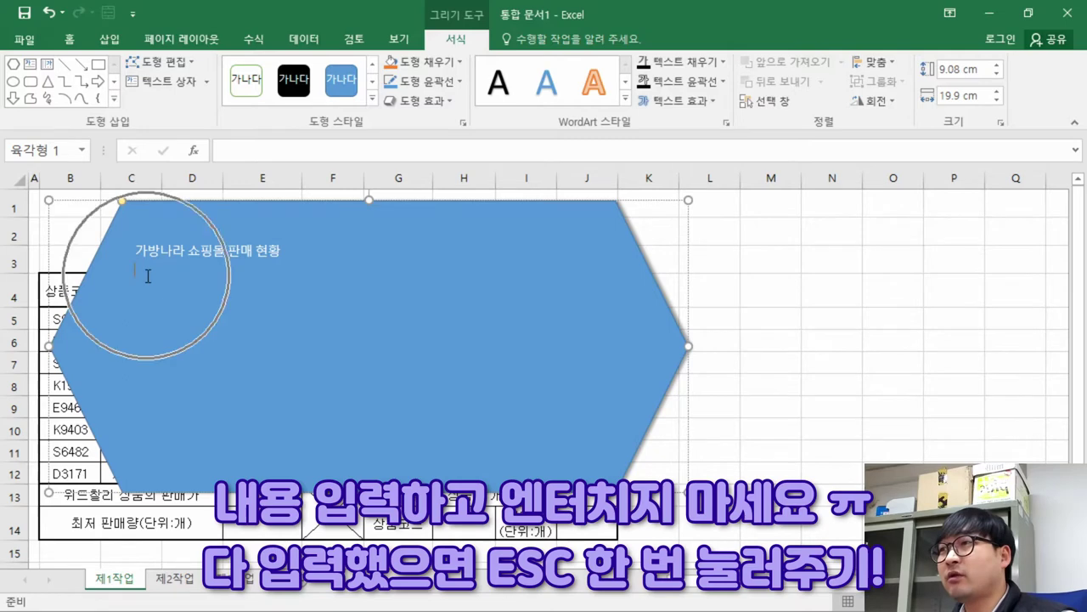
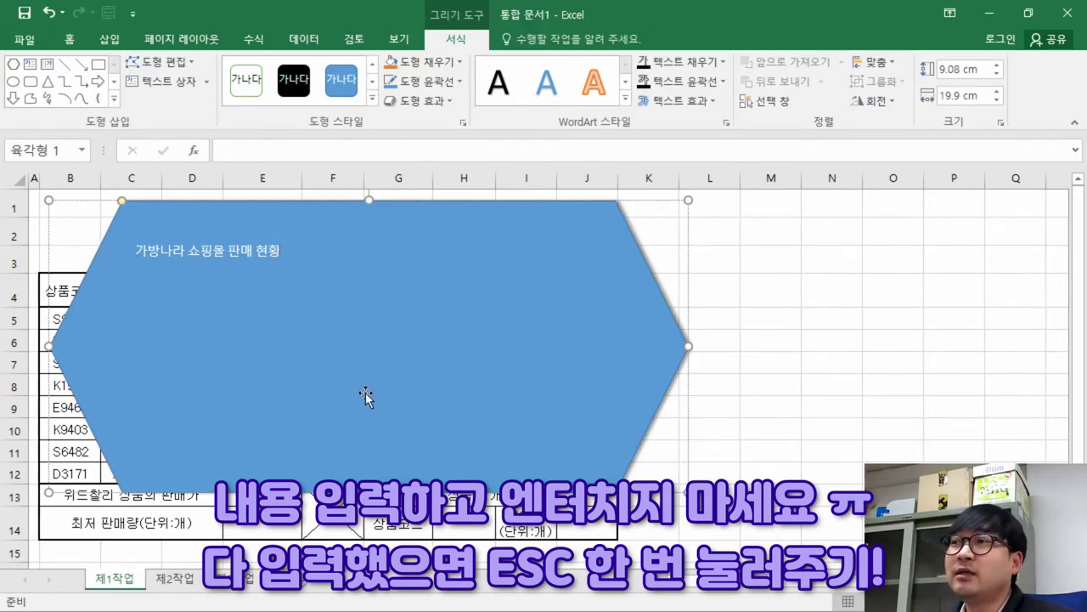
End text editing in the hexagon and select the shape as a whole by its border
left_click(74, 205)
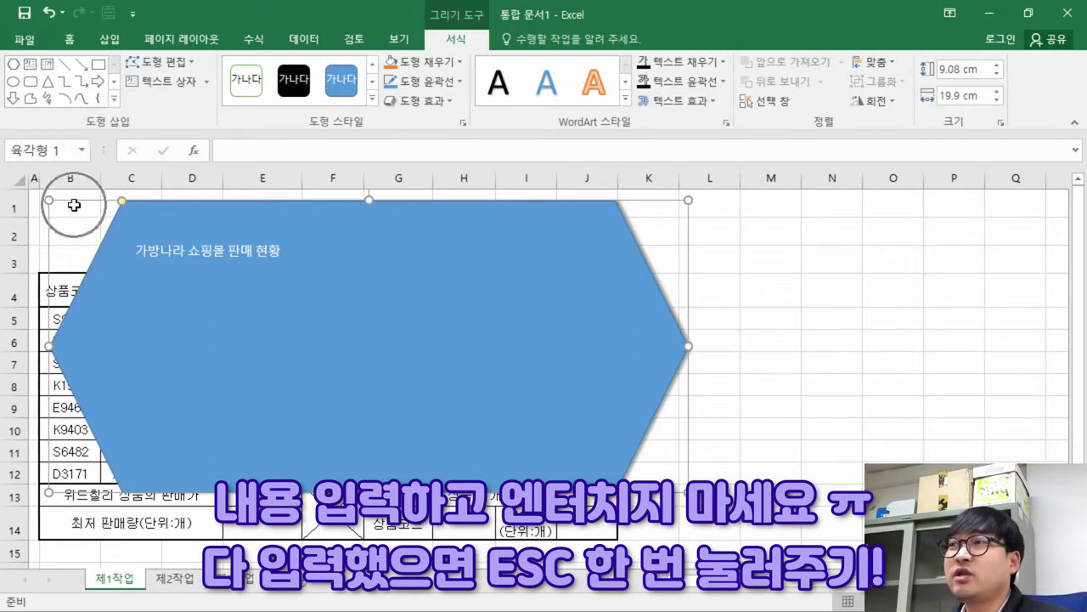
left_click(74, 213)
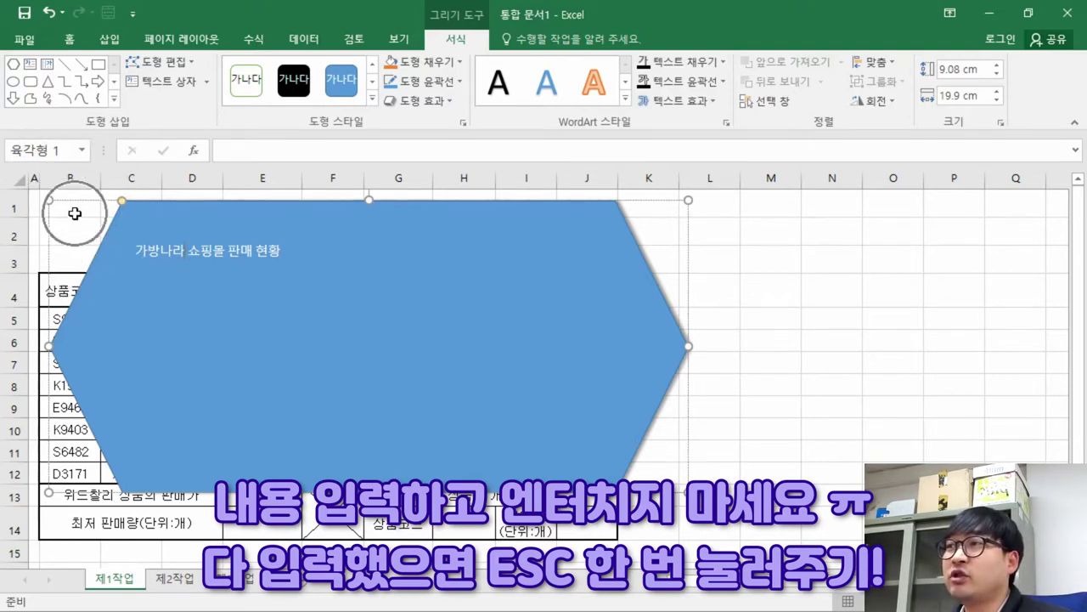
left_click(685, 202)
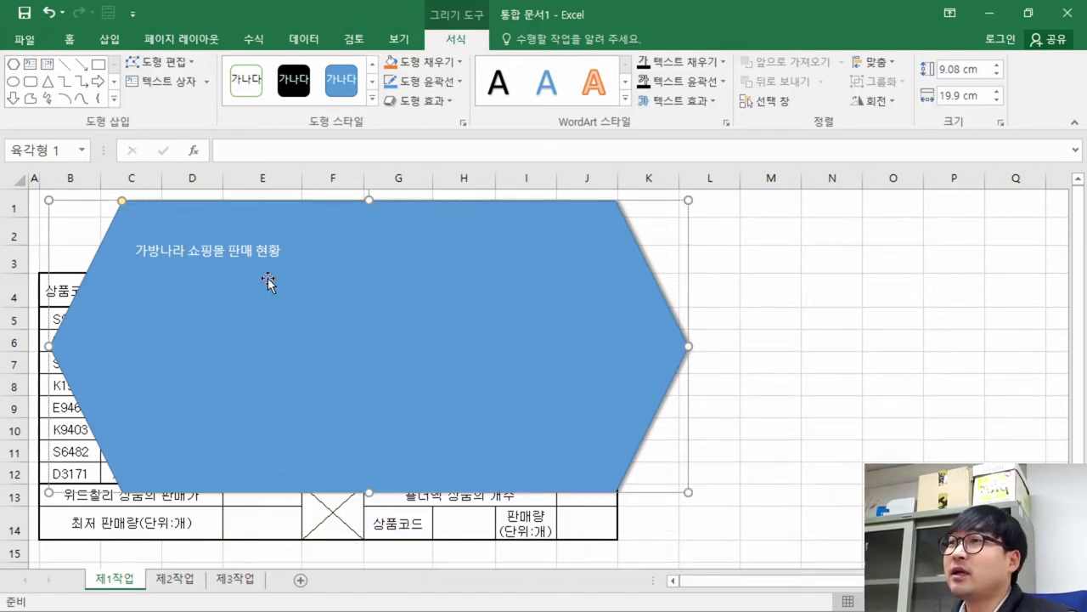
In the exam PDF, strike through the completed requirement to enter the title text 가방나라 쇼핑몰 판매 현황
key("alt+Tab")
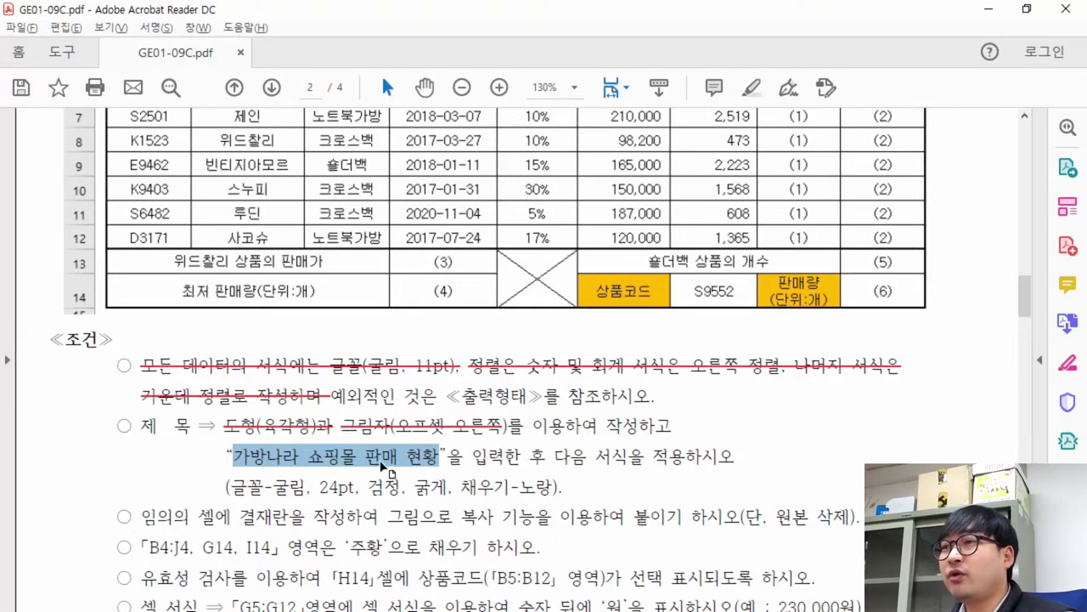
left_click_drag(551, 454, 235, 457)
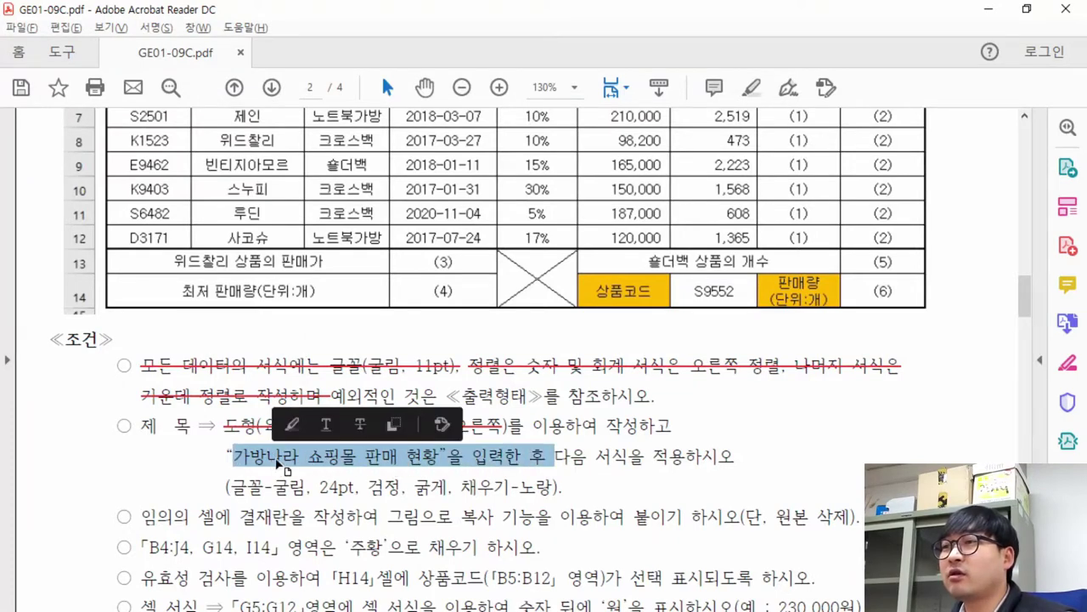
left_click(371, 423)
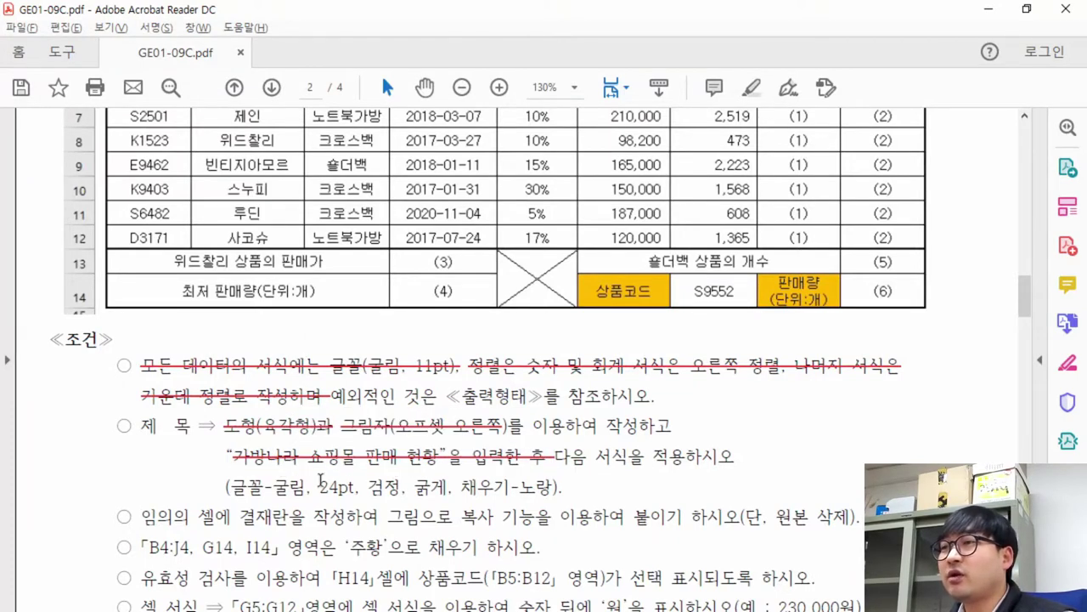
Mark the 글꼴-굴림, 24pt requirement in the PDF and set the hexagon's font to 굴림 in Excel
left_click_drag(232, 486, 348, 486)
key("alt+Tab")
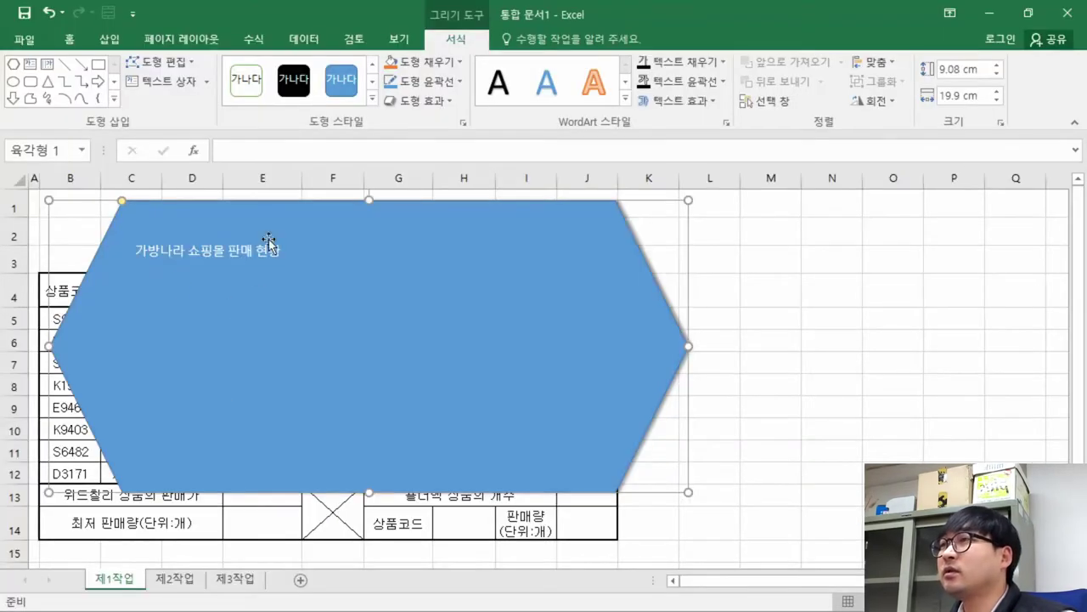
left_click(71, 39)
left_click(145, 65)
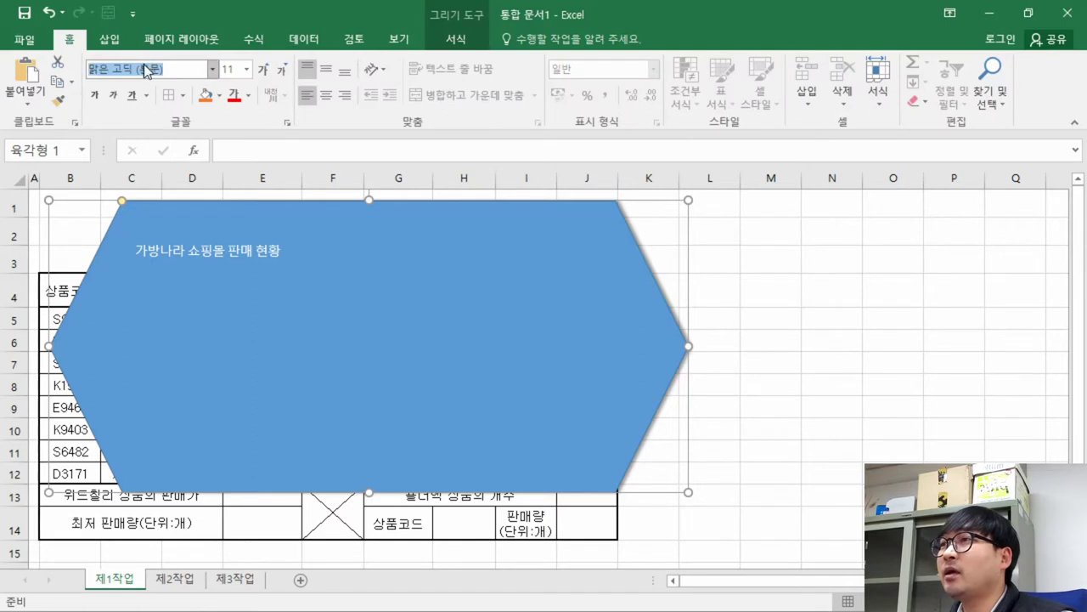
type("굴림")
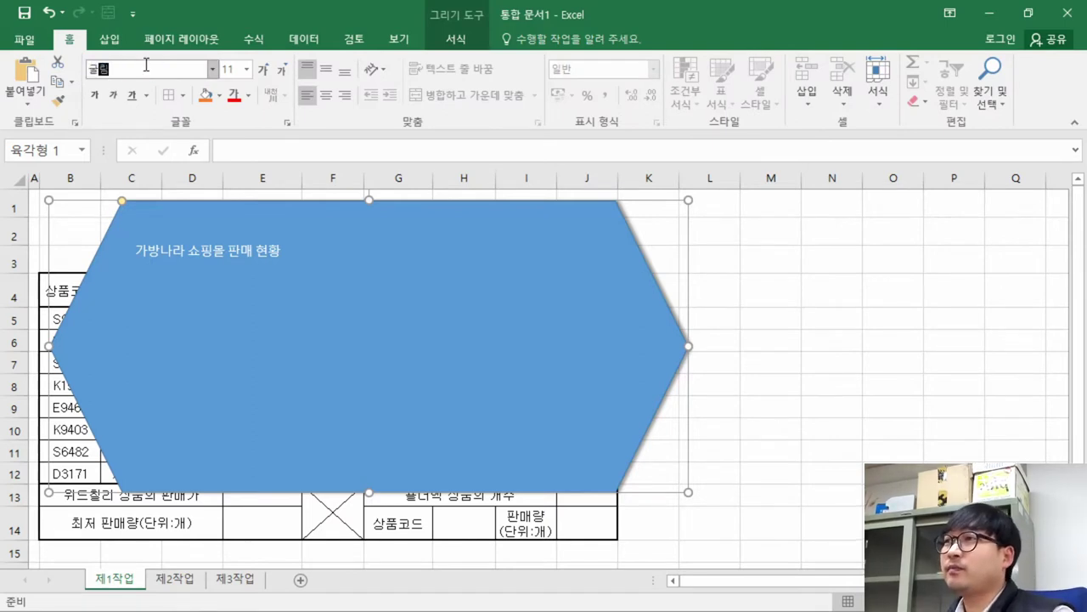
key("Return")
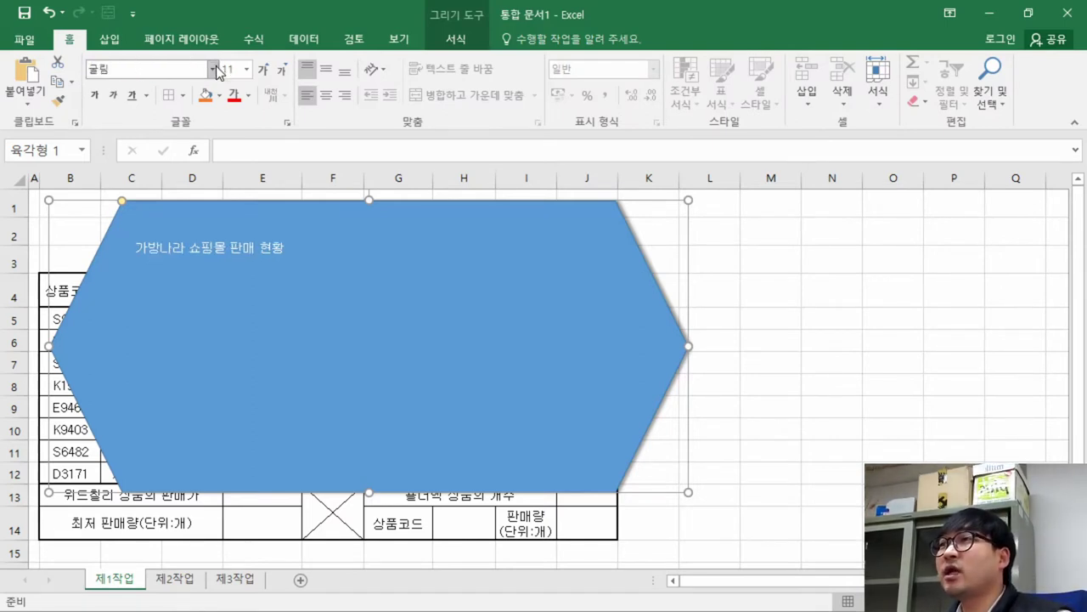
left_click(213, 68)
left_click(155, 70)
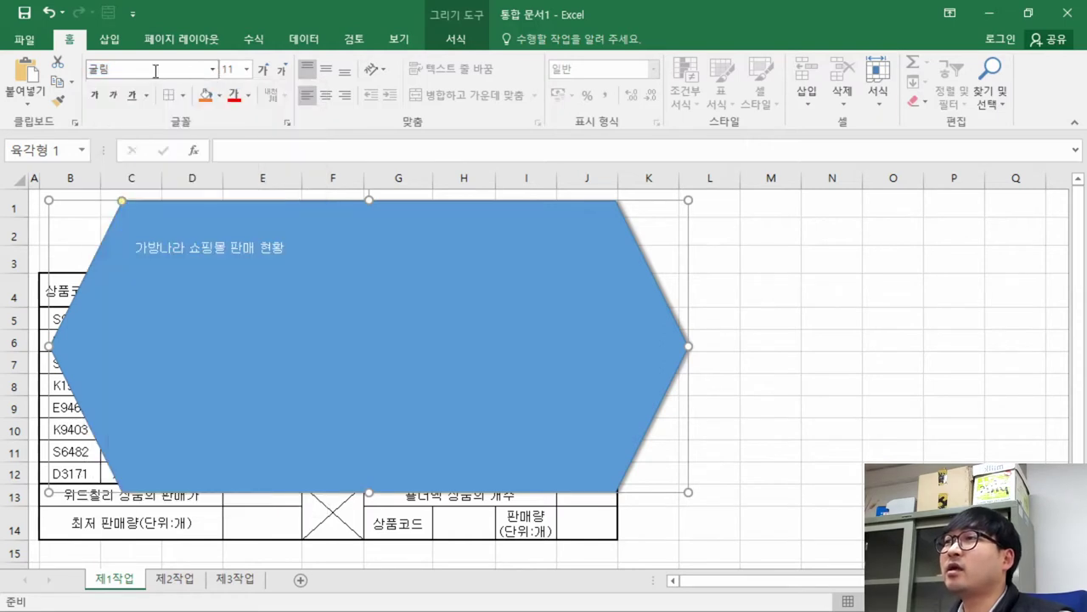
double_click(145, 70)
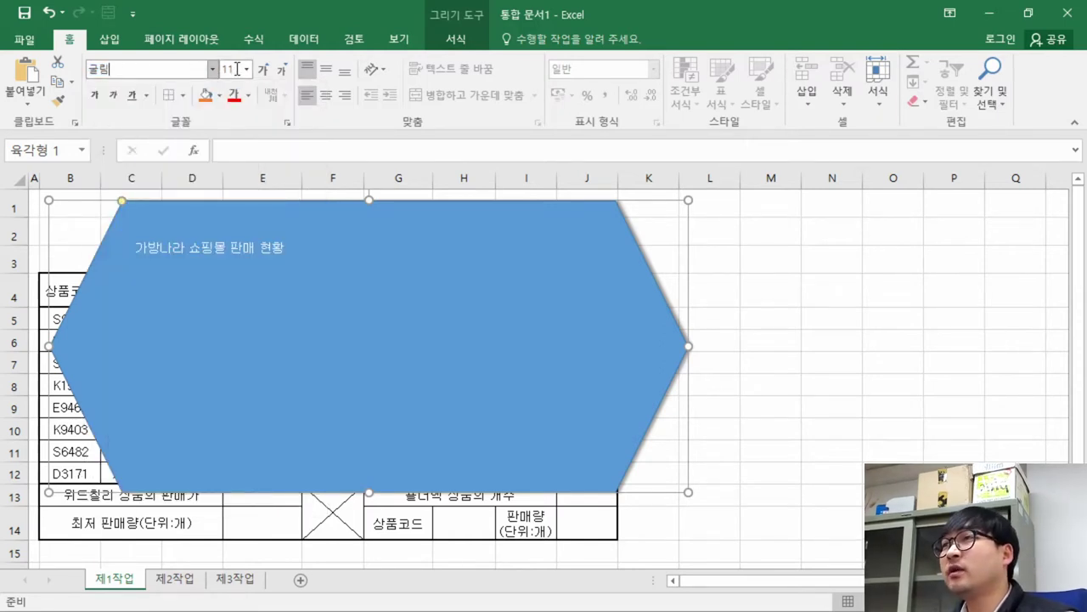
Set the hexagon title's font size to 24 pt
key("alt+Tab")
key("alt+Tab")
key("Tab")
type("24")
key("Return")
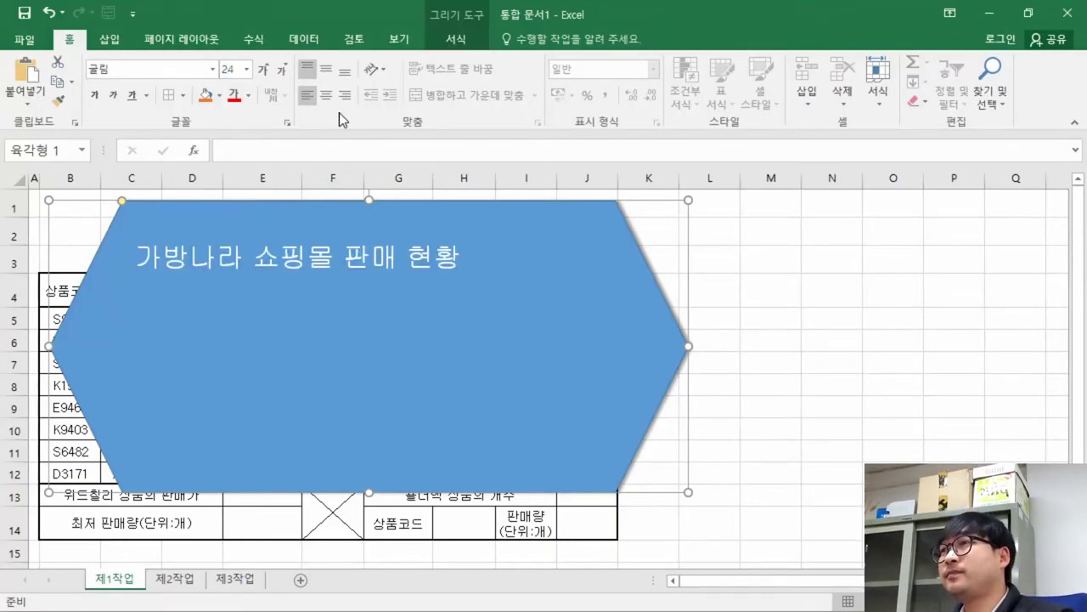
In the exam PDF, strike through the completed 글꼴-굴림, 24pt requirement
key("alt+Tab")
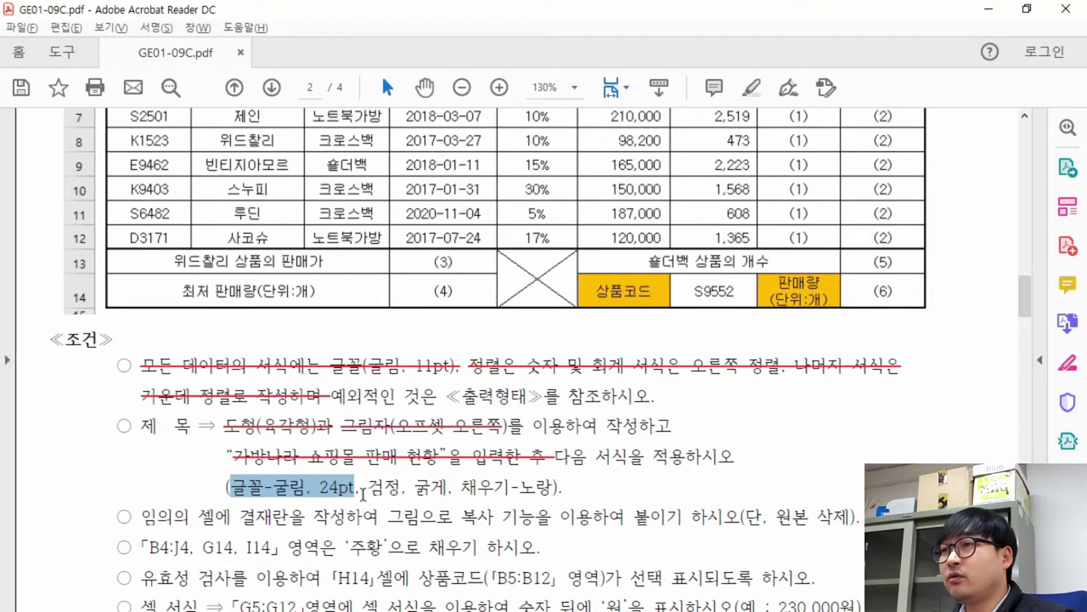
right_click(364, 493)
left_click(387, 428)
Mark the 검정 requirement in the PDF, and in Excel set the hexagon title's font color to black
left_click_drag(369, 494, 403, 494)
key("alt+Tab")
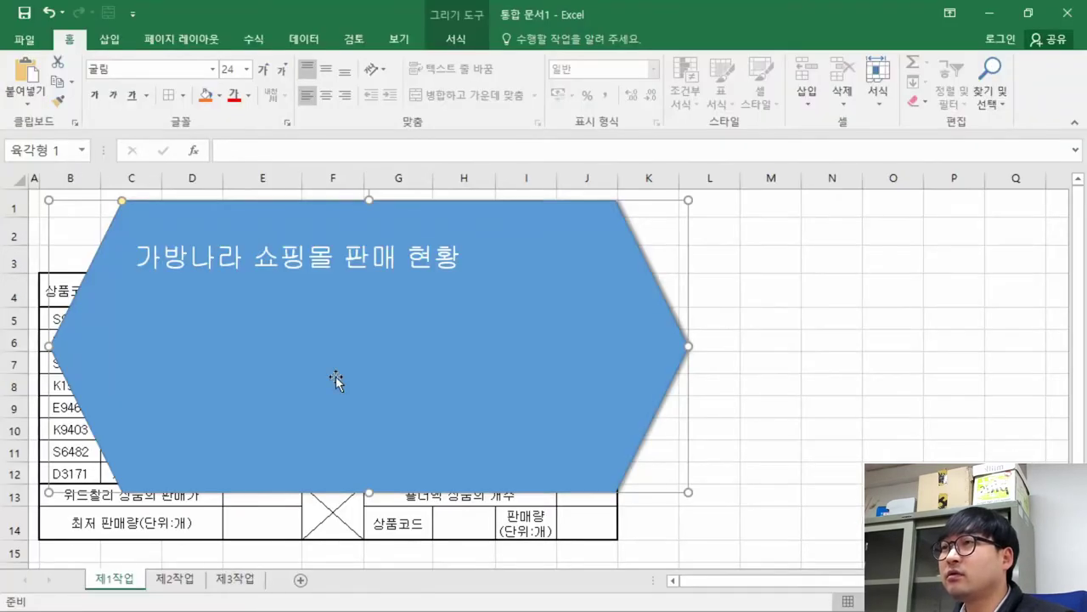
left_click(249, 96)
left_click(248, 153)
Mark the 굵게 requirement in the PDF, and in Excel make the hexagon title bold
key("alt+Tab")
left_click_drag(415, 487, 451, 486)
key("alt+Tab")
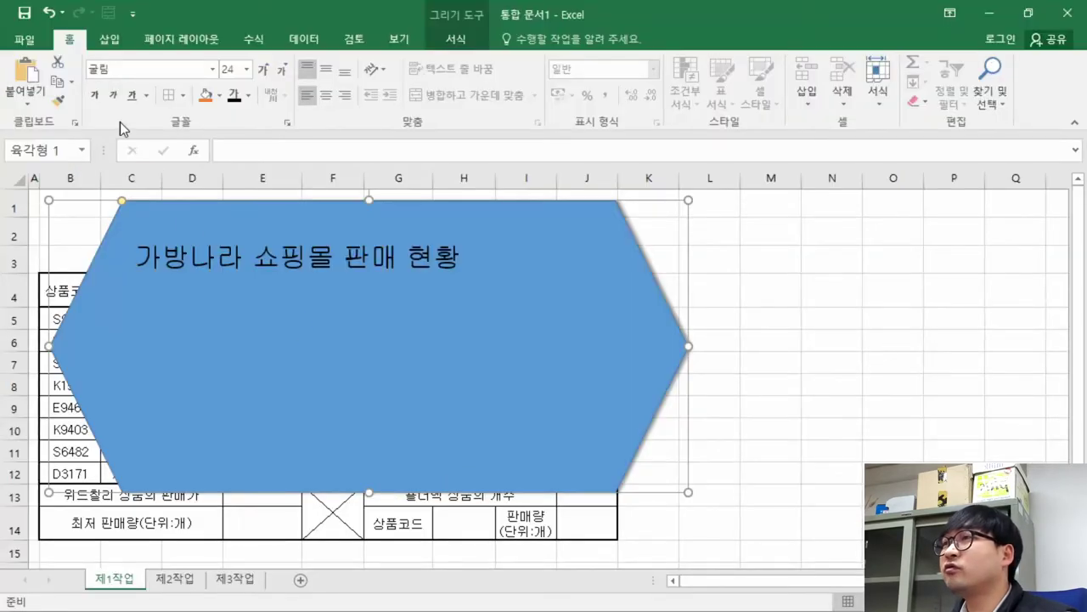
left_click(95, 95)
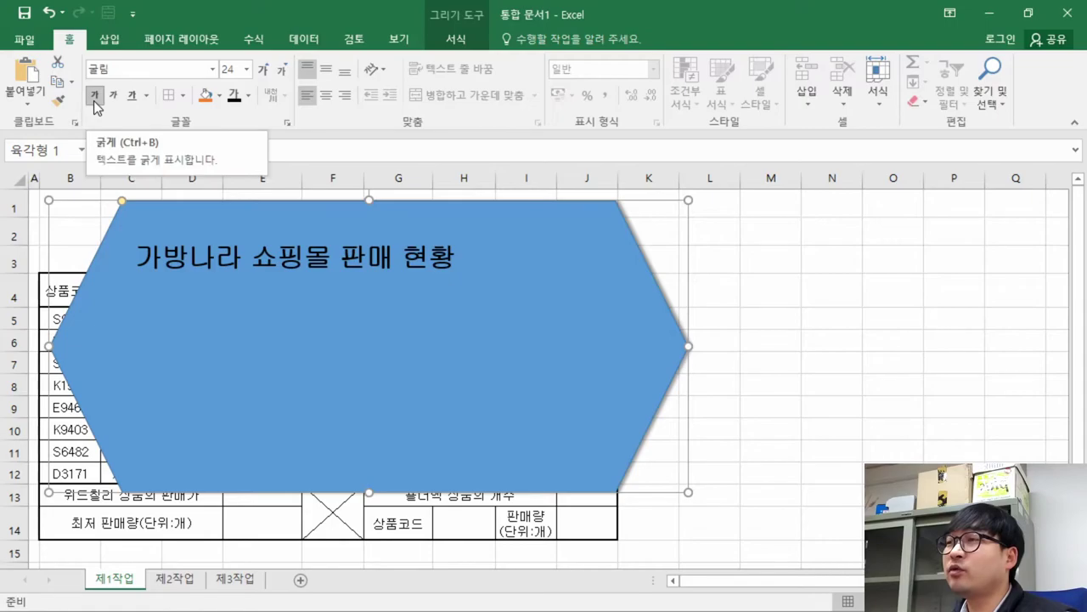
Mark the 채우기-노랑 requirement in the PDF, and in Excel fill the hexagon with the standard yellow color
key("alt+Tab")
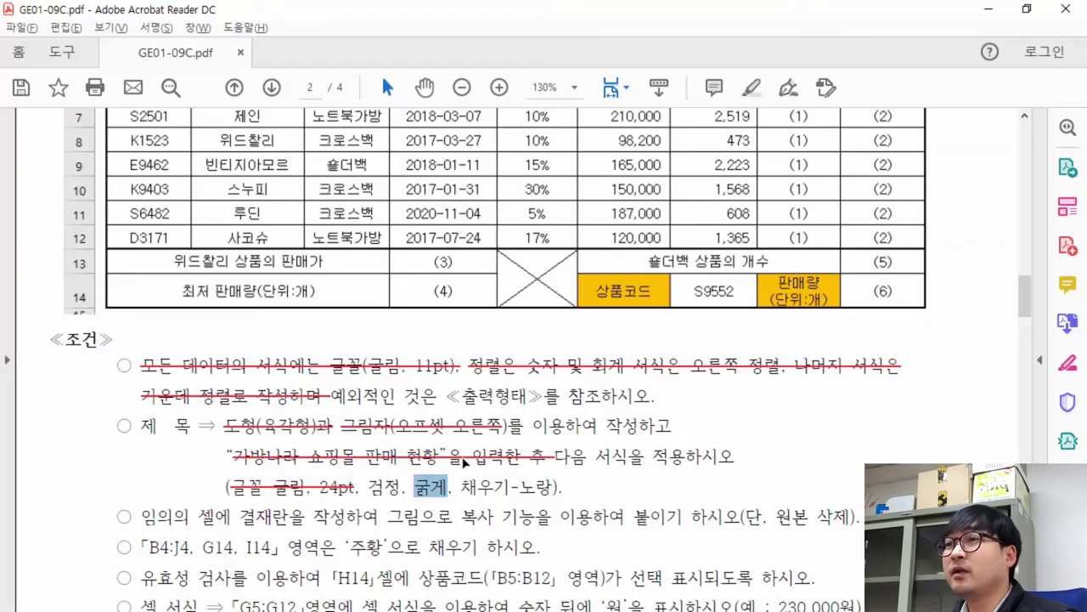
left_click_drag(473, 493, 553, 492)
key("alt+Tab")
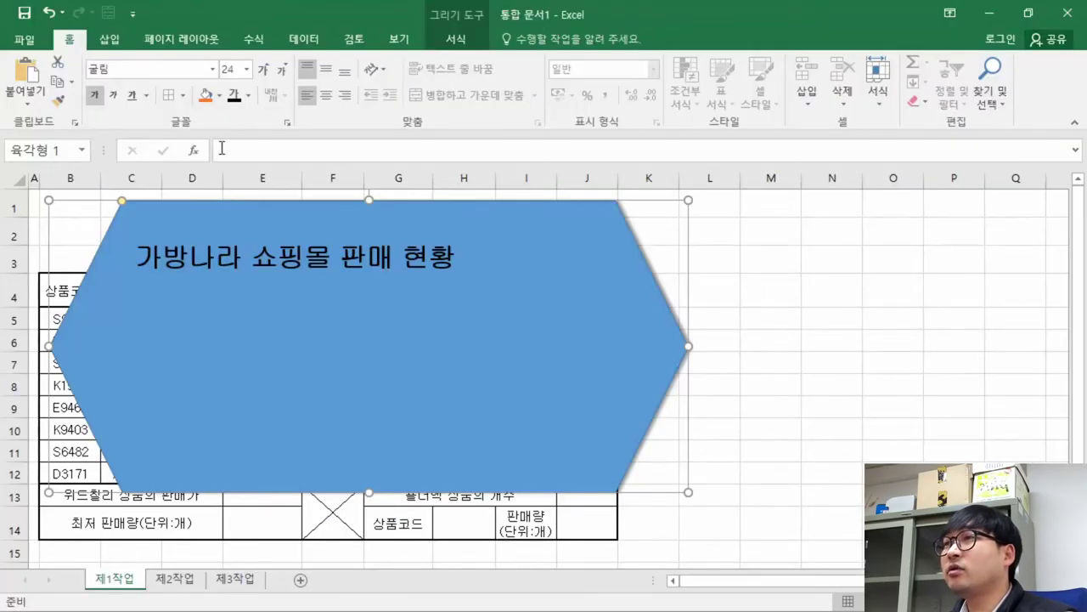
left_click(221, 97)
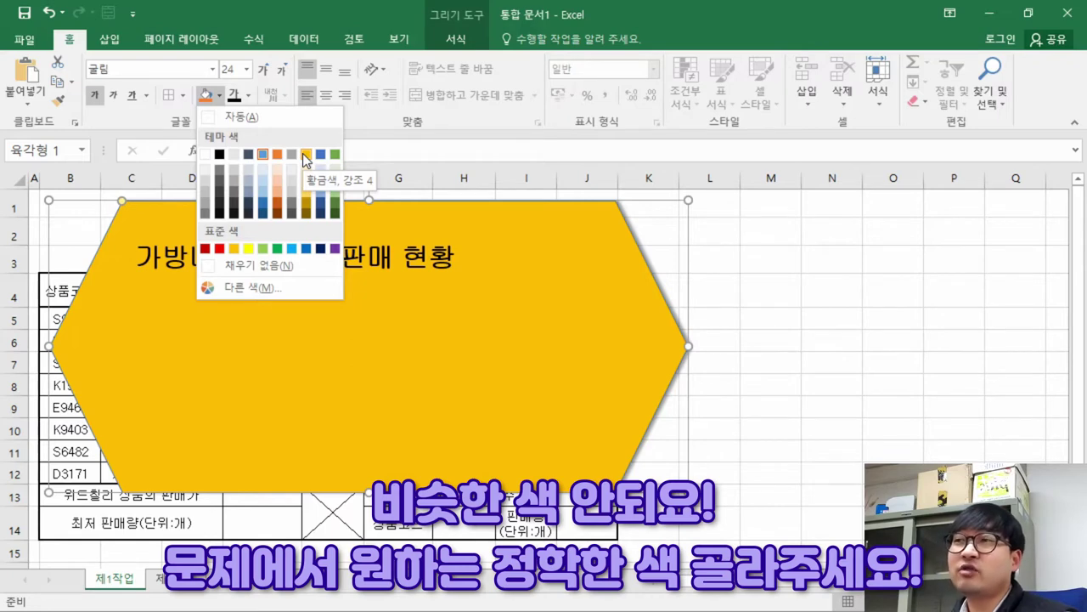
left_click(249, 249)
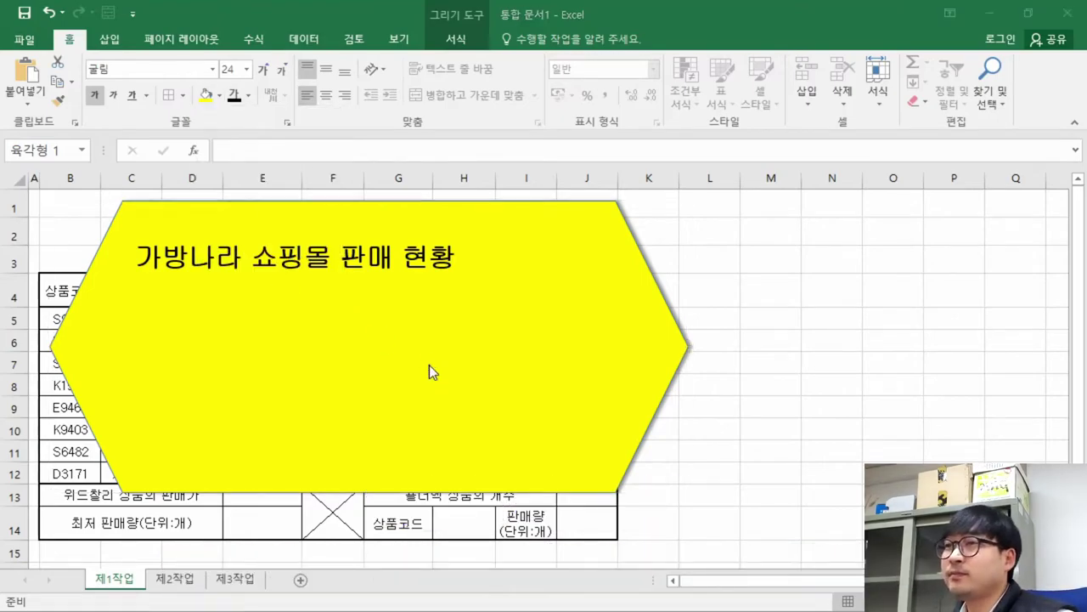
In the exam PDF, strike through the completed 검정, 굵게 and 채우기-노랑 requirements
key("alt+Tab")
left_click_drag(563, 487, 319, 487)
left_click(418, 457)
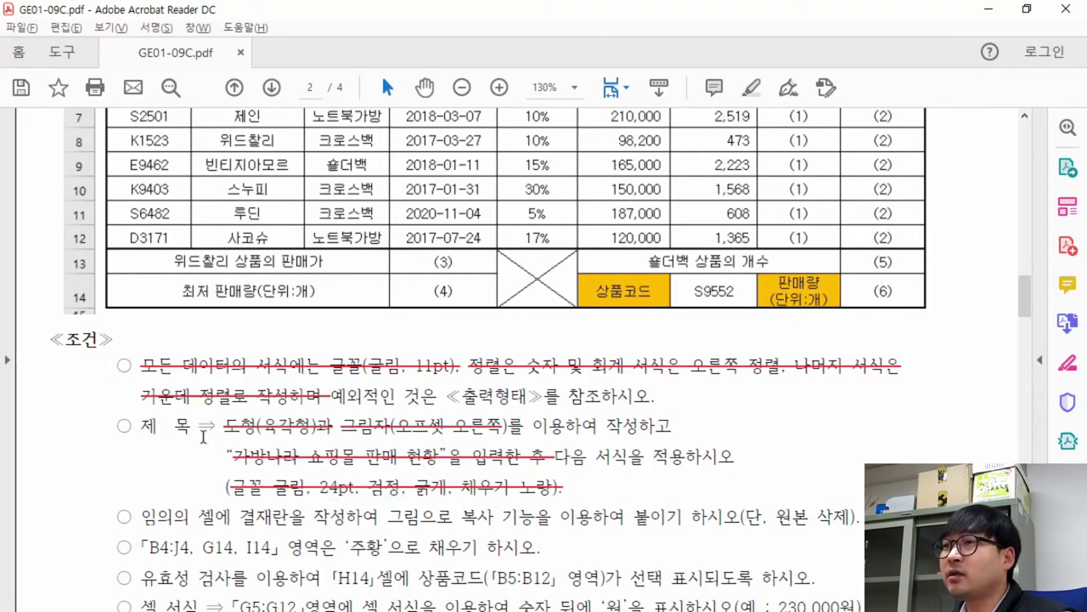
Strike through the entire three-line 제목 condition in the exam PDF
left_click_drag(149, 431, 570, 490)
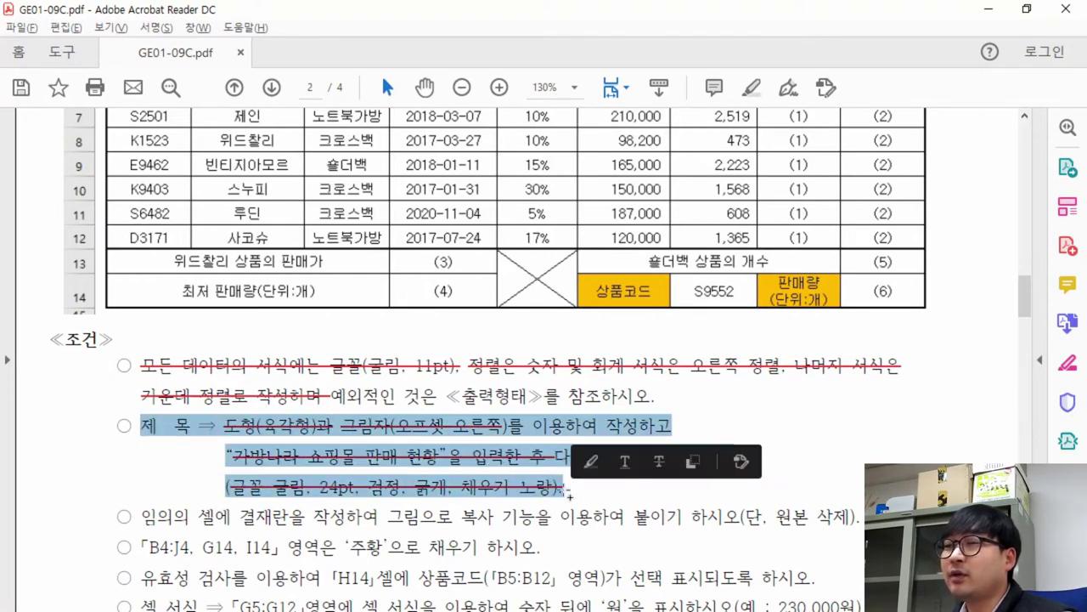
left_click(625, 462)
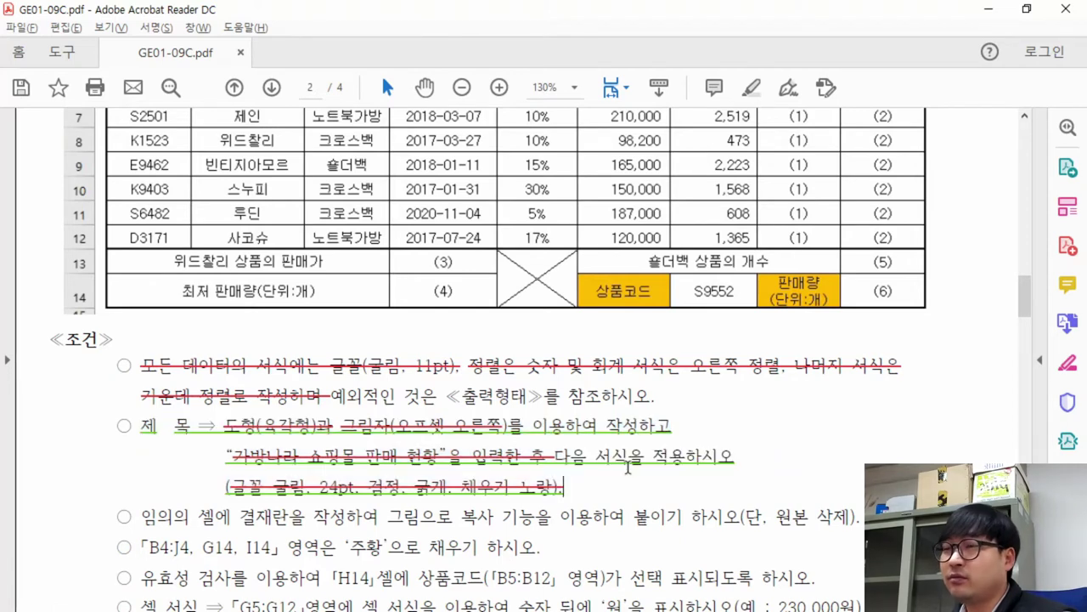
left_click_drag(170, 429, 569, 490)
left_click(653, 463)
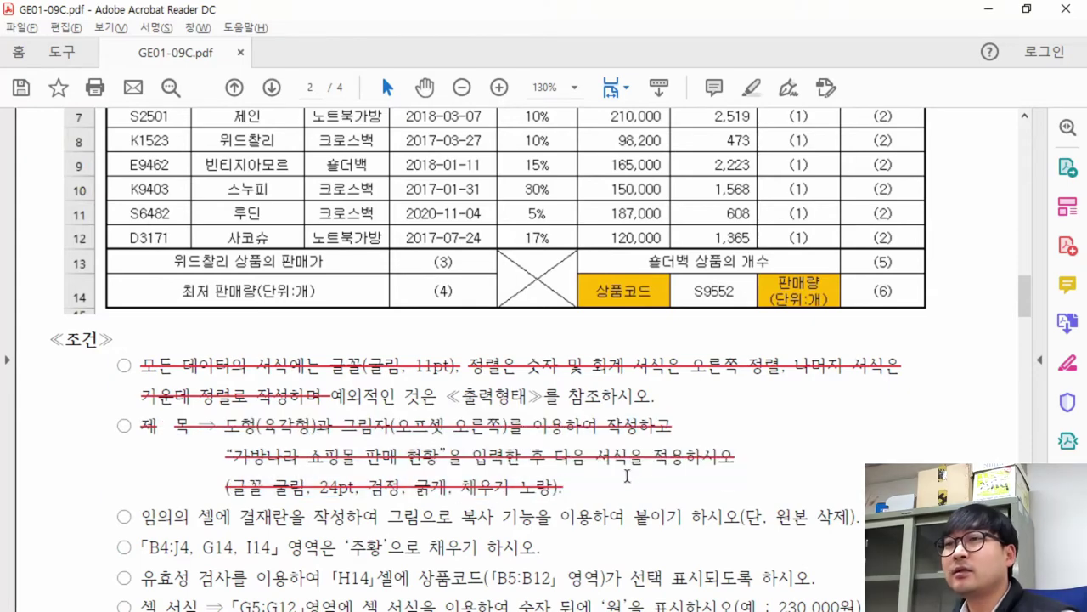
Compare the alignment of the title text in the PDF's 출력형태 sample with the hexagon in Excel
scroll(507, 450, "up", 5)
key("alt+Tab")
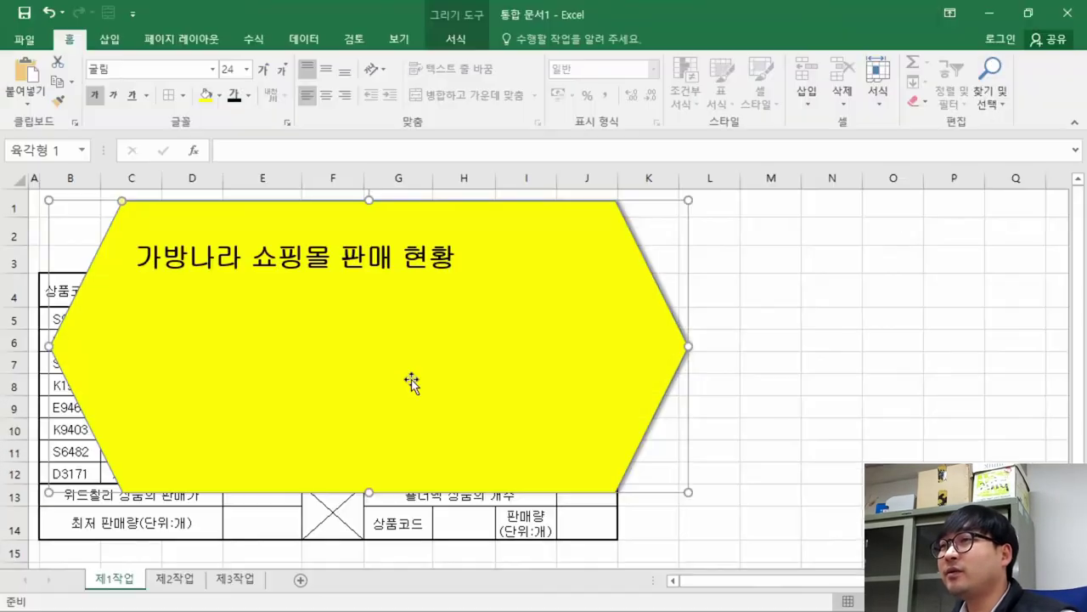
key("alt+Tab")
key("alt+Tab")
key("alt+Tab")
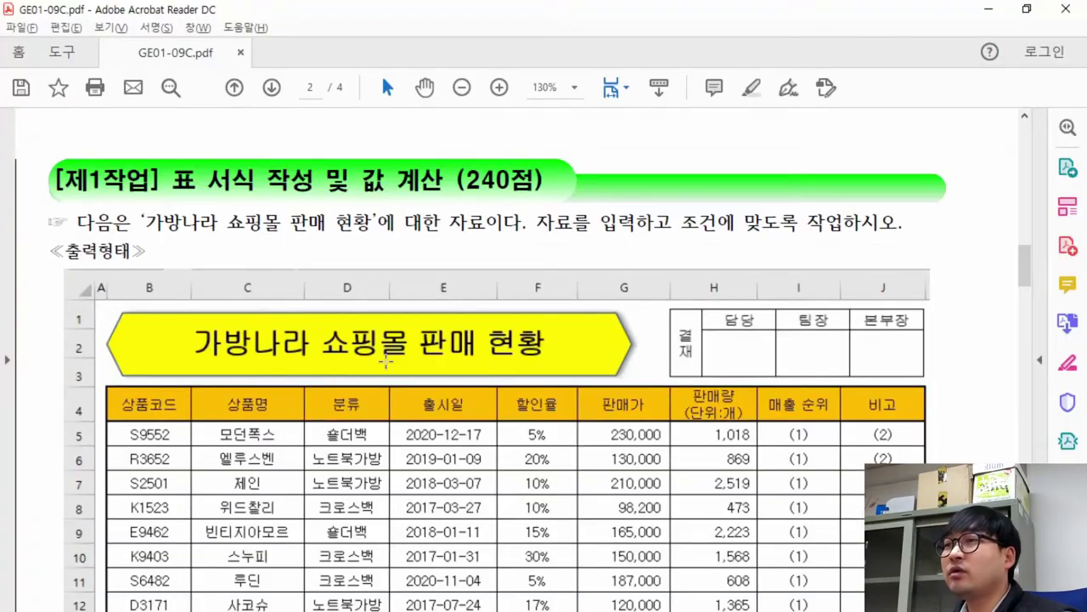
key("alt+Tab")
key("alt+Tab")
left_click_drag(191, 327, 560, 370)
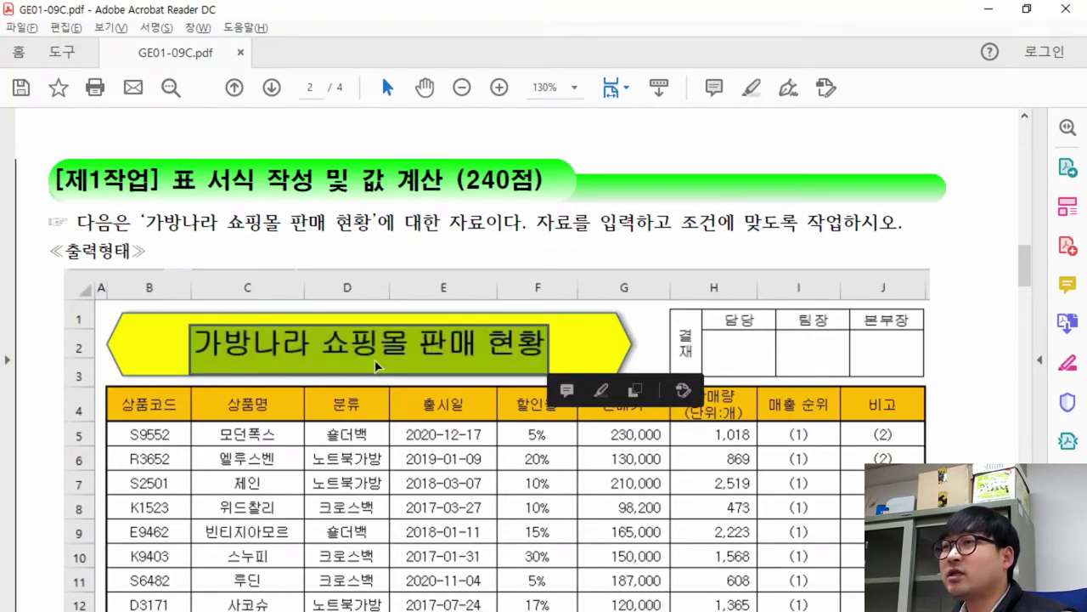
key("alt+Tab")
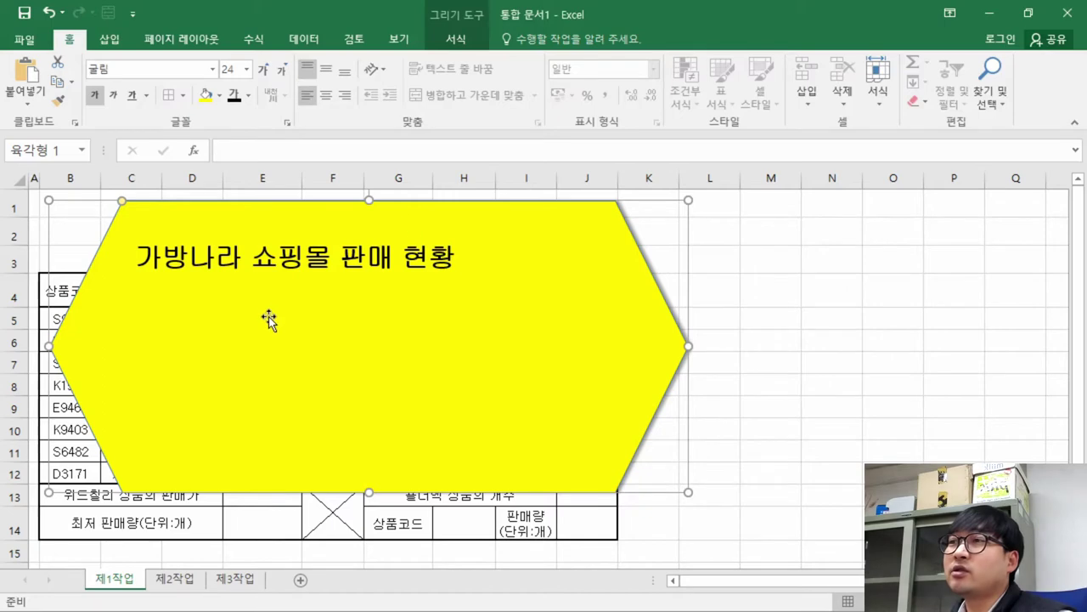
key("alt+Tab")
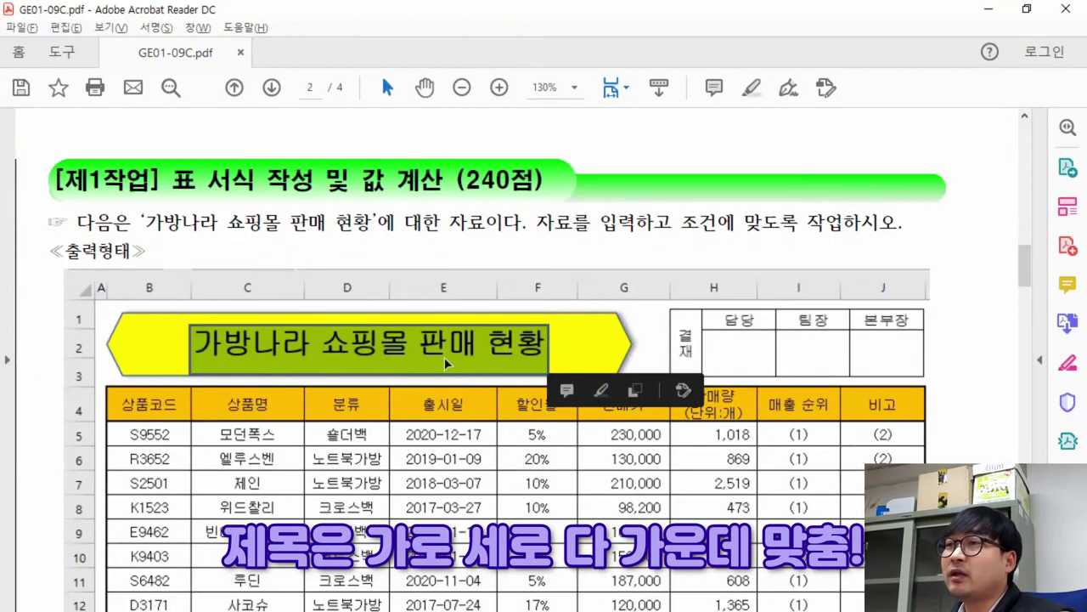
left_click(346, 360)
In Excel, center the title text horizontally and vertically within the hexagon, and return to the exam PDF
key("alt+Tab")
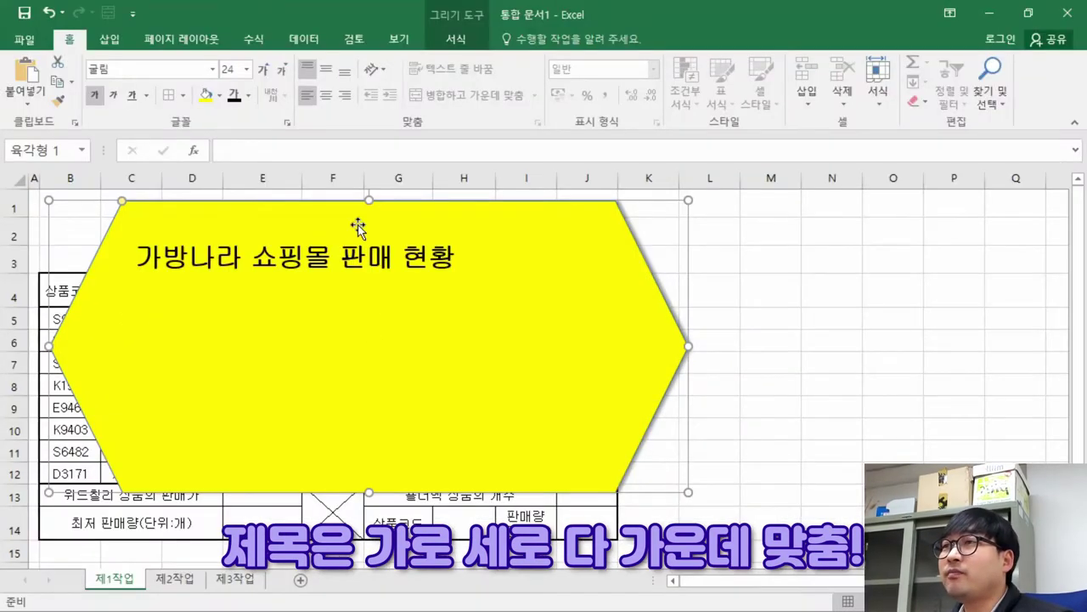
left_click(326, 96)
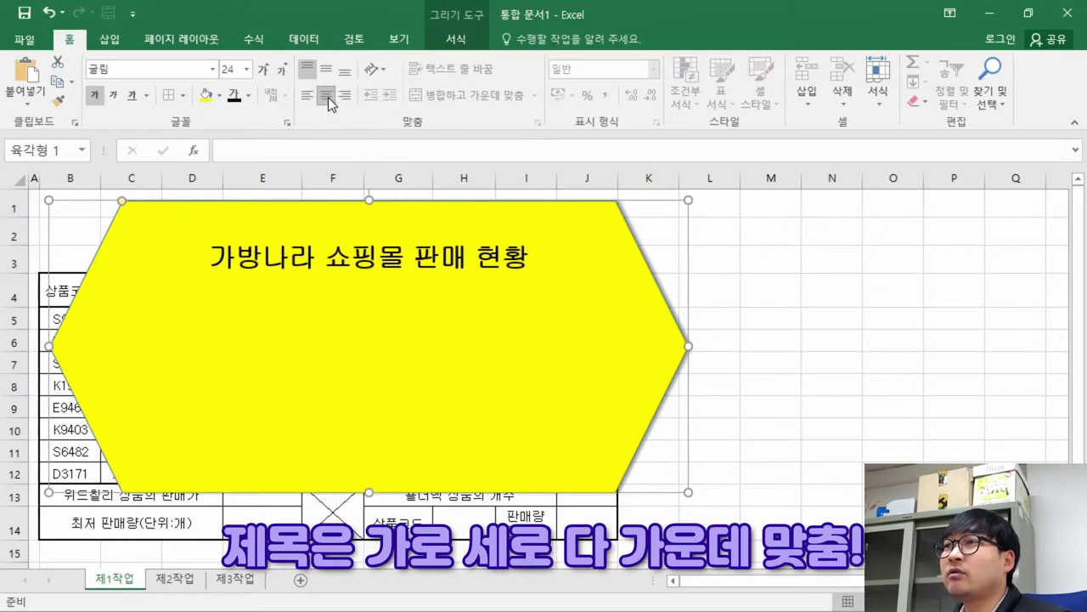
left_click(327, 75)
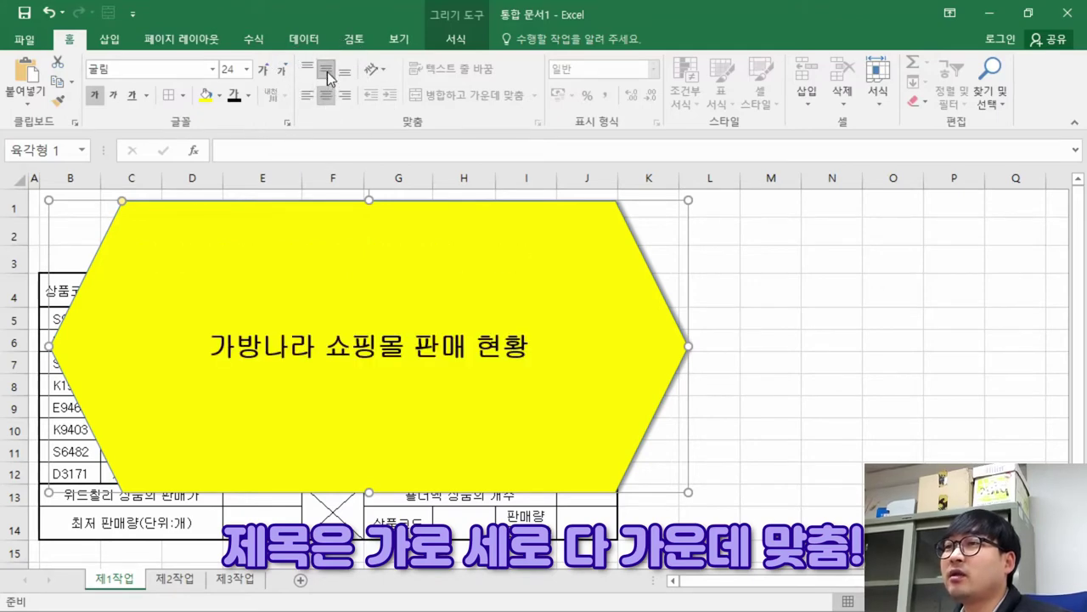
key("alt+Tab")
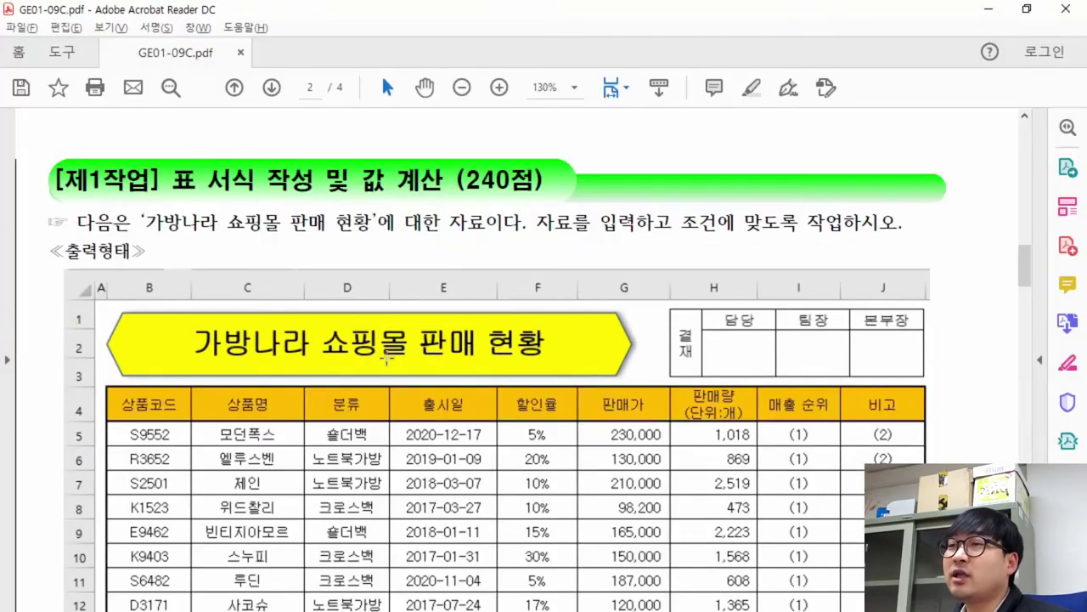
In Excel, resize the title hexagon to fit rows 1 to 3 above the table, checking it against the exam PDF
key("alt+Tab")
left_click_drag(689, 493, 438, 266)
key("alt+Tab")
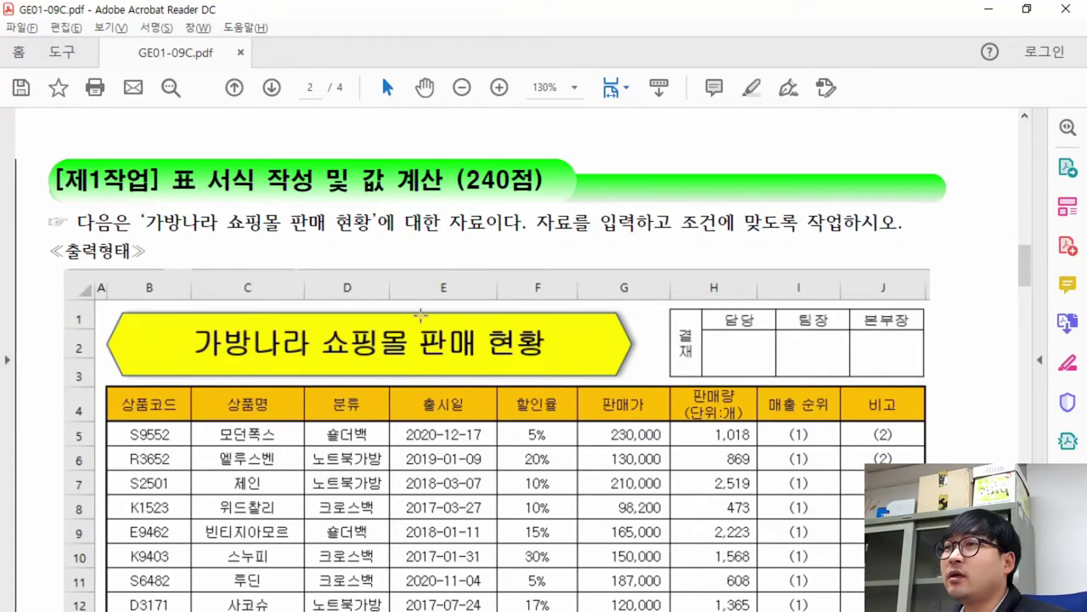
key("alt+Tab")
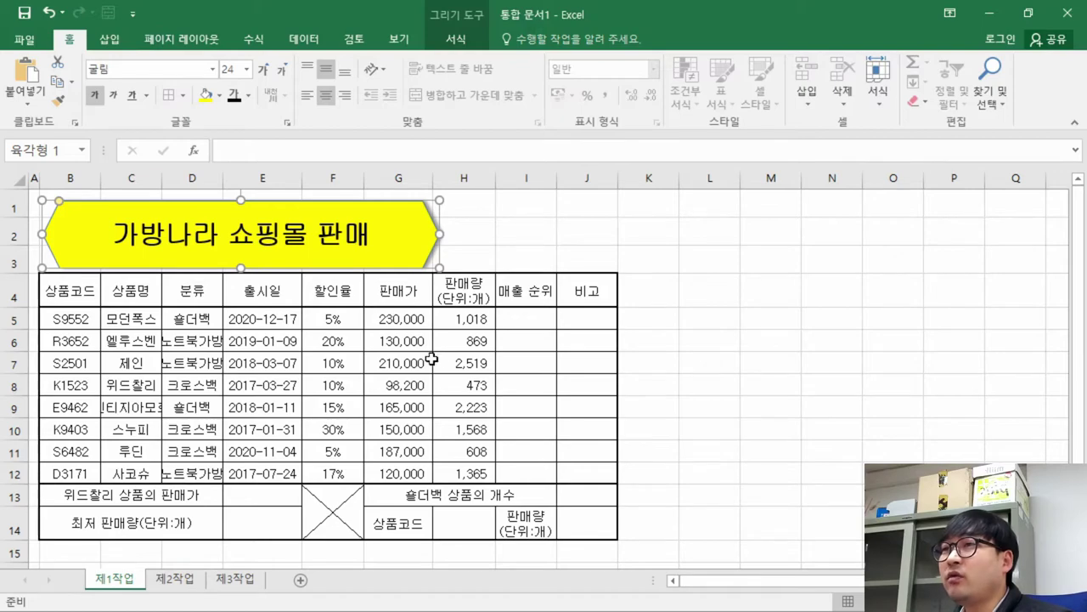
key("alt+Tab")
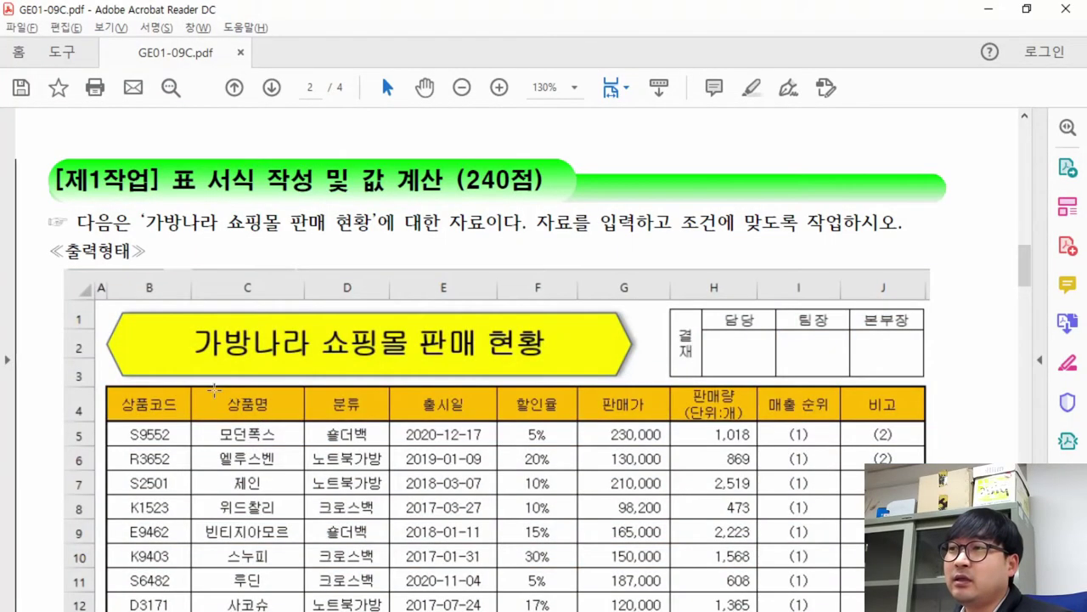
Compare the column widths in the PDF's 출력형태 table with the Excel table, especially the product names in column C
left_click_drag(214, 389, 273, 443)
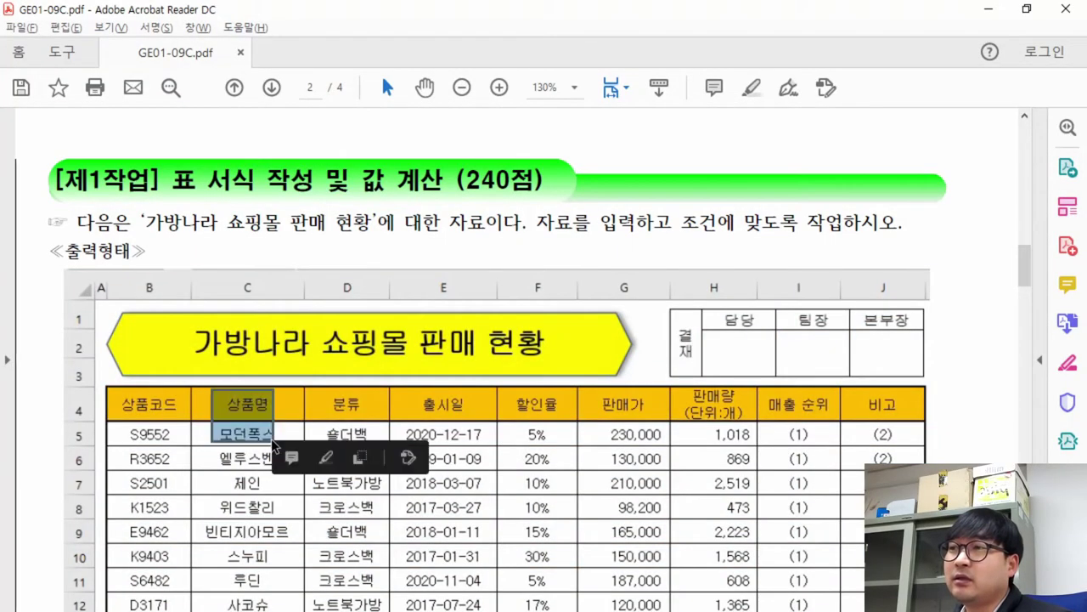
key("alt+Tab")
left_click(146, 303)
left_click(139, 384)
left_click(138, 410)
key("alt+Tab")
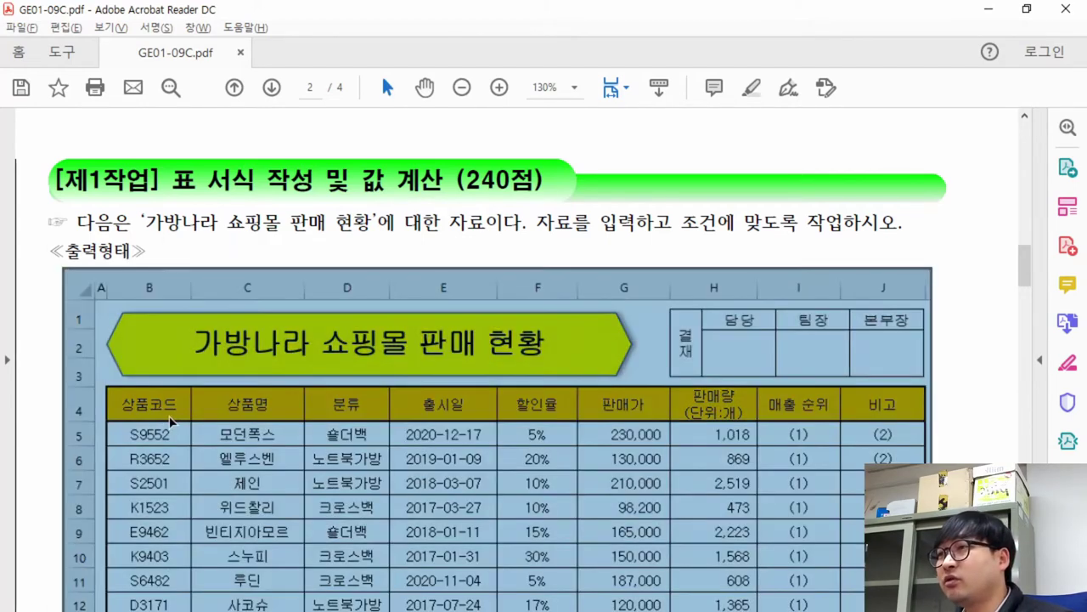
key("alt+Tab")
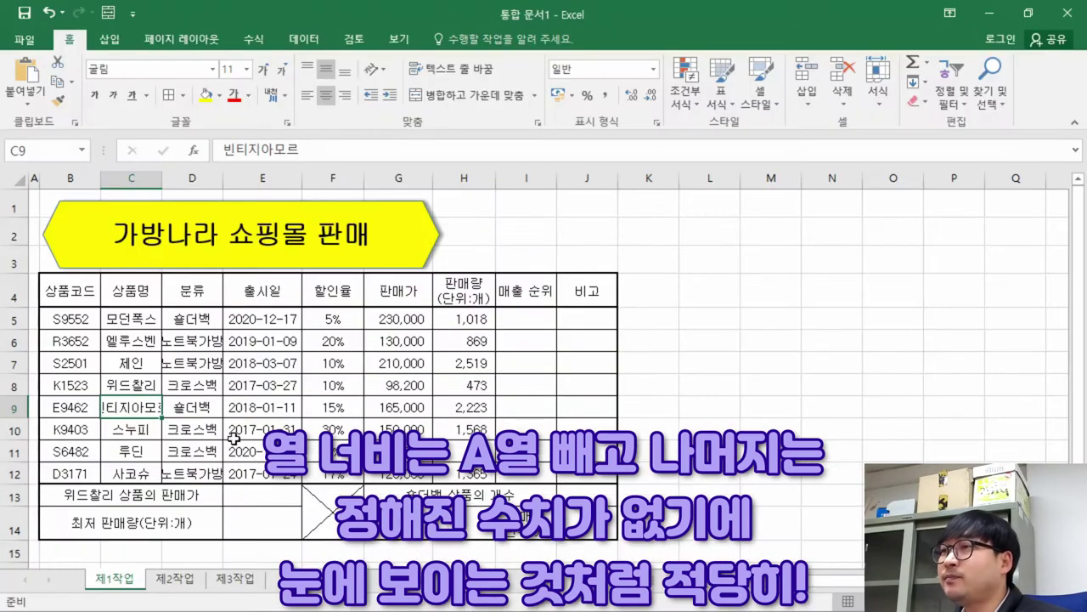
Widen columns B through J in Excel so every entry fits, roughly matching the proportions of the PDF sample
left_click_drag(97, 175, 119, 175)
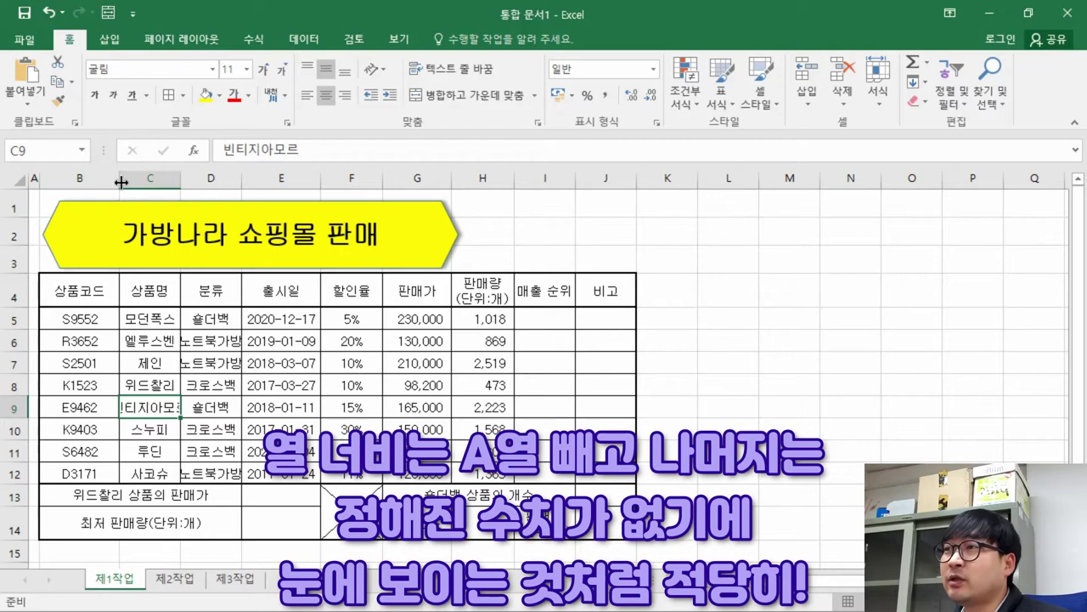
left_click_drag(119, 180, 252, 186)
key("alt+Tab")
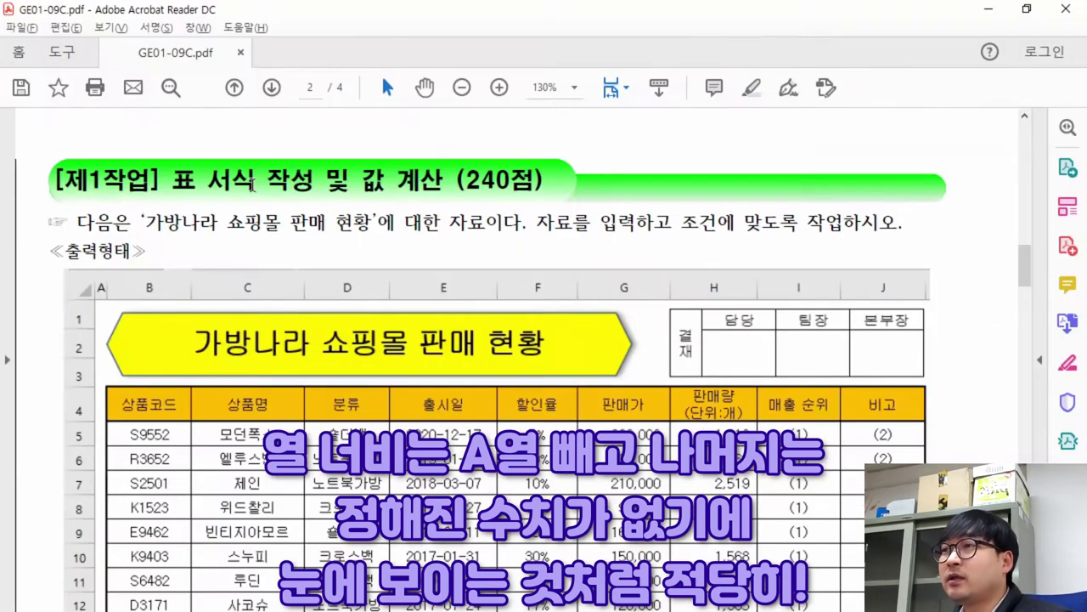
key("alt+Tab")
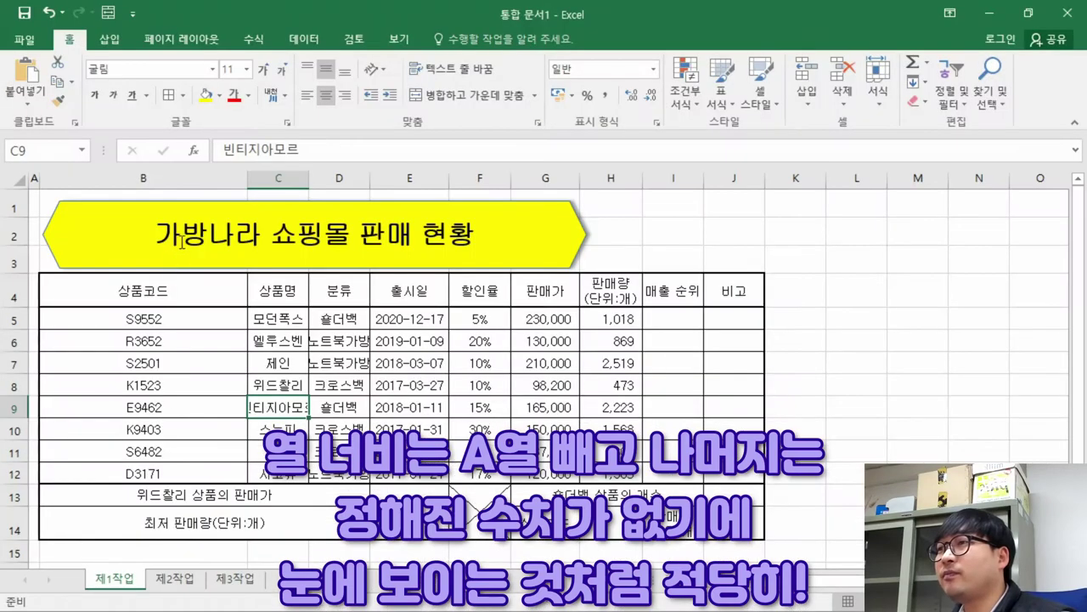
key("alt+Tab")
left_click(114, 409)
left_click_drag(168, 426, 186, 506)
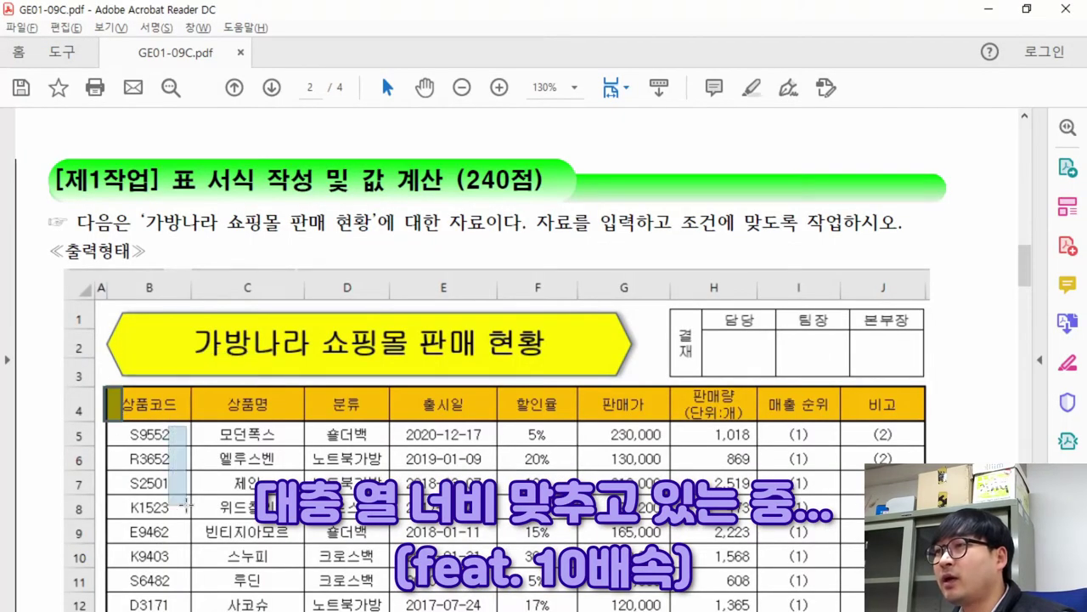
left_click(225, 450)
key("alt+Tab")
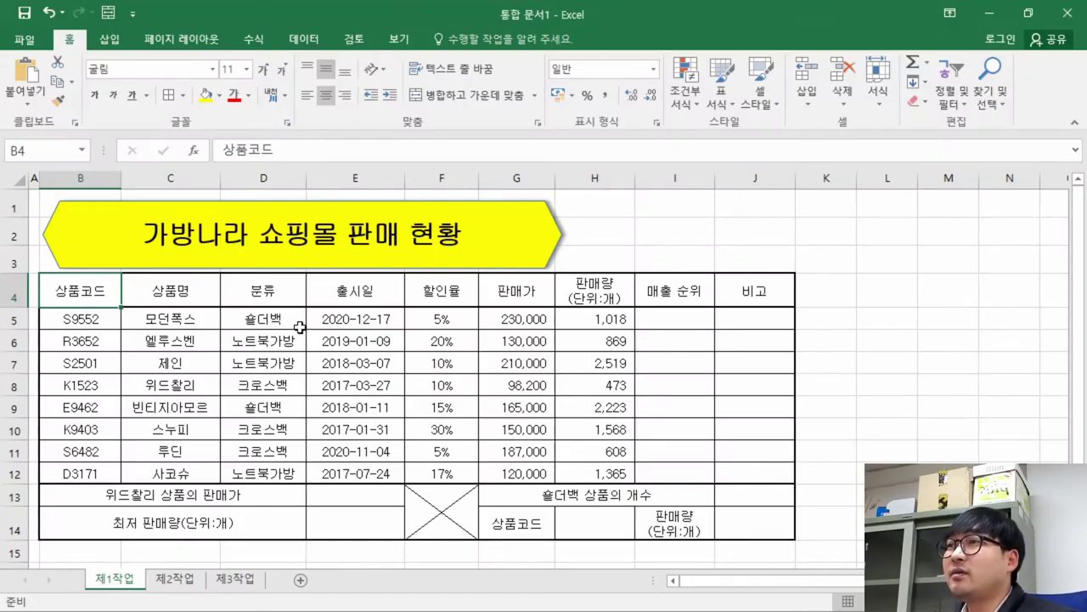
Move the title hexagon up slightly and reduce its height so it sits inside rows 1 to 3 like the PDF sample
key("alt+Tab")
key("alt+Tab")
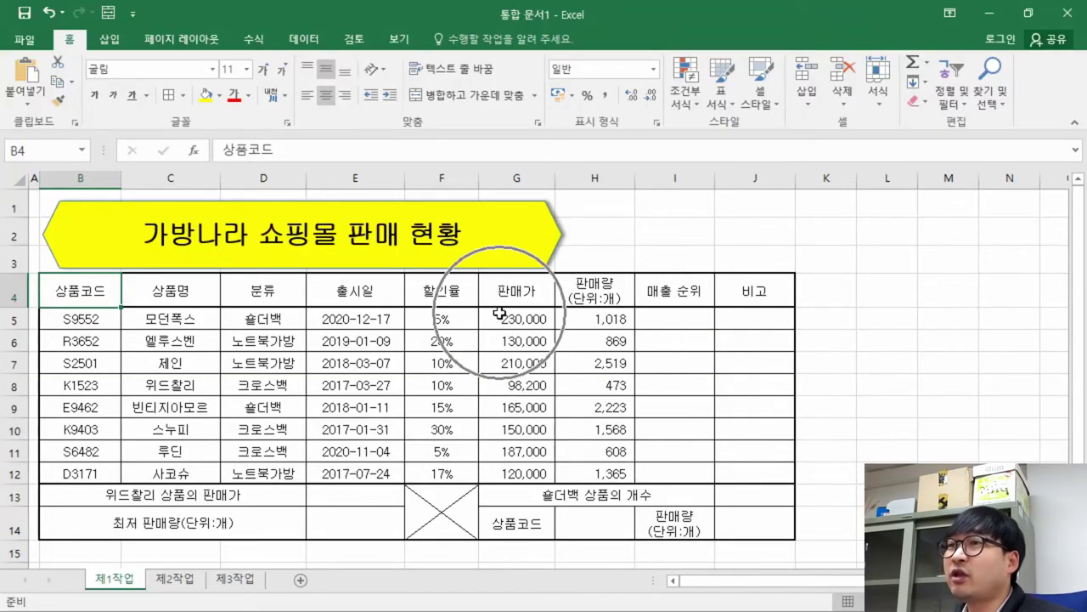
key("alt+Tab")
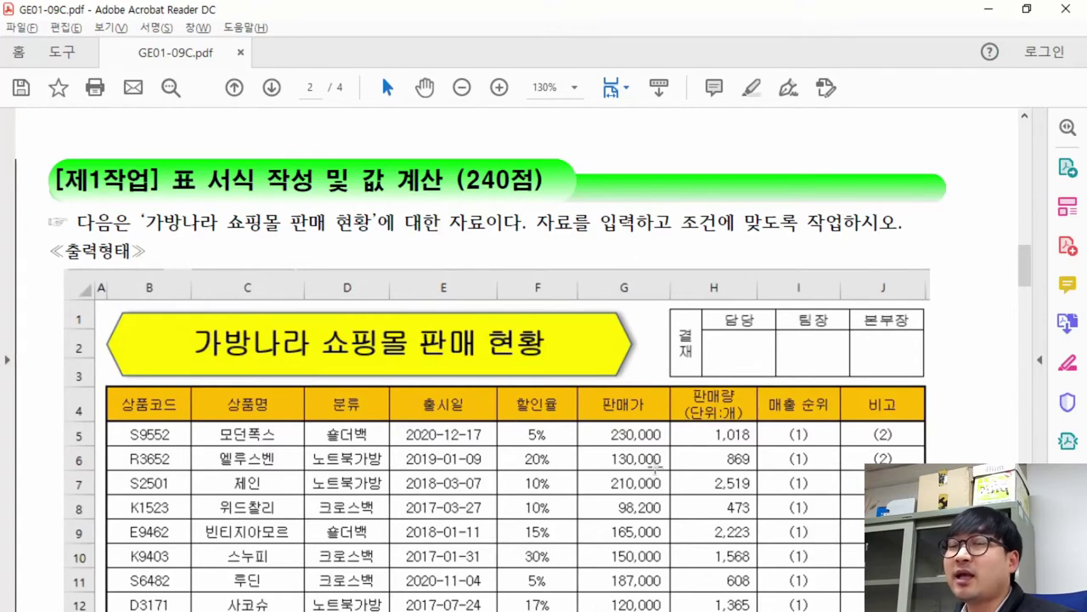
key("alt+Tab")
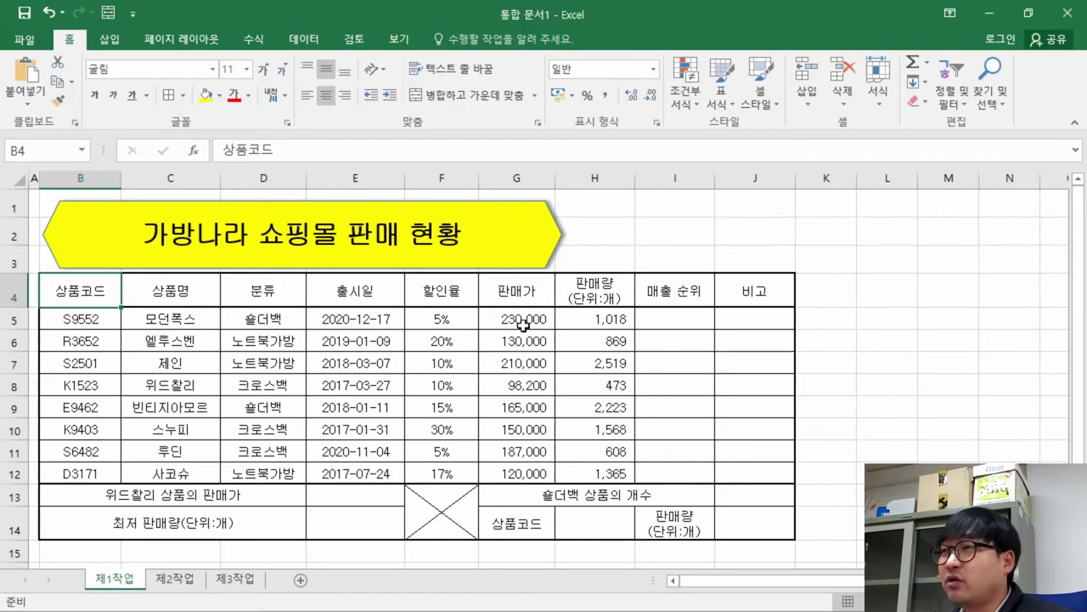
key("alt+Tab")
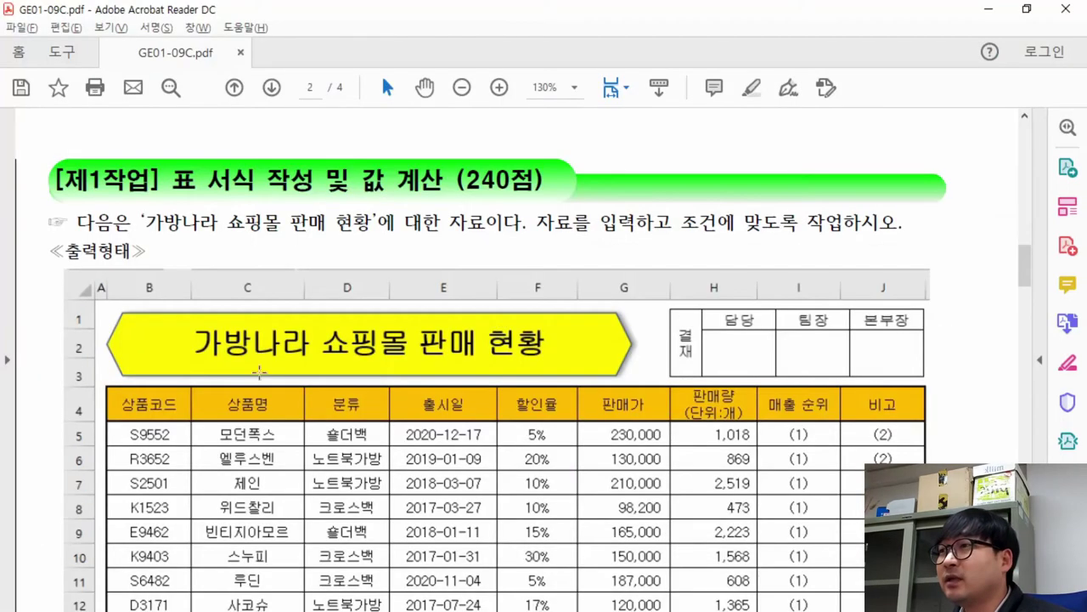
key("alt+Tab")
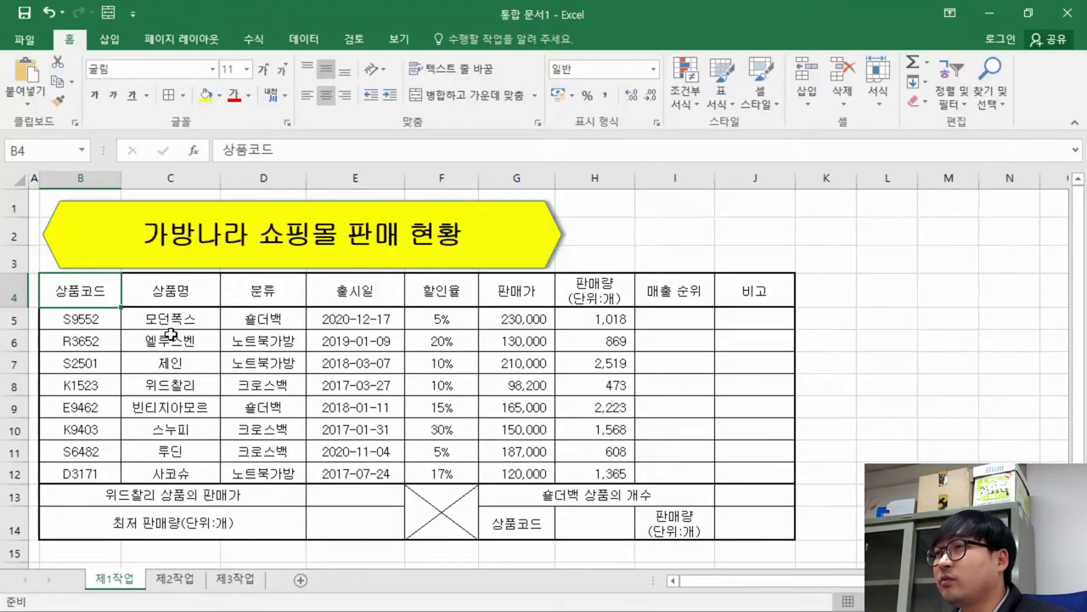
left_click(82, 256)
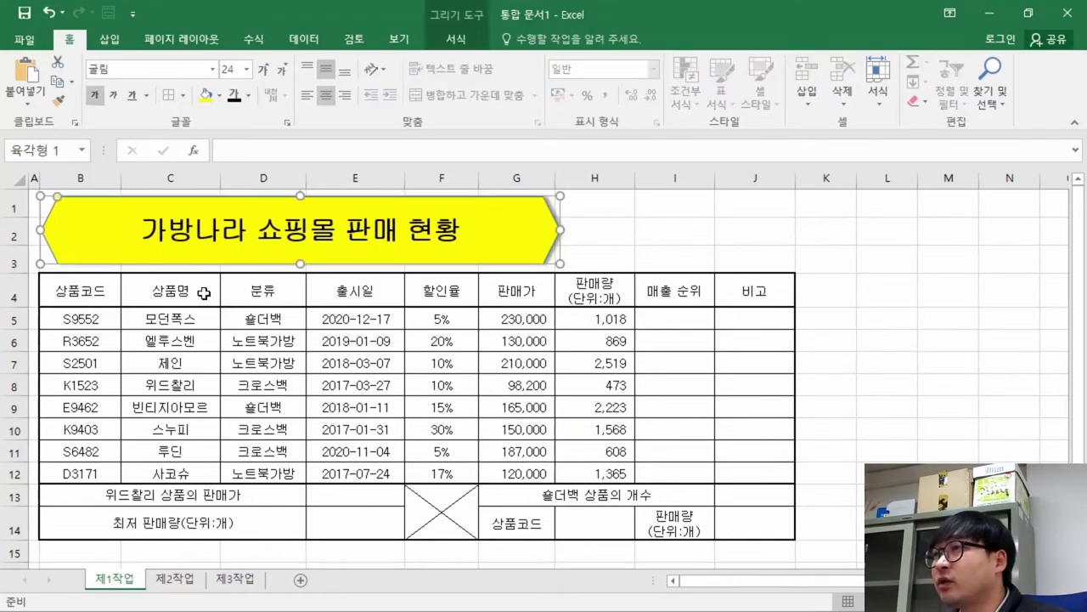
key("alt+Tab")
key("alt+Tab")
left_click_drag(300, 196, 300, 203)
left_click_drag(299, 263, 300, 261)
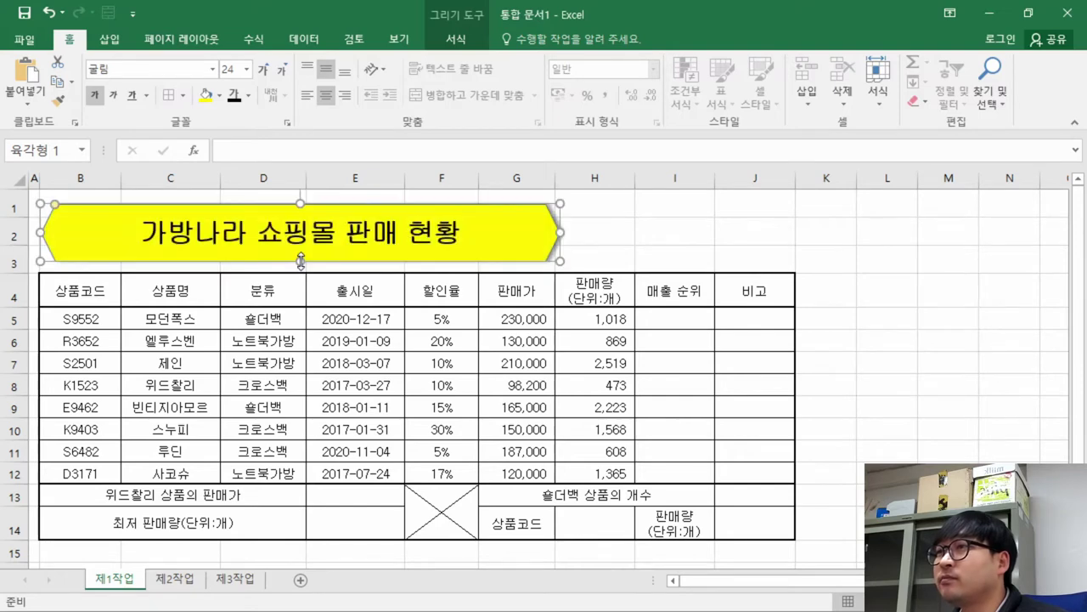
Narrow the title hexagon so its right tip ends around the middle of column G, as in the PDF sample
key("alt+Tab")
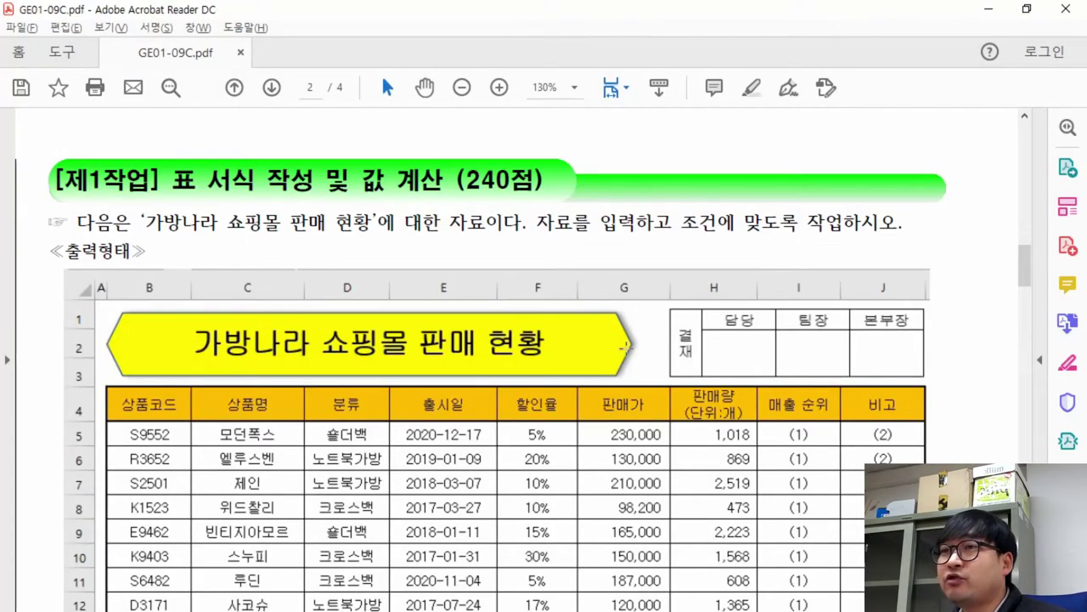
key("alt+Tab")
left_click_drag(540, 232, 519, 241)
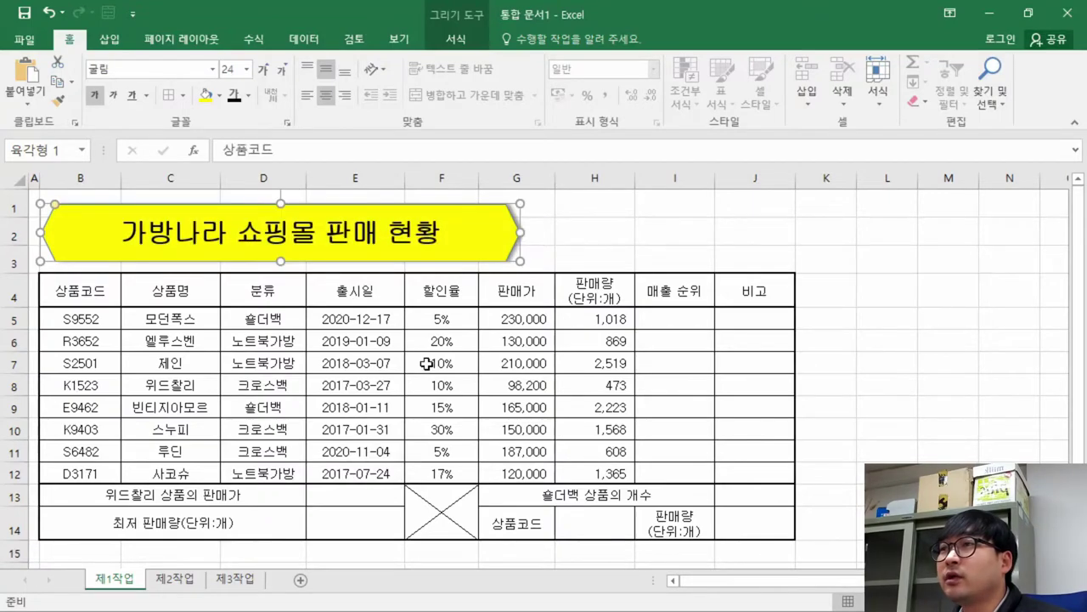
key("Escape")
key("alt+Tab")
key("alt+Tab")
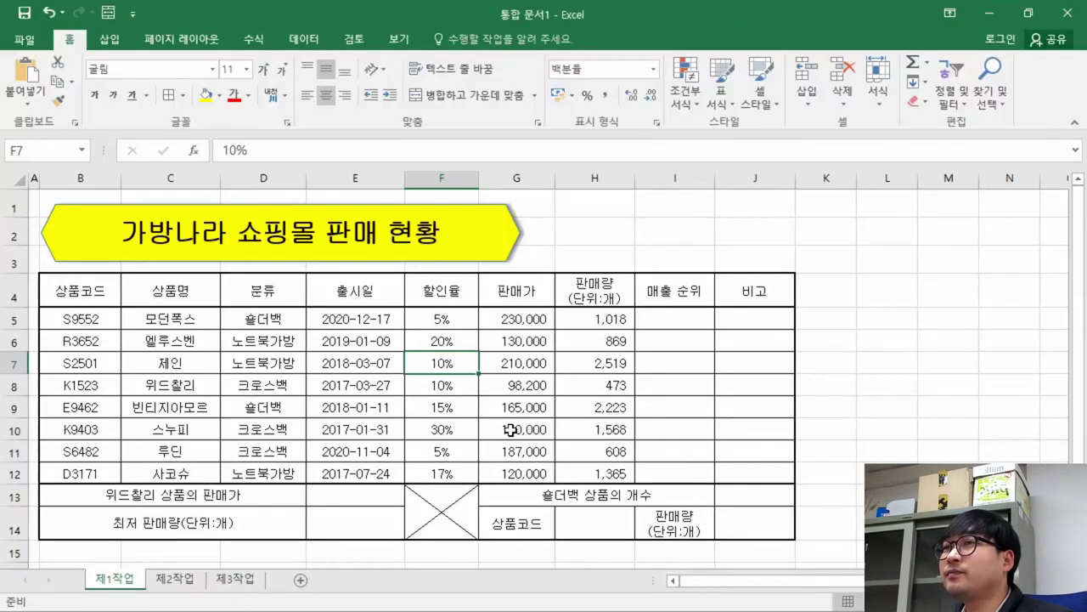
left_click(478, 377)
Extend the hexagon's upper edge slightly higher within row 1 after comparing it with the PDF sample
key("alt+Tab")
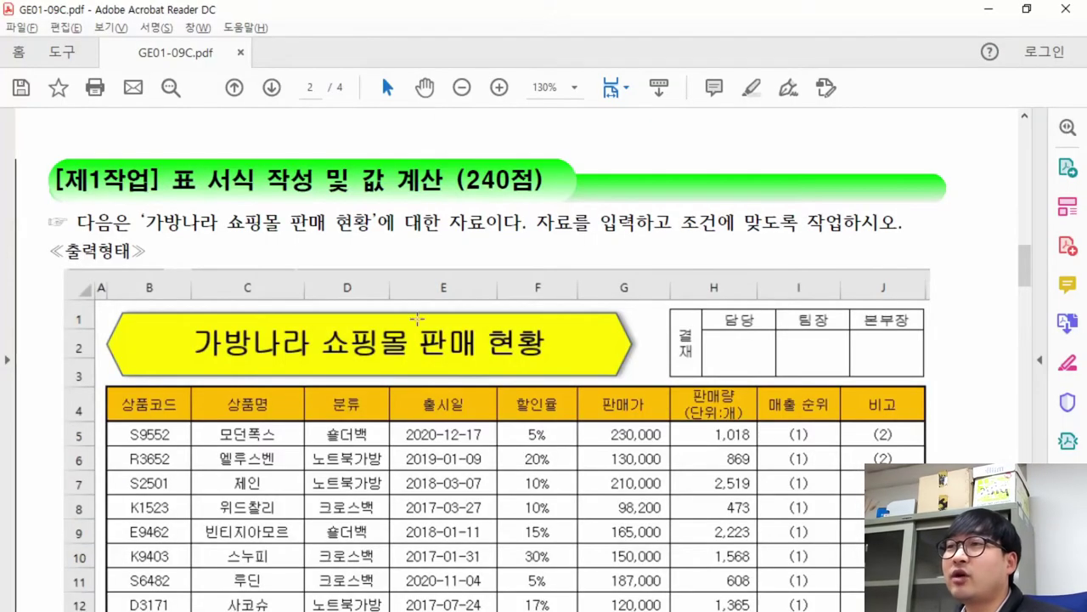
key("alt+Tab")
key("alt+Tab")
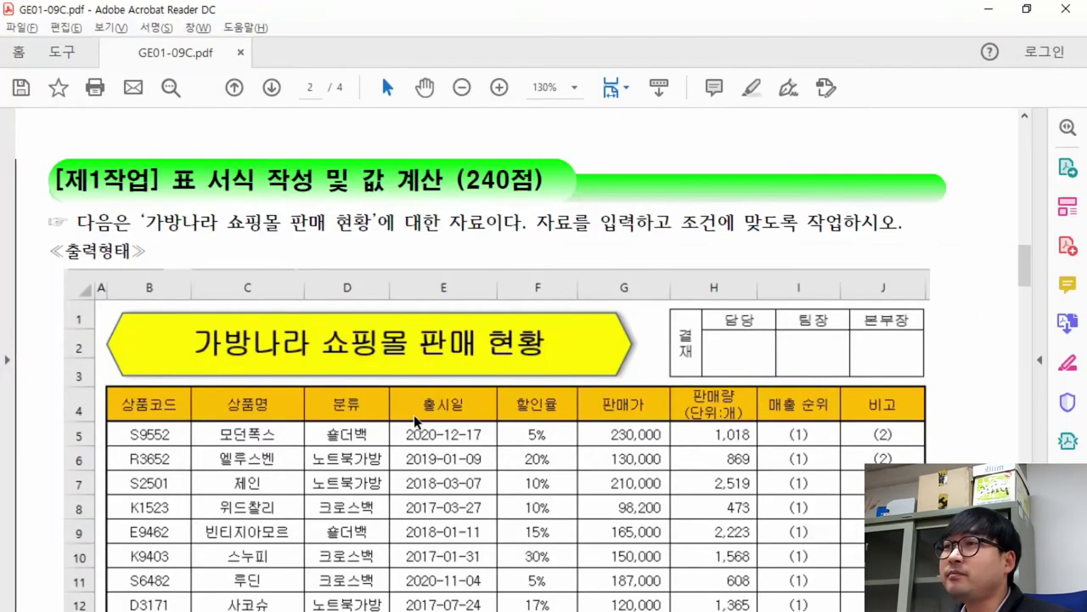
key("alt+Tab")
left_click_drag(274, 215, 281, 200)
In the exam PDF, review the title condition and examine the 결재 approval box in the 출력형태 sample
key("alt+Tab")
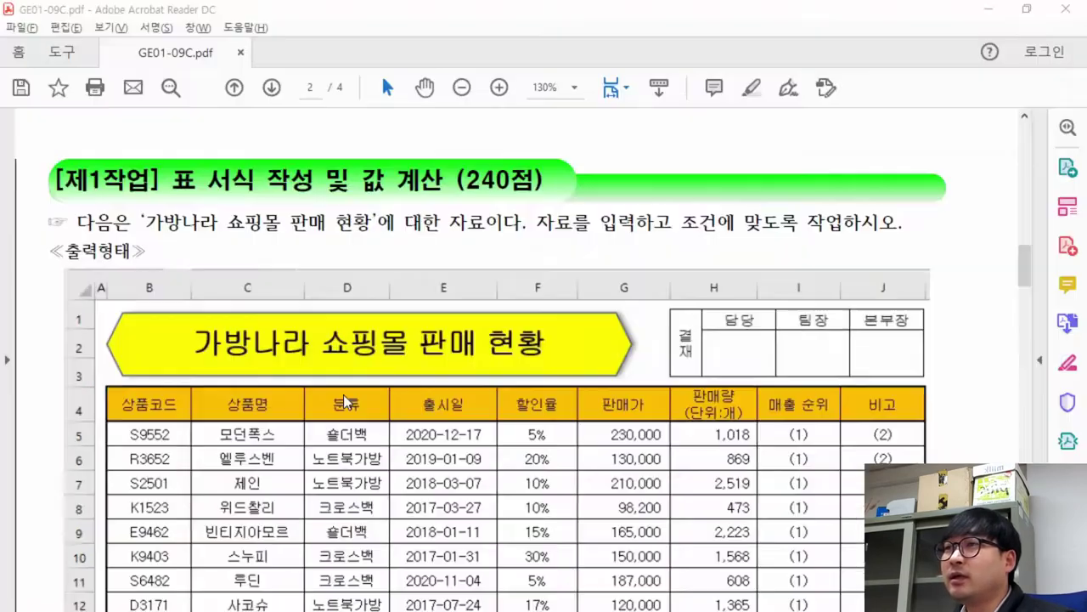
scroll(343, 394, "down", 10)
left_click_drag(143, 393, 332, 367)
key("alt+Tab")
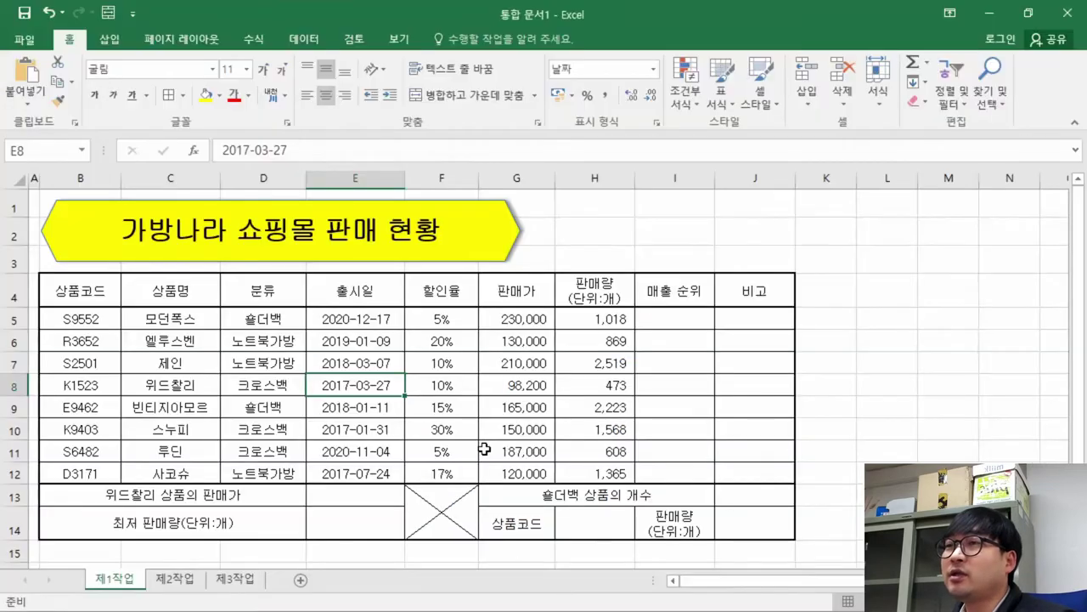
key("alt+Tab")
scroll(714, 348, "up", 5)
left_click_drag(658, 301, 929, 387)
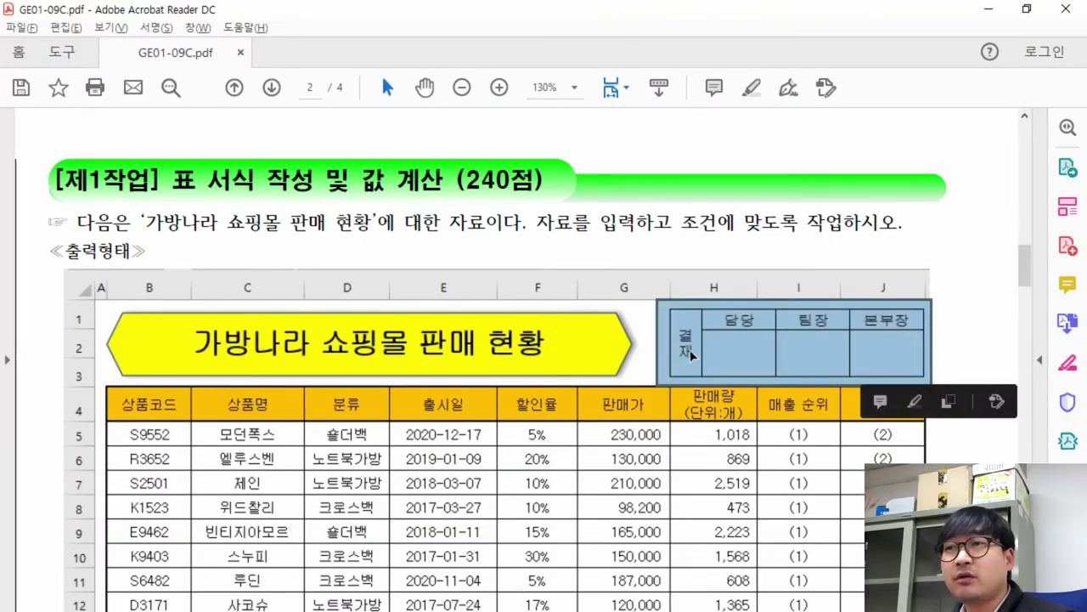
Read the PDF condition on creating the 결재란 in any cell, pasting it as a picture and deleting the original
scroll(690, 349, "down", 5)
left_click_drag(141, 477, 304, 477)
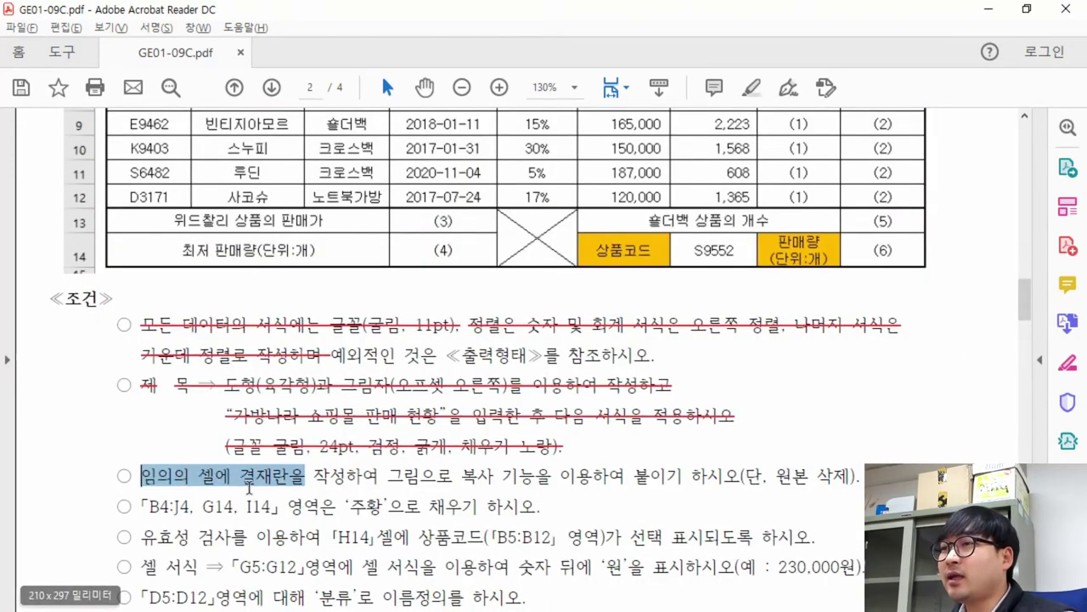
left_click(309, 481)
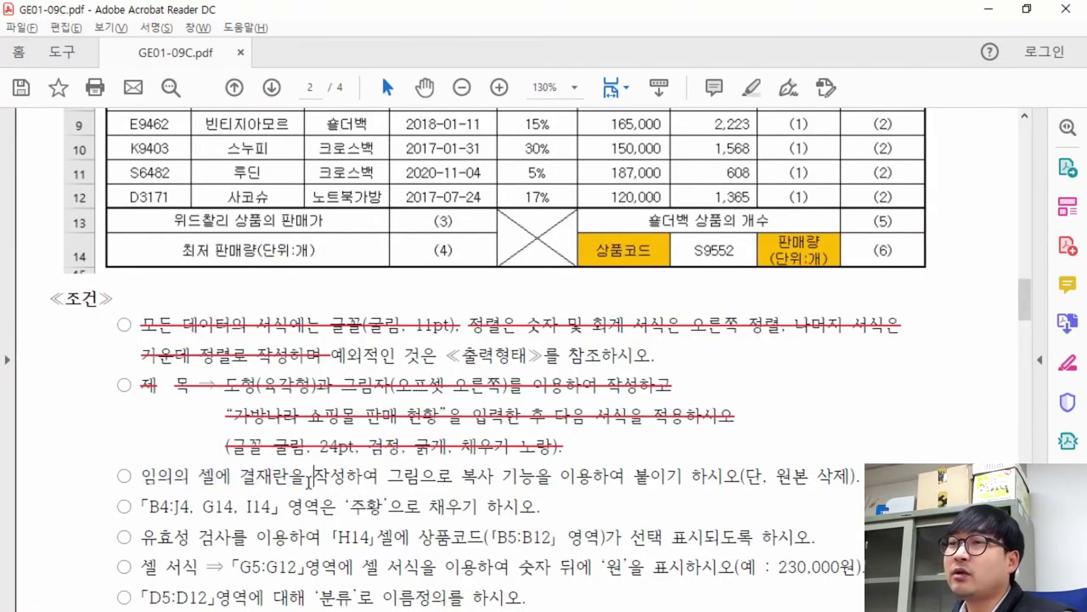
left_click_drag(780, 481, 860, 480)
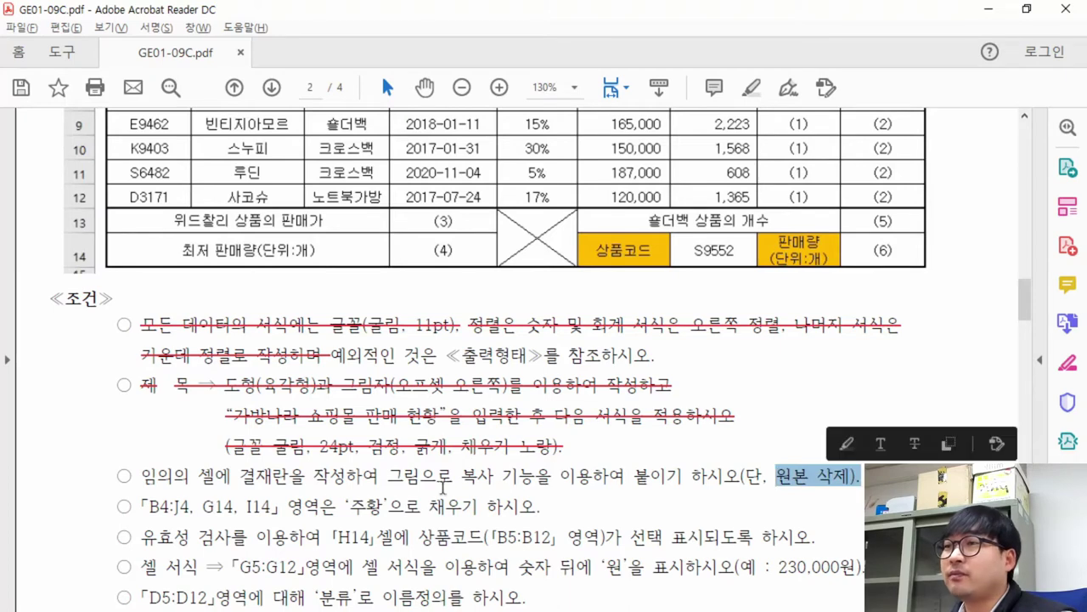
left_click_drag(141, 476, 229, 480)
left_click_drag(780, 481, 860, 481)
key("alt+Tab")
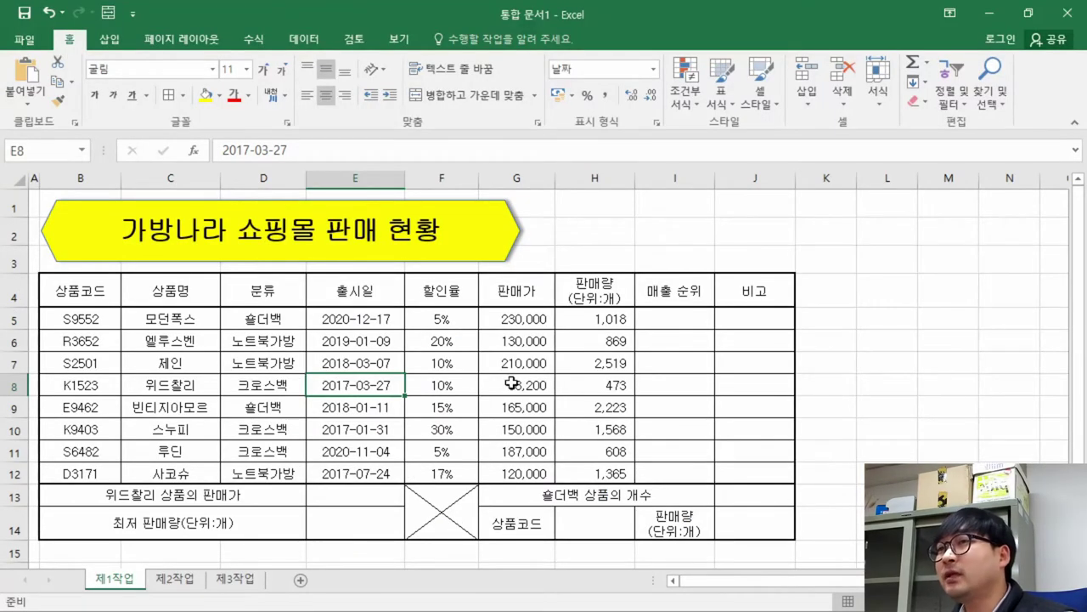
In Excel, examine the empty cells around the 제1작업 table as possible places to build the approval box
left_click(675, 363)
left_click(756, 230)
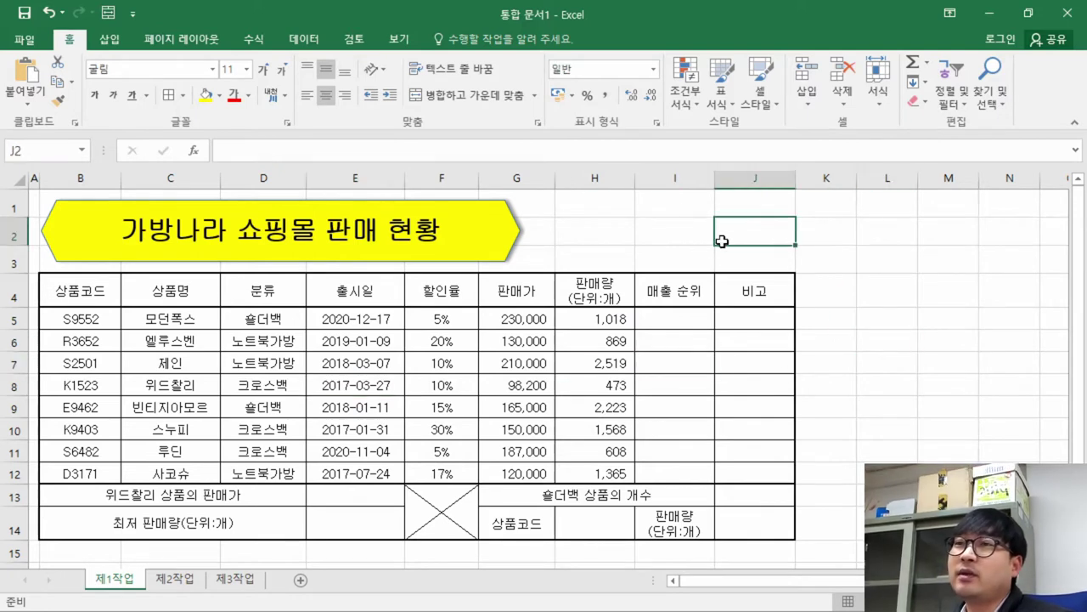
scroll(592, 397, "down", 2)
left_click(442, 435)
left_click(676, 435)
left_click(887, 435)
left_click(887, 360)
left_click(887, 288)
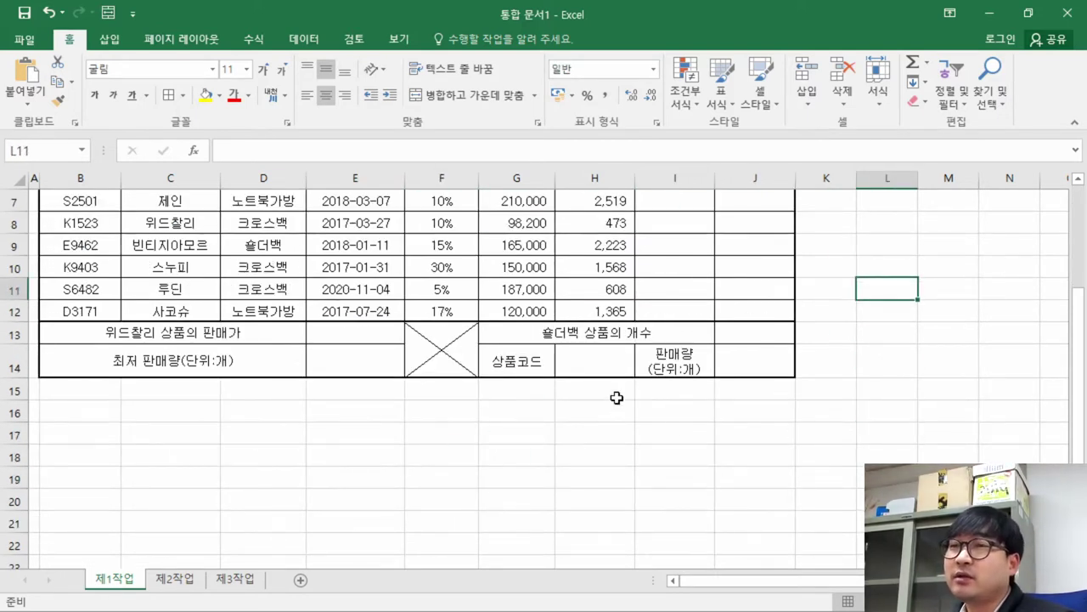
Add a new blank worksheet directly after the 제1작업 sheet for building the approval box
scroll(617, 397, "up", 2)
left_click(610, 209)
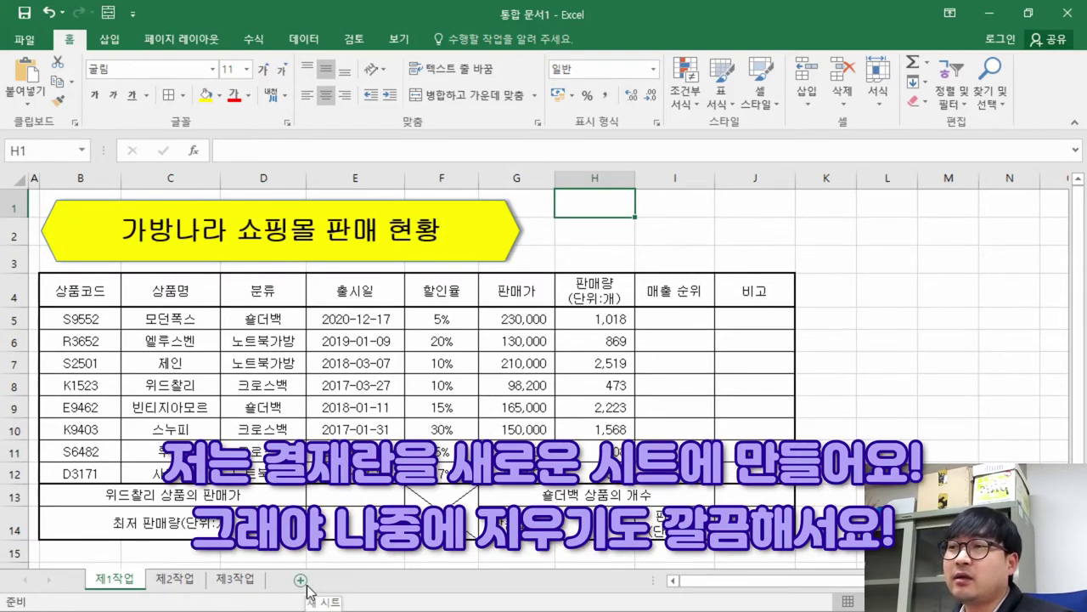
left_click(300, 581)
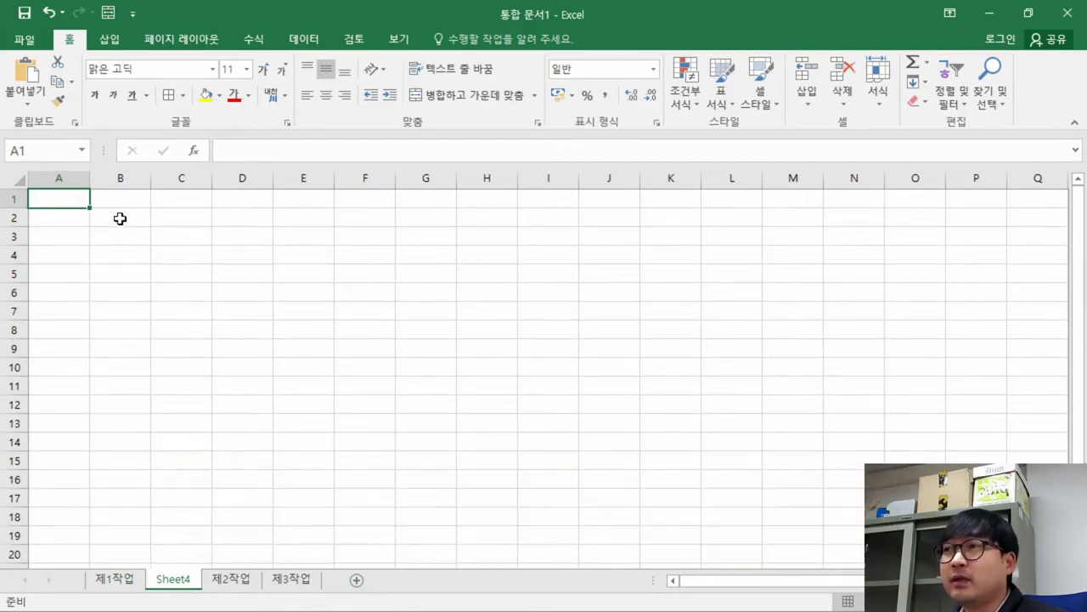
Check the approval box wording in the exam PDF and enter 결재 in B3 and 담당 in C3 of the new sheet
key("alt+Tab")
scroll(702, 492, "up", 5)
scroll(702, 492, "up", 4)
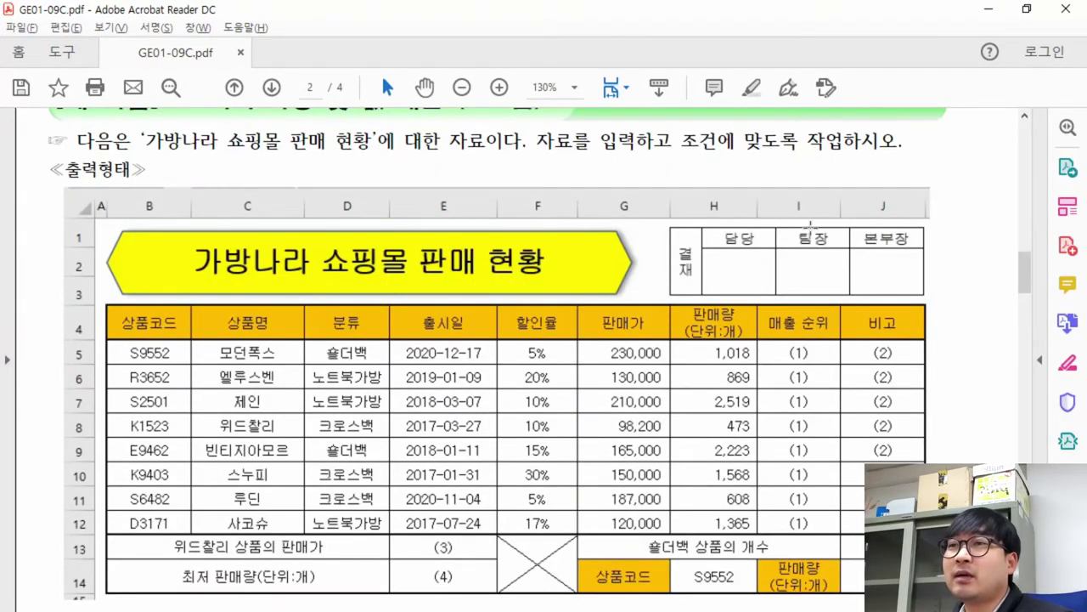
key("alt+Tab")
left_click(116, 219)
key("Down")
type("결재")
key("Tab")
type("담ㄷ")
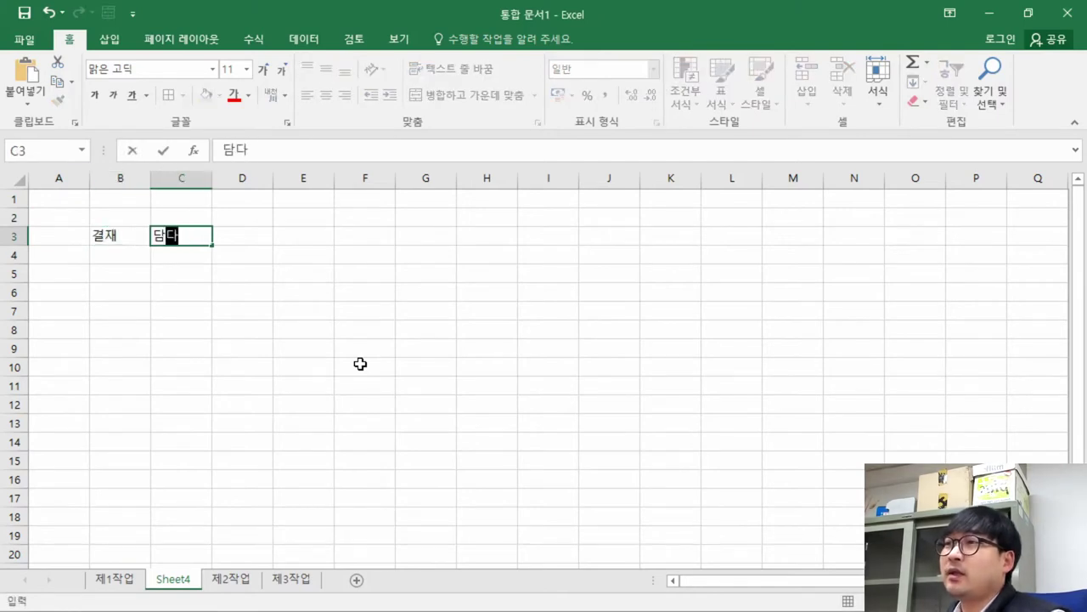
type("ㅏㅇ")
Enter the remaining approval box headings 팀장 in D3 and 본부장 in E3
key("Tab")
type("ㄷㅣㅁㅈㅏㅇ")
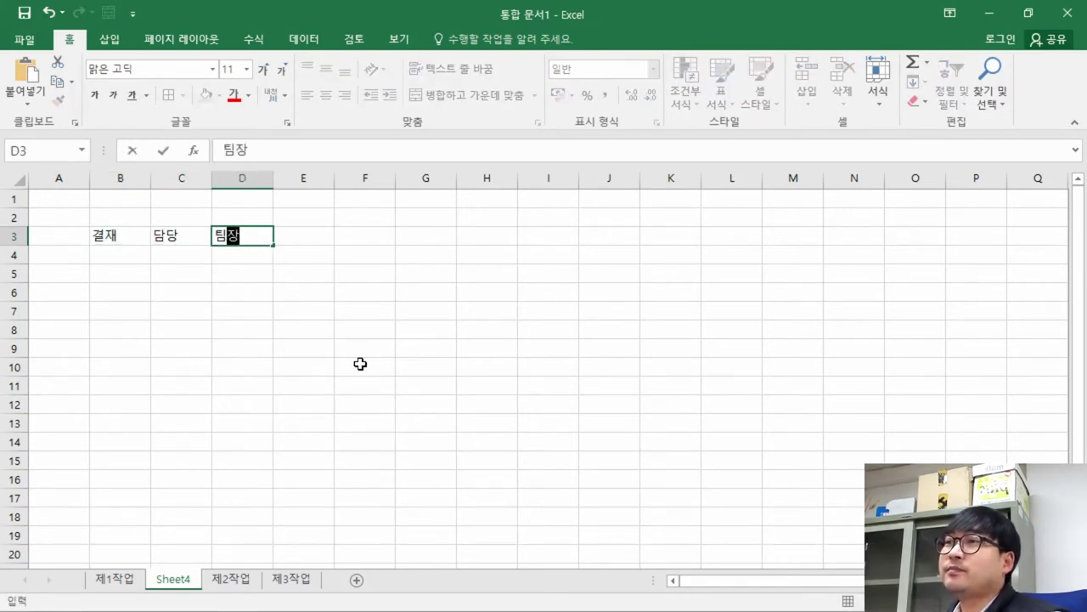
key("Tab")
type("ㅎ")
key("BackSpace")
type("ㅂㅗㄴㅂㅜㅈㅏㅇ")
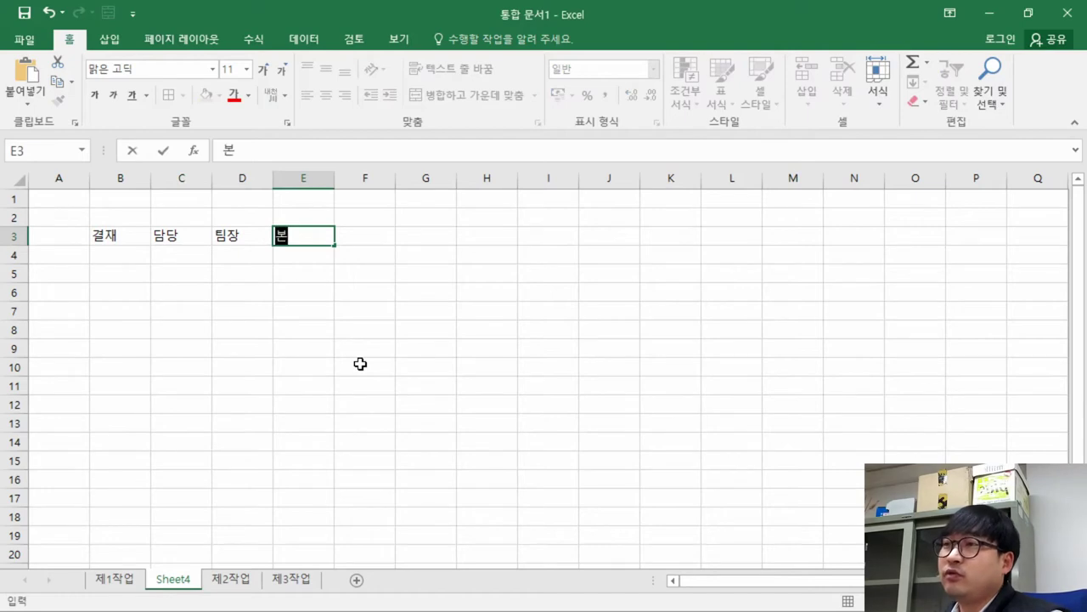
Finish entering 본부장 in E3, check the sample approval box in GE01-09C.pdf, and make row 4 noticeably taller for the signature spaces
key("Return")
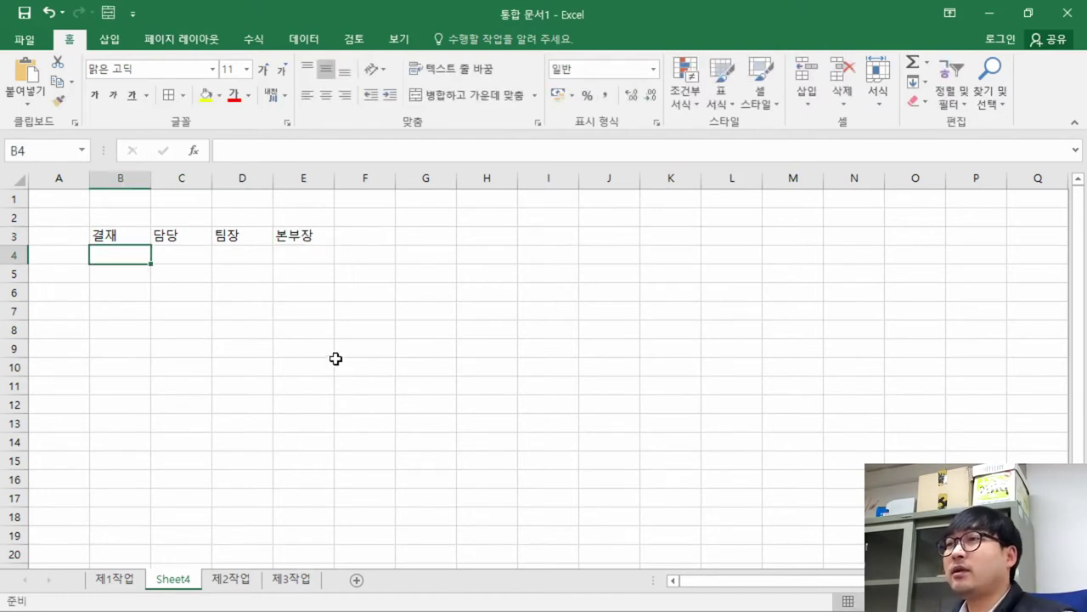
key("alt+Tab")
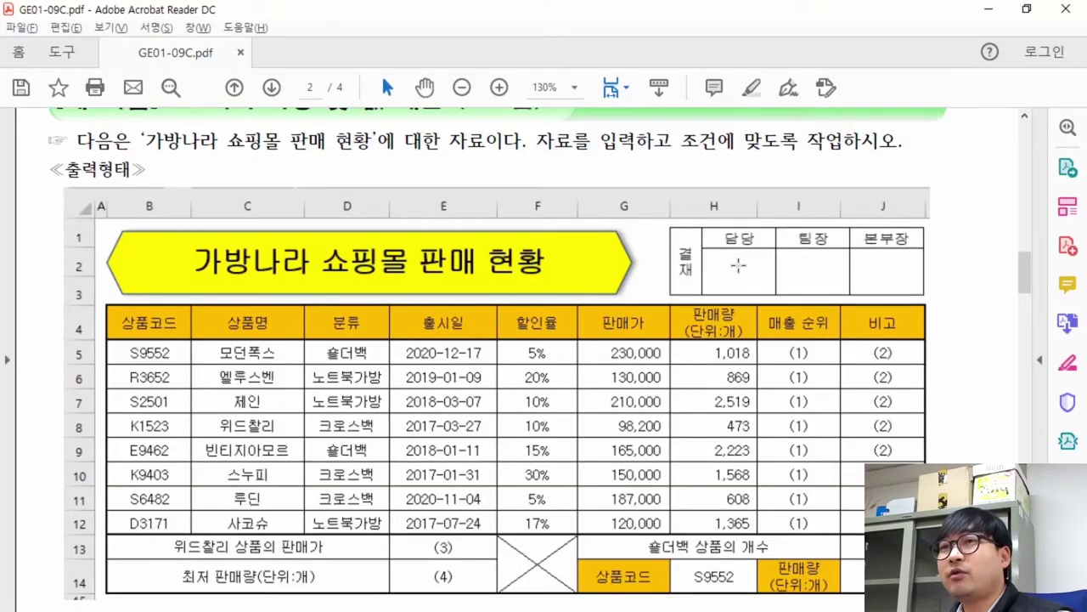
key("alt+Tab")
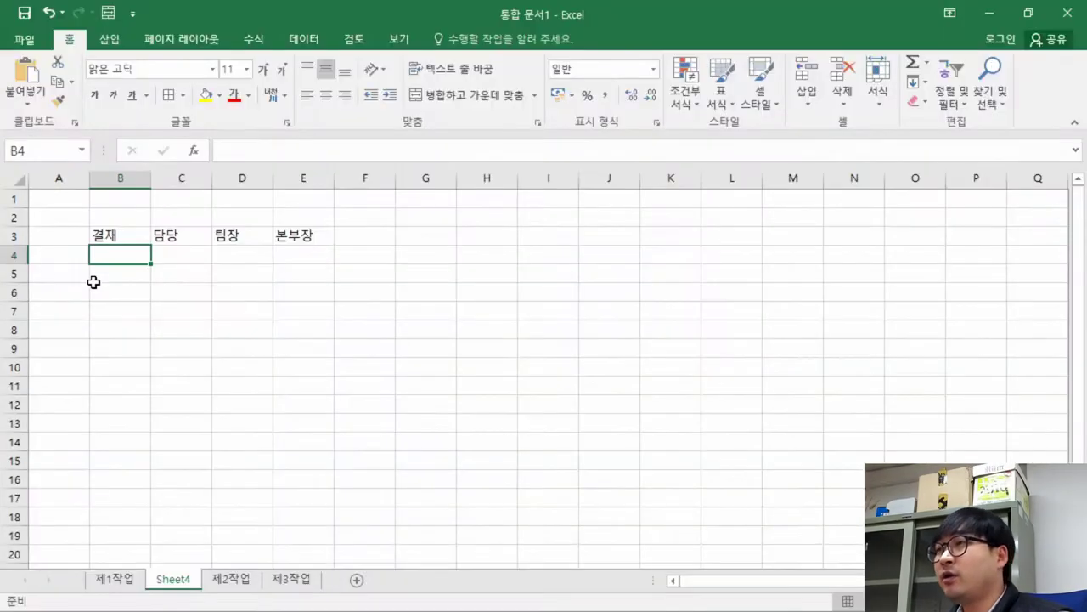
left_click_drag(19, 264, 17, 290)
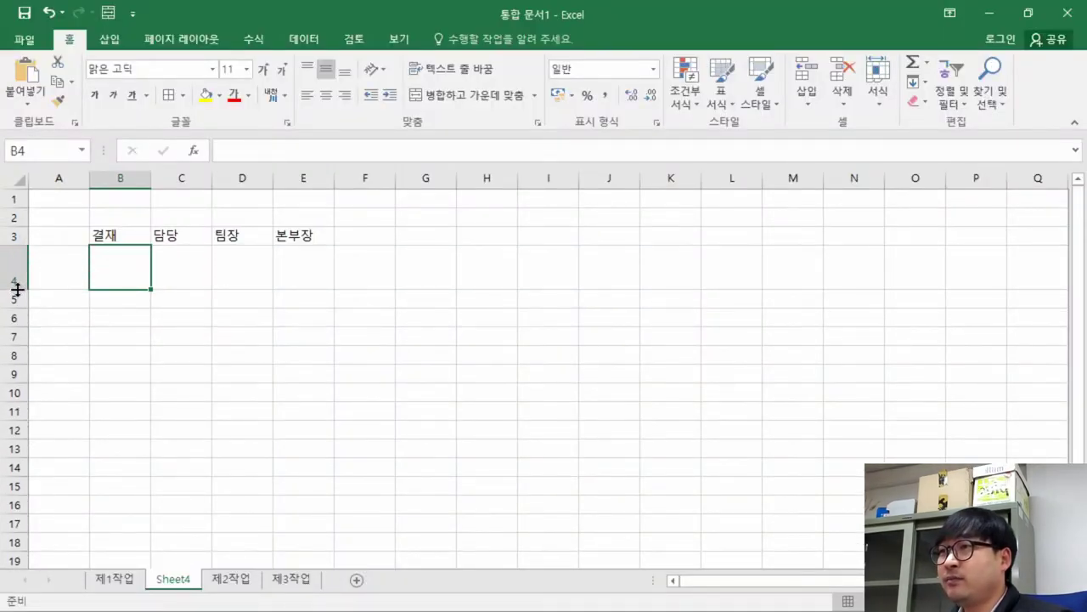
Merge and center cells B3:B4 holding 결재, following the sample output in the PDF
key("alt+Tab")
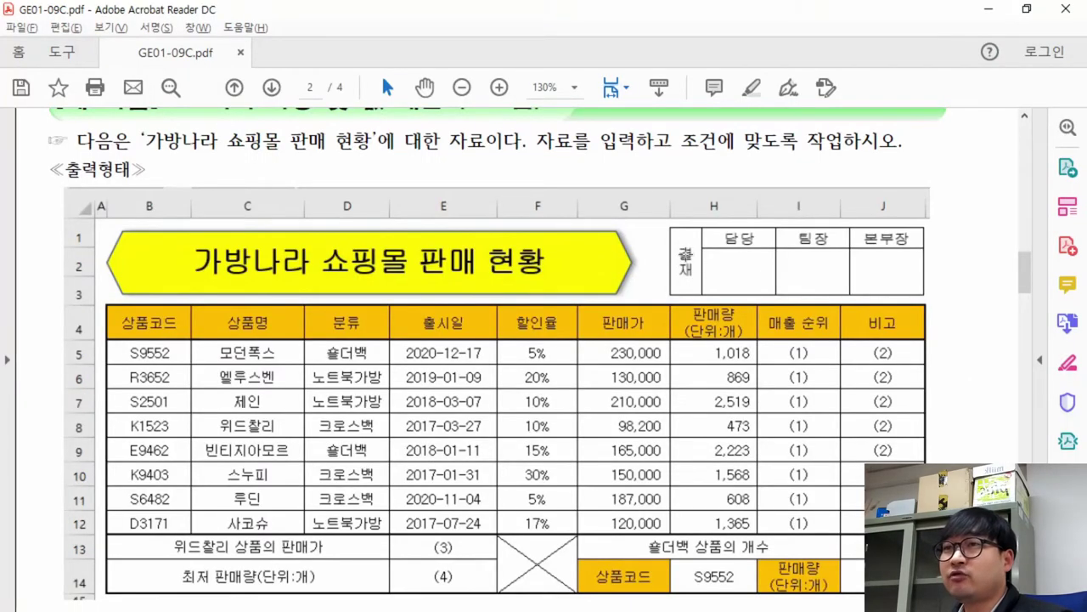
key("alt+Tab")
left_click_drag(106, 234, 110, 259)
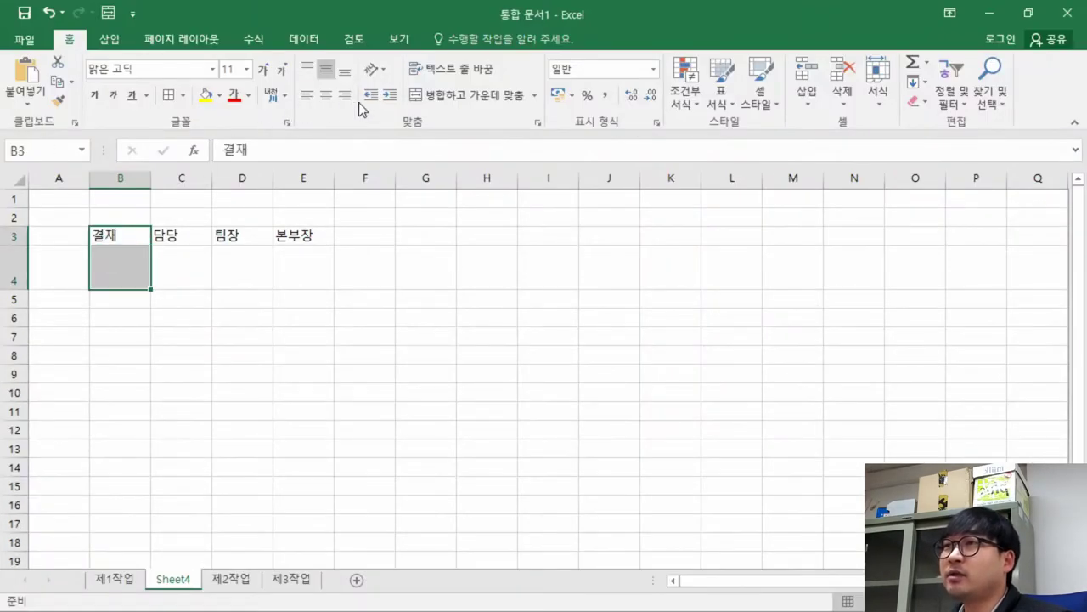
left_click(454, 90)
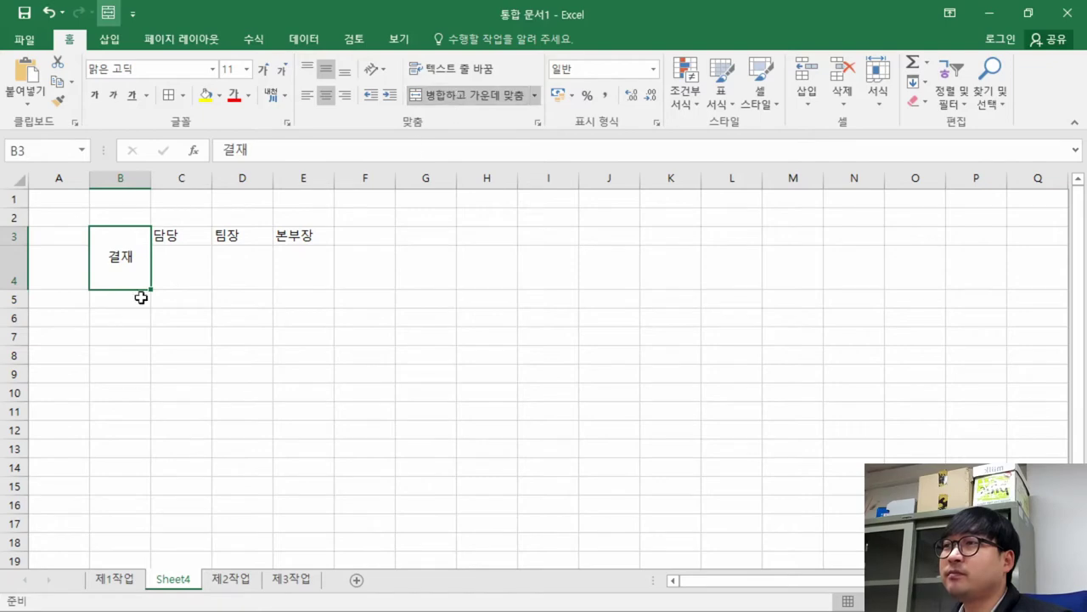
Set the 결재 text in the merged cell B3 to vertical orientation, as in the PDF sample
key("alt+Tab")
key("alt+Tab")
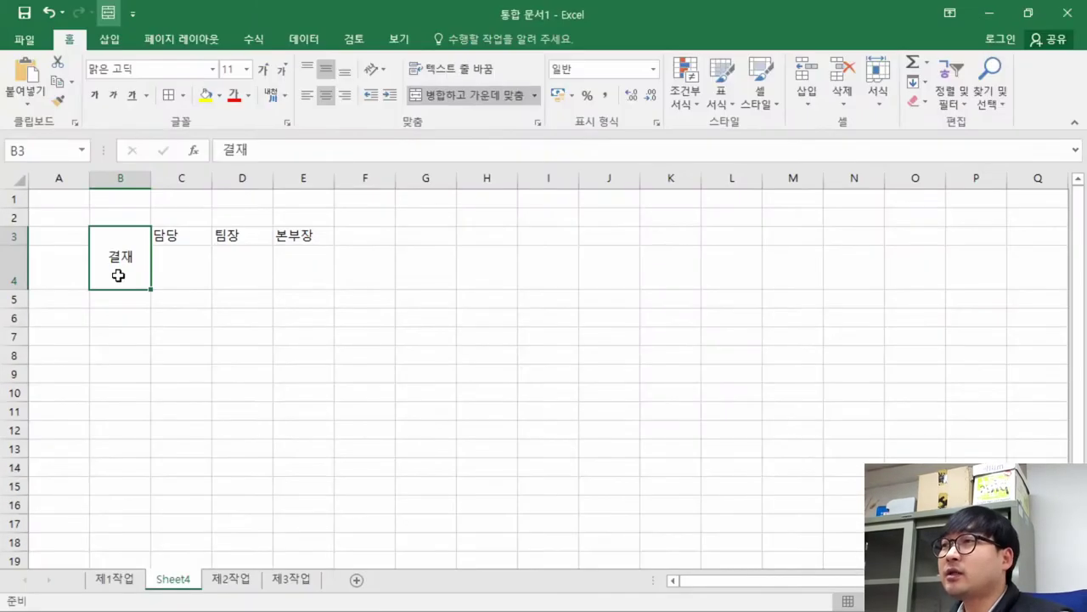
left_click(381, 75)
left_click(400, 125)
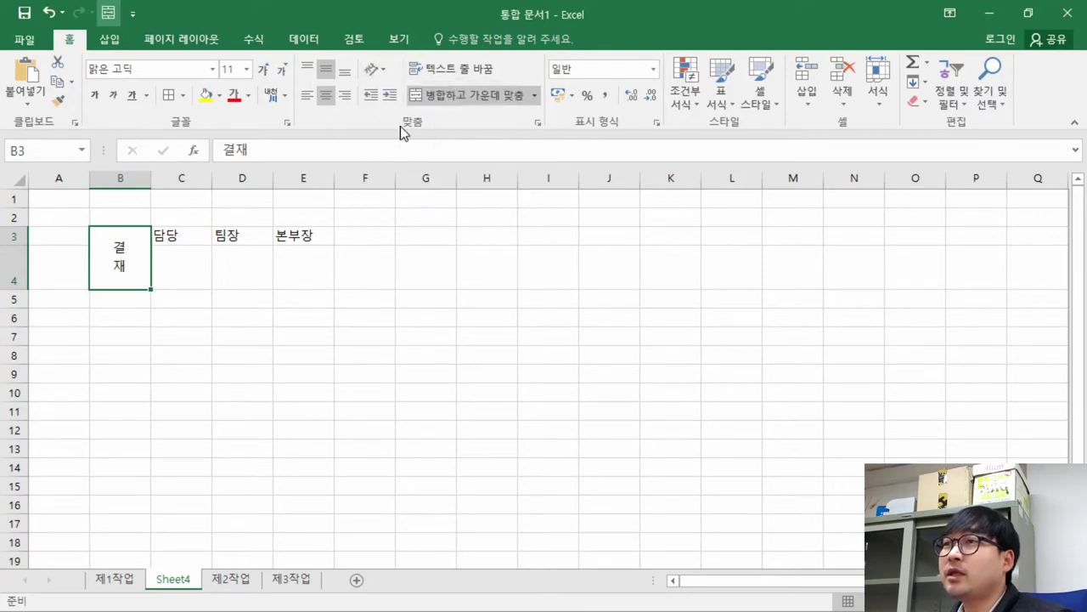
Narrow column B to about half its width so the vertical 결재 cell matches the PDF sample
key("alt+Tab")
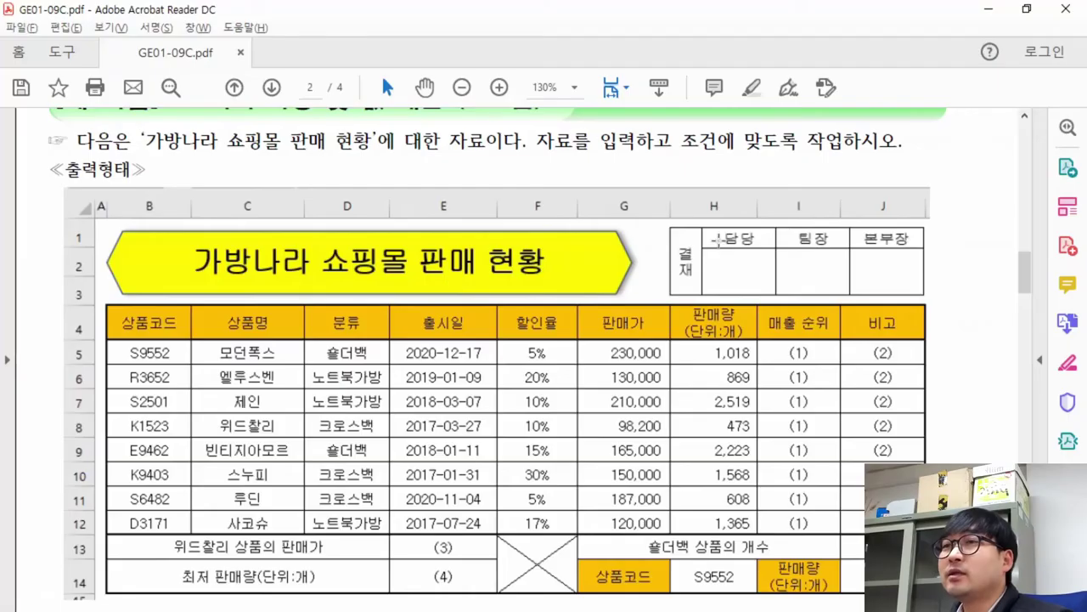
key("alt+Tab")
left_click_drag(151, 178, 117, 178)
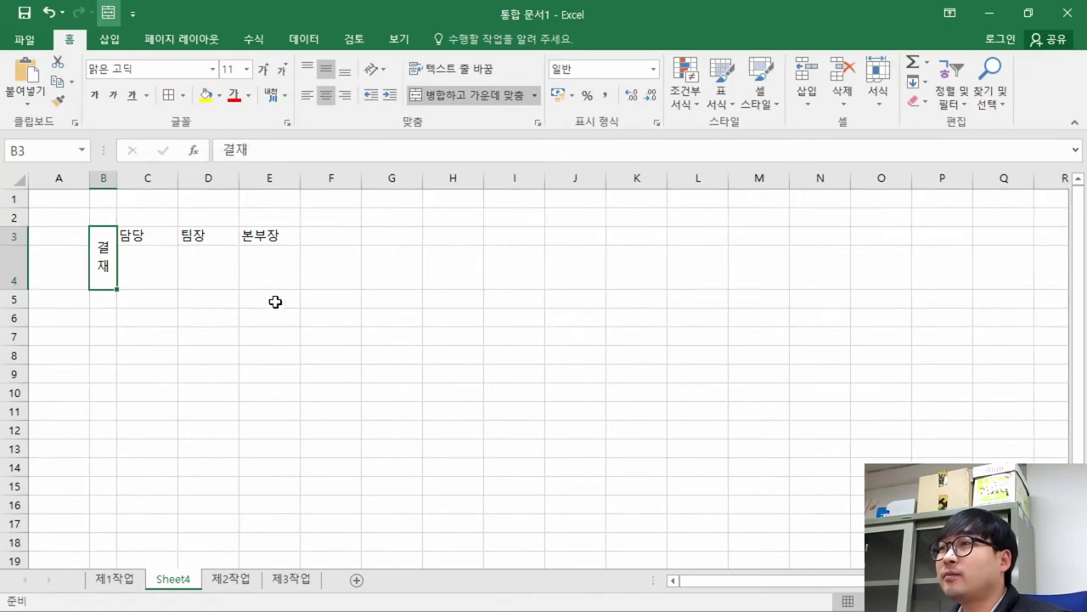
left_click(368, 280)
Center the headings 담당, 팀장 and 본부장 in C3:E3 horizontally, as in the PDF sample
key("alt+Tab")
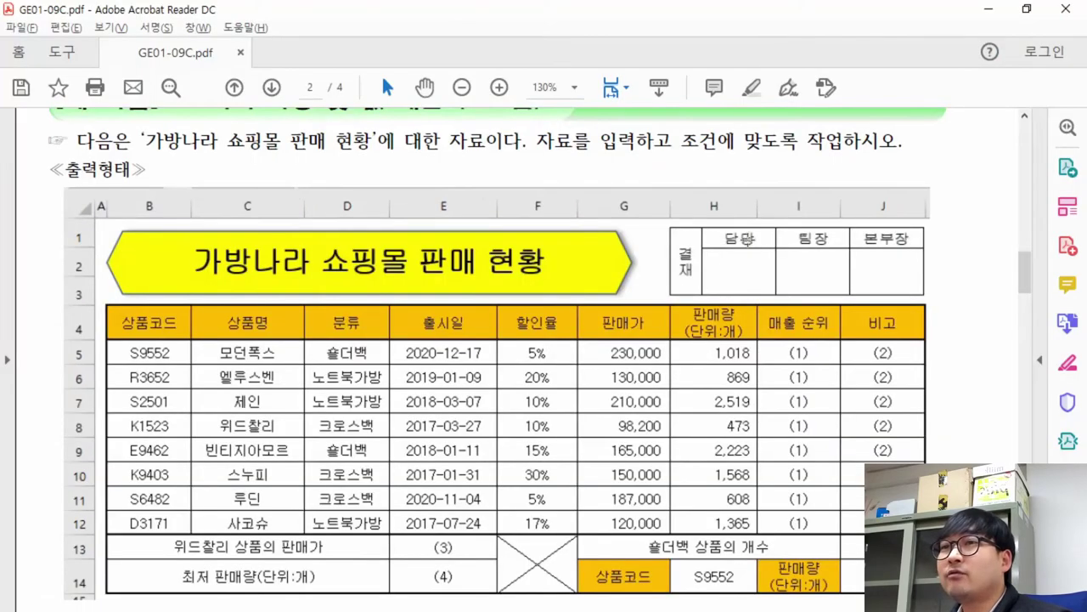
key("alt+Tab")
left_click_drag(134, 235, 259, 236)
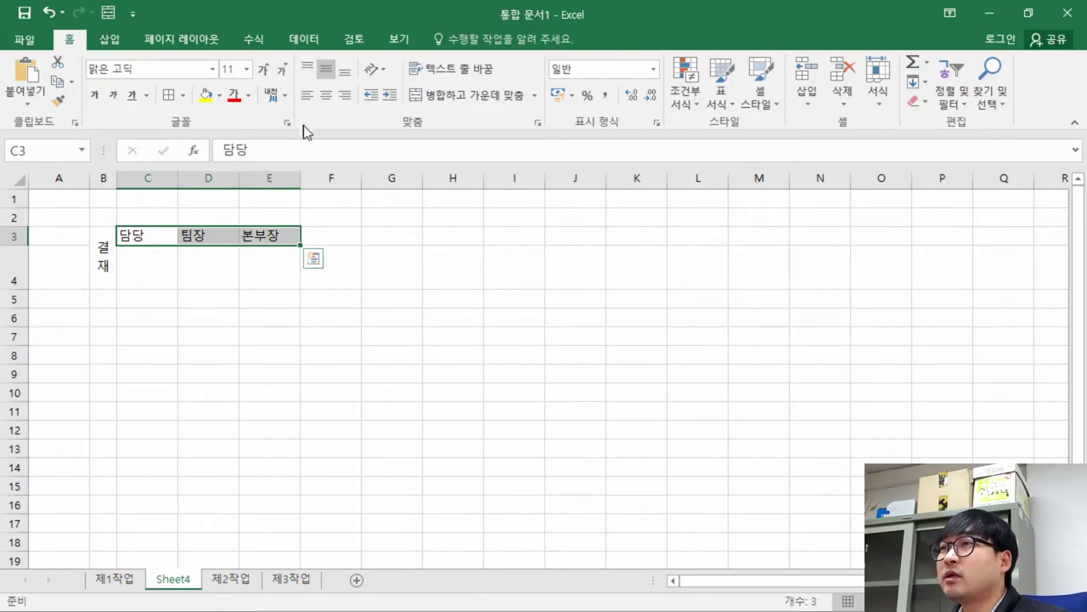
left_click(325, 95)
Apply all borders to the approval box in B3:E4
key("alt+Tab")
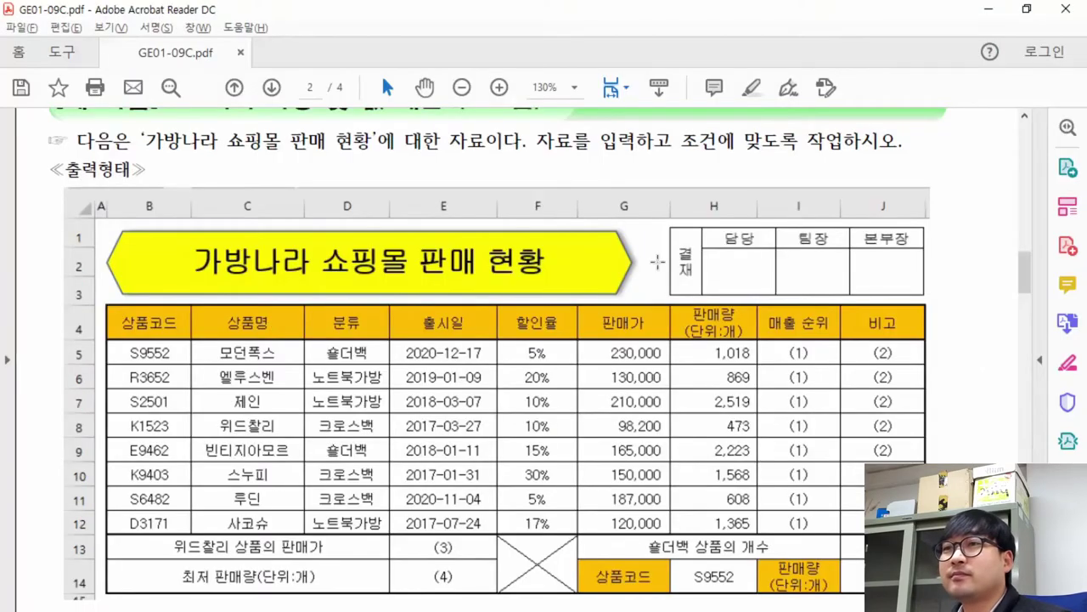
key("alt+Tab")
left_click_drag(102, 258, 280, 255)
left_click(182, 96)
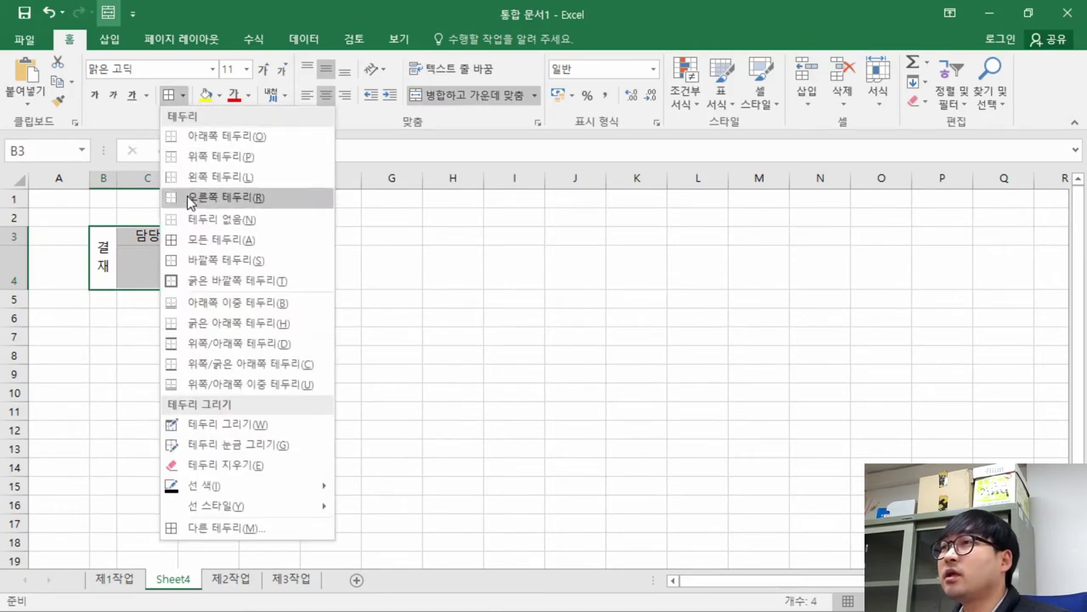
left_click(199, 229)
left_click(432, 273)
Compare the approval box with the PDF's sample output and read the instruction about copying and pasting it as a picture
key("alt+Tab")
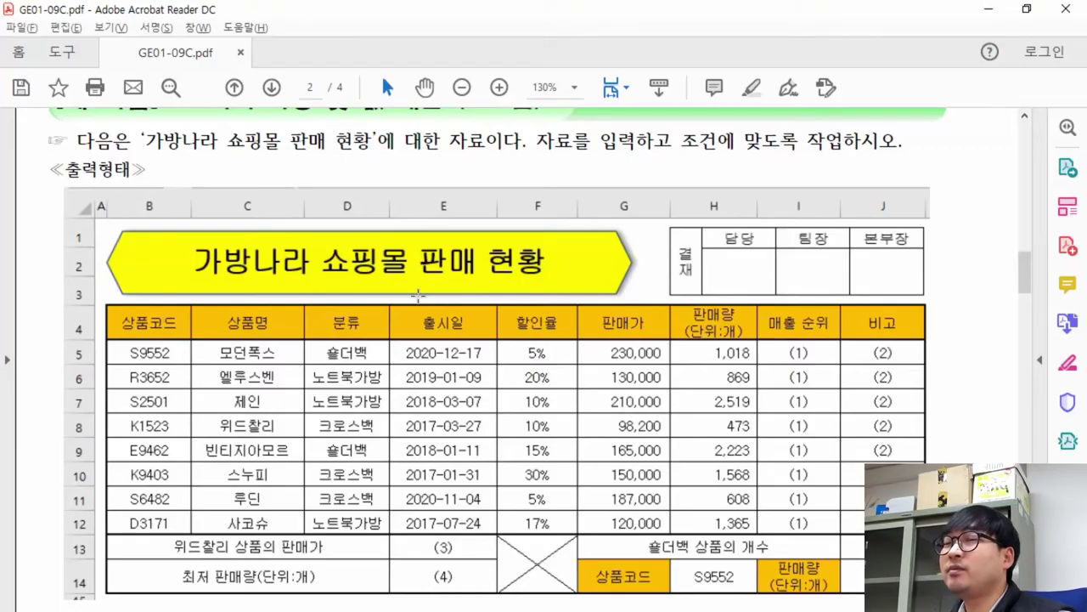
key("alt+Tab")
key("alt+Tab")
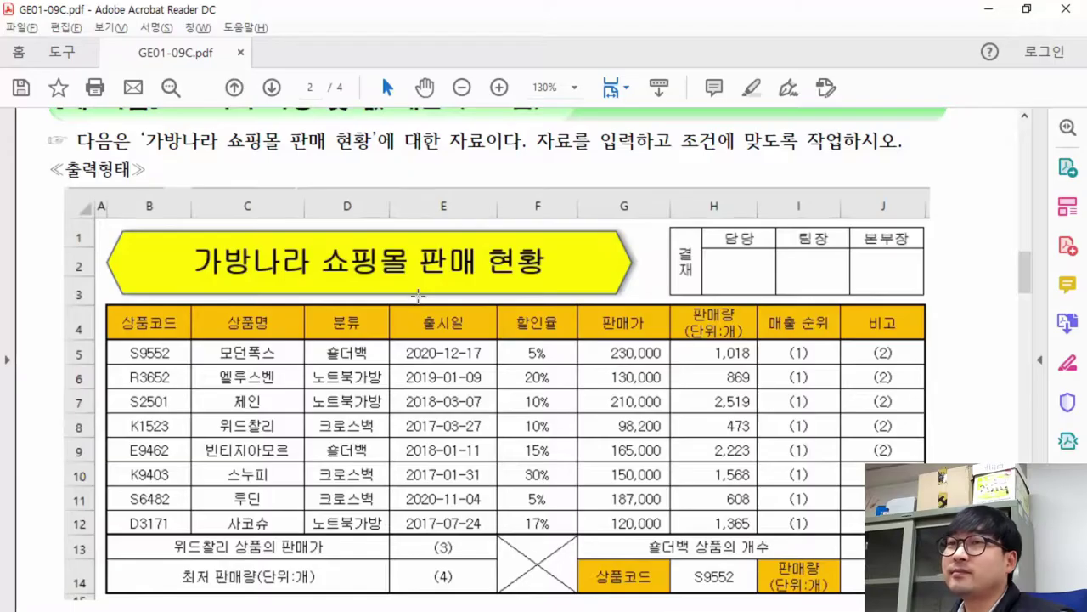
key("alt+Tab")
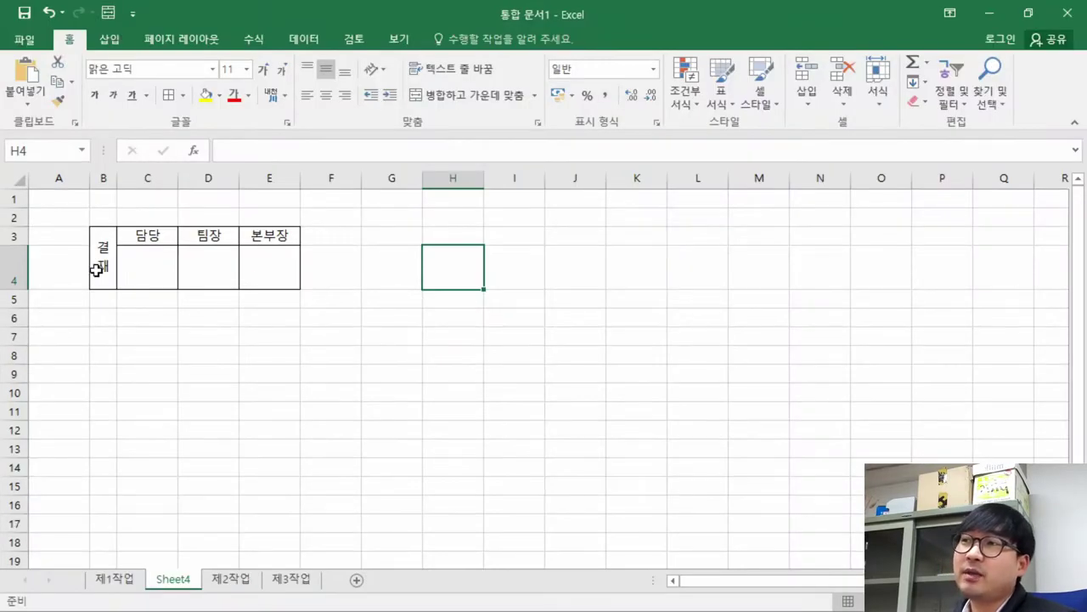
key("alt+Tab")
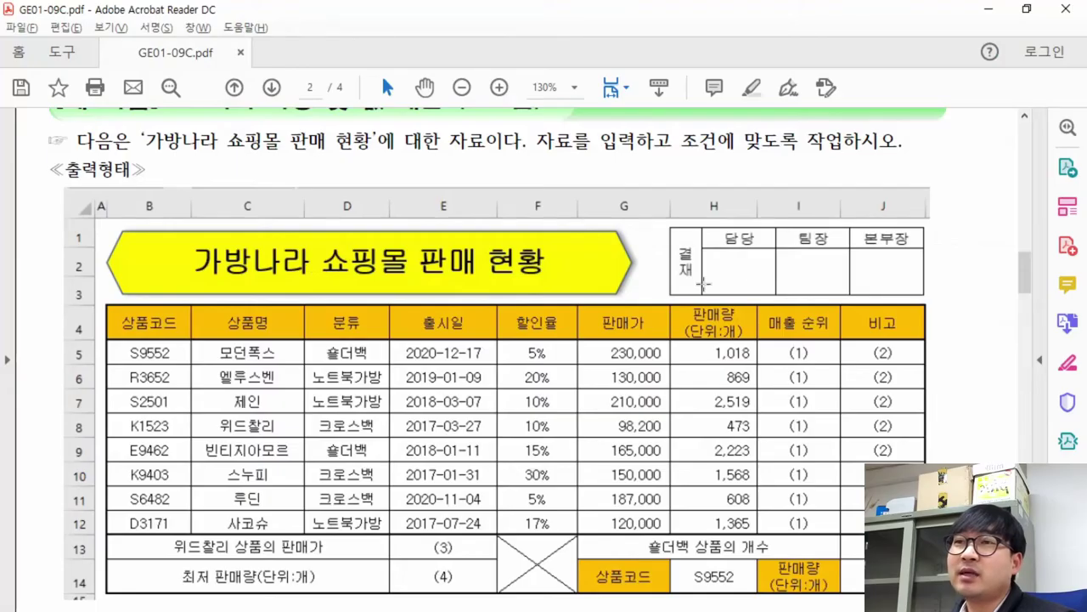
key("alt+Tab")
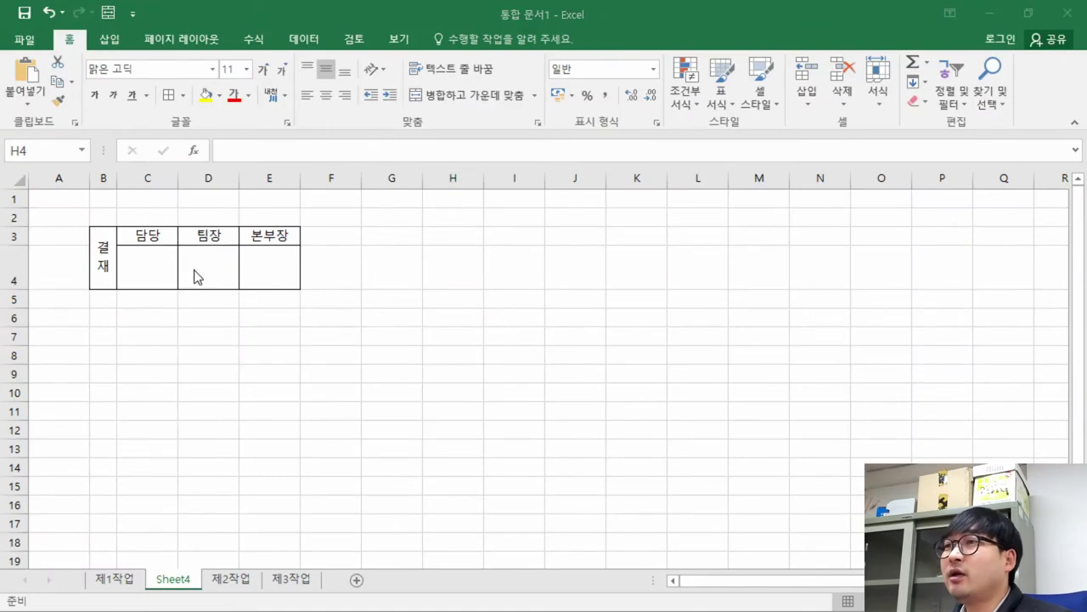
key("alt+Tab")
scroll(436, 355, "down", 5)
scroll(424, 348, "down", 3)
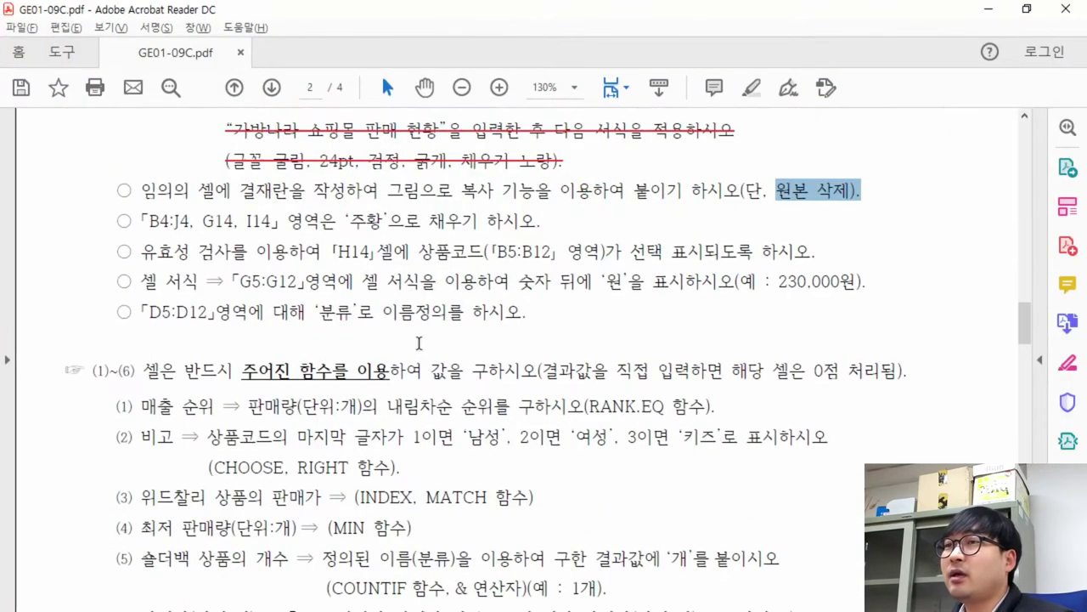
left_click_drag(316, 190, 673, 202)
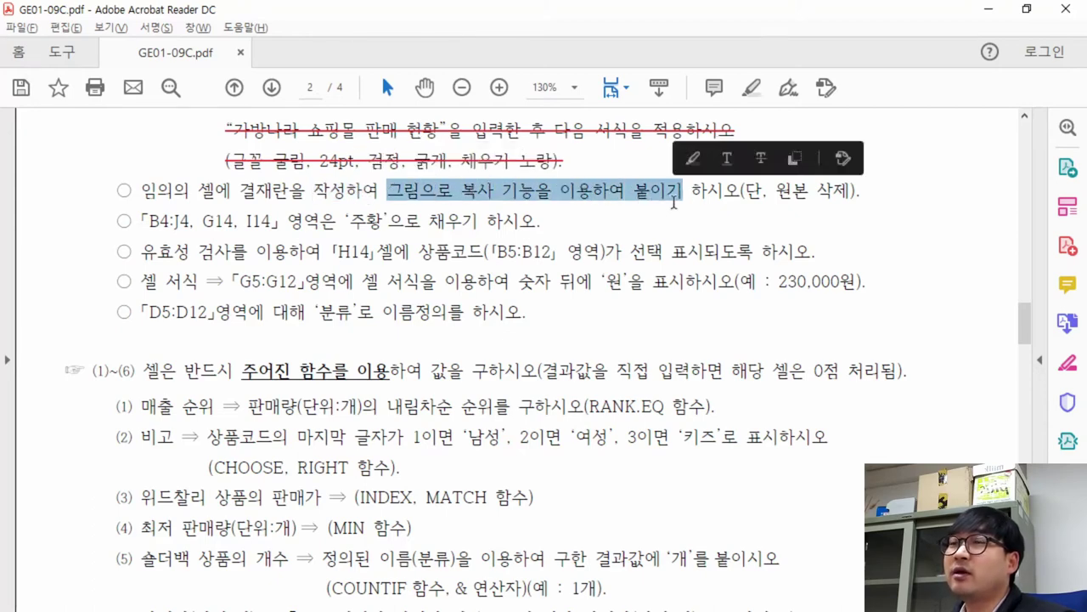
Copy the approval box range B3:E4 on Sheet4
key("alt+Tab")
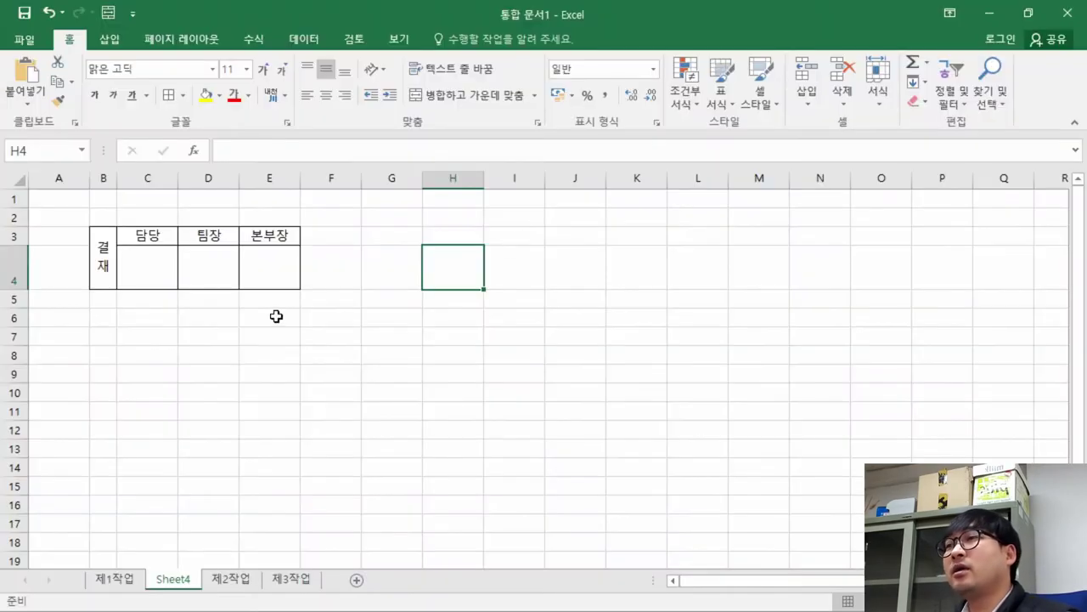
left_click_drag(100, 266, 275, 265)
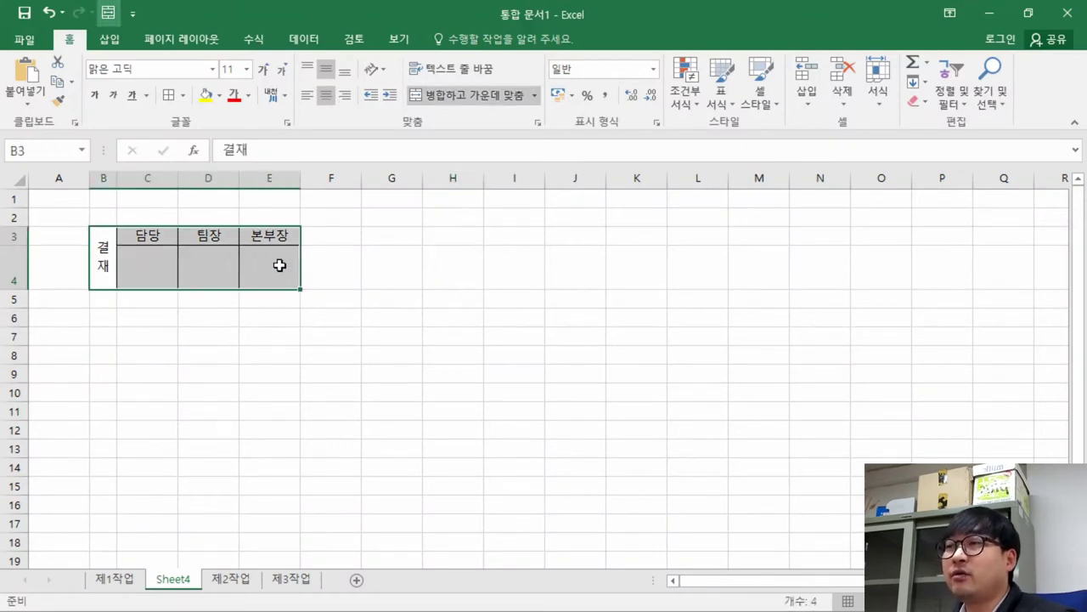
right_click(280, 265)
left_click(301, 258)
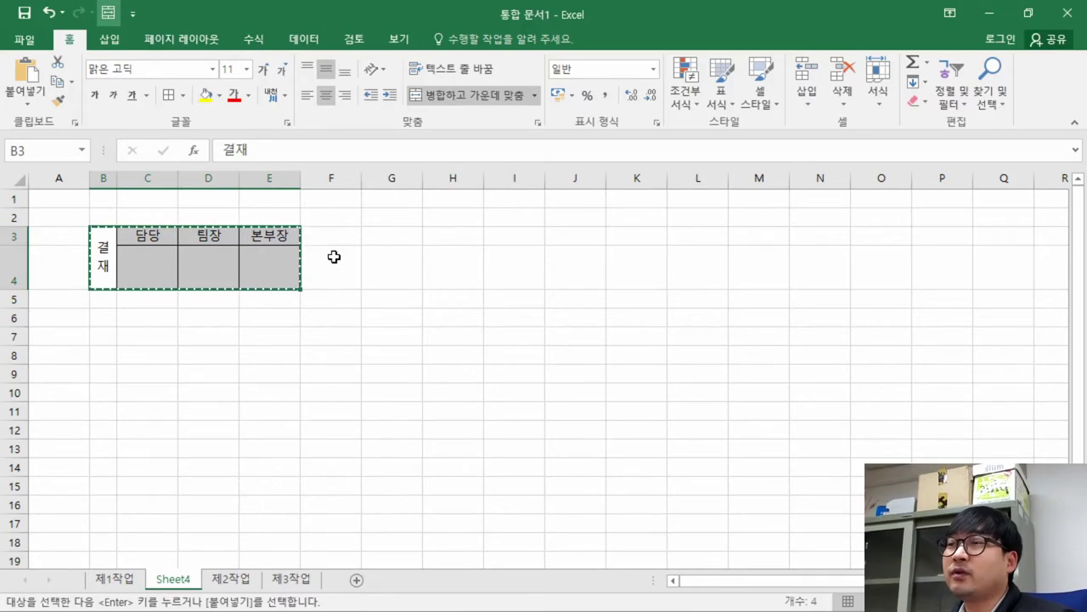
Paste the copied approval box as a picture at cell H1 of the 제1작업 sheet, rechecking the PDF's instruction
left_click(117, 580)
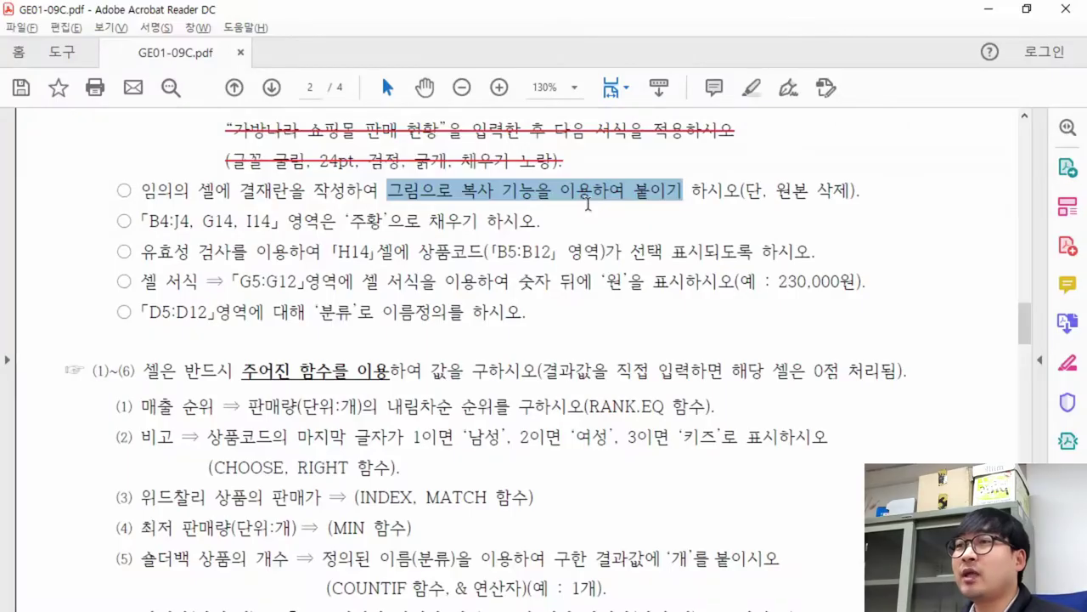
key("alt+Tab")
left_click(484, 192)
left_click_drag(395, 190, 462, 187)
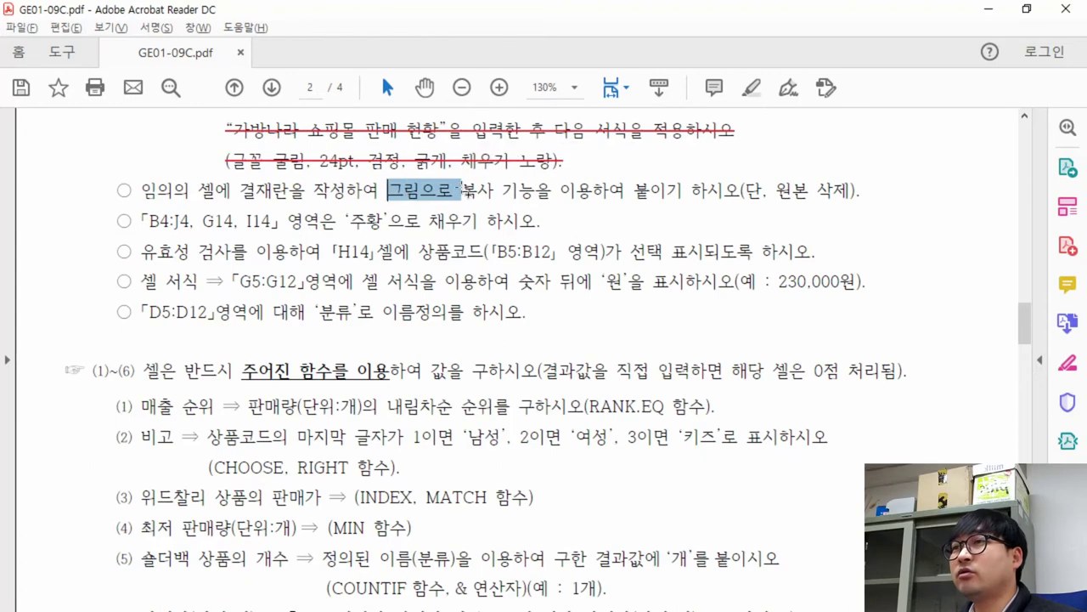
key("alt+Tab")
right_click(593, 207)
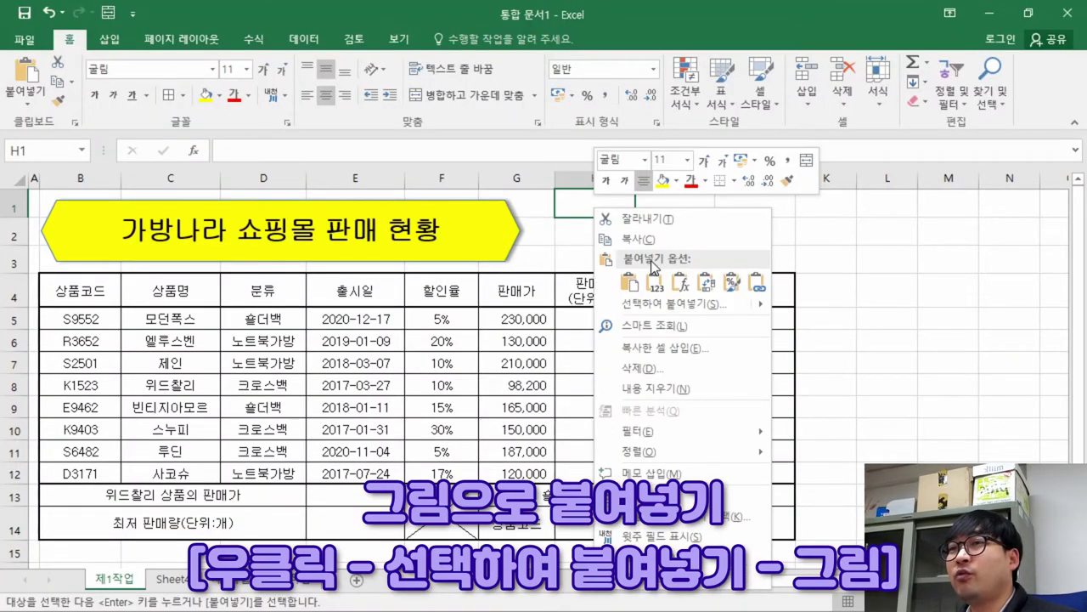
mouse_move(642, 311)
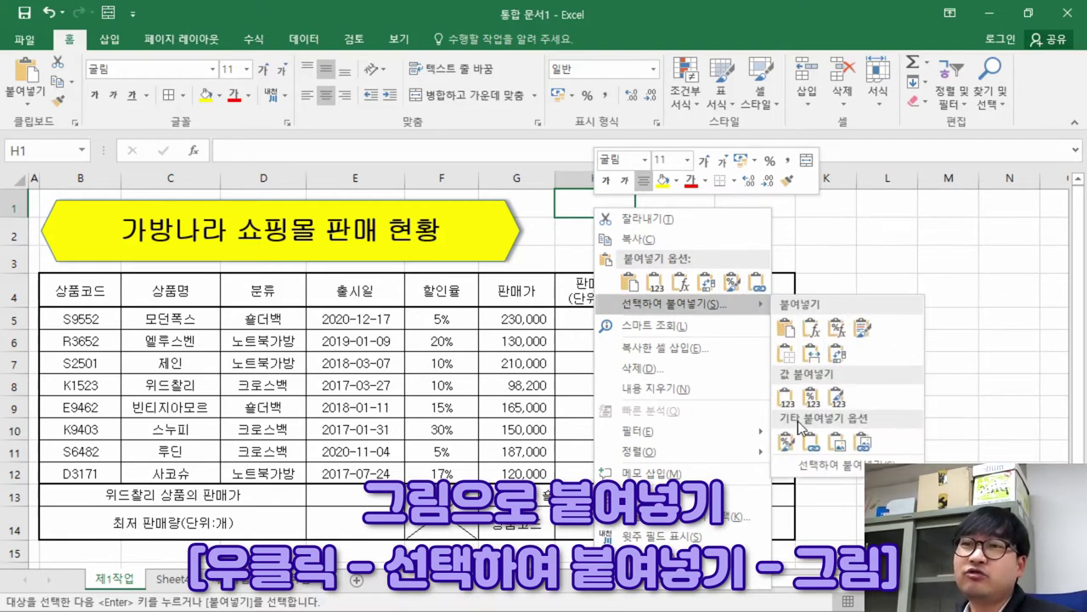
left_click(839, 447)
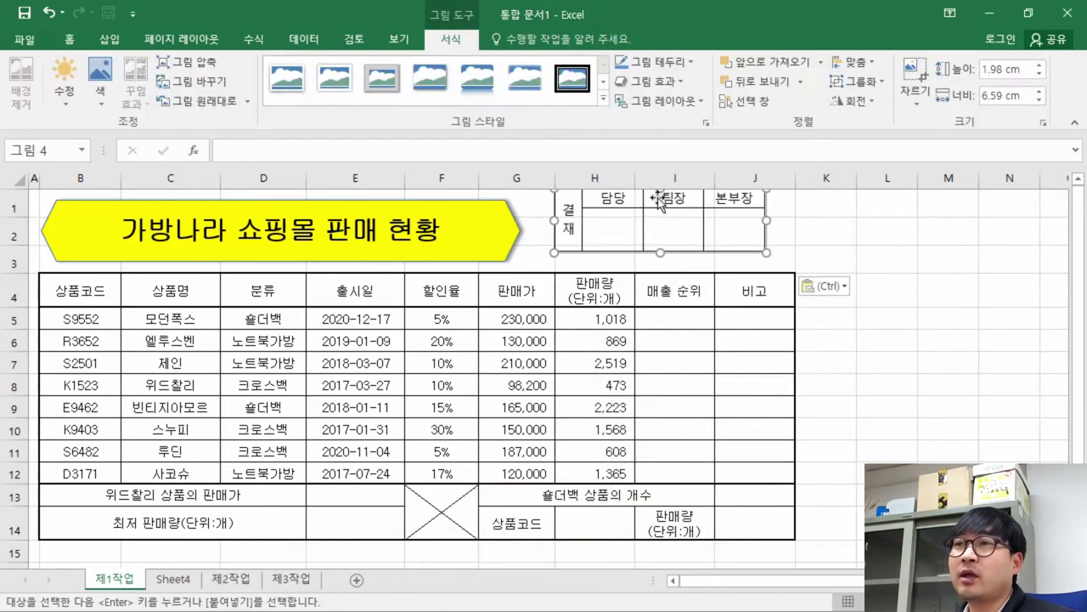
Inspect the individual cells of the original approval box on Sheet4 and return to the 제1작업 sheet
left_click(173, 579)
left_click(205, 248)
scroll(205, 272, "up", 1)
left_click(151, 247)
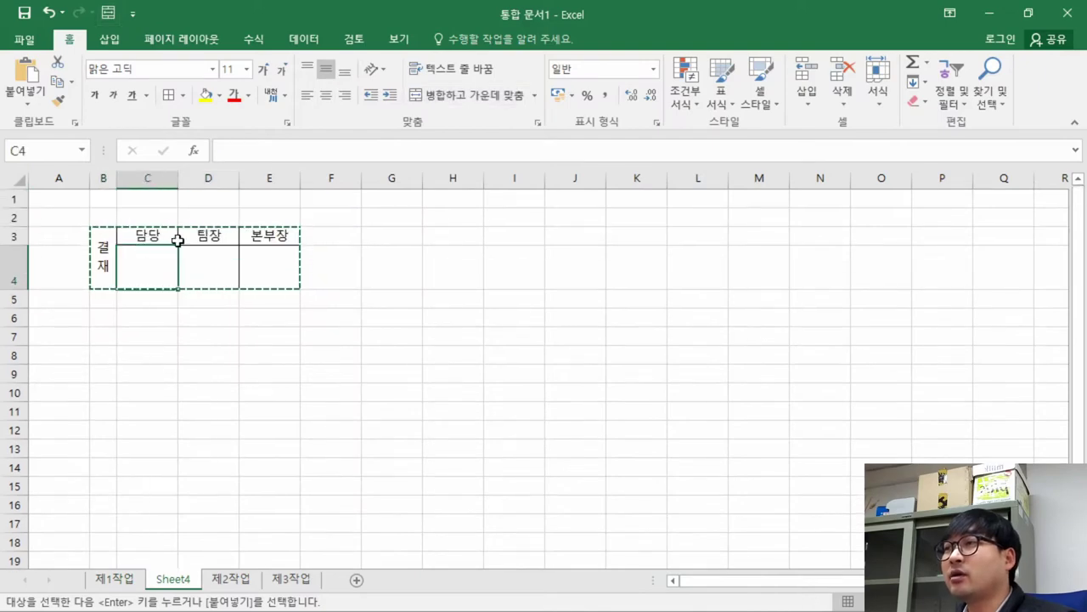
key("Up")
key("Right")
left_click(114, 579)
Move the approval box picture above the table in rows 1 to 3, aligned with column J's outer edge as in the PDF sample
mouse_move(614, 208)
left_mouse_down()
mouse_move(613, 262)
mouse_move(731, 245)
mouse_move(654, 261)
mouse_move(650, 244)
mouse_move(620, 225)
left_mouse_up()
key("alt+Tab")
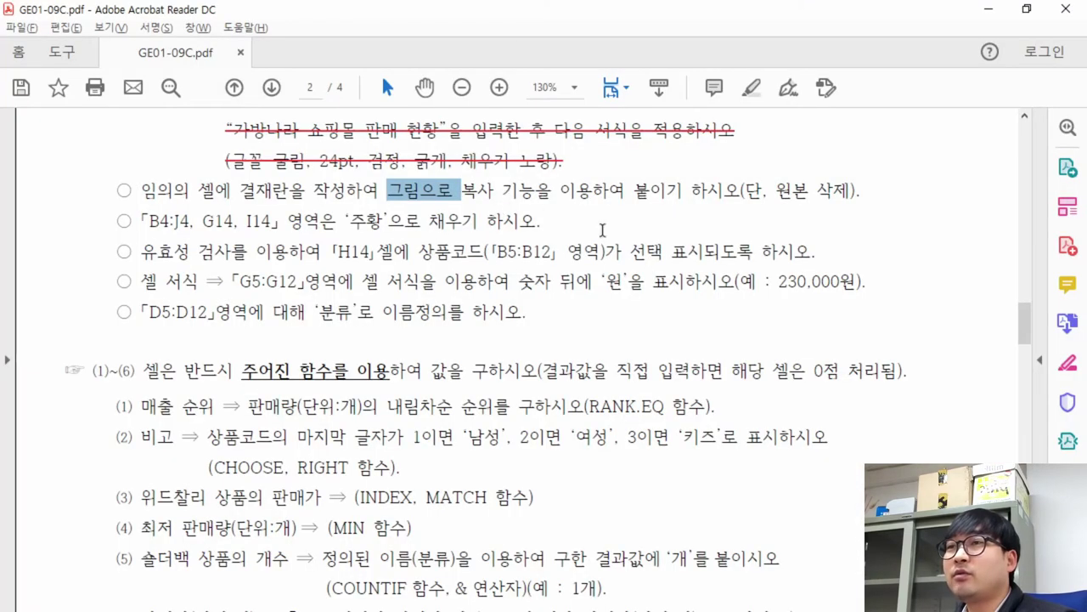
scroll(603, 229, "up", 15)
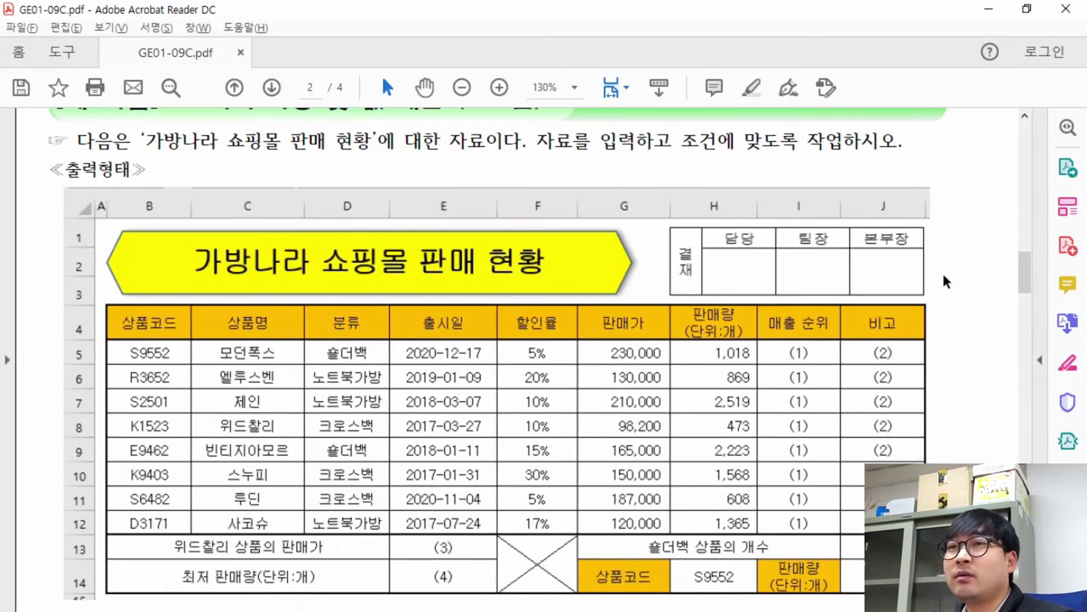
key("alt+Tab")
left_click_drag(618, 285, 676, 229)
key("alt+Tab")
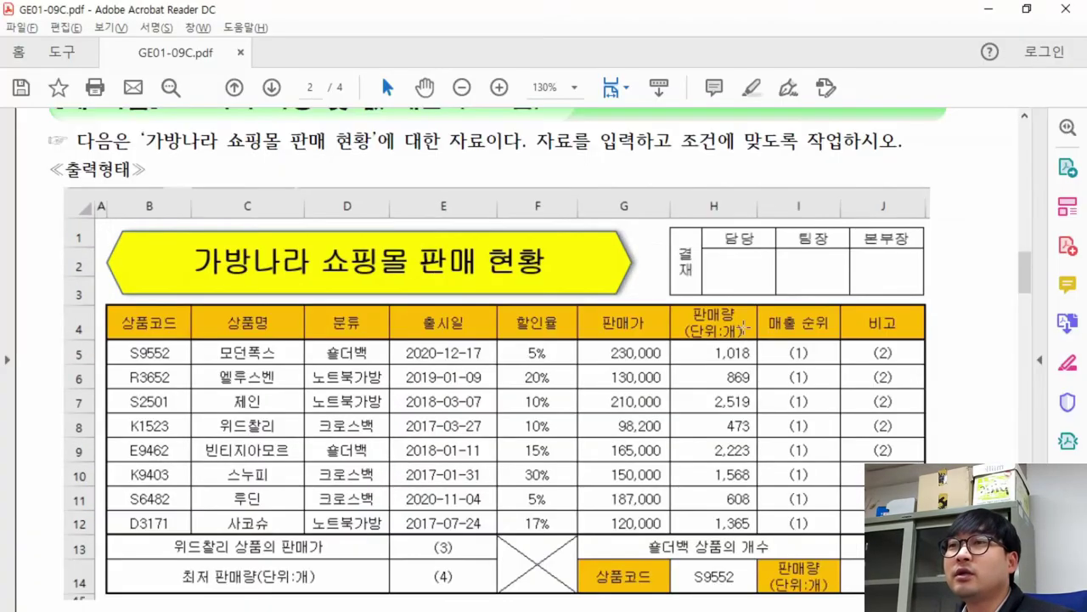
key("alt+Tab")
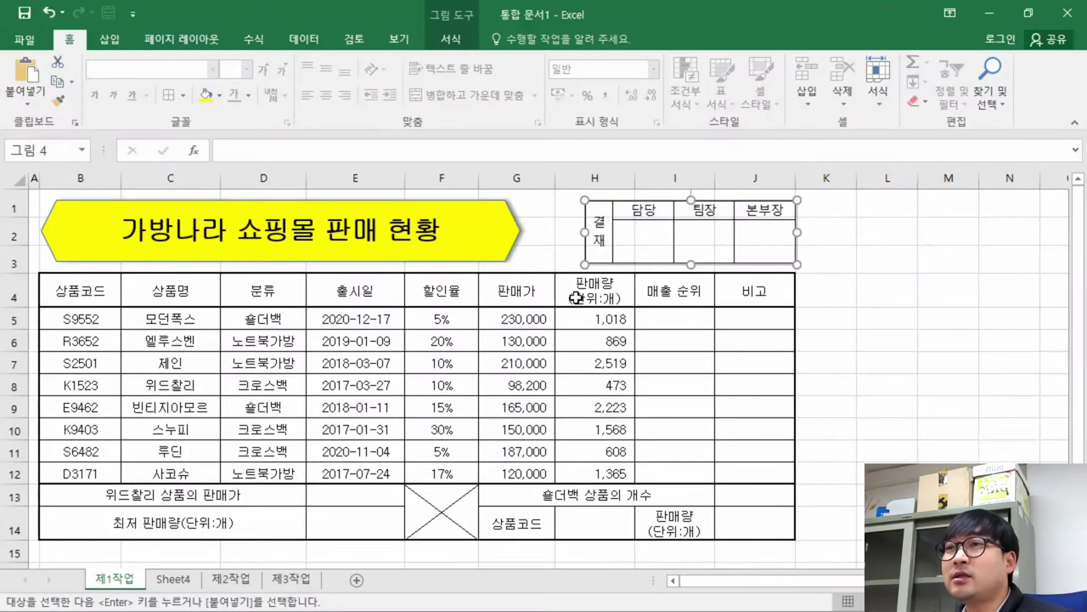
Widen the approval box picture so its left edge meets the start of column H, comparing it with the PDF sample
left_click_drag(581, 231, 557, 231)
key("alt+Tab")
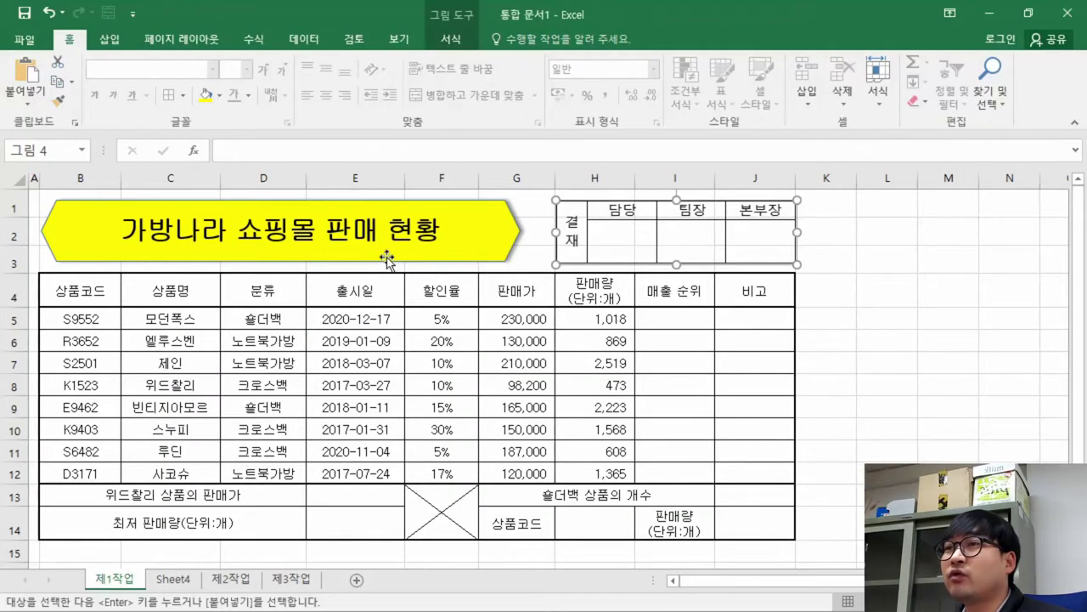
left_click(672, 322)
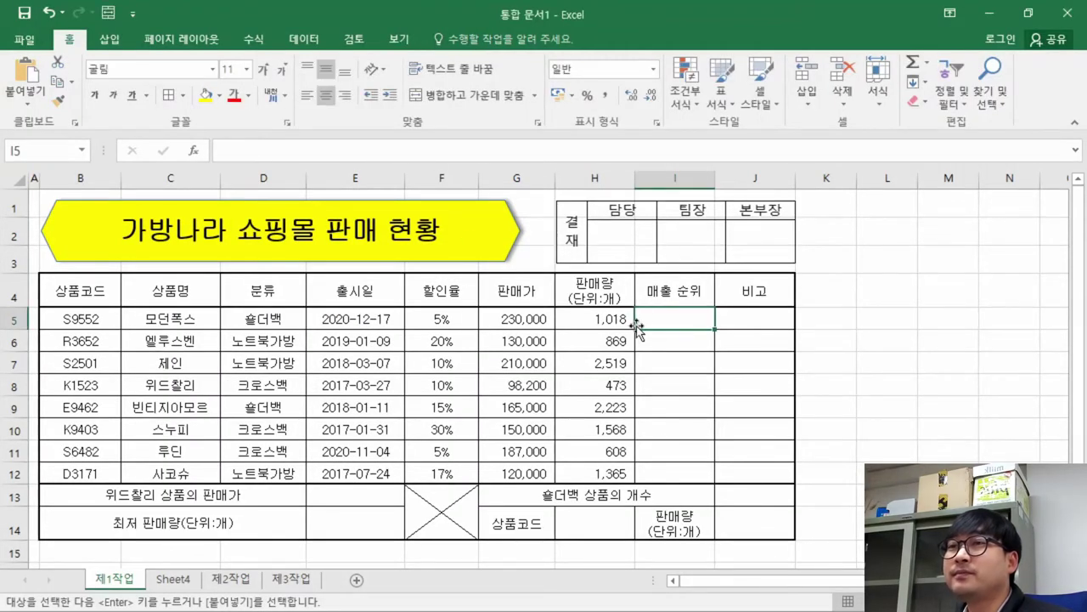
key("alt+Tab")
key("alt+Tab")
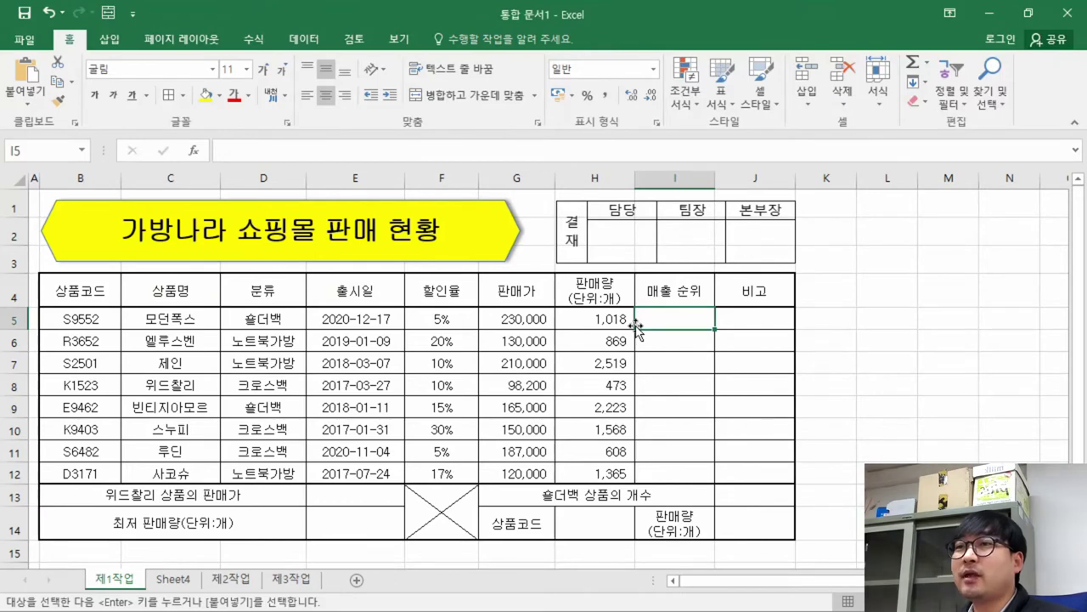
In GE01-09C.pdf, strike through the approval box condition up to the clause about deleting the original
key("alt+Tab")
scroll(592, 364, "down", 5)
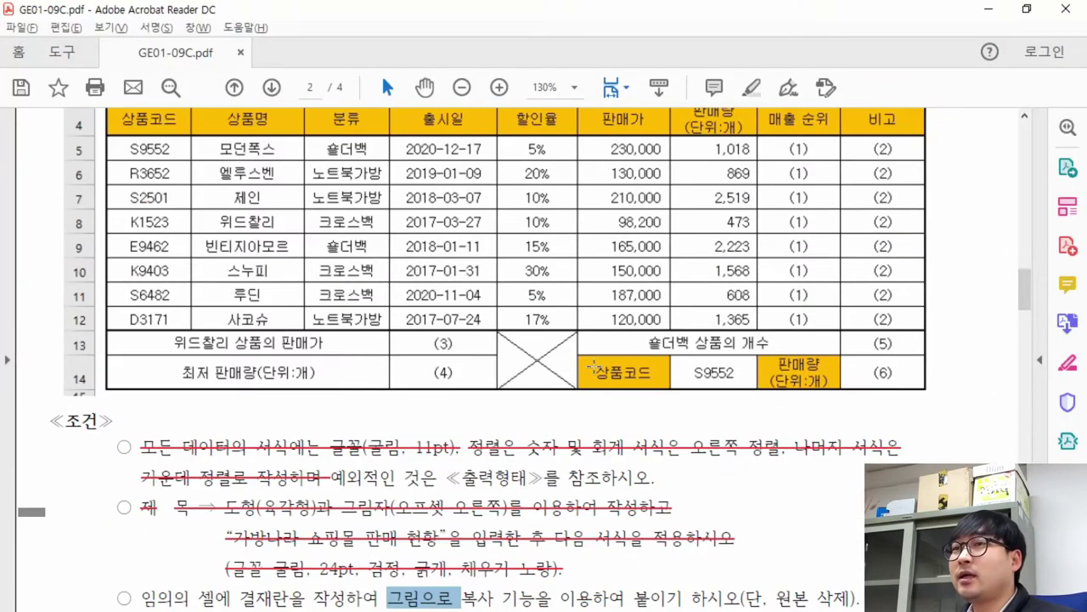
scroll(466, 414, "down", 2)
left_click_drag(135, 355, 861, 356)
left_click(800, 321)
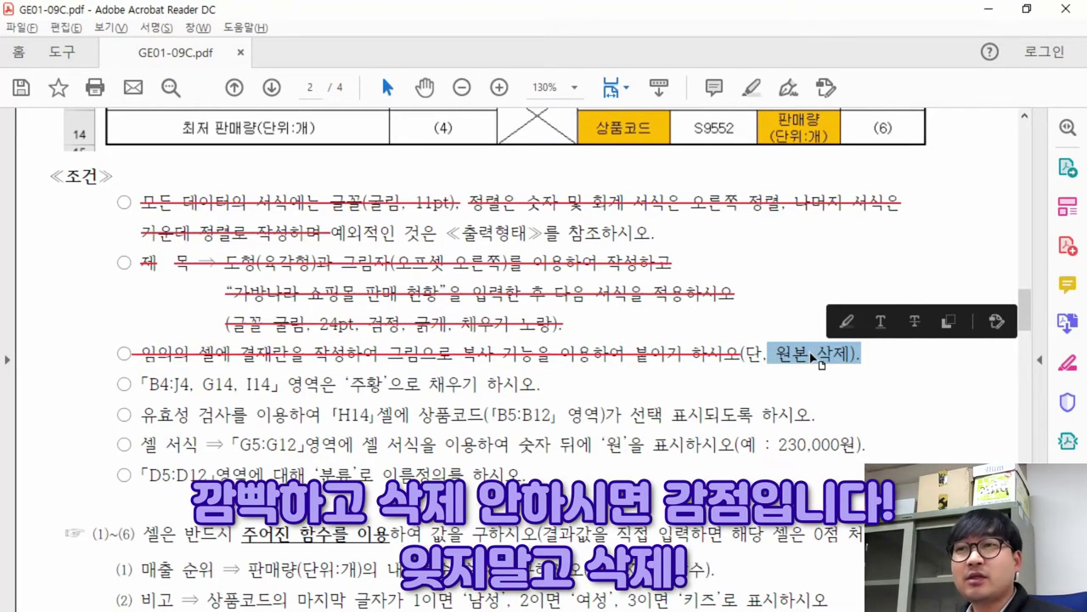
left_click(810, 352)
left_click_drag(863, 355, 692, 357)
Delete Sheet4 with the original approval box from the Excel workbook and return to the 제1작업 sheet
key("alt+Tab")
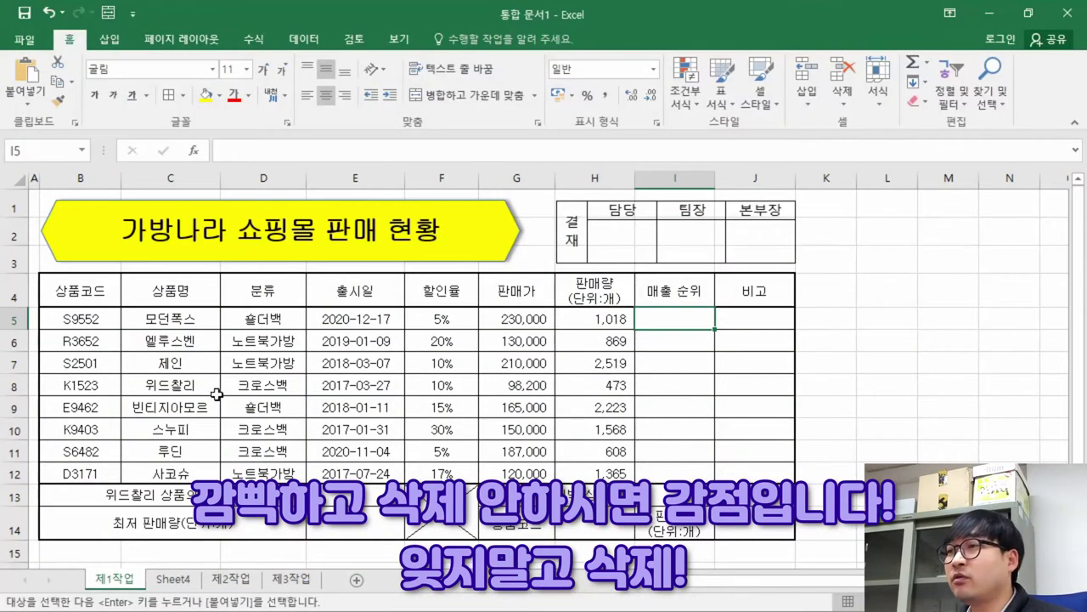
left_click(180, 582)
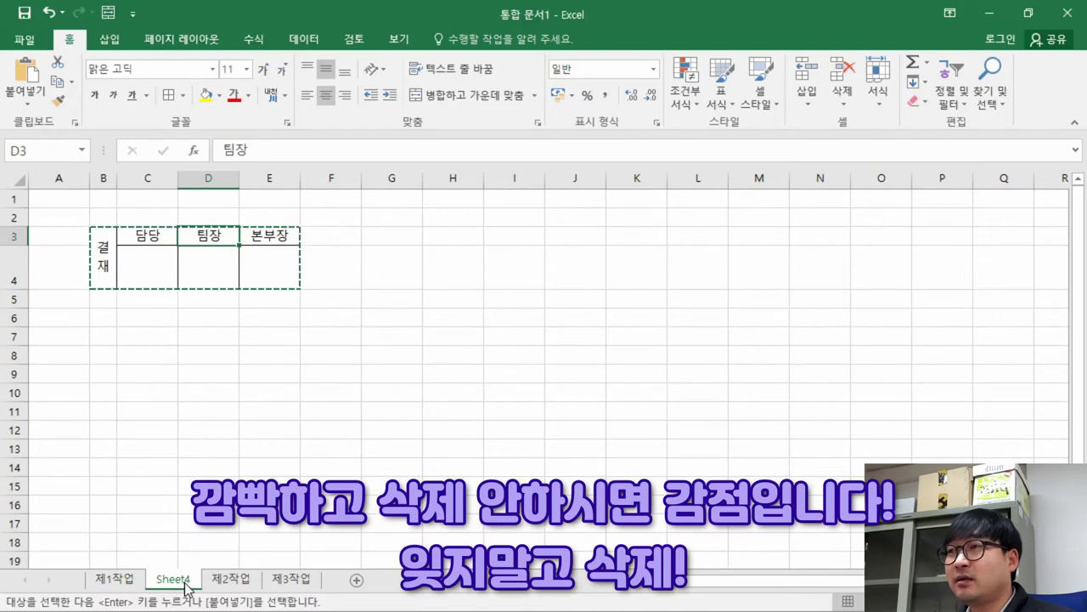
right_click(182, 586)
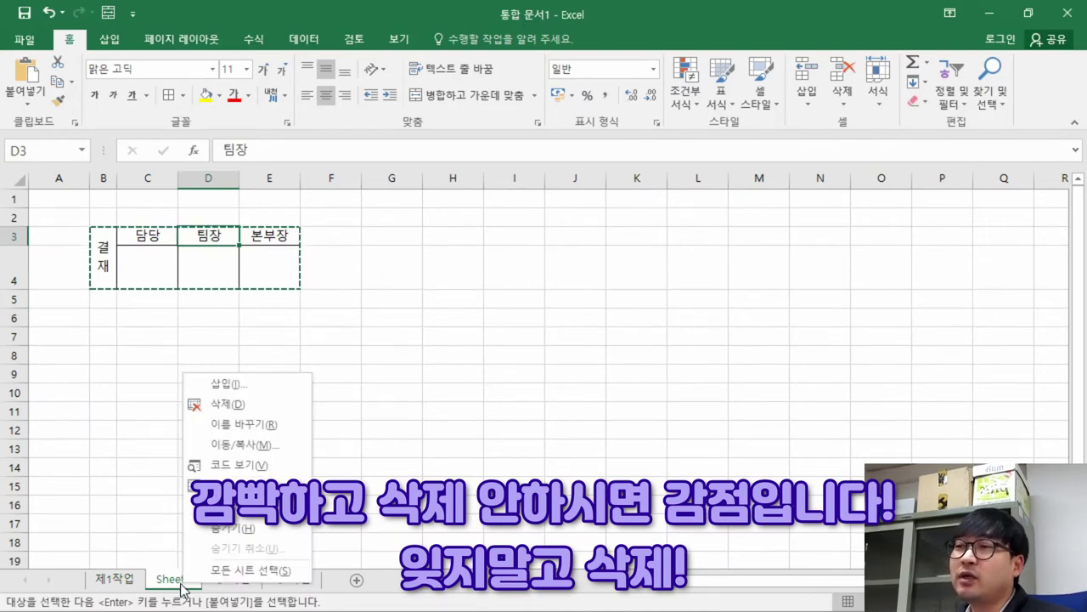
left_click(214, 405)
left_click(458, 365)
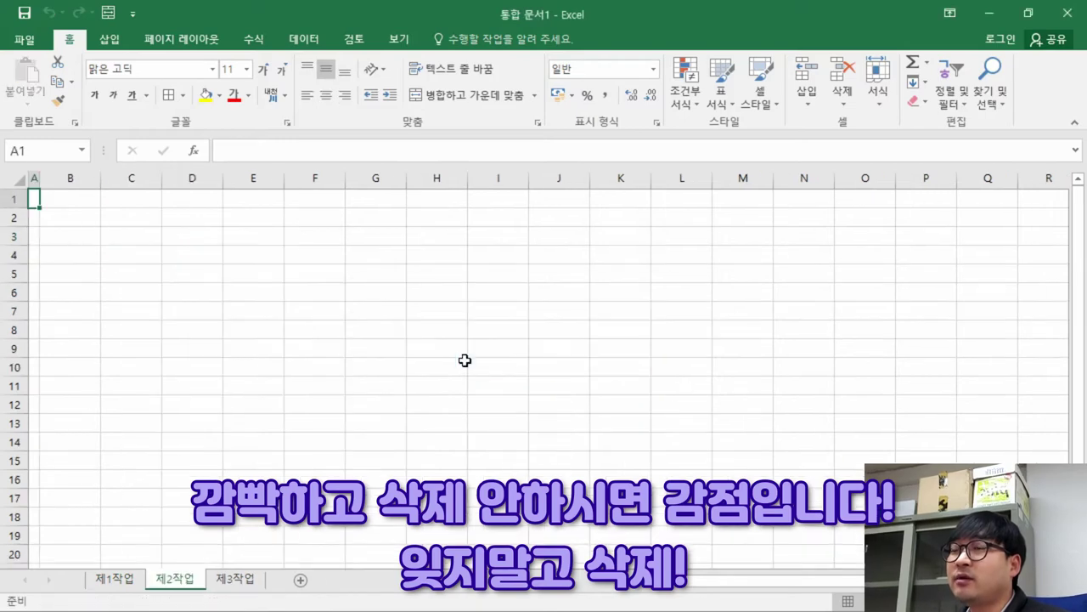
left_click(115, 579)
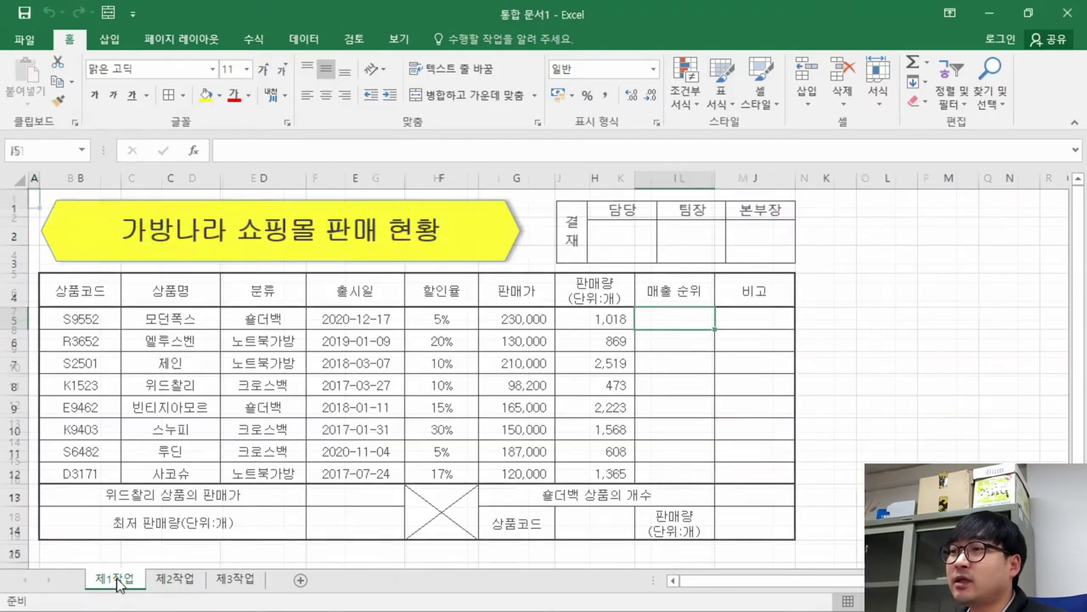
Strike through the remaining delete-the-original clause of the approval box condition in the PDF
key("alt+Tab")
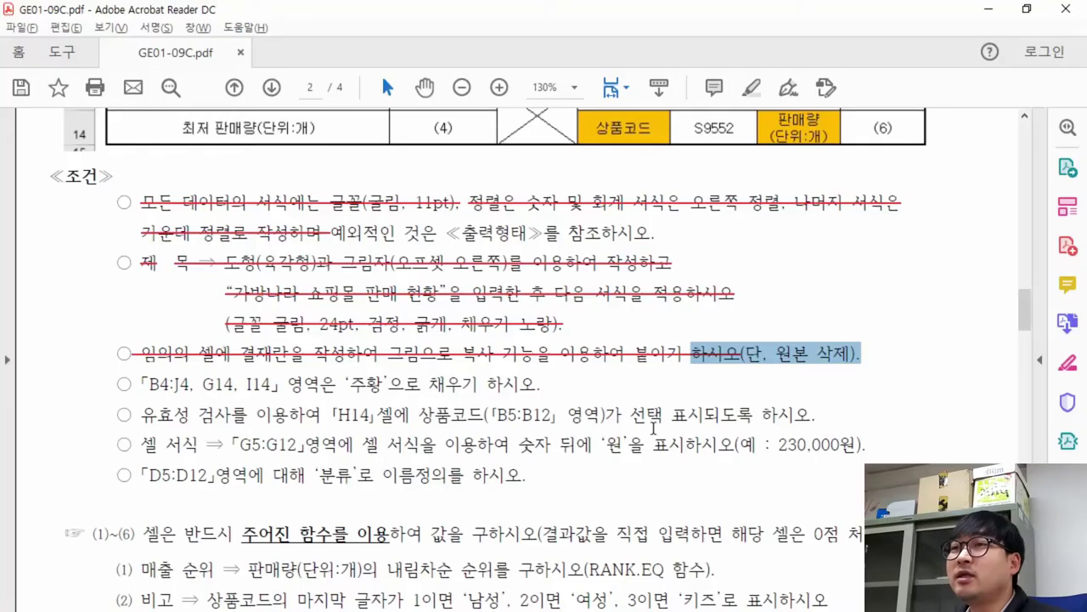
right_click(752, 361)
left_click(830, 427)
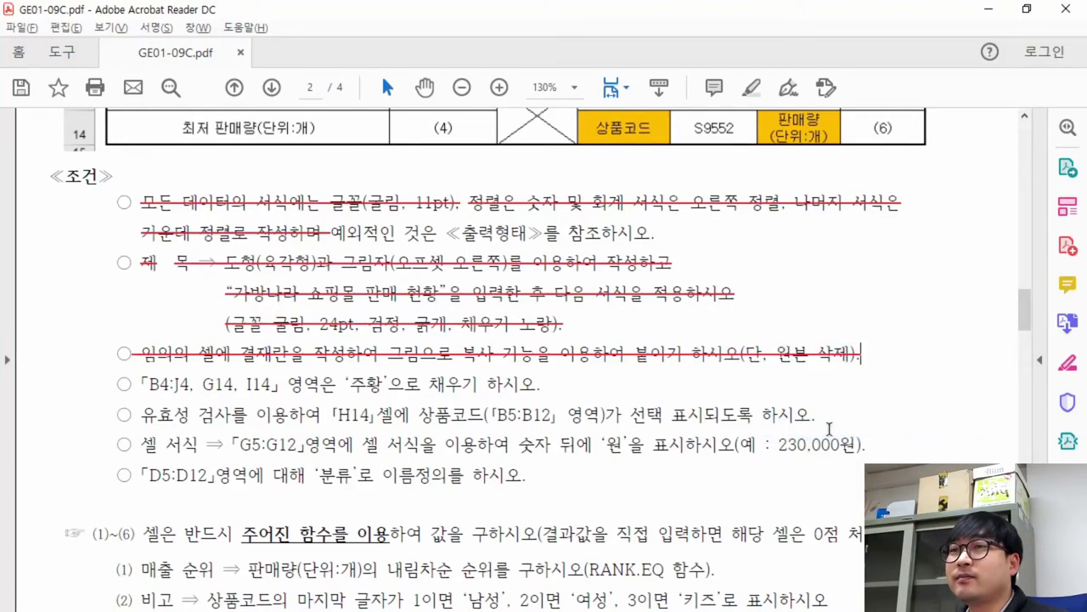
Check the PDF's fill condition and sample, and fill header cells B4:J4 of the 제1작업 sheet with the standard colour 주황 (orange)
left_click_drag(142, 383, 547, 386)
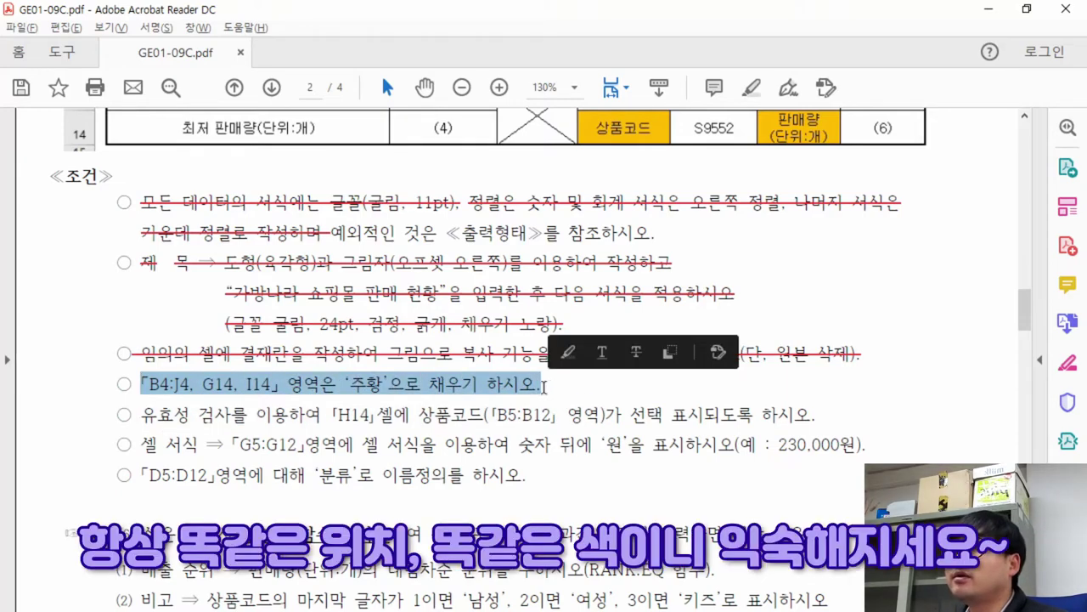
scroll(547, 386, "up", 6)
left_click_drag(127, 186, 900, 208)
double_click(616, 453)
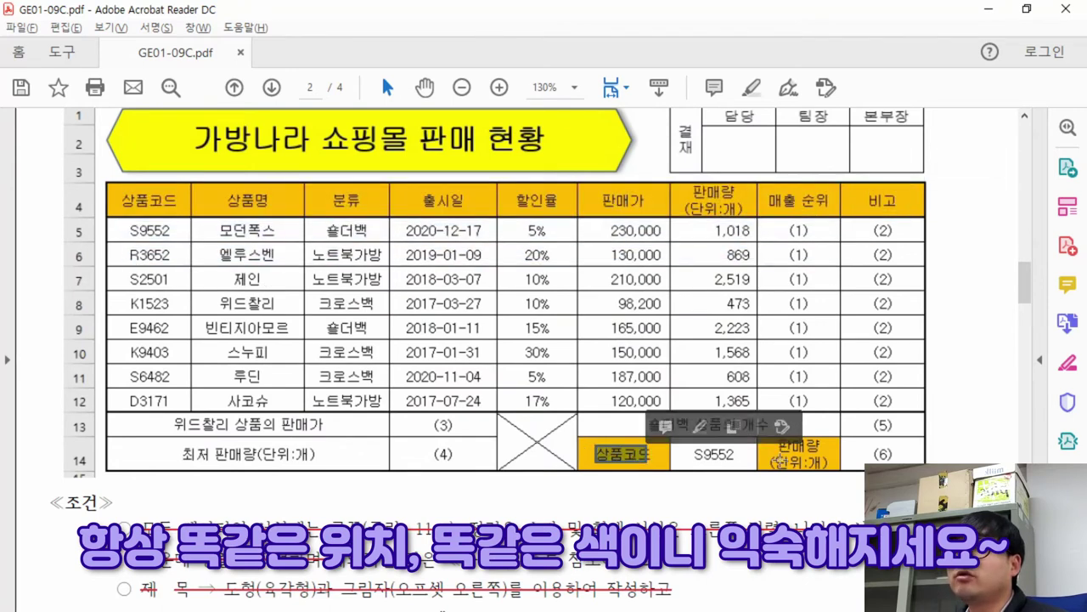
left_click_drag(775, 452, 864, 478)
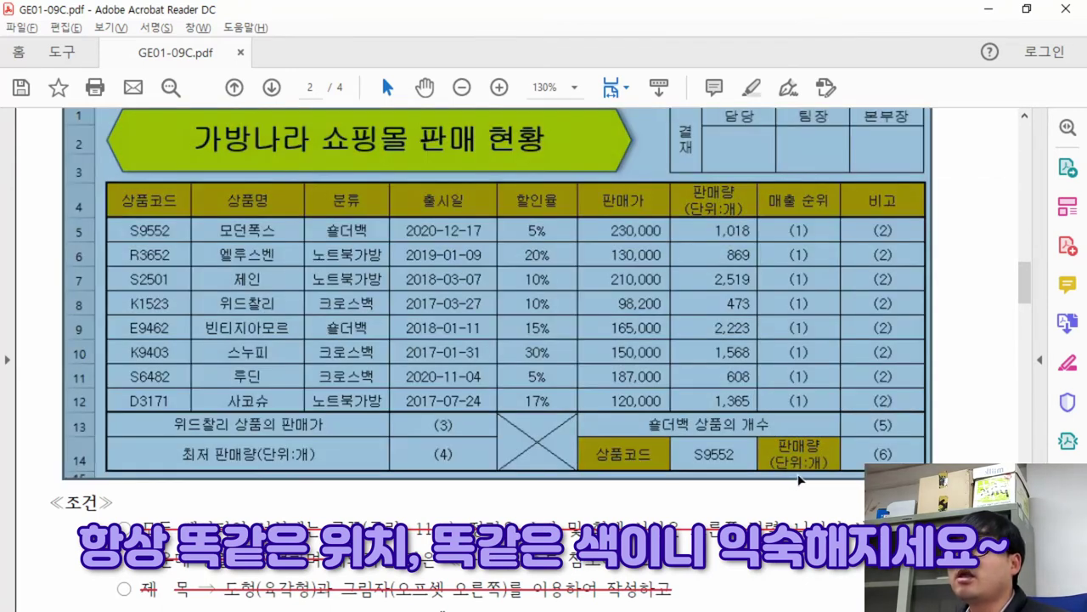
left_click(536, 246)
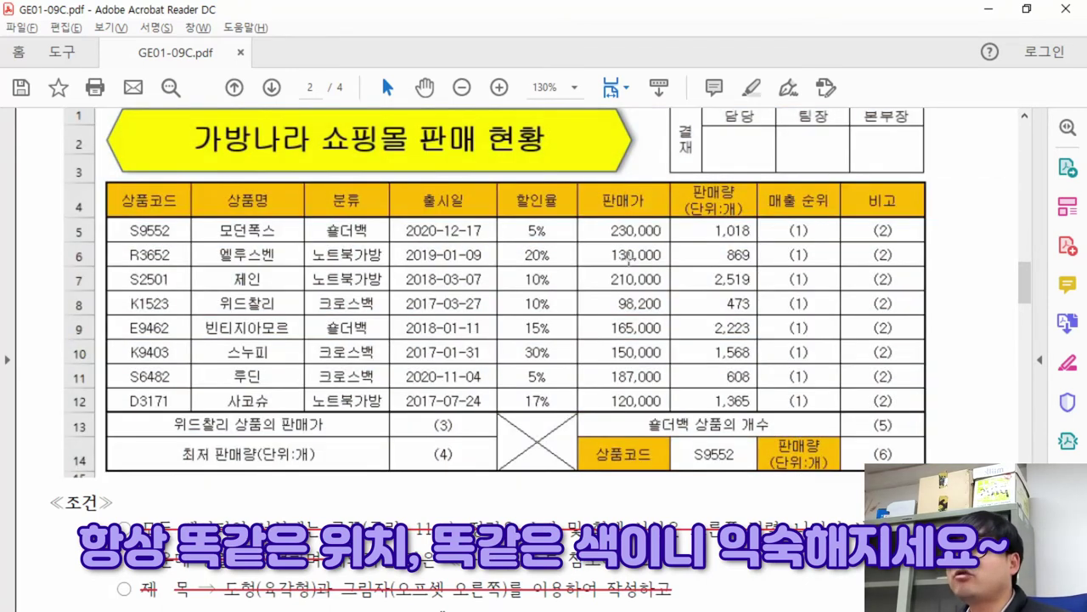
key("alt+Tab")
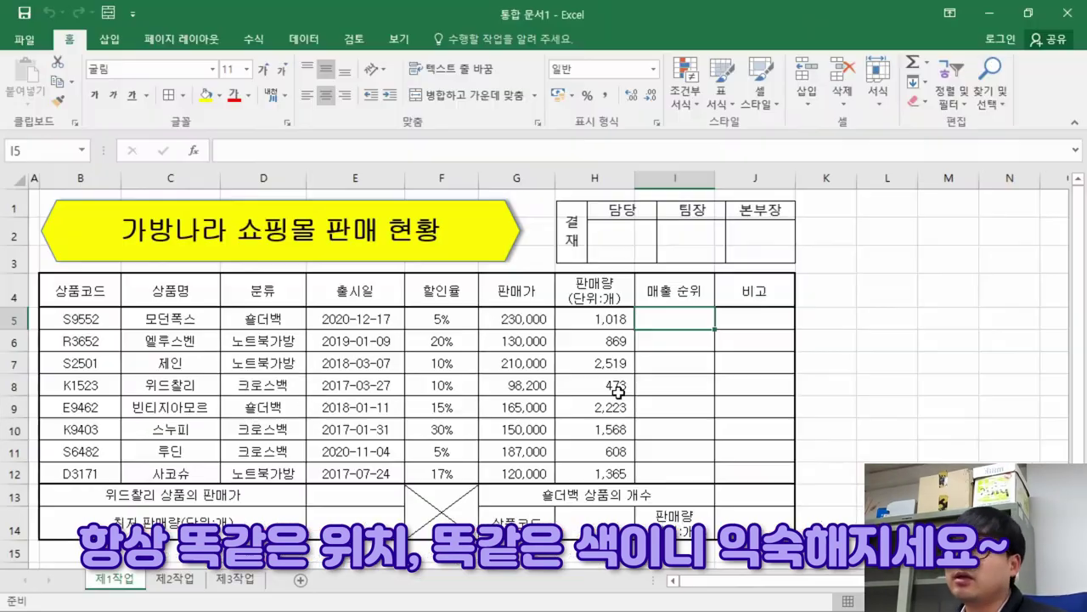
left_click_drag(81, 290, 754, 297)
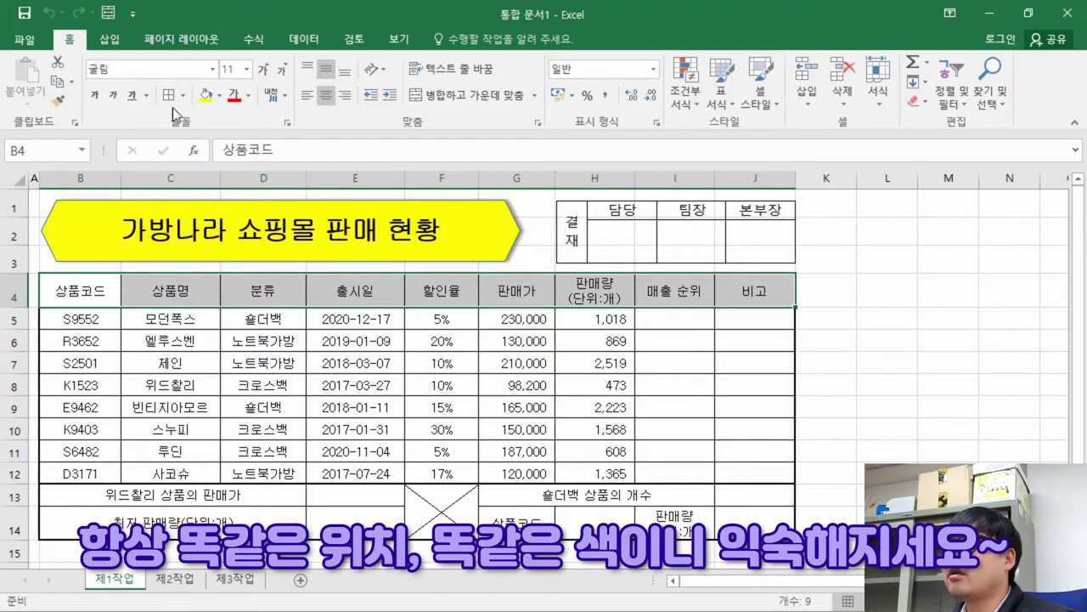
left_click(223, 96)
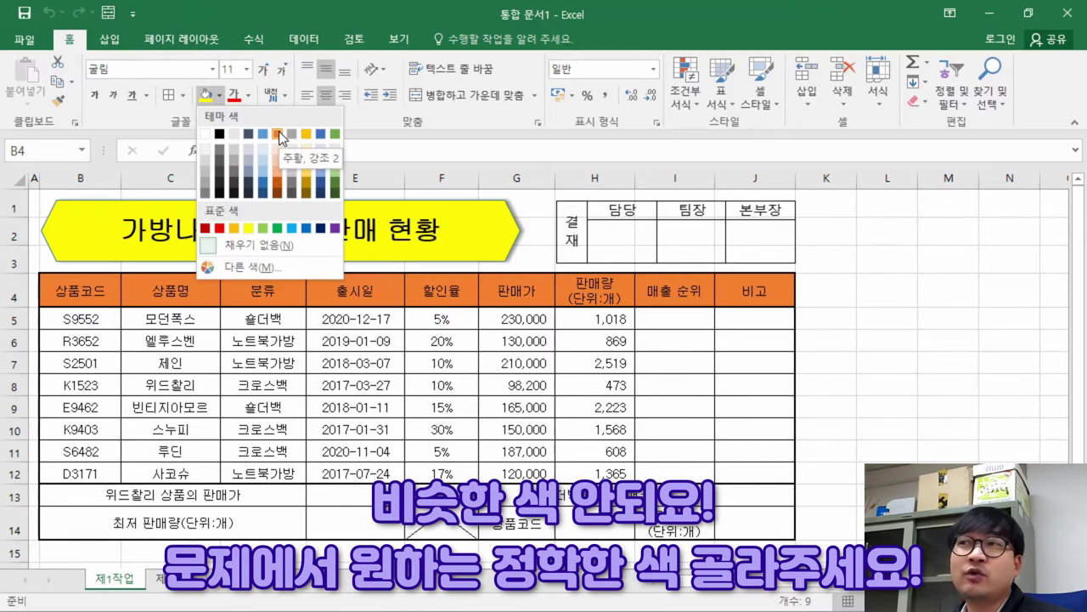
left_click(237, 229)
Apply the same orange fill to cells G14 and I14
left_click(518, 536)
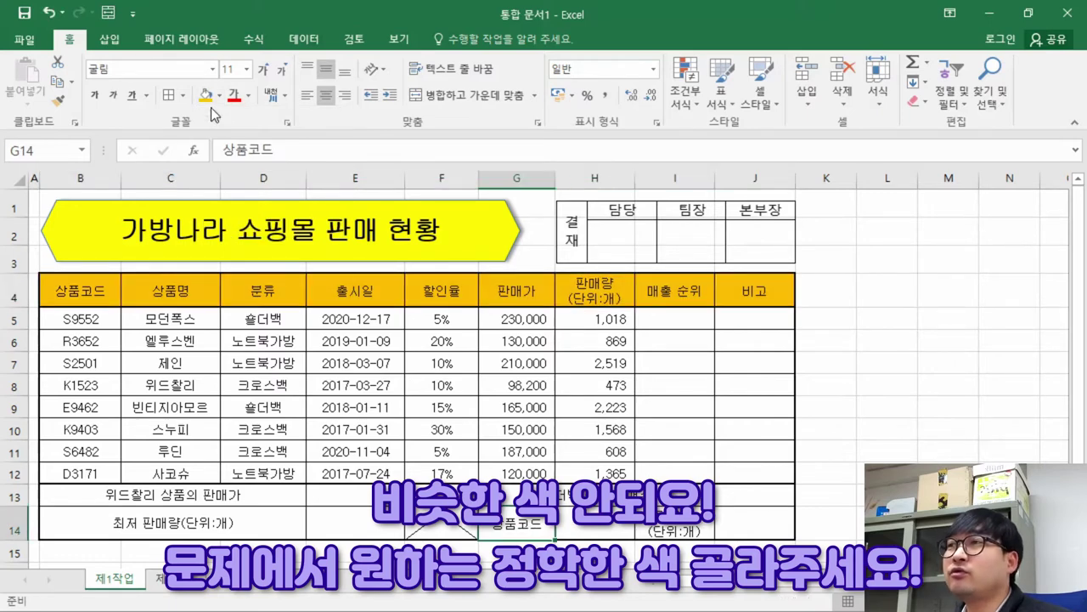
left_click(206, 95)
left_click(678, 534)
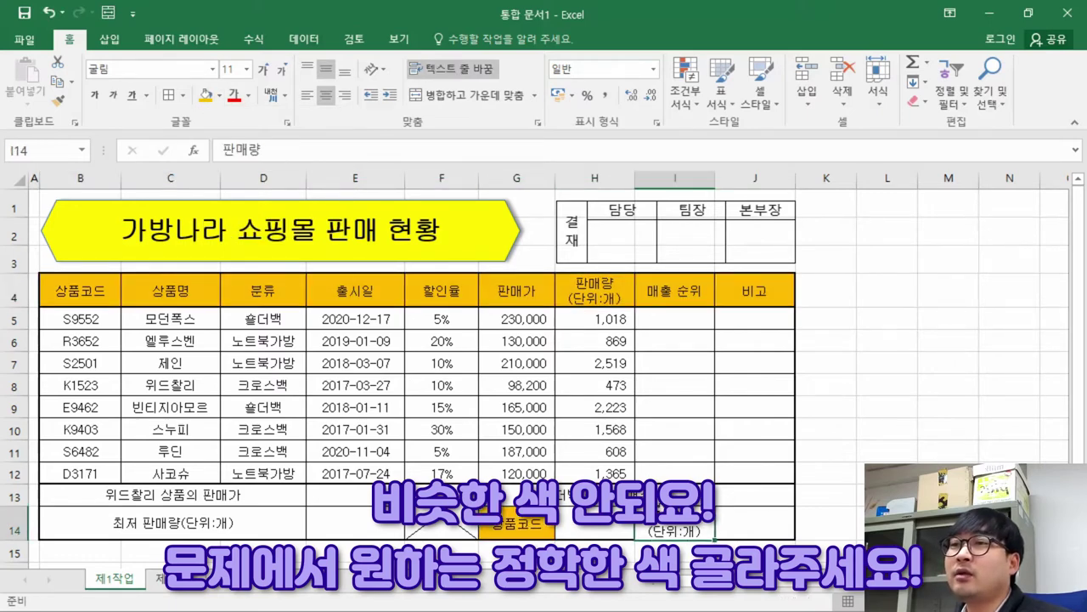
left_click(206, 95)
Strike through the orange fill condition for B4:J4, G14 and I14 in the PDF
key("alt+Tab")
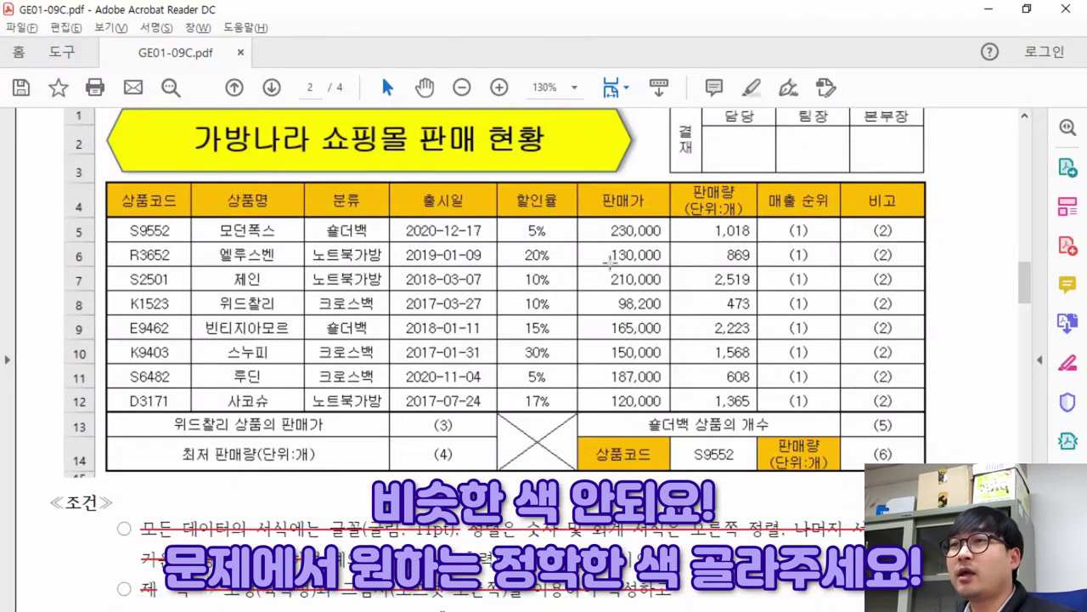
scroll(437, 355, "down", 10)
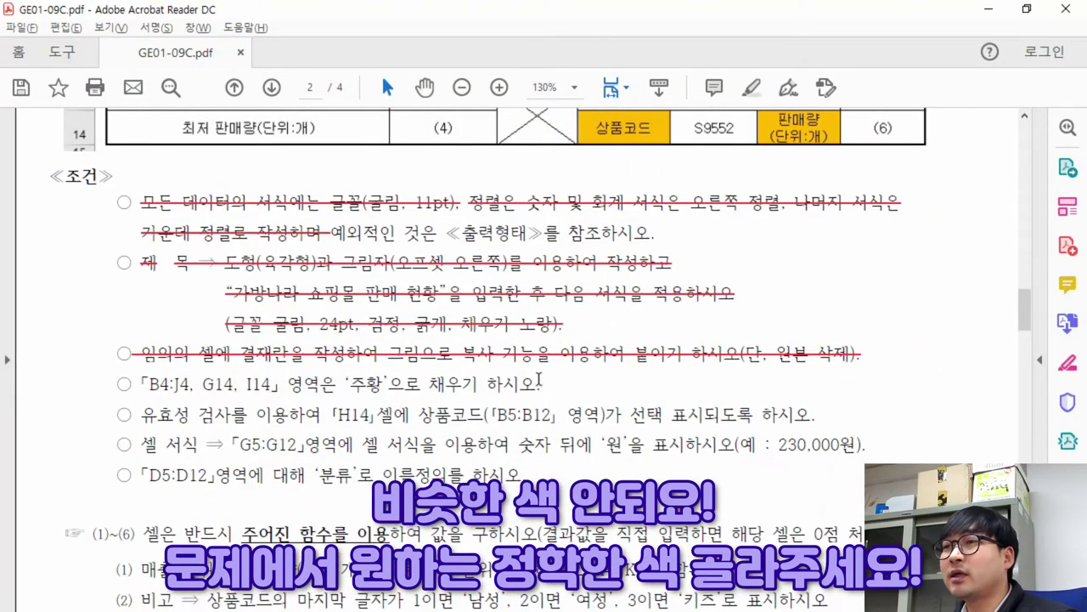
left_click_drag(539, 382, 430, 384)
left_click(255, 373)
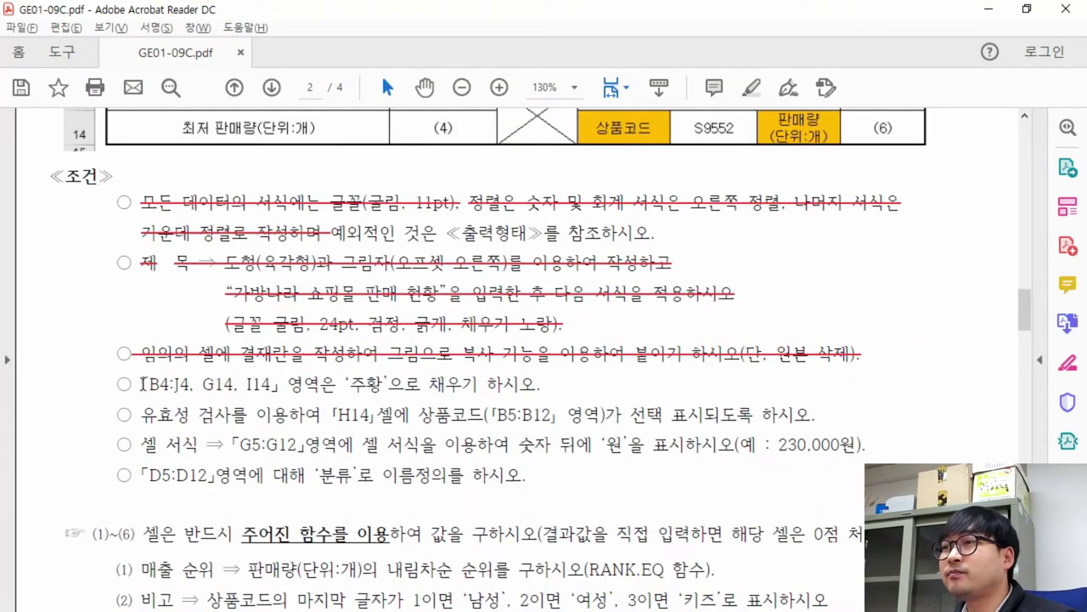
triple_click(545, 387)
right_click(486, 383)
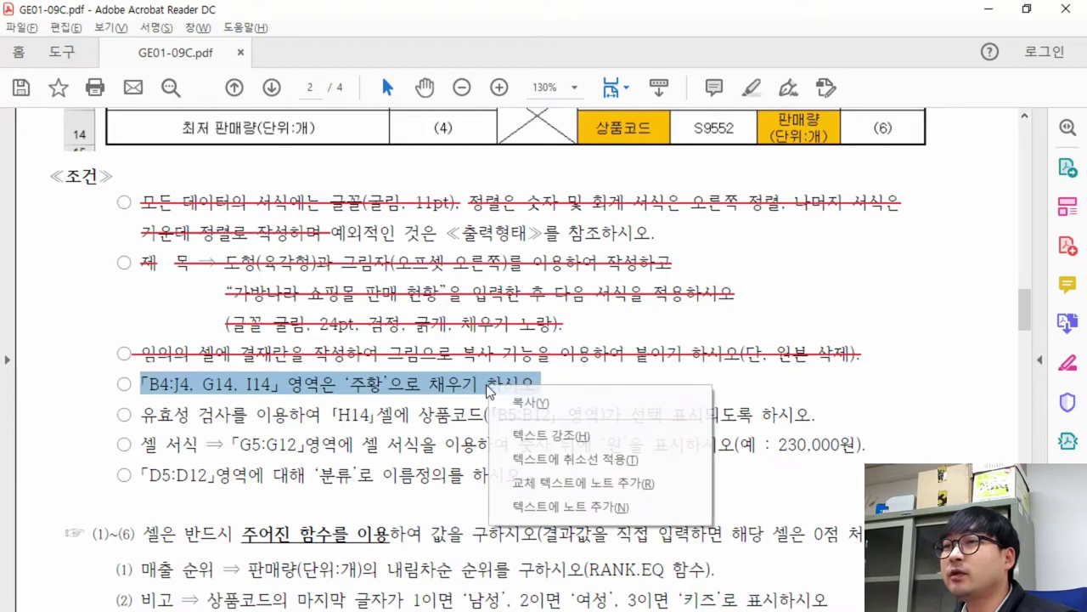
left_click(550, 452)
Examine the PDF's data validation condition for H14, comparing it with the sample table's product codes in B5:B12 and cell H14
left_click_drag(133, 414, 484, 418)
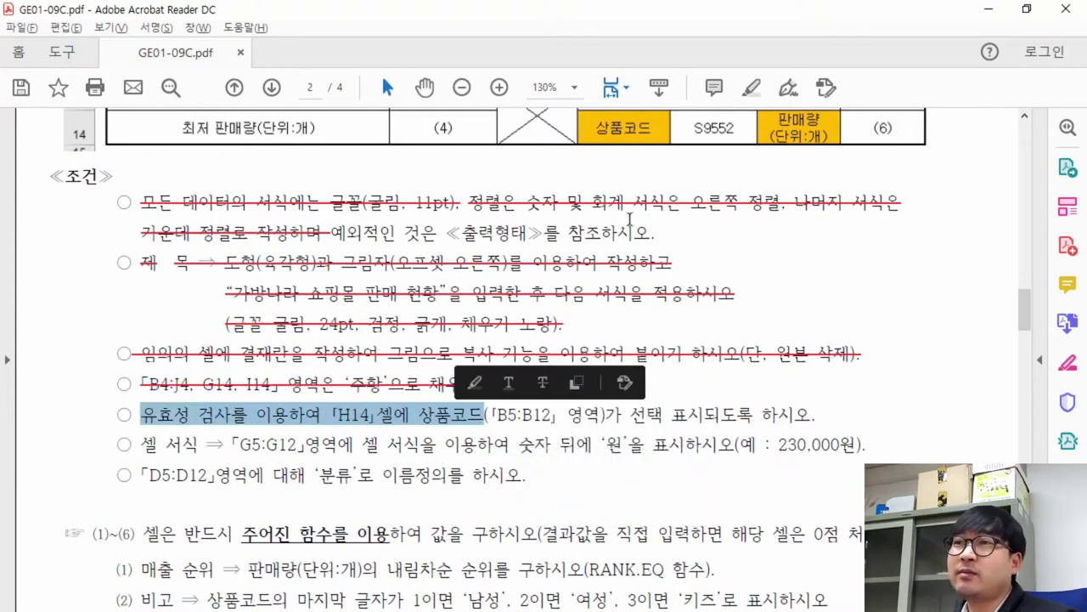
left_click_drag(685, 114, 765, 146)
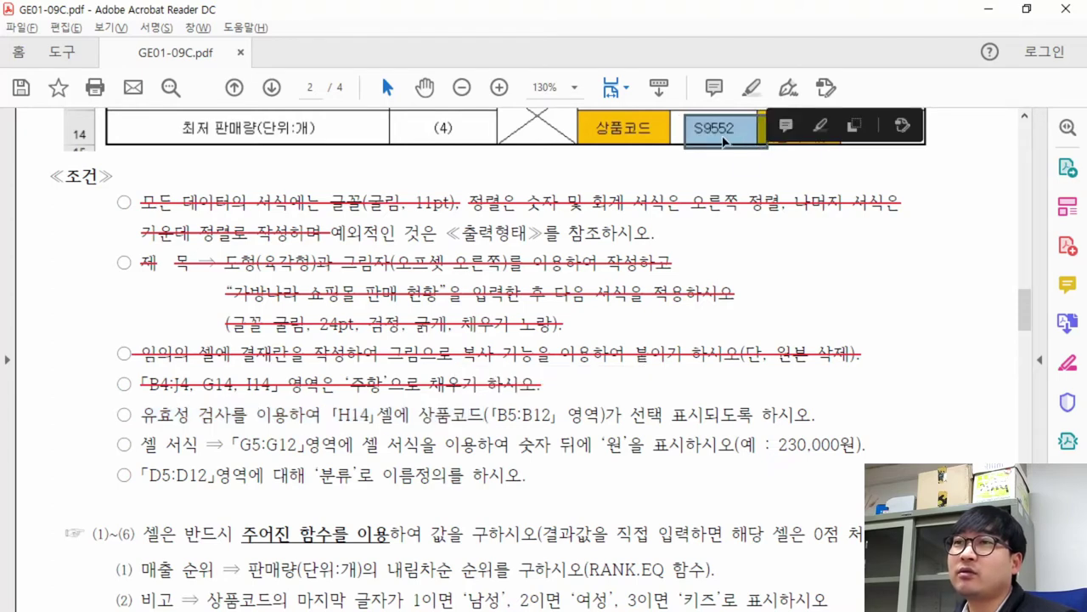
left_click(680, 128)
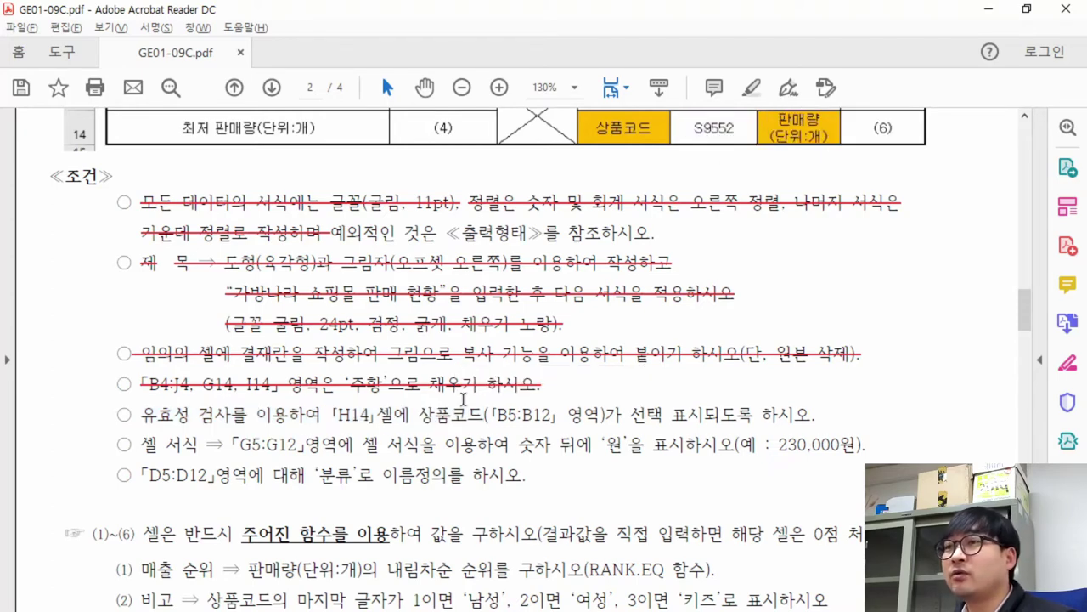
left_click_drag(419, 414, 552, 419)
scroll(535, 407, "up", 9)
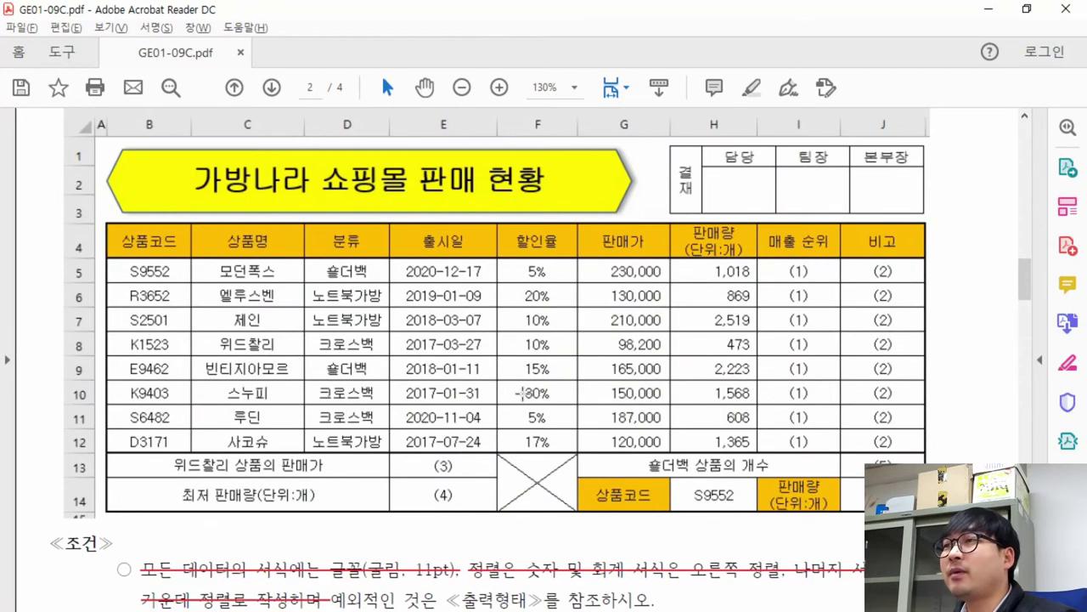
left_click_drag(128, 228, 173, 451)
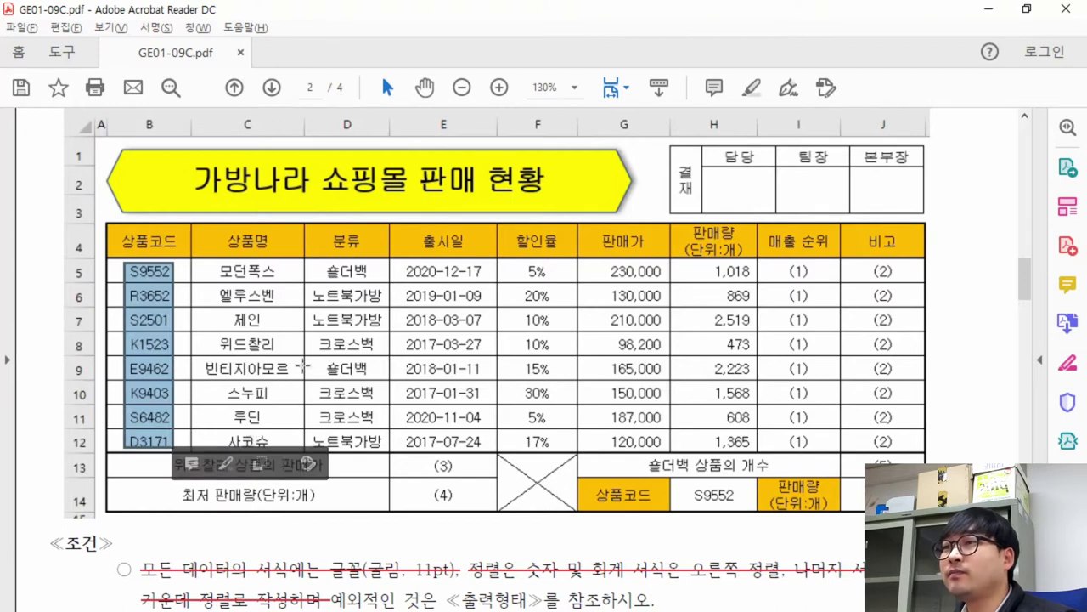
left_click_drag(681, 487, 744, 505)
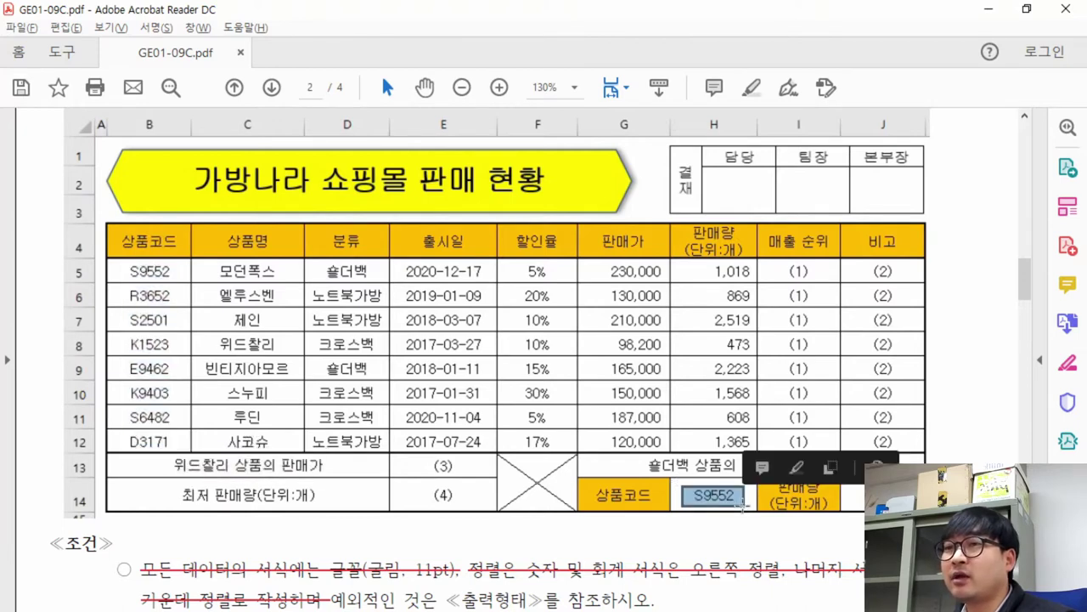
left_click_drag(129, 265, 182, 445)
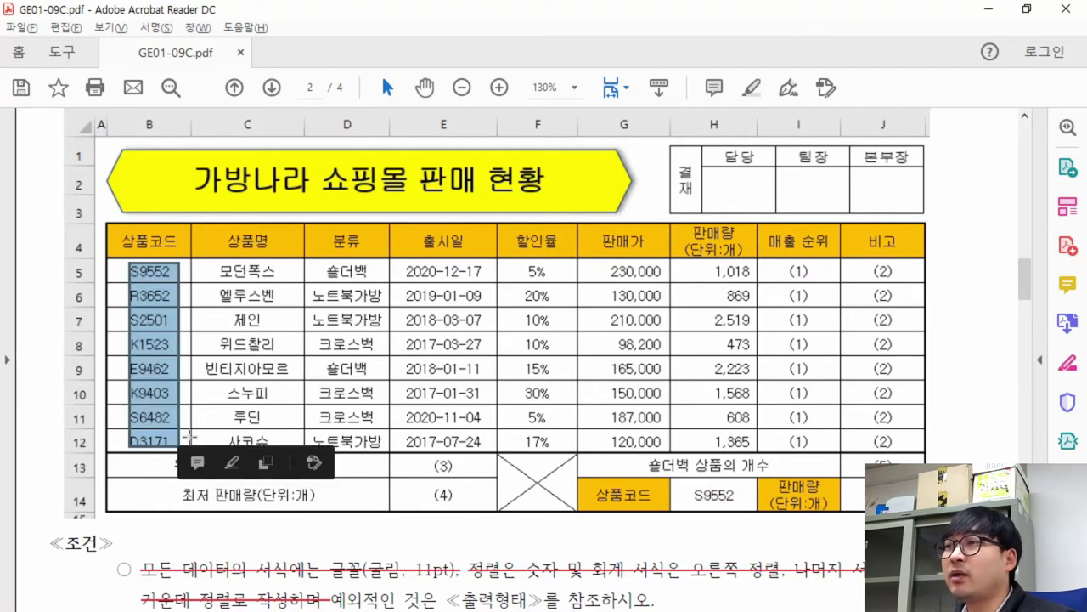
scroll(204, 423, "down", 9)
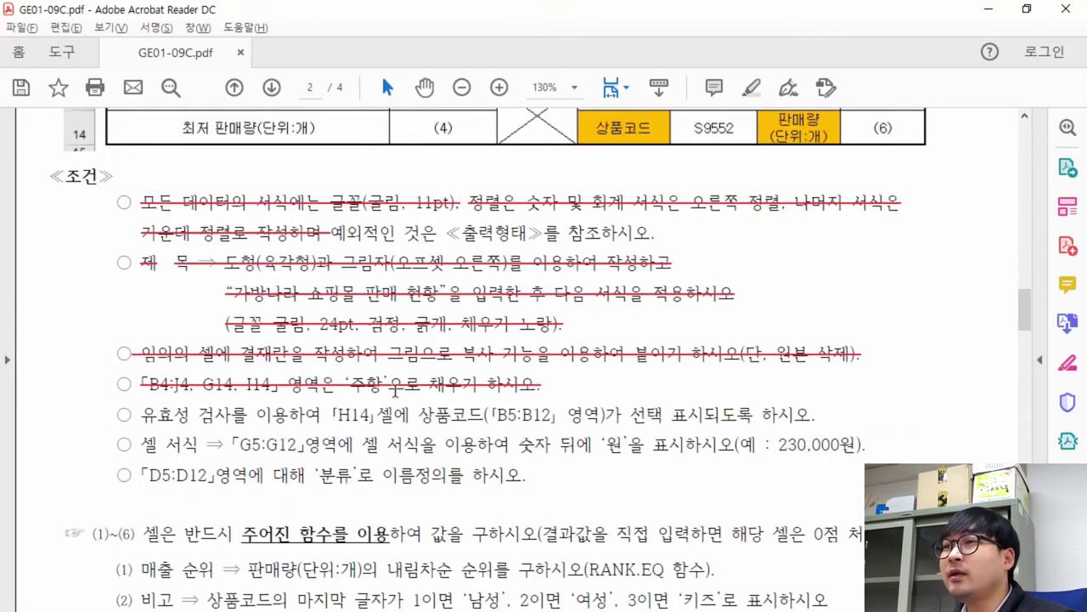
double_click(689, 413)
left_click_drag(630, 414, 663, 414)
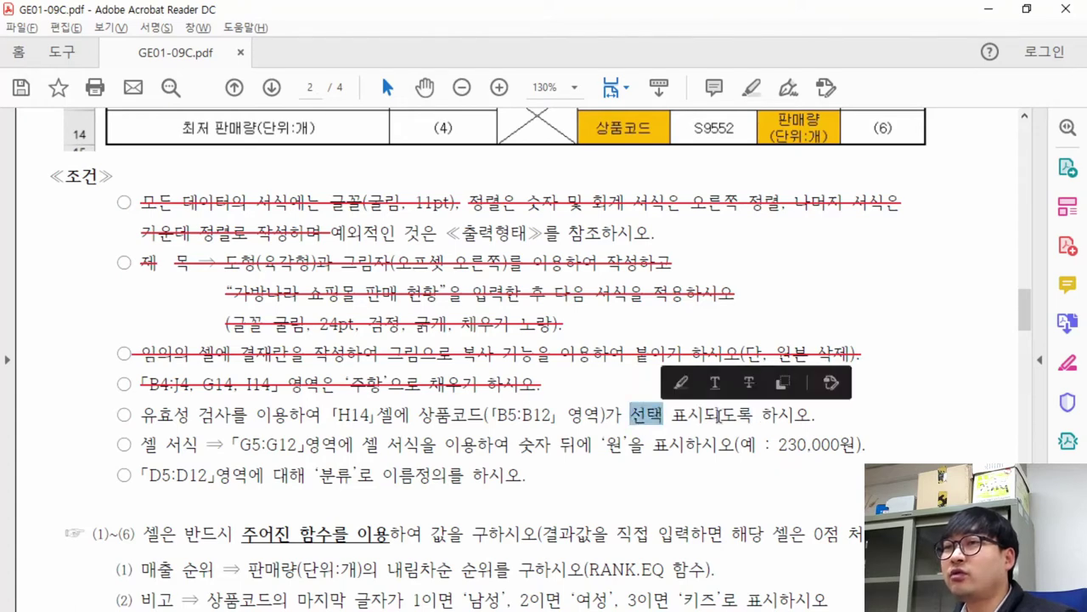
left_click_drag(141, 415, 248, 414)
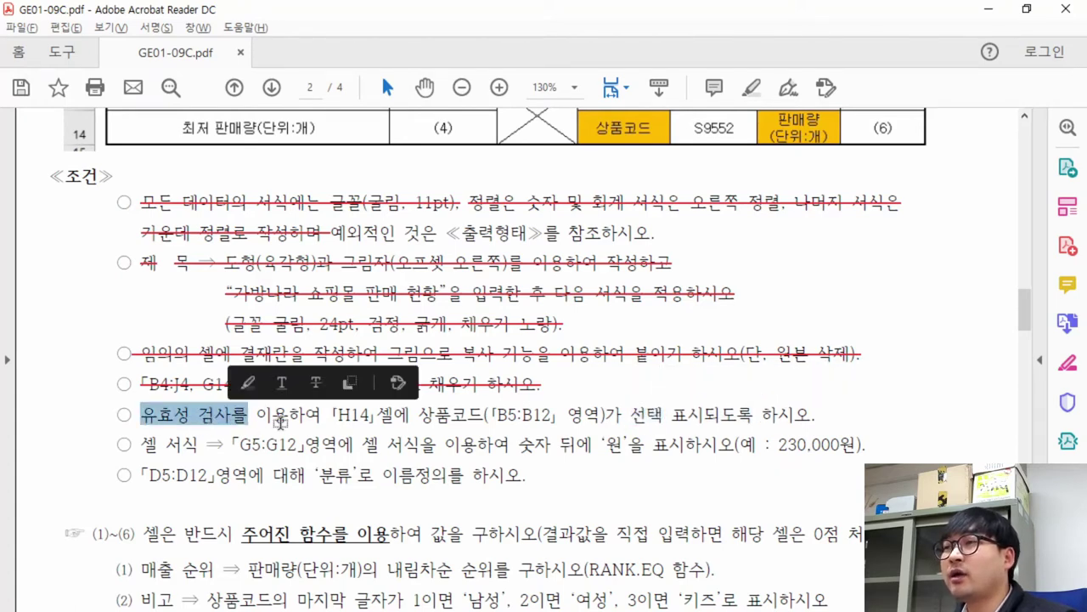
Switch to Excel and restrict cell H14 with data validation to a list (목록) sourced from B5:B12
key("alt+Tab")
left_click(610, 531)
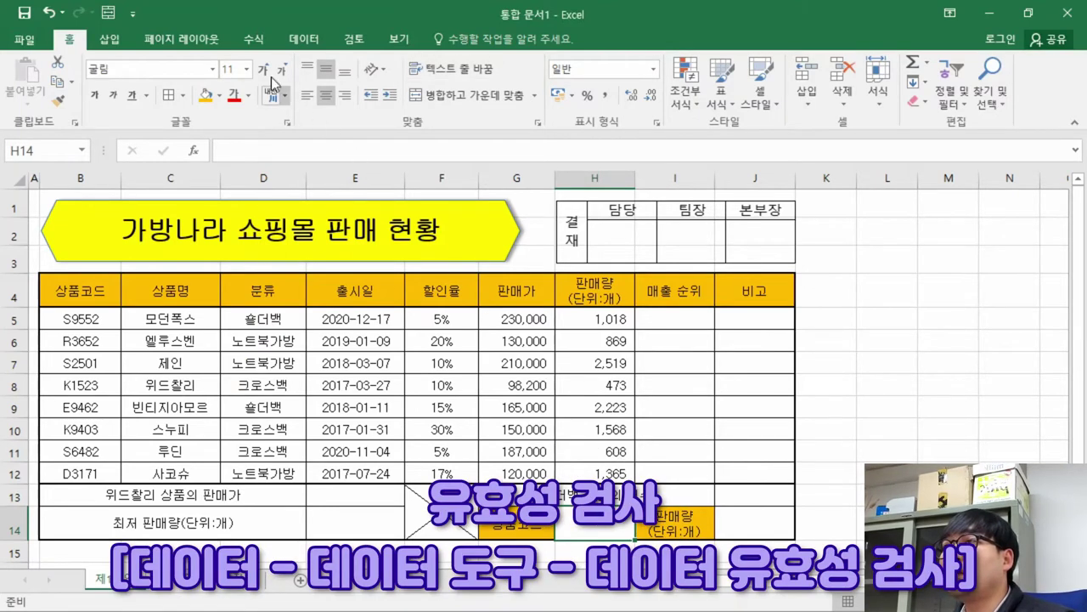
left_click(304, 42)
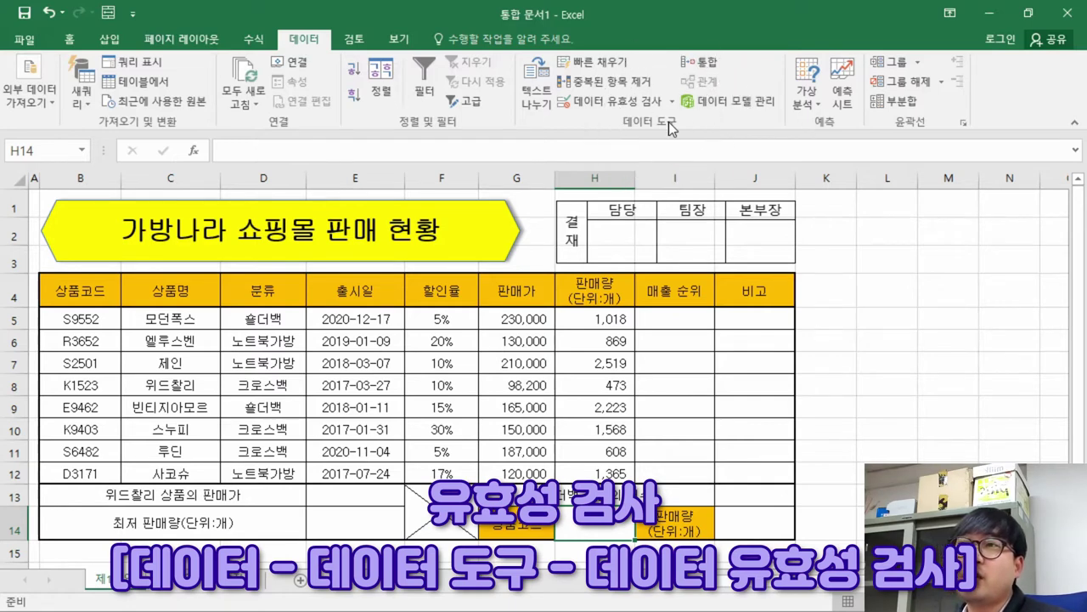
left_click(605, 104)
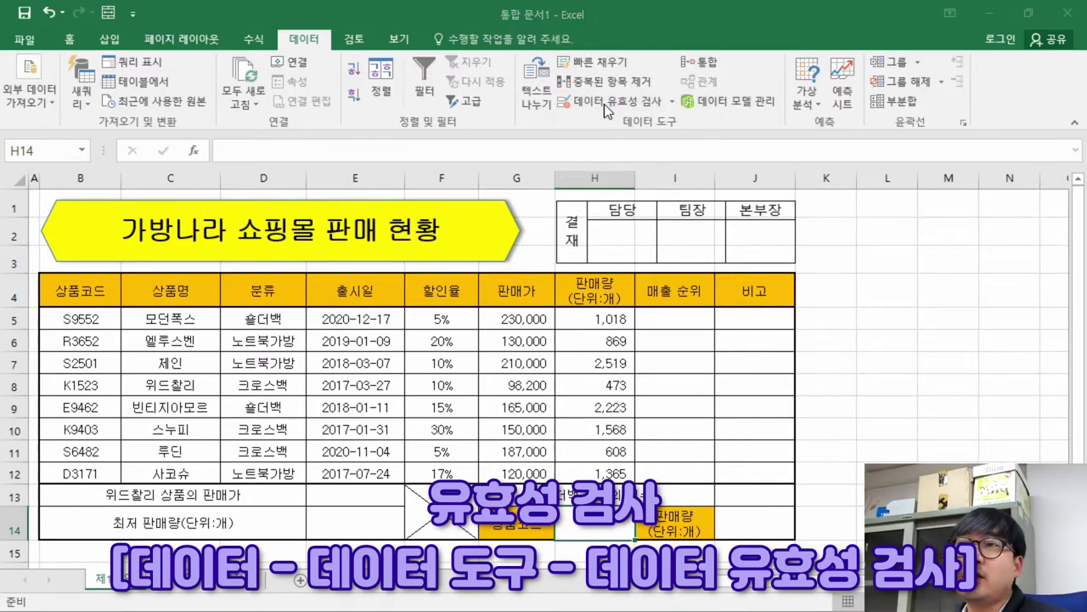
left_click_drag(484, 161, 391, 169)
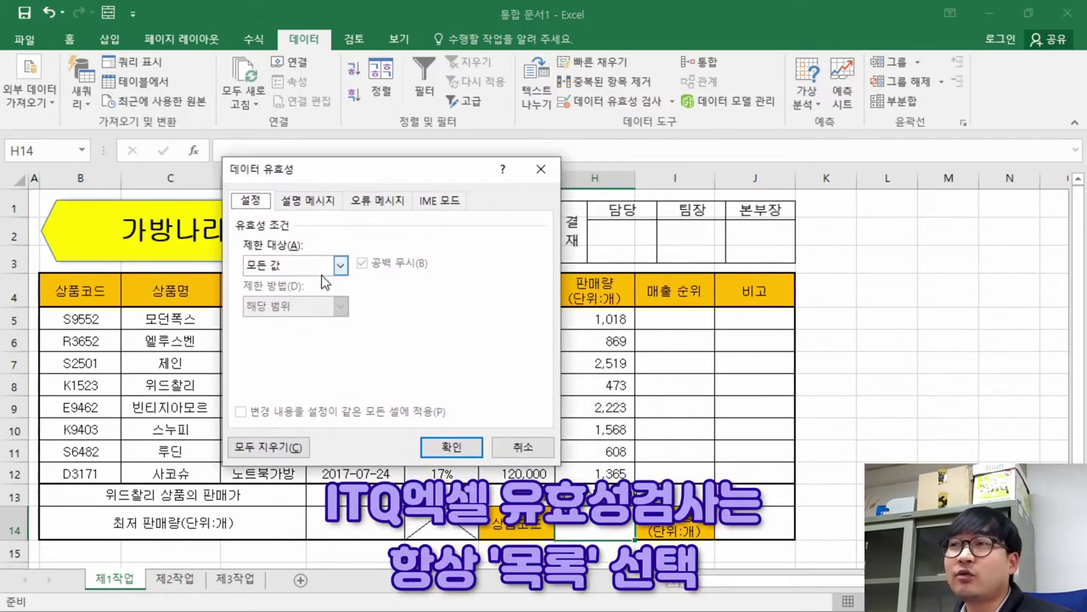
left_click(340, 267)
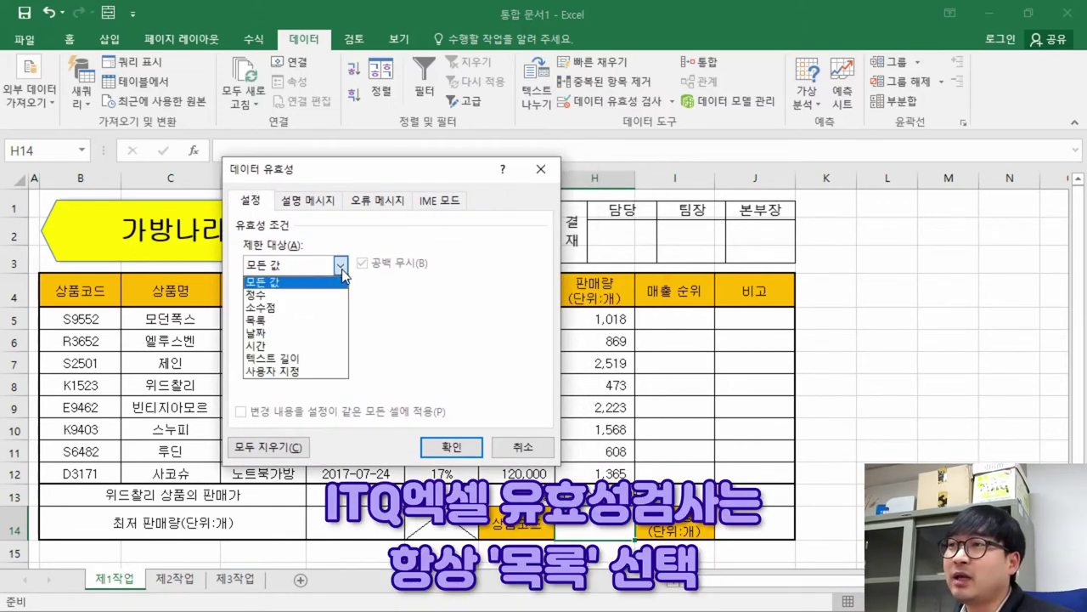
left_click(276, 322)
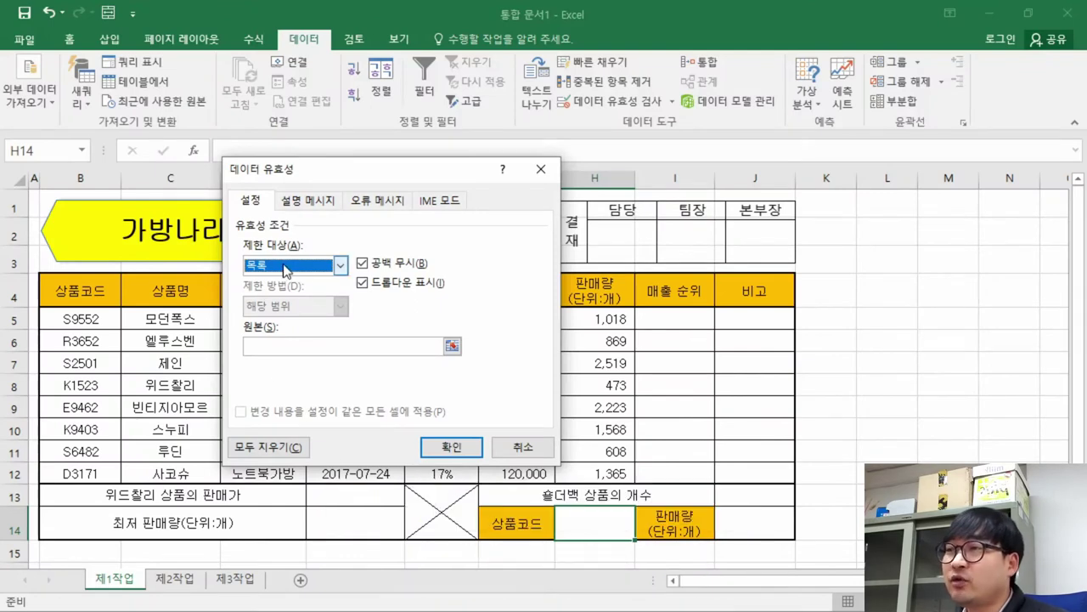
left_click(284, 346)
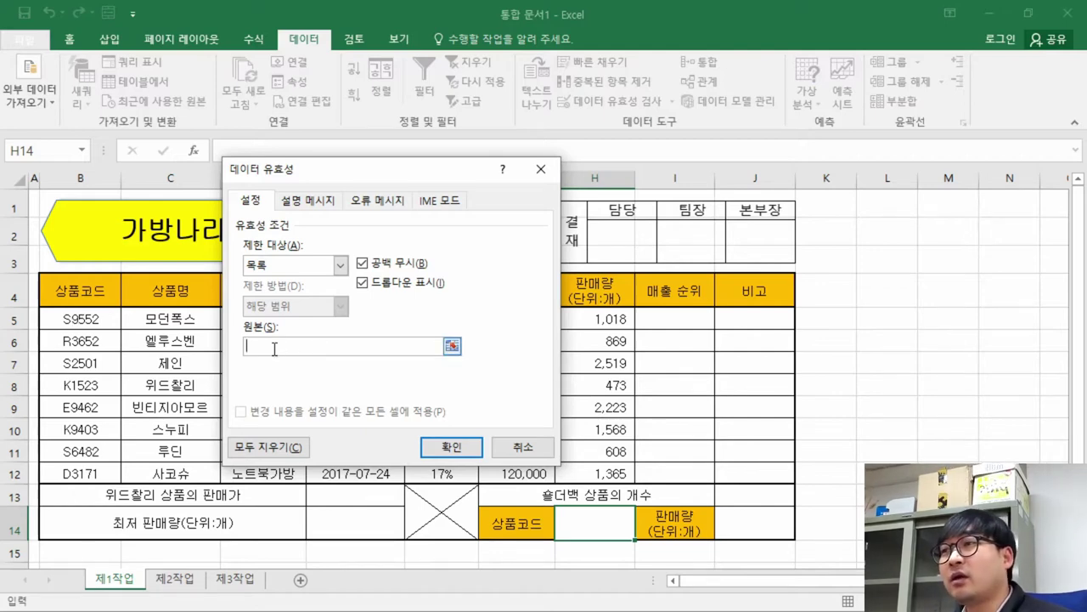
left_click_drag(74, 317, 85, 473)
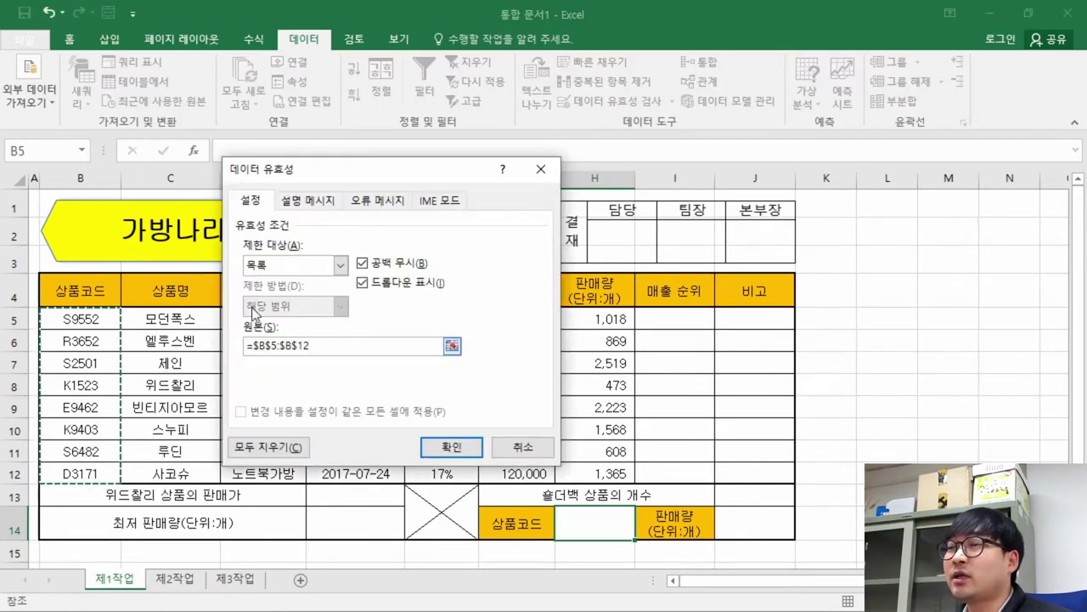
left_click(454, 448)
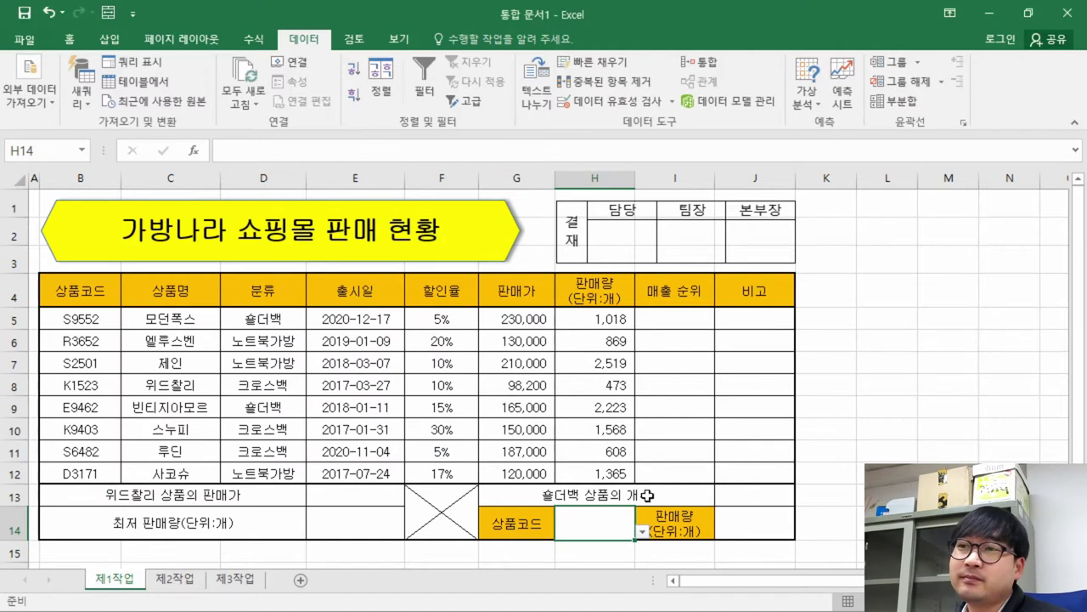
Try the drop-down list in H14, check the PDF's sample, and choose product code S9552
scroll(706, 475, "down", 4)
left_click(642, 238)
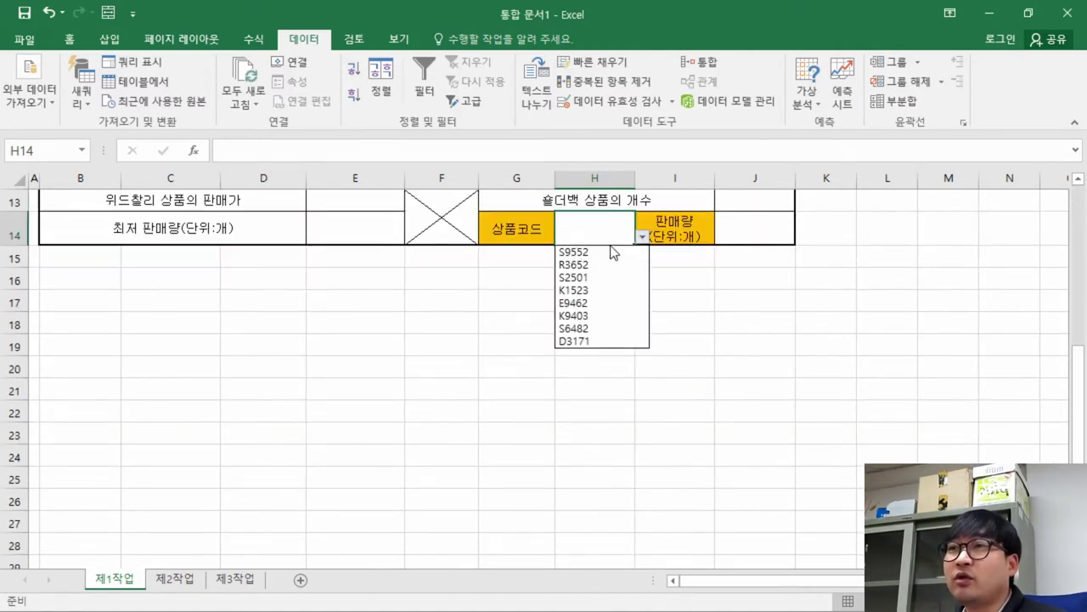
left_click(573, 293)
left_click(642, 237)
left_click(600, 265)
key("alt+Tab")
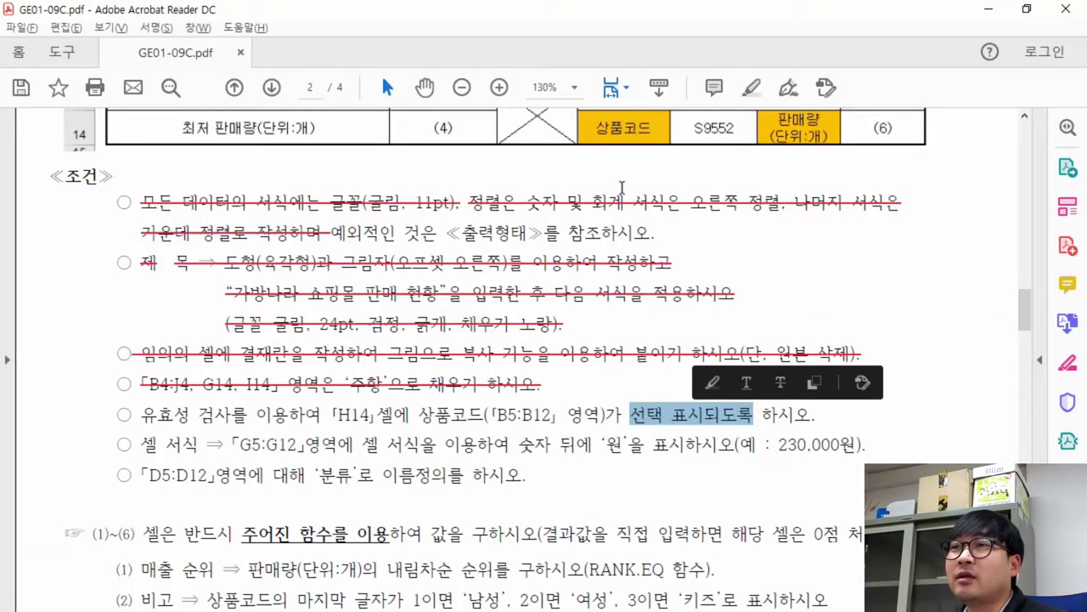
left_click_drag(748, 138, 745, 140)
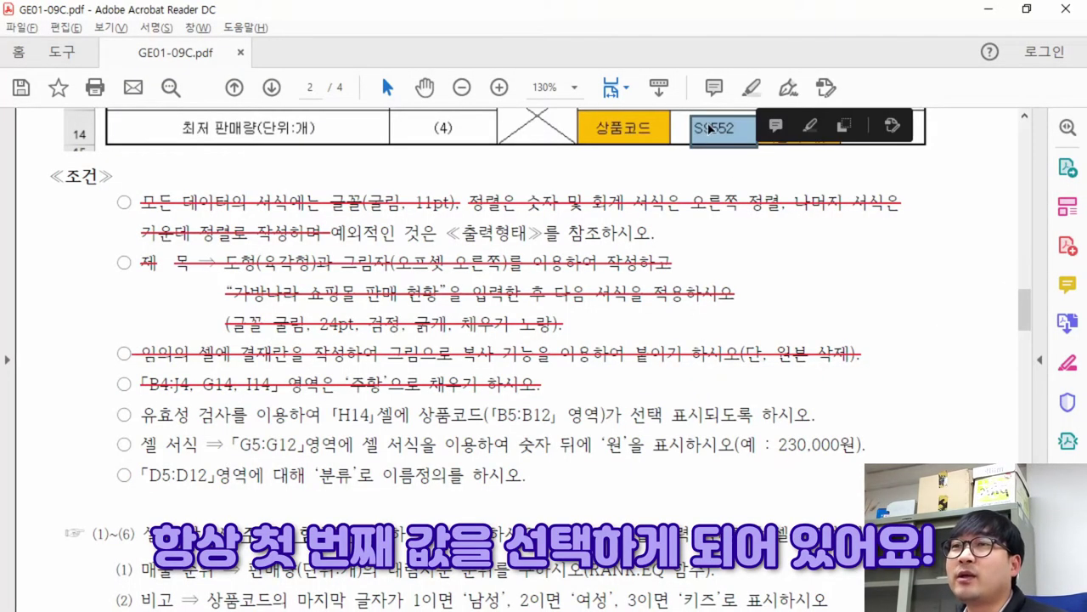
key("alt+Tab")
left_click(642, 237)
left_click(583, 249)
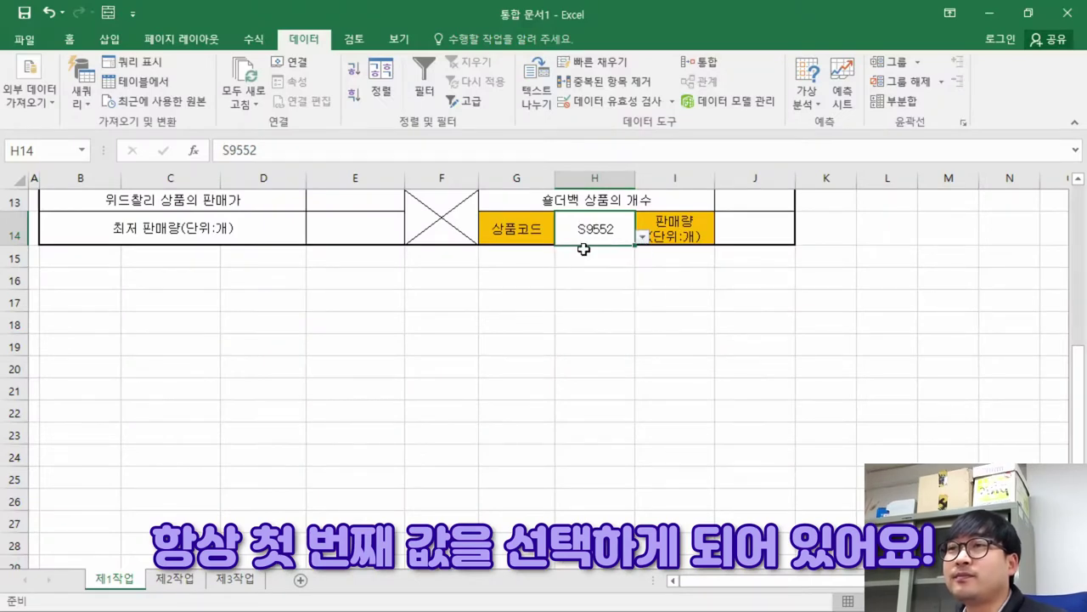
scroll(673, 314, "up", 2)
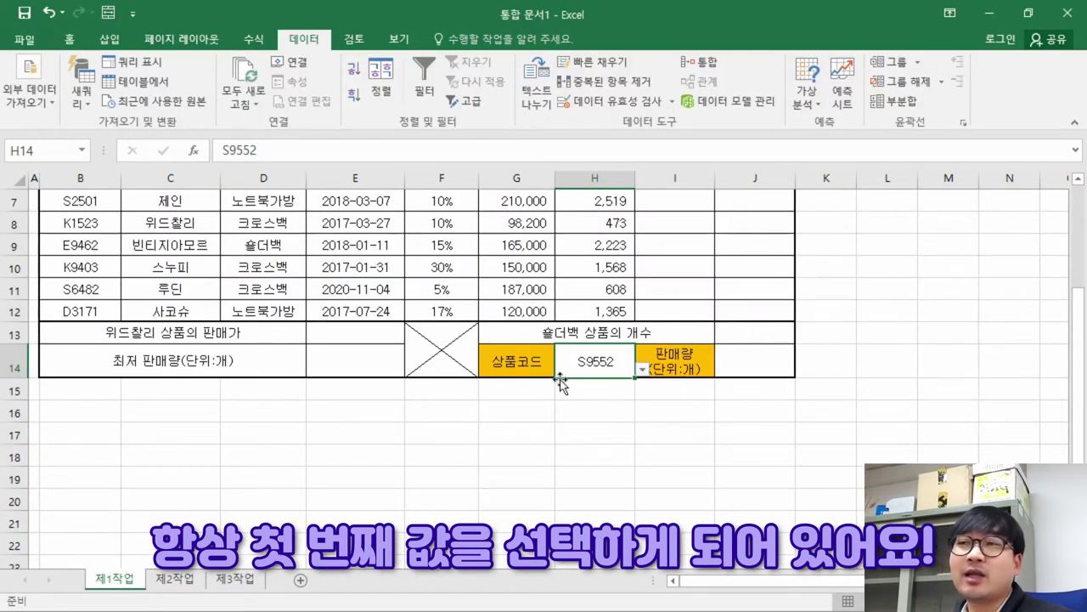
Strike through the data validation condition for H14 in the PDF
key("alt+Tab")
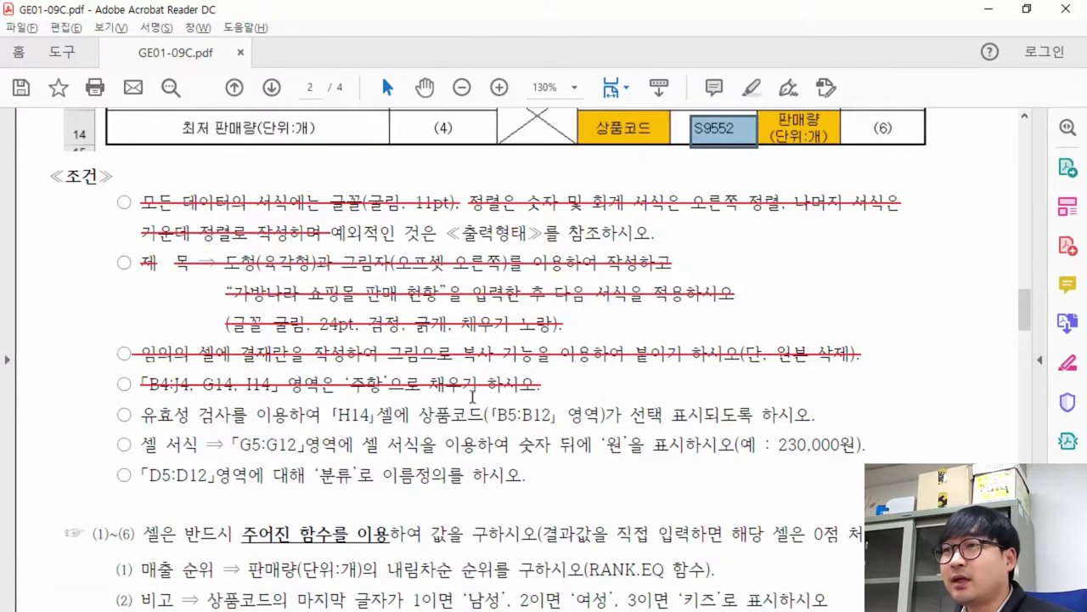
left_click_drag(141, 414, 811, 412)
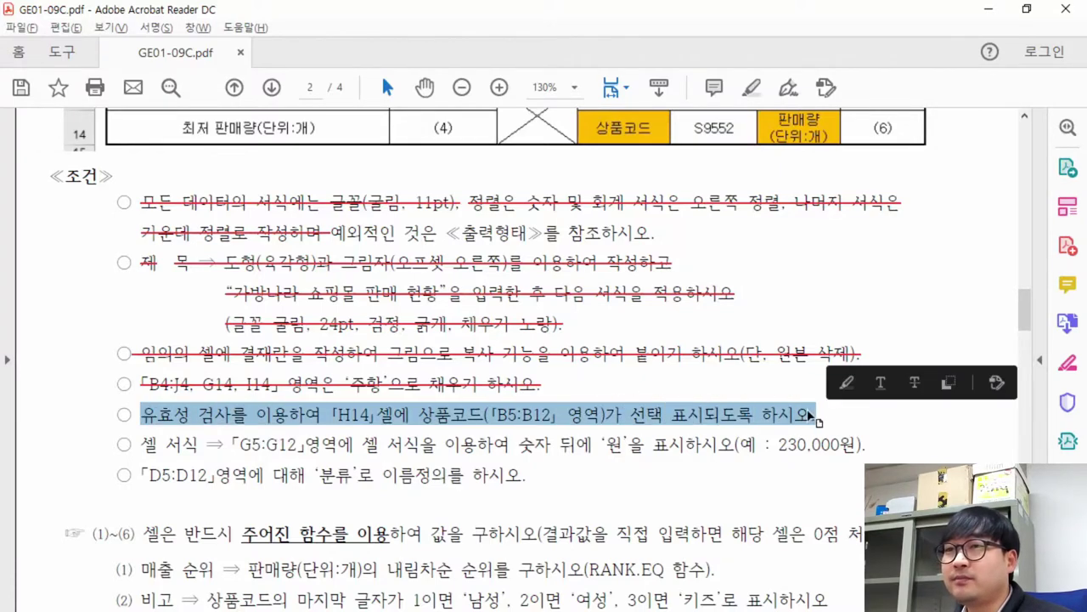
left_click(925, 384)
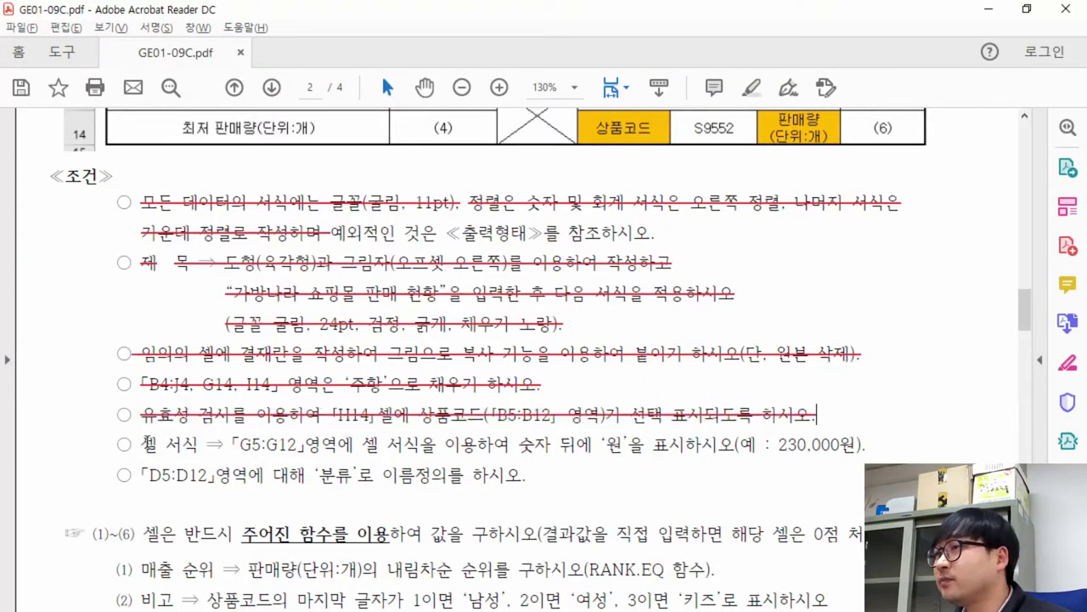
Examine the PDF's cell format condition for G5:G12 along with the sample table's 판매가 column
left_click_drag(140, 443, 308, 443)
scroll(475, 482, "up", 5)
scroll(475, 481, "up", 1)
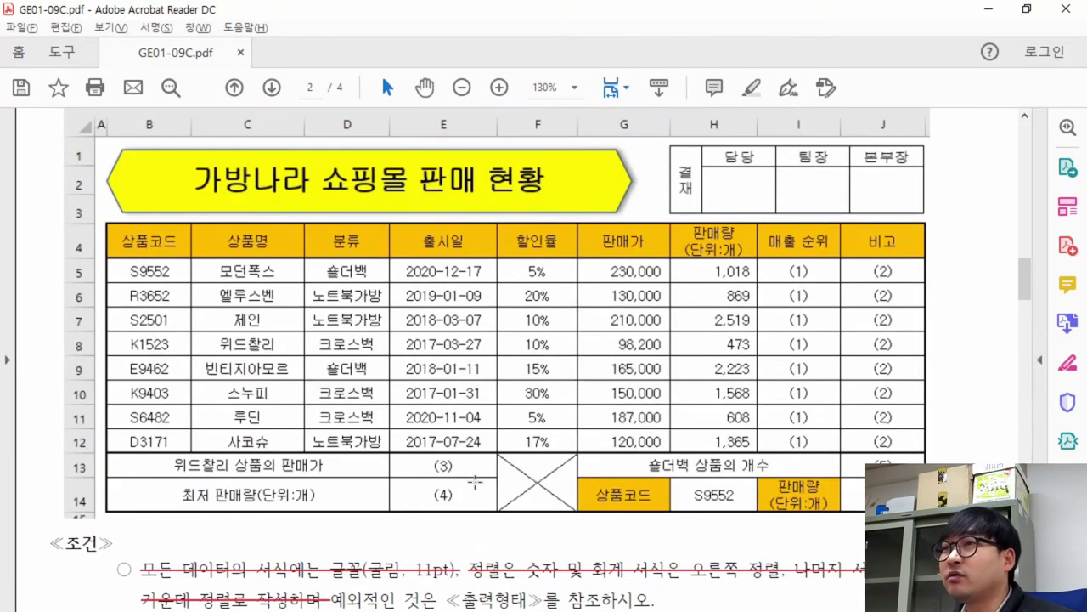
left_click_drag(624, 136, 670, 452)
key("alt+Tab")
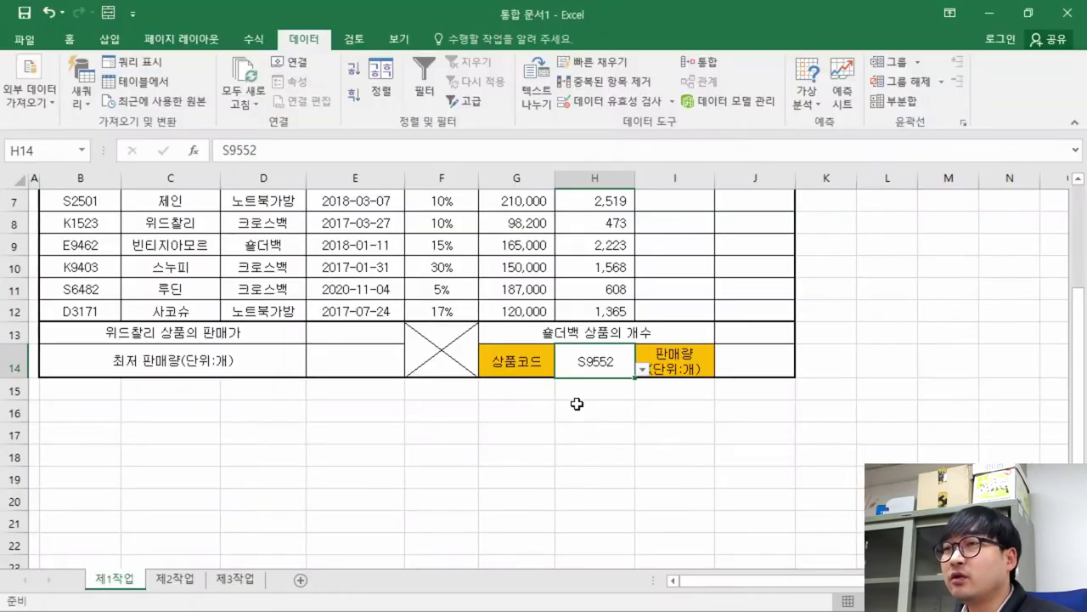
key("alt+Tab")
scroll(459, 435, "down", 5)
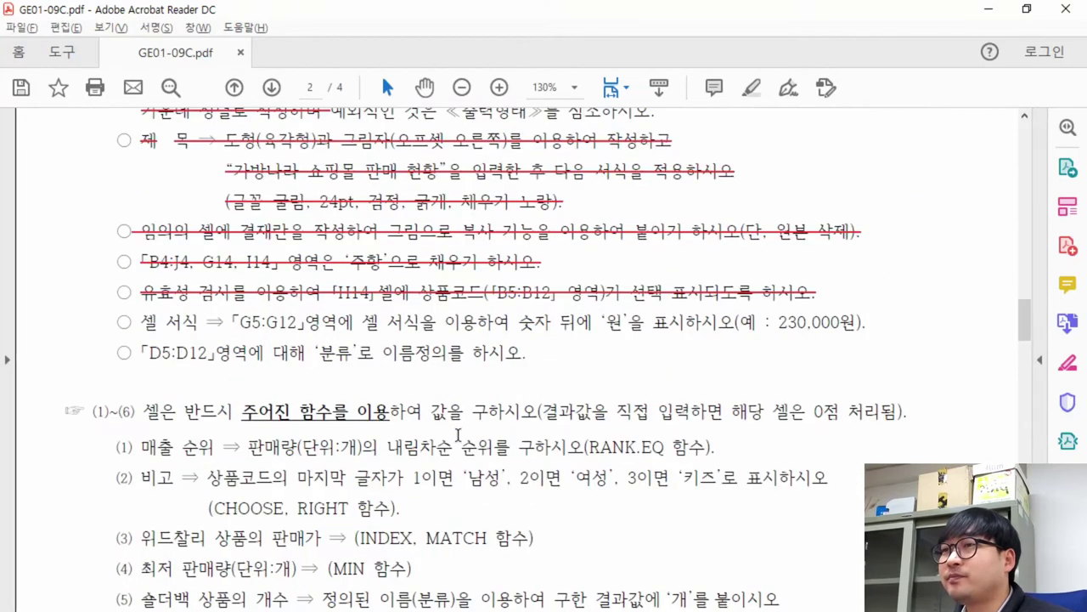
left_click_drag(369, 322, 679, 331)
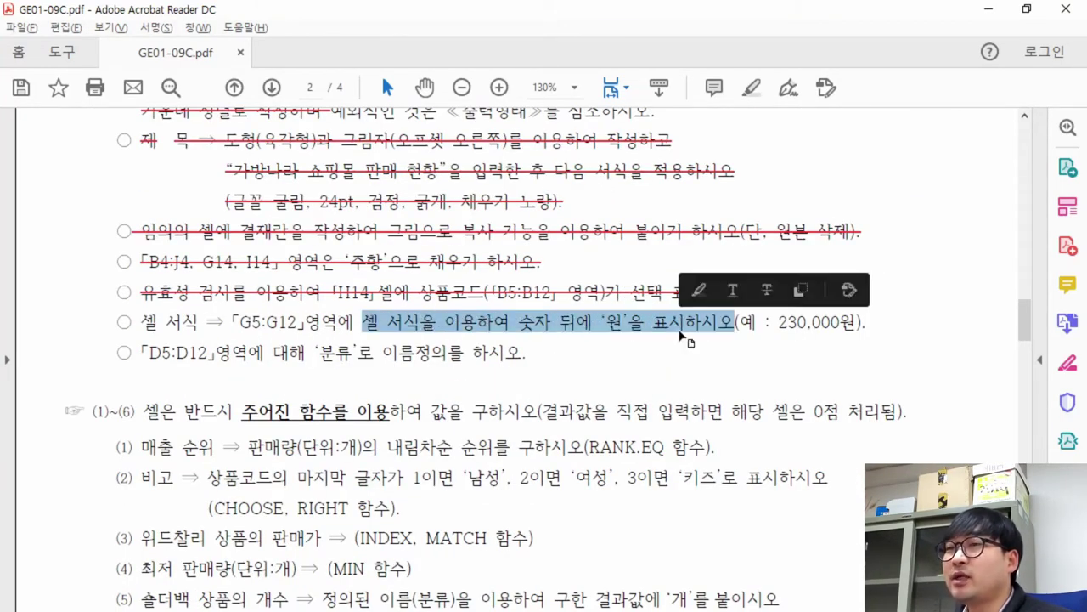
left_click_drag(231, 323, 297, 322)
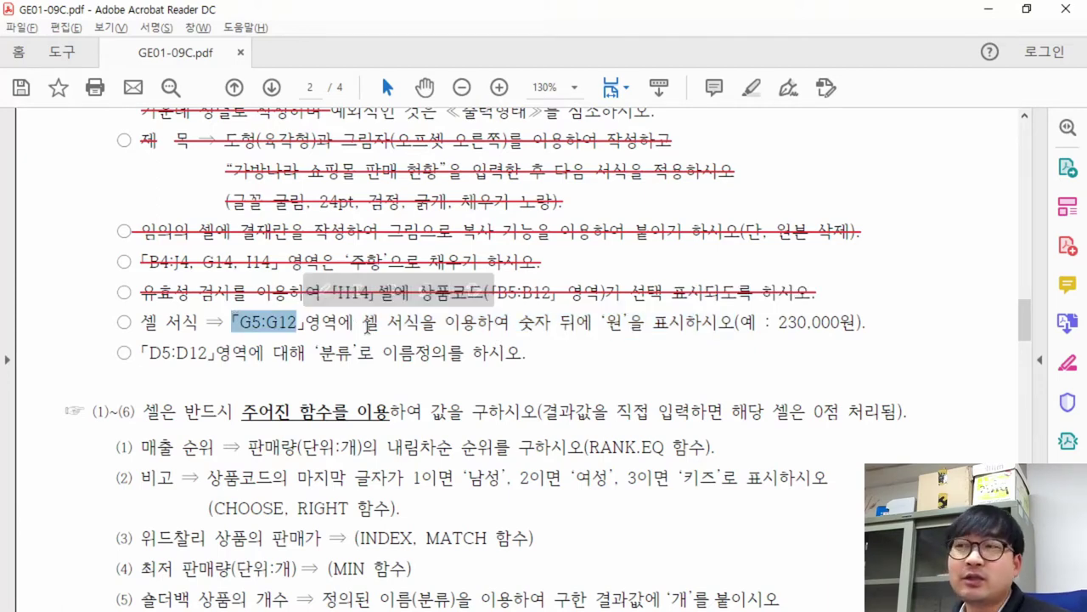
left_click_drag(371, 324, 481, 323)
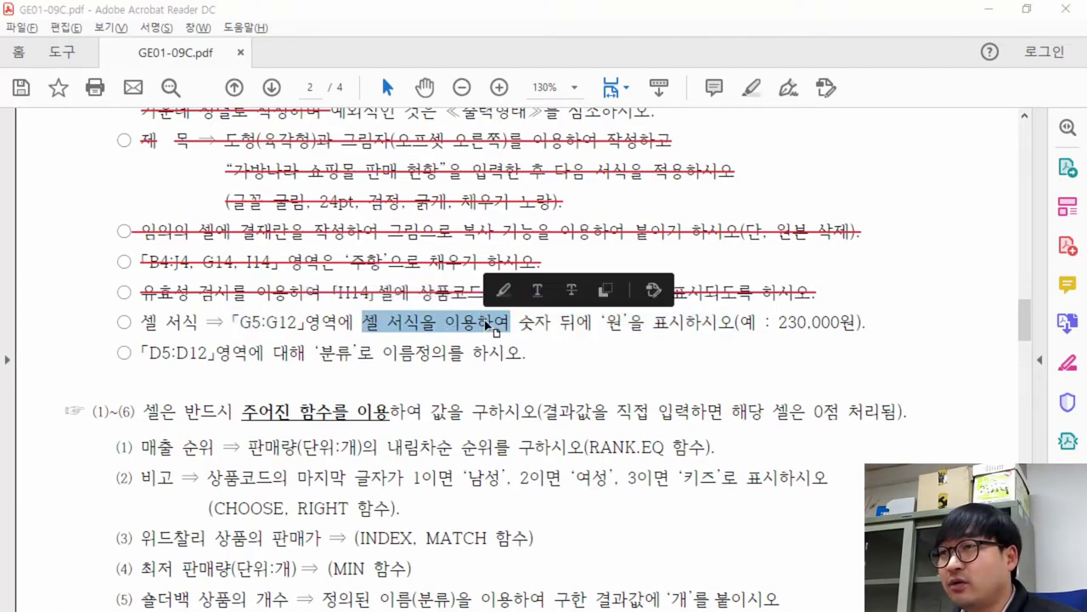
Open the cell format settings for price cells G5:G12 in Excel and recheck the PDF's wording about the 원 suffix
key("alt+Tab")
scroll(558, 288, "up", 2)
left_click(594, 378)
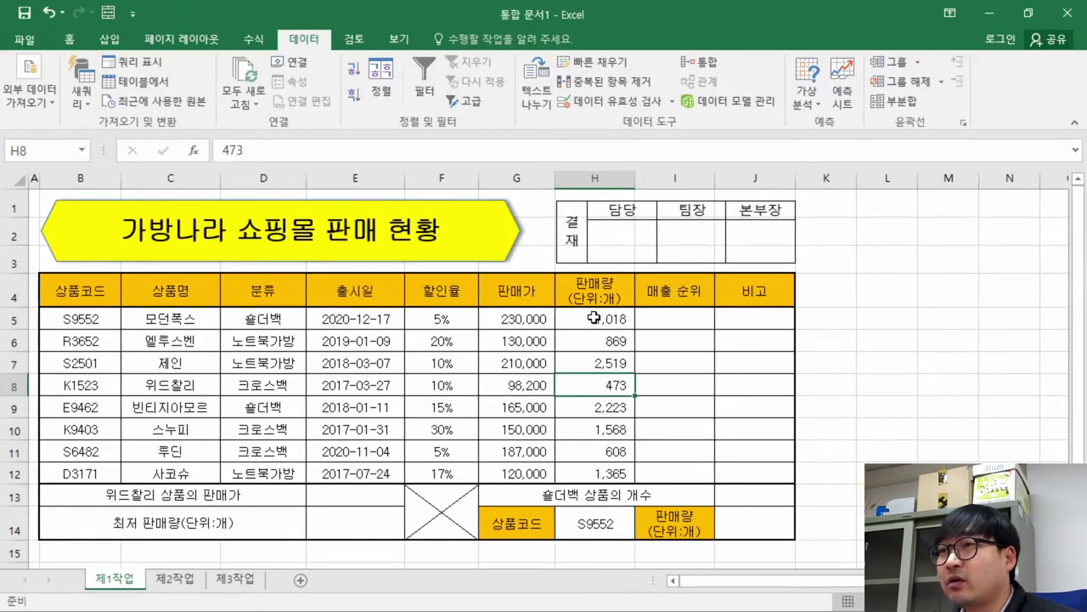
key("alt+Tab")
key("alt+Tab")
left_click_drag(519, 311, 510, 476)
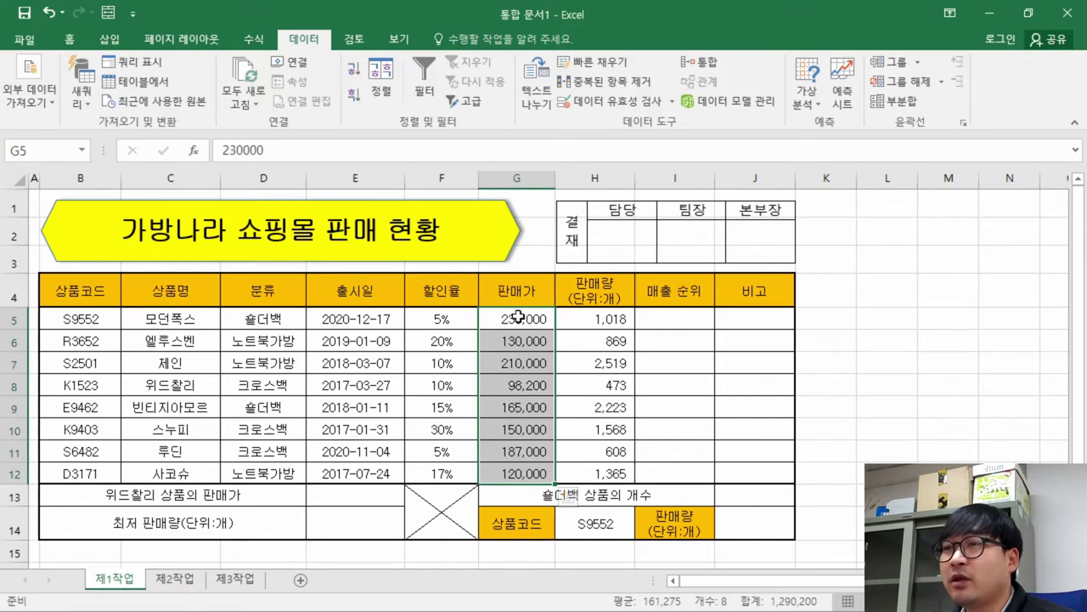
right_click(516, 419)
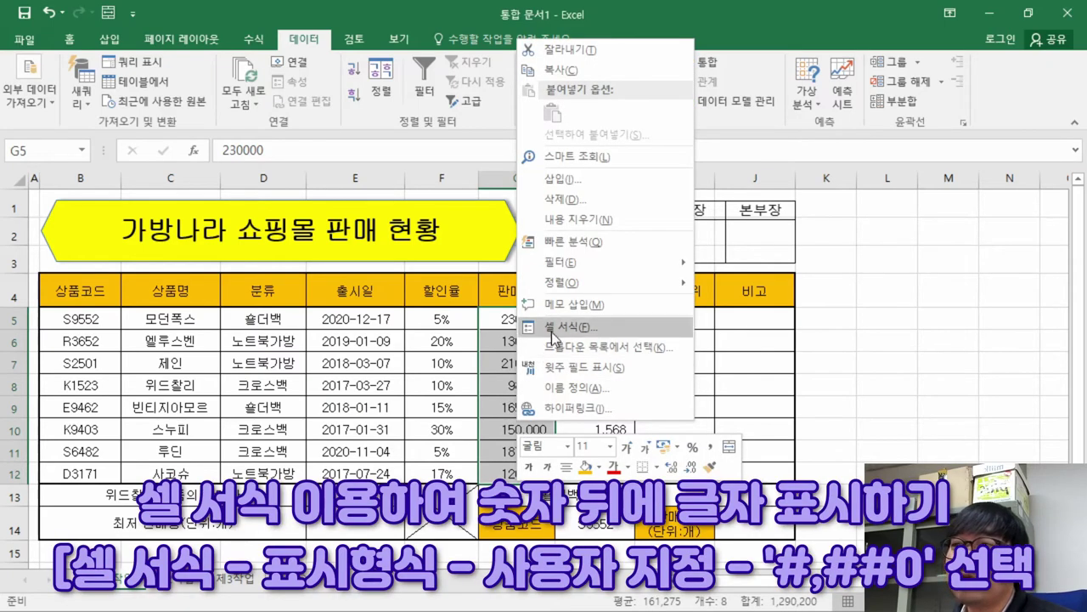
left_click(575, 325)
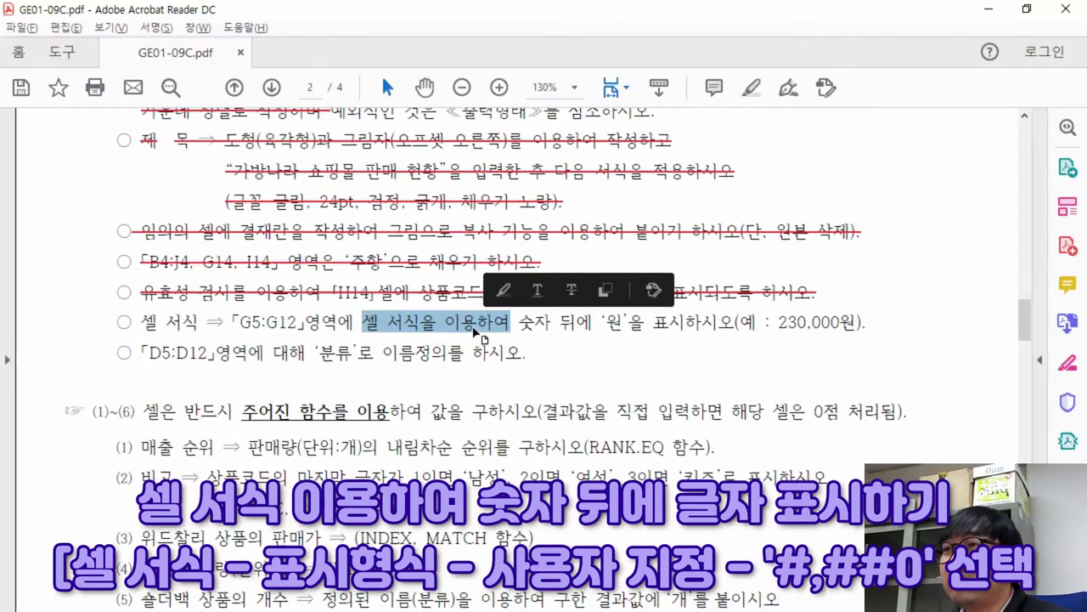
left_click(378, 323)
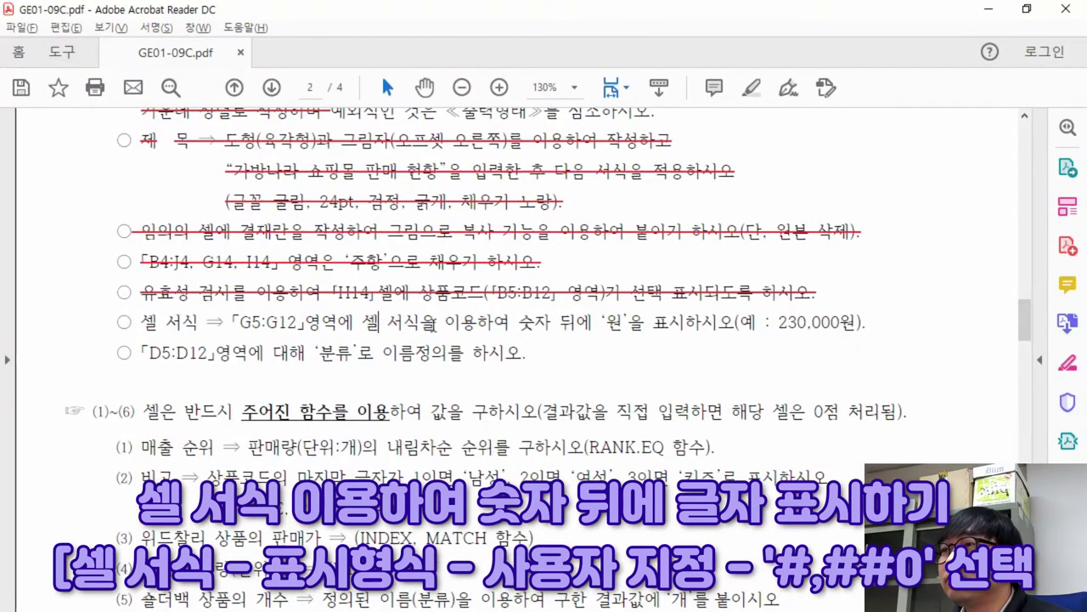
left_click_drag(520, 321, 734, 326)
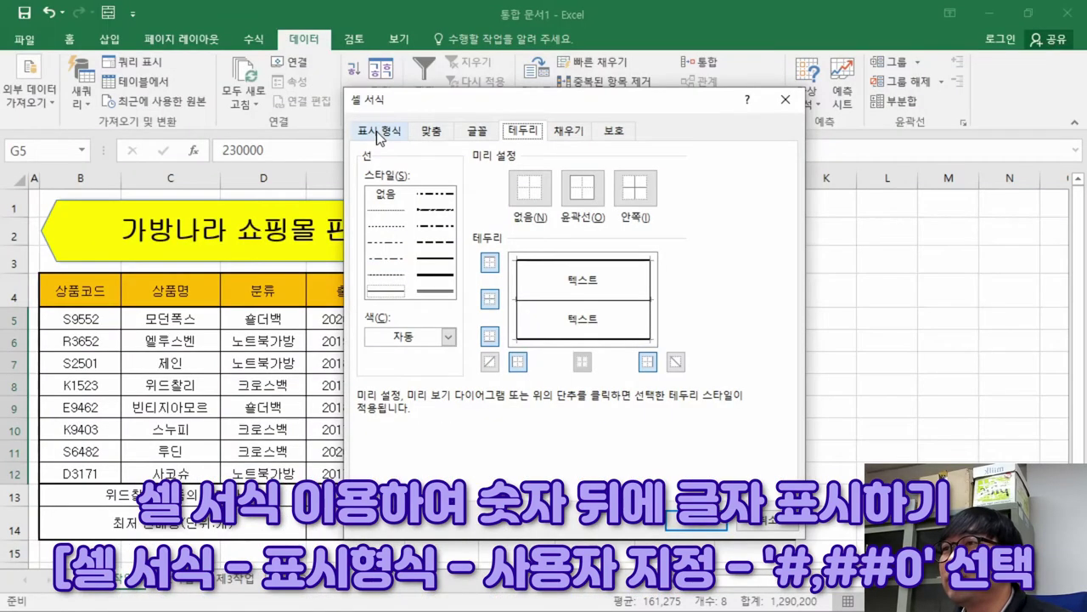
Apply the custom number format #,##0원 to price cells G5:G12, rechecking the condition's wording in the PDF
left_click(379, 133)
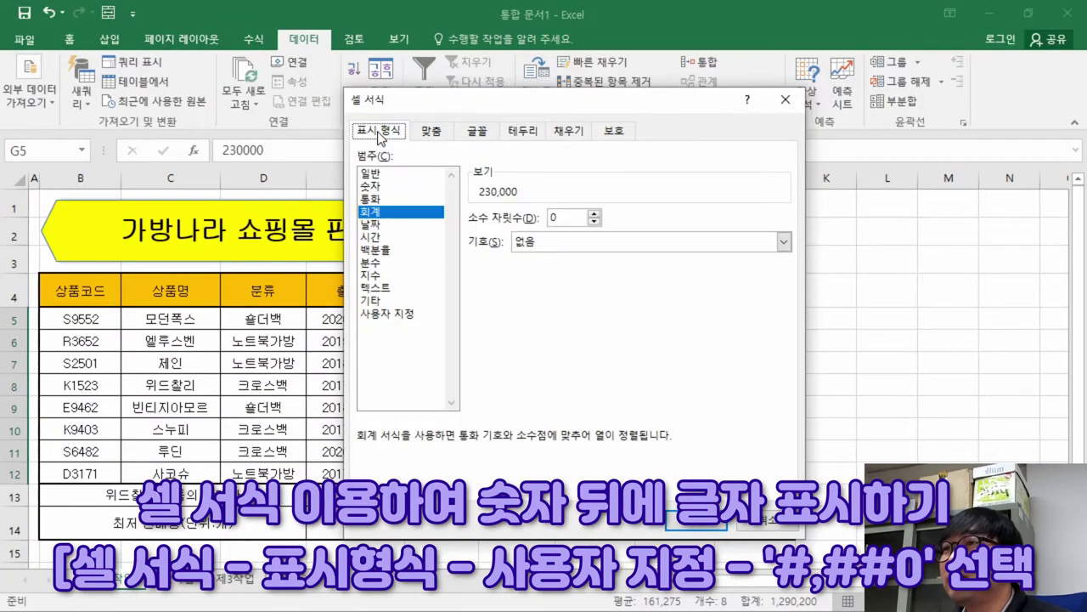
left_click(402, 314)
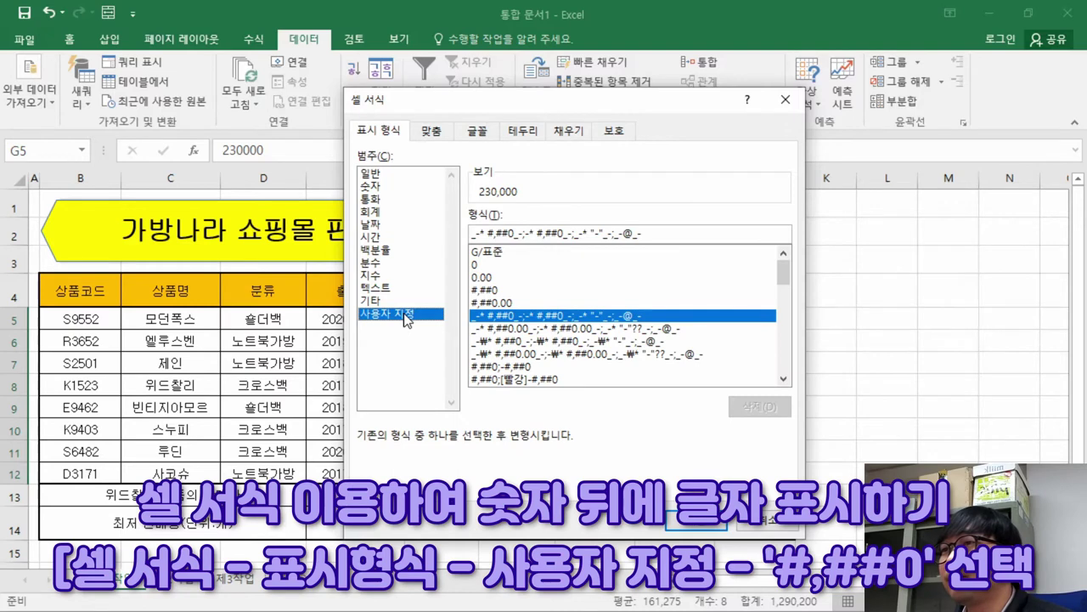
left_click(485, 290)
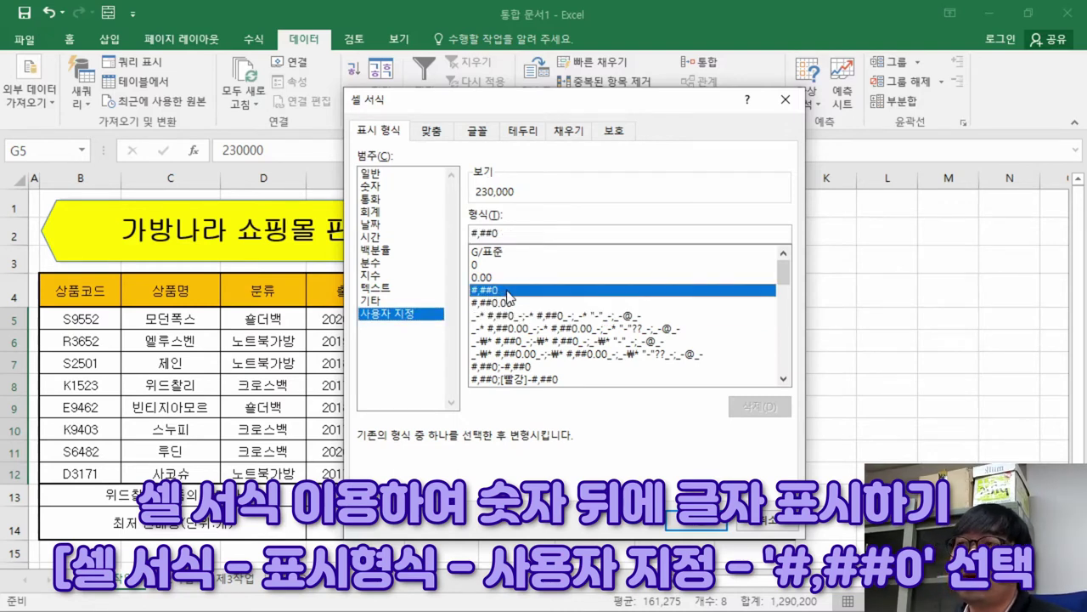
left_click(511, 232)
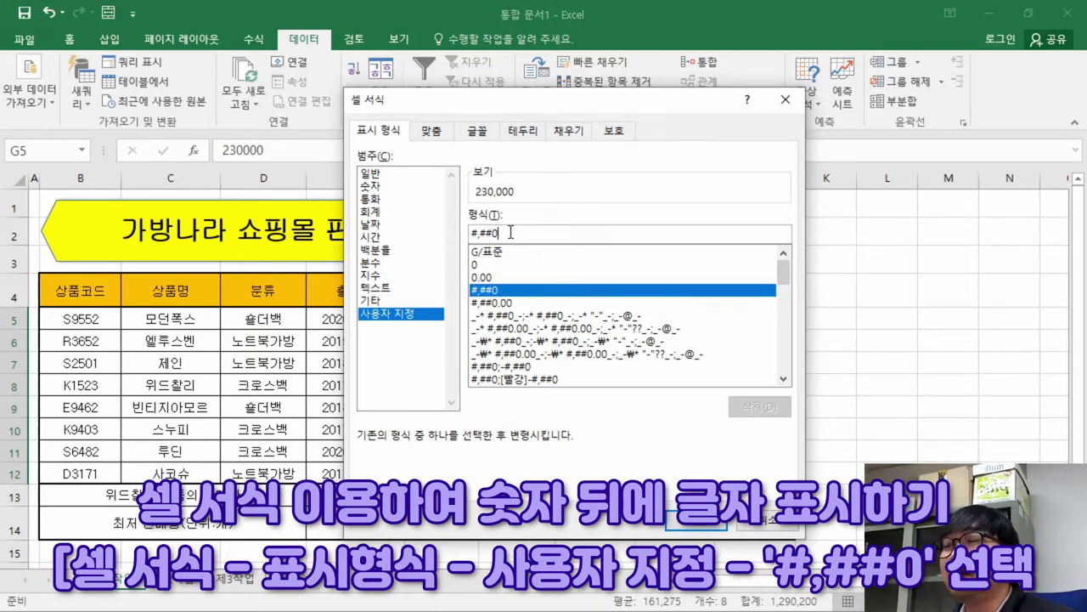
type("원")
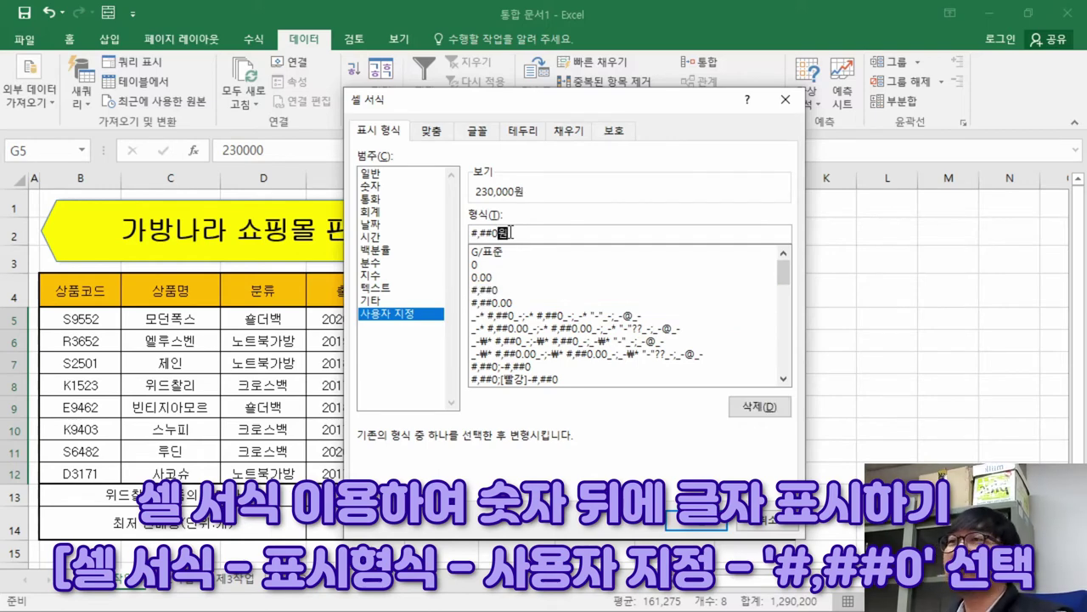
left_click(527, 202)
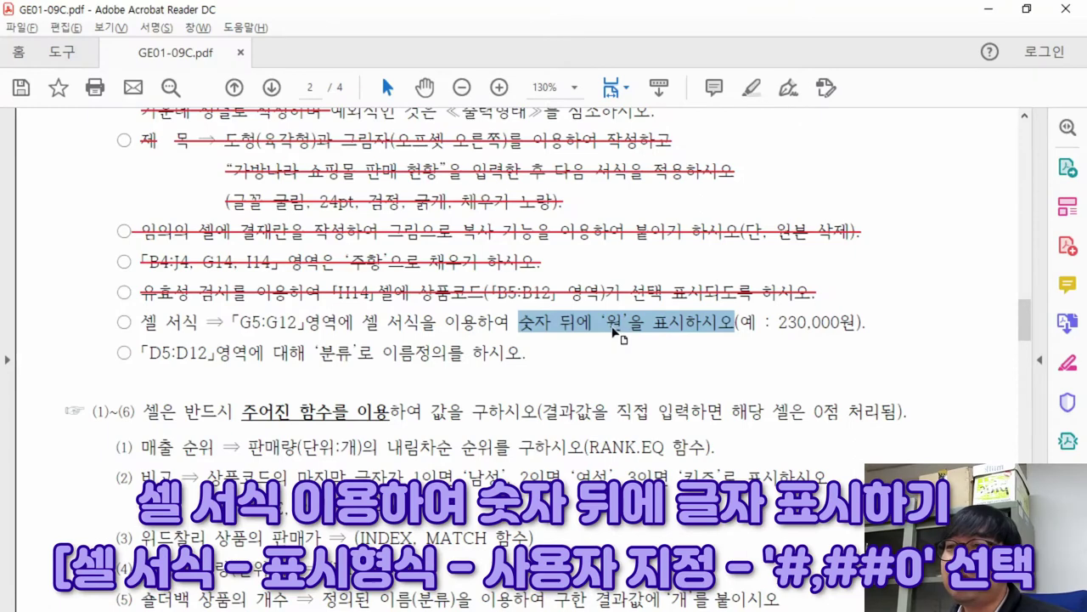
left_click_drag(866, 323, 140, 322)
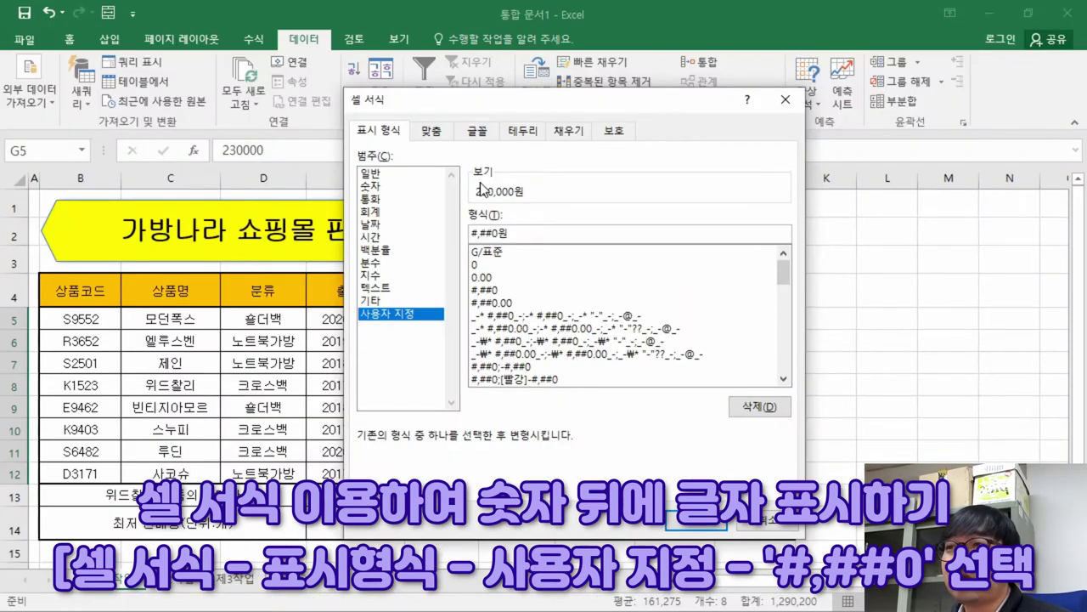
left_click(697, 520)
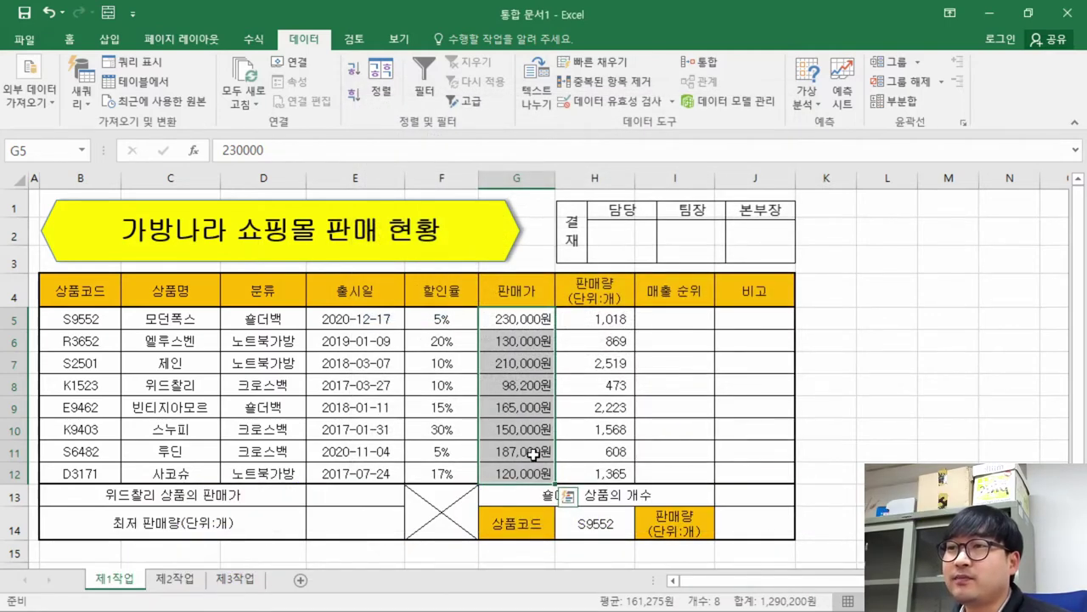
Switch to the PDF in Acrobat Reader and strike through the cell format condition for G5:G12
key("alt+Tab")
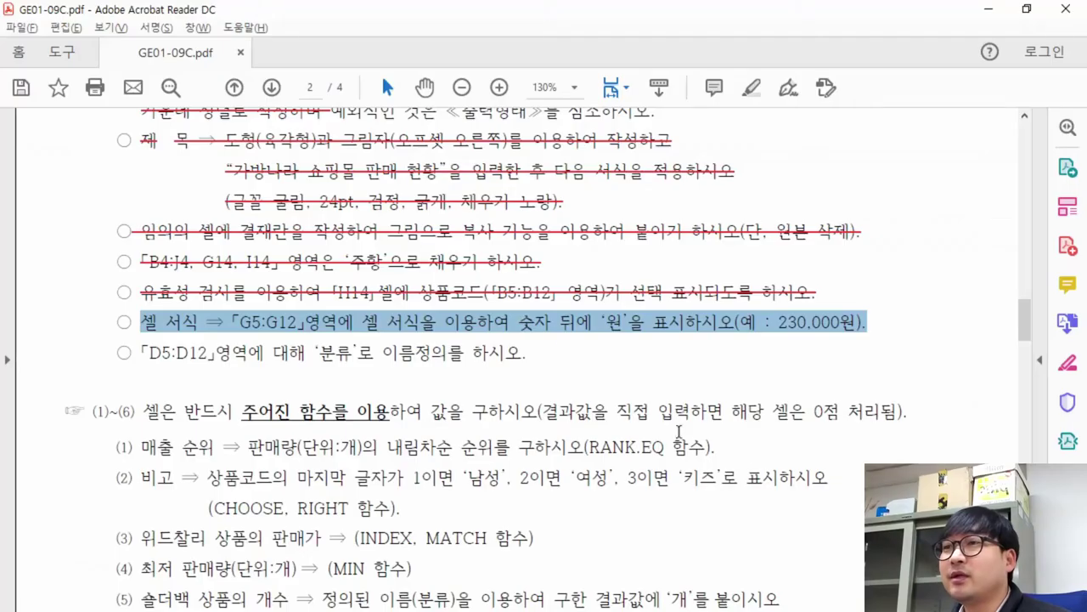
right_click(608, 324)
left_click(673, 397)
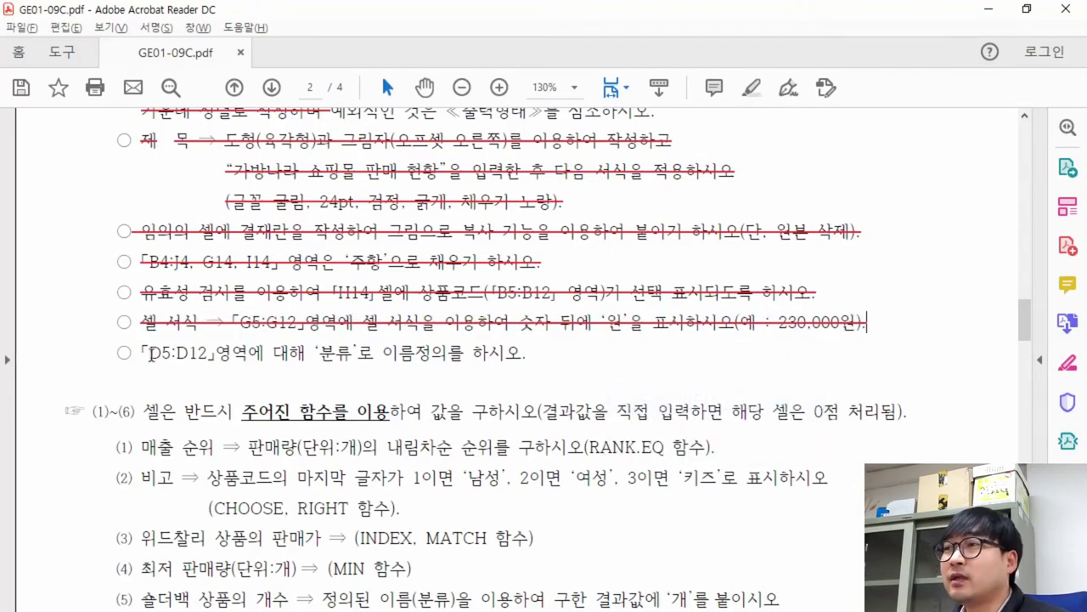
Check the PDF's name definition condition, then define the name 분류 for cells D5:D12 in Excel
left_click_drag(143, 351, 209, 352)
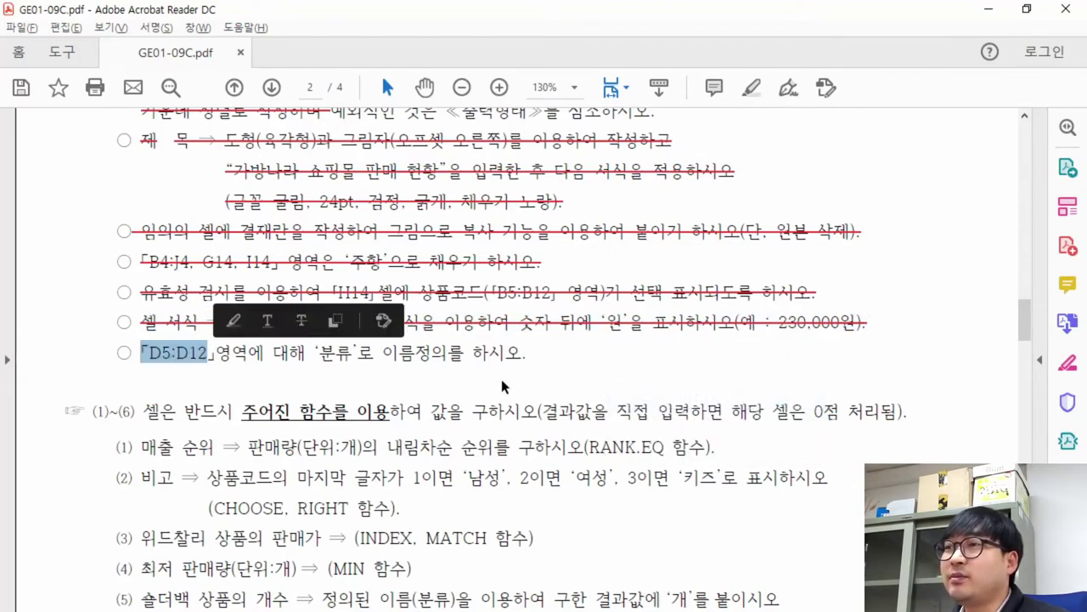
key("alt+Tab")
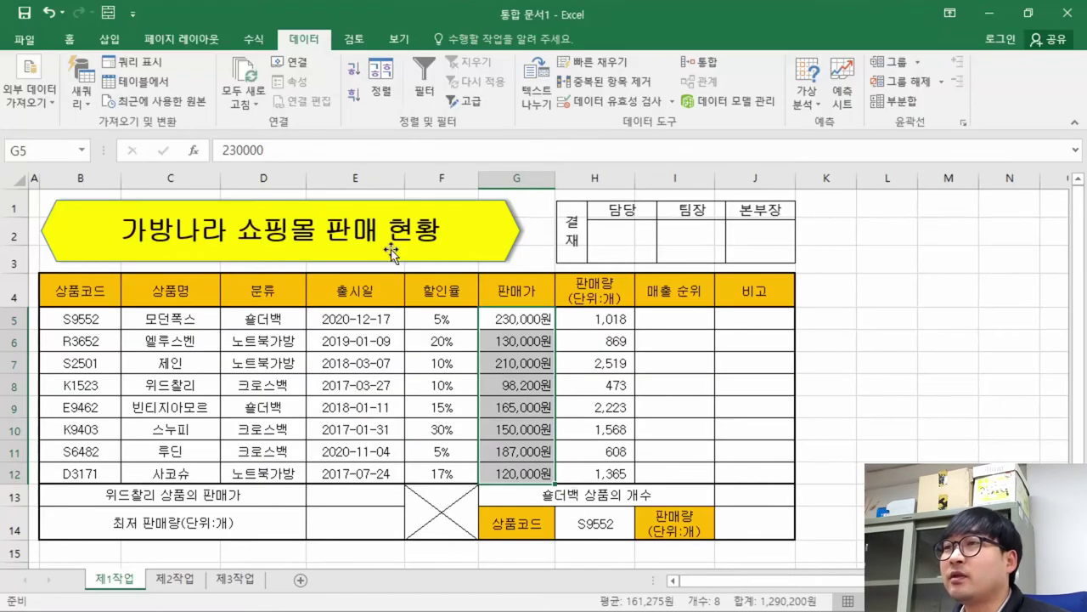
left_click(251, 319)
left_click_drag(251, 319, 255, 473)
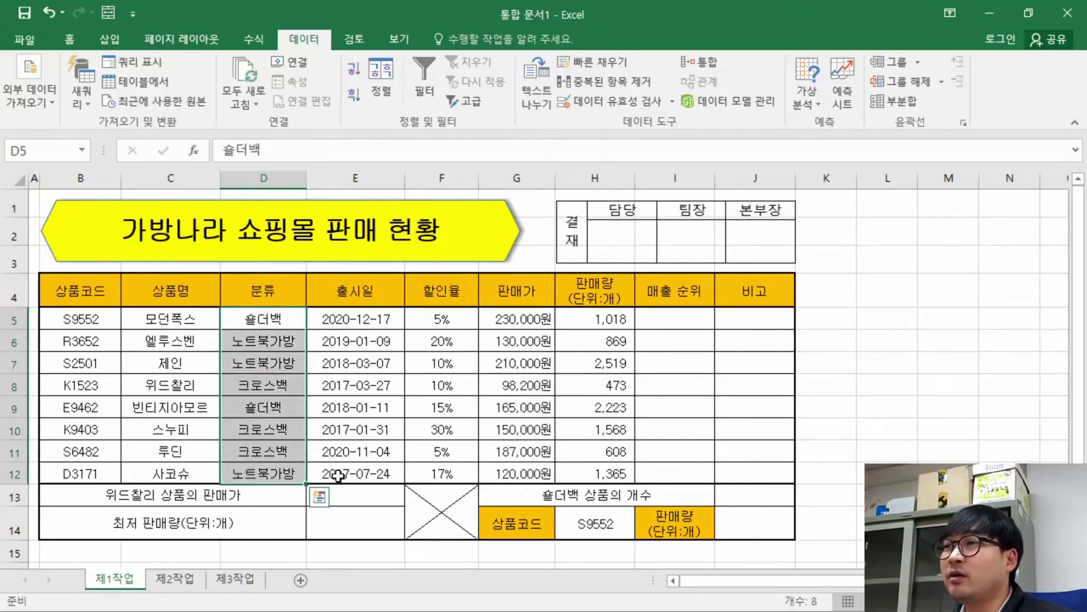
key("alt+Tab")
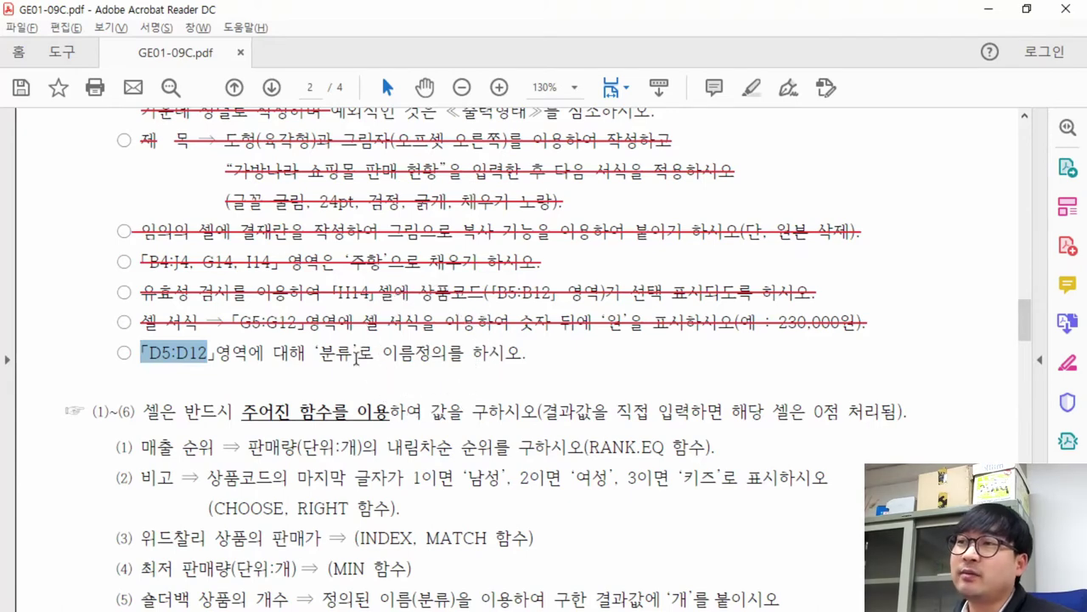
key("alt+Tab")
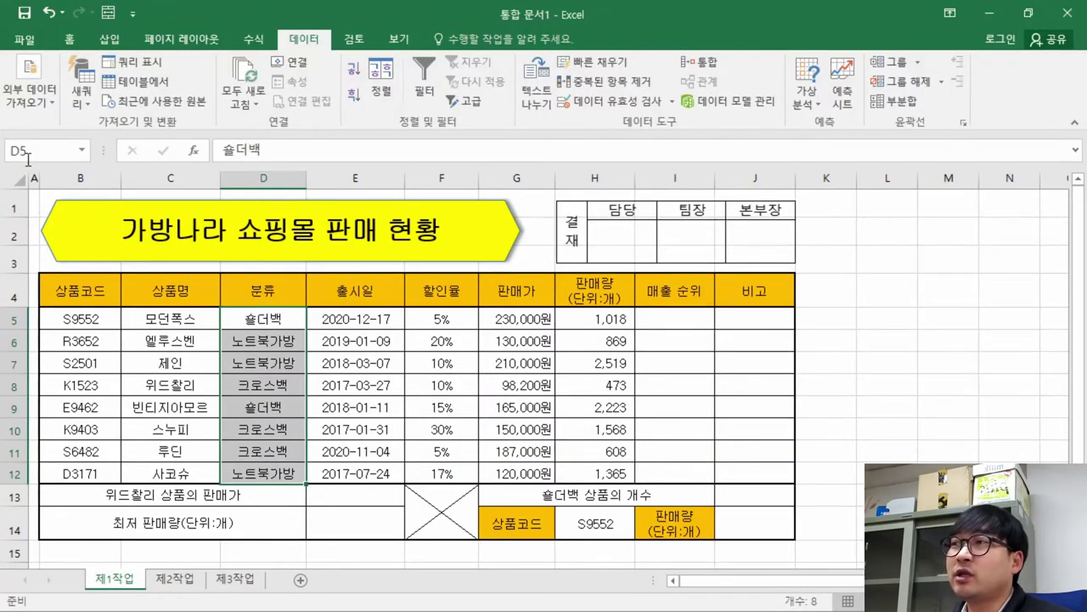
key("ctrl+q")
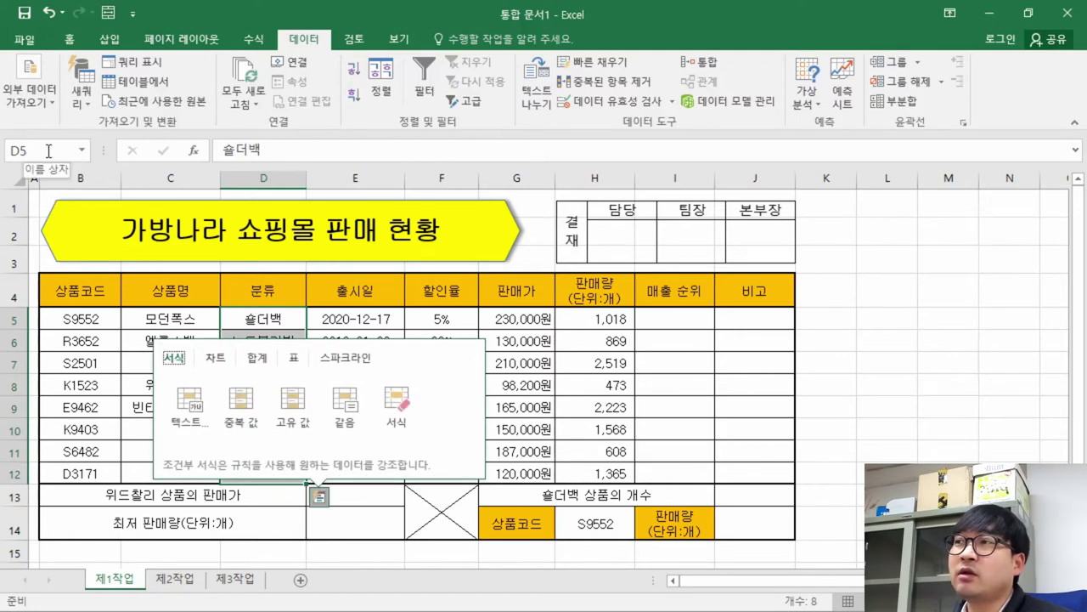
left_click(48, 151)
type("분류")
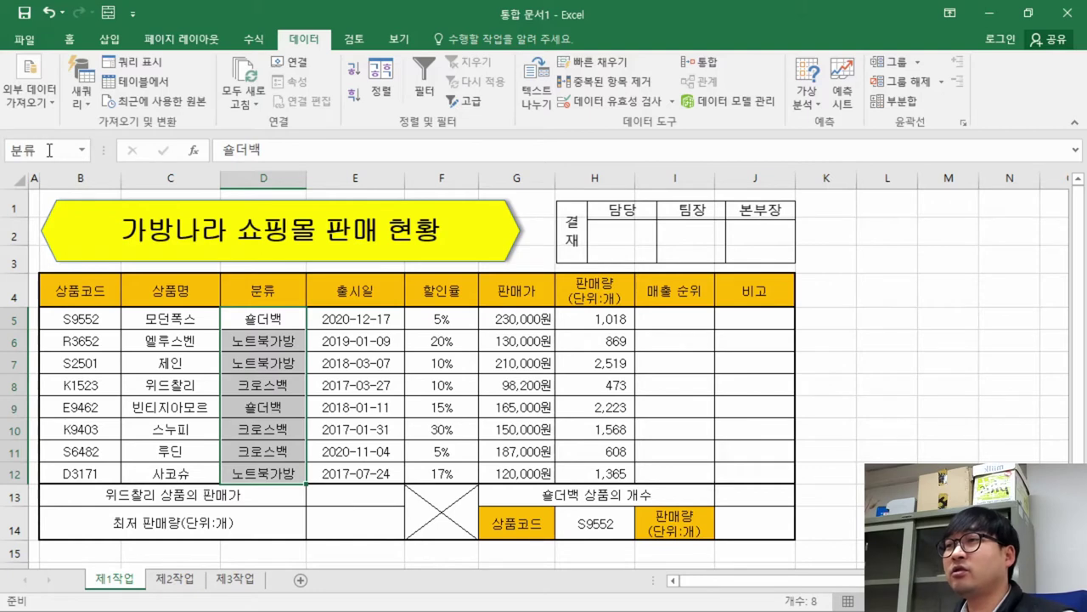
key("Return")
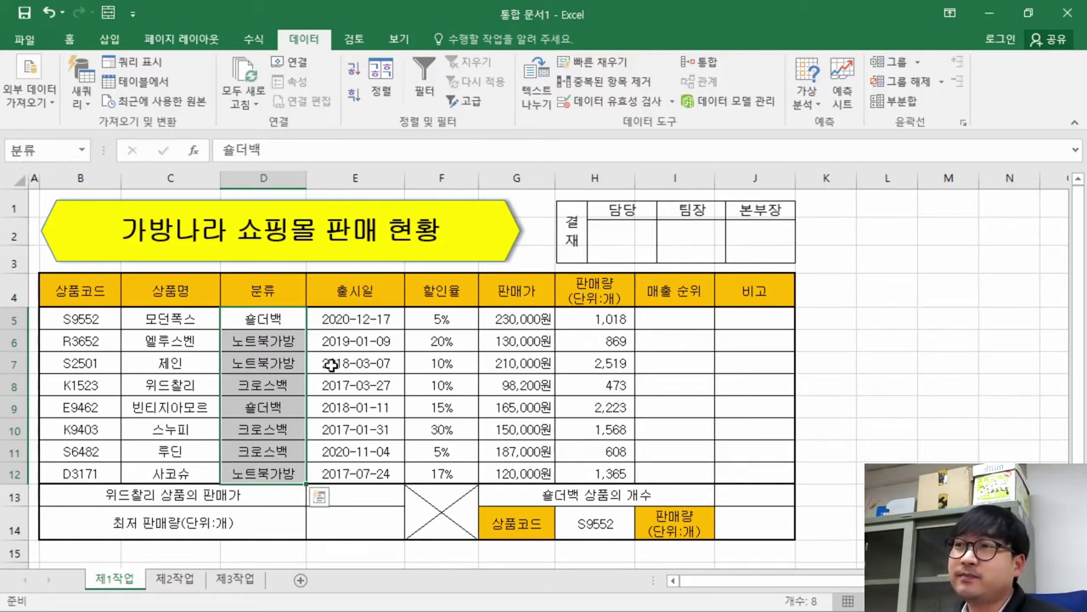
Select a cell elsewhere, then reselect D5:D12 to check the range's defined name
left_click(535, 343)
key("Right")
key("Down")
key("Down")
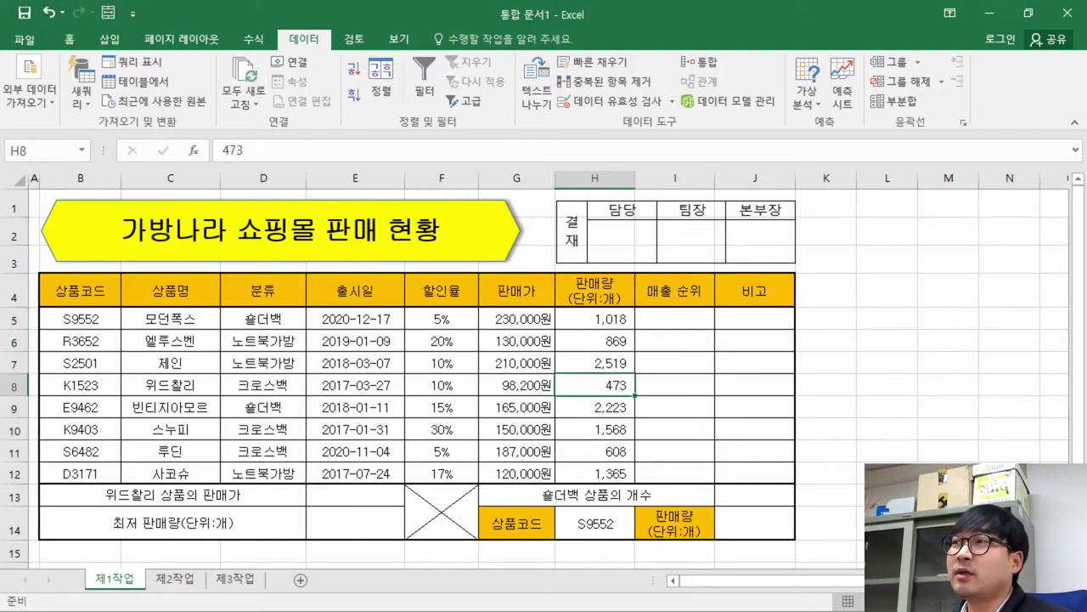
left_click_drag(268, 317, 267, 470)
key("ctrl+q")
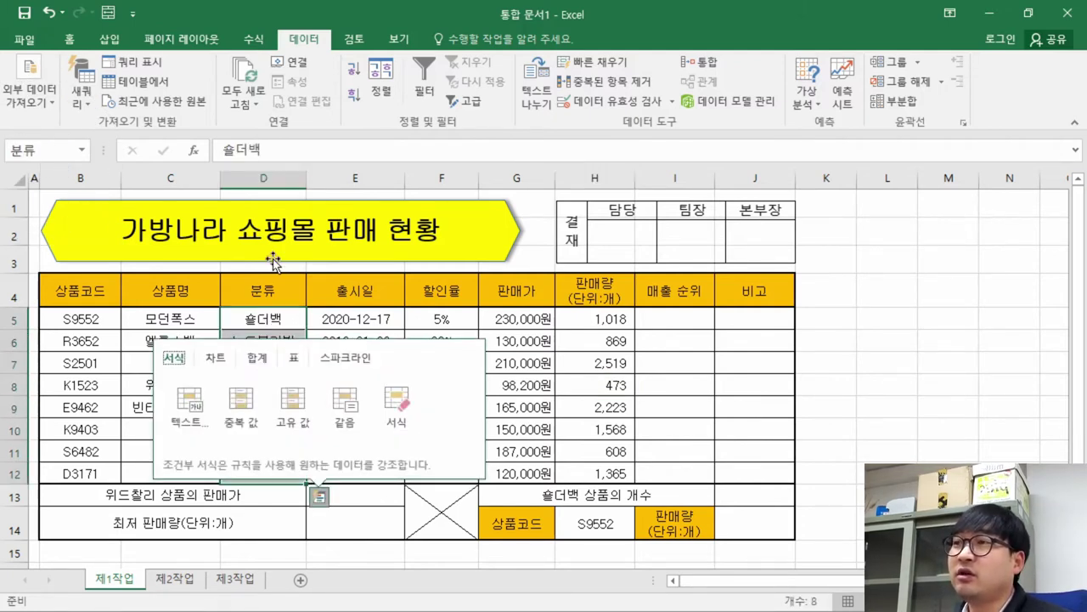
key("Escape")
Strike through the name definition condition for D5:D12 in the PDF
key("alt+Tab")
left_click(226, 359)
left_click_drag(143, 349, 520, 354)
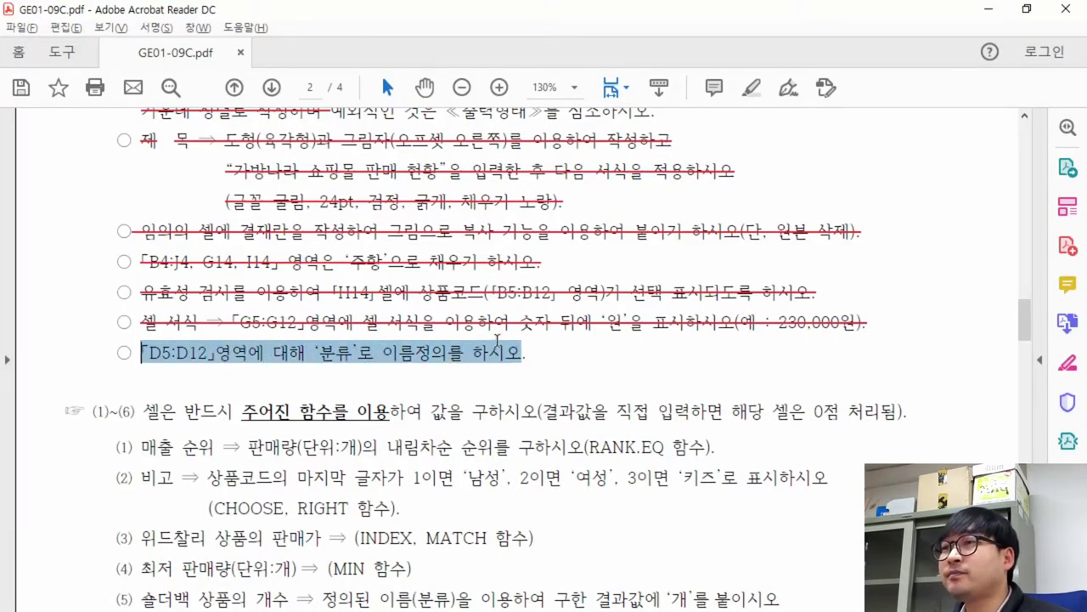
right_click(514, 372)
left_click(568, 432)
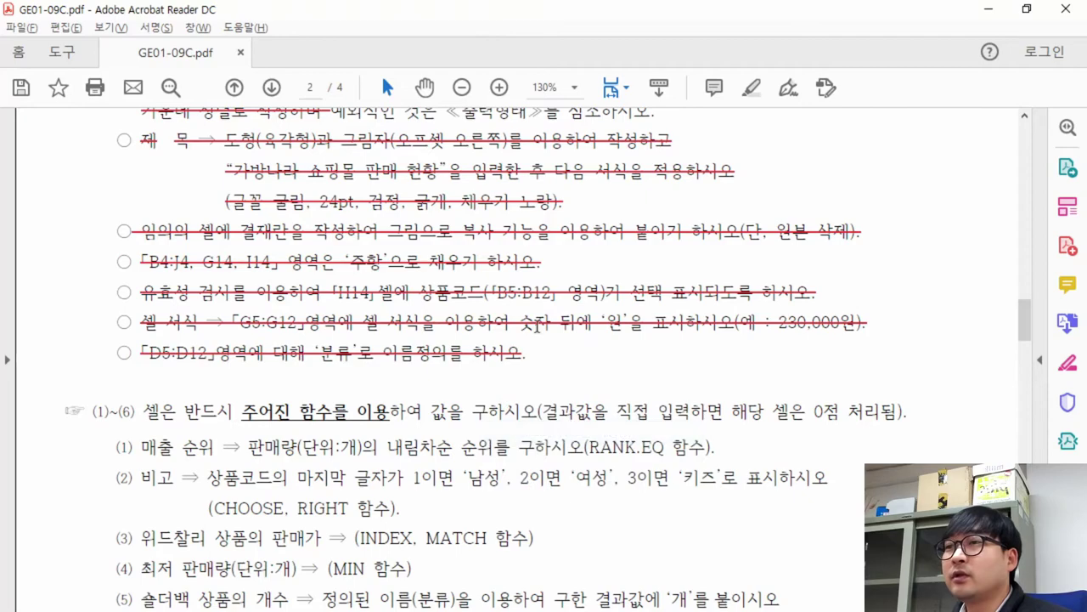
Review the PDF's remaining note about the 출력형태 and compare its sample table with the 제1작업 sheet in Excel
left_click(561, 291)
scroll(582, 357, "up", 5)
left_click_drag(670, 352, 333, 355)
left_click(355, 355)
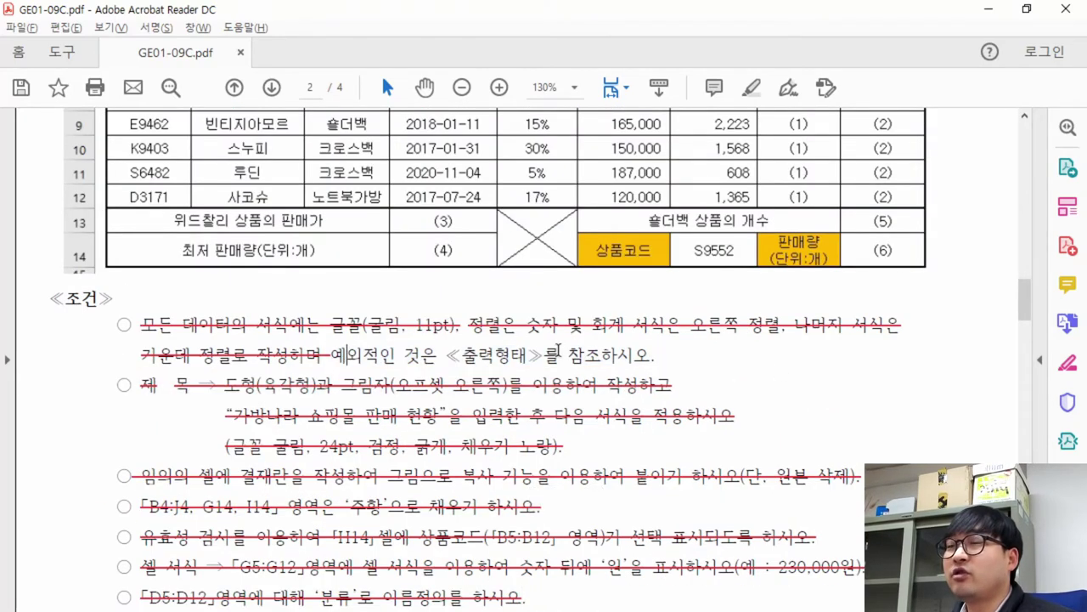
scroll(577, 378, "up", 7)
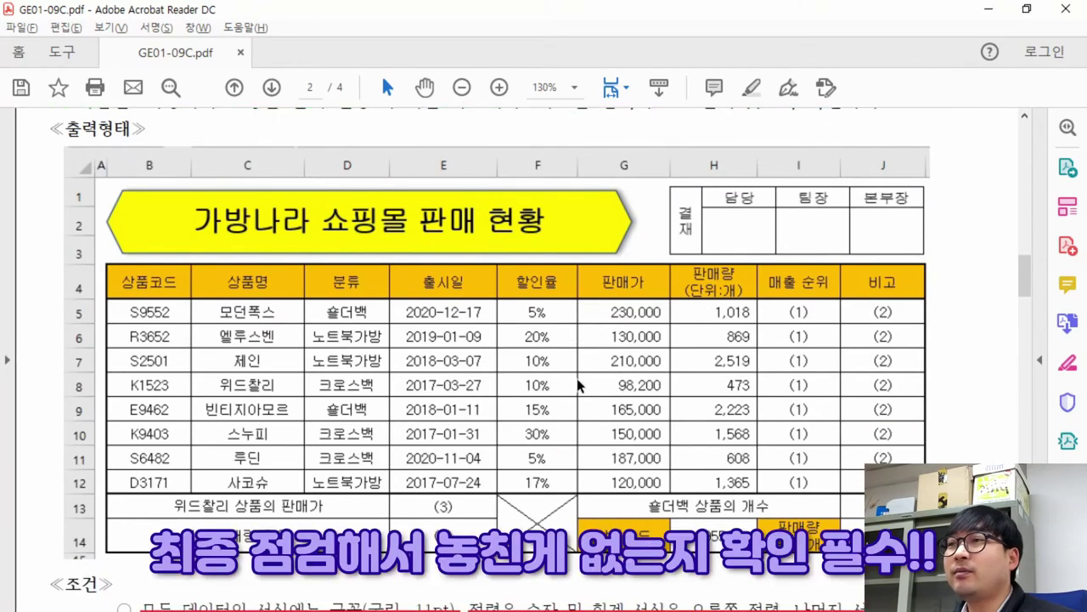
key("alt+Tab")
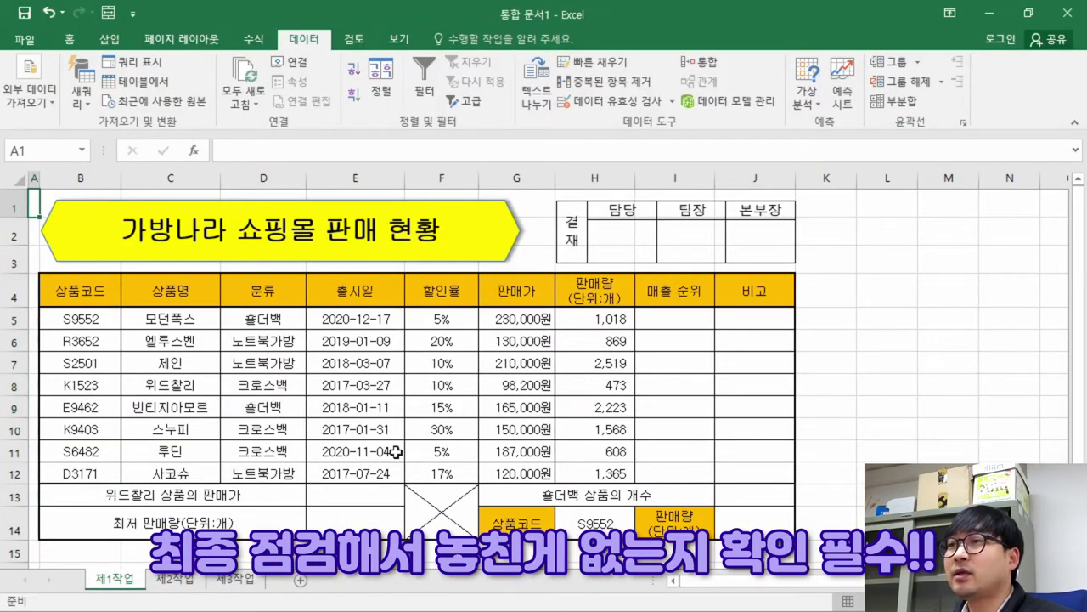
key("alt+Tab")
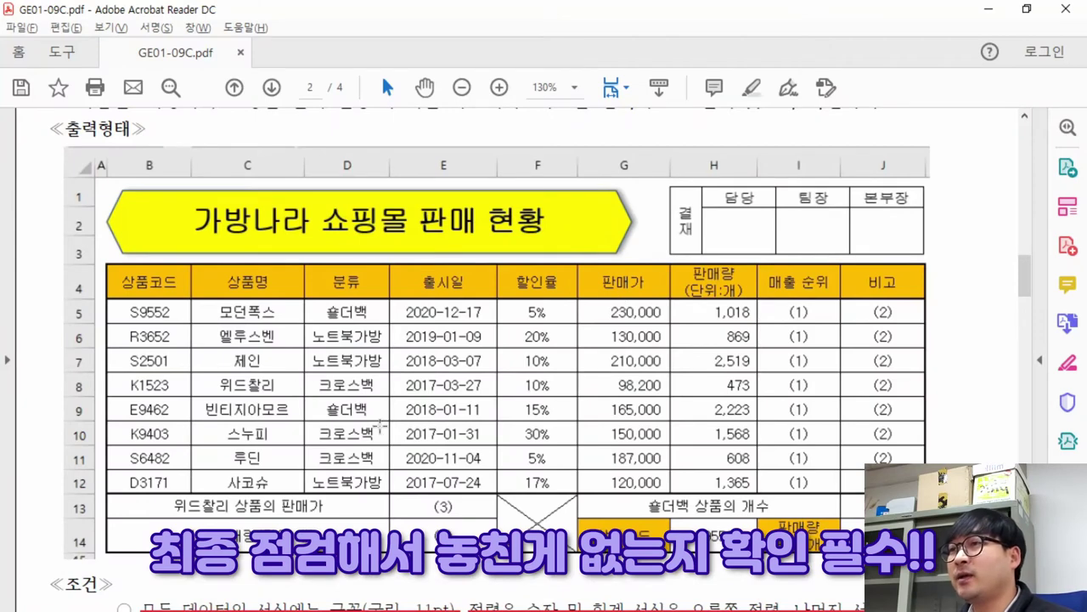
key("alt+Tab")
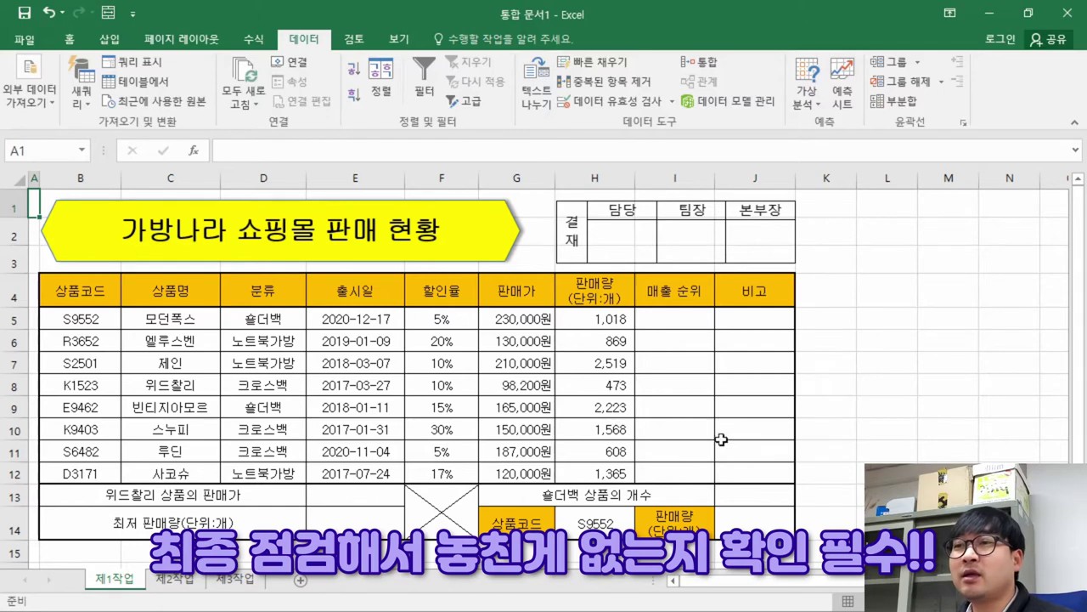
key("alt+Tab")
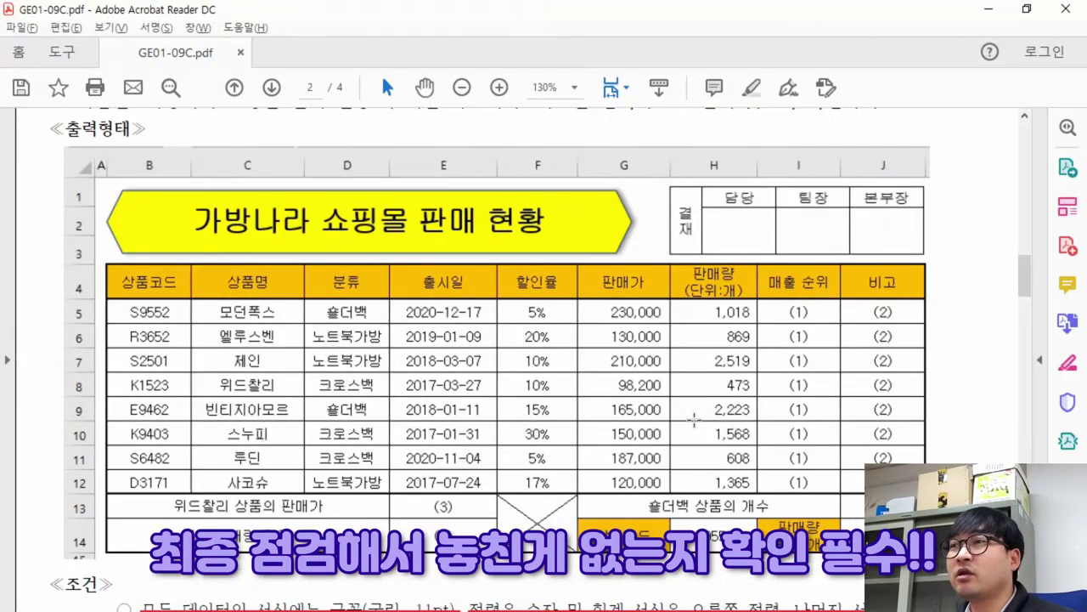
key("alt+Tab")
key("alt+Tab")
Examine the PDF's 제1작업 heading, the rule to use the given functions for (1)~(6), and the RANK.EQ condition for 매출 순위
scroll(524, 351, "up", 5)
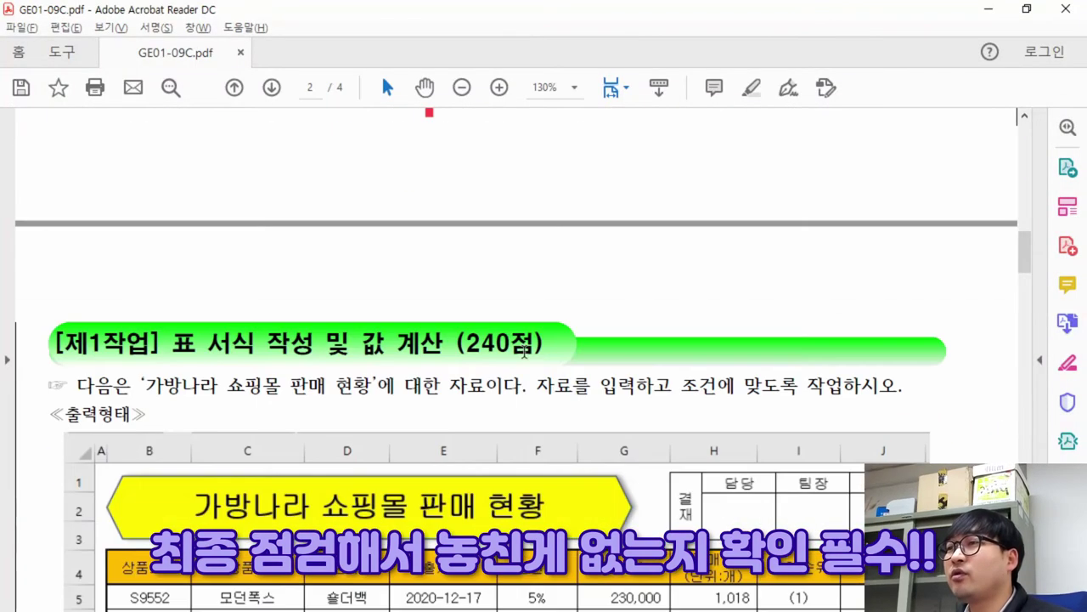
scroll(525, 351, "down", 3)
left_click_drag(172, 219, 297, 221)
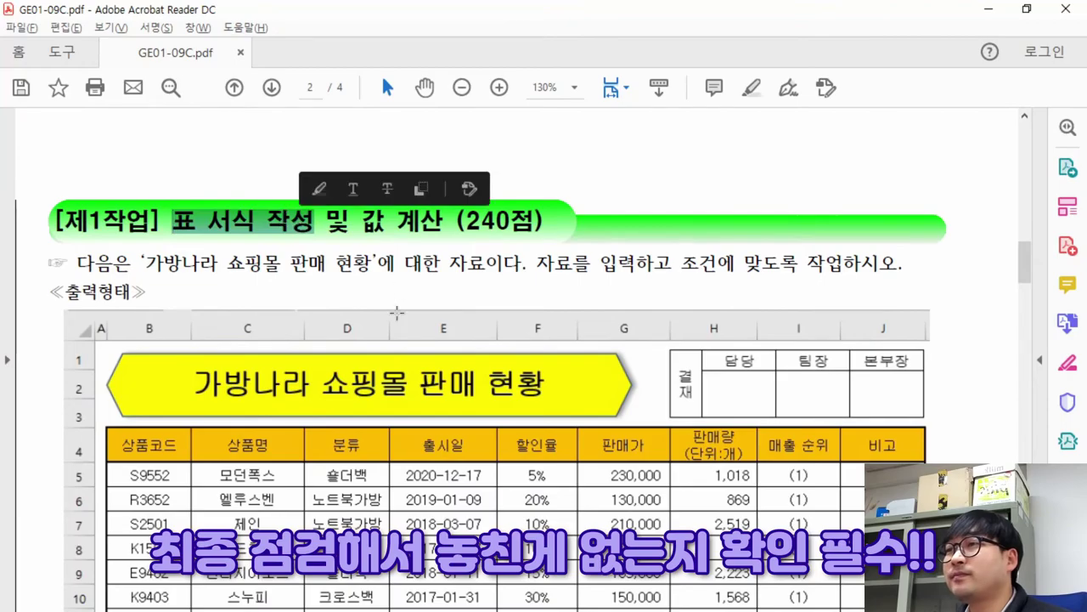
scroll(404, 306, "down", 1)
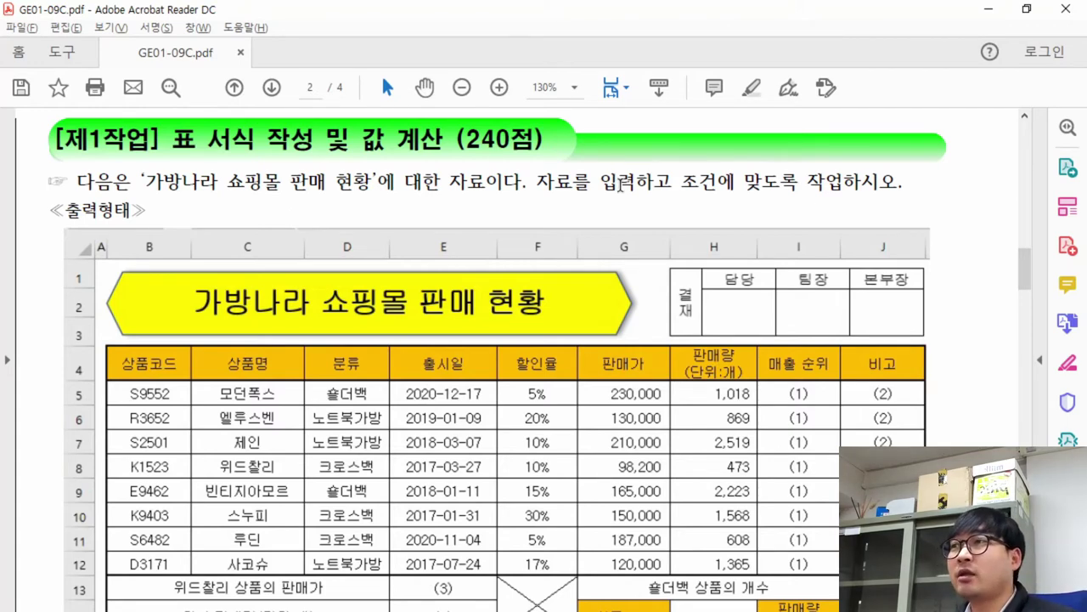
left_click_drag(362, 138, 443, 139)
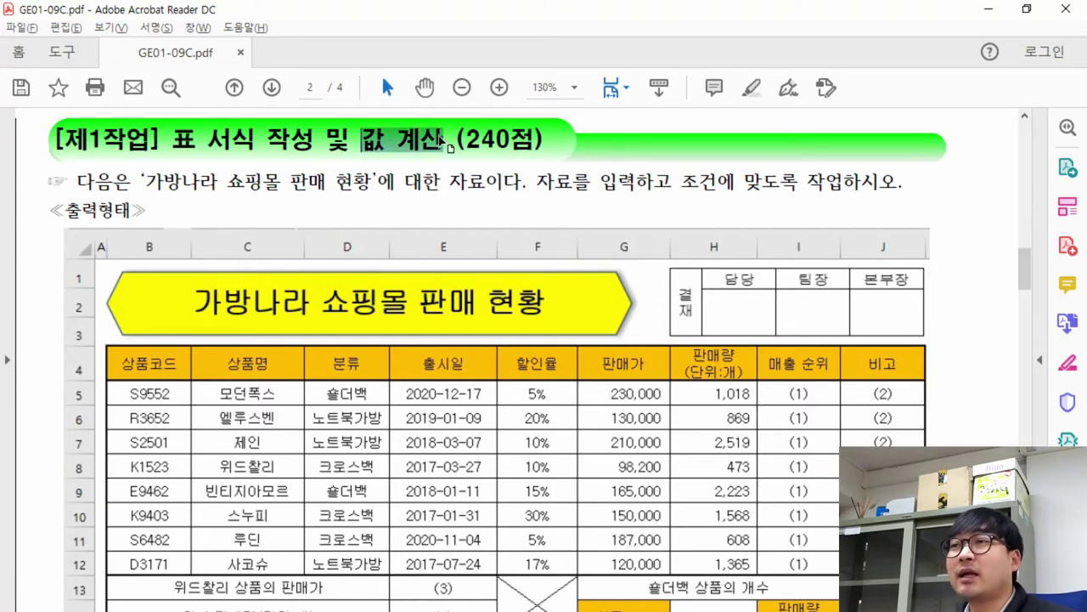
scroll(420, 335, "down", 15)
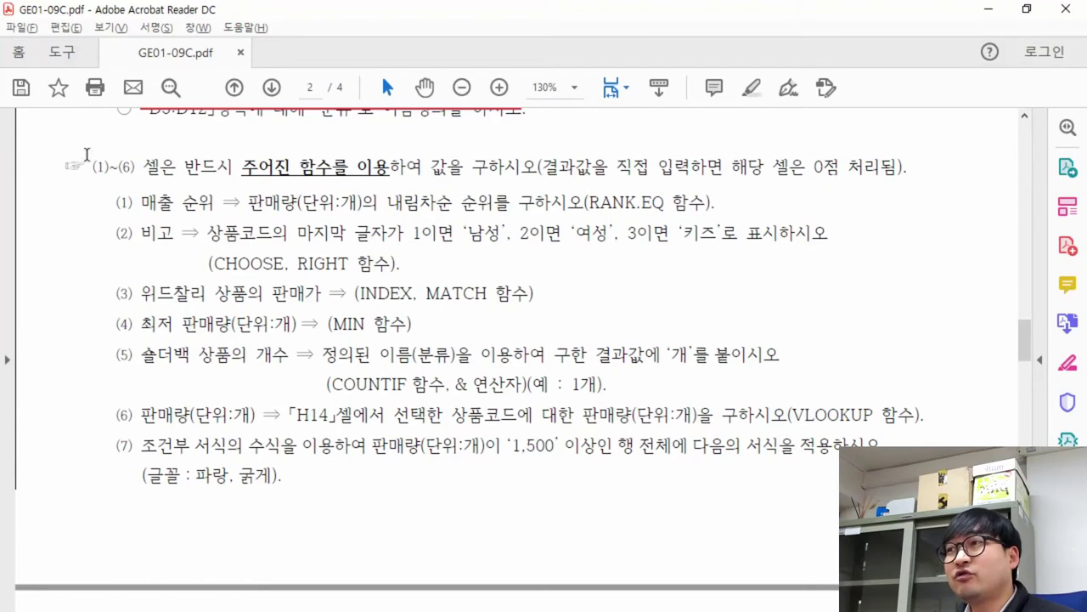
left_click_drag(91, 163, 420, 167)
left_click_drag(542, 168, 837, 171)
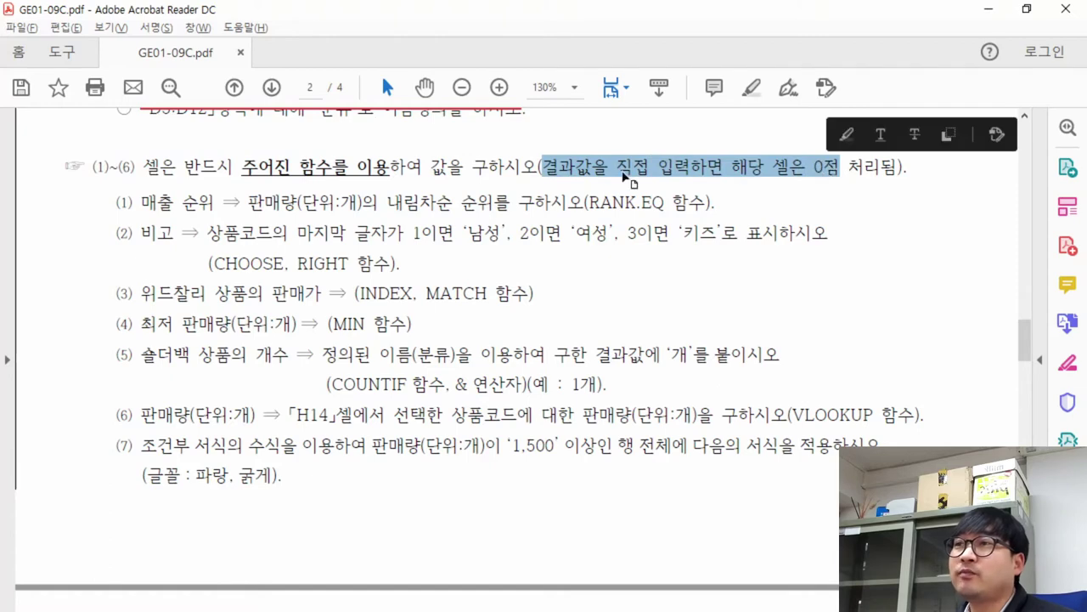
left_click_drag(588, 202, 664, 204)
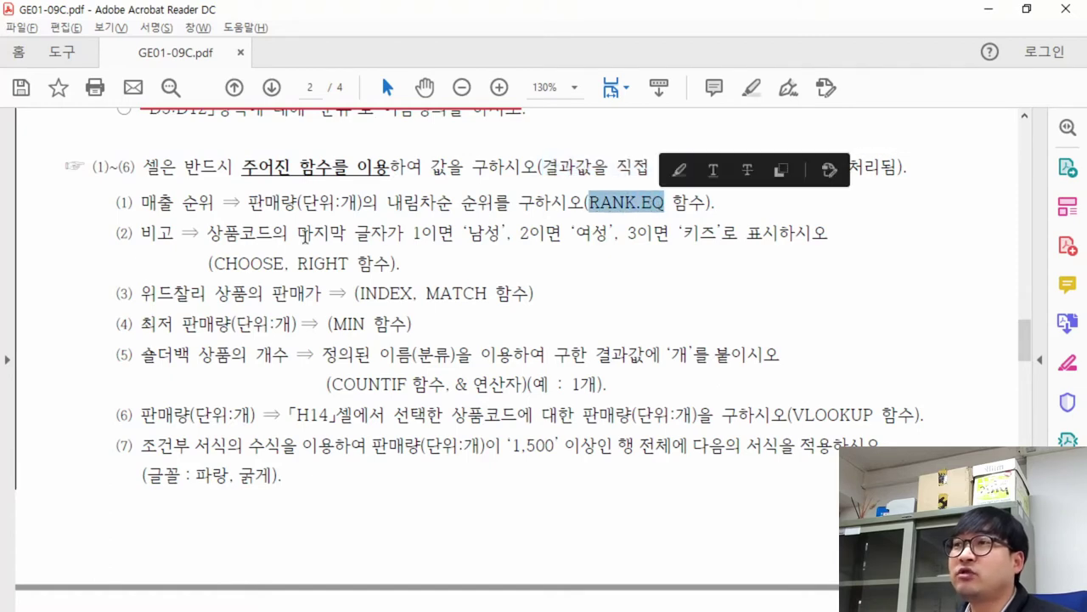
Examine the PDF's CHOOSE, RIGHT condition for 비고 and the full list of conditions (1) to (7)
left_click_drag(213, 264, 348, 270)
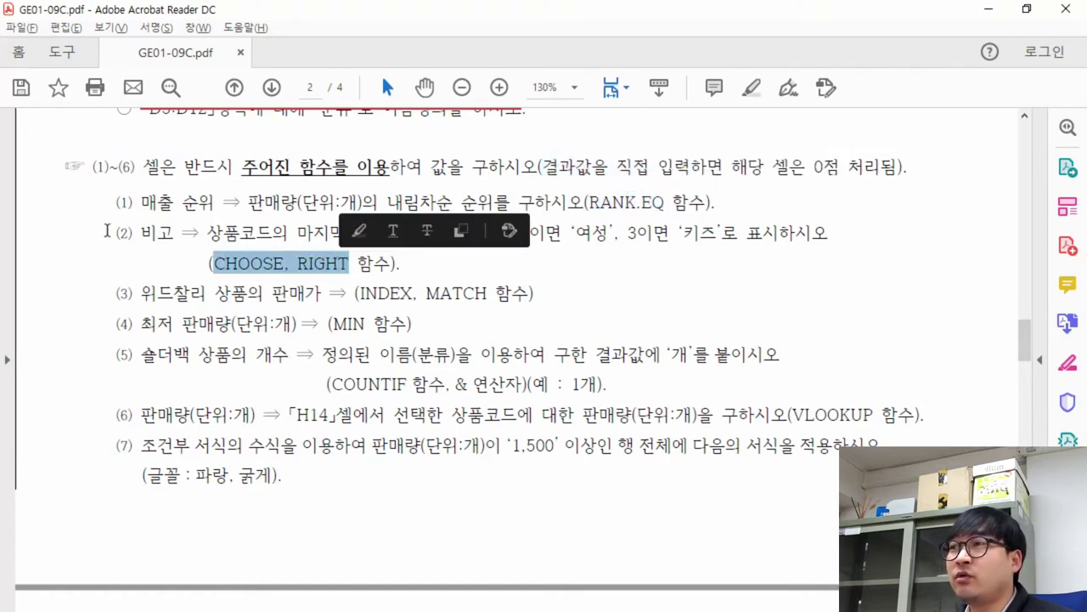
left_click_drag(89, 165, 126, 476)
left_click(215, 321)
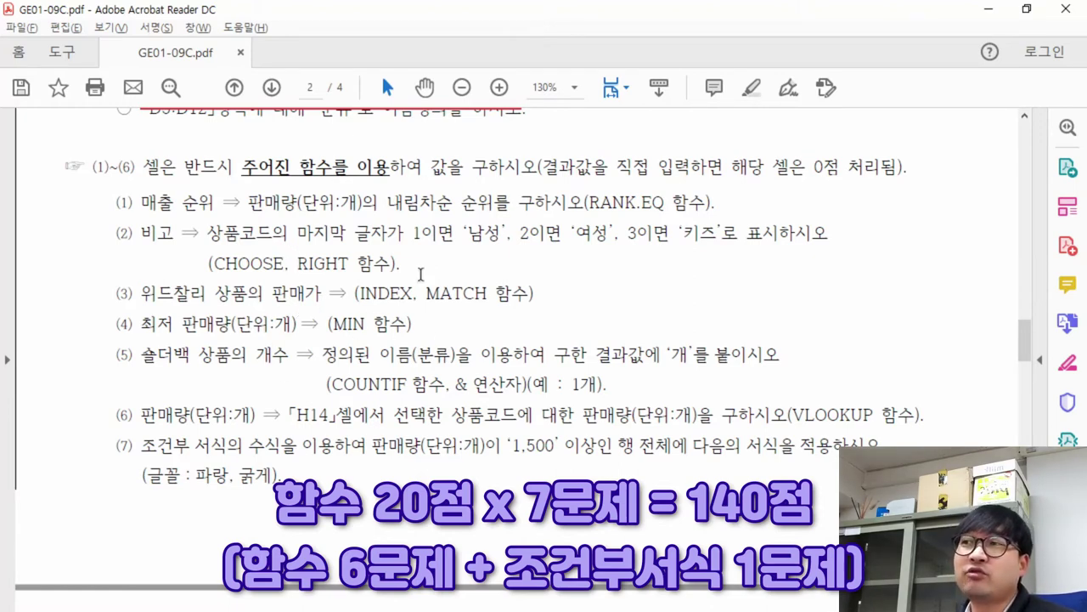
Locate the cells marked (1) to (5) in the PDF's sample table, then recheck the 매출 순위 column
scroll(373, 211, "up", 4)
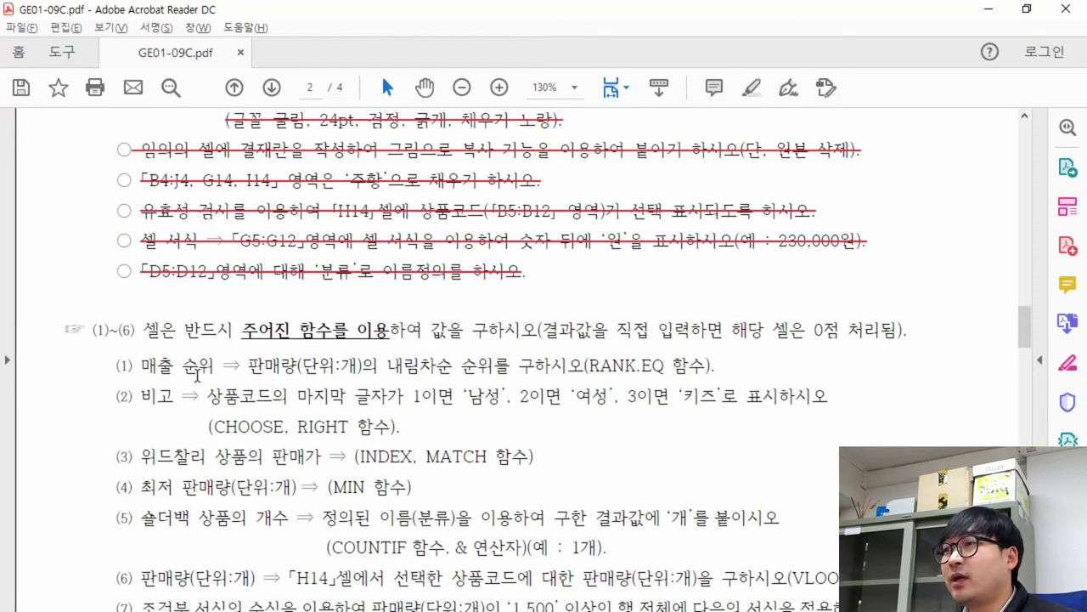
scroll(204, 388, "up", 15)
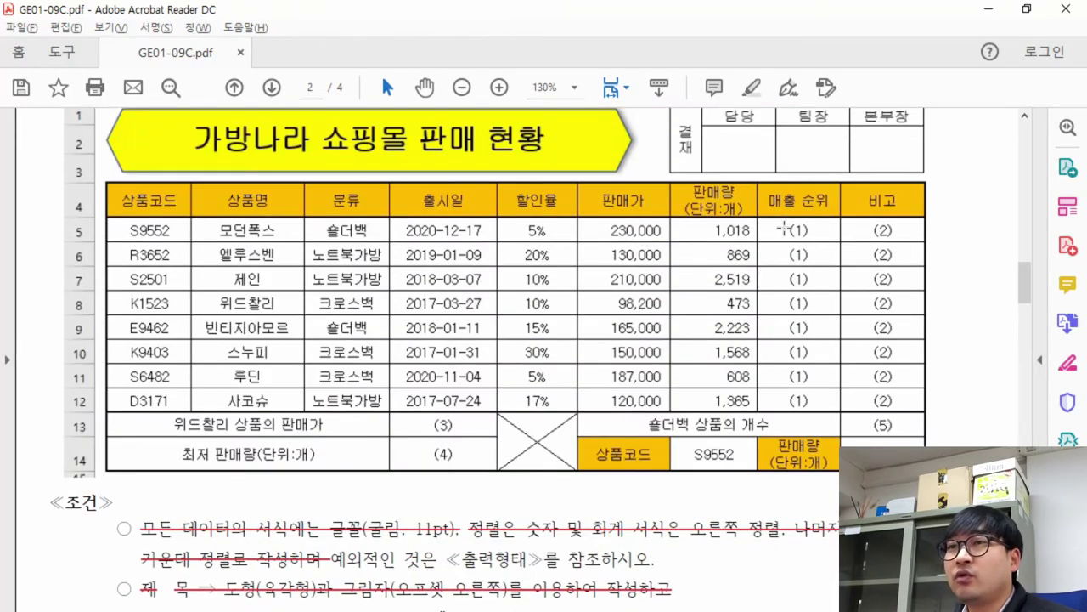
left_click_drag(783, 229, 854, 348)
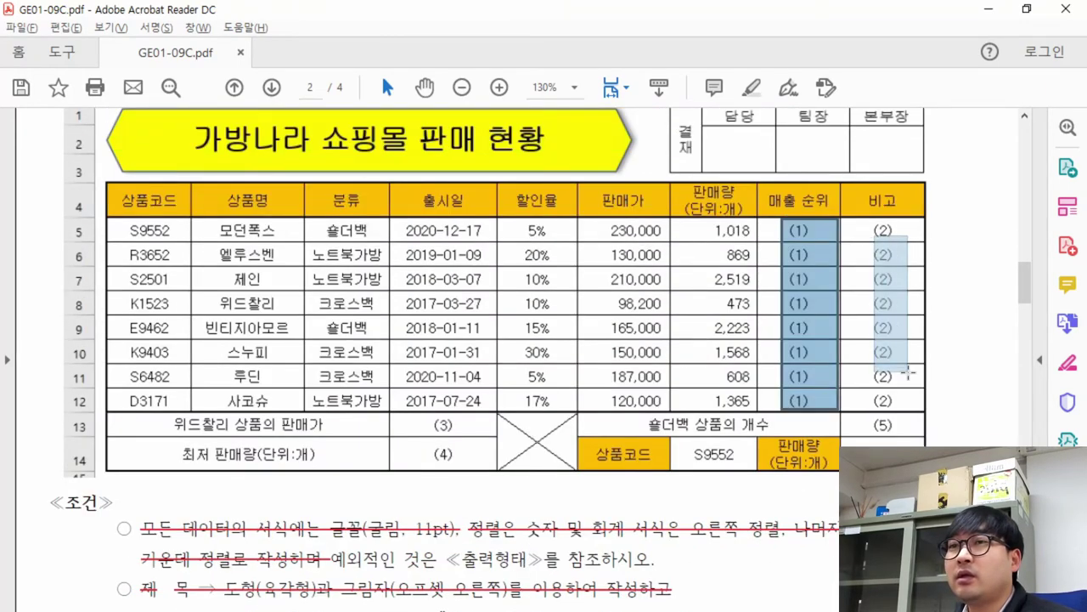
left_click_drag(875, 230, 913, 404)
left_click_drag(421, 416, 451, 458)
left_click_drag(877, 418, 921, 447)
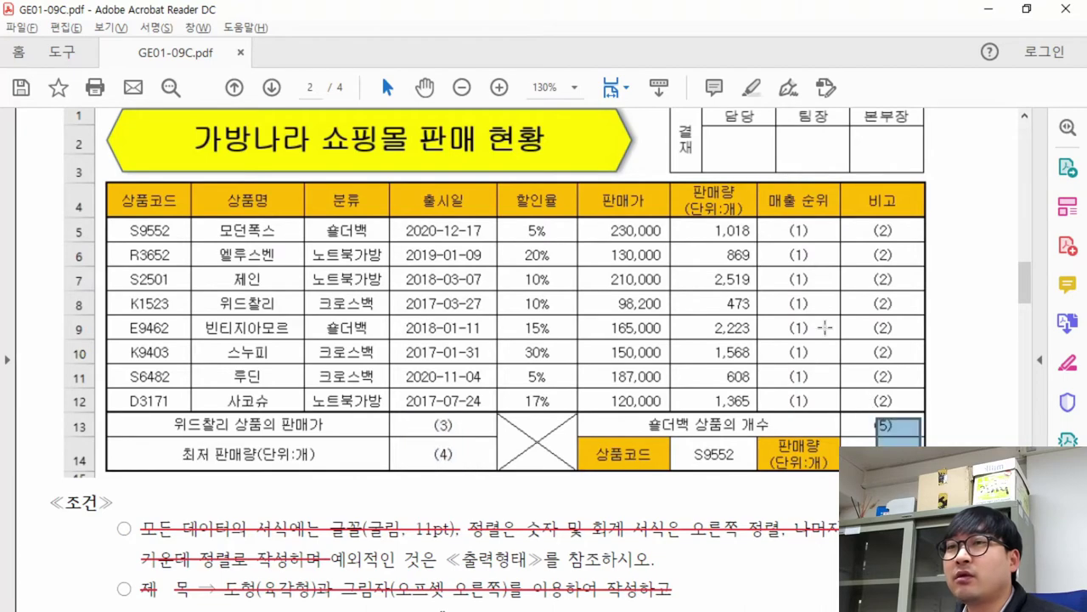
left_click_drag(788, 226, 836, 408)
Select I5 under 매출 순위 in Excel and check the PDF's RANK.EQ condition for that column
scroll(771, 364, "down", 10)
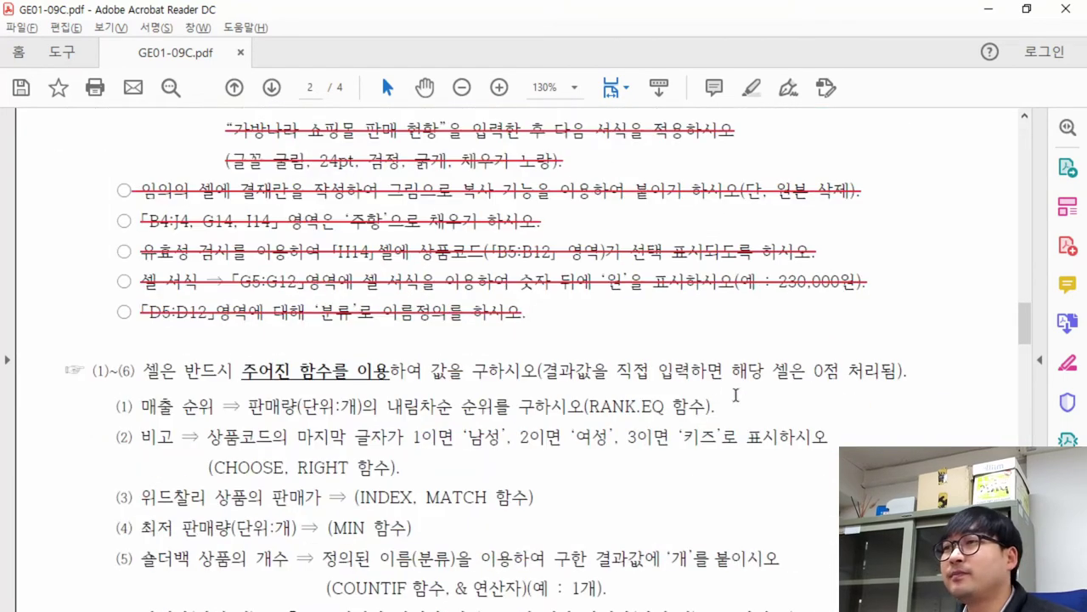
left_click_drag(142, 243, 220, 245)
key("alt+Tab")
left_click(656, 321)
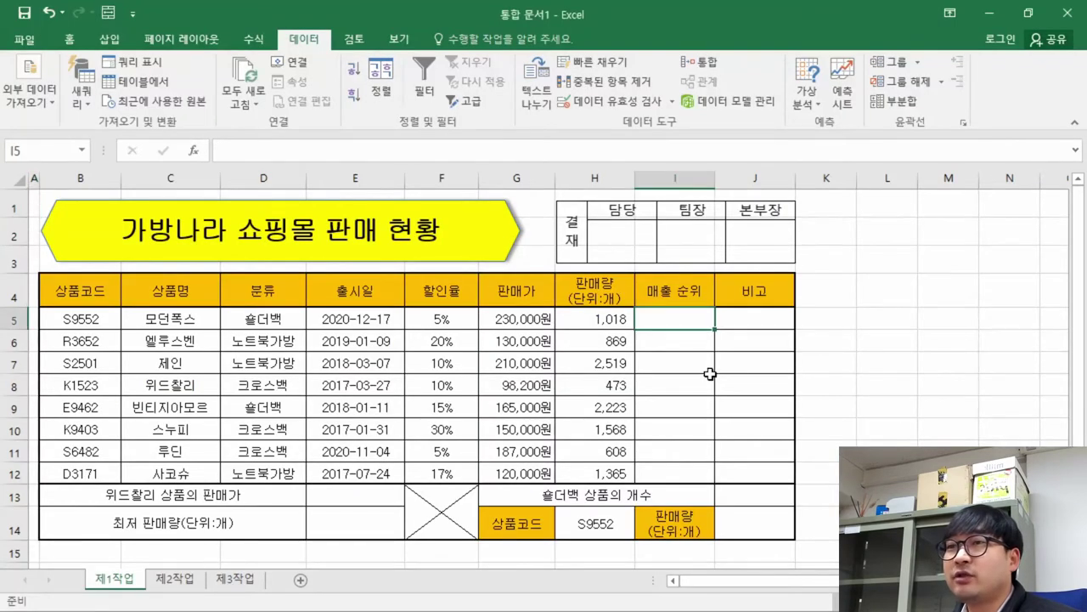
scroll(711, 365, "down", 1)
key("alt+Tab")
left_click_drag(248, 244, 664, 246)
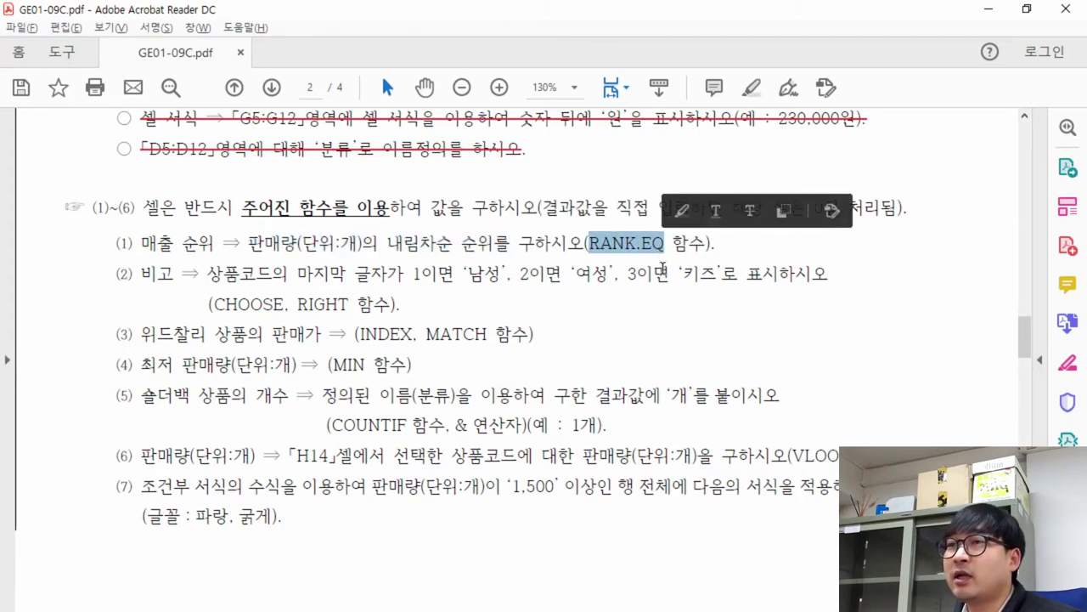
key("alt+Tab")
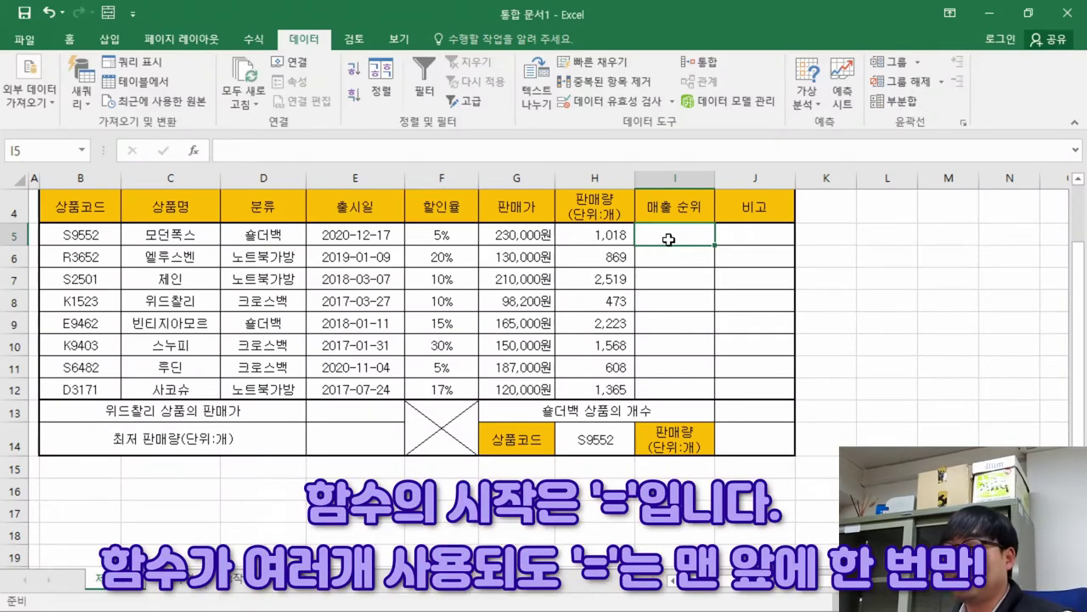
Start a RANK.EQ formula in I5 and open its function arguments dialog, placed clear of the 매출 순위 column
type("=")
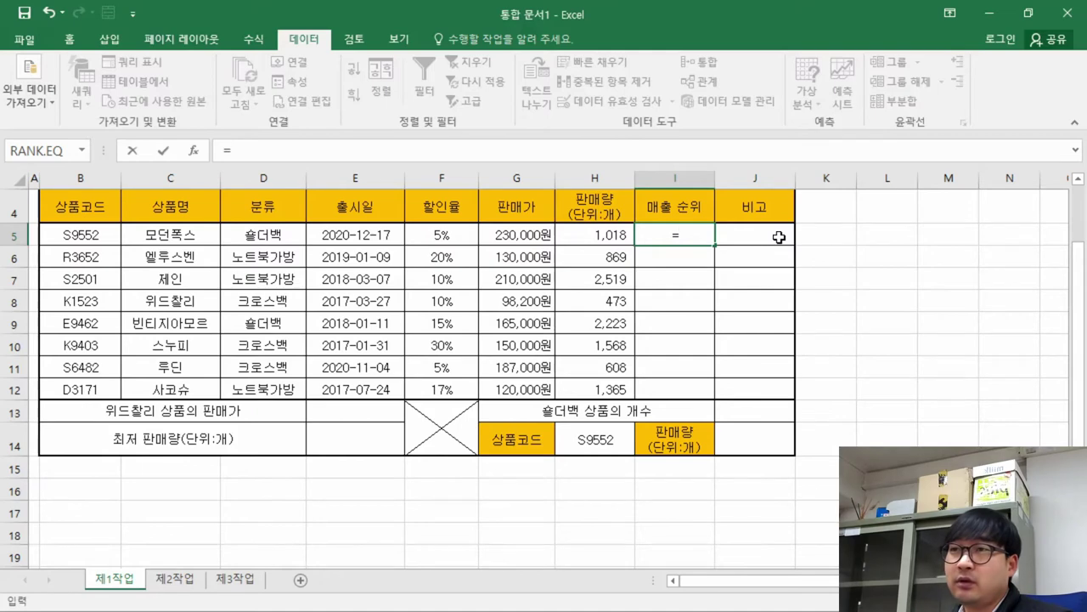
type("r")
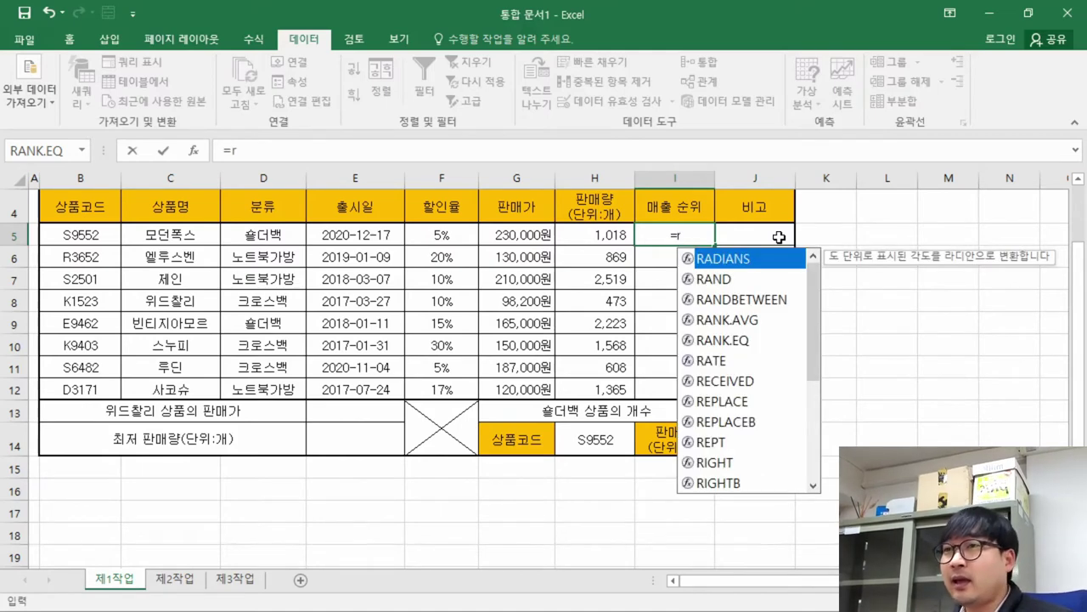
type("an")
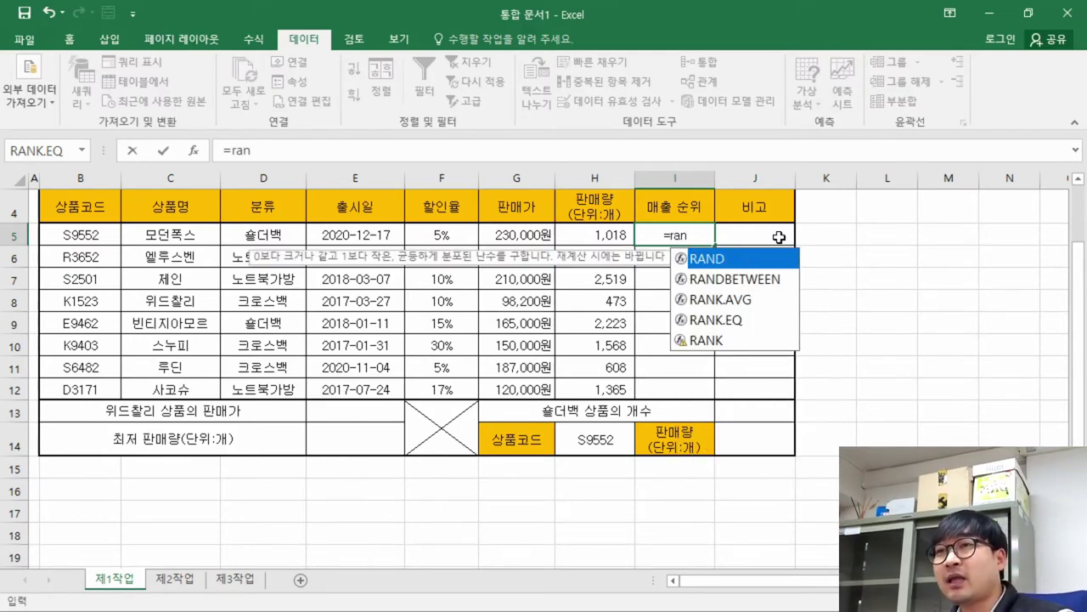
left_click(731, 328)
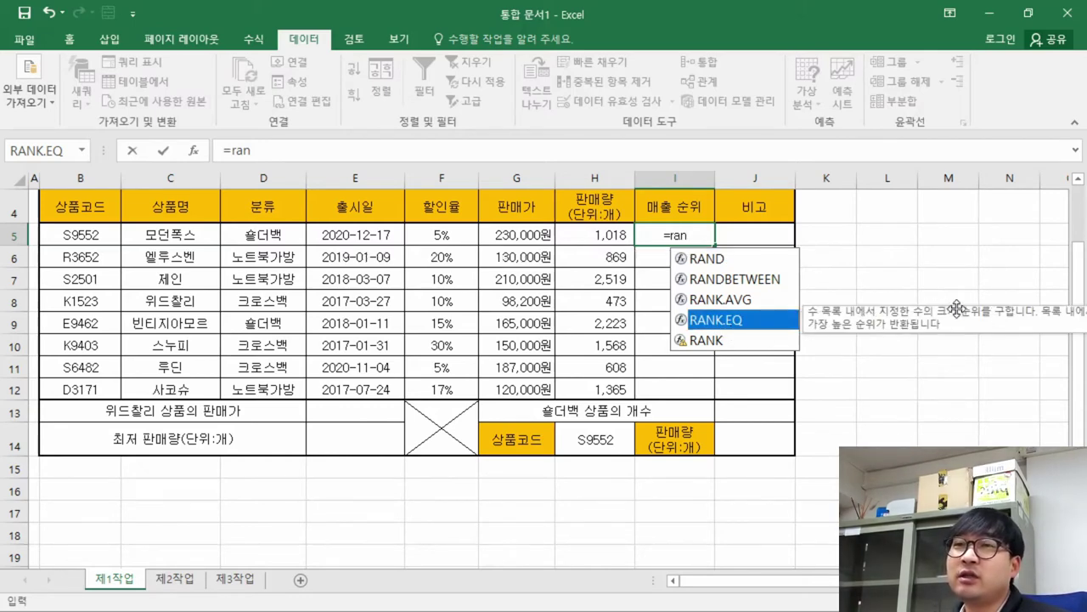
double_click(717, 321)
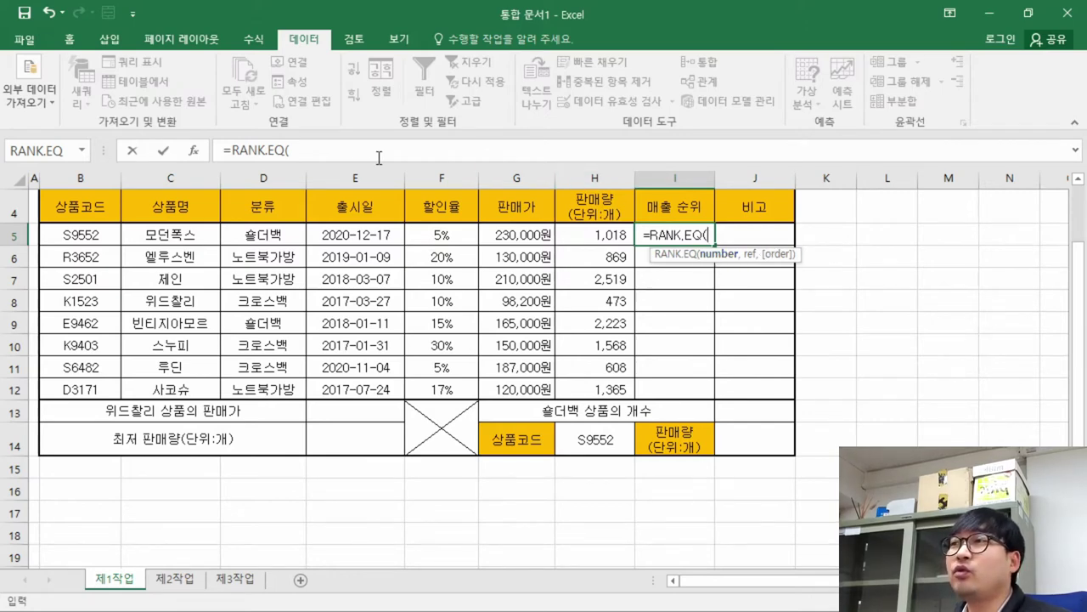
left_click(205, 155)
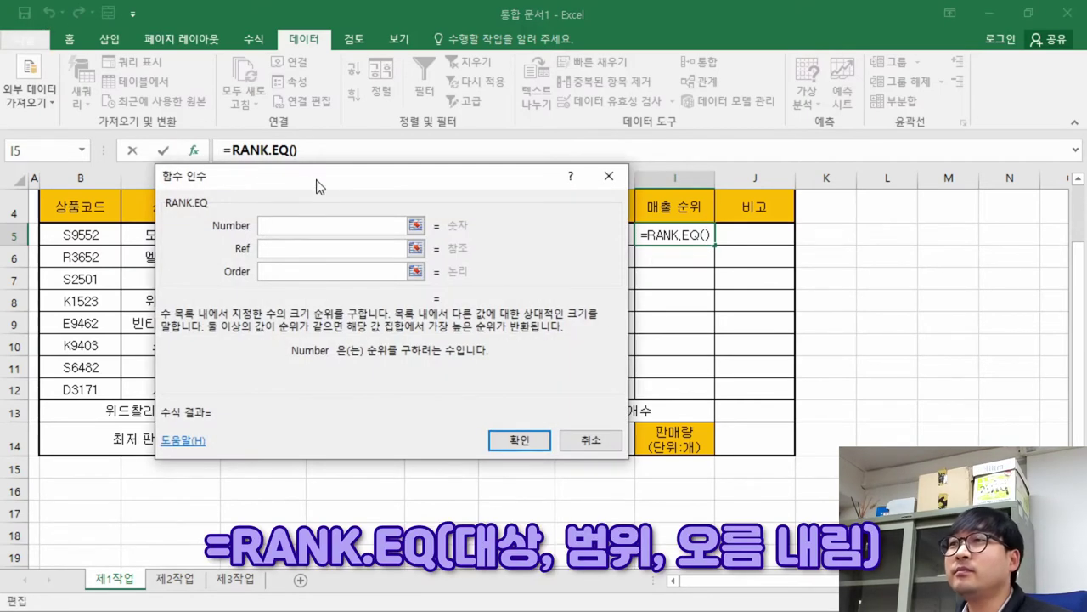
left_click_drag(379, 183, 322, 189)
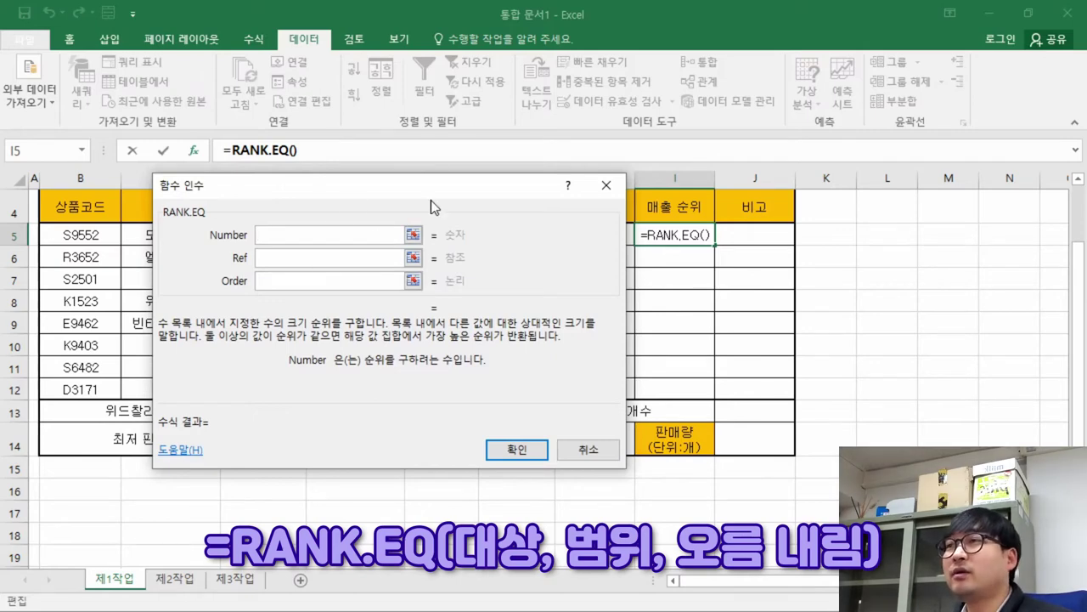
Check the 내림차순 requirement in the PDF, then set RANK.EQ's Number to H5 and Ref to H5:H12 in Excel
key("alt+Tab")
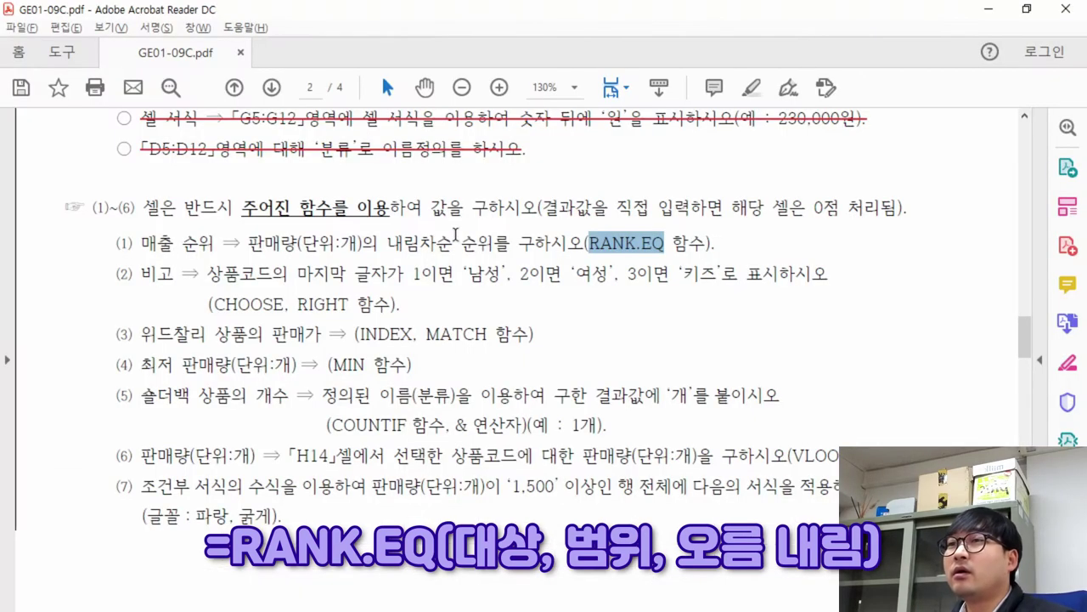
left_click_drag(386, 244, 485, 246)
key("alt+Tab")
left_click_drag(355, 194, 266, 185)
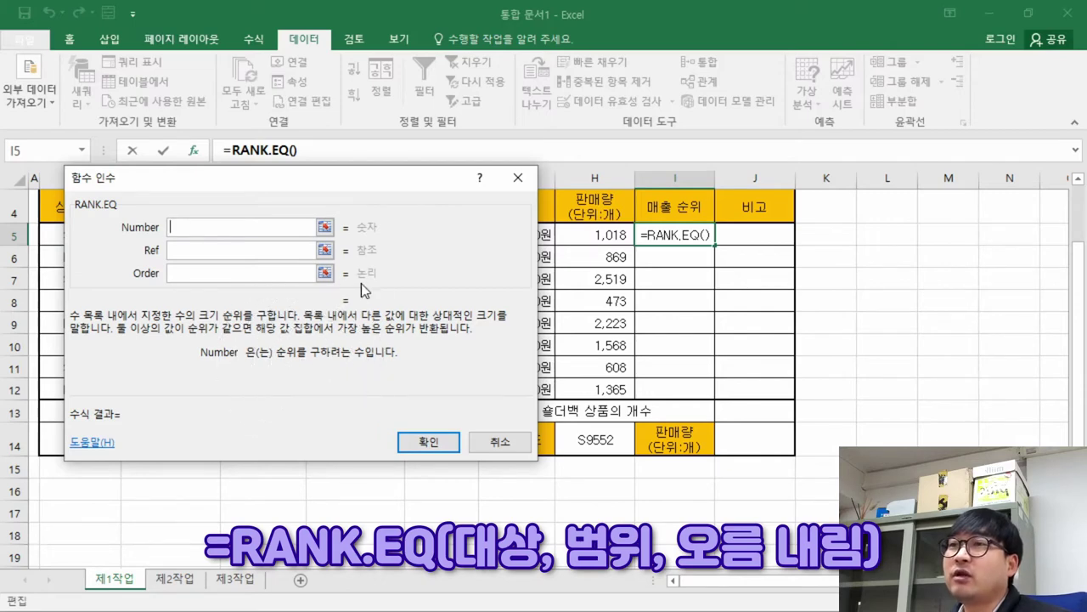
left_click(608, 231)
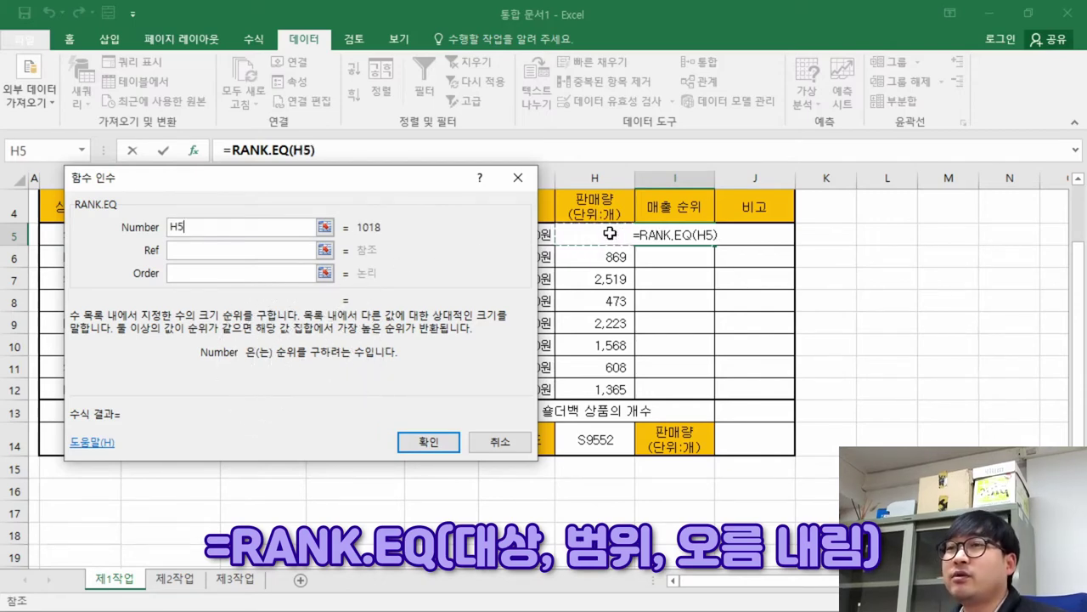
left_click(193, 250)
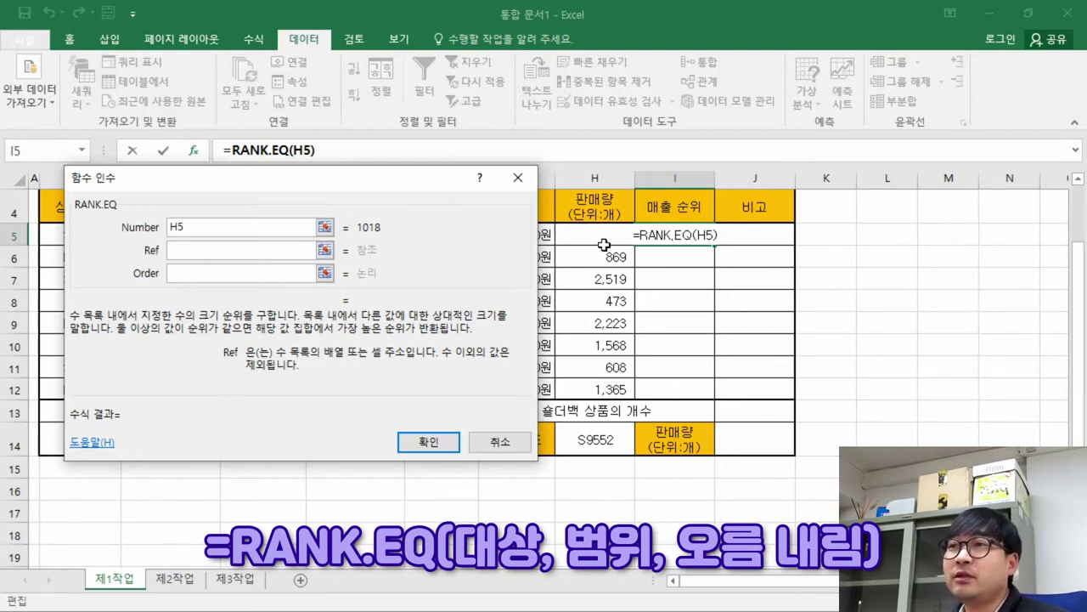
left_click_drag(570, 235, 584, 378)
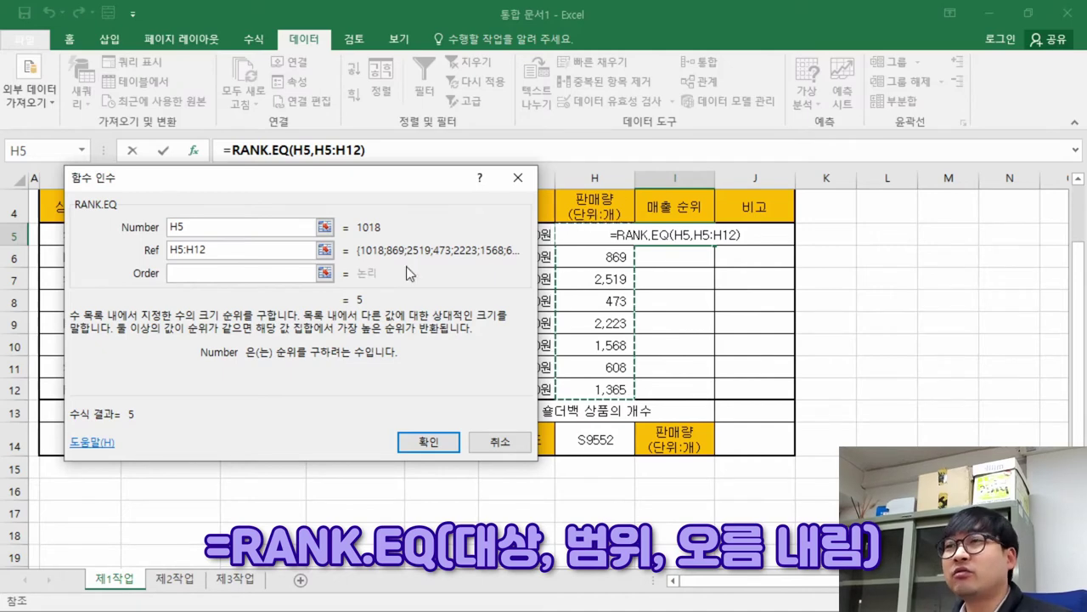
Check the Order argument against the PDF's 내림차순 condition, leave it empty and enter the RANK.EQ formula in I5
left_click(225, 273)
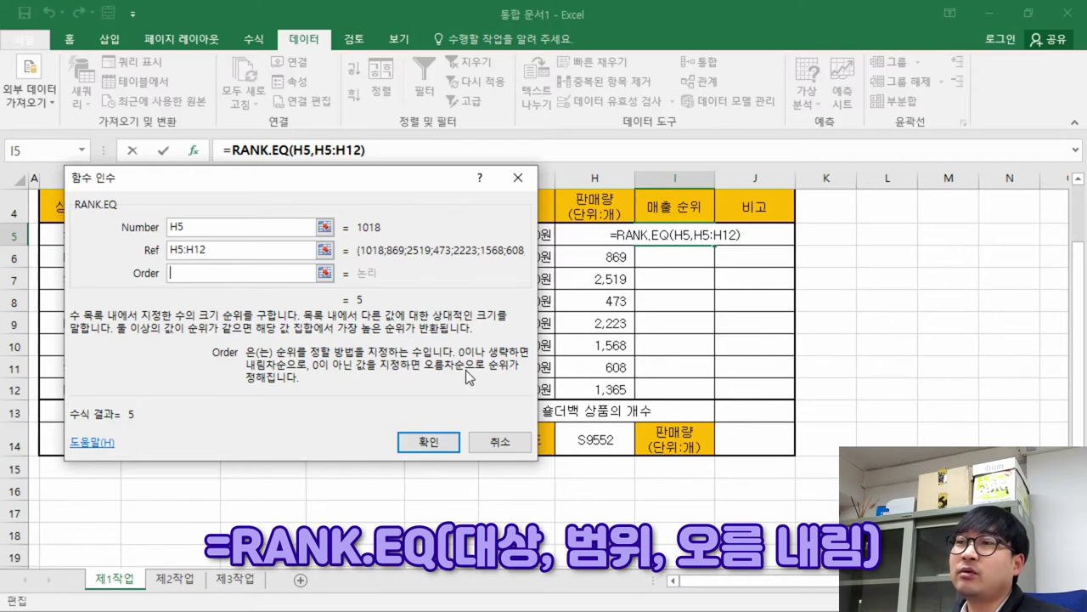
key("alt+Tab")
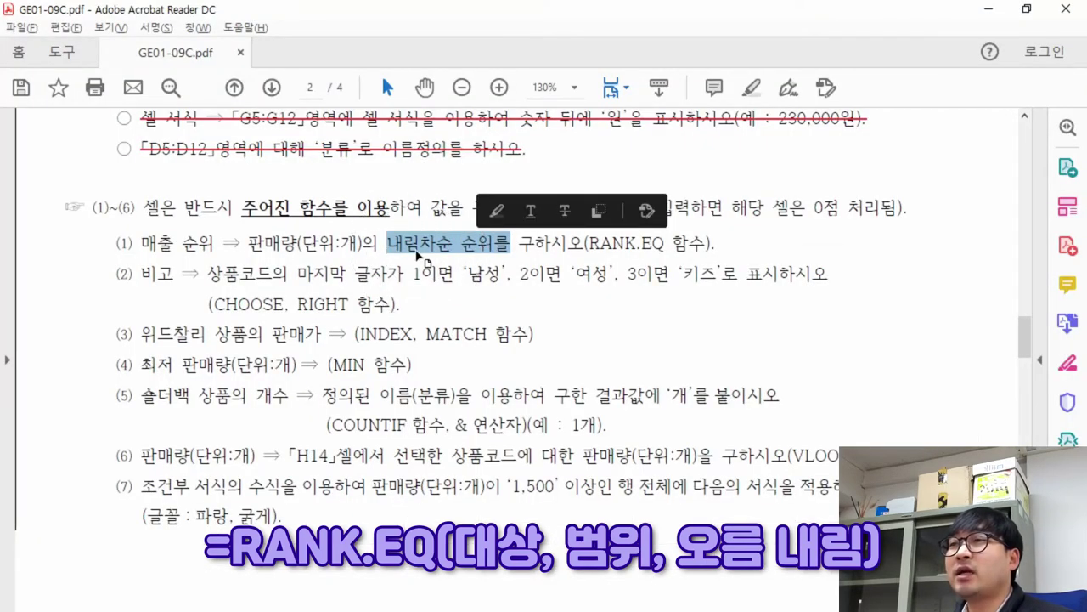
key("alt+Tab")
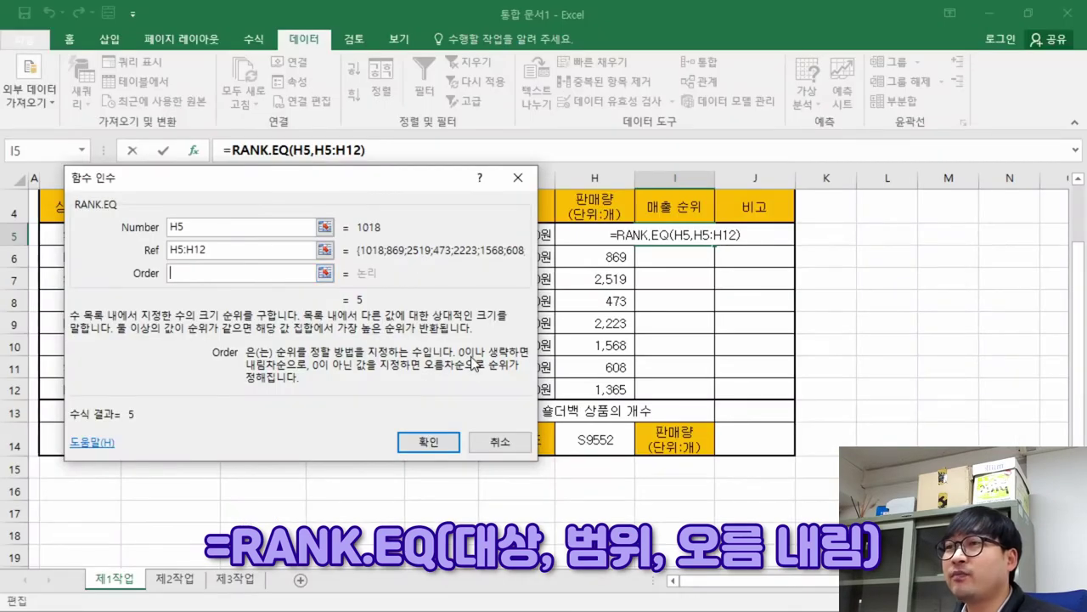
left_click(269, 367)
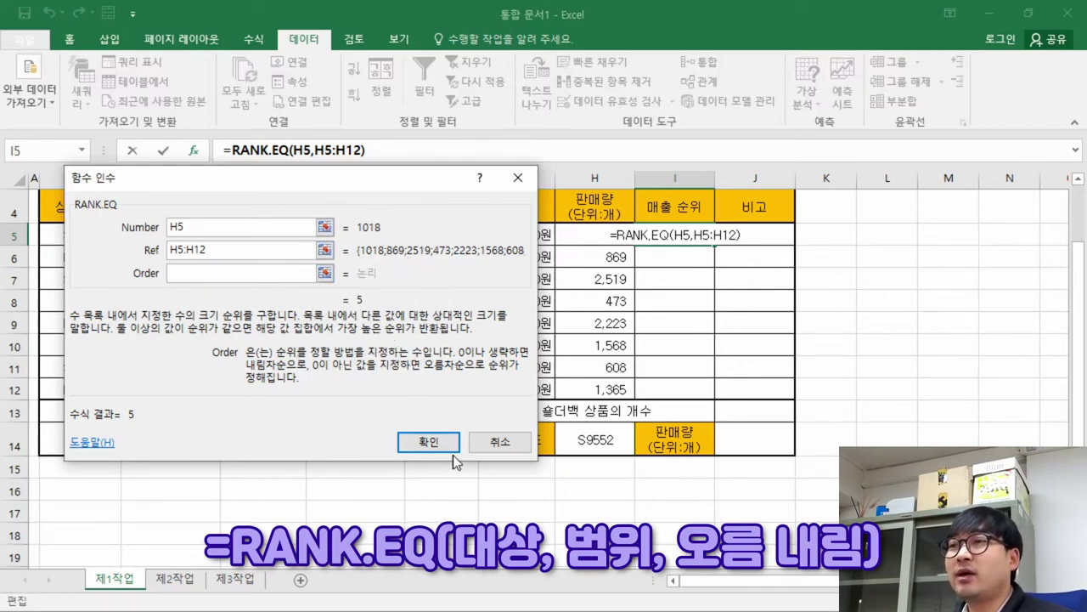
left_click(429, 442)
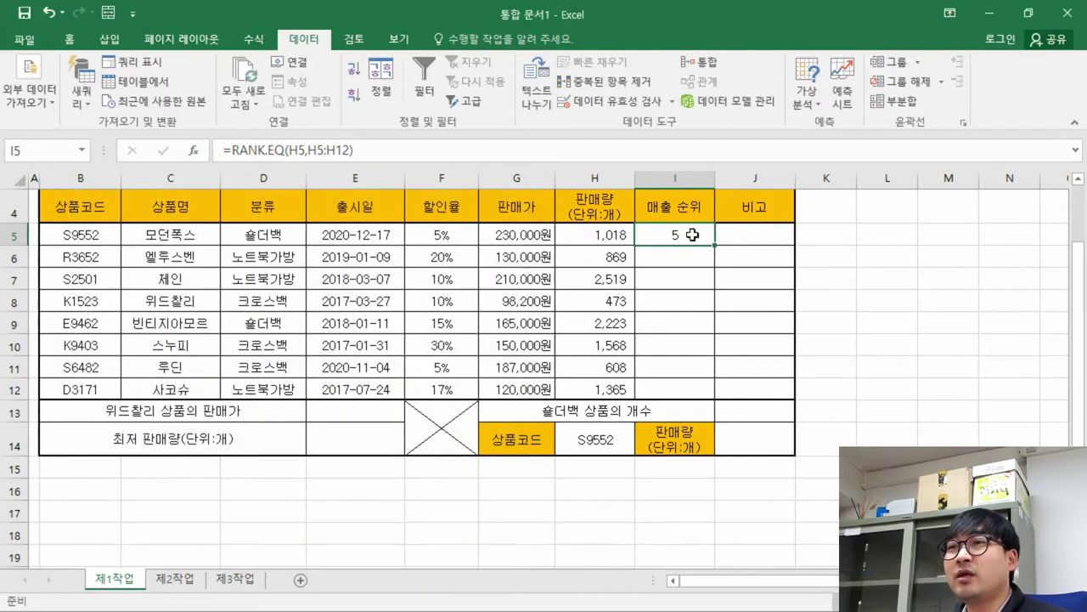
Compare the rank in I5 with the 판매량 values in H5:H12 and recheck the RANK.EQ condition in the PDF
left_click_drag(613, 237, 622, 386)
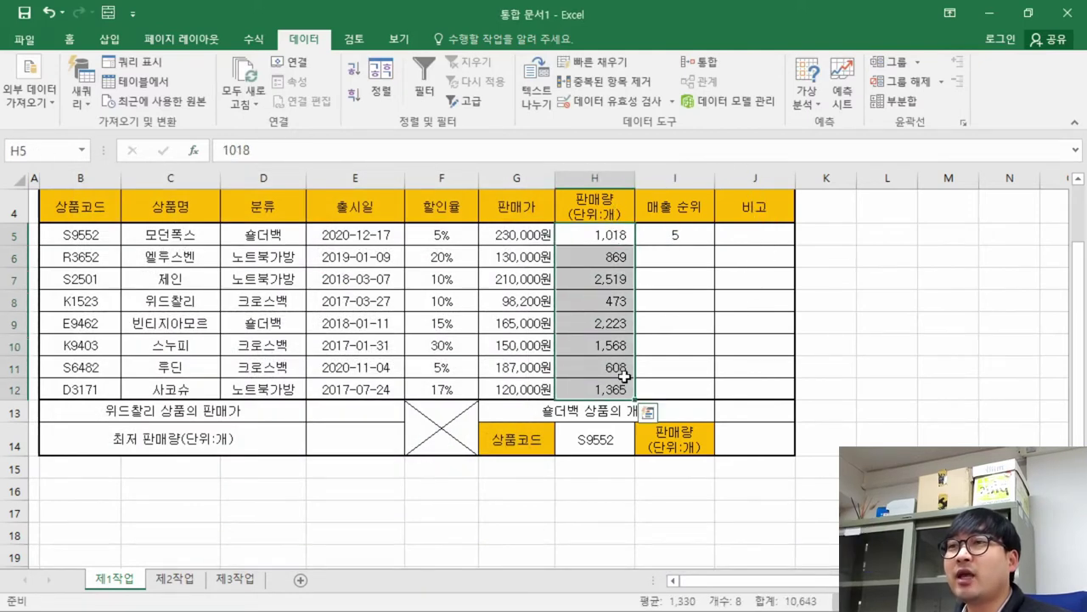
left_click(612, 237)
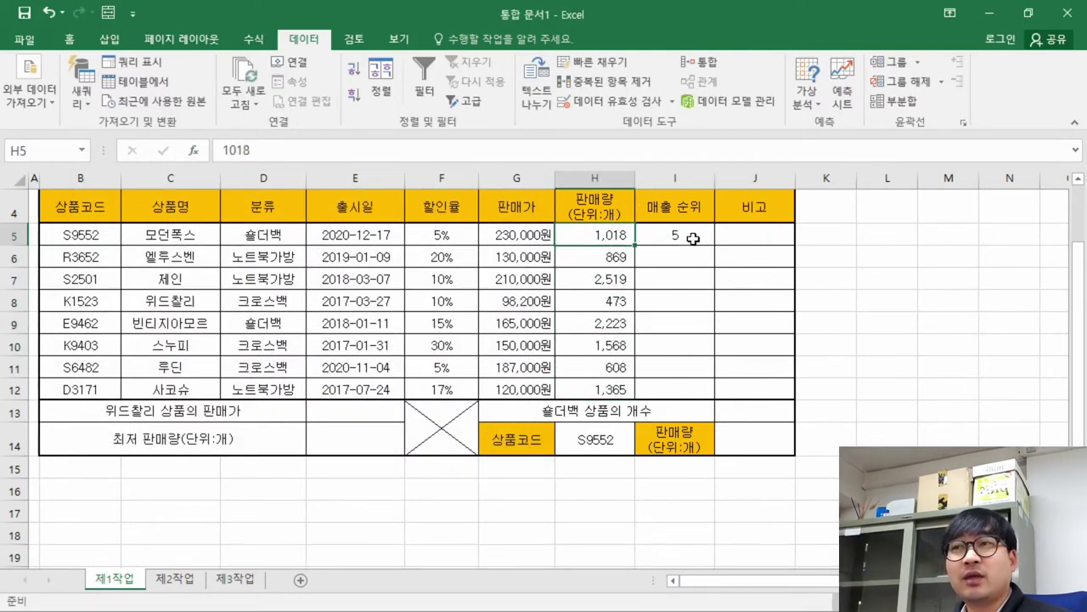
left_click(693, 239)
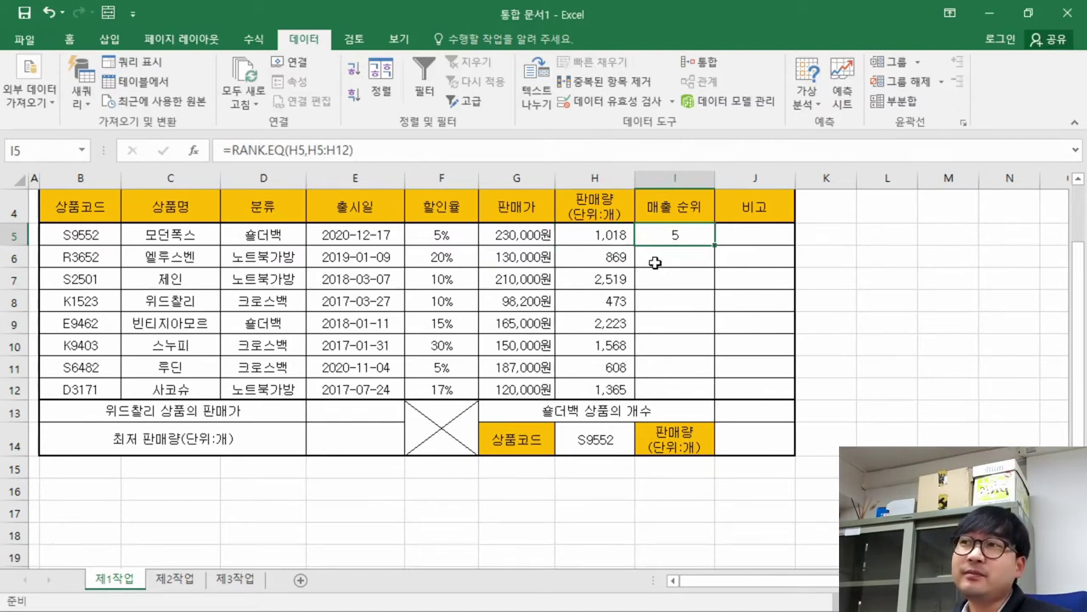
key("alt+Tab")
left_click_drag(589, 244, 665, 244)
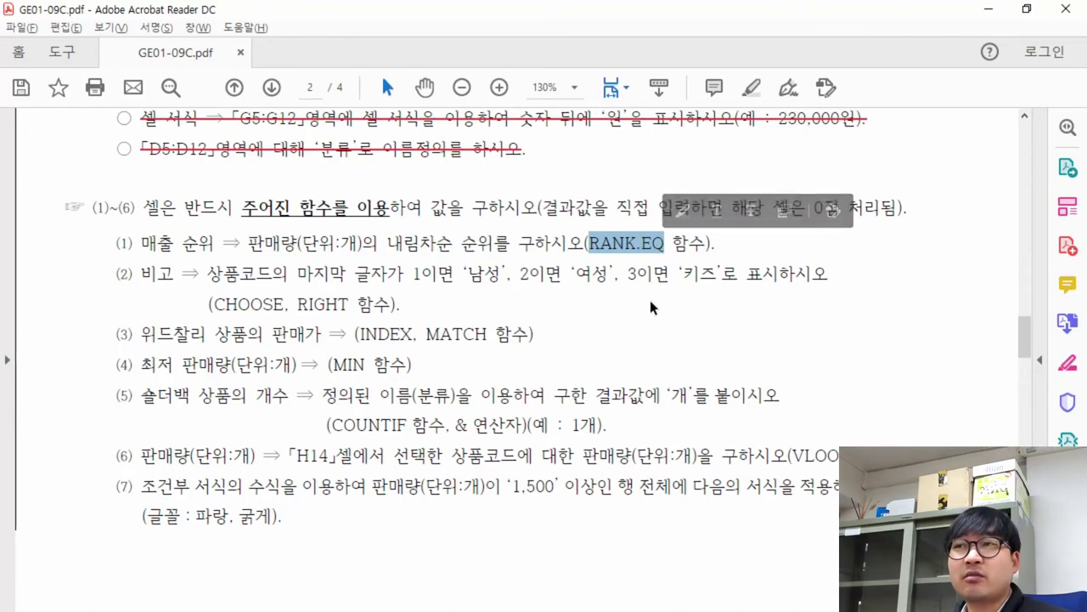
Return to Excel and fill the RANK.EQ formula from I5 down to I12
key("alt+Tab")
key("Down")
key("Down")
key("Down")
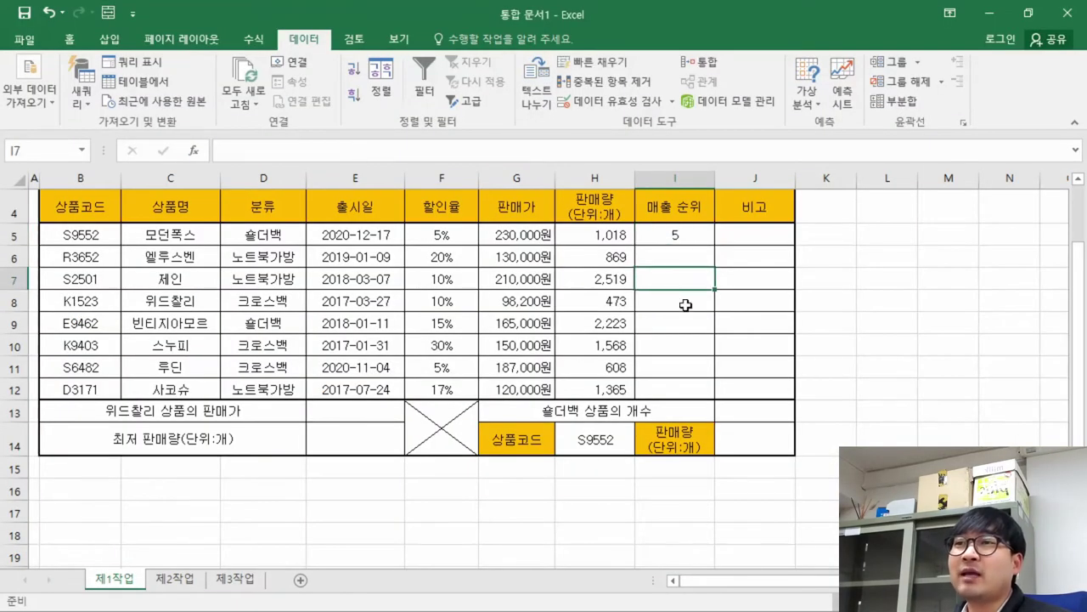
left_click(694, 234)
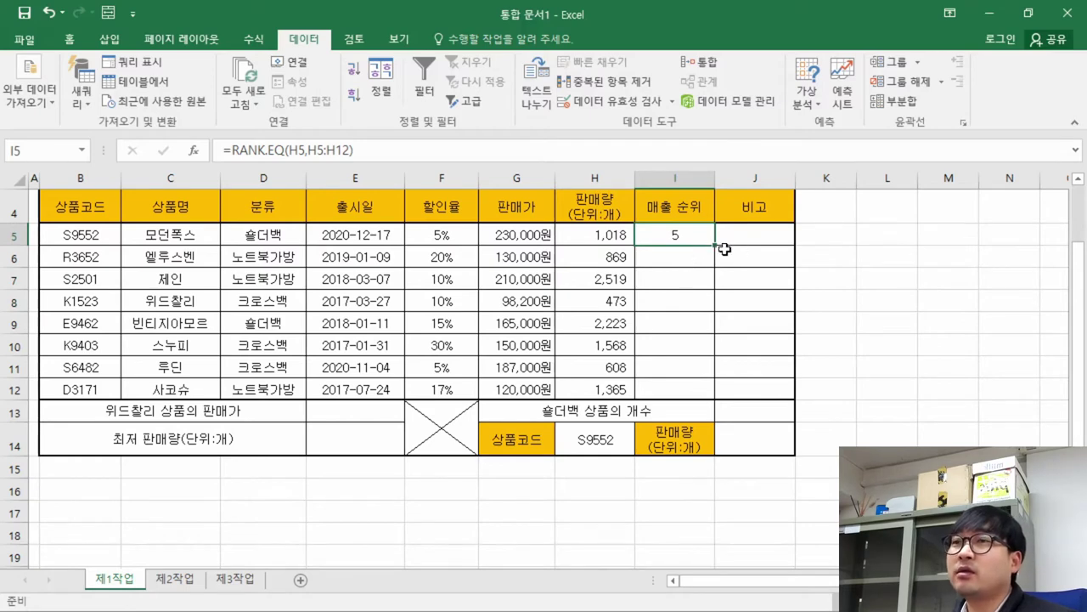
left_click_drag(715, 246, 719, 407)
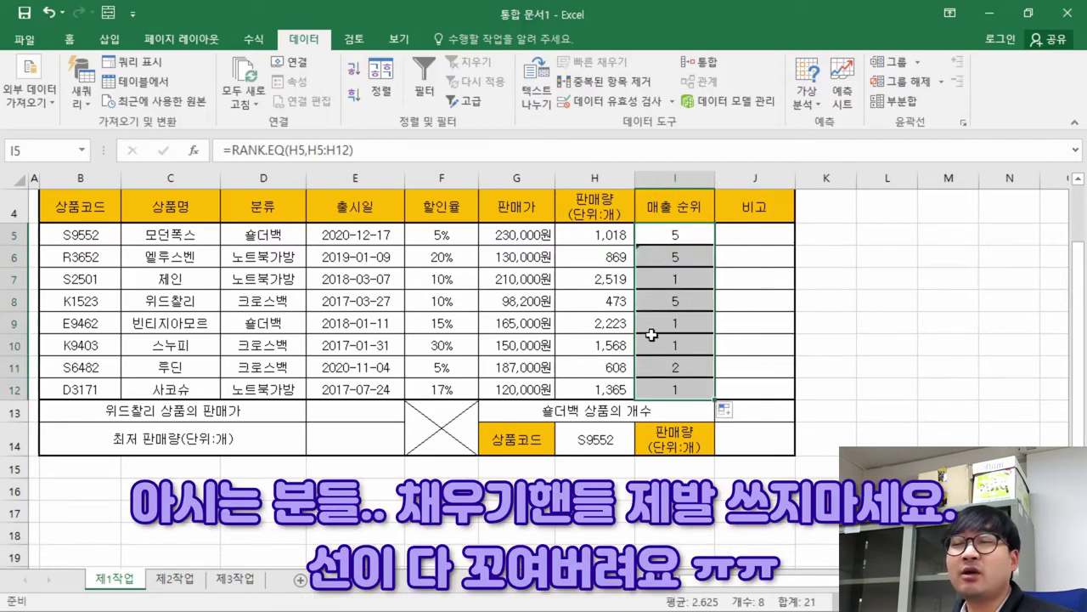
left_click(628, 297)
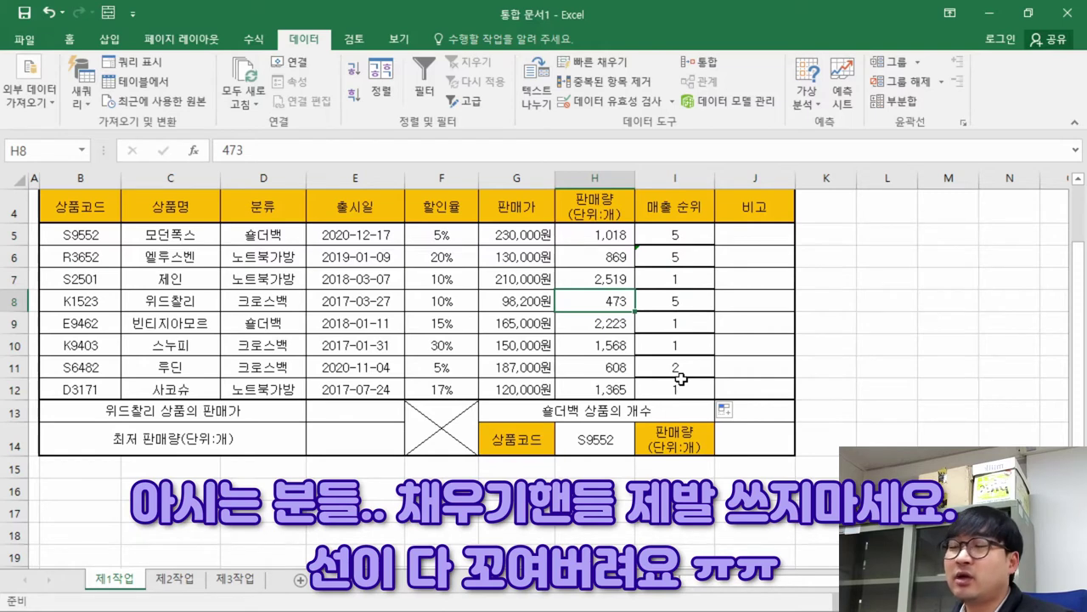
Undo the fill in I6:I12, then copy I5 and paste only its formula into I6:I12
key("ctrl+z")
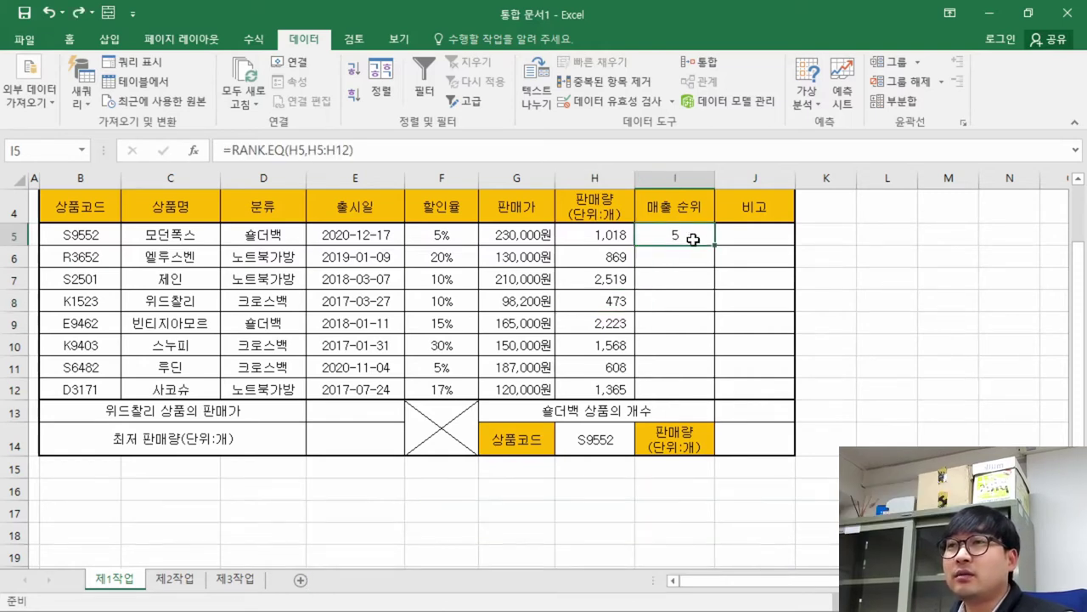
right_click(681, 237)
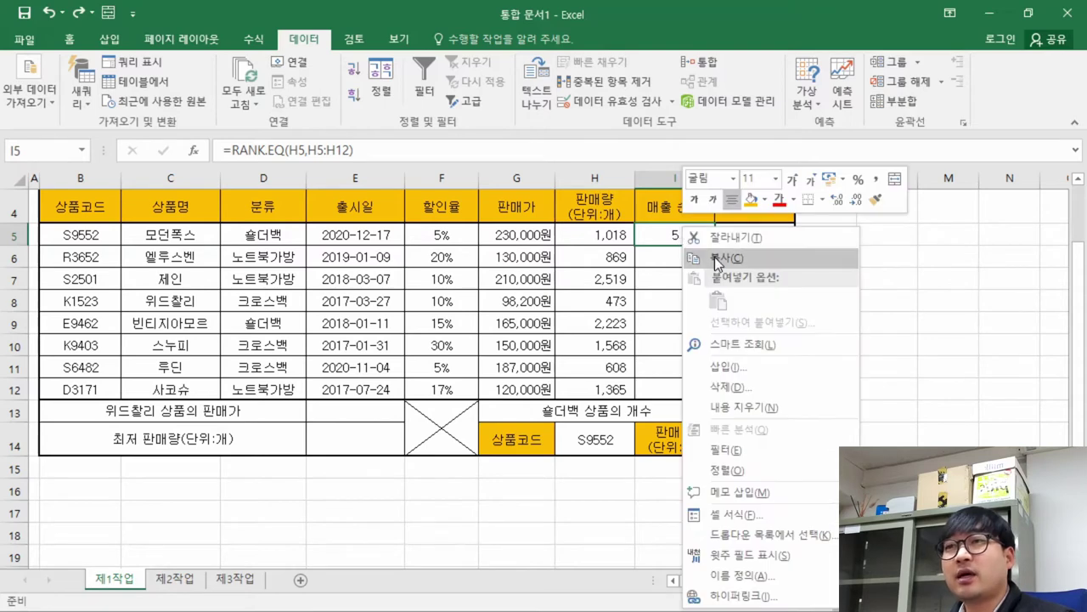
left_click(751, 261)
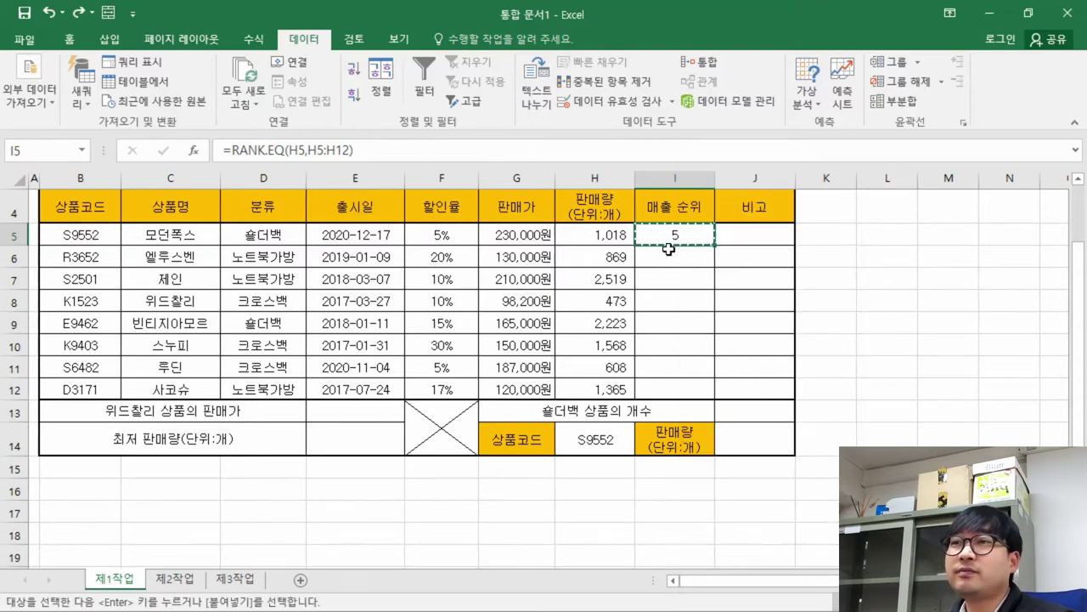
left_click_drag(678, 256, 687, 384)
right_click(677, 303)
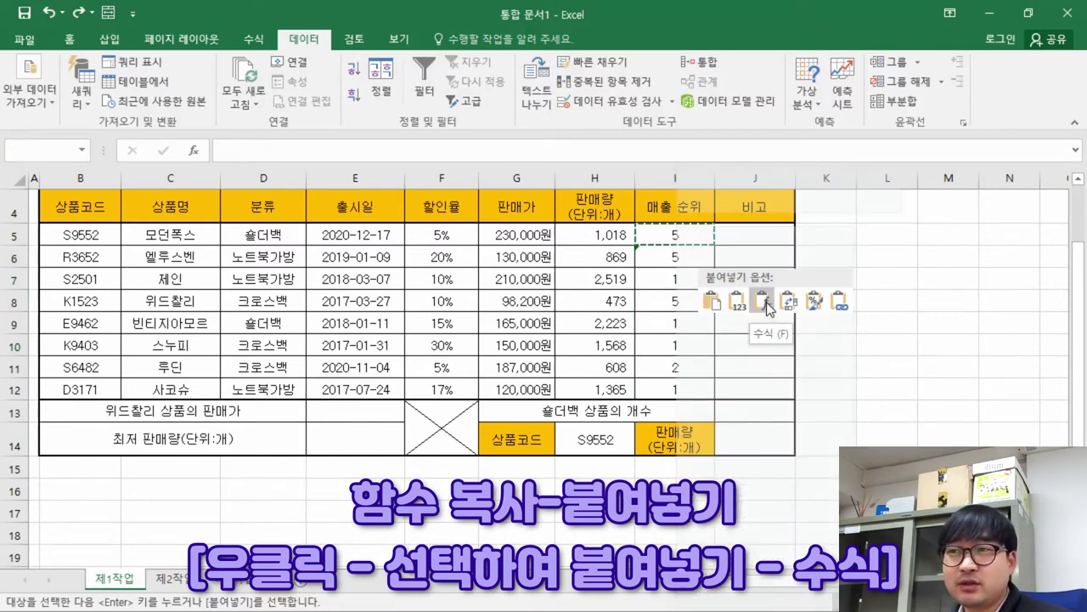
left_click(764, 302)
Compare the pasted 매출 순위 ranks with the 판매량 values and check the formulas in several cells of I5:I12
left_click(697, 272)
key("Right")
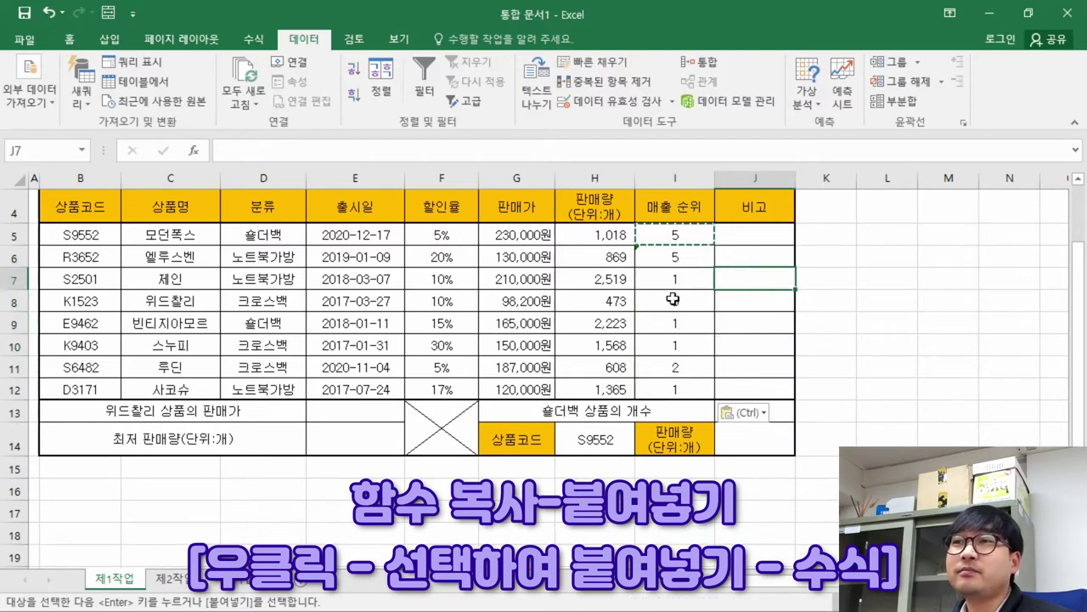
left_click(581, 294)
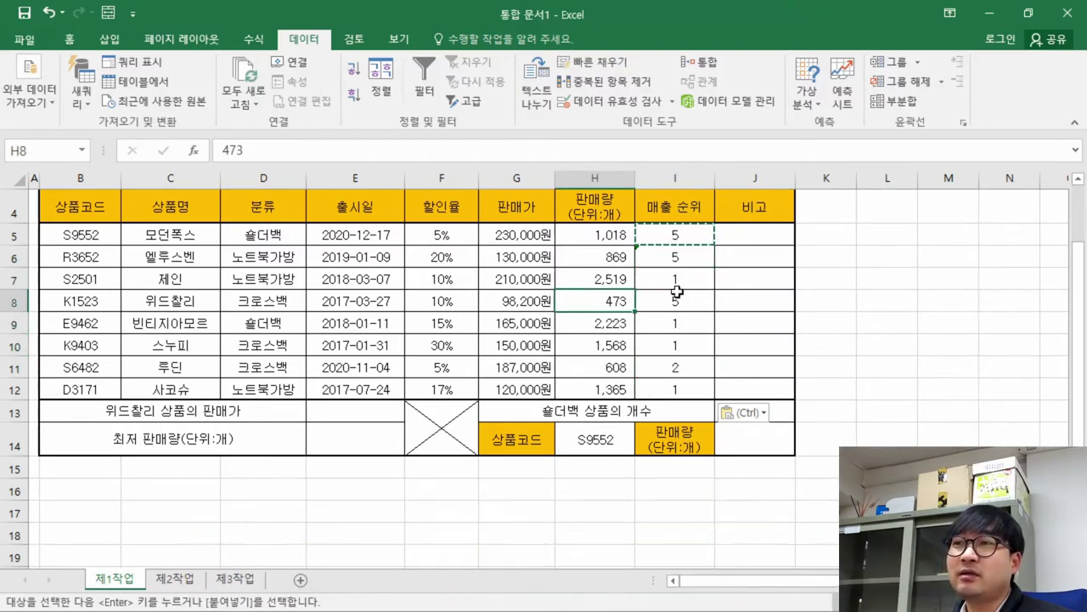
left_click(688, 235)
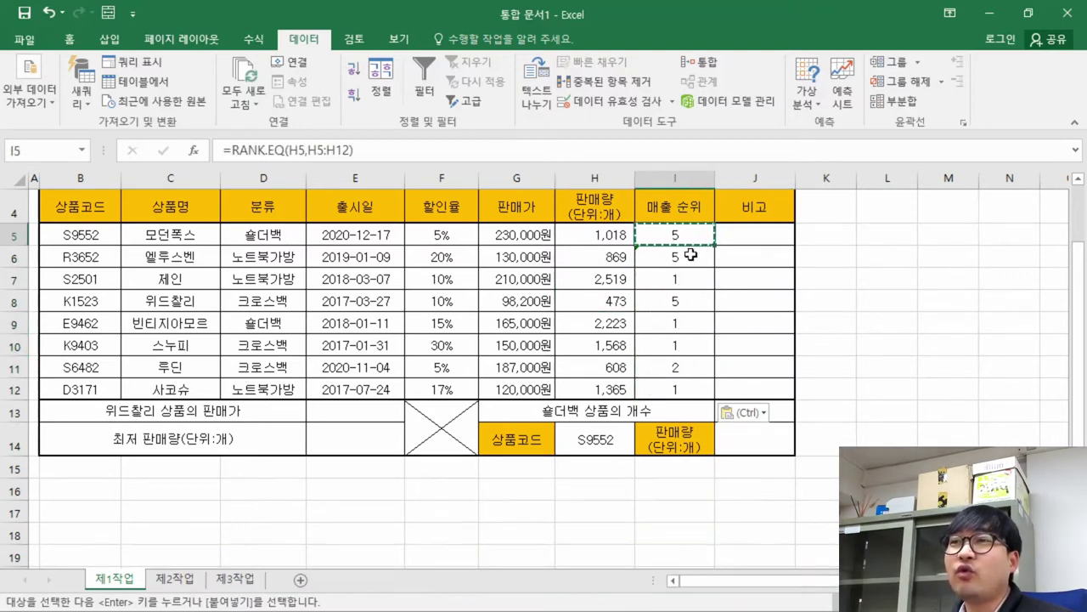
left_click(690, 255)
key("Escape")
left_click(518, 258)
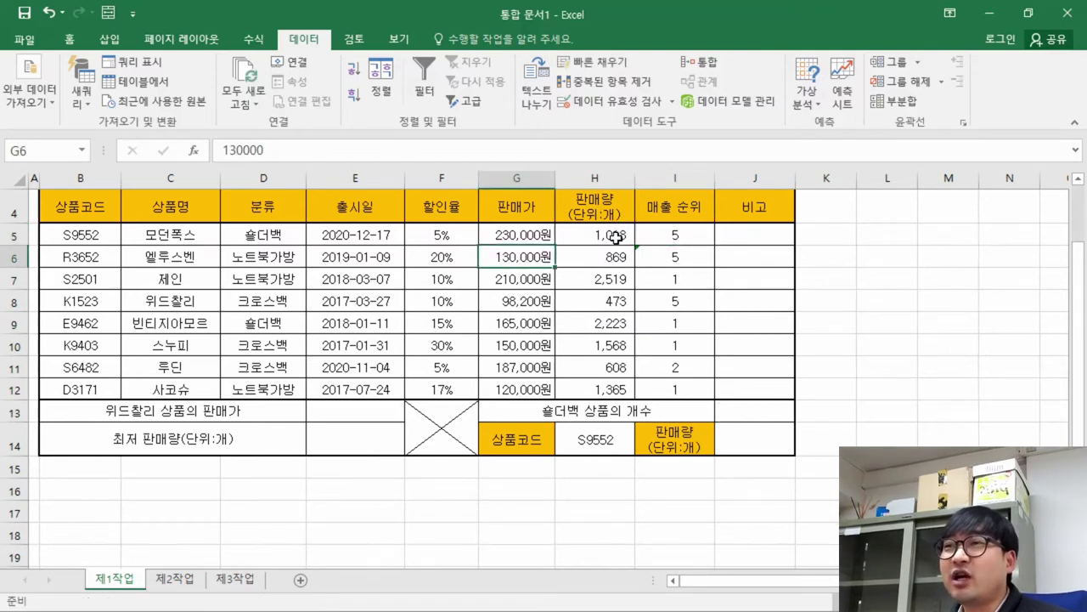
left_click(678, 302)
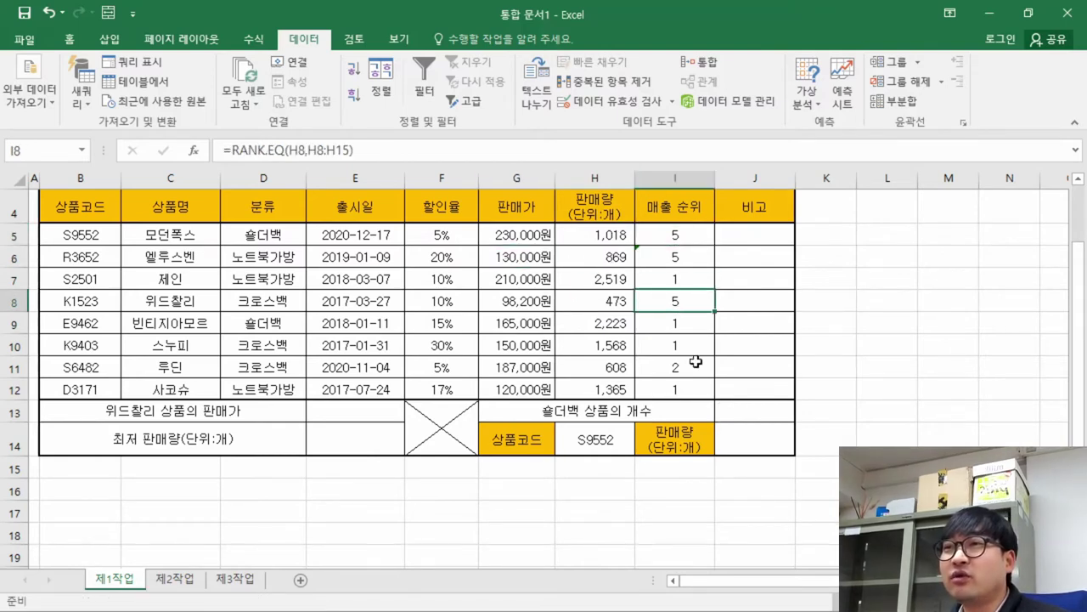
left_click(686, 279)
left_click(692, 323)
left_click(693, 345)
left_click(694, 387)
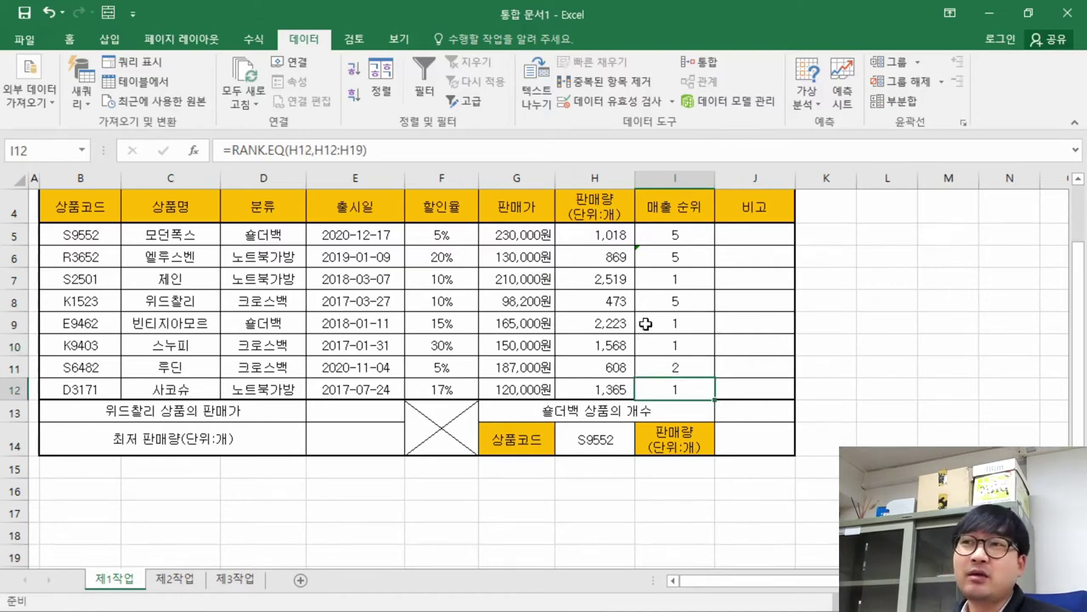
Examine the ranges referenced in I5, I6 and I7, trying Ref H5:H12 in I6 and undoing that shift
double_click(673, 233)
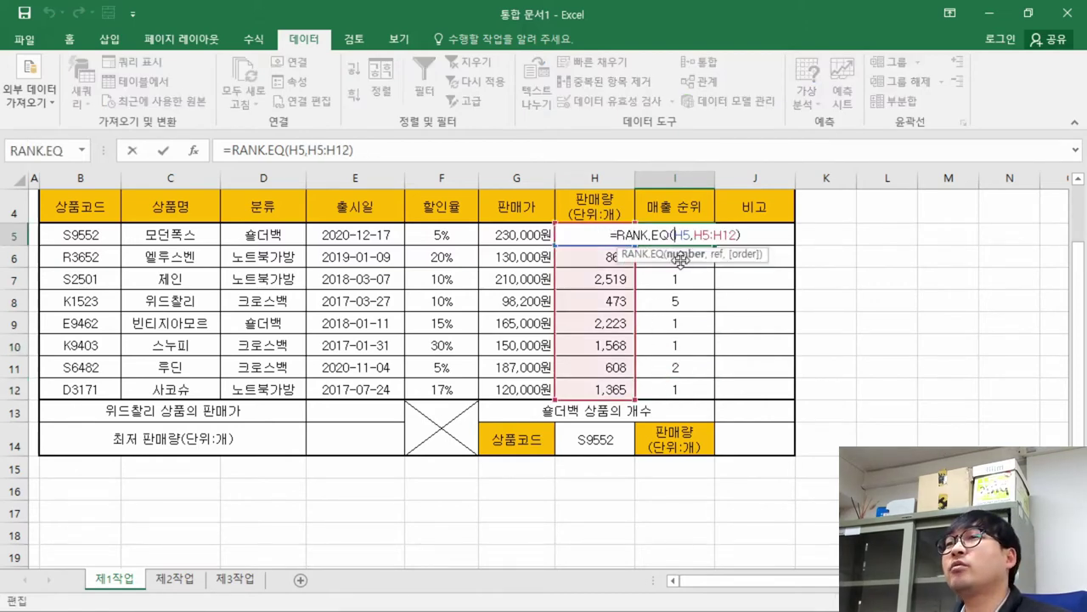
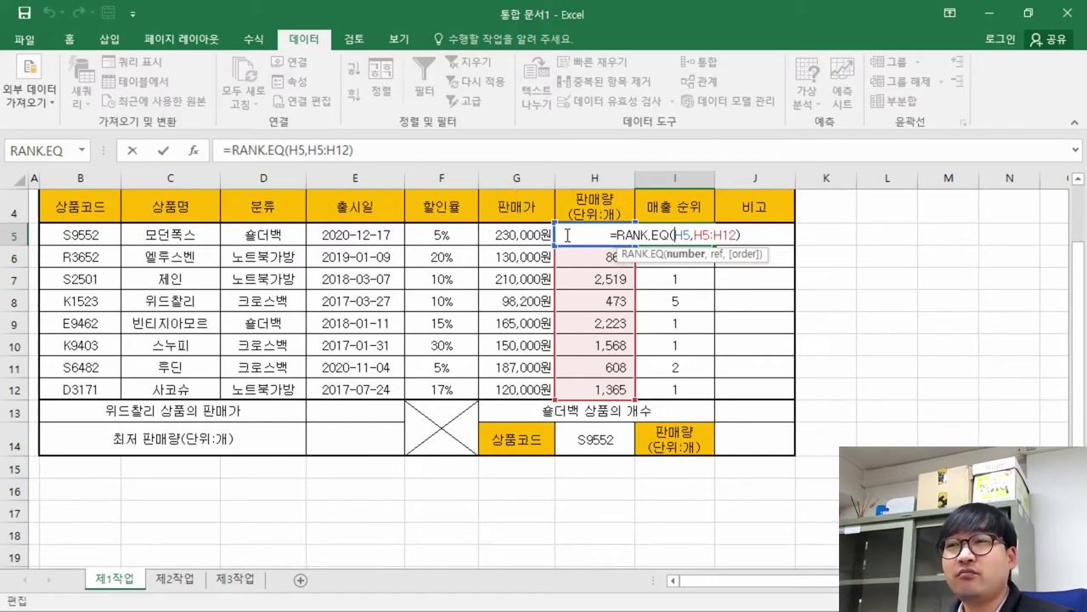
key("Return")
double_click(684, 257)
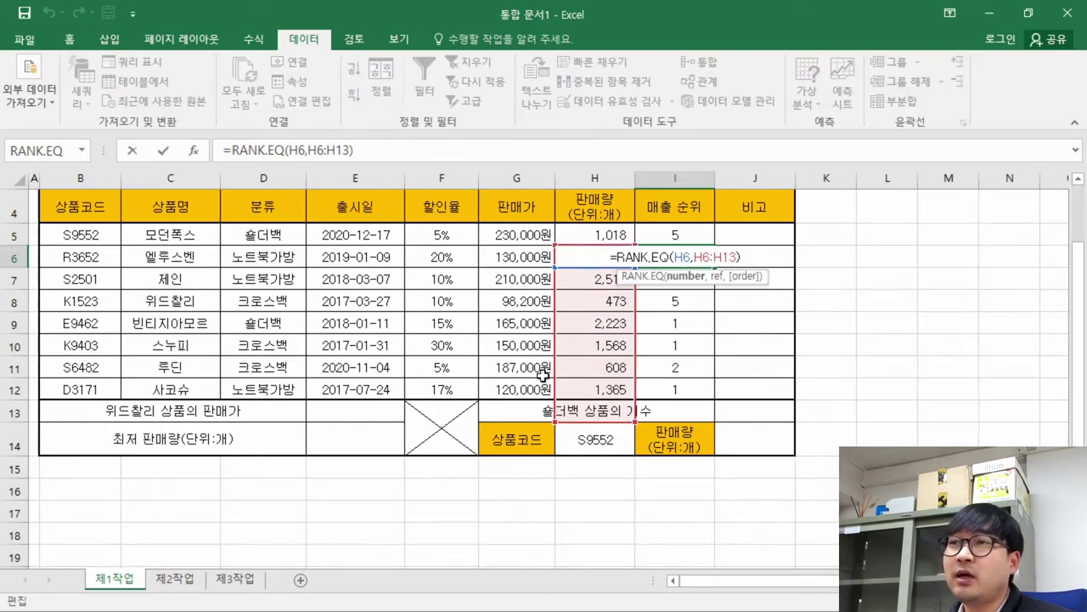
left_click_drag(636, 330, 633, 309)
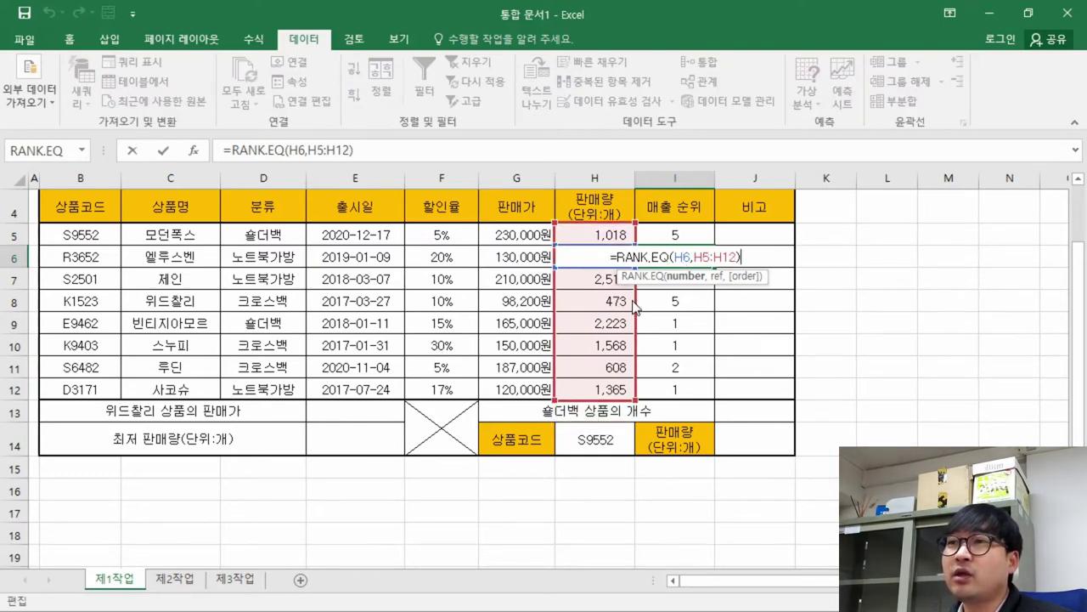
key("ctrl+z")
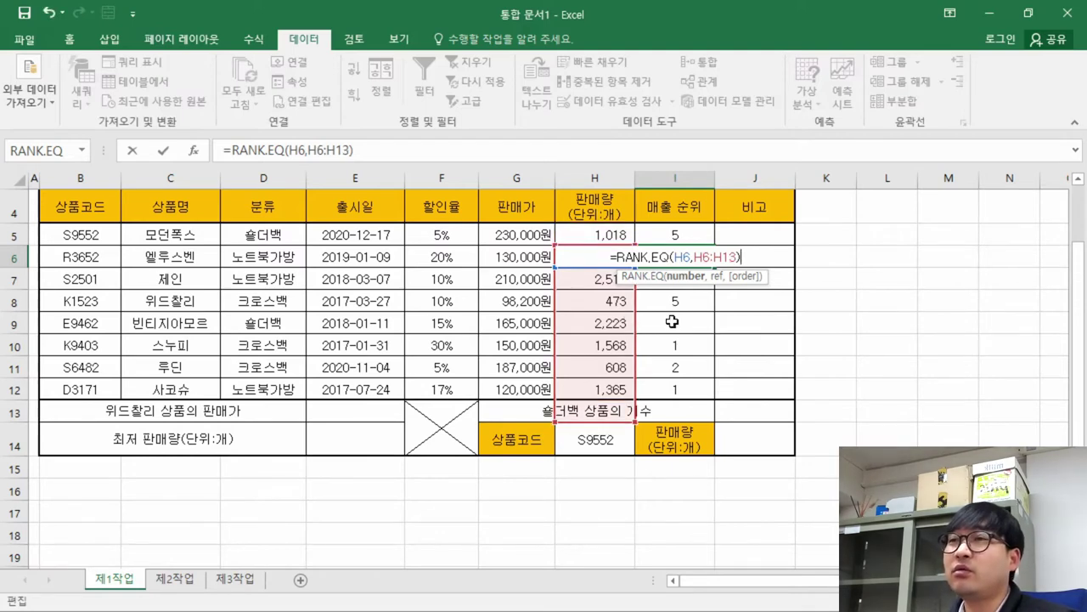
key("Return")
key("F2")
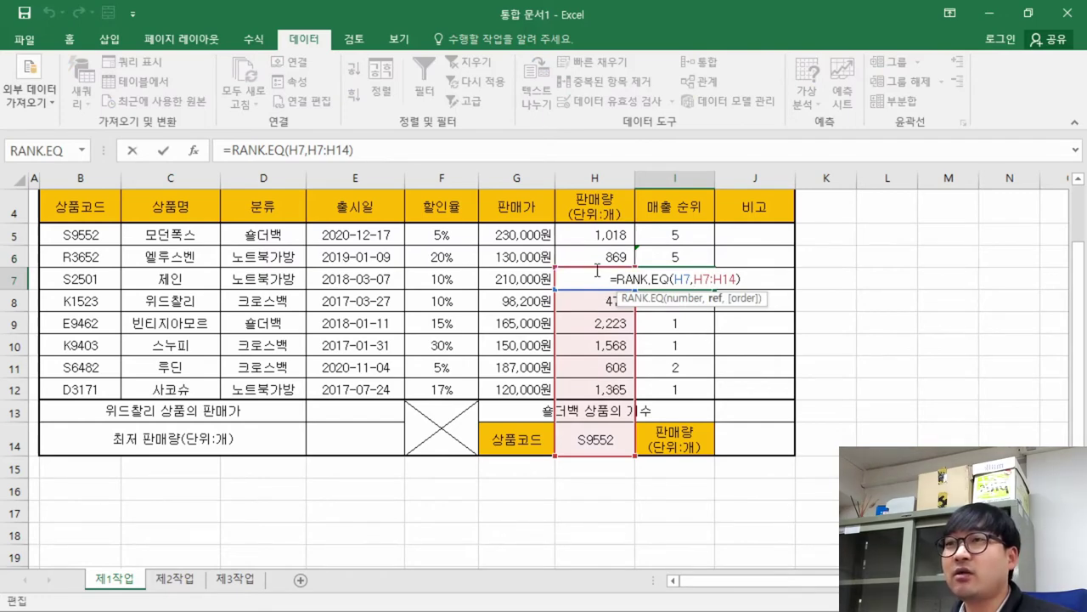
key("Escape")
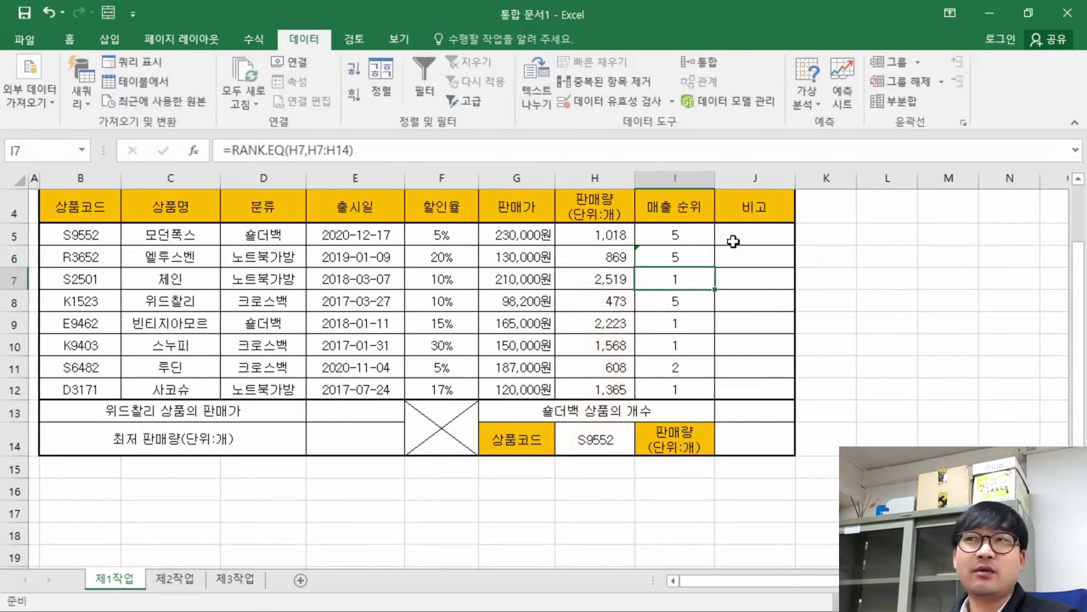
Reopen the RANK.EQ formula in I5 and examine its number and ref cells without changing them
left_click(684, 237)
key("F2")
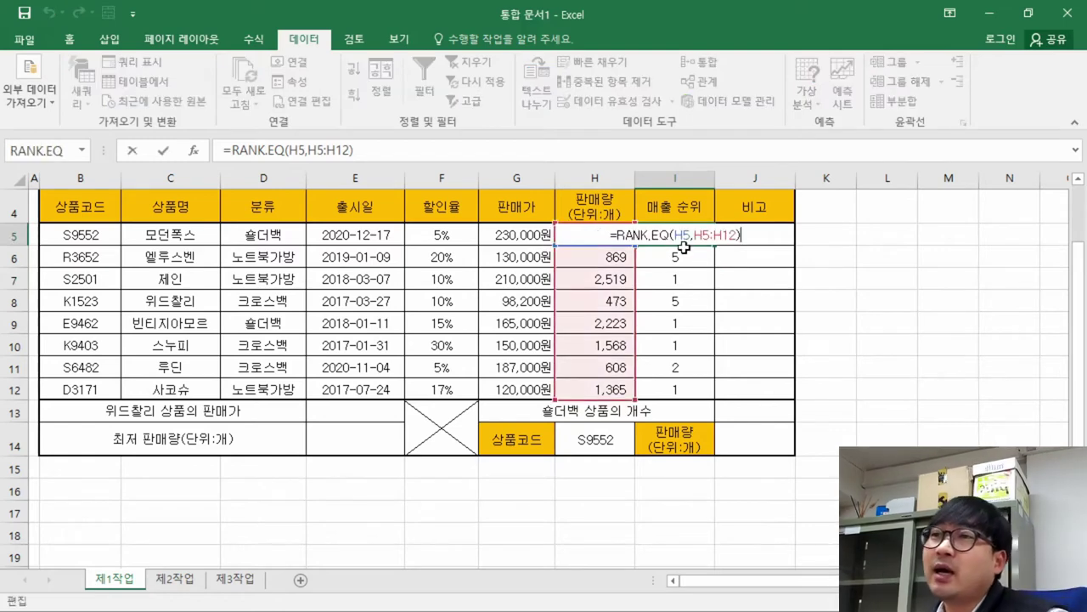
left_click(685, 235)
key("Right")
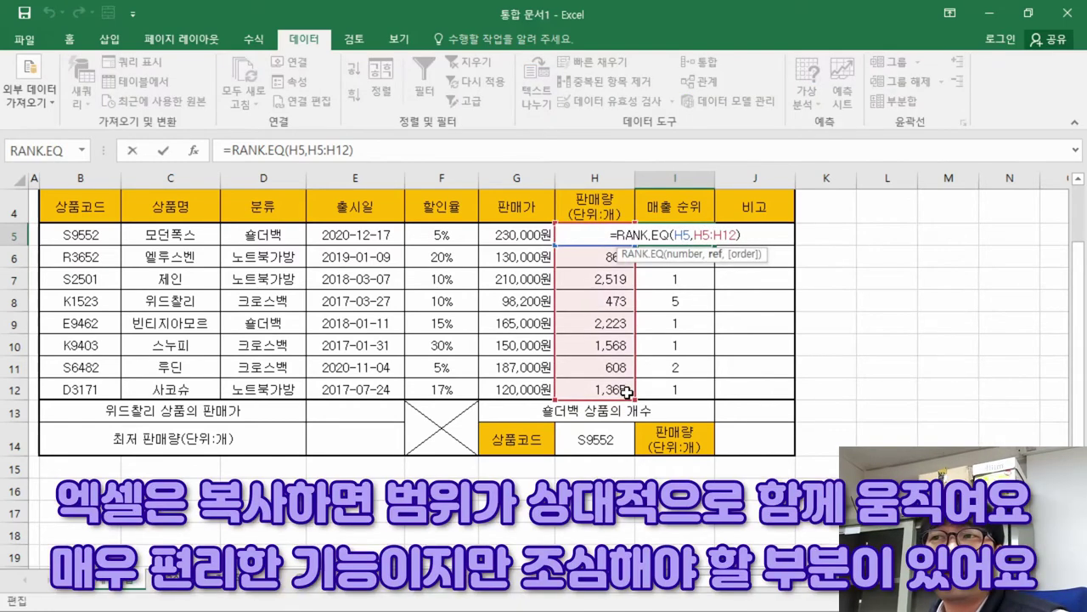
key("Escape")
double_click(677, 234)
key("Escape")
key("ctrl")
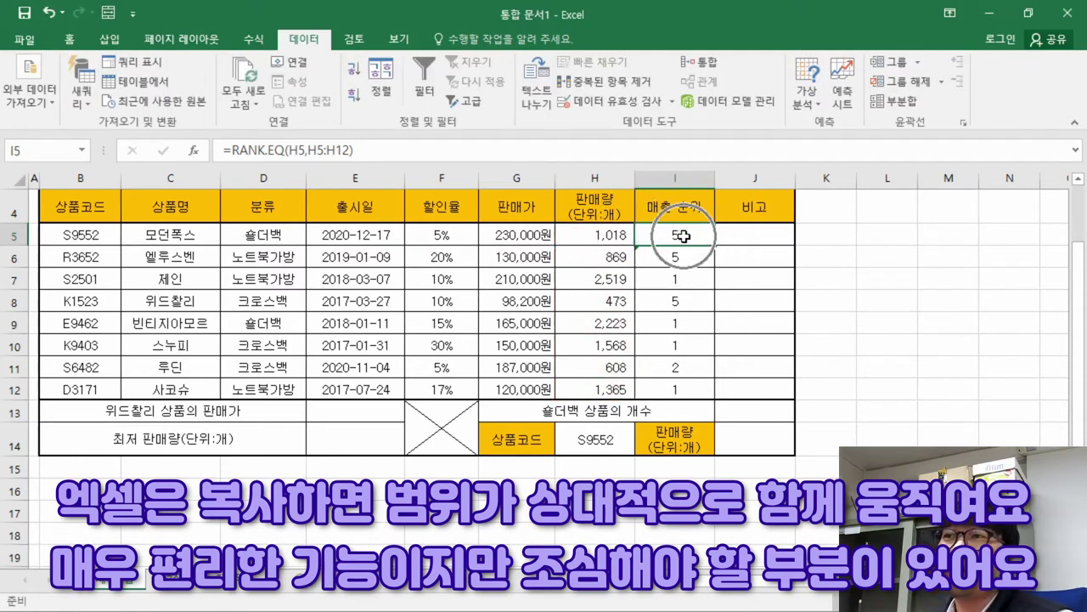
Compare the Ref range in I5 with the one in I6, moving I6's range to H5:H12 and back to H6:H13
double_click(684, 236)
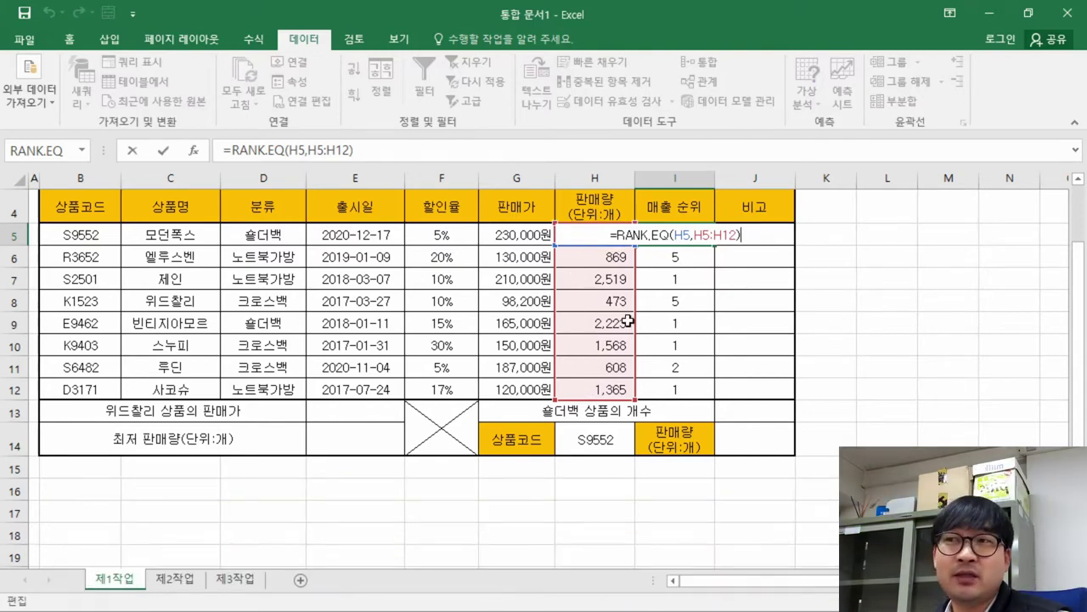
key("Return")
key("F2")
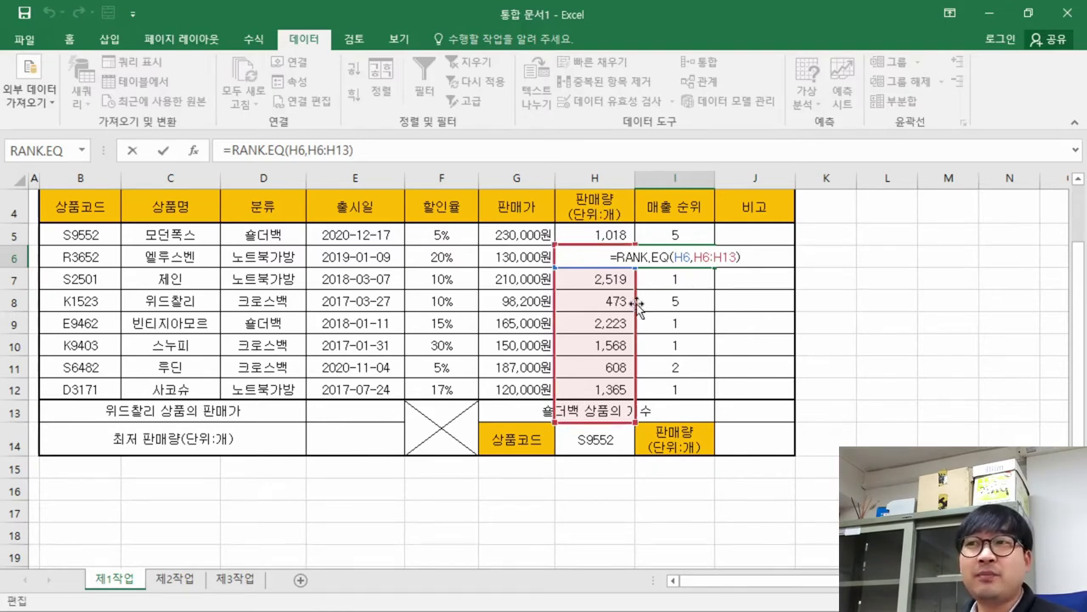
left_click_drag(637, 295, 637, 287)
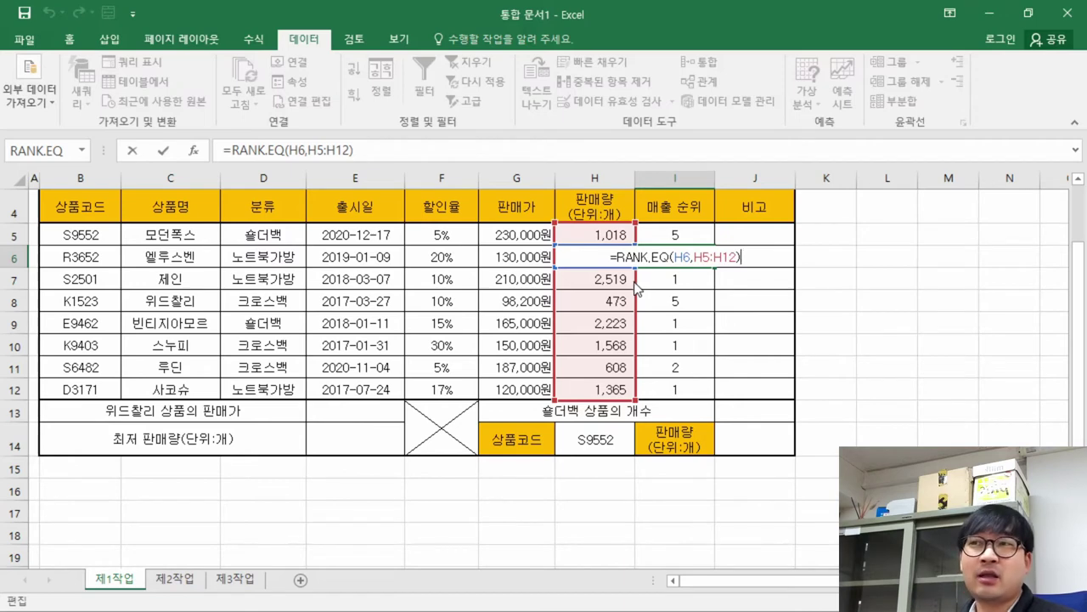
left_click_drag(637, 293, 638, 302)
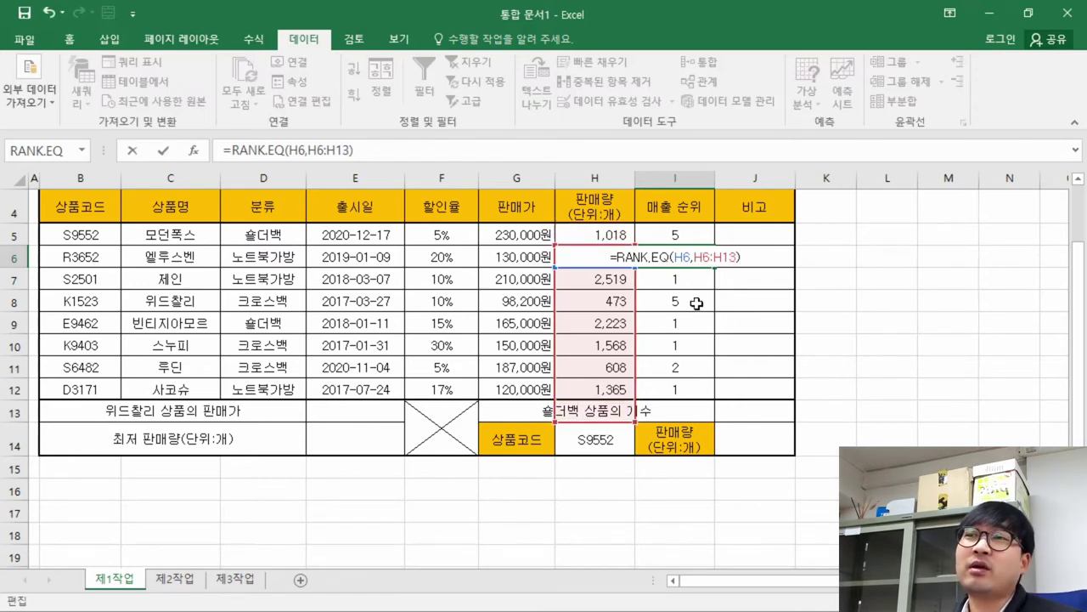
key("ctrl+Return")
Check again how the relative references differ between the formulas in I5, I6 and I7
left_click(679, 234)
key("F2")
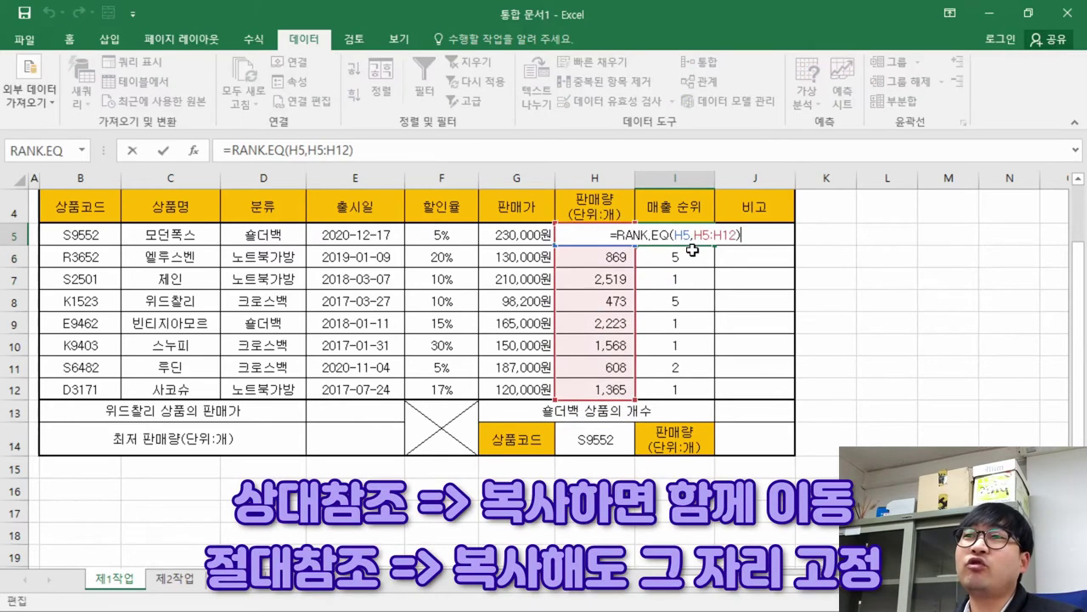
key("Escape")
double_click(669, 256)
key("Escape")
left_click(675, 278)
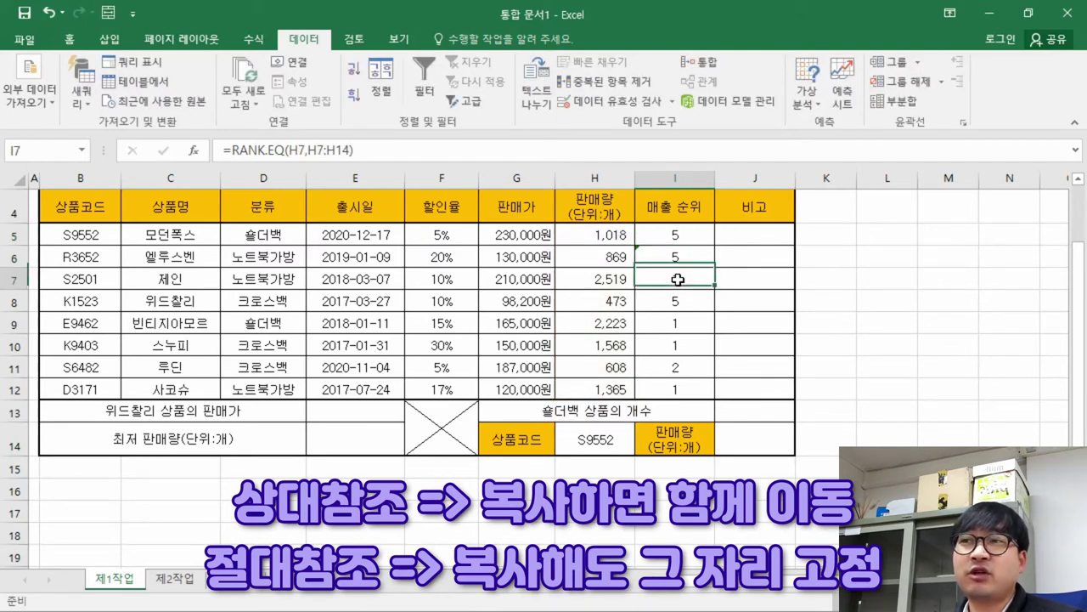
left_click(664, 229)
key("F2")
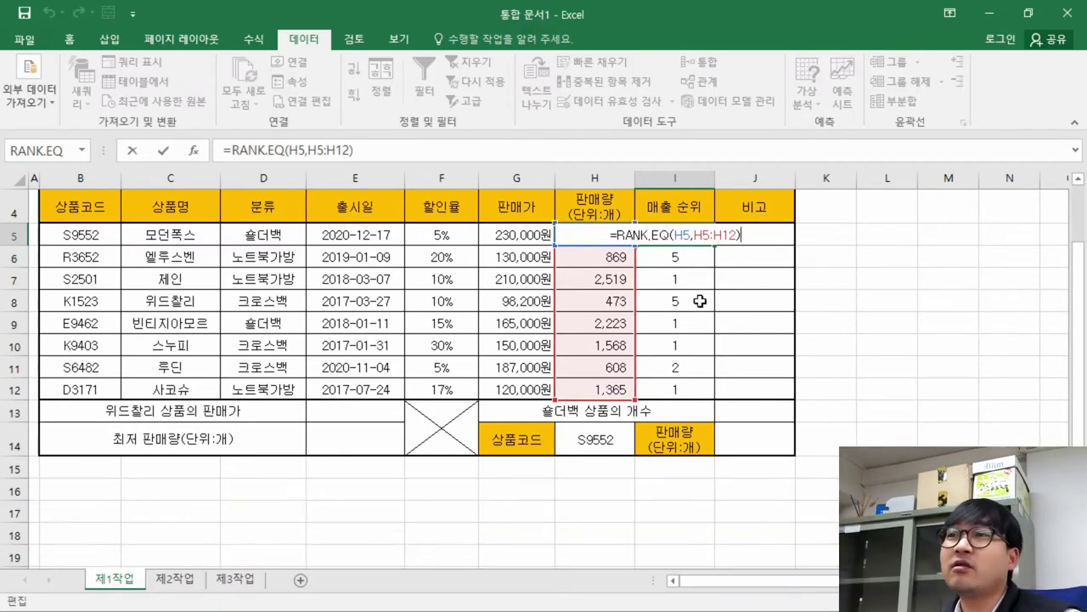
Clear the copied rank formulas from I6:I12
left_click_drag(688, 251, 686, 384)
key("Delete")
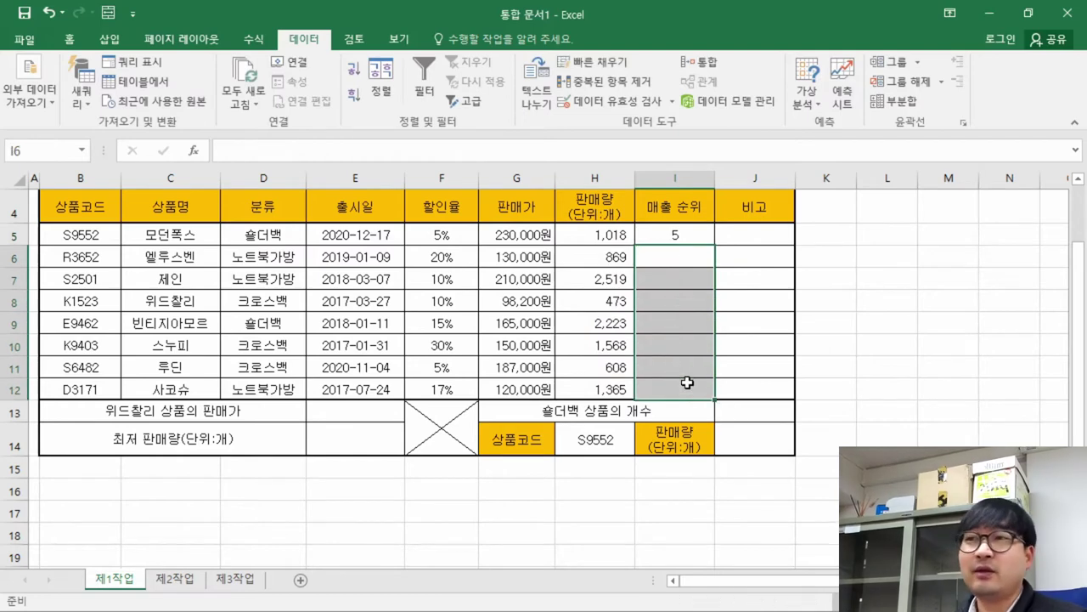
Edit the RANK.EQ arguments in I5, reselecting H5:H12 as Ref and making it absolute as $H$5:$H$12
left_click(686, 235)
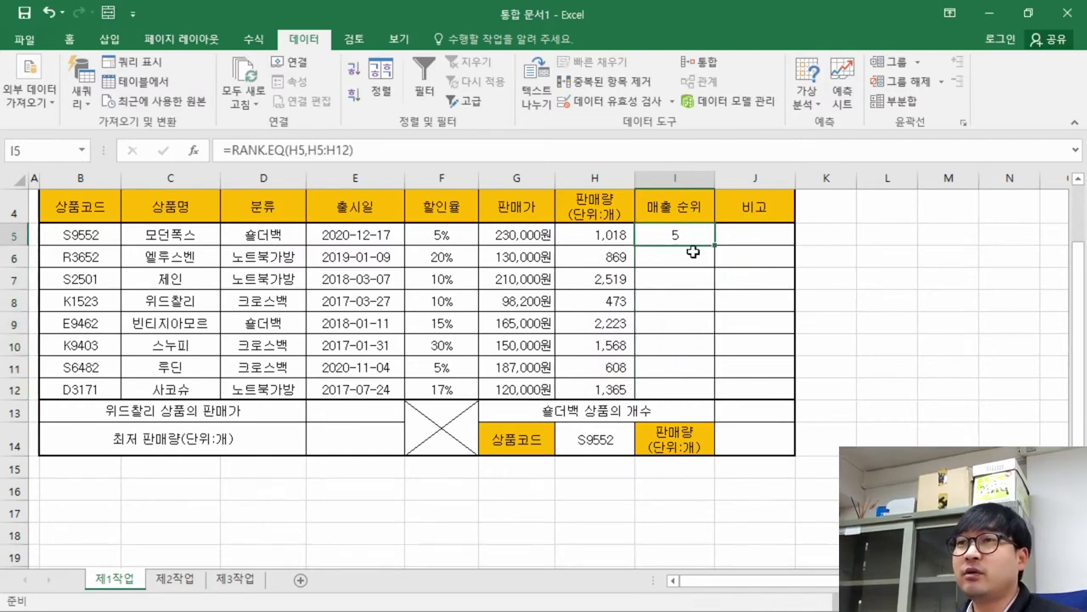
left_click(193, 151)
mouse_move(242, 168)
left_mouse_down()
mouse_move(274, 184)
mouse_move(252, 182)
left_mouse_up()
left_click(216, 242)
double_click(202, 240)
left_click(215, 241)
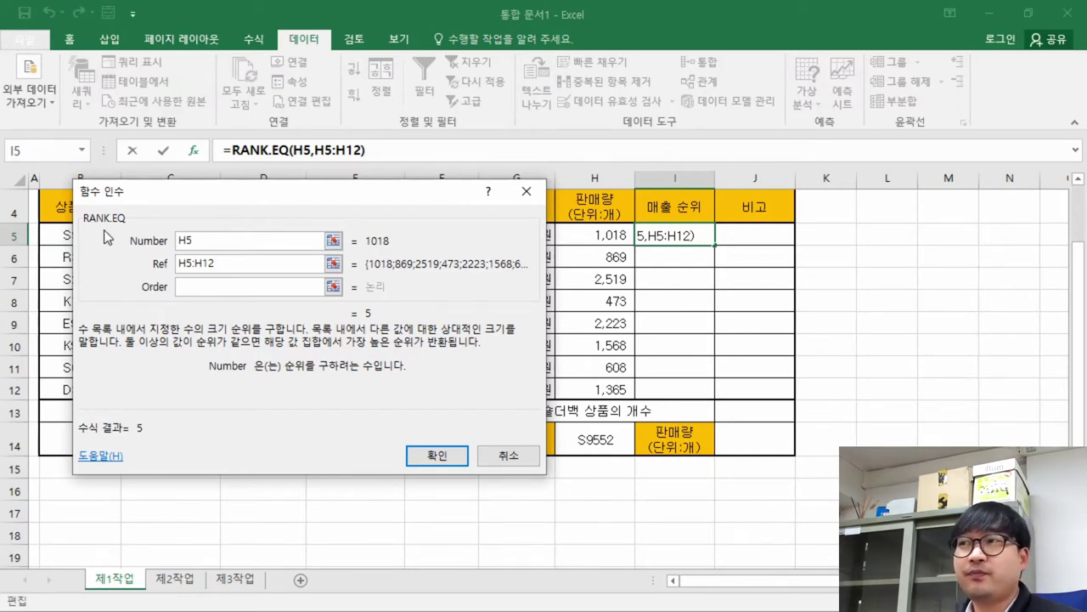
left_click(211, 260)
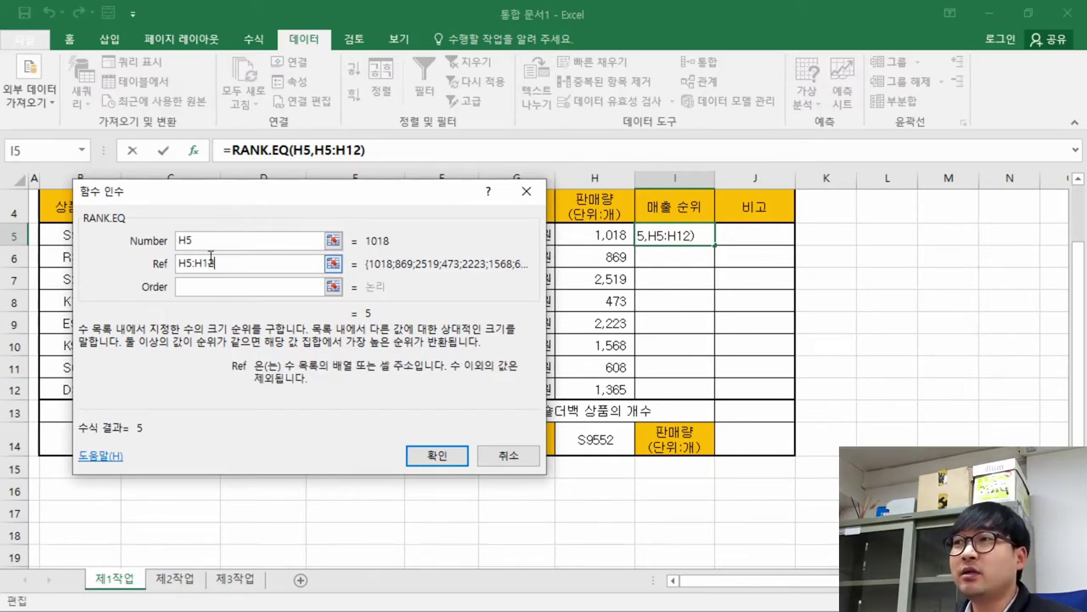
left_click_drag(181, 259, 231, 262)
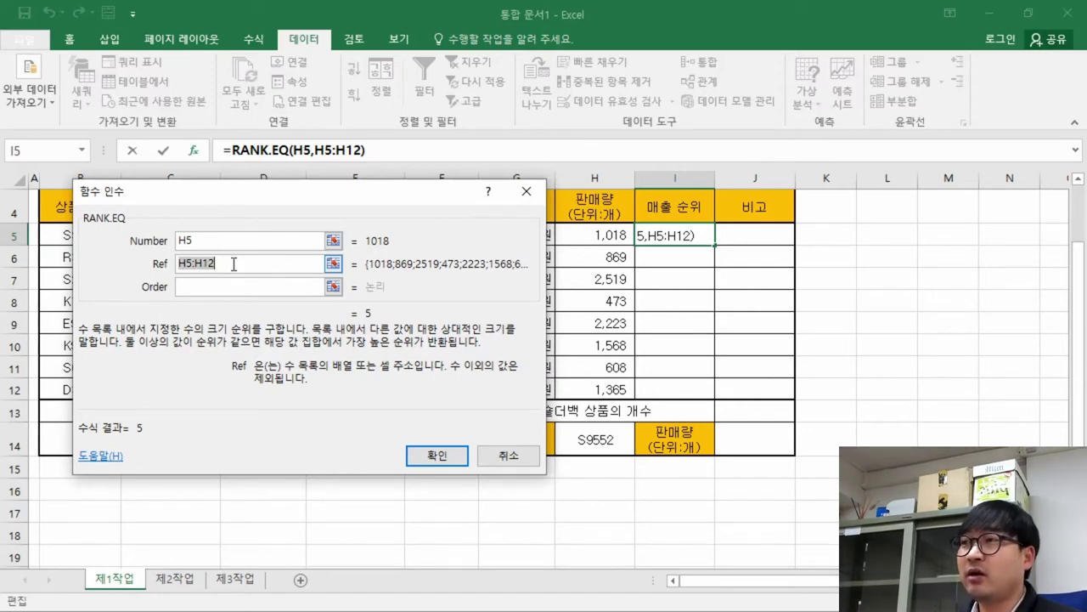
key("BackSpace")
left_click(602, 235)
left_click_drag(603, 235, 588, 388)
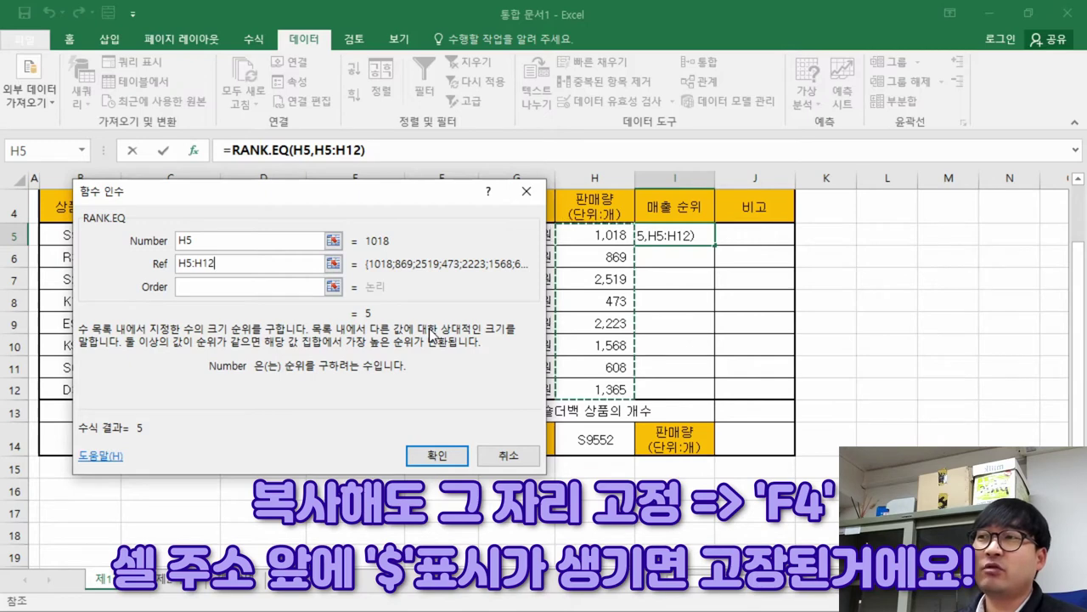
key("F4")
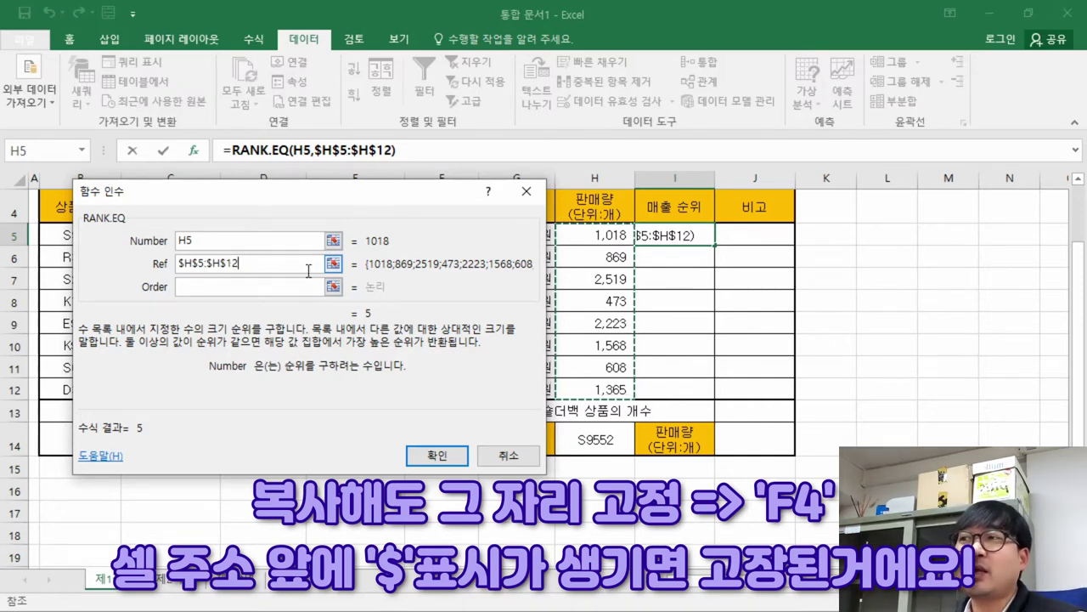
left_click(180, 269)
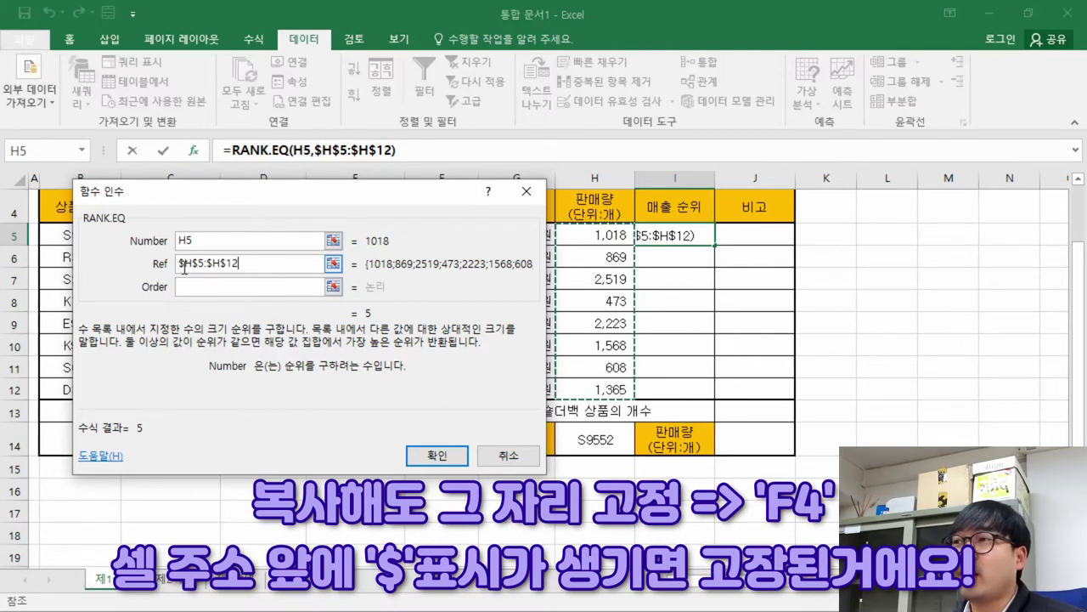
Confirm the RANK.EQ formula with the absolute range $H$5:$H$12 in I5 and copy it to I6:I12
left_click_drag(176, 269, 204, 266)
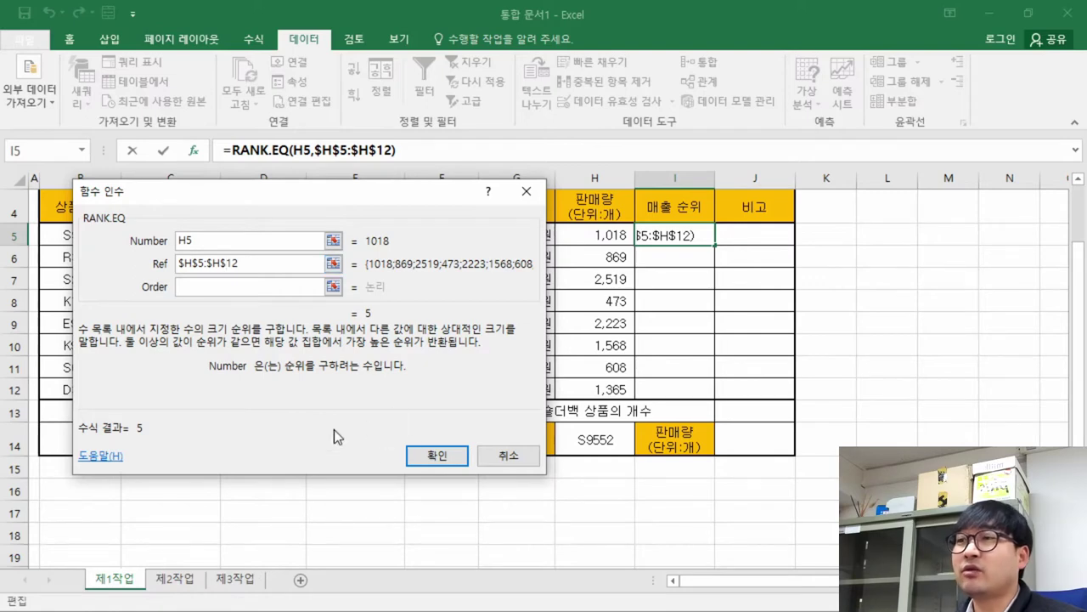
left_click(435, 447)
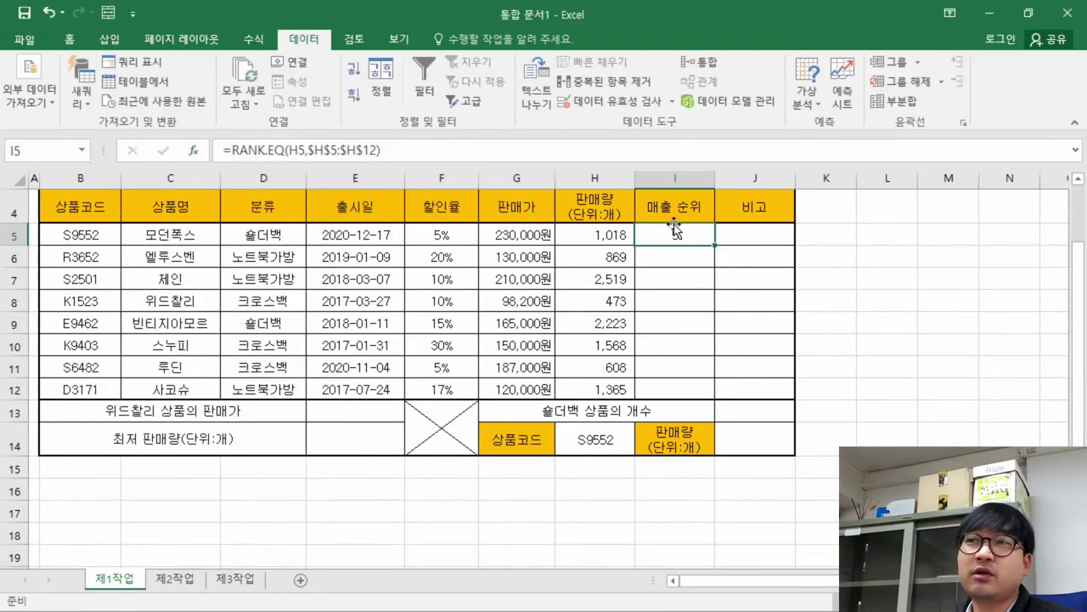
right_click(689, 239)
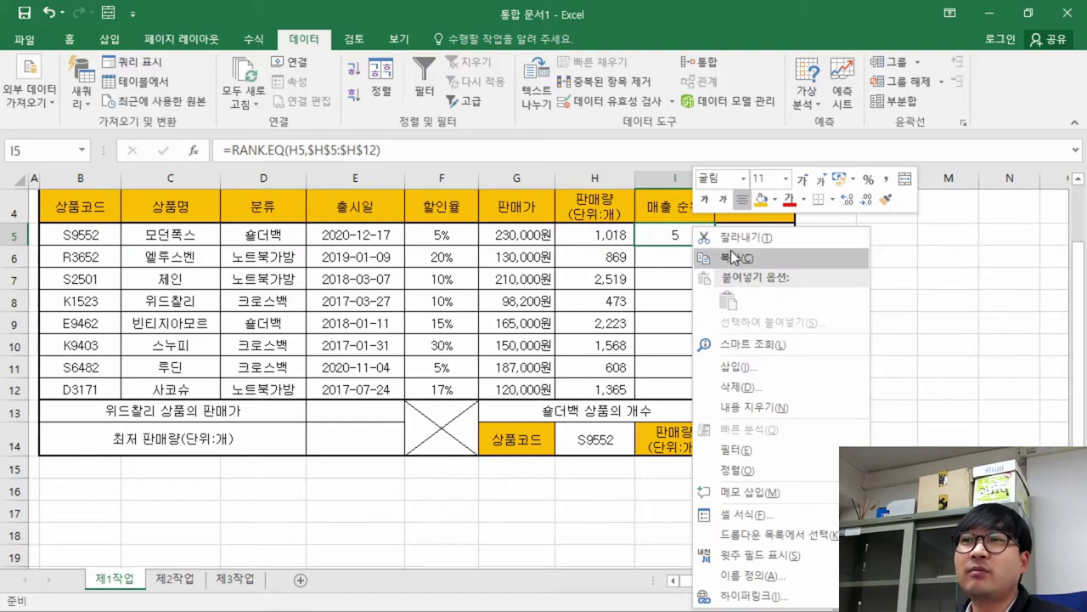
left_click(731, 249)
left_click_drag(675, 255, 664, 387)
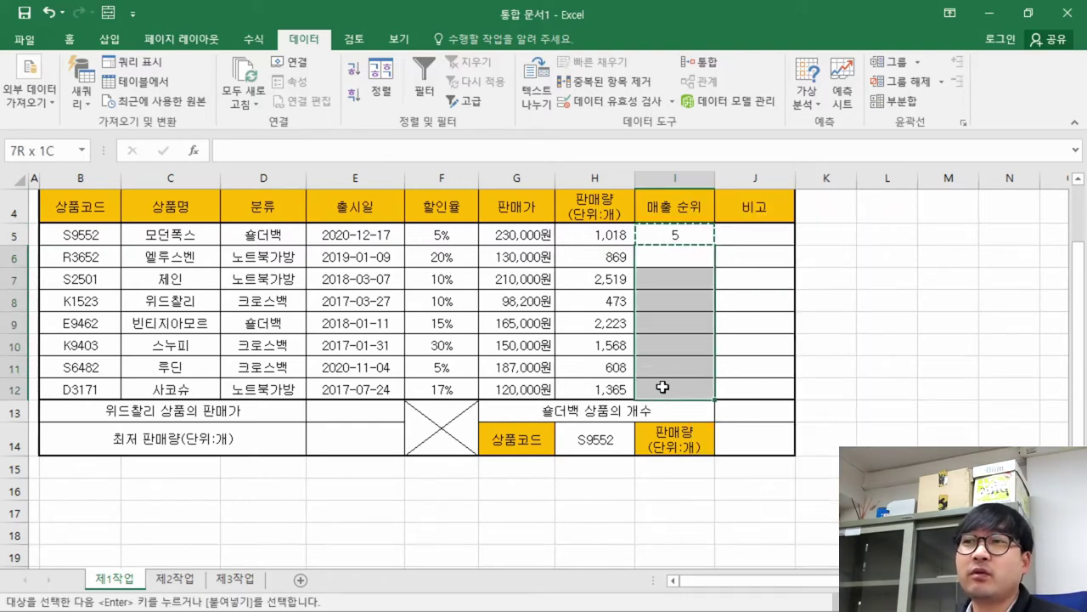
right_click(670, 258)
left_click(758, 299)
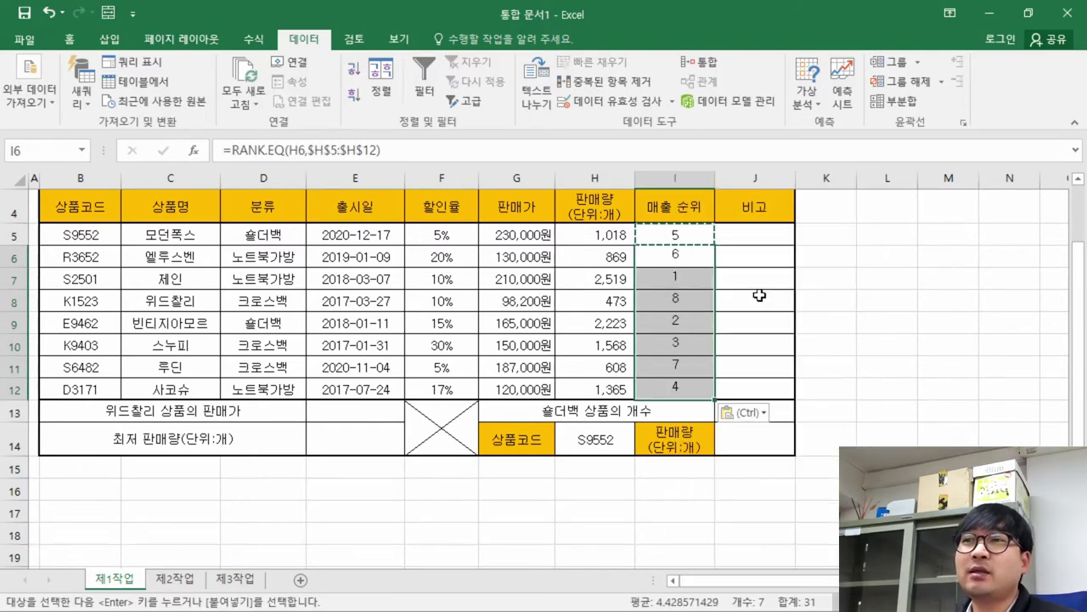
left_click(681, 354)
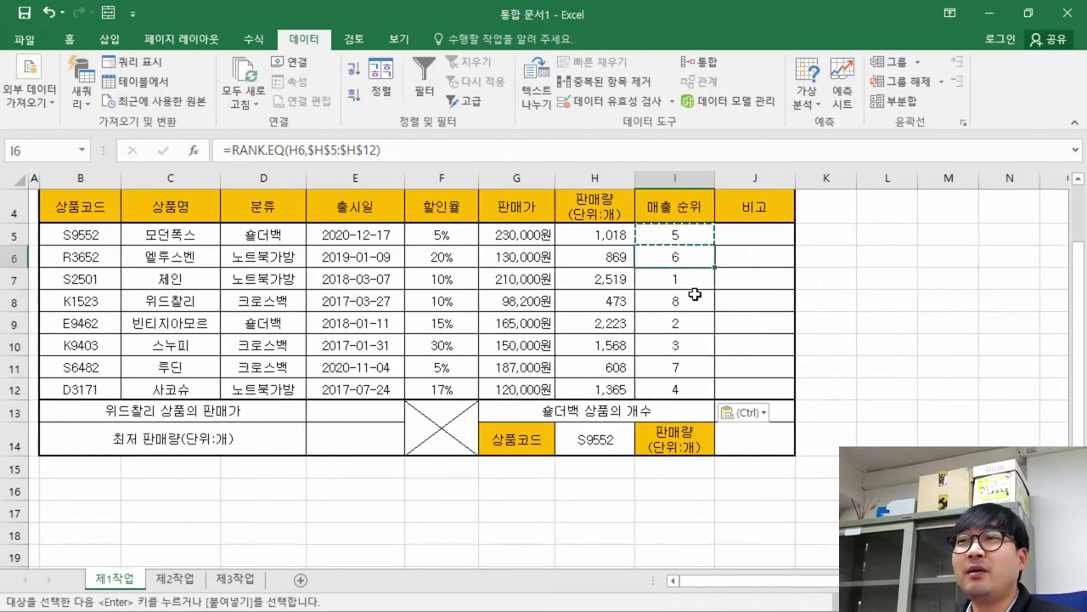
left_click(692, 323)
left_click(698, 375)
key("Escape")
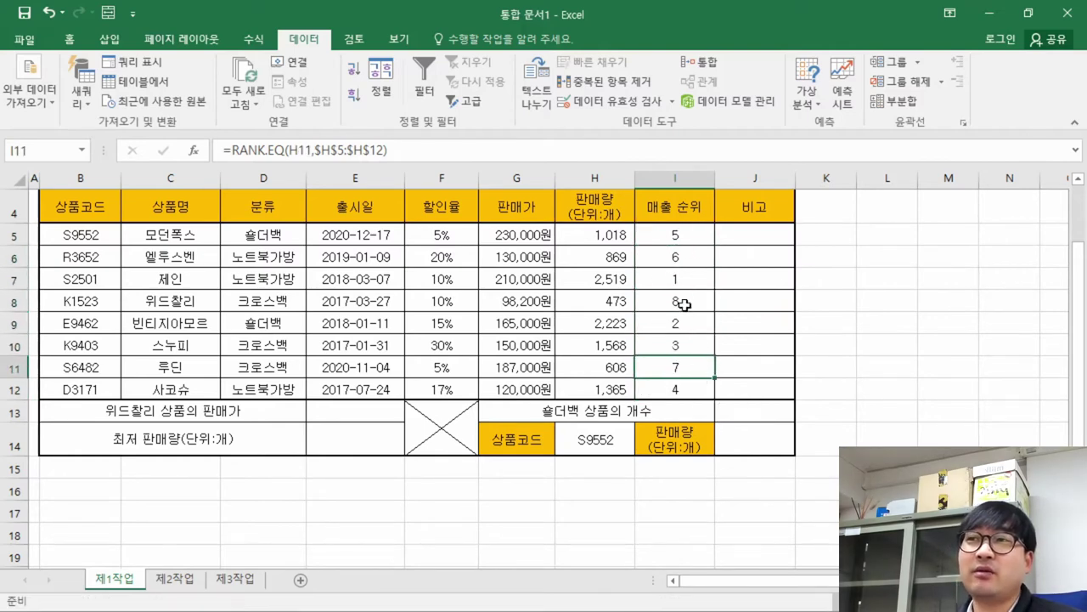
Inspect the Number and Ref references of the copied rank formulas in I5, I6, I8, I10 and I12
double_click(684, 229)
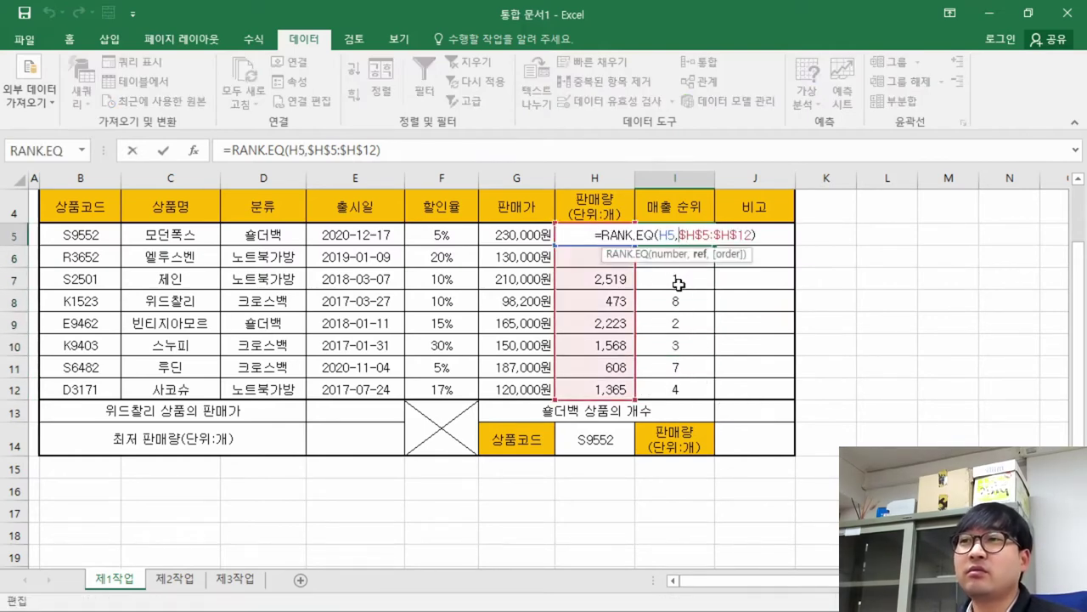
key("Return")
double_click(692, 257)
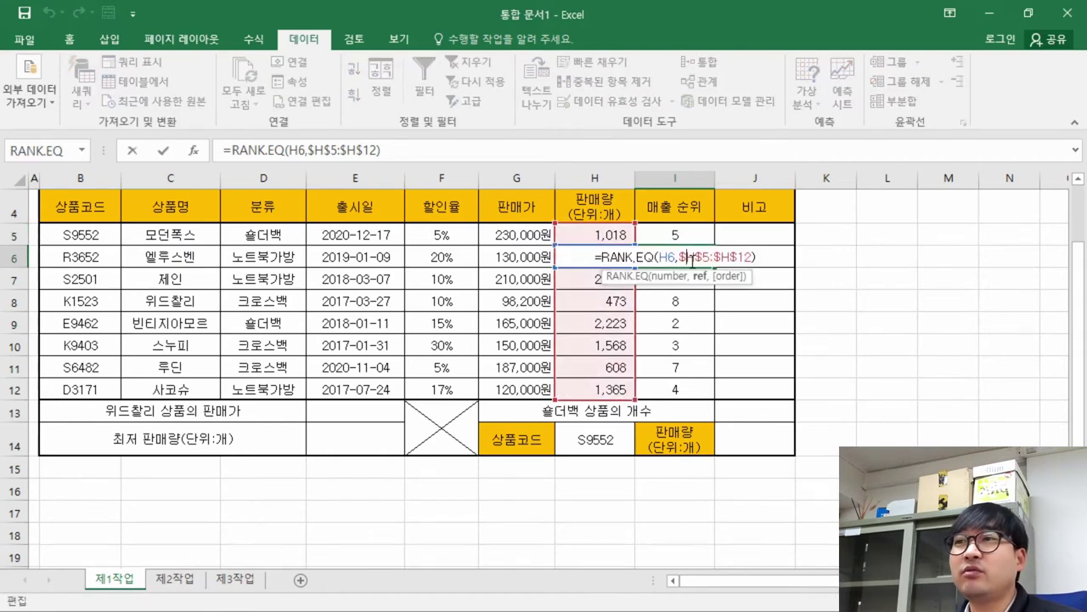
key("Return")
key("ctrl+Down")
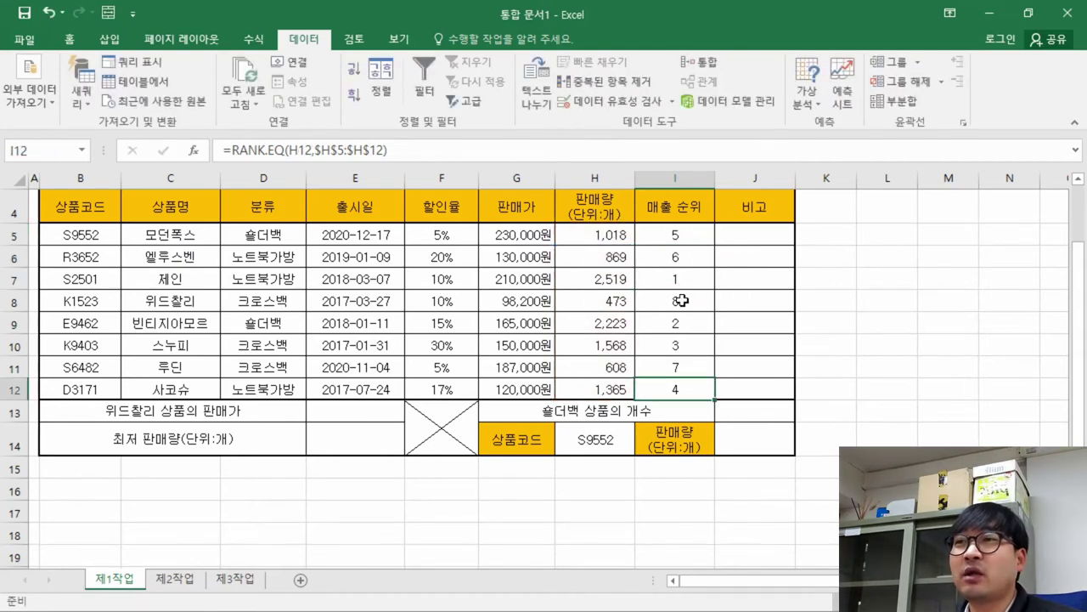
double_click(682, 301)
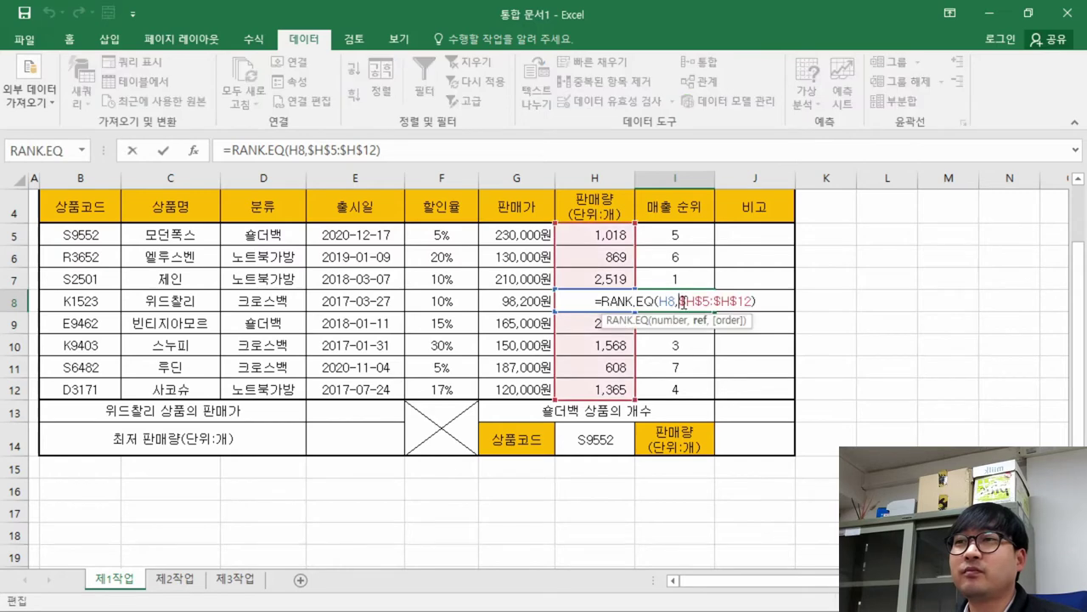
key("Return")
double_click(674, 345)
key("Return")
double_click(674, 389)
key("Escape")
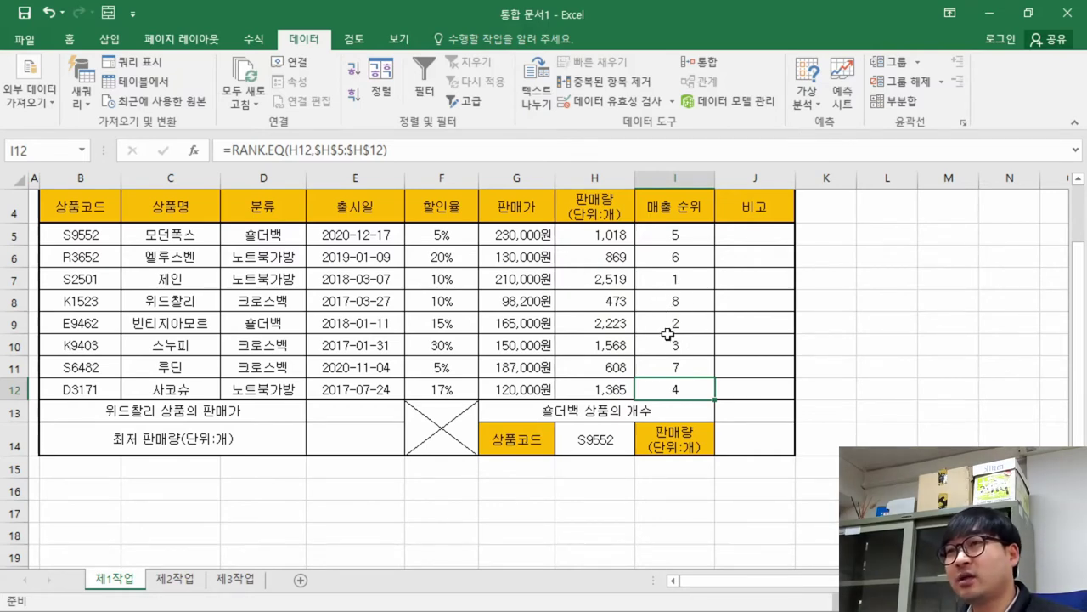
Switch to GE01-09C.pdf and strike through the completed item (1) about 매출 순위
key("alt+Tab")
left_click_drag(716, 243, 149, 242)
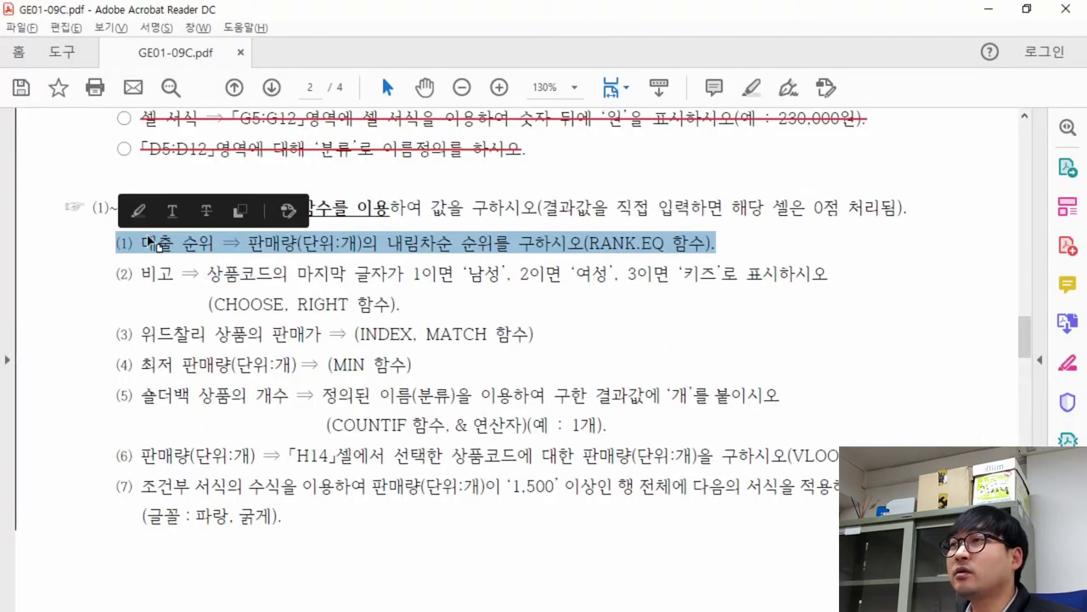
left_click(206, 211)
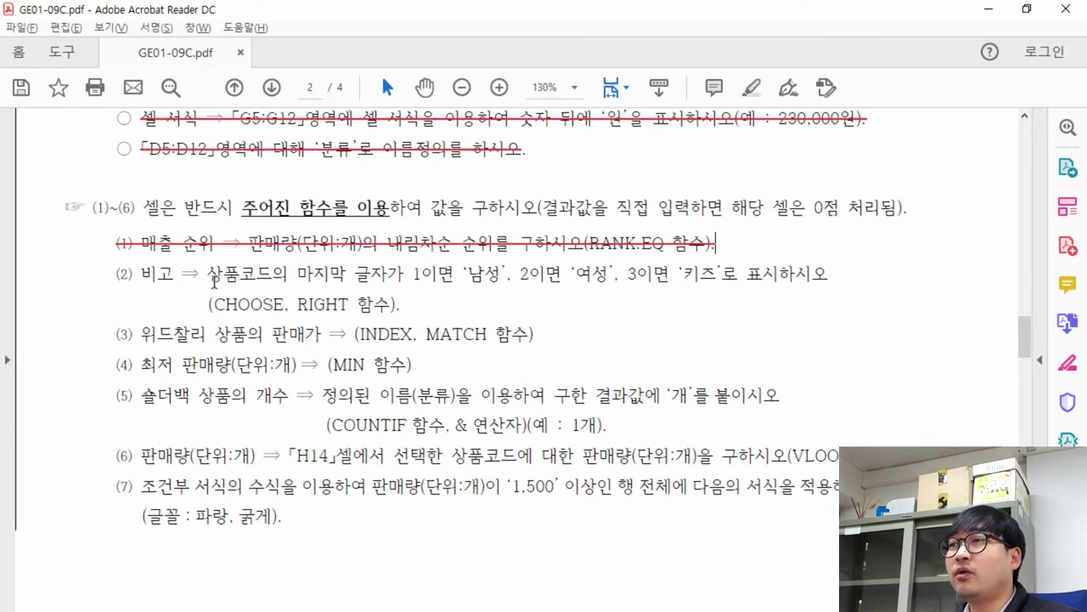
Compare item (2)'s condition on the last character of 상품코드 with the 비고 column and the codes in B6:B8
left_click_drag(213, 273, 274, 277)
key("alt+Tab")
left_click_drag(749, 240, 767, 389)
left_click(761, 236)
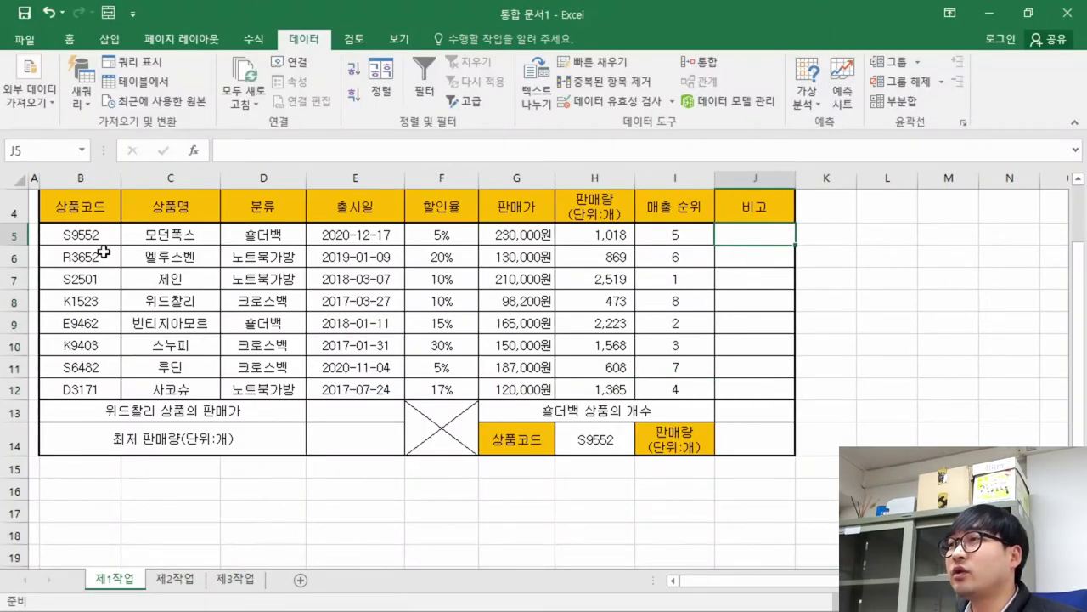
key("alt+Tab")
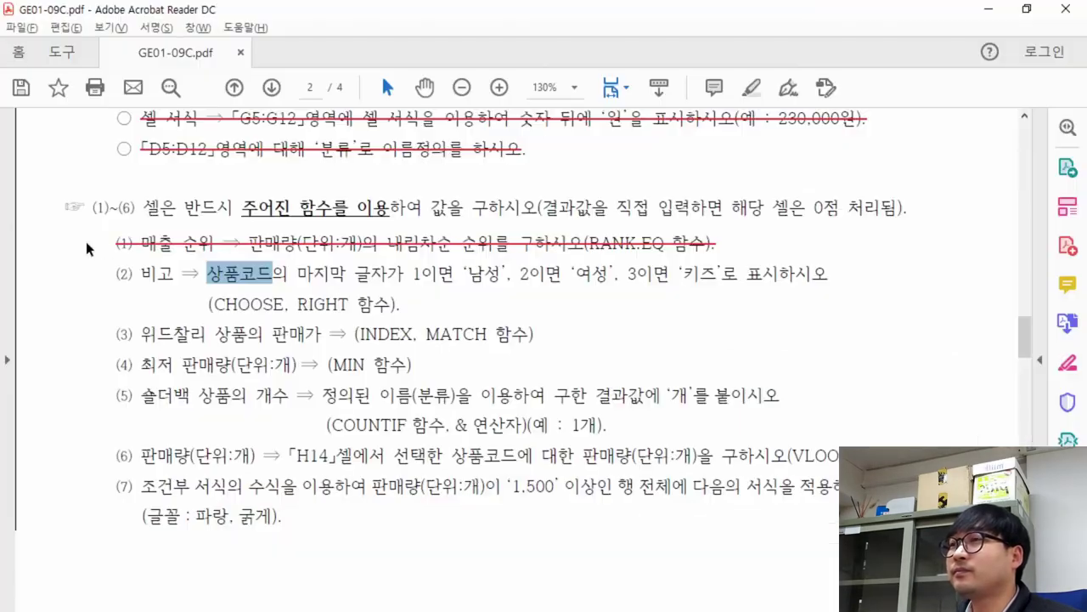
left_click_drag(297, 273, 405, 274)
key("alt+Tab")
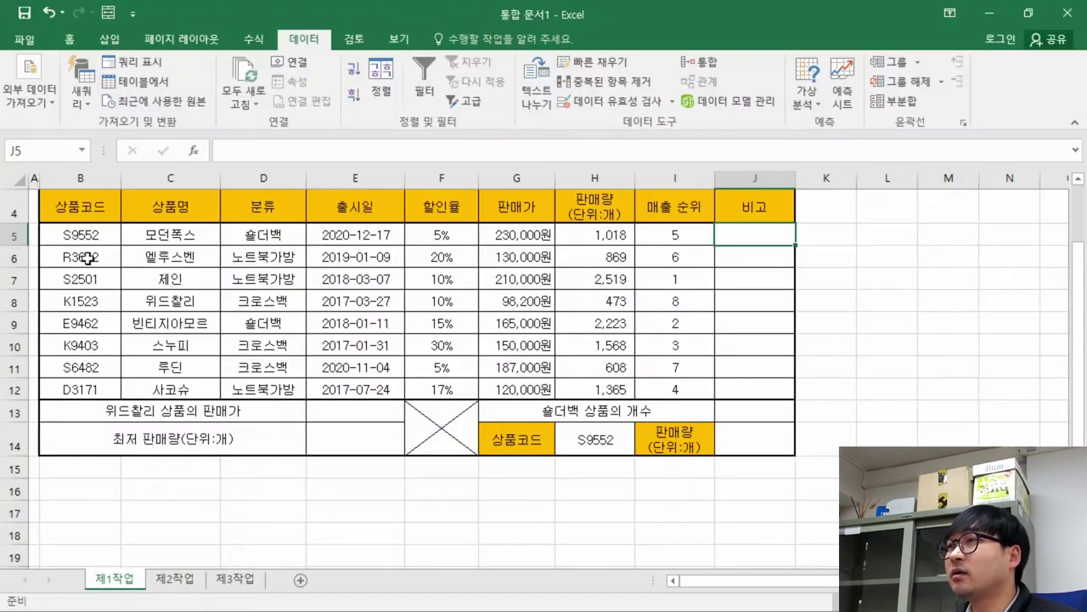
left_click(110, 255)
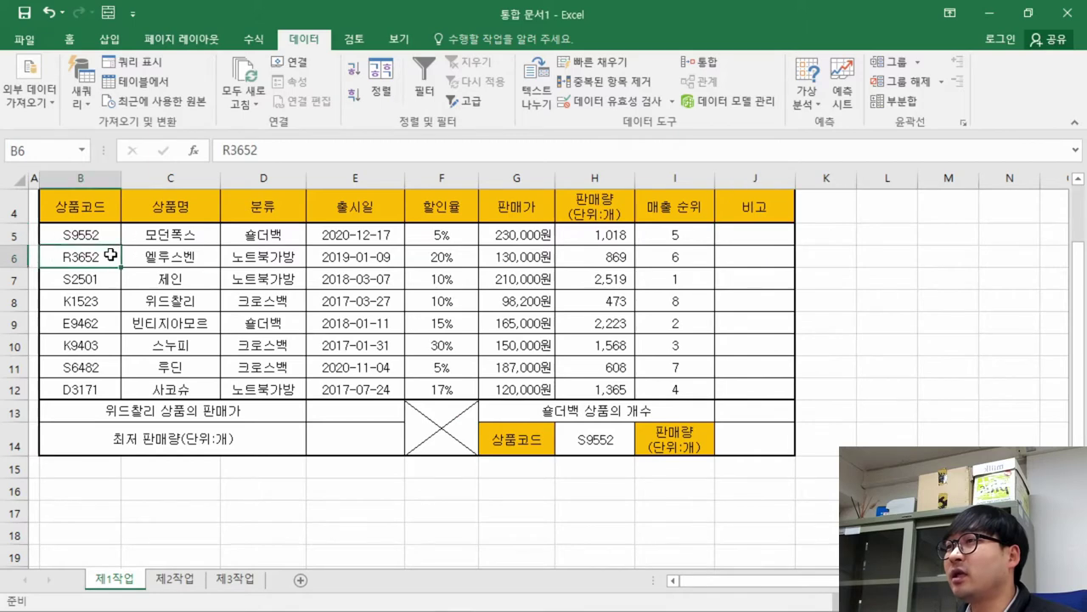
left_click(113, 278)
left_click(110, 303)
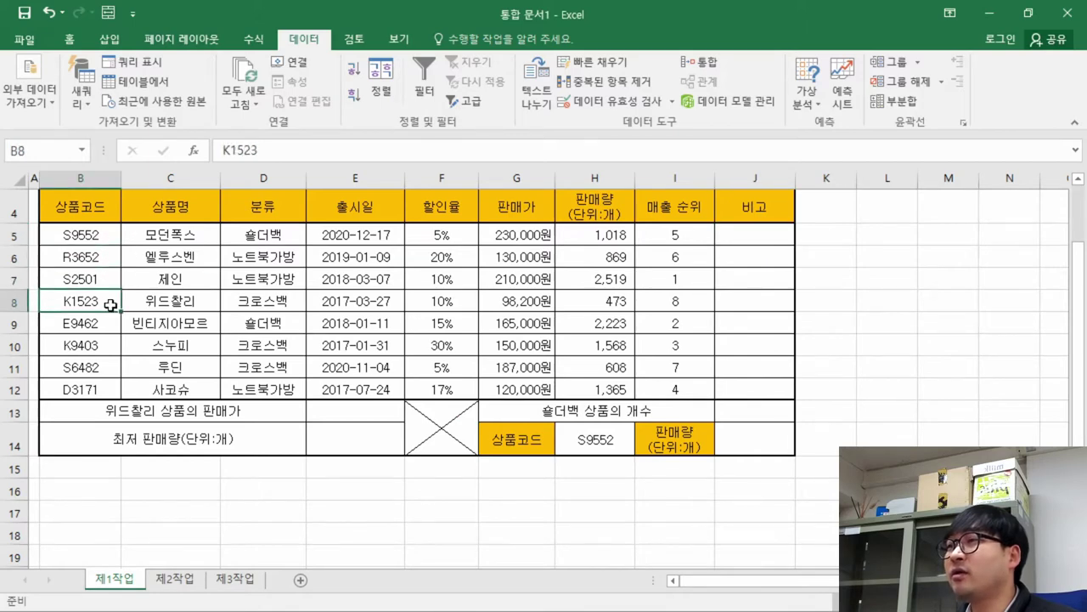
Read the result texts and the functions item (2) requires in the PDF, and return to J5 in the worksheet
key("alt+Tab")
left_click_drag(413, 274, 710, 276)
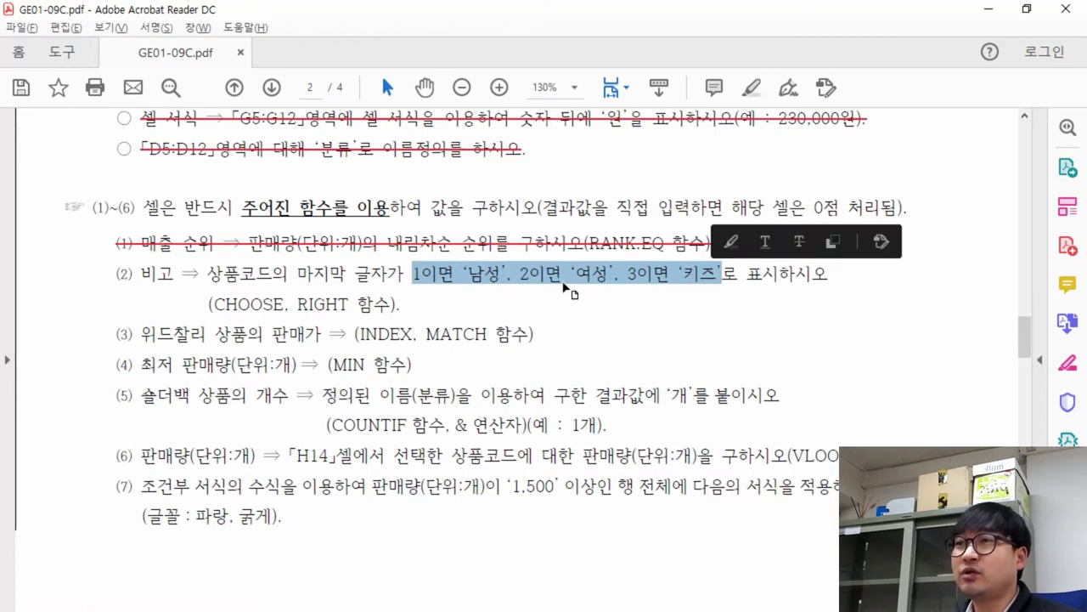
mouse_move(209, 304)
left_mouse_down()
mouse_move(389, 304)
mouse_move(382, 310)
left_mouse_up()
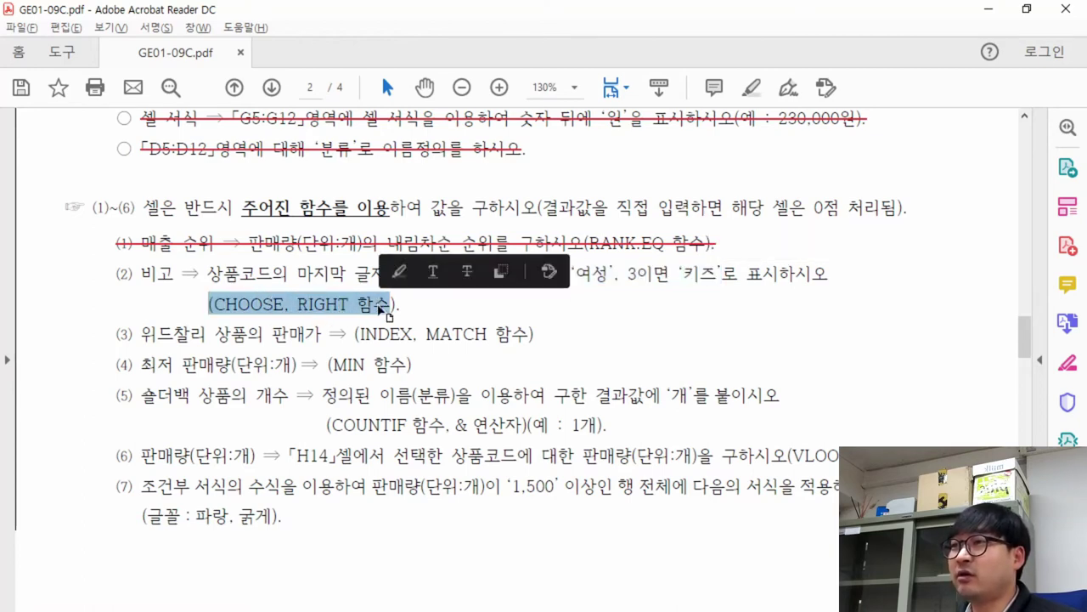
key("alt+Tab")
left_click(755, 235)
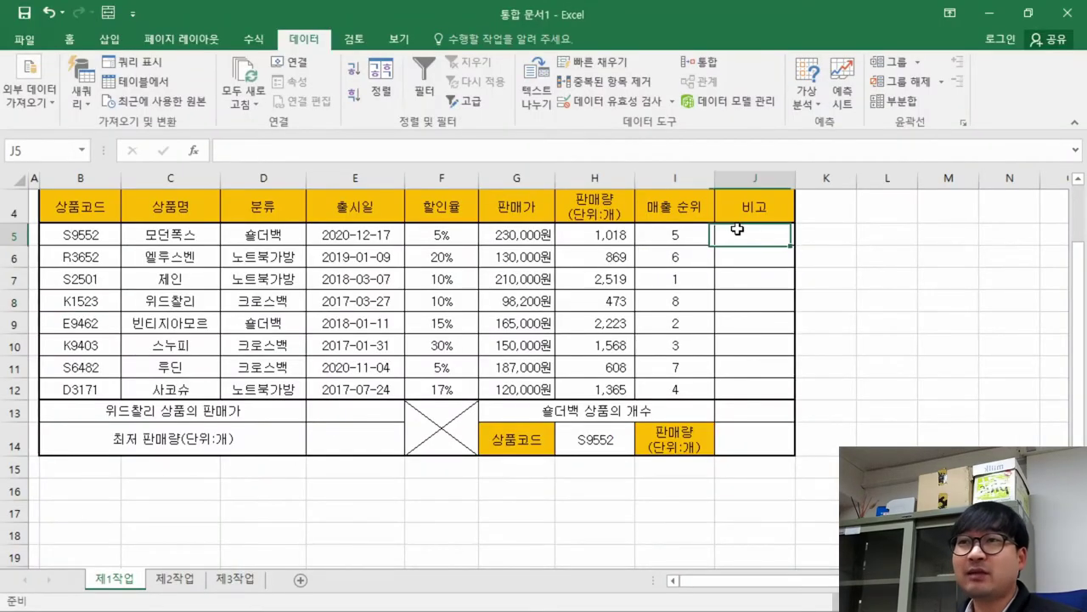
type("=c")
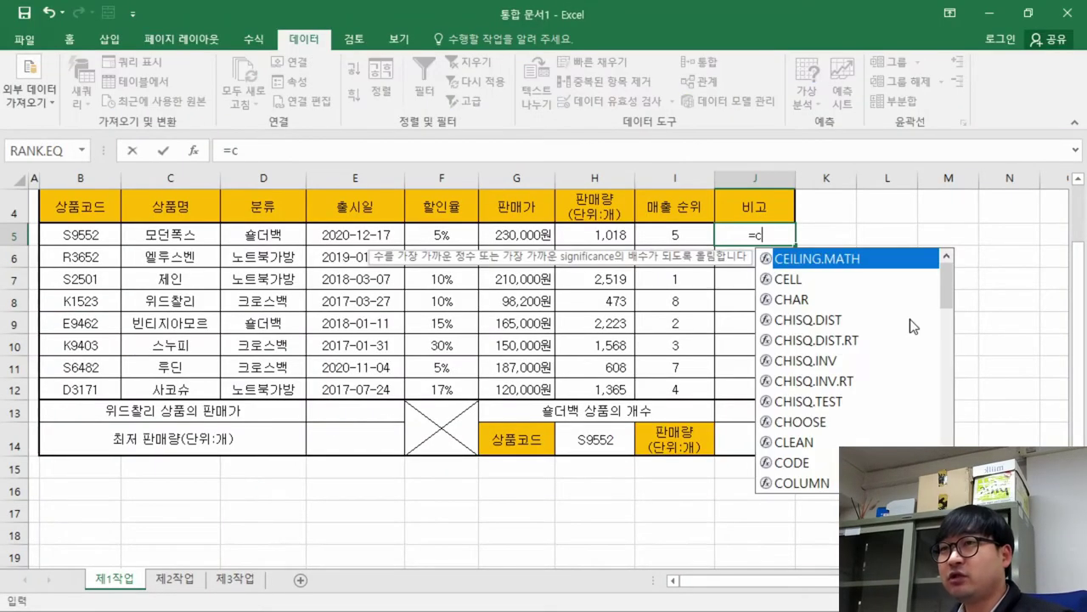
type("hoo")
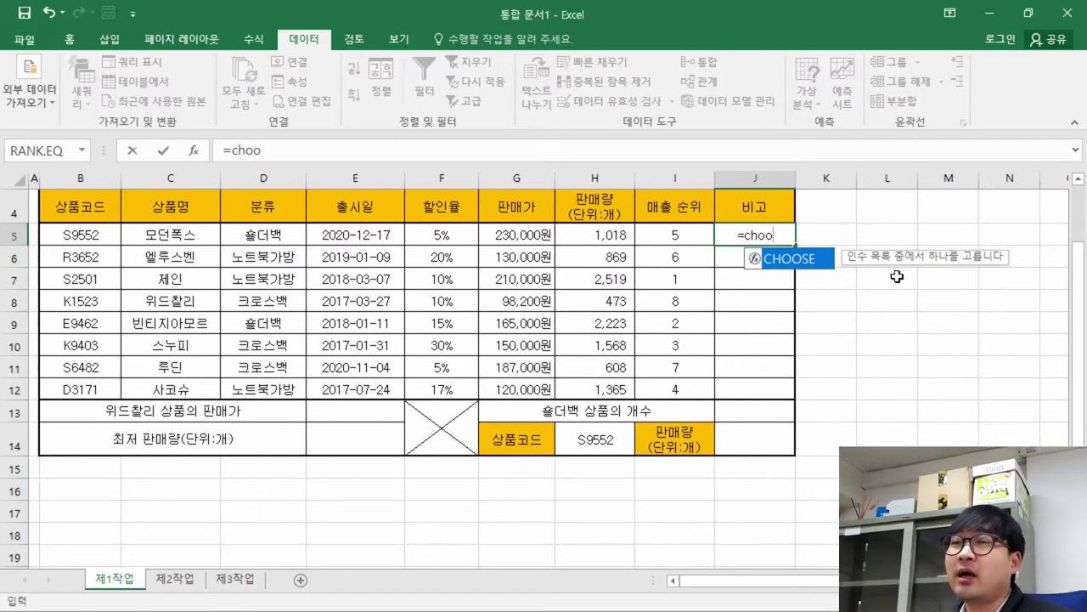
key("alt+Tab")
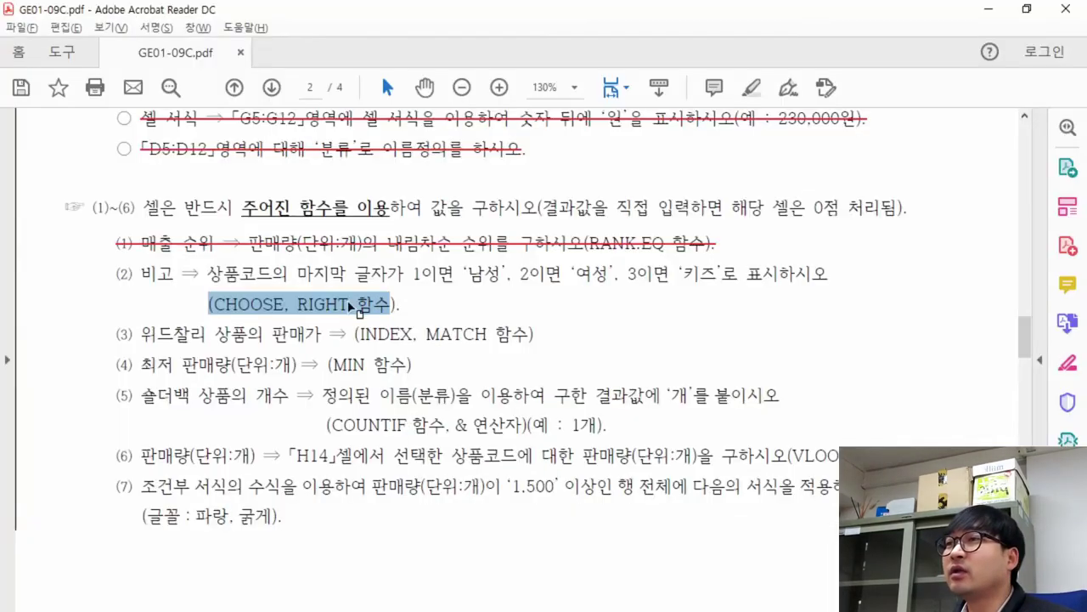
left_click_drag(414, 273, 721, 274)
key("alt+Tab")
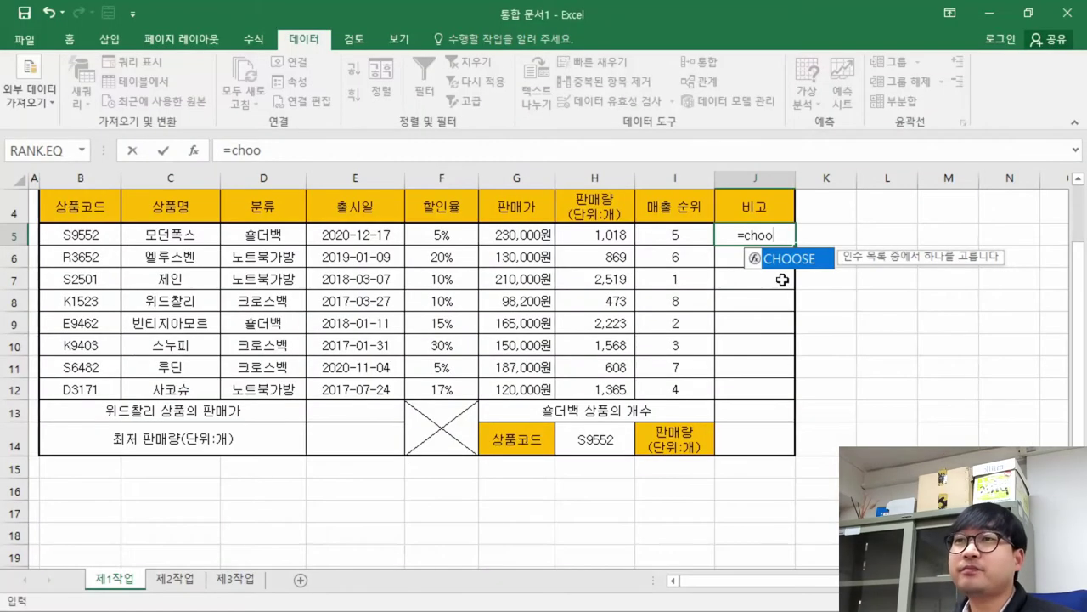
key("Escape")
Check the RIGHT function named in item (2) of the PDF, and start a RIGHT formula in J5 with its function arguments open
key("alt+Tab")
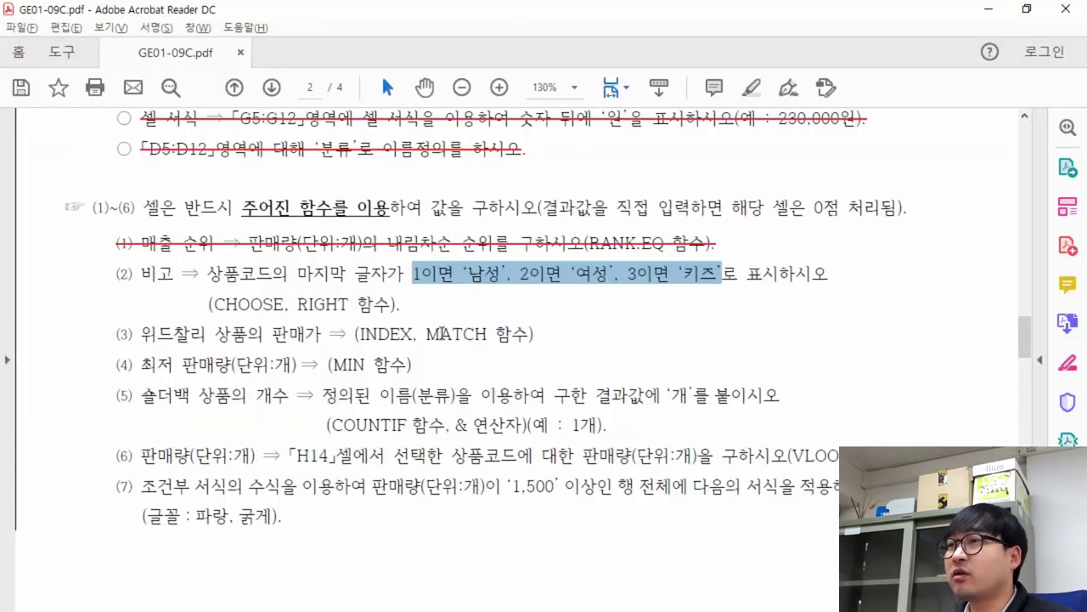
left_click_drag(291, 304, 365, 310)
key("alt+Tab")
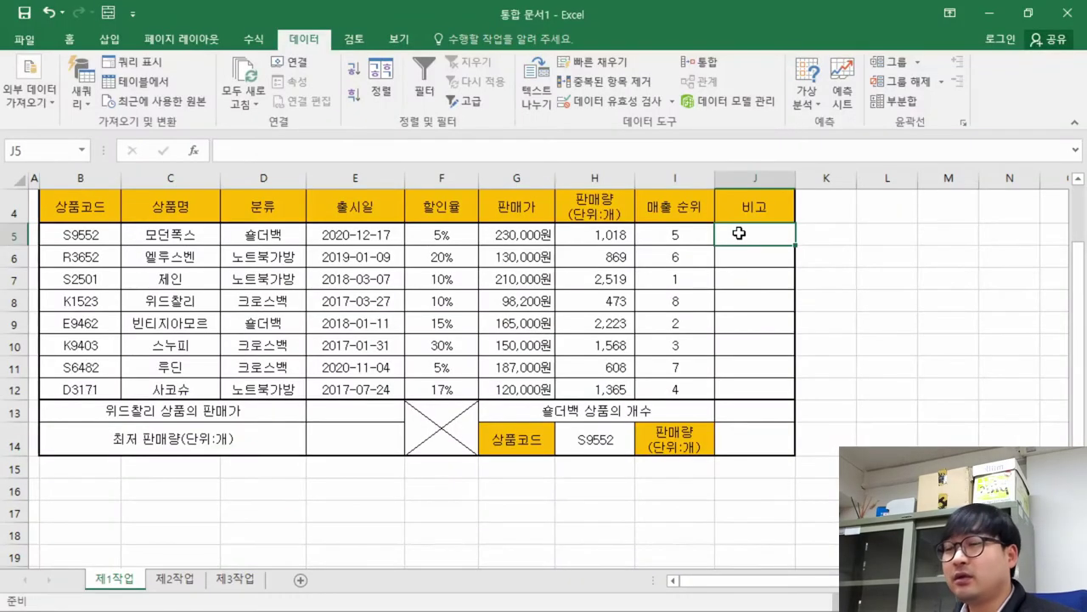
type("=rig")
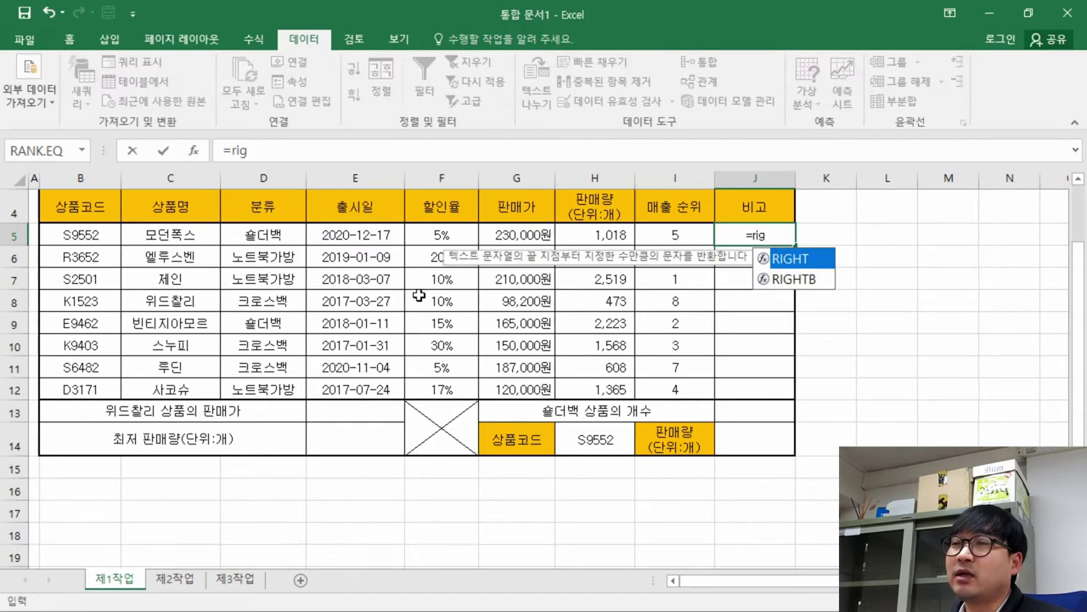
double_click(797, 263)
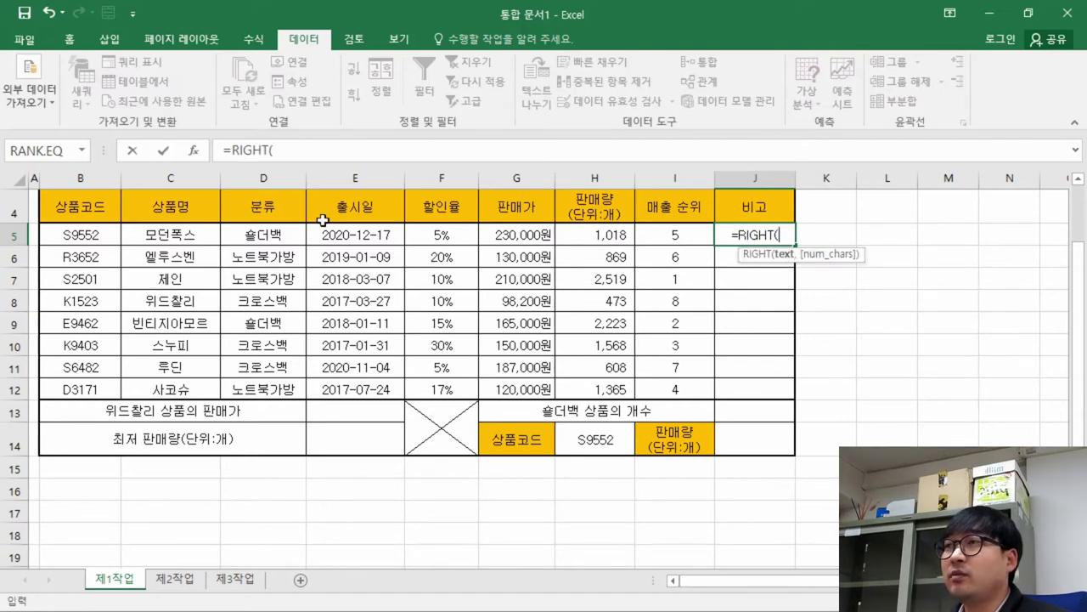
left_click(198, 158)
left_click_drag(272, 207, 540, 263)
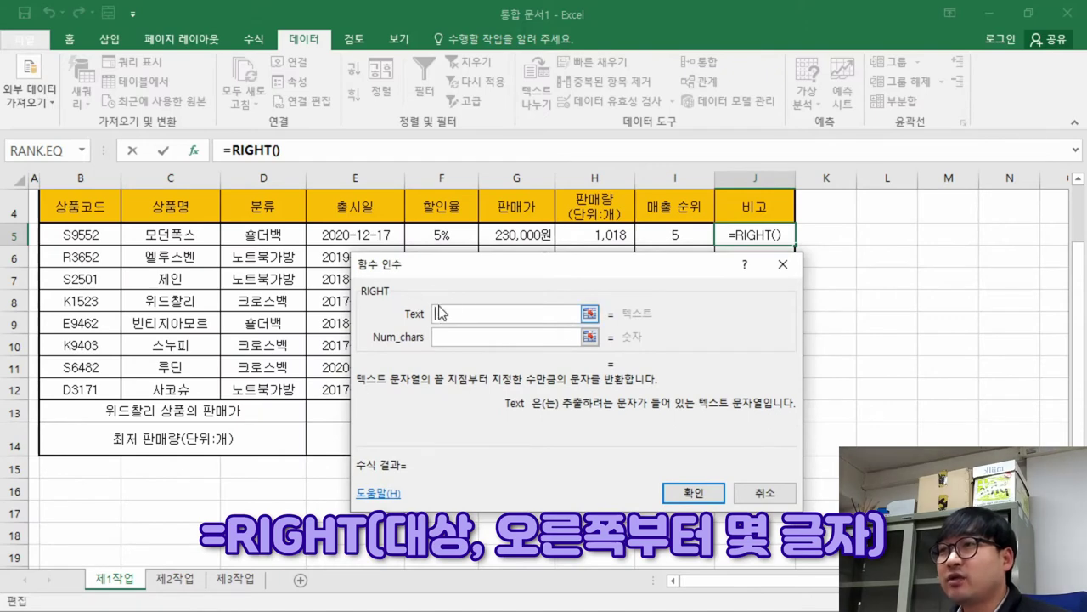
Set RIGHT's Text argument to B5 and Num_chars to 1, and check the extracted character against the product code
left_click(98, 232)
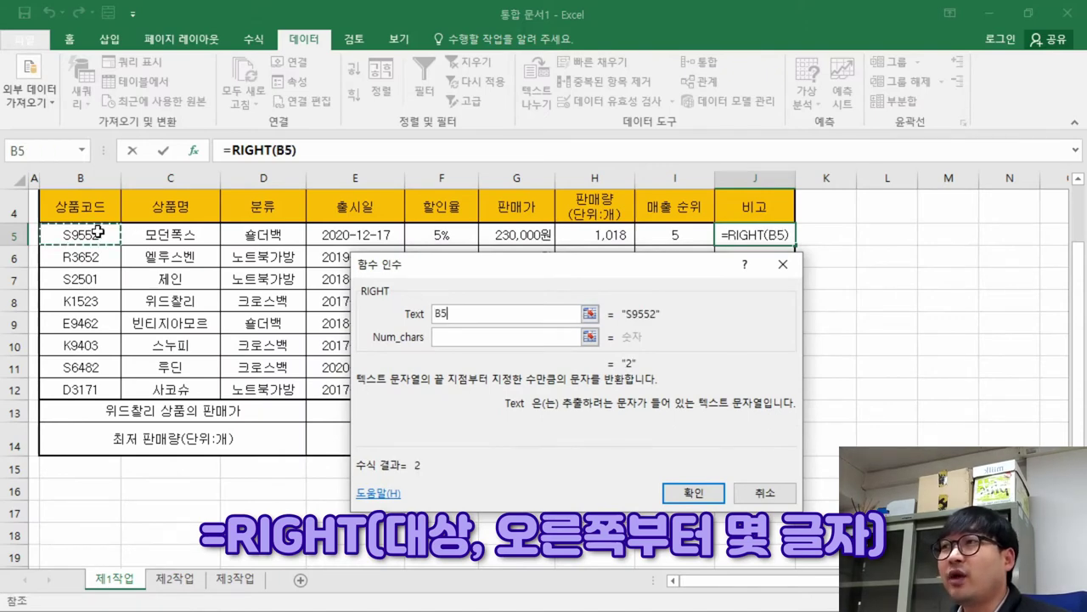
left_click(654, 316)
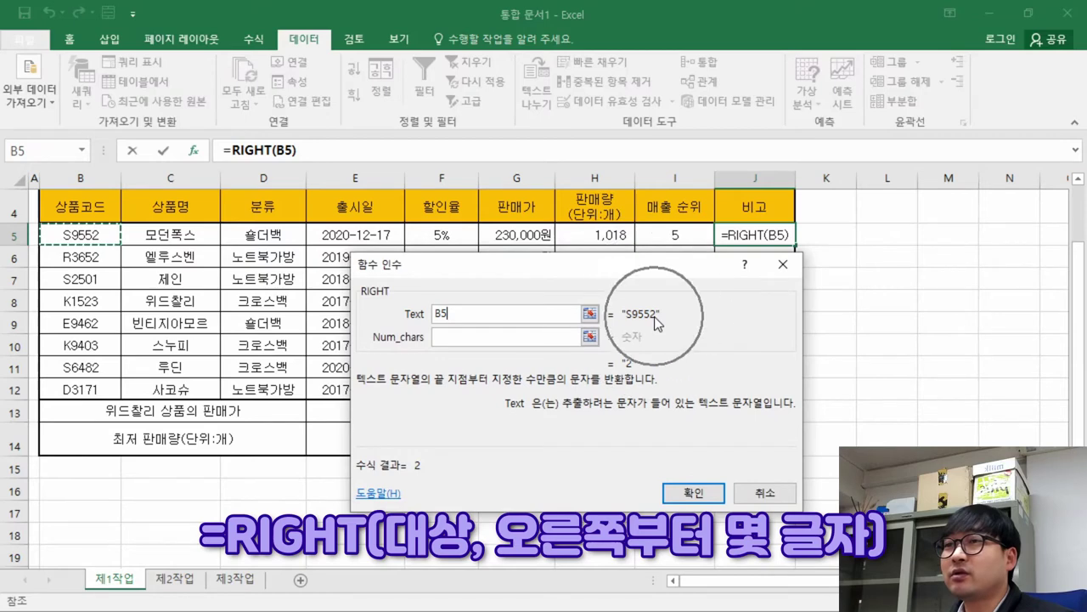
left_click(493, 336)
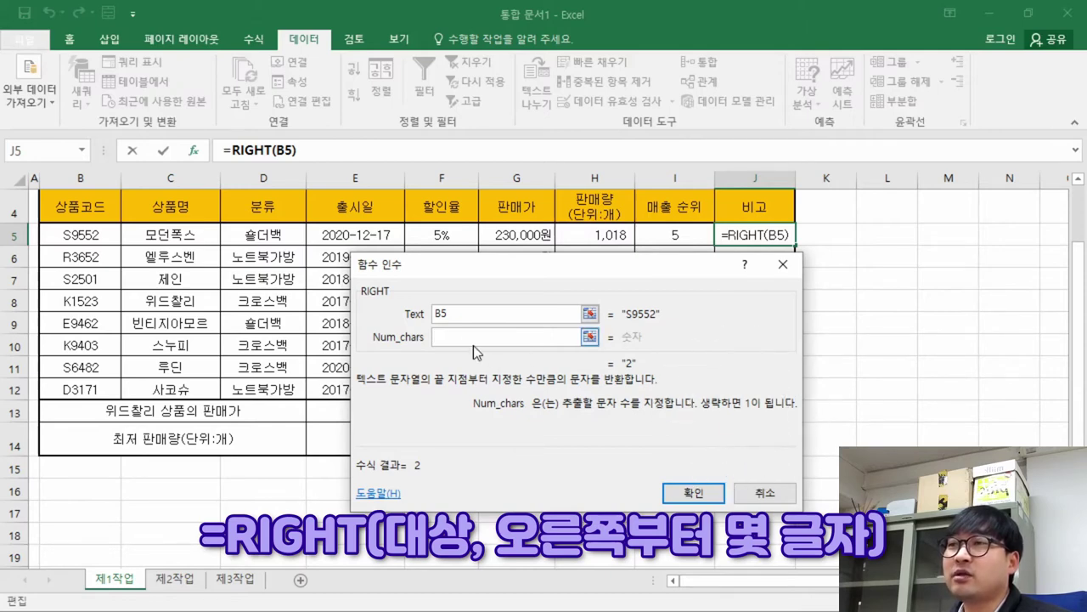
type("1")
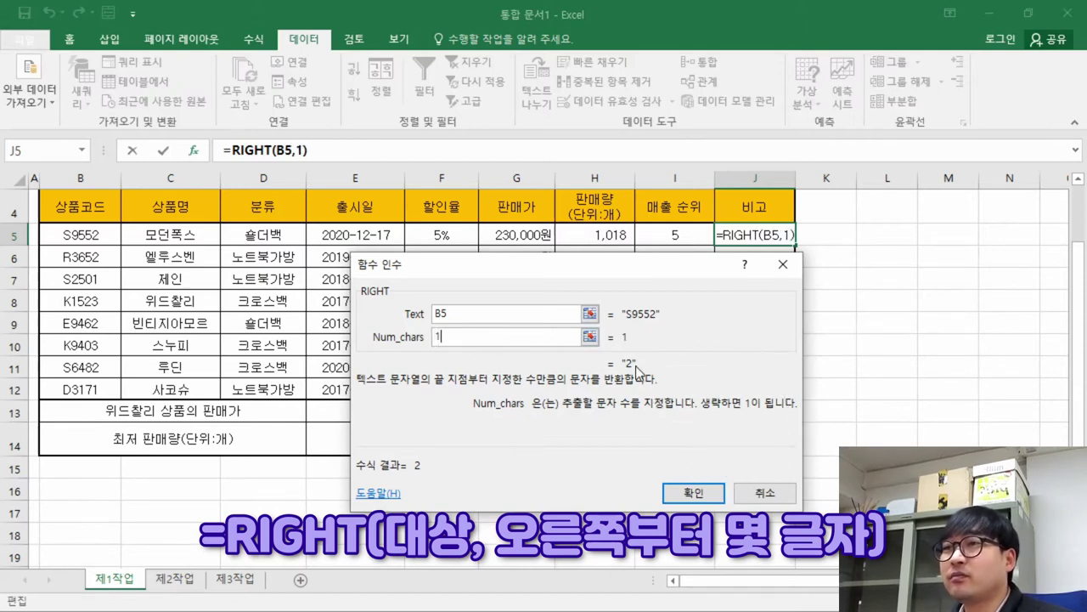
left_click(657, 322)
left_click(630, 372)
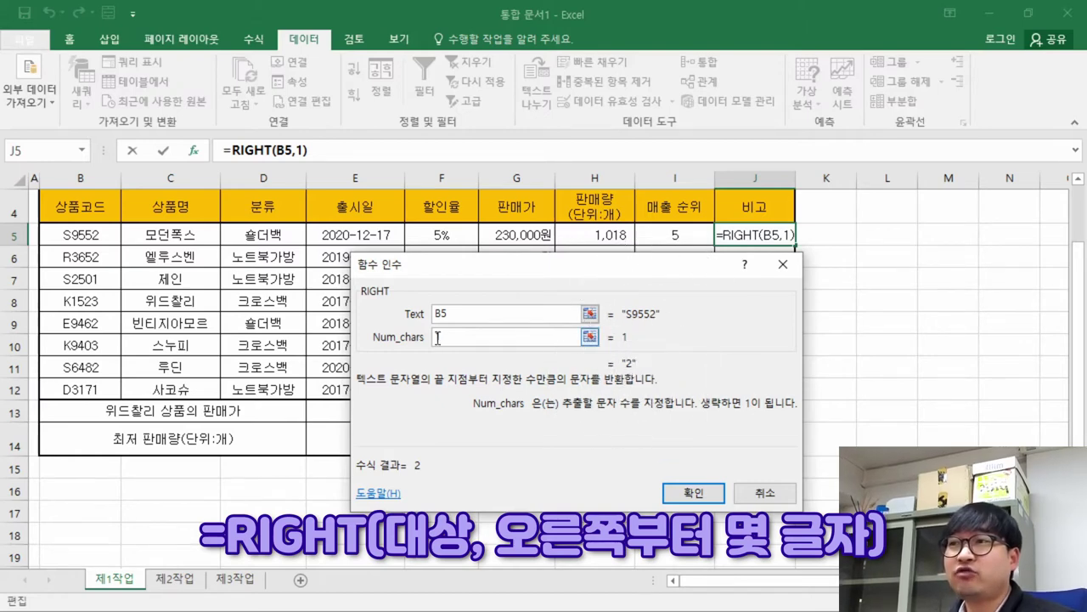
Try 2 and 3 as RIGHT's Num_chars value to compare the extracted characters
type("2")
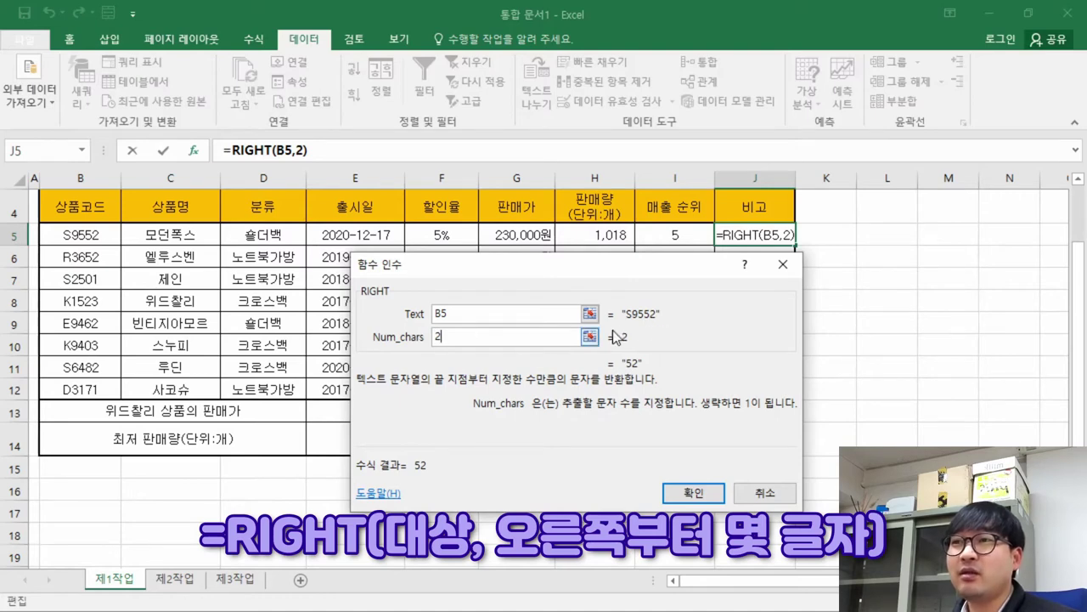
key("BackSpace")
type("3")
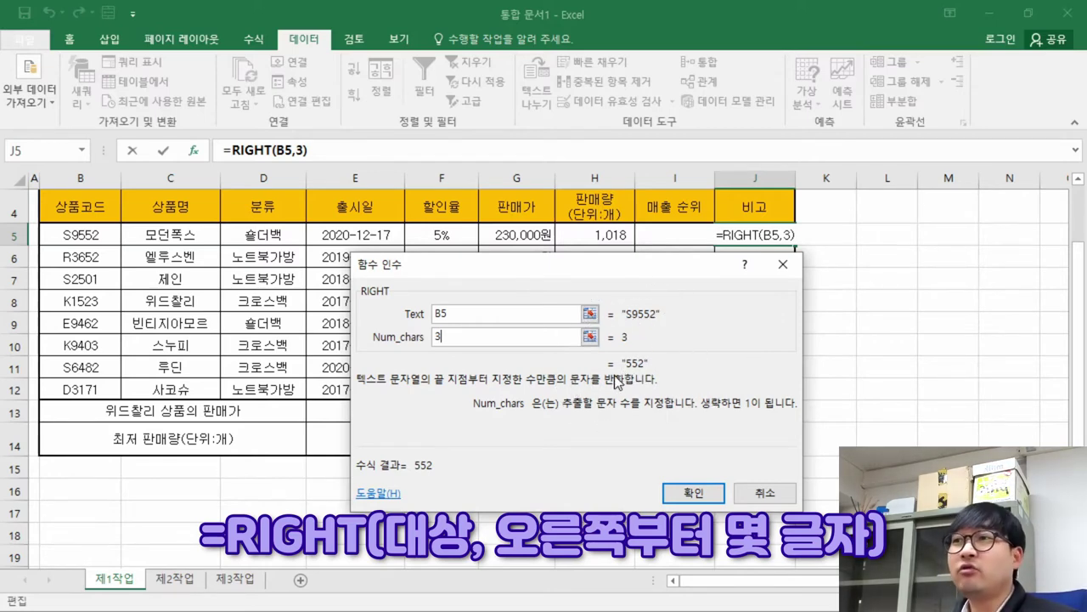
Recheck the last-character condition of item (2) in the PDF, and enter =RIGHT(B5) in J5 with Num_chars left blank
key("alt+Tab")
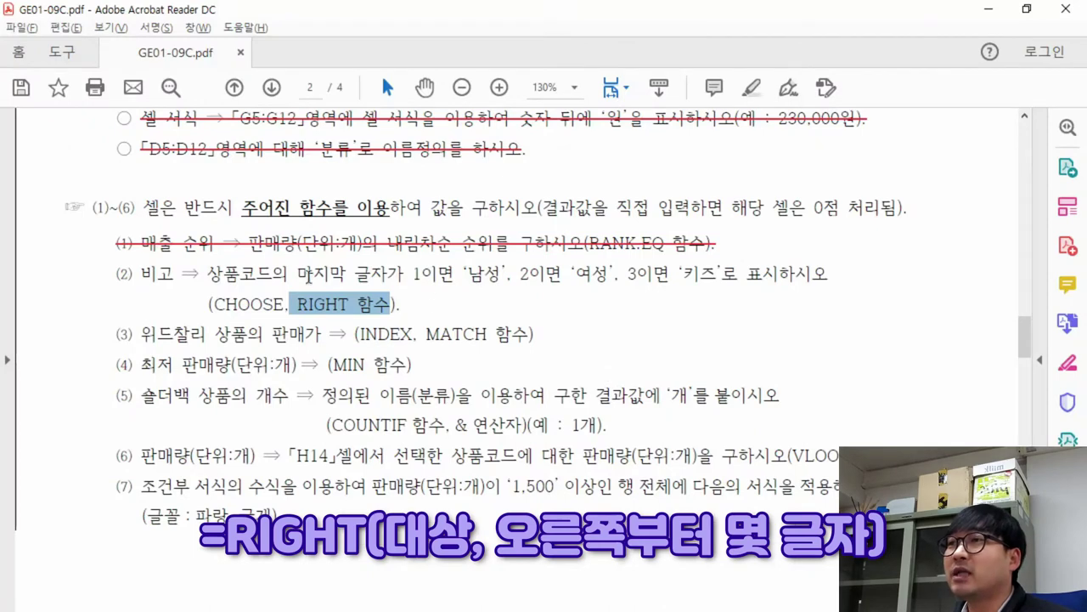
left_click_drag(299, 273, 402, 273)
key("alt+Tab")
type("1")
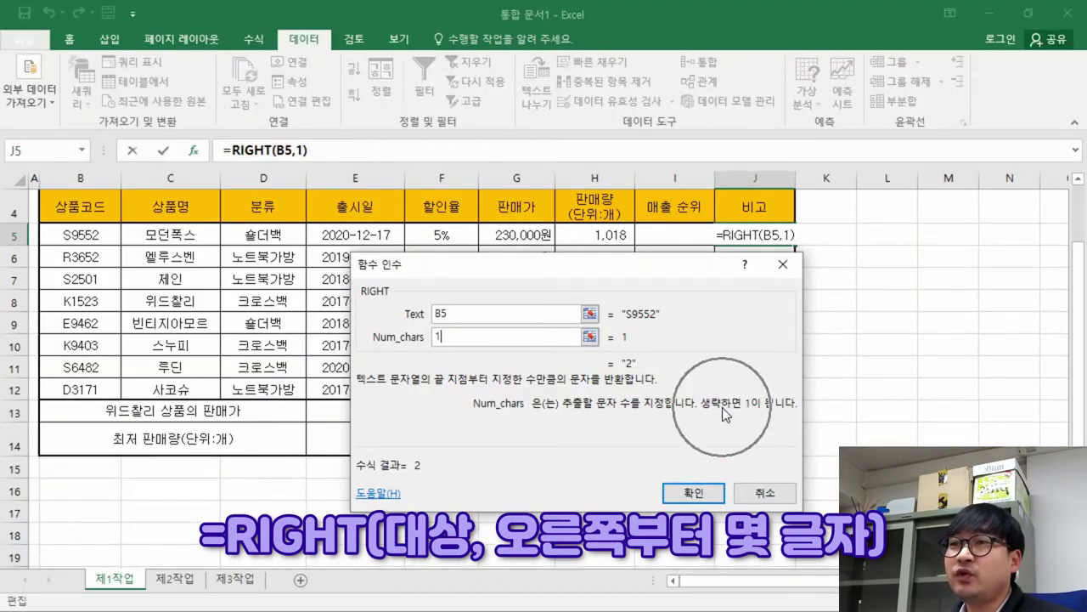
key("BackSpace")
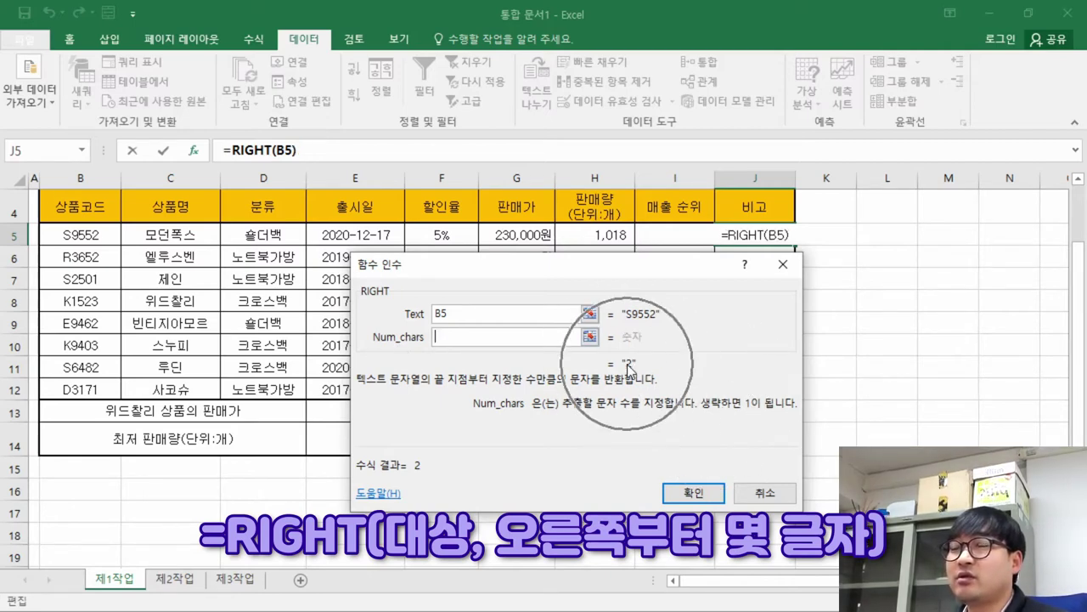
left_click(693, 493)
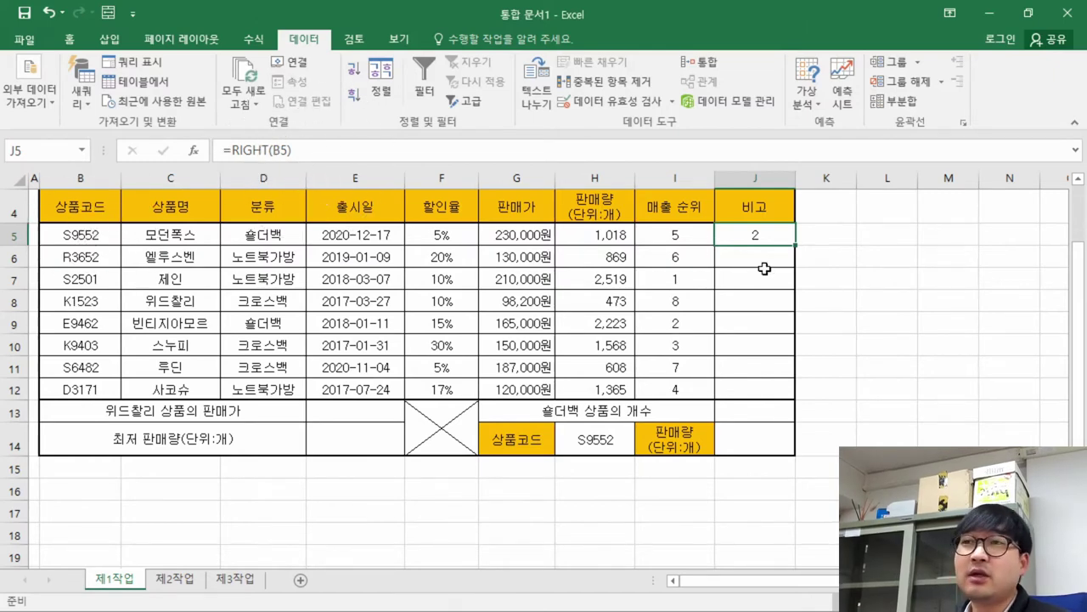
Check the CHOOSE function named in item (2) of the PDF, and start a CHOOSE formula in the emptied J5 with its function arguments open
key("alt+Tab")
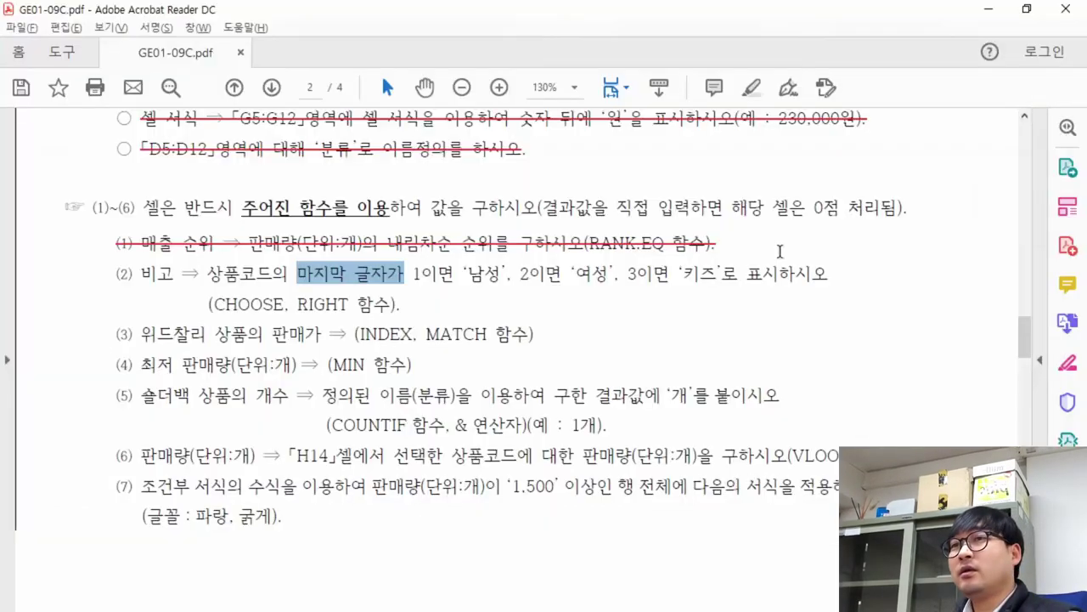
left_click_drag(214, 304, 291, 304)
key("alt+Tab")
left_click(756, 238)
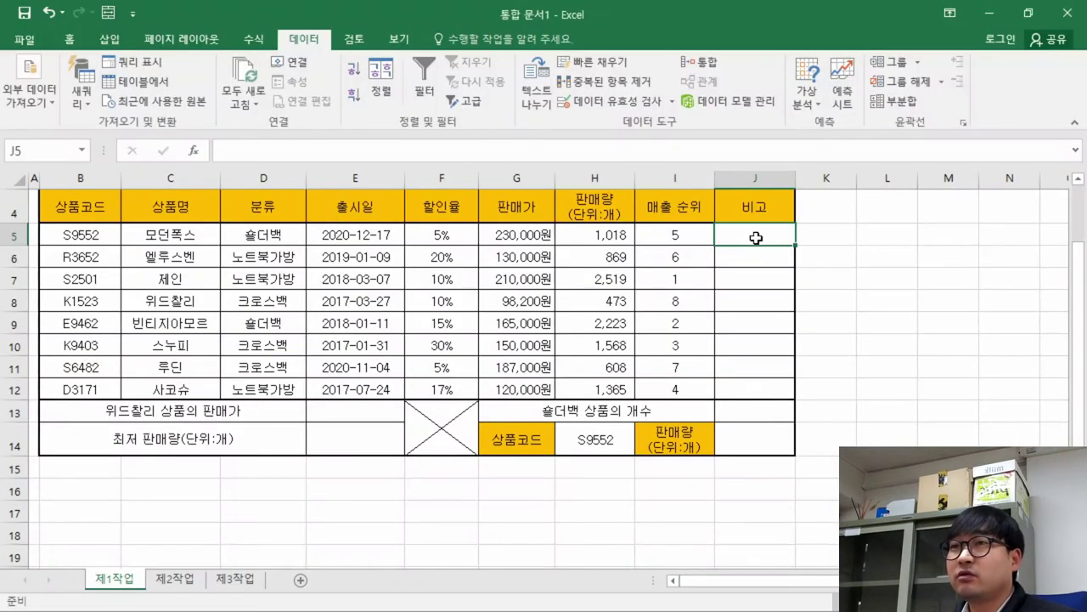
type("=choo")
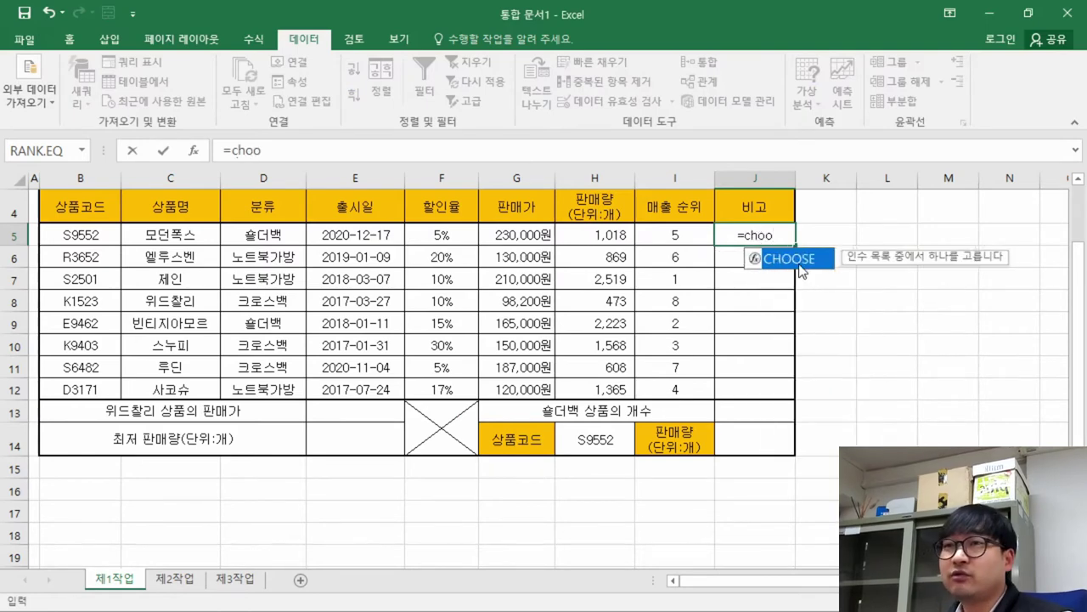
double_click(791, 258)
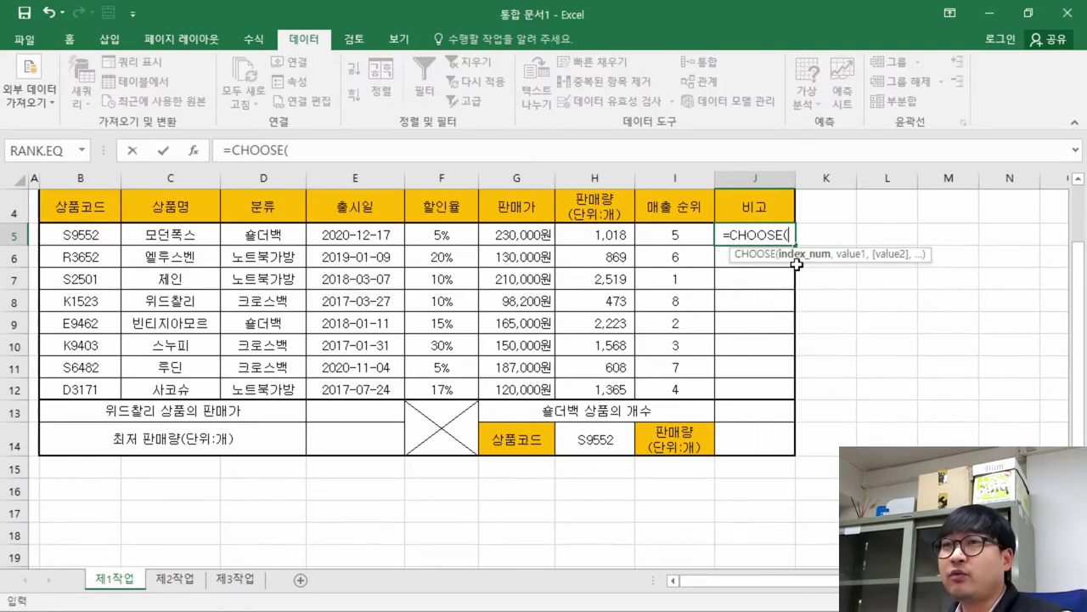
left_click(194, 151)
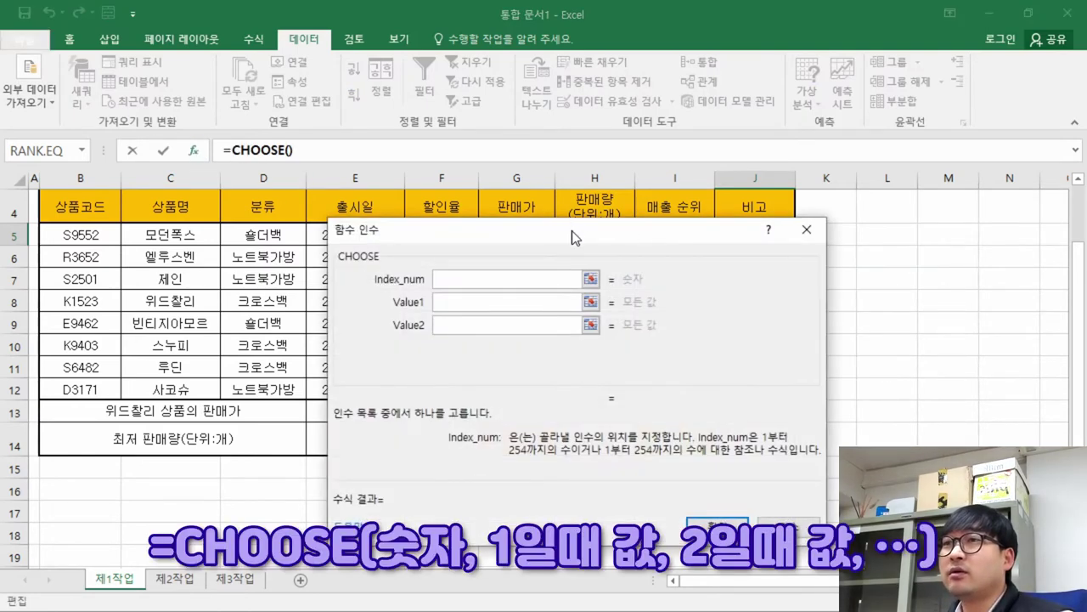
left_click_drag(572, 229, 433, 206)
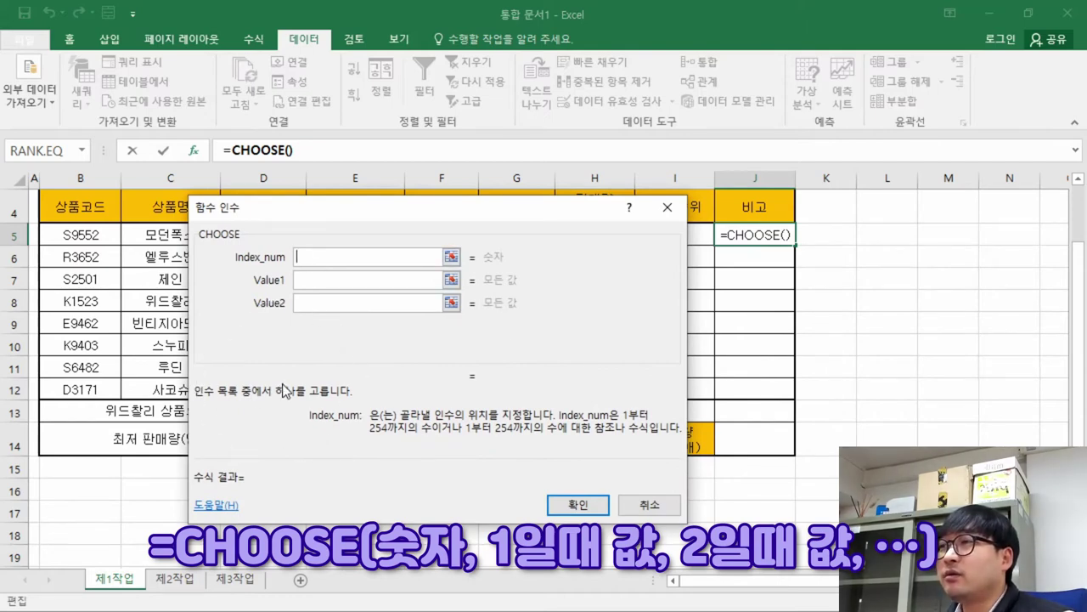
Try cell B5 directly as CHOOSE's Index_num argument
left_click(87, 235)
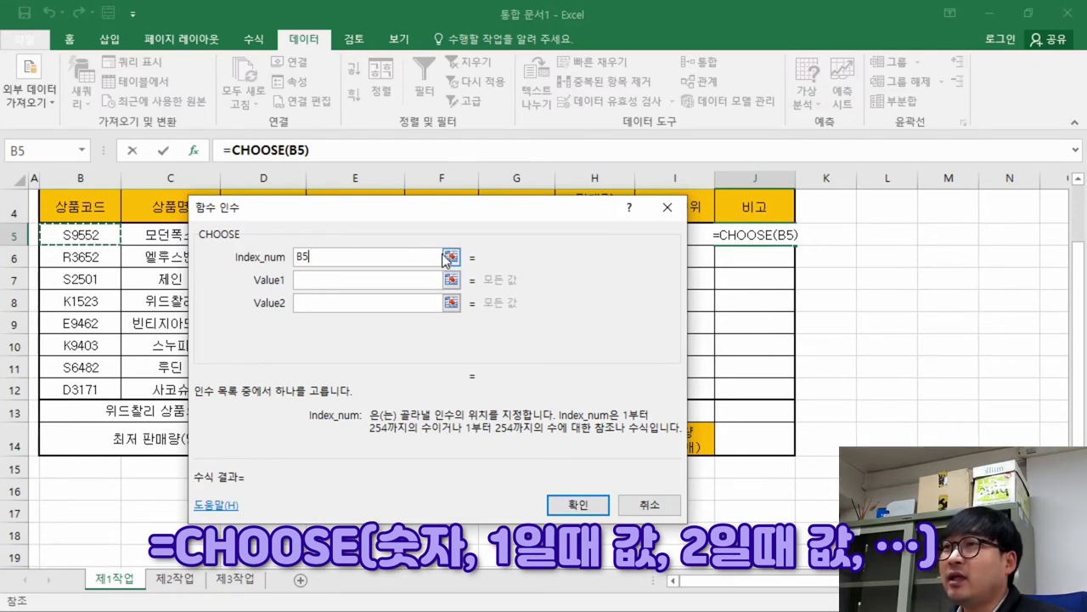
left_click(354, 283)
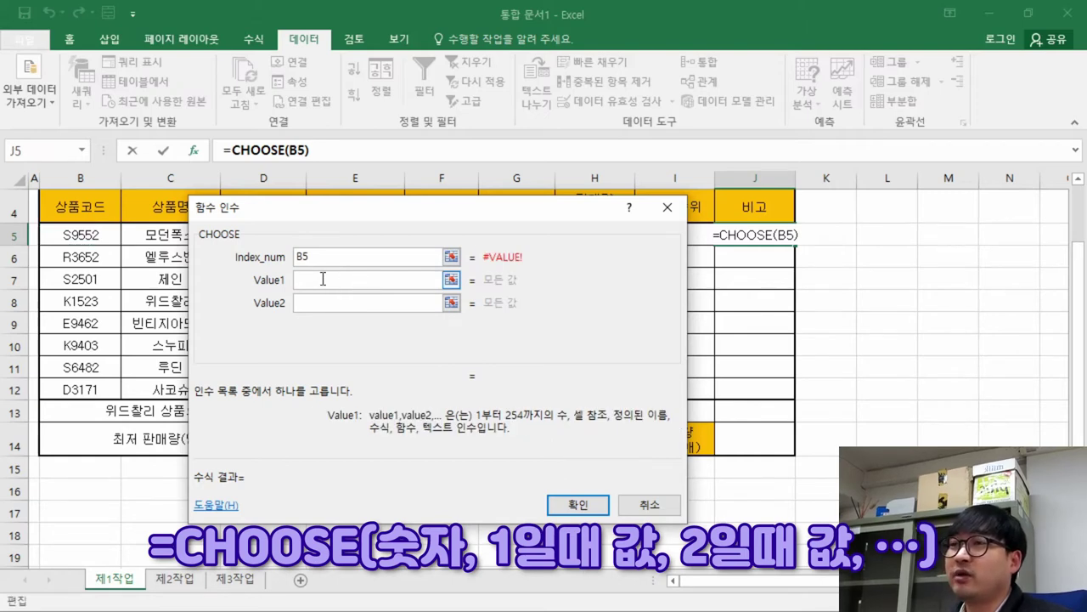
left_click(320, 257)
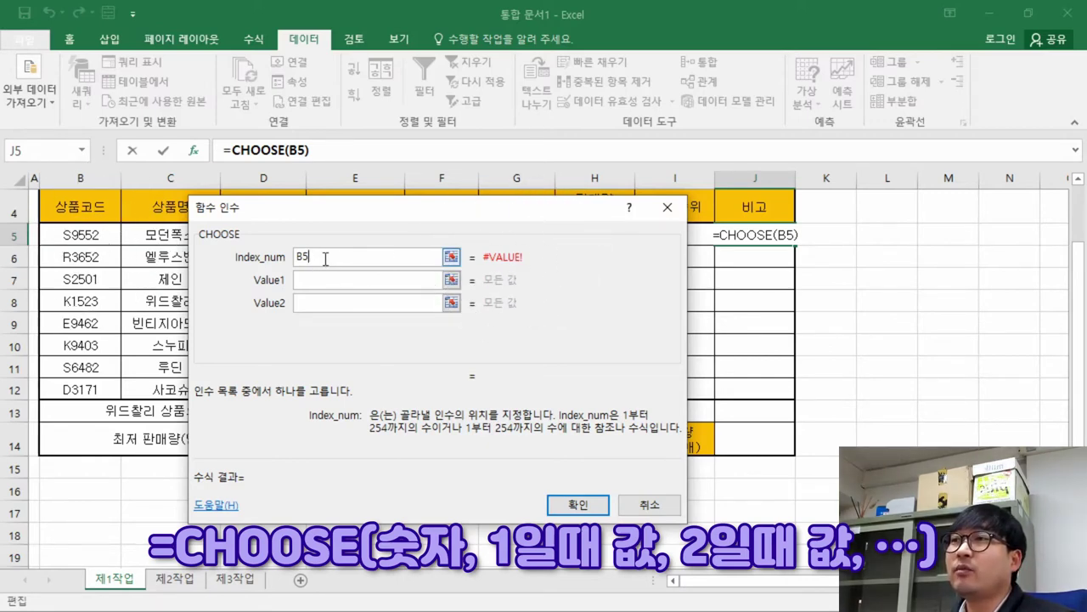
Recheck item (2)'s result texts and RIGHT function in the PDF, and replace CHOOSE's Index_num with right(B5)
left_click_drag(327, 258, 248, 263)
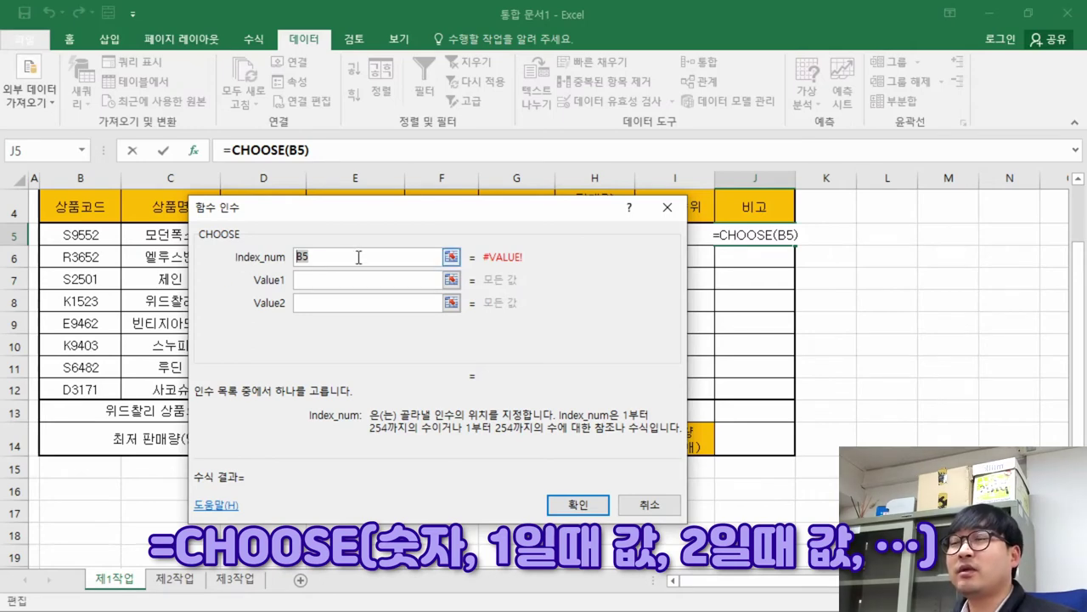
key("alt+Tab")
left_click_drag(409, 277, 715, 286)
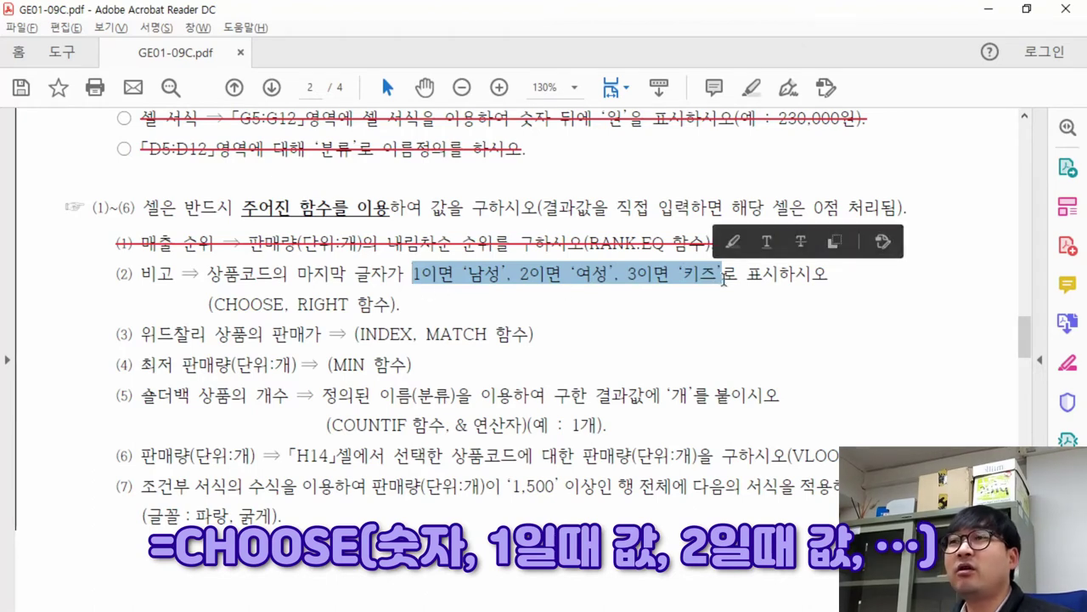
left_click_drag(296, 303, 348, 304)
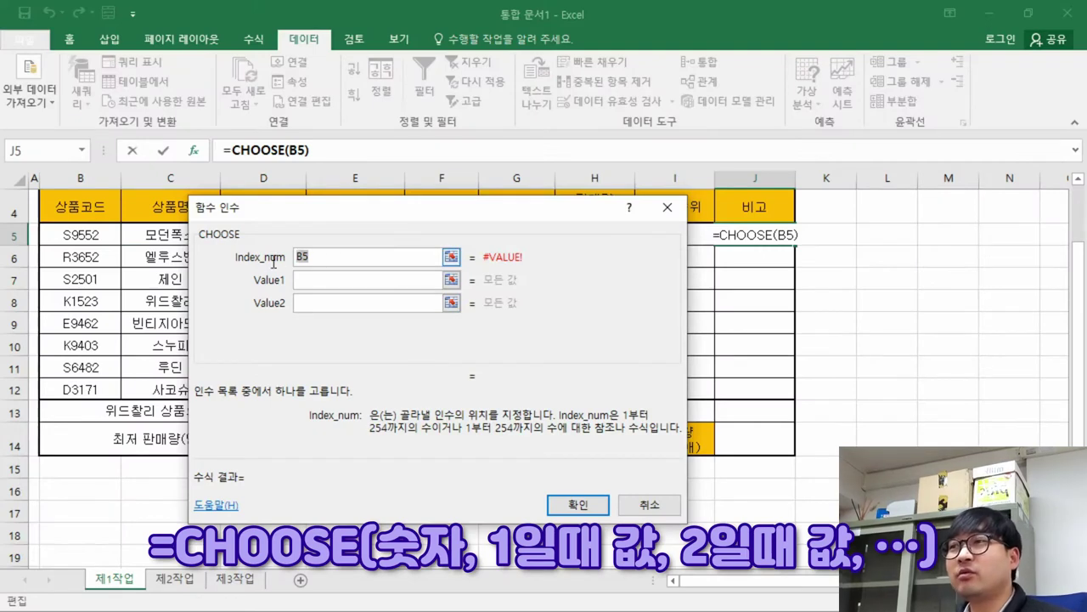
key("BackSpace")
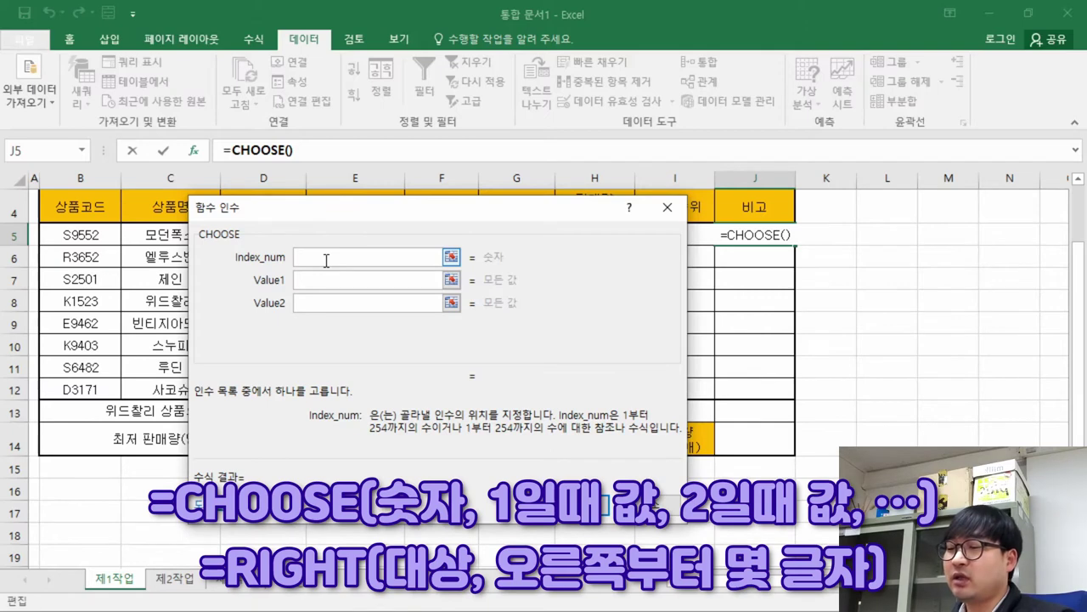
type("right")
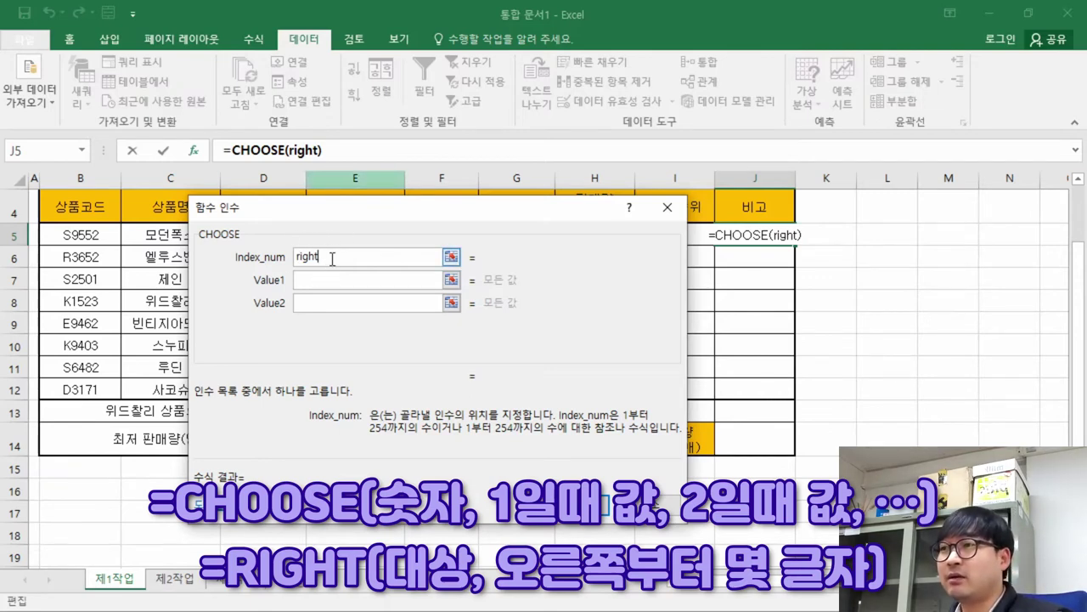
type("(")
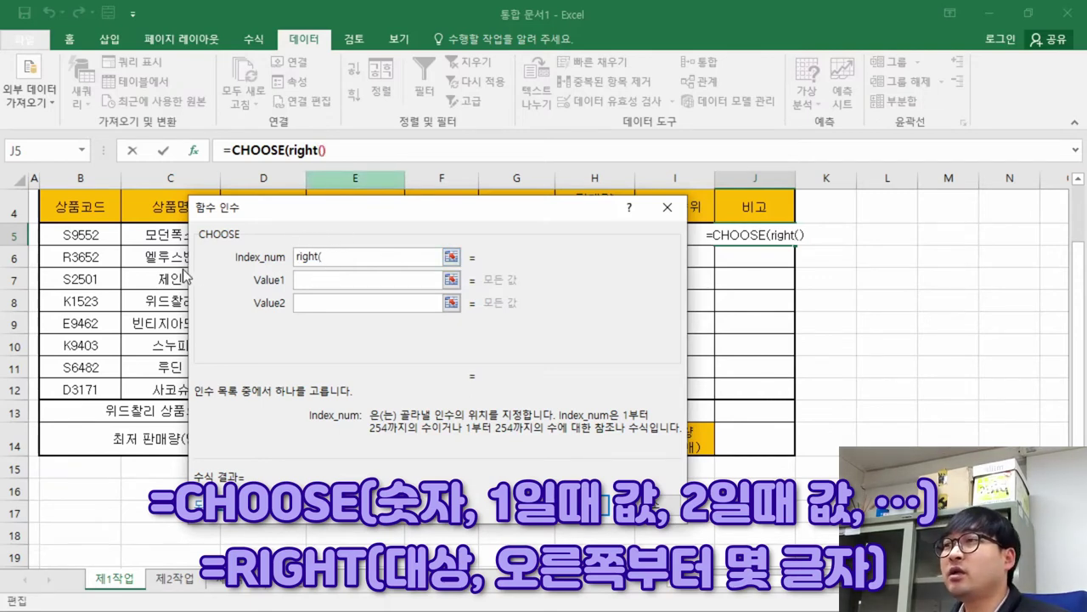
left_click(88, 240)
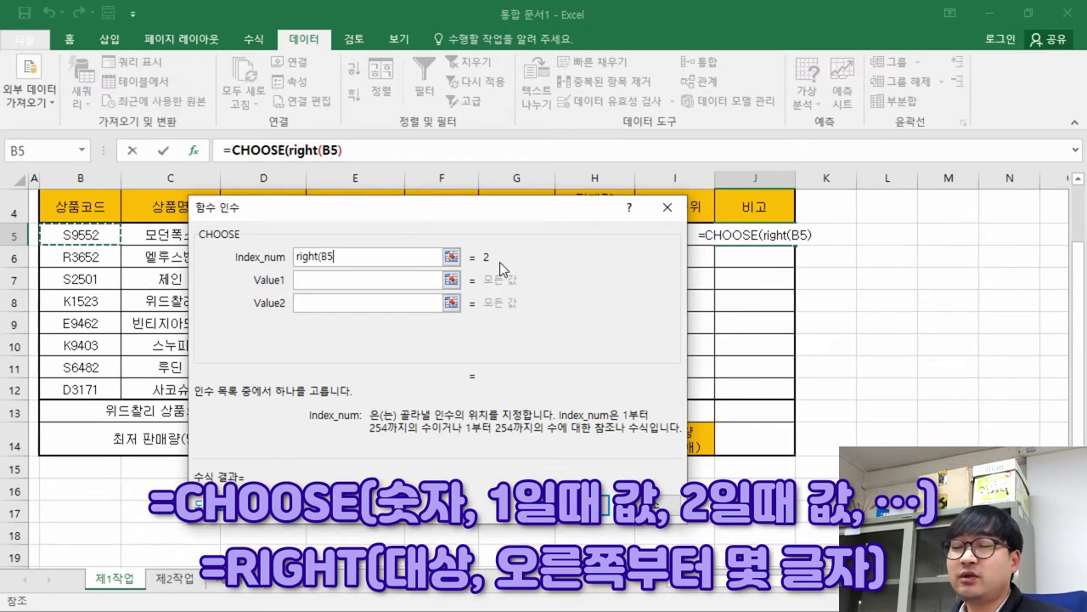
left_click(378, 280)
left_click(365, 256)
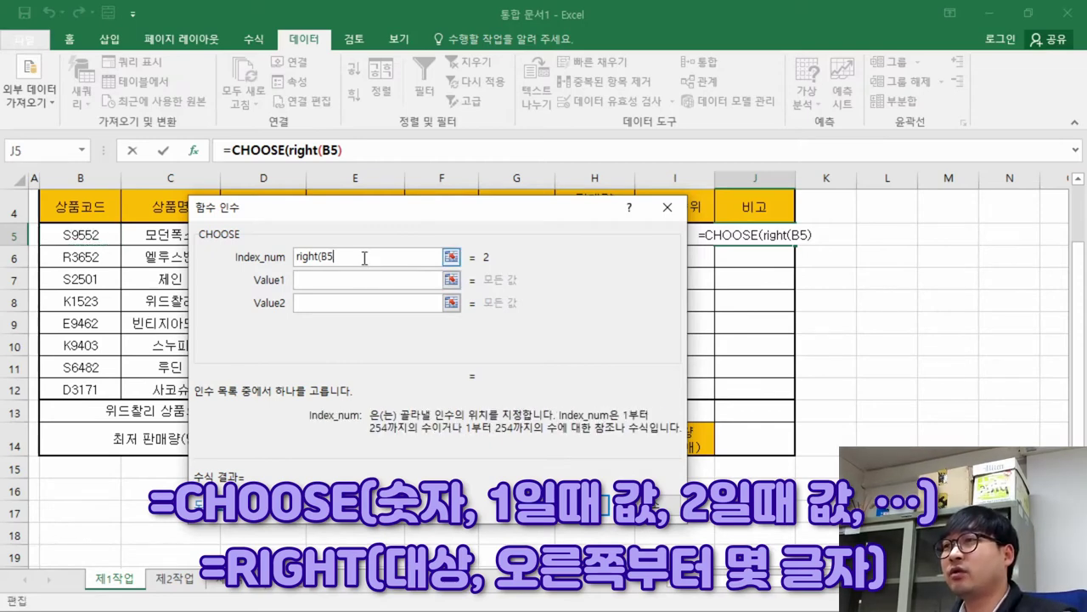
type(")")
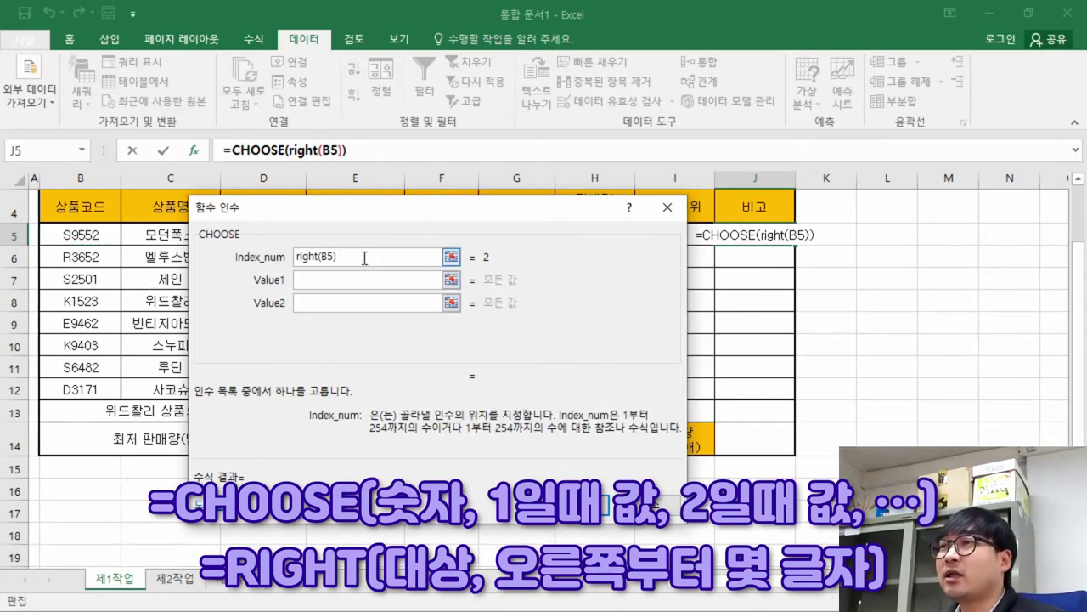
left_click(332, 279)
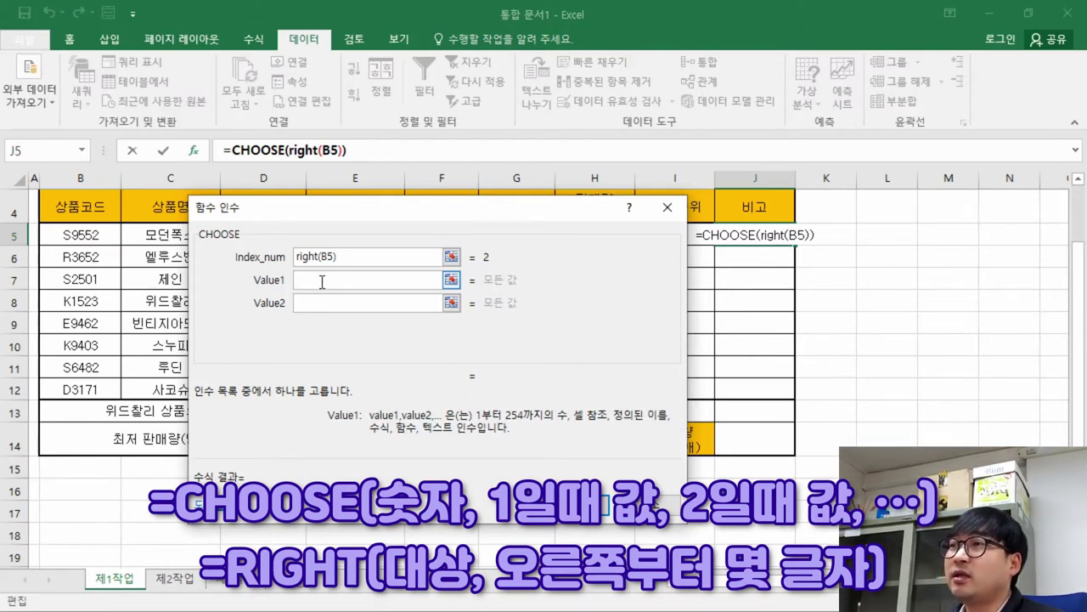
Set CHOOSE's Value1 to 남성, Value2 to 여성 and Value3 to 키즈
key("alt+Tab")
key("alt+Tab")
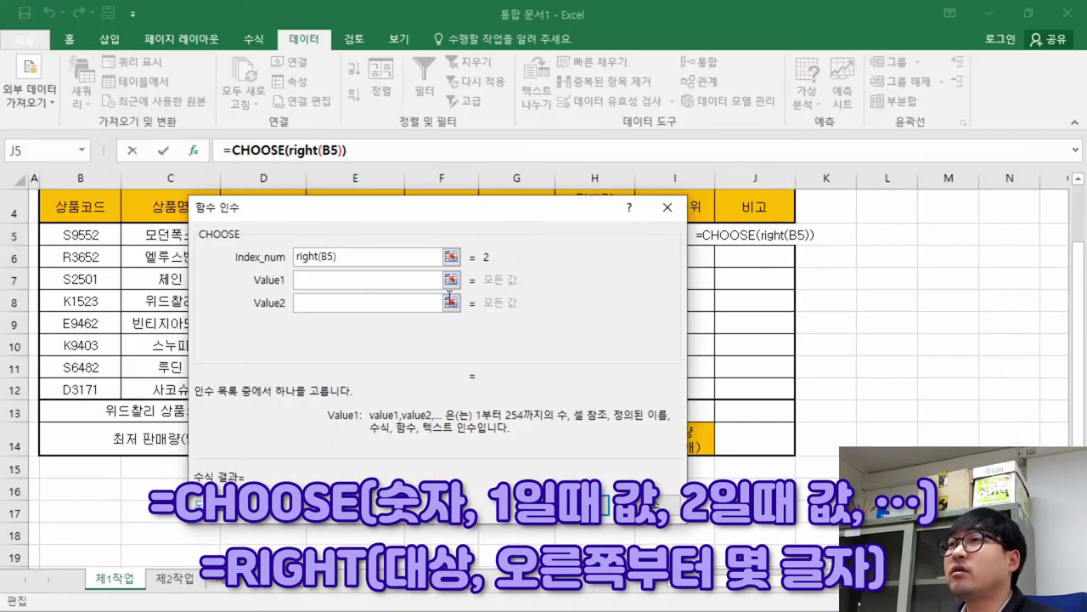
type("남서")
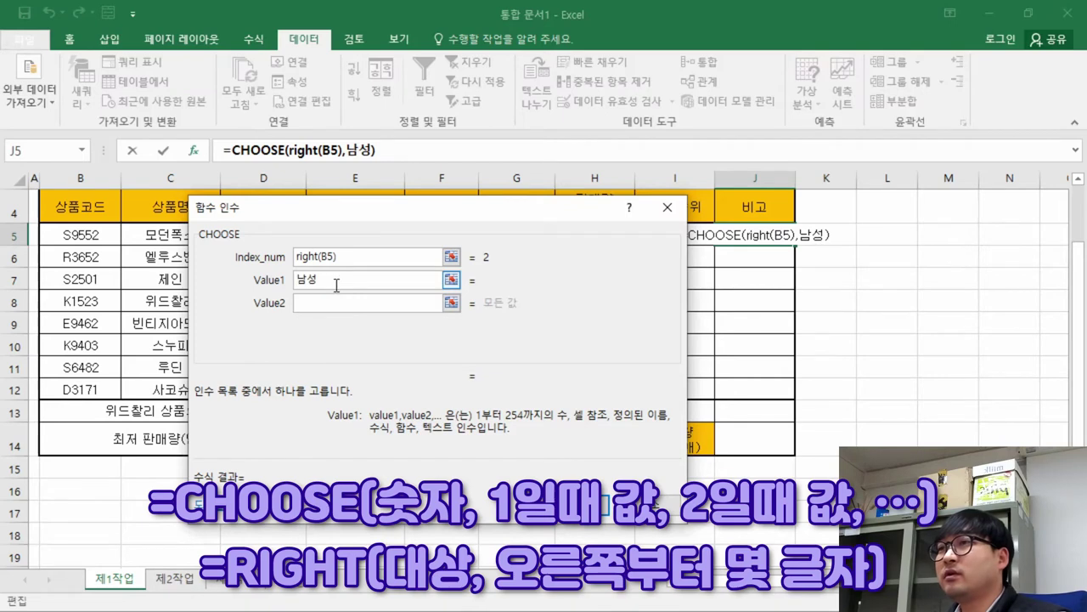
left_click(314, 303)
type("여성")
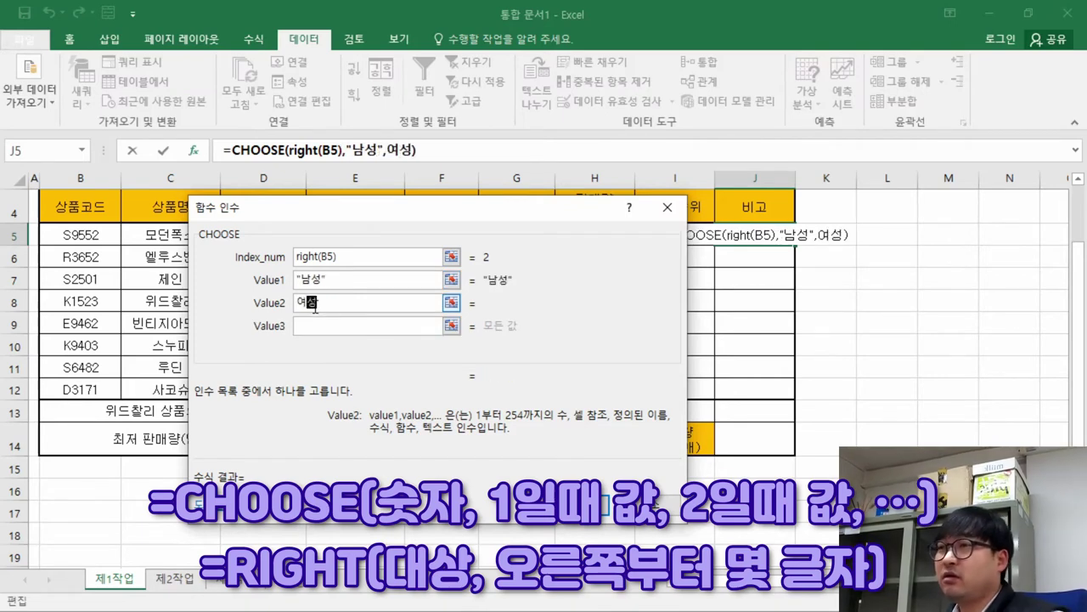
left_click(349, 324)
type("키즈")
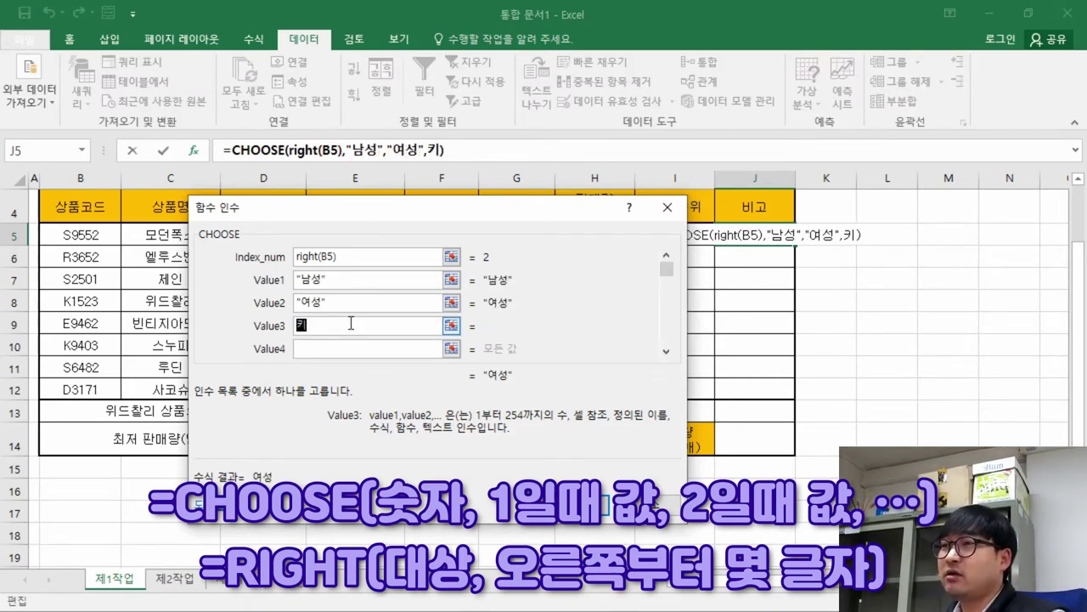
left_click(368, 351)
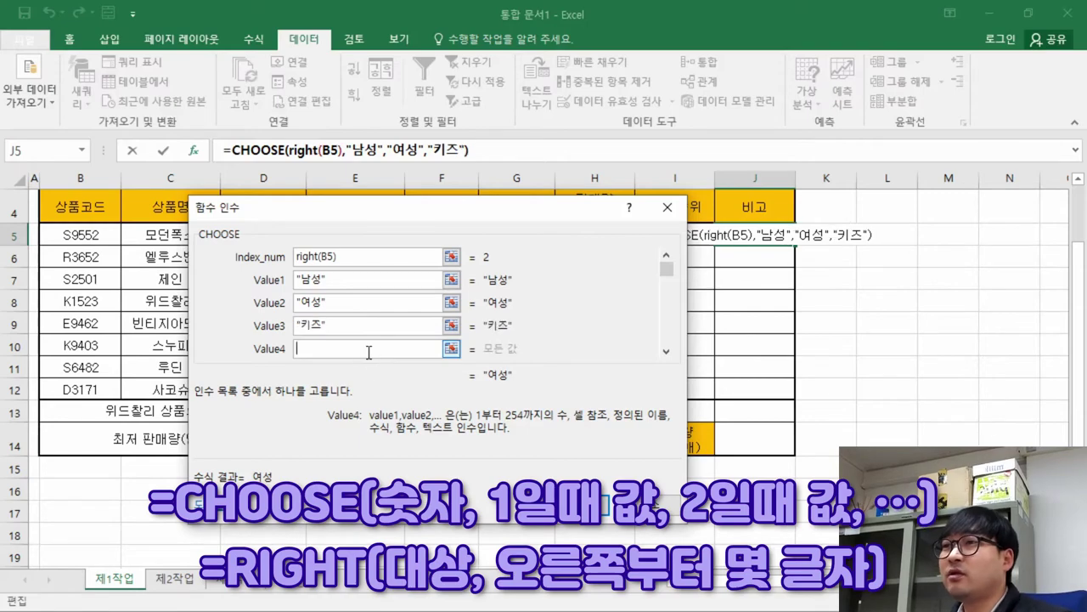
Recheck the result texts of item (2) in the PDF, and enter the completed CHOOSE formula in J5
key("alt+Tab")
left_click_drag(467, 277, 678, 285)
key("alt+Tab")
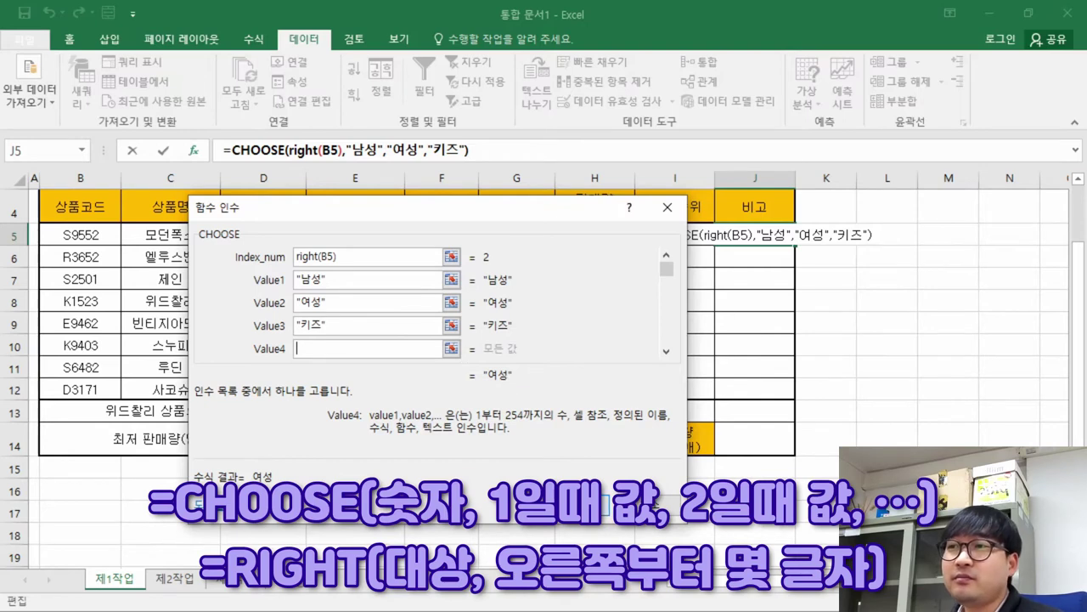
left_click(633, 504)
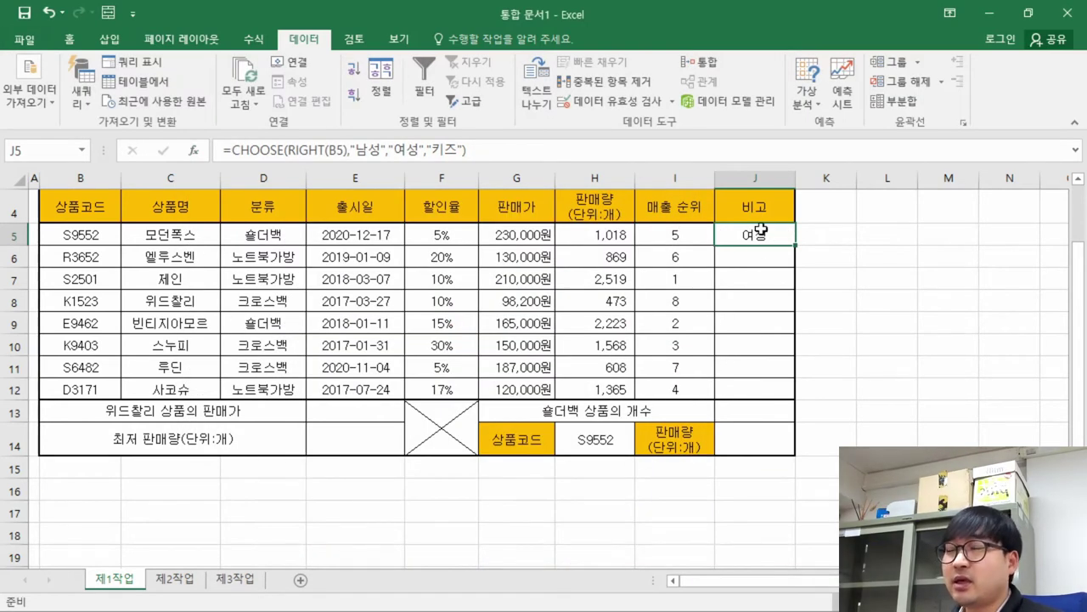
Copy the 비고 formula from J5 and paste only the formula into J6:J12
right_click(762, 230)
left_click(803, 263)
left_click_drag(762, 256, 762, 393)
right_click(762, 392)
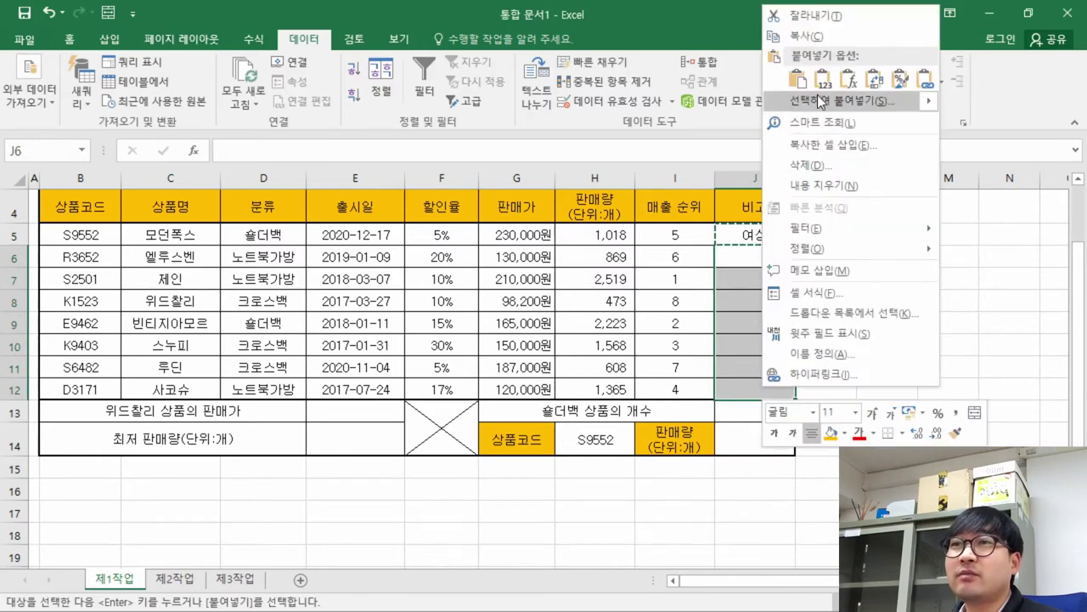
left_click(850, 81)
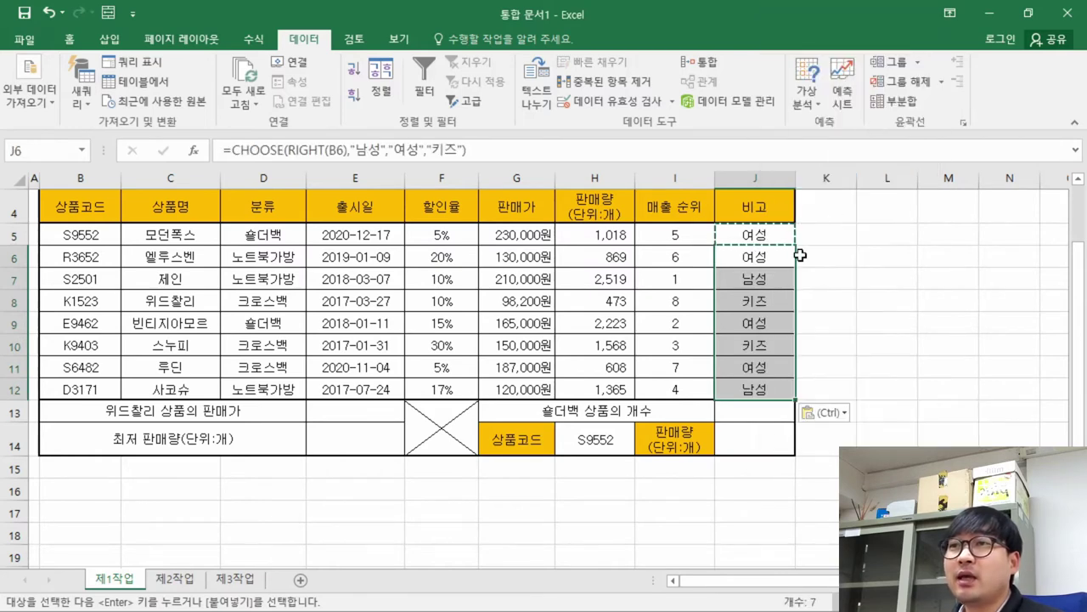
Check the 비고 results in J7 and J8 against their product codes, and clear the copy marquee
left_click(759, 286)
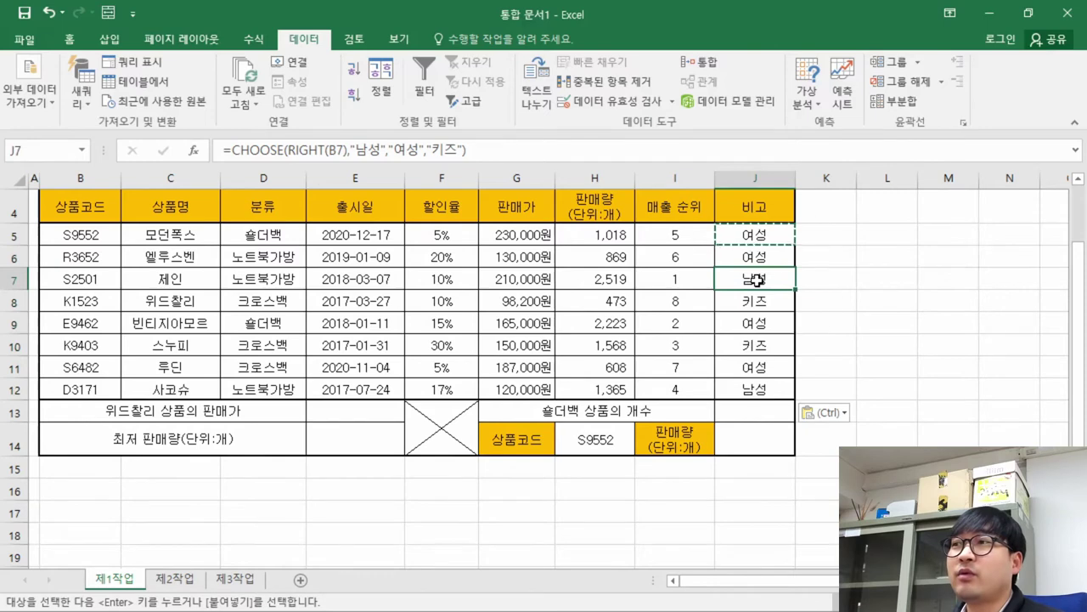
key("ctrl")
key("ctrl")
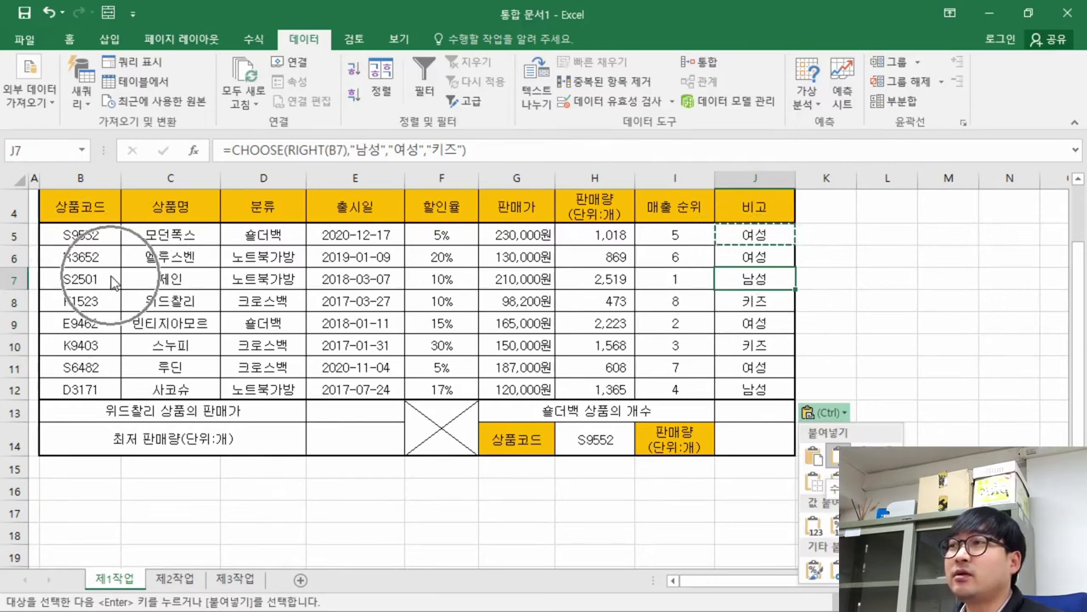
key("ctrl")
key("Escape")
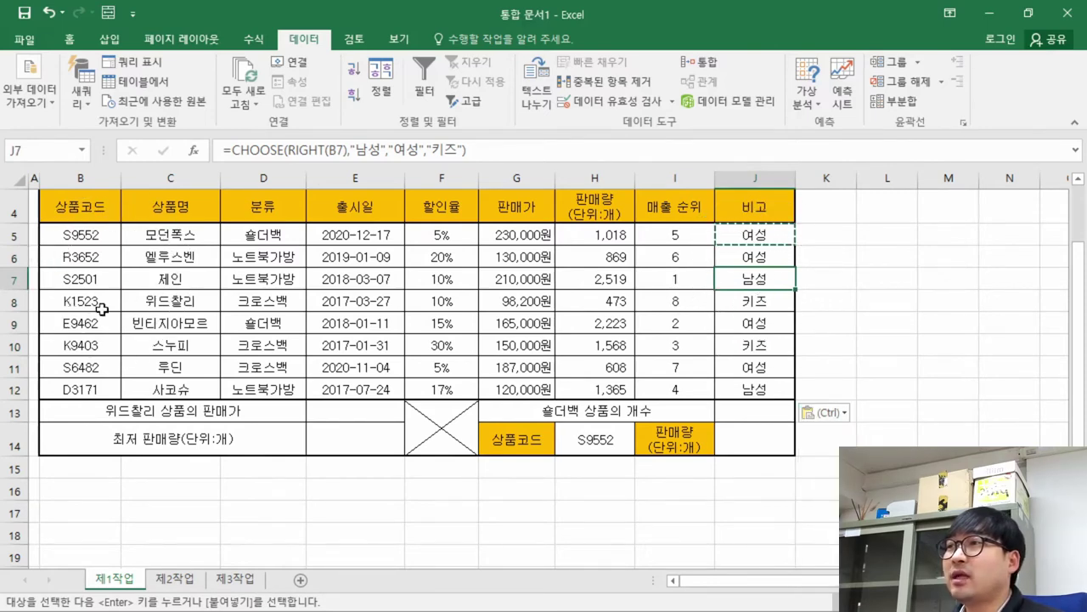
left_click(780, 303)
key("Escape")
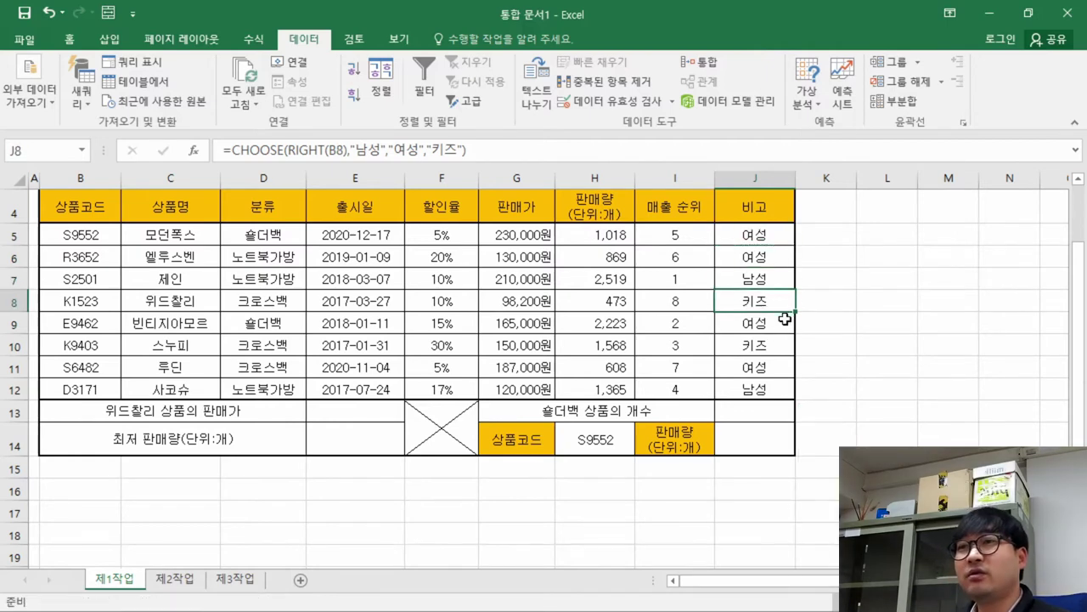
Strike through the finished item (2) in GE01-09C.pdf
key("alt+Tab")
left_click_drag(399, 306, 116, 274)
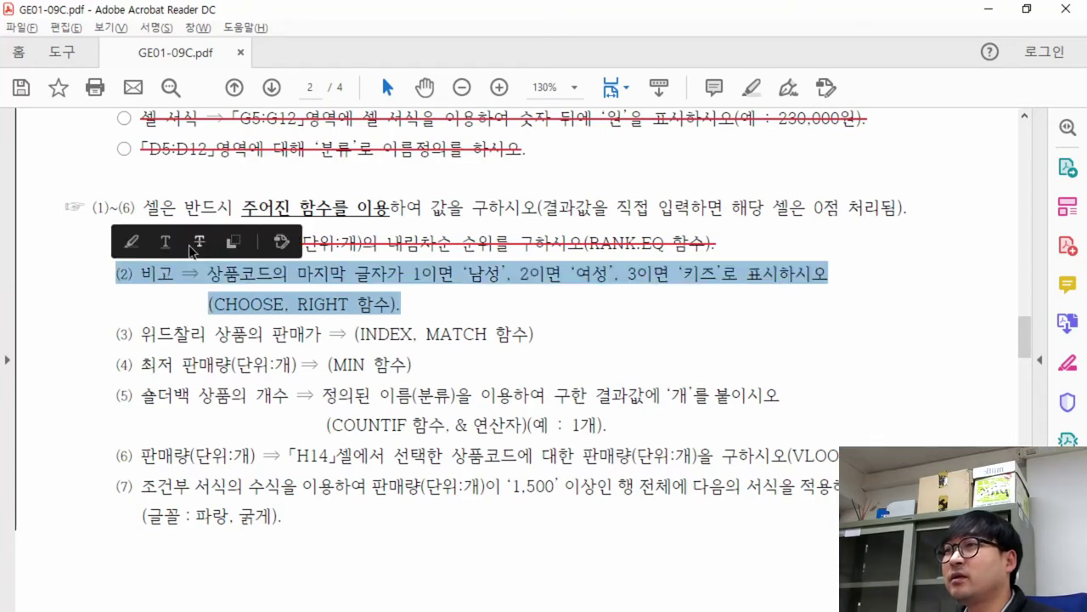
left_click(199, 242)
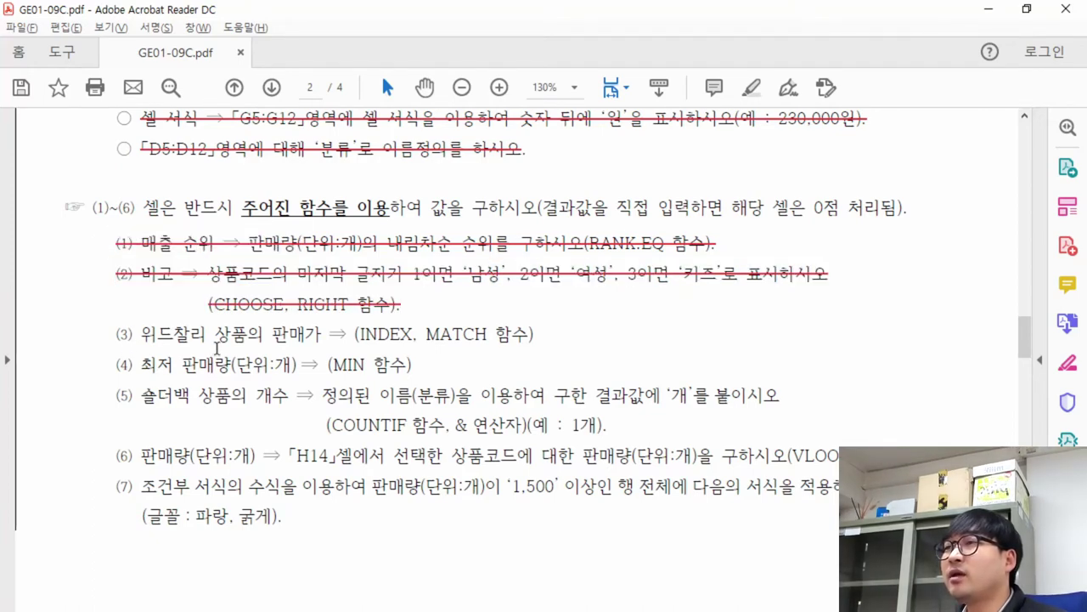
Select E13, and read item (3)'s INDEX and MATCH functions in the PDF, comparing them with item (6)'s lookup function
key("alt+Tab")
left_click(363, 409)
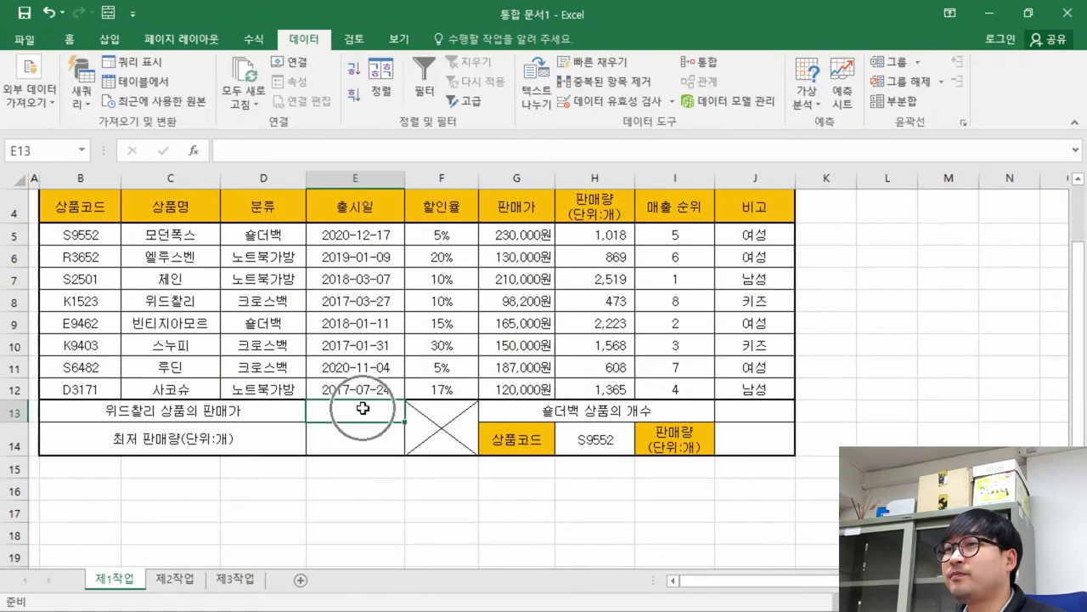
key("alt+Tab")
left_click_drag(141, 334, 495, 352)
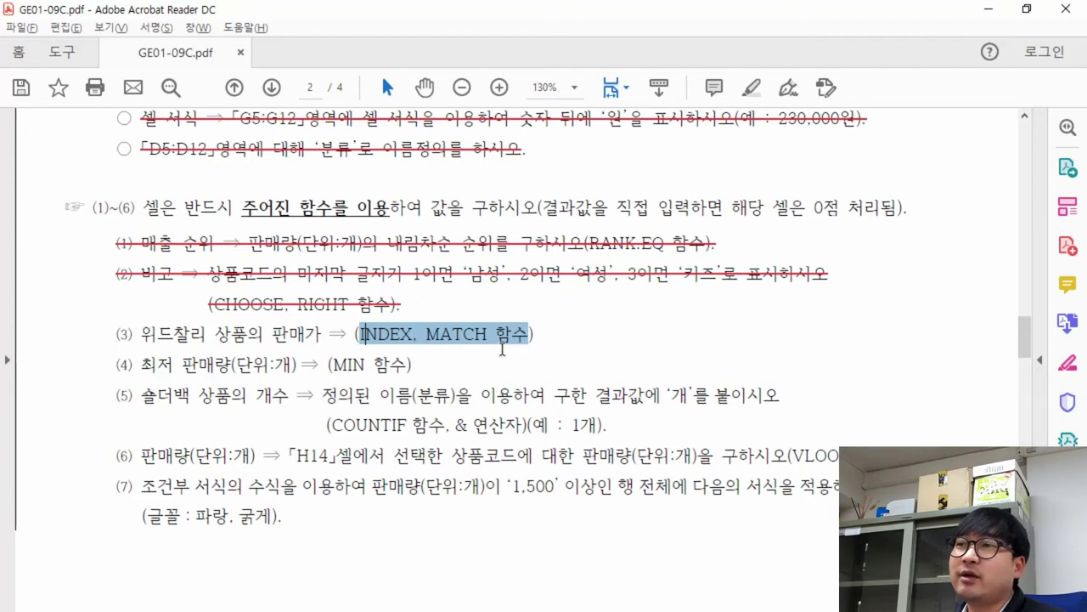
key("alt+Tab")
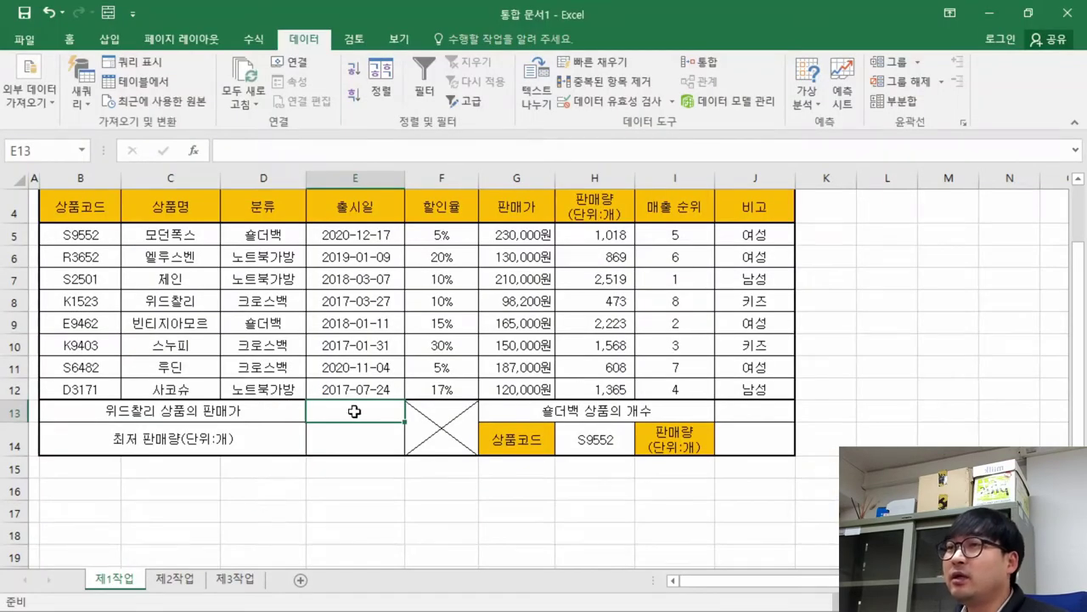
key("alt+Tab")
left_click(487, 334)
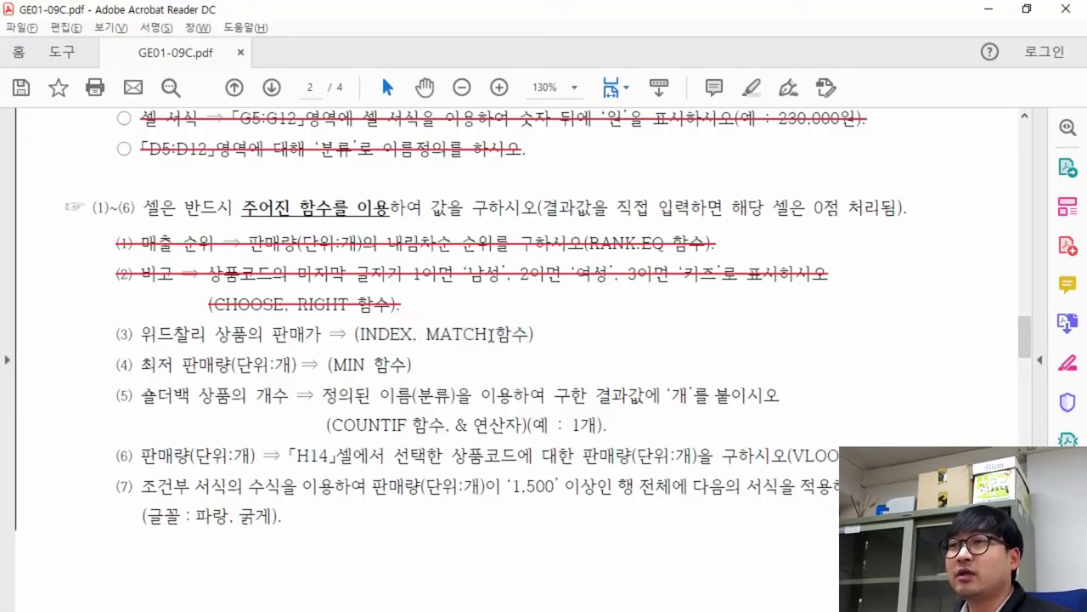
left_click_drag(360, 333, 487, 335)
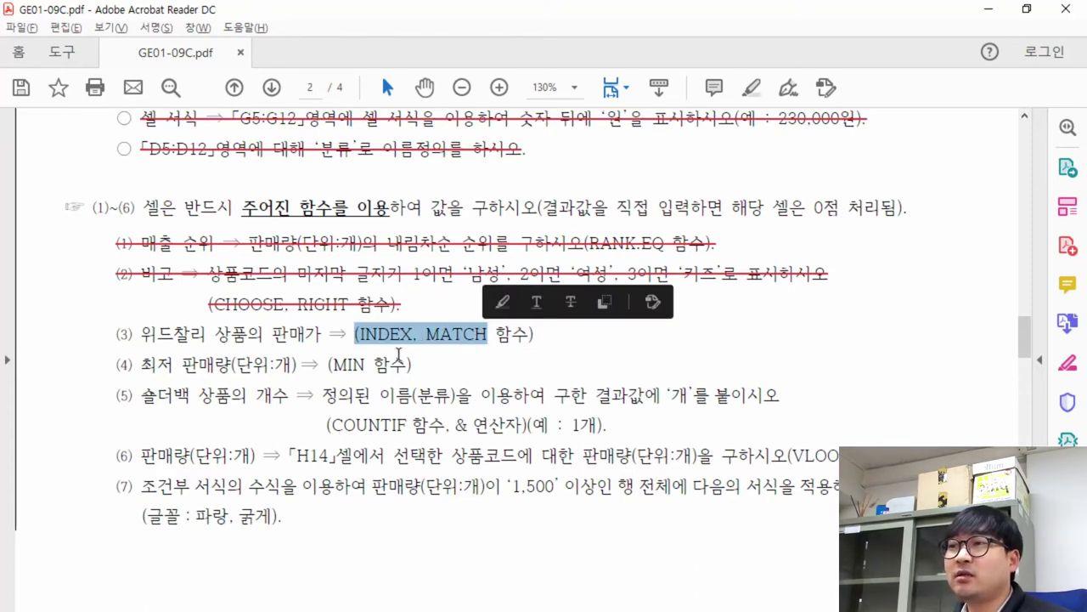
left_click_drag(788, 456, 872, 456)
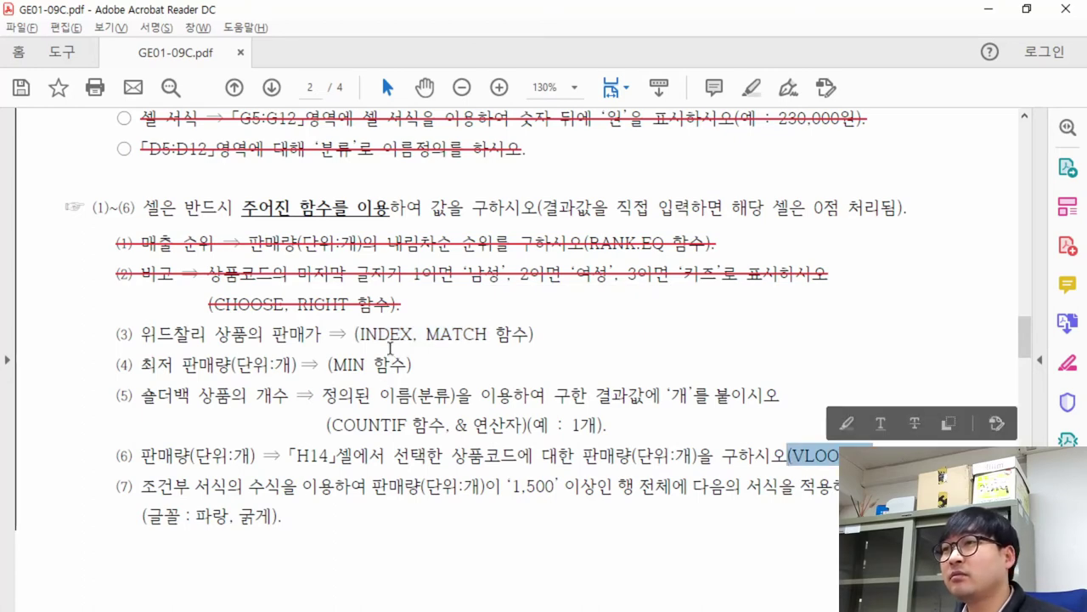
left_click(379, 334)
left_click_drag(359, 334, 488, 342)
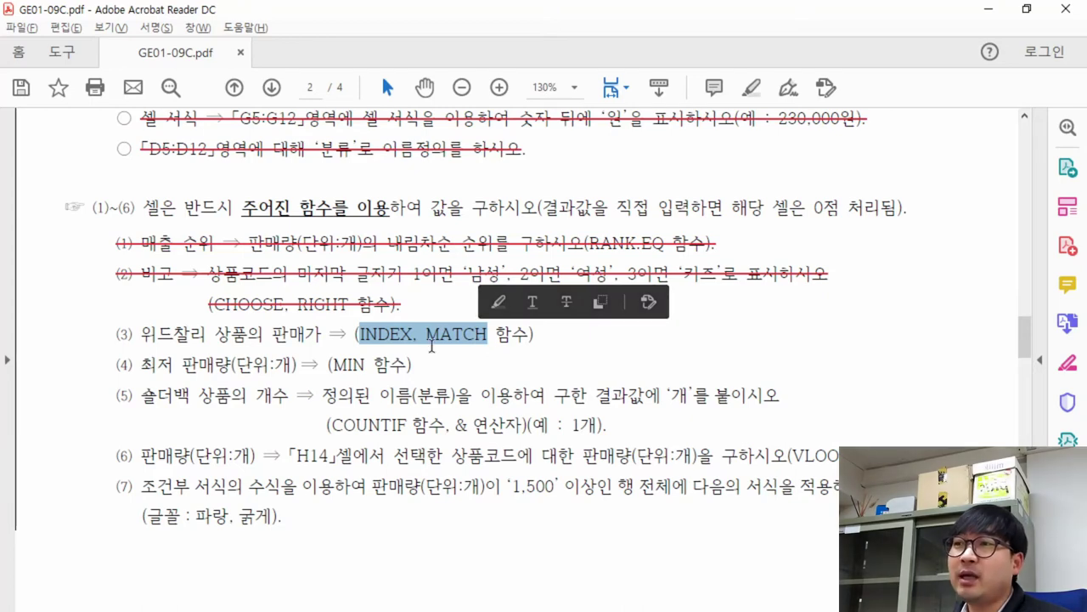
key("alt+Tab")
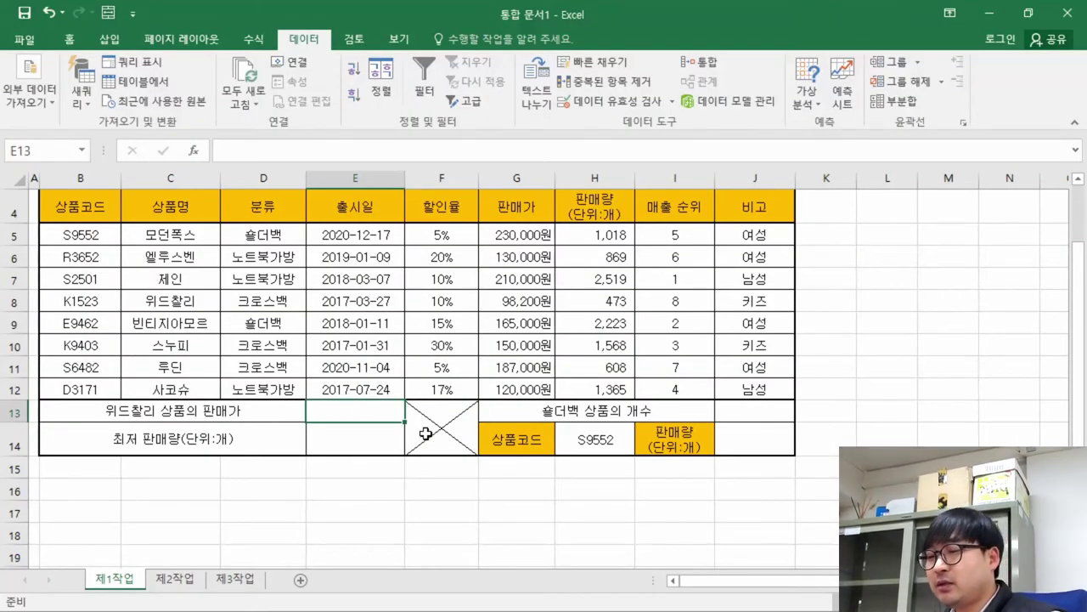
Start an INDEX formula in E13 with the array,row_num,column_num argument form, keeping its function arguments clear of the 상품명 column
type("=ㅑㅜ")
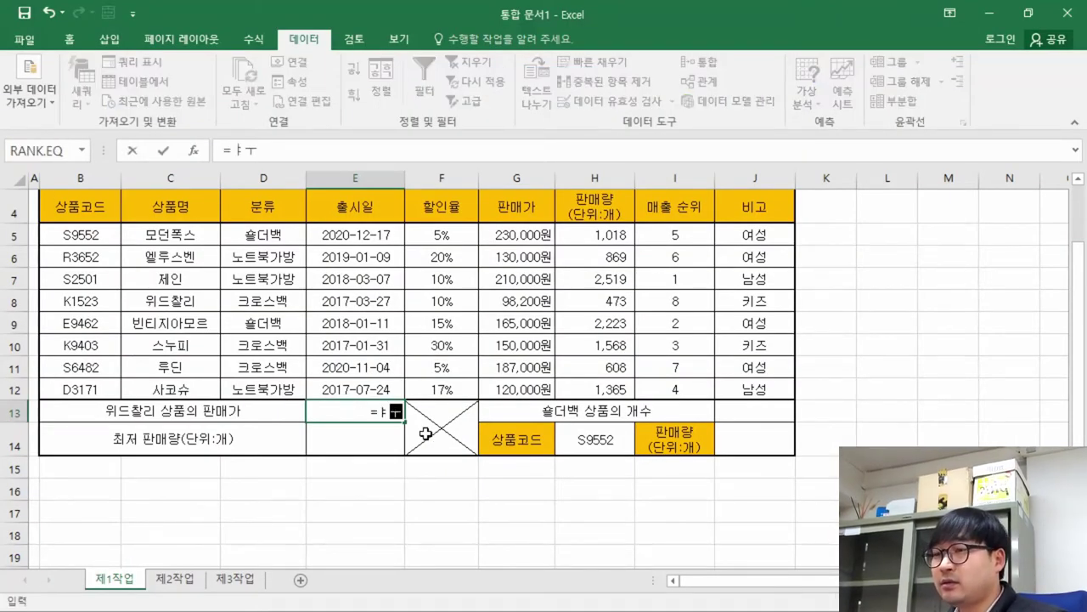
type("ind")
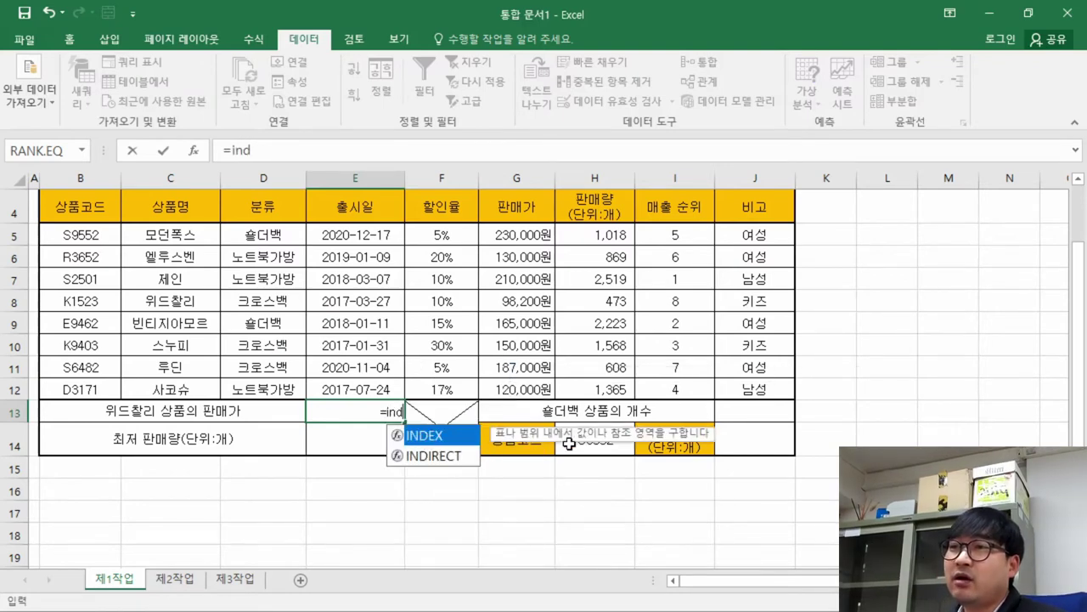
double_click(429, 435)
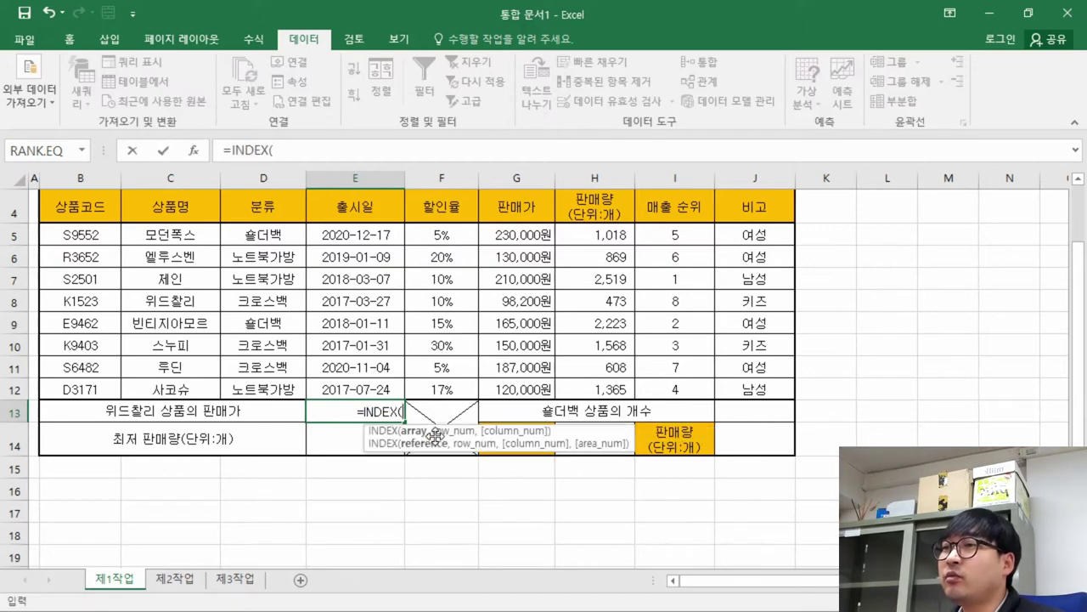
left_click(194, 151)
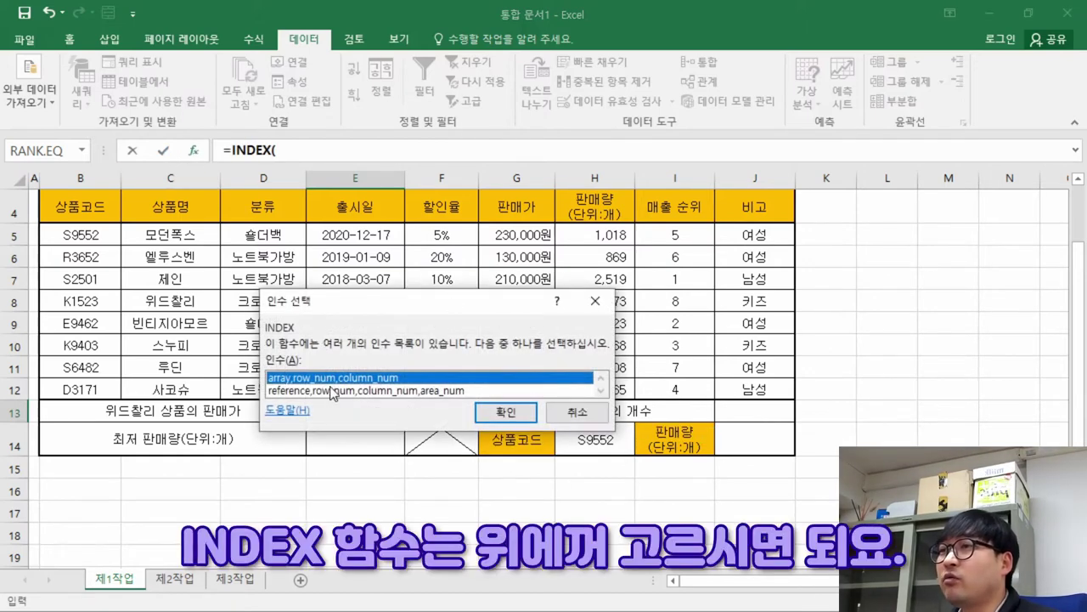
left_click(510, 413)
left_click_drag(441, 236, 660, 243)
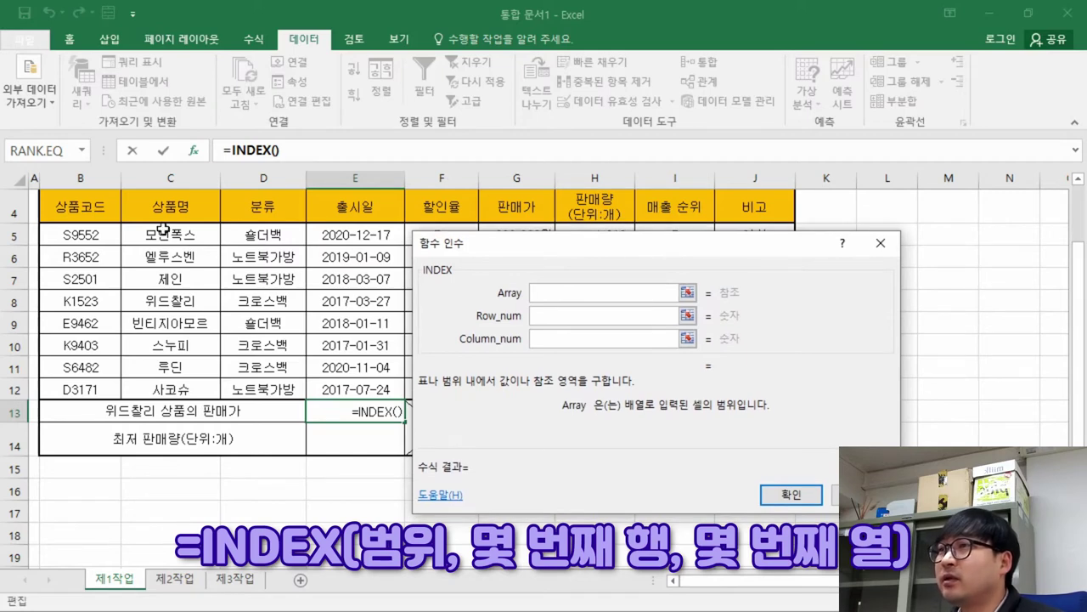
Set INDEX's Array to the product names C5:C12 and try 1 as Row_num
left_click_drag(182, 236, 202, 389)
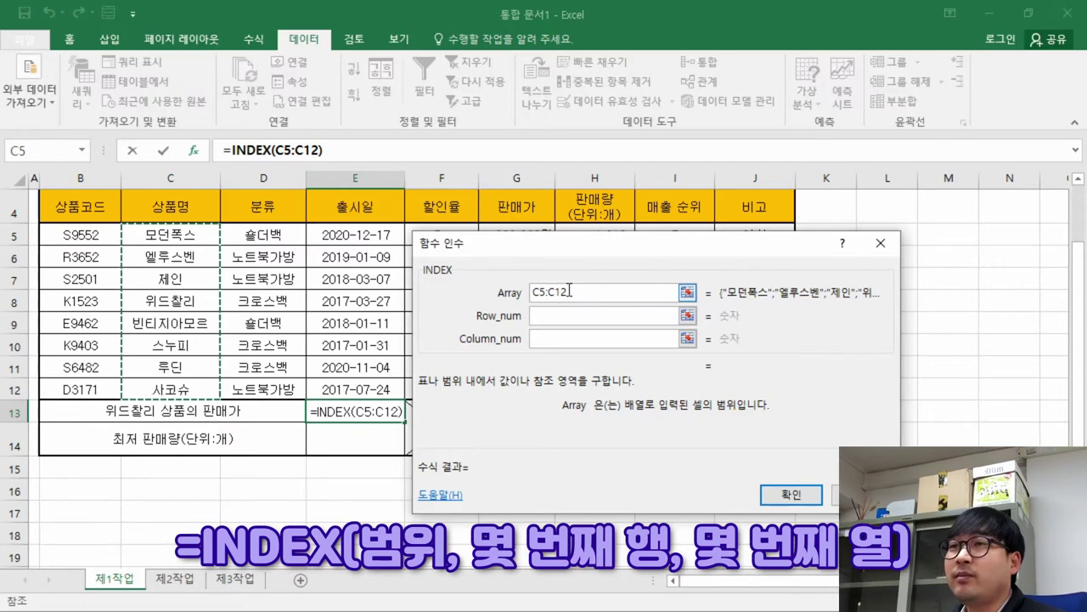
left_click(557, 316)
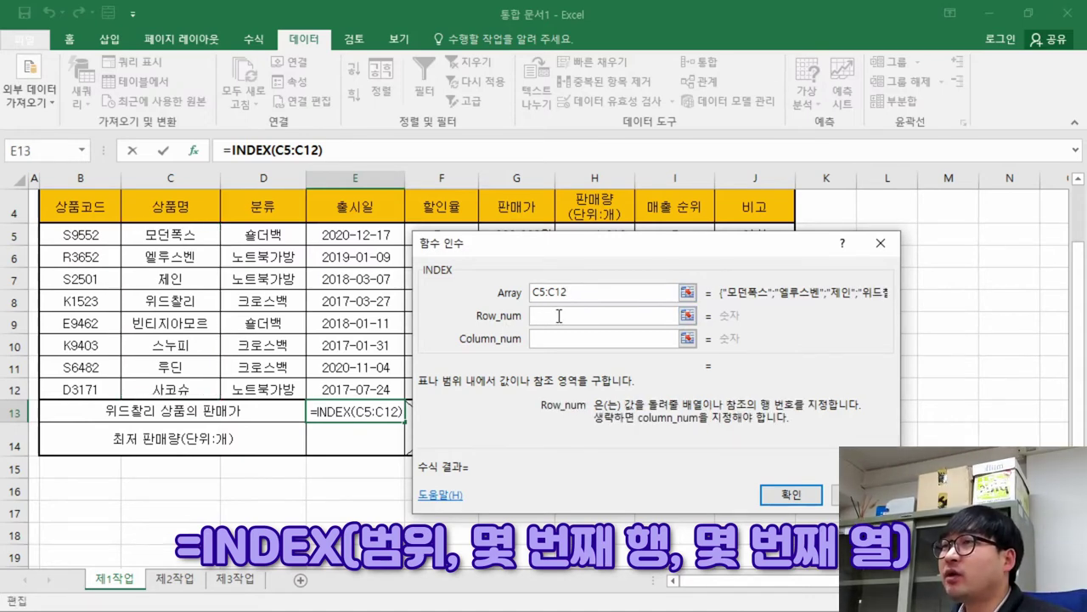
type("1")
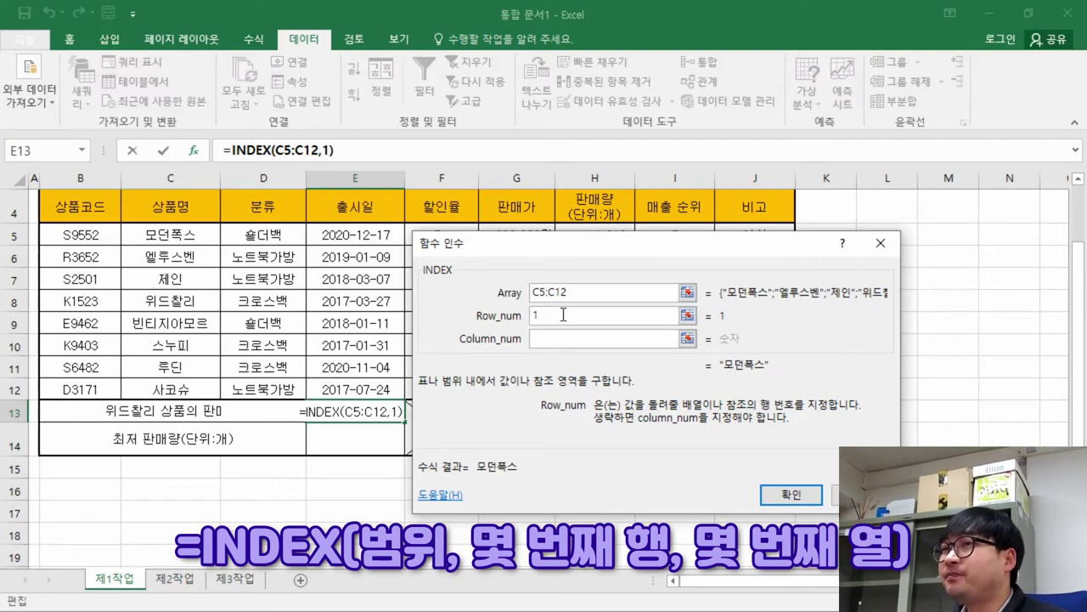
left_click(767, 372)
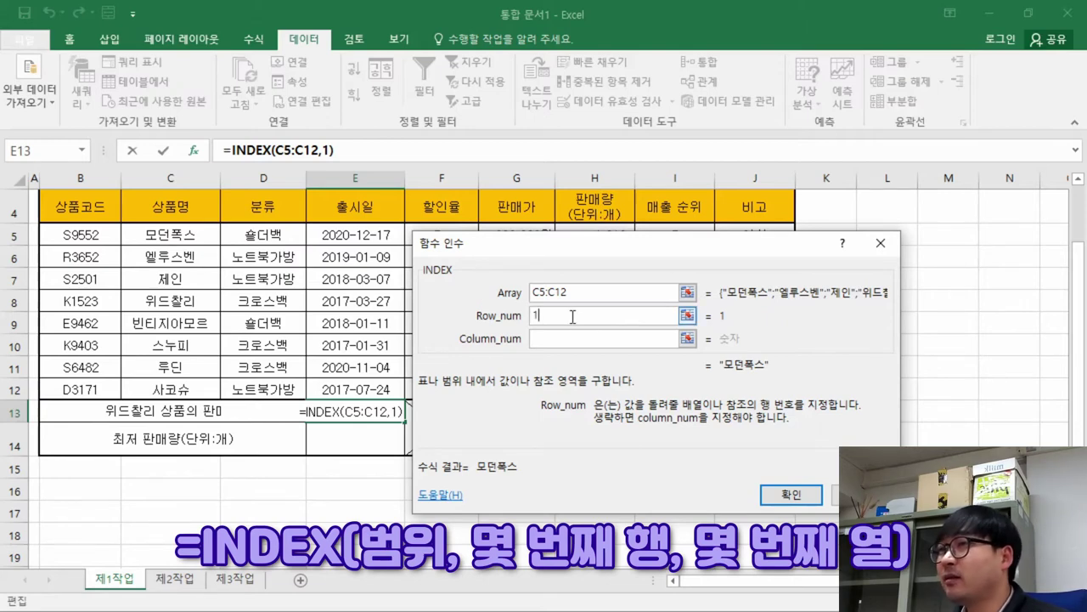
Try 2, 3 and 4 as INDEX's Row_num for the product names C5:C12, and clear the trial formula from E13
type("2")
left_click(753, 377)
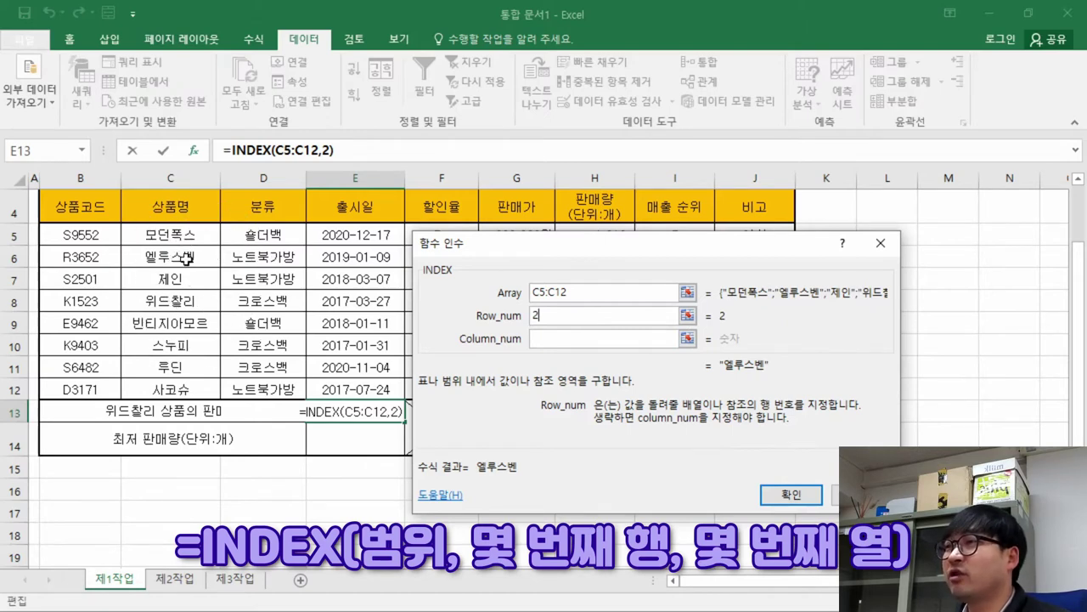
left_click(493, 319)
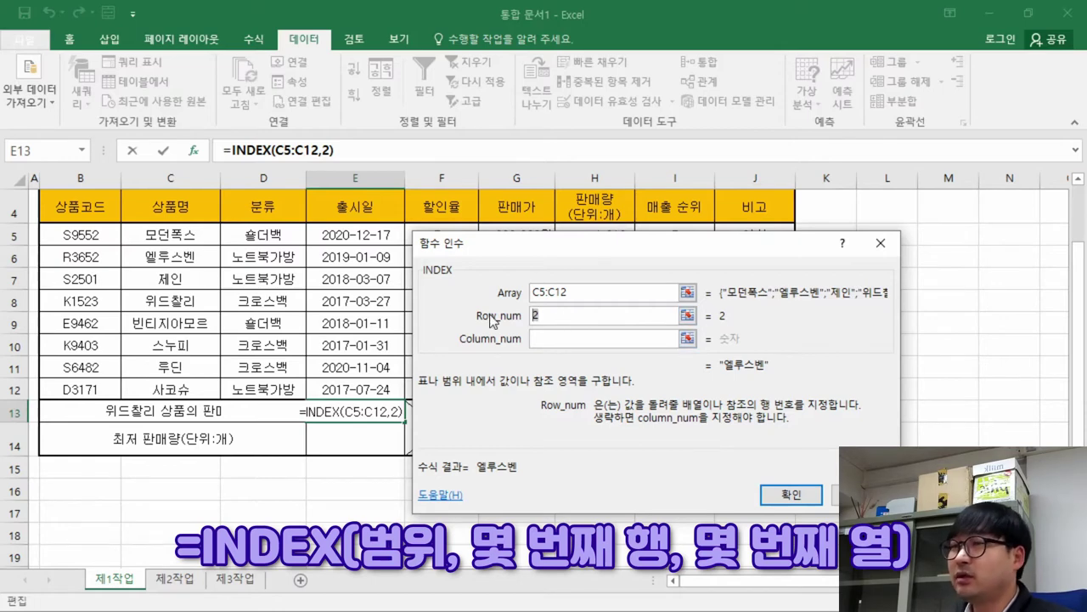
type("3")
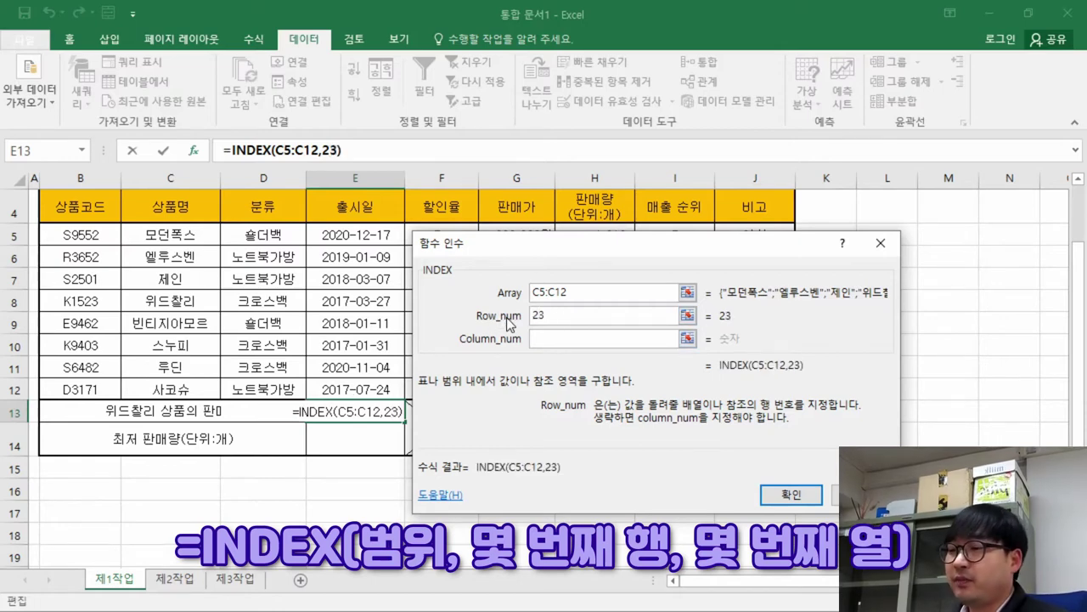
key("BackSpace")
key("BackSpace")
type("3")
key("BackSpace")
type("4")
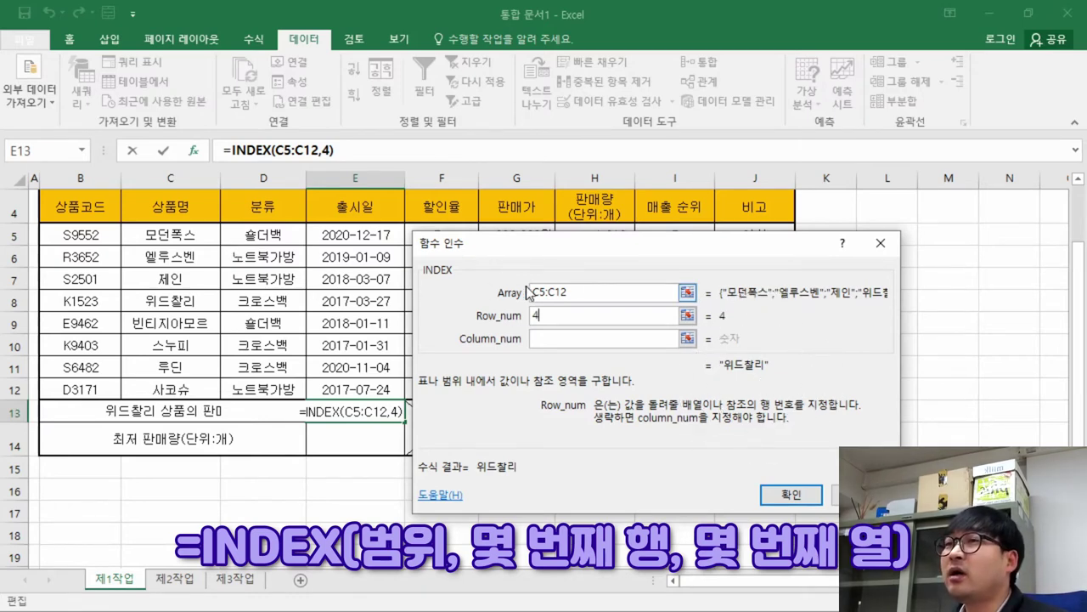
left_click(790, 493)
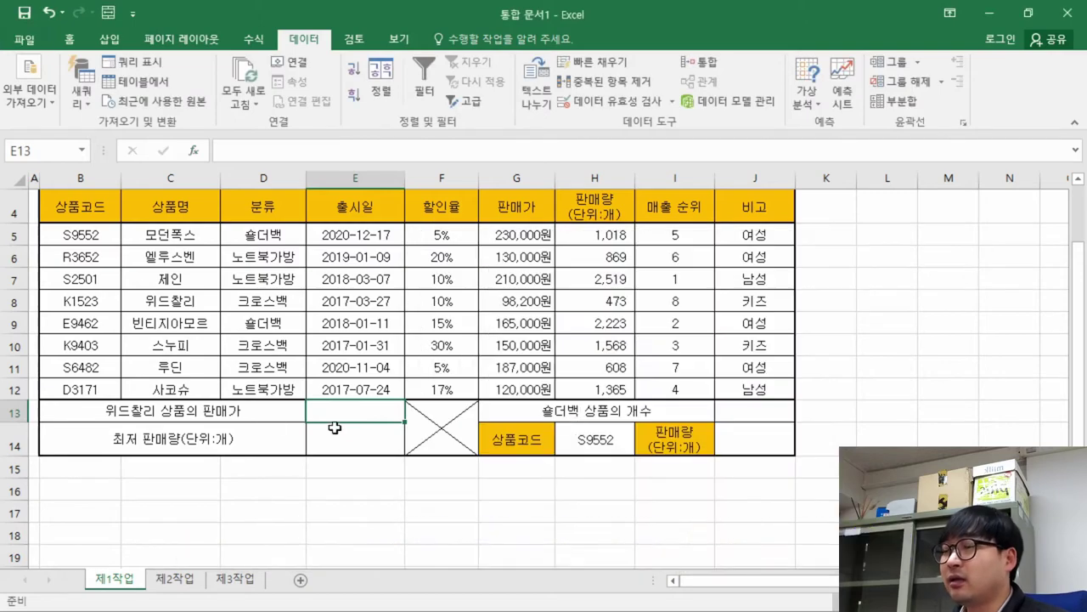
Start a MATCH formula in E13 with its function arguments open, keeping them clear of the 상품코드 to 출시일 columns
key("alt+Tab")
key("alt+Tab")
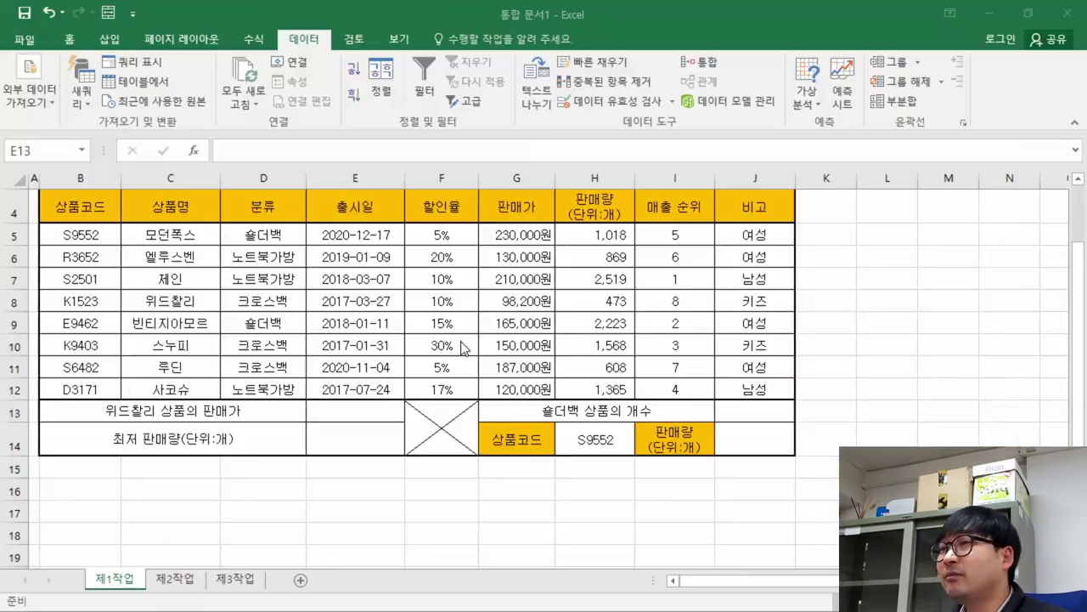
type("=ma")
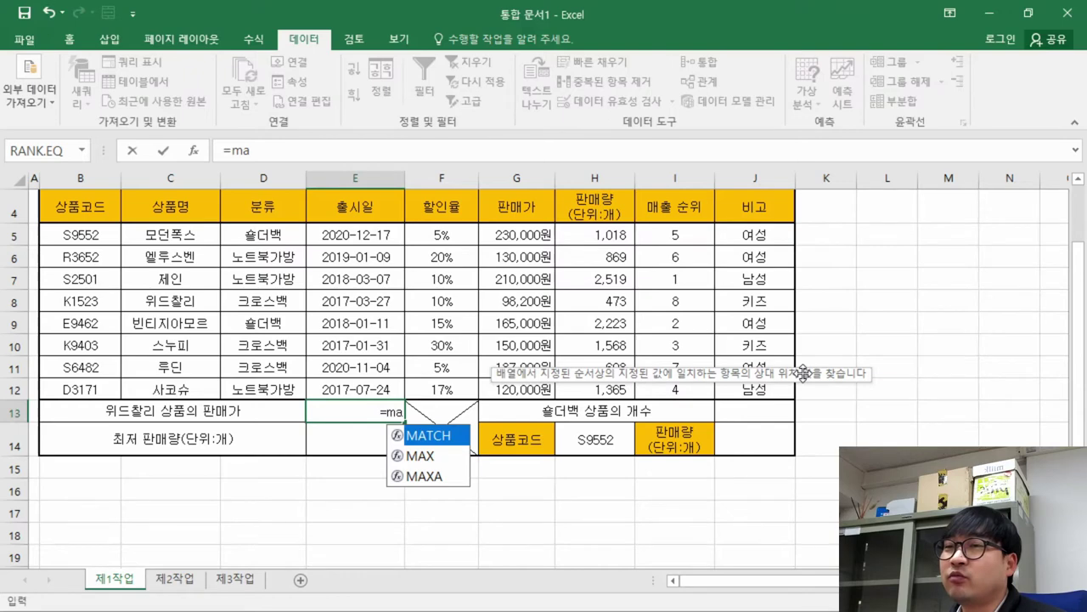
double_click(427, 436)
left_click(193, 150)
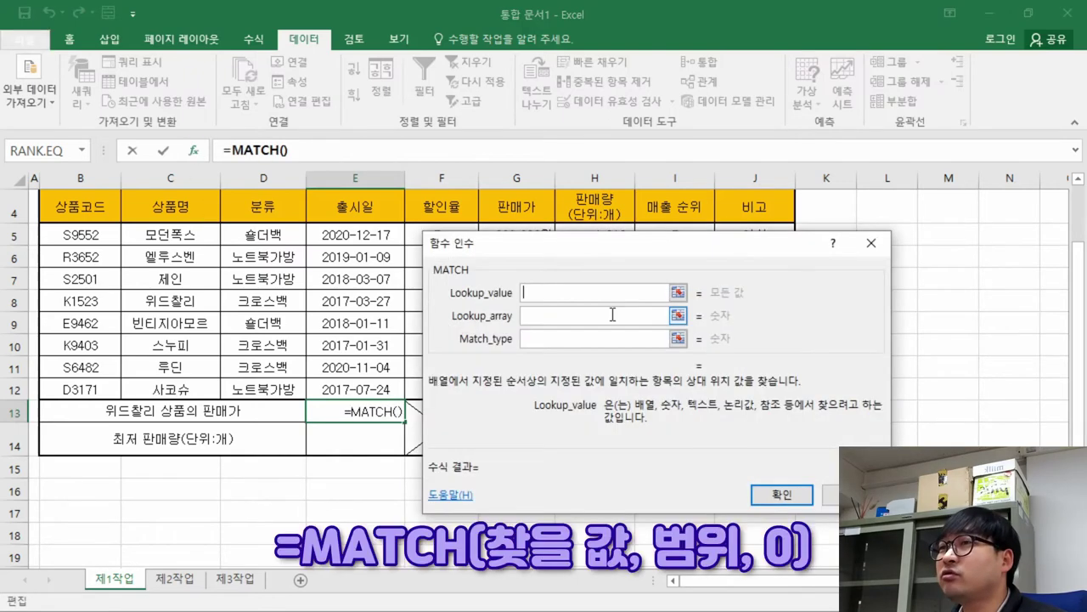
left_click_drag(592, 254, 545, 242)
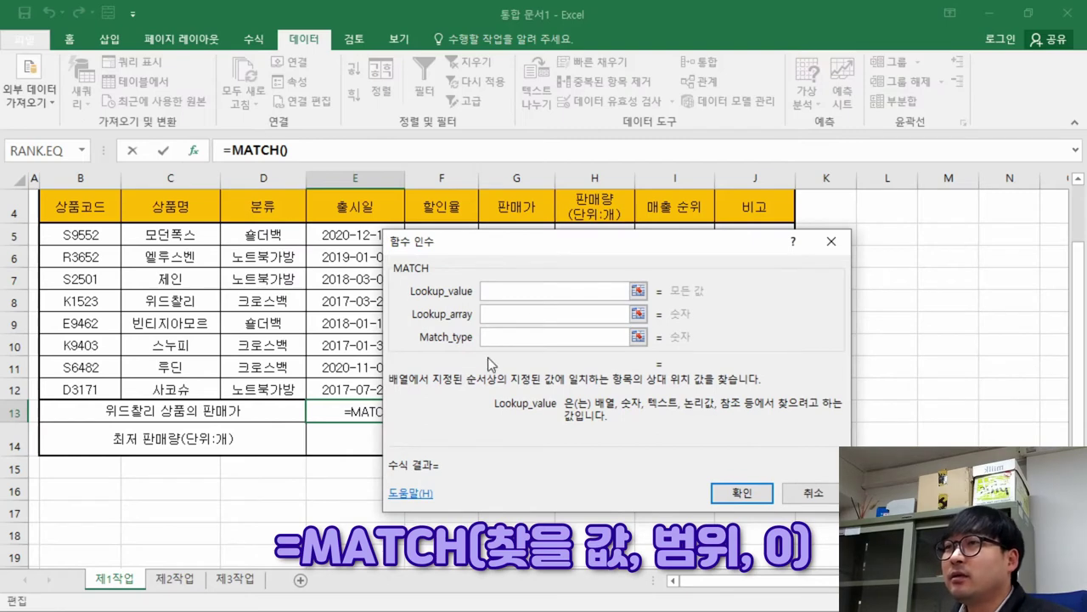
left_click_drag(520, 246, 503, 214)
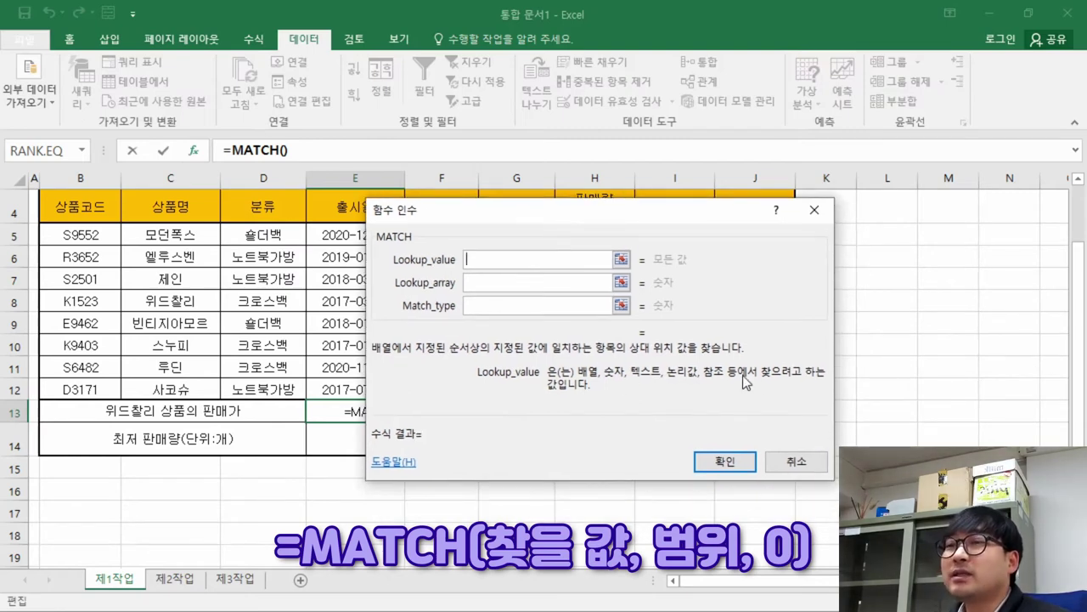
left_click_drag(532, 217, 577, 210)
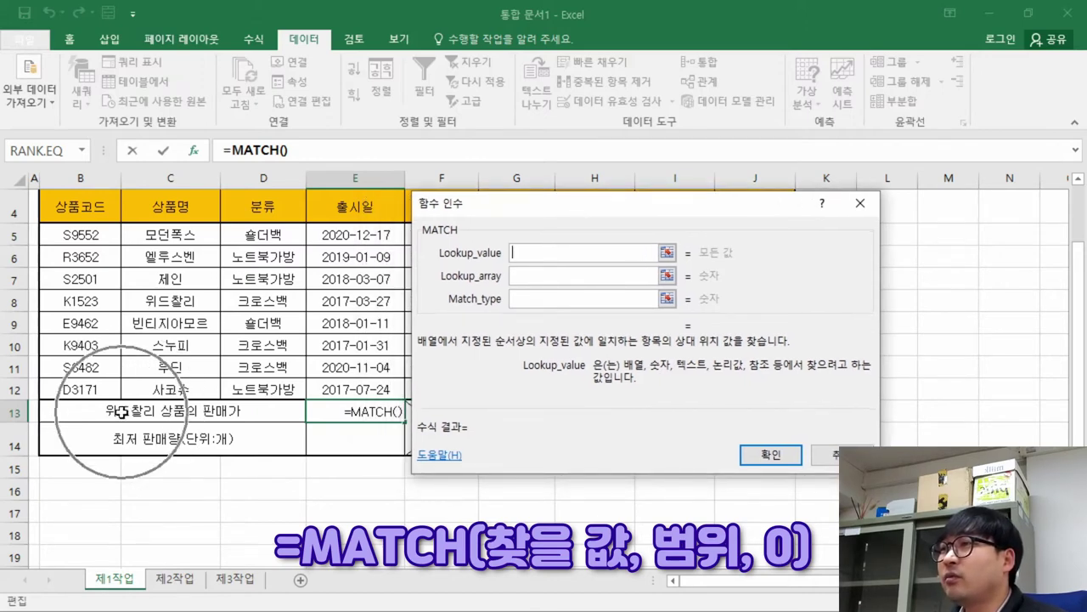
Set the MATCH function's lookup value to the text 위드찰리
left_click(181, 303)
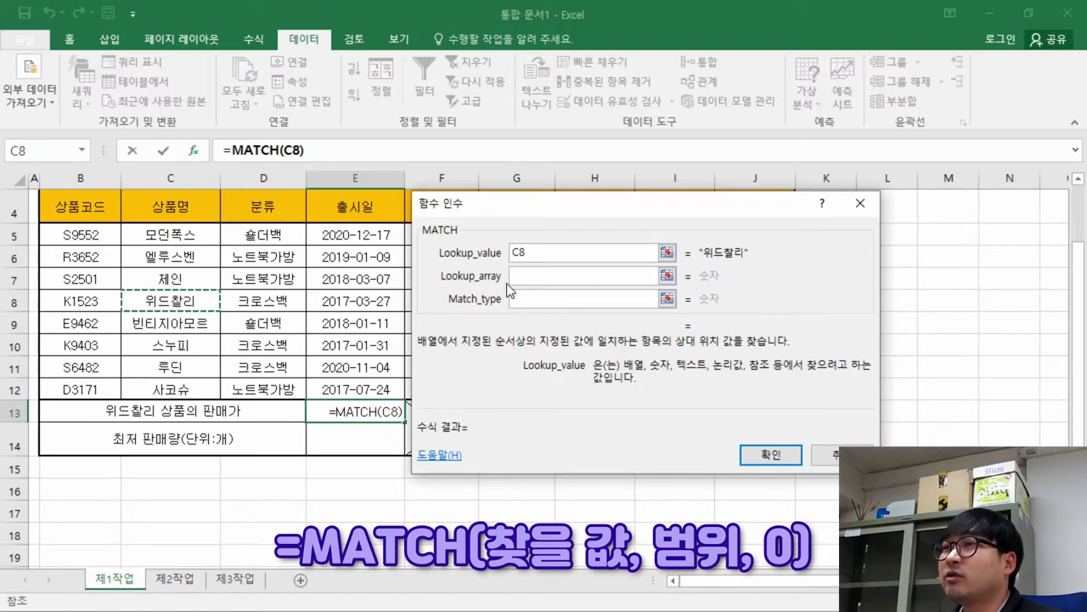
left_click(457, 260)
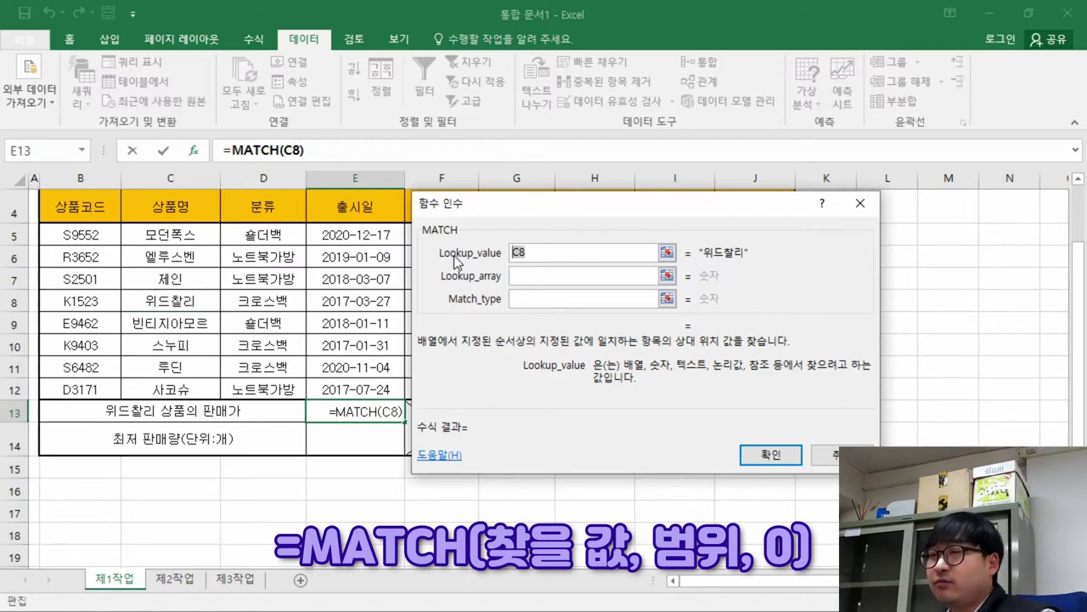
type("dnl")
key("BackSpace")
key("BackSpace")
key("BackSpace")
key("Hangul")
type("위드찰리")
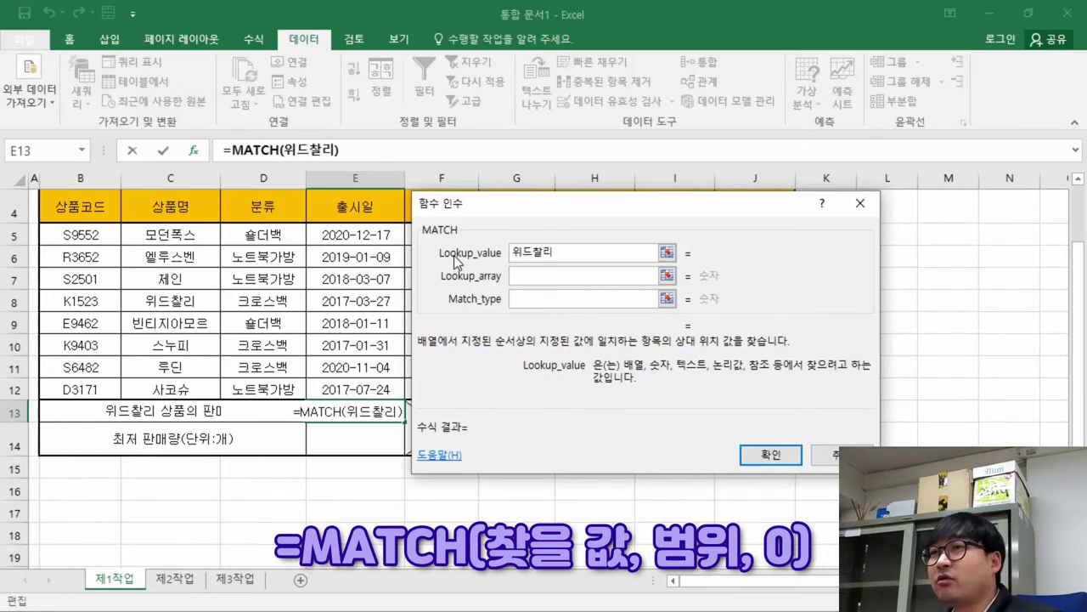
Set the MATCH lookup array to the product names in C5:C12 and the match type to 0
left_click(544, 272)
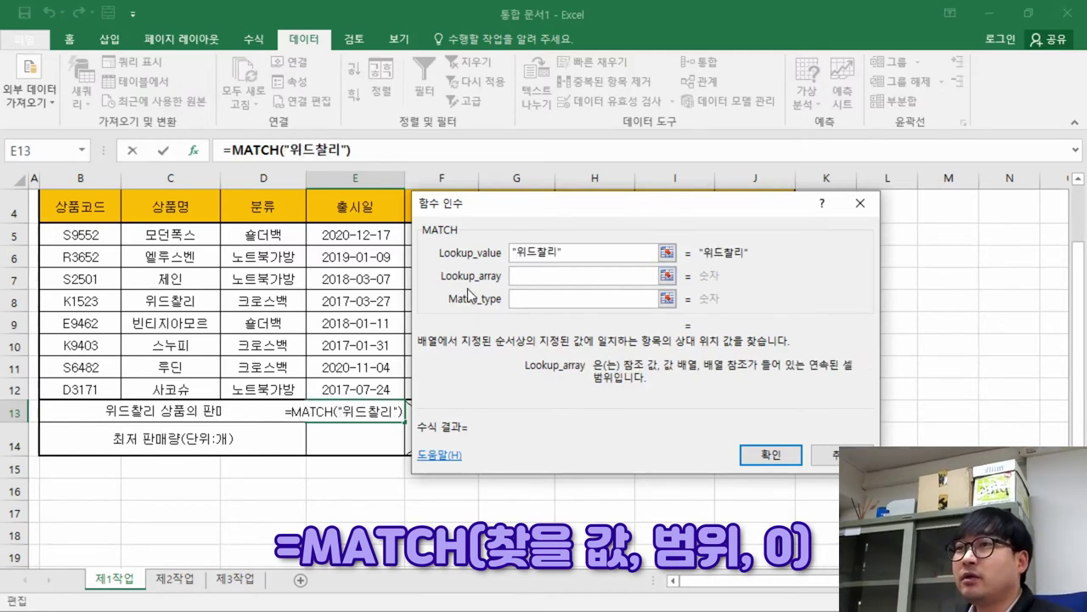
left_click(182, 236)
left_click_drag(182, 236, 183, 389)
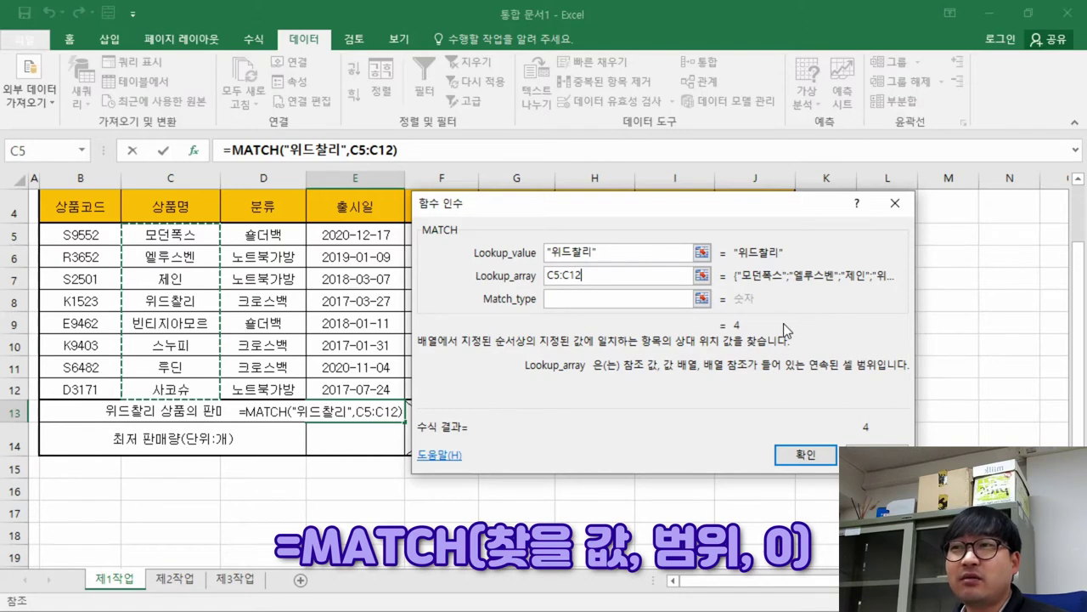
left_click(590, 296)
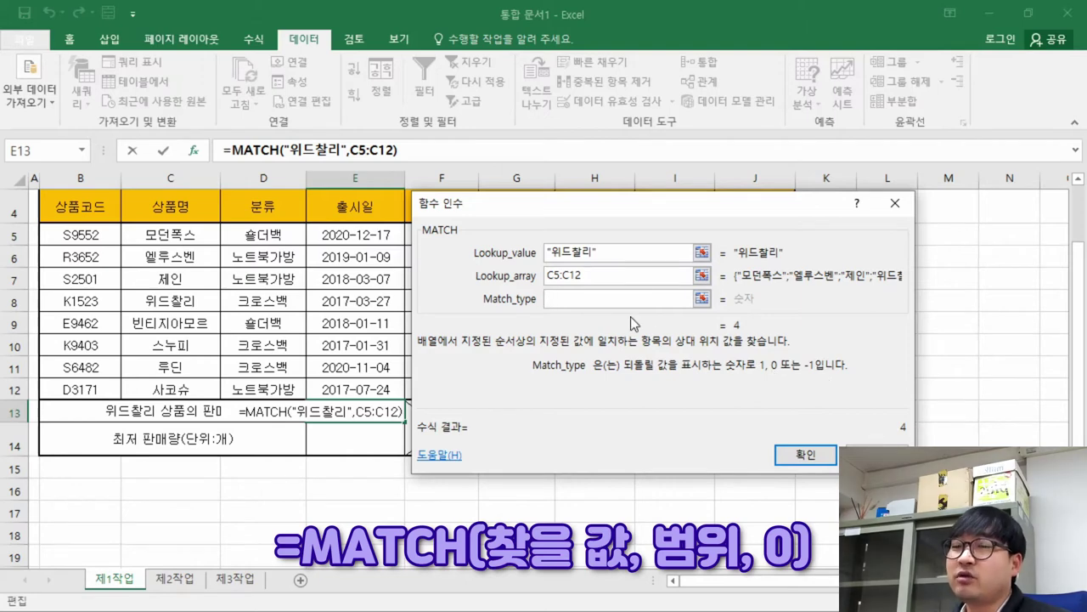
type("0")
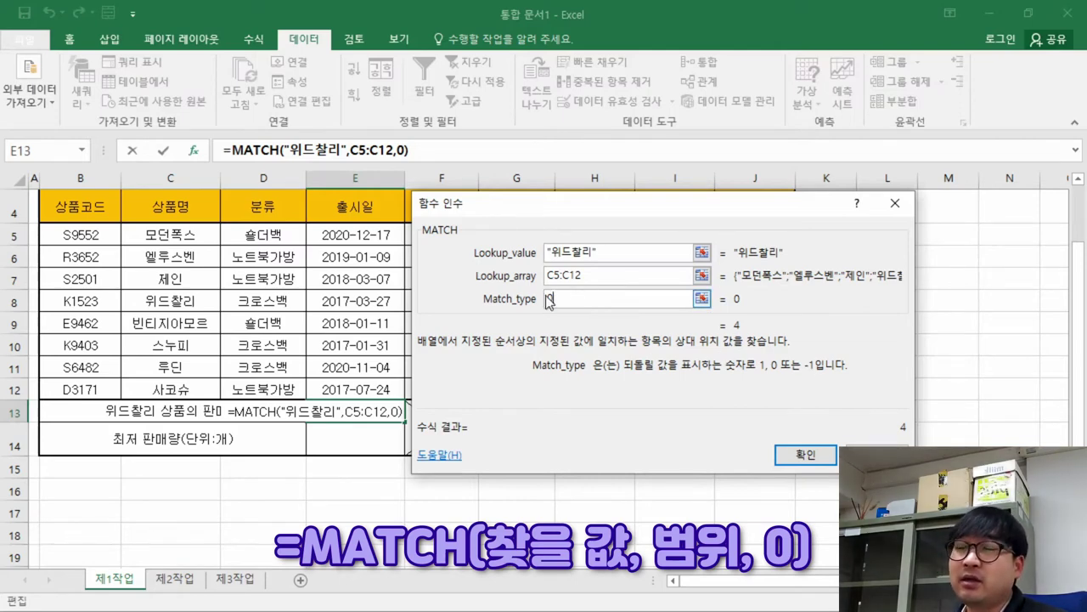
Try 제인 as the MATCH lookup value, and cancel the function without keeping it in E13
left_click(599, 276)
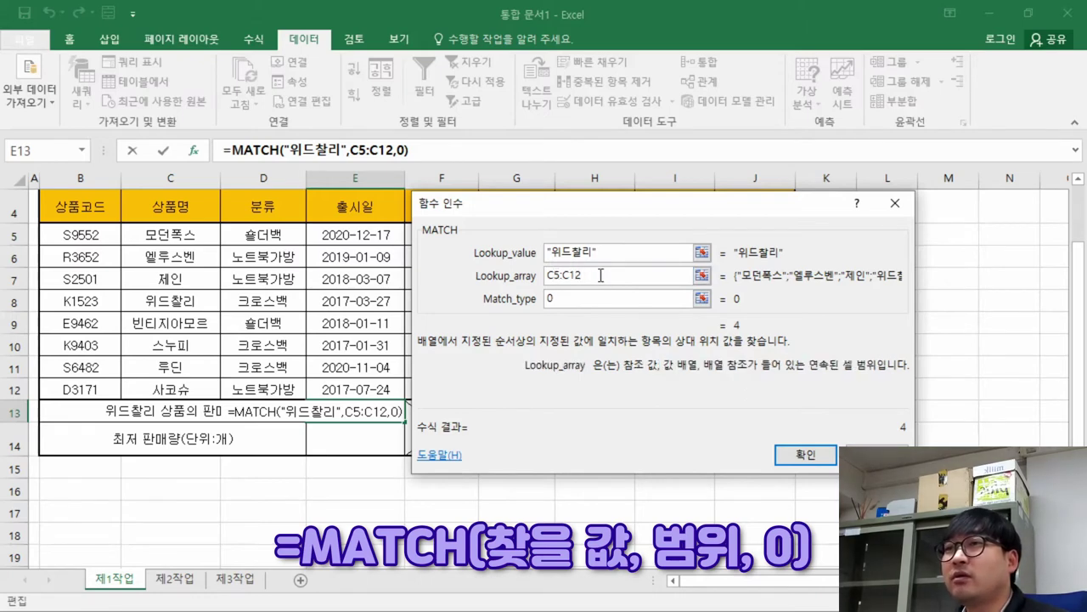
left_click_drag(603, 251, 501, 259)
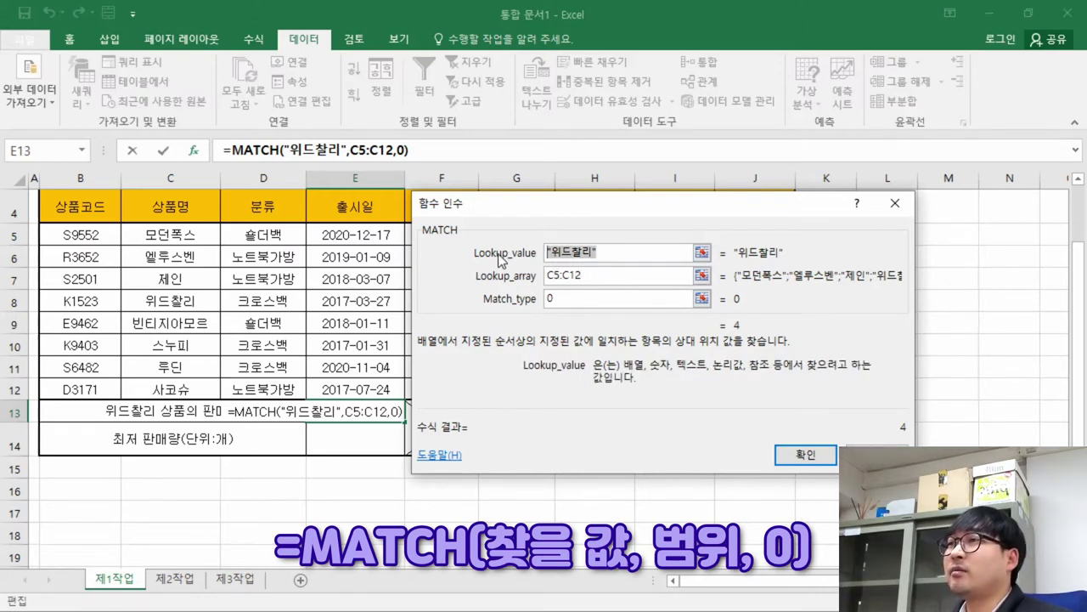
type("제인")
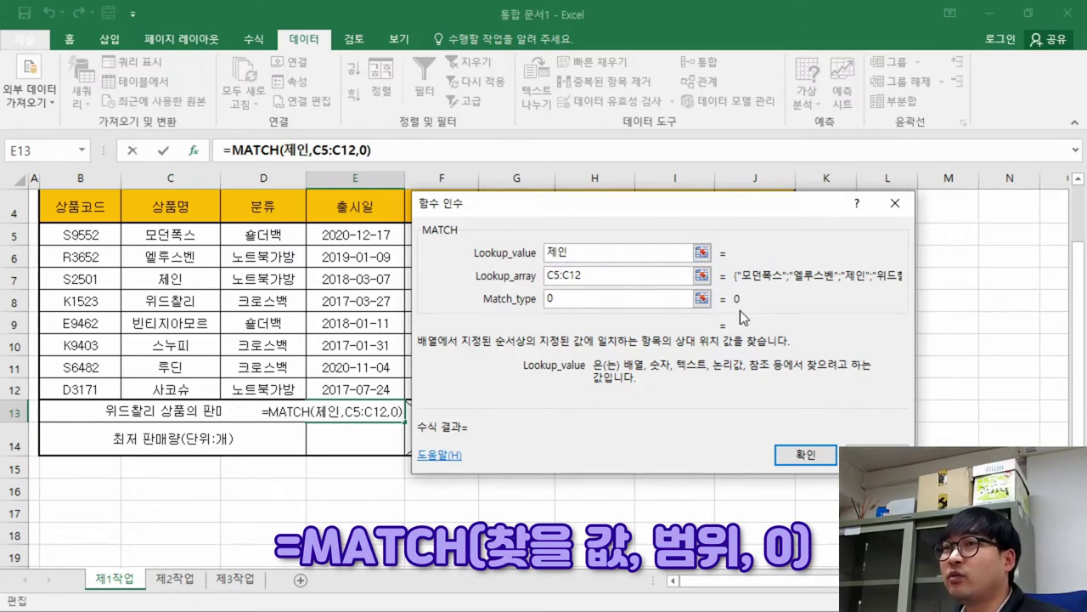
left_click(629, 276)
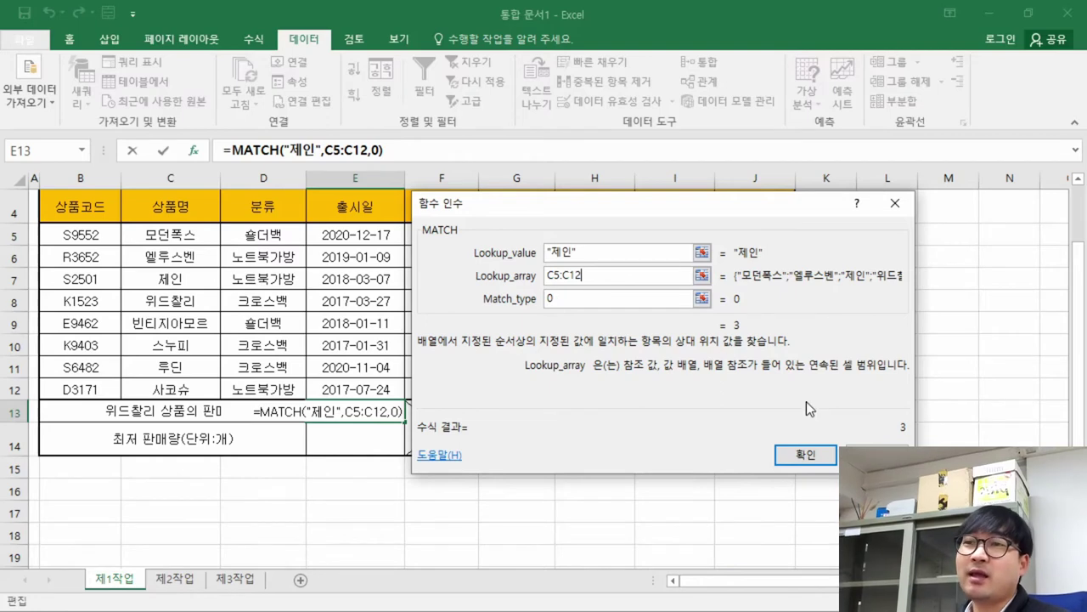
key("Escape")
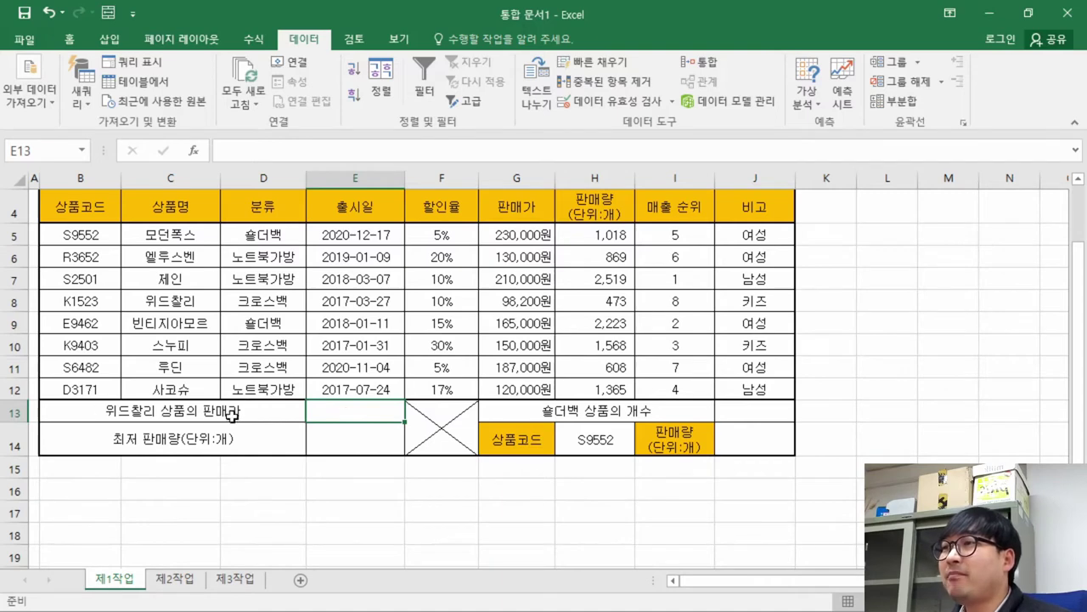
Examine the product name column, the 위드찰리 entry and the selling price in its row
key("ctrl")
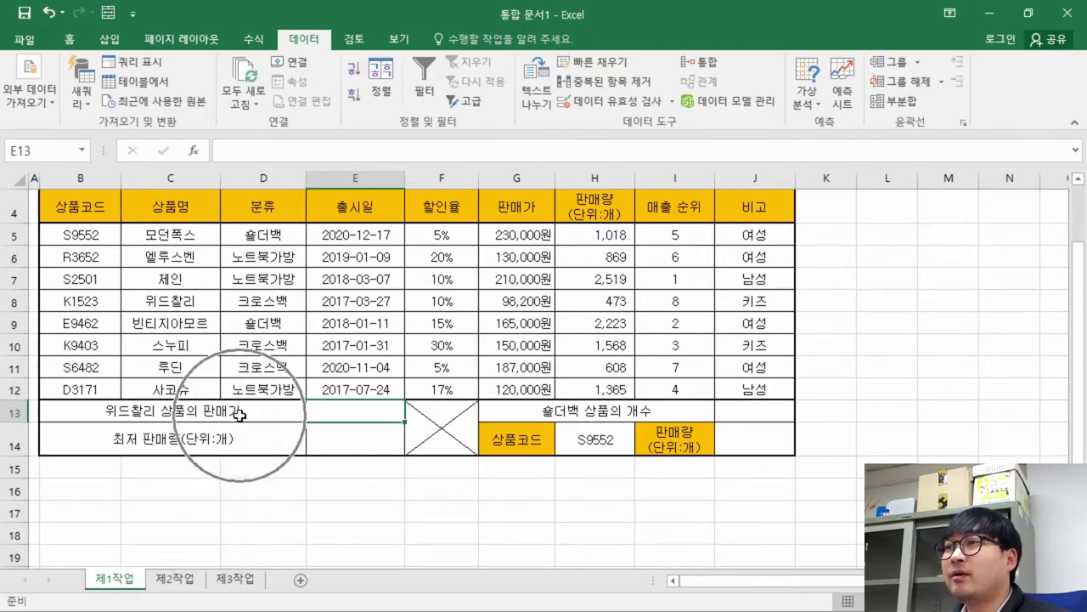
left_click_drag(184, 239, 180, 389)
left_click(195, 300)
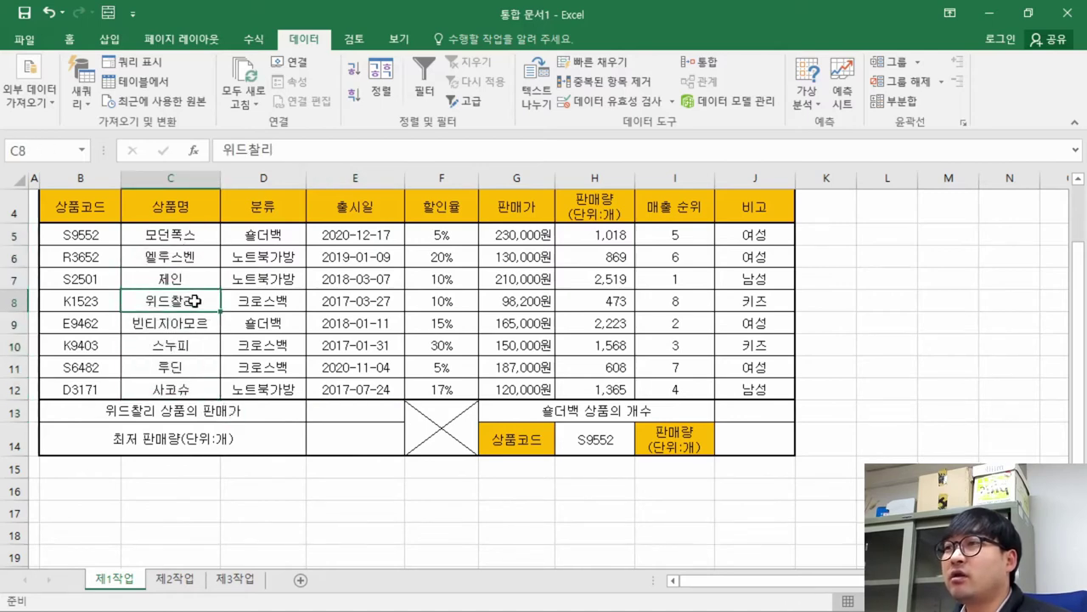
key("ctrl")
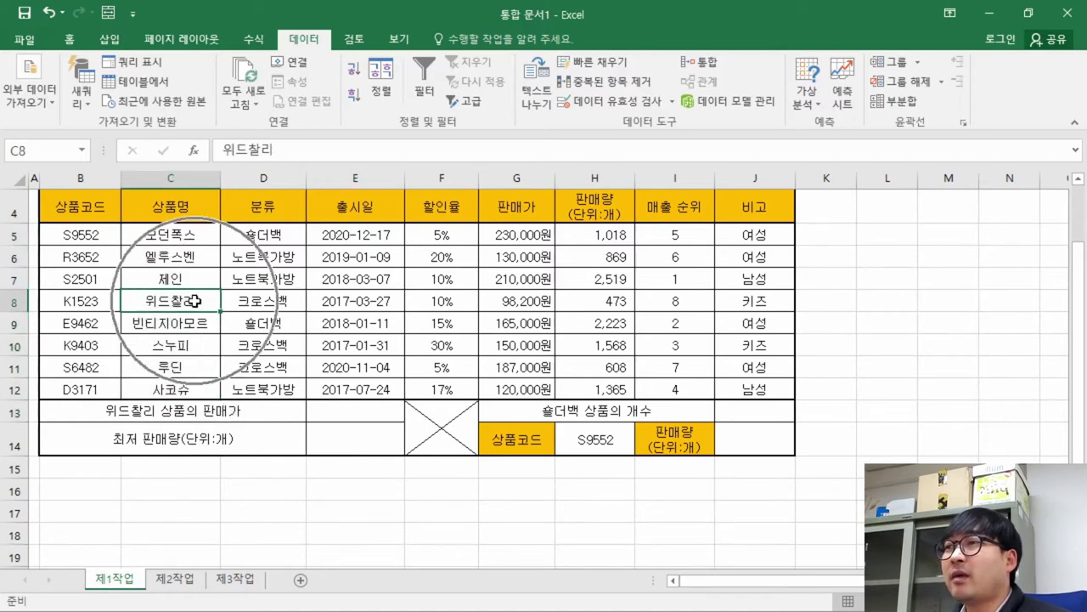
left_click(530, 301)
key("ctrl")
key("ctrl")
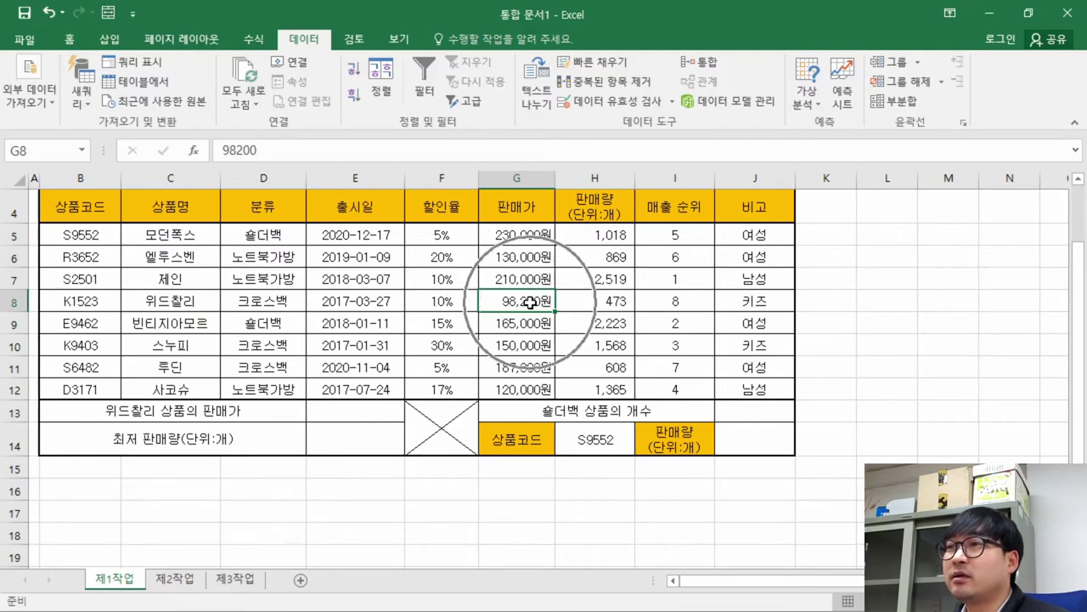
Start an INDEX formula in E13 with the array,row_num,column_num argument form and G5:G12 as the array
left_click(357, 413)
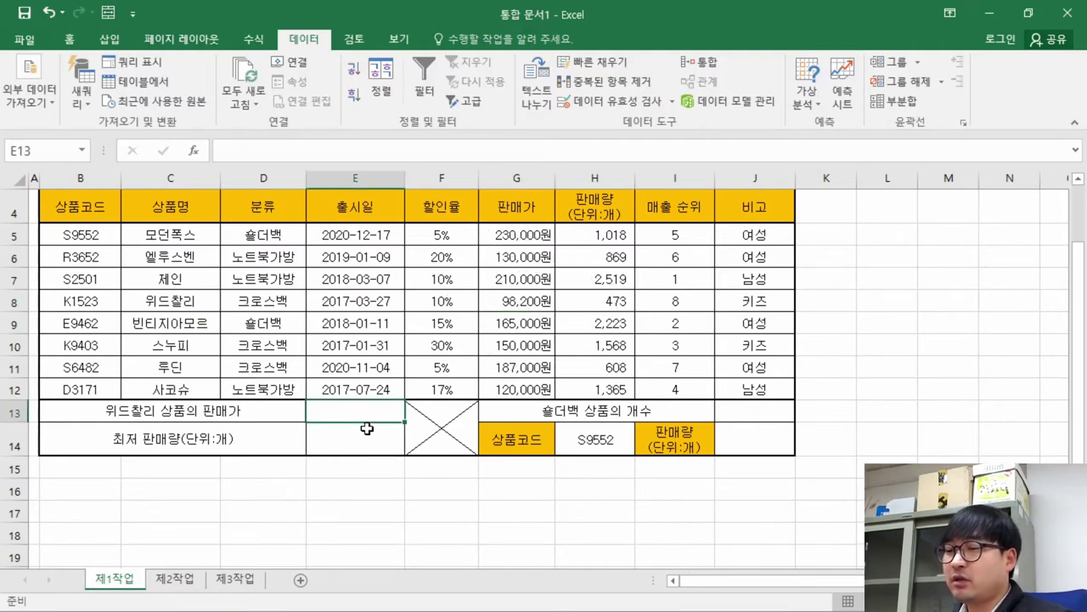
type("=")
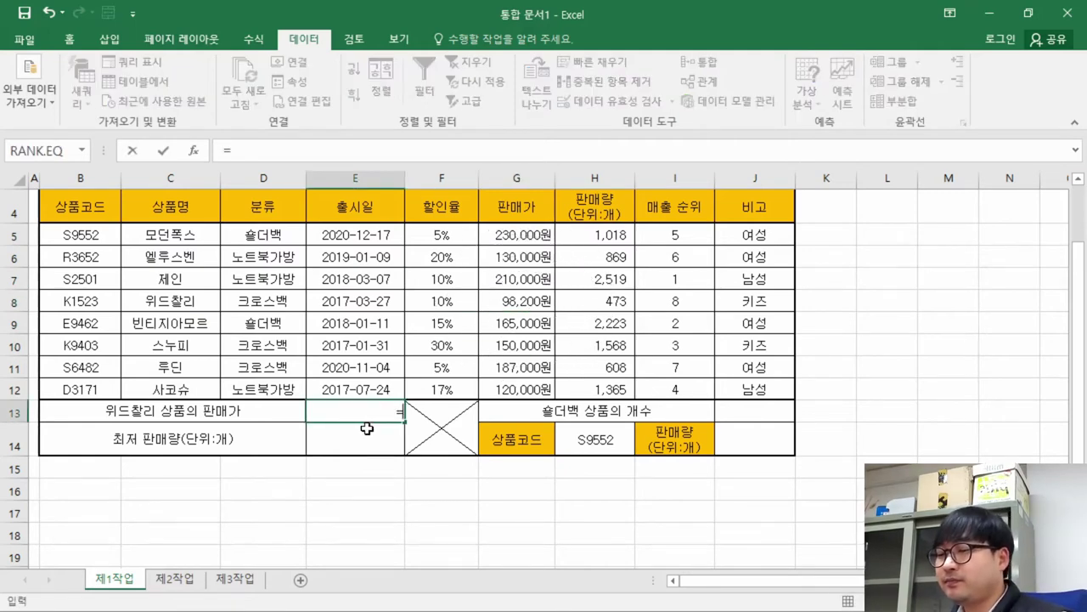
type("ㅑㅜind")
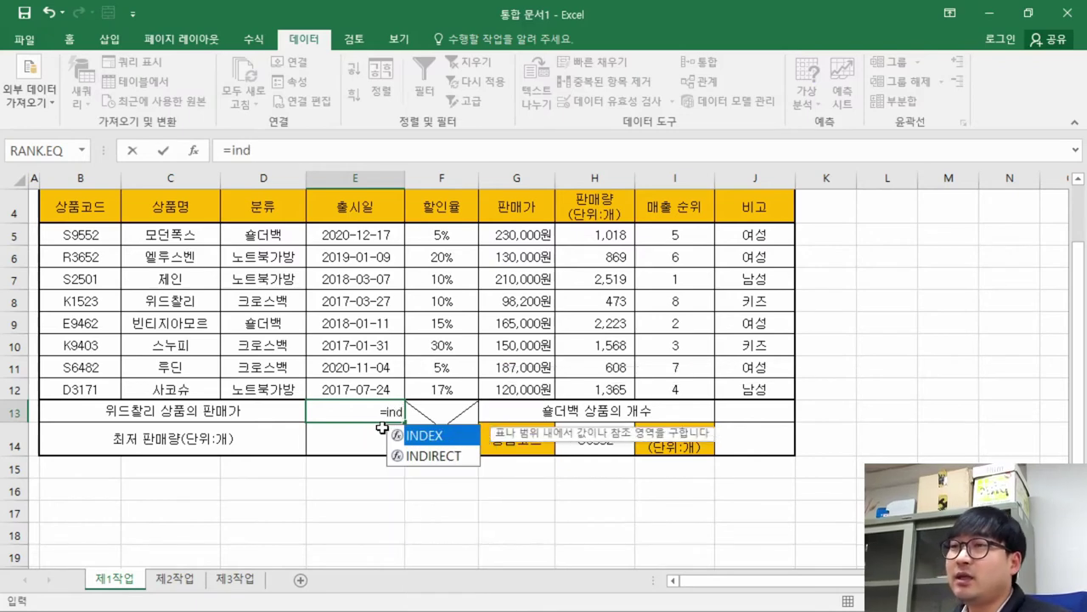
double_click(431, 436)
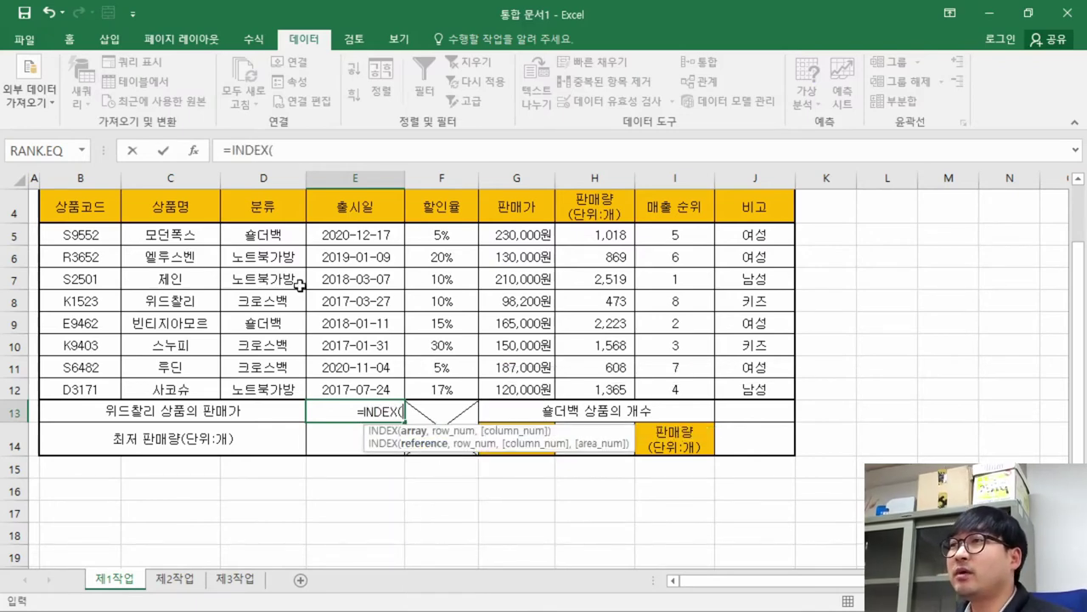
left_click(194, 151)
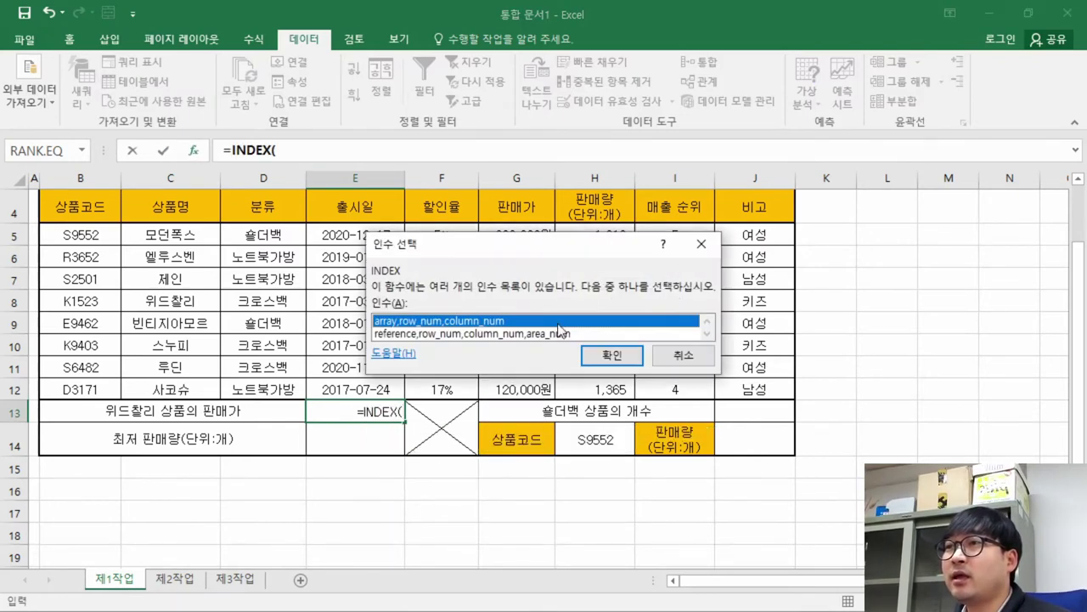
left_click(612, 356)
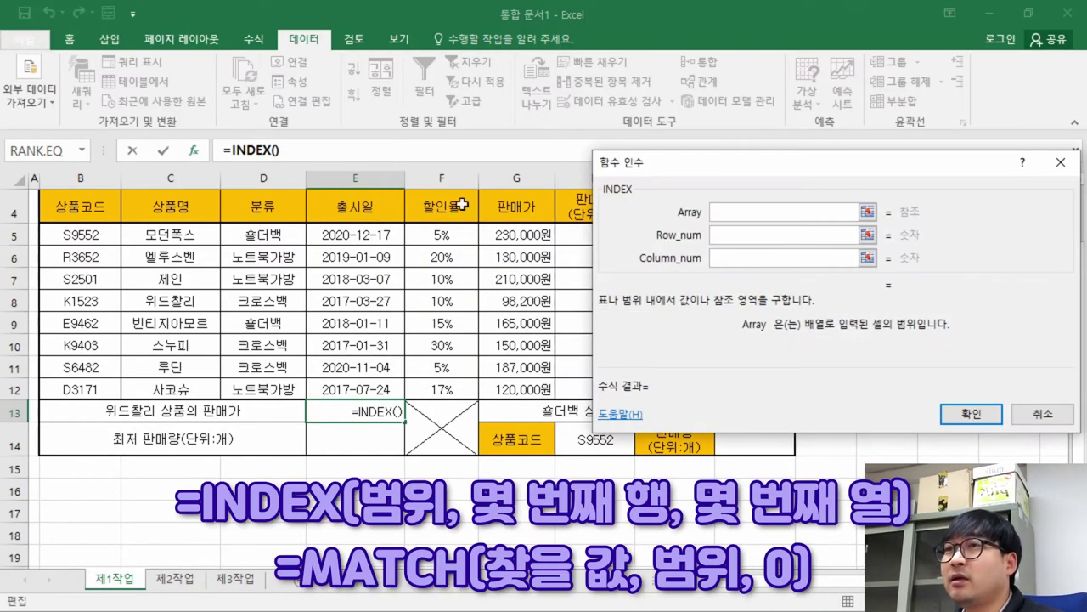
left_click_drag(724, 162, 699, 221)
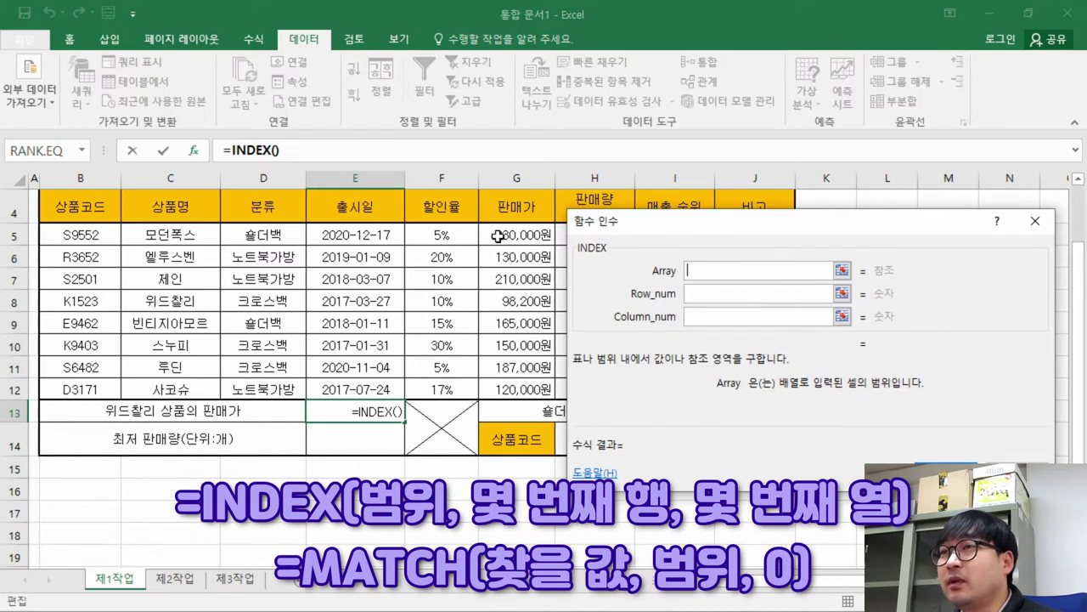
left_click_drag(511, 234, 517, 389)
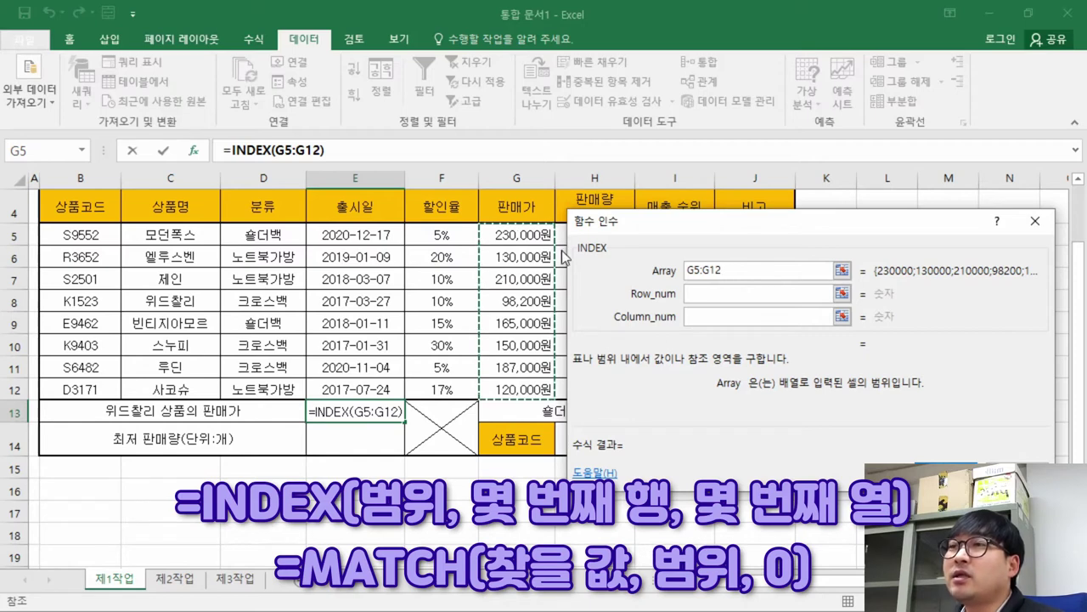
Try 4 as the INDEX row number and clear it again
left_click(712, 294)
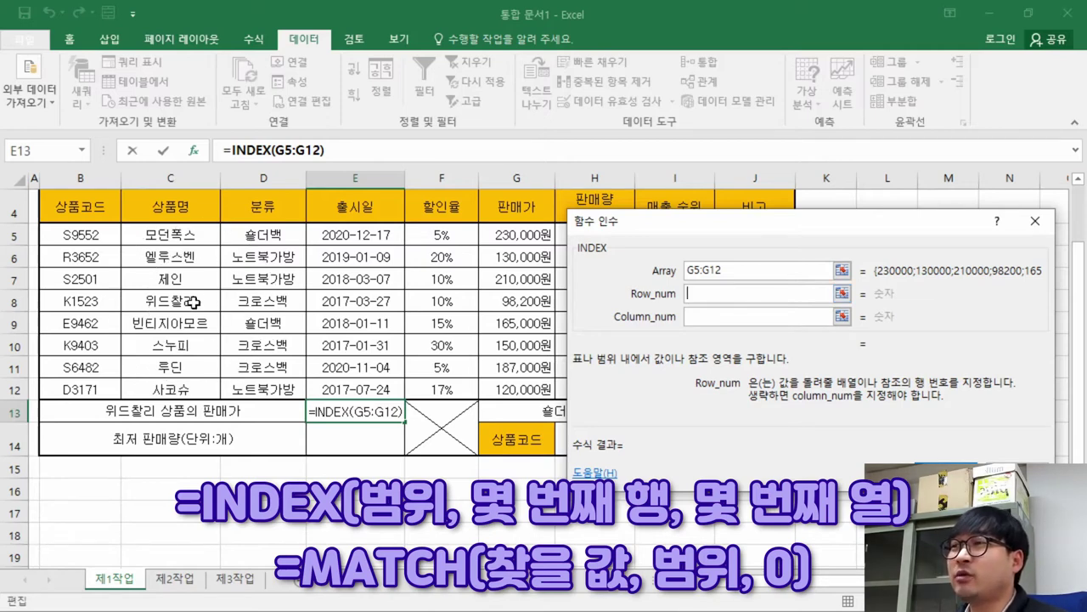
type("4")
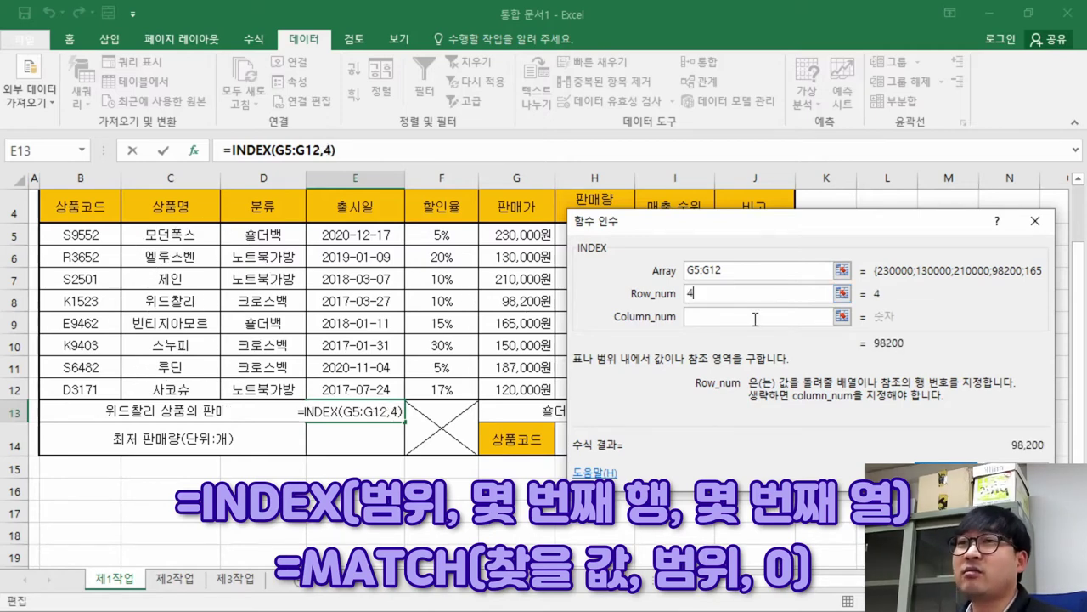
key("ctrl")
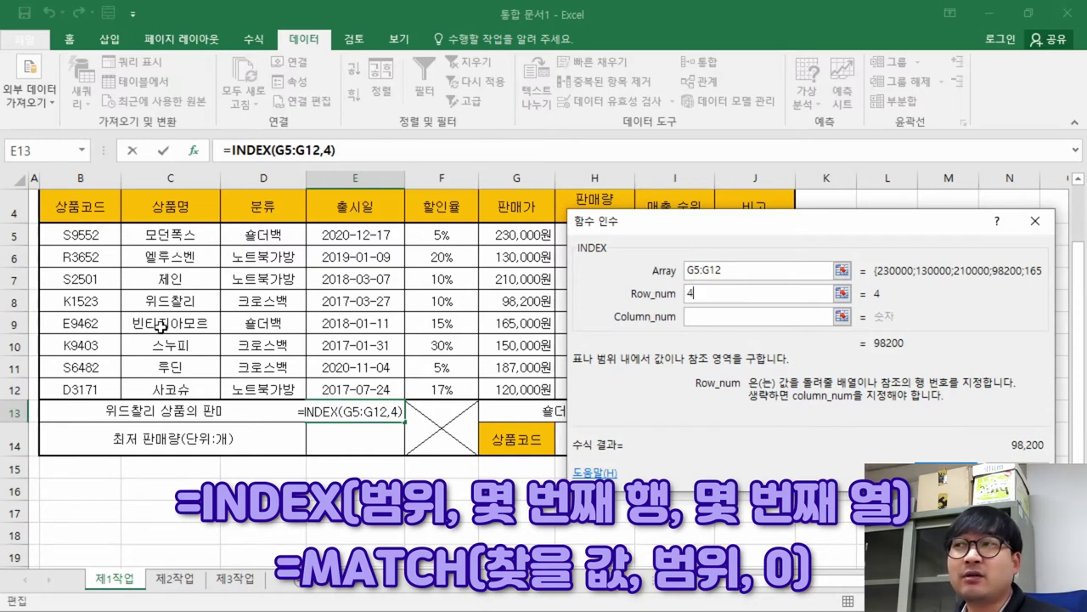
double_click(692, 293)
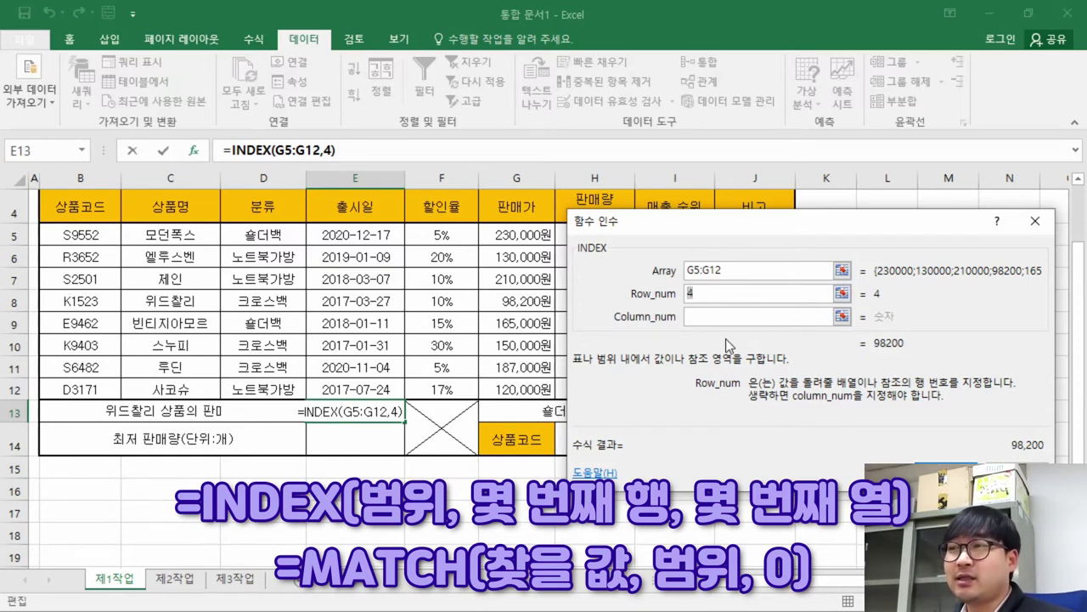
key("BackSpace")
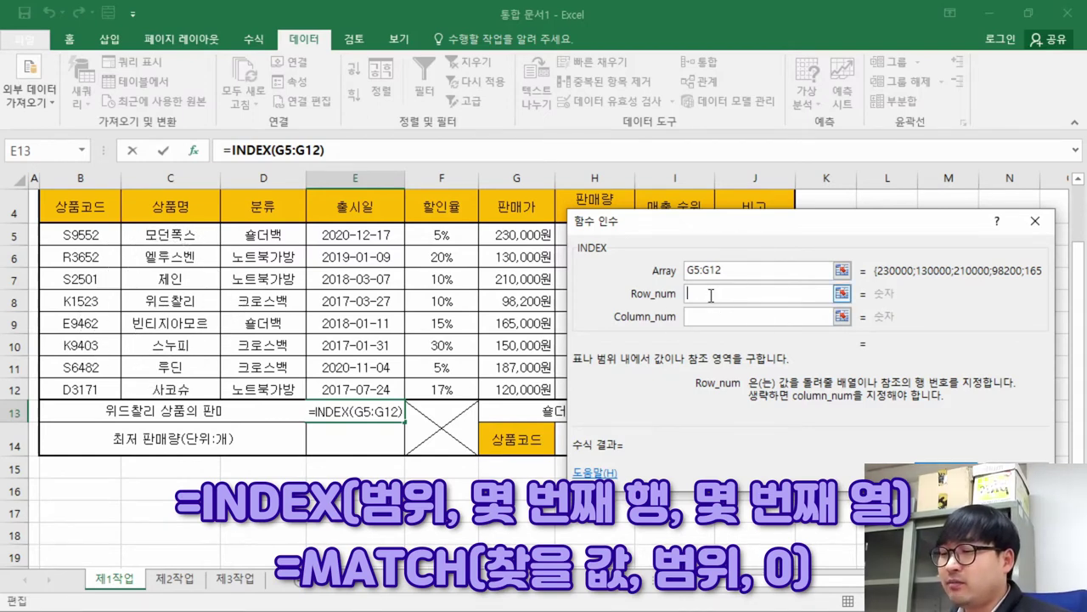
Enter match( as the INDEX row number, accept the arguments and return to editing the formula
type("mat")
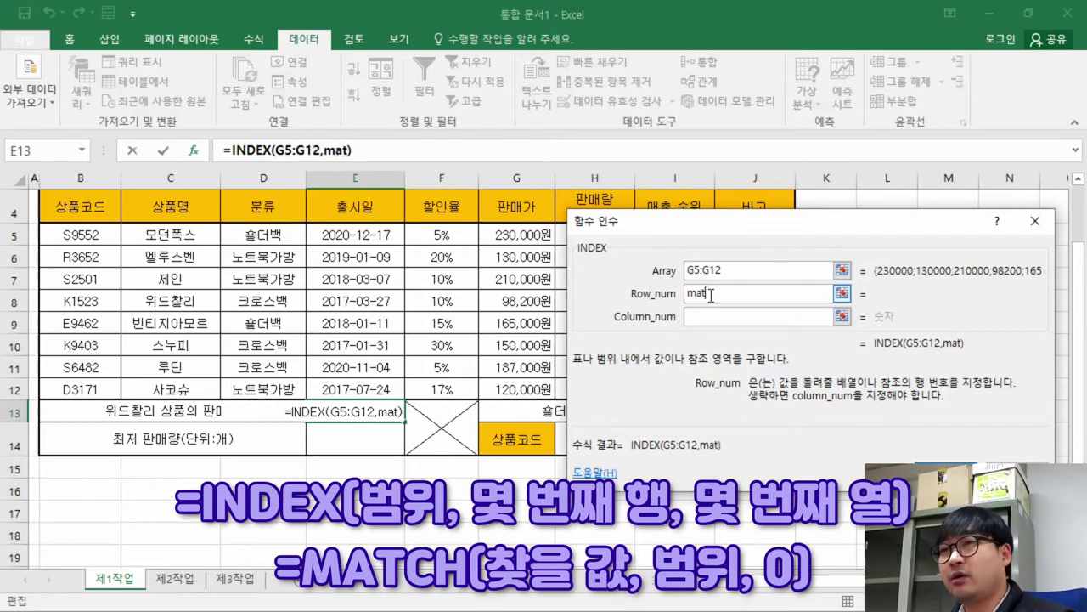
type("ch")
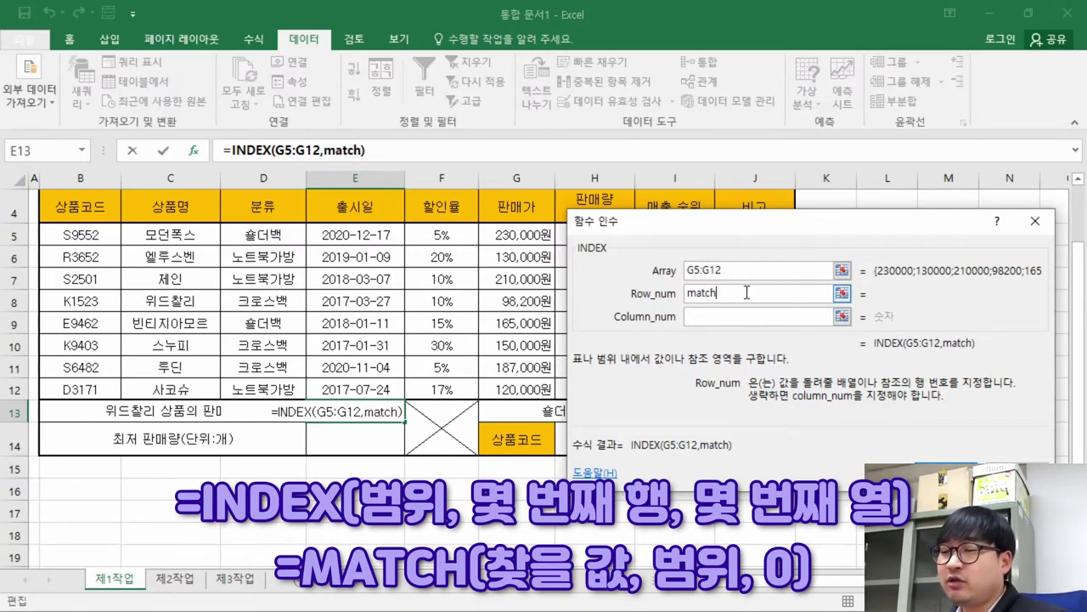
type("(")
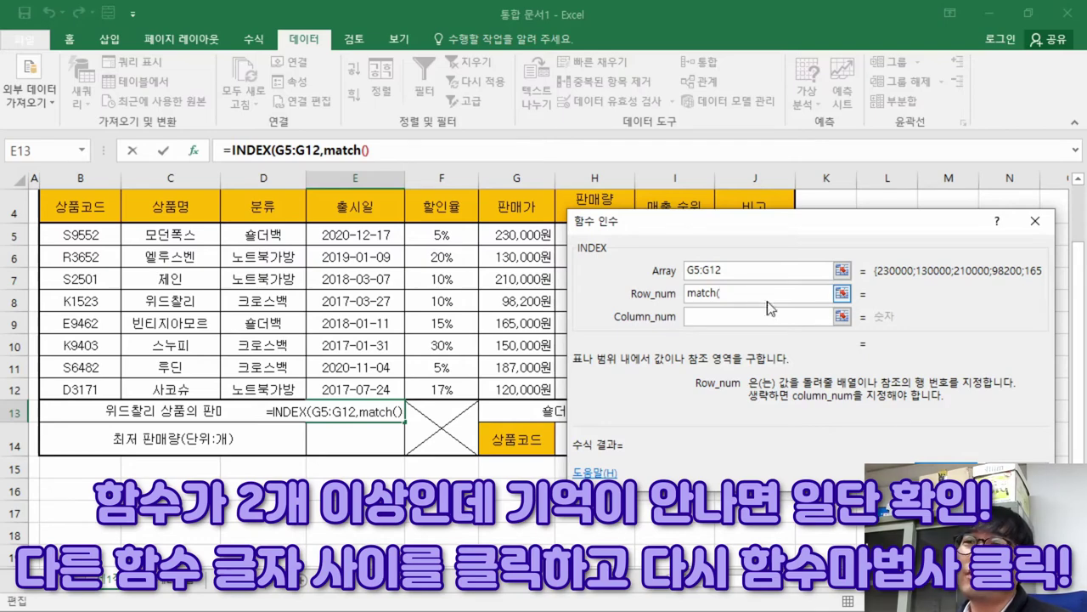
key("Return")
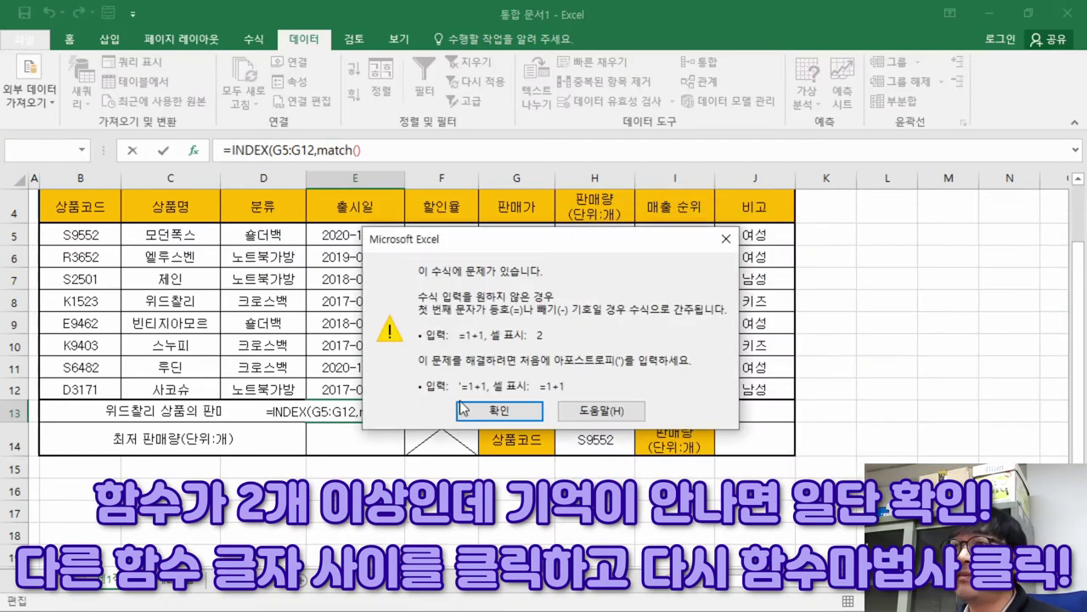
left_click(484, 412)
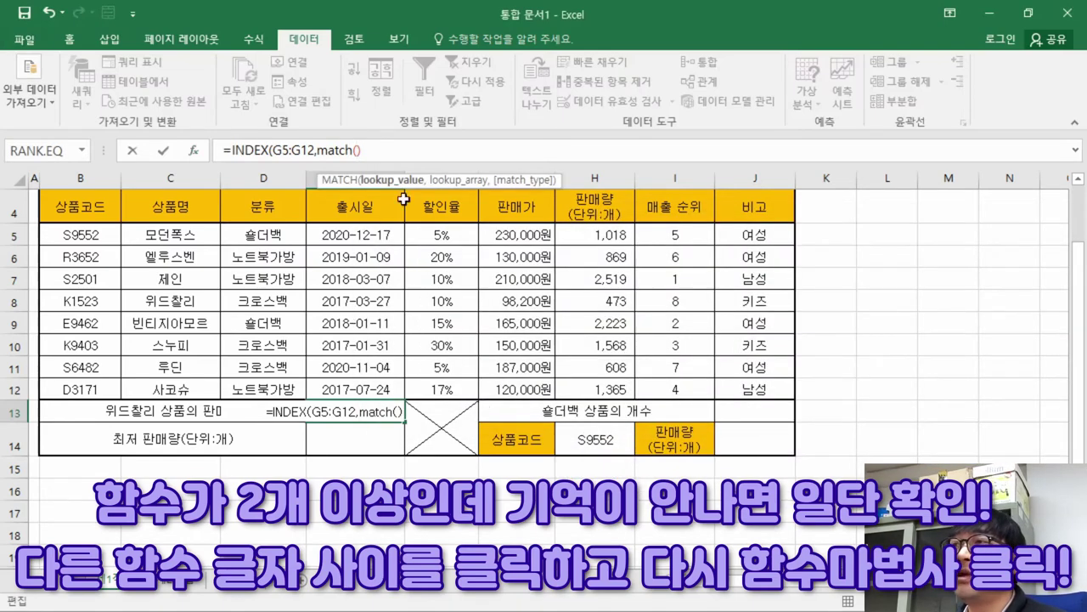
Open the function arguments of the nested MATCH in E13 and enter 위드찰리 as the lookup value
left_click(318, 160)
left_click(318, 160)
left_click(318, 160)
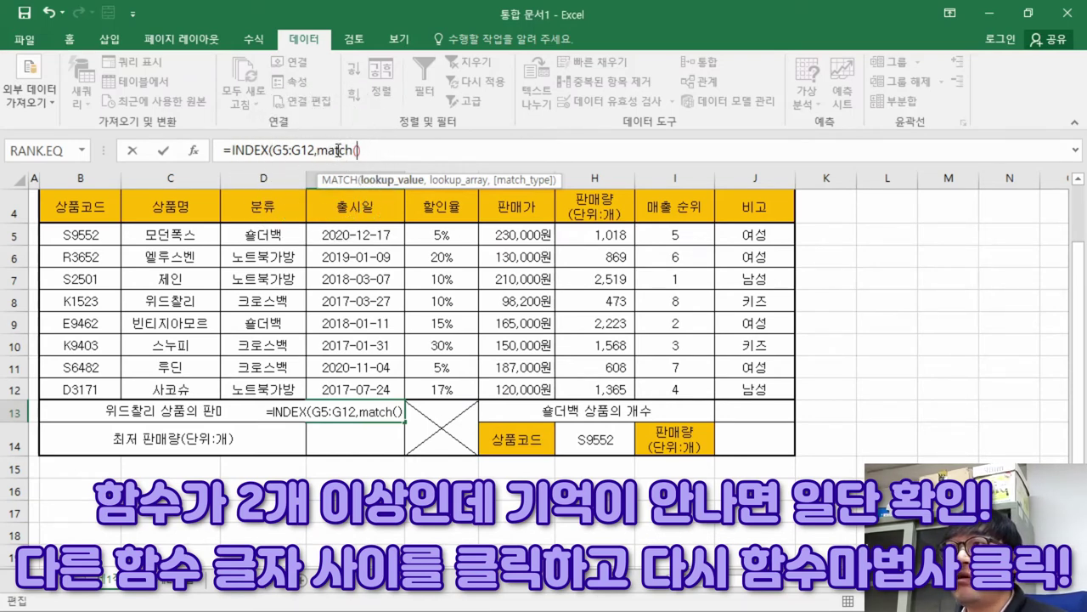
left_click(340, 151)
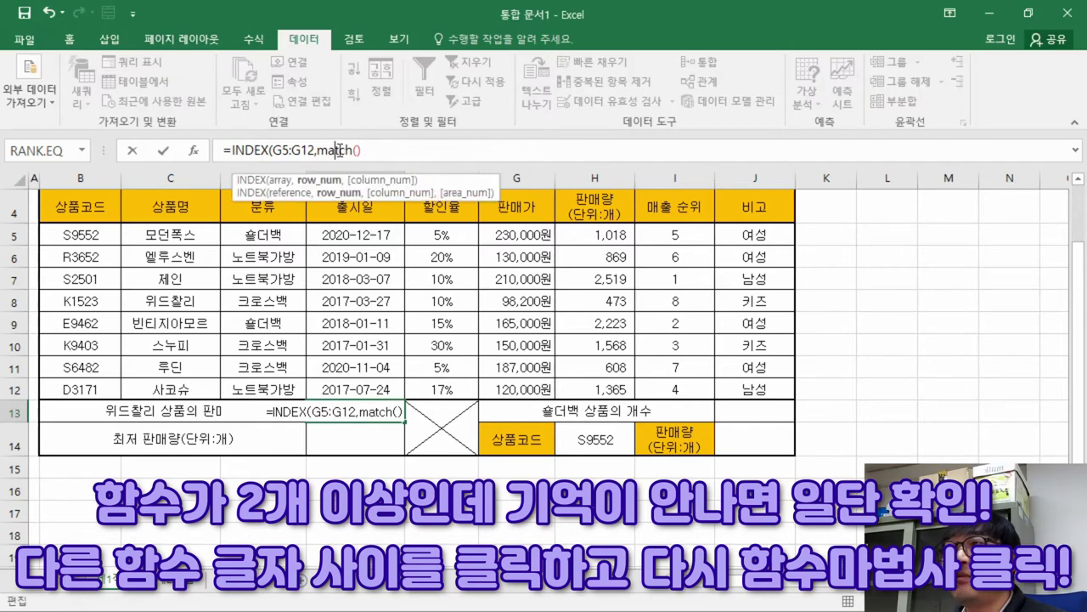
left_click(194, 150)
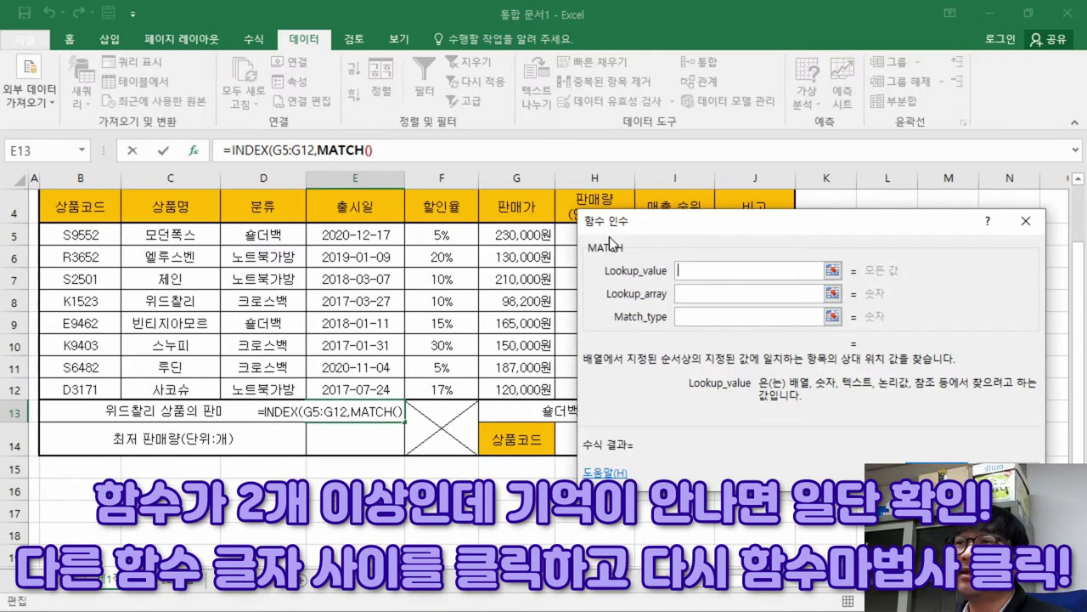
left_click_drag(726, 220, 707, 204)
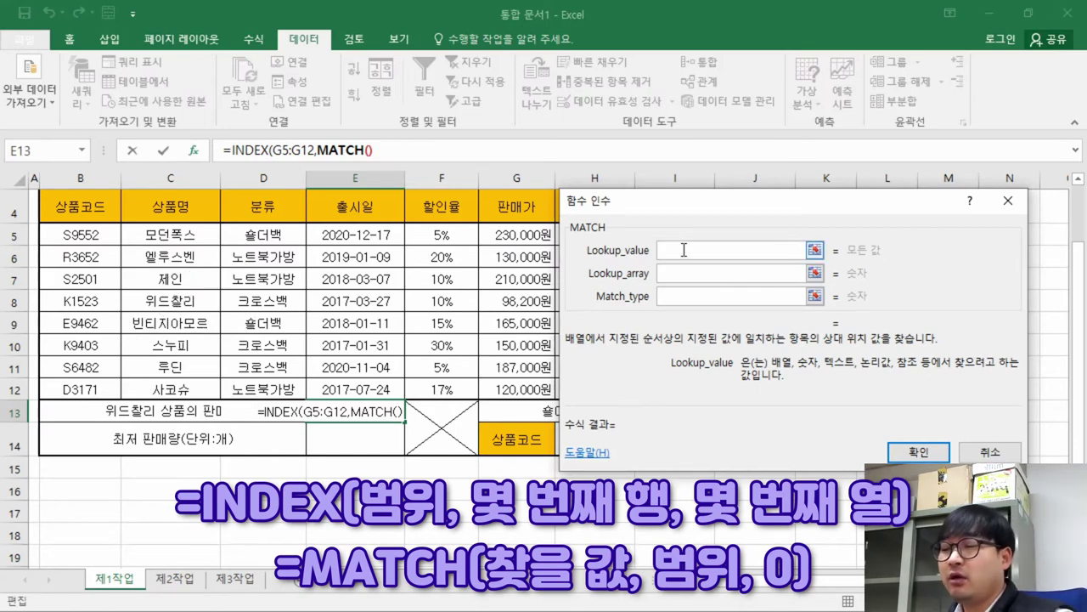
type("위드찰리")
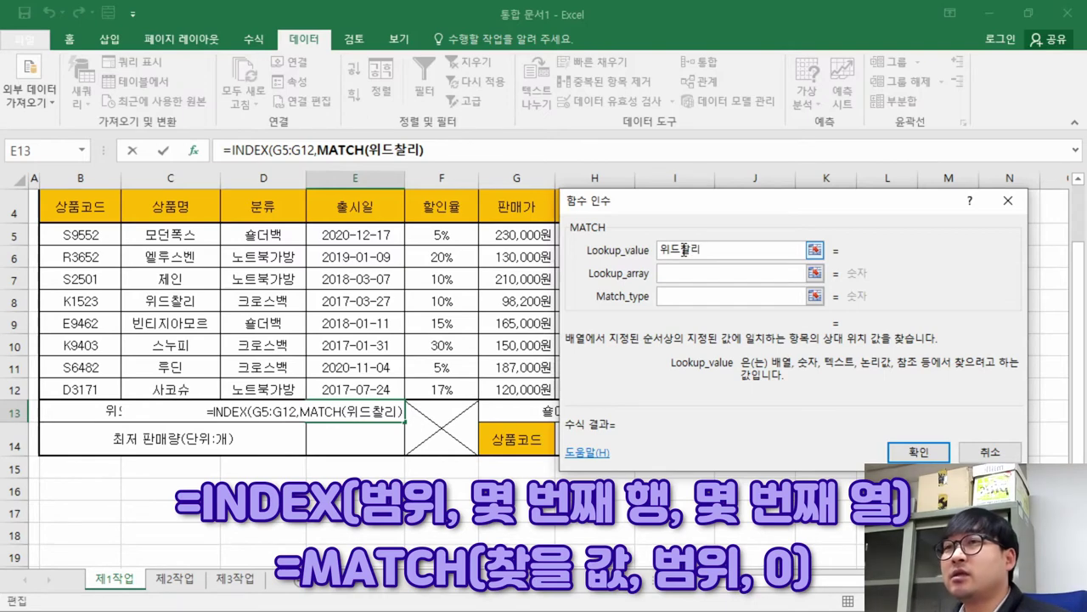
Set the MATCH lookup array to C5:C12 and match type to 0, then accept the formula with its proposed correction
left_click(695, 273)
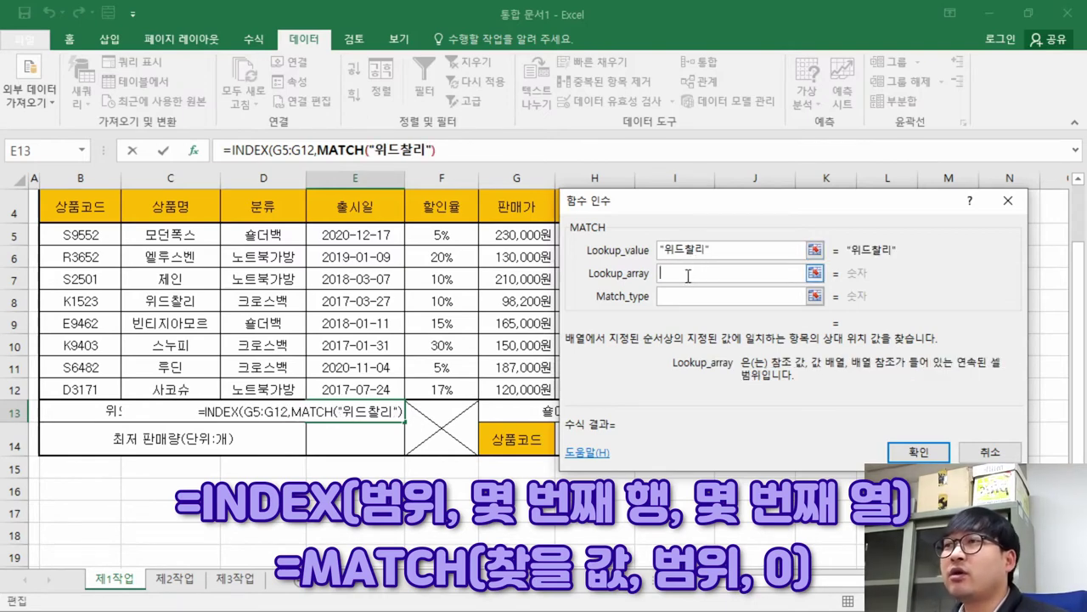
left_click(174, 236)
left_click_drag(185, 252, 187, 389)
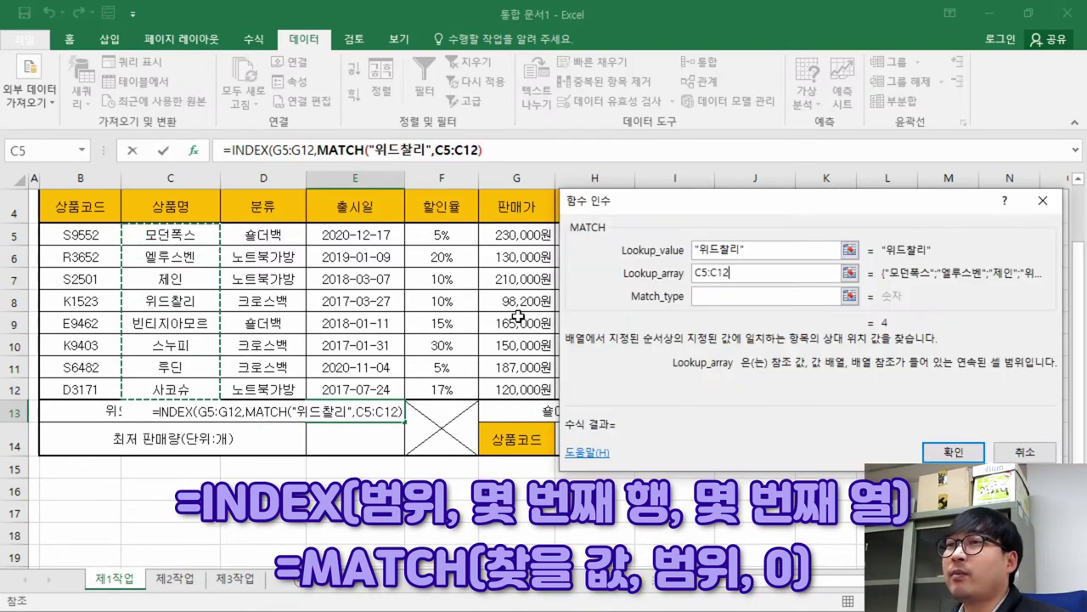
left_click(716, 296)
type("0")
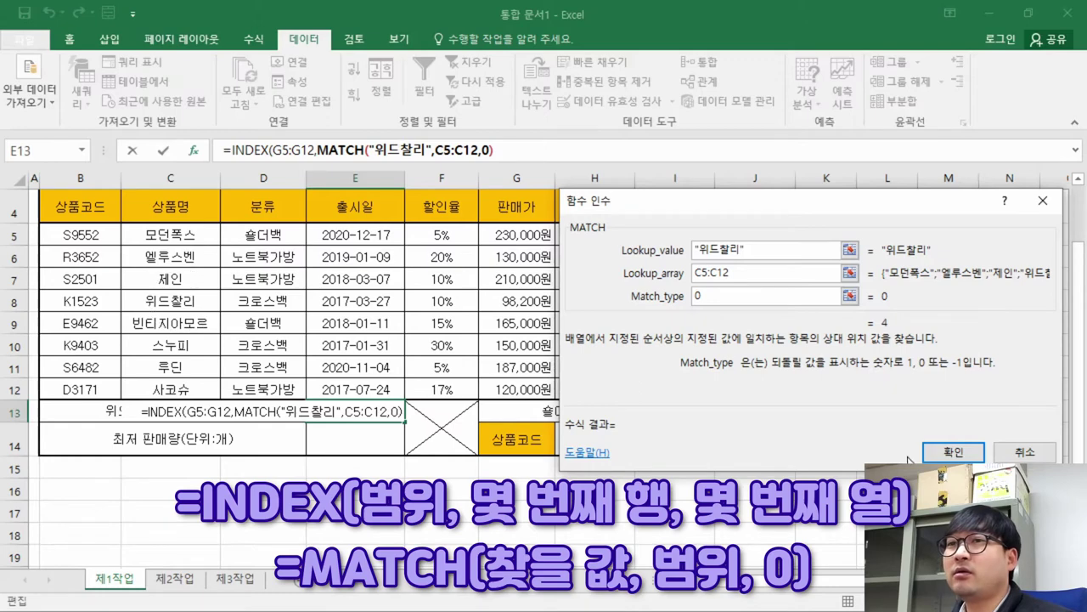
left_click(950, 453)
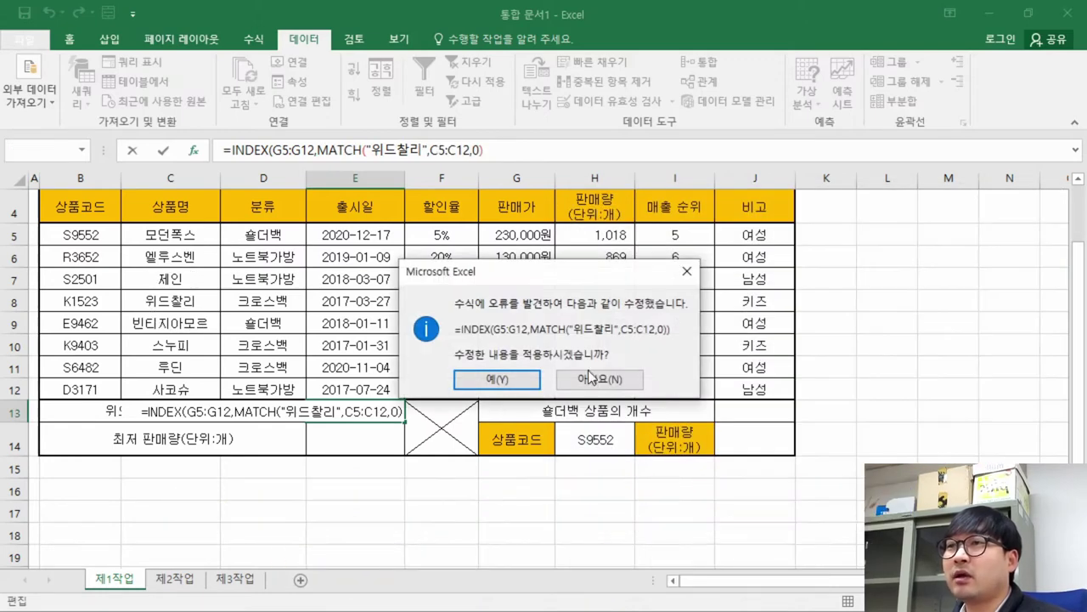
left_click(493, 379)
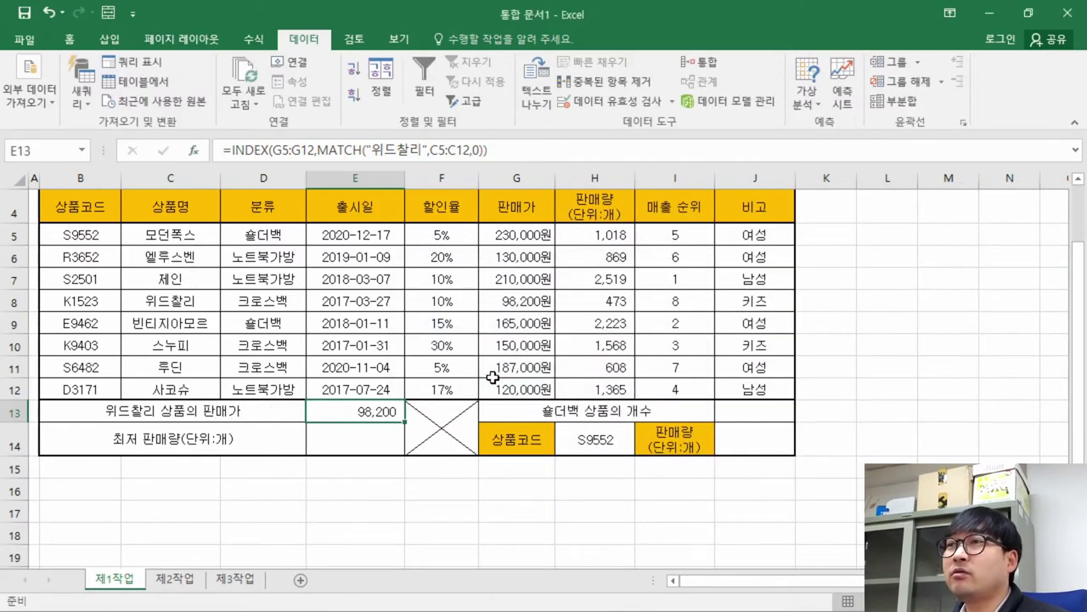
Examine the nested INDEX and MATCH formula in E13 and its referenced ranges
double_click(373, 412)
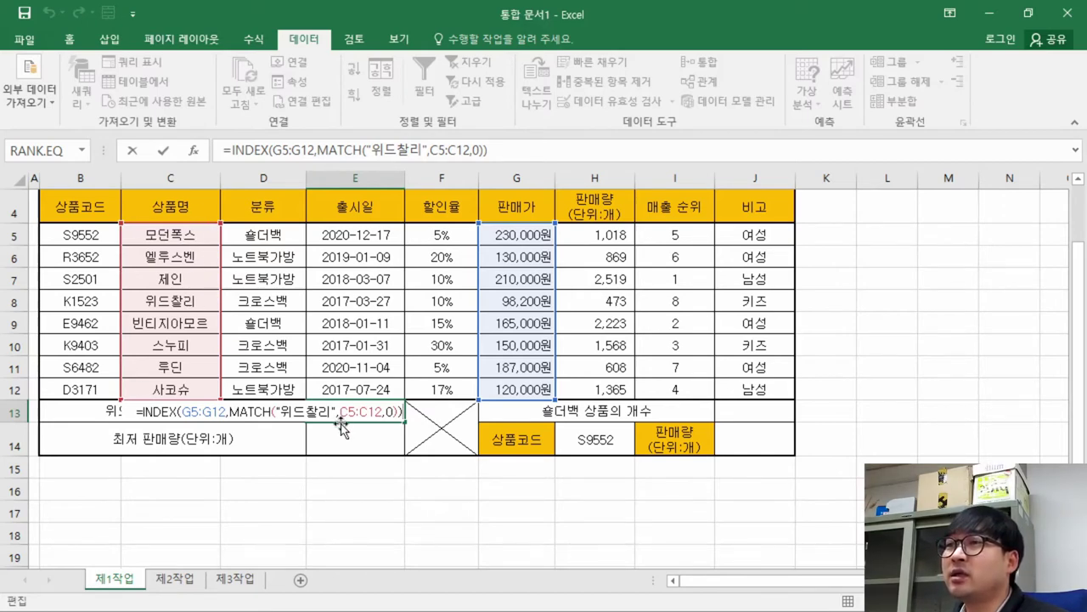
key("ctrl")
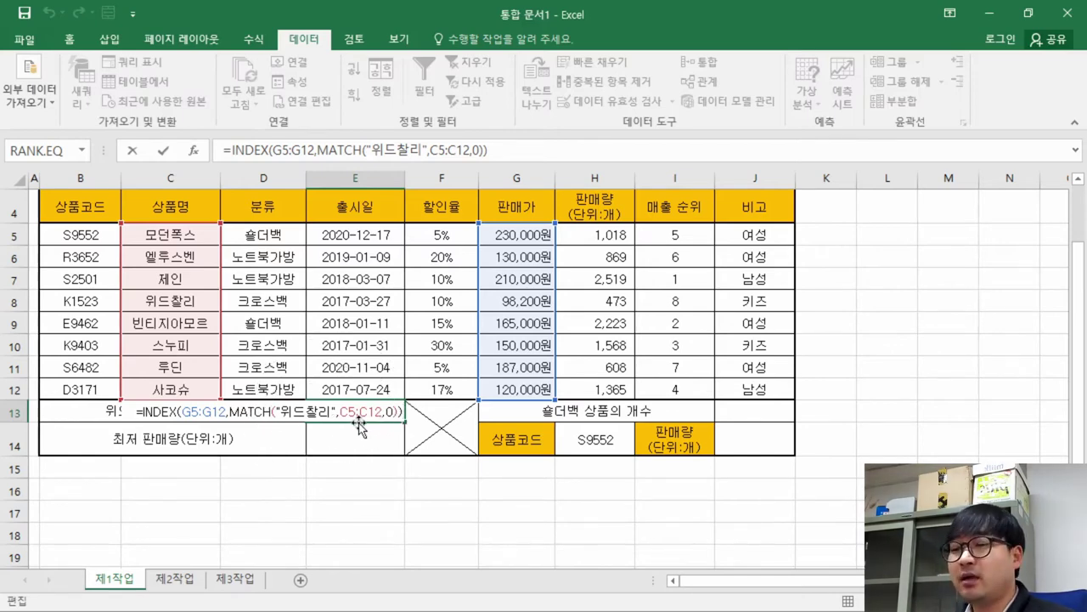
key("Return")
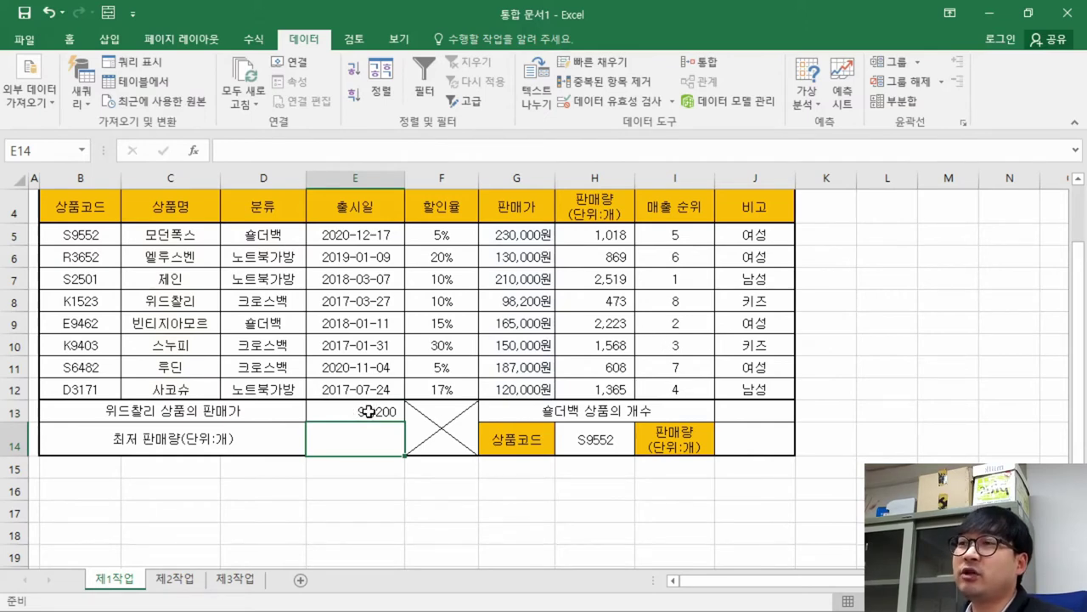
Reopen the MATCH arguments of E13 and try cell C8 as the lookup value instead of text
left_click(368, 411)
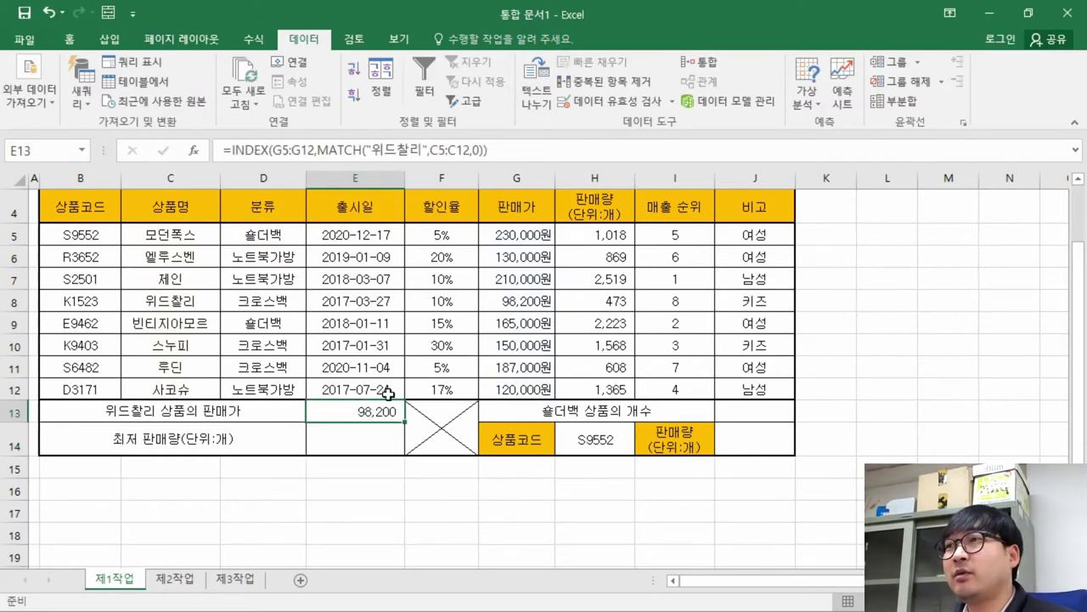
left_click(411, 150)
left_click(348, 150)
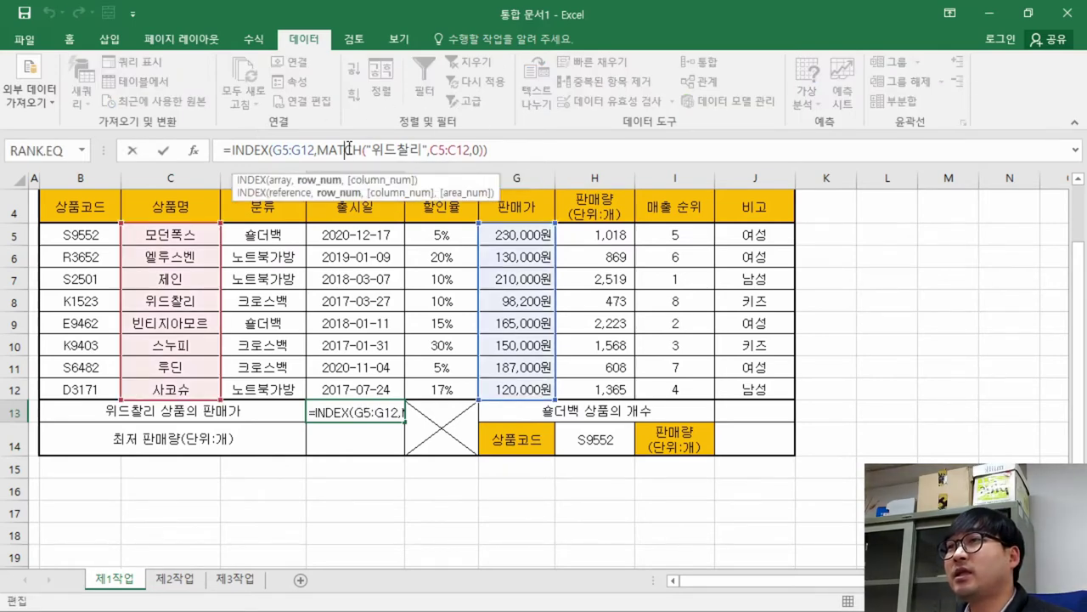
left_click(194, 150)
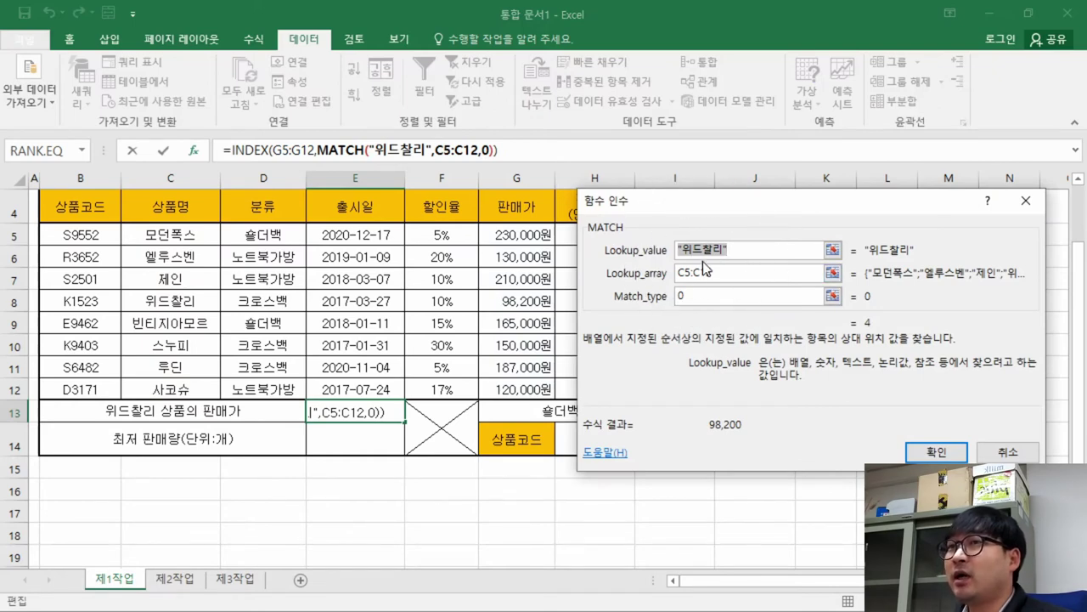
left_click_drag(735, 249, 651, 251)
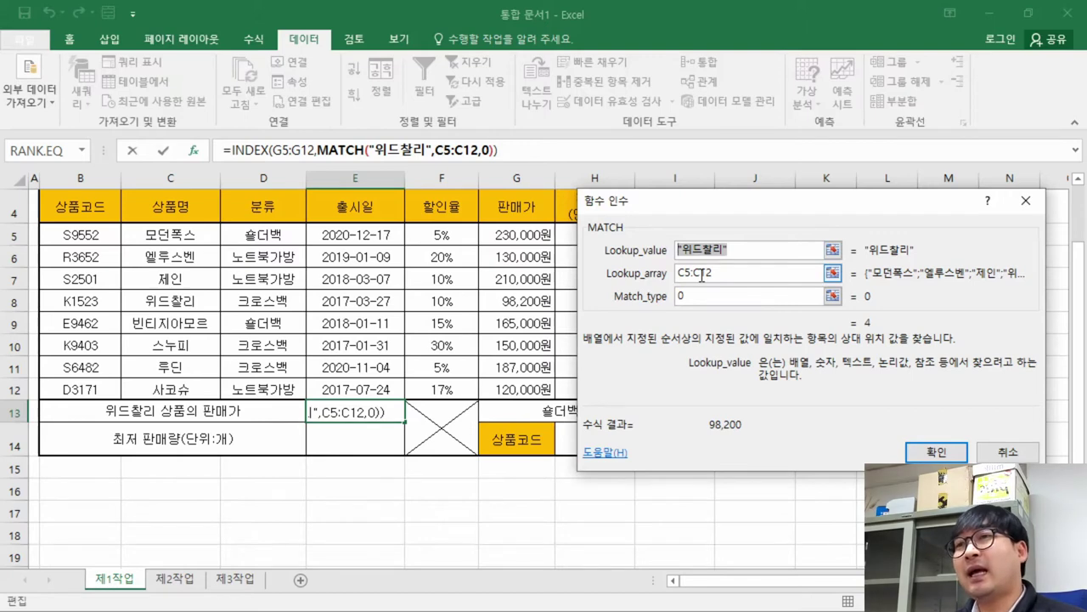
key("BackSpace")
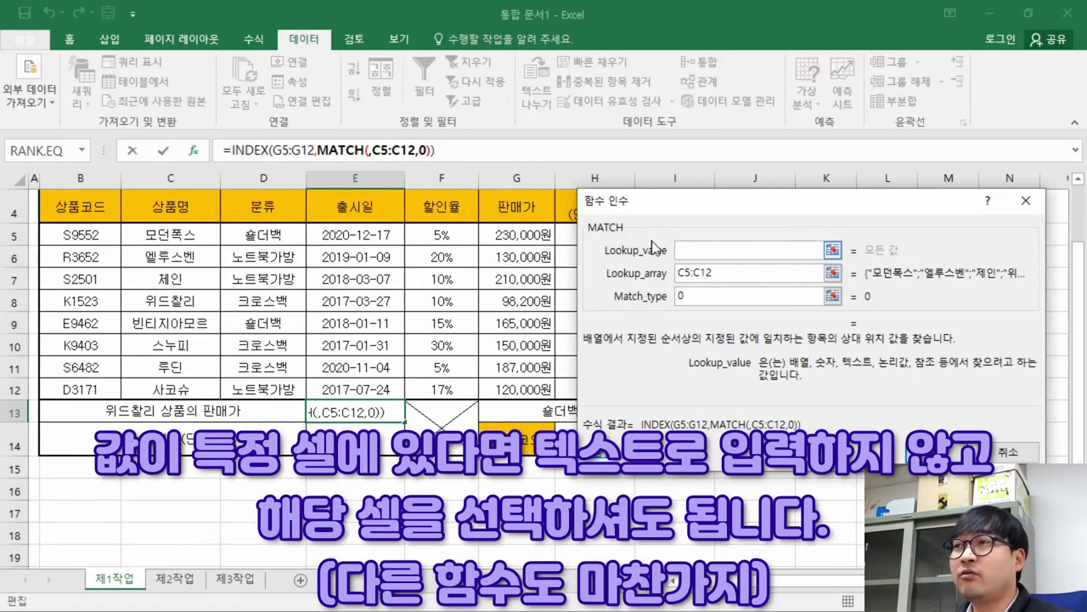
left_click(197, 303)
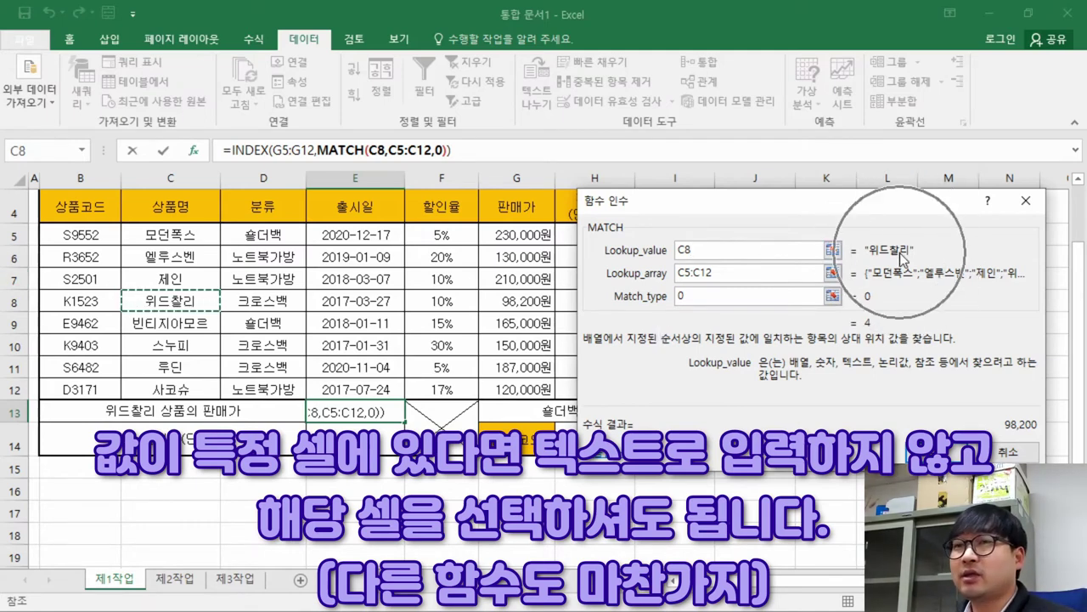
Replace the C8 lookup value with the text 위드찰리 and accept the MATCH arguments
double_click(684, 250)
type("윈")
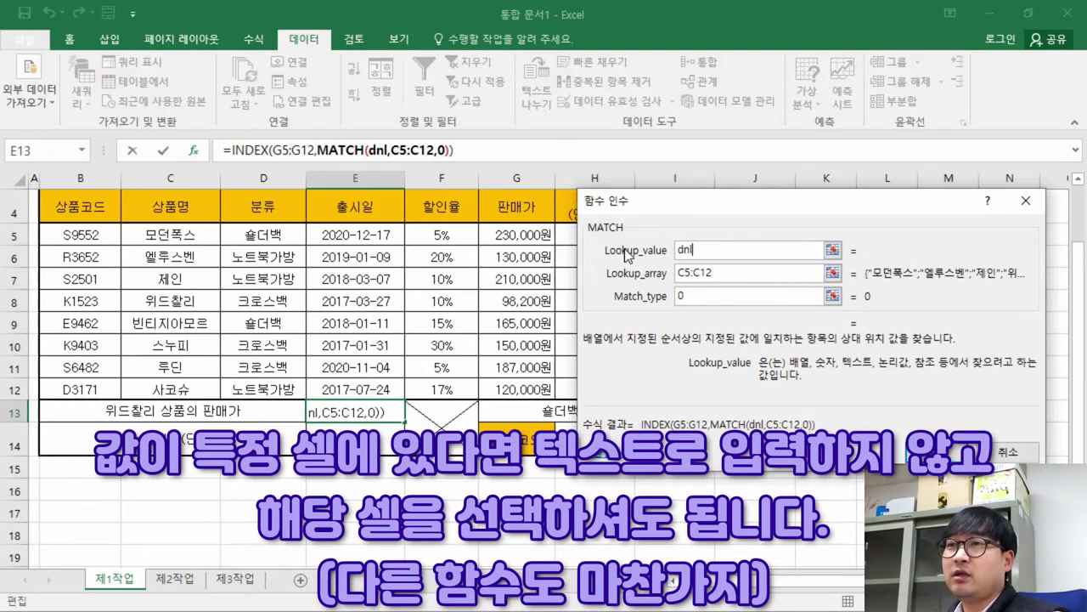
type("드찰리")
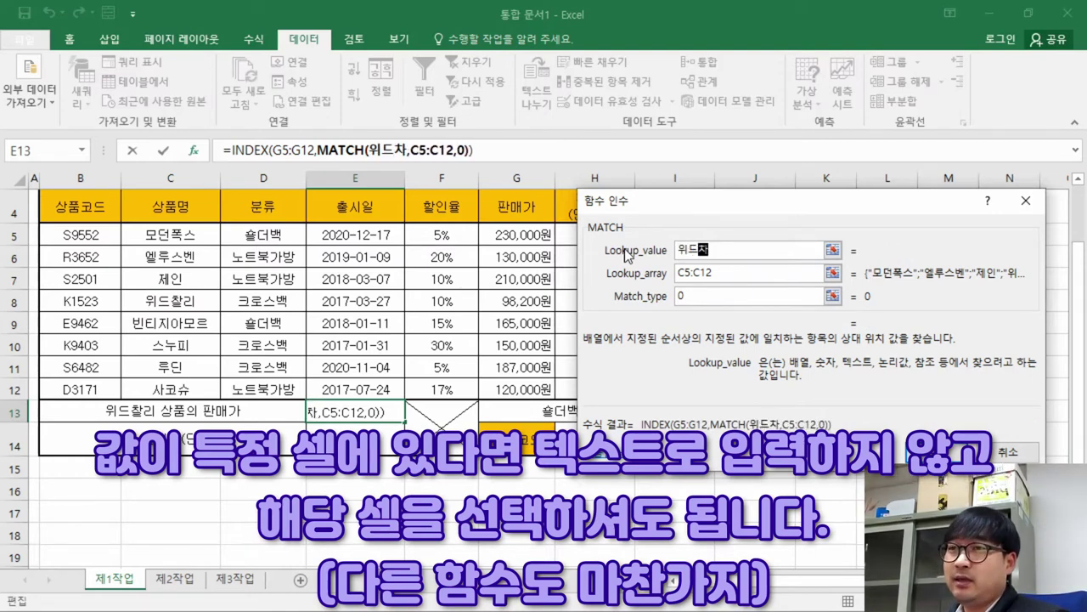
left_click(689, 271)
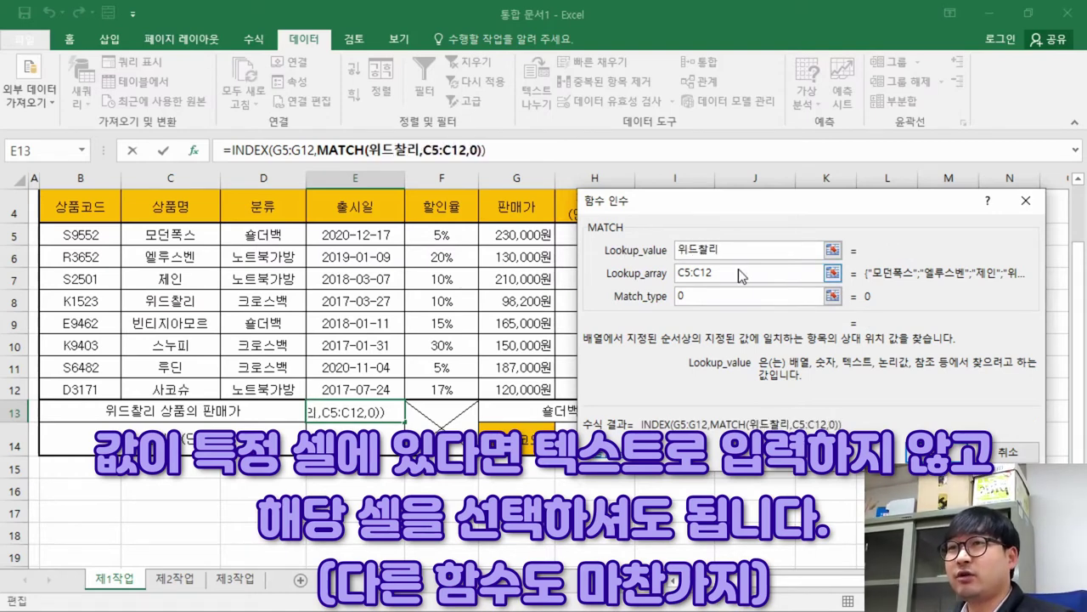
left_click(745, 254)
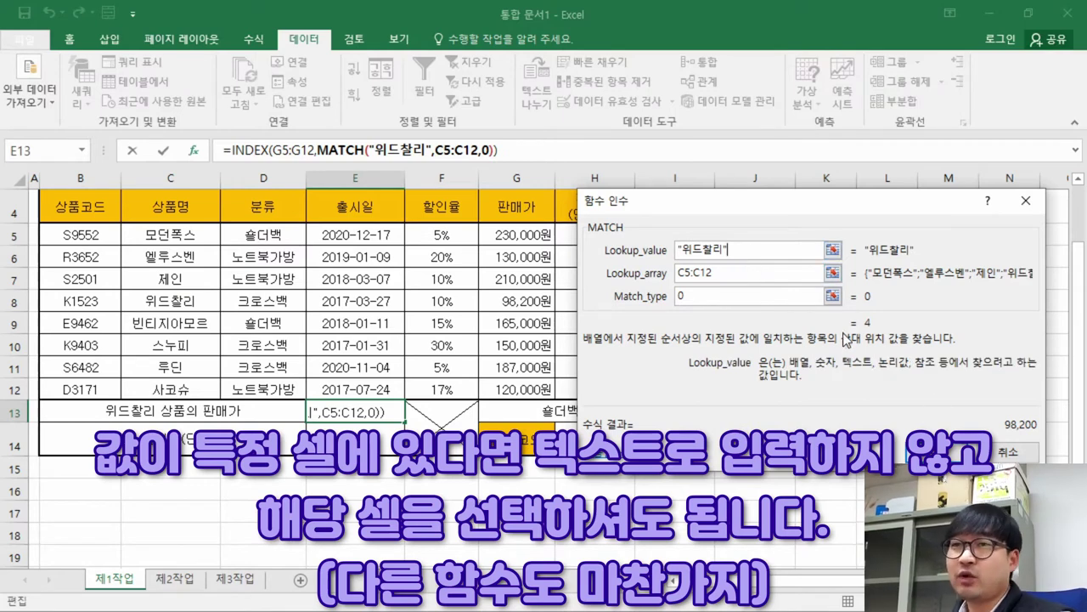
left_click_drag(728, 249, 689, 252)
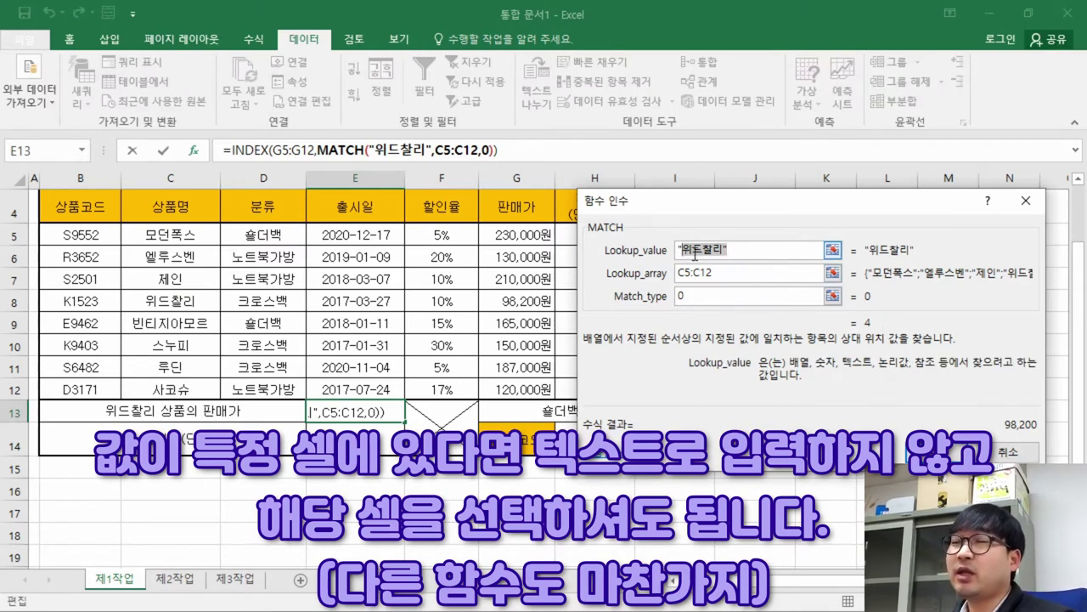
left_click(768, 246)
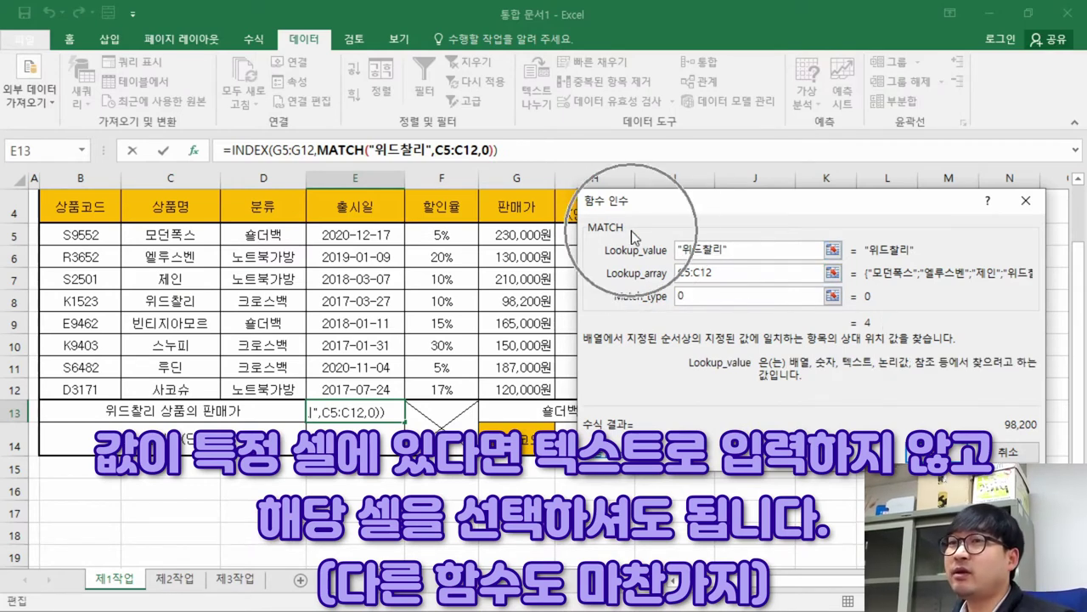
left_click(958, 452)
left_click(375, 407)
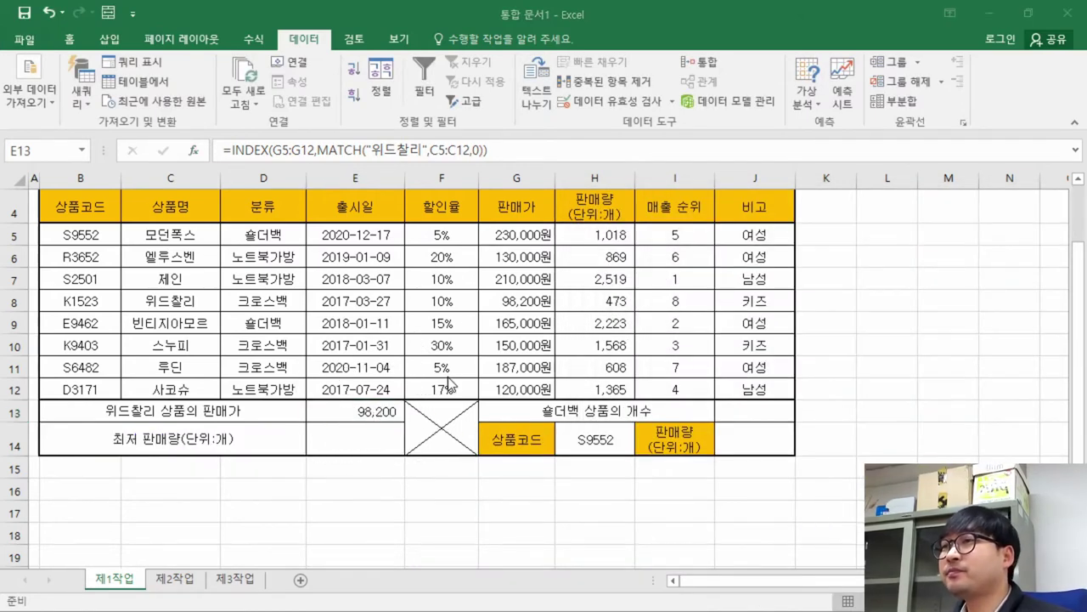
Switch to GE01-09C.pdf in Acrobat Reader and strike through task (3) on the 위드찰리 selling price
key("alt+Tab")
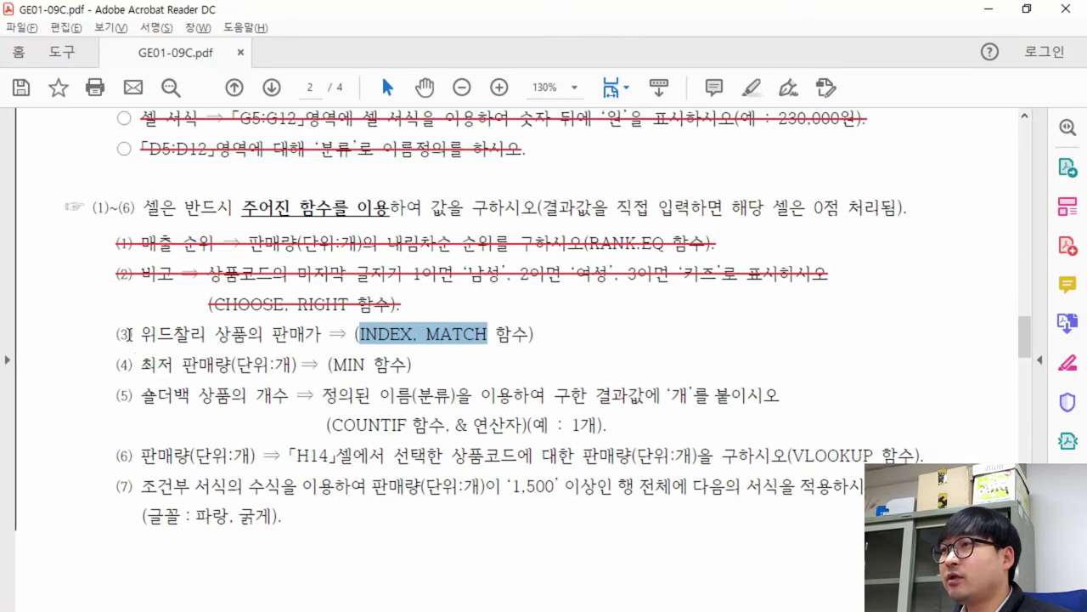
left_click(377, 341)
left_click_drag(523, 333, 114, 334)
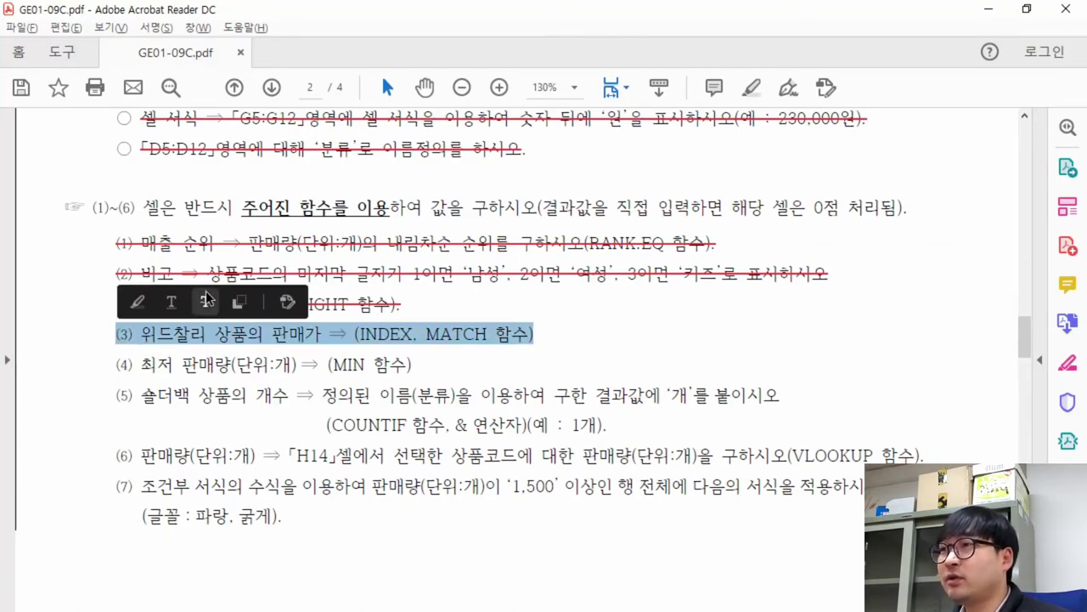
left_click(206, 297)
Read task (4) on the lowest sales quantity in the PDF and return to Excel with cell E14 selected
left_click_drag(142, 364, 418, 364)
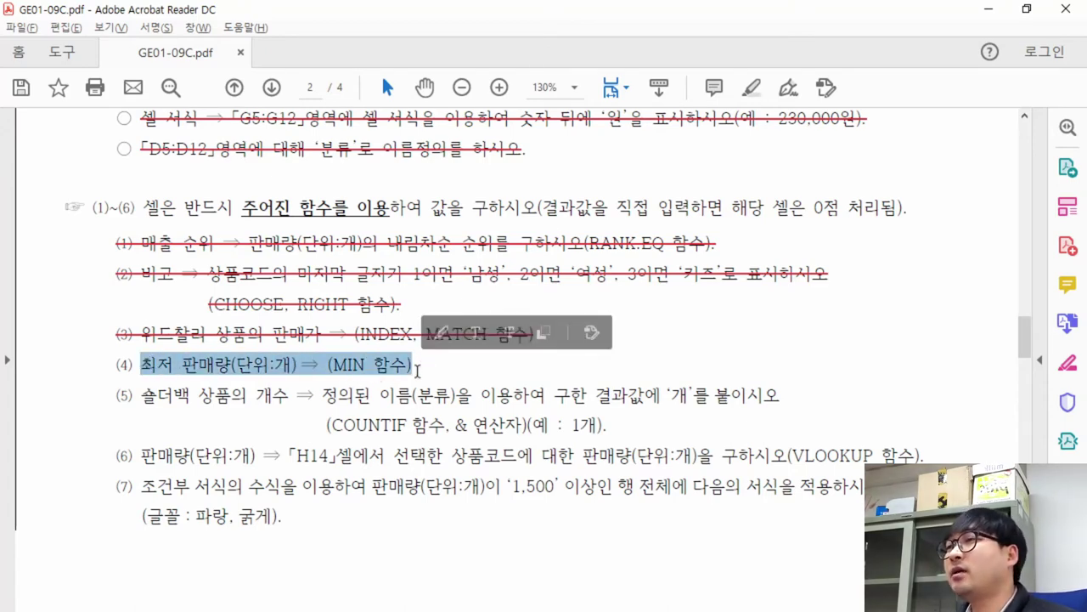
key("alt+Tab")
left_click(363, 440)
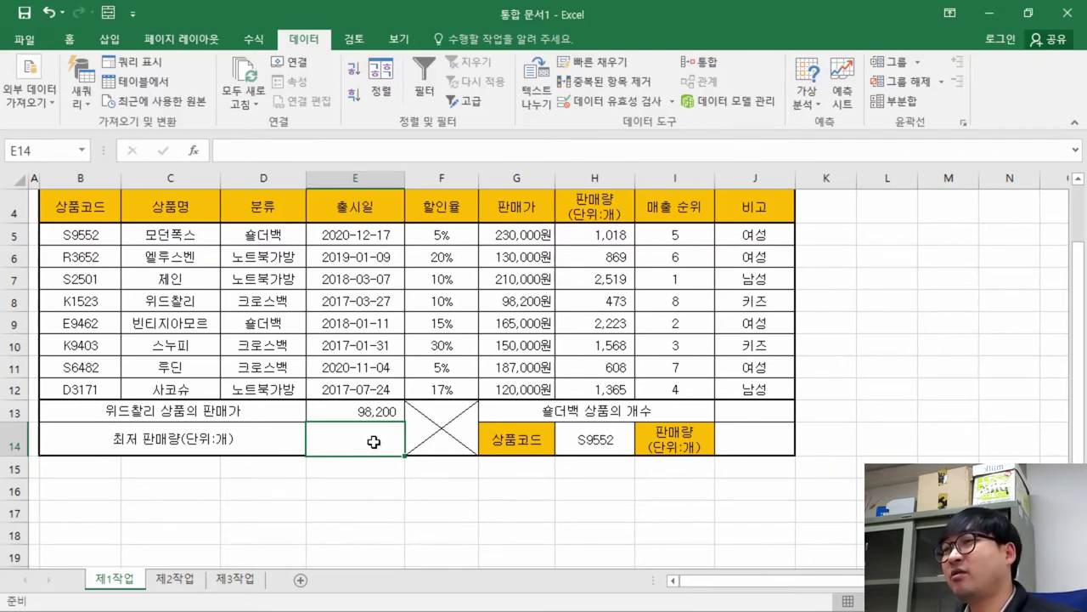
key("alt+Tab")
key("alt+Tab")
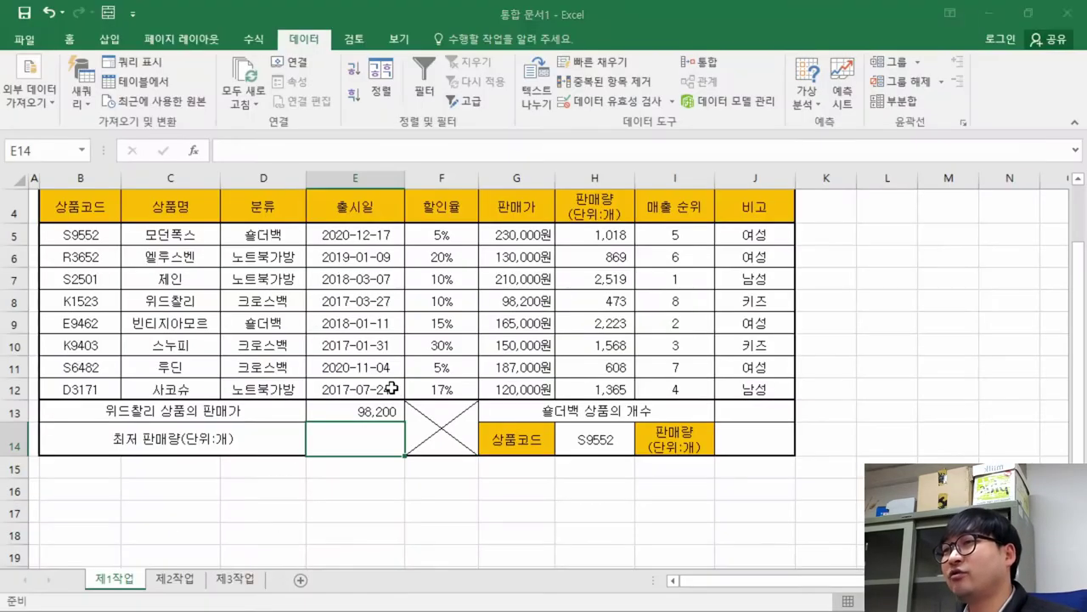
Start a MIN formula in cell E14 and open its function arguments
type("=")
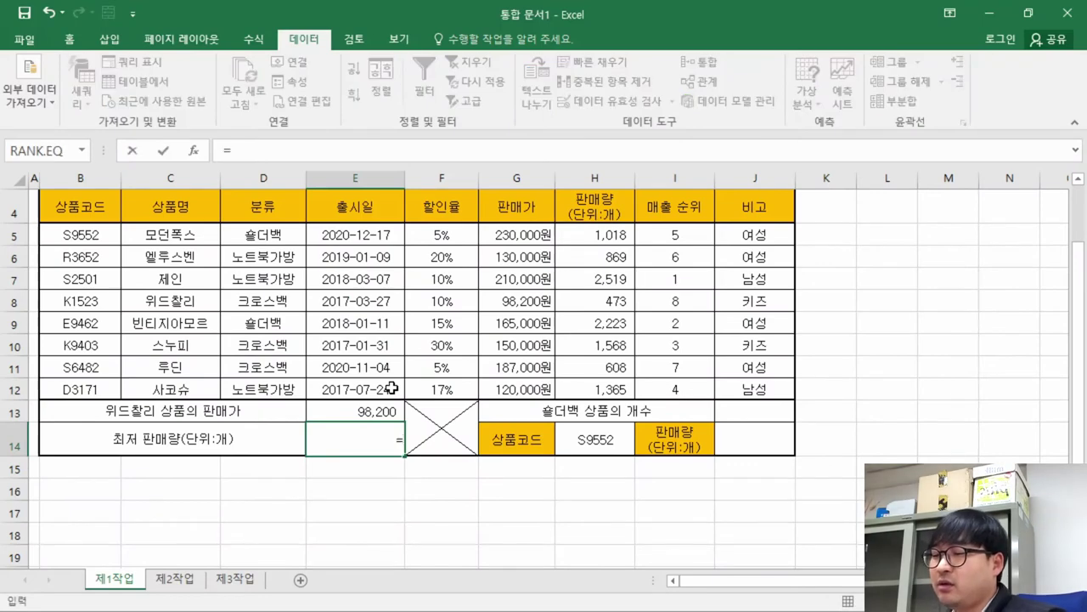
type("ㅡㅑ")
key("BackSpace")
key("BackSpace")
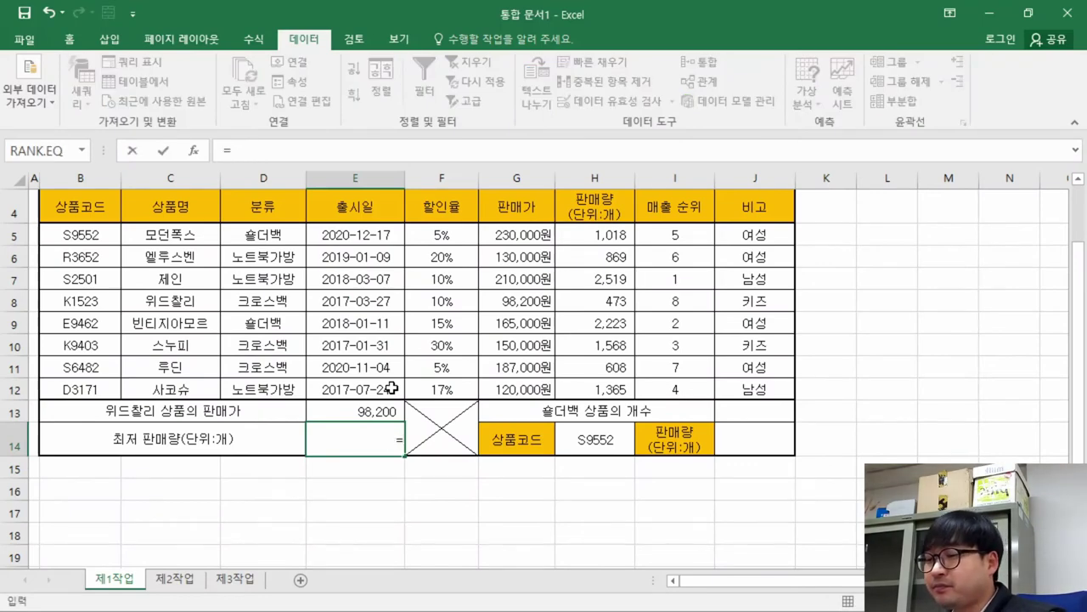
type("min")
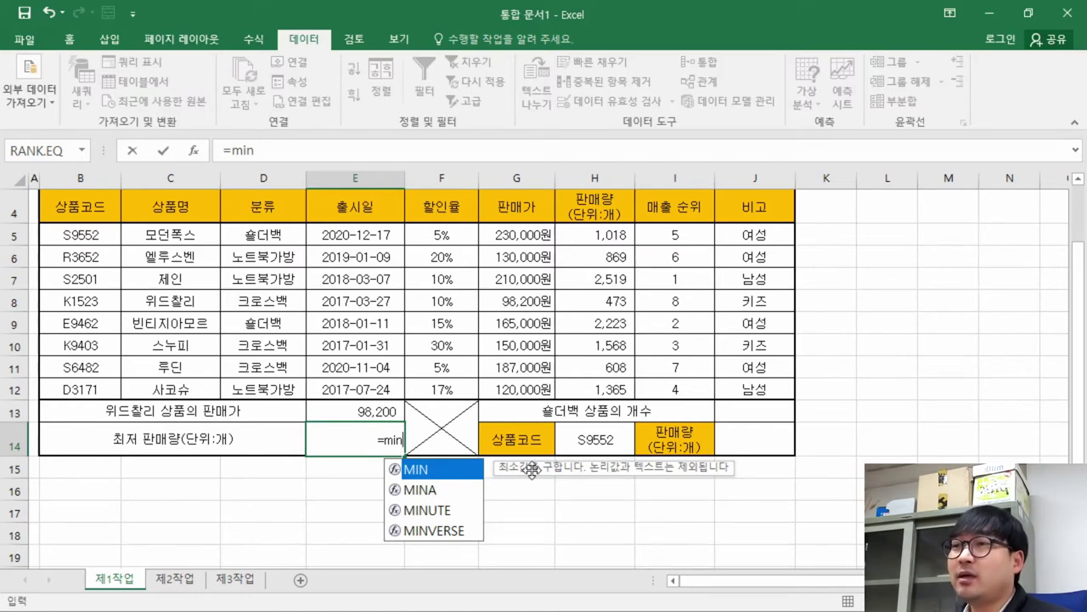
double_click(419, 470)
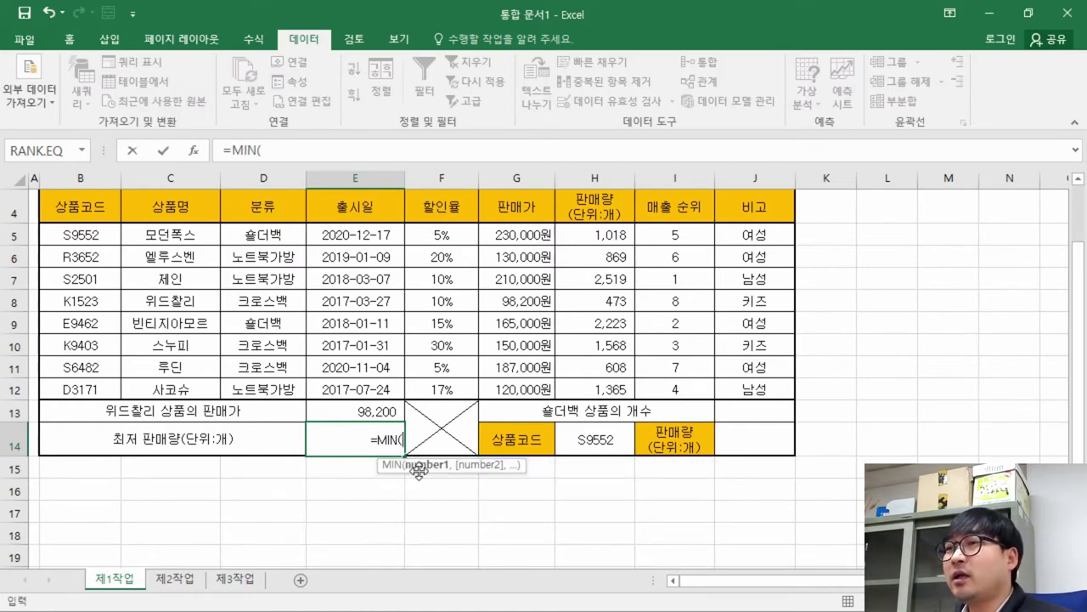
left_click(194, 151)
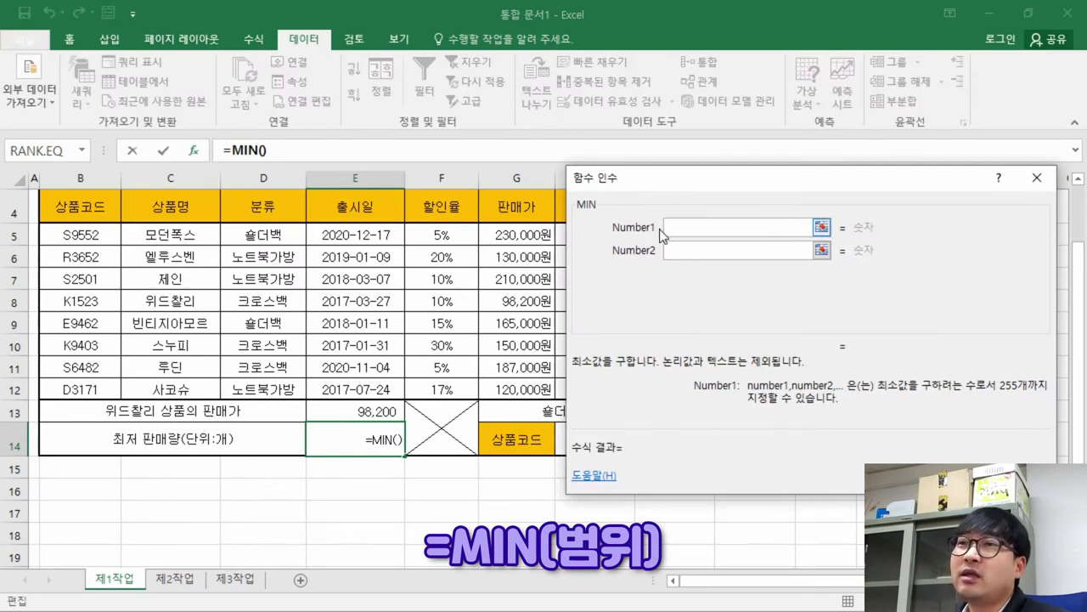
Look through the additional MIN argument fields down to Number5 and return to Number1
left_click(686, 249)
left_click(690, 273)
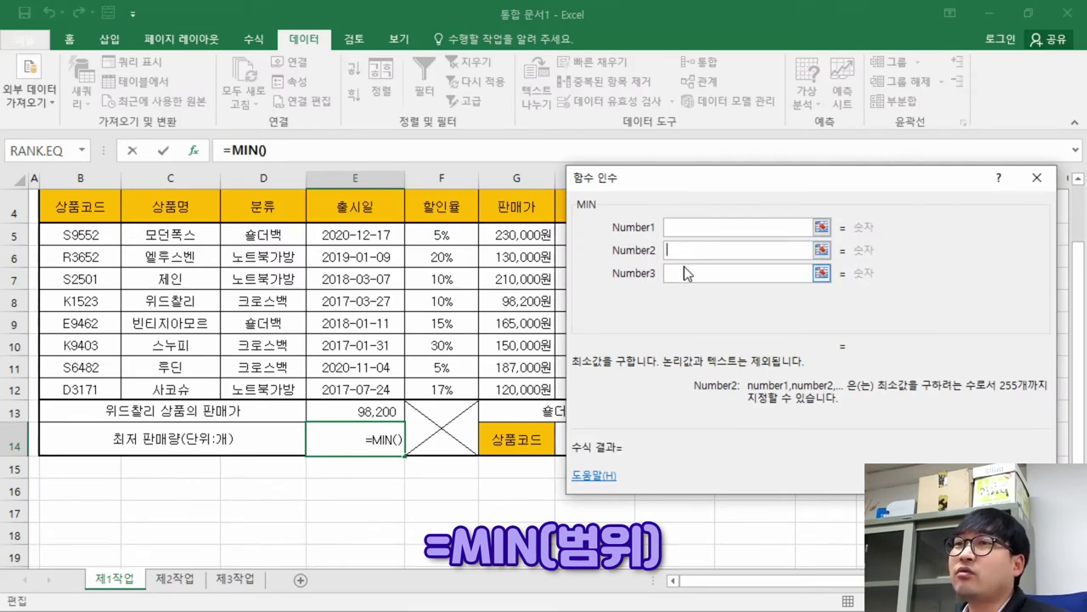
left_click(697, 295)
left_click(696, 321)
left_click(692, 248)
left_click(694, 228)
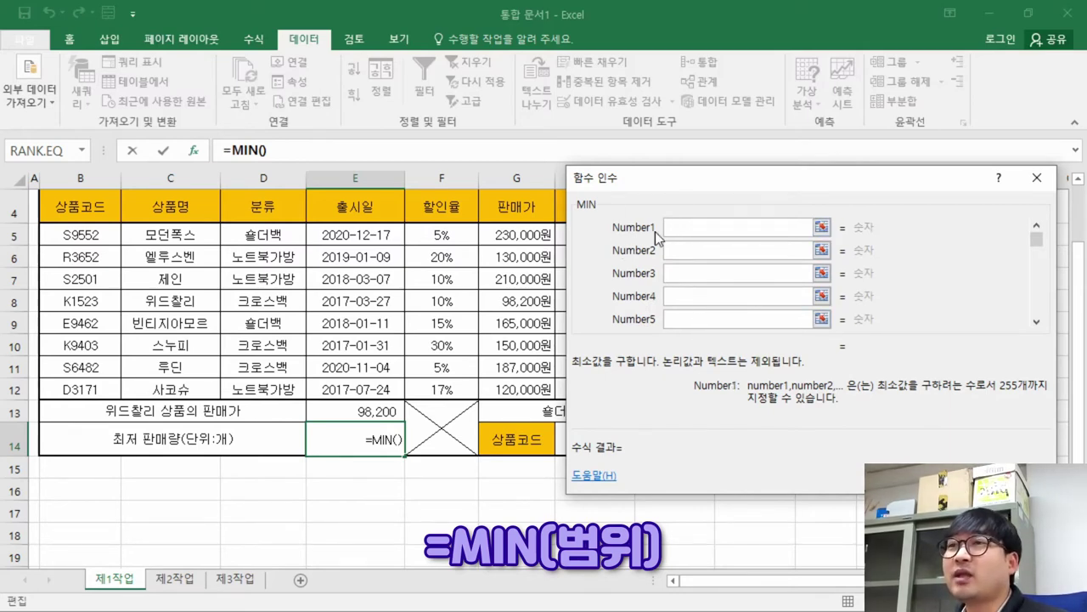
Set Number1 of the MIN function to the sales quantity range H5:H12 and accept the formula
left_click_drag(625, 179, 653, 192)
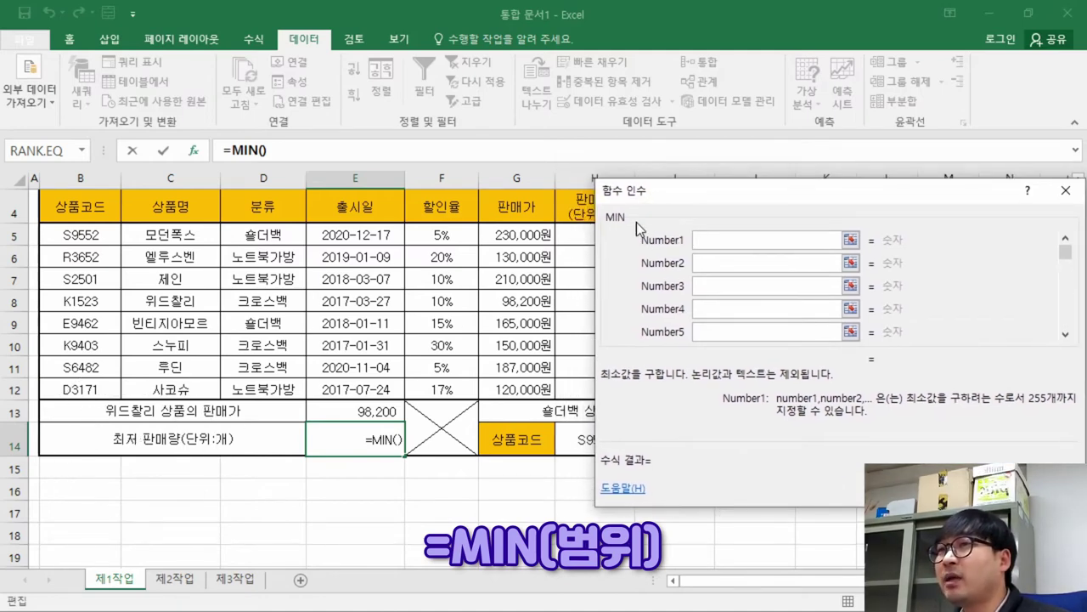
left_click_drag(675, 197, 127, 152)
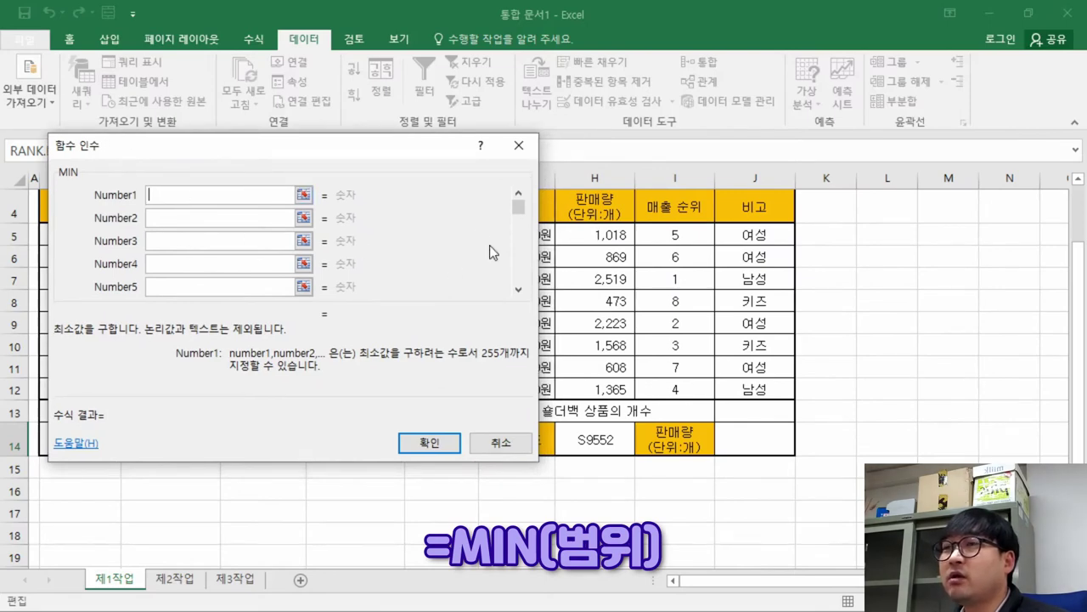
left_click_drag(594, 229, 595, 389)
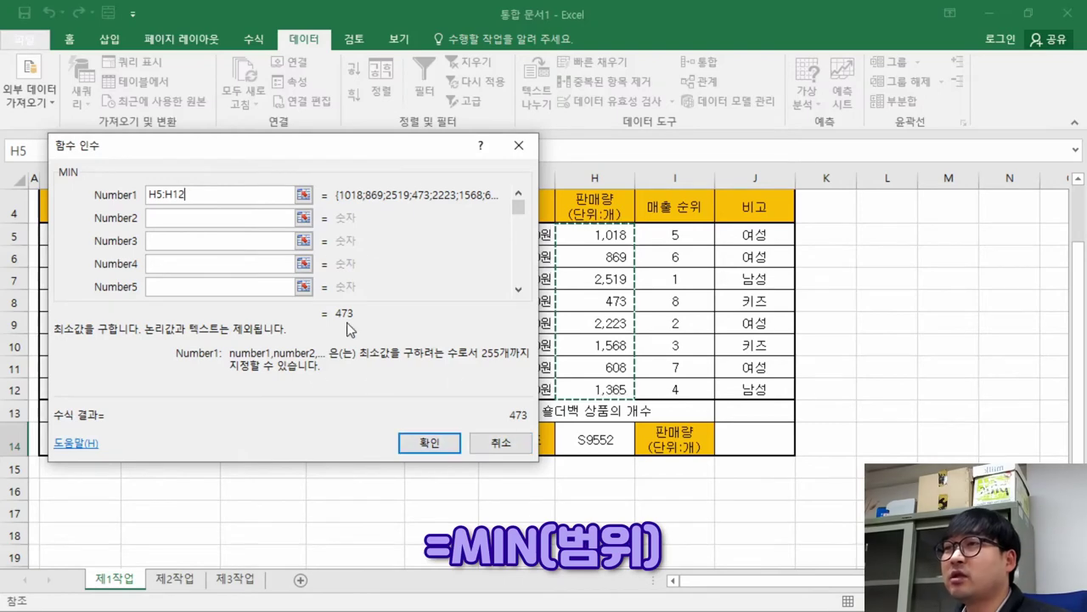
left_click(429, 441)
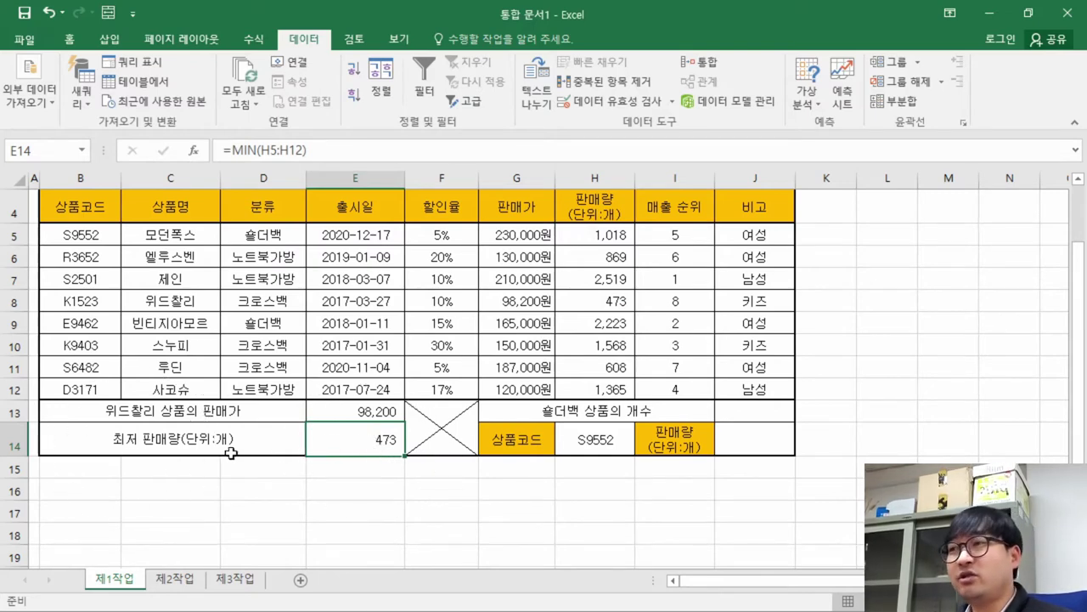
Switch to GE01-09C.pdf in Acrobat Reader and strike through task (4) on the lowest sales quantity
key("alt+Tab")
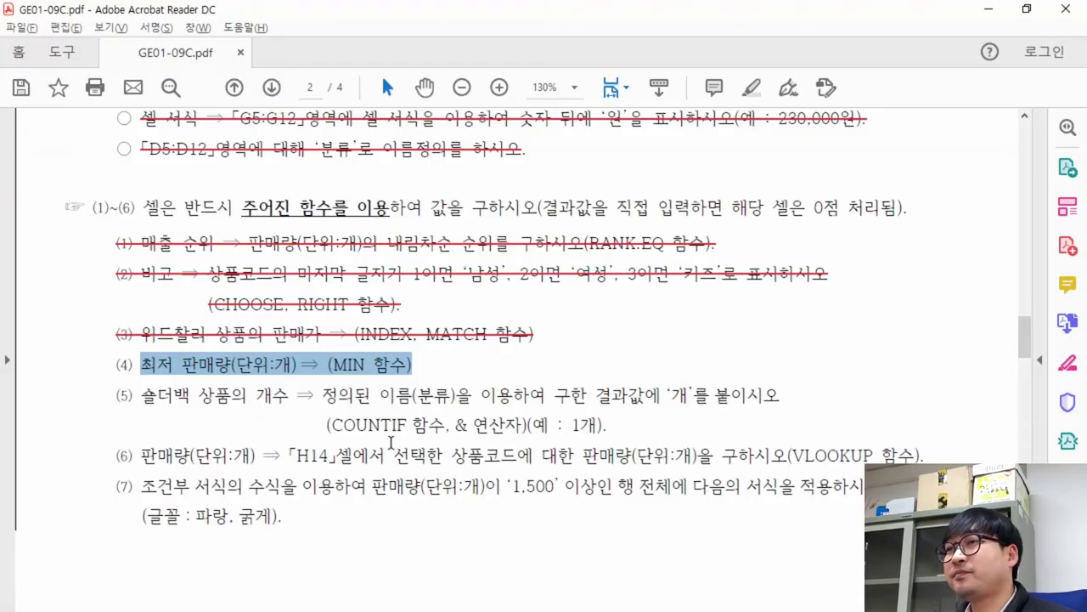
right_click(251, 360)
left_click(337, 435)
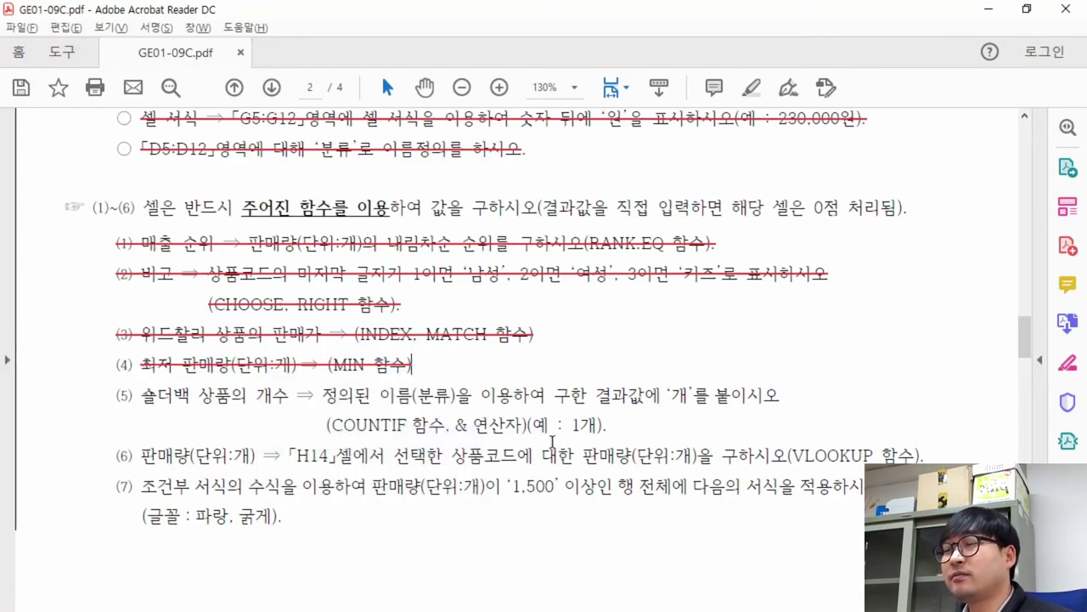
Read the heading of task (5), 숄더백 상품의 개수, in the PDF and select its result cell J13 in Excel
left_click_drag(146, 399, 302, 406)
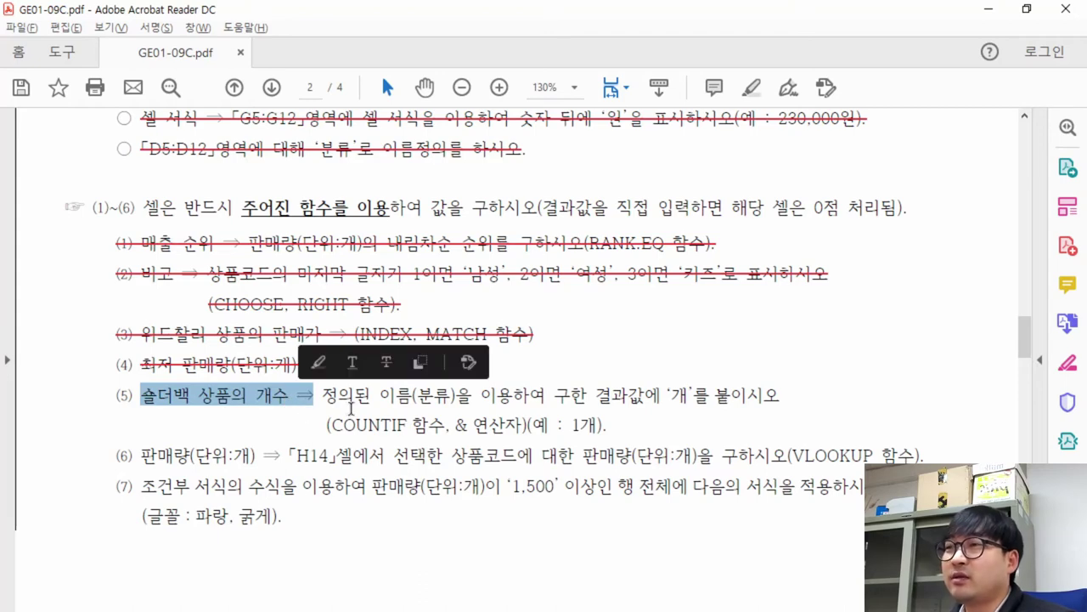
key("alt+Tab")
left_click(772, 410)
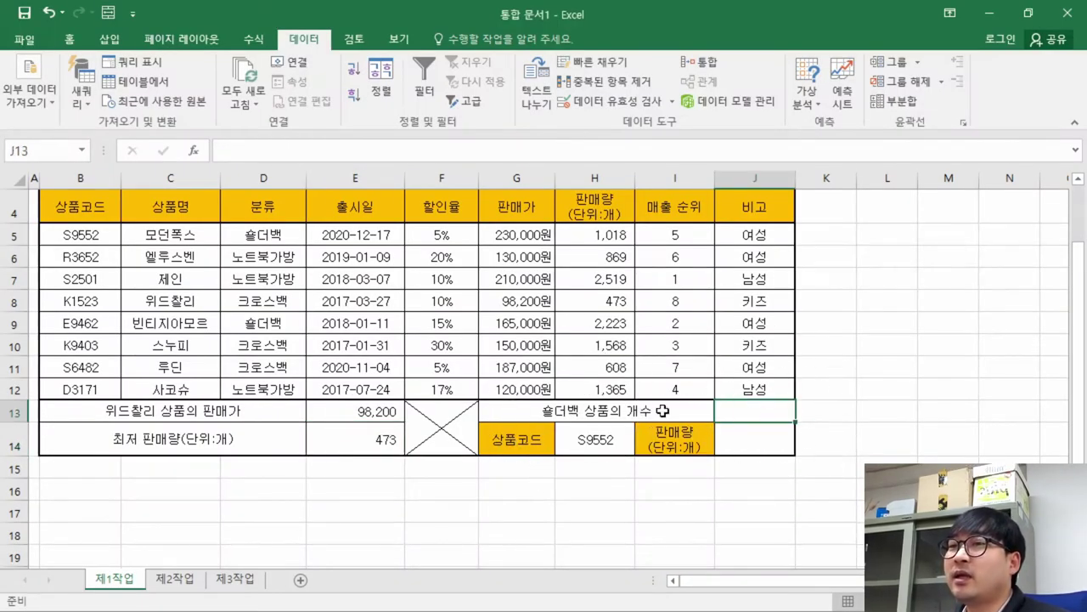
Read task (5) in the PDF, covering the defined name 분류, the 개 suffix and the COUNTIF requirement
key("alt+Tab")
left_click_drag(322, 396, 777, 397)
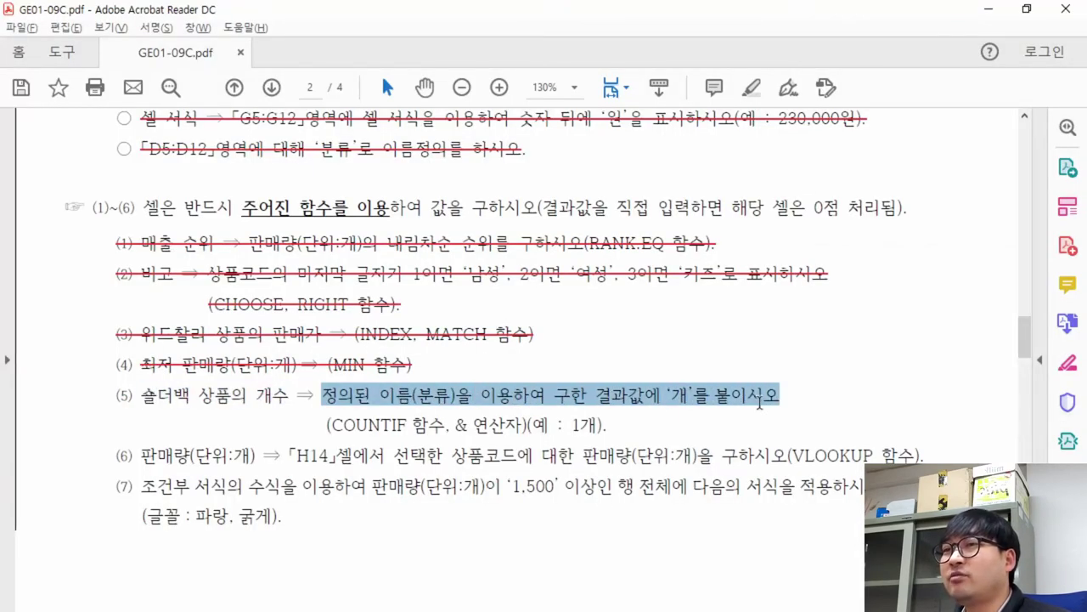
left_click(340, 393)
left_click_drag(326, 395, 463, 408)
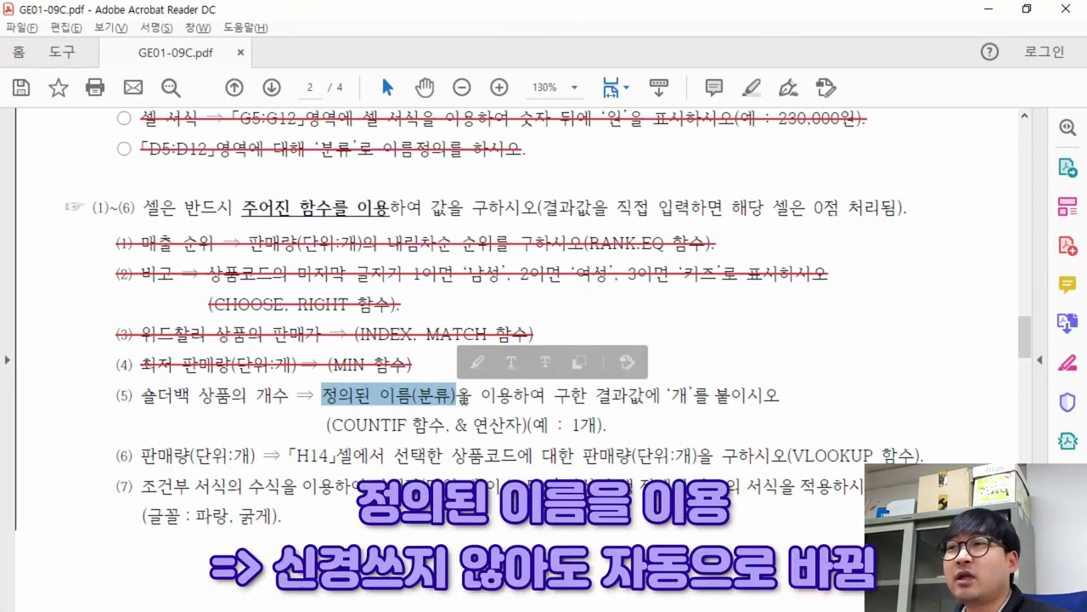
left_click(595, 417)
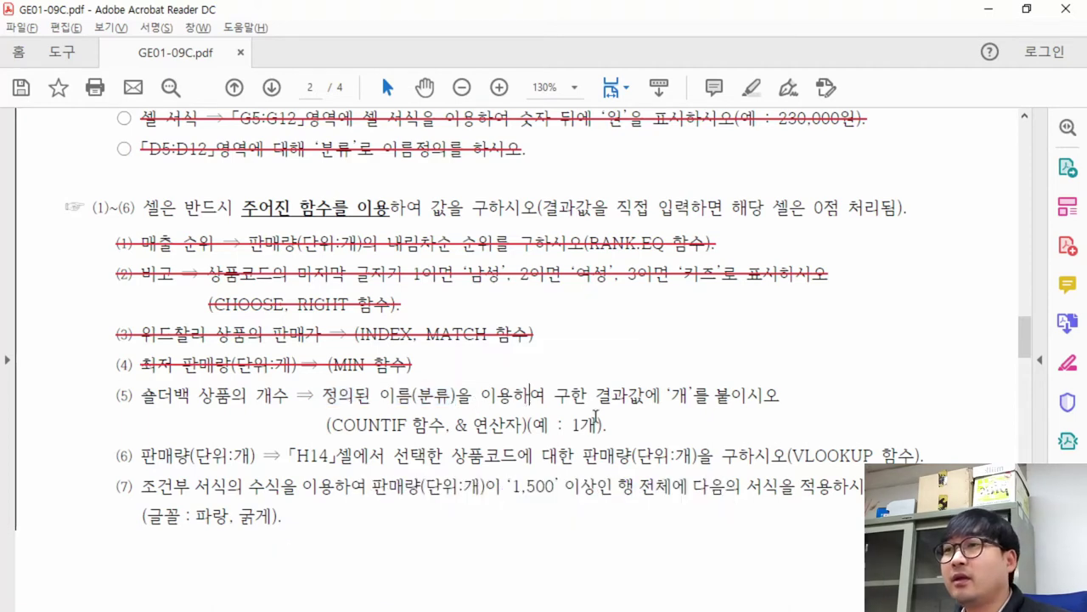
left_click_drag(554, 396, 779, 397)
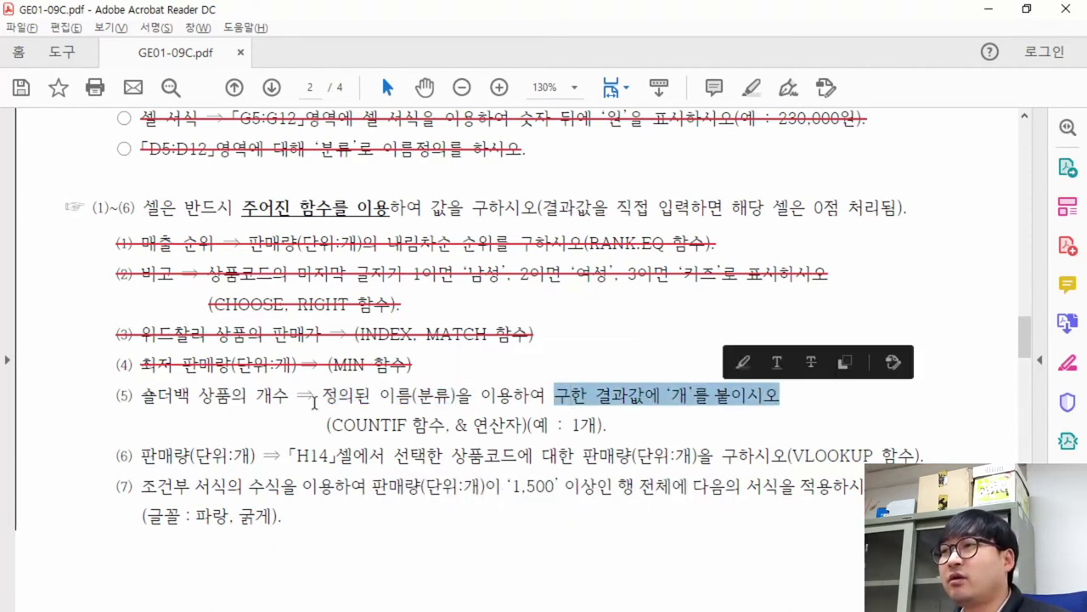
left_click_drag(141, 395, 521, 427)
left_click_drag(332, 426, 410, 427)
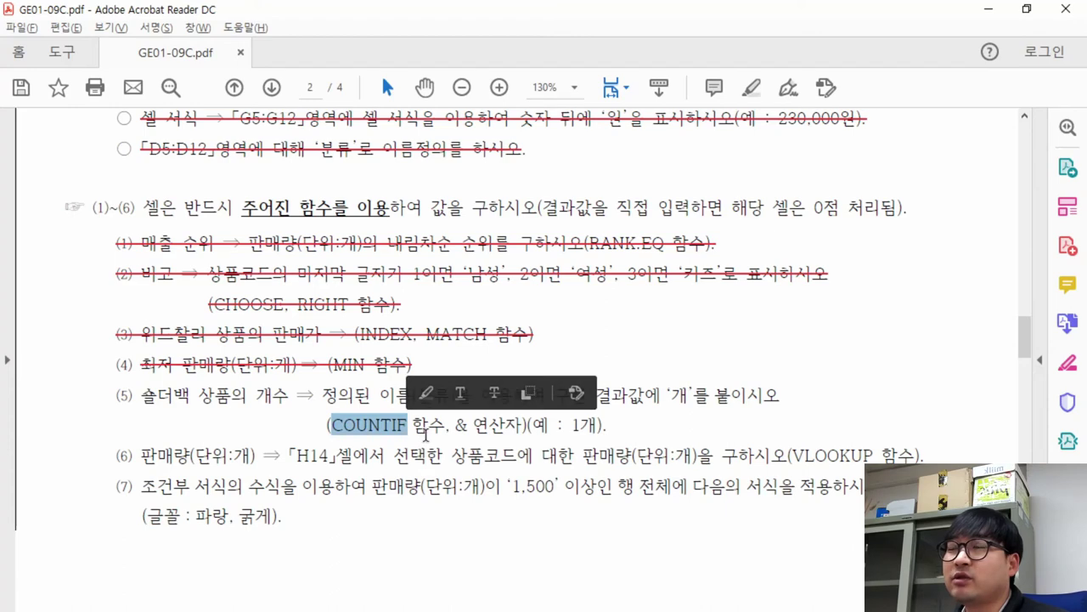
Return to Excel, start a COUNTIF formula in cell J13 and open its function arguments
key("alt+Tab")
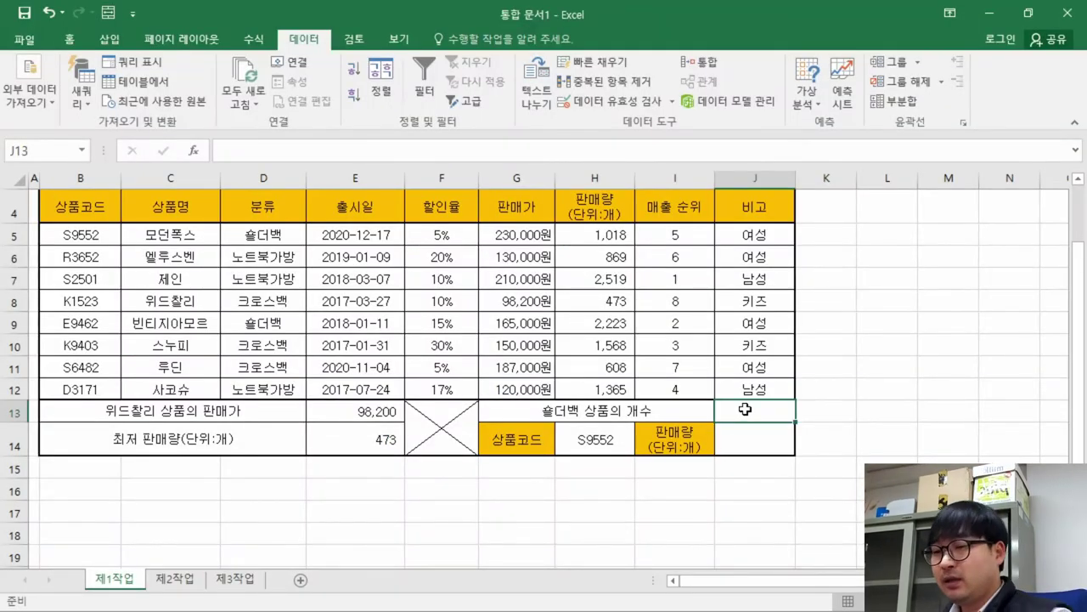
type("=coun")
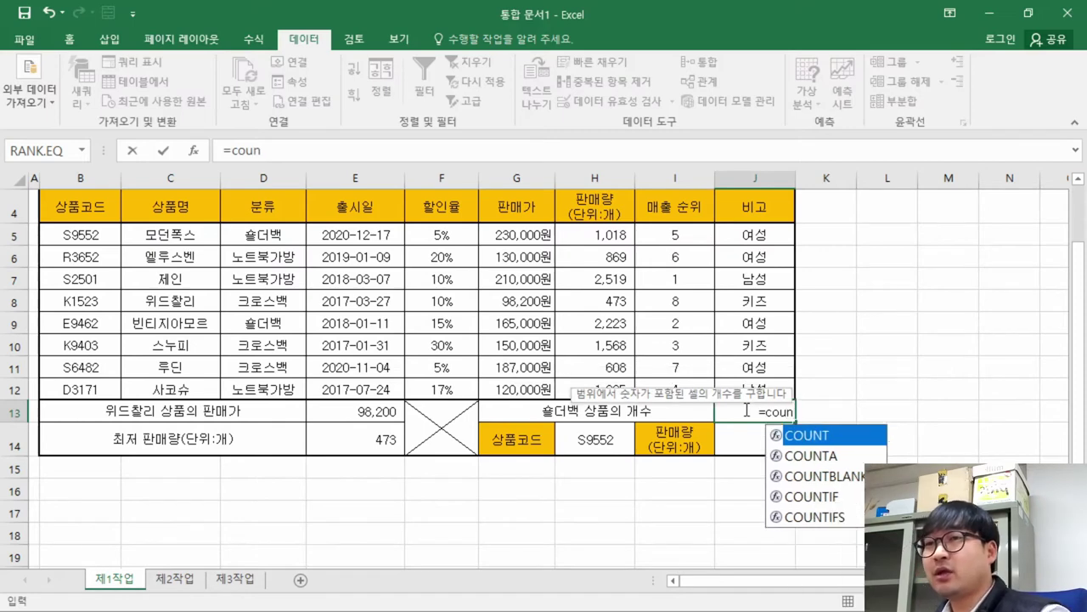
left_click(831, 503)
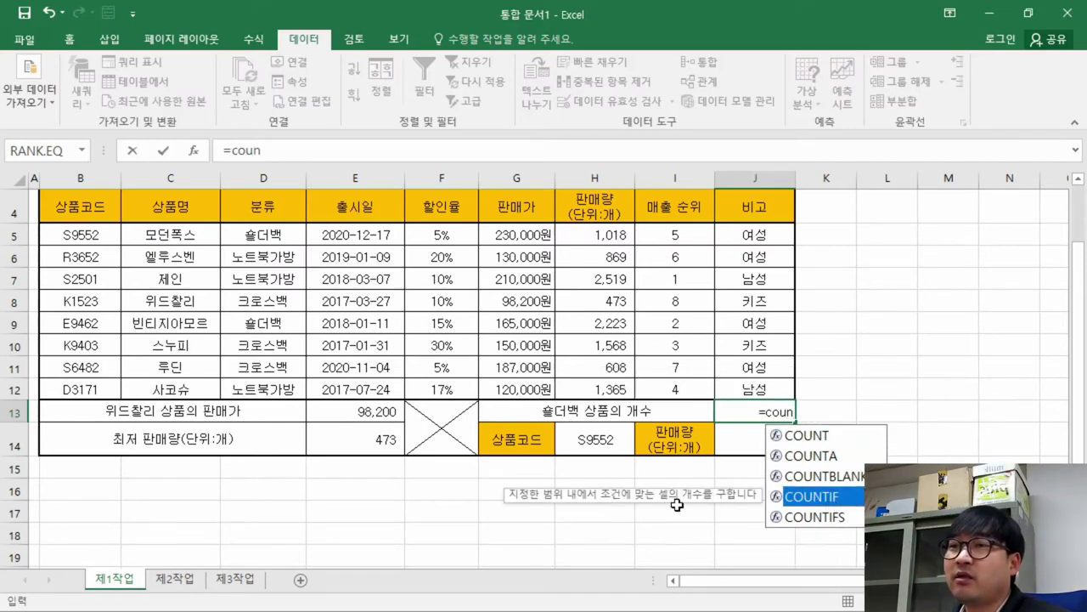
double_click(818, 497)
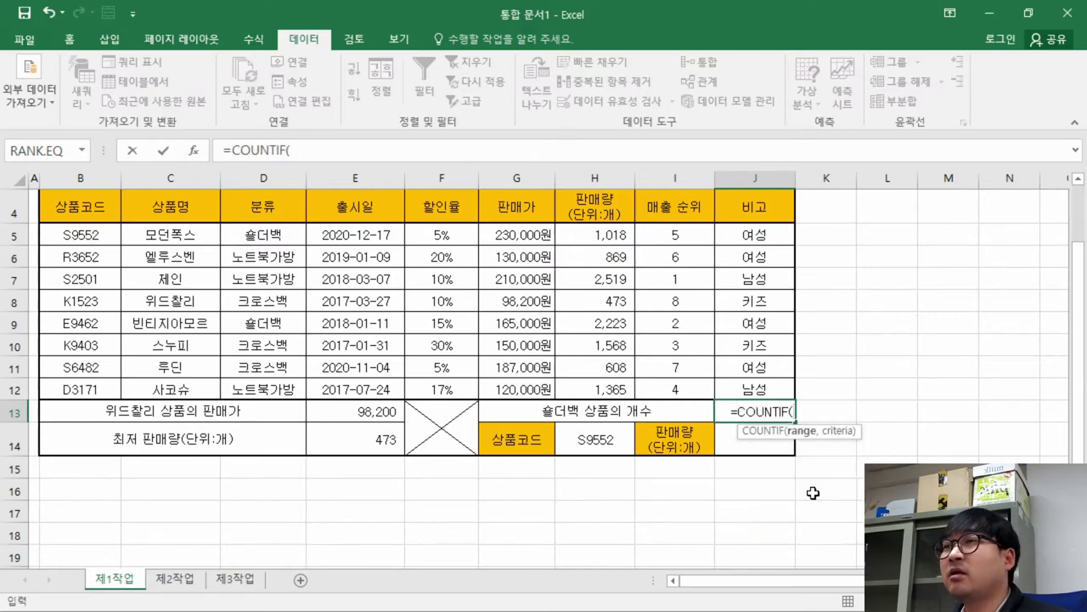
left_click(194, 150)
left_click_drag(280, 187, 533, 210)
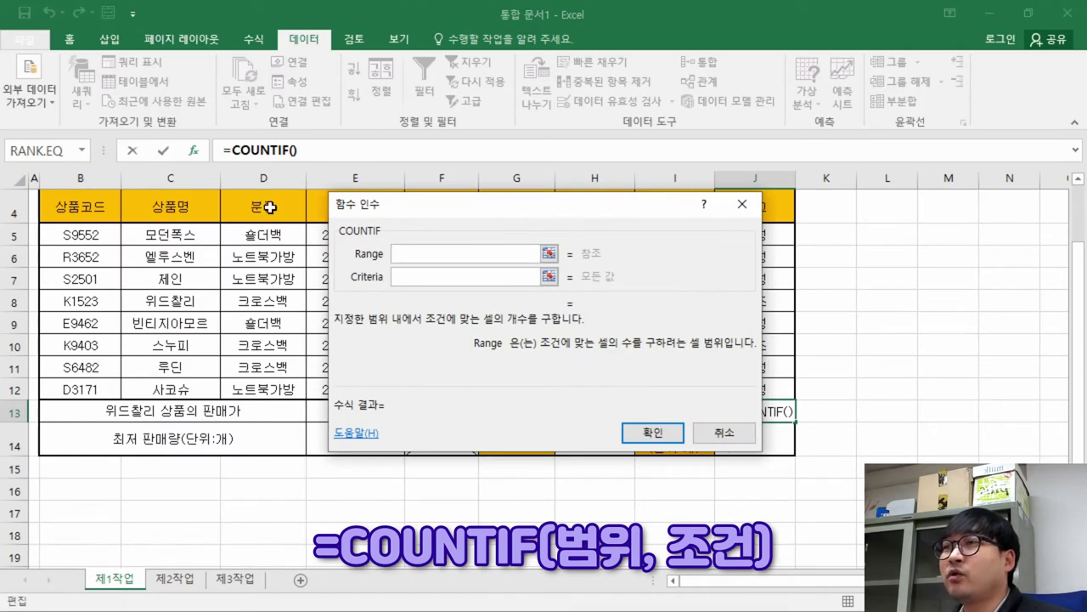
Set the COUNTIF range to D5:D12 (named 분류) and enter 숄더백 as the criteria
key("ctrl")
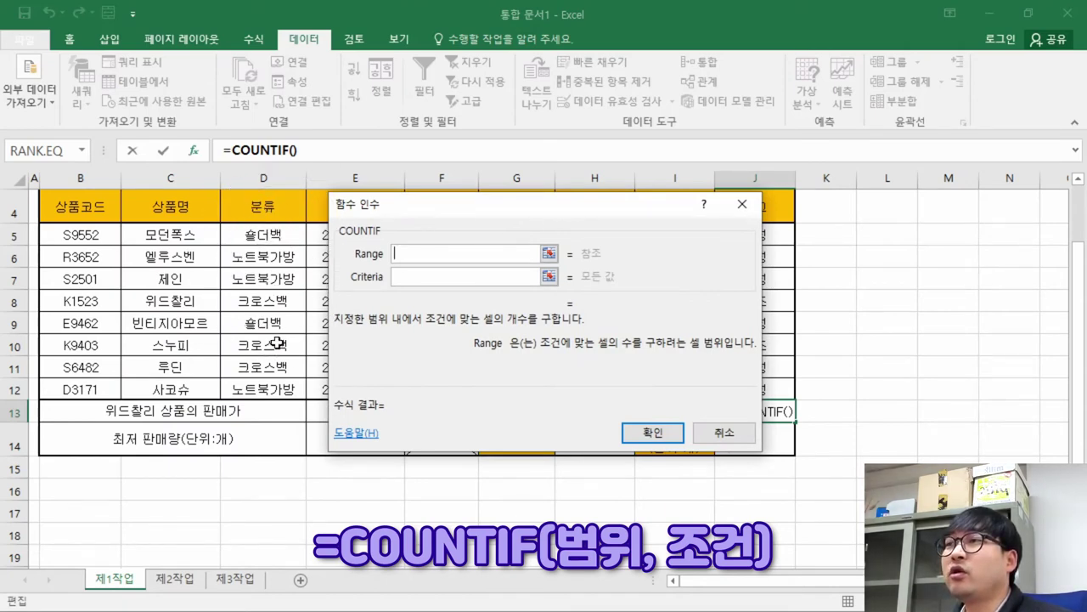
key("ctrl")
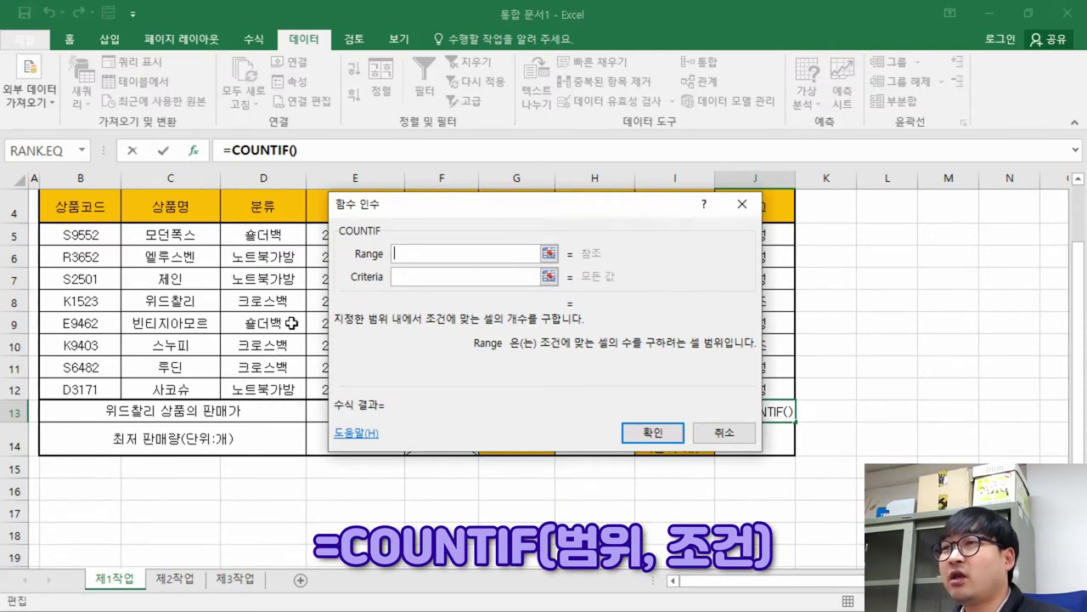
left_click_drag(504, 209, 614, 145)
key("ctrl")
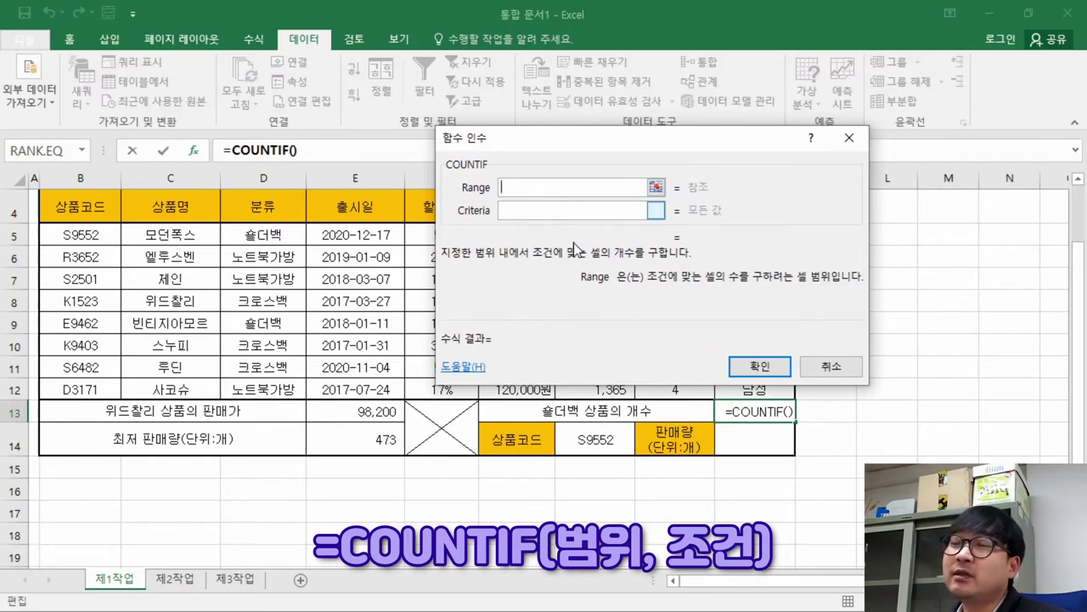
key("ctrl")
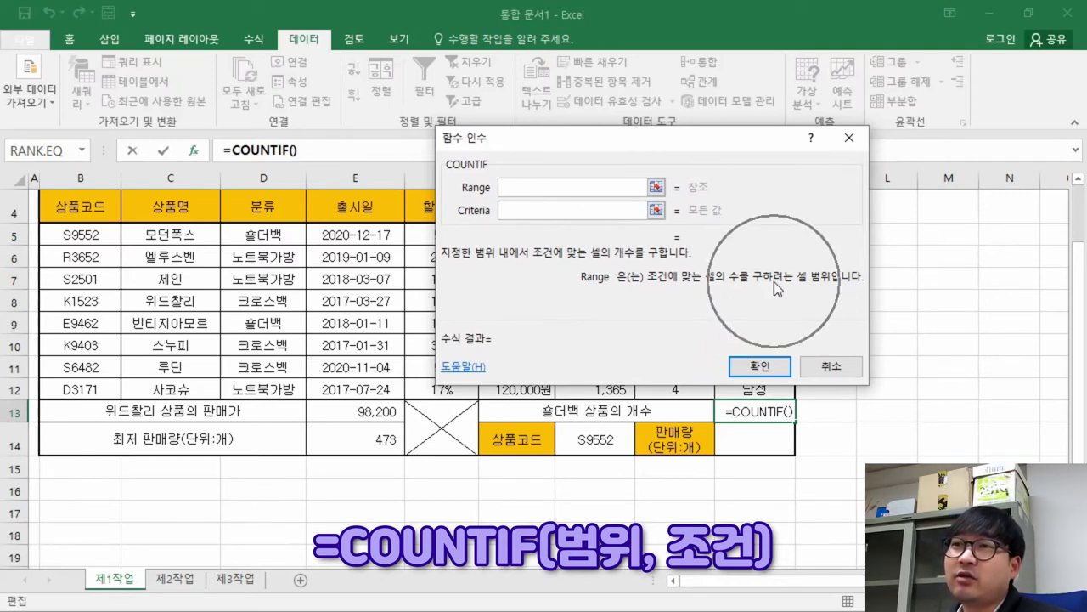
key("ctrl")
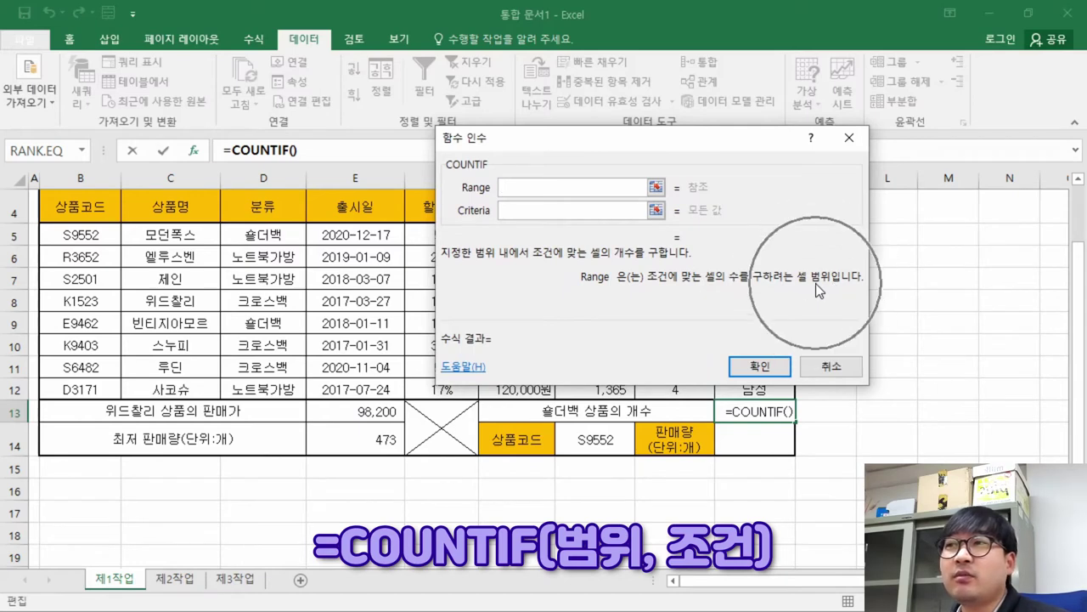
key("ctrl")
left_click_drag(268, 235, 258, 382)
left_click(522, 213)
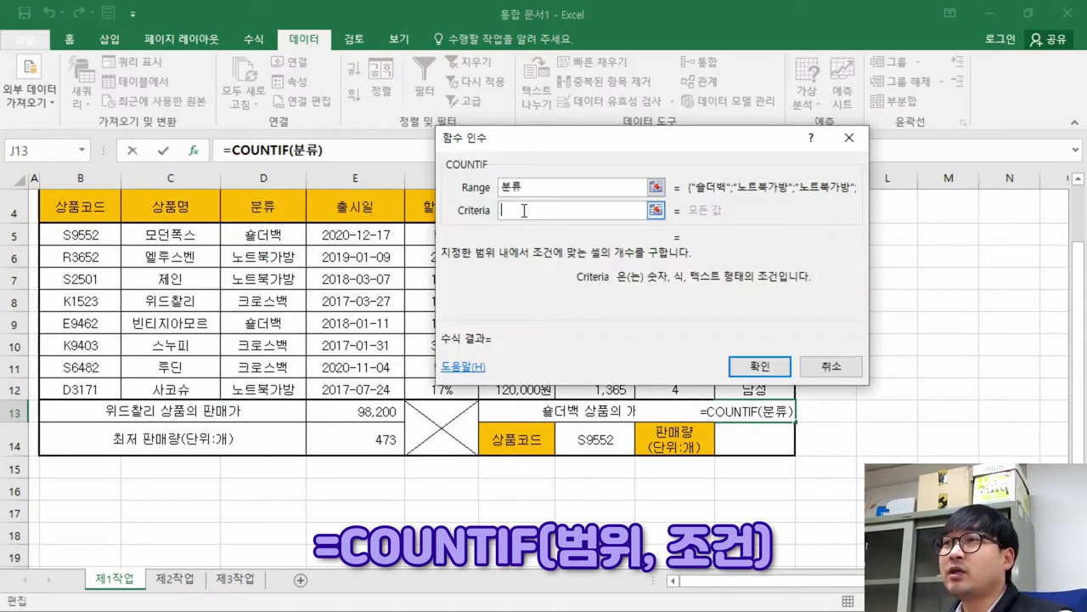
type("숄더백")
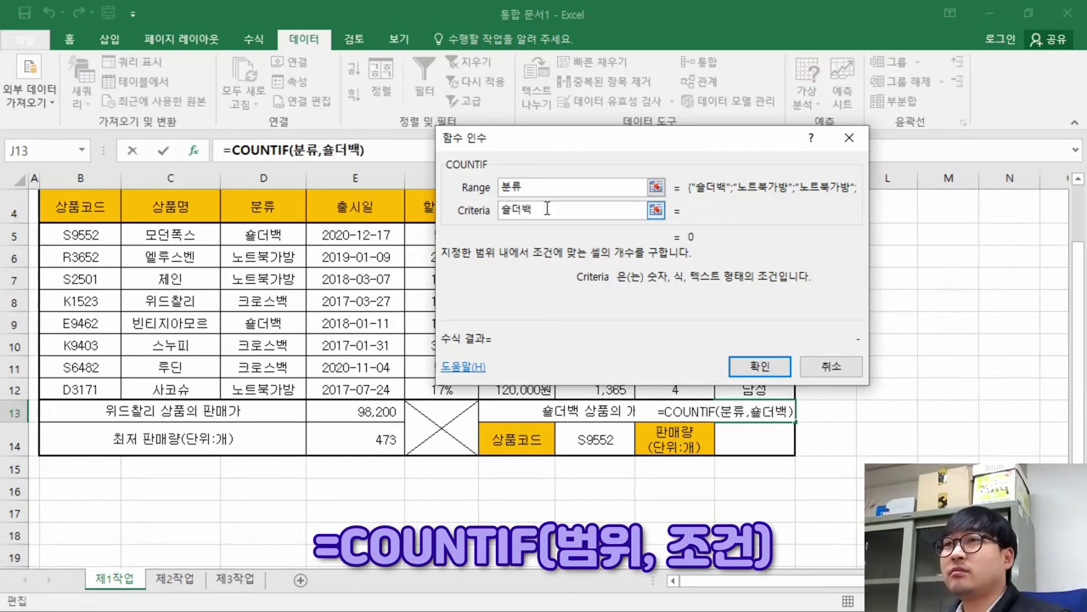
Leave and re-enter the COUNTIF criteria field to have 숄더백 quoted, and remove the quotation marks again
left_click(573, 185)
left_click(578, 210)
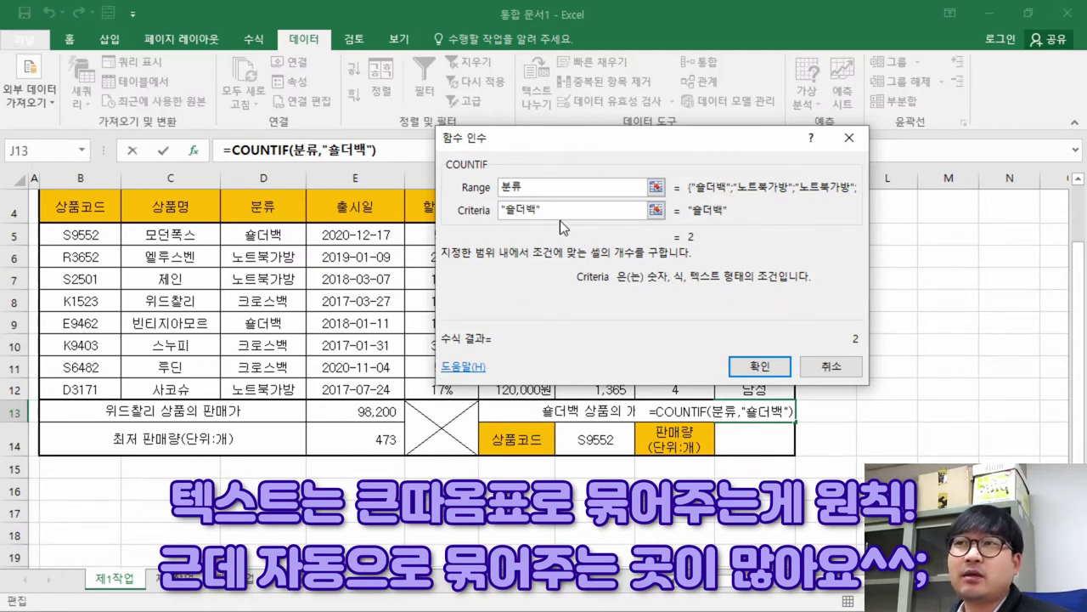
key("BackSpace")
key("Home")
key("Delete")
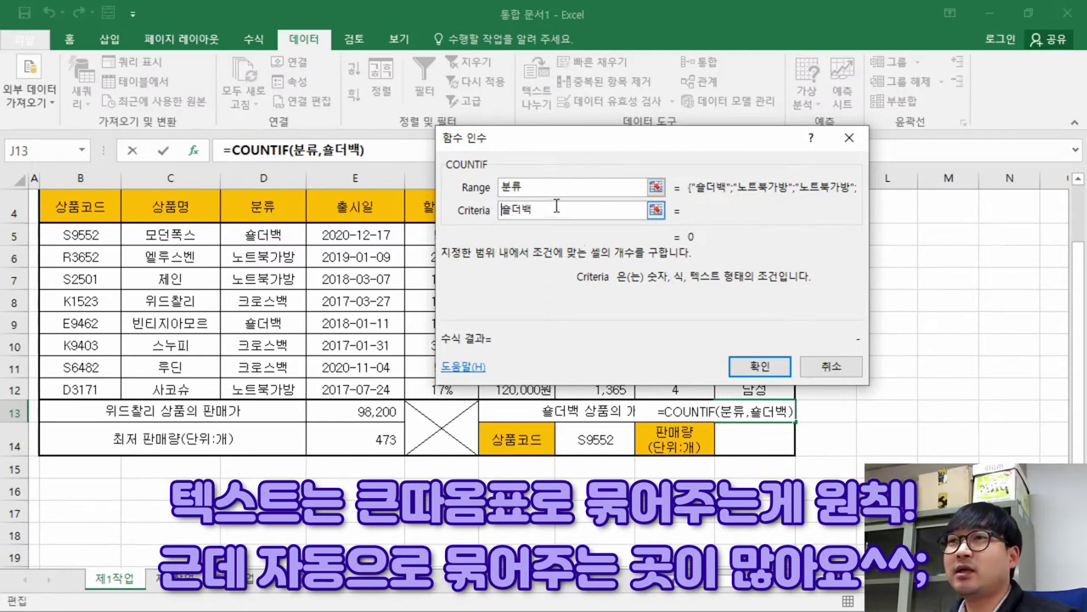
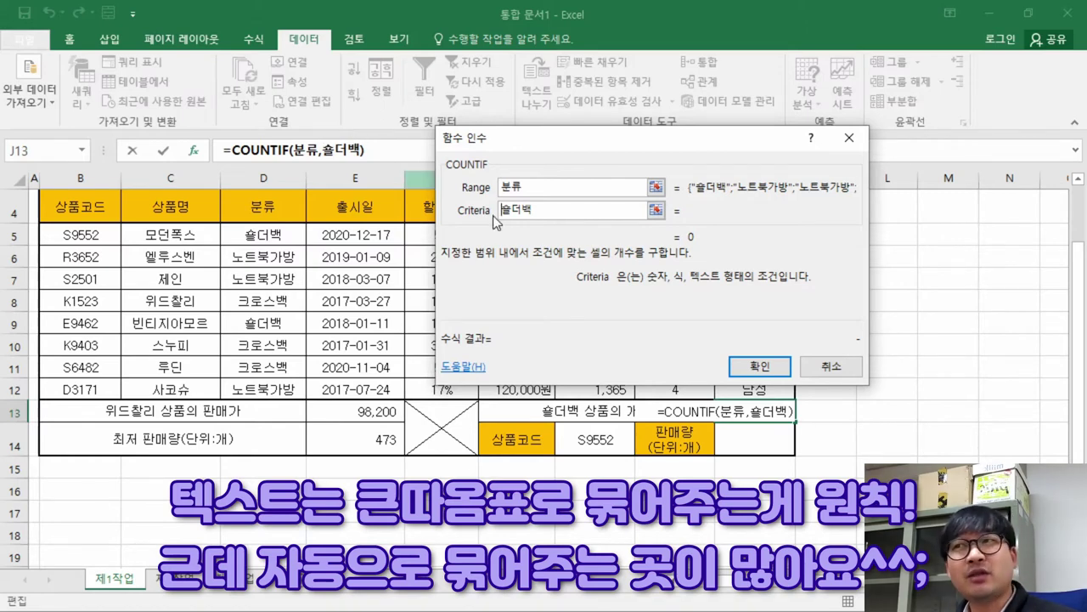
Enclose the COUNTIF criteria text 숄더백 in double quotation marks
left_click(550, 186)
left_click(556, 210)
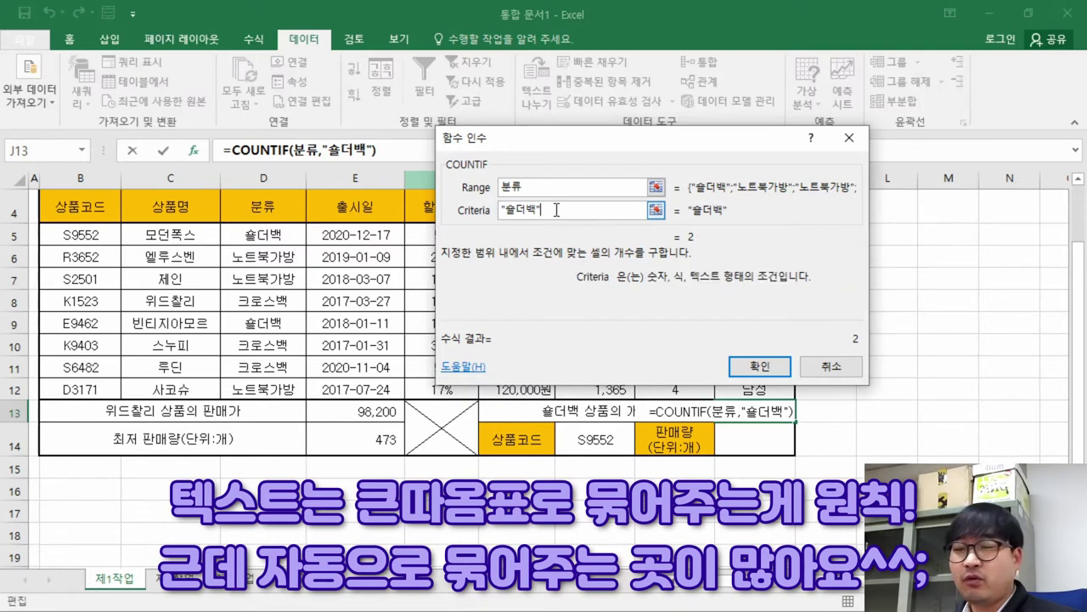
key("BackSpace")
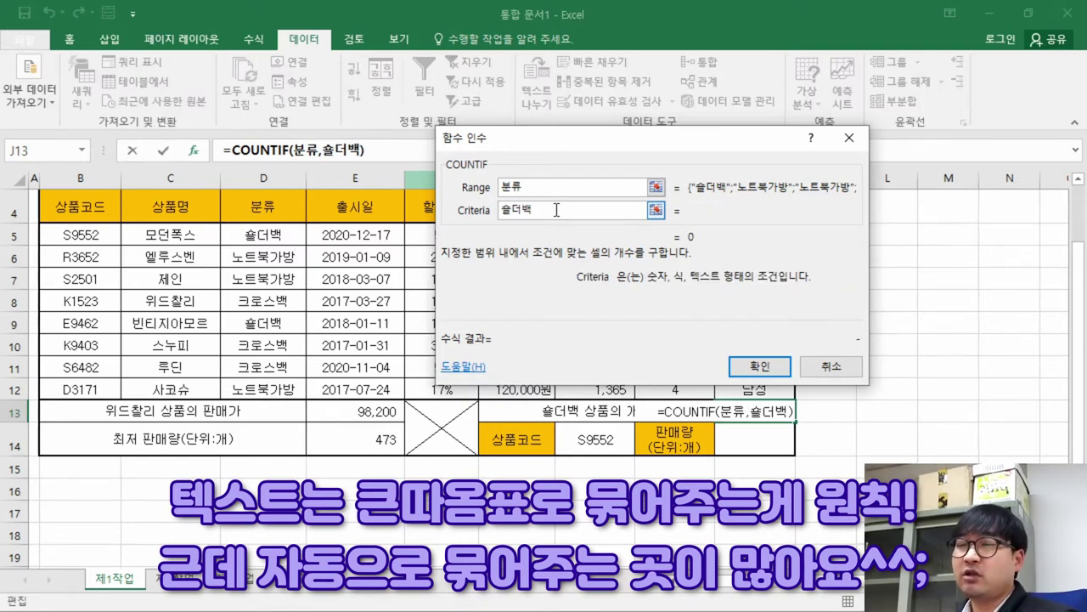
type("\"")
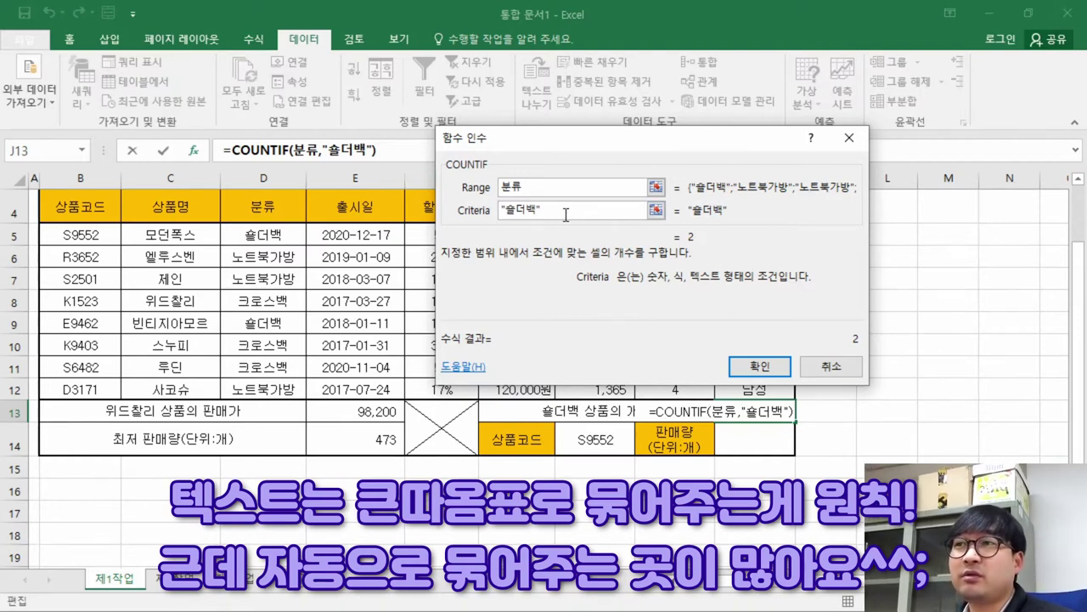
Clear the COUNTIF range, reselect cells D5:D12 for it and confirm the formula in J13
left_click(522, 188)
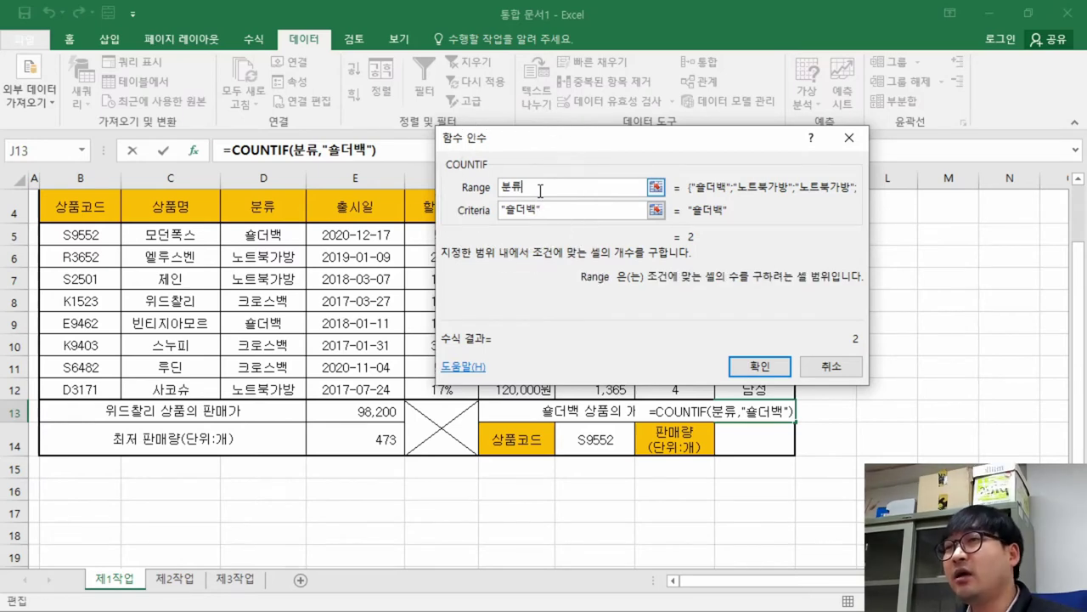
key("BackSpace")
key("BackSpace")
left_click_drag(281, 235, 284, 389)
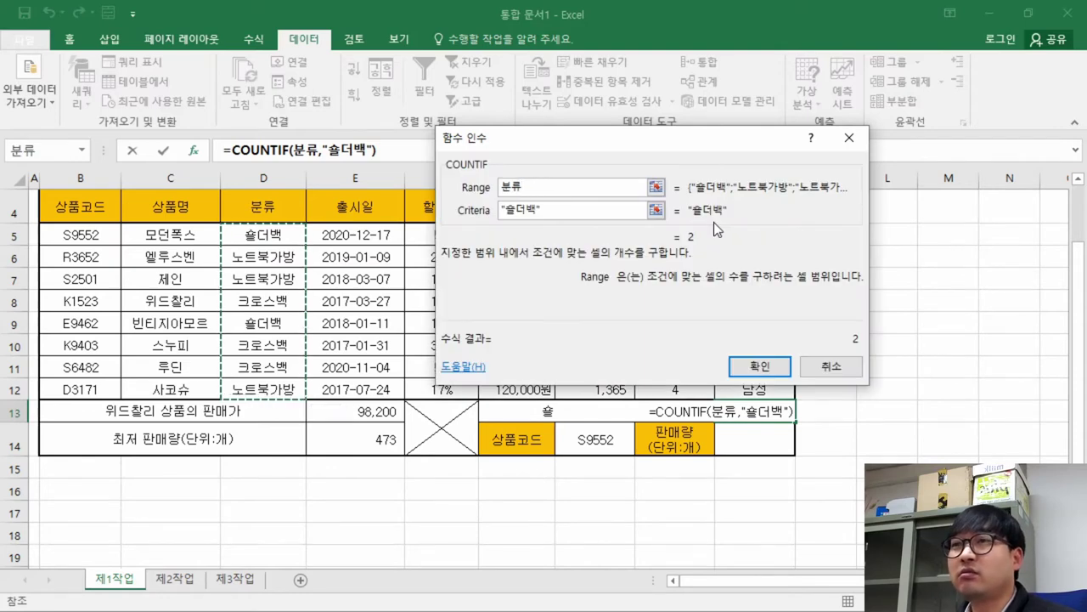
left_click(754, 366)
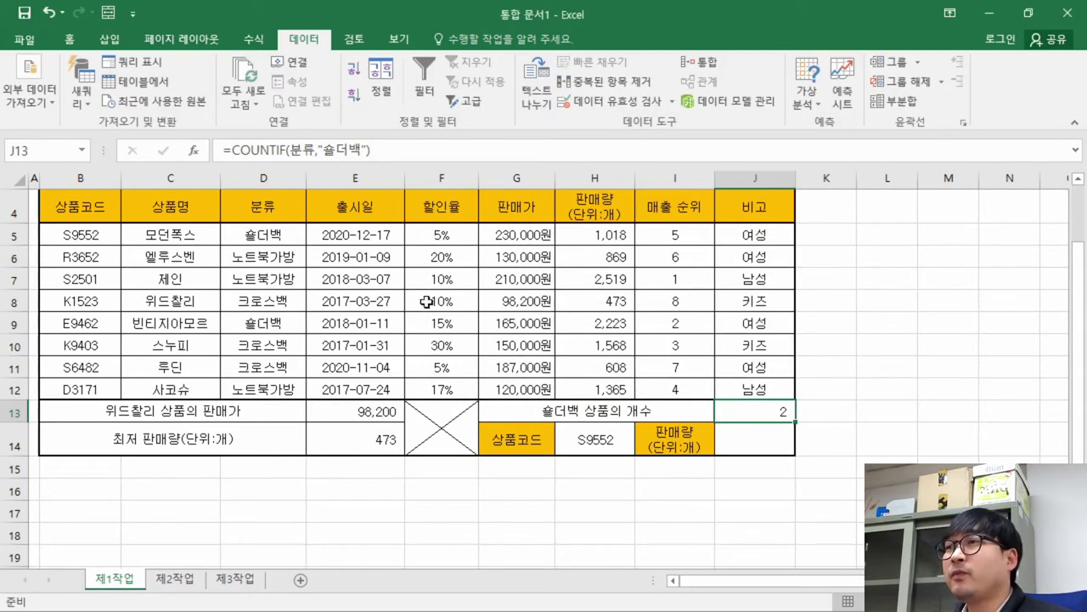
Switch to the PDF and review task (5), the condition naming D5:D12 as 분류 and the sample table's 분류 column
left_click_drag(266, 236, 452, 394)
key("alt+Tab")
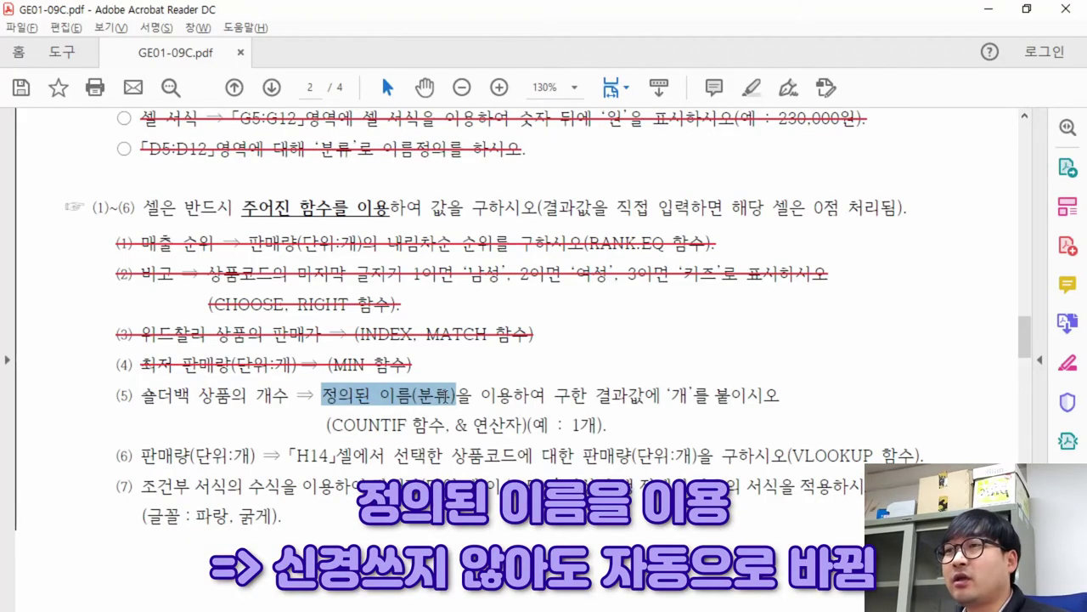
scroll(448, 396, "up", 8)
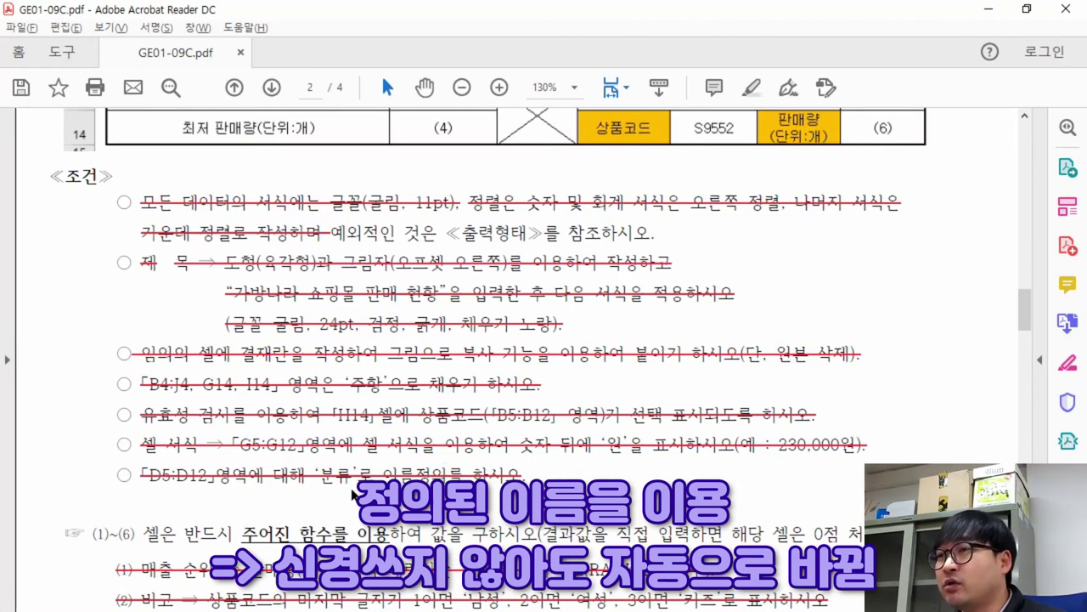
left_click_drag(330, 484, 518, 483)
scroll(290, 450, "up", 8)
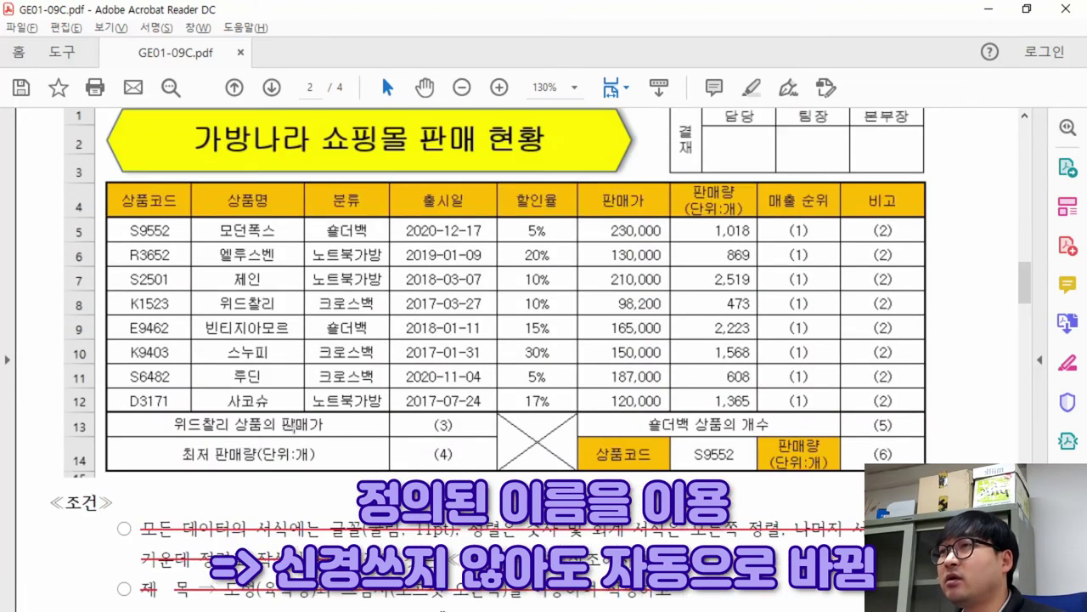
scroll(241, 272, "up", 1)
left_click_drag(322, 270, 382, 457)
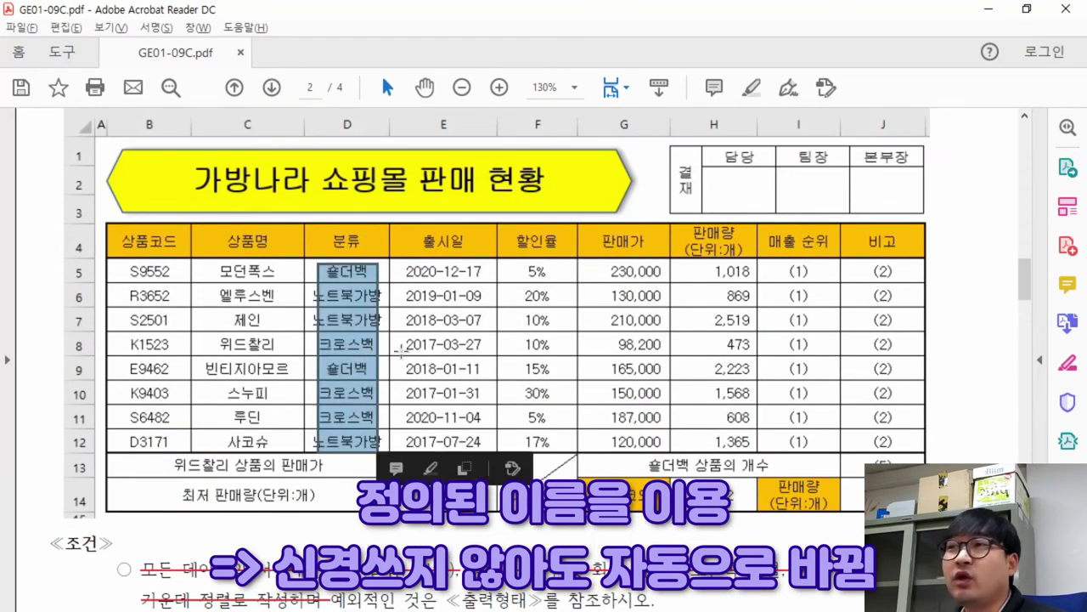
scroll(355, 371, "down", 16)
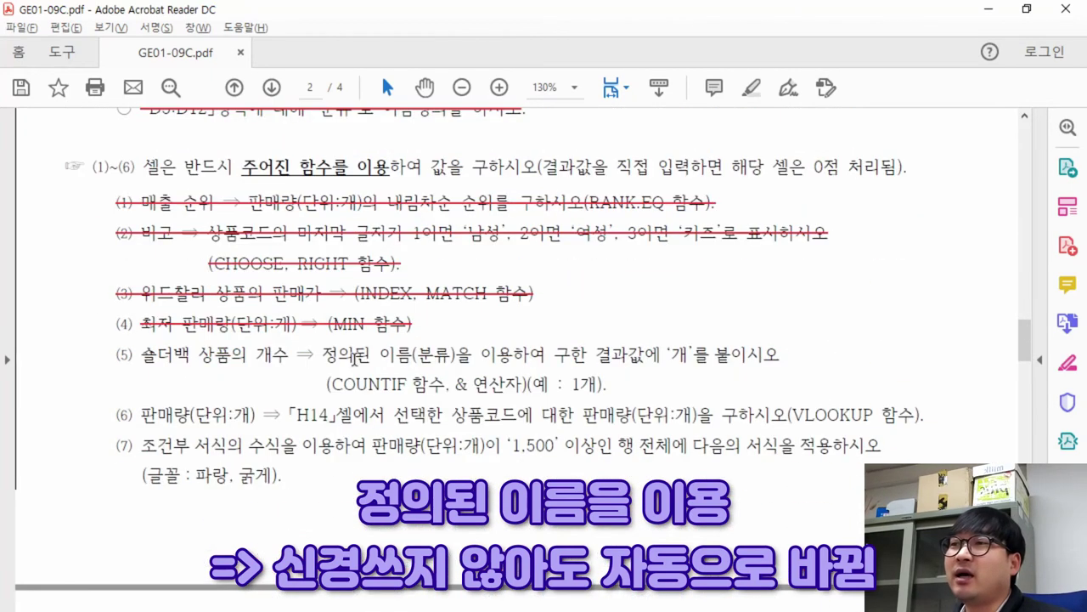
Return to Excel and select D5:D12 to check the defined name of the range
key("alt+Tab")
left_click_drag(272, 236, 278, 389)
key("ctrl+q")
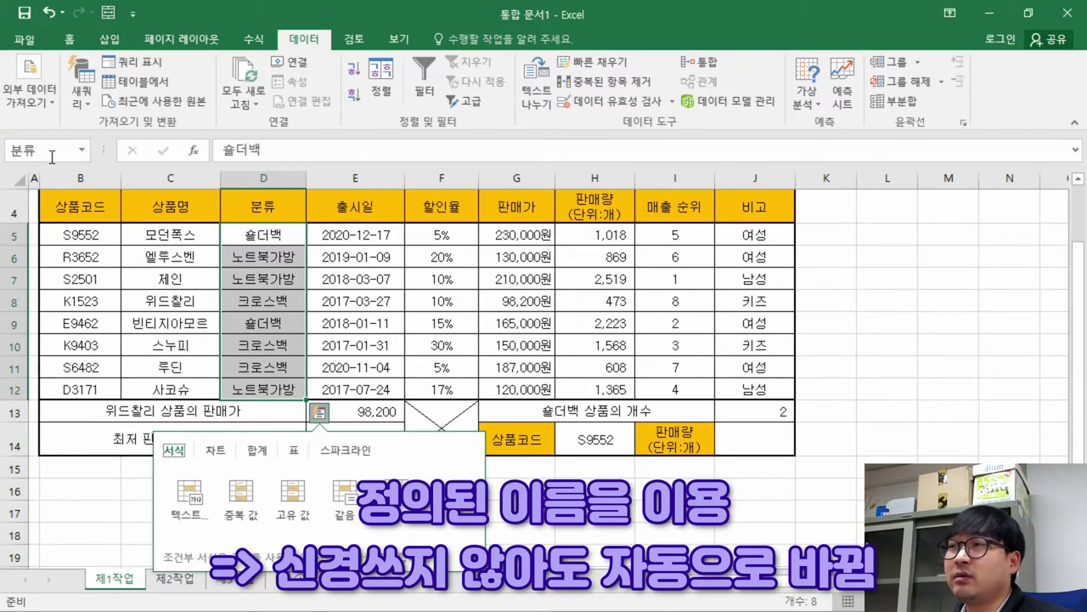
key("Escape")
left_click(243, 321)
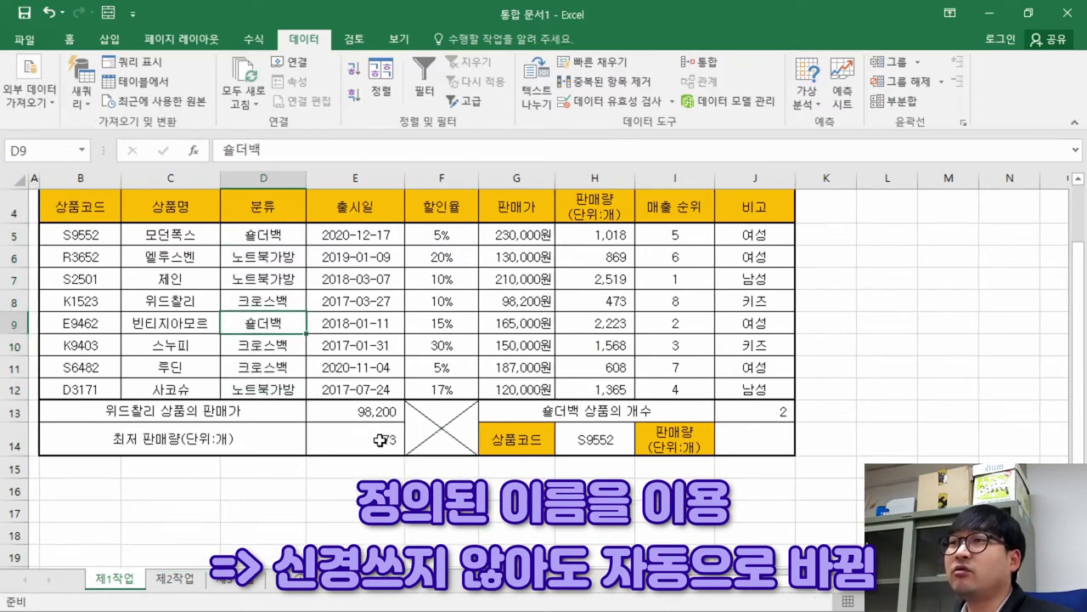
Select J13 and reread in the PDF the 분류 name-definition condition and task (5)'s requirement to use that name
left_click(727, 406)
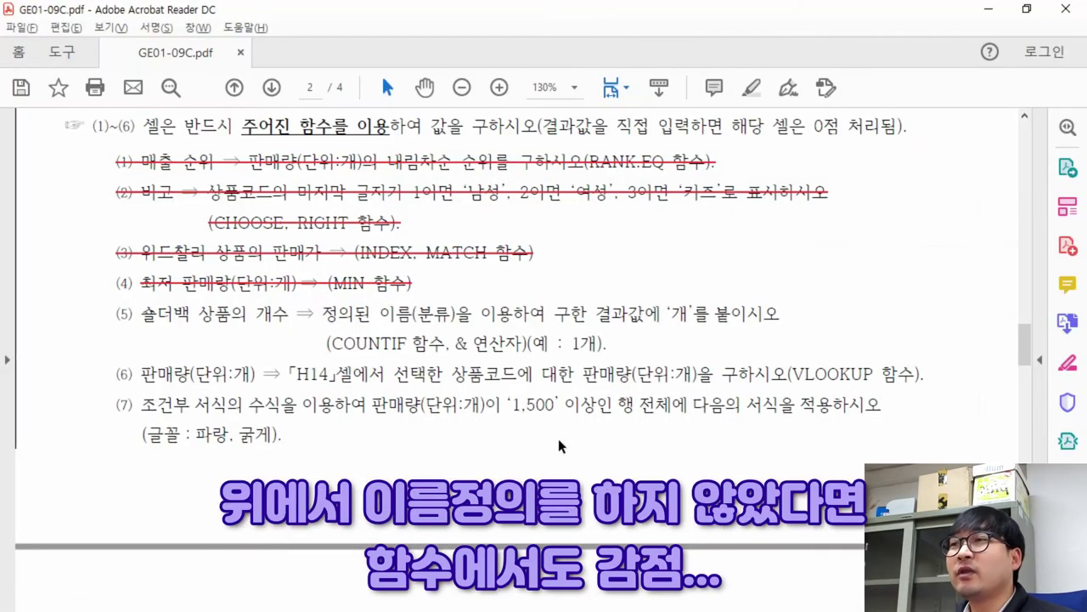
scroll(558, 438, "up", 5)
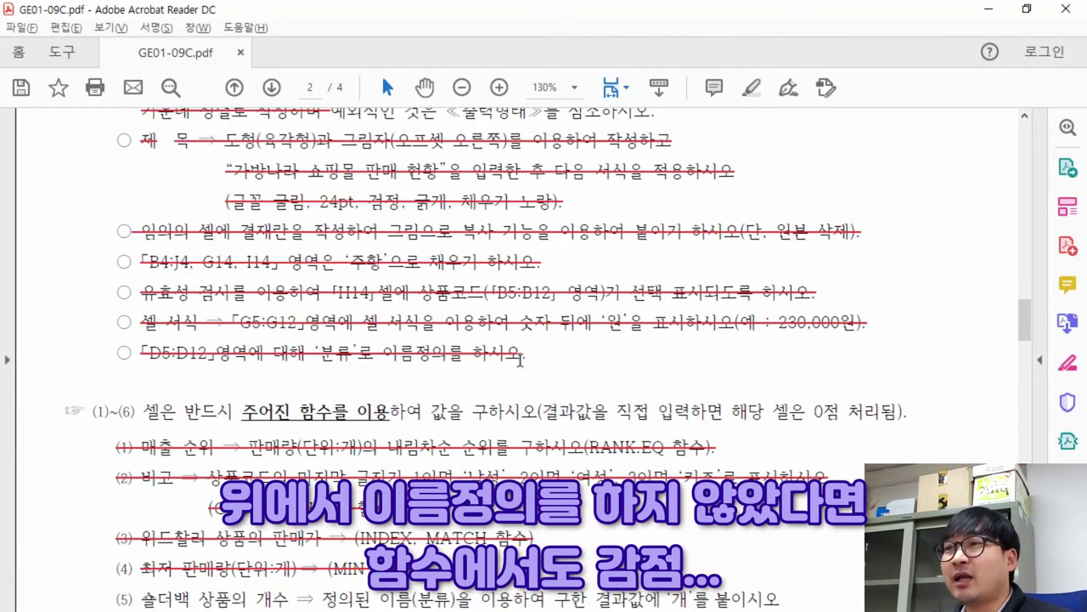
left_click_drag(521, 360, 315, 357)
scroll(315, 357, "down", 4)
left_click_drag(323, 395, 498, 402)
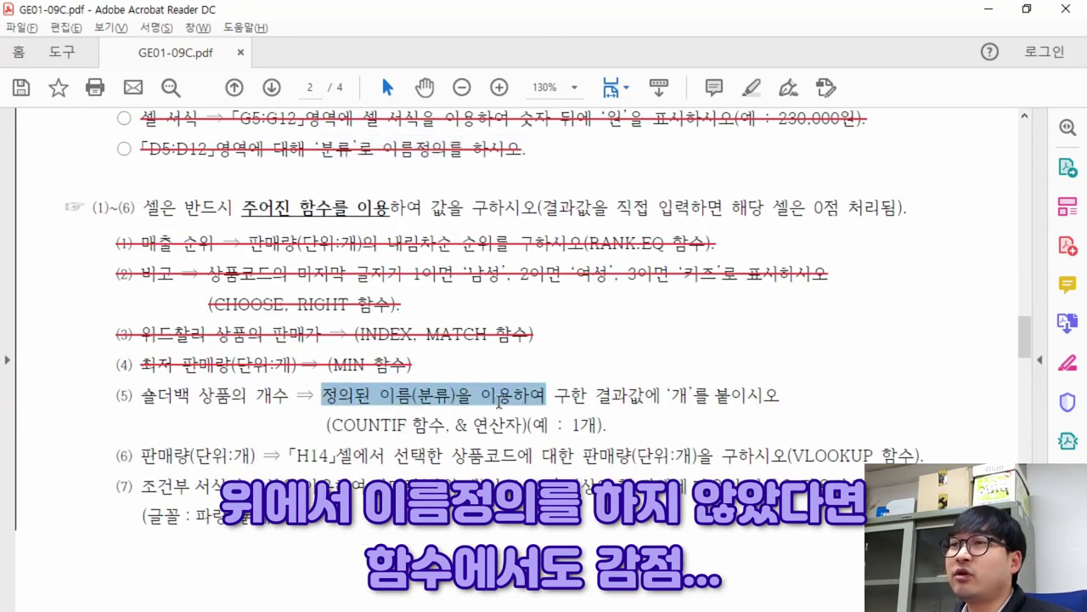
left_click(412, 407)
left_click_drag(322, 395, 527, 394)
key("alt+Tab")
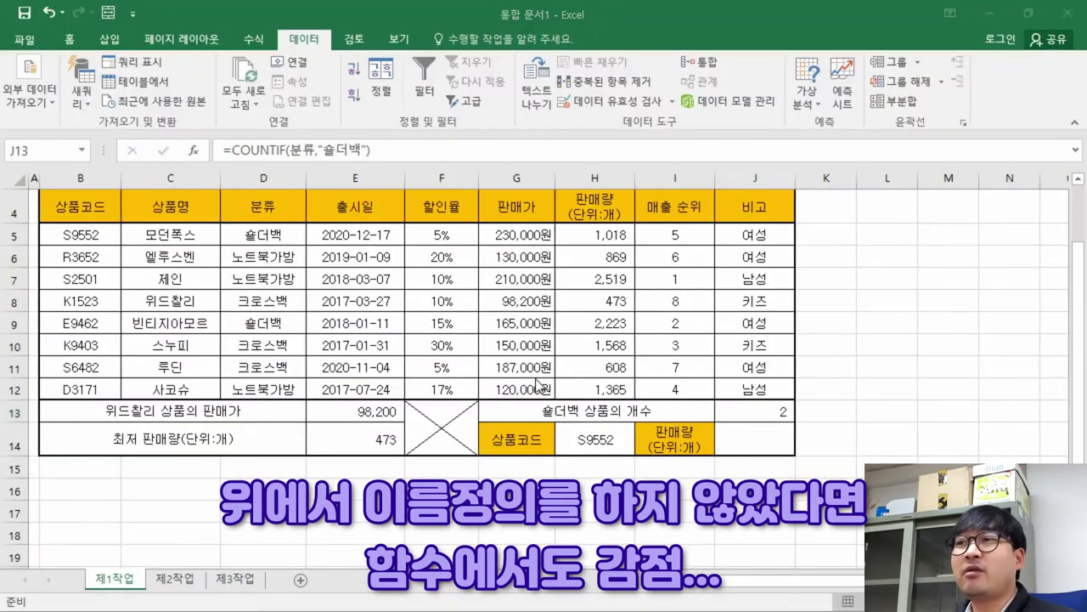
key("alt+Tab")
left_click(391, 401)
left_click_drag(322, 395, 569, 397)
left_click(504, 396)
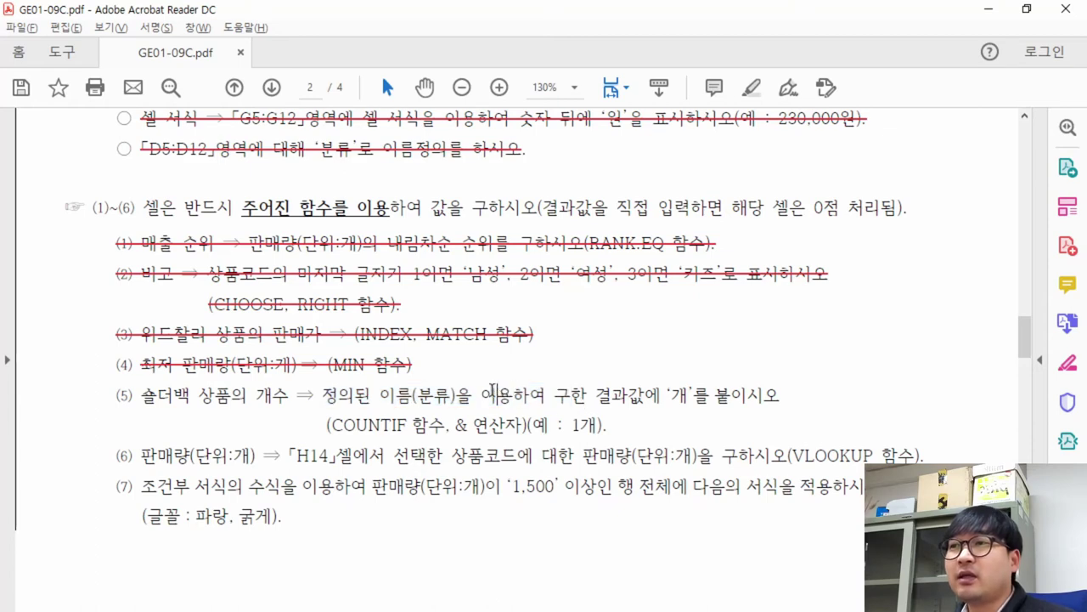
Examine task (5)'s 개 suffix, its 1개 example and the & operator, comparing them with the 원 cell-format condition
double_click(684, 400)
left_click_drag(571, 425, 599, 425)
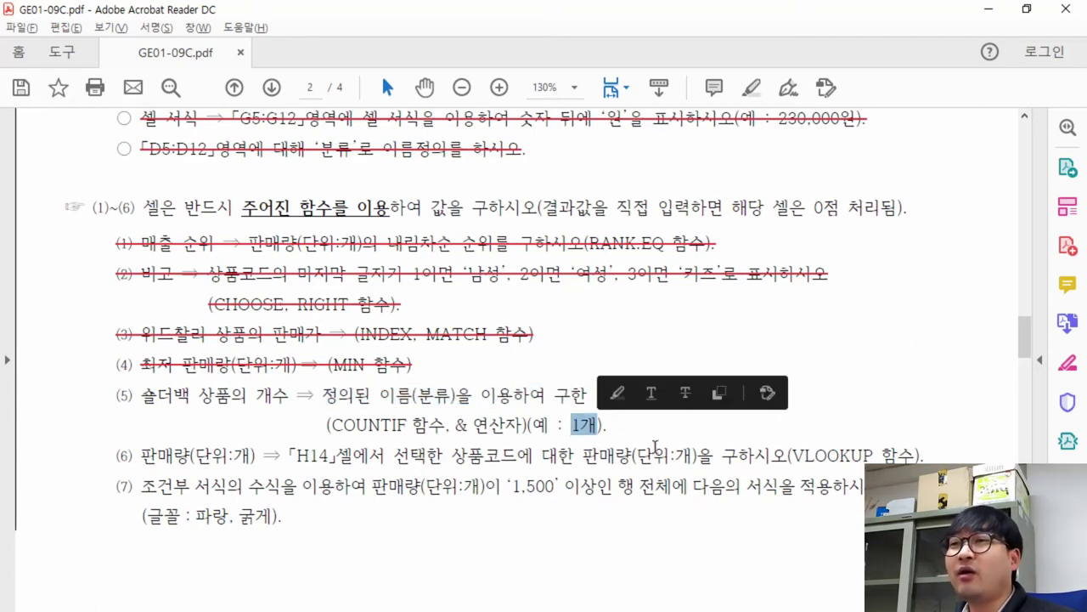
scroll(505, 396, "up", 4)
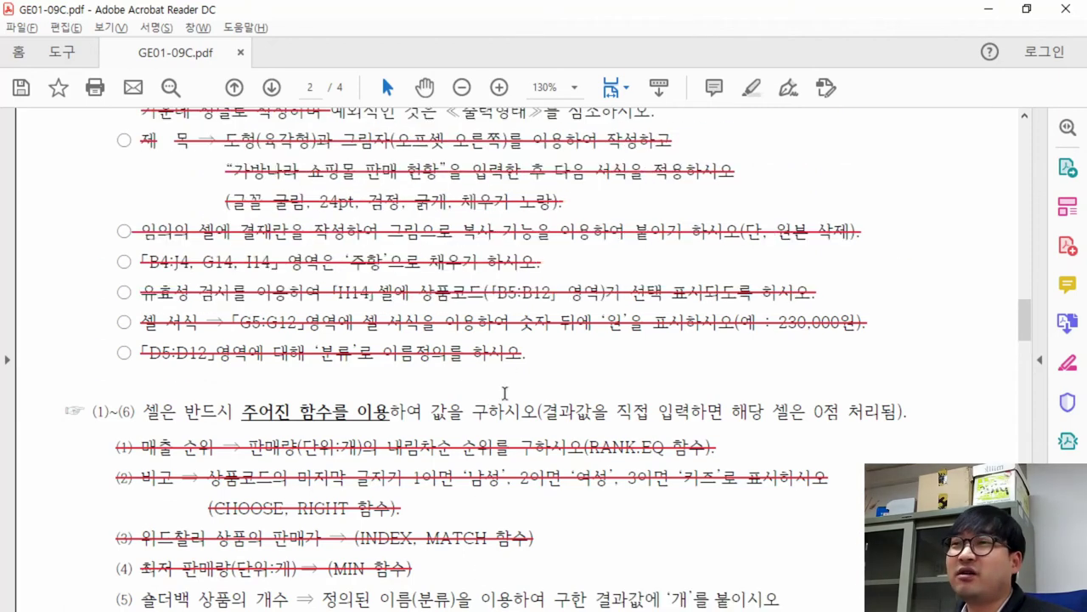
left_click(367, 326)
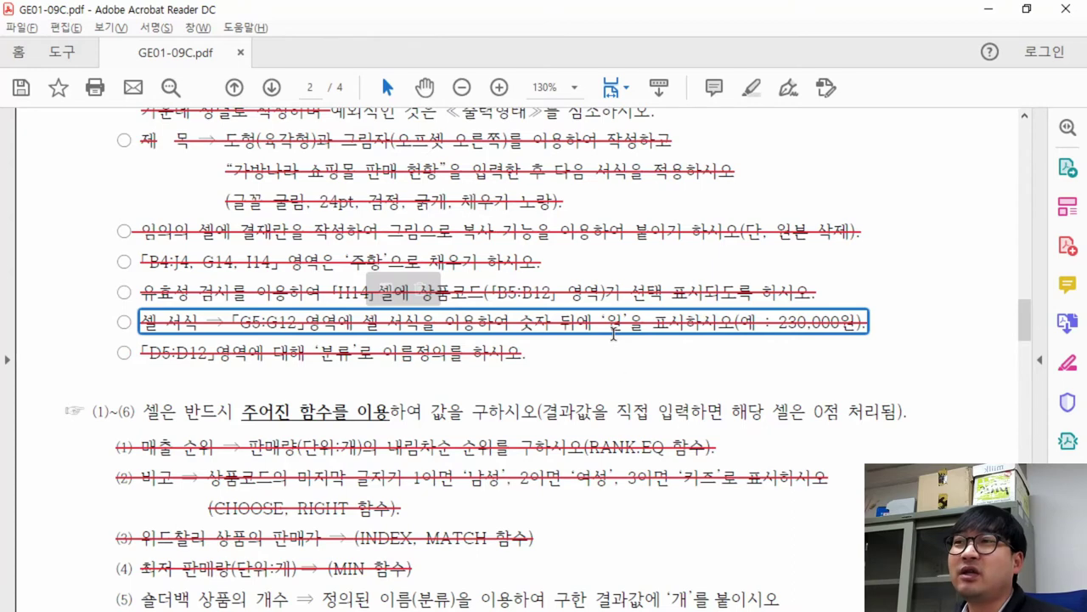
scroll(615, 371, "down", 2)
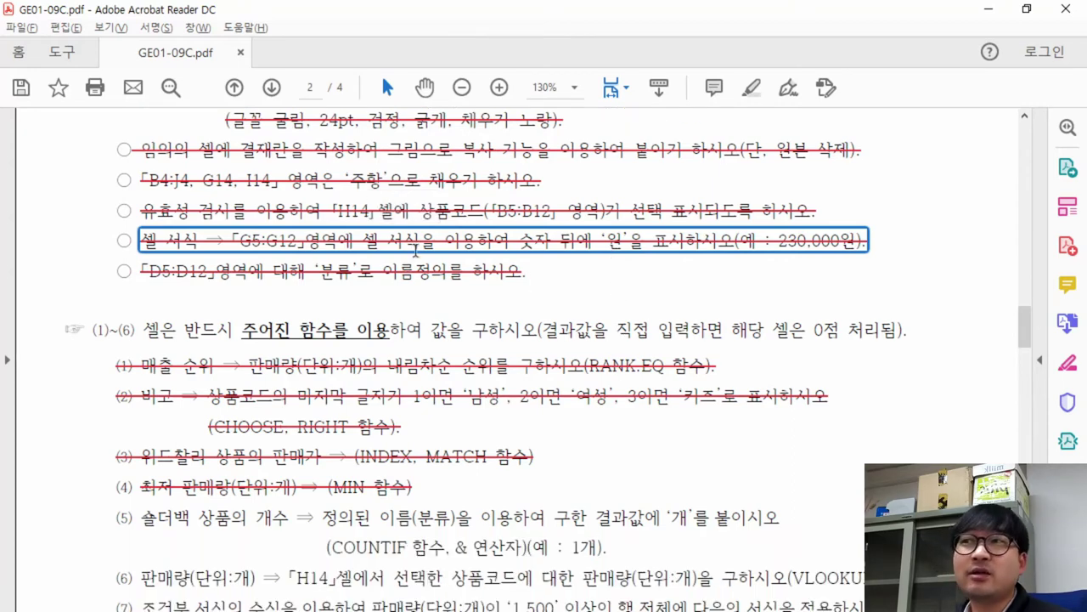
scroll(547, 334, "down", 4)
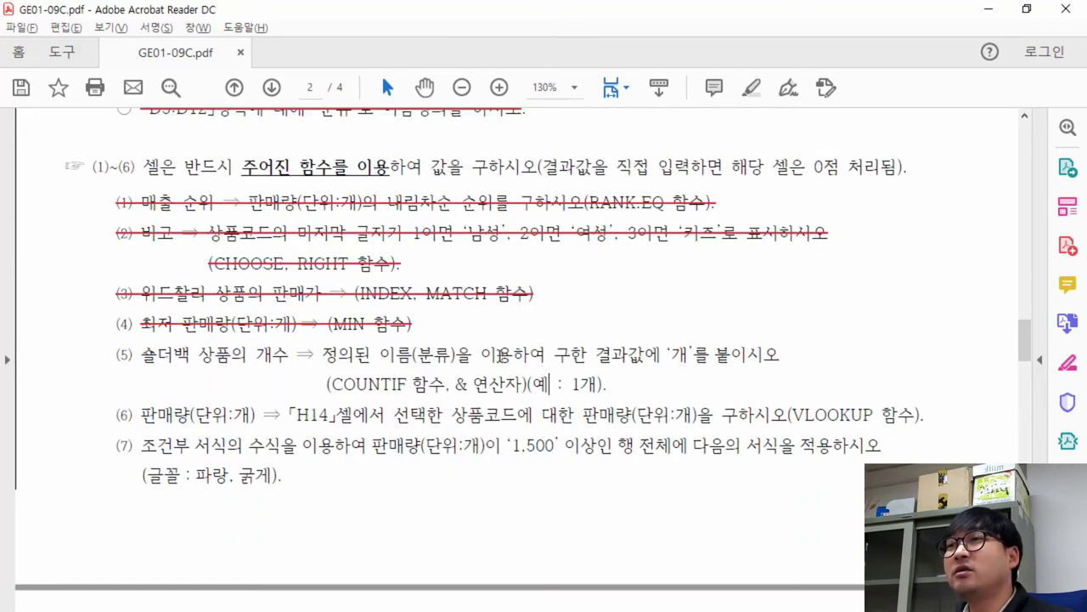
left_click_drag(454, 384, 522, 384)
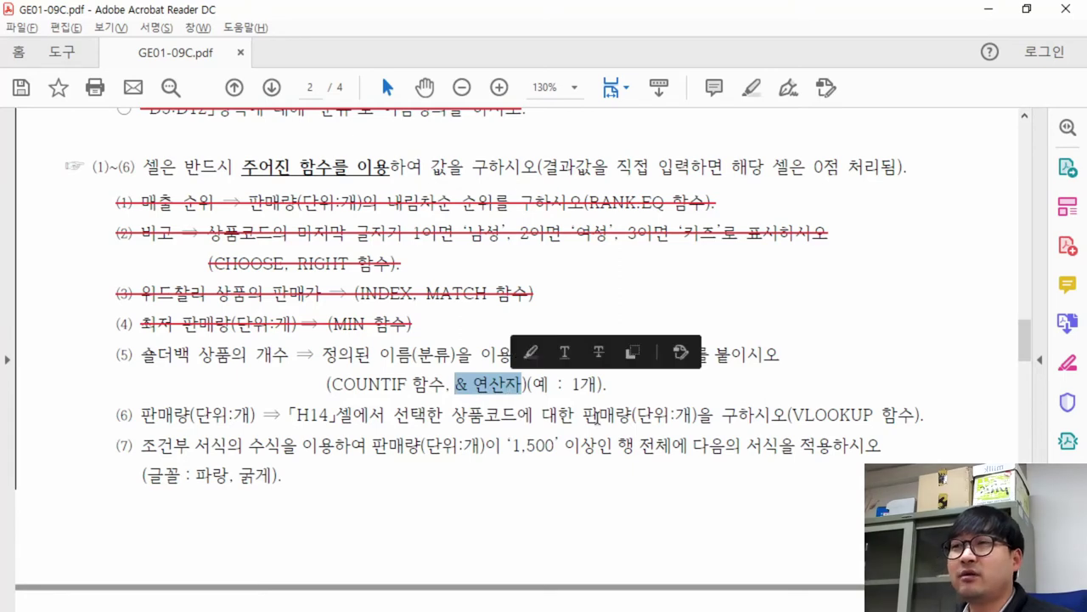
left_click(499, 386)
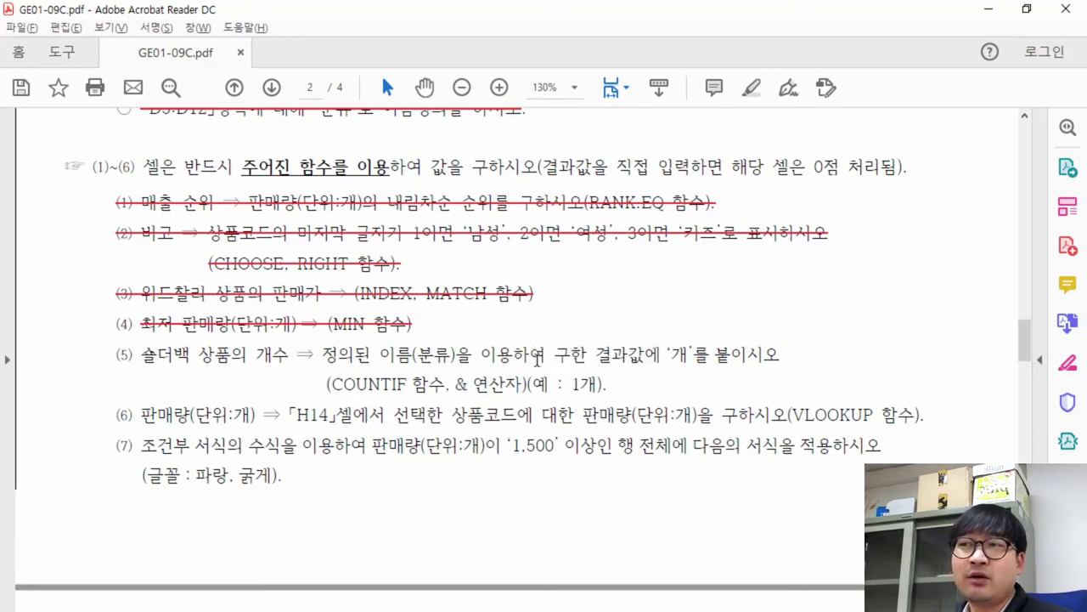
left_click_drag(456, 391, 571, 402)
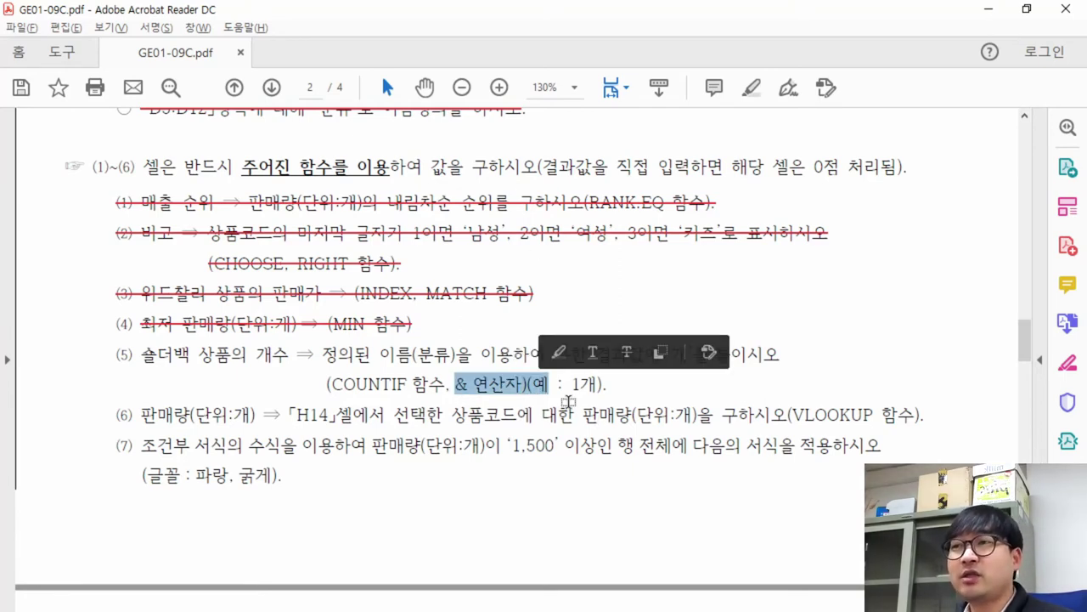
Return to Excel and append &"개" to the COUNTIF formula in J13
key("alt+Tab")
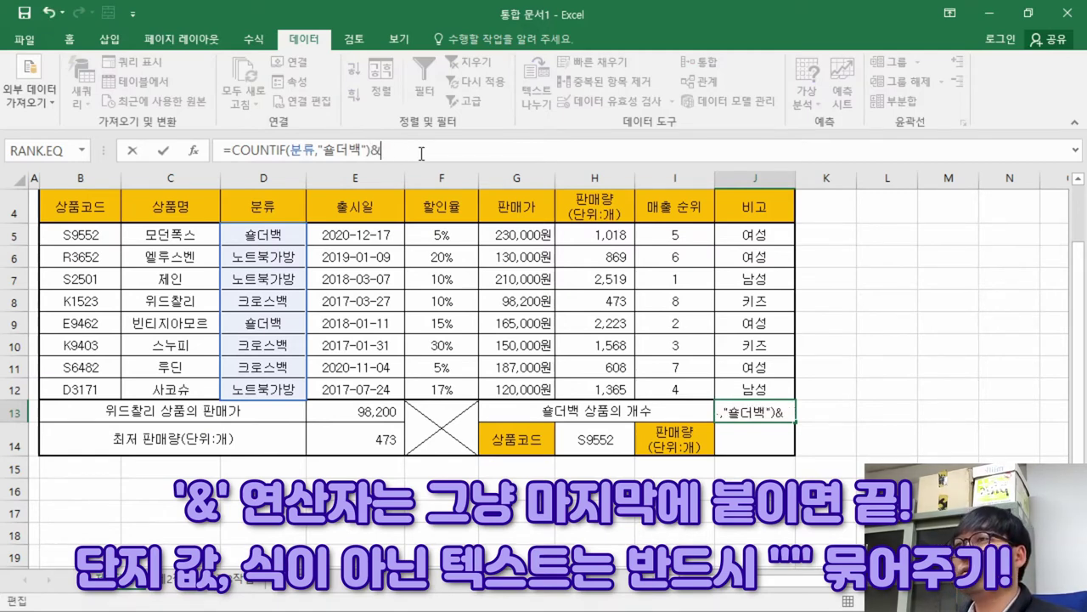
type("개")
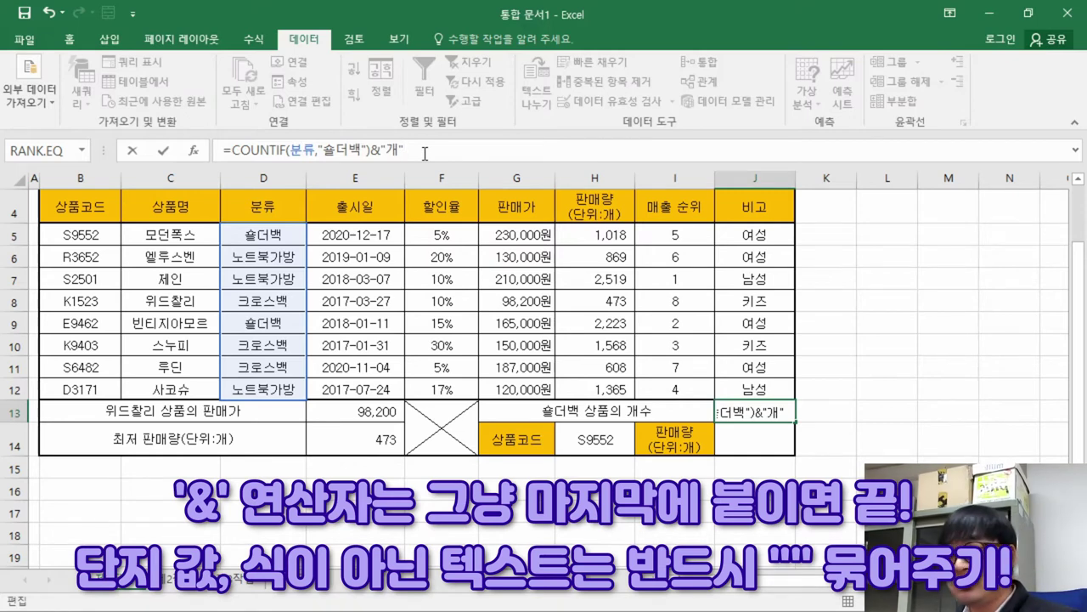
key("Left")
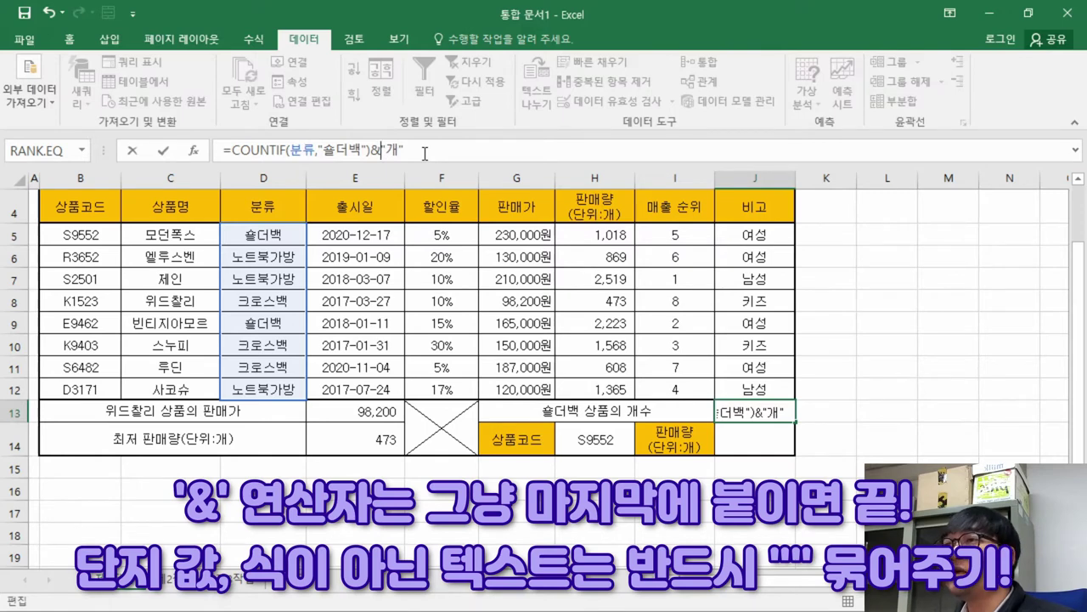
key("End")
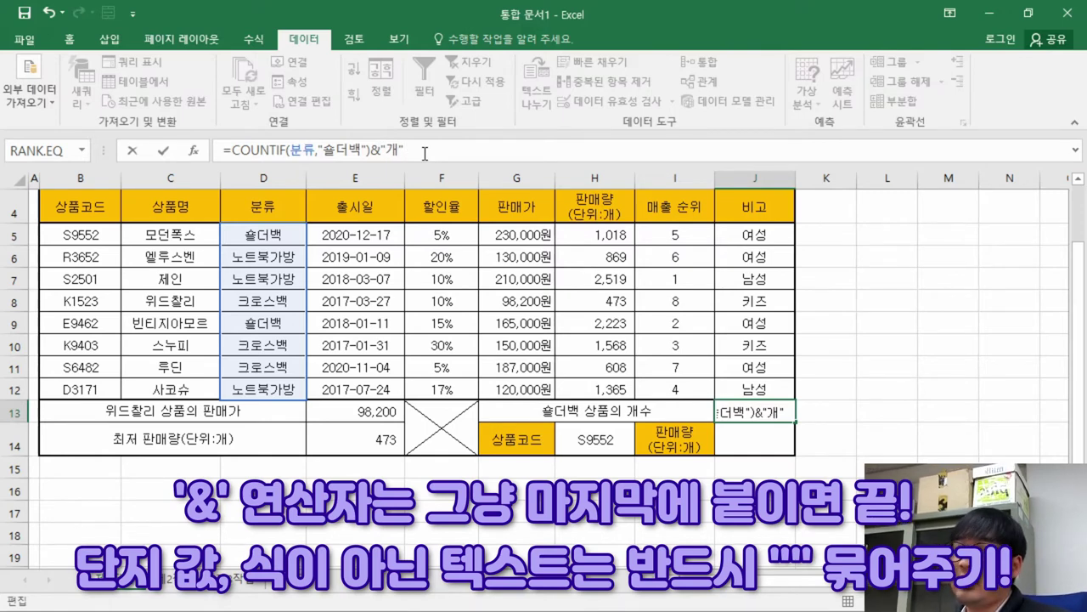
key("Return")
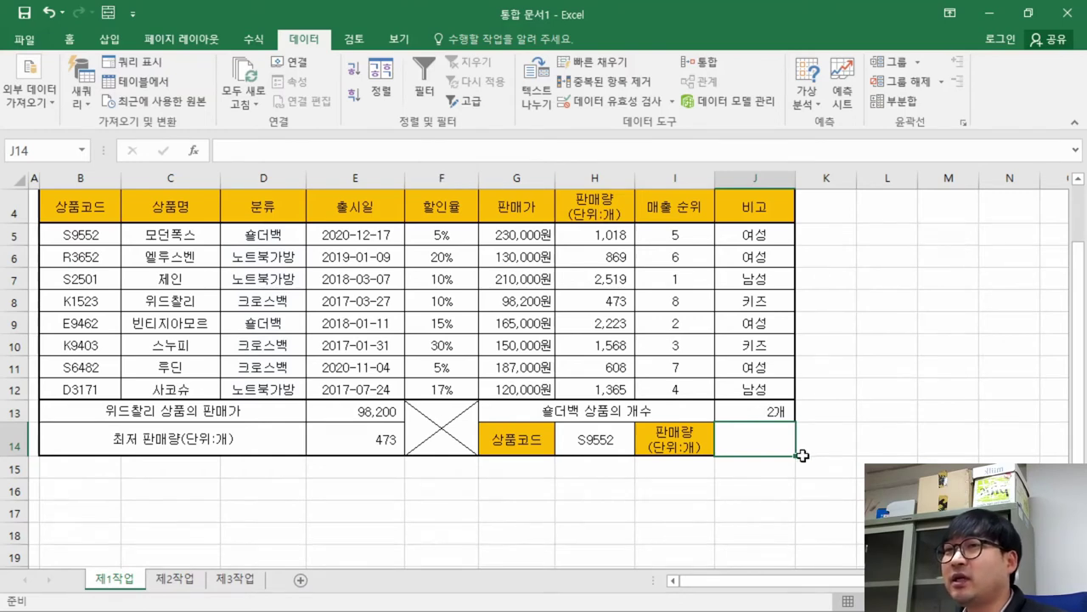
Inspect the function cells J13 and E13:E14, and check the PDF's alignment condition and sample table for their required format
key("alt+Tab")
key("alt+Tab")
left_click(766, 411)
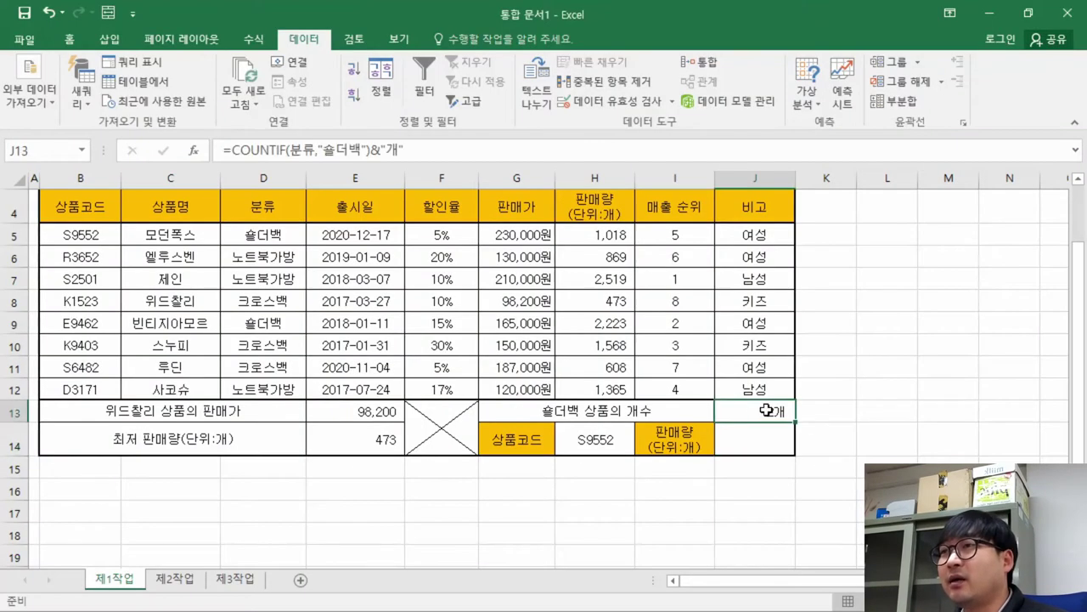
left_click_drag(374, 411, 374, 438)
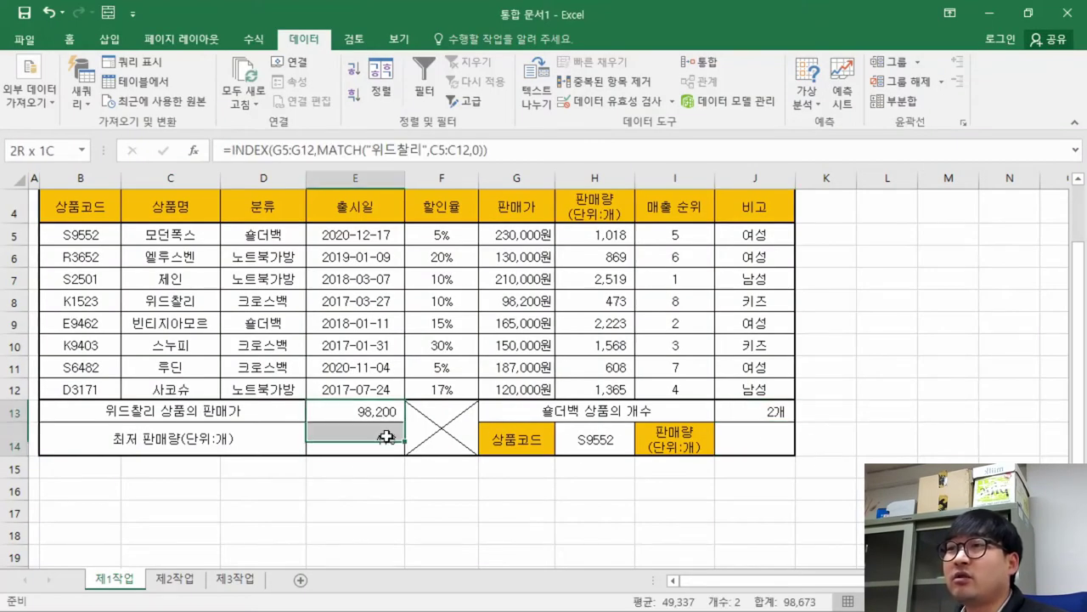
left_click(767, 412)
key("alt+Tab")
scroll(302, 236, "up", 5)
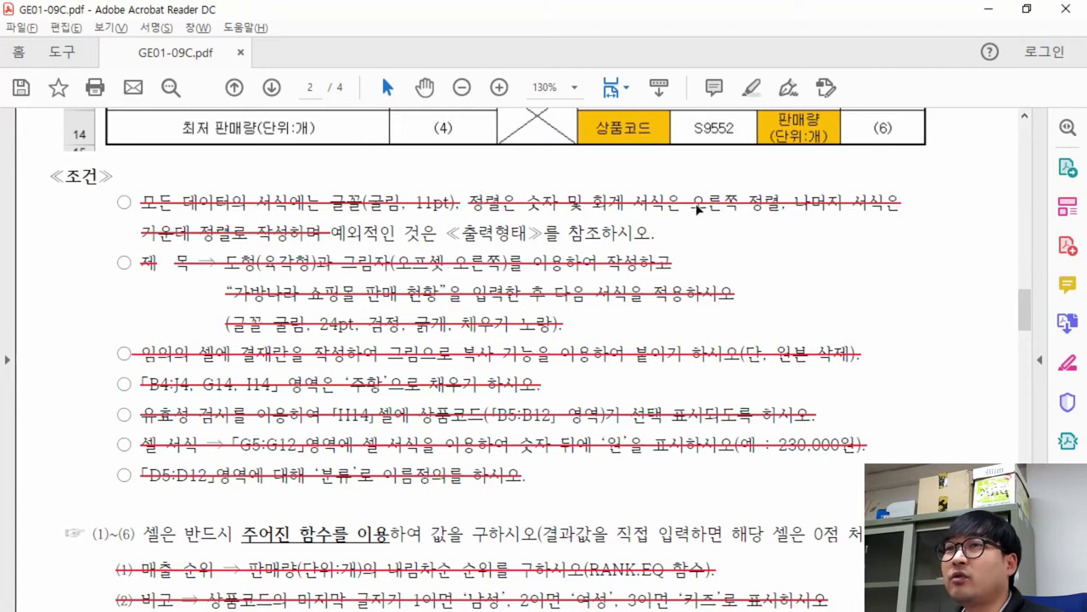
scroll(888, 254, "up", 5)
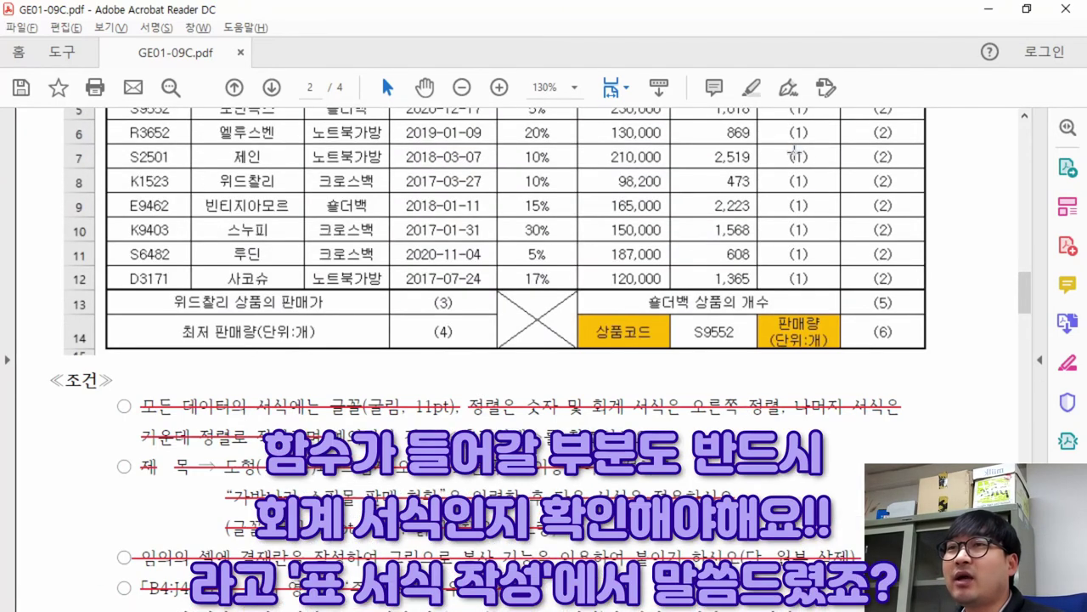
Examine the function result cells (1) to (6) in the PDF's sample table, and return to Excel
left_click_drag(789, 144, 858, 238)
left_click_drag(406, 292, 459, 333)
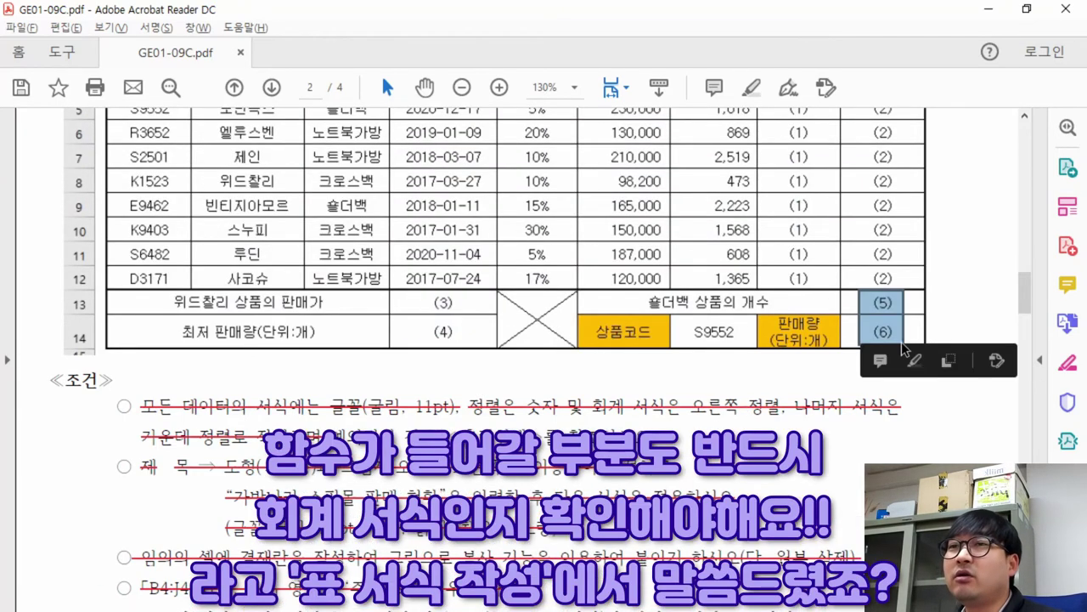
key("alt+Tab")
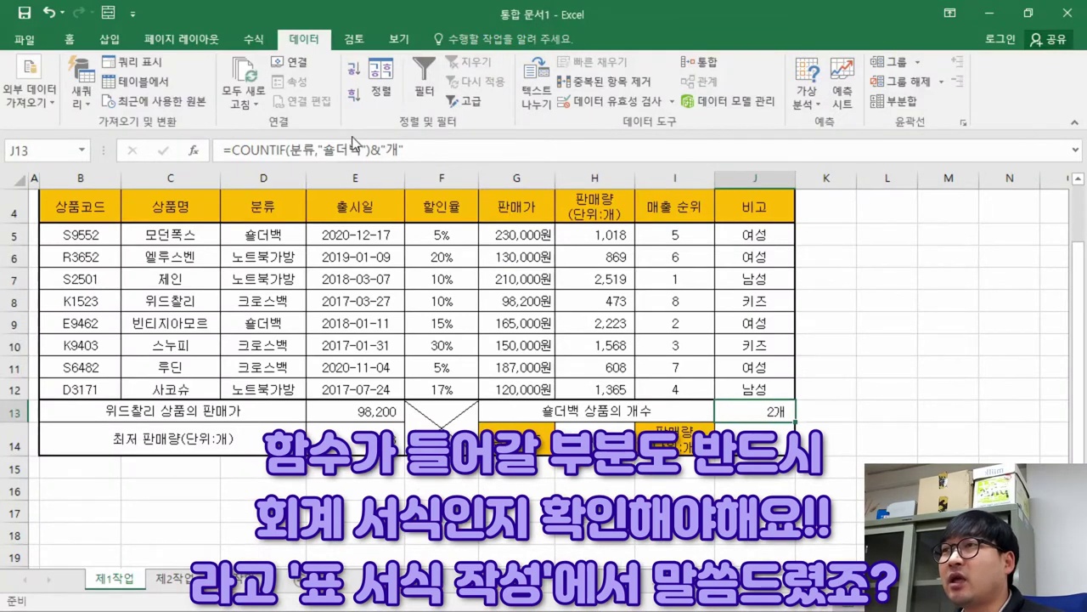
Try center alignment on J13's COUNTIF result, and set the cell back to right alignment
left_click(67, 43)
left_click(326, 95)
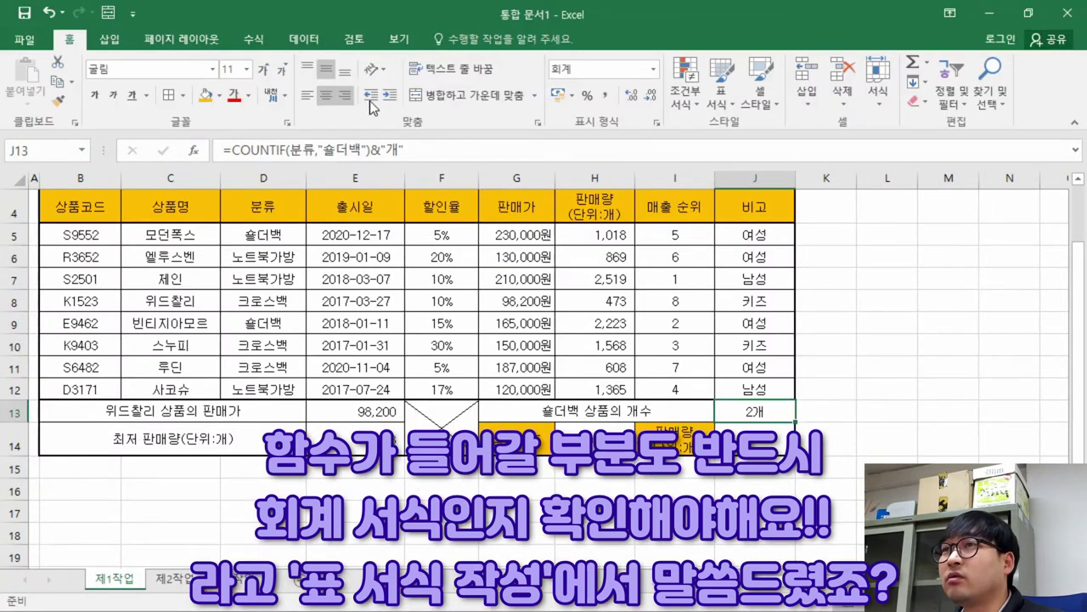
key("Up")
key("Up")
left_click(767, 410)
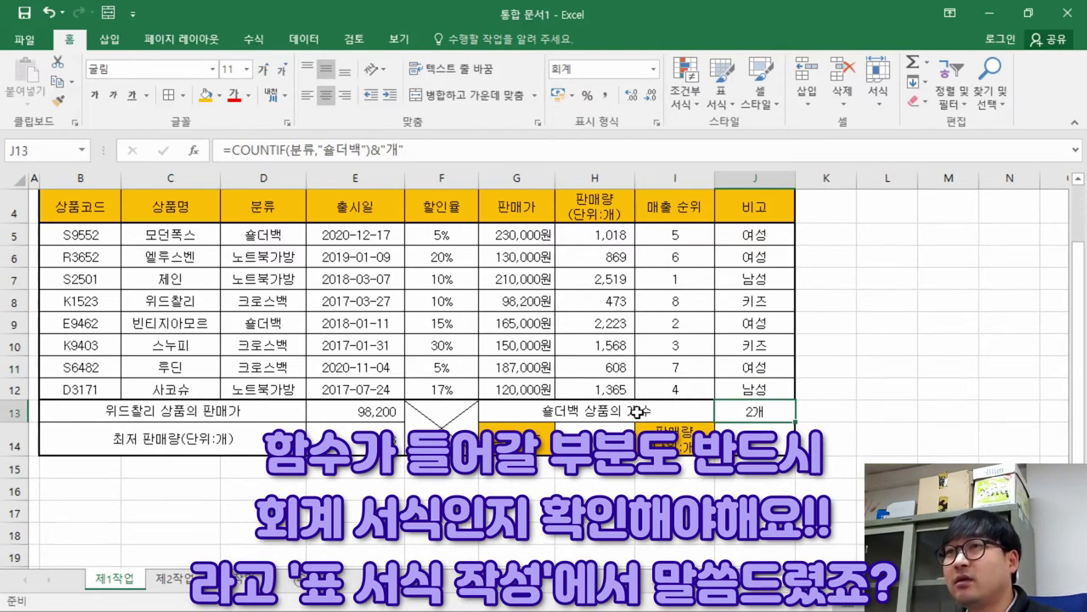
key("ctrl")
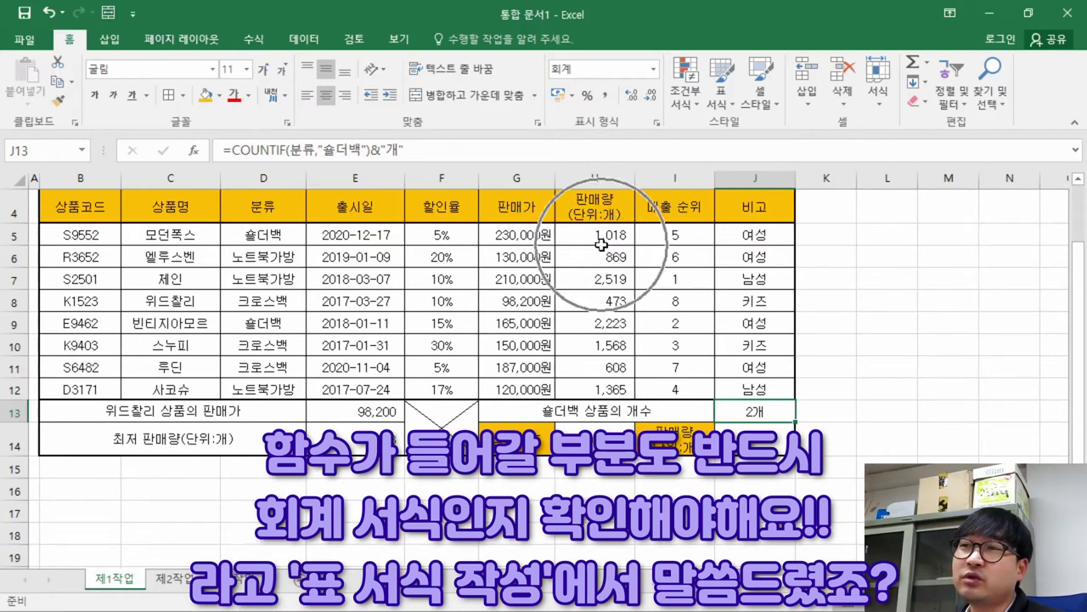
key("ctrl")
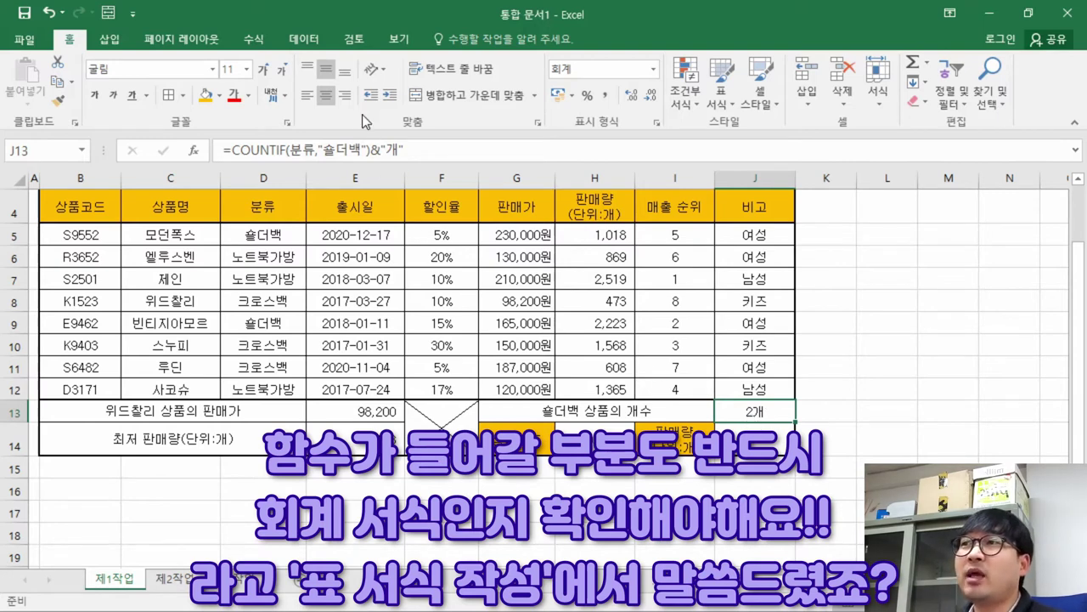
left_click(351, 95)
Inspect E13 and E14, try the 일반 number format on E14, and reapply the comma style for 회계 format
left_click(361, 418)
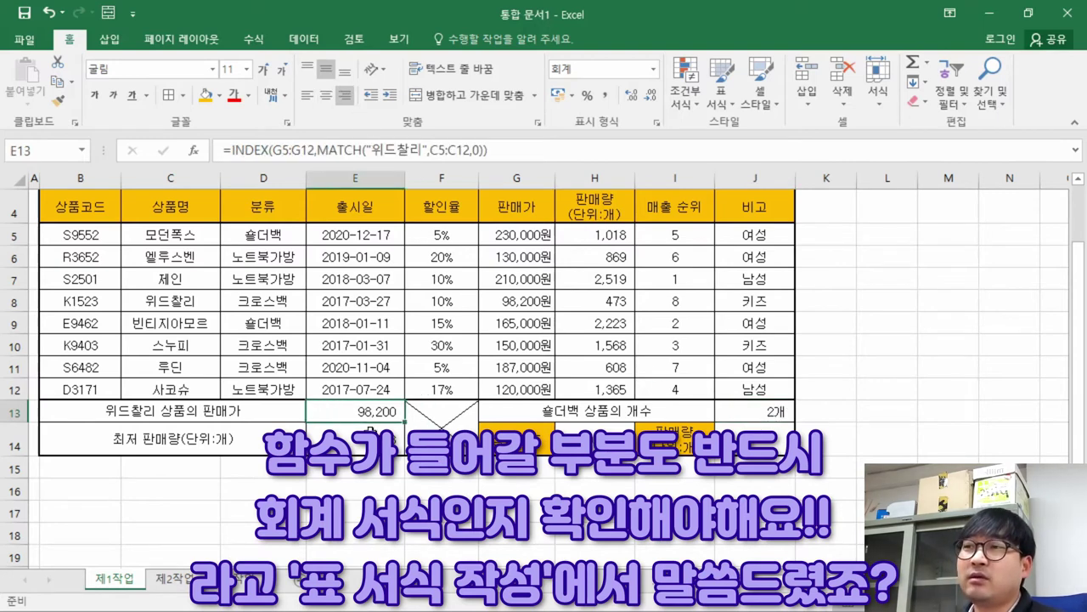
left_click(361, 437)
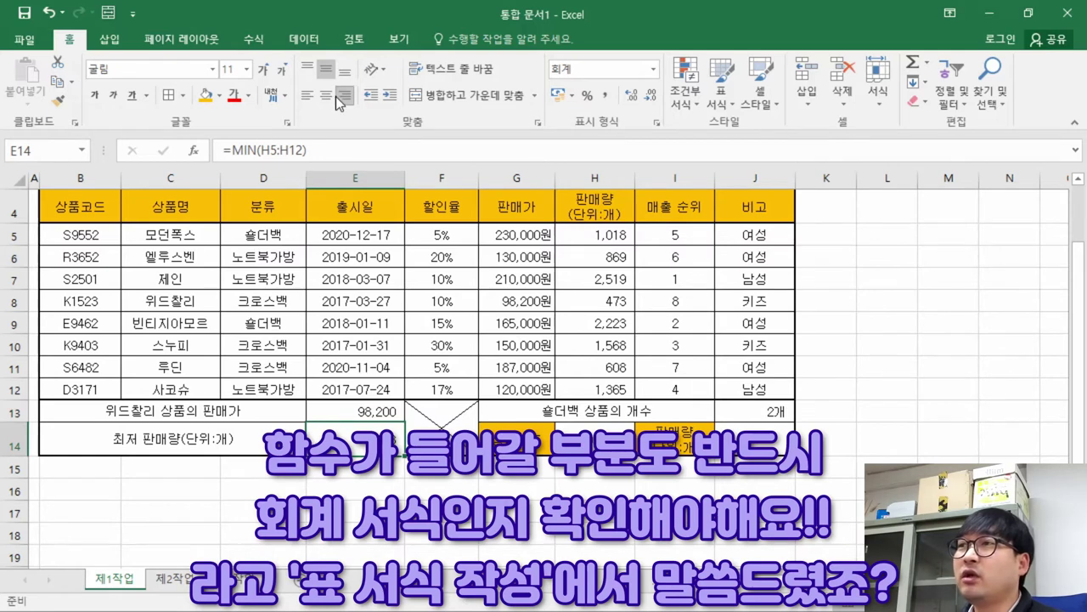
left_click(654, 69)
left_click(654, 70)
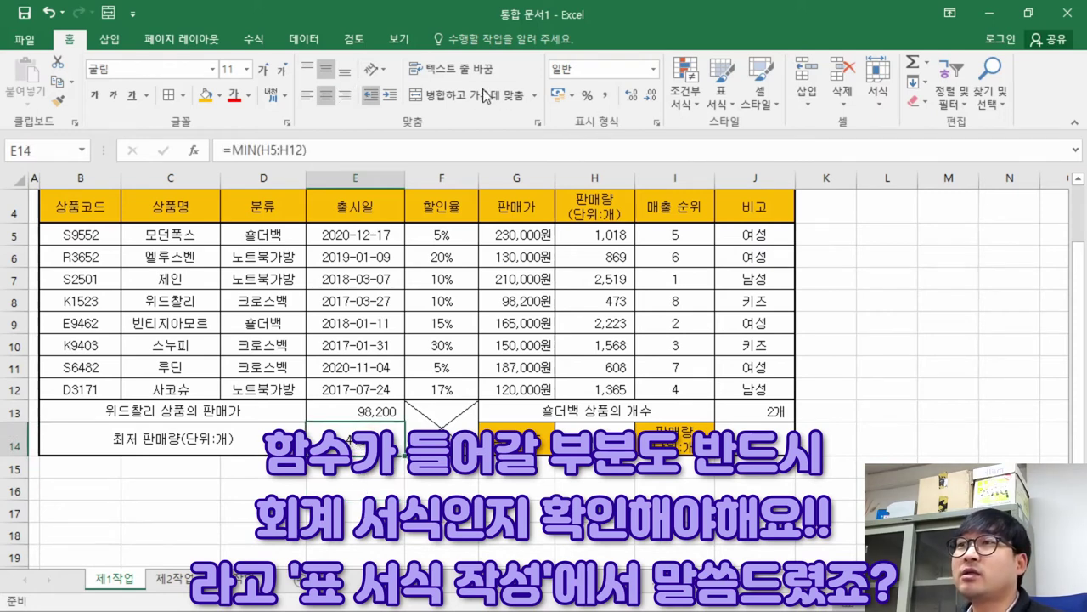
left_click(605, 96)
left_click(387, 416)
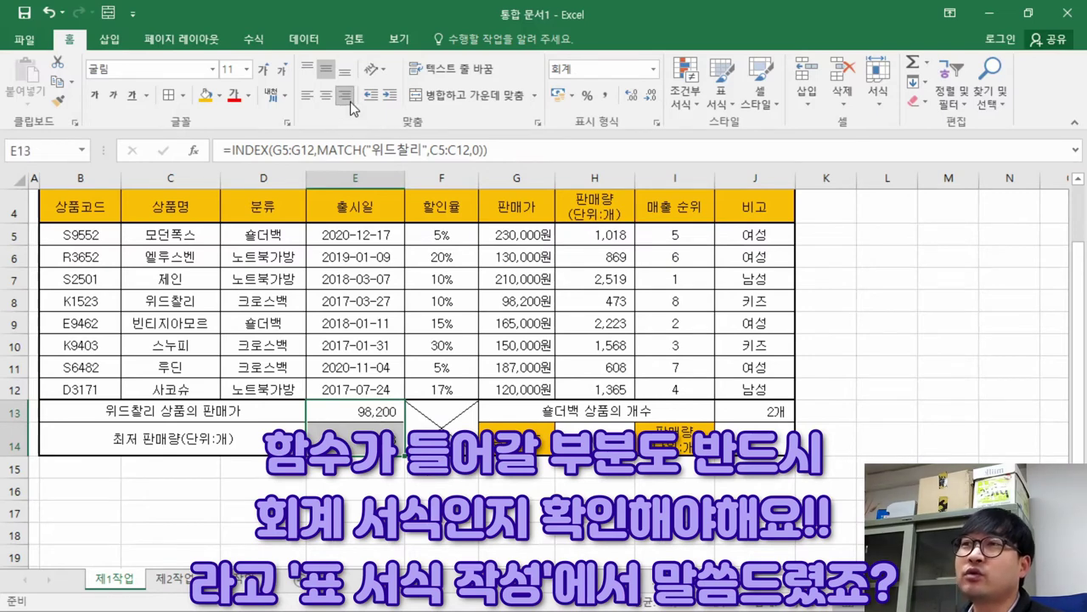
Select J14, switch to the PDF and strike out the completed task (5)
left_click(764, 434)
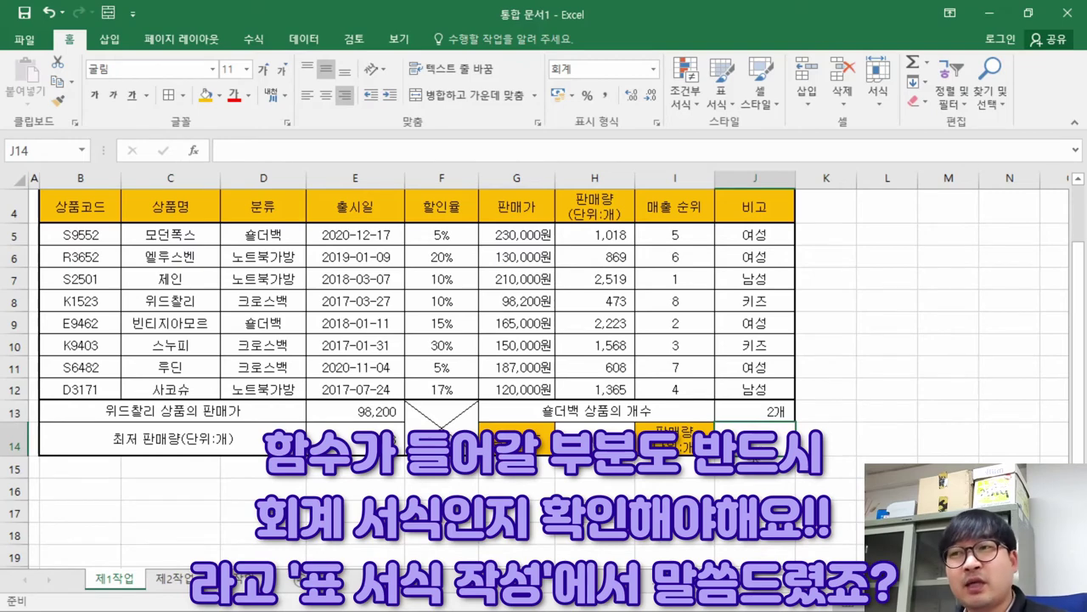
key("alt+Tab")
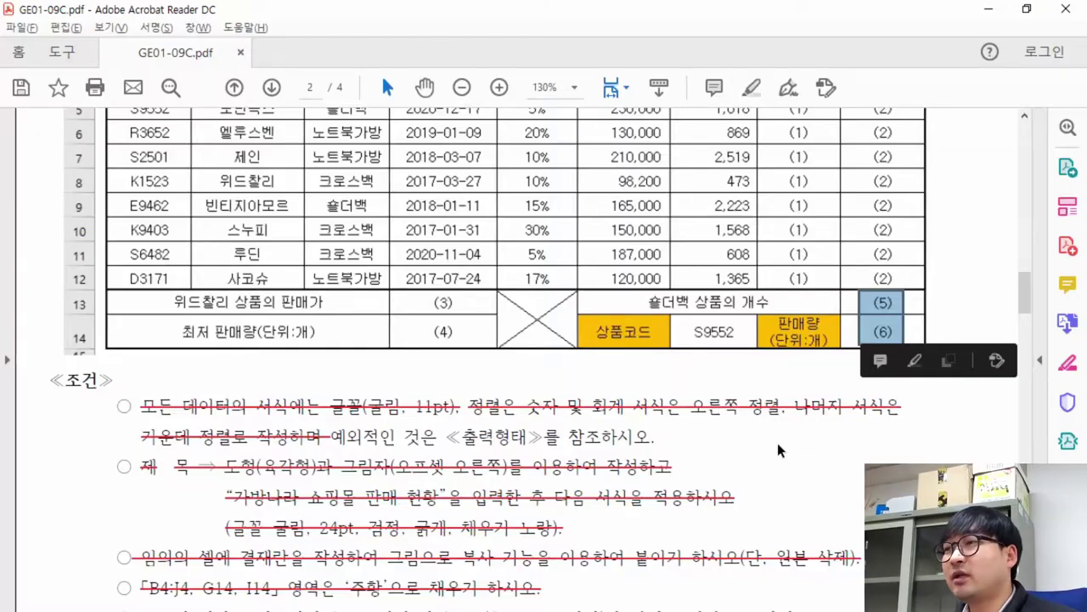
scroll(357, 494, "down", 9)
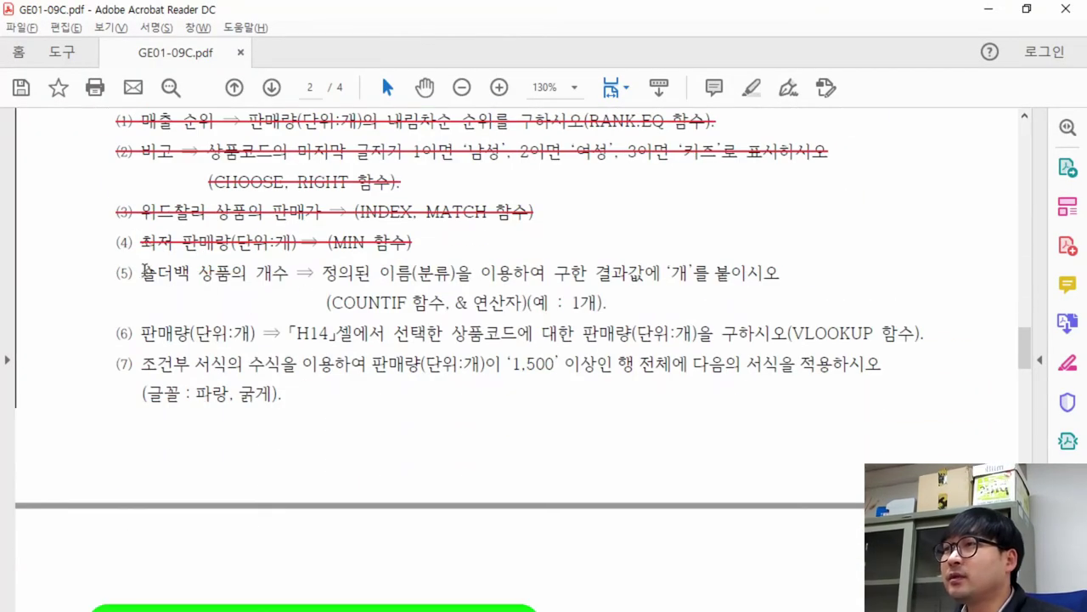
left_click_drag(141, 273, 172, 289)
left_click(242, 246)
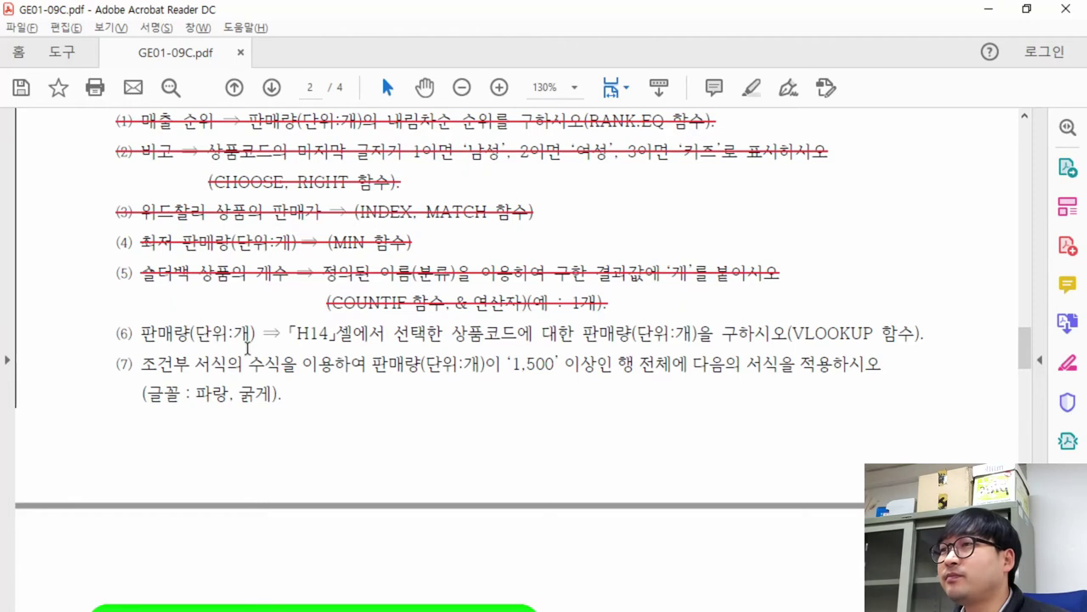
Read task (6)'s VLOOKUP requirement based on H14, and compare its place in the PDF's sample table with J14 in Excel
left_click_drag(140, 333, 721, 333)
left_click_drag(793, 333, 860, 355)
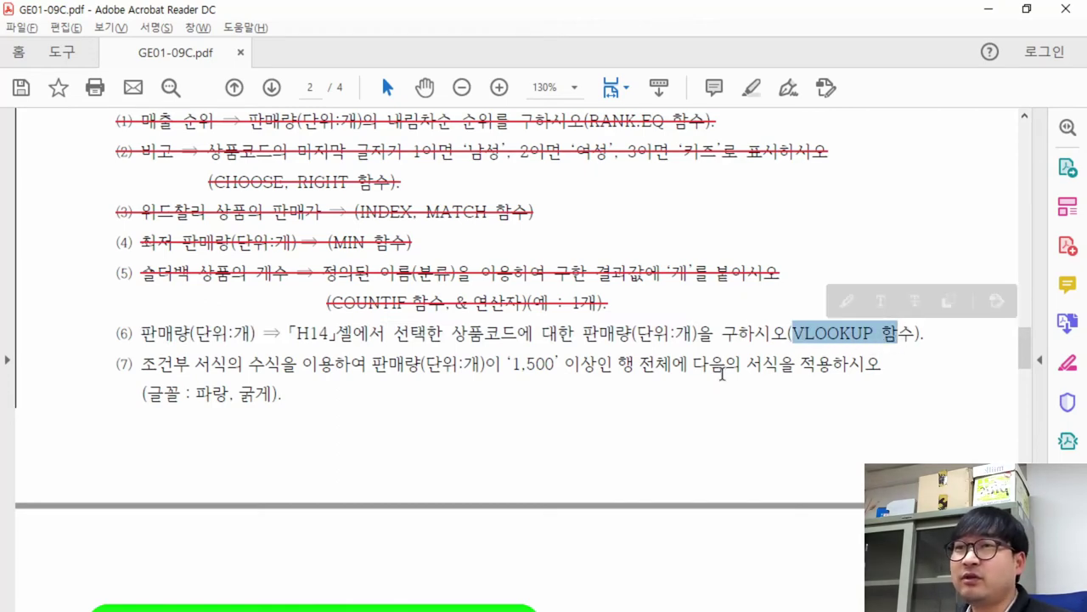
scroll(721, 374, "up", 6)
left_click_drag(869, 159, 924, 178)
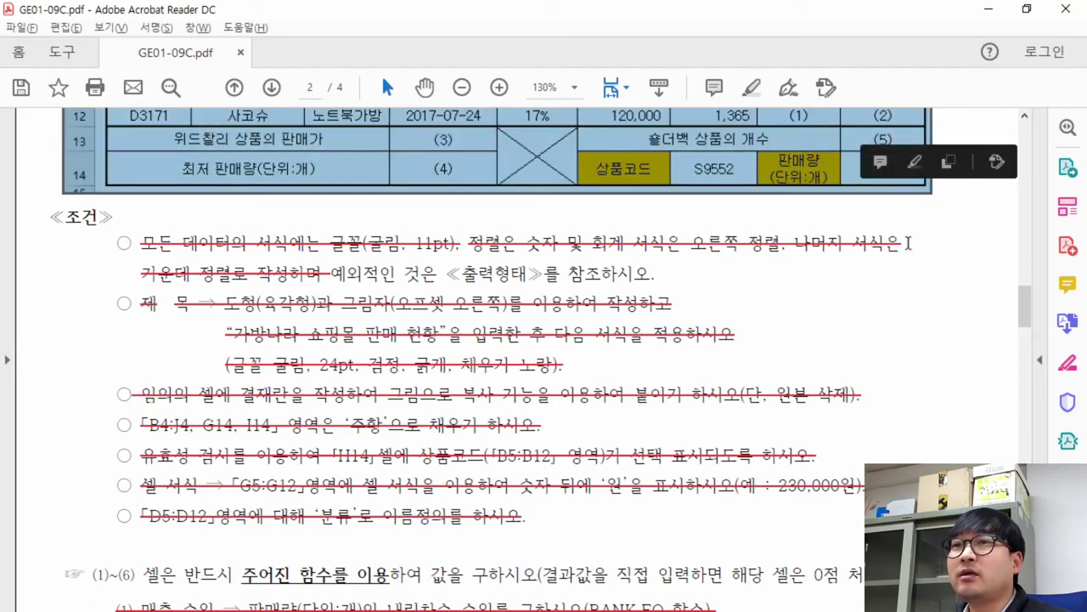
scroll(907, 244, "up", 3)
key("alt+Tab")
key("alt+Tab")
scroll(381, 74, "down", 1)
key("alt+Tab")
left_click(765, 431)
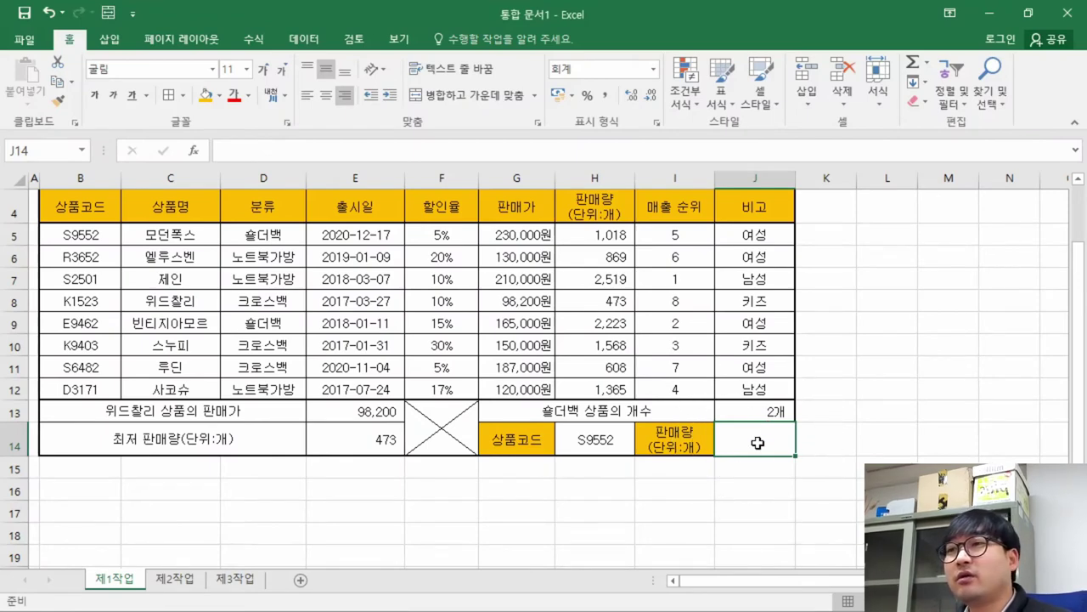
Look at the product code list in H14 and find the matching data validation condition for H14 in the PDF
left_click(603, 438)
left_click(642, 446)
key("alt+Tab")
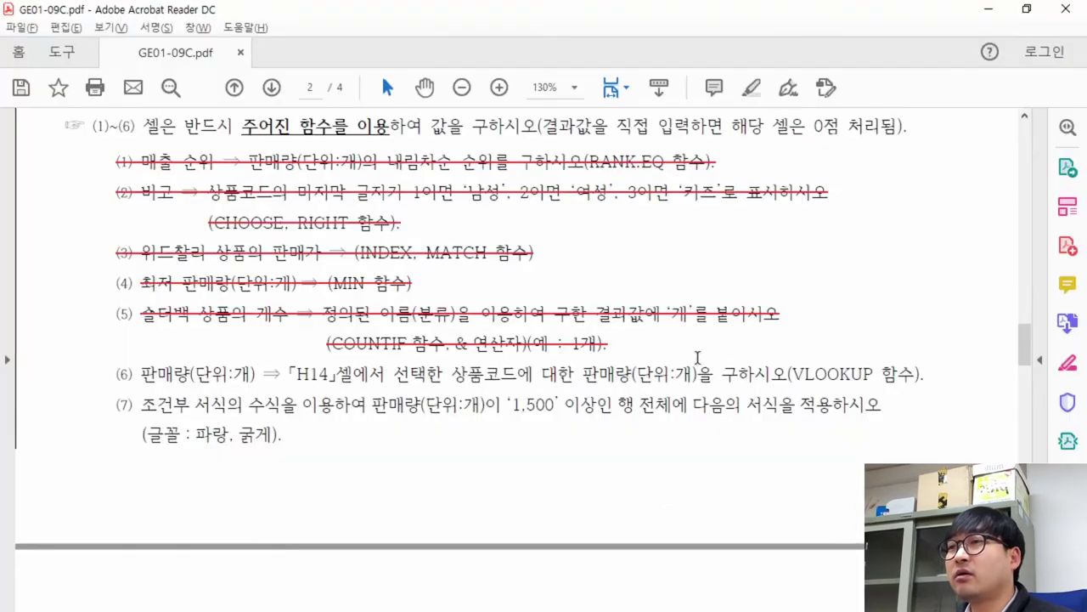
scroll(503, 344, "up", 3)
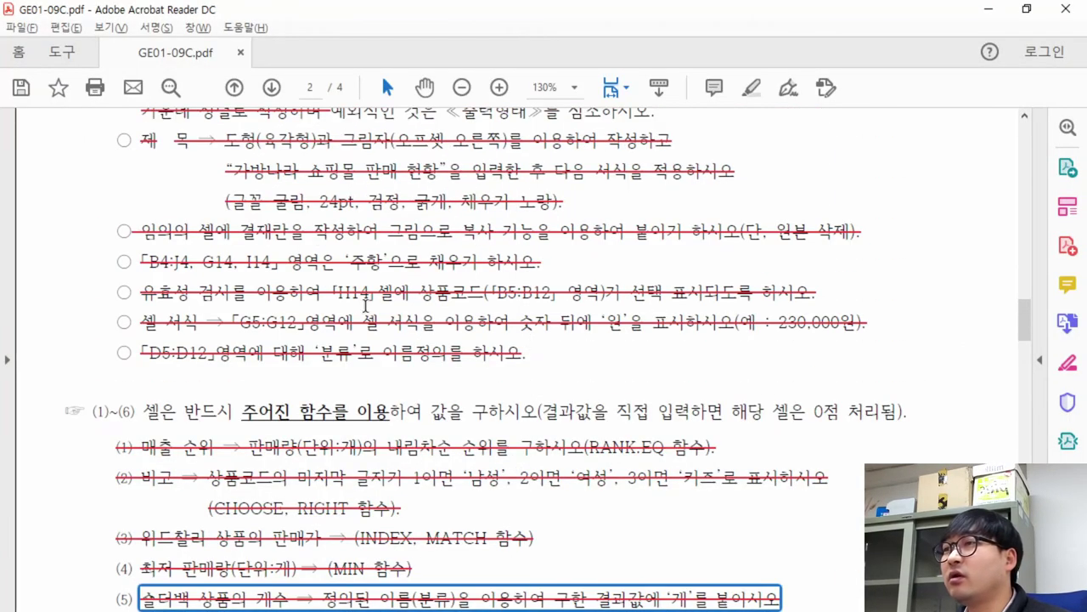
left_click(176, 289)
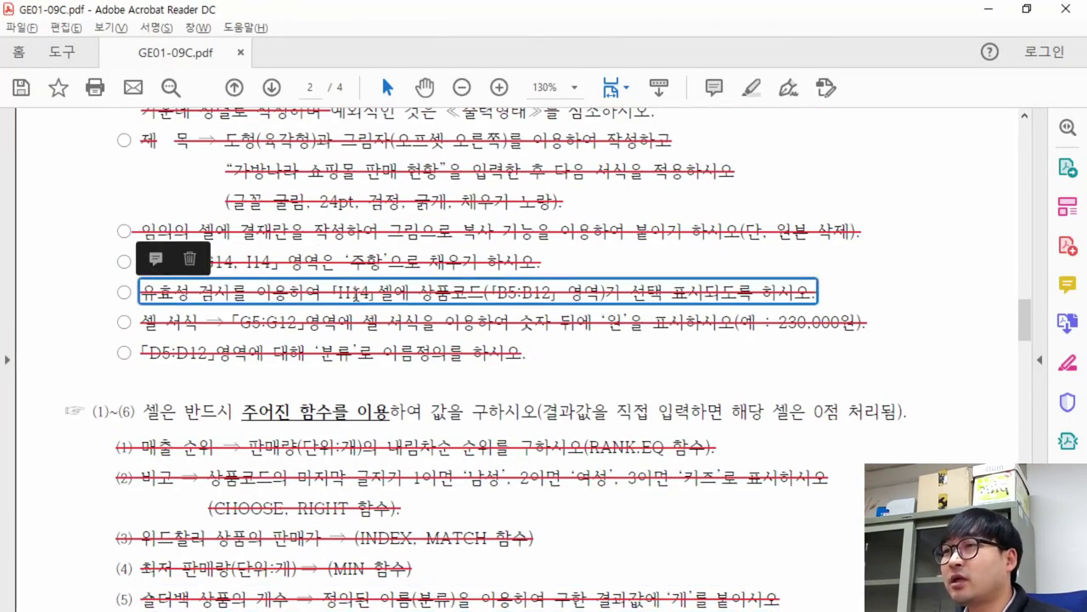
Return to Excel and try R3652 and E9462 from H14's product code list, comparing with the codes in column B
key("alt+Tab")
left_click(607, 475)
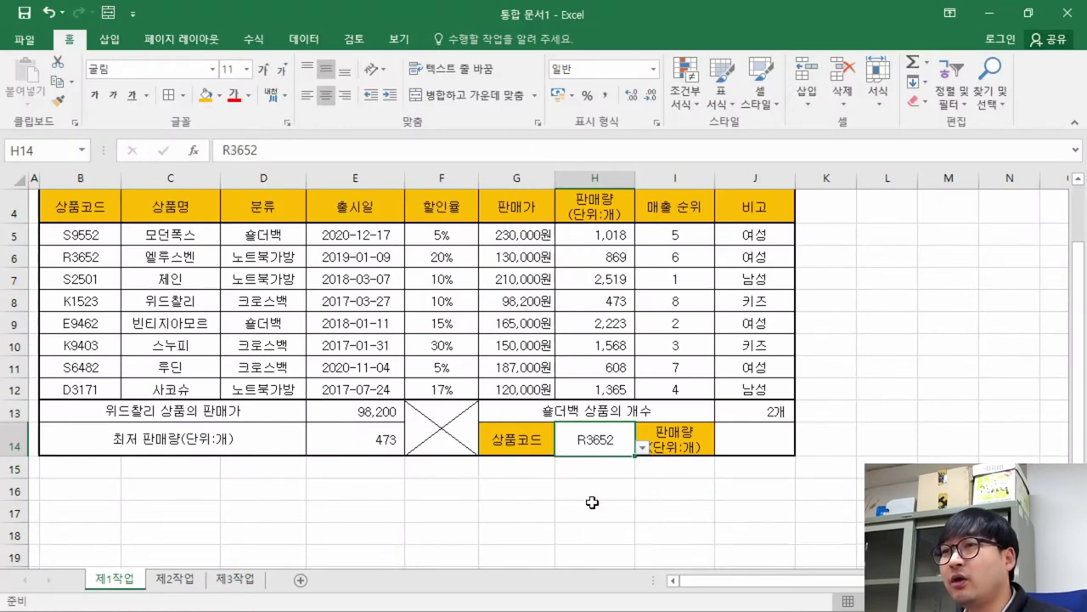
left_click(642, 447)
left_click(635, 518)
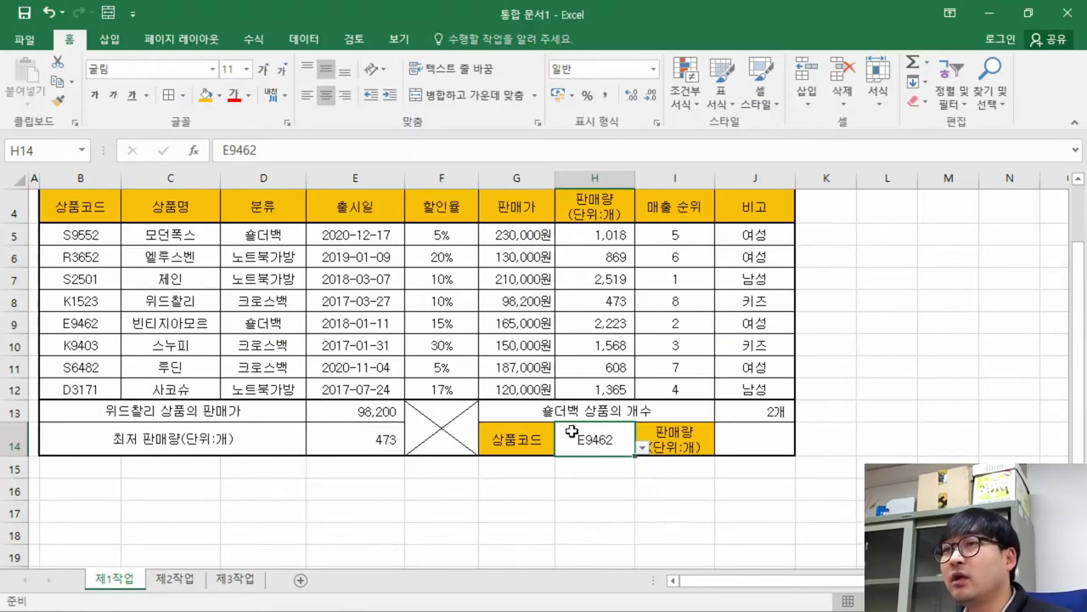
left_click(88, 229)
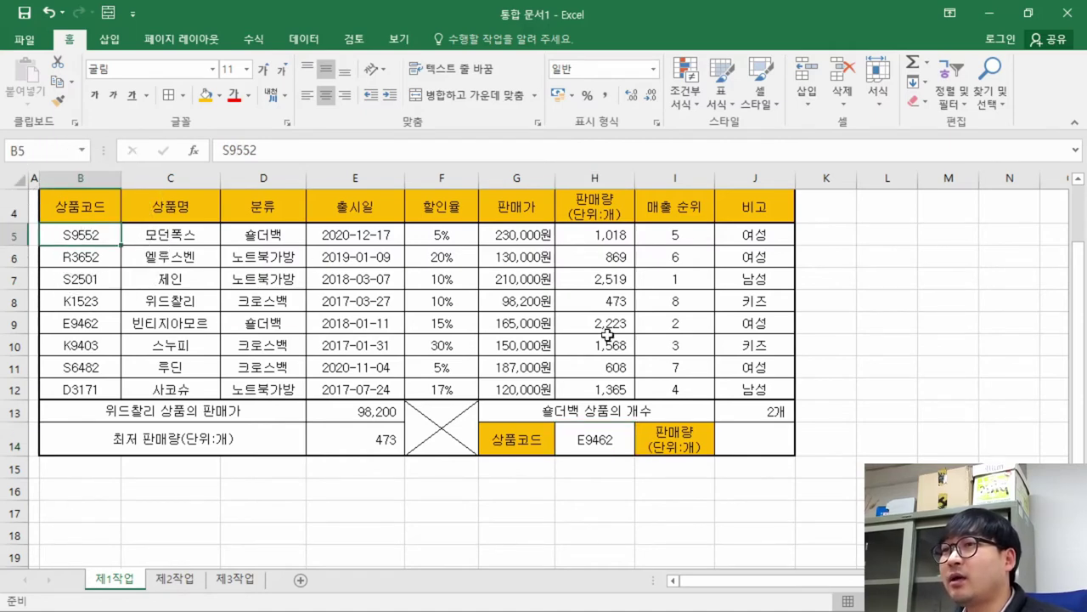
Choose S9552 in H14 and trace the code in B5 to its 판매량 in H5
left_click(625, 449)
left_click(643, 447)
left_click(594, 458)
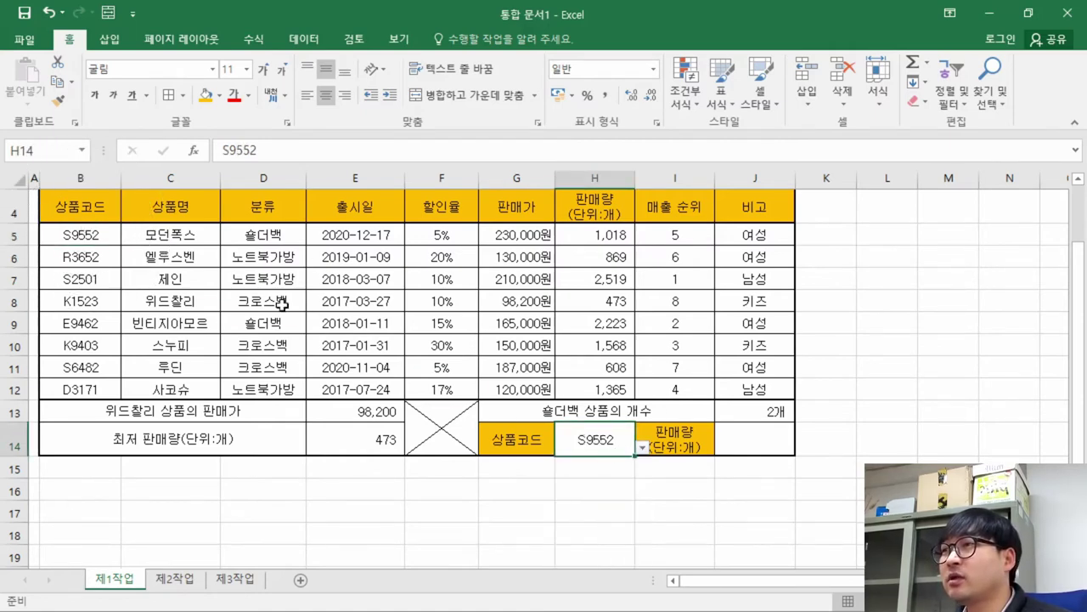
left_click(71, 235)
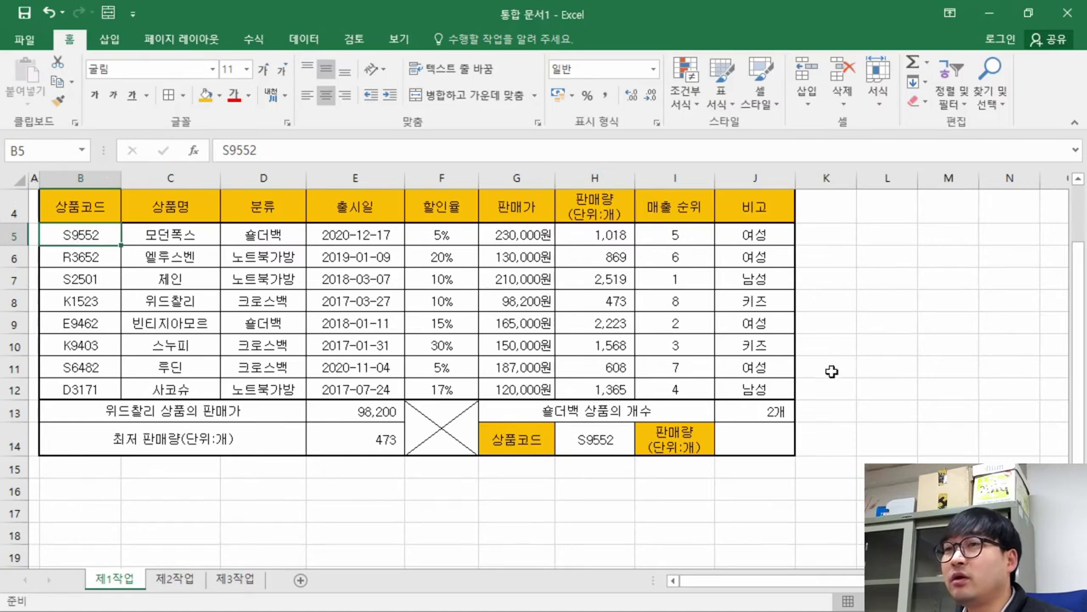
left_click(616, 240)
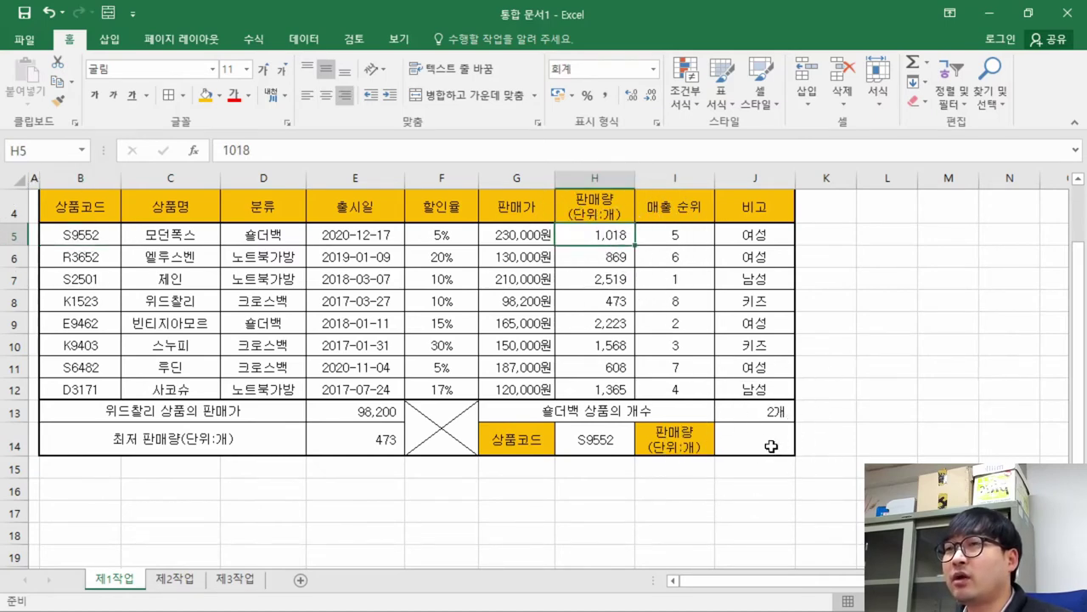
Choose R3652 in H14 and trace the code in B6 to its 판매량 in H6 and the result cell J14
left_click(624, 447)
left_click(642, 446)
left_click(608, 478)
left_click(53, 253)
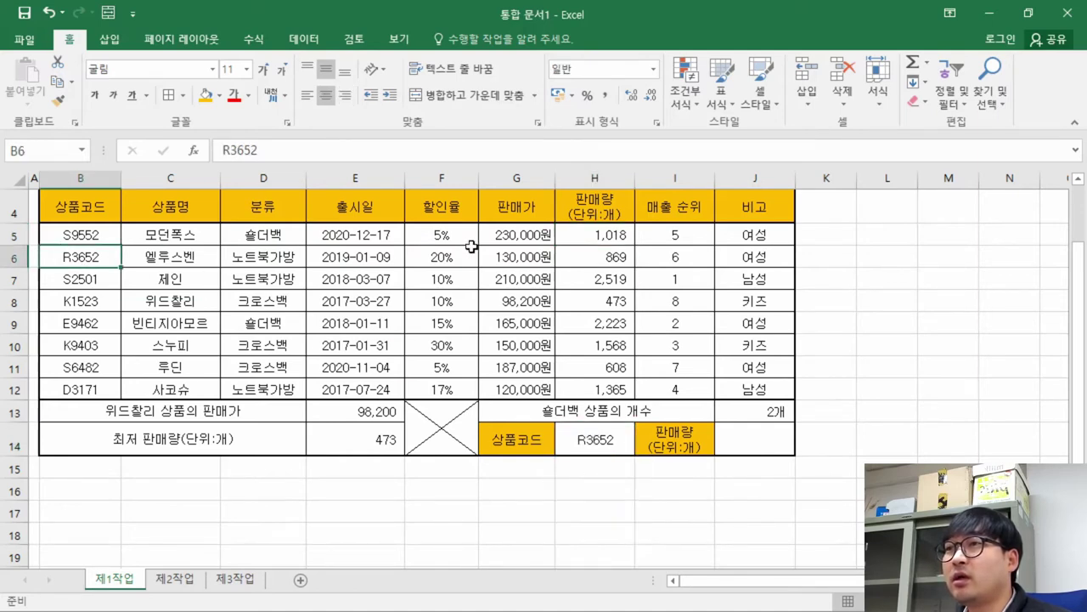
left_click(592, 256)
left_click(764, 429)
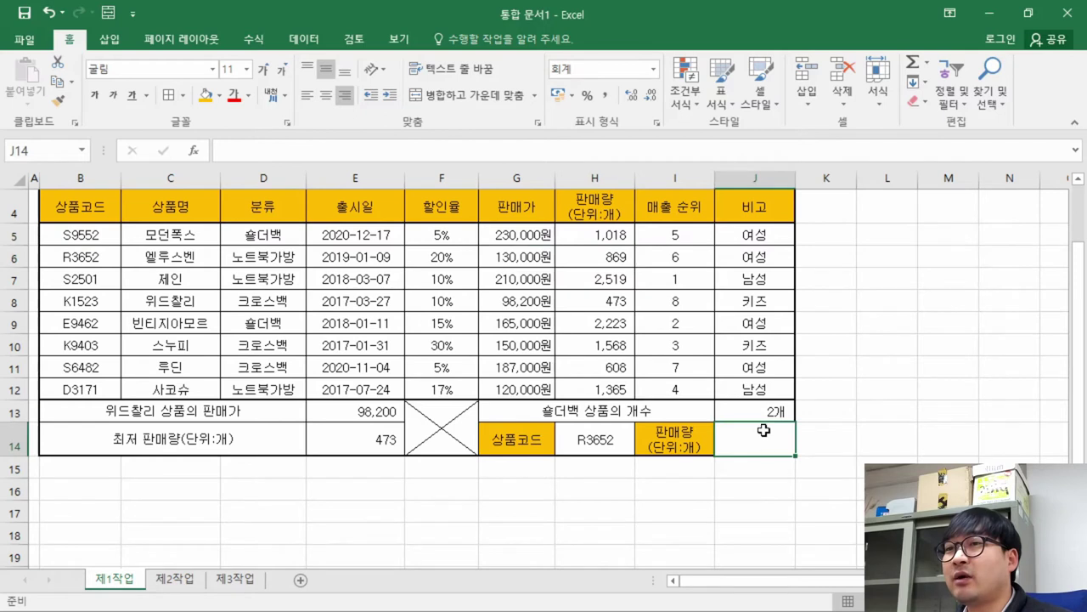
Set H14 to S9552 and check in the PDF which function task (6) requires
left_click(605, 443)
left_click(643, 446)
left_click(617, 462)
key("alt+Tab")
scroll(510, 400, "down", 6)
scroll(504, 372, "up", 2)
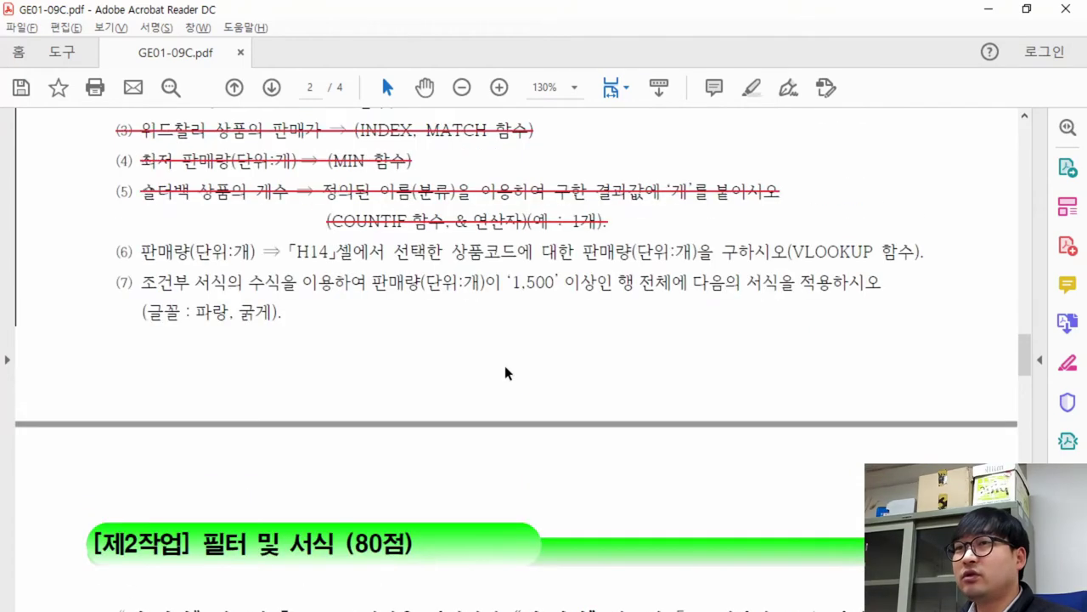
left_click_drag(791, 259, 871, 257)
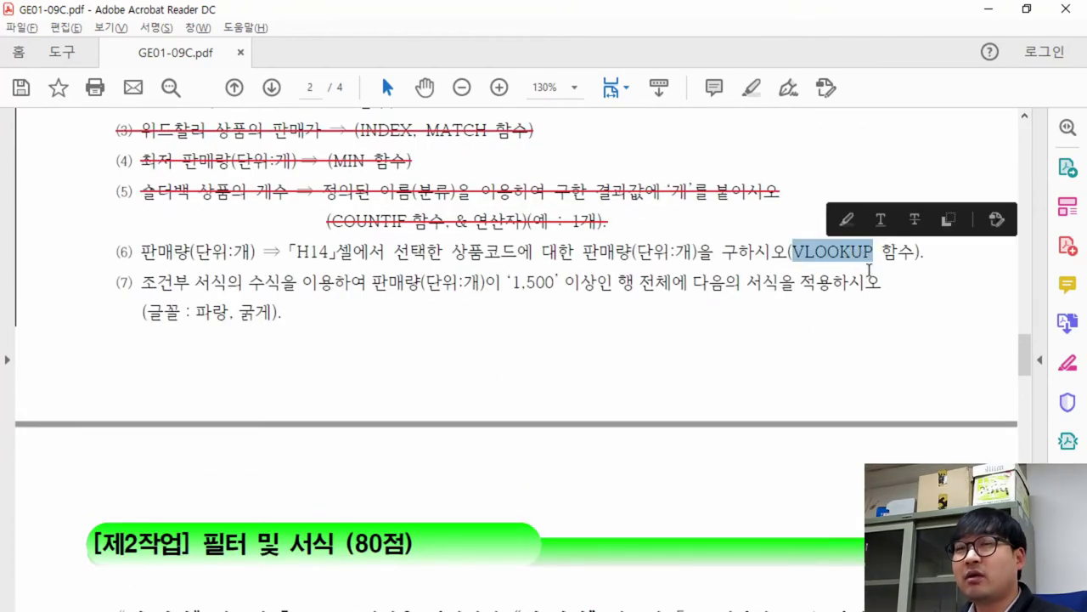
Return to Excel, start a VLOOKUP formula in J14 and open its function arguments
key("alt+Tab")
left_click(772, 435)
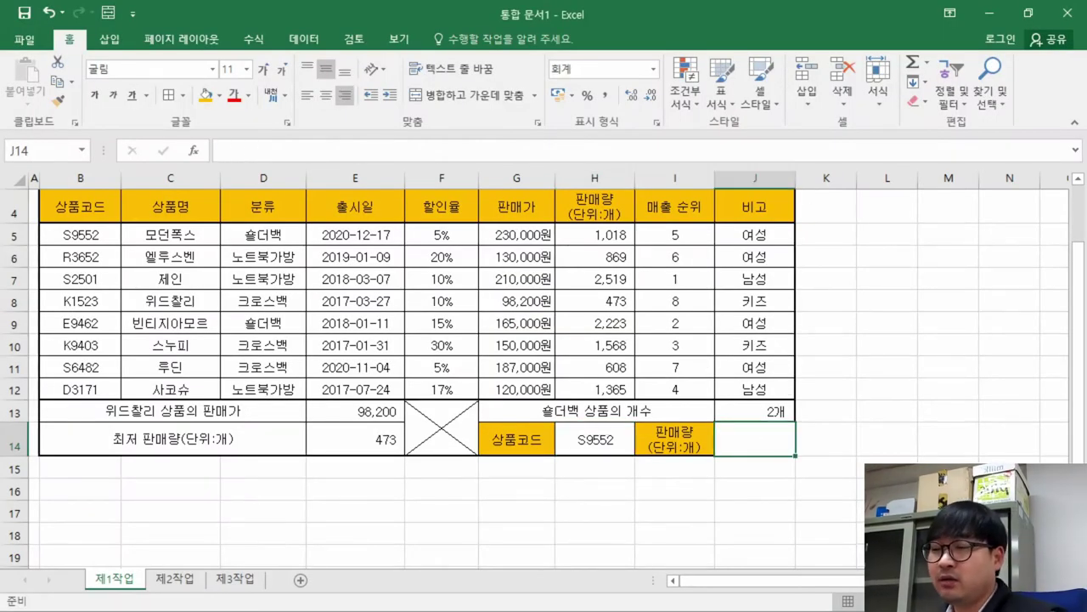
type("=")
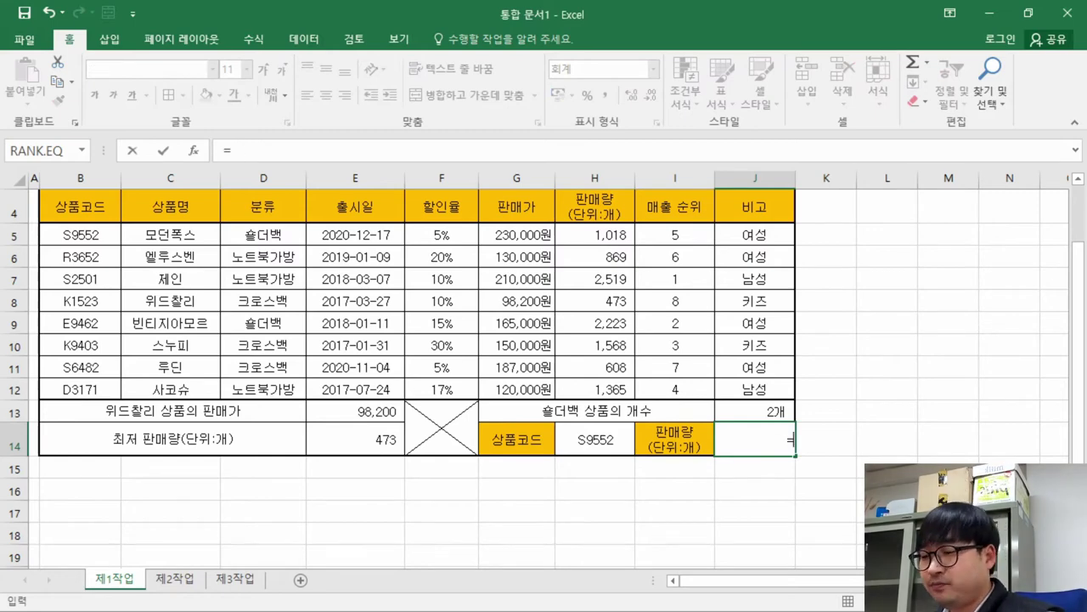
type("vl")
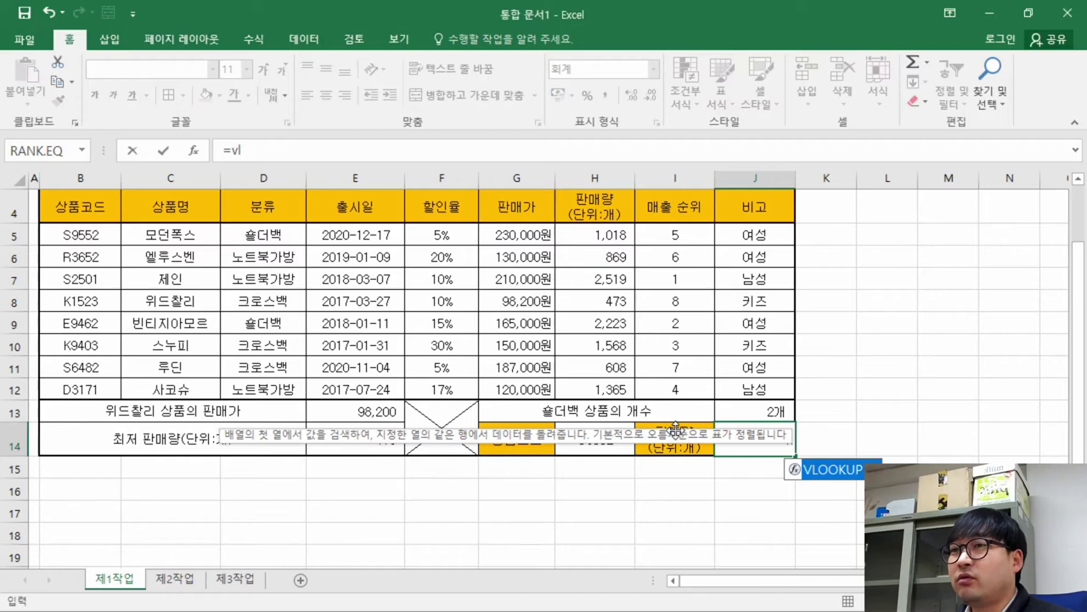
double_click(841, 471)
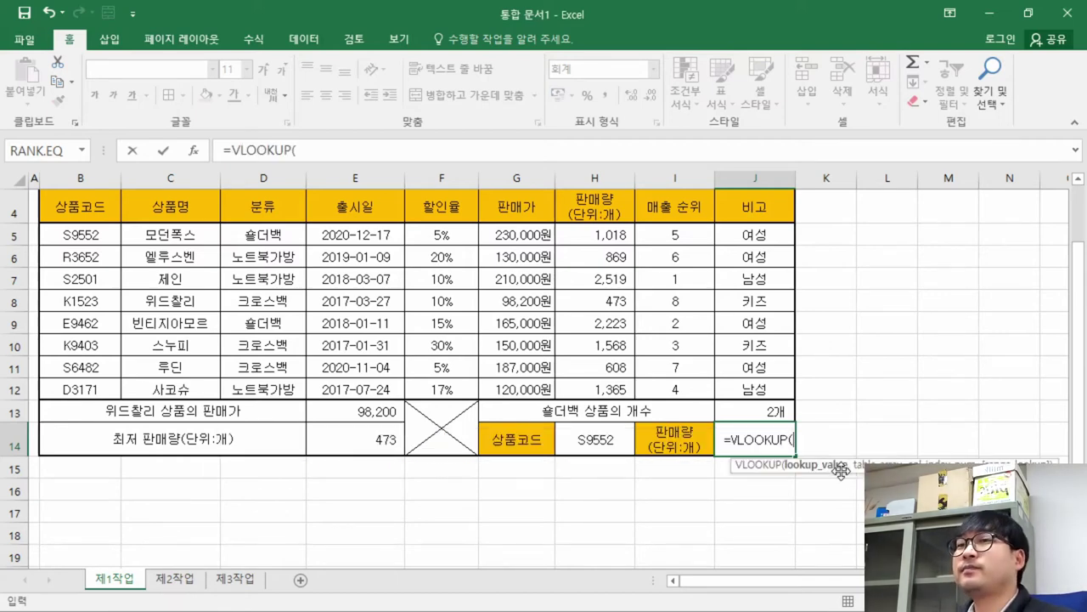
left_click(193, 150)
left_click_drag(578, 146, 285, 162)
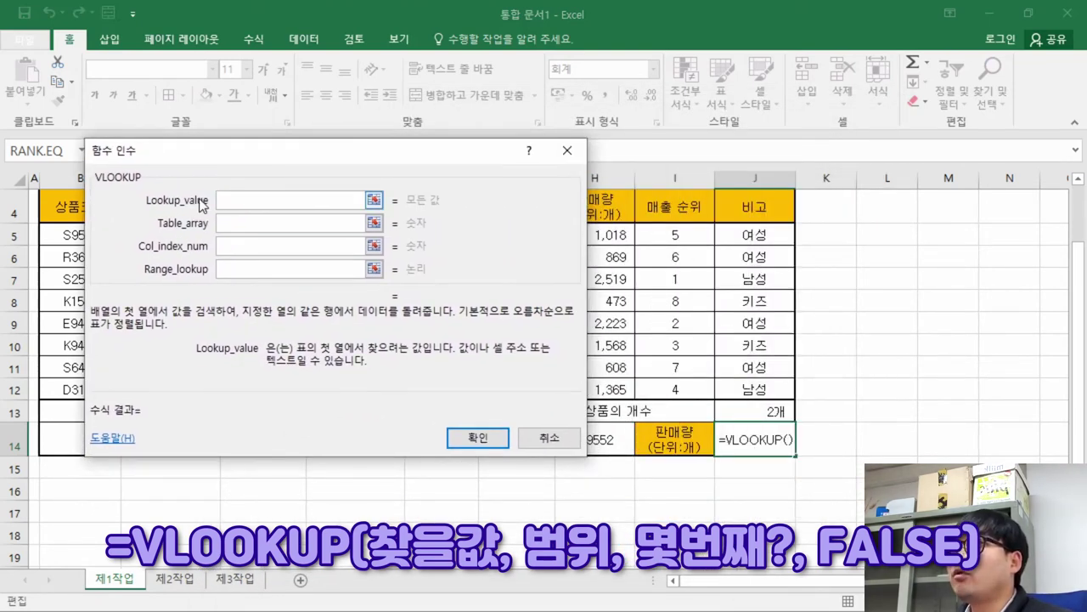
Use the selected product code in H14 as VLOOKUP's Lookup_value
left_click(617, 436)
left_click_drag(464, 151, 367, 159)
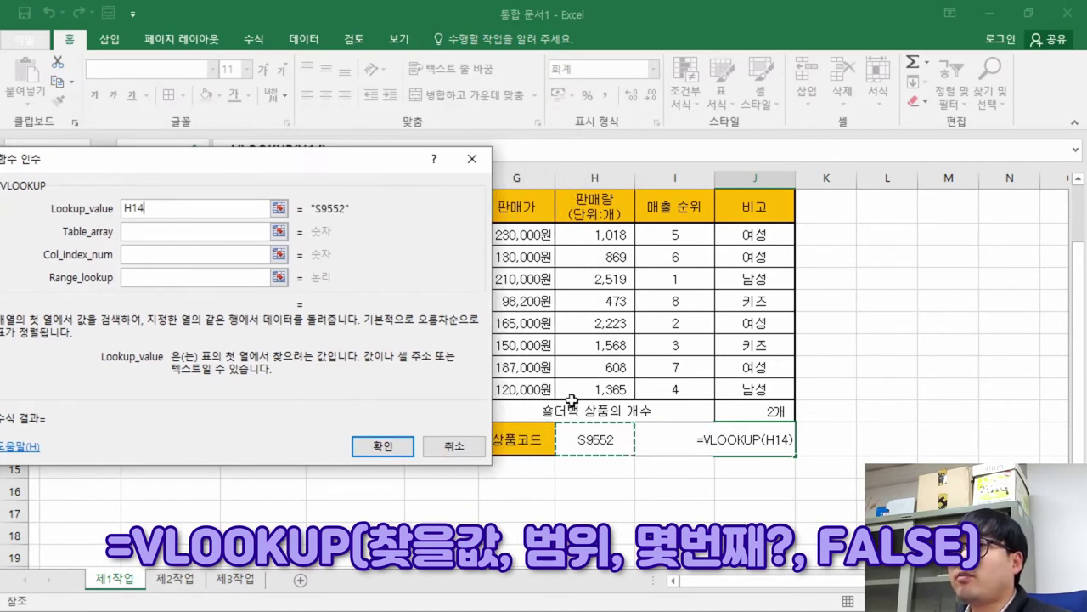
left_click(598, 442)
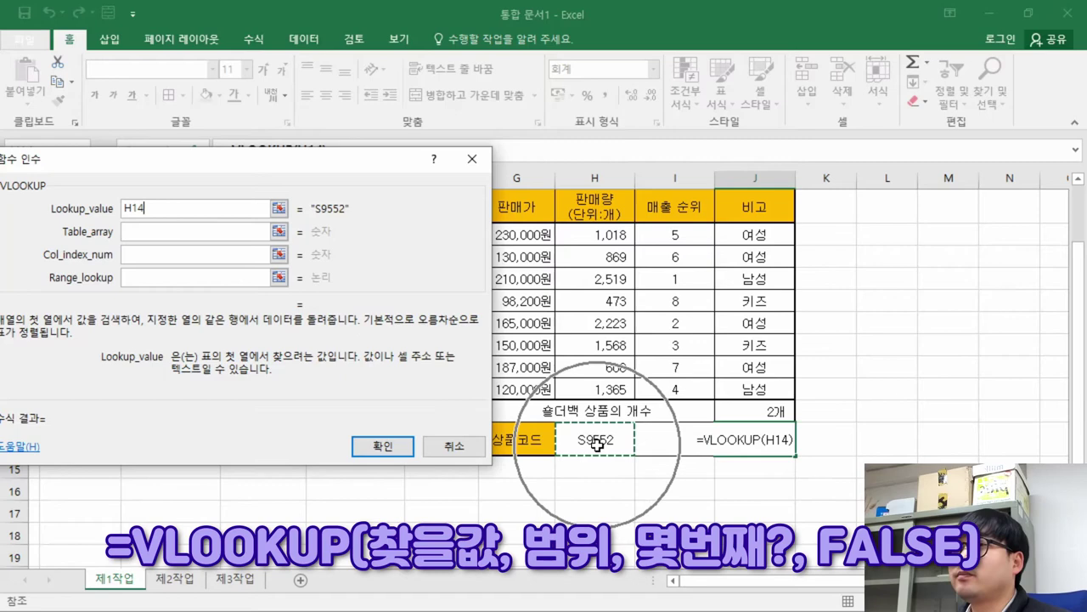
Try the product code column B5:B12 as VLOOKUP's Table_array
left_click(162, 235)
left_click_drag(212, 161, 629, 117)
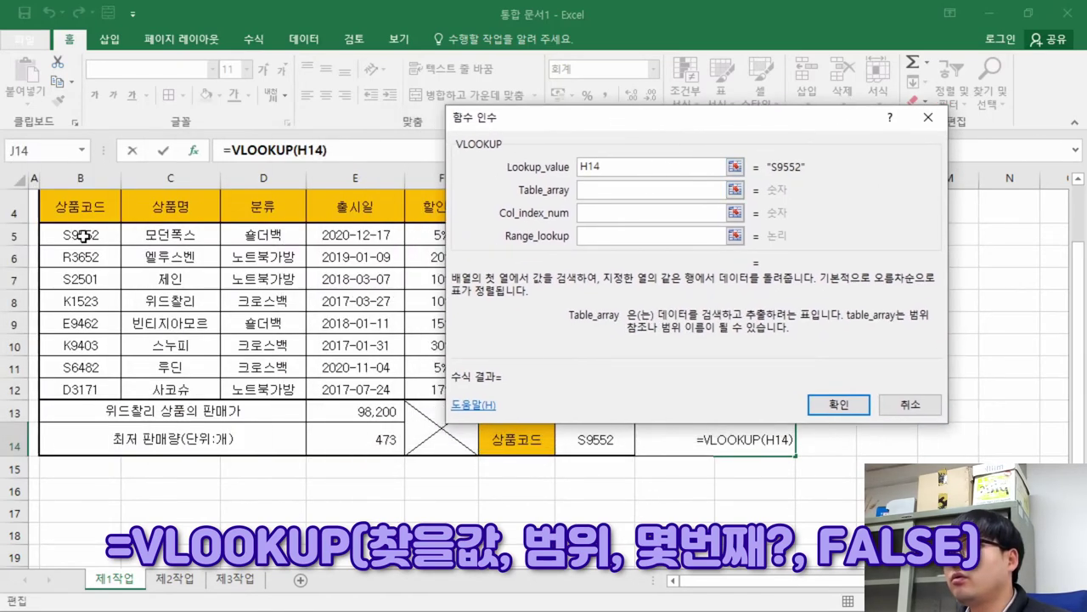
left_click_drag(75, 232, 83, 387)
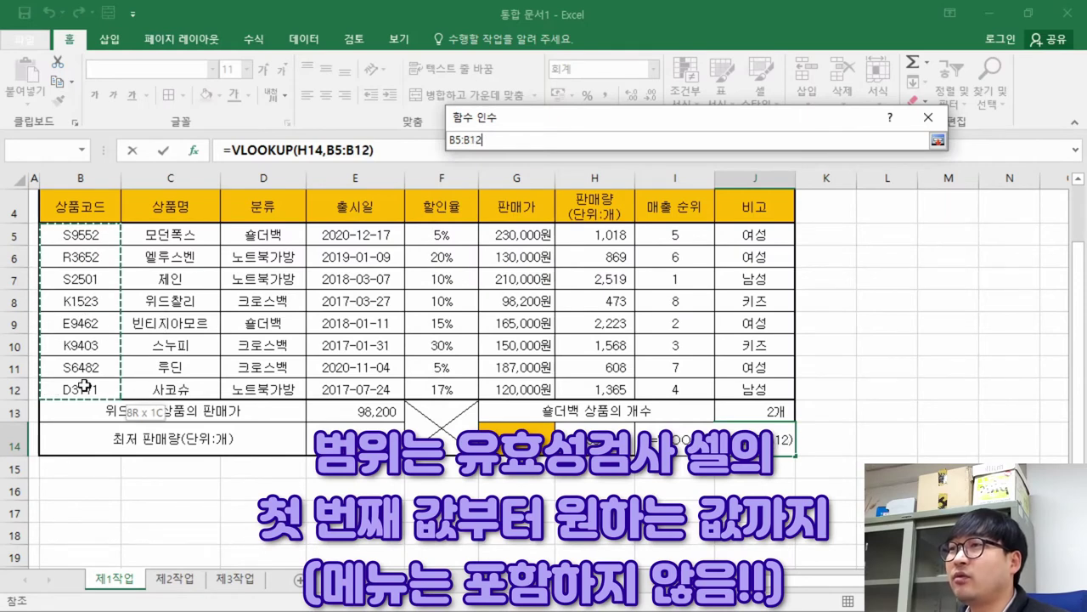
left_click_drag(83, 386, 83, 387)
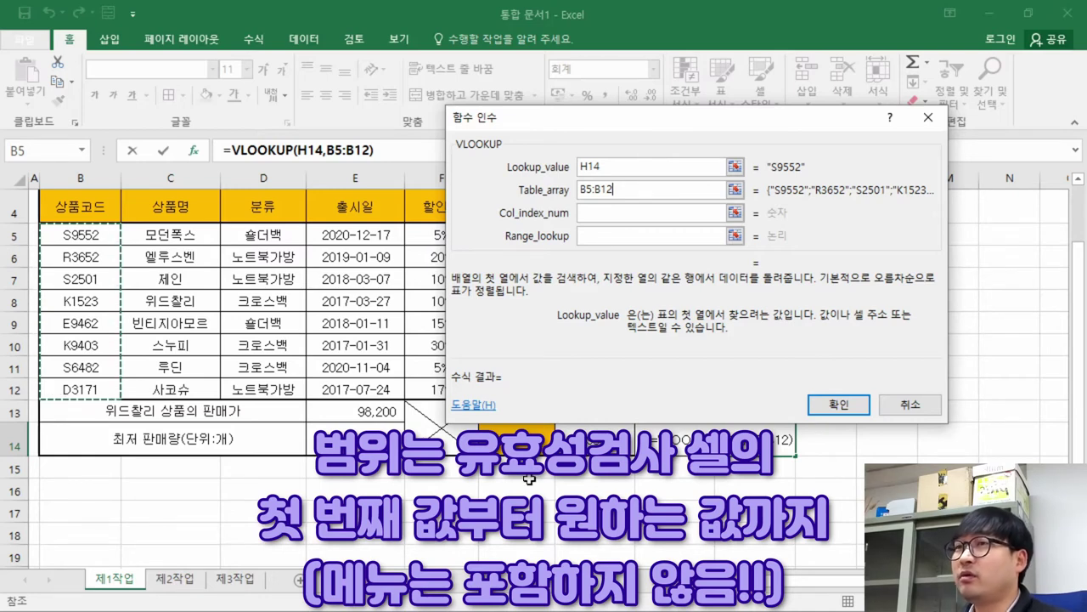
Check in the PDF which value task (6) asks to return, and come back to the VLOOKUP arguments
key("alt+Tab")
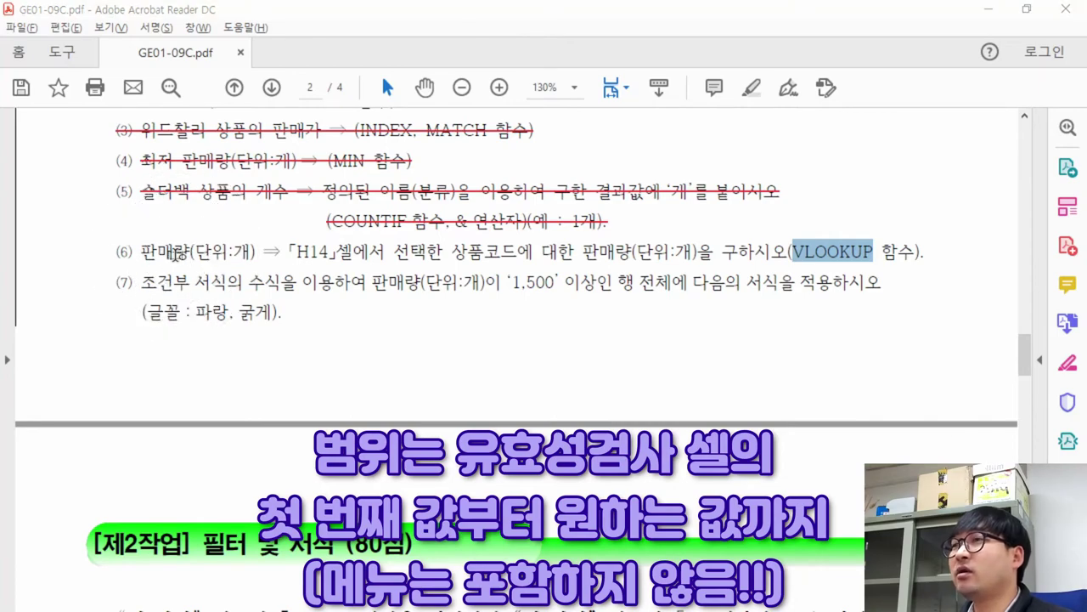
key("alt+Tab")
key("alt+Tab")
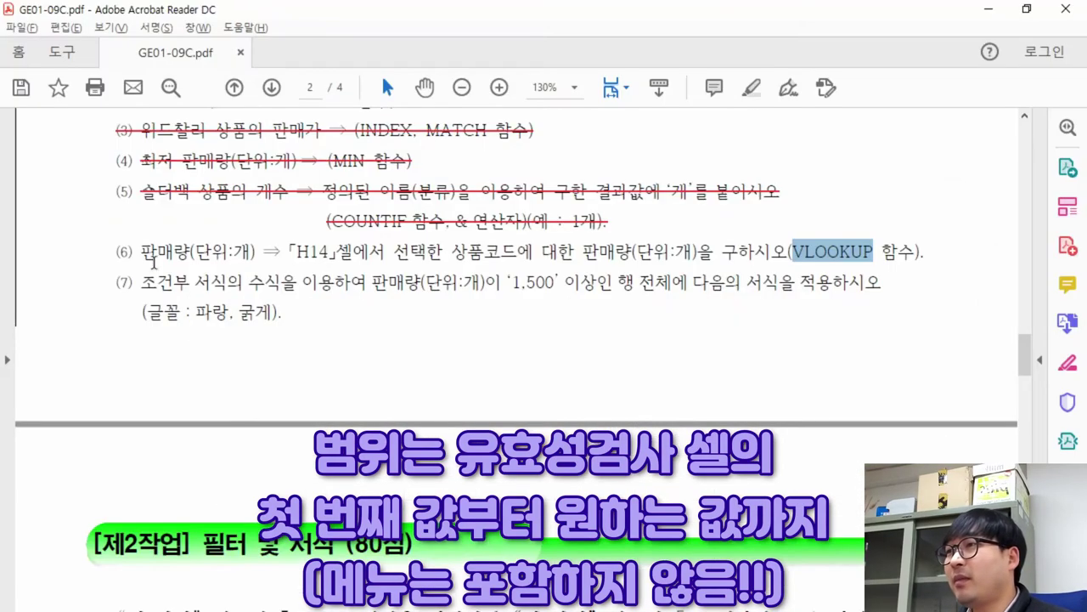
key("alt+Tab")
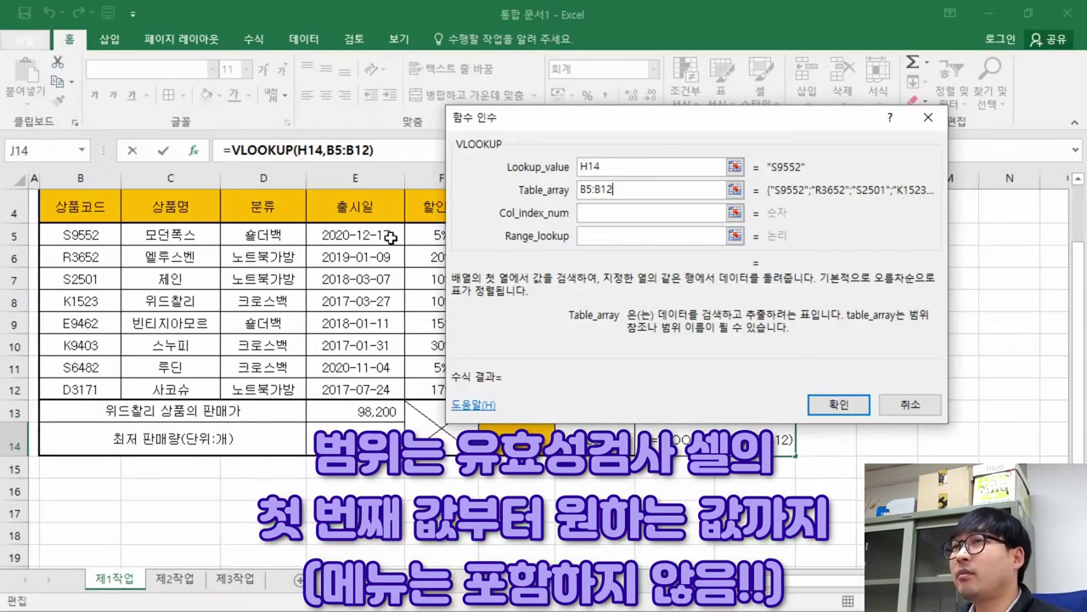
Replace the Table_array with B5:H12, covering the product codes through the 판매량 column without headers
left_click_drag(680, 127, 750, 138)
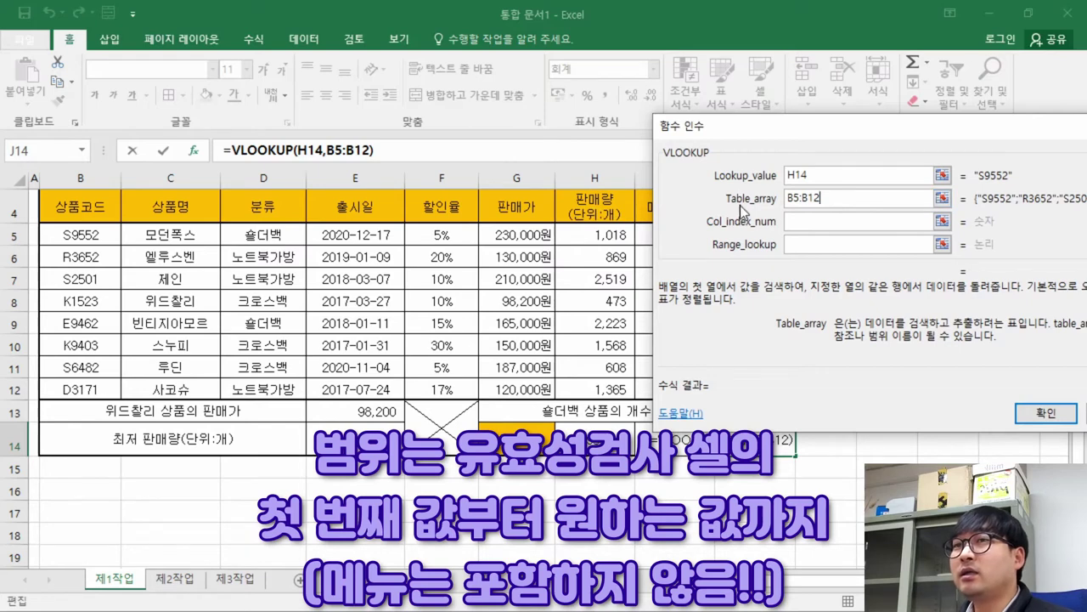
left_click_drag(834, 198, 758, 202)
key("BackSpace")
left_click_drag(97, 236, 601, 390)
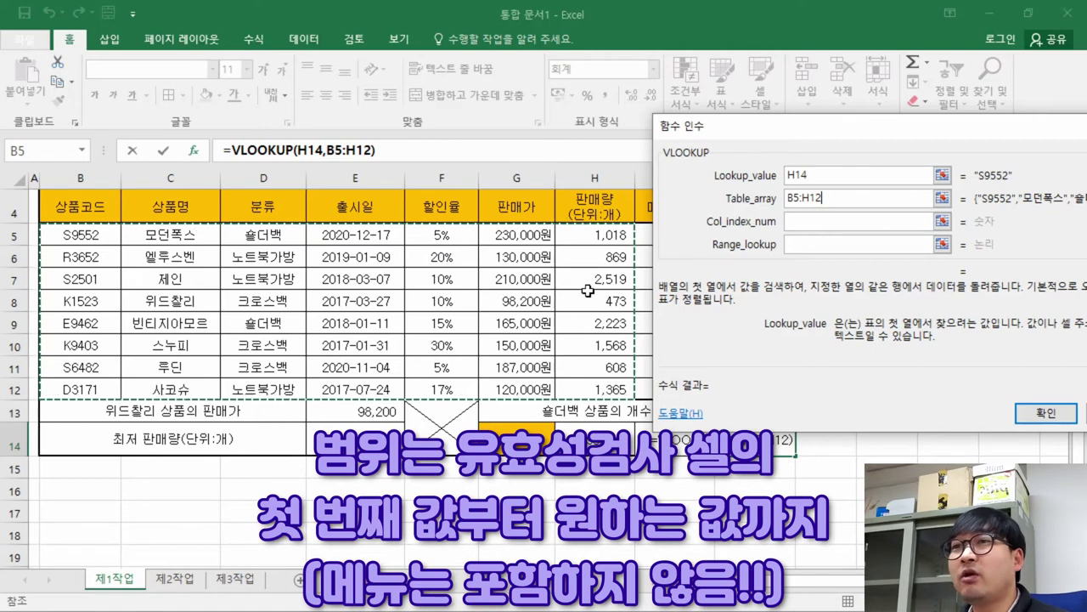
Set VLOOKUP's Col_index_num to 7 and Range_lookup to false for an exact match
left_click(810, 223)
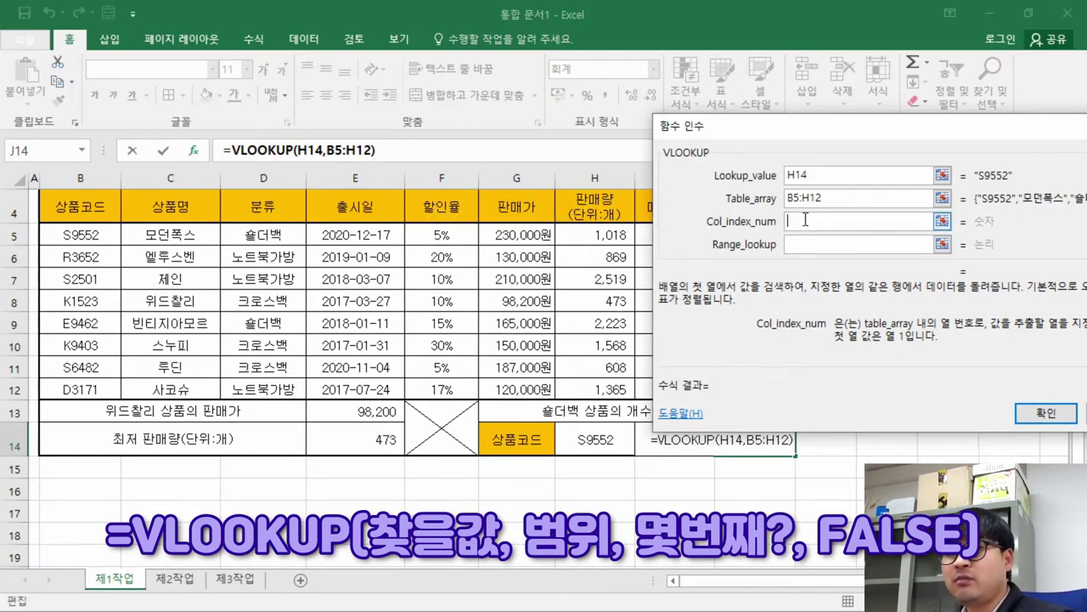
type("7")
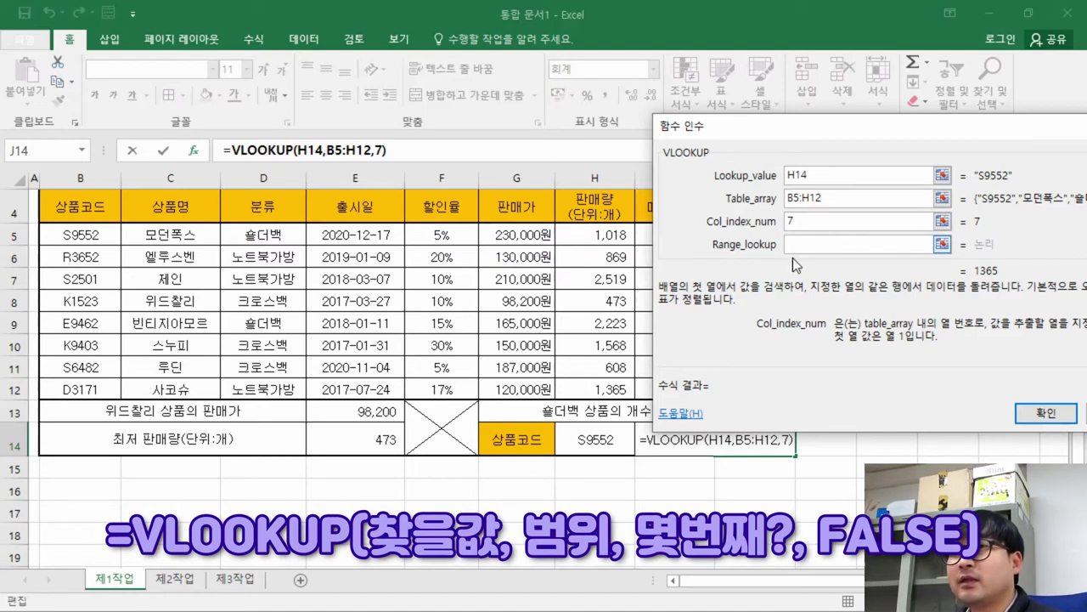
left_click(807, 245)
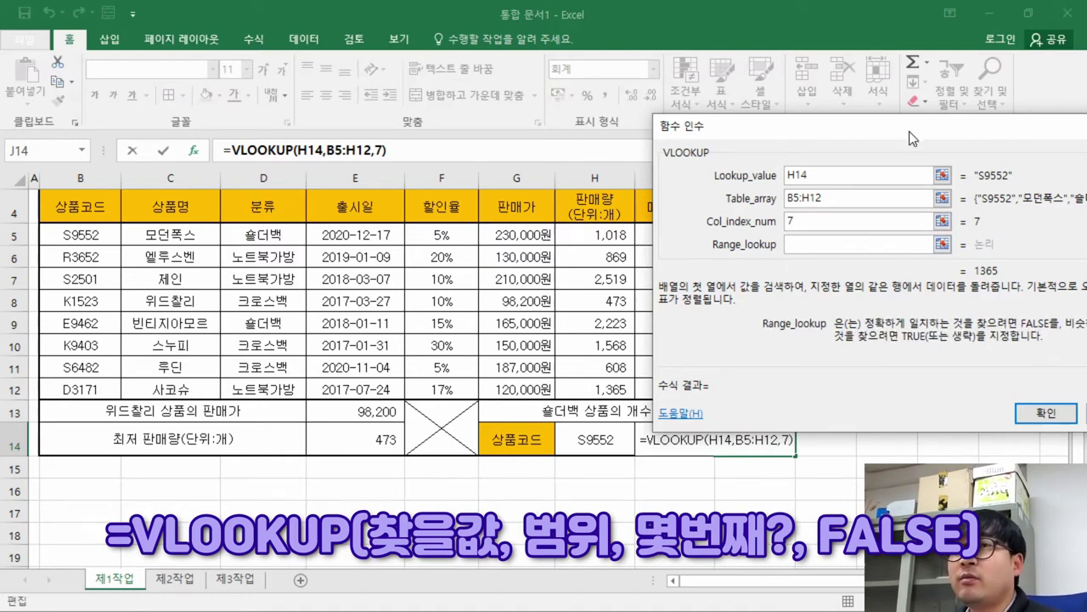
left_click_drag(898, 306, 450, 314)
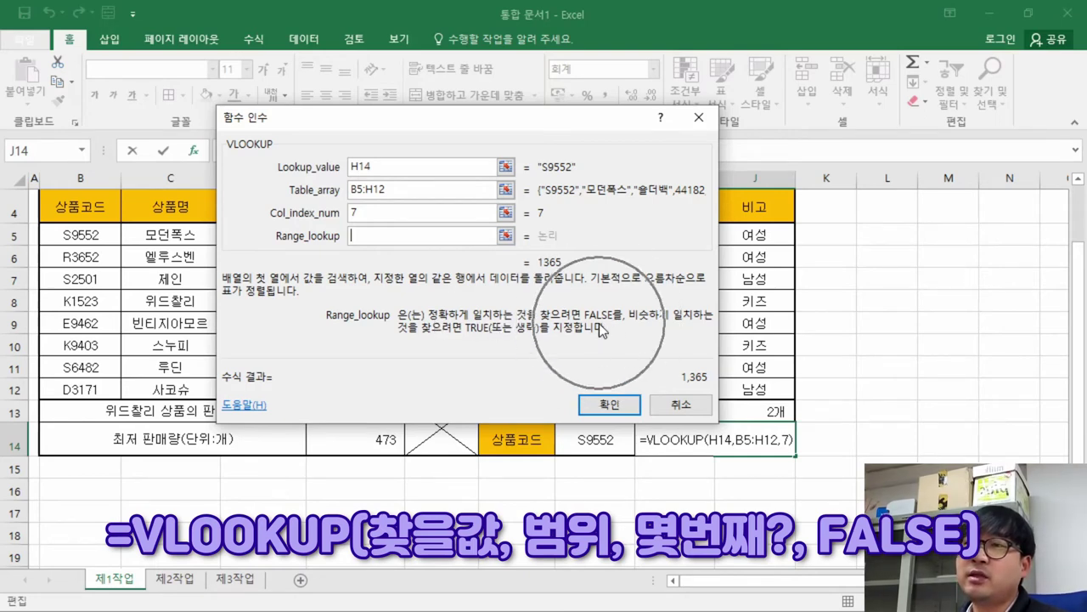
type("false")
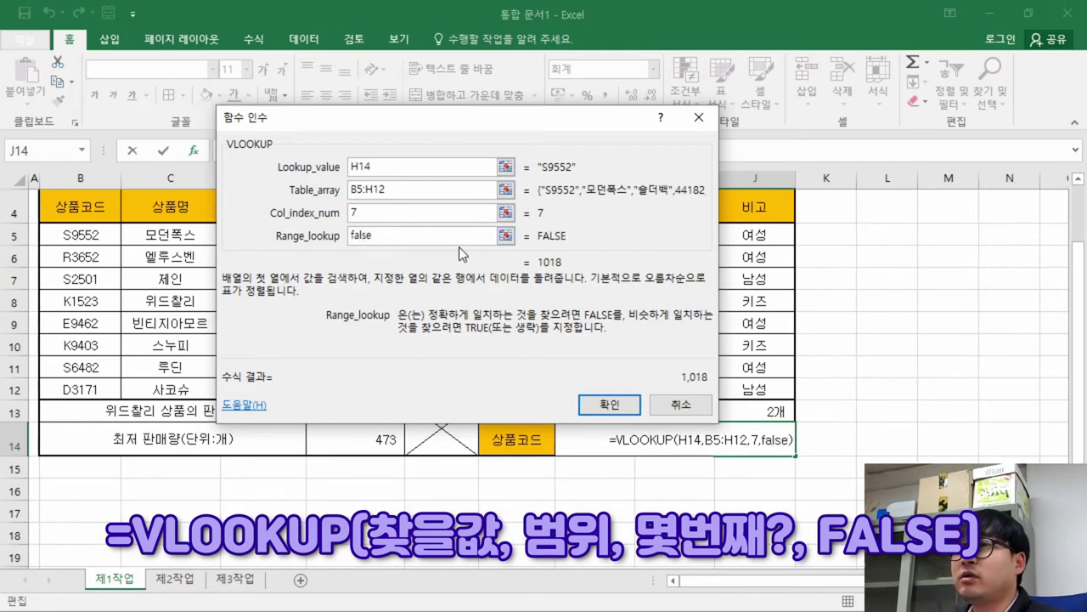
key("ctrl")
key("ctrl")
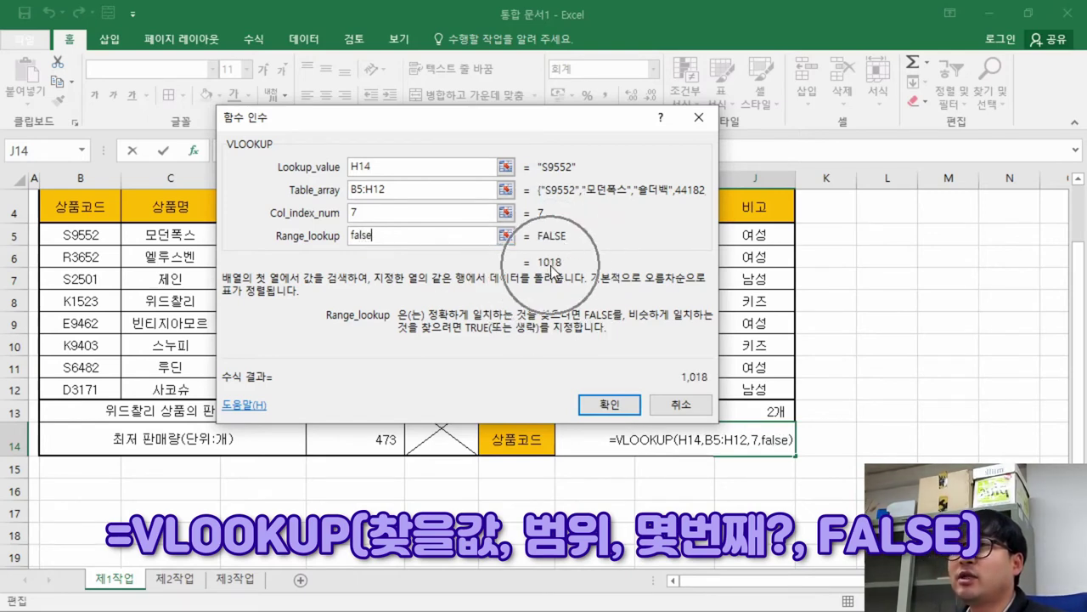
Clear Range_lookup to compare the previewed result, re-enter false and confirm the VLOOKUP formula
left_click_drag(386, 242, 301, 240)
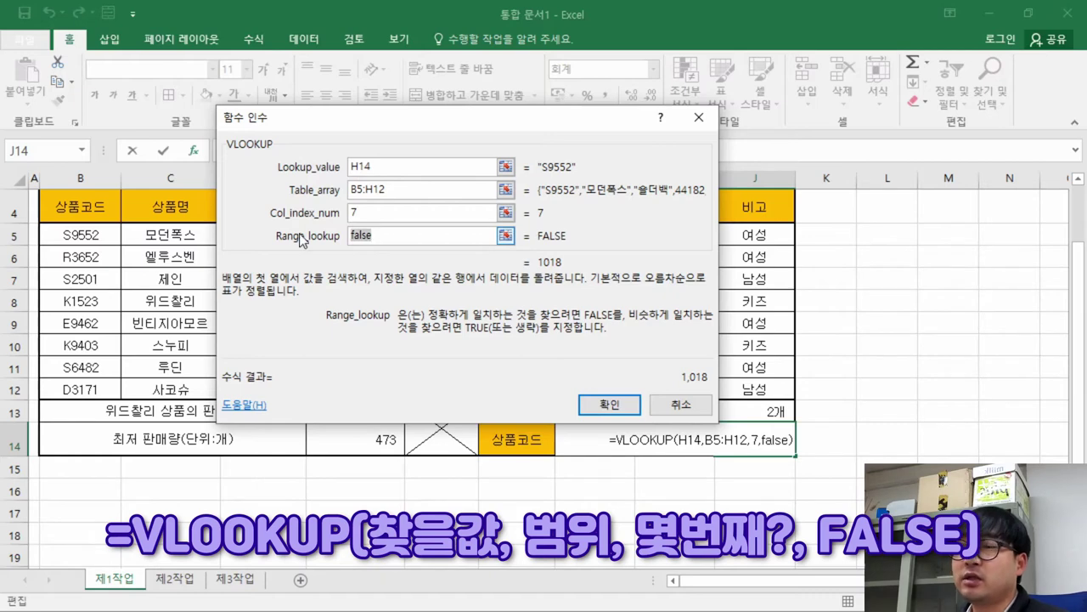
key("BackSpace")
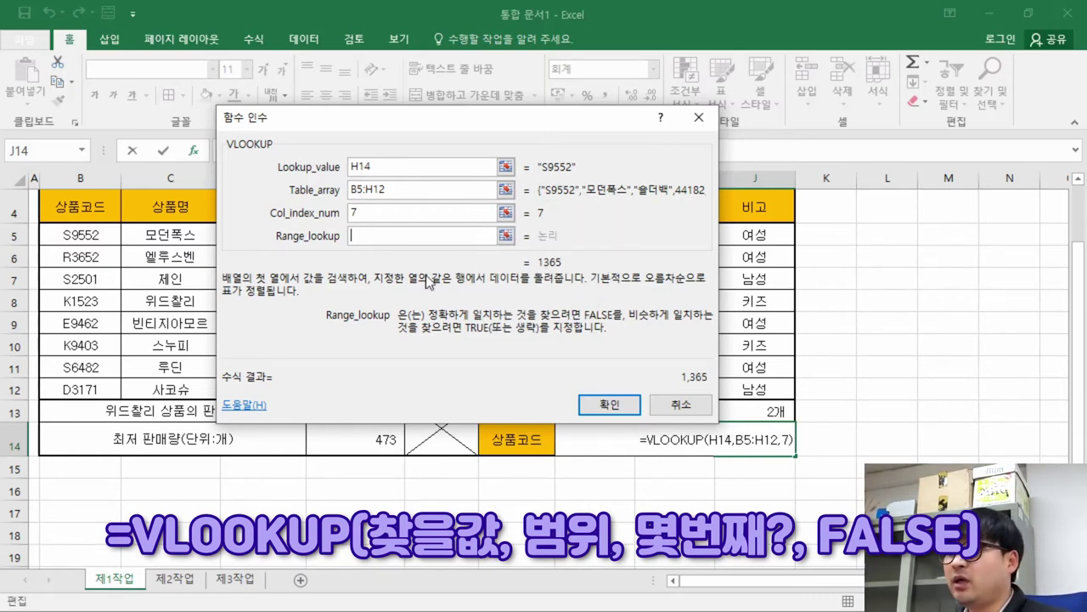
type("false")
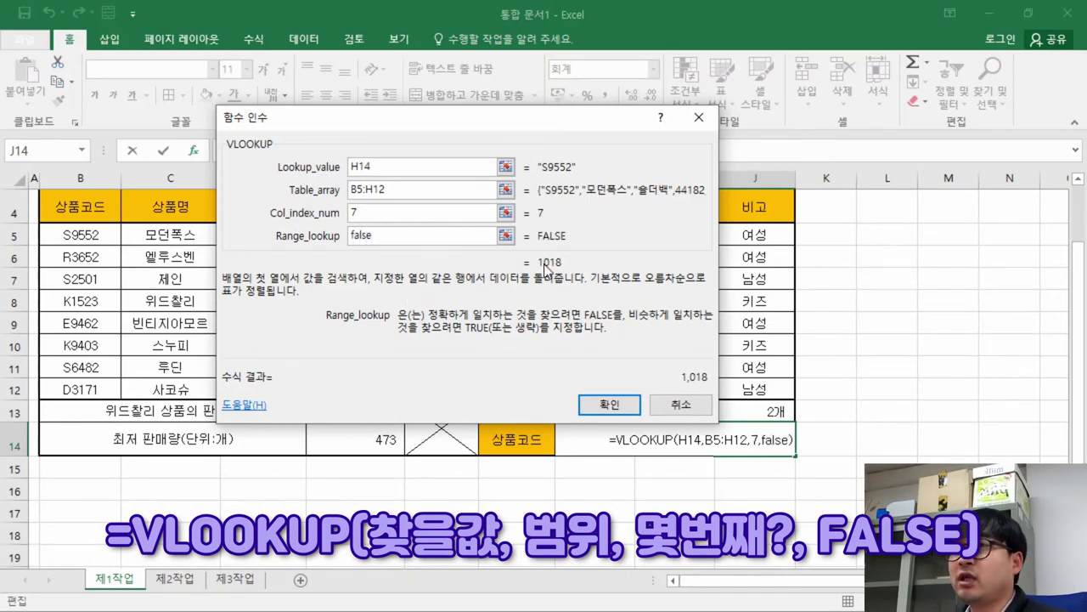
left_click(609, 404)
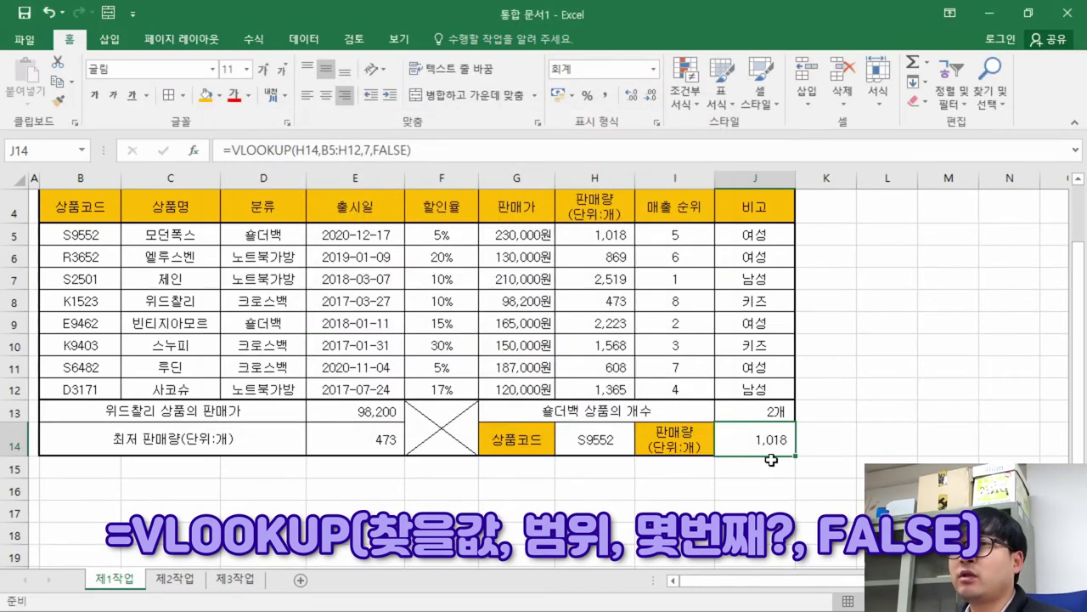
Compare J14 with H5 for S9552, and test R3652 in H14 against its 판매량 in row 6
left_click(103, 233)
left_click(592, 238)
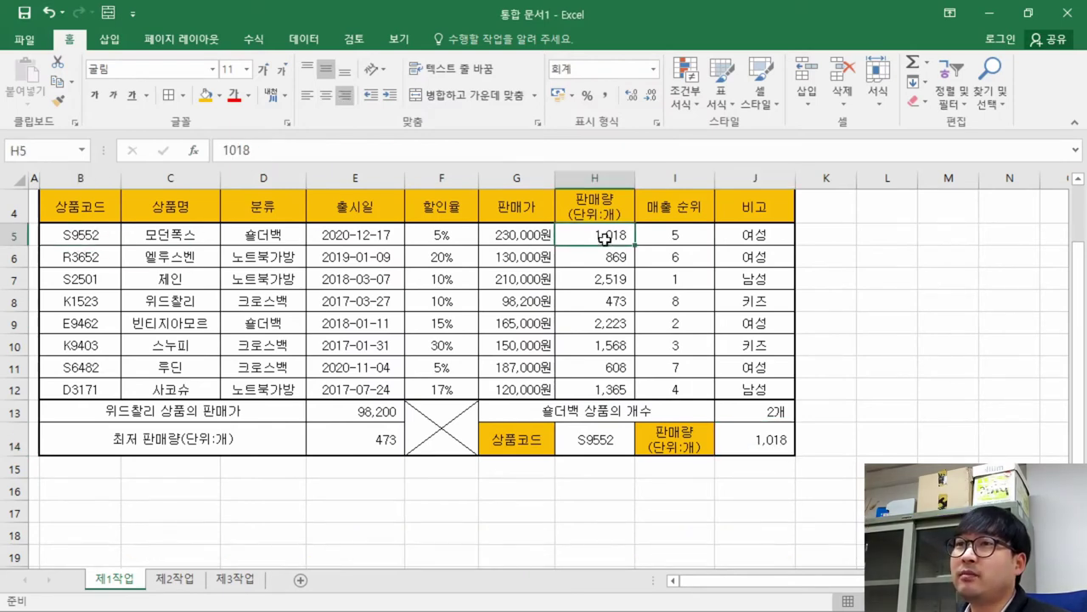
left_click(629, 453)
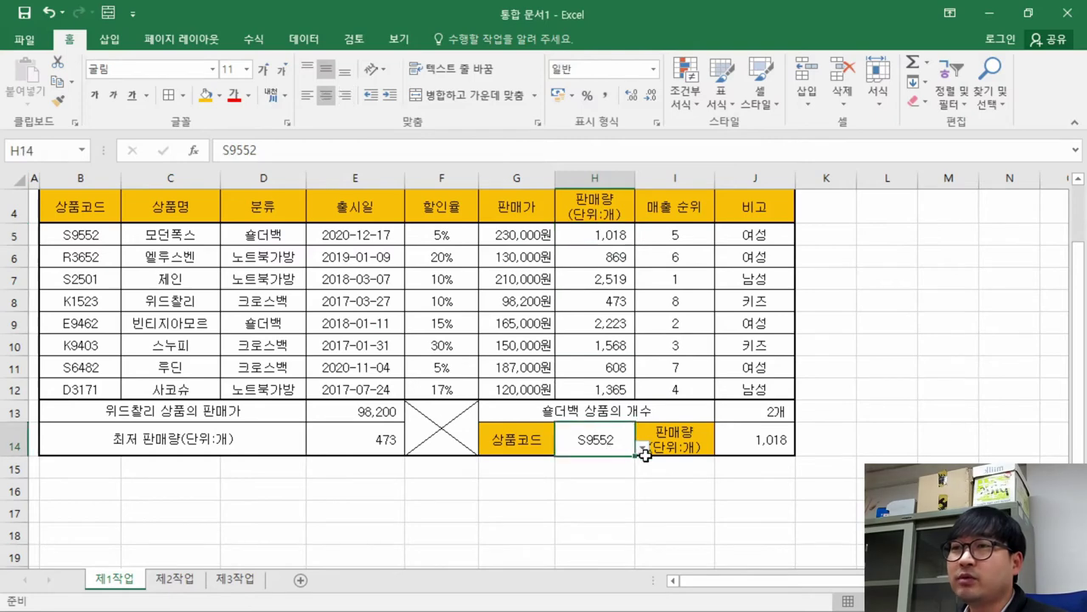
left_click(643, 448)
left_click(617, 474)
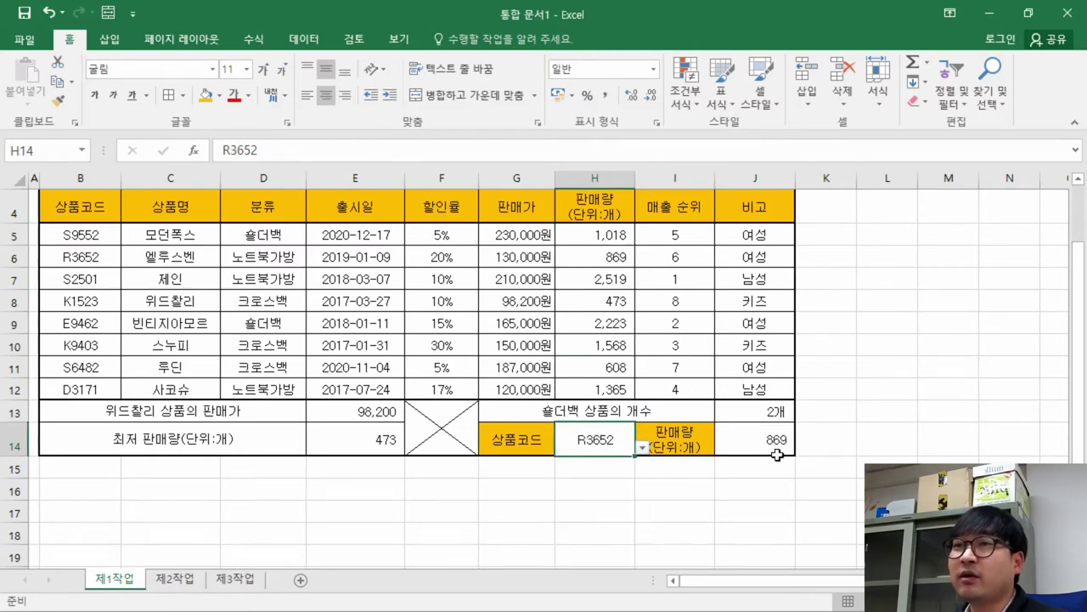
left_click_drag(72, 256, 595, 255)
key("ctrl+q")
Test the lookup by choosing D3171 in H14 and comparing J14 with the 판매량 in row 12
left_click(607, 447)
left_click(643, 448)
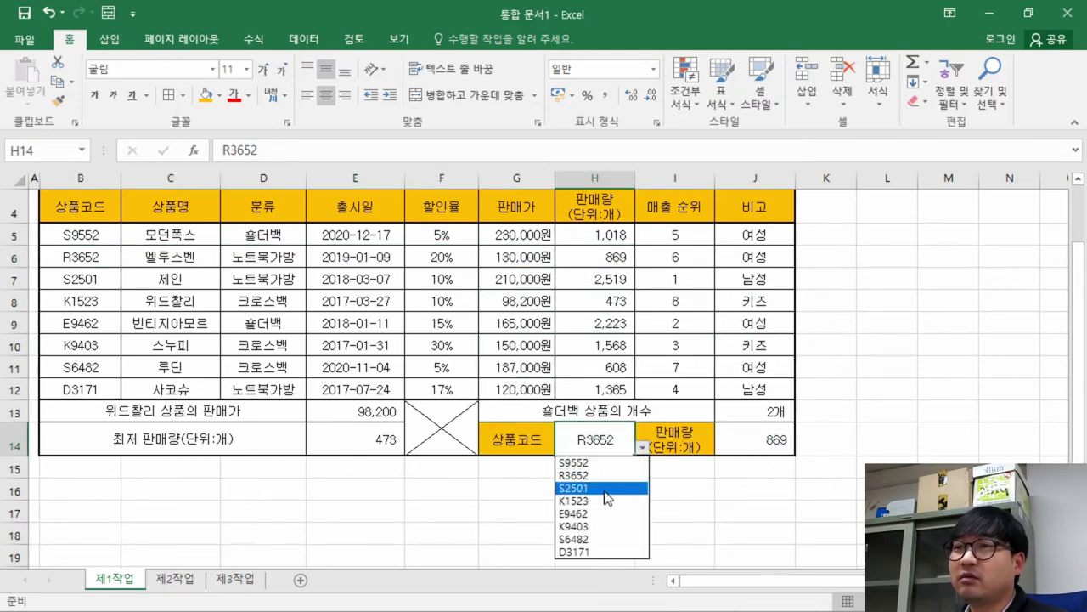
left_click(584, 551)
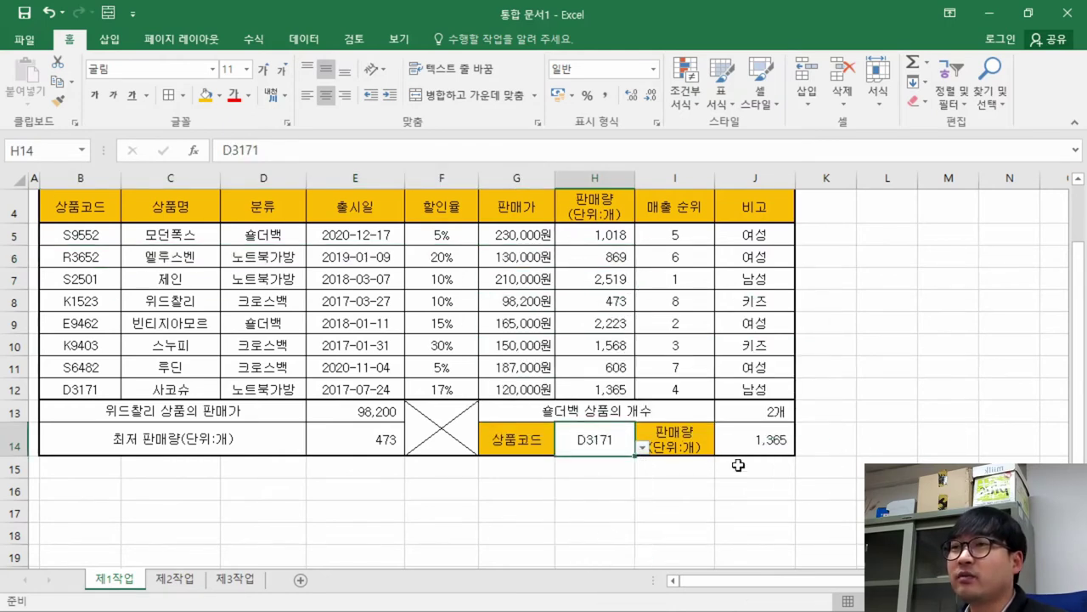
left_click_drag(92, 391, 599, 391)
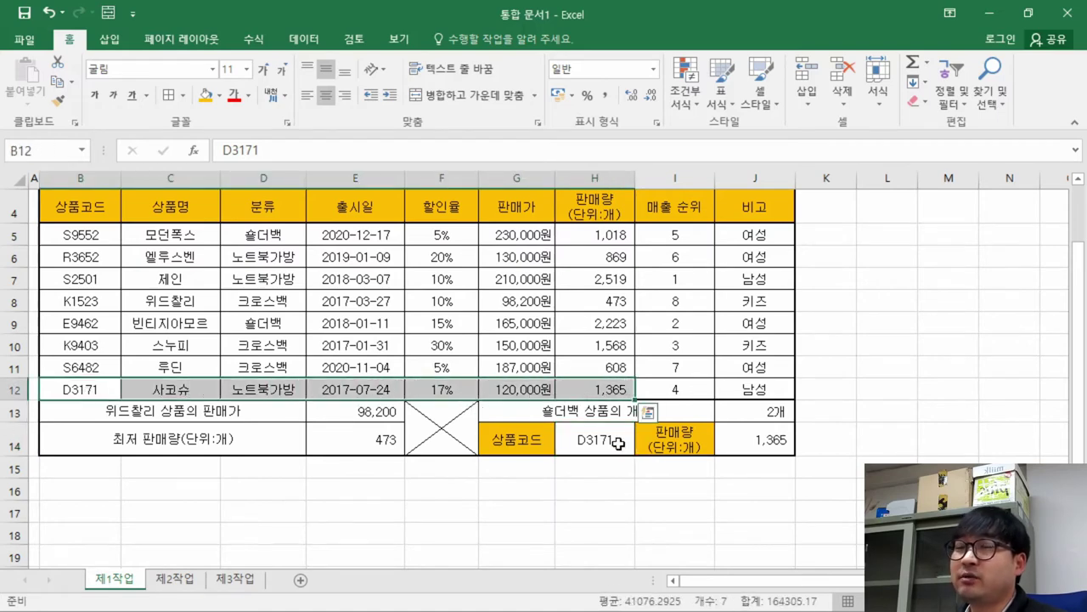
key("ctrl+q")
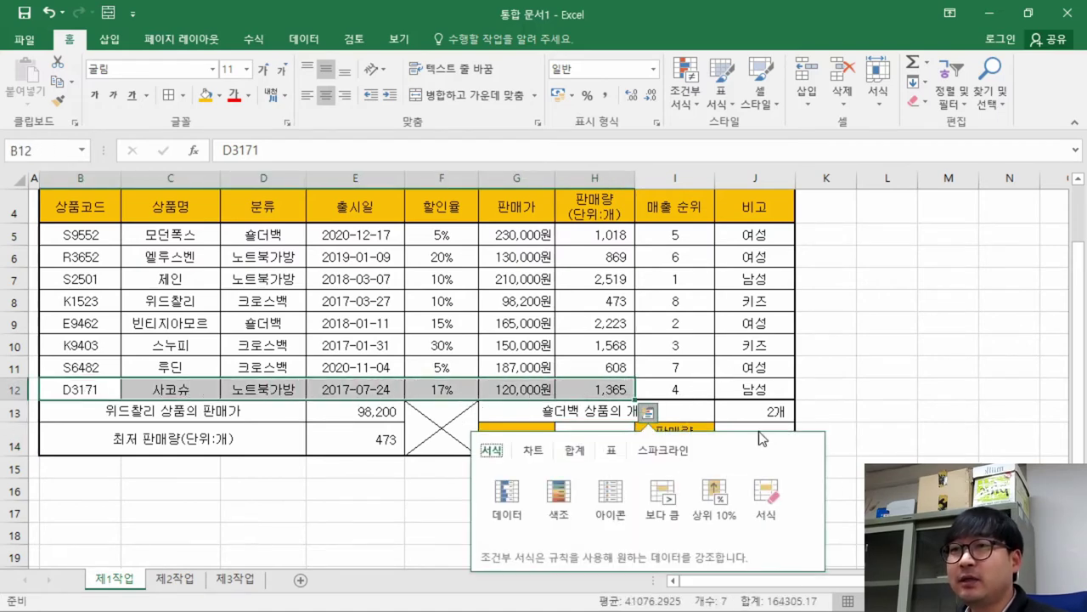
left_click(755, 411)
left_click(762, 438)
Look up in the PDF's output table which product code cell H14 must show
key("alt+Tab")
scroll(725, 429, "up", 5)
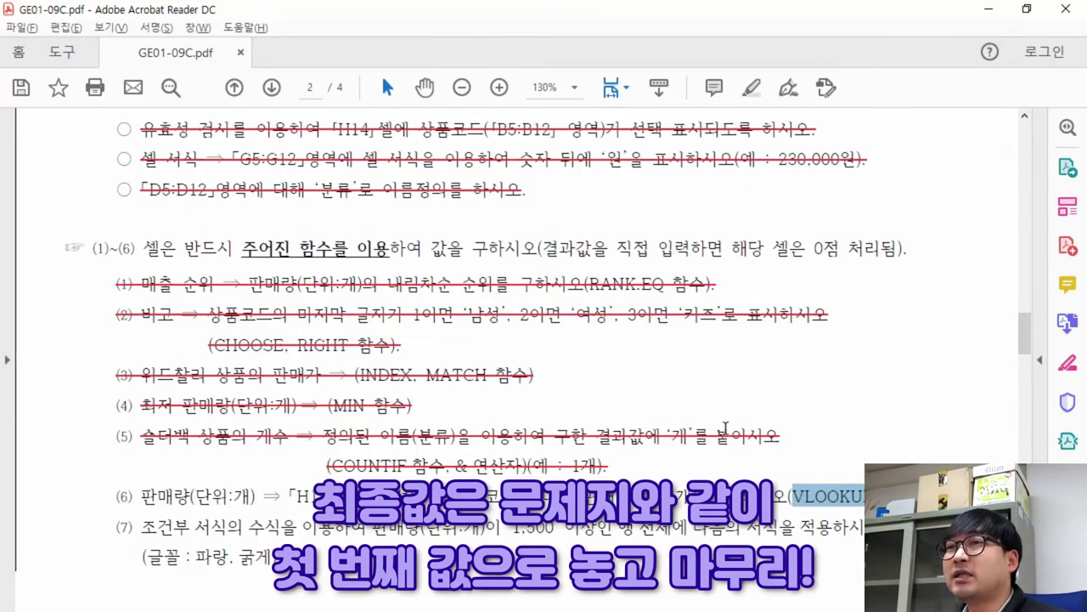
scroll(726, 429, "up", 5)
left_click_drag(693, 242, 737, 257)
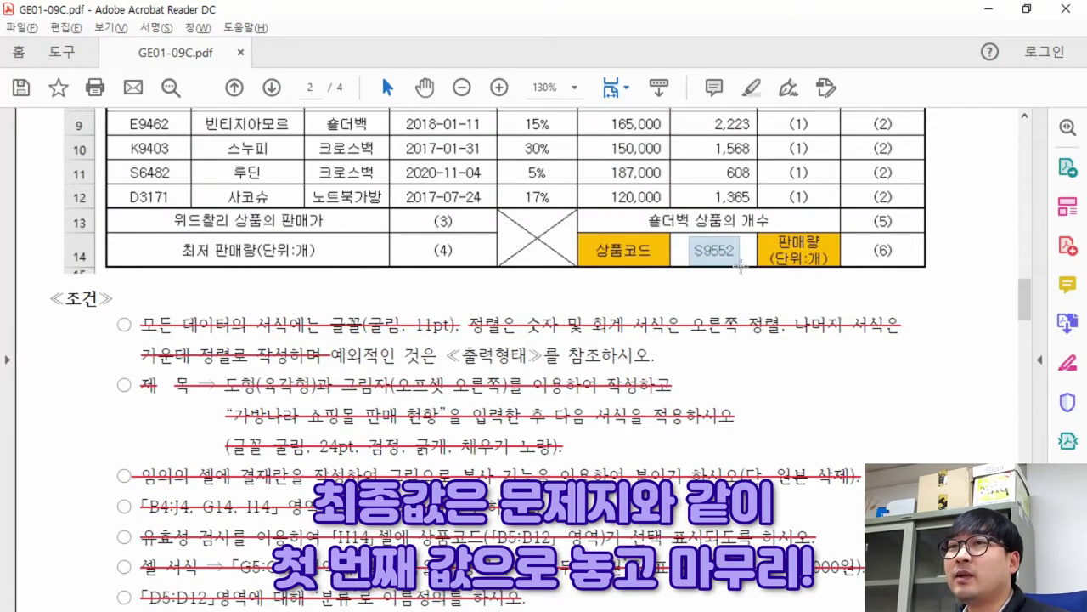
Back in Excel, set H14 to S9552 and inspect the formula cell J14
key("alt+Tab")
left_click(614, 448)
left_click(643, 446)
left_click(586, 464)
left_click(787, 444)
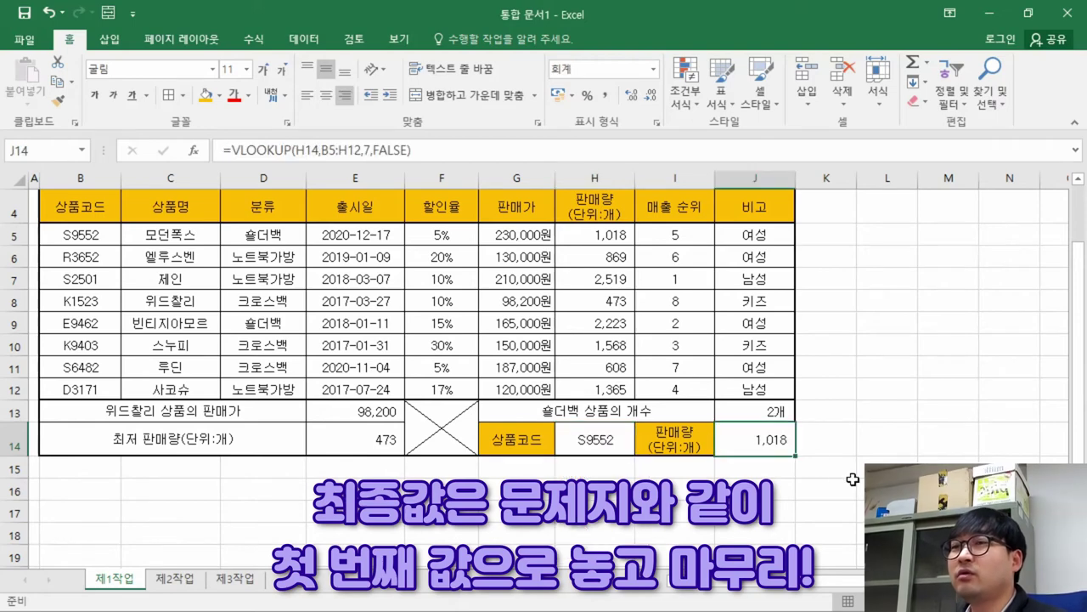
Switch to the PDF and strike through the finished VLOOKUP task (6) on page 2
key("alt+Tab")
scroll(531, 401, "down", 3)
scroll(530, 402, "down", 3)
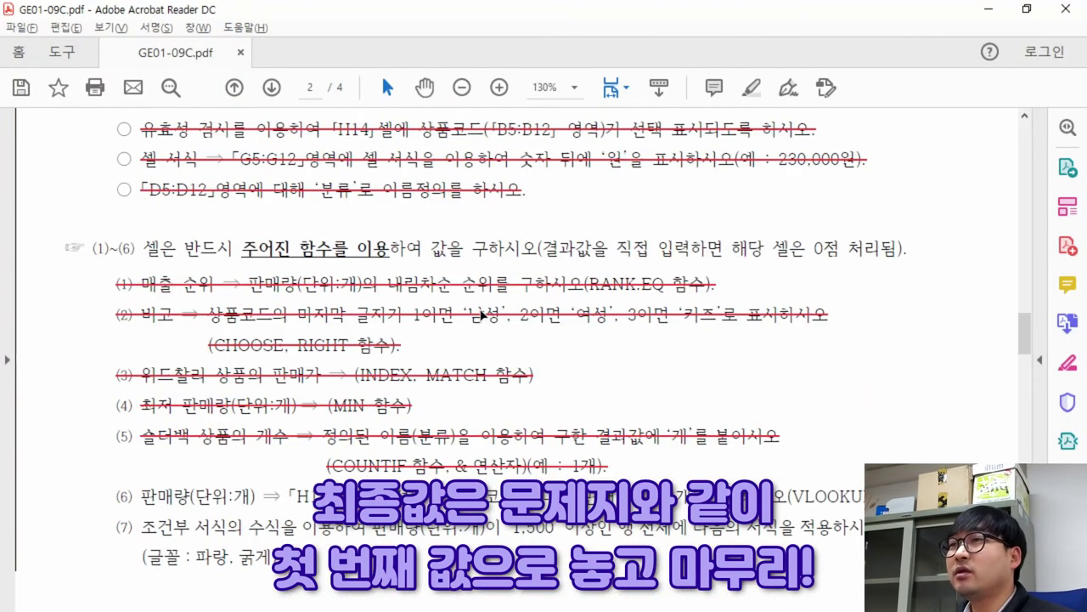
scroll(505, 354, "down", 3)
left_click_drag(116, 333, 852, 340)
left_click(914, 301)
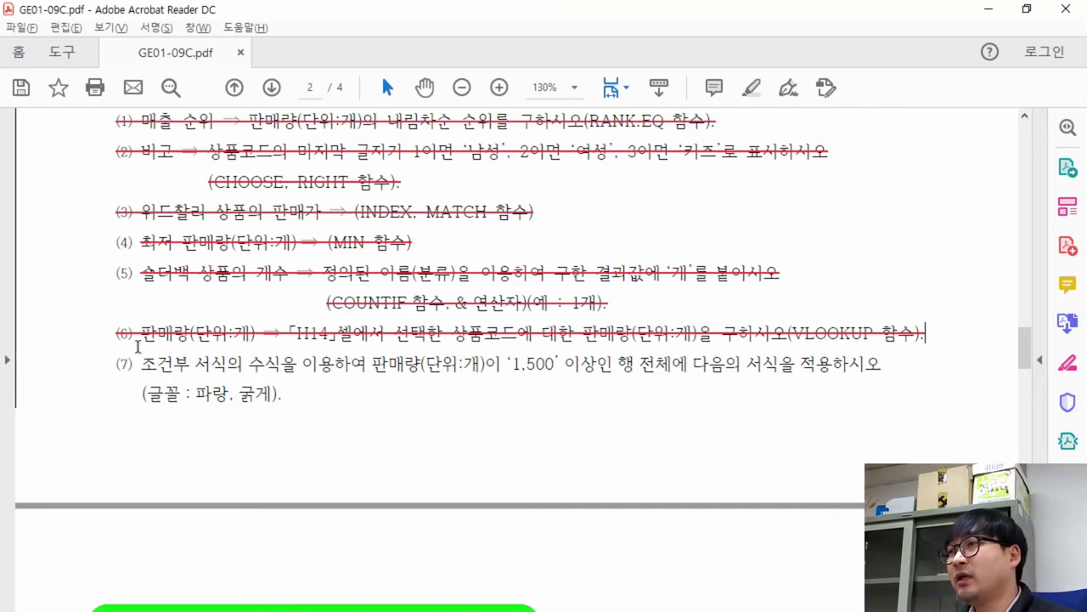
Read conditional formatting task (7) in the PDF, and look over the product table's first data rows in Excel
left_click_drag(287, 391, 118, 363)
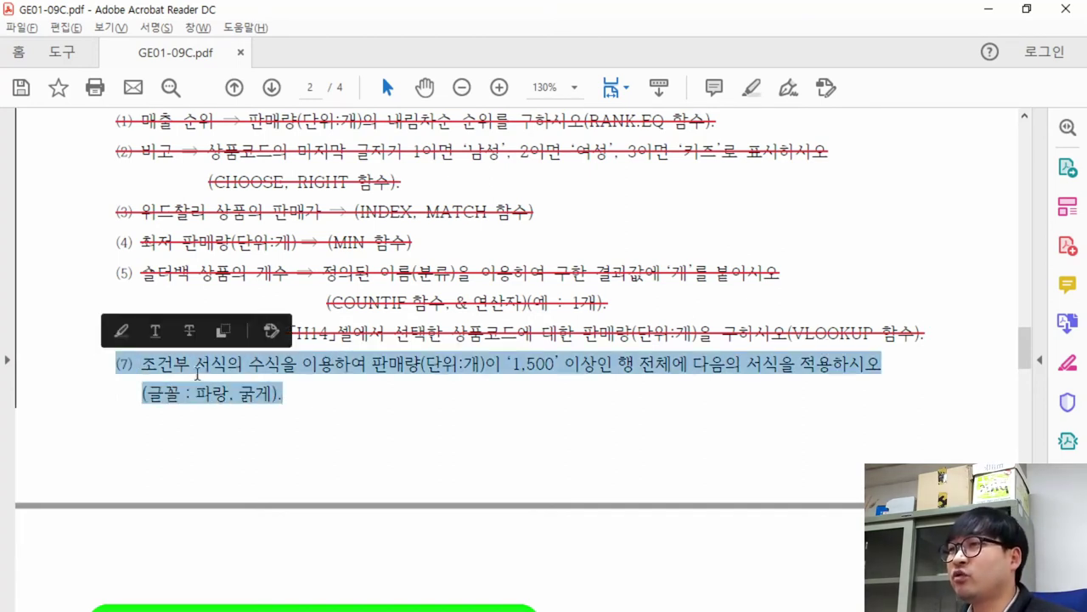
key("alt+Tab")
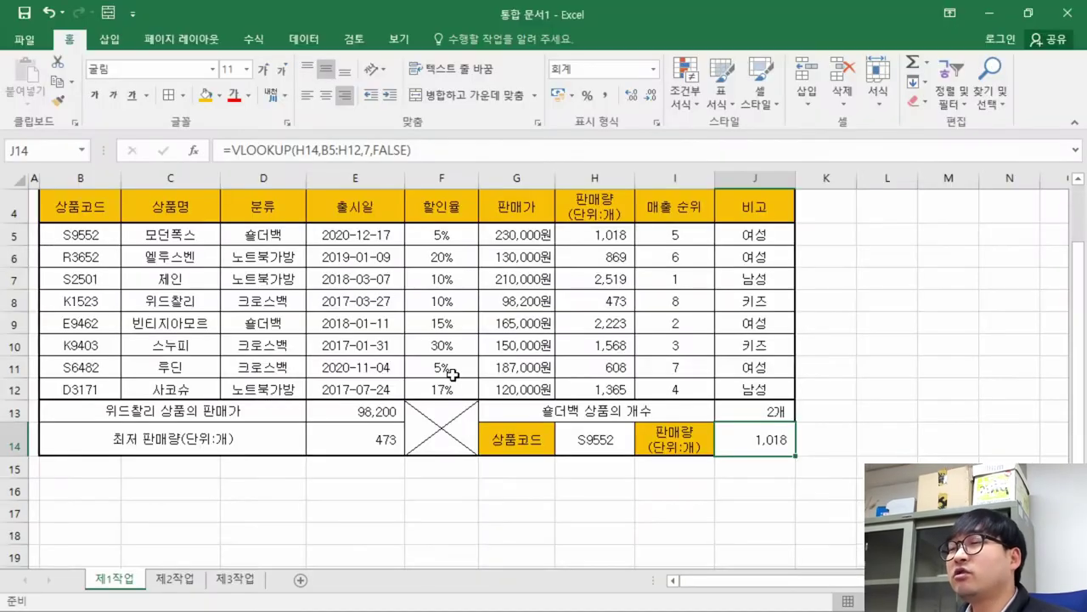
scroll(450, 373, "up", 3)
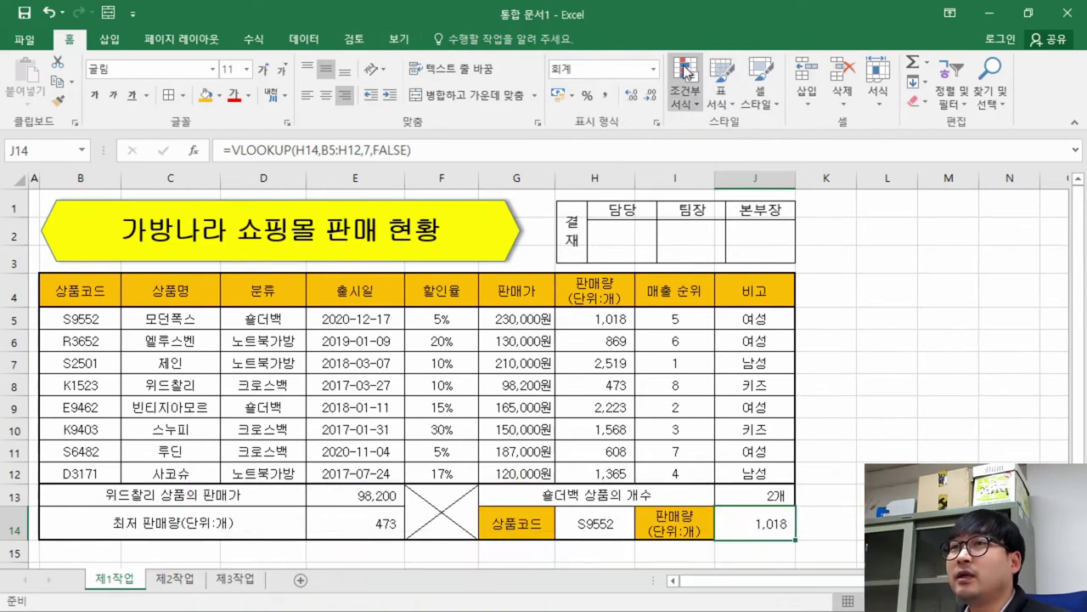
left_click(188, 342)
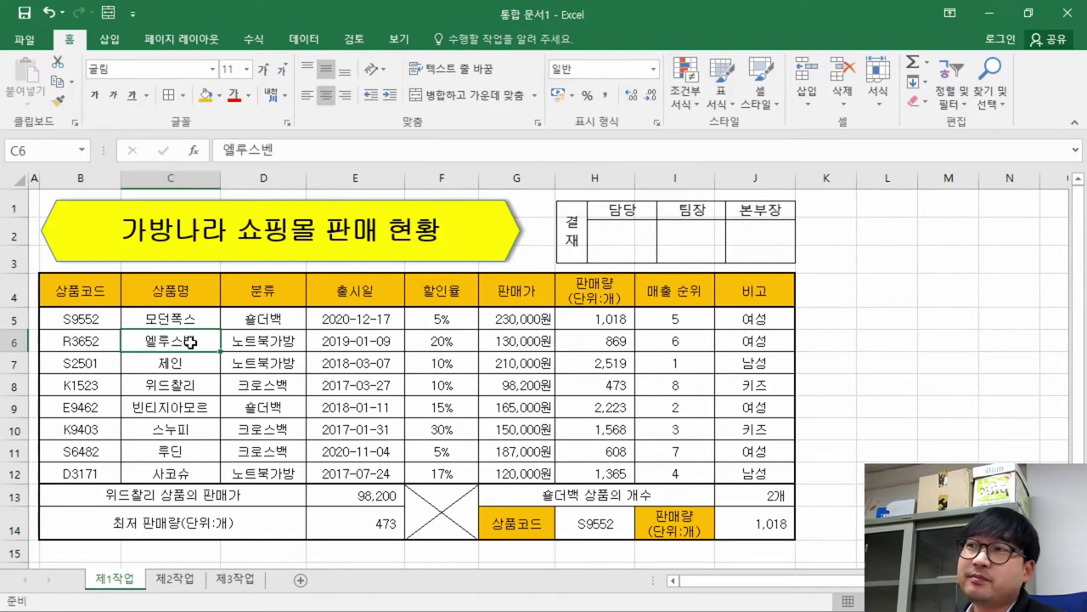
left_click(89, 321)
left_click(286, 316)
left_click(442, 319)
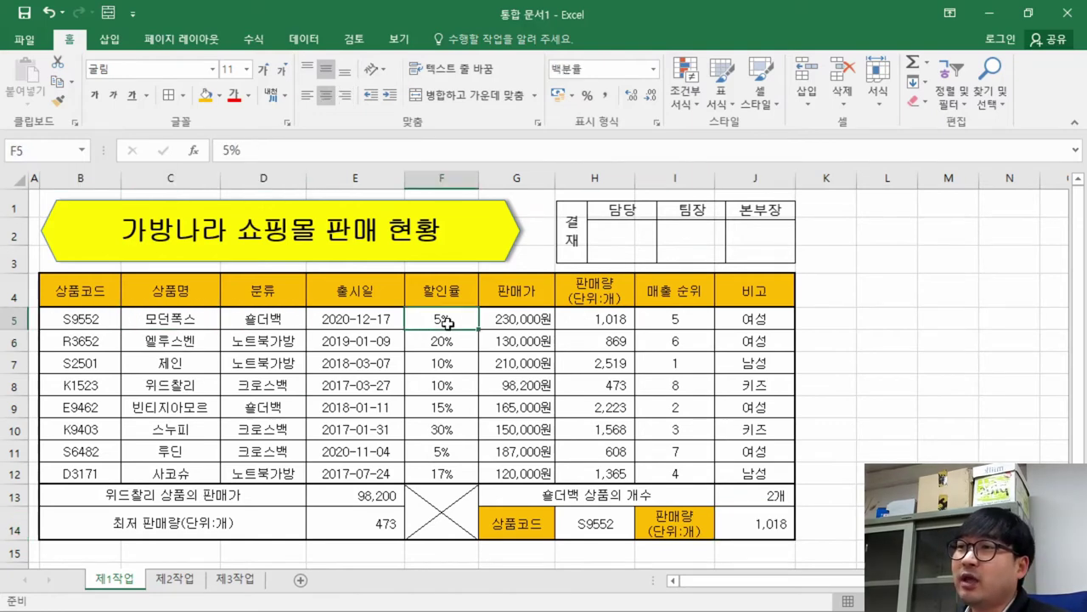
left_click(517, 318)
Check the PDF's condition of 판매량 1,500 or more, and compare it with the values in H5:H12 in Excel
key("alt+Tab")
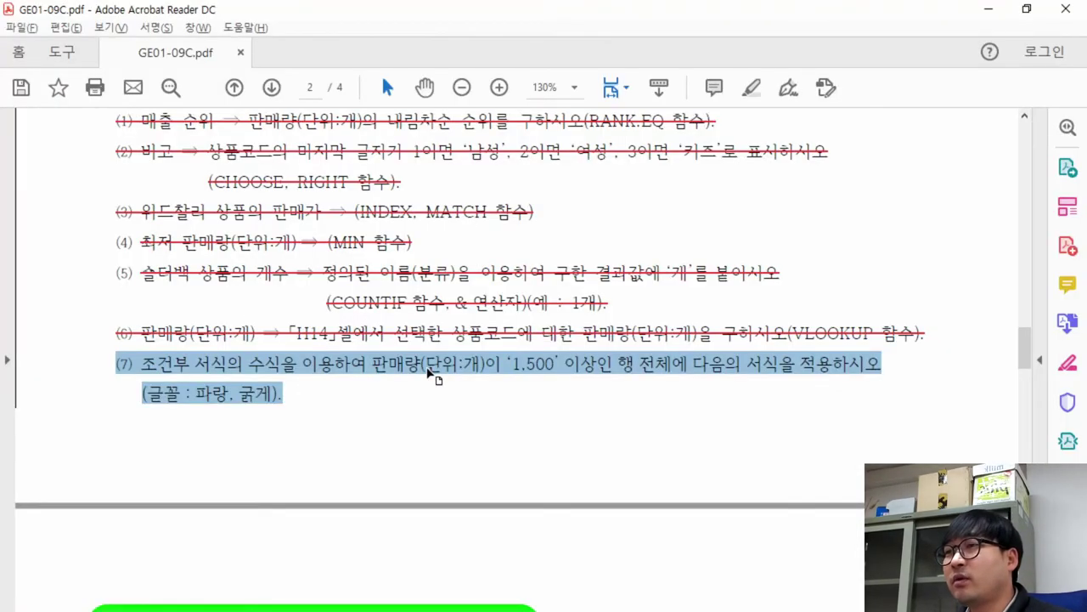
left_click_drag(373, 367, 597, 364)
key("alt+Tab")
left_click_drag(605, 311, 612, 471)
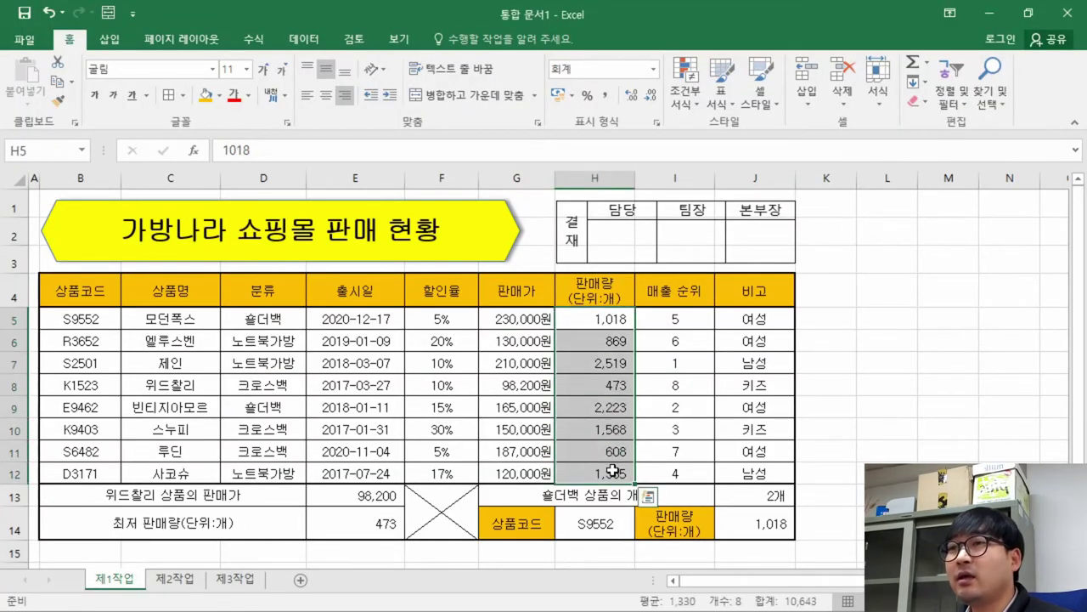
left_click(614, 352)
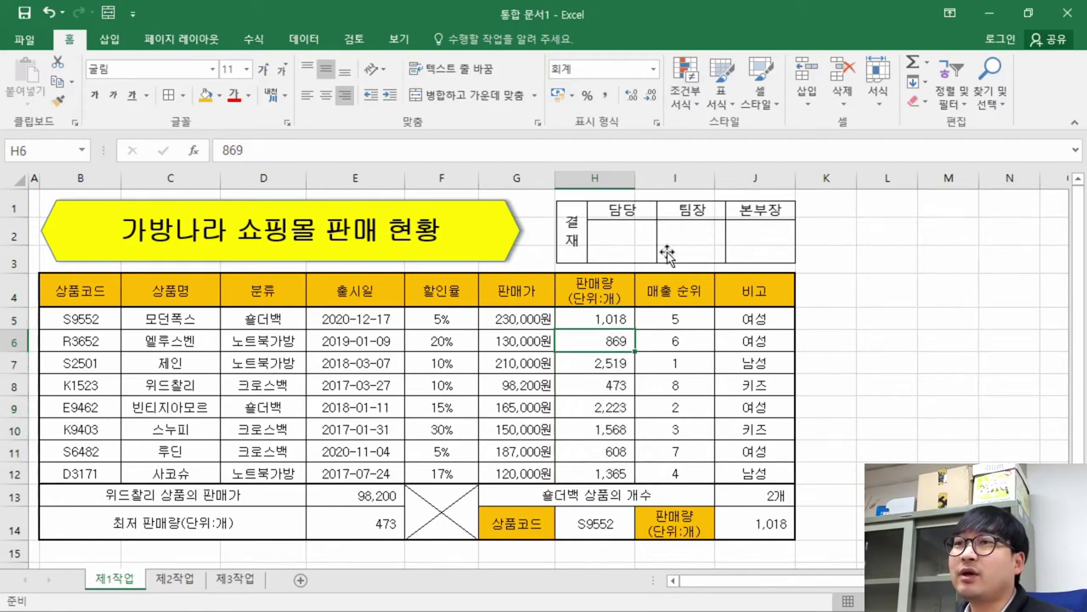
left_click(606, 322)
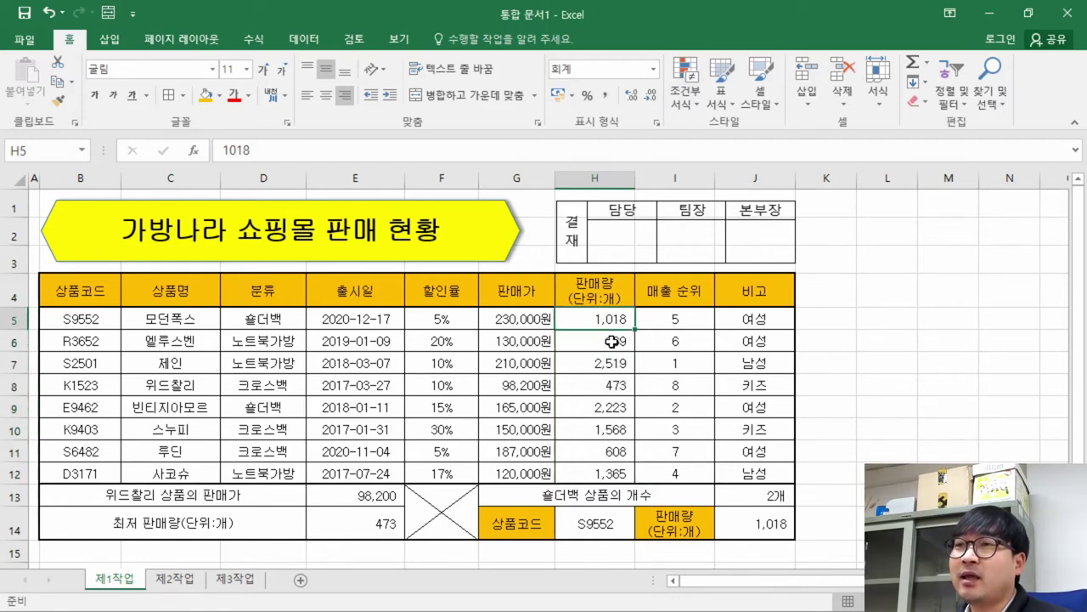
left_click(612, 340)
left_click(613, 361)
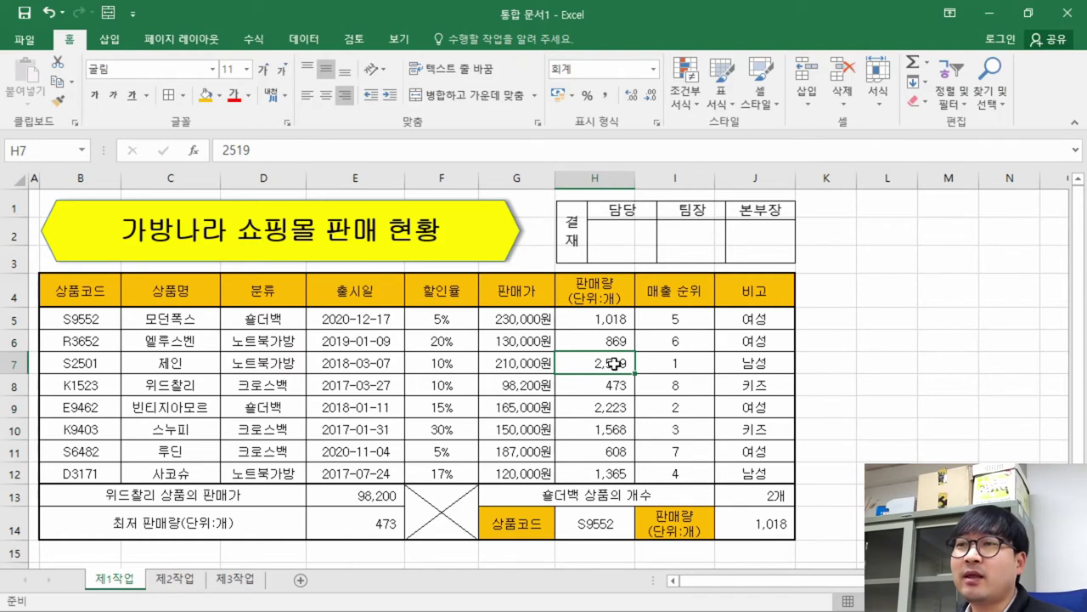
Reread the PDF's whole-row and format wording in task (7), and relate it to B7:J7 of the Excel table
key("alt+Tab")
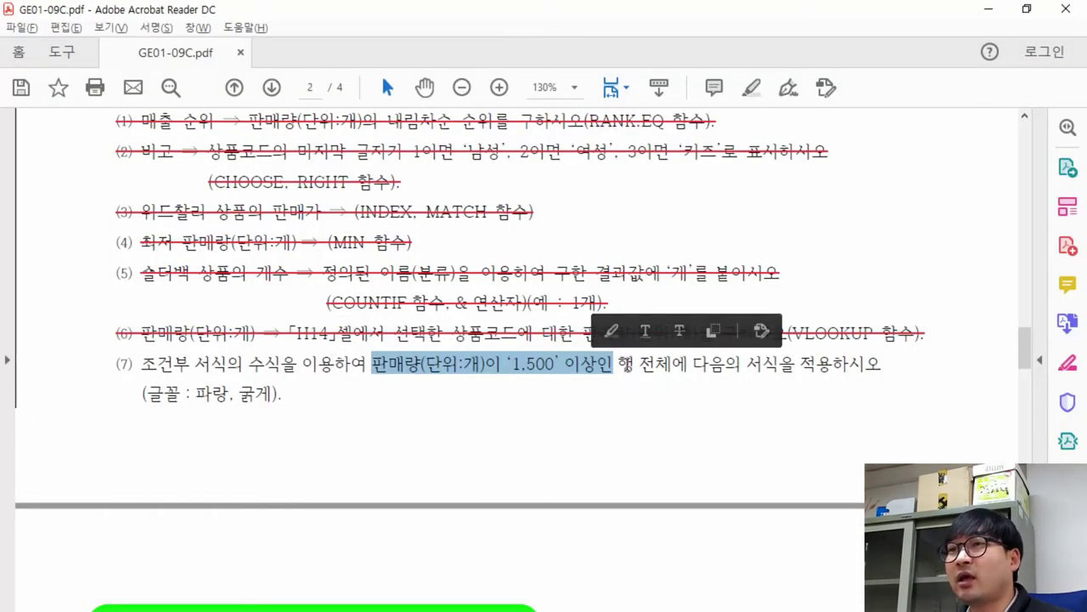
double_click(671, 363)
key("alt+Tab")
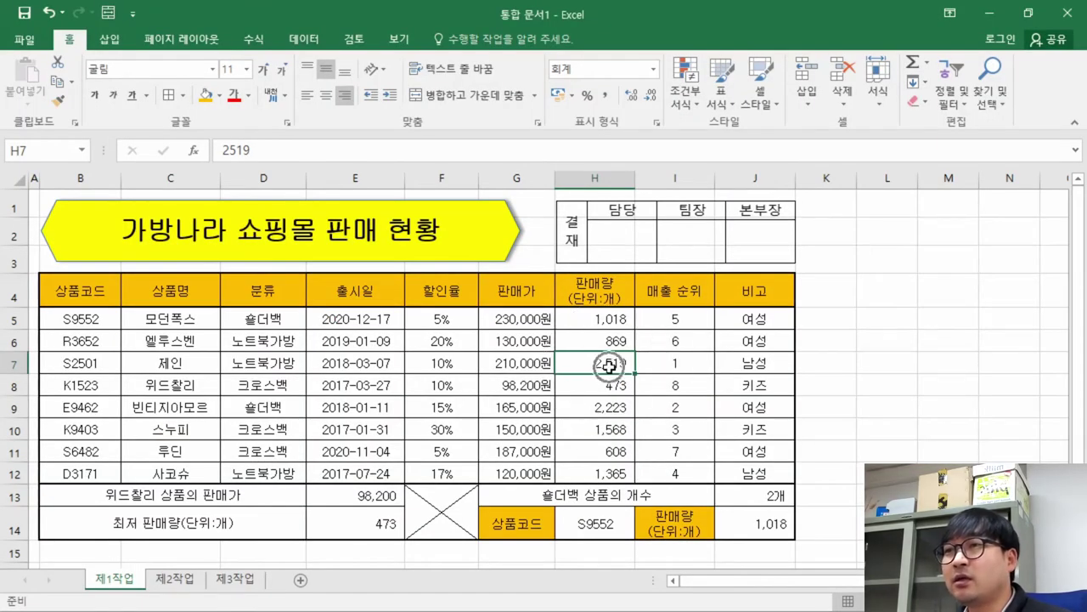
left_click(14, 363)
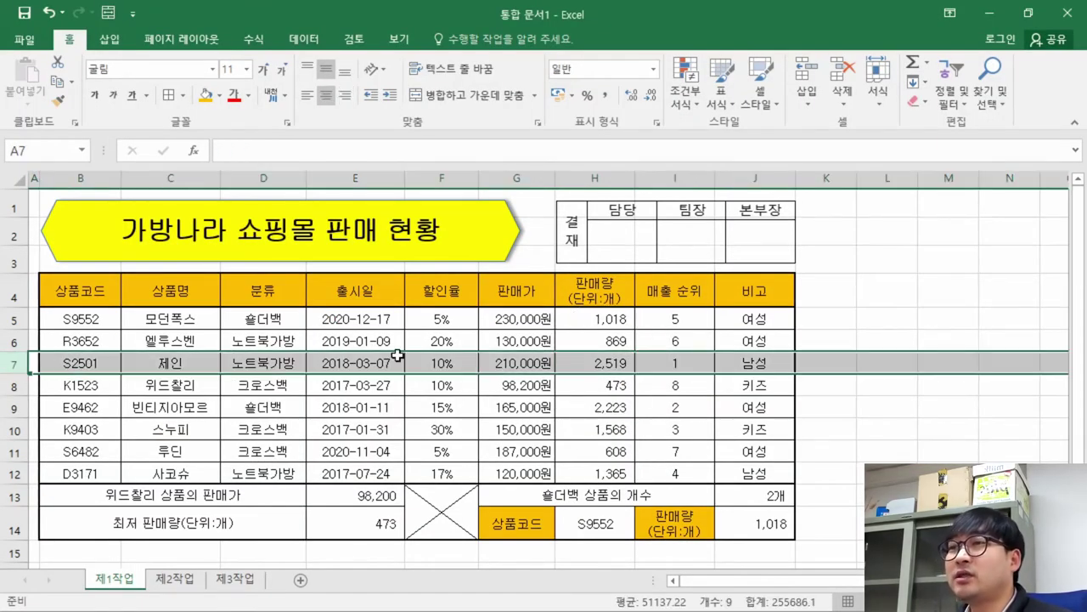
key("alt+Tab")
left_click_drag(695, 366, 795, 366)
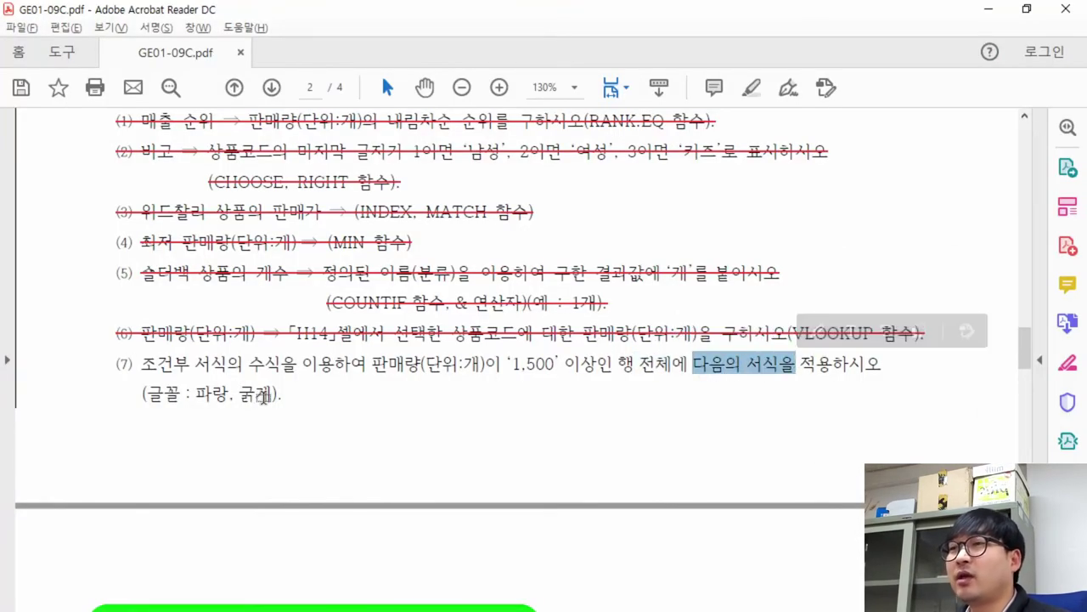
key("alt+Tab")
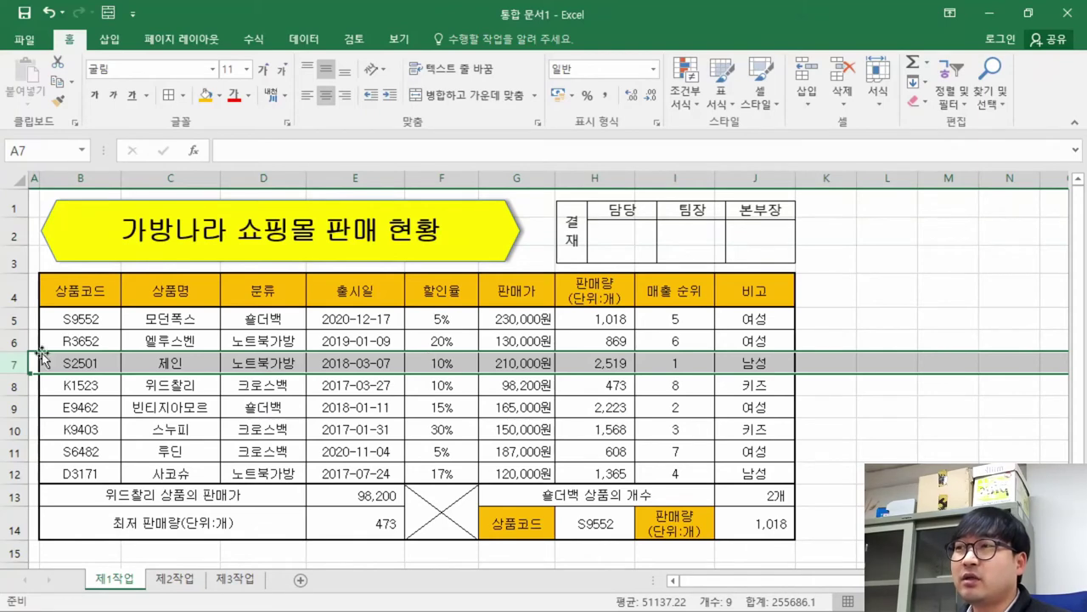
left_click_drag(68, 363, 750, 365)
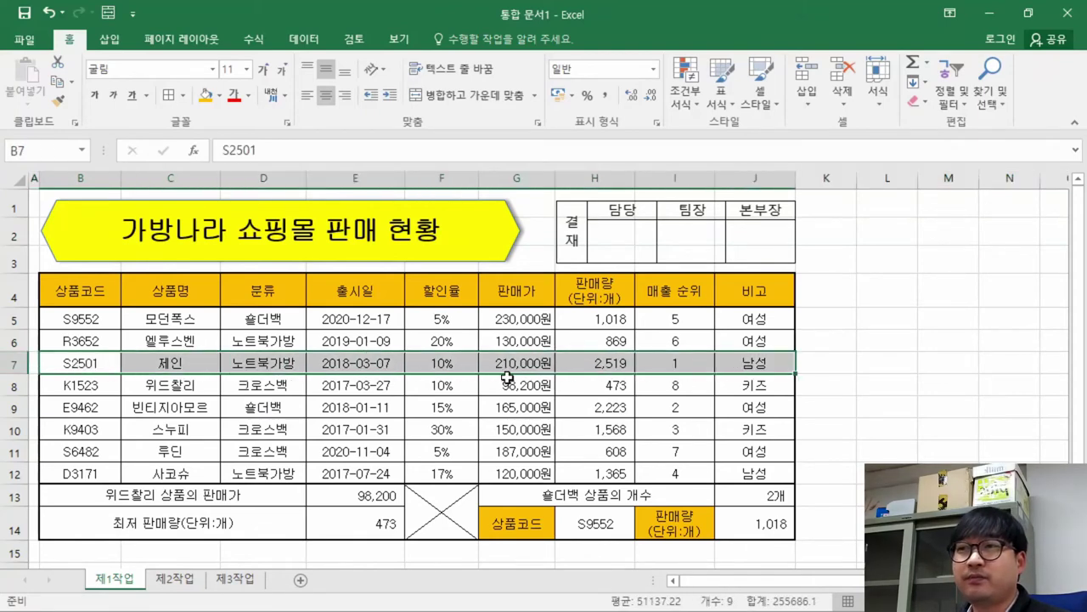
Go through the 판매량 values from H5 to H11 to see which product rows meet the 1,500 condition
left_click(591, 385)
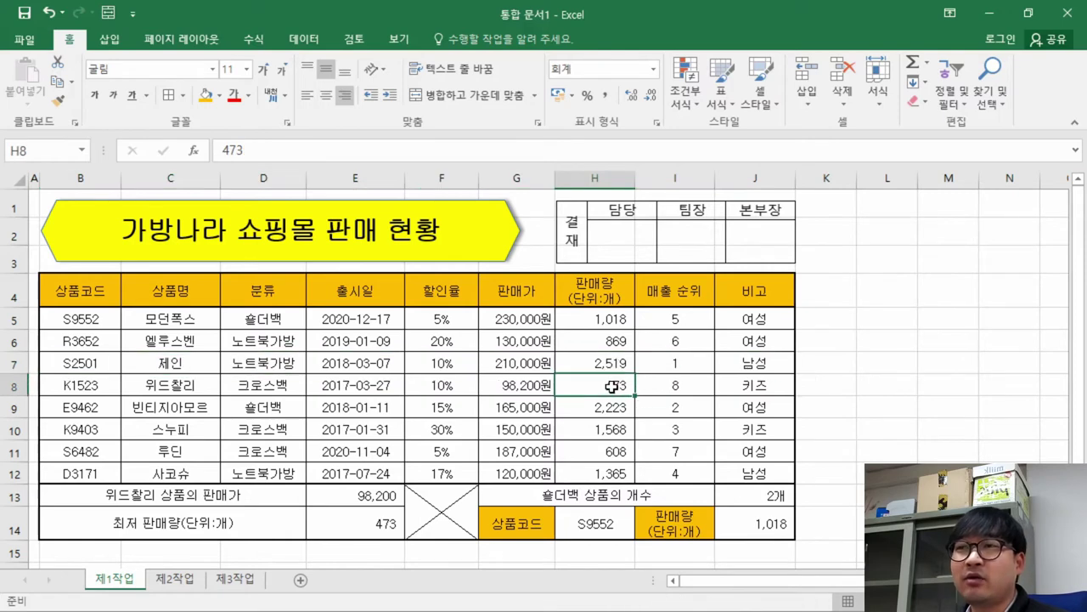
left_click(612, 406)
left_click_drag(746, 407, 93, 408)
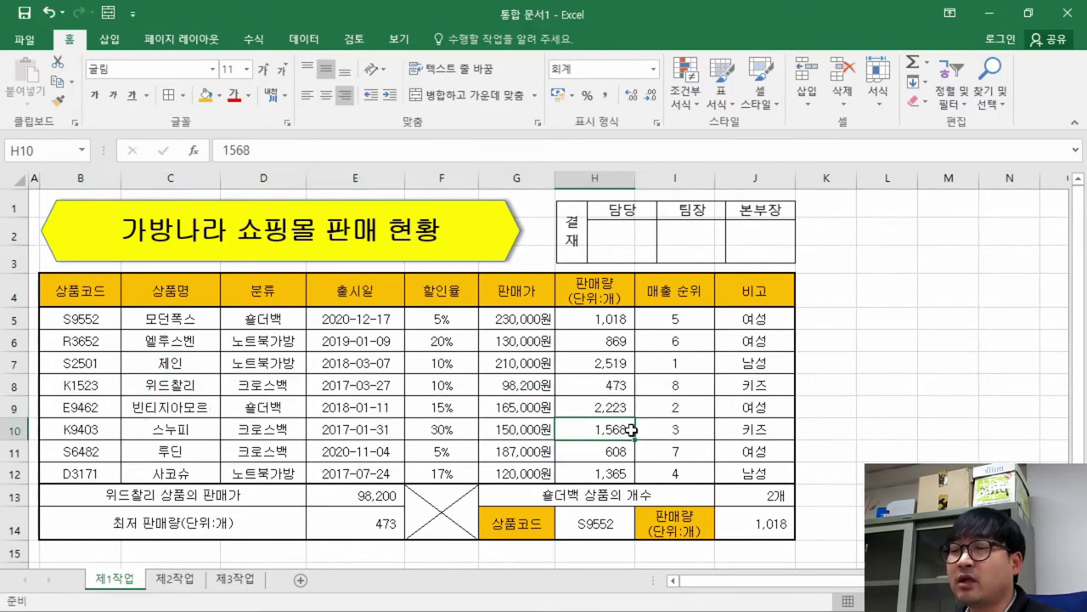
left_click(615, 318)
left_click(617, 341)
left_click(618, 362)
left_click(624, 406)
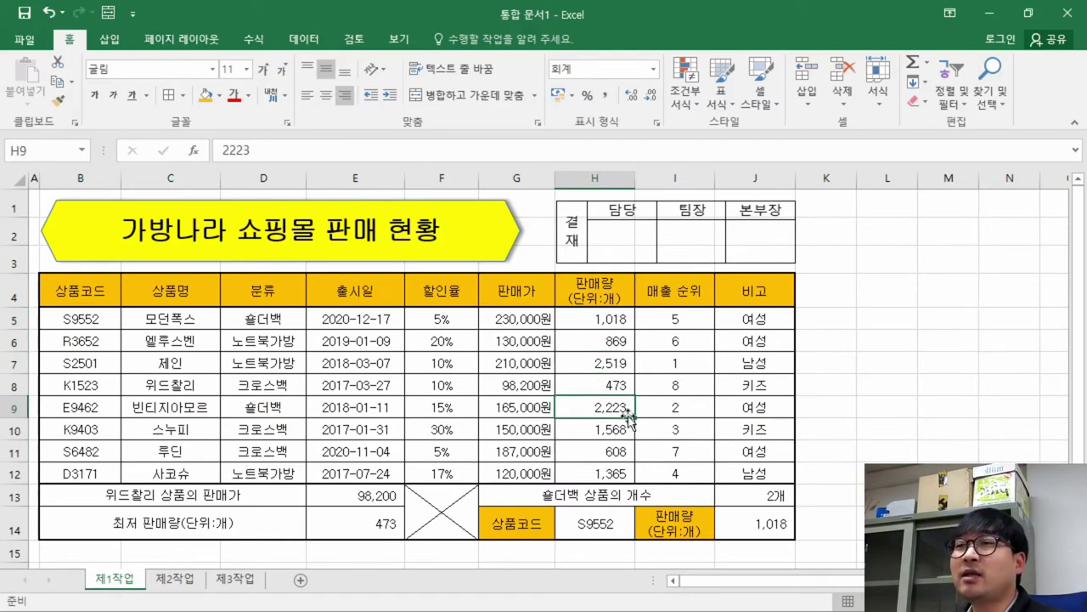
left_click(624, 452)
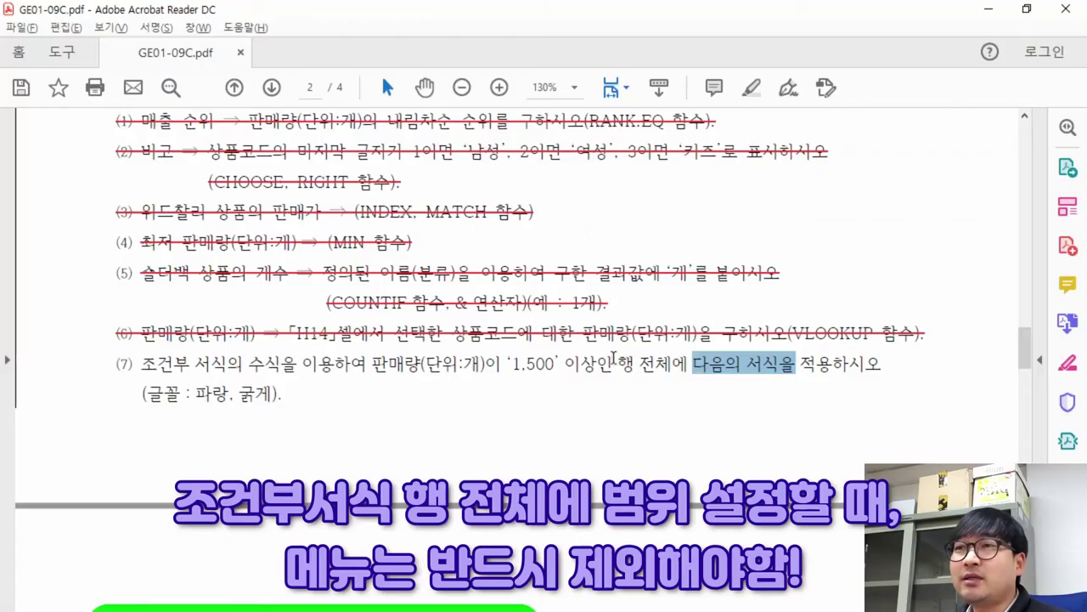
Recheck the PDF's 행 전체 wording, and compare the Excel data rows 5 to 12 with the header row 4
left_click_drag(615, 362, 688, 364)
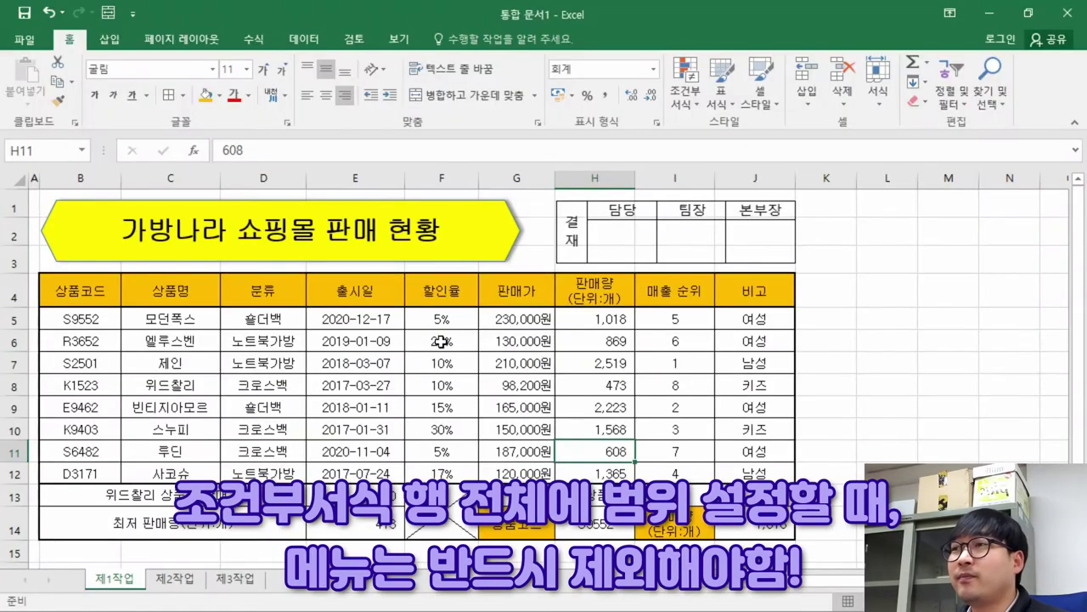
left_click_drag(12, 321, 15, 469)
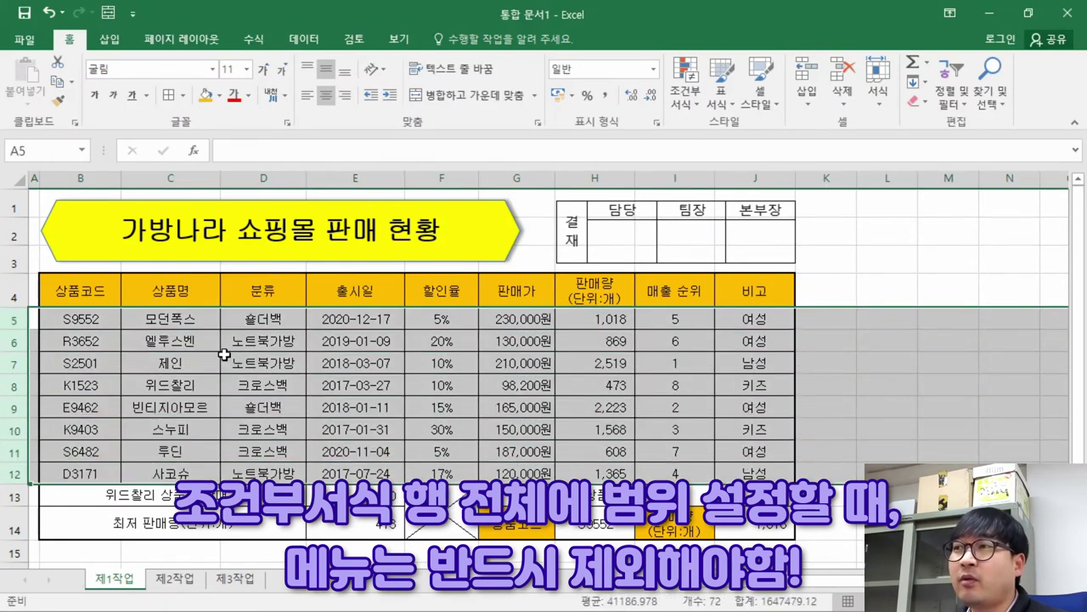
left_click_drag(780, 472, 202, 322)
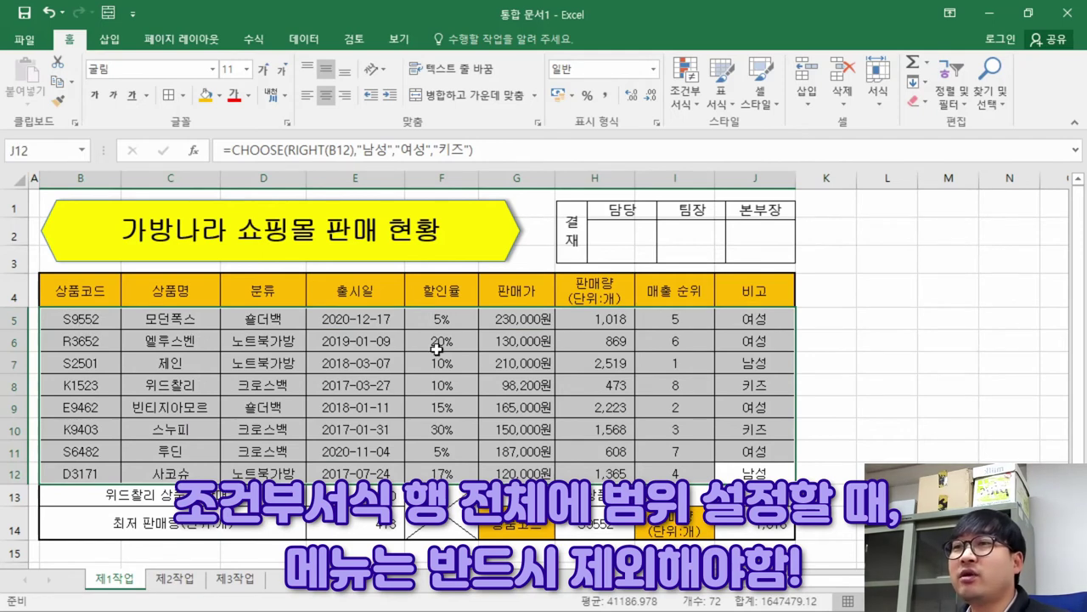
left_click_drag(104, 292, 441, 293)
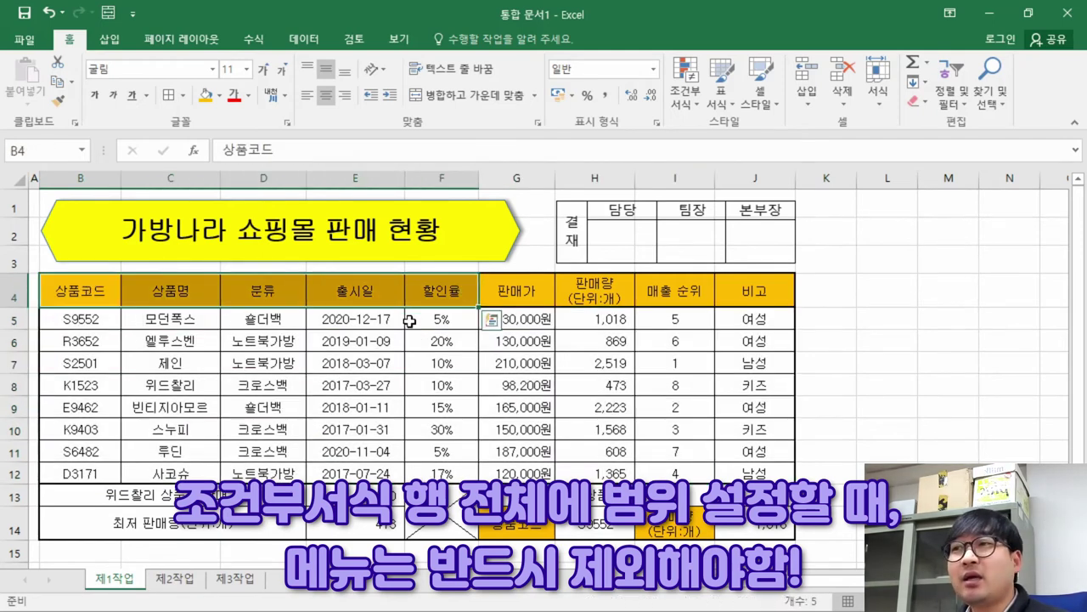
left_click(608, 320)
left_click(605, 296)
left_click(605, 314)
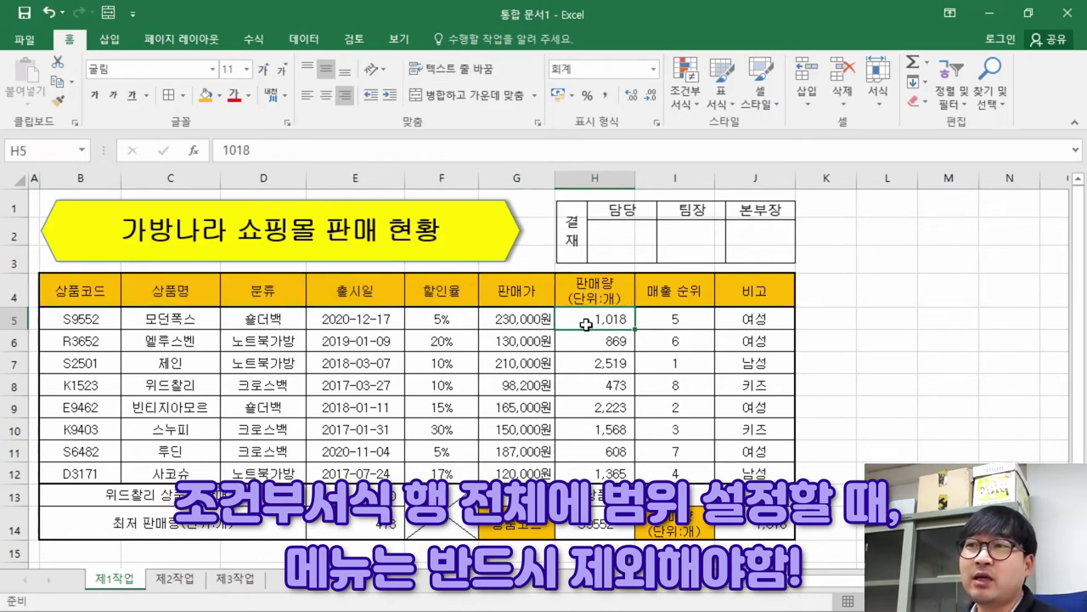
Start a new conditional formatting rule for the data rows B5:J12 in Excel that uses a formula, as the PDF's 수식을 이용하여 wording requires
left_click_drag(85, 314, 758, 466)
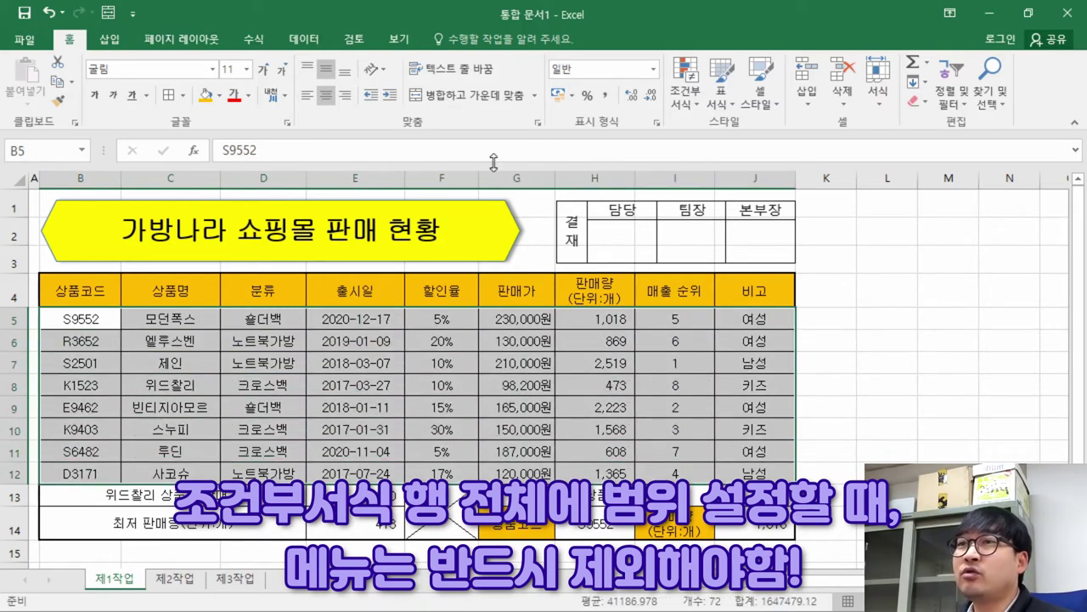
left_click(684, 76)
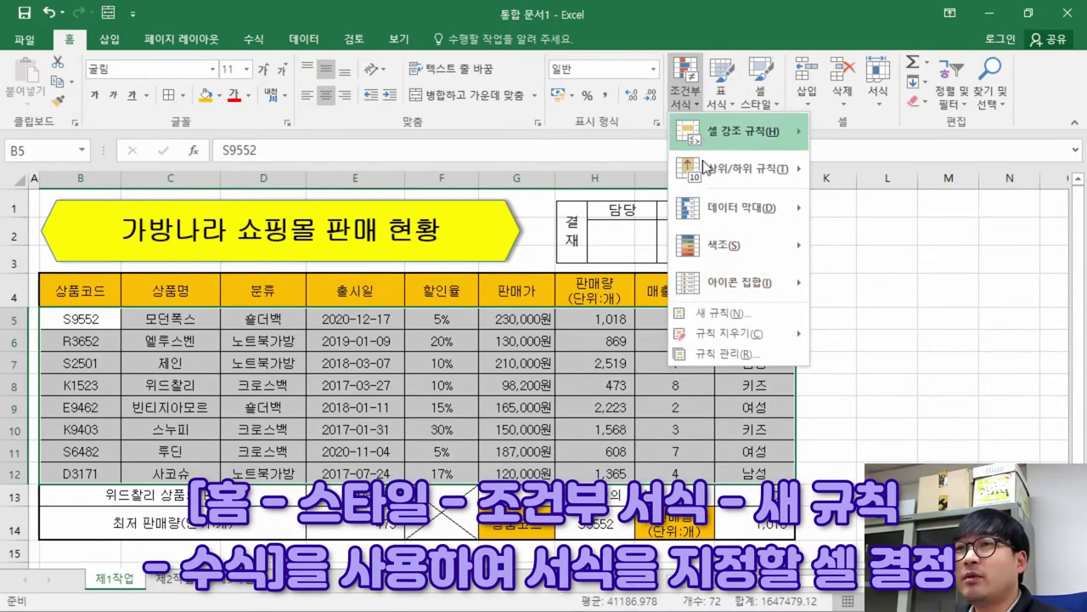
left_click(705, 314)
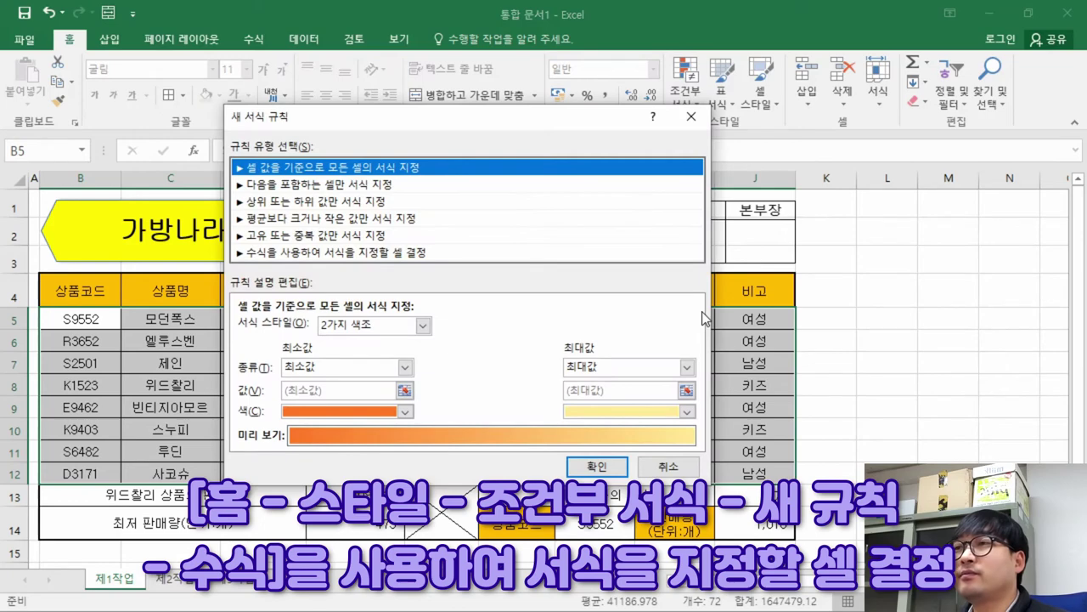
key("alt+Tab")
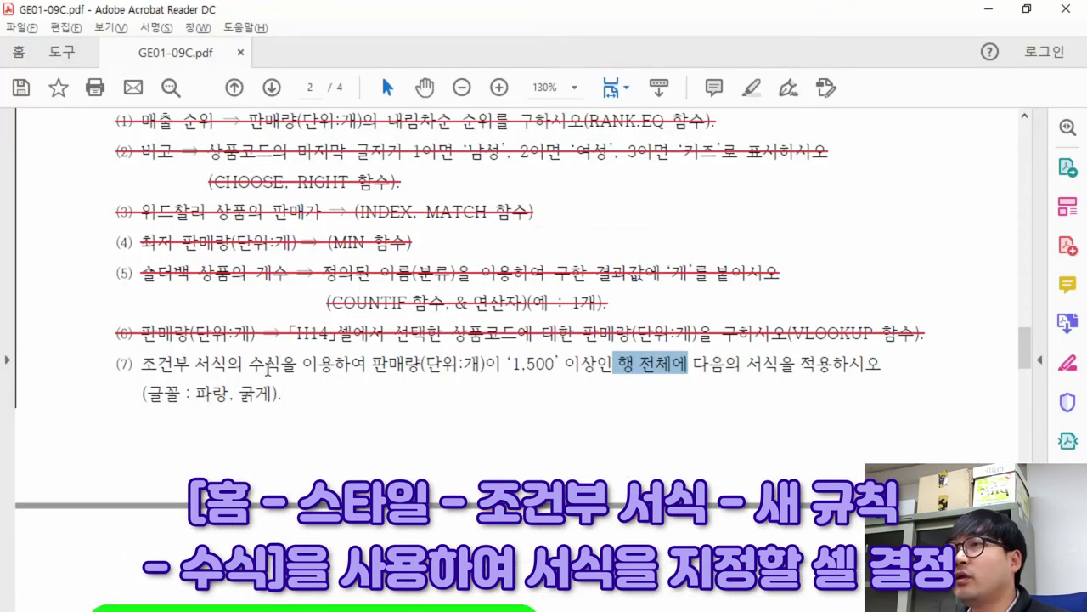
left_click_drag(248, 365, 367, 366)
key("alt+Tab")
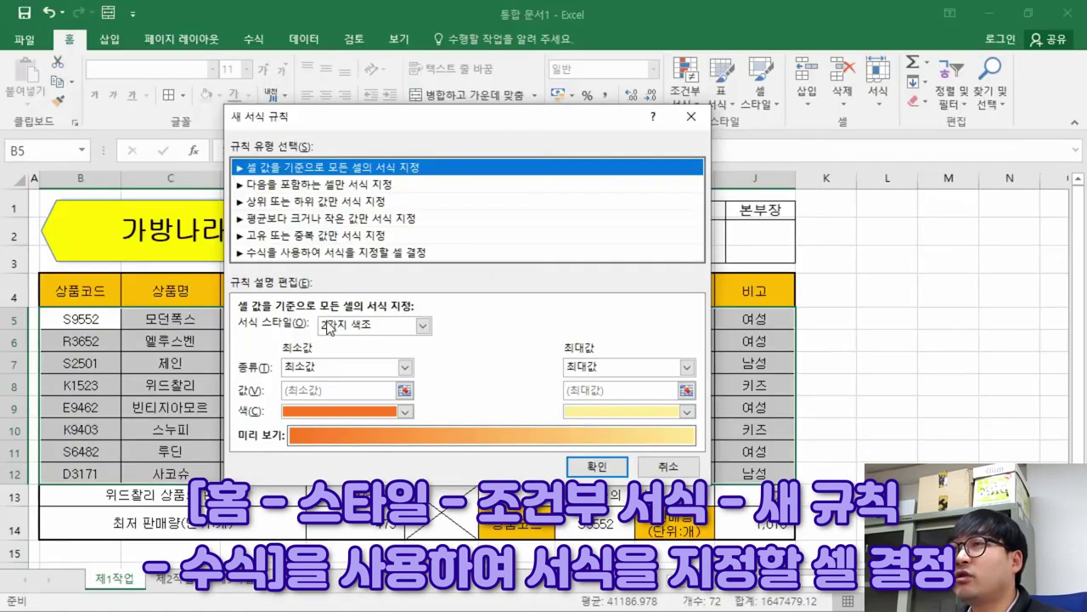
left_click(257, 254)
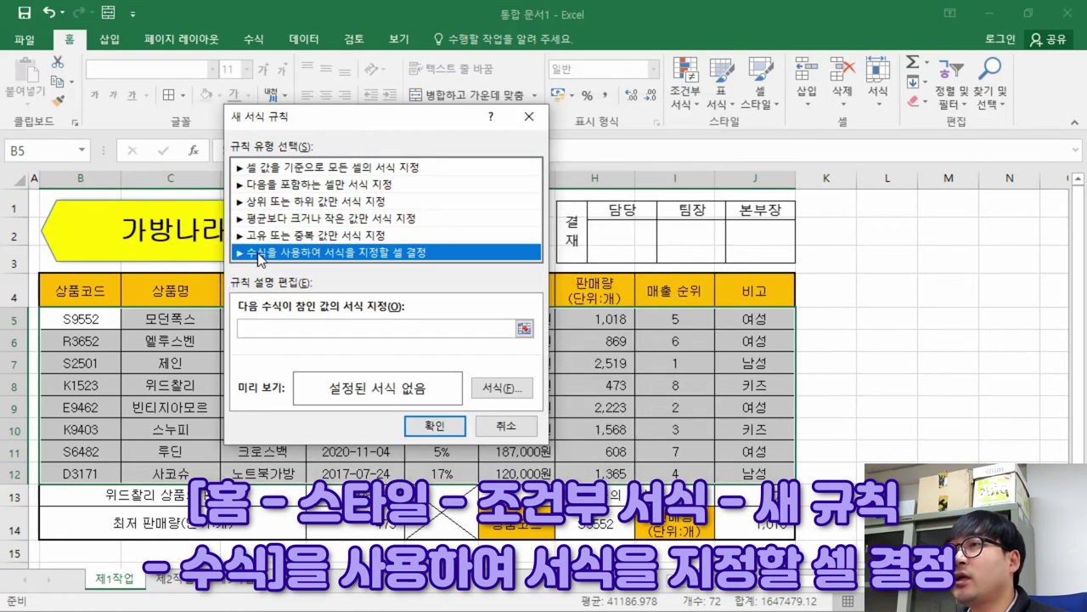
left_click(281, 332)
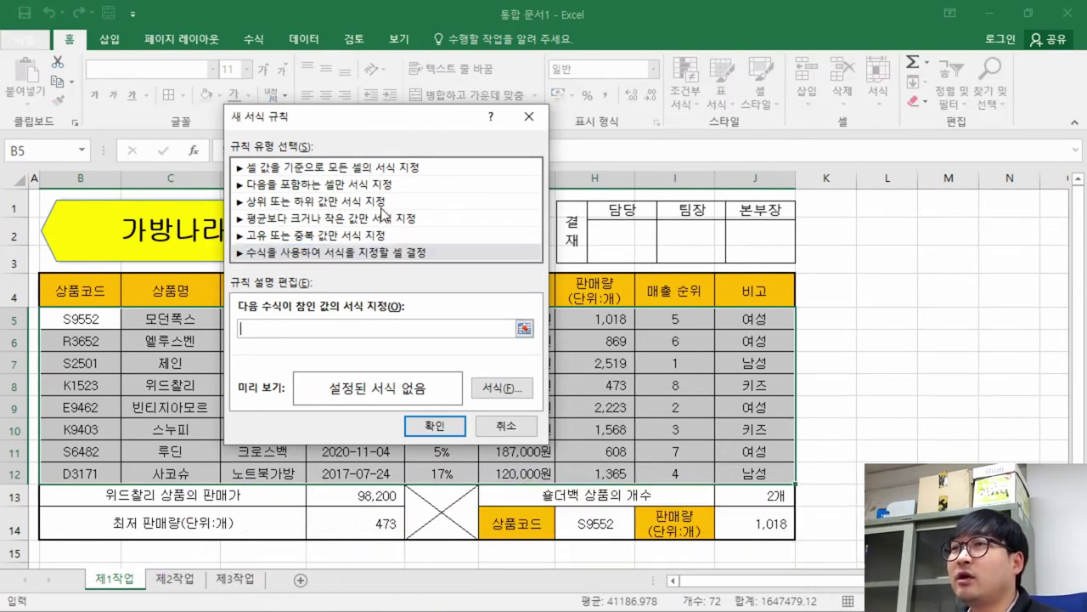
left_click_drag(408, 126, 304, 129)
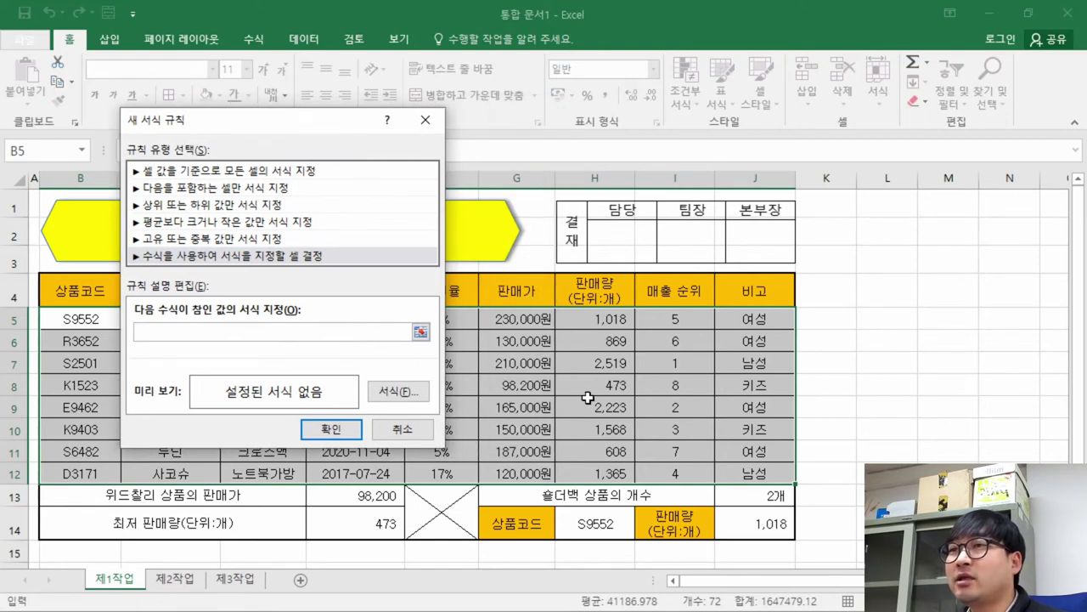
Reread the PDF's task (7) condition of 판매량(단위:개) being 1,500 or more before writing the rule's formula in Excel
key("alt+Tab")
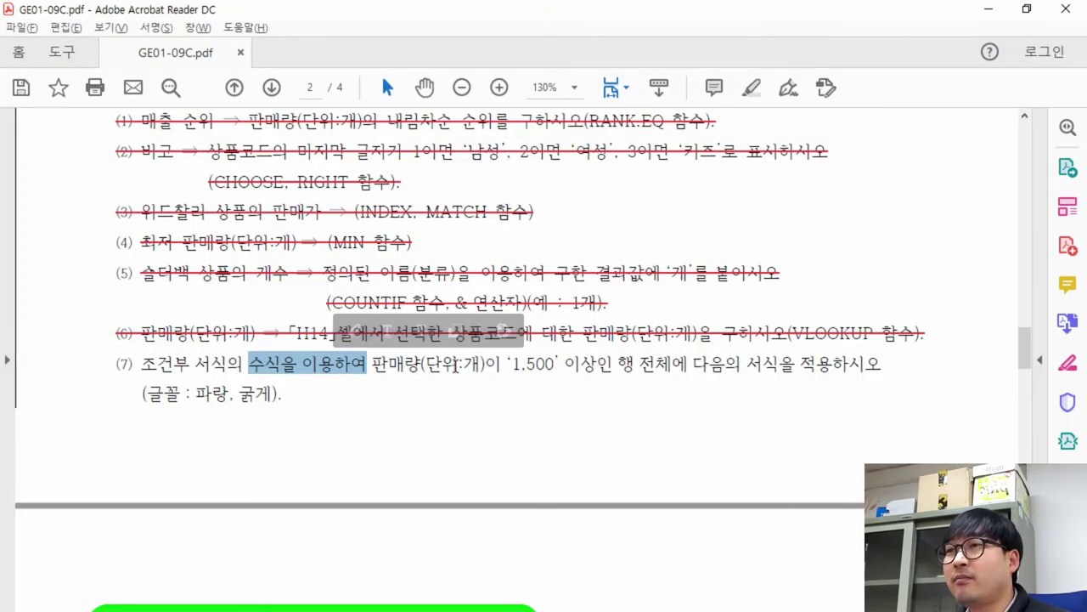
left_click_drag(372, 363, 601, 365)
key("alt+Tab")
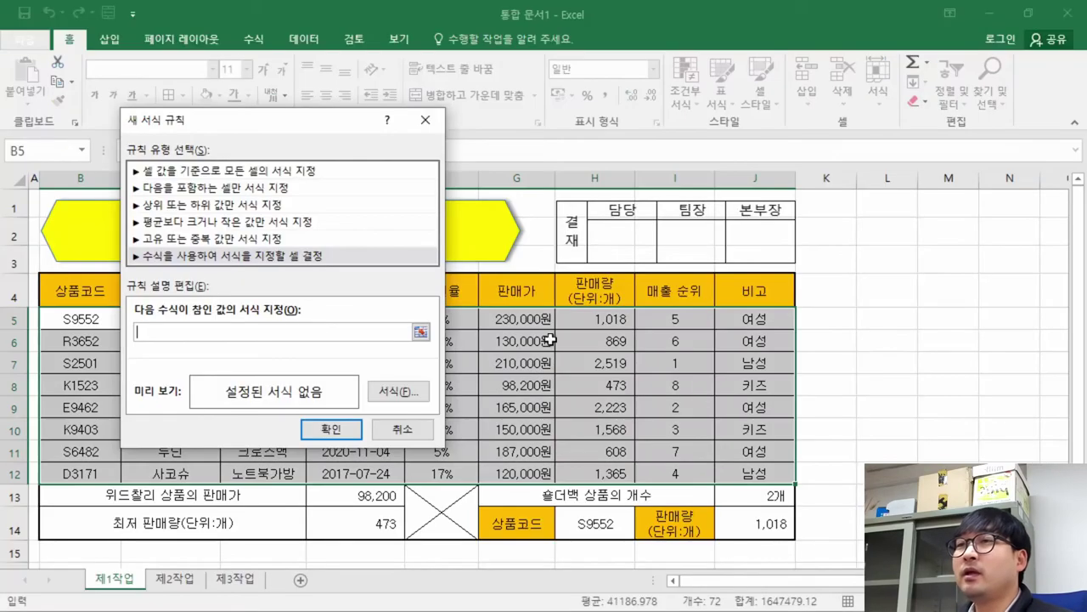
left_click_drag(602, 319, 603, 471)
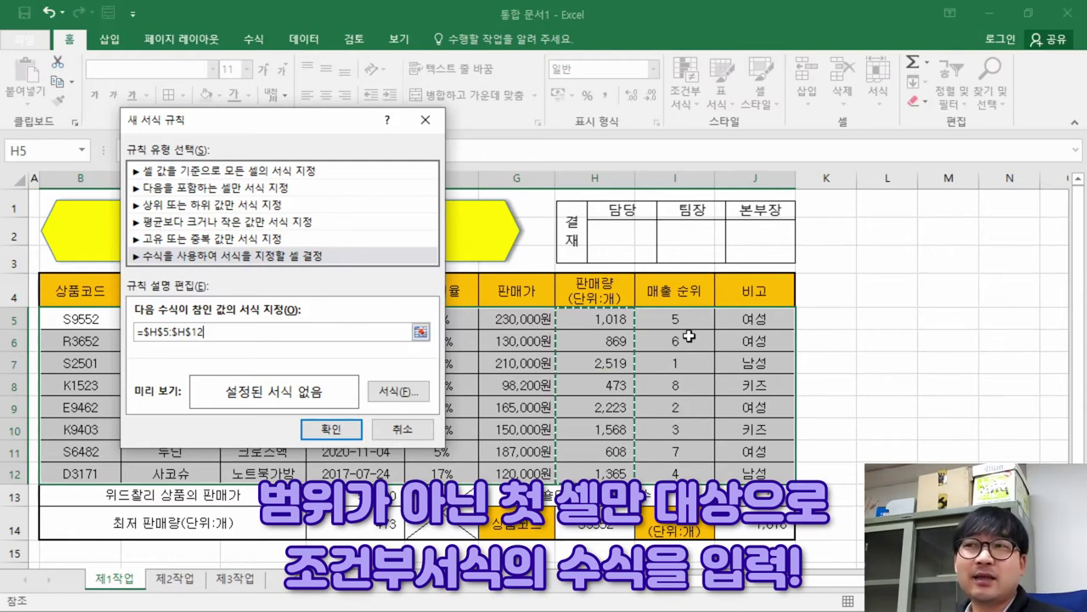
left_click_drag(202, 332, 6, 320)
key("Delete")
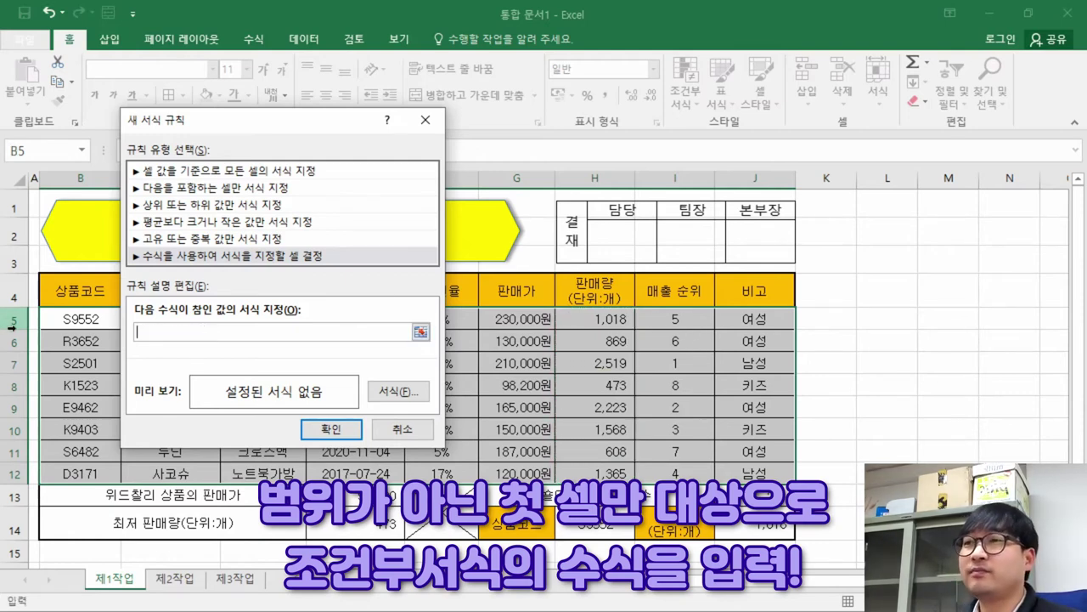
Reference the first 판매량 cell in the rule's formula as =$H5, with an absolute column and a relative row
left_click(597, 317)
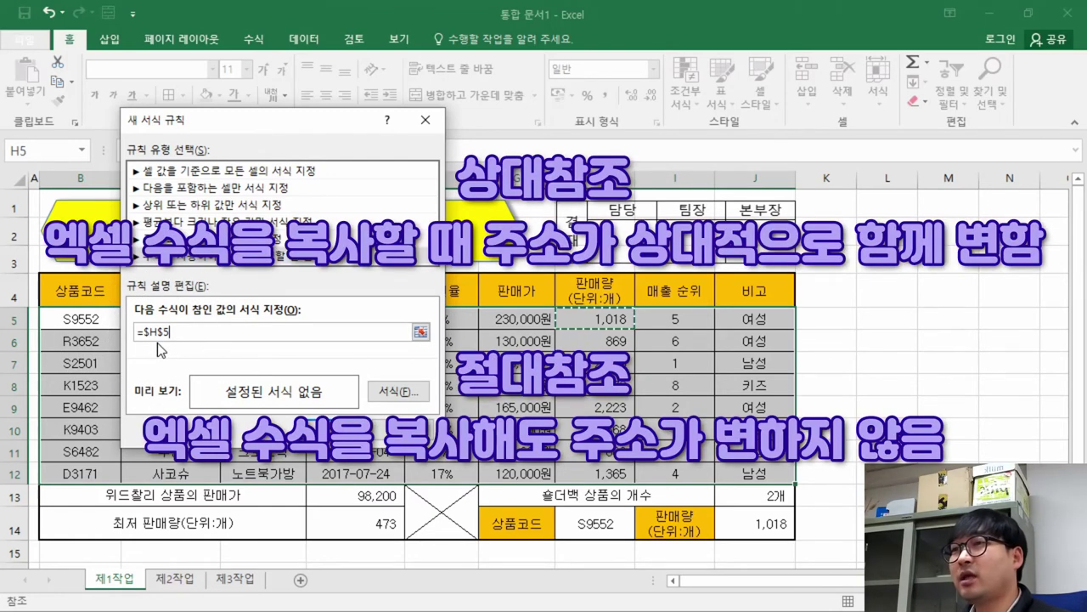
left_click(625, 317)
left_click(625, 318)
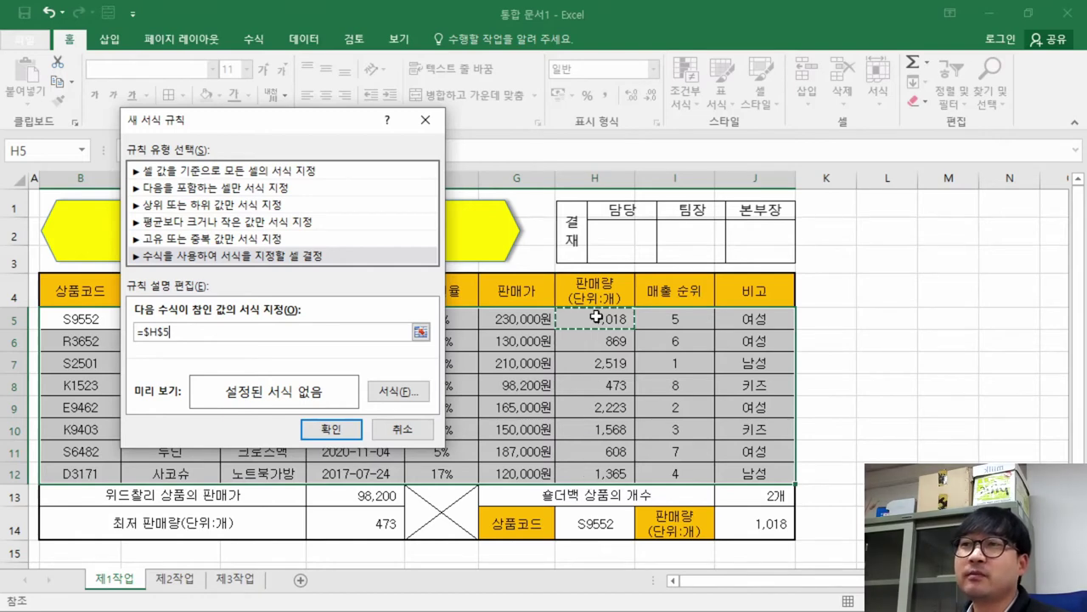
left_click(217, 331)
key("Left")
key("BackSpace")
key("BackSpace")
key("Left")
key("BackSpace")
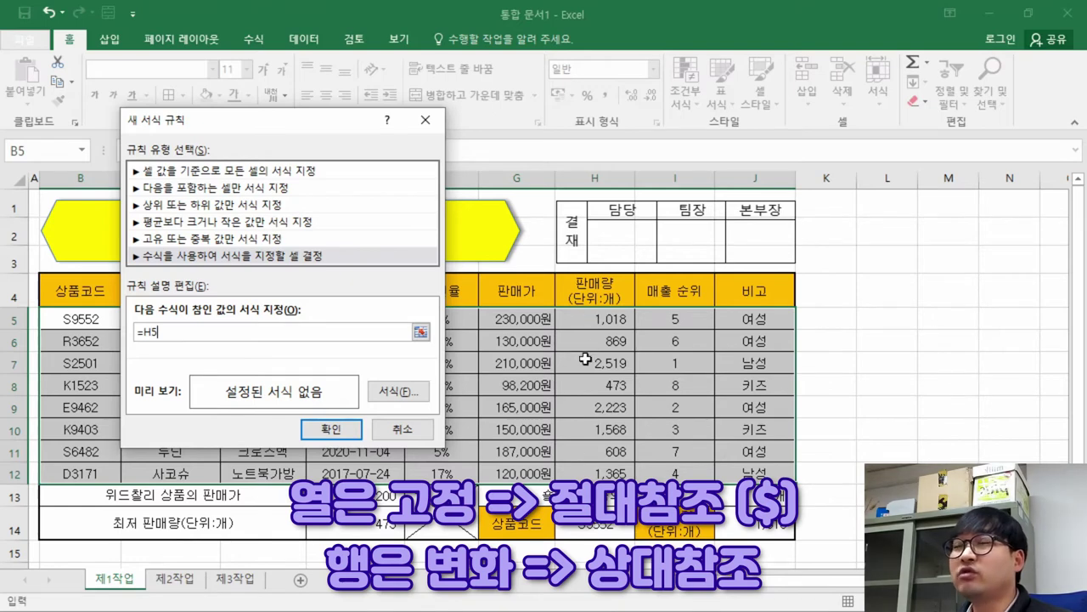
left_click(144, 332)
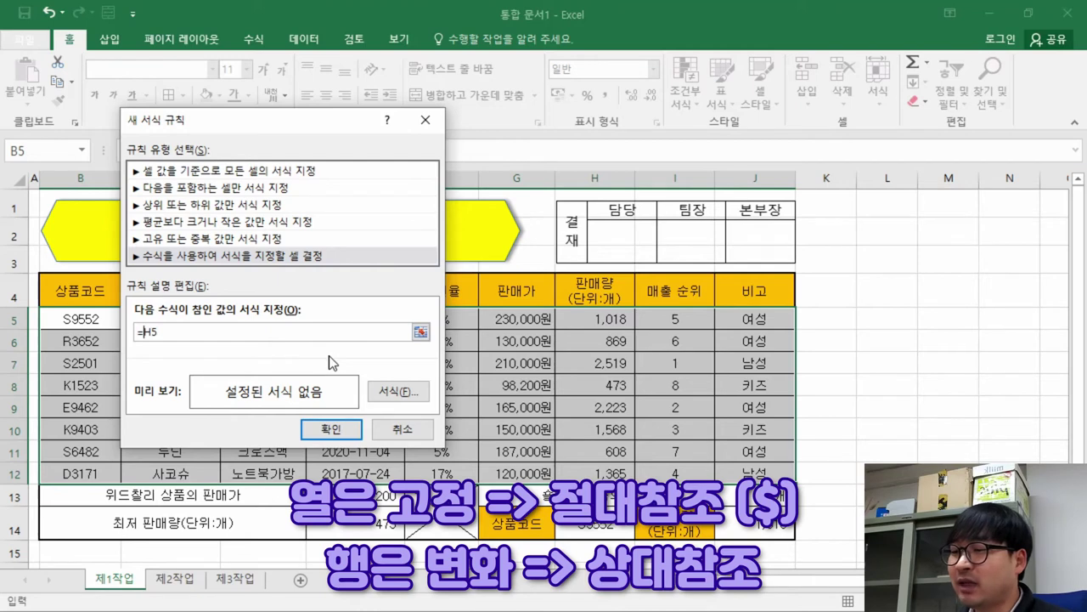
type("$")
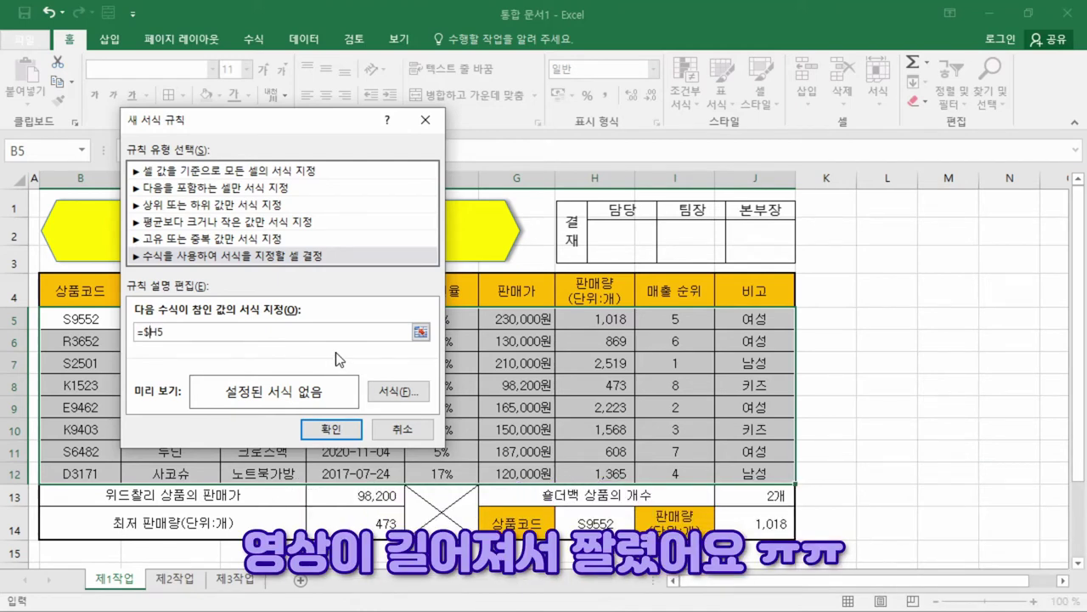
Complete the rule's formula as =$H5>=1500, checking it against the 1,500 condition in the PDF
left_click(171, 341)
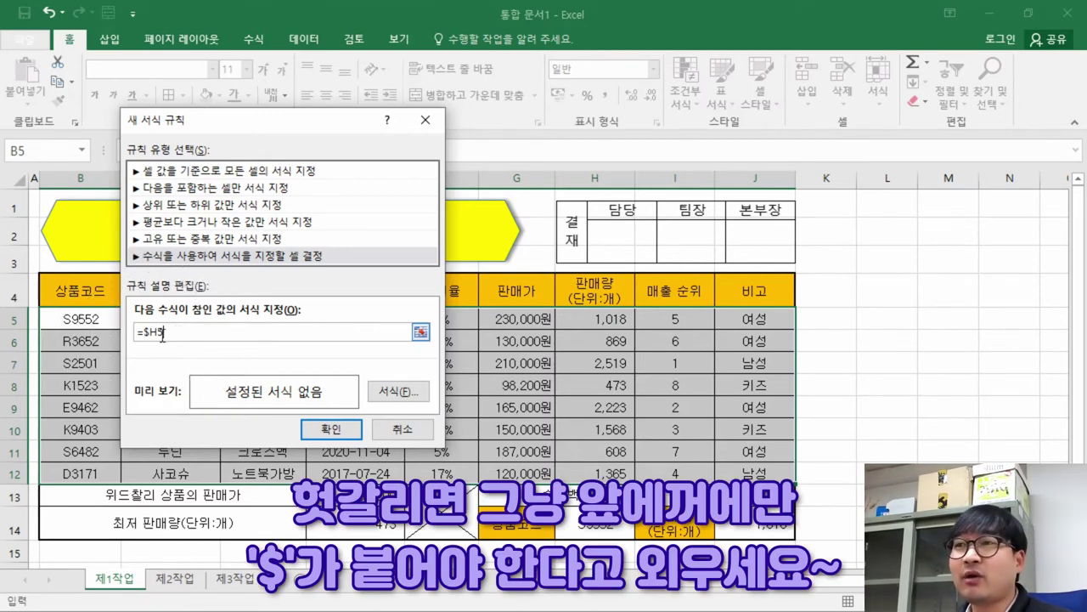
key("alt+Tab")
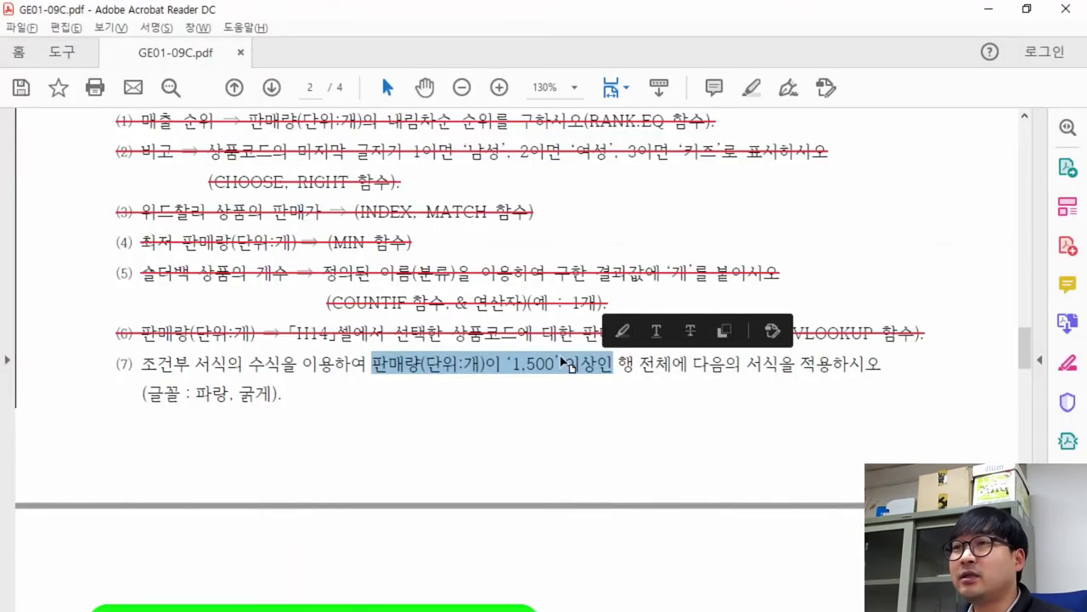
key("alt+Tab")
type(">=1500")
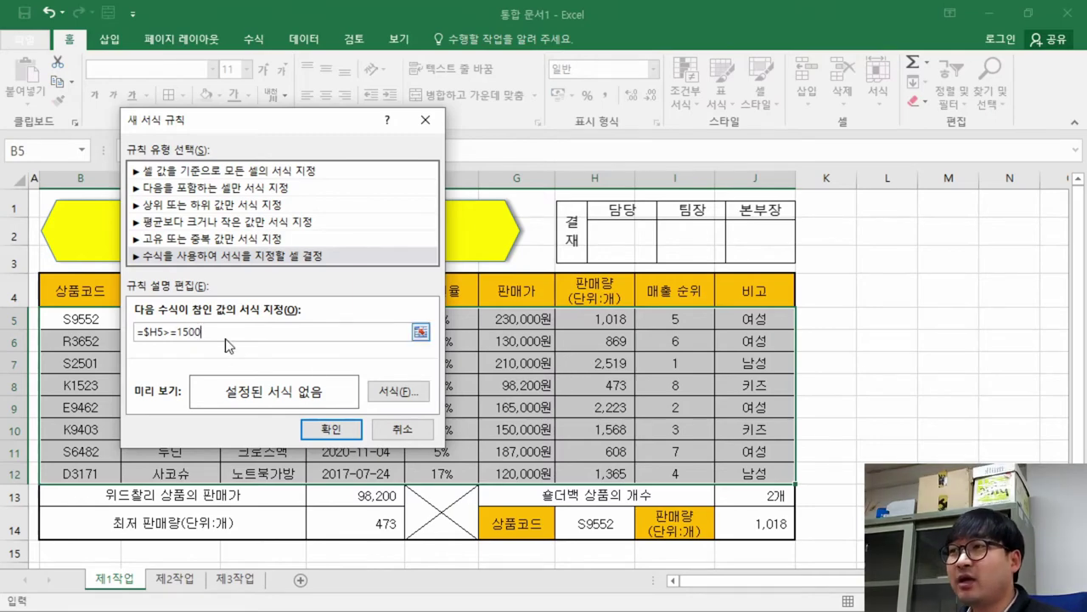
key("alt+Tab")
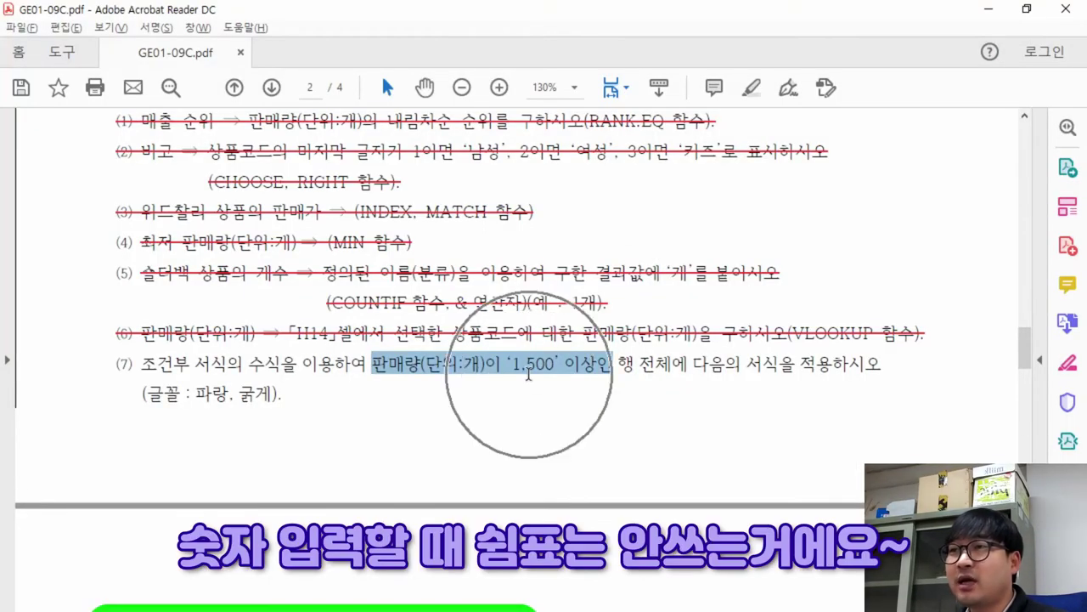
key("alt+Tab")
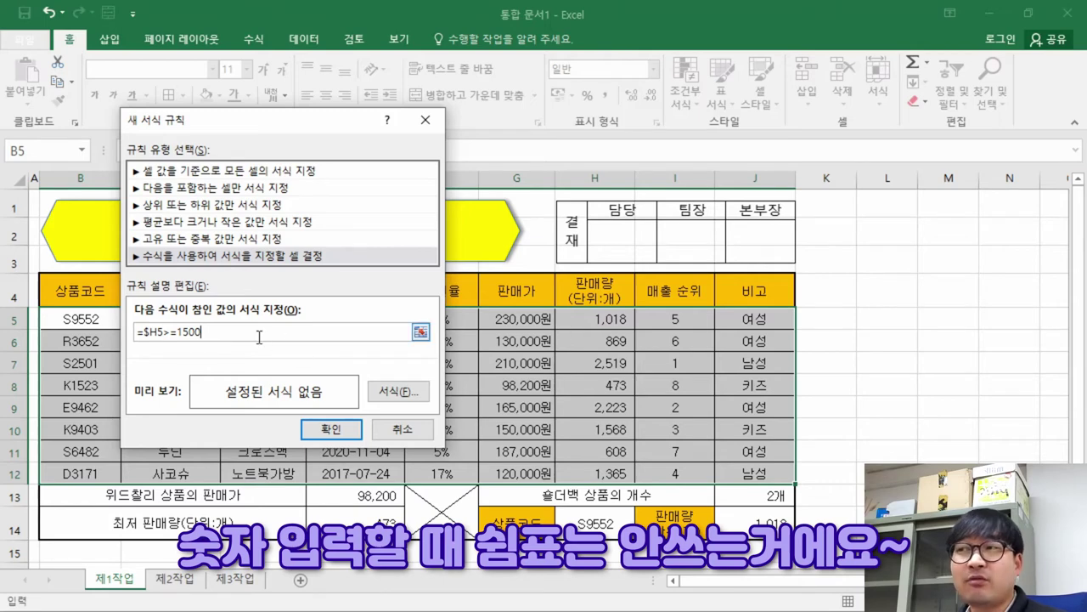
Check the font format required in the PDF's task (7), and apply the Excel rule with a standard blue, bold (굵게) font
key("alt+Tab")
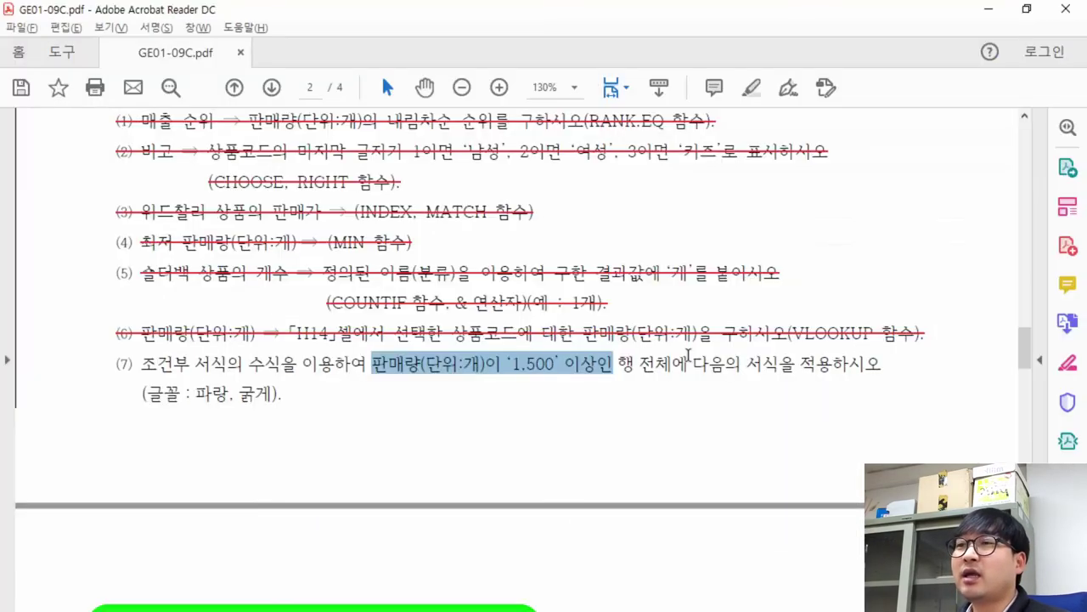
left_click_drag(617, 364, 807, 361)
left_click_drag(196, 393, 271, 393)
key("alt+Tab")
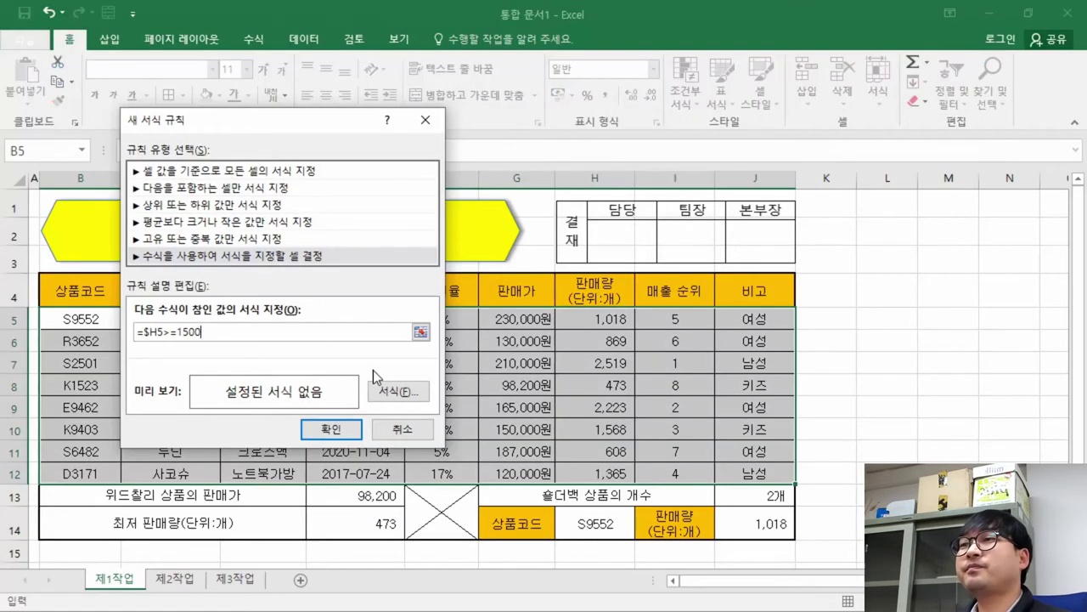
left_click(396, 399)
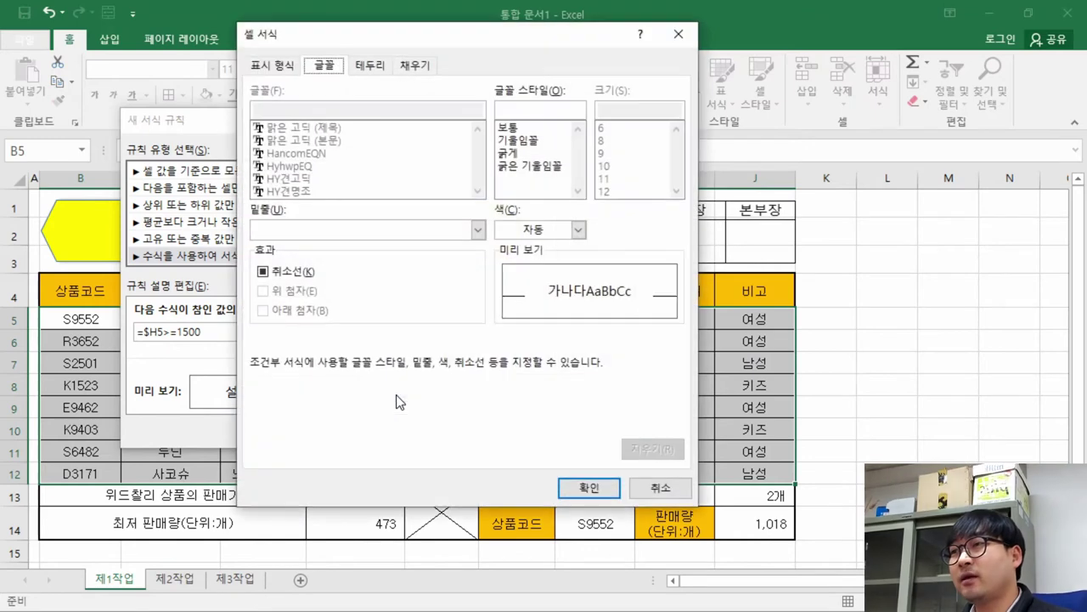
left_click(578, 229)
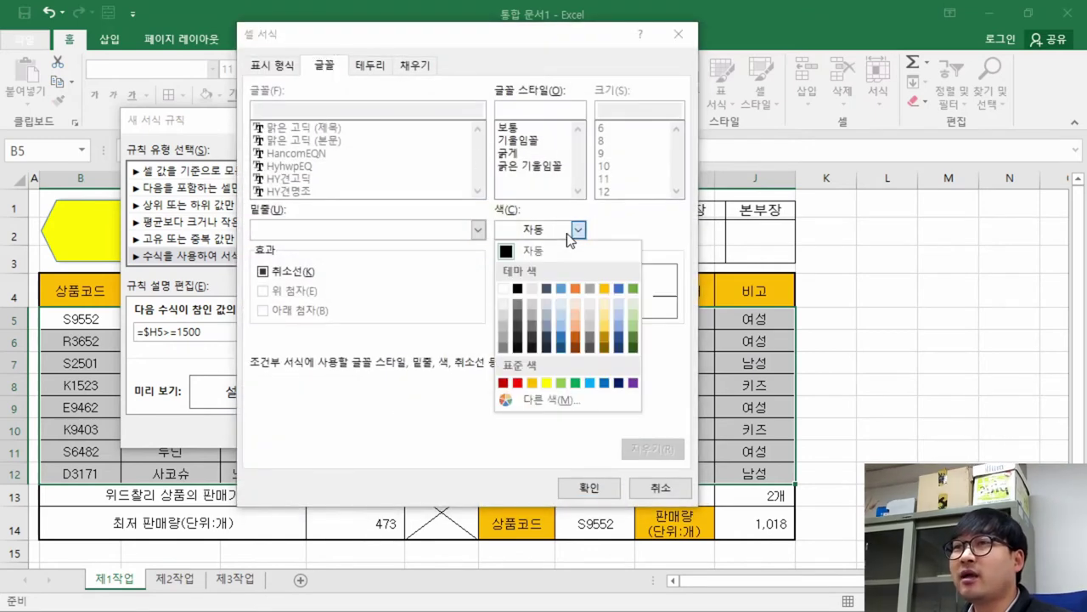
left_click(604, 383)
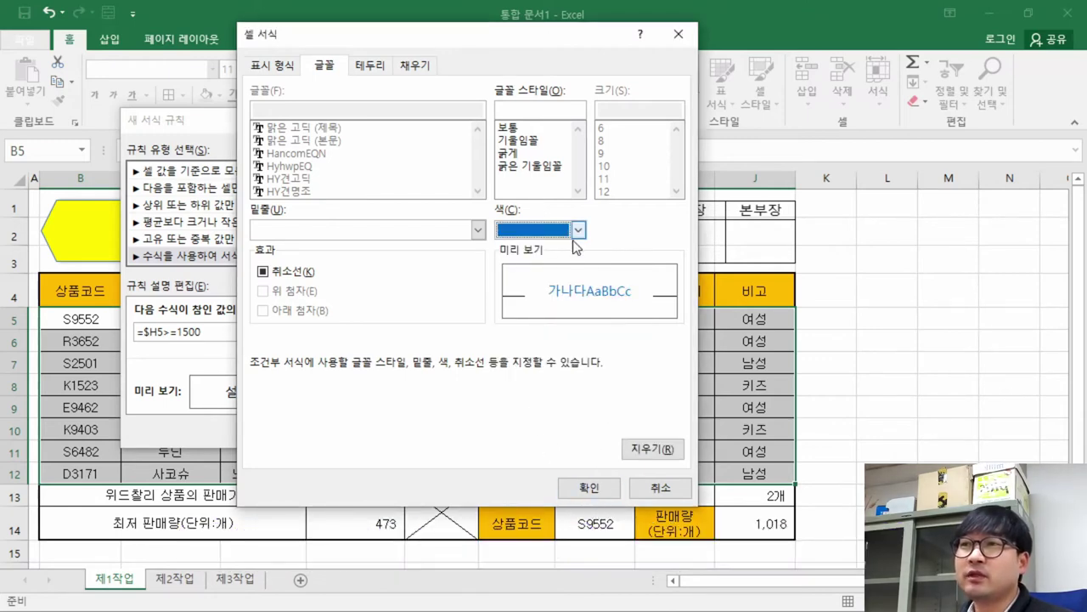
left_click(520, 155)
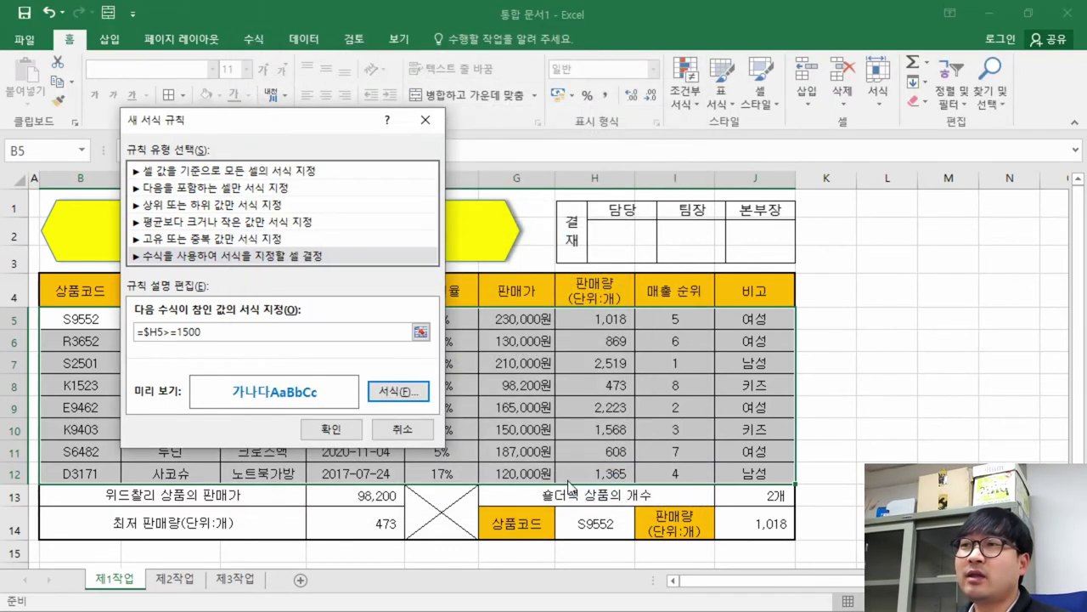
left_click(332, 431)
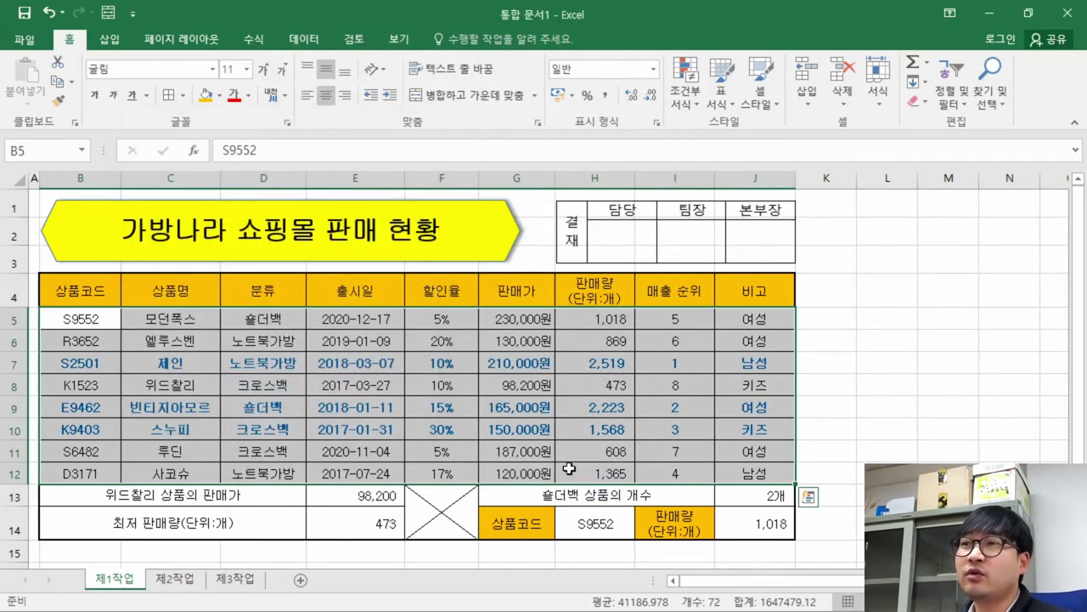
Check the 판매량 values in the blue, bold rows, H7, H9 and H10, against the 1,500 condition
left_click(617, 372)
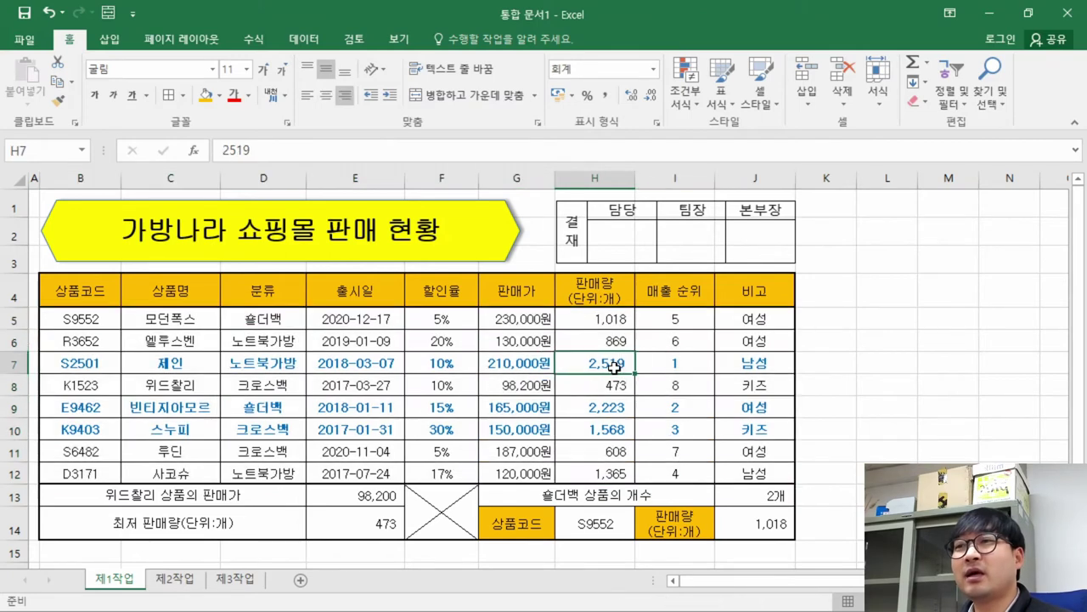
left_click(622, 407)
left_click(620, 429)
left_click(621, 408)
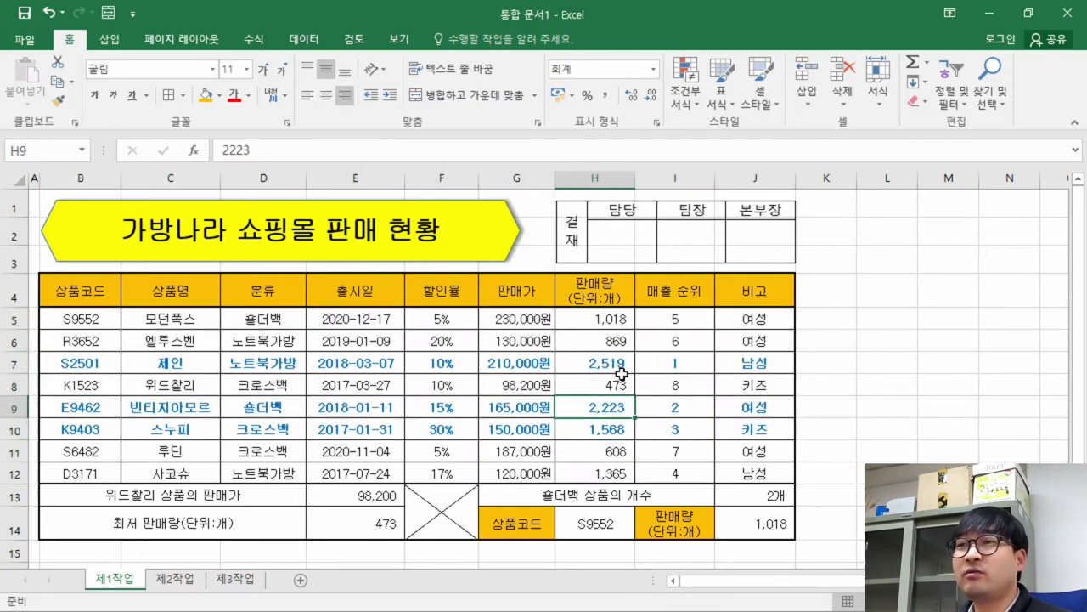
left_click(623, 365)
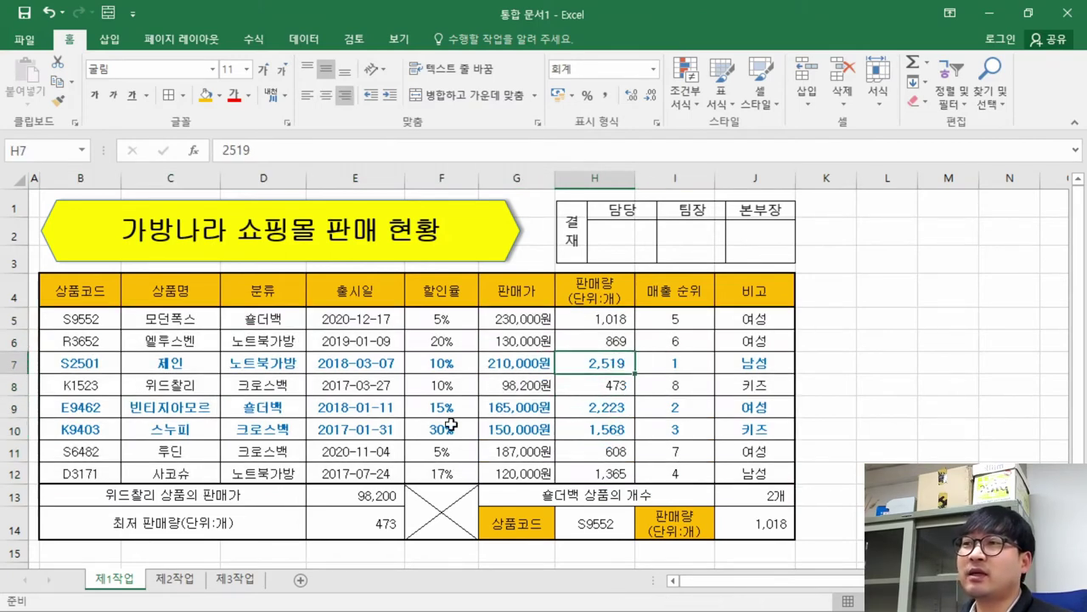
Switch to the PDF and cross out all of task (7) with strikethrough
key("alt+Tab")
left_click(263, 409)
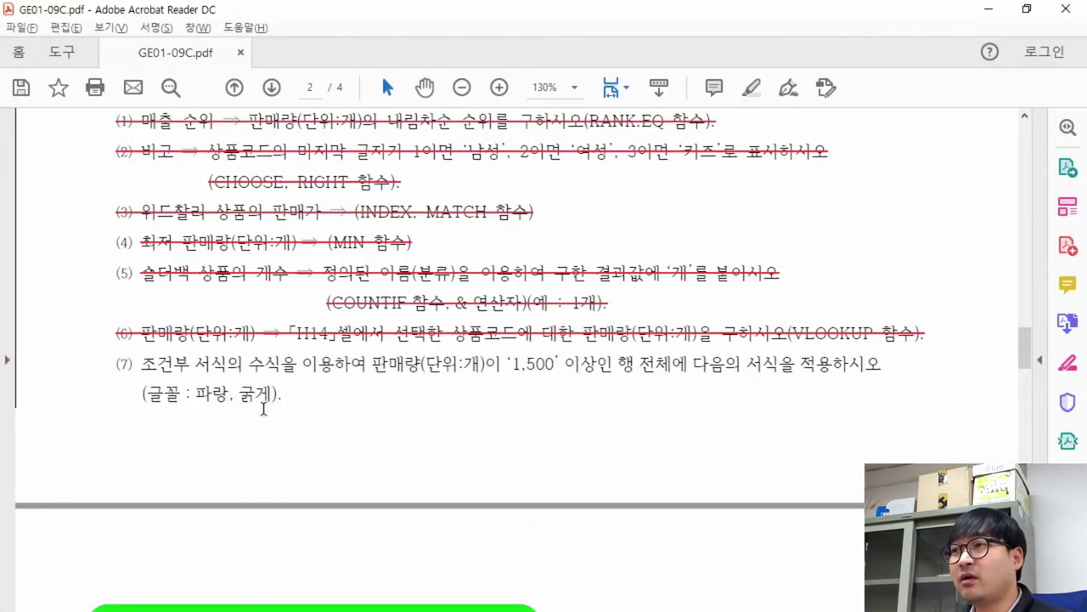
left_click_drag(287, 391, 119, 364)
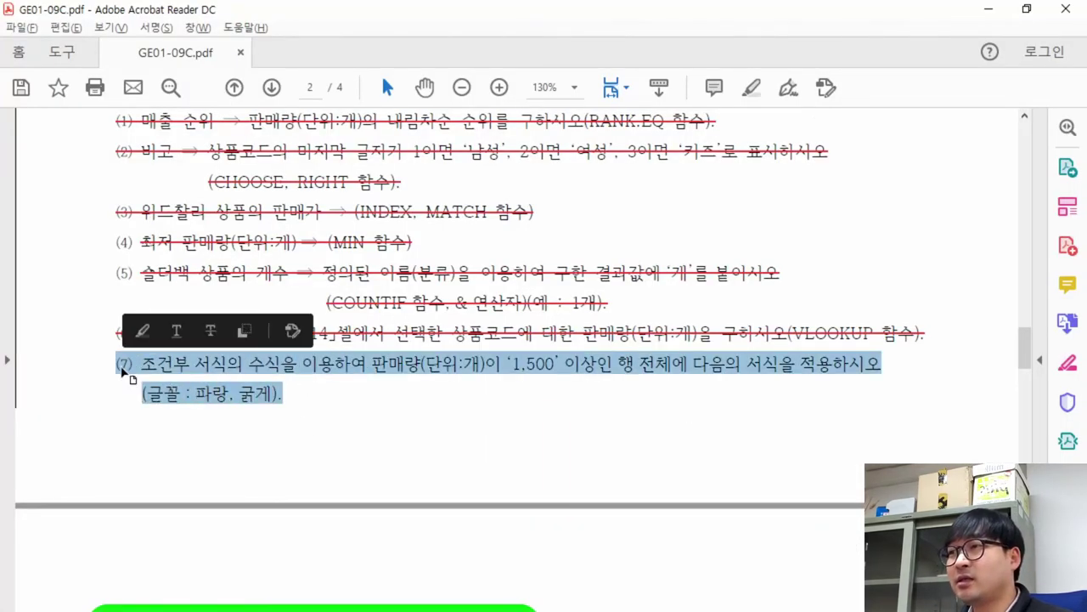
left_click(207, 335)
scroll(600, 387, "up", 3)
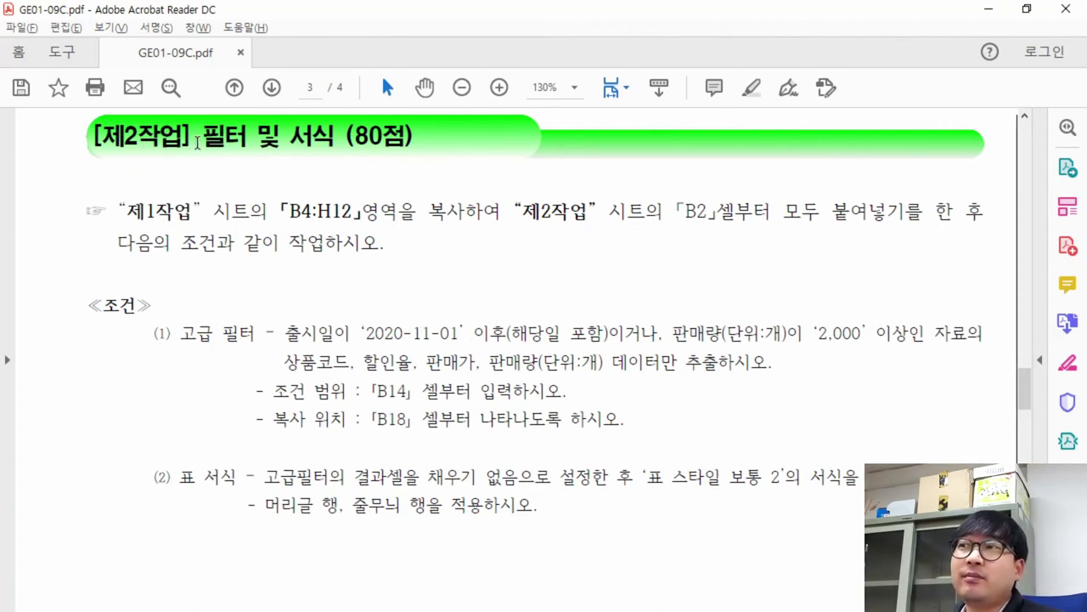
Review the PDF's 제2작업 heading, its 80점 score and the 제1작업 source range to copy, with a look at the Excel table
left_click_drag(349, 136, 418, 140)
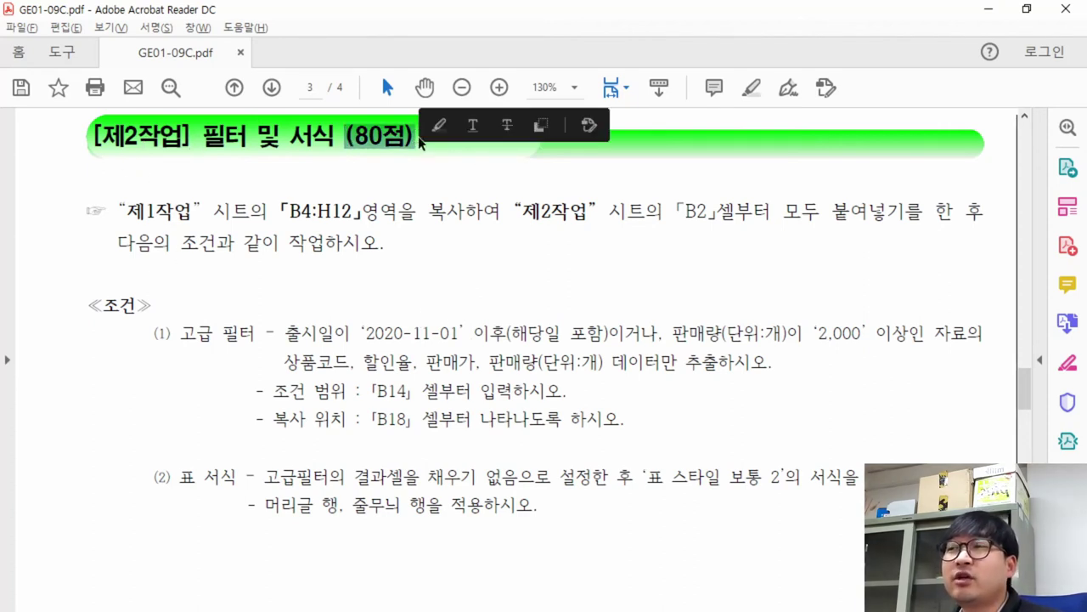
left_click(381, 211)
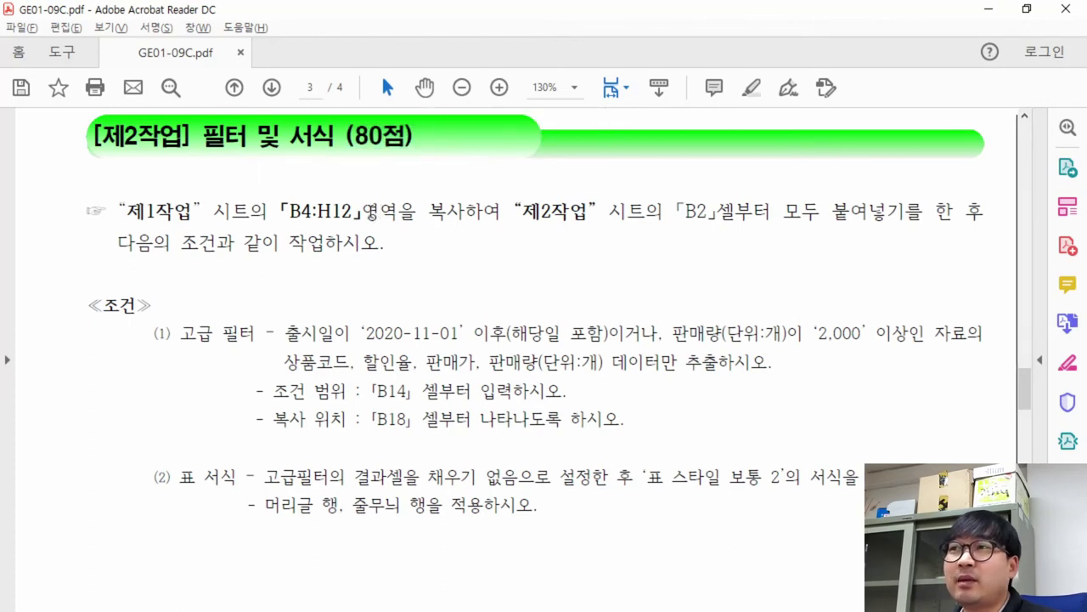
key("alt+Tab")
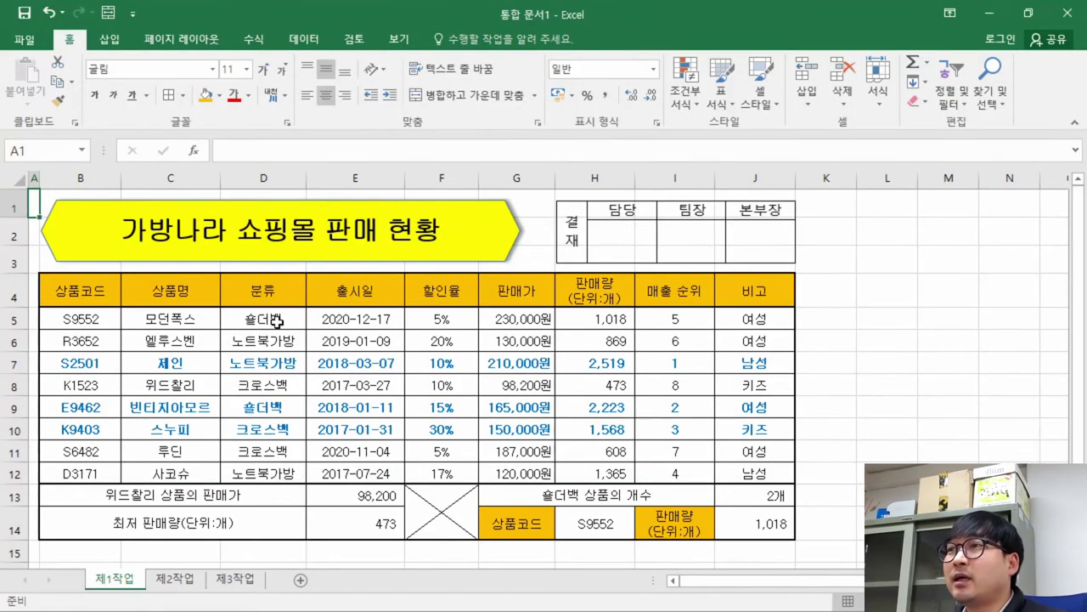
scroll(246, 320, "down", 2)
scroll(257, 321, "up", 2)
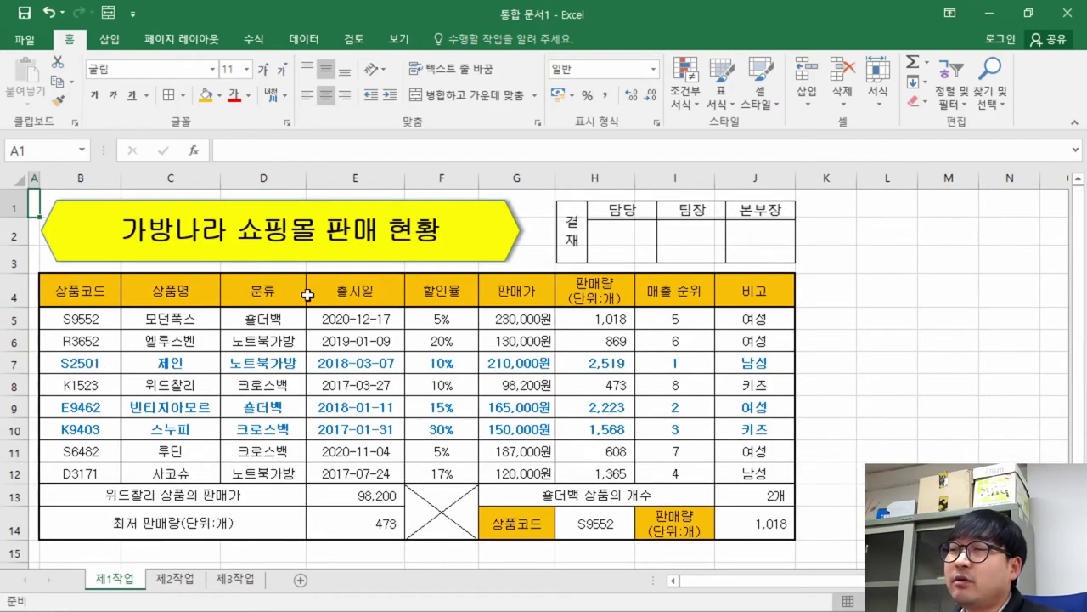
key("alt+Tab")
left_click_drag(125, 214, 361, 208)
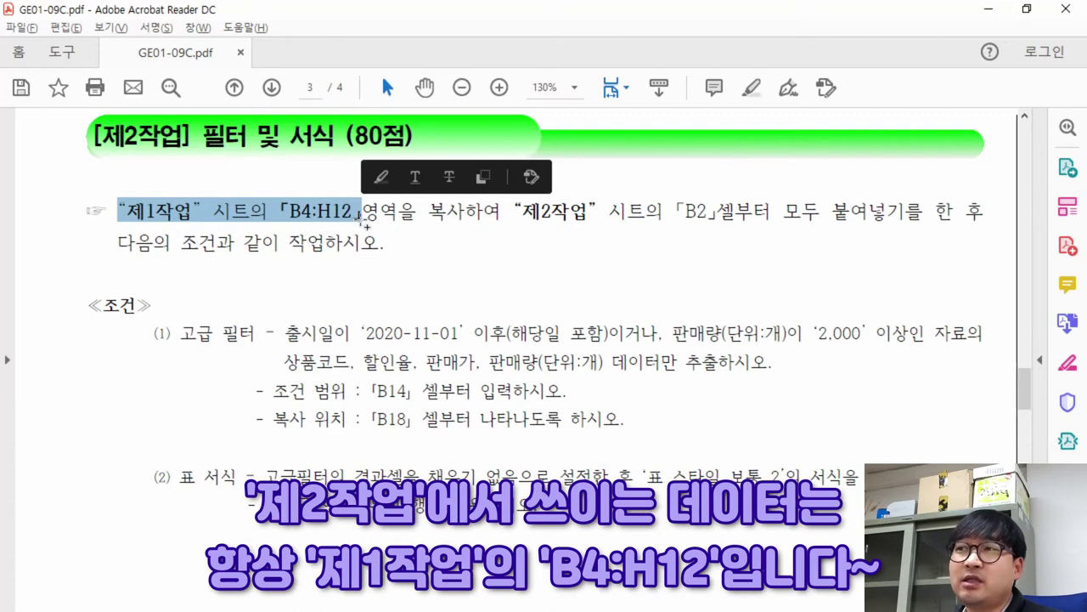
Copy B4:H12 from the 제1작업 sheet in Excel, checking the PDF for the 제2작업 destination cell
key("alt+Tab")
left_click_drag(81, 301, 629, 469)
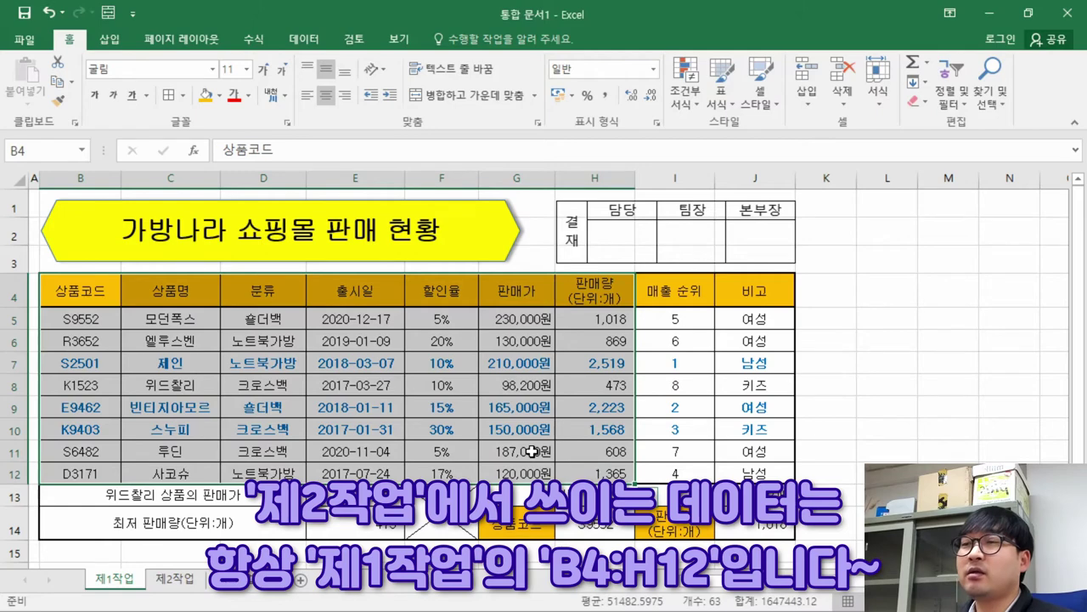
key("alt+Tab")
double_click(464, 210)
left_click_drag(517, 210, 770, 214)
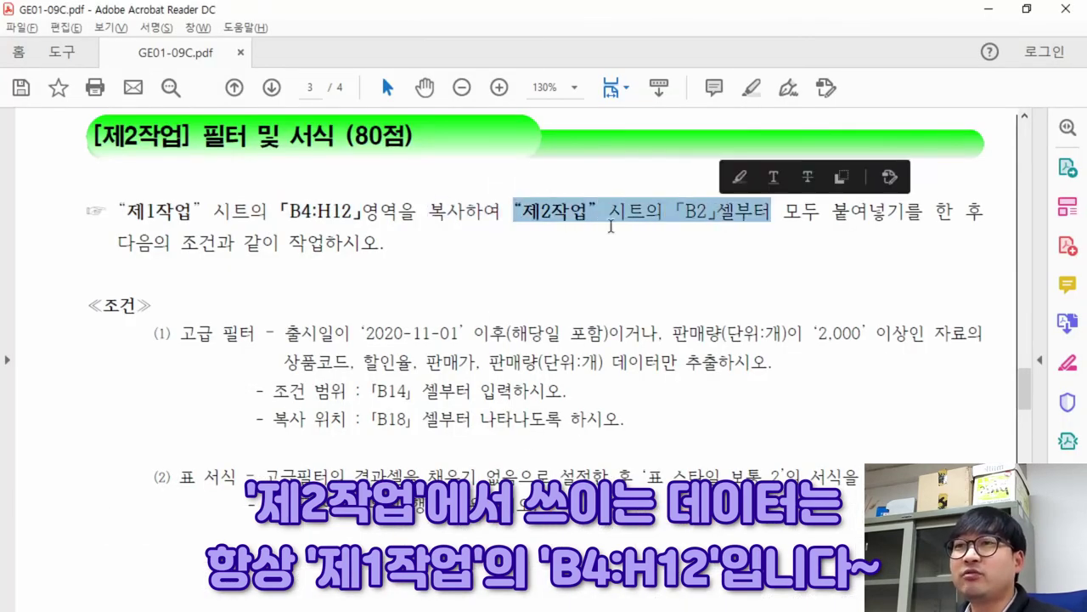
key("alt+Tab")
right_click(199, 311)
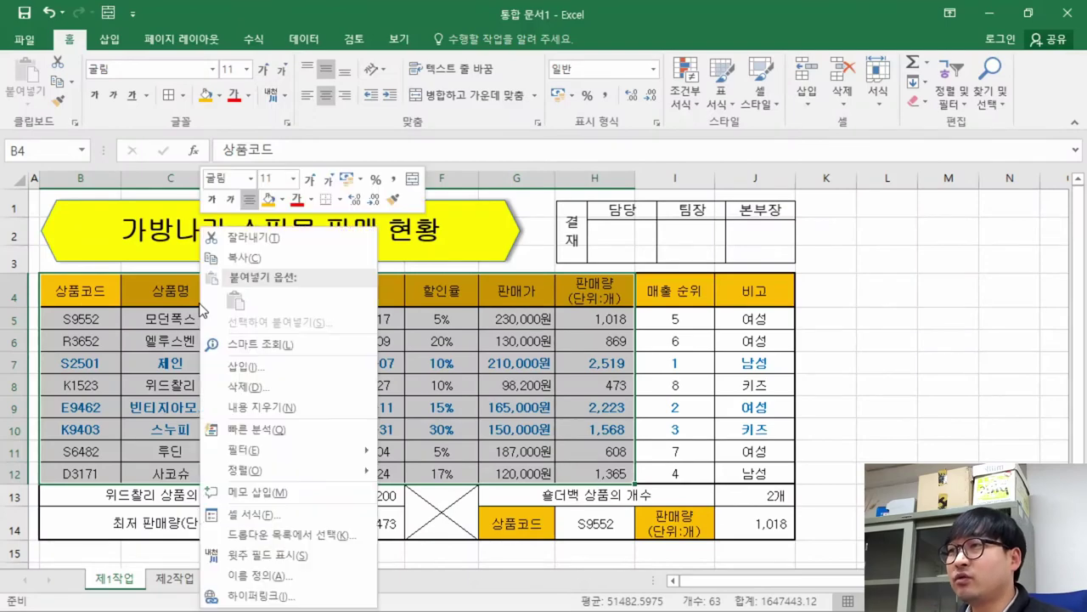
left_click(256, 258)
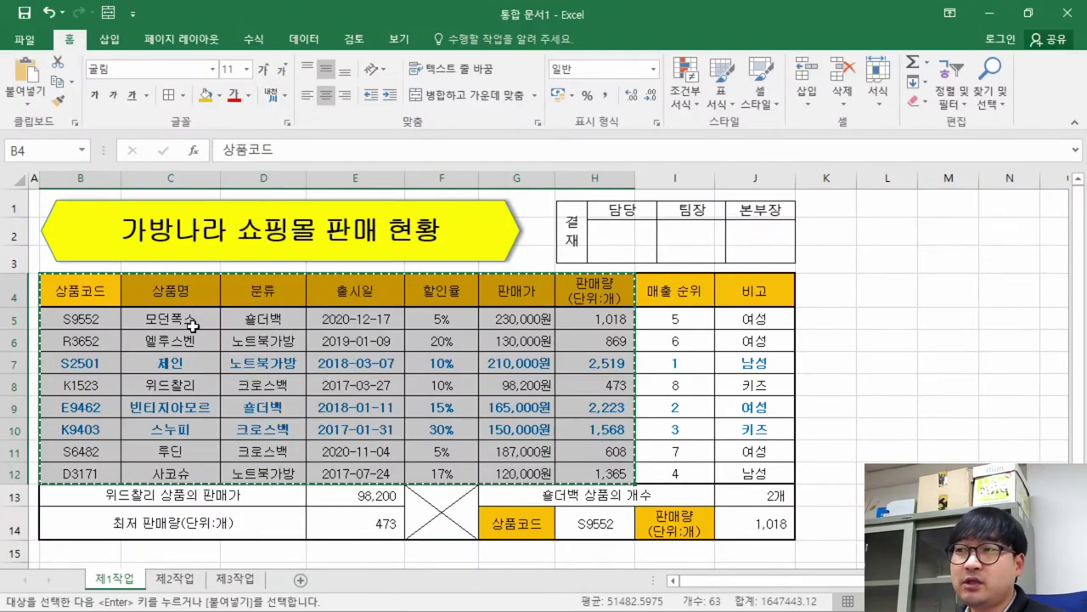
Paste the copied range with all its formatting at B2 on the 제2작업 sheet, following the PDF's instruction
left_click(174, 578)
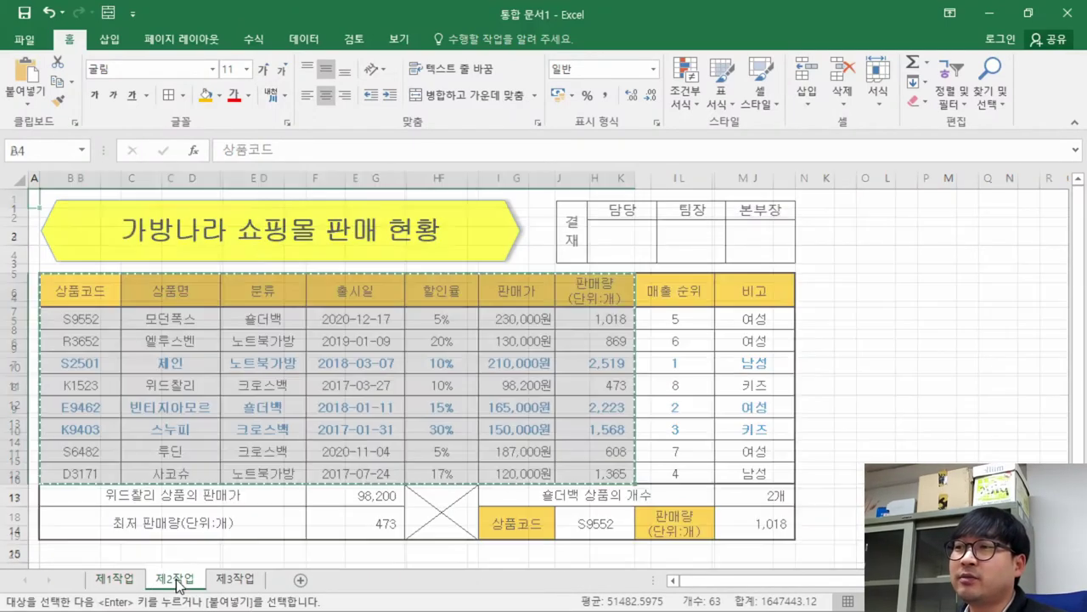
key("alt+Tab")
left_click_drag(677, 211, 706, 219)
key("alt+Tab")
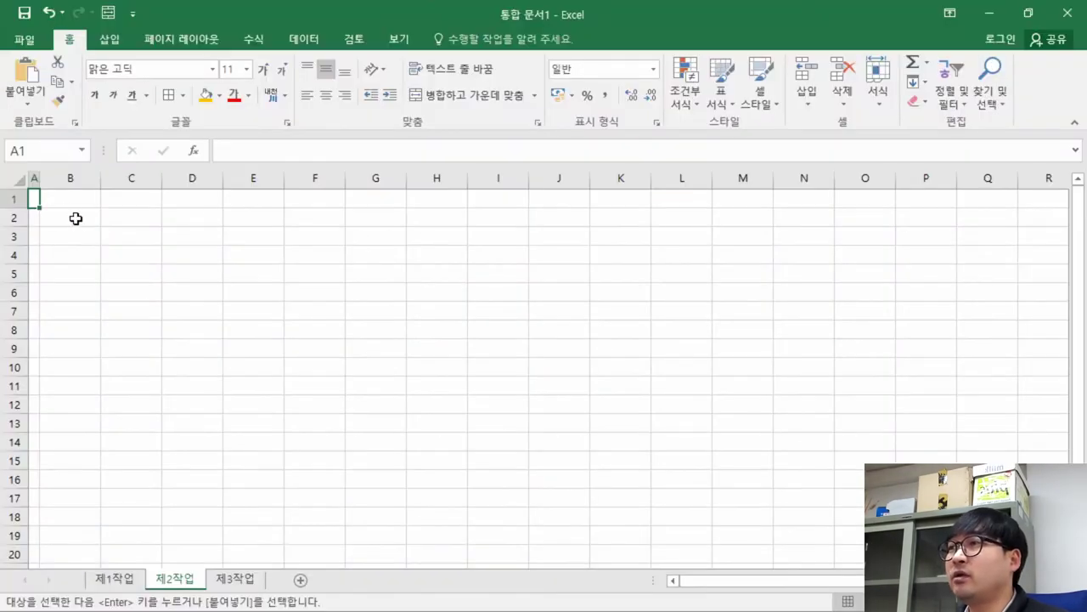
left_click(87, 220)
key("alt+Tab")
left_click_drag(771, 212, 922, 216)
key("alt+Tab")
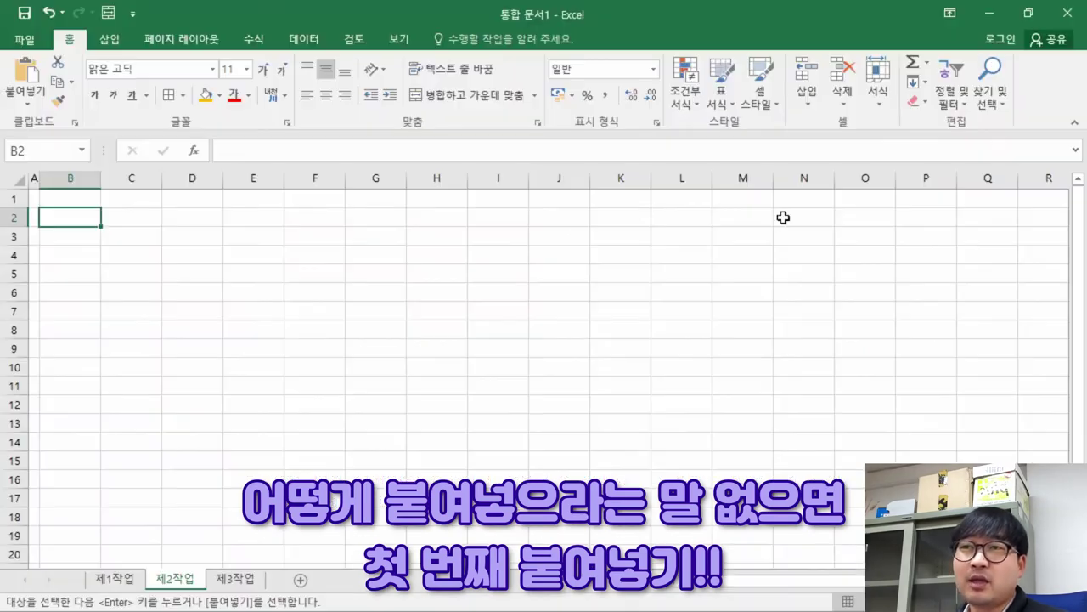
right_click(60, 221)
left_click(93, 292)
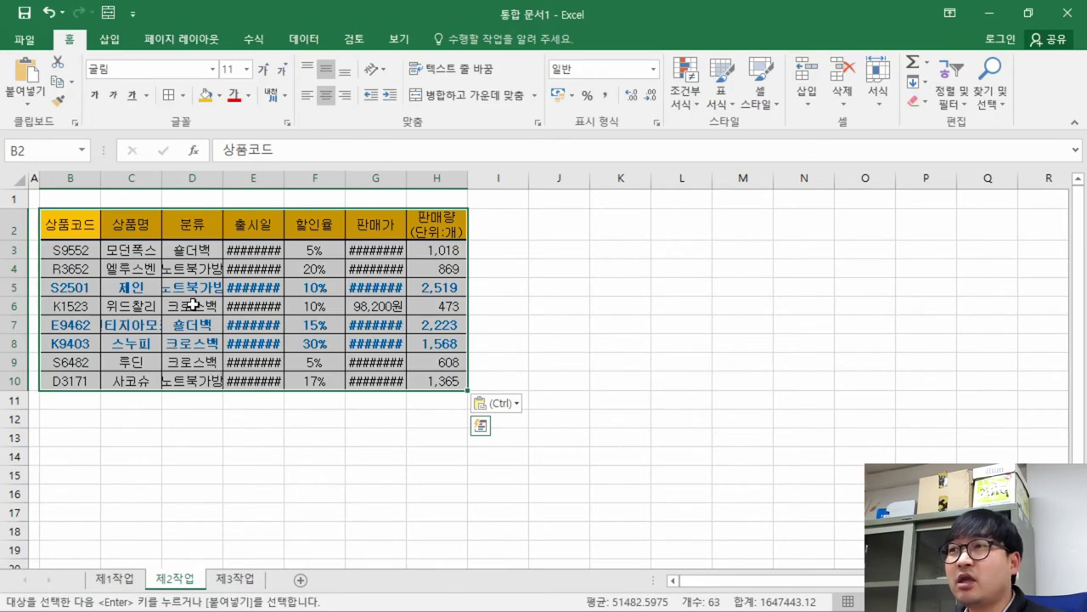
Try a wider column E for the 출시일 dates, checking the PDF for a width requirement, and auto-fit that column
left_click(254, 282)
left_click_drag(284, 179, 458, 230)
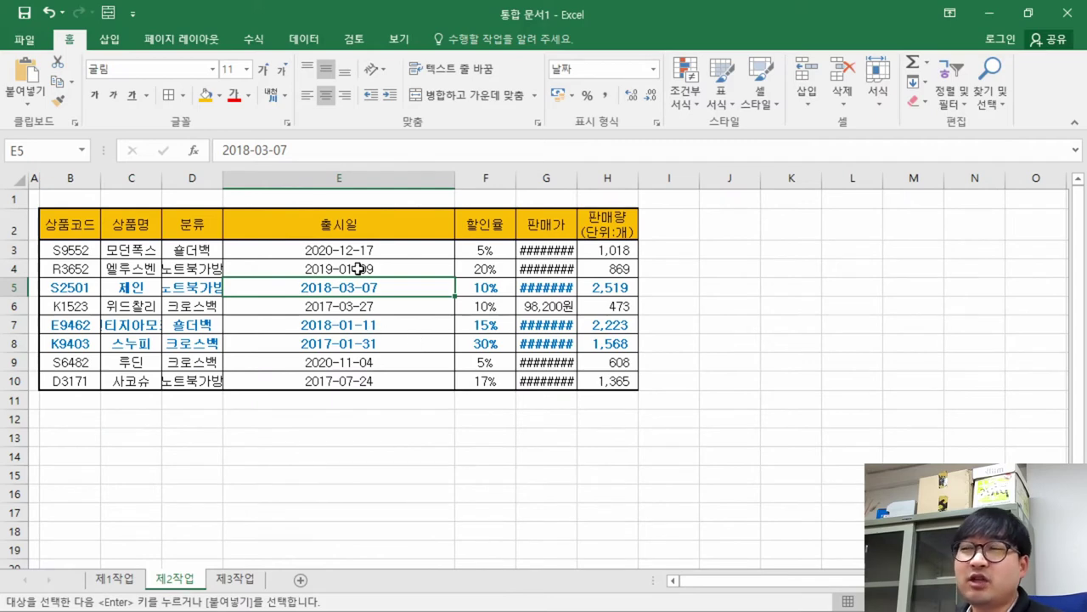
key("alt+Tab")
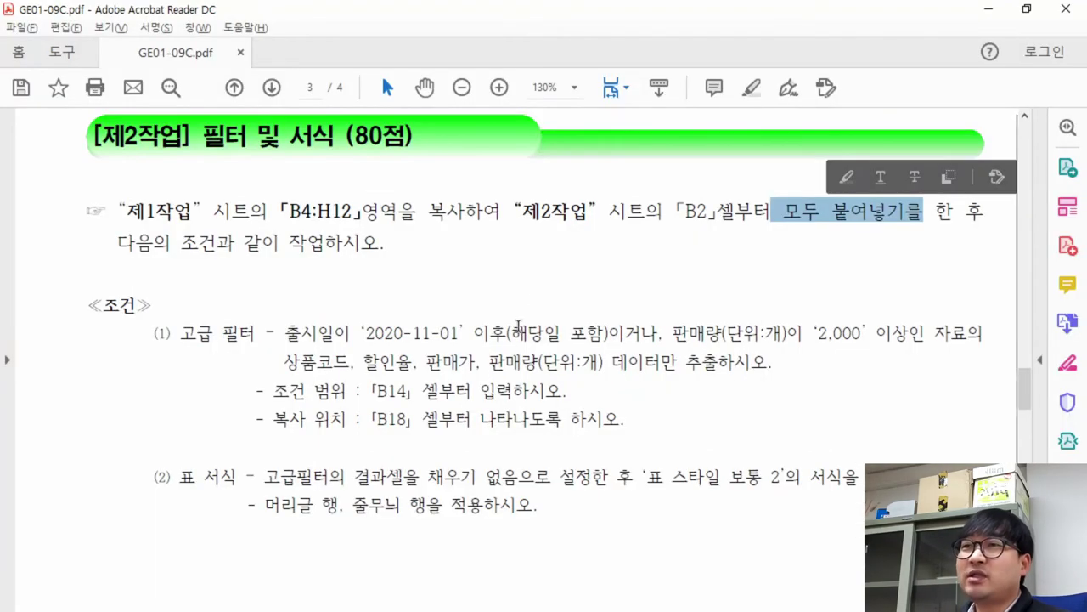
scroll(534, 299, "down", 3)
scroll(534, 299, "up", 3)
scroll(534, 298, "down", 1)
scroll(532, 298, "up", 1)
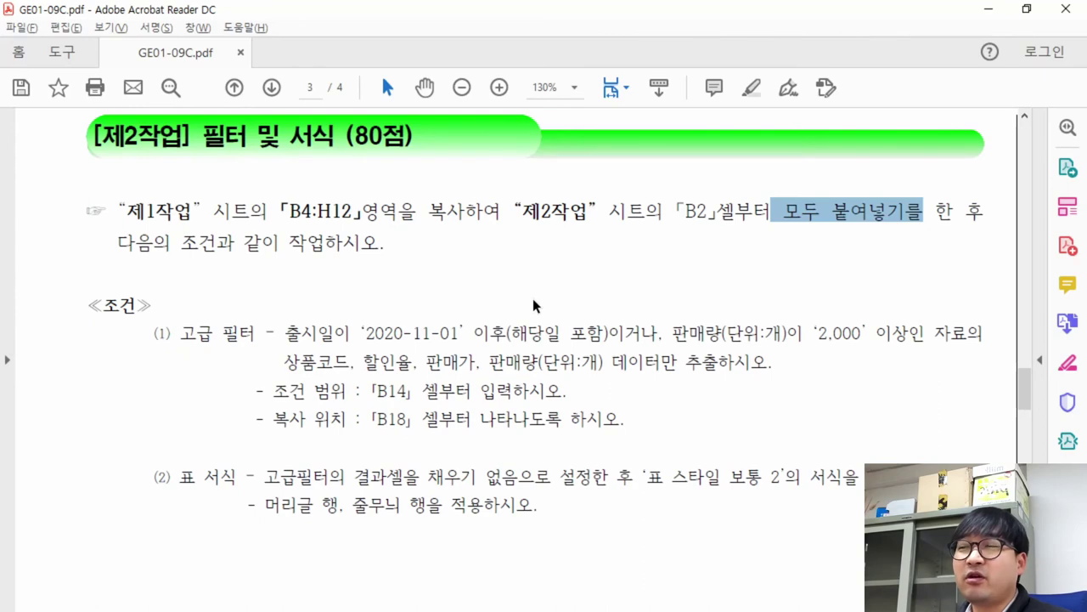
key("alt+Tab")
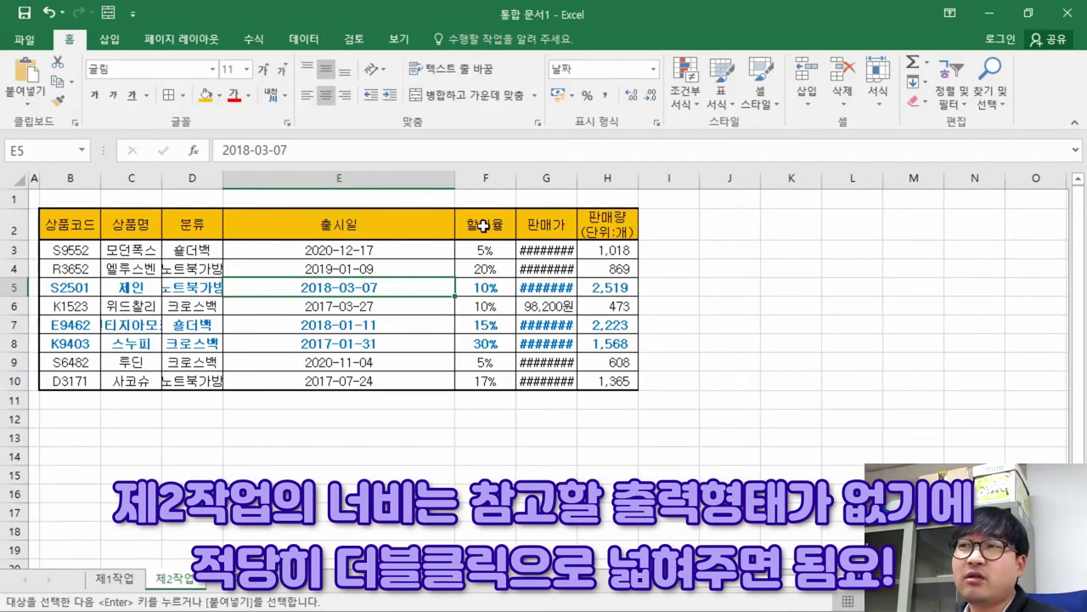
left_click_drag(462, 181, 396, 185)
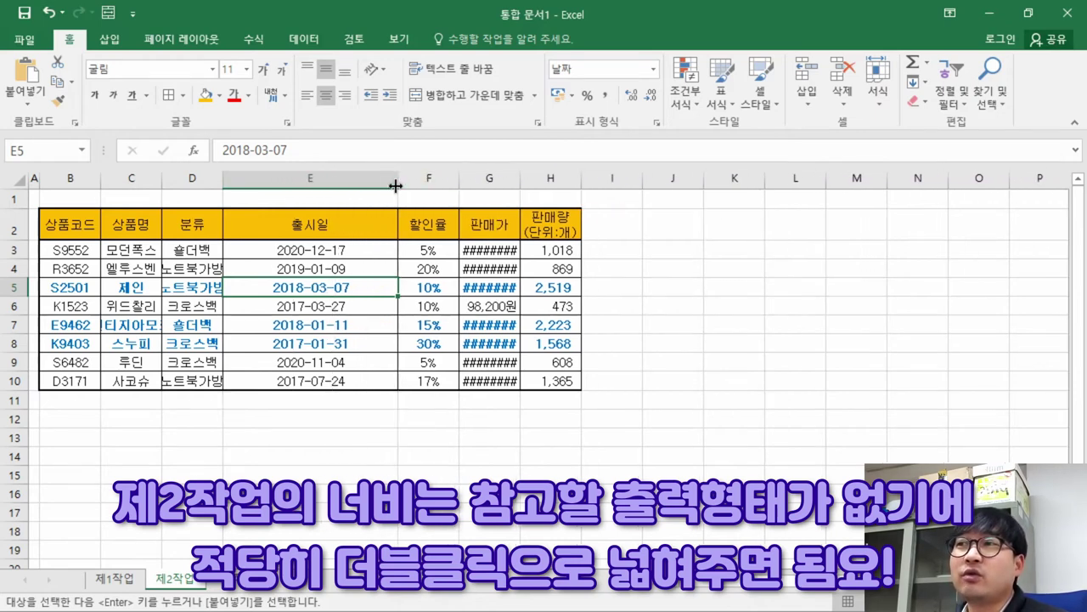
double_click(398, 184)
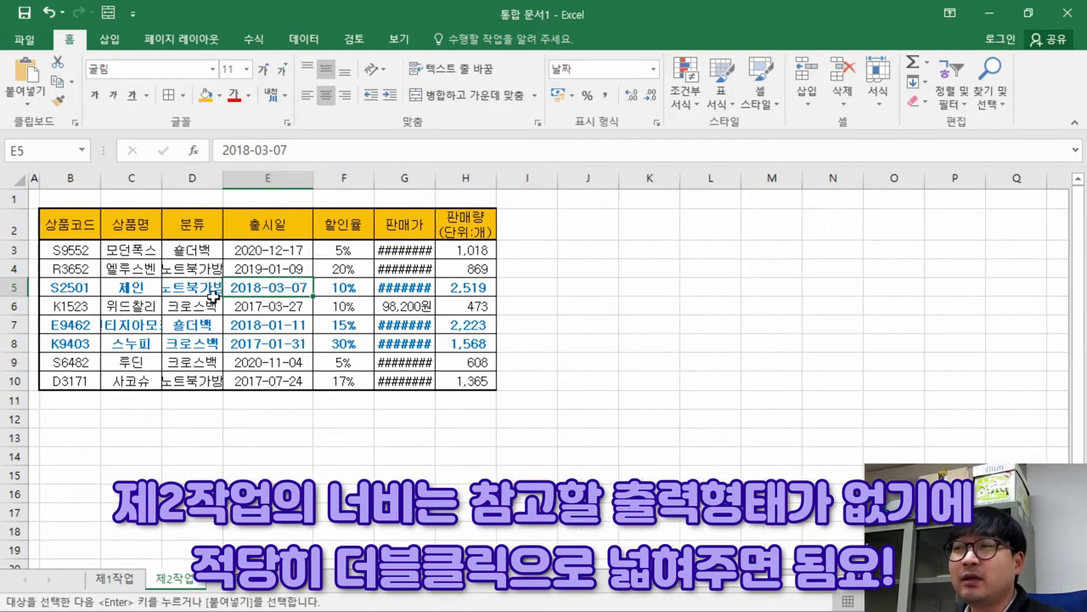
Auto-fit all column widths on the 제2작업 sheet to their contents
left_click(16, 179)
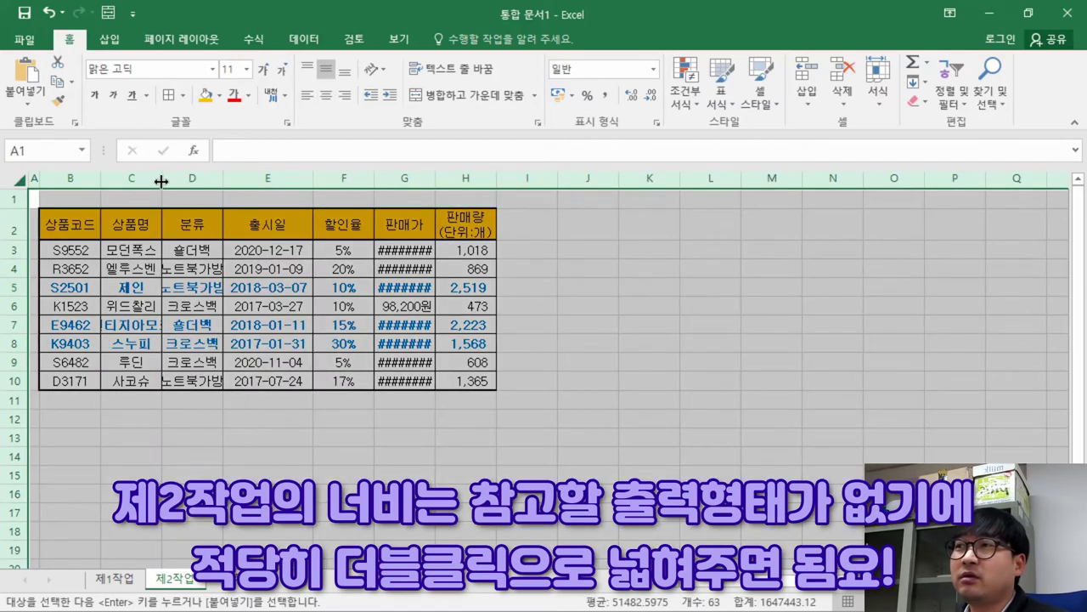
double_click(224, 182)
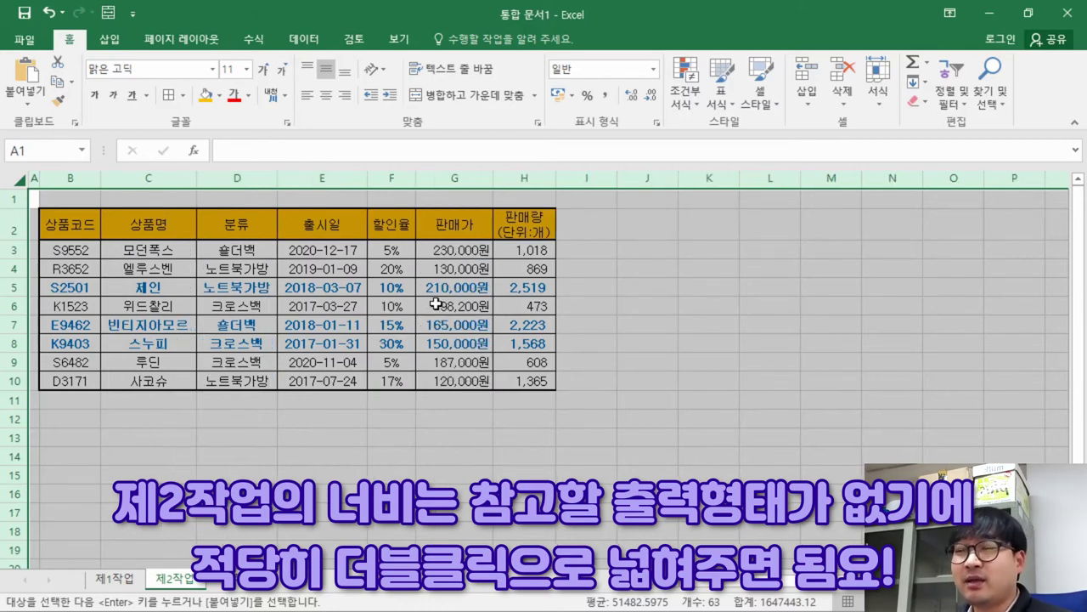
left_click(361, 311)
left_click(115, 305)
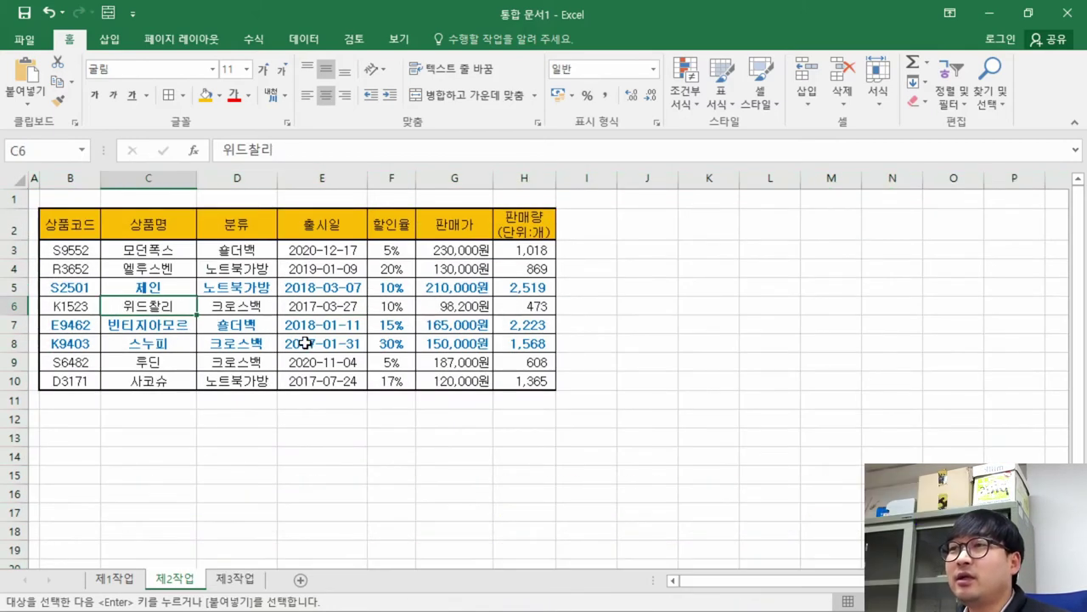
left_click(69, 224)
Switch to the PDF and cross out the 제2작업 copy-and-paste instruction with strikethrough
key("alt+Tab")
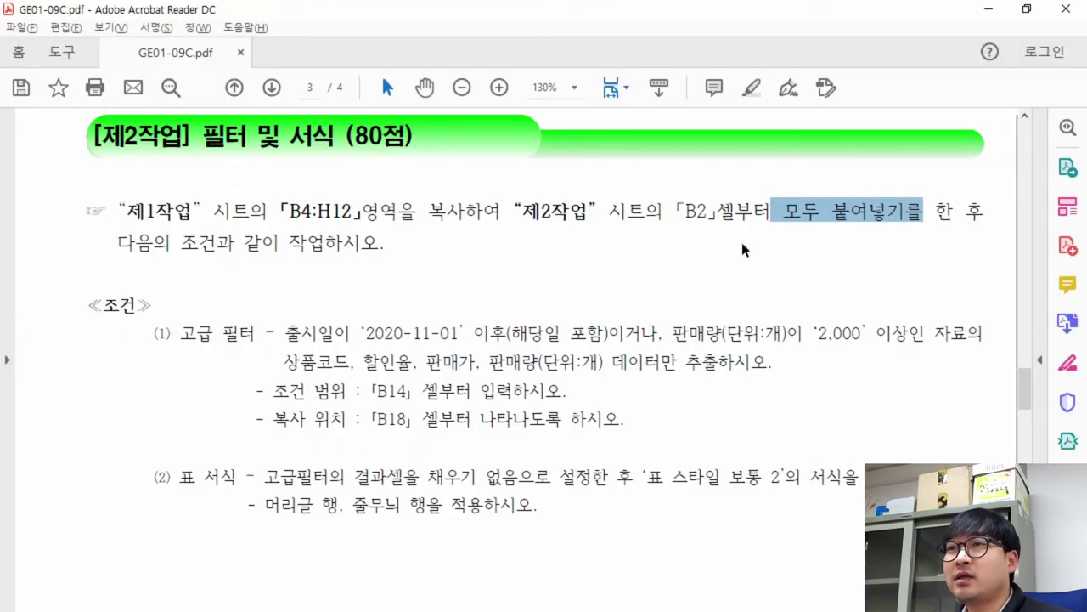
left_click_drag(395, 244, 144, 221)
left_click(184, 177)
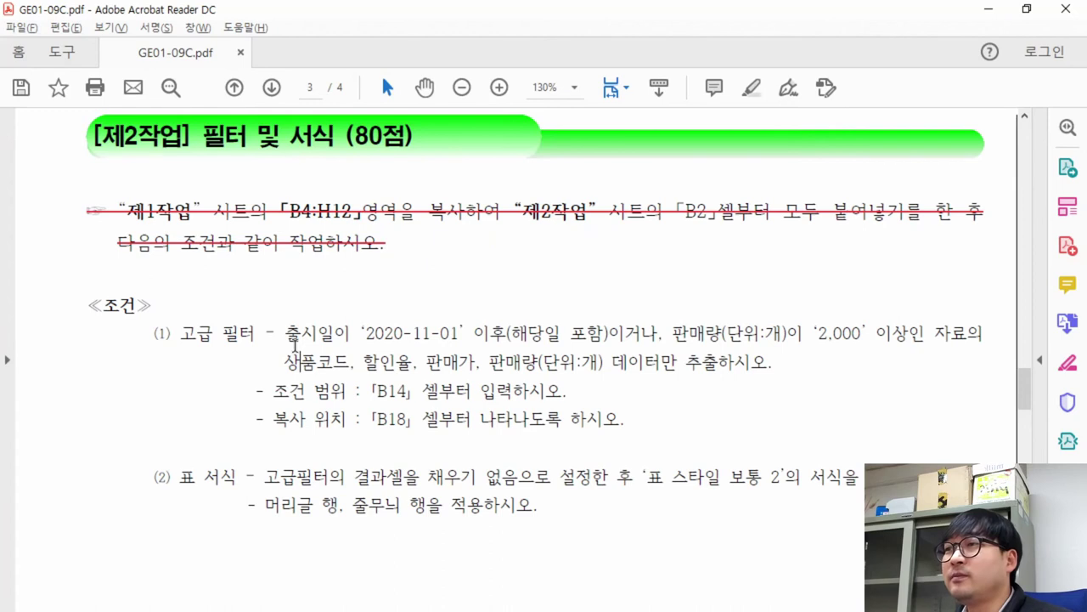
Read the PDF's 고급 필터 task for its conditions, the fields to extract, the criteria range and the copy location
scroll(142, 327, "down", 2)
left_click_drag(184, 251, 726, 289)
left_click_drag(182, 252, 254, 254)
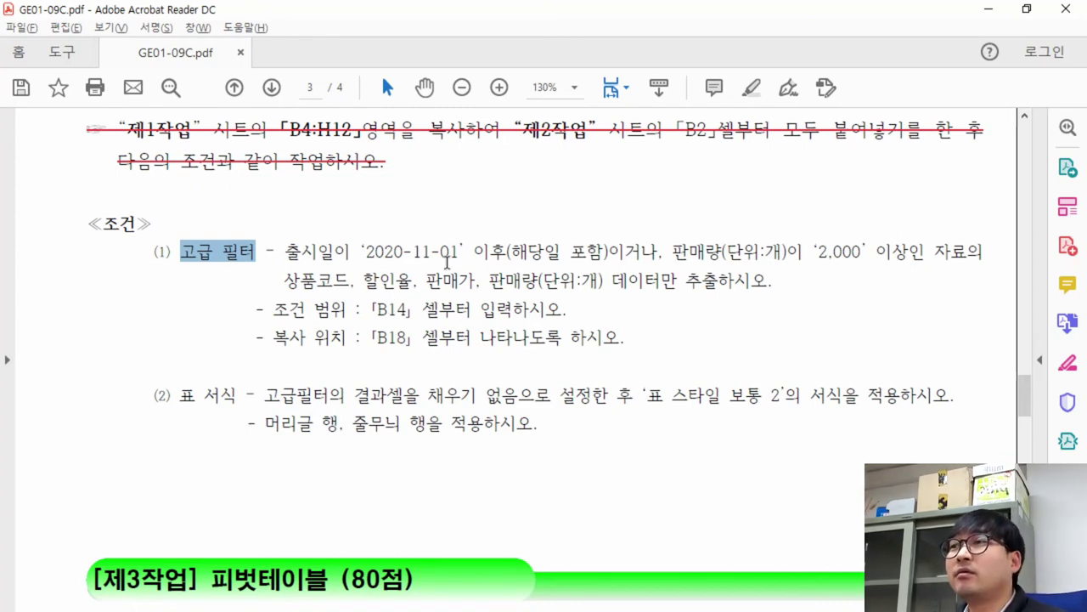
left_click_drag(286, 250, 898, 250)
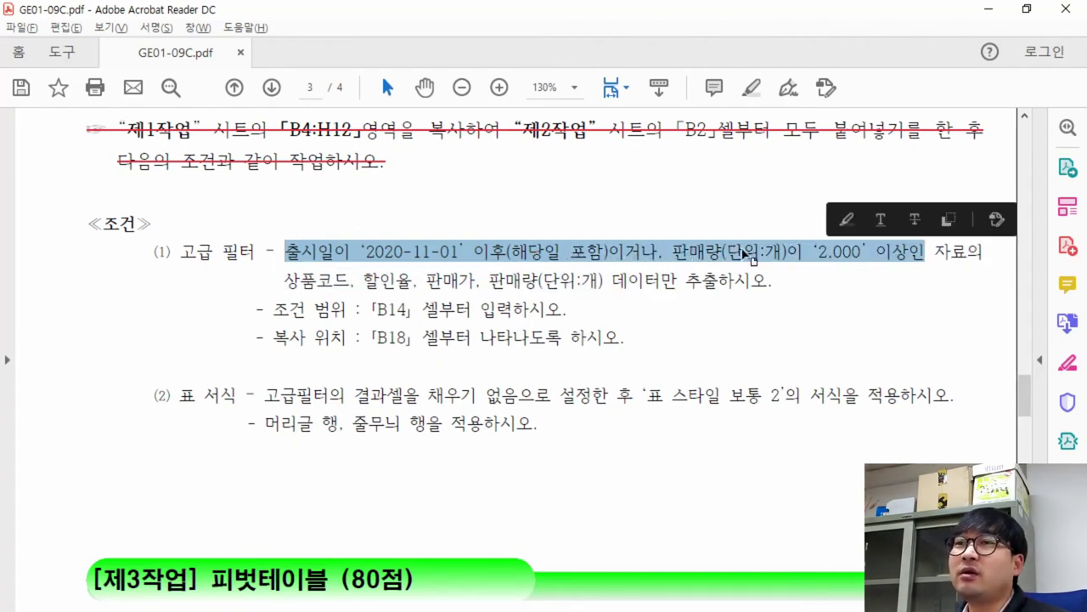
left_click_drag(287, 280, 681, 280)
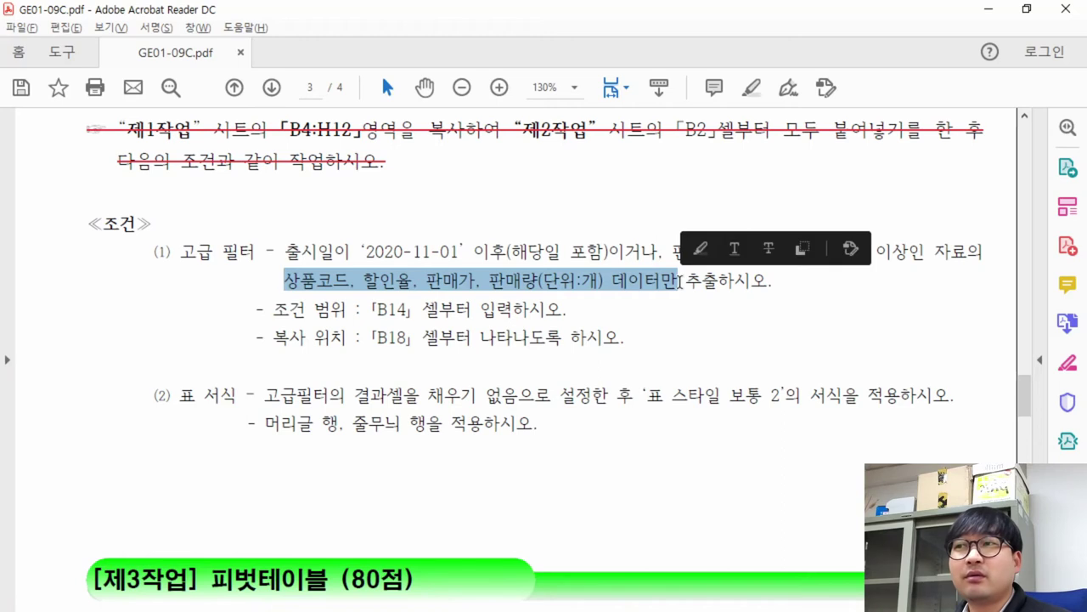
left_click_drag(274, 311, 361, 311)
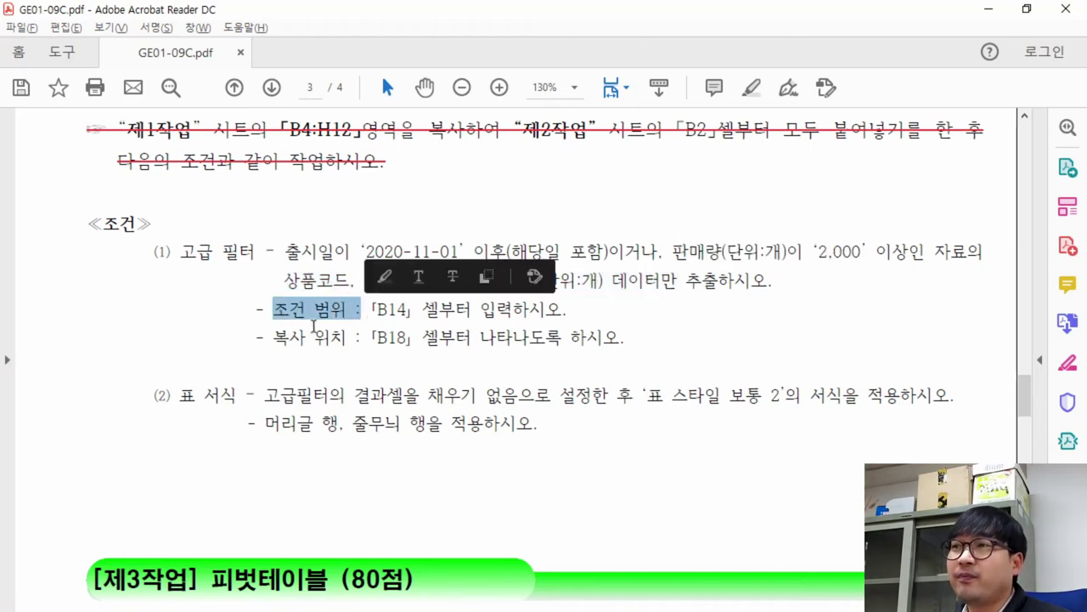
left_click_drag(273, 338, 412, 341)
left_click(305, 261)
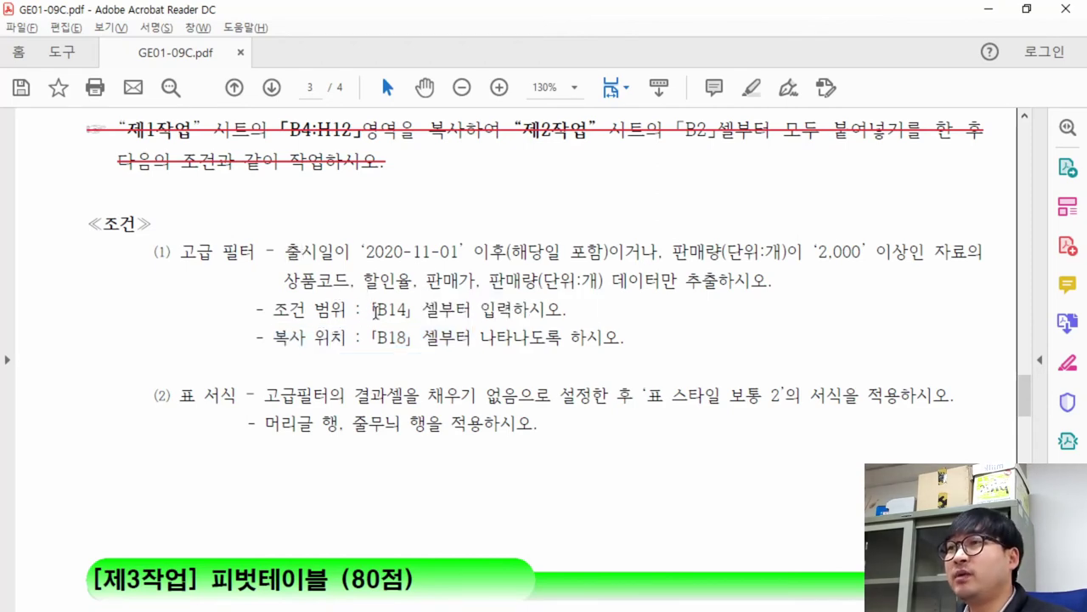
Select B14 on the 제2작업 sheet as the start of the criteria range, checking the 출시일 condition in the PDF
left_click_drag(375, 310, 412, 311)
key("alt+Tab")
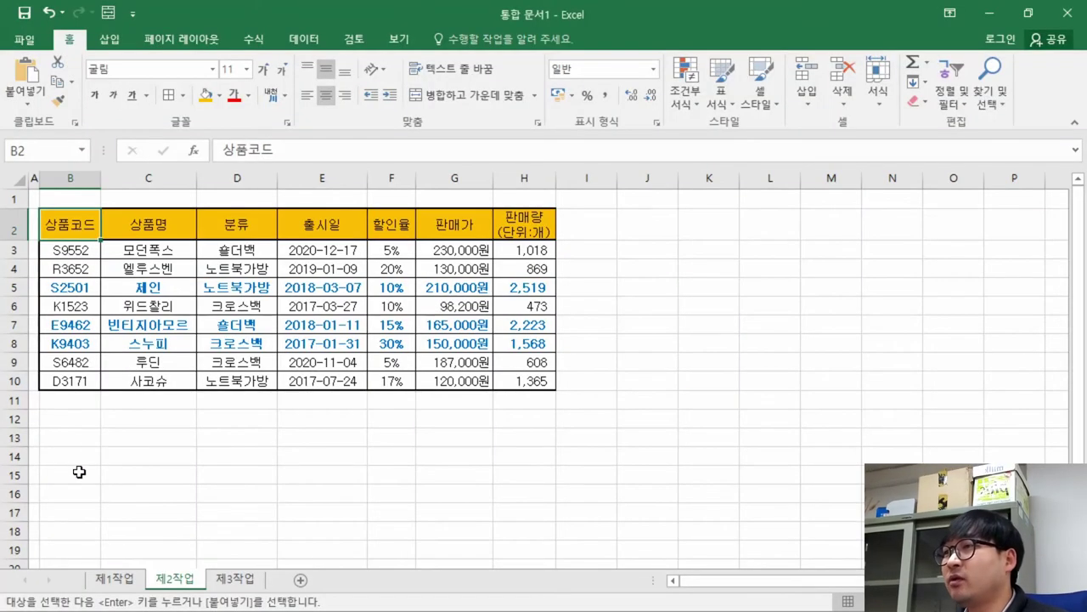
left_click(85, 458)
key("alt+Tab")
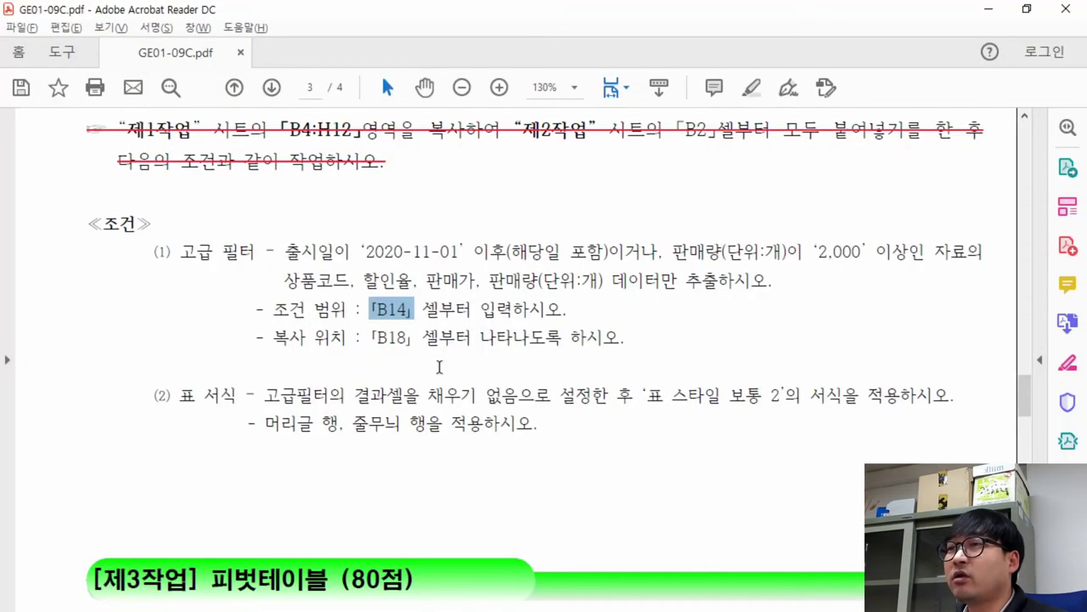
left_click_drag(285, 252, 442, 253)
key("alt+Tab")
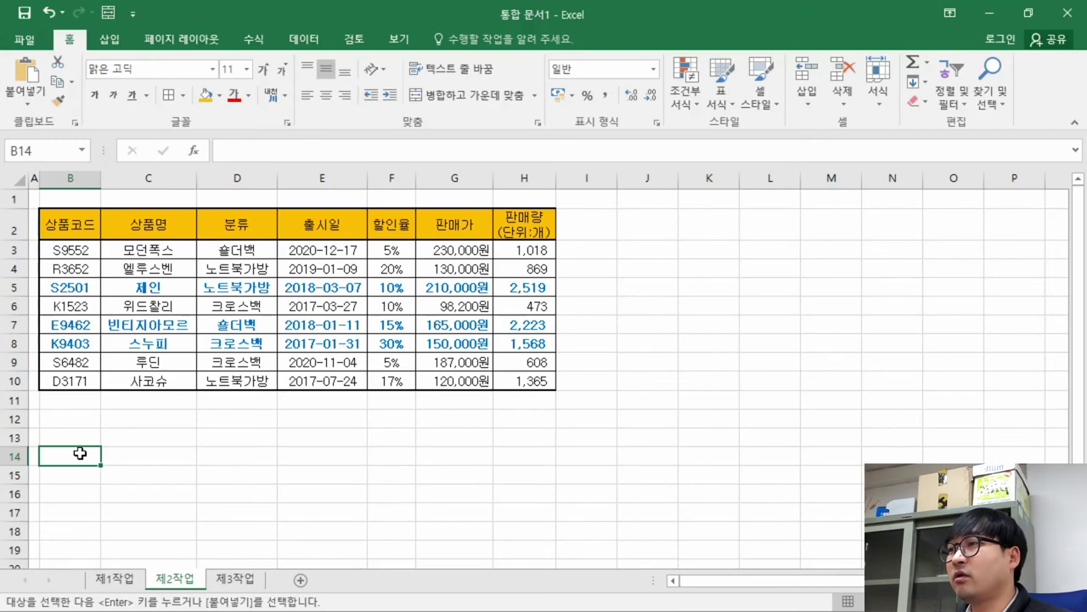
type("cb")
type("출시일")
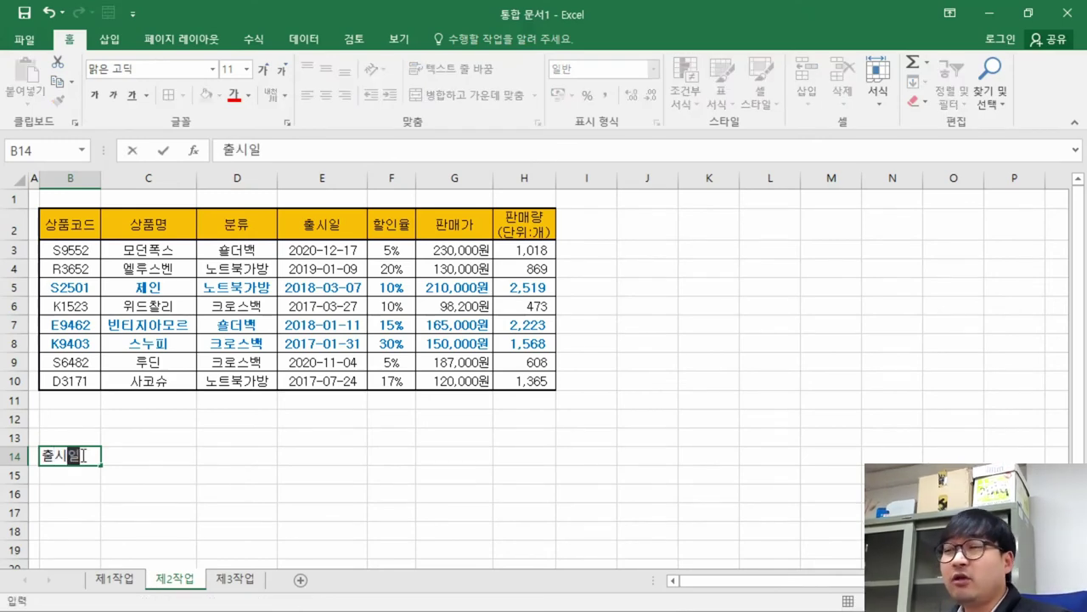
key("Escape")
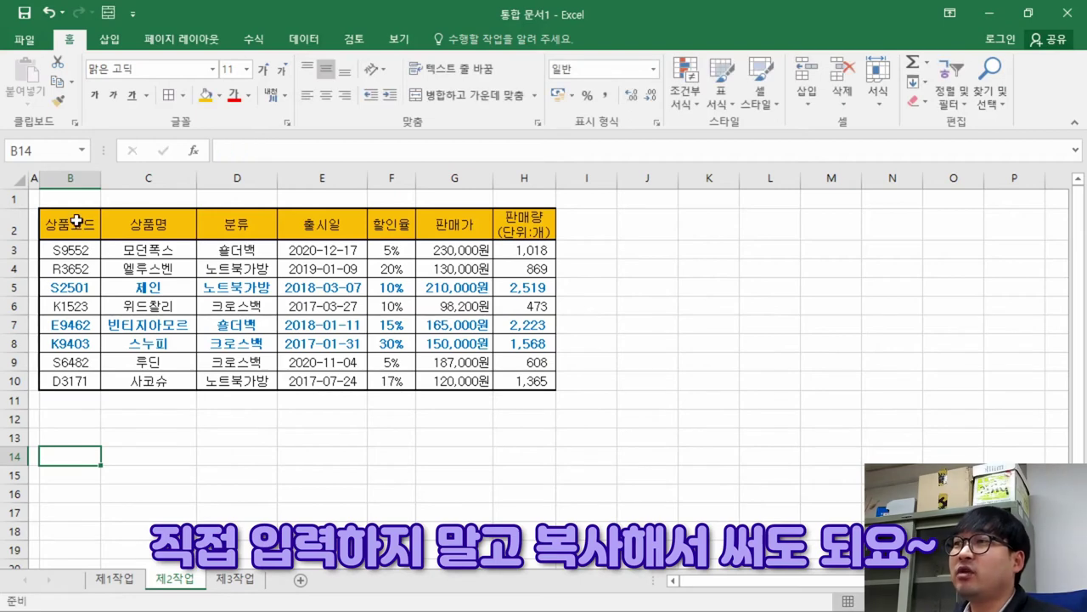
Copy the 출시일 header from E2 into B14 on the 제2작업 sheet as the first criteria heading
left_click(331, 224)
right_click(300, 224)
left_click(327, 256)
right_click(58, 461)
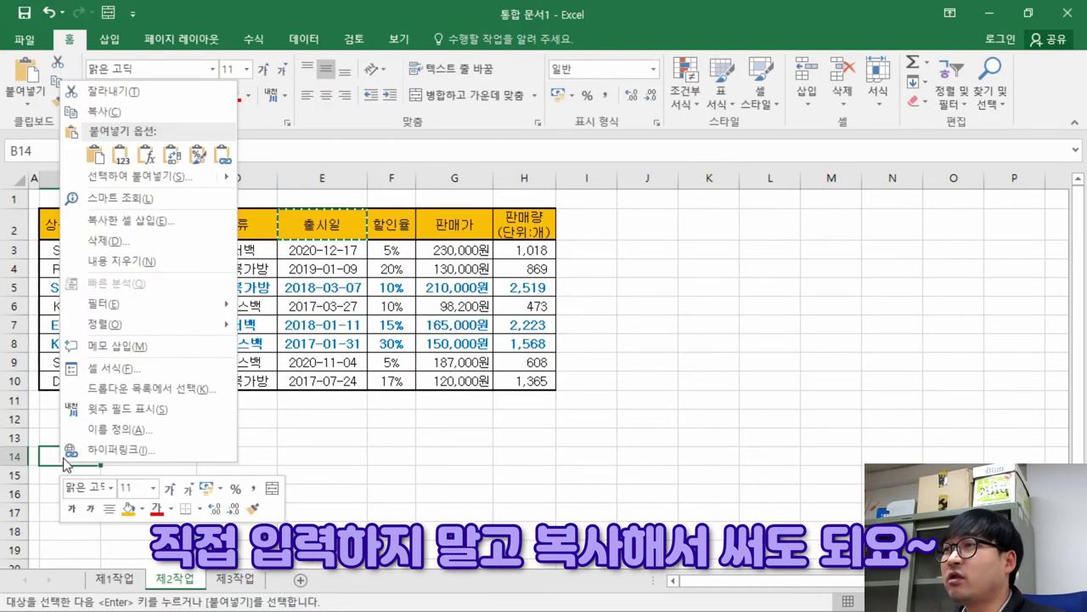
left_click(74, 153)
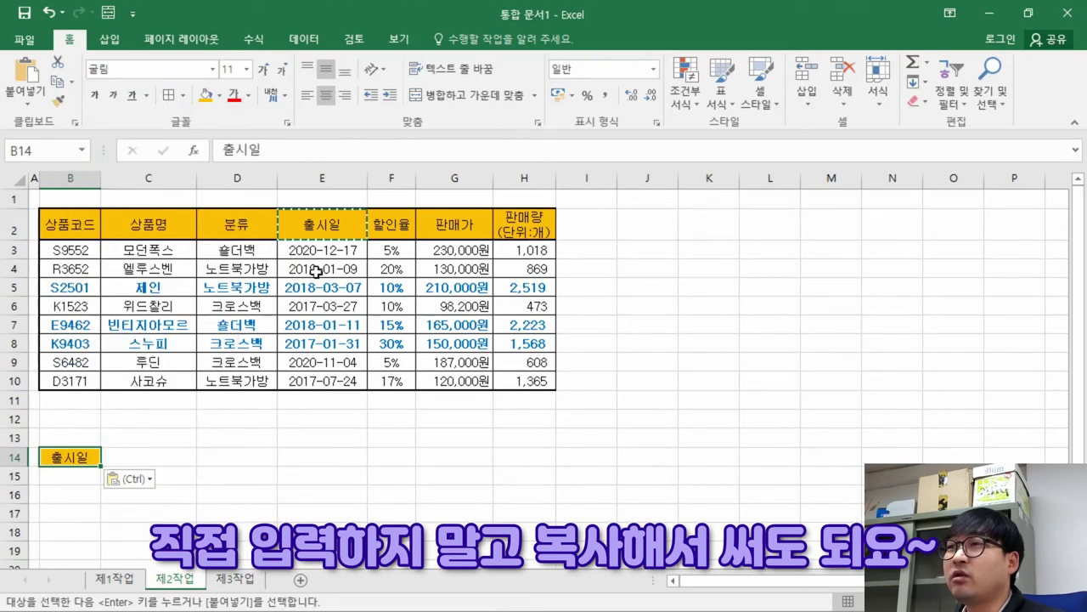
key("Escape")
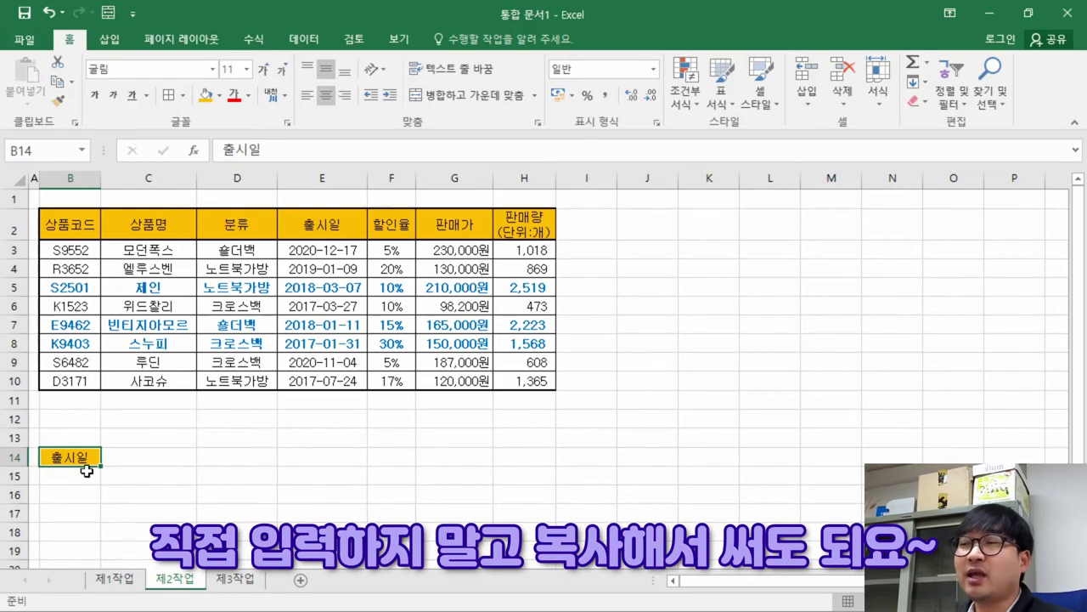
Check the PDF's 출시일 condition and begin the matching criterion in B15 of the 제2작업 sheet with the operator >=
key("alt+Tab")
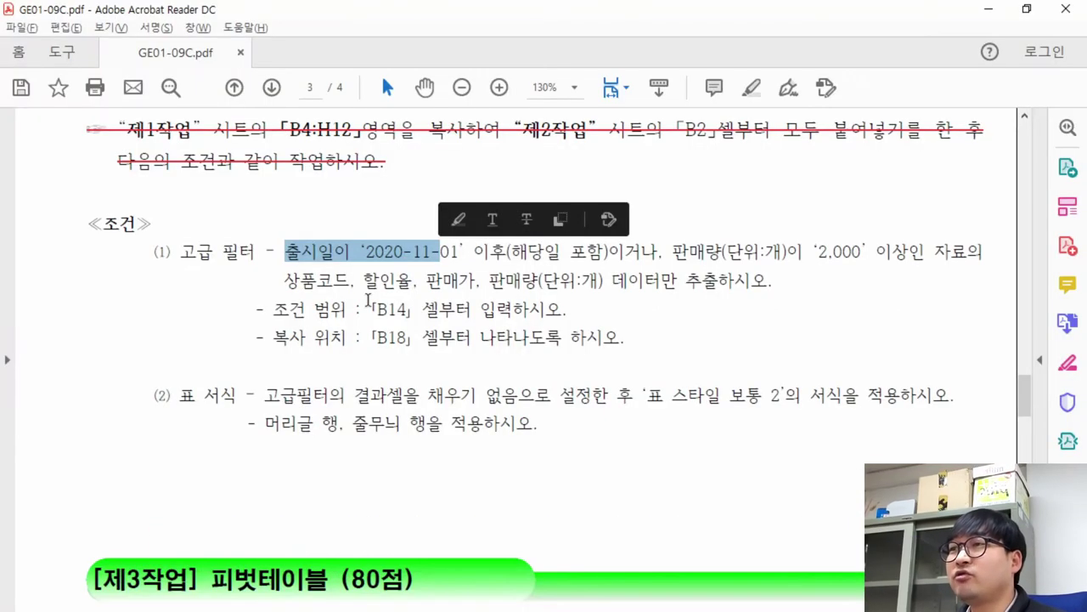
left_click(406, 259)
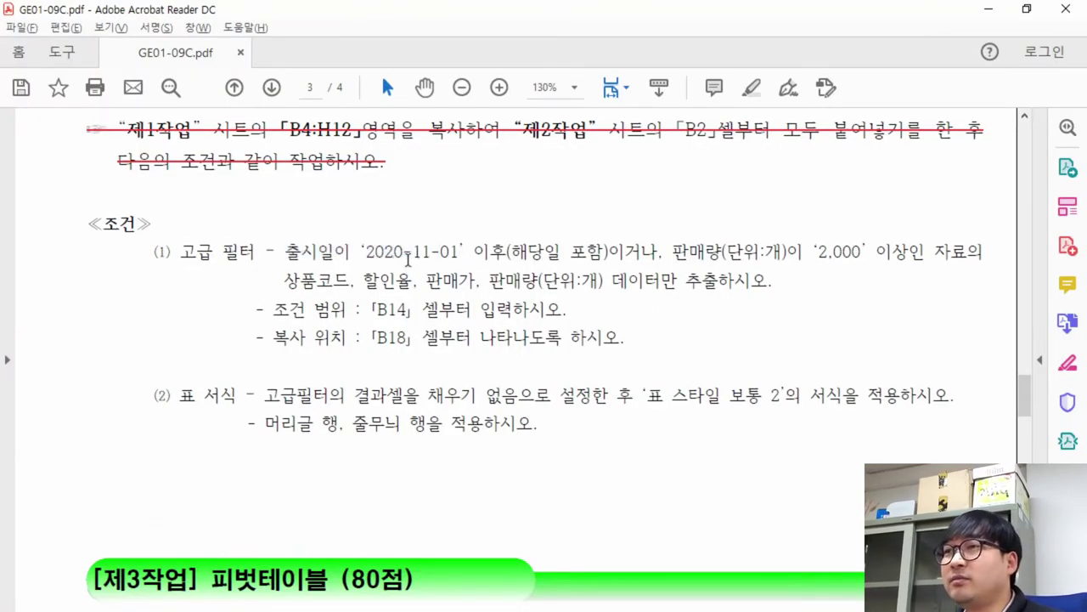
left_click_drag(465, 248, 558, 255)
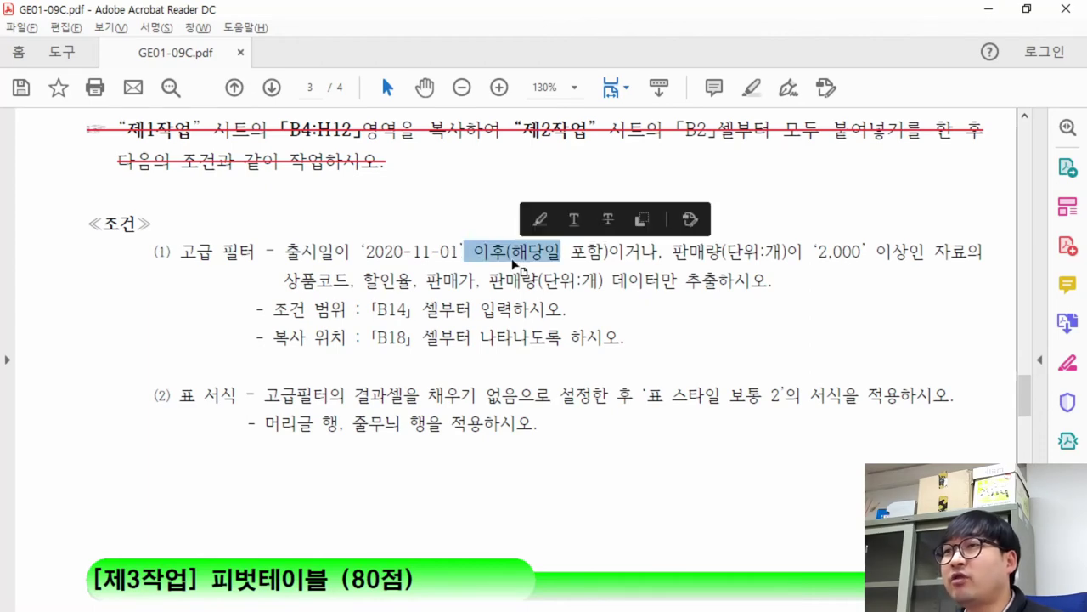
key("alt+Tab")
left_click(71, 481)
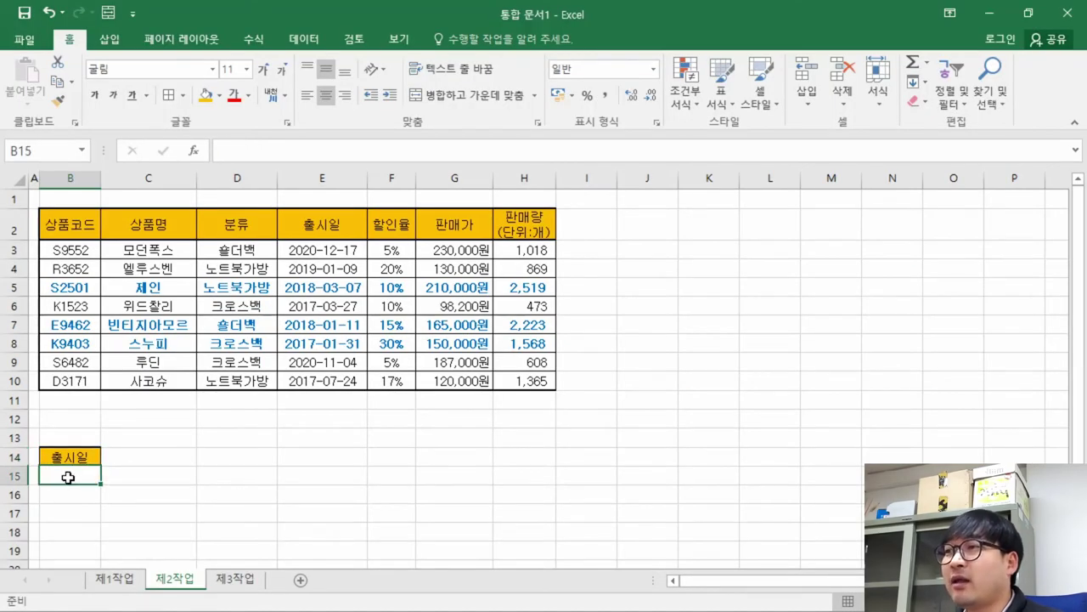
key("alt+Tab")
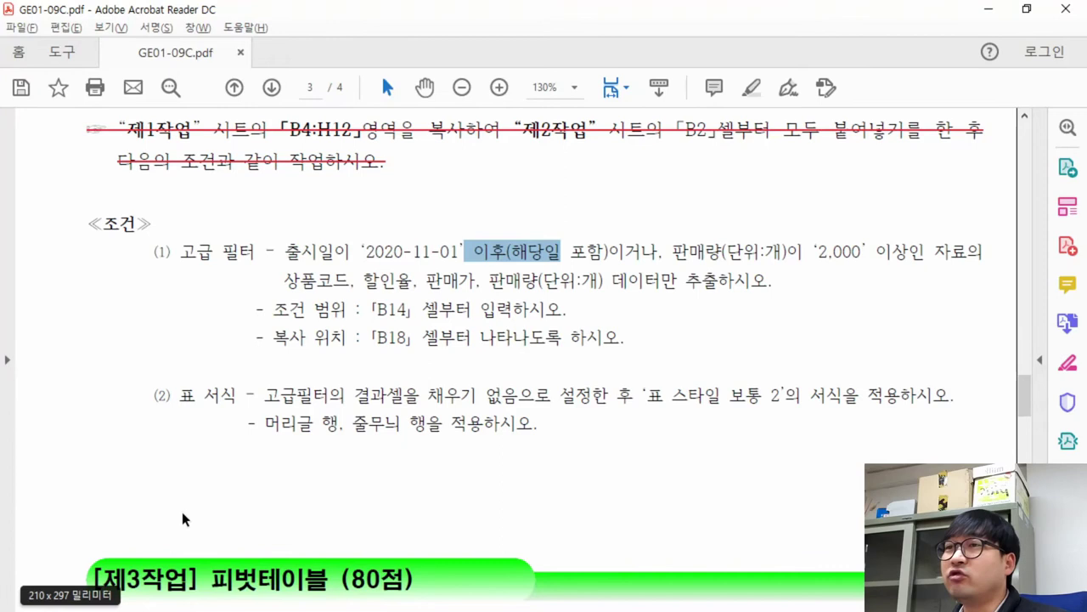
left_click(496, 261)
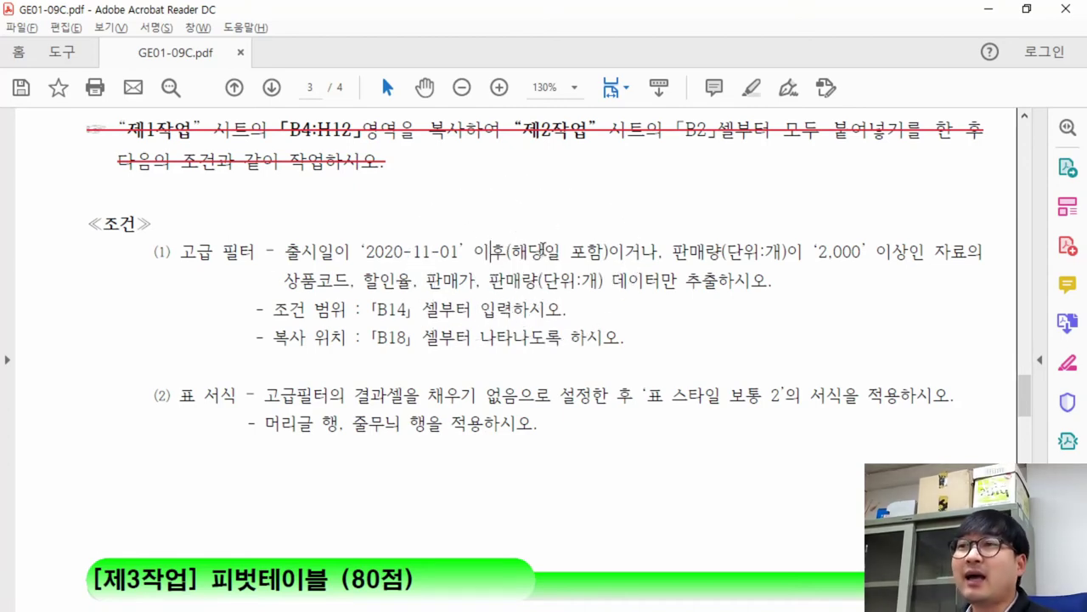
key("alt+Tab")
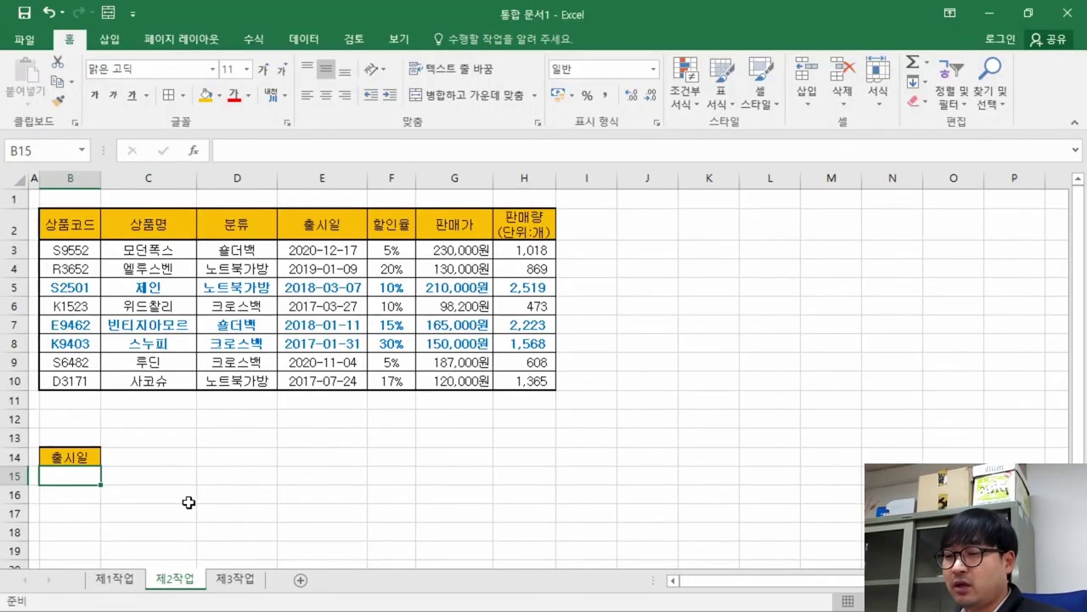
type(">=")
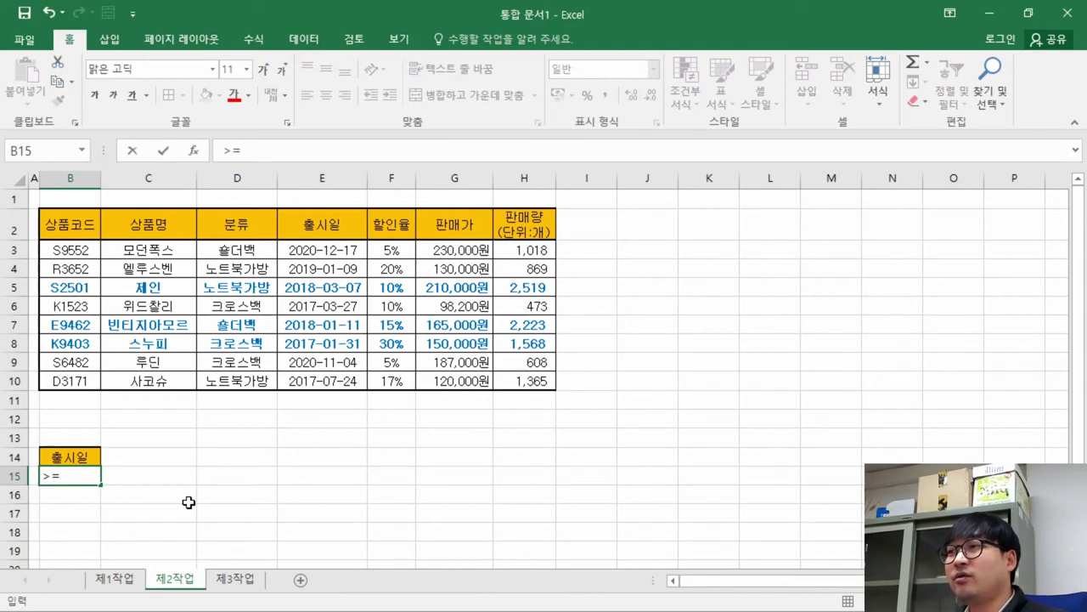
Complete the 출시일 criterion in B15 as >=2020-11-01, checking the date in the GE01-09C.pdf instructions, and widen column B to fit it
key("alt+Tab")
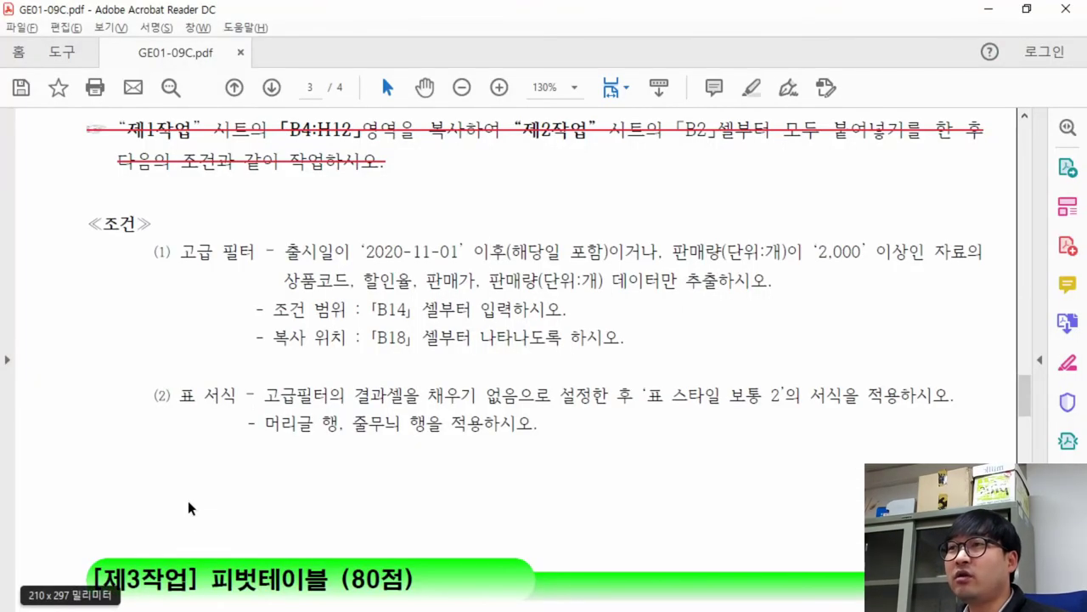
key("alt+Tab")
type("2020-1")
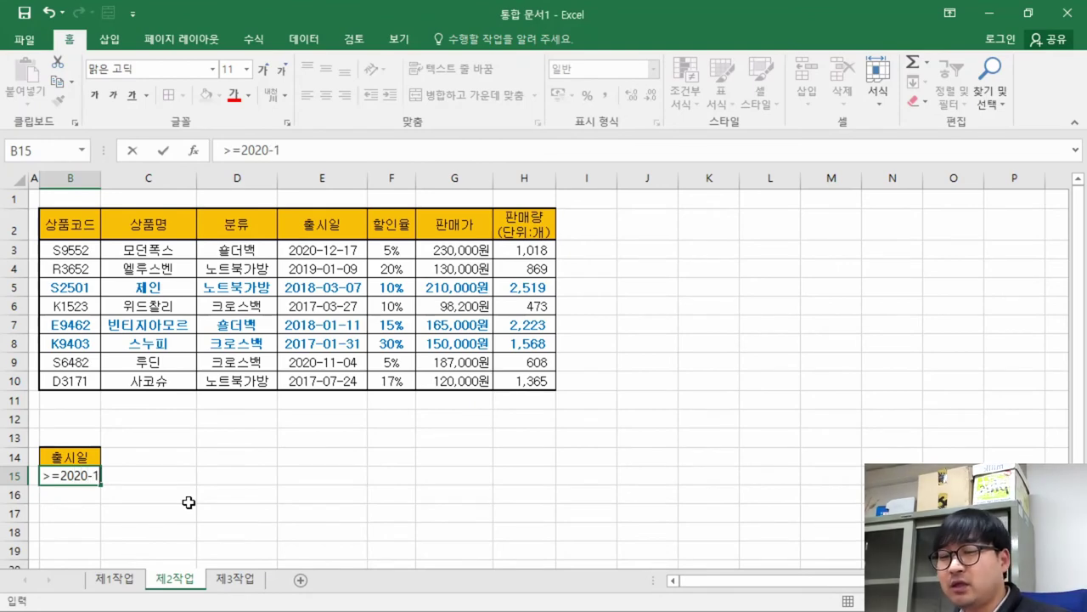
type("1-01")
key("alt+Tab")
key("alt+Tab")
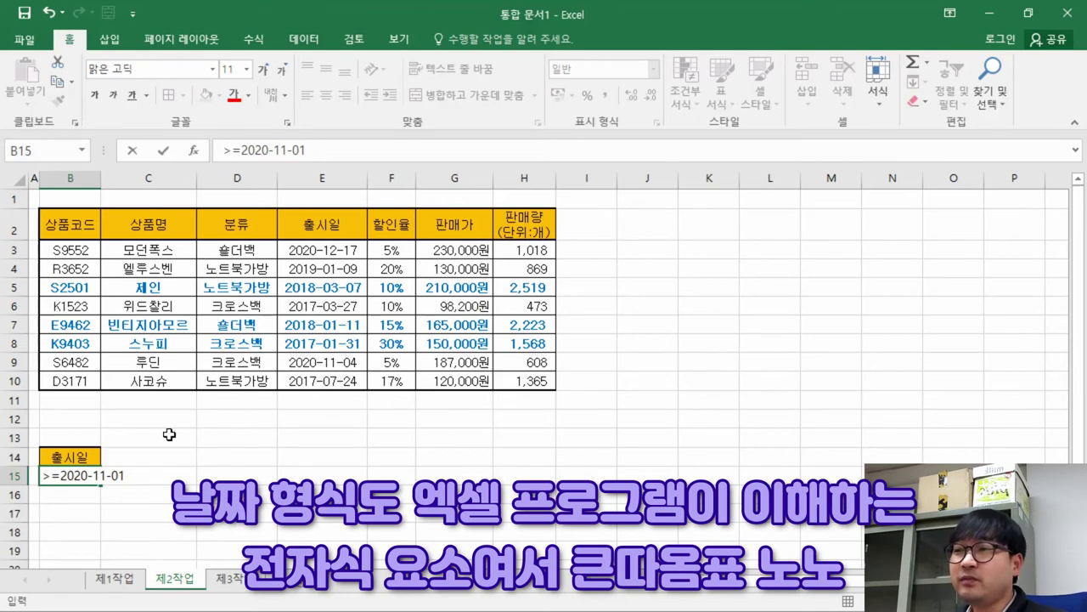
key("Return")
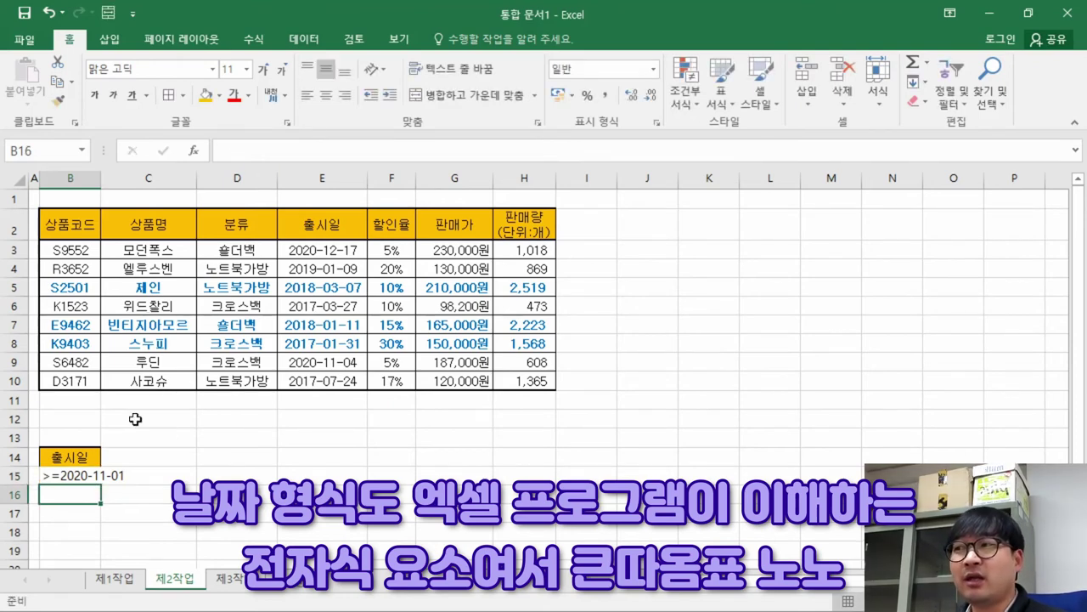
left_click_drag(96, 184, 135, 184)
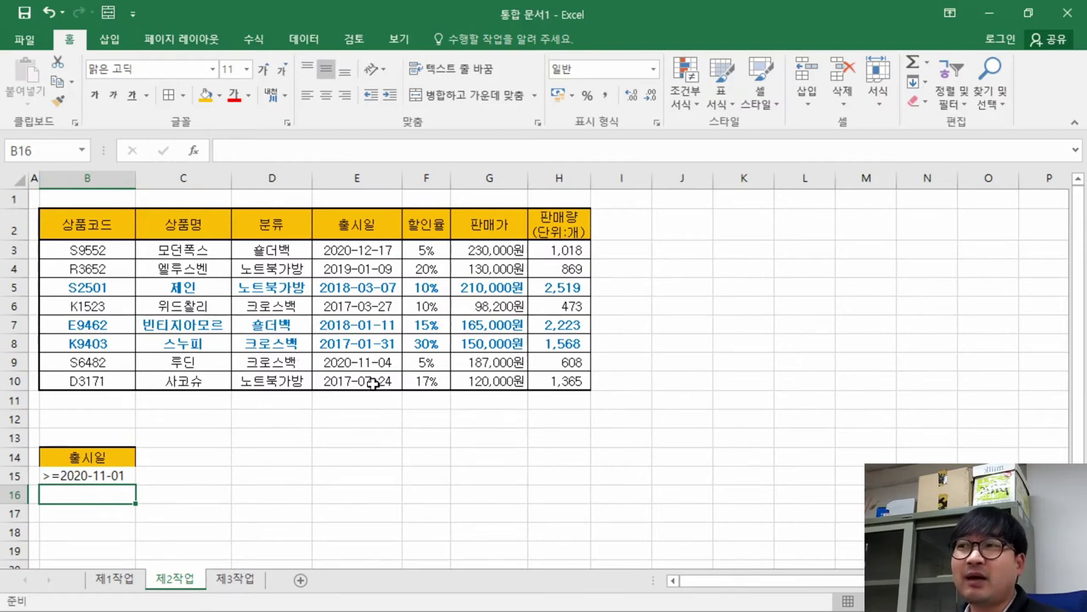
Check the second filter condition in the PDF and copy the 판매량(단위:개) header from H2 to C14 in Excel
key("alt+Tab")
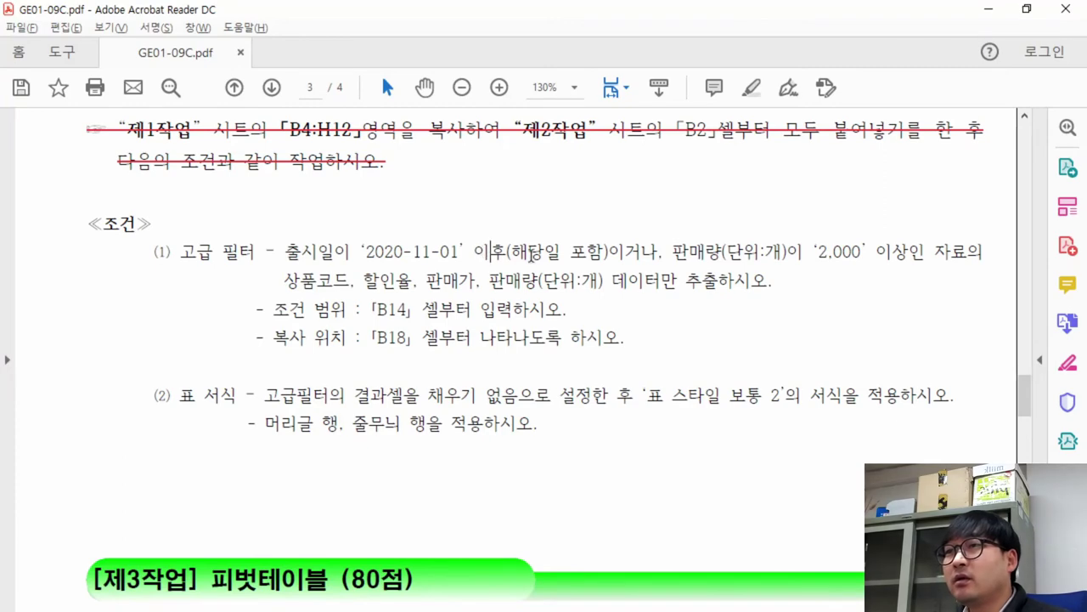
left_click_drag(637, 250, 924, 252)
key("alt+Tab")
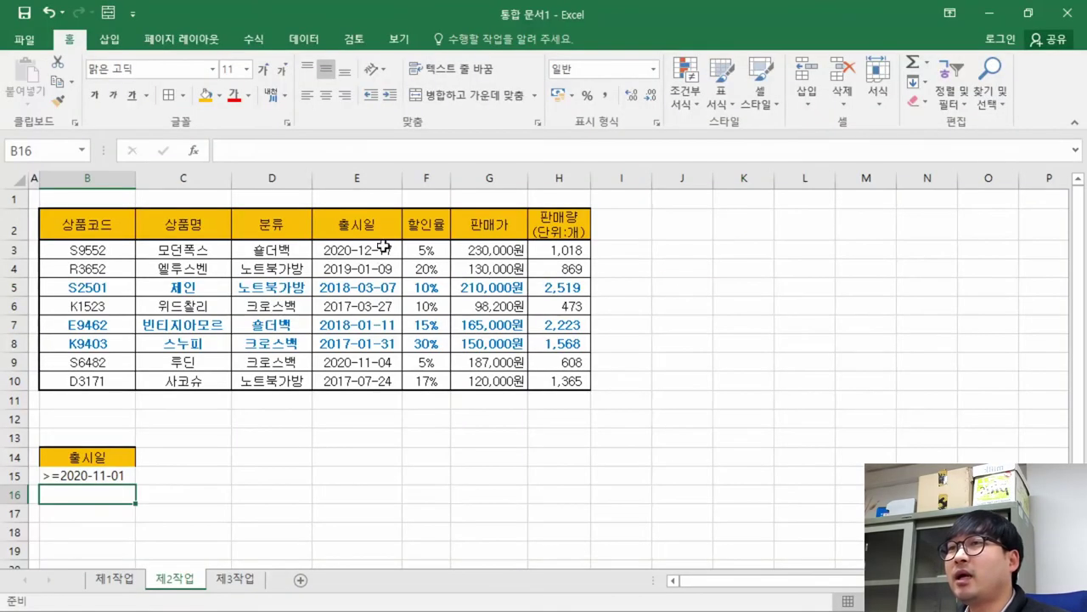
left_click(544, 228)
key("ctrl+c")
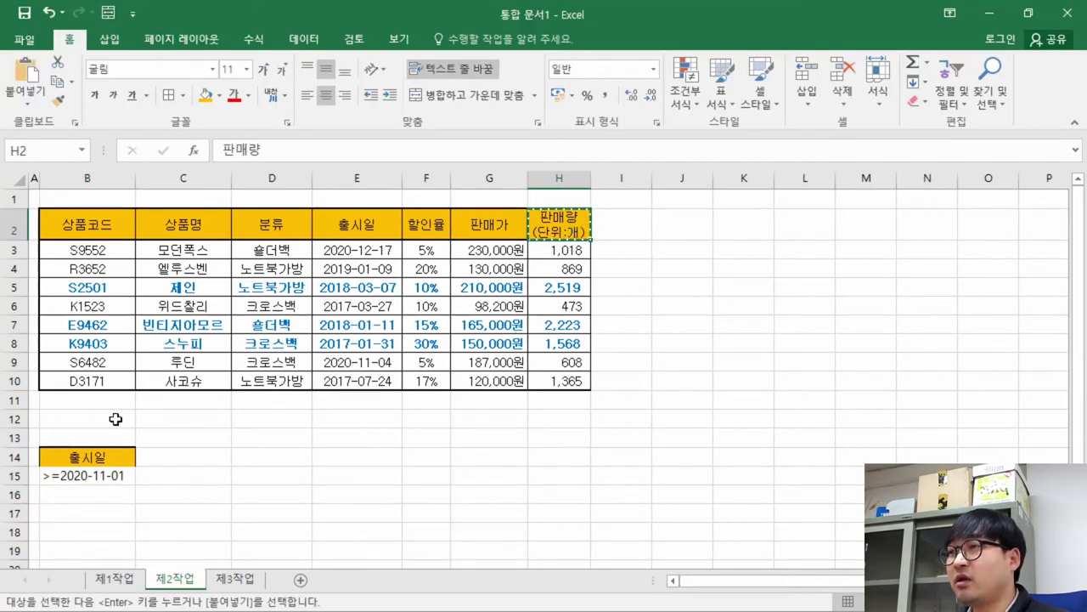
left_click(174, 460)
key("ctrl+v")
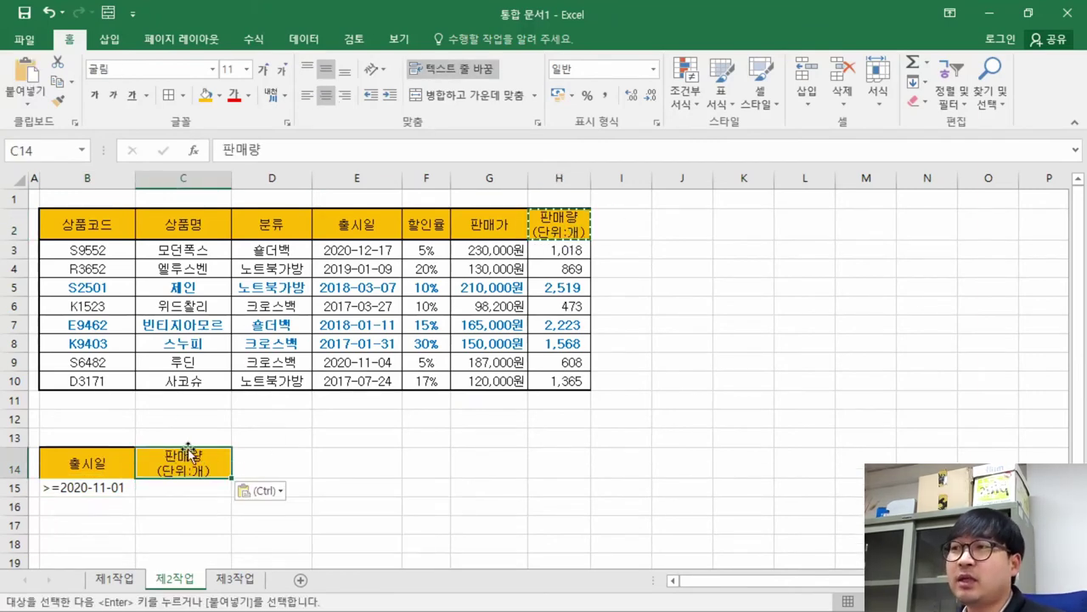
Enter the criterion >=2000 in C15 under the 판매량(단위:개) header, following the condition in the PDF
key("alt+Tab")
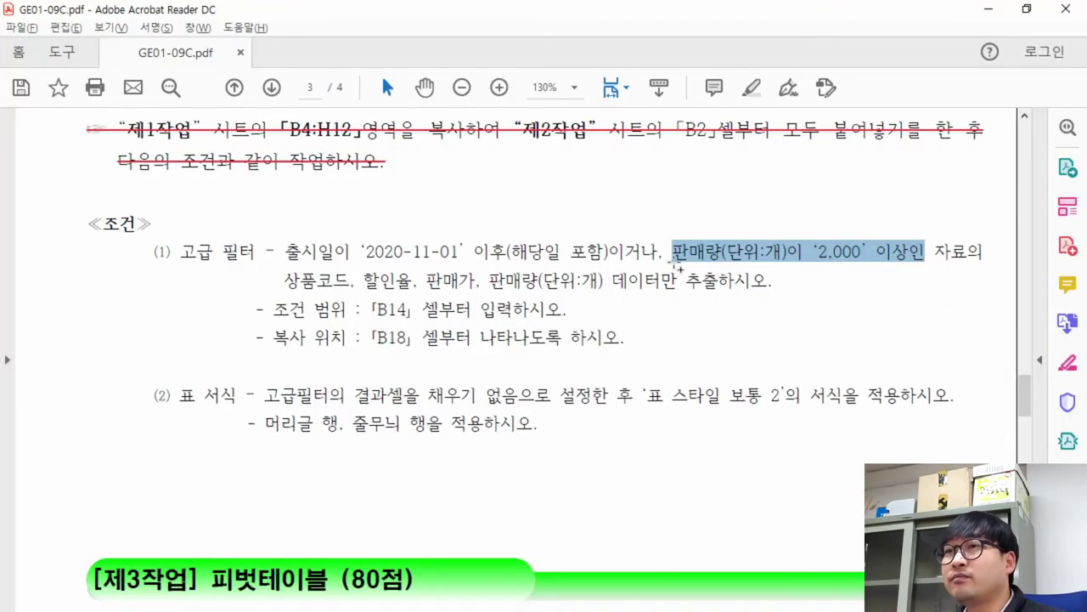
key("alt+Tab")
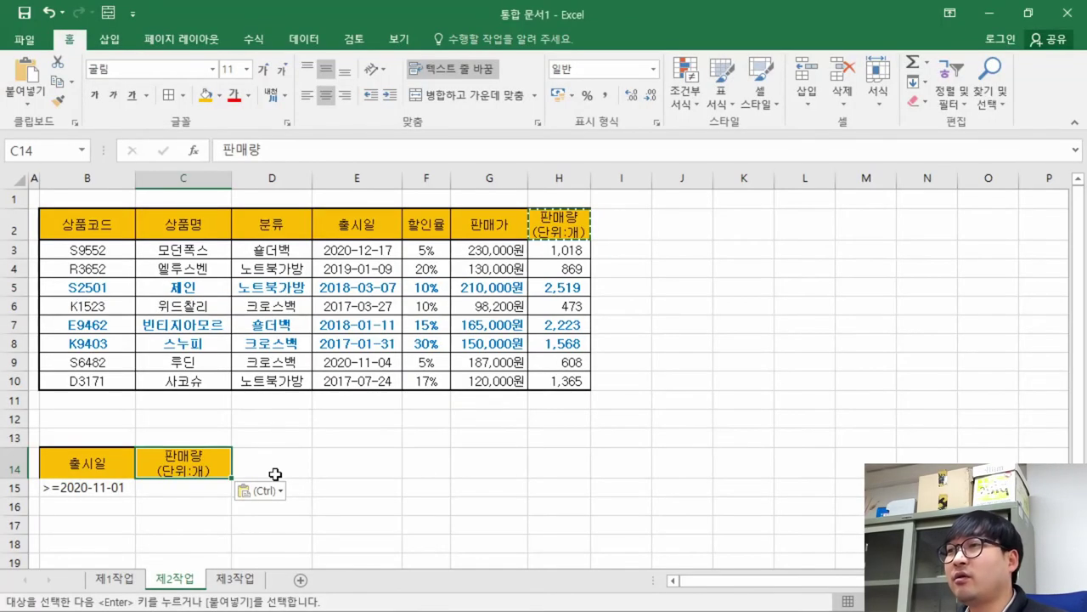
left_click(169, 492)
type(">=2000")
key("Return")
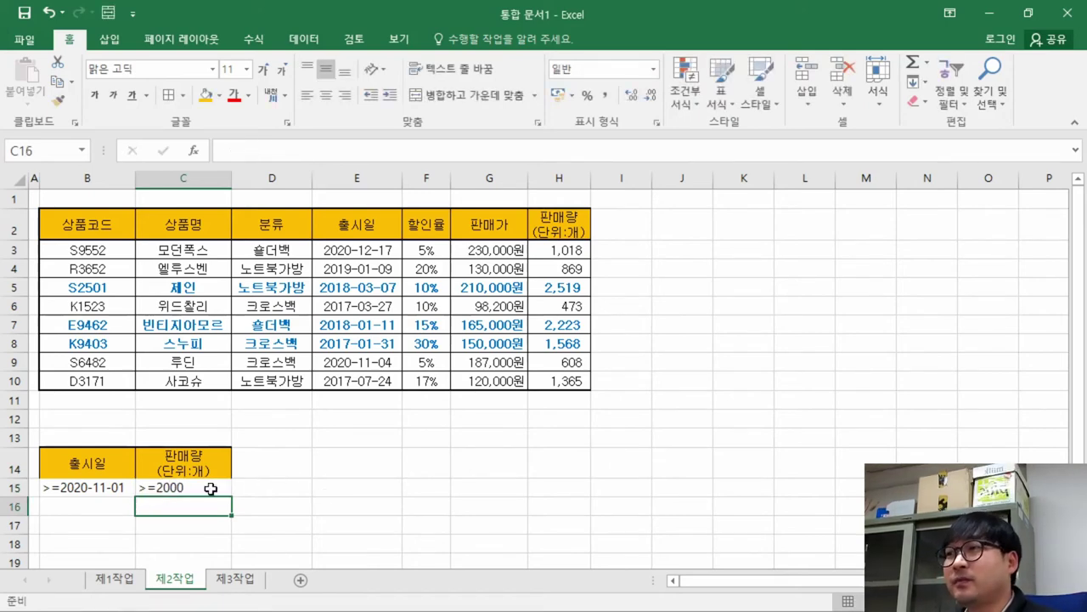
Examine in the PDF how the 출시일 and 판매량 conditions are joined and compare that with the criteria row in Excel
key("alt+Tab")
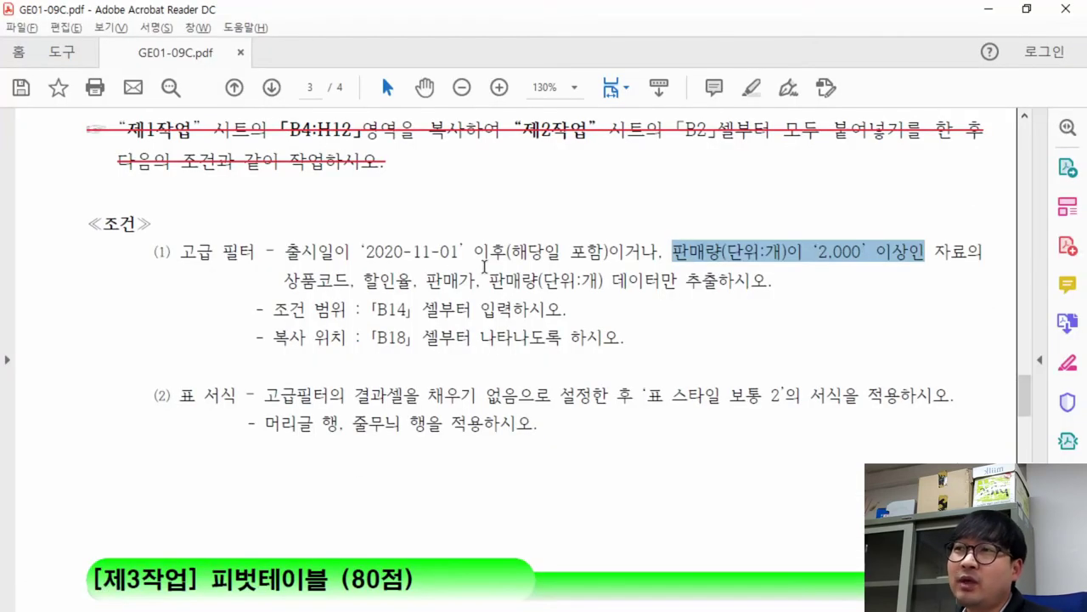
left_click_drag(285, 252, 855, 265)
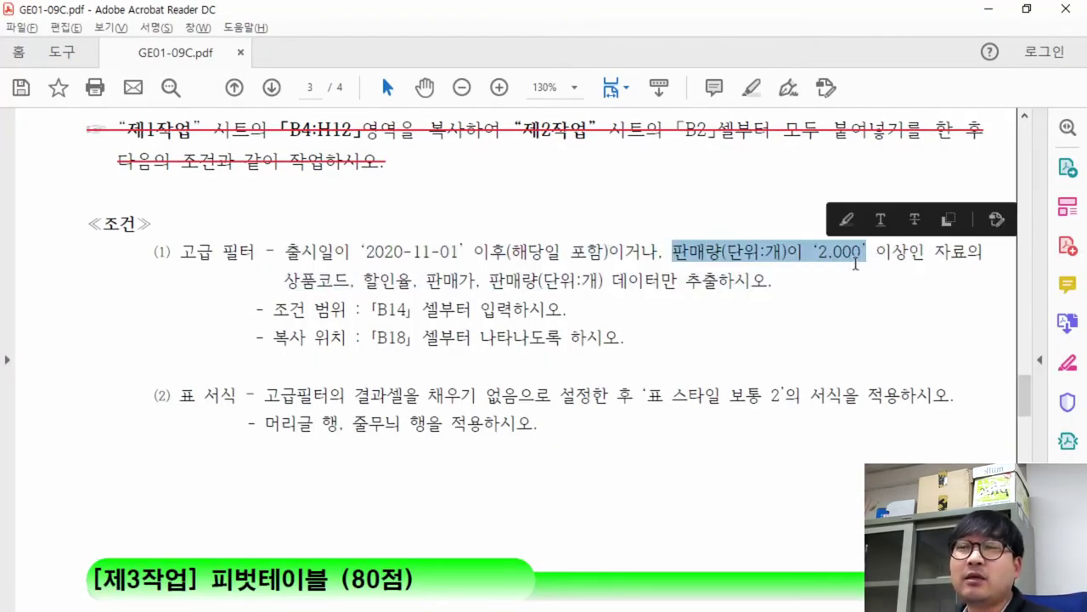
left_click_drag(608, 251, 657, 252)
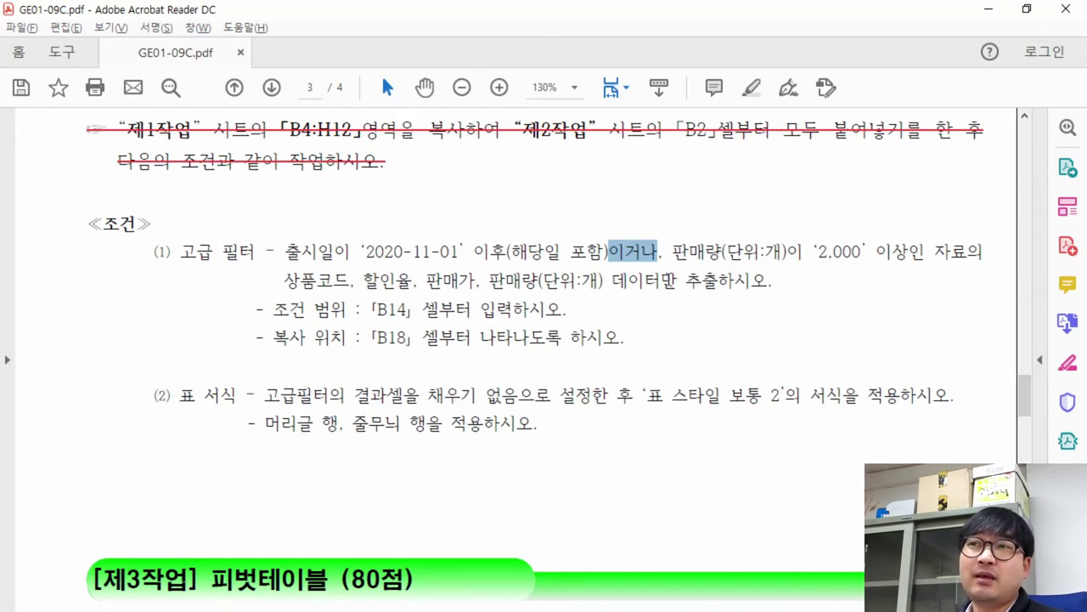
left_click_drag(442, 255, 556, 255)
left_click_drag(686, 255, 783, 255)
mouse_move(608, 253)
left_mouse_down()
mouse_move(647, 253)
mouse_move(613, 255)
left_mouse_up()
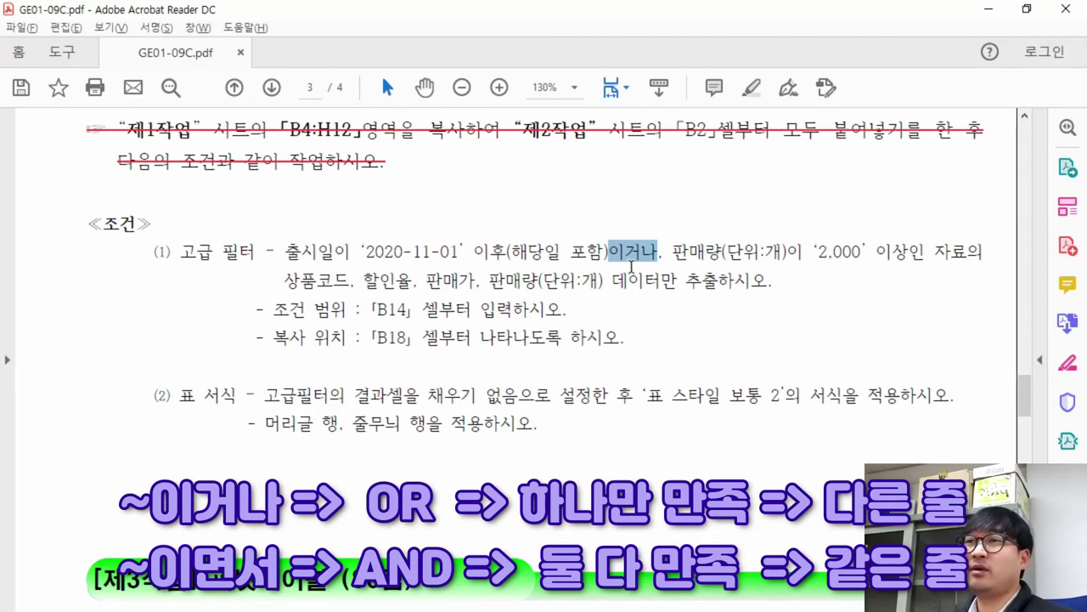
key("alt+Tab")
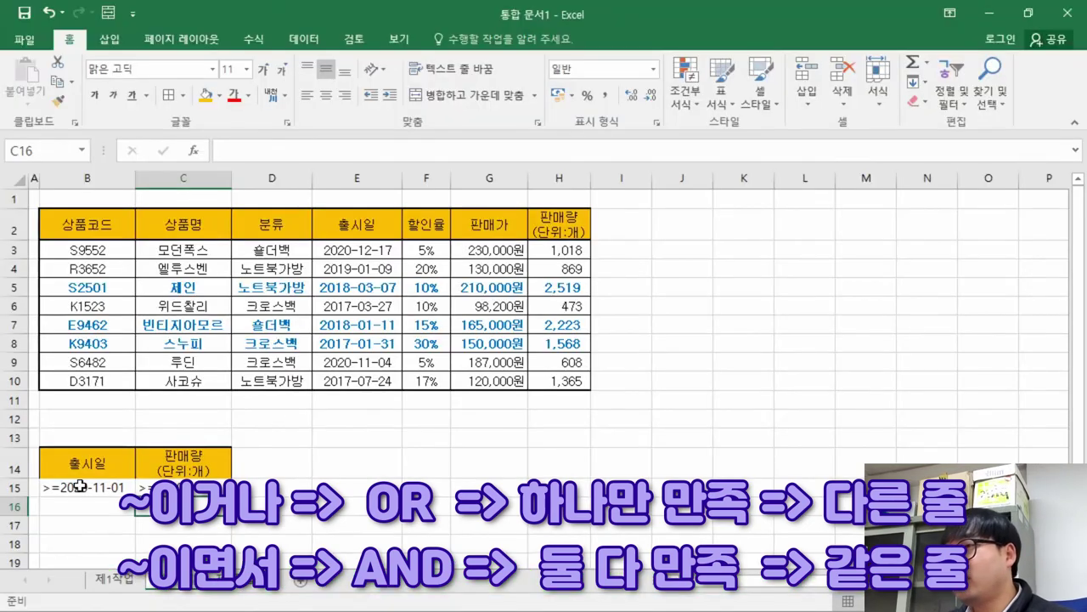
left_click_drag(82, 487, 174, 487)
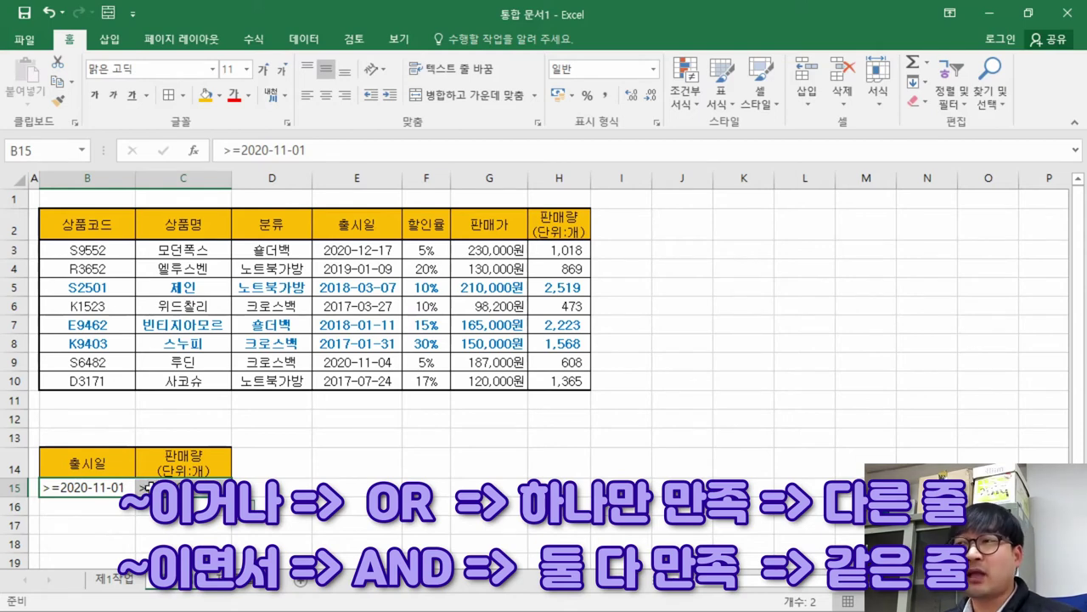
key("alt+Tab")
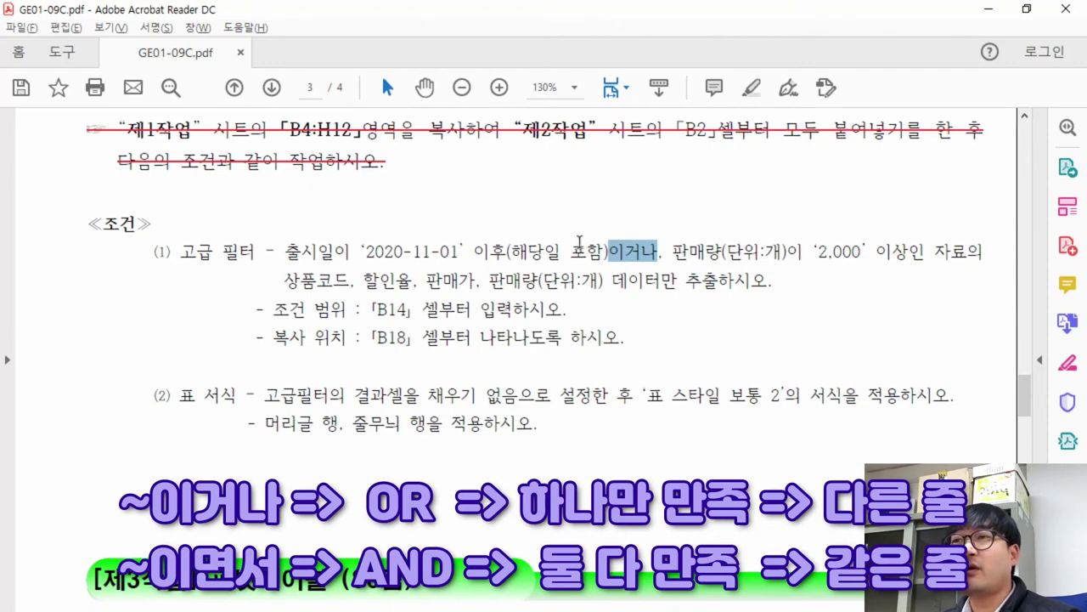
key("alt+Tab")
key("alt+Tab")
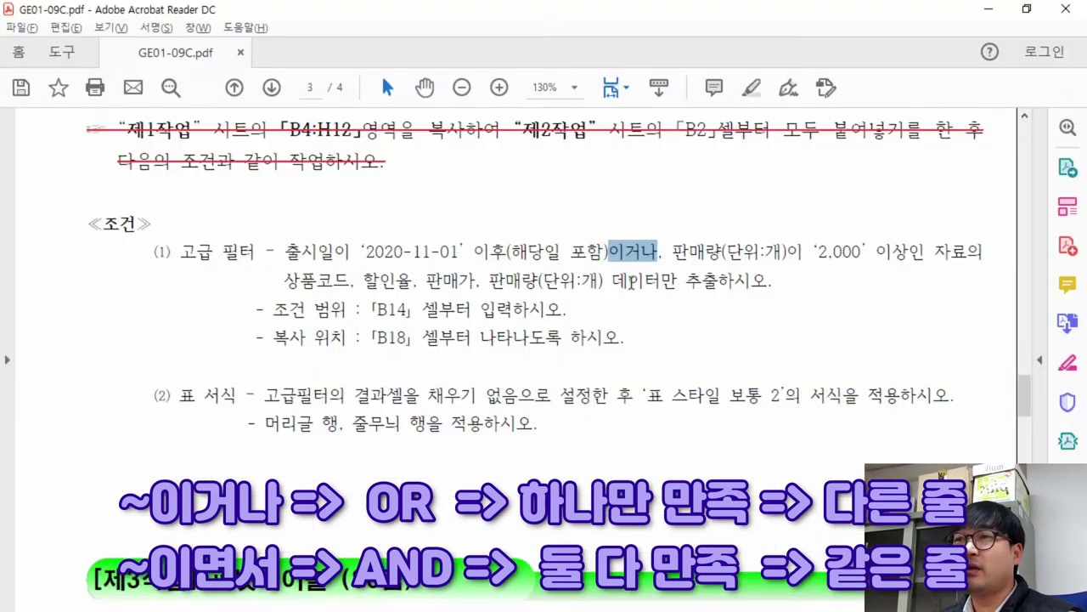
Move the >=2000 criterion from C15 down to C16 so the two conditions sit on separate rows as an OR
key("alt+Tab")
key("Right")
key("ctrl+x")
key("Down")
key("ctrl+v")
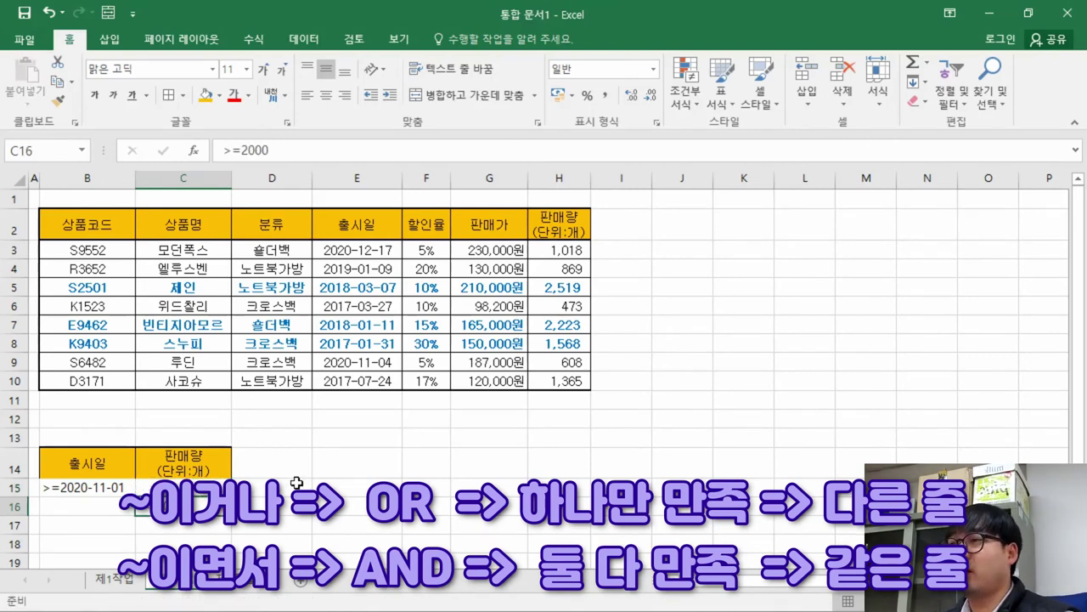
left_click(78, 438)
key("alt+Tab")
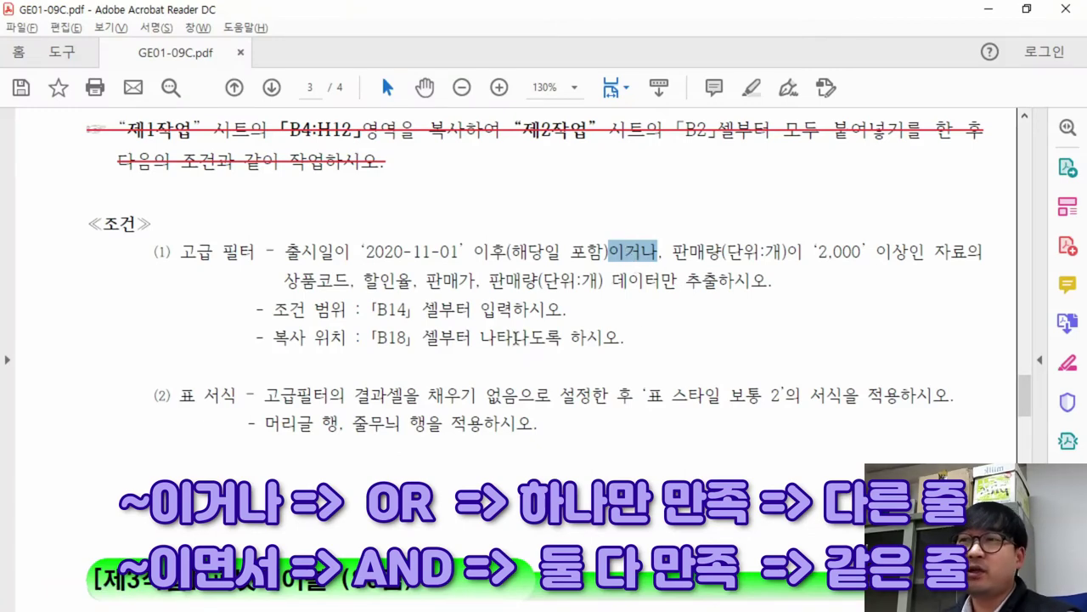
key("alt+Tab")
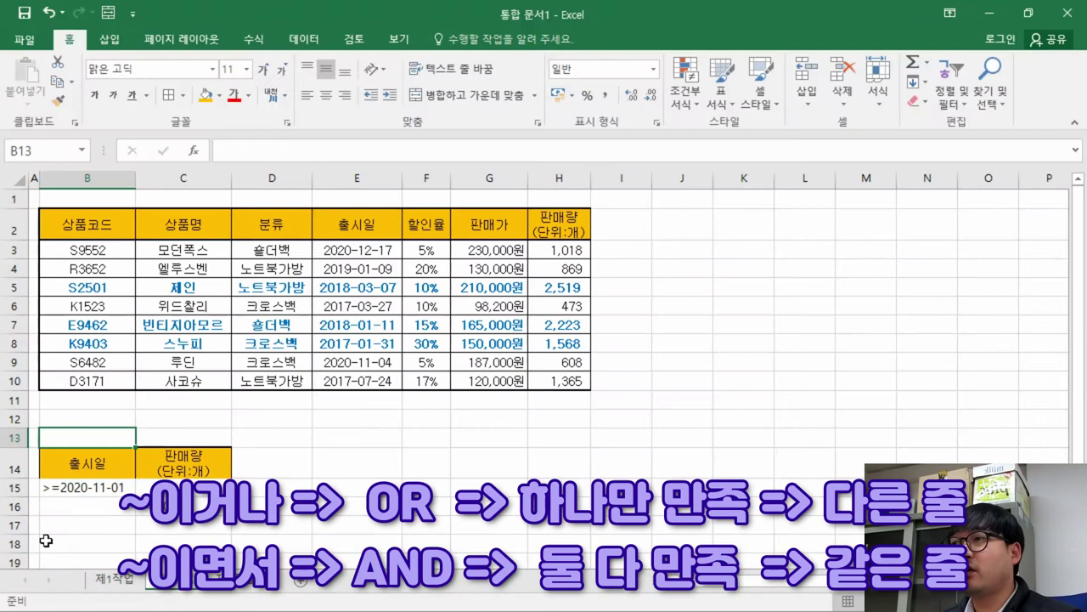
left_click(96, 489)
left_click(182, 507)
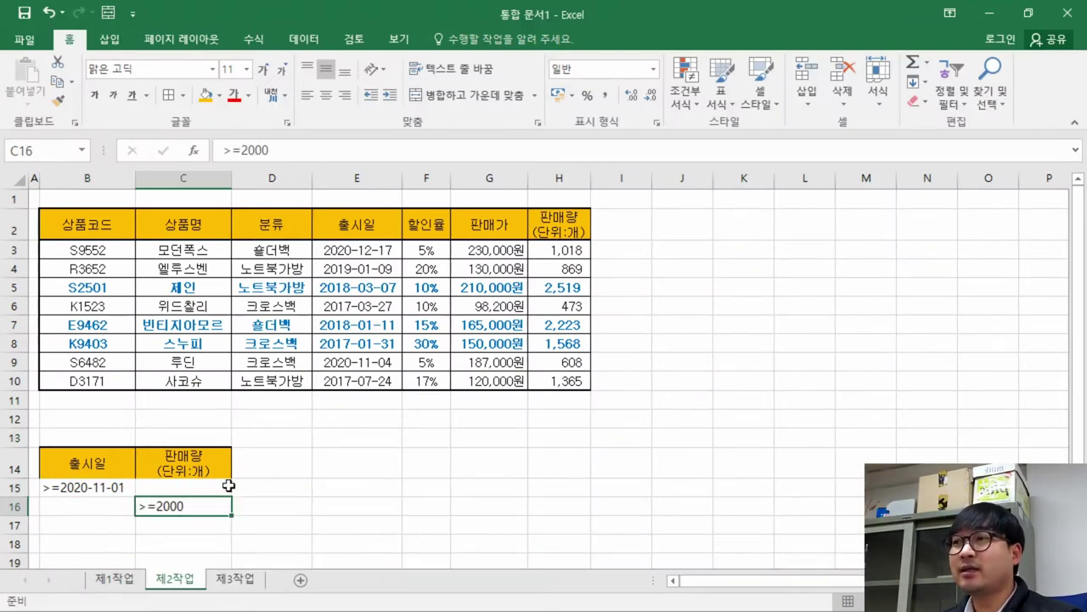
Check the fields to extract and the copy location in the PDF, and copy the 상품코드 header from B2 to B18 in Excel
key("alt+Tab")
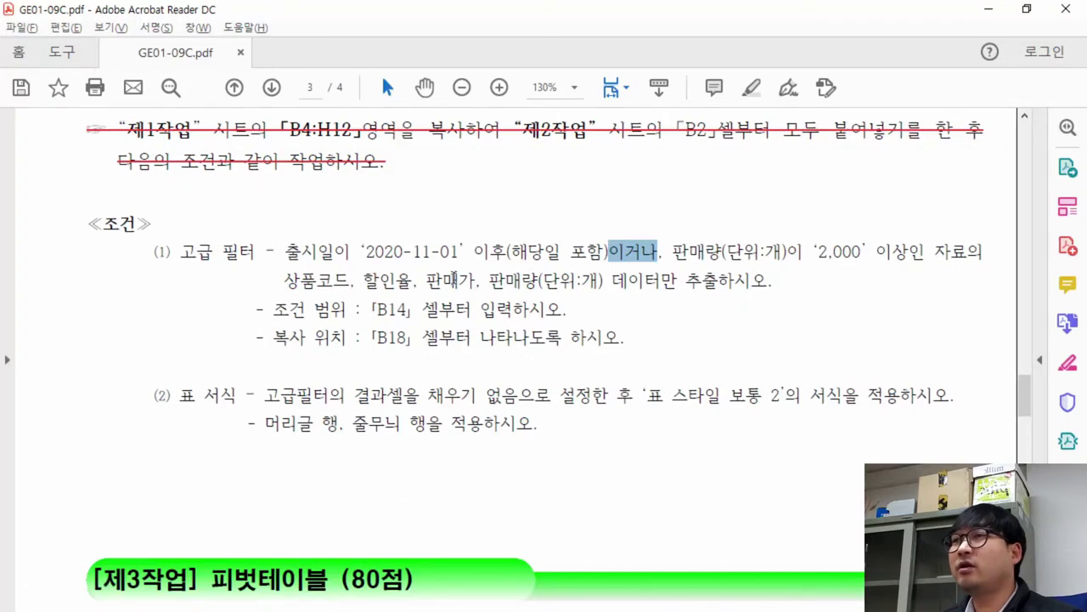
mouse_move(283, 290)
left_mouse_down()
mouse_move(679, 271)
mouse_move(768, 280)
left_mouse_up()
left_click_drag(279, 340, 418, 340)
key("alt+Tab")
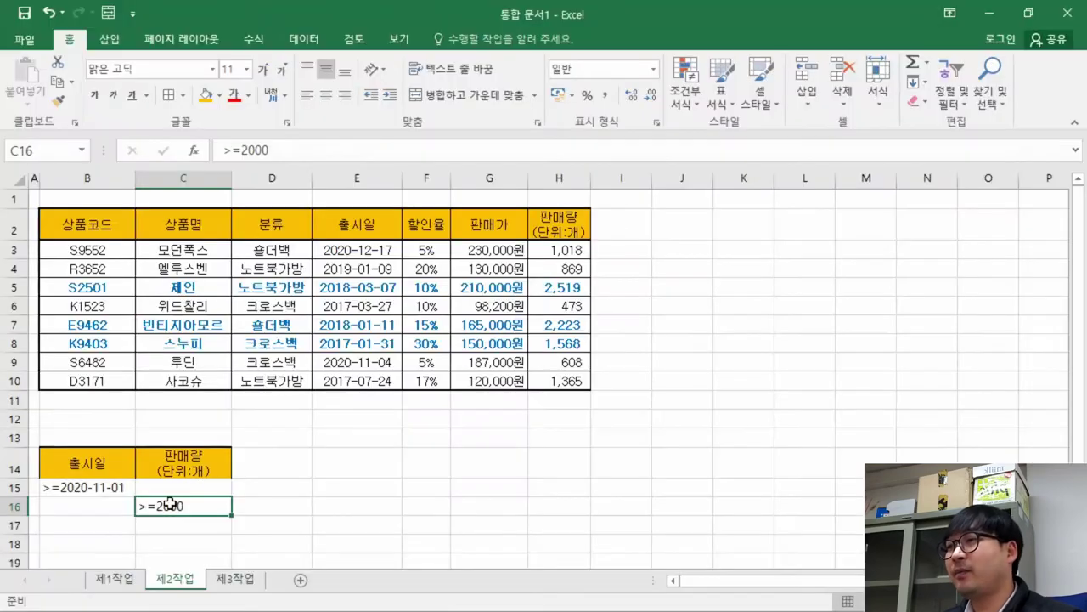
left_click(132, 545)
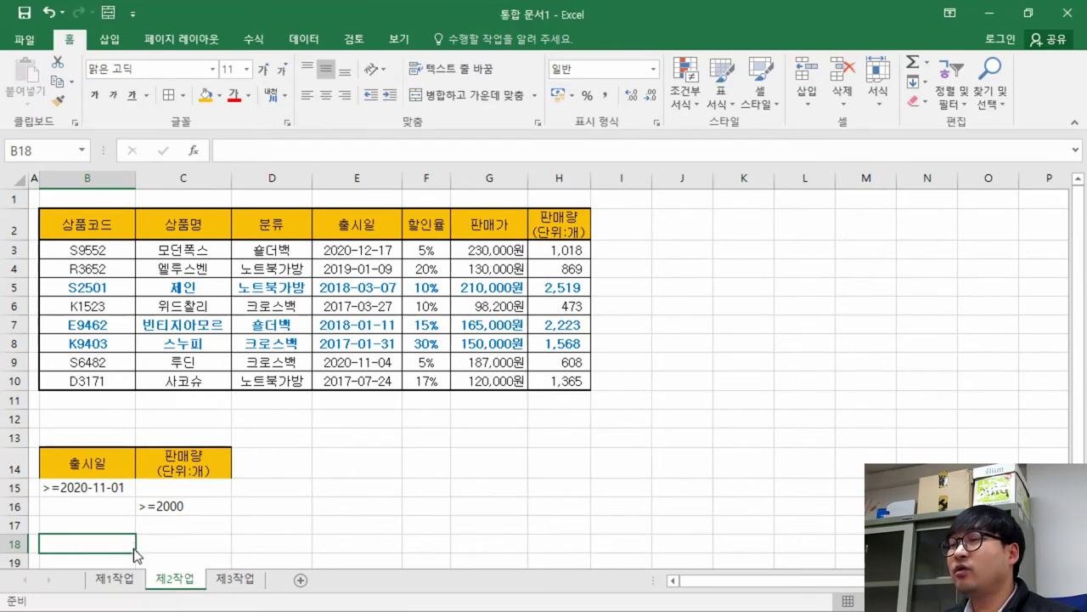
key("alt+Tab")
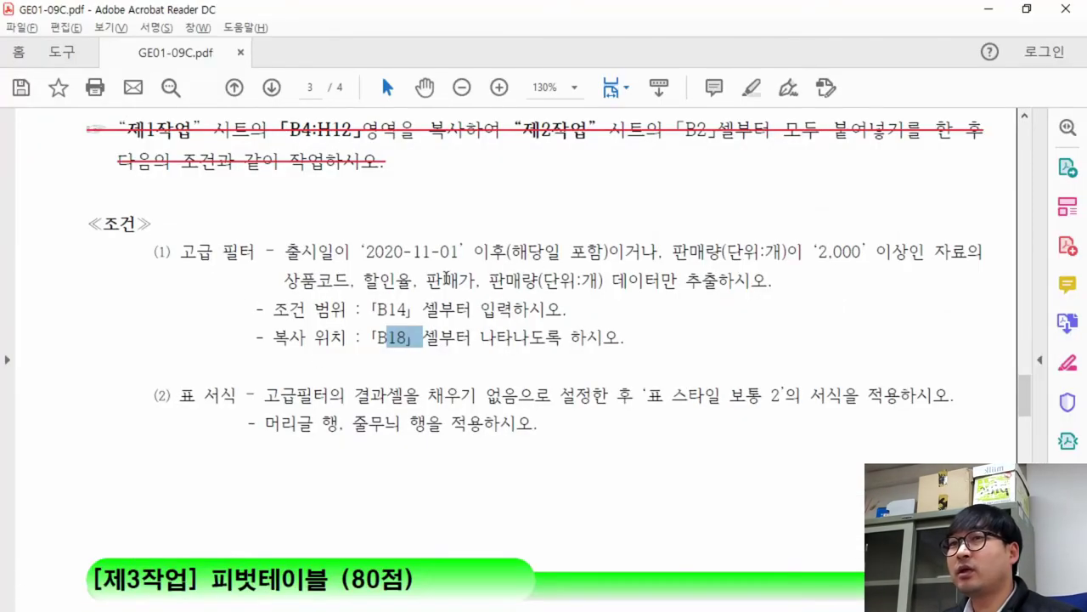
key("alt+Tab")
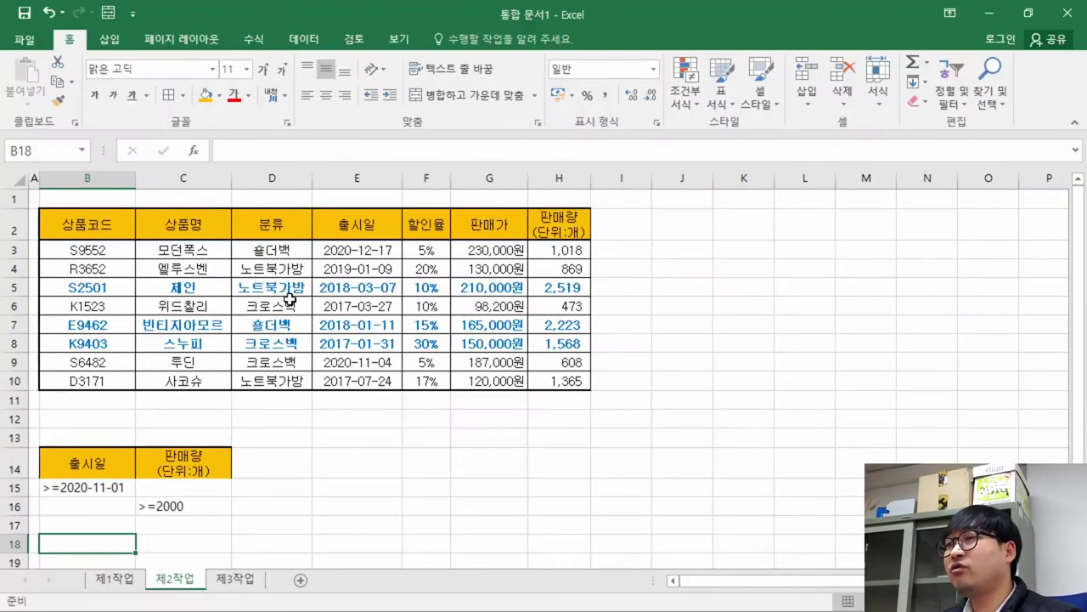
left_click(86, 224)
key("ctrl+c")
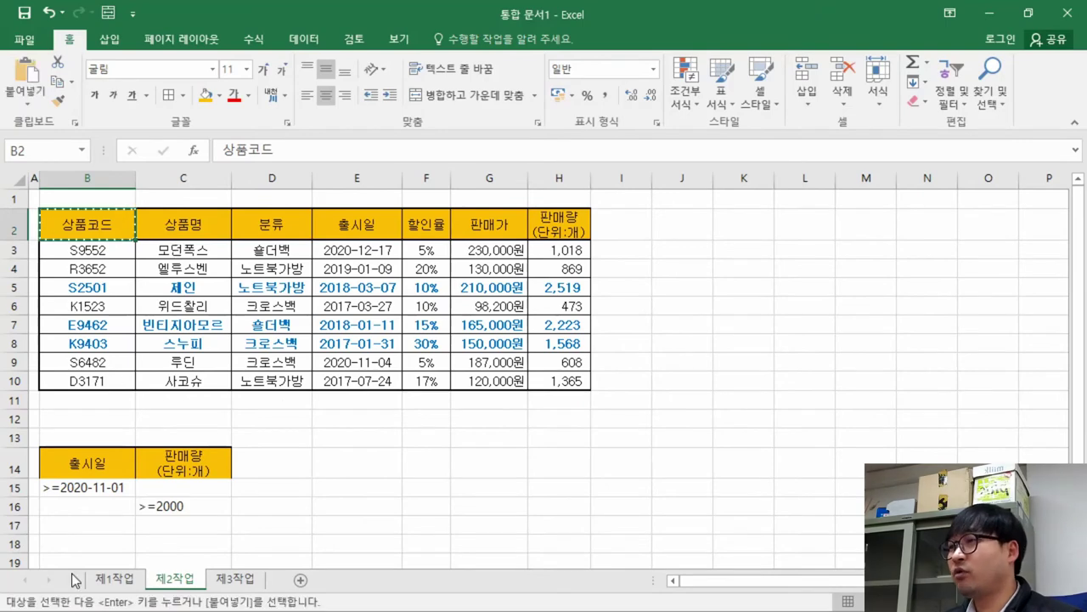
left_click(75, 544)
key("ctrl+v")
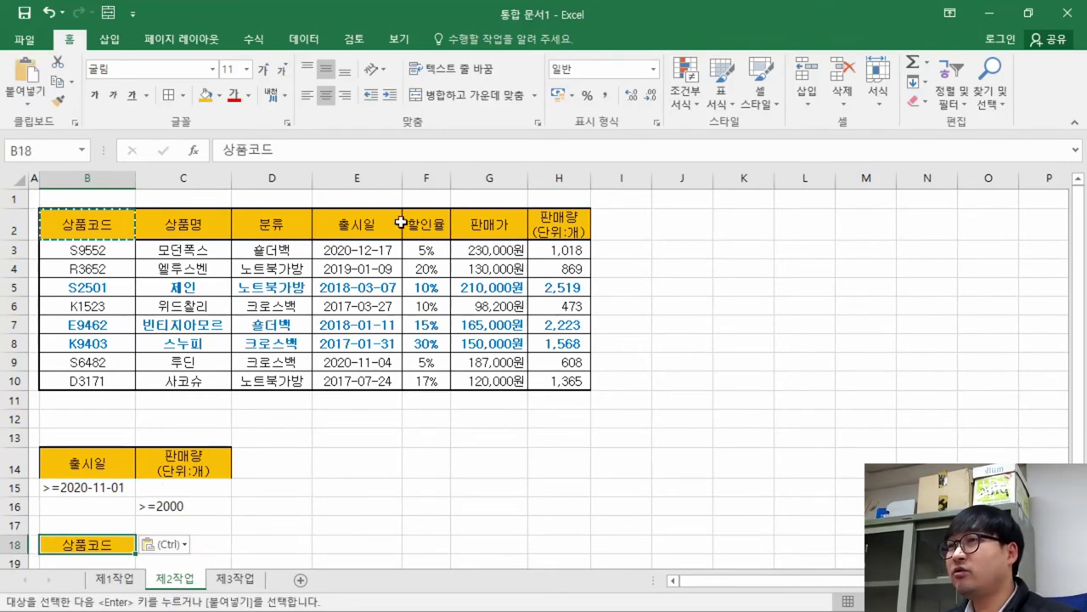
Copy the 할인율, 판매가 and 판매량(단위:개) headers from F2:H2 to the output row starting at C18
left_click(435, 231)
key("ctrl")
key("alt+Tab")
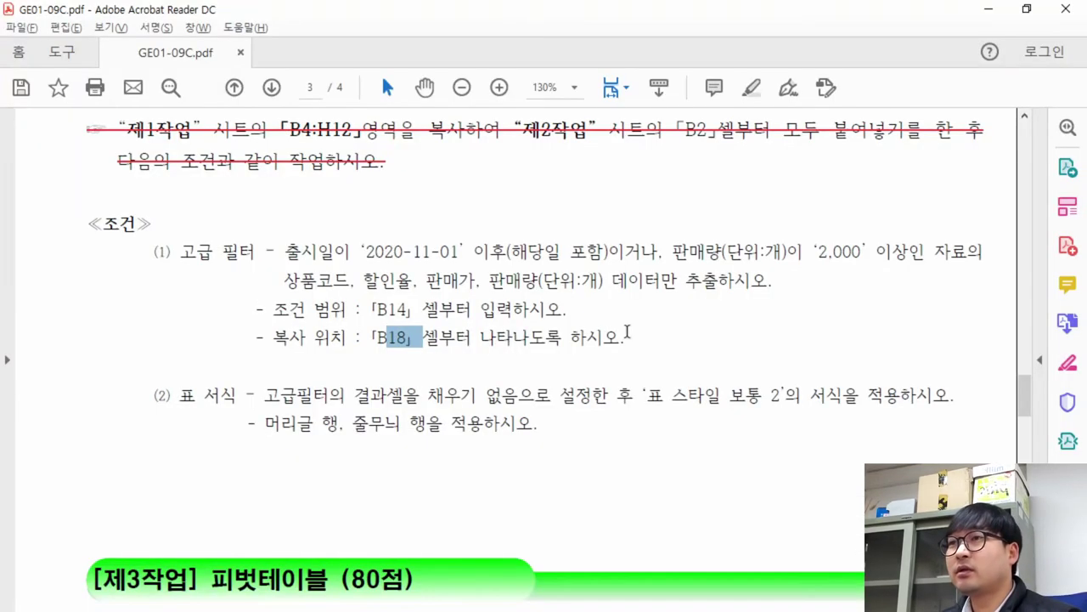
left_click_drag(427, 227, 566, 225)
key("ctrl+c")
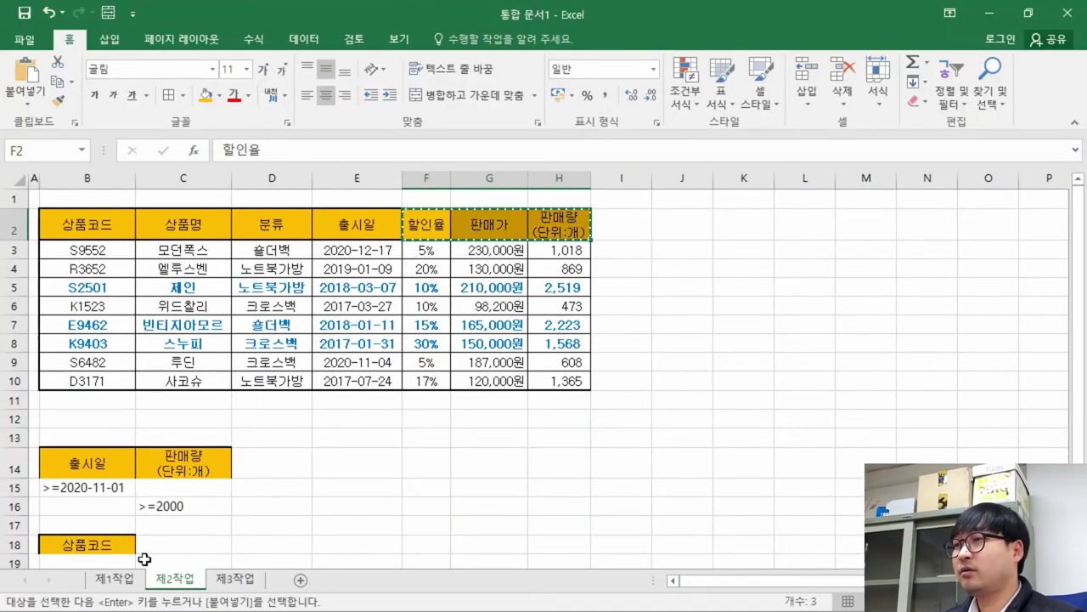
left_click(183, 543)
key("ctrl+v")
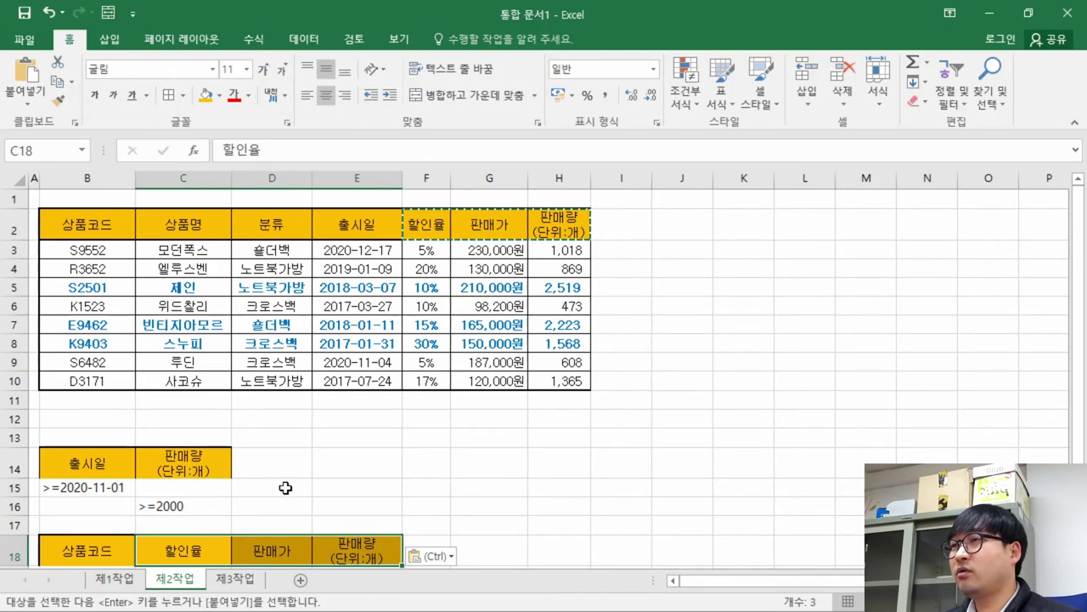
scroll(218, 373, "down", 4)
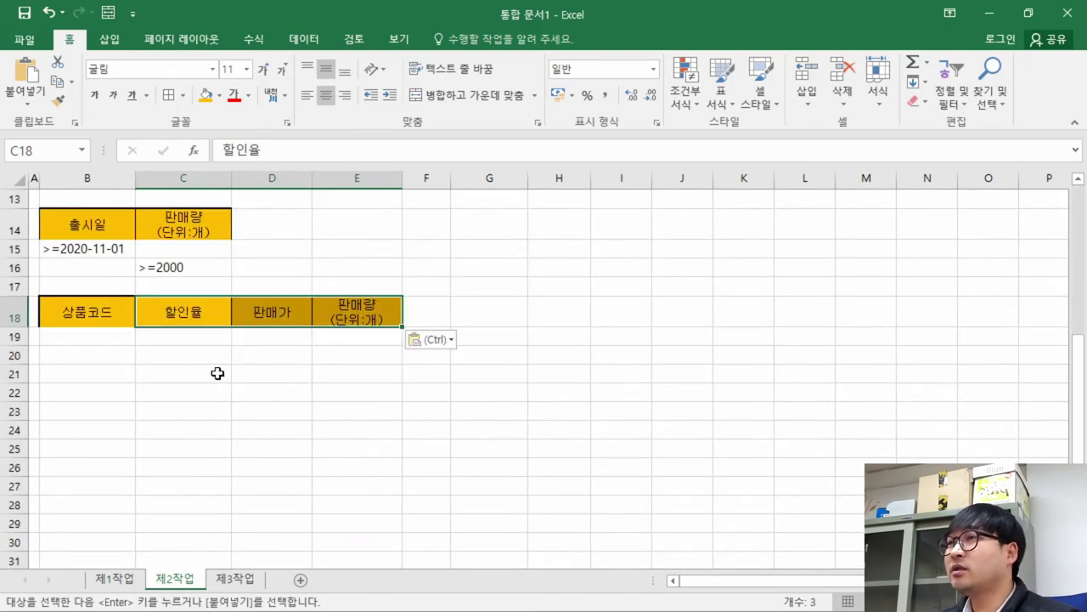
Reread the advanced filter condition in the PDF and return to the source table on the 제2작업 sheet in Excel
scroll(199, 313, "up", 4)
left_click(201, 325)
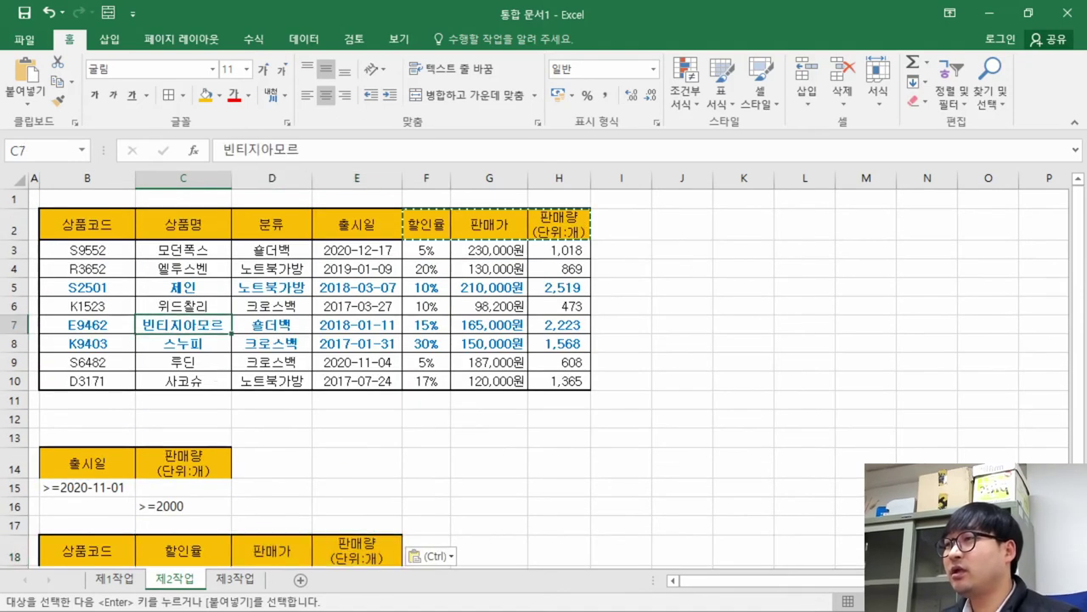
key("ctrl")
key("alt+Tab")
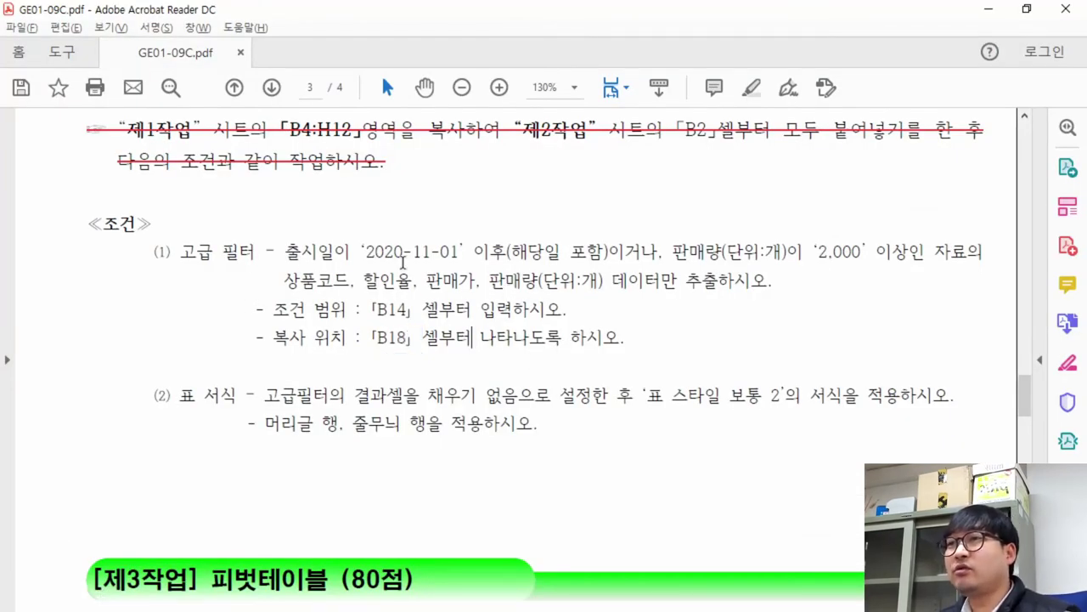
key("alt+Tab")
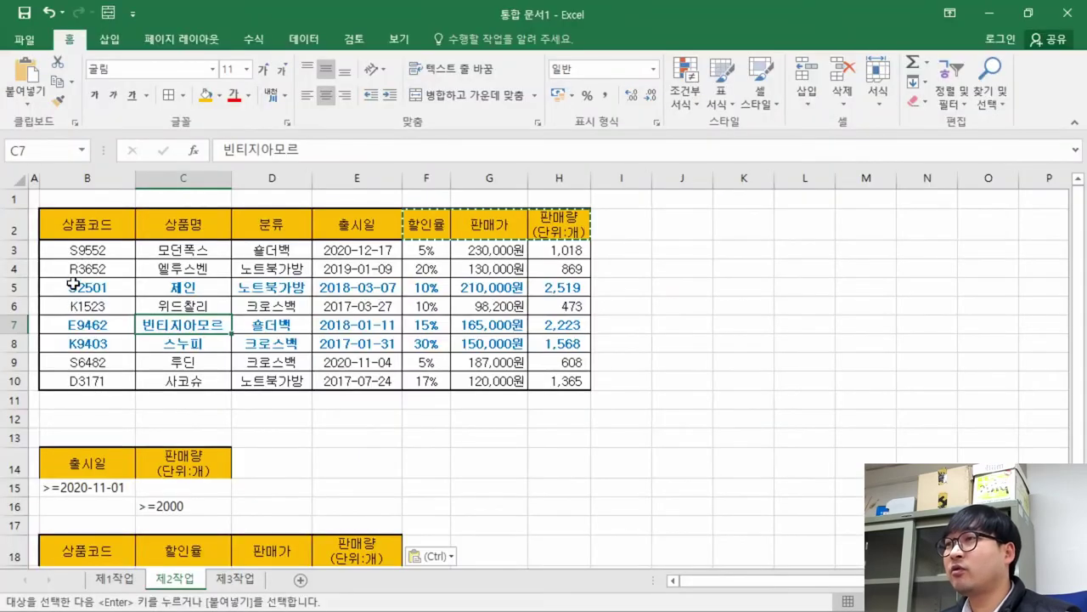
left_click_drag(74, 226, 561, 380)
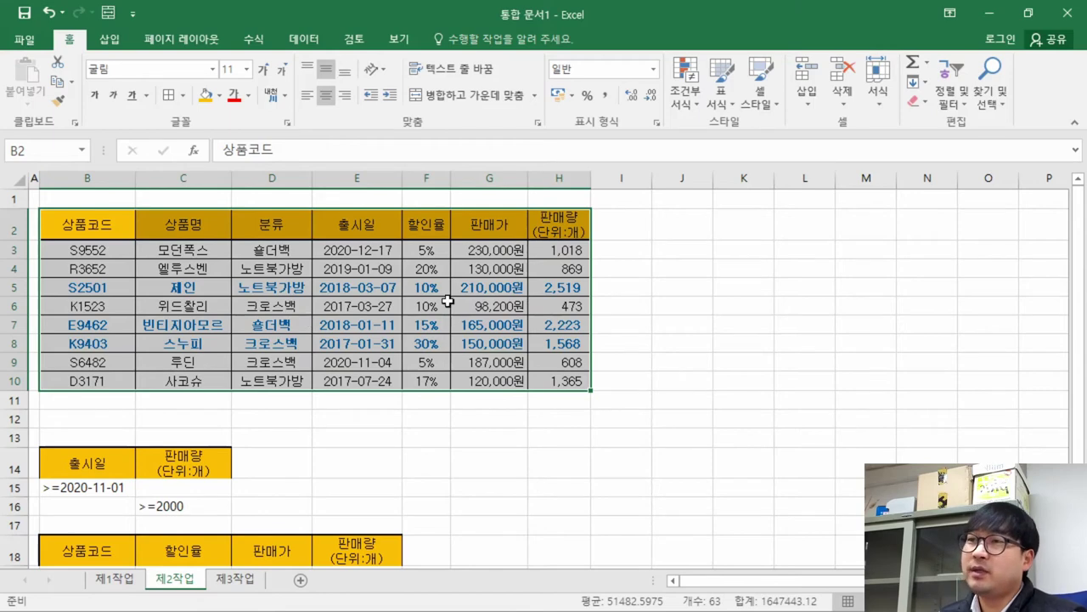
left_click(297, 40)
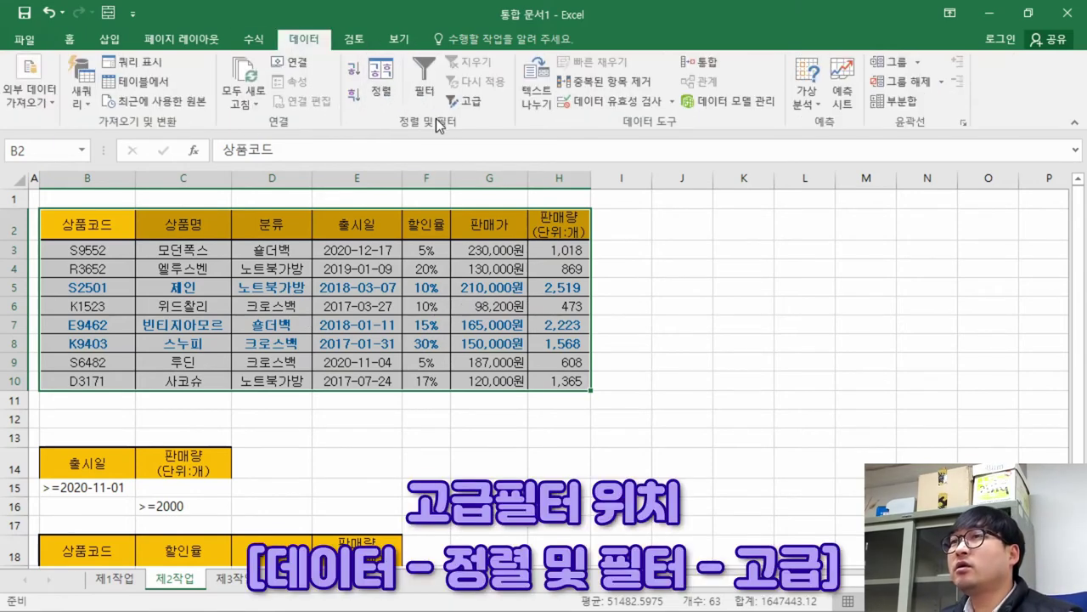
left_click(470, 102)
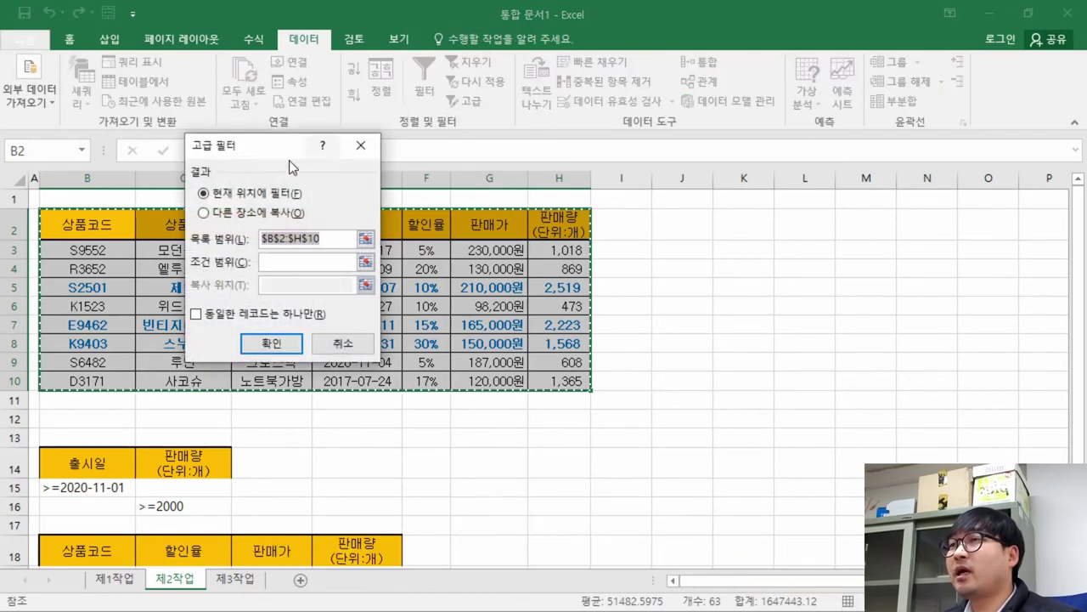
left_click_drag(282, 144, 596, 155)
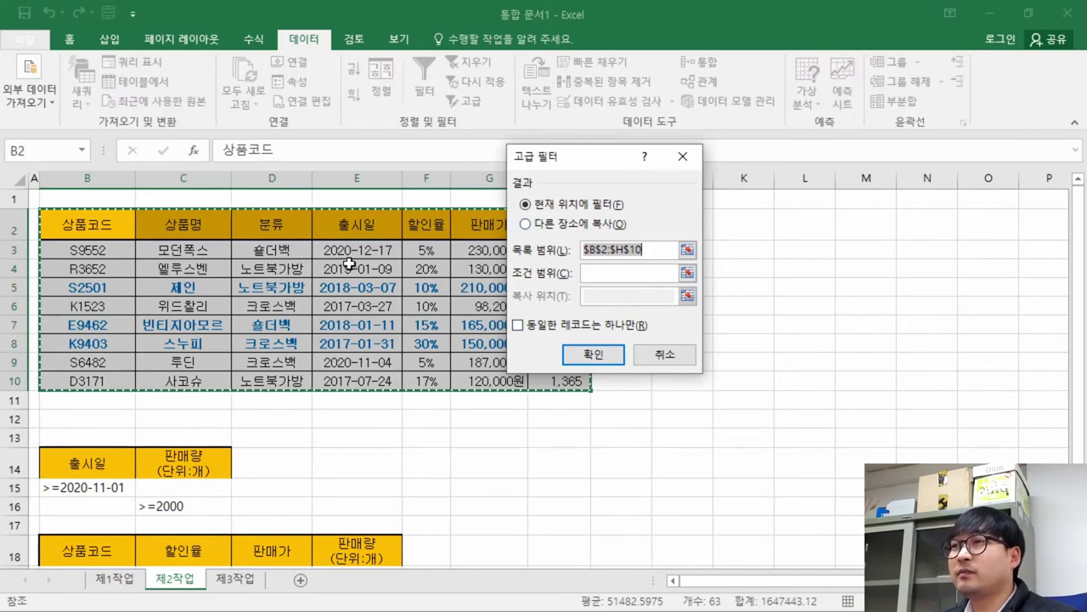
left_click(664, 354)
Start an Advanced Filter (고급 필터) with list range $B$2:$H$10 and criteria range $B$14:$C$16
left_click(396, 345)
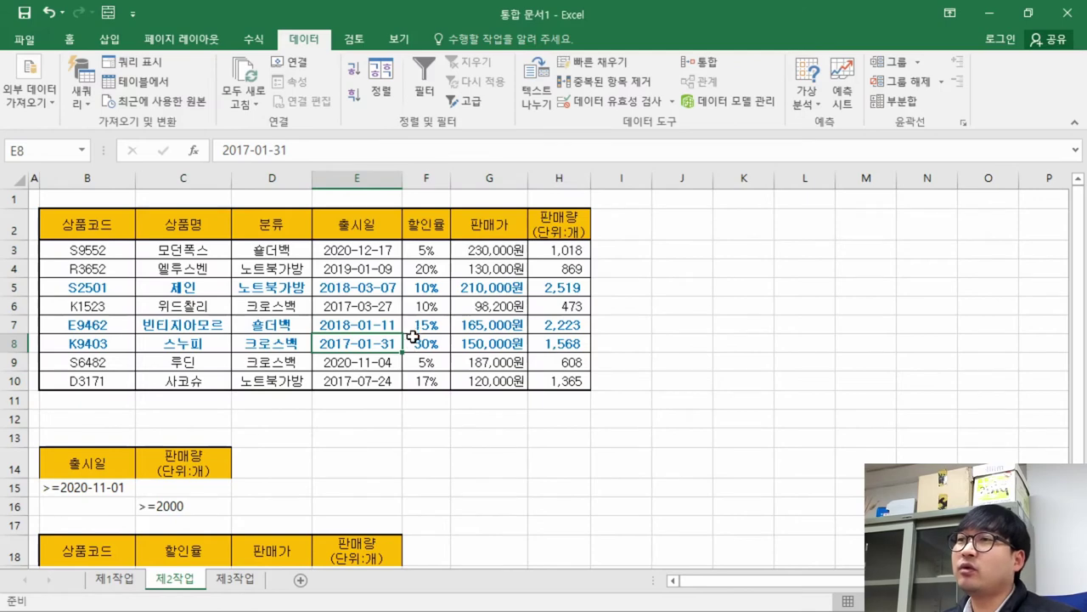
left_click(259, 306)
left_click(169, 303)
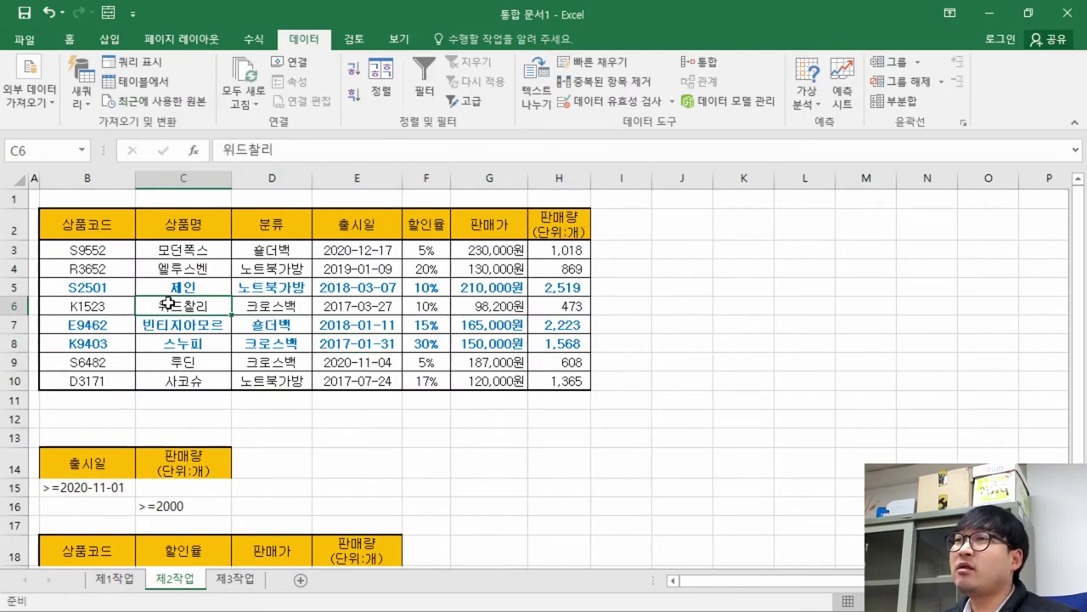
left_click(472, 106)
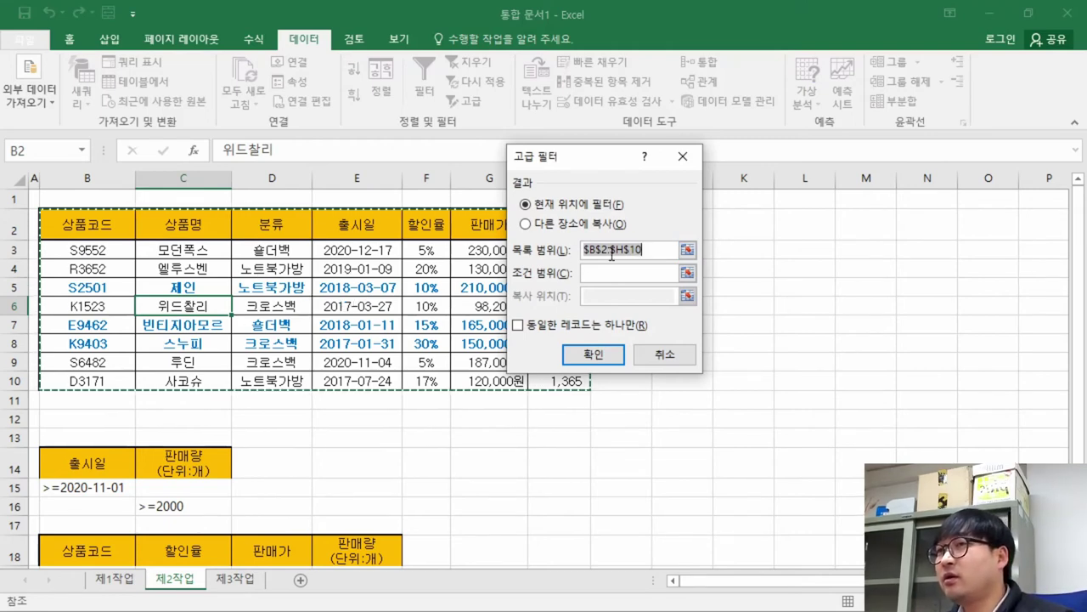
left_click_drag(605, 162, 651, 157)
left_click_drag(696, 245, 522, 251)
key("BackSpace")
left_click_drag(88, 215, 541, 383)
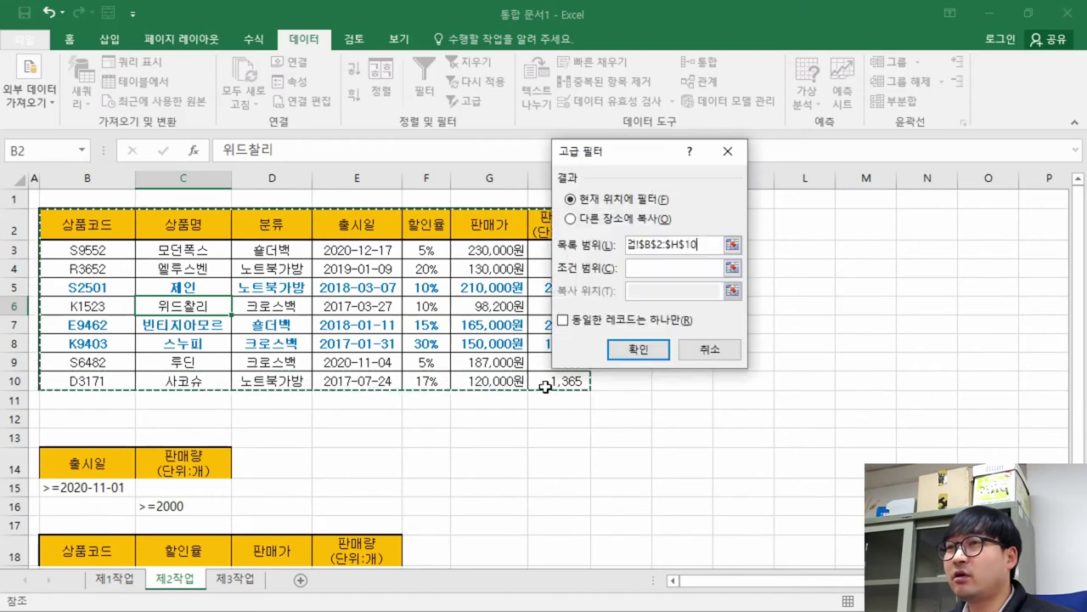
left_click(650, 268)
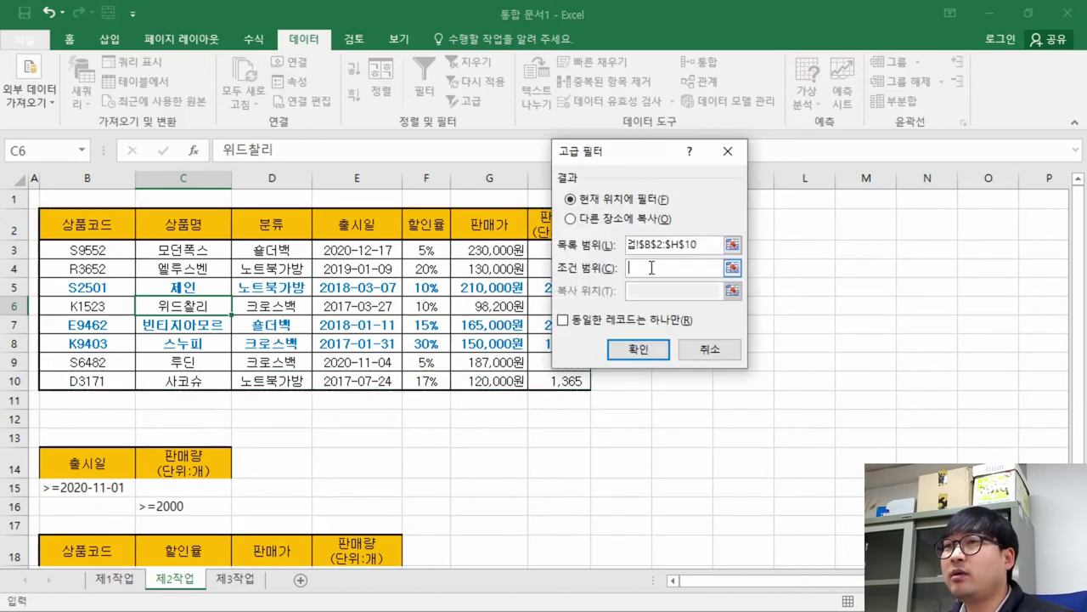
left_click_drag(82, 464, 181, 508)
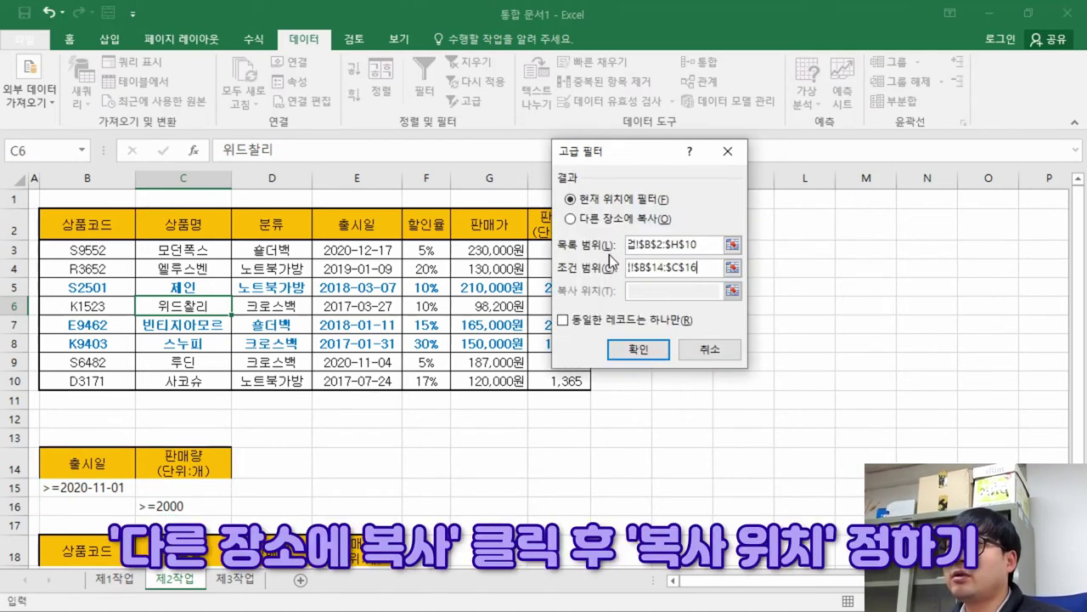
Set the advanced filter to copy to another location (다른 장소에 복사) at $B$18:$E$18 and run it
left_click(598, 221)
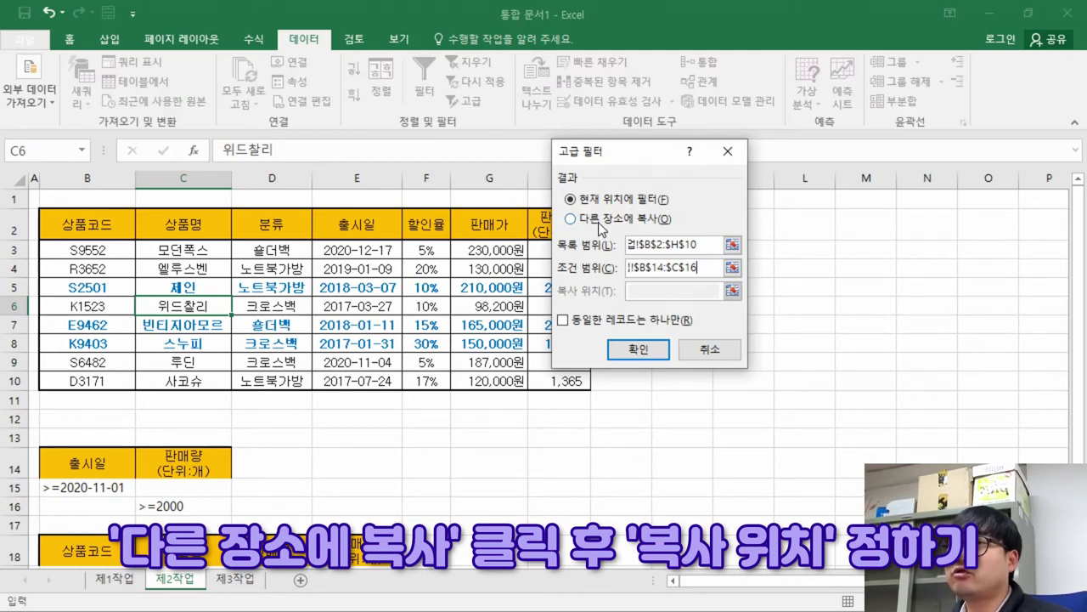
left_click(598, 222)
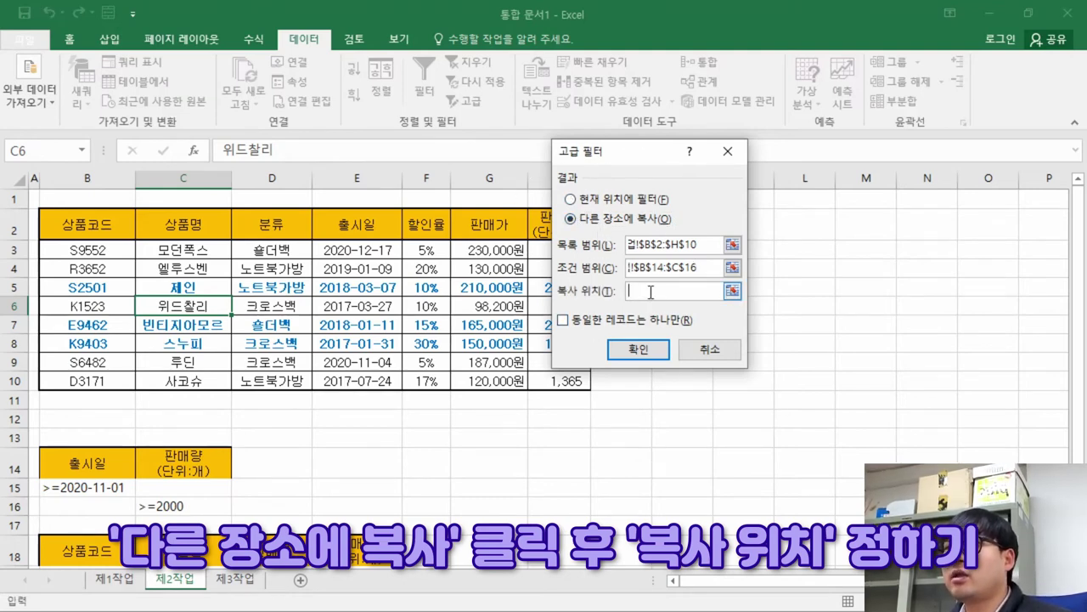
left_click_drag(86, 551, 357, 550)
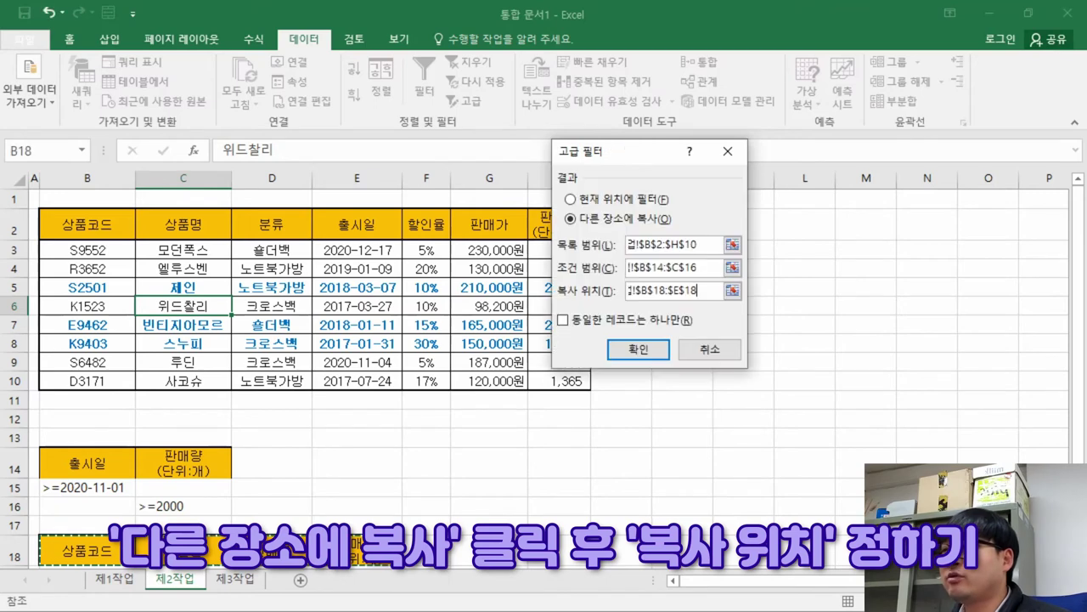
scroll(231, 455, "down", 2)
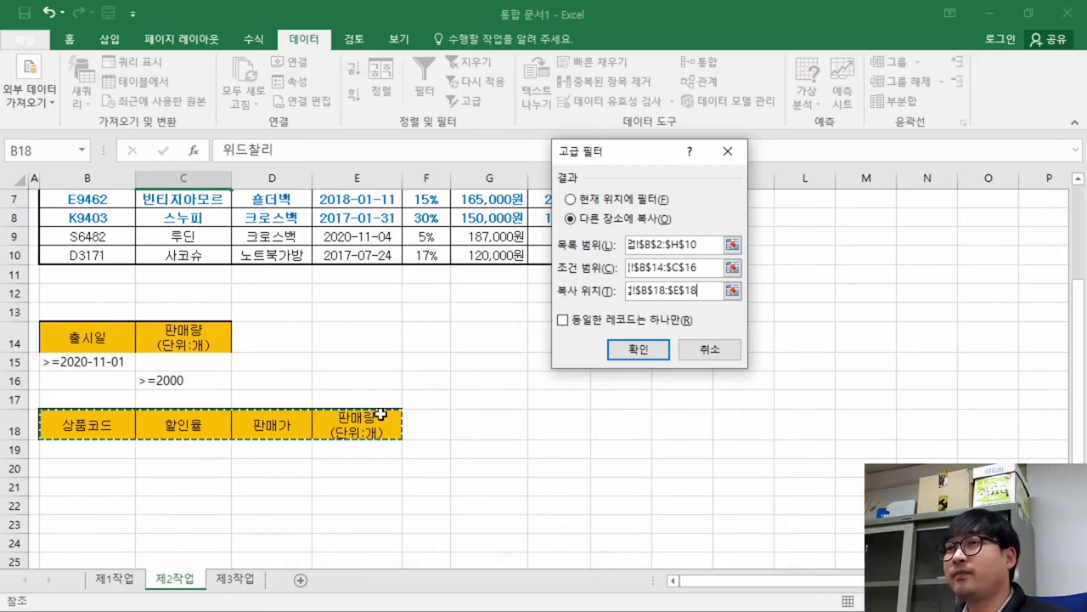
left_click(633, 352)
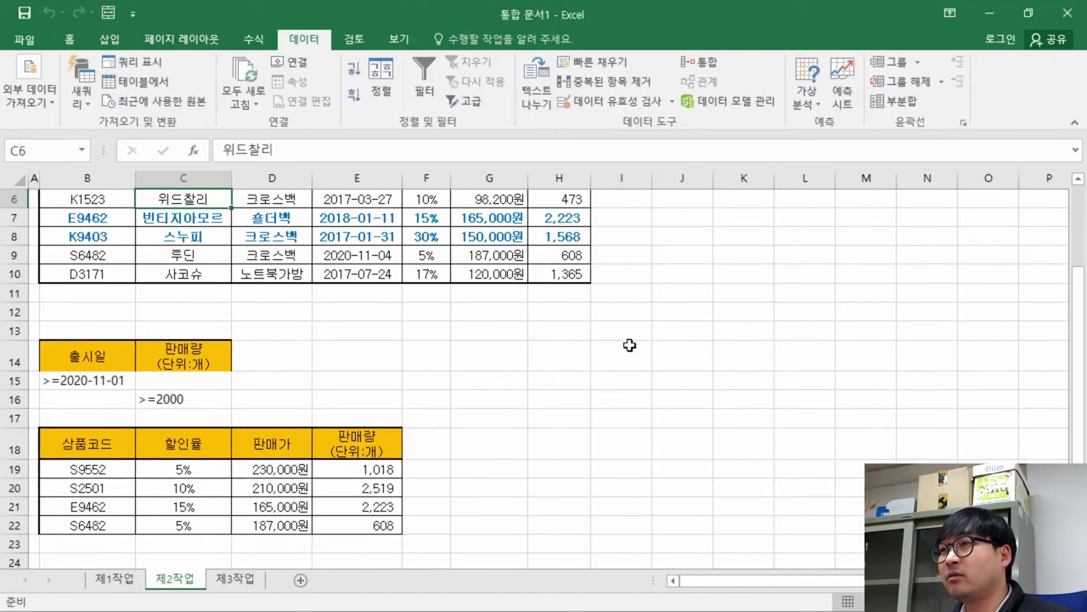
Review the extracted rows under the headers in row 18 against the source table and the criteria range
left_click_drag(85, 469, 388, 538)
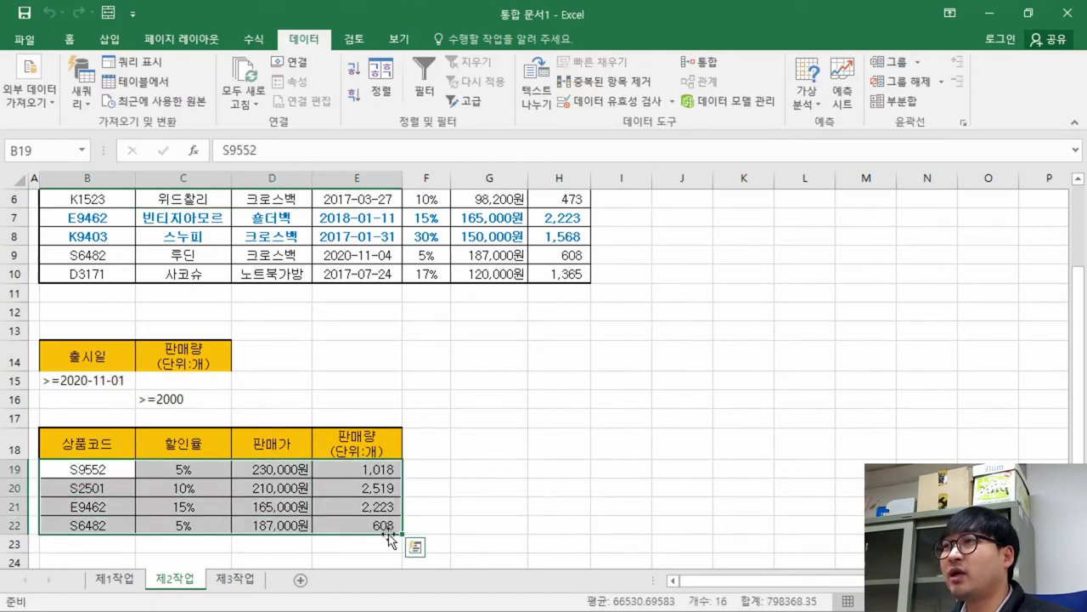
left_click(98, 466)
left_click(86, 449)
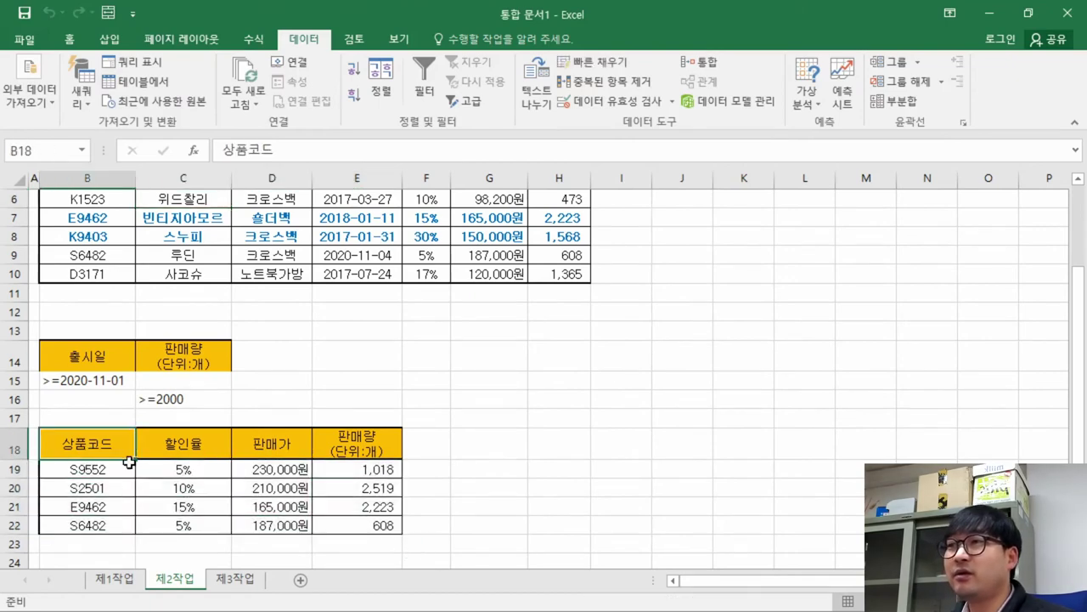
scroll(213, 457, "up", 2)
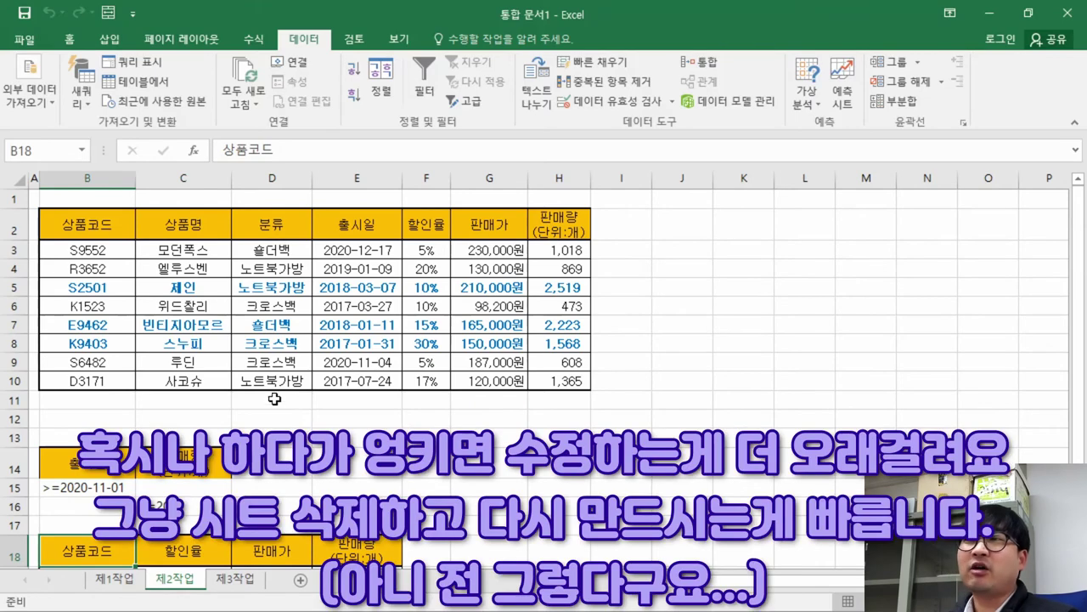
scroll(85, 473, "down", 2)
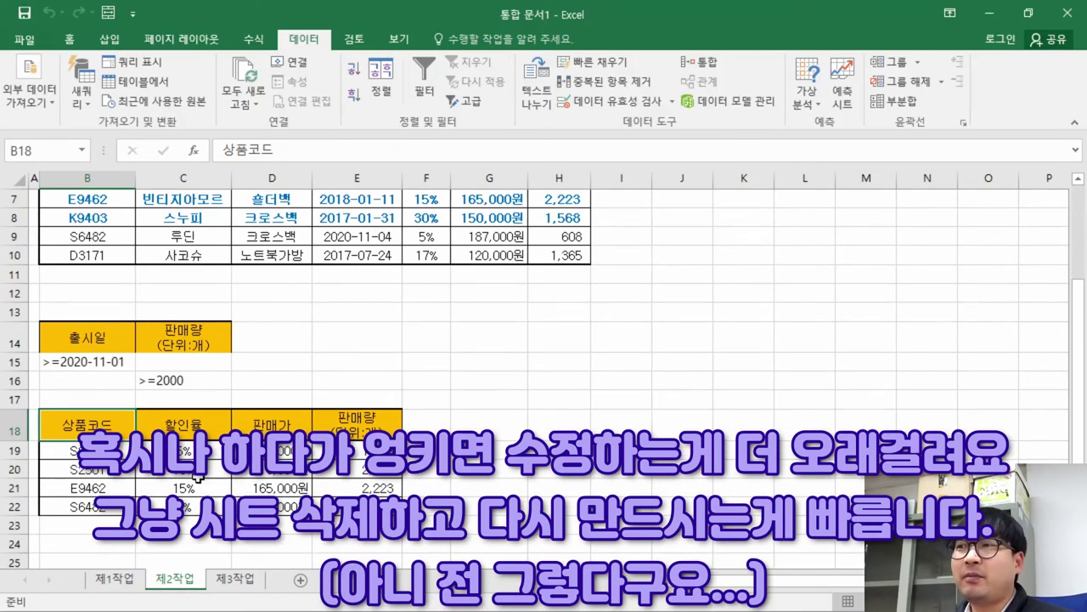
scroll(178, 477, "up", 2)
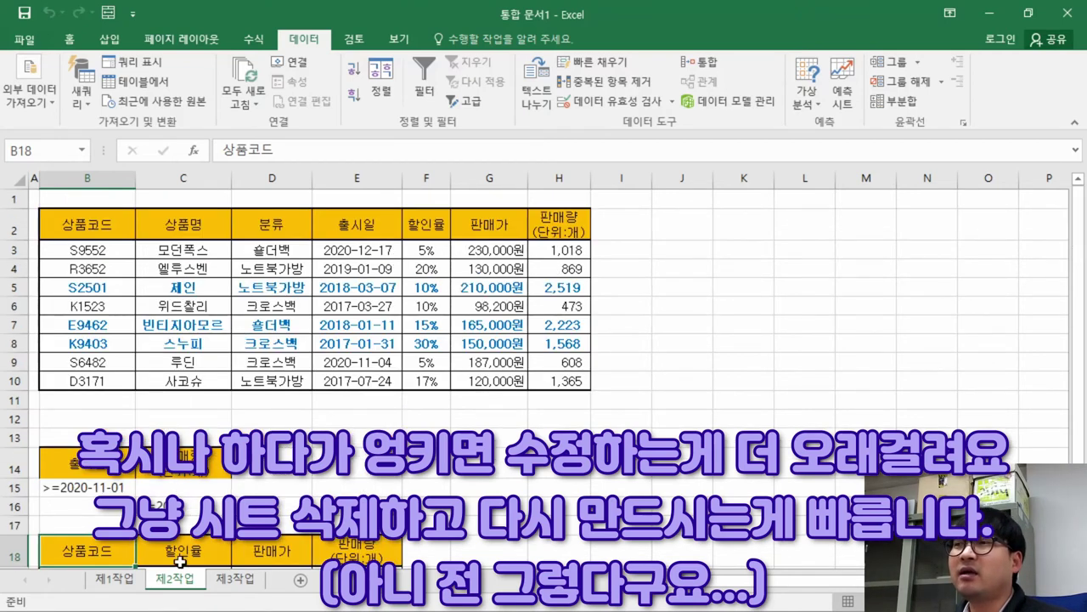
right_click(174, 593)
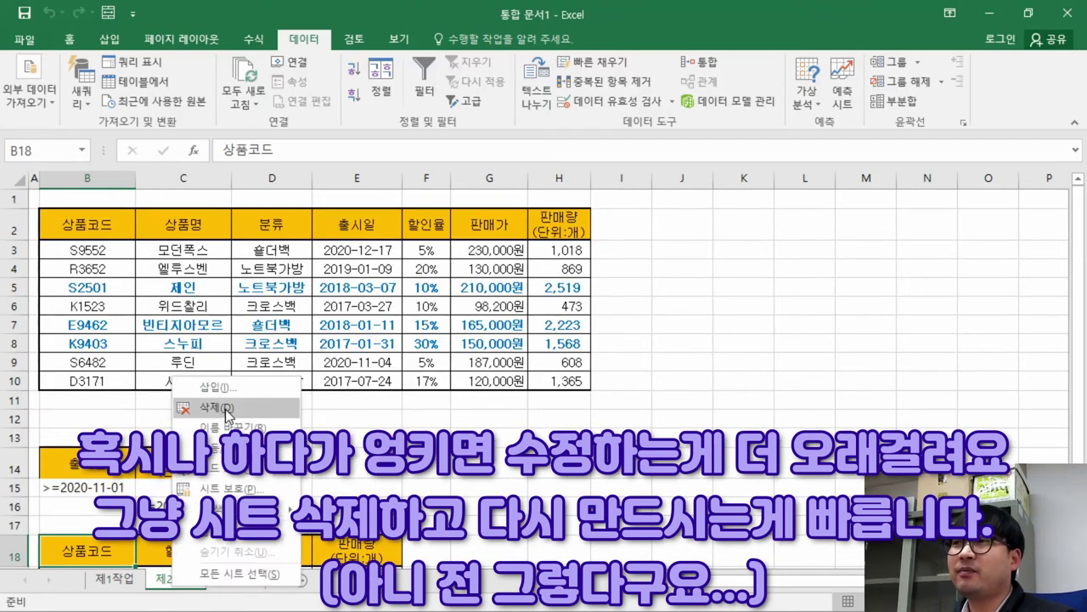
left_click(149, 291)
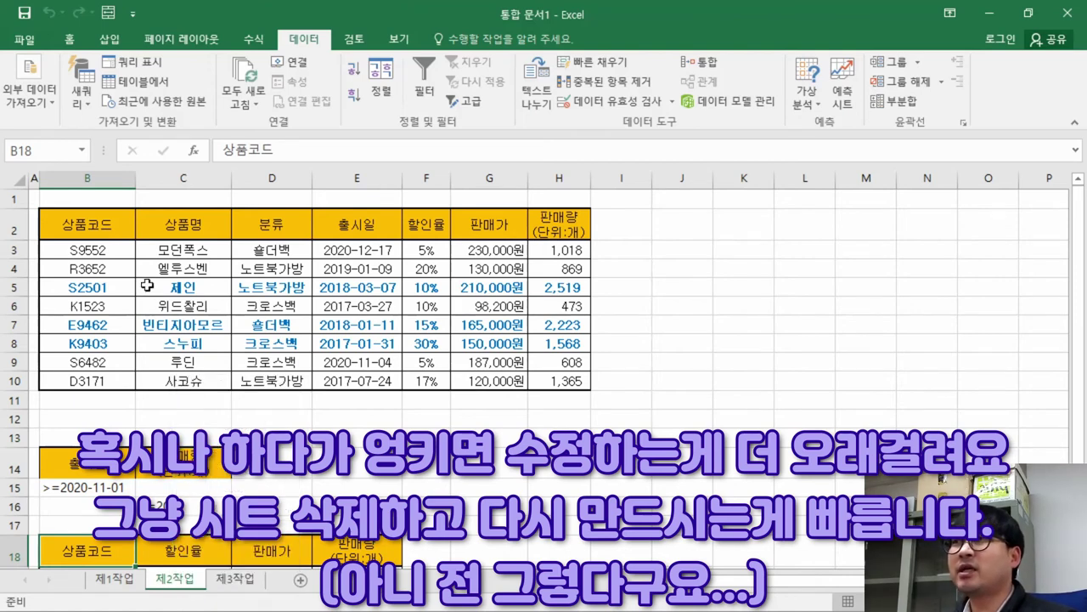
left_click(255, 299)
key("Left")
key("Left")
key("ctrl+Home")
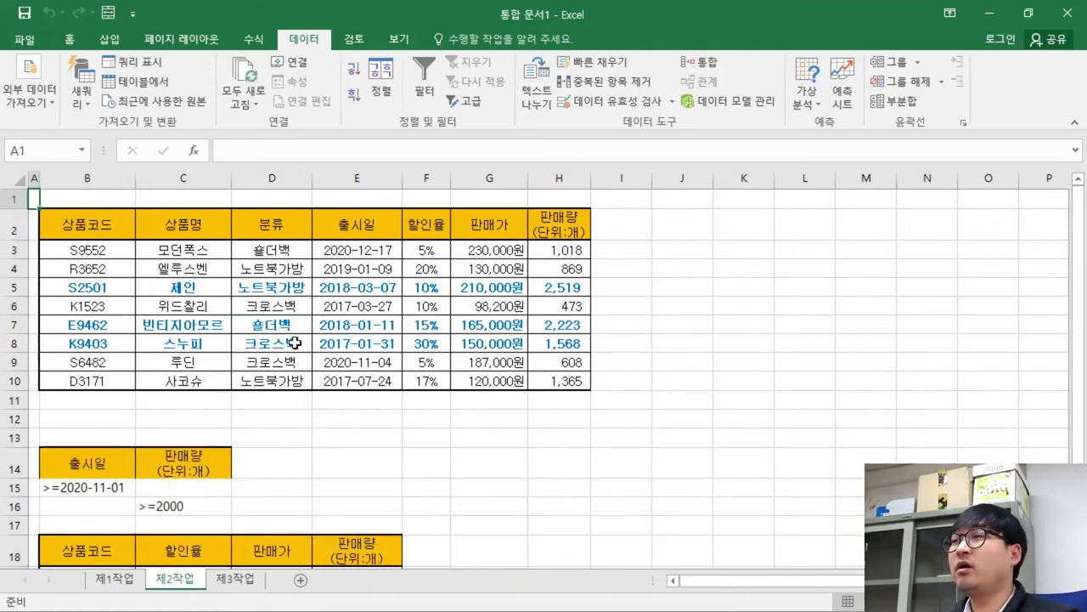
Switch to the PDF and strike through the whole completed condition (1) 고급 필터, including its 조건 범위 and 복사 위치 lines
scroll(339, 433, "down", 4)
key("alt+Tab")
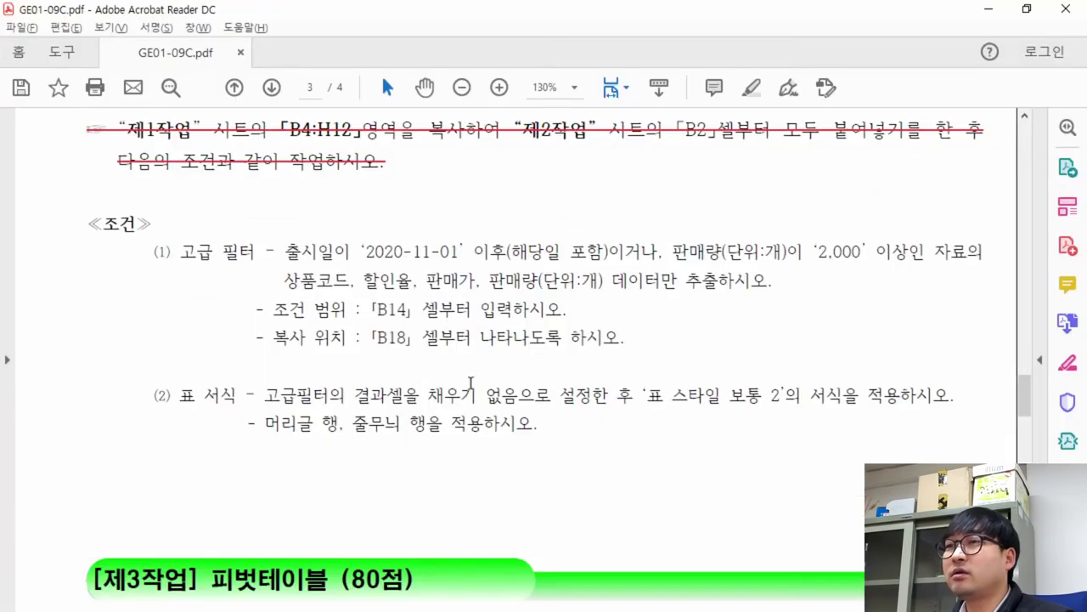
left_click_drag(627, 337, 166, 257)
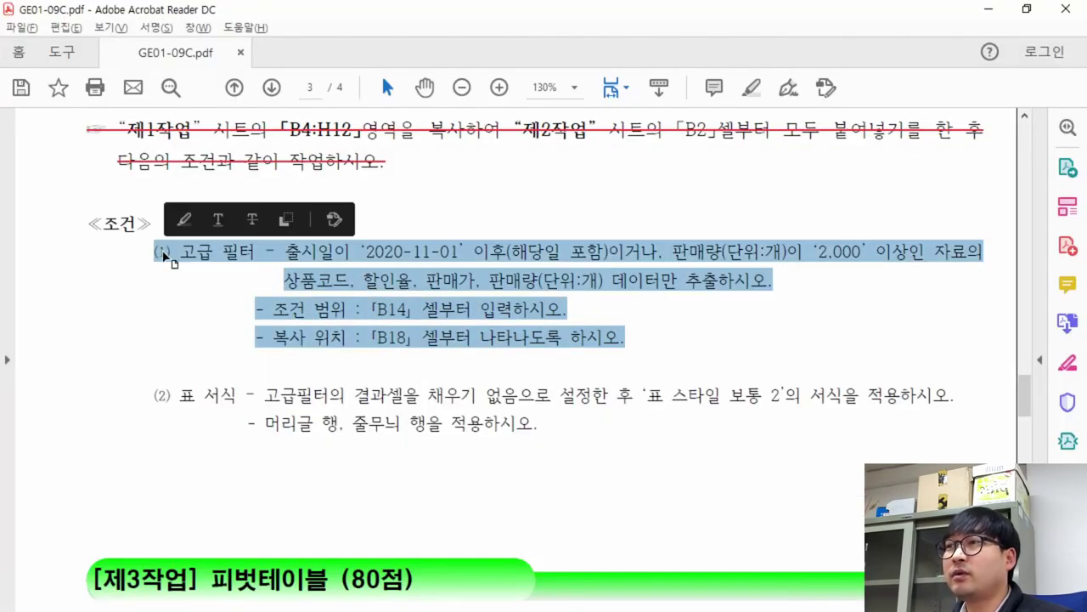
left_click(252, 220)
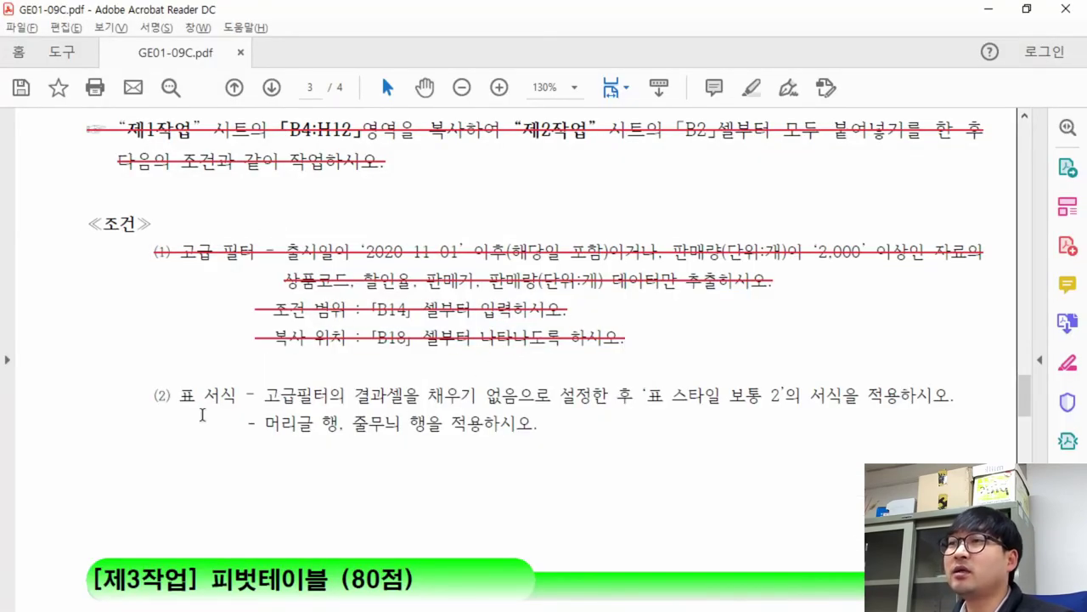
Check condition (2) 표 서식 in the PDF and set the filter result cells B18:E22 in Excel to no fill (채우기 없음)
left_click_drag(181, 402, 406, 399)
key("alt+Tab")
left_click_drag(100, 383, 359, 451)
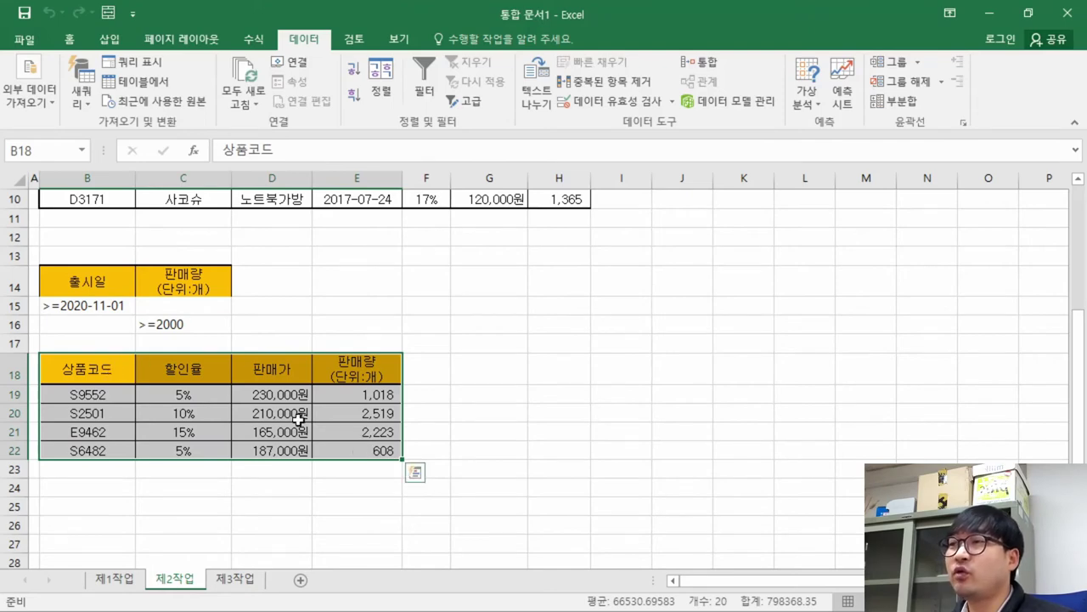
key("alt+Tab")
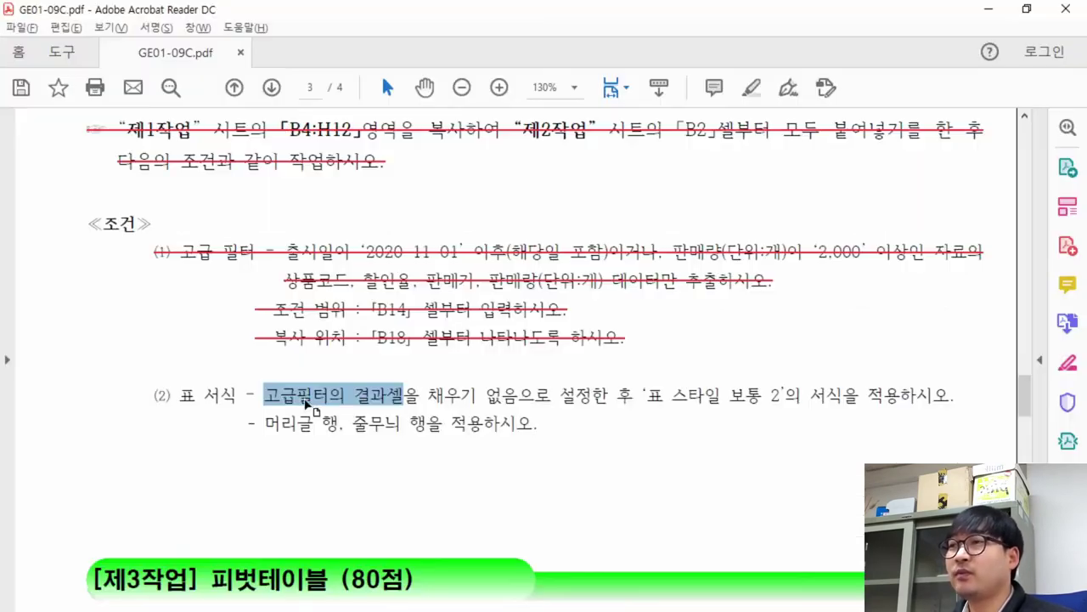
left_click_drag(422, 395, 603, 397)
key("alt+Tab")
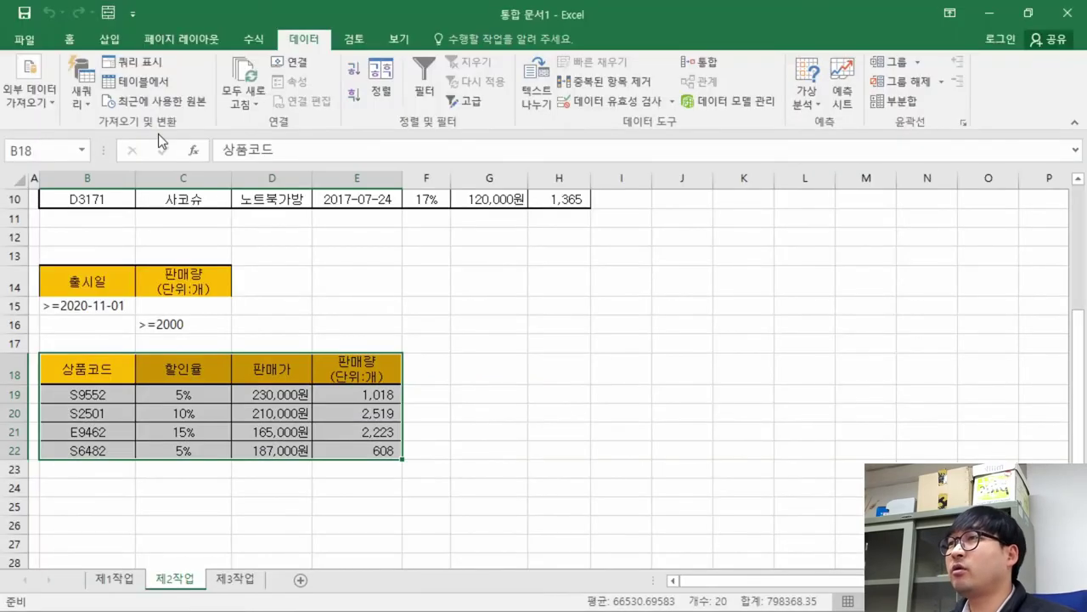
left_click(71, 40)
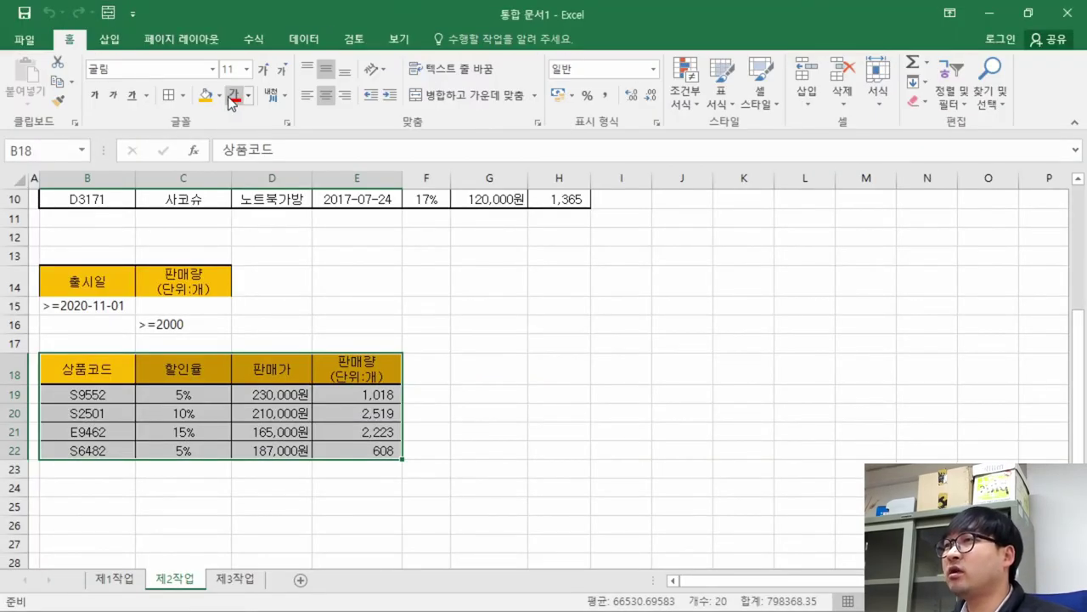
left_click(413, 468)
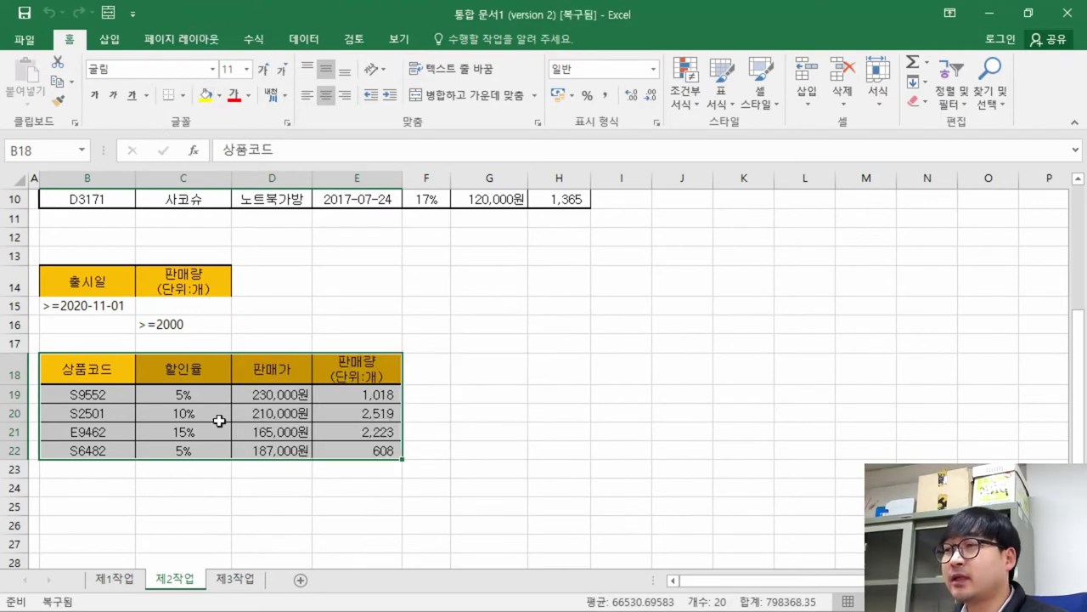
left_click(221, 96)
left_click(246, 243)
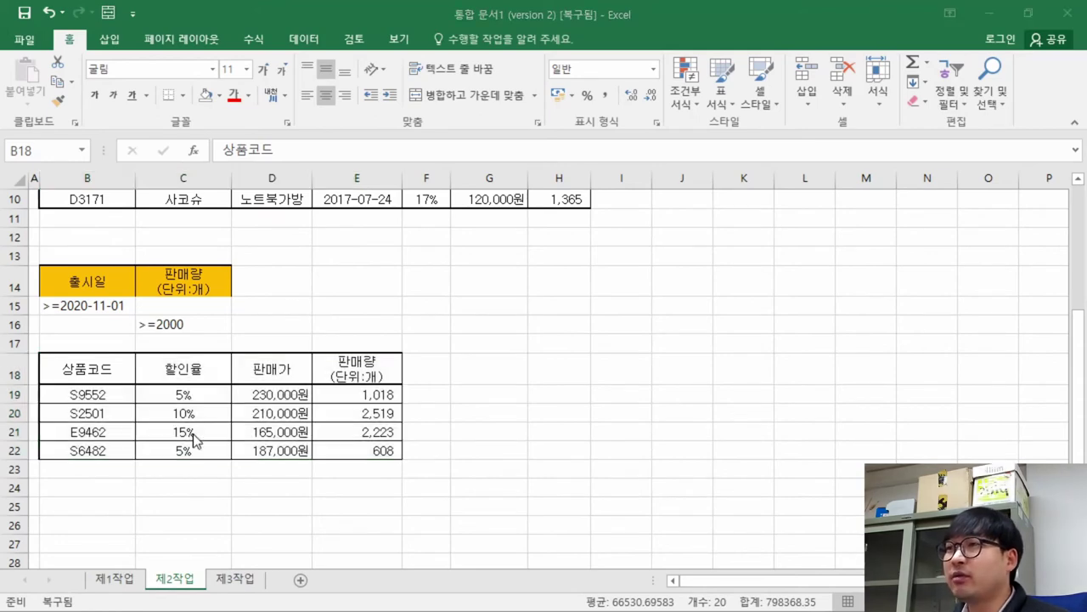
Check the style required in the PDF and format B18:E22 as a table with headers (머리글 포함) in 표 스타일 보통 2
key("alt+Tab")
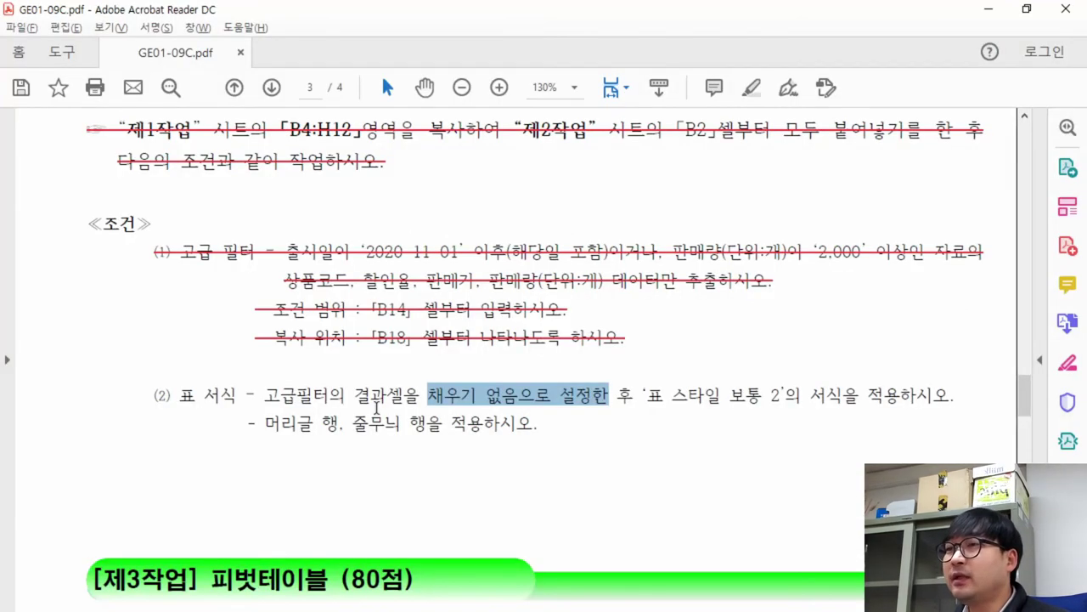
left_click_drag(663, 395, 899, 408)
key("alt+Tab")
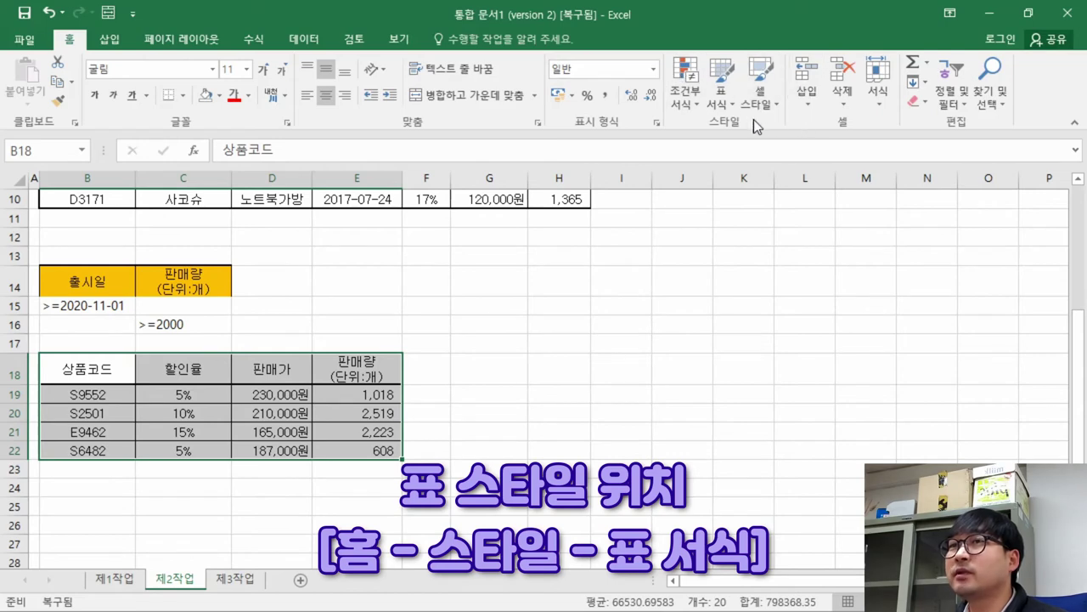
key("ctrl+q")
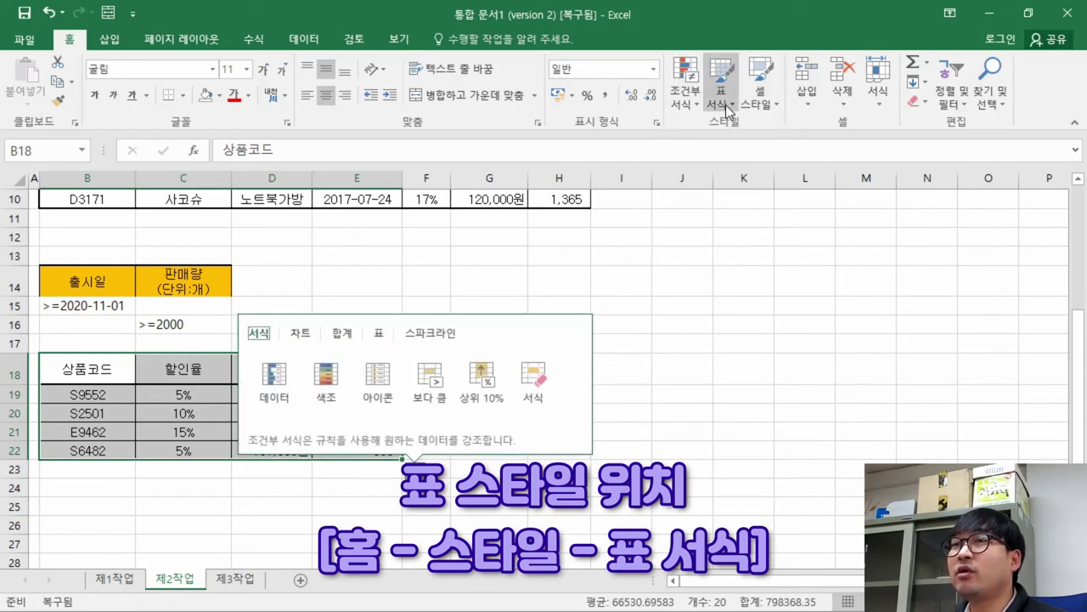
left_click(728, 105)
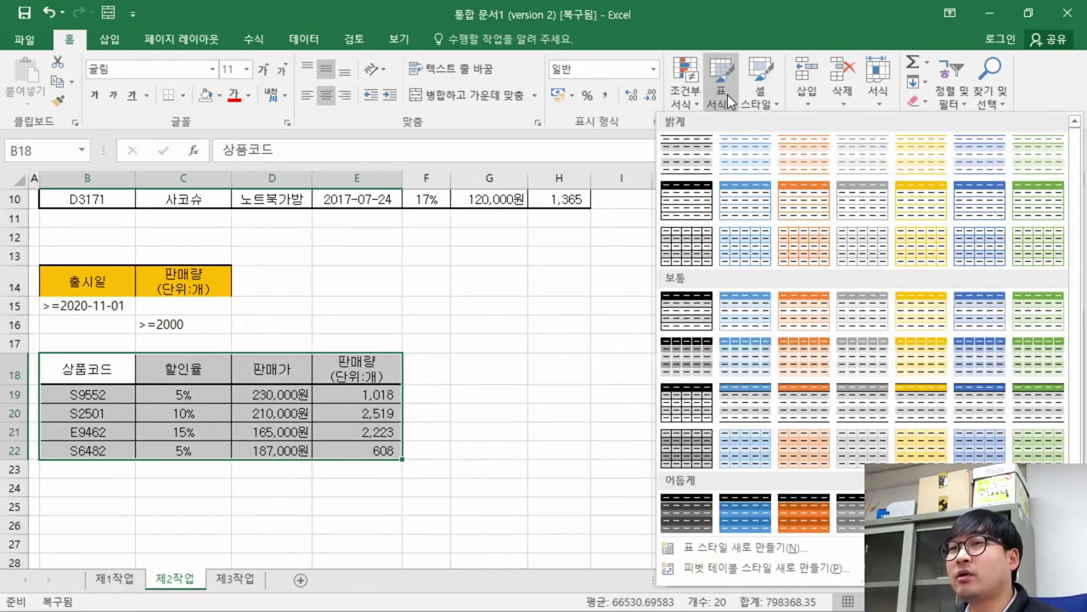
key("alt+Tab")
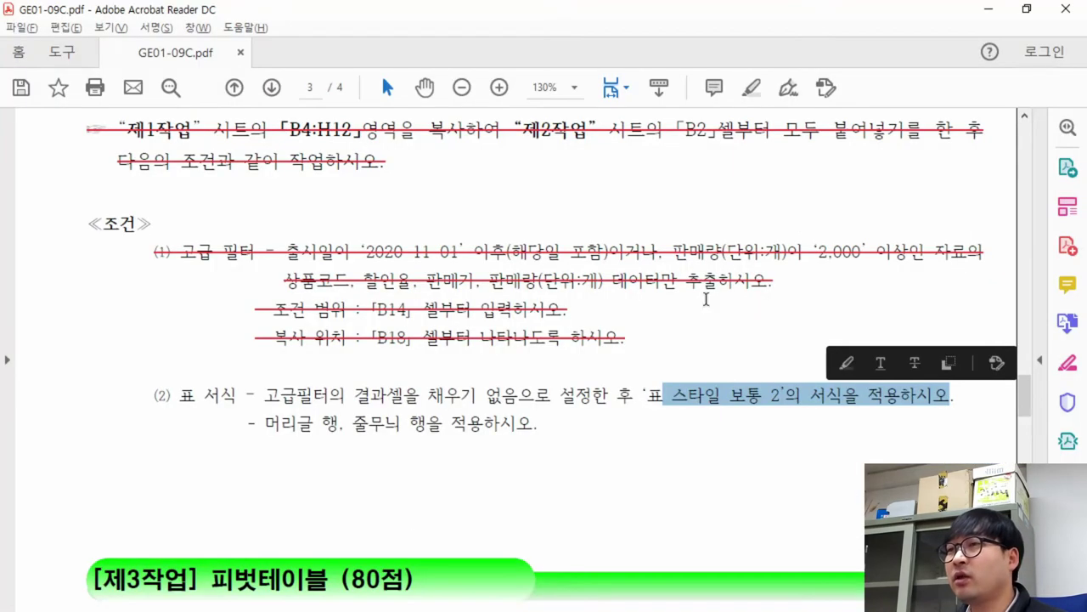
key("alt+Tab")
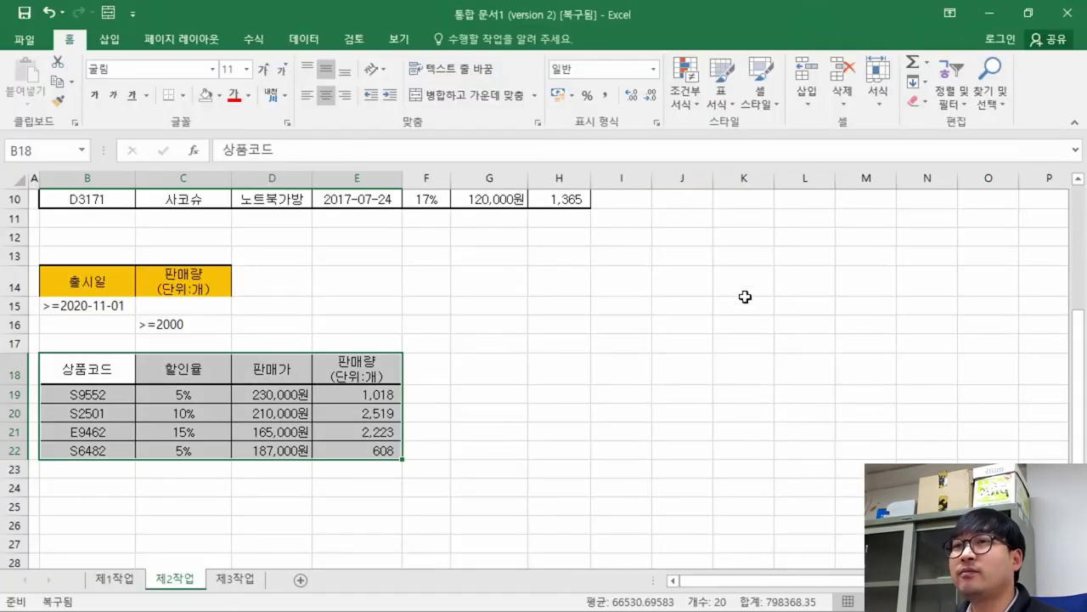
left_click(720, 95)
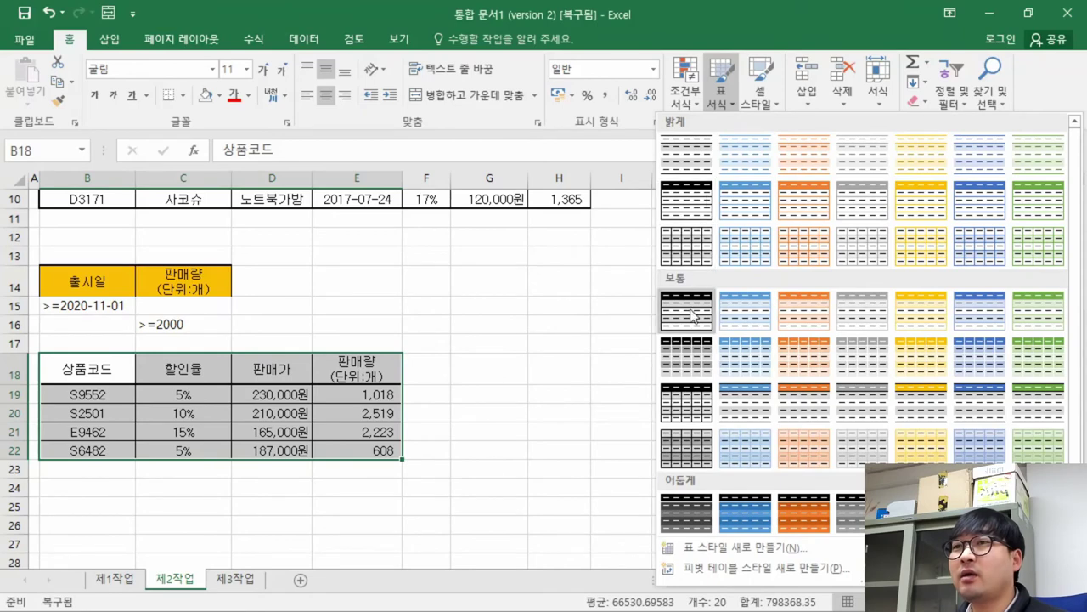
left_click(741, 316)
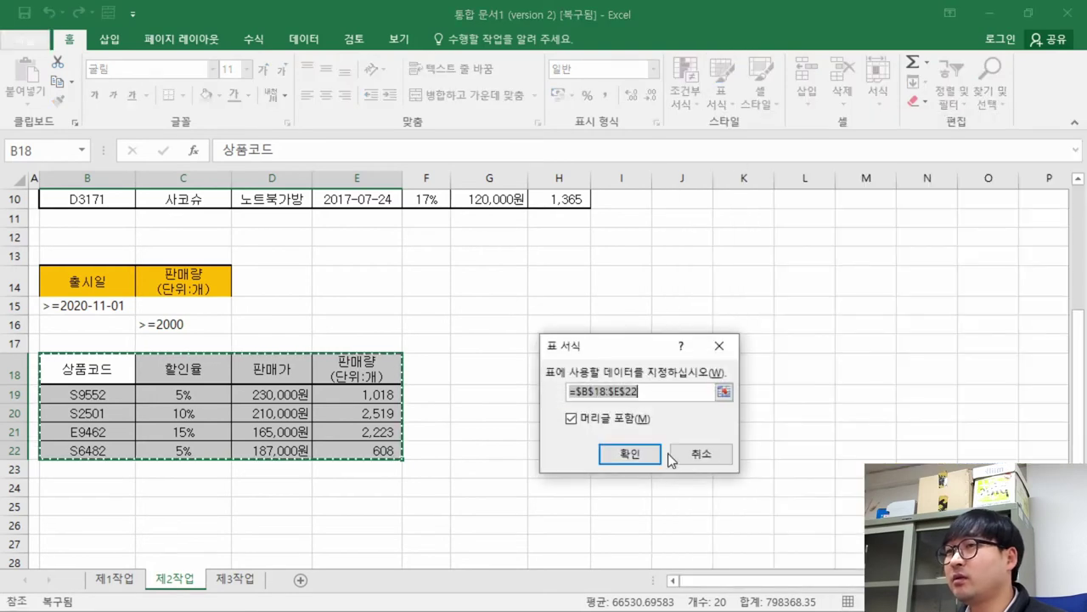
left_click(628, 454)
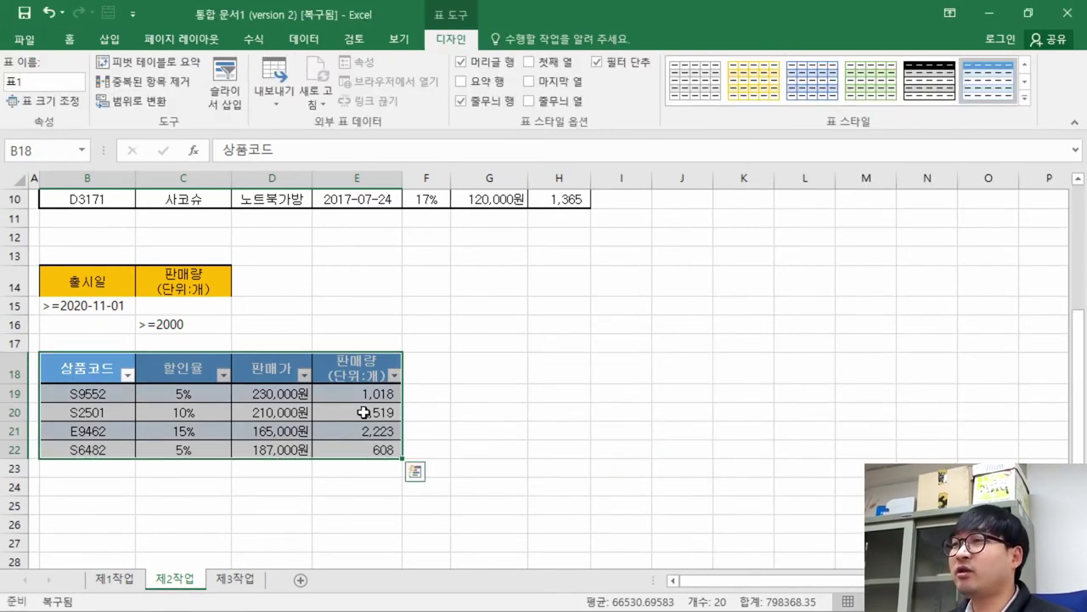
Switch to the PDF and strike through the completed condition (2) 표 서식 line
key("alt+Tab")
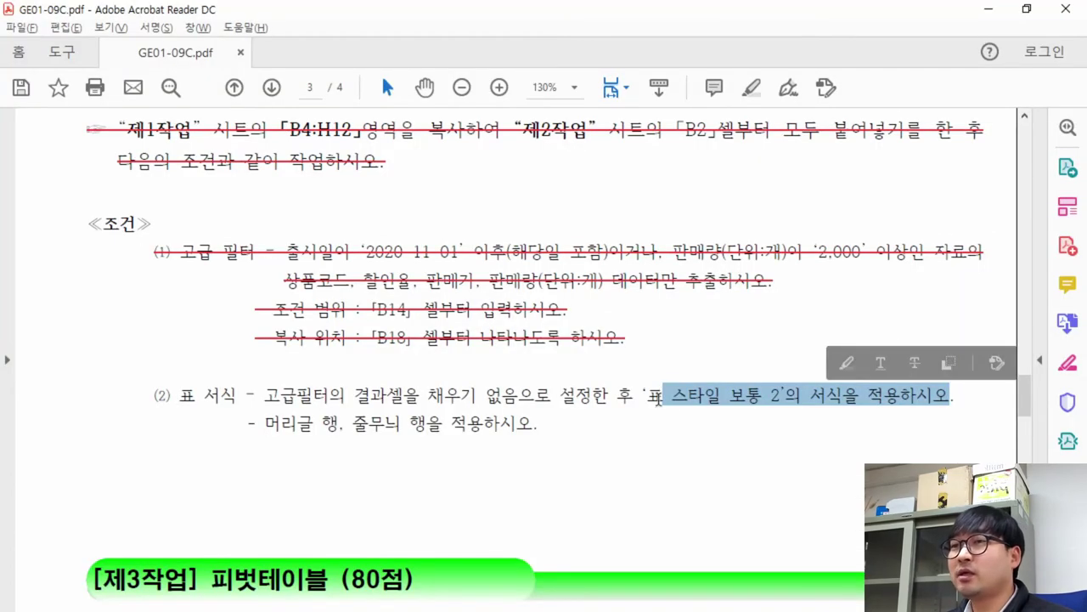
left_click_drag(971, 397, 151, 393)
left_click(238, 363)
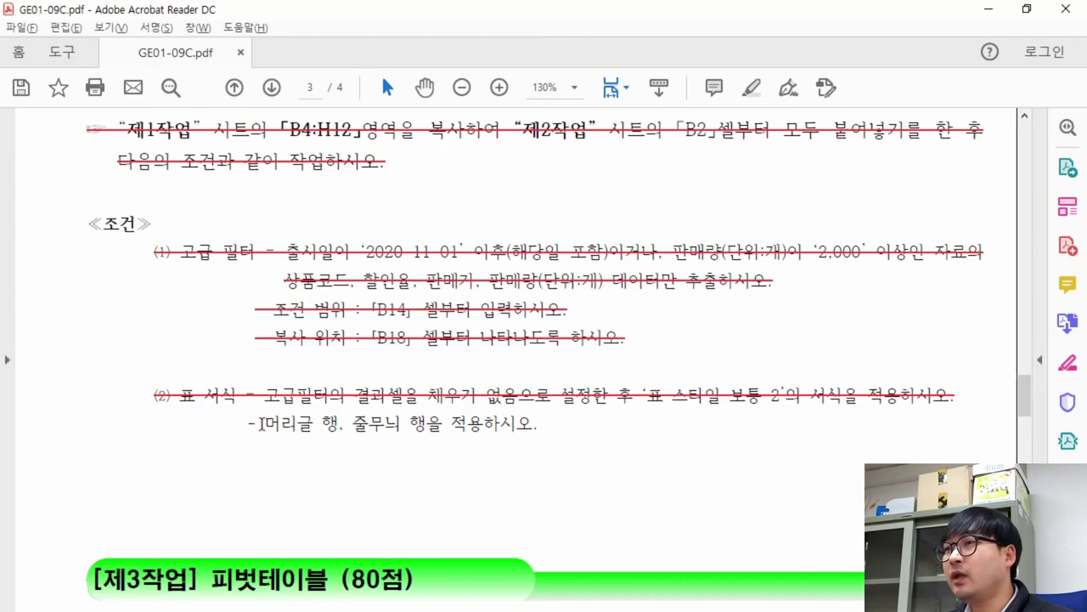
Check the 머리글 행 and 줄무늬 행 options of the Excel table and strike through that requirement line in the PDF
left_click_drag(246, 424, 540, 430)
key("alt+Tab")
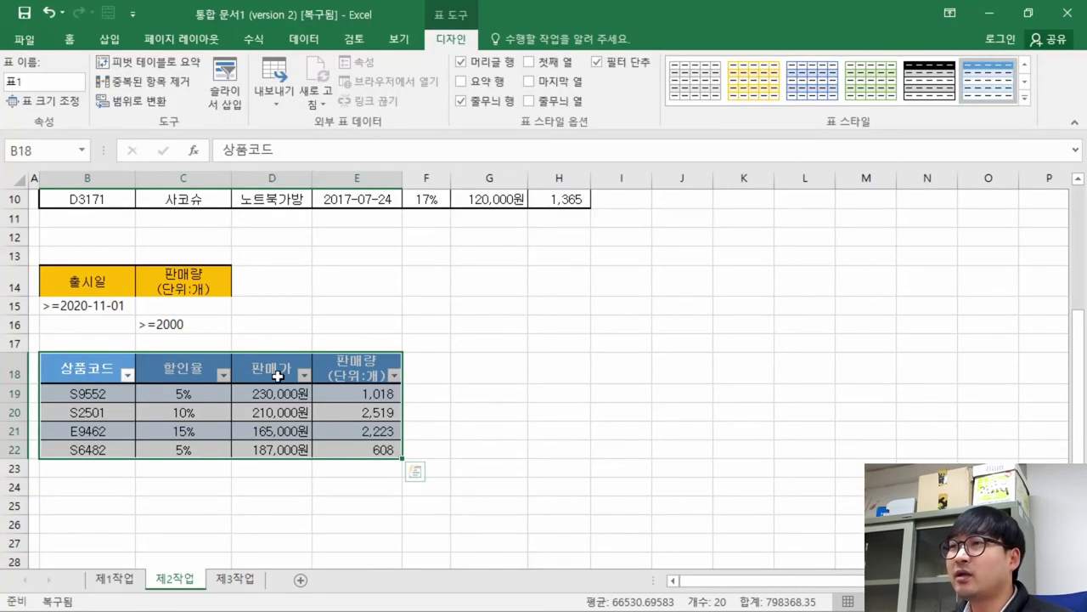
key("ctrl+q")
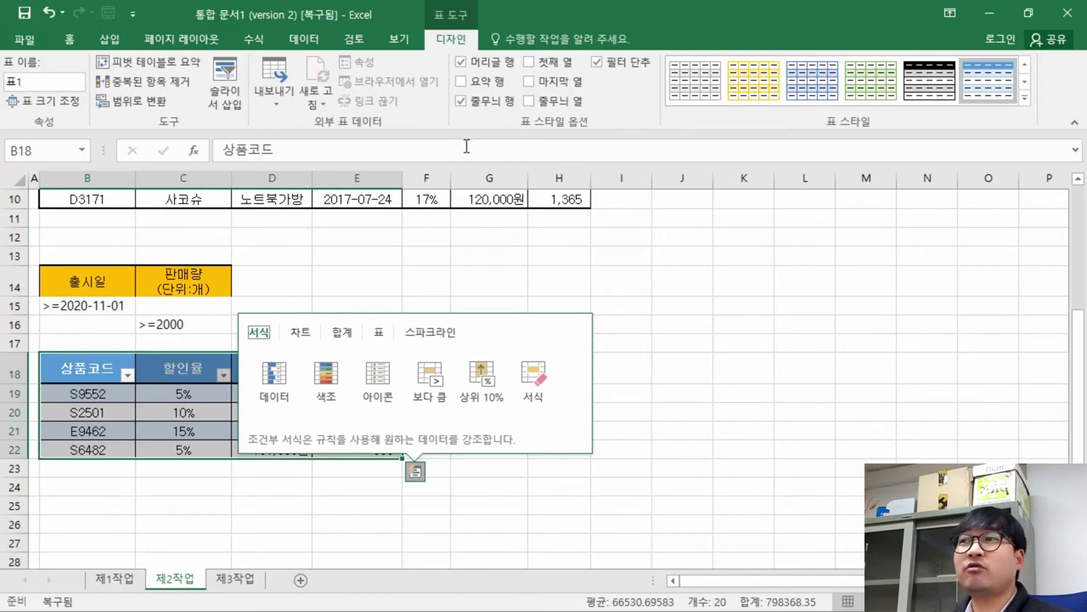
key("alt+Tab")
right_click(429, 429)
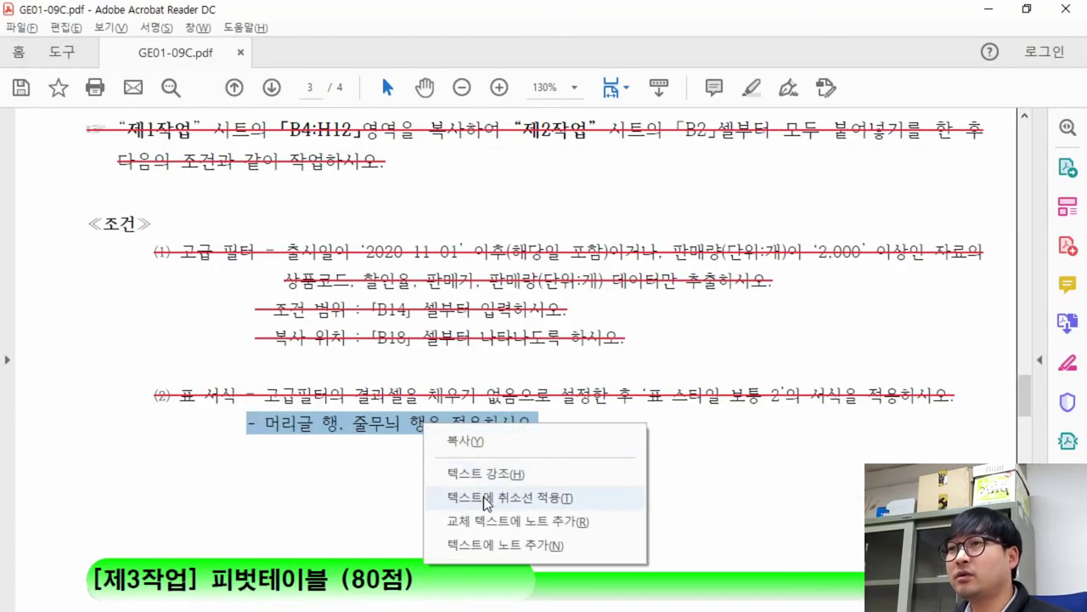
left_click(488, 500)
scroll(581, 499, "up", 2)
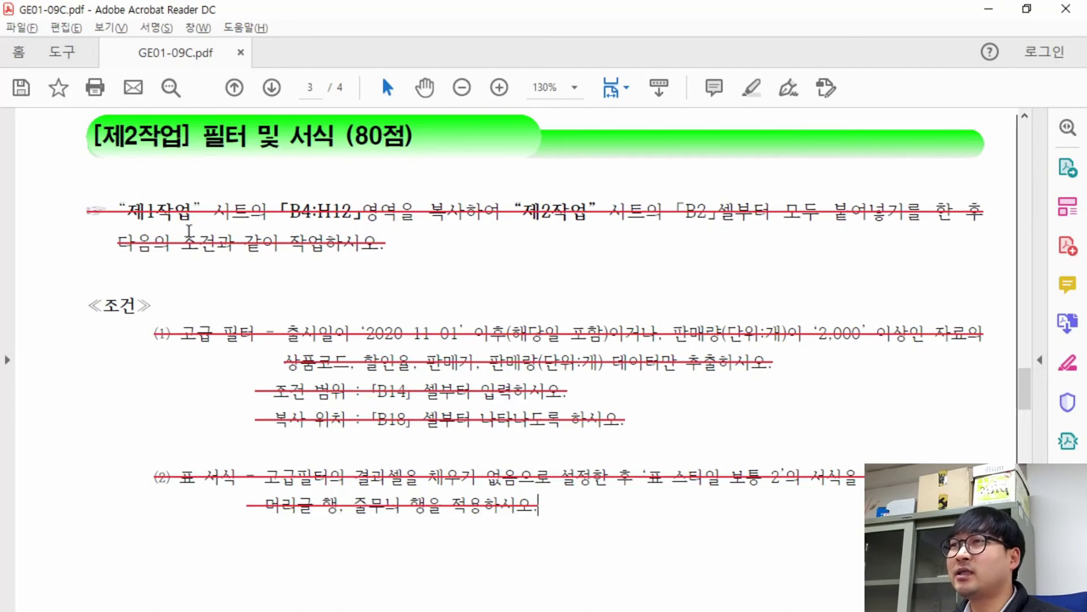
Switch to Excel and review the finished 제2작업 sheet, returning to cell A1
key("alt+Tab")
left_click(280, 304)
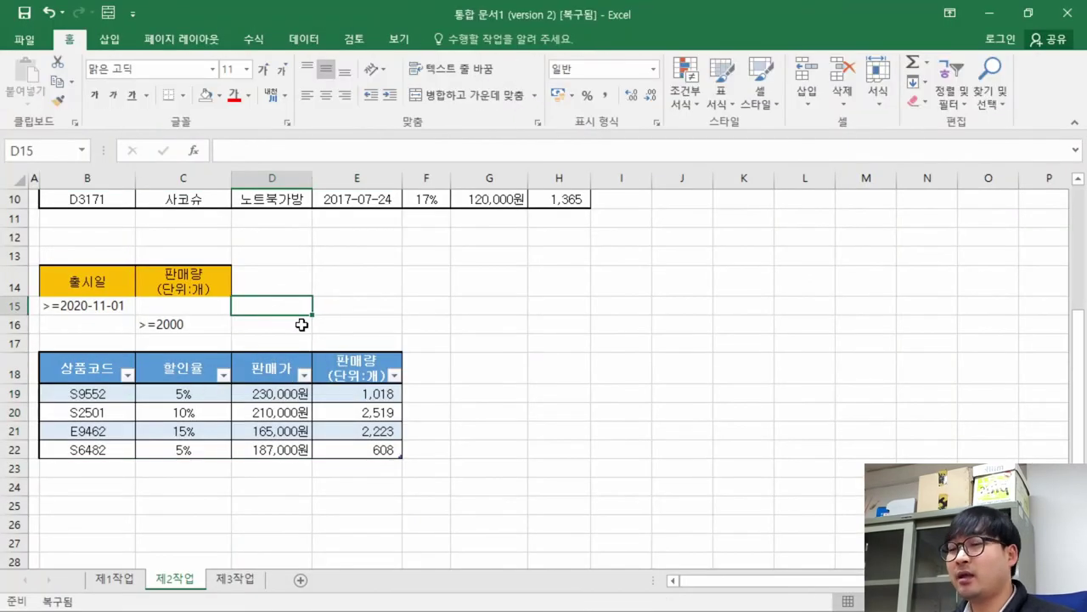
key("ctrl+Up")
key("ctrl+Left")
key("ctrl+Home")
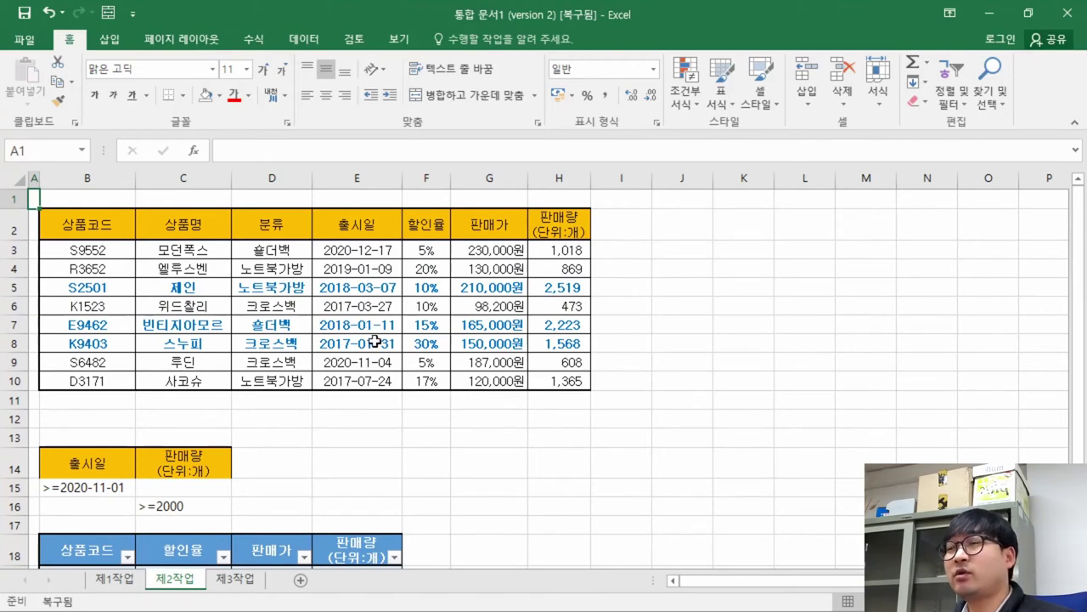
Switch to the PDF and read the [제3작업] 피벗테이블 instruction, its four conditions and the 출력형태 table
key("alt+Tab")
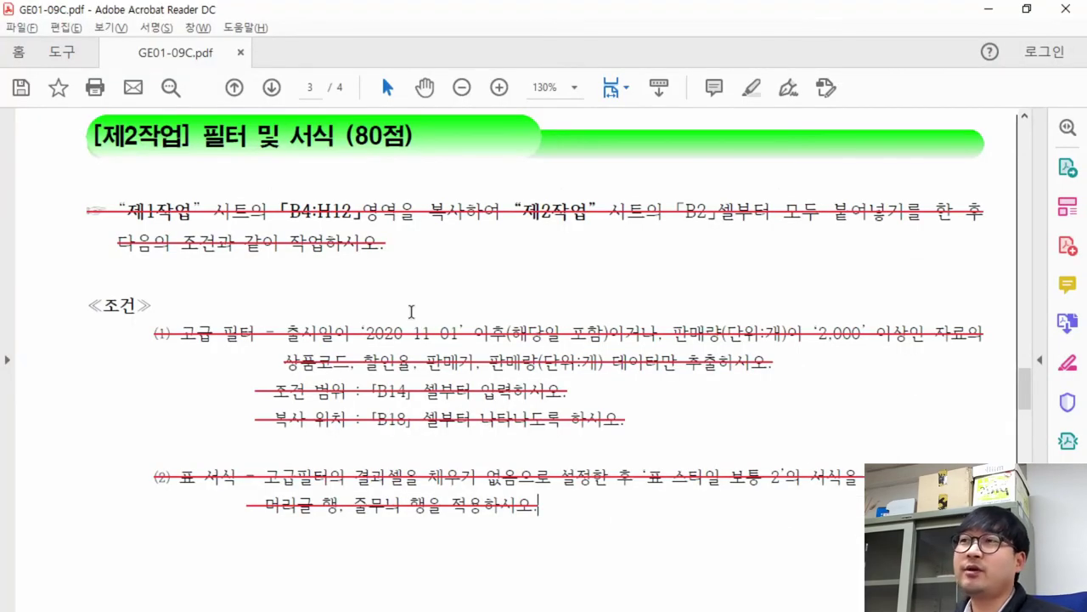
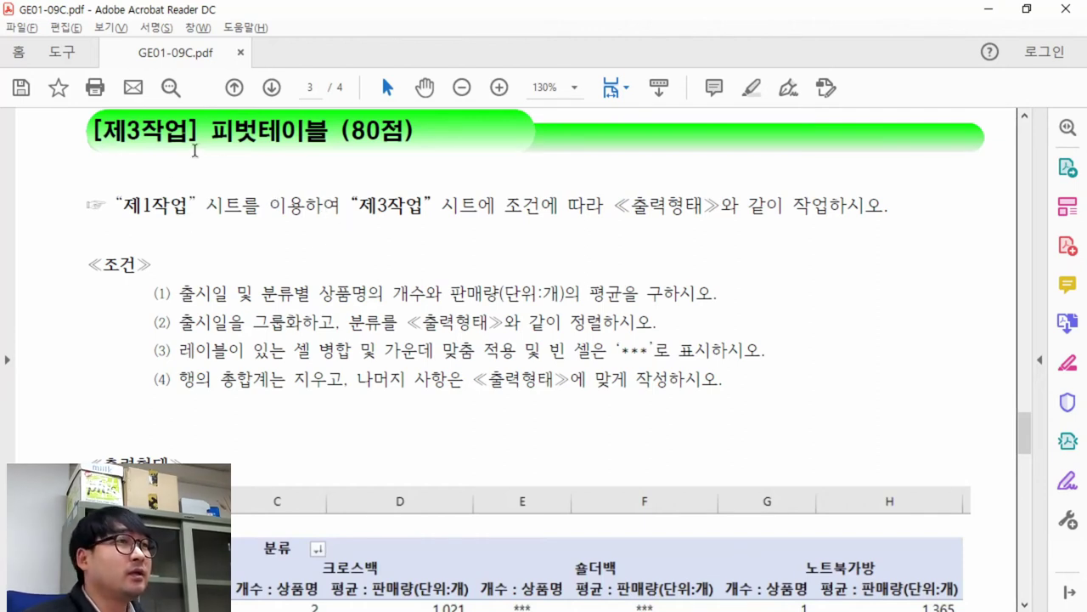
scroll(167, 204, "down", 5)
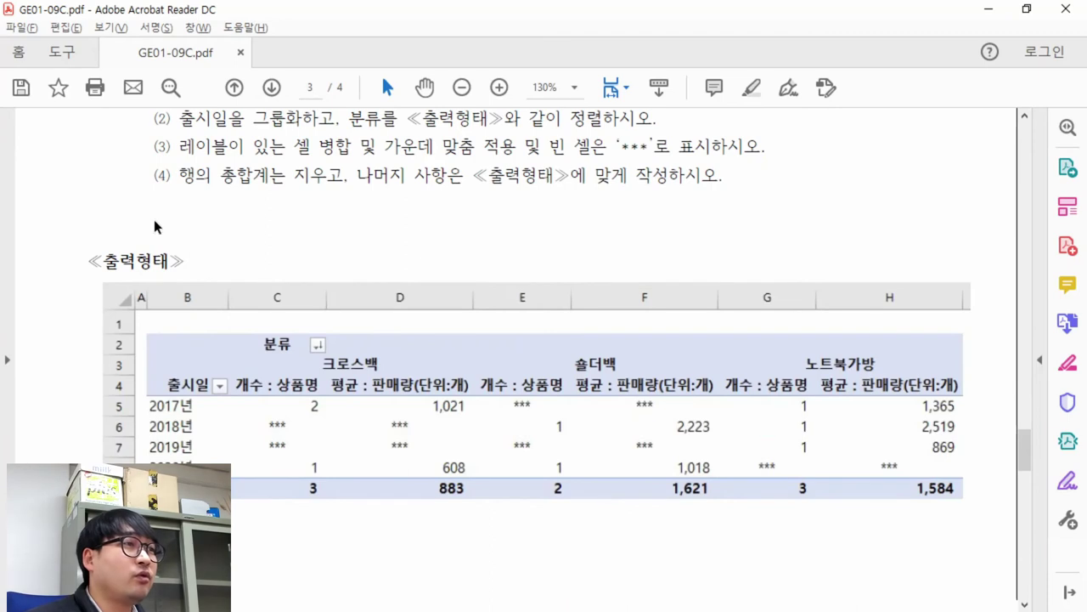
left_click_drag(115, 282, 694, 439)
left_click_drag(107, 293, 951, 491)
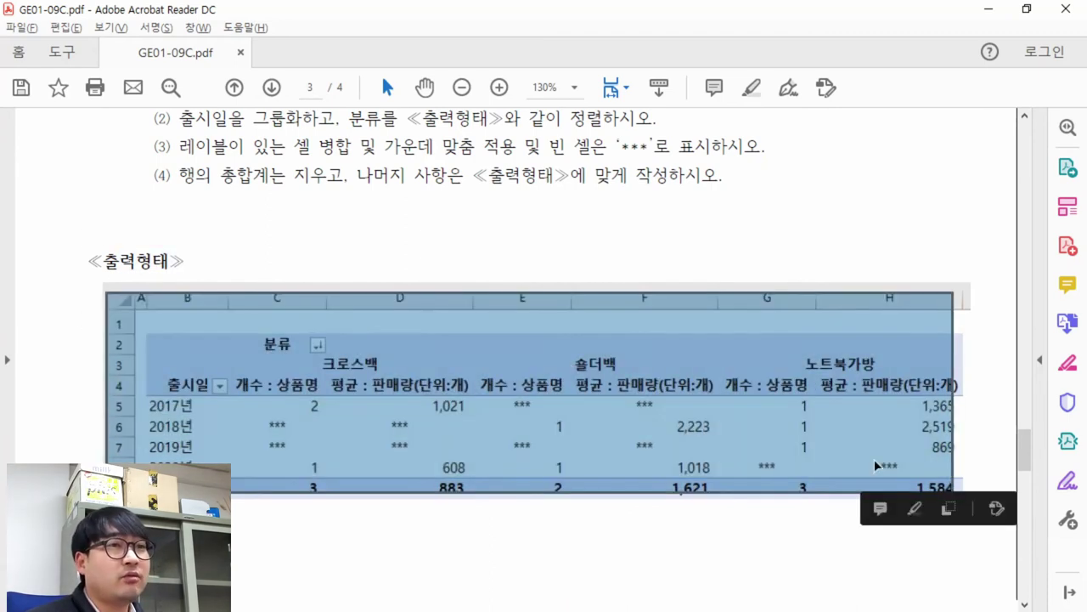
left_click(262, 253)
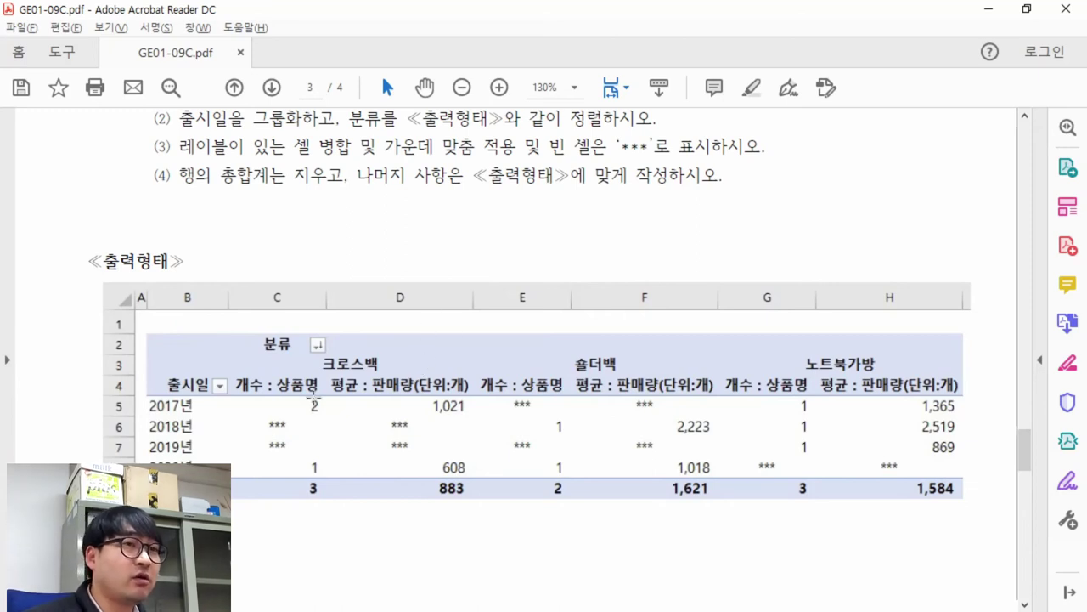
scroll(592, 387, "down", 3)
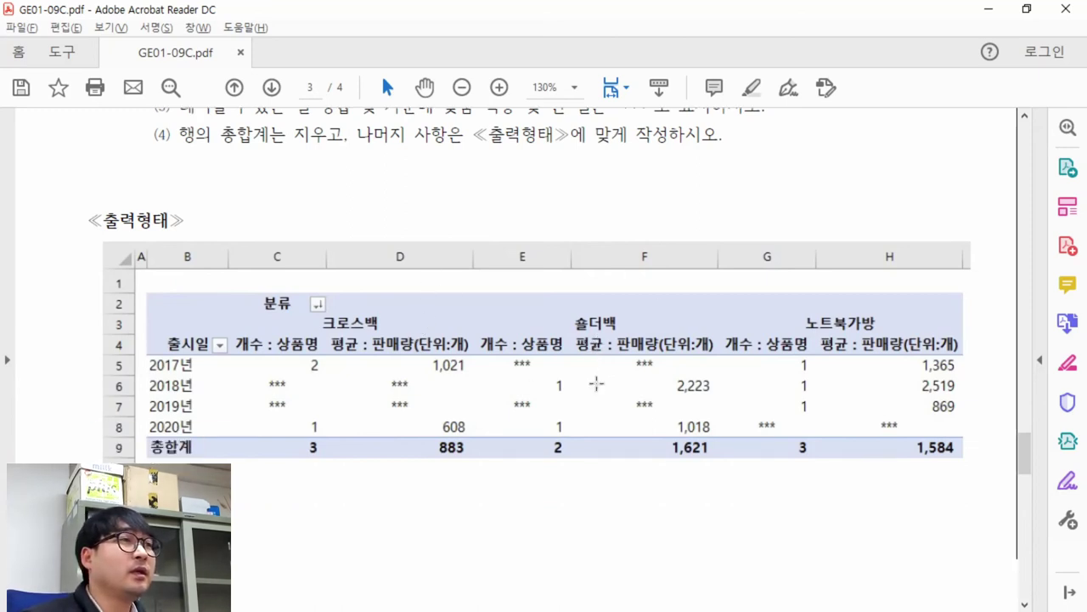
scroll(457, 281, "up", 7)
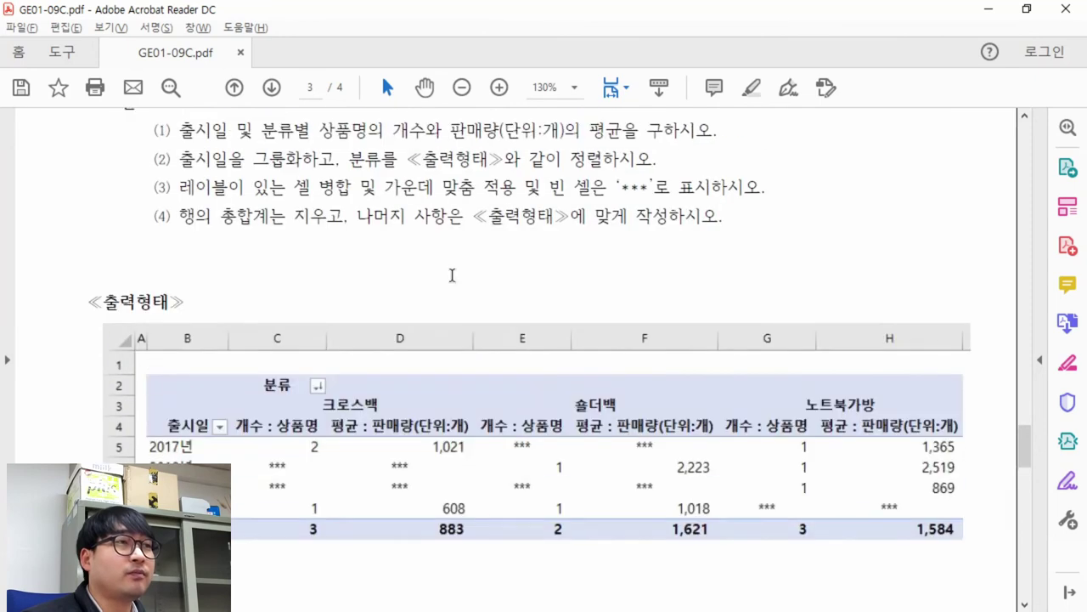
left_click_drag(127, 164, 847, 183)
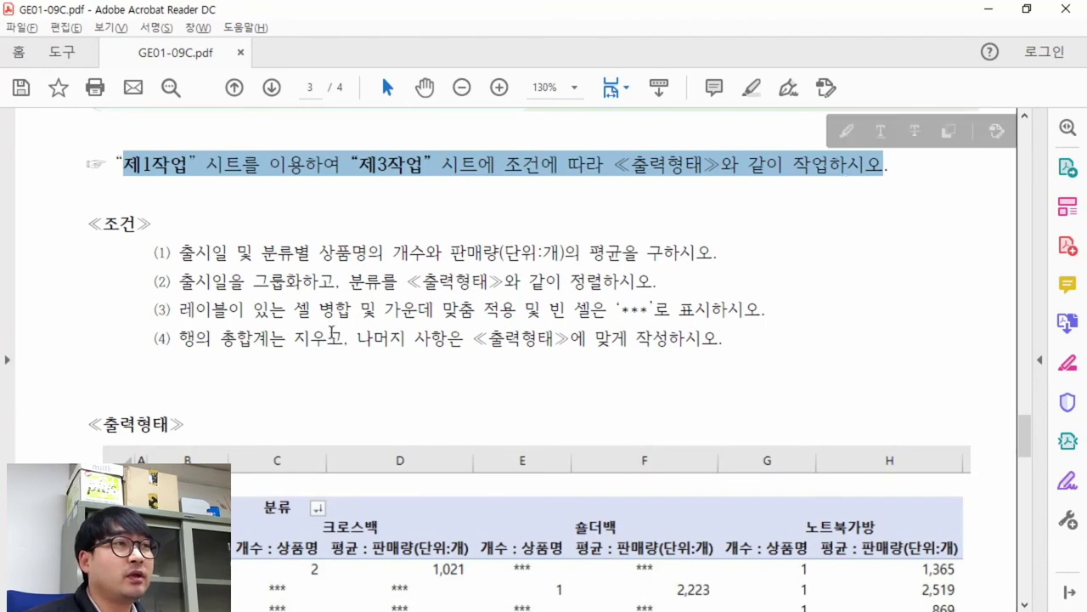
scroll(339, 322, "down", 7)
left_click_drag(112, 174, 968, 381)
left_click(489, 435)
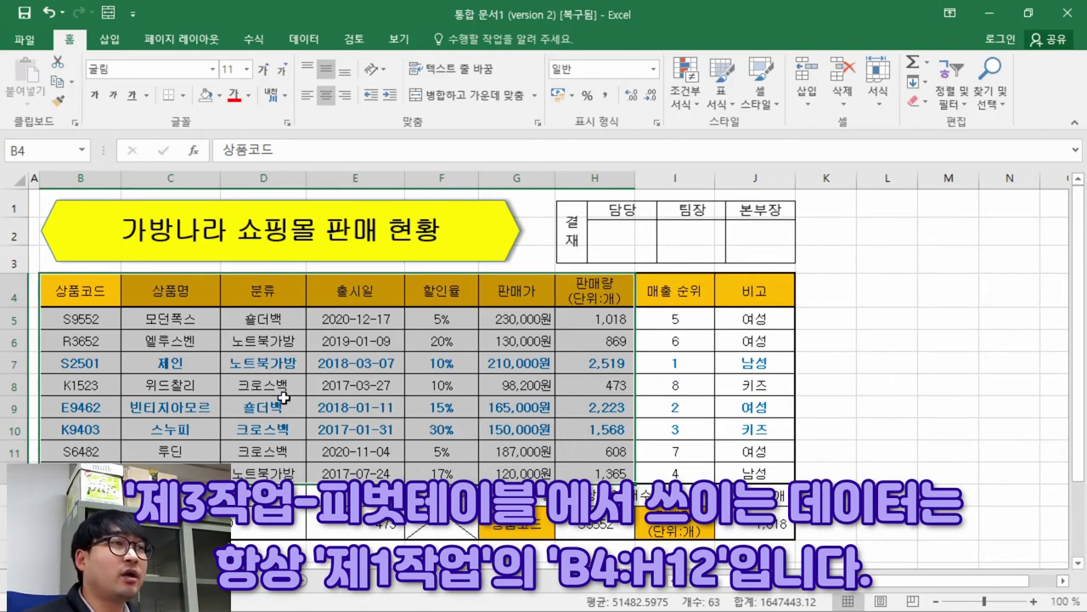
Start a pivot table in Excel with 제1작업!$B$4:$H$12 as its source range
left_click_drag(80, 290, 602, 473)
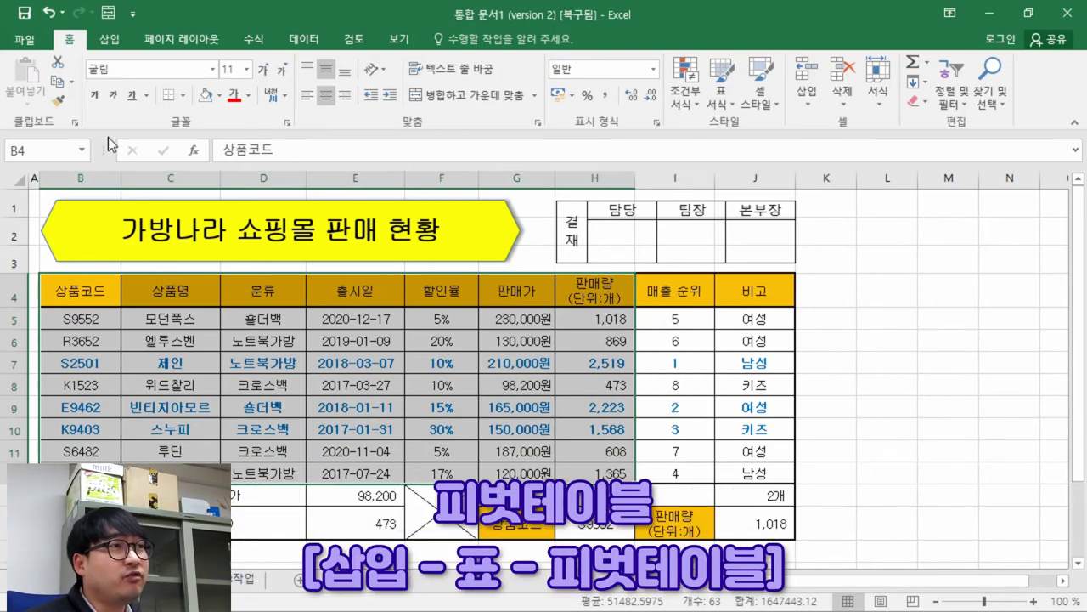
left_click(114, 41)
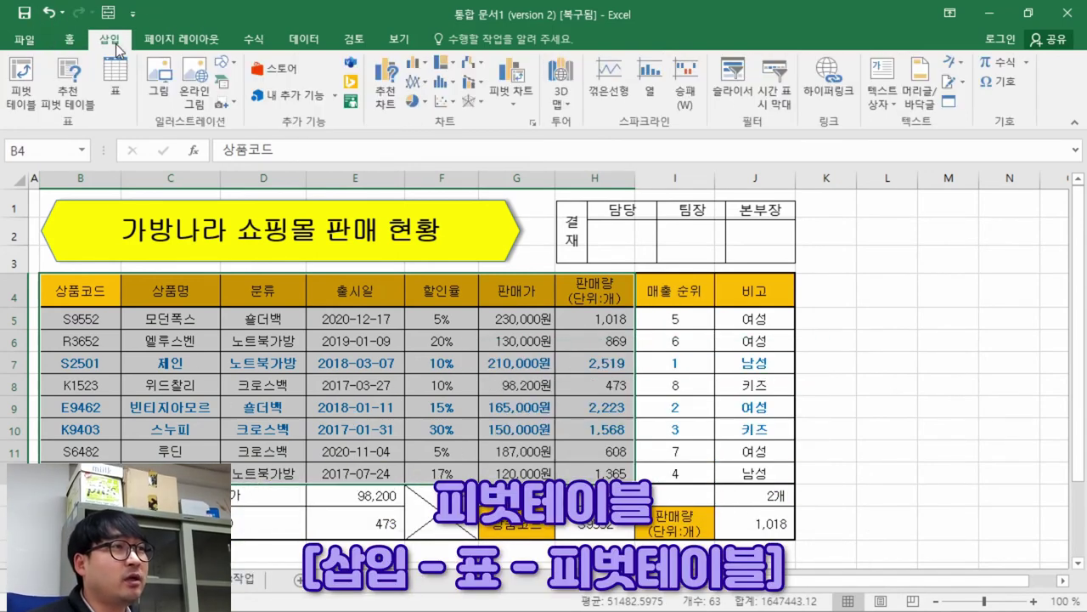
left_click(22, 90)
left_click_drag(572, 251, 771, 209)
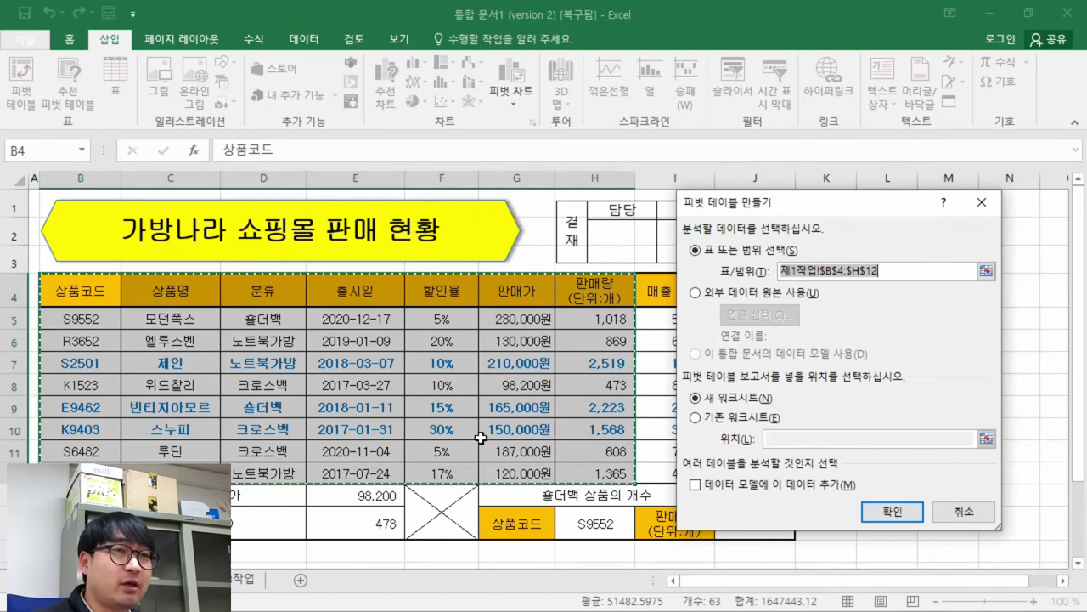
key("BackSpace")
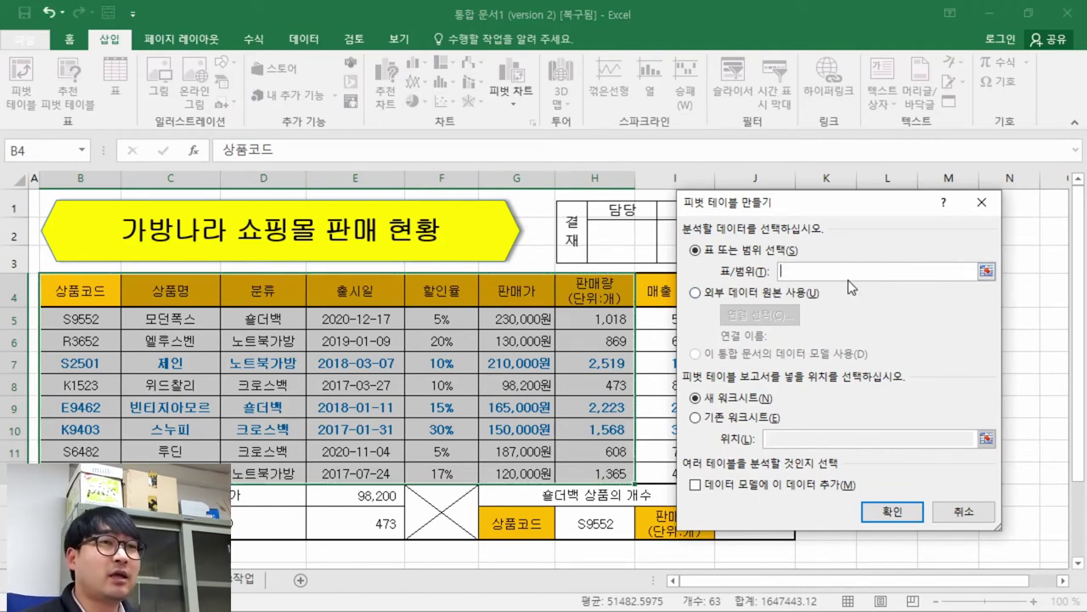
left_click_drag(80, 290, 602, 473)
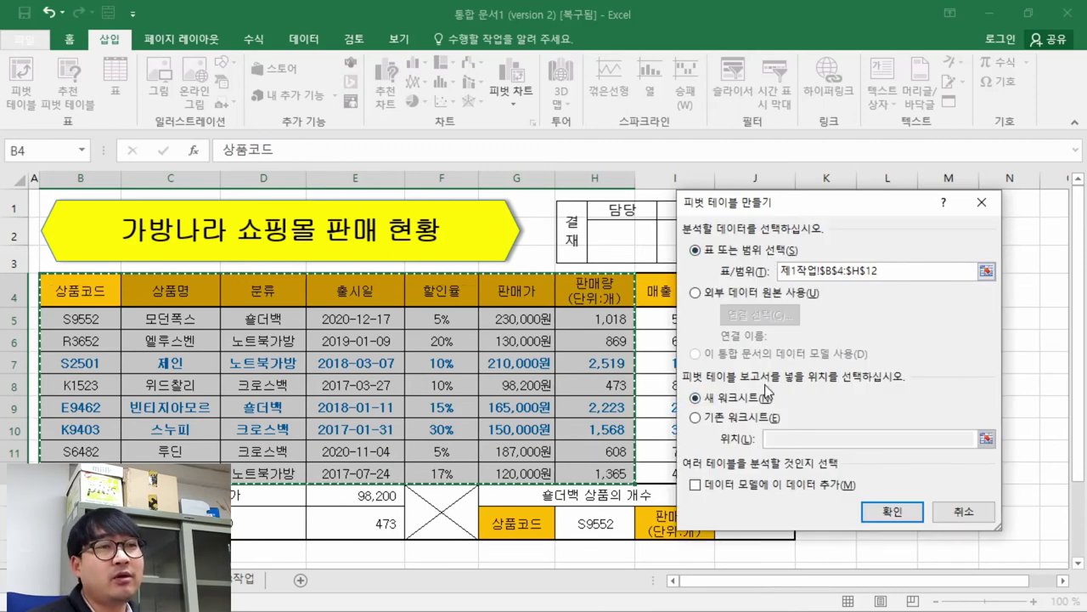
Check the table's start cell in the PDF and create the pivot table on the existing worksheet 제3작업 at cell B2
left_click(720, 417)
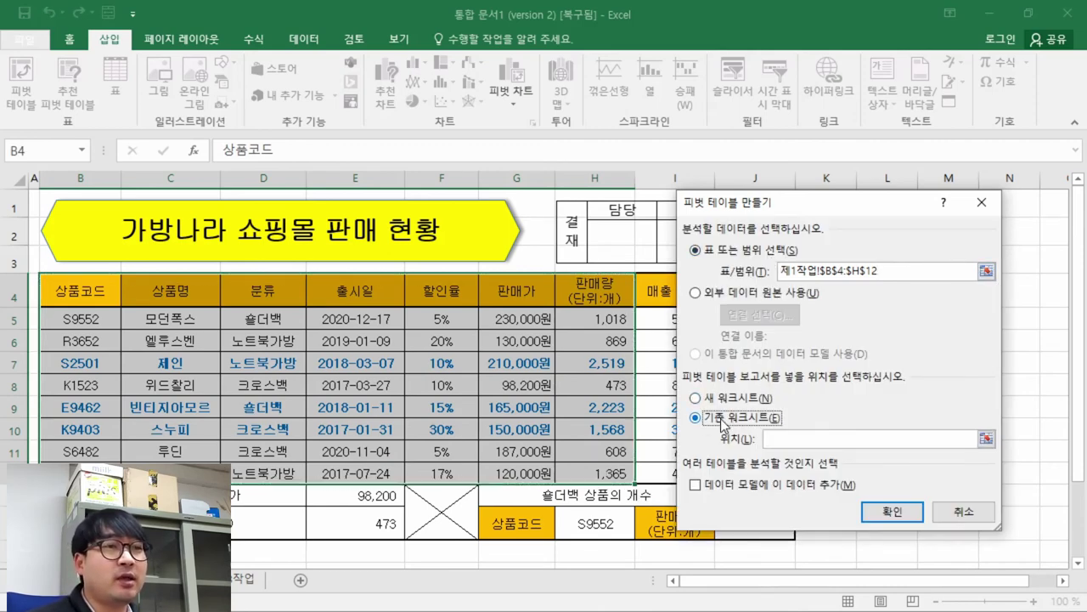
left_click(797, 438)
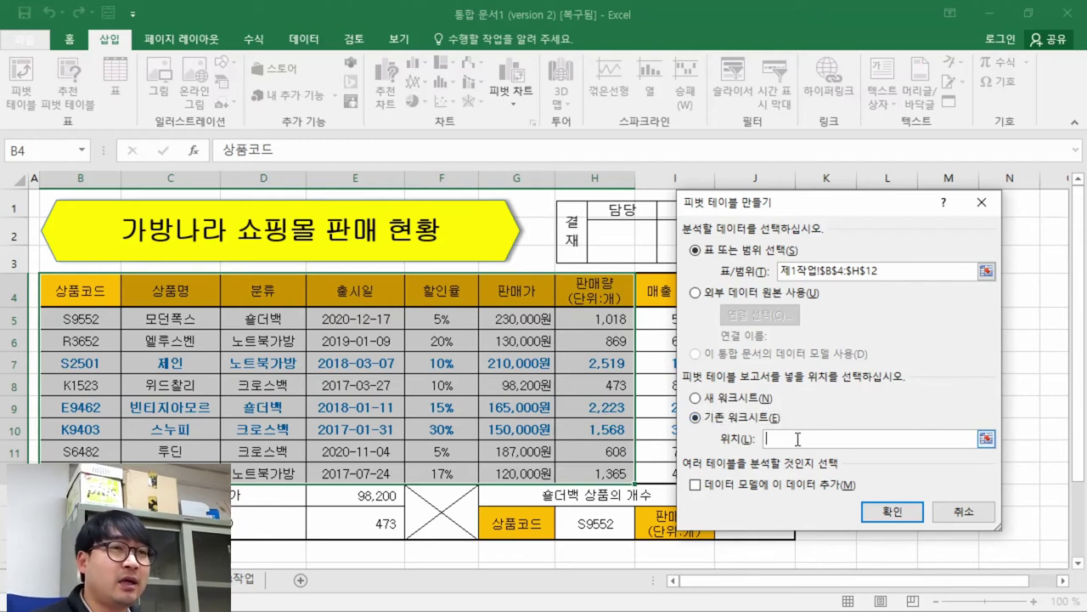
left_click(240, 581)
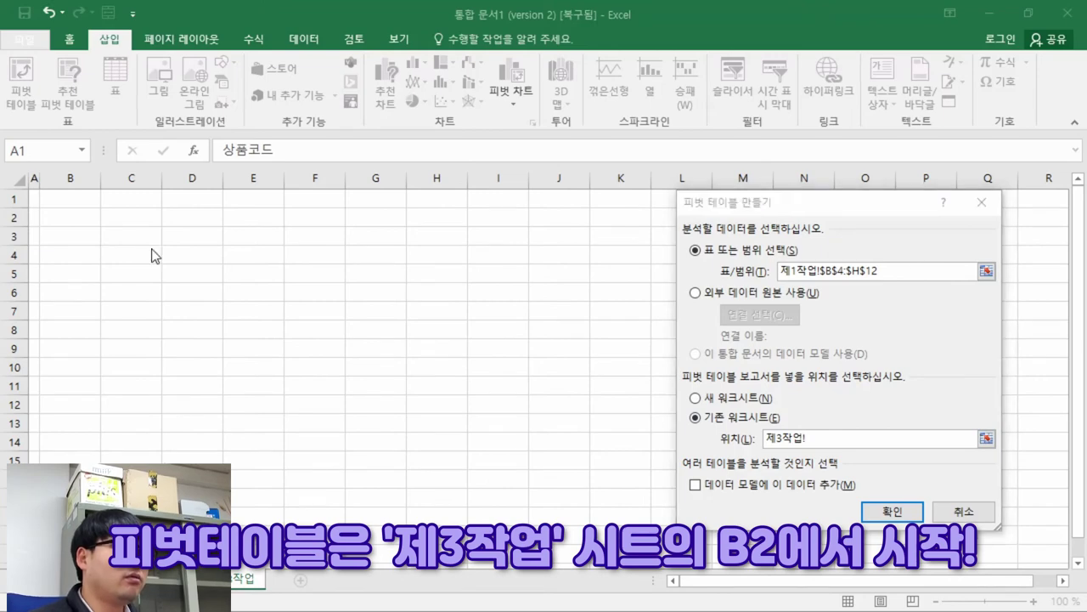
key("alt+Tab")
left_click_drag(153, 213, 221, 240)
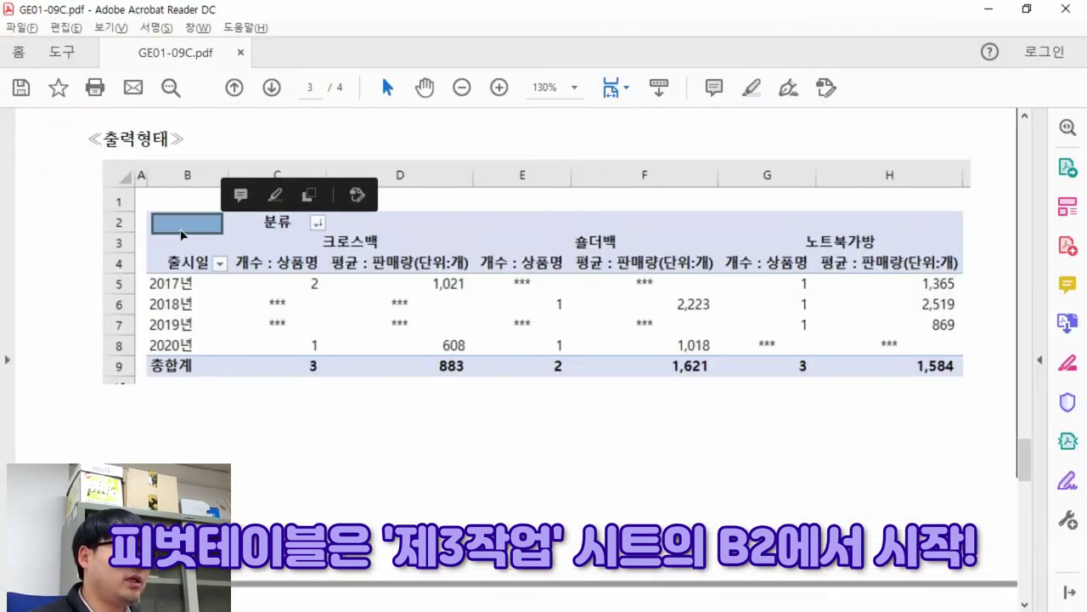
key("alt+Tab")
left_click(61, 212)
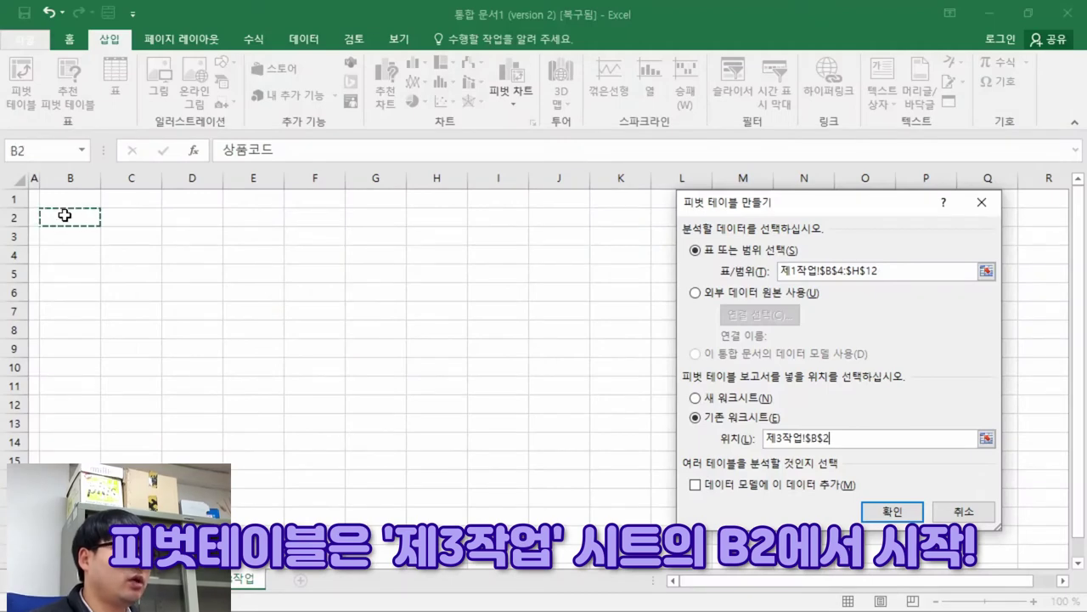
left_click(891, 513)
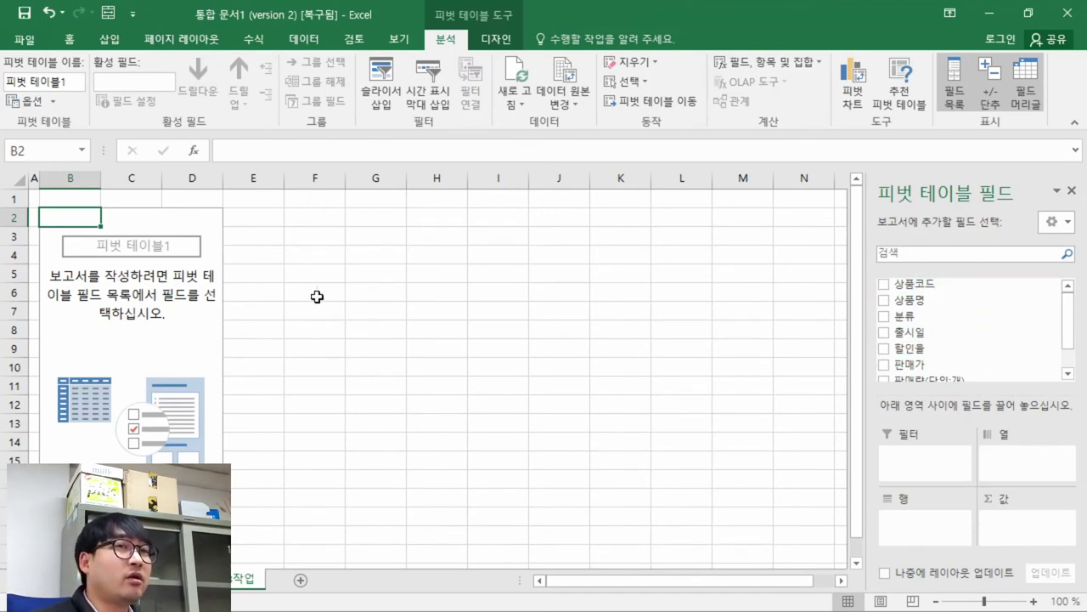
Examine the PDF's 출력형태 table and compare its corner, column, row and value sections with the pivot table's field areas in Excel
key("alt+Tab")
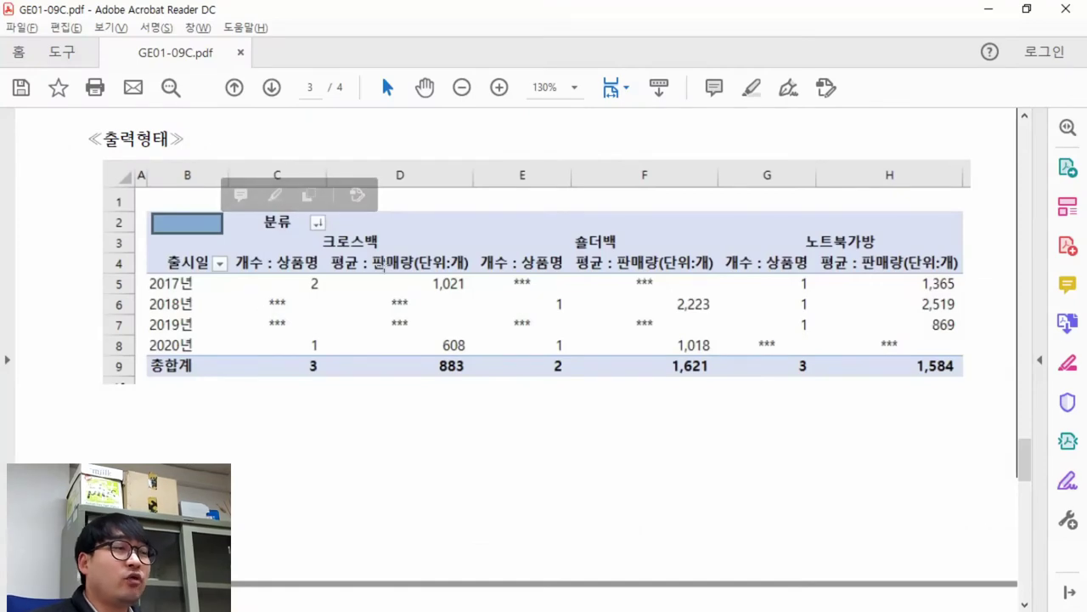
left_click(442, 340)
left_click(344, 350)
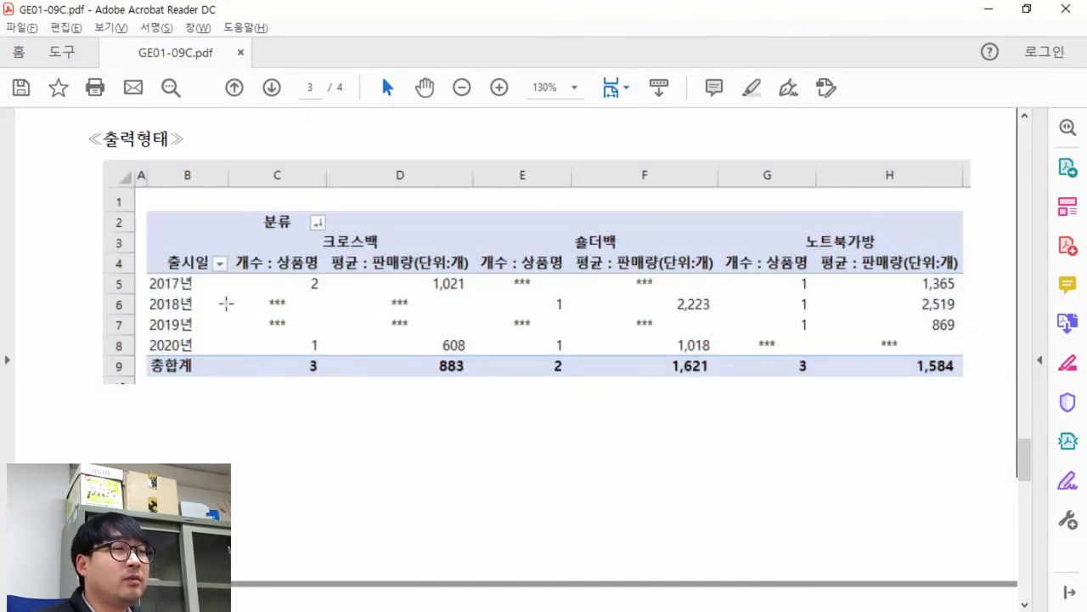
key("alt+Tab")
key("alt+Tab")
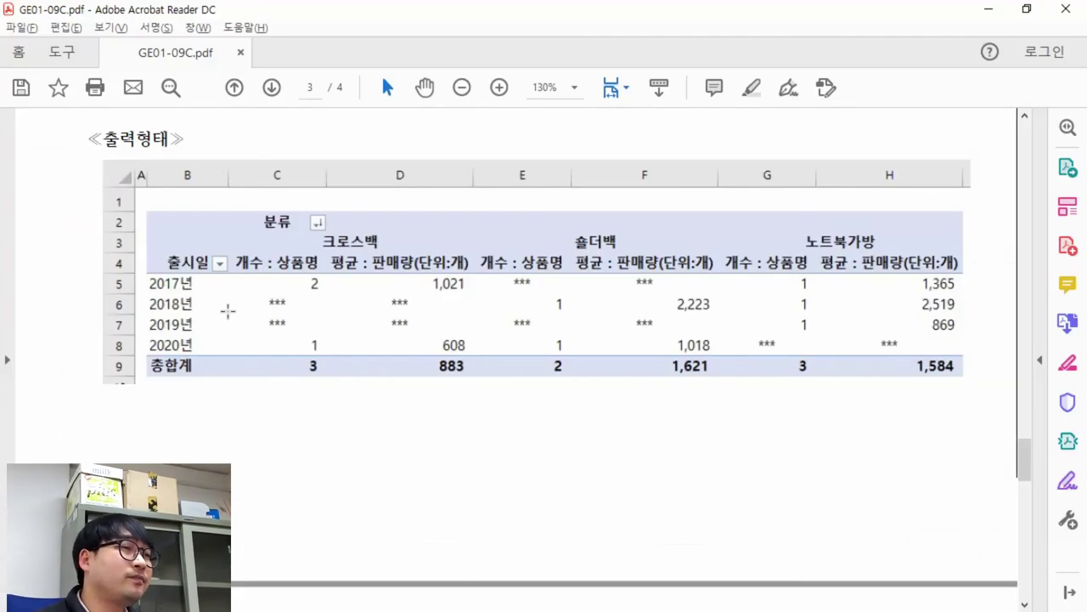
left_click_drag(149, 214, 454, 295)
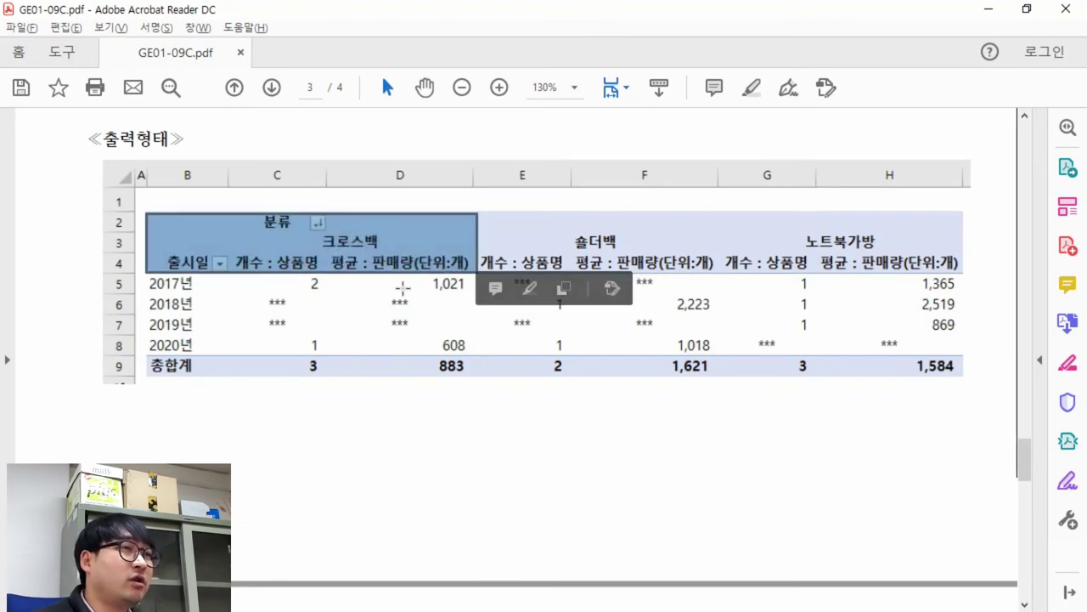
left_click(226, 232)
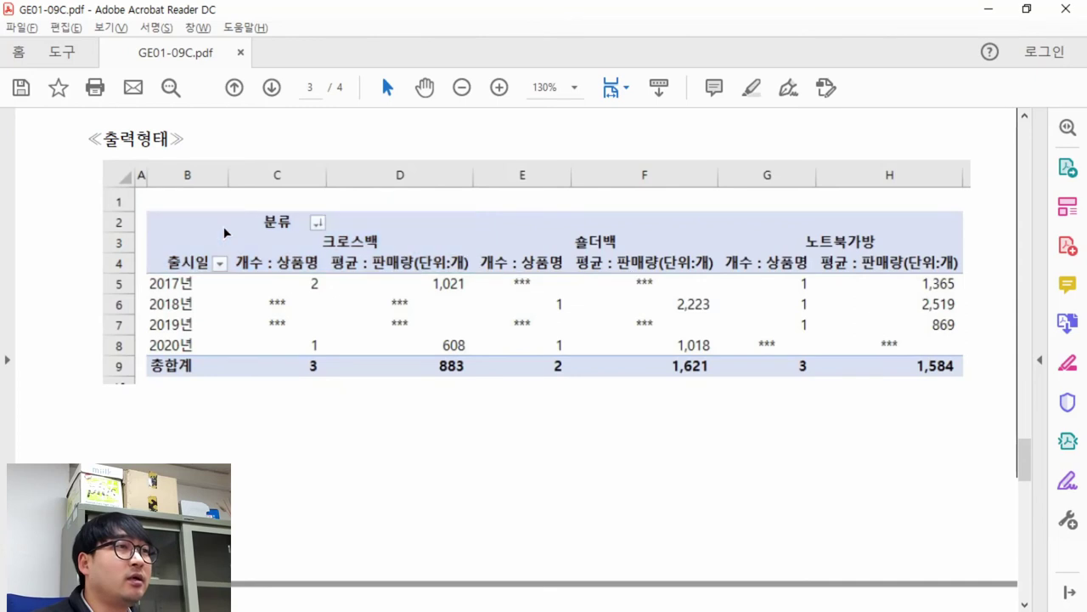
left_click_drag(232, 175, 230, 301)
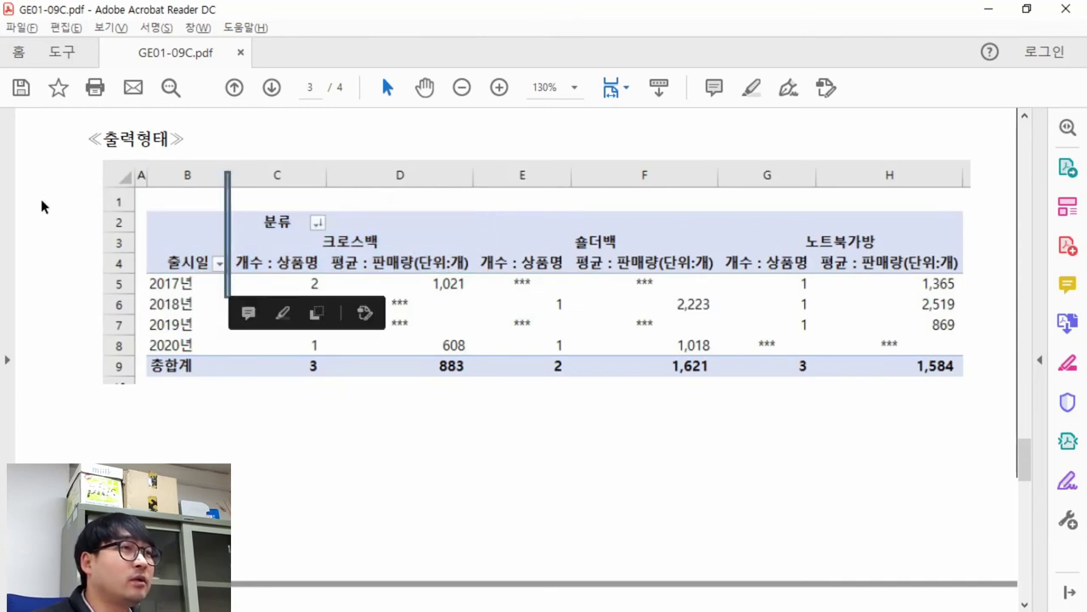
left_click_drag(126, 248, 444, 251)
left_click(226, 209)
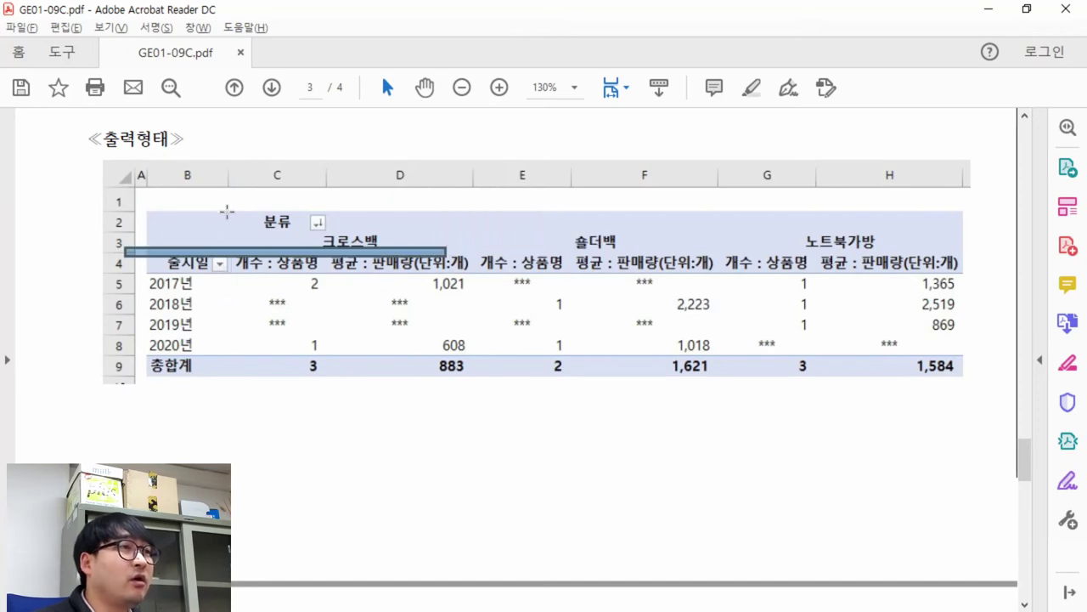
left_click(228, 262)
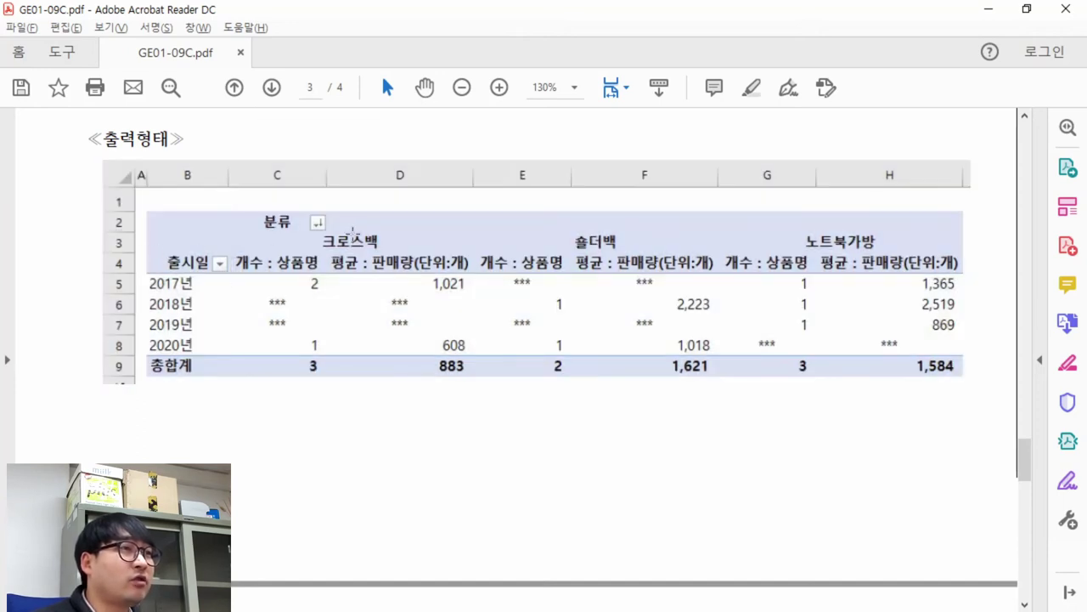
key("alt+Tab")
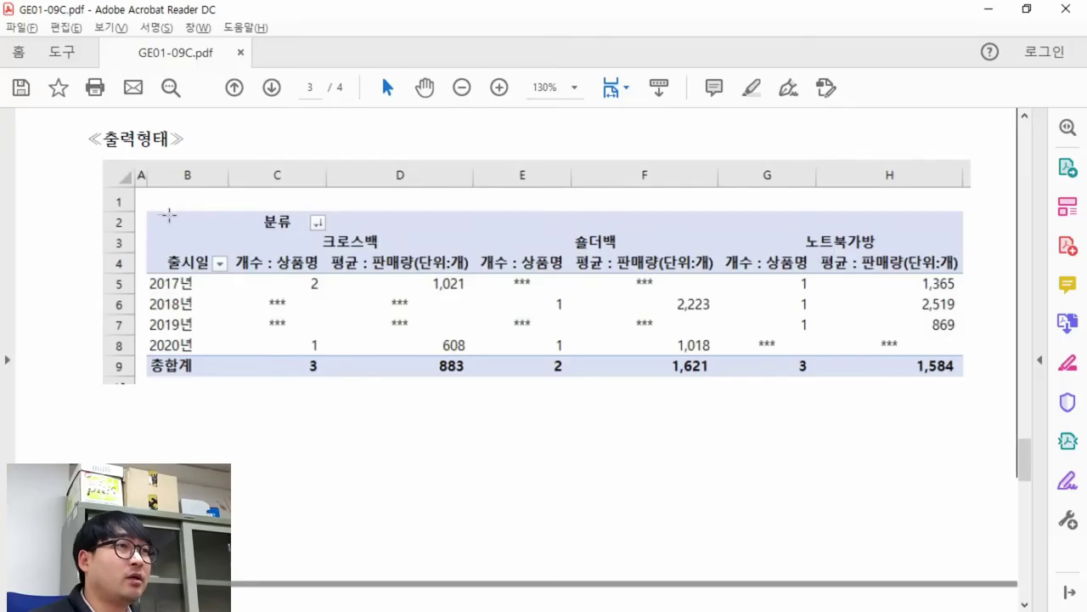
left_click_drag(157, 214, 221, 231)
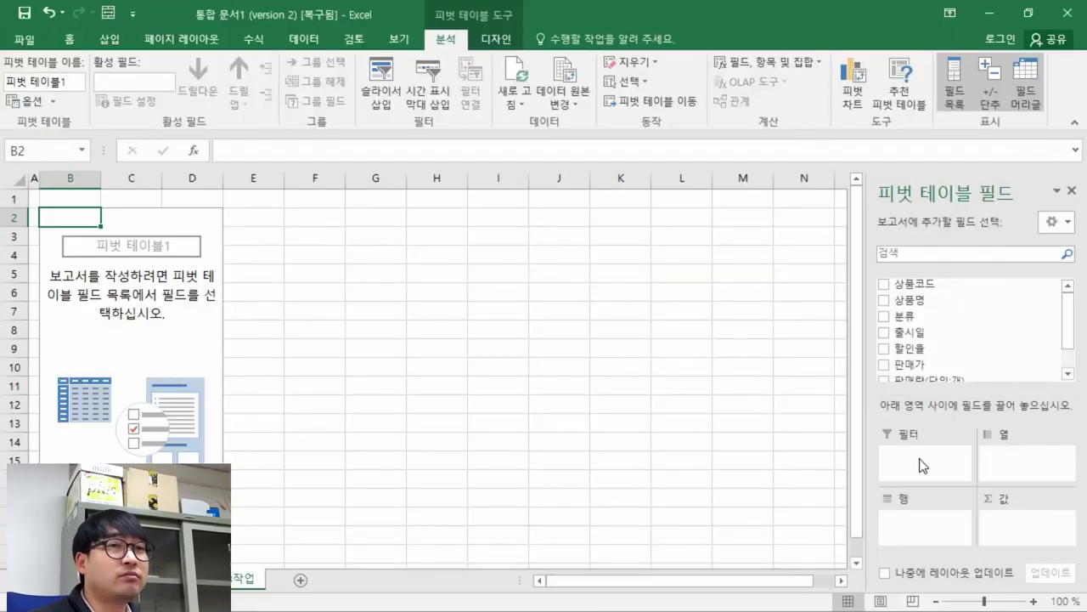
left_click(925, 459)
left_click(1018, 457)
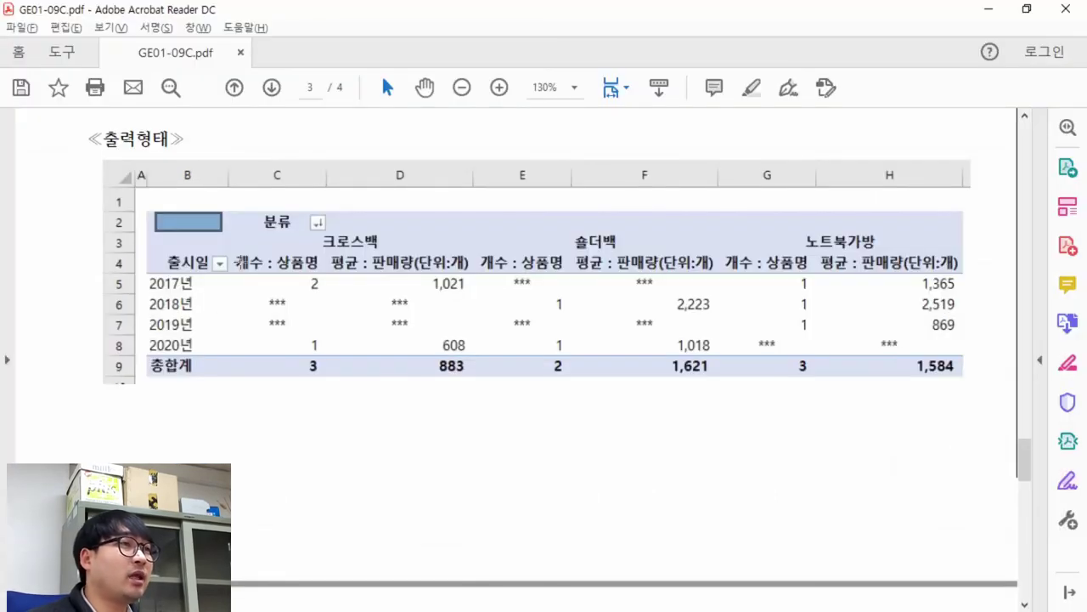
Following the PDF's layout, add 분류 to the Excel pivot table's columns and 출시일 to its rows
left_click_drag(237, 215, 306, 231)
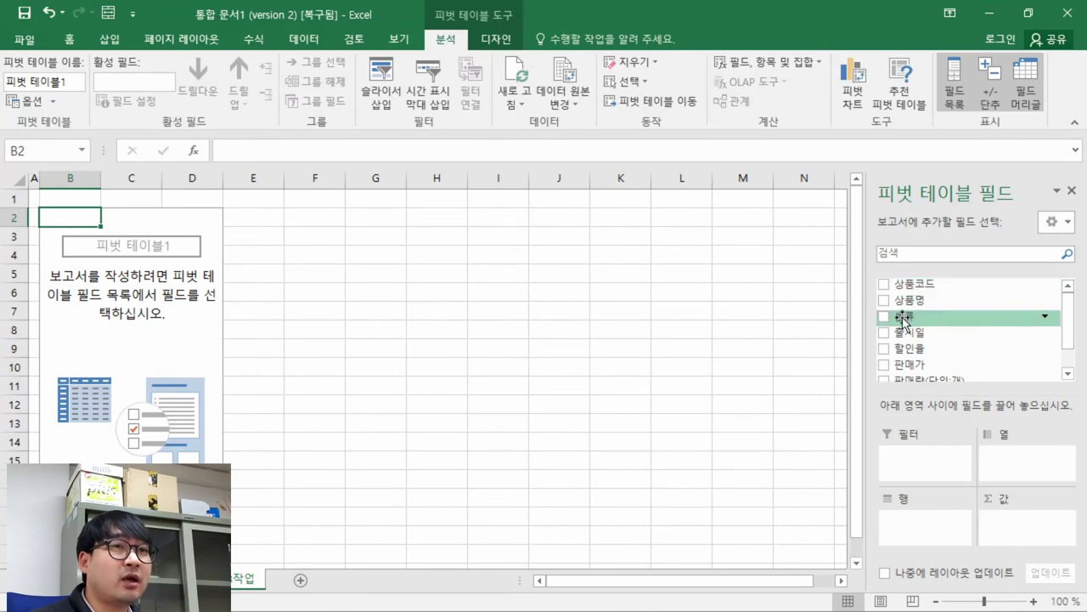
left_click_drag(902, 319, 1007, 459)
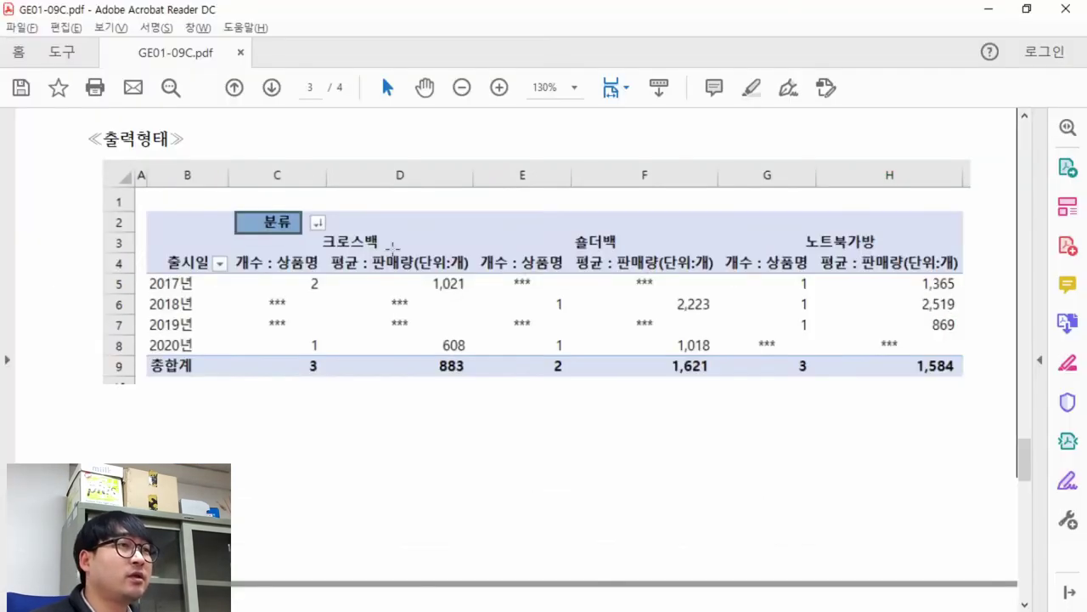
left_click_drag(157, 247, 224, 277)
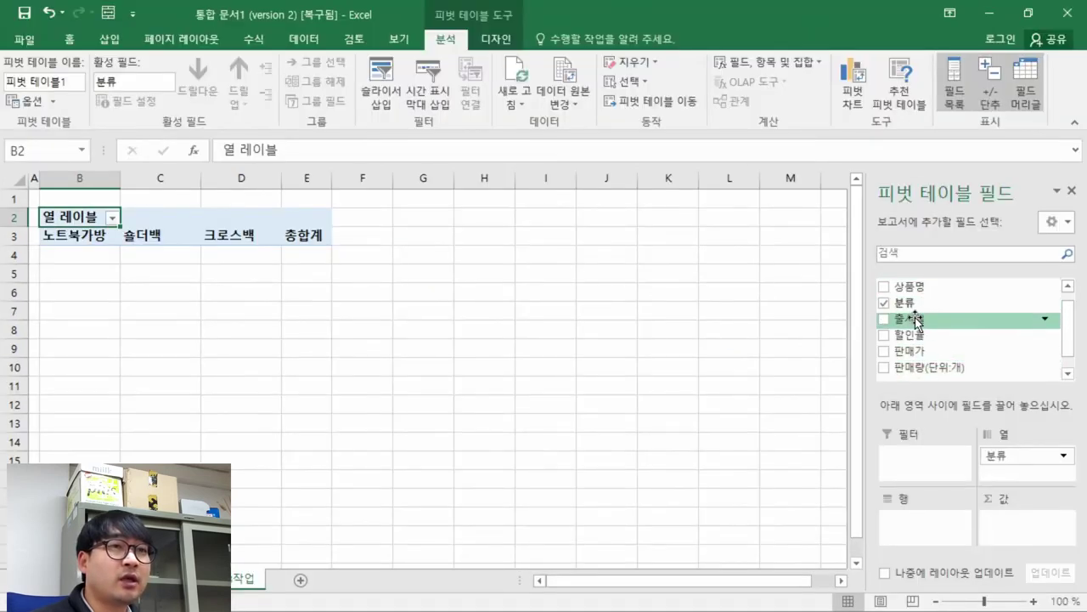
left_click_drag(914, 320, 919, 524)
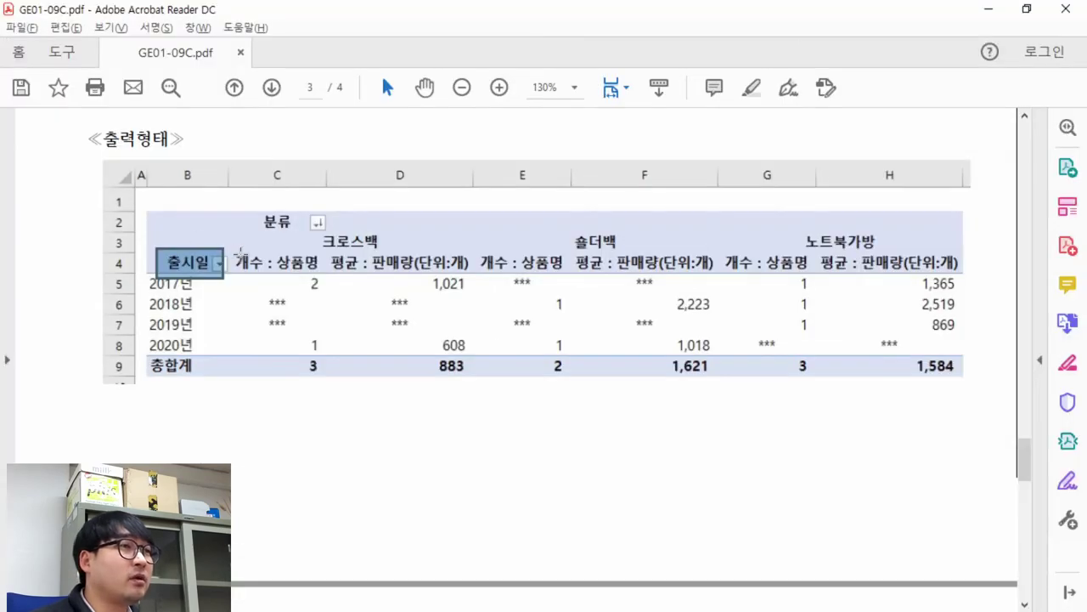
Check the value headings in the PDF and add 상품명 and 판매량(단위:개) to the Excel pivot table's values, in that order
left_click_drag(239, 252, 470, 273)
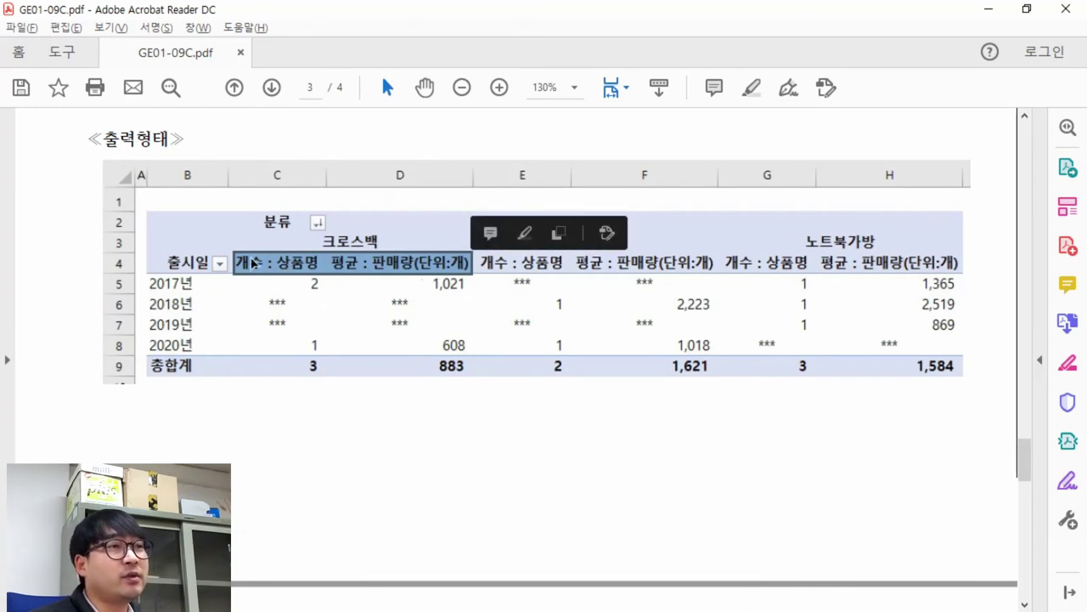
key("alt+Tab")
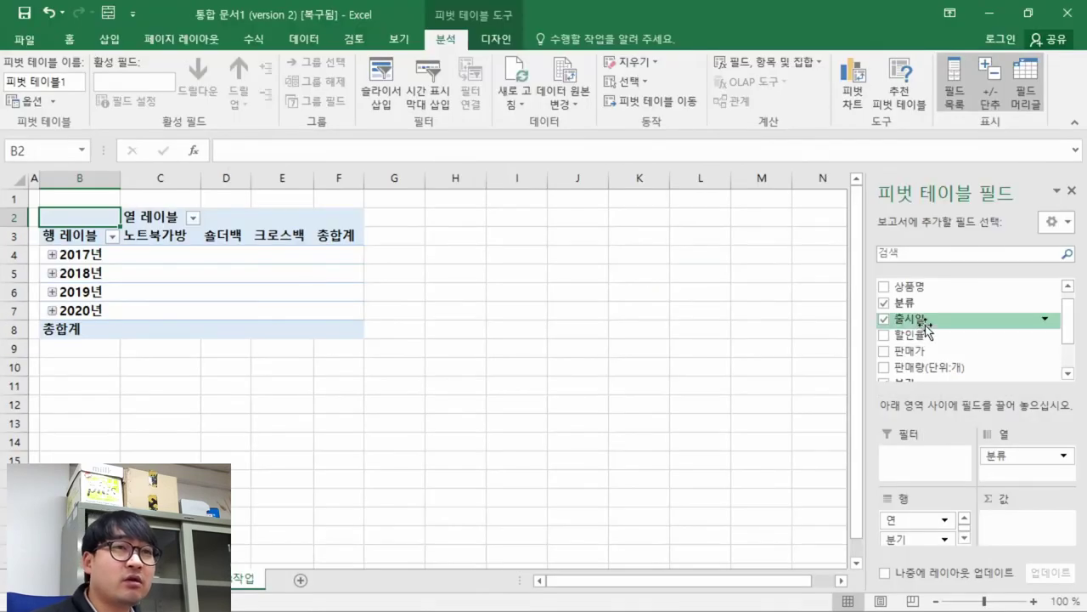
left_click_drag(911, 290, 996, 519)
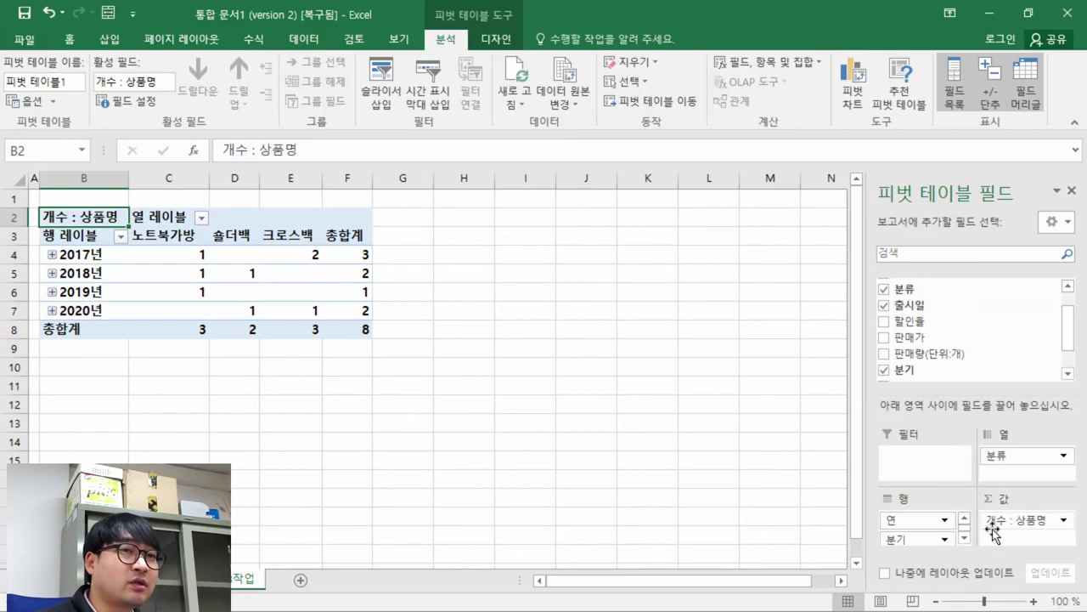
key("alt+Tab")
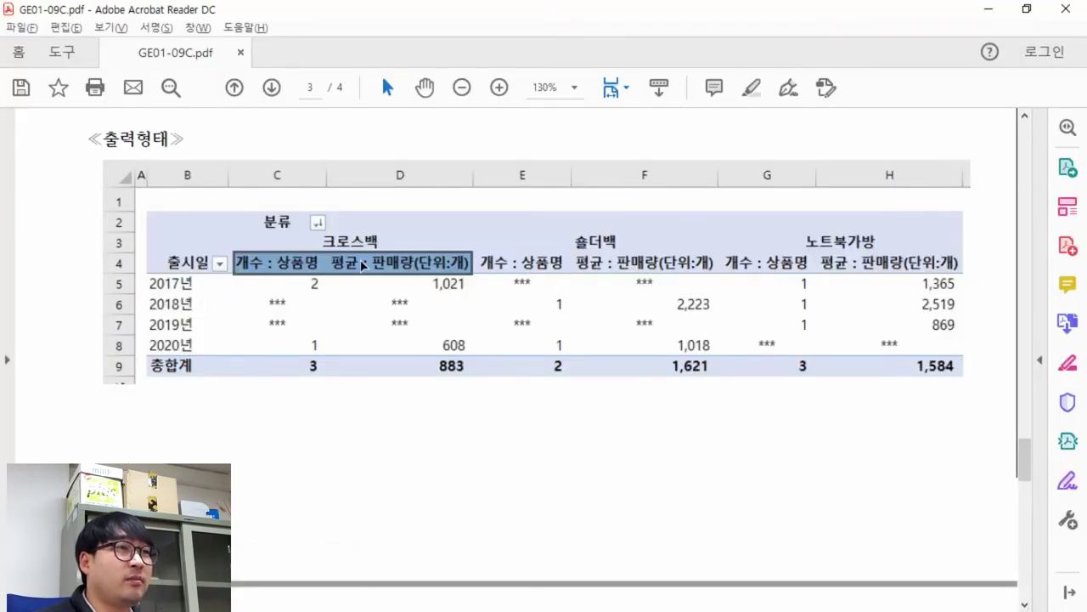
key("alt+Tab")
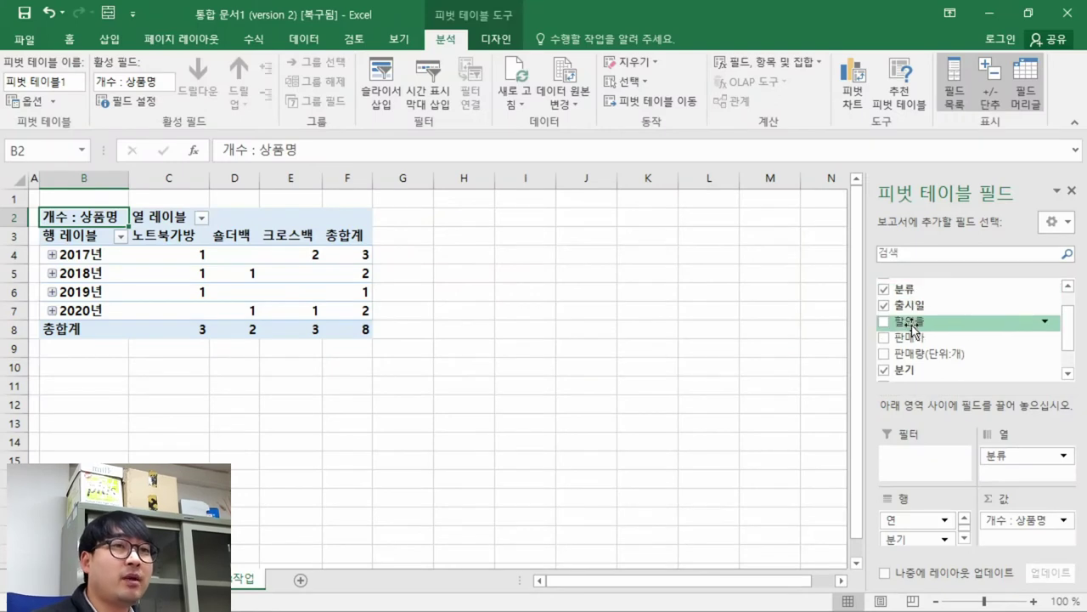
left_click_drag(926, 355, 1024, 535)
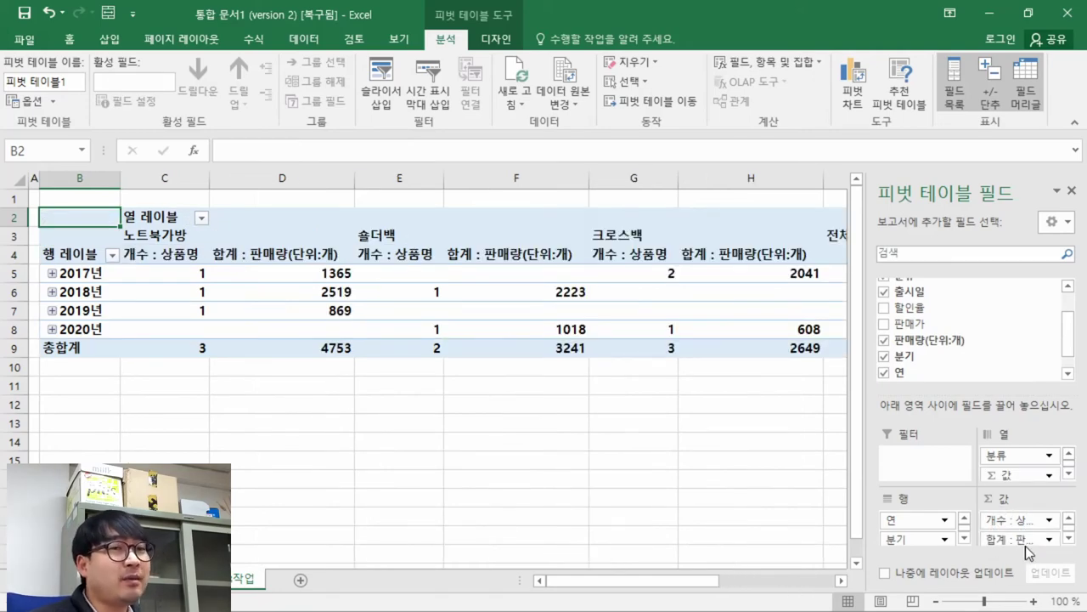
Check the PDF's 판매량 heading and choose 평균 as the summary calculation for the 판매량(단위:개) value field in Excel
key("alt+Tab")
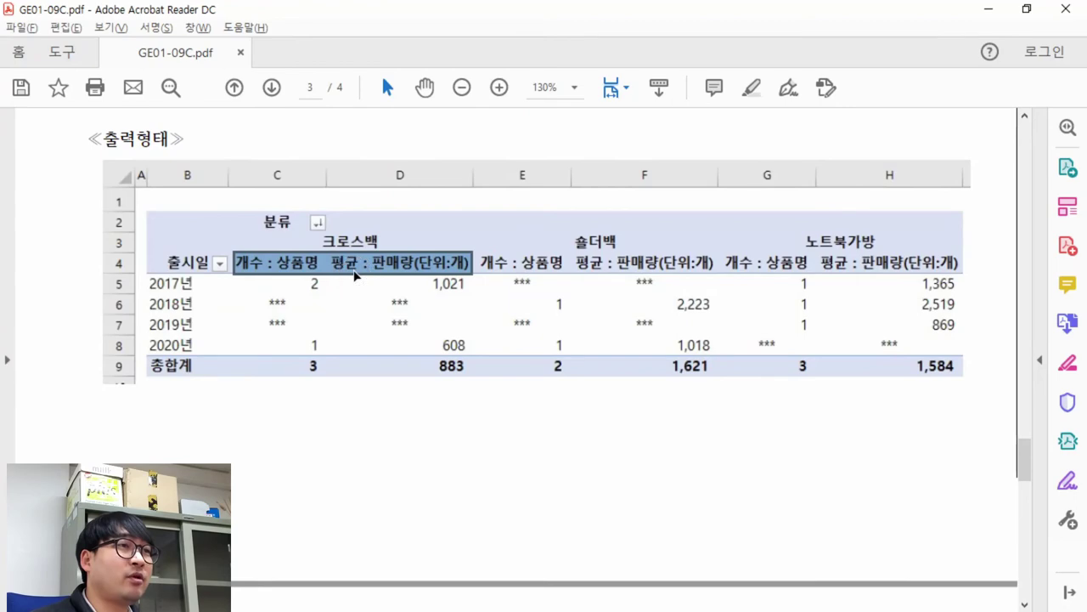
key("alt+Tab")
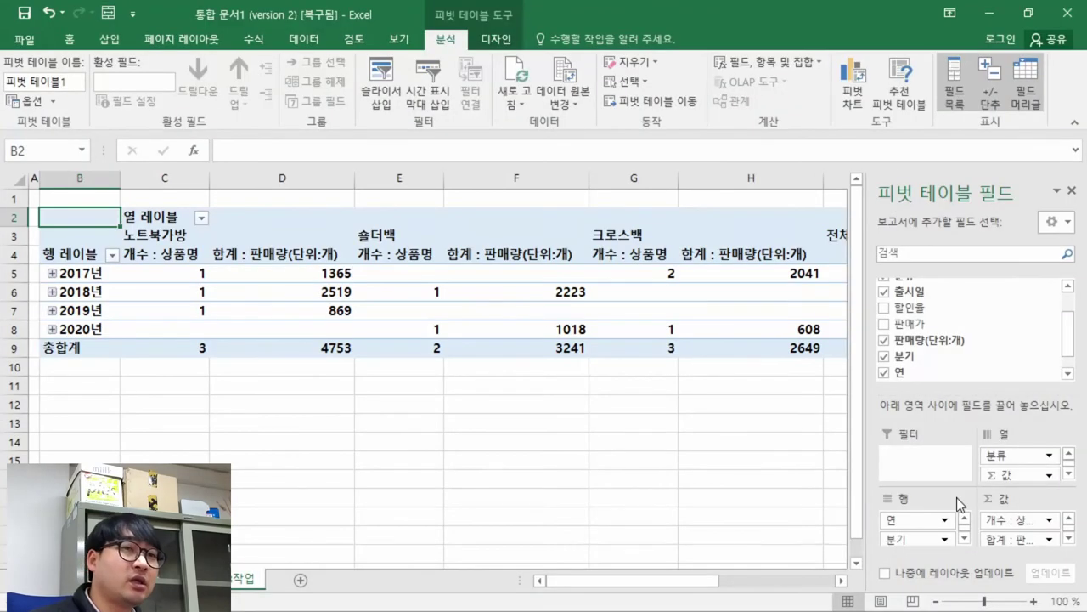
left_click(1051, 538)
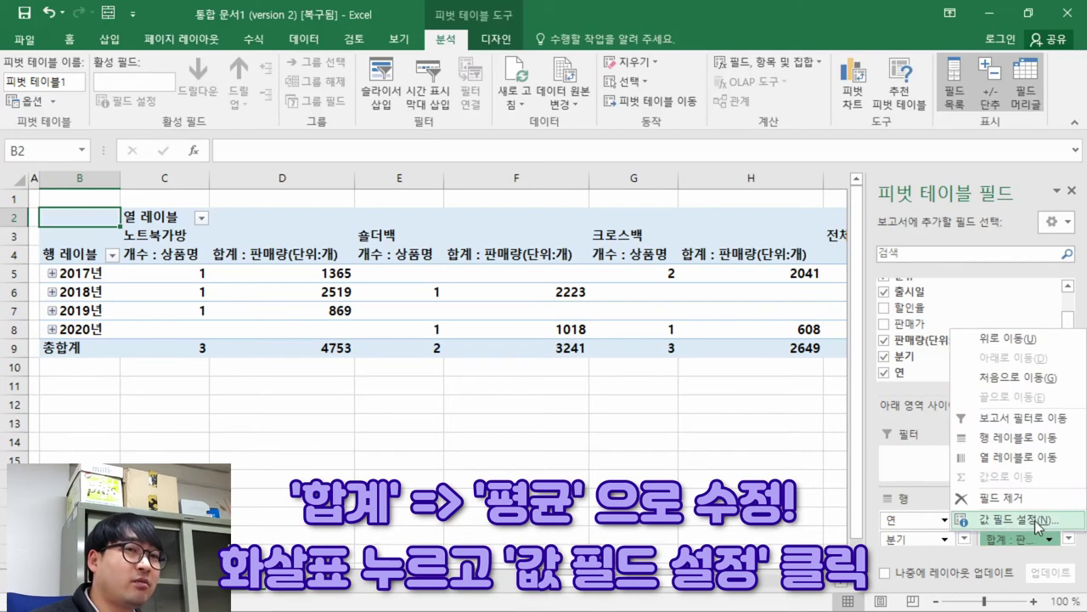
left_click(1037, 524)
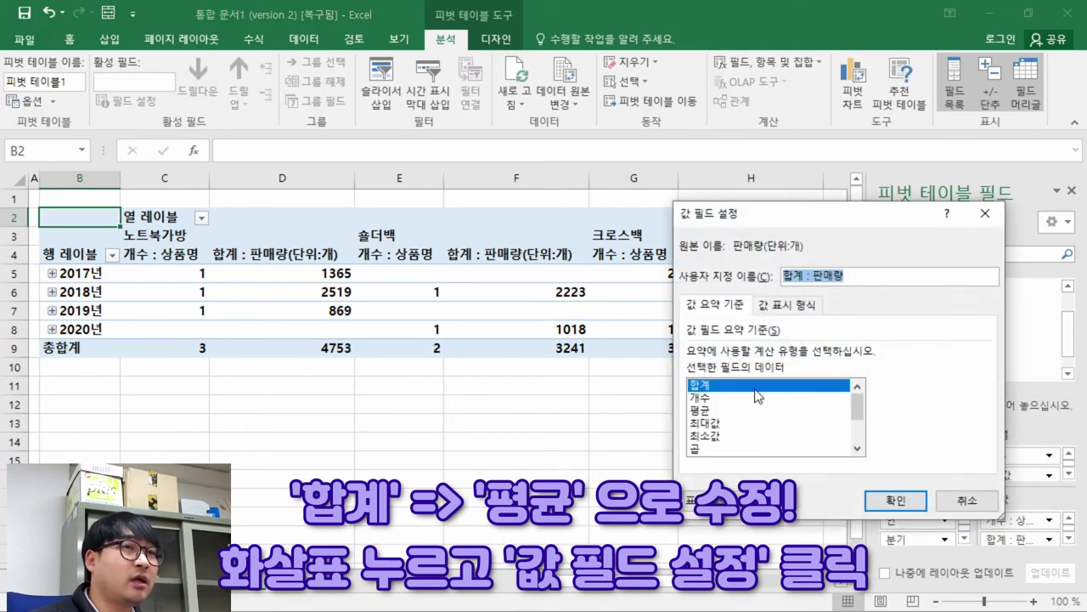
left_click(703, 411)
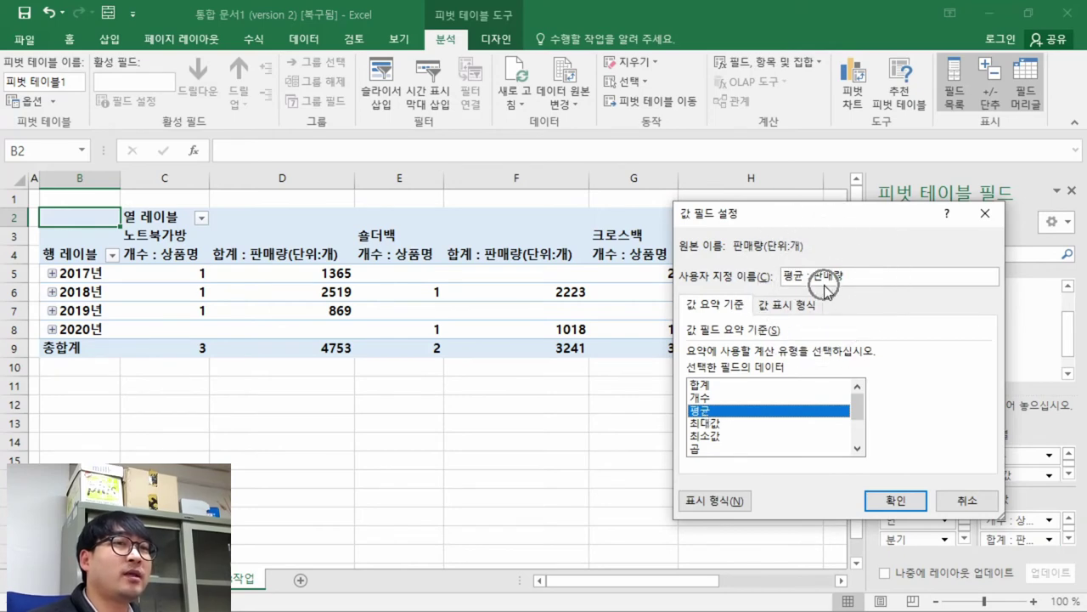
Check the PDF's 판매량 heading and set the average value field's custom name in Excel to 평균 : 판매량(단위:개)
key("alt+Tab")
left_click(370, 272)
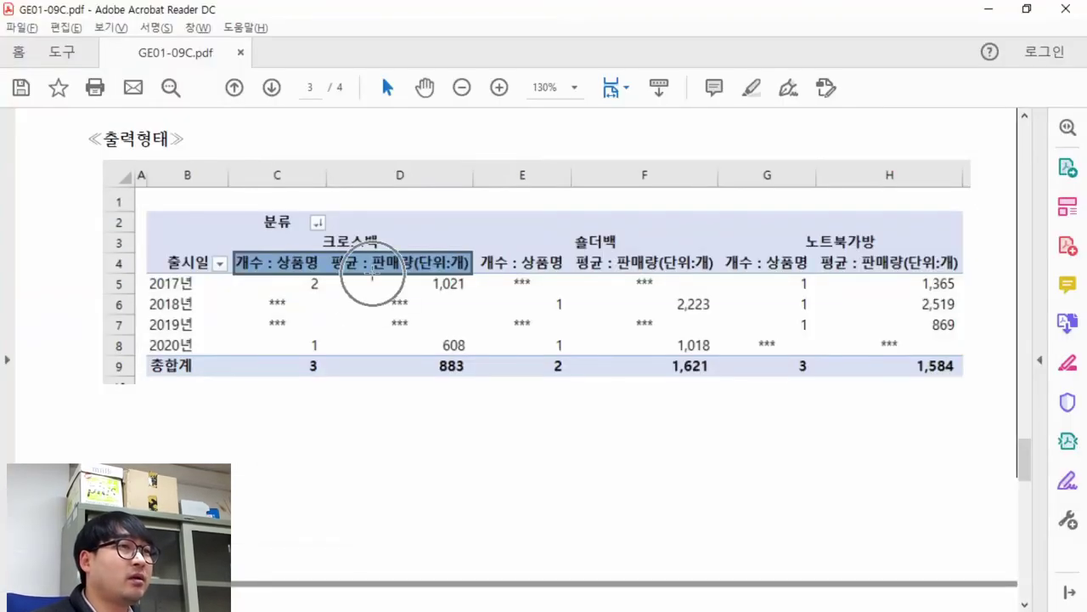
left_click(428, 273)
key("alt+Tab")
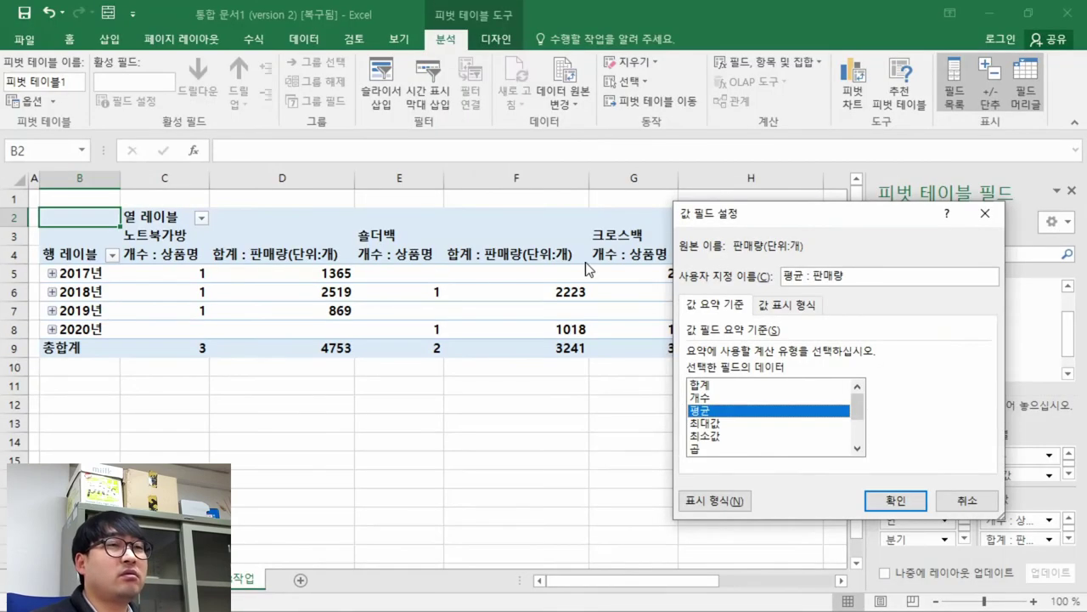
type("(")
key("BackSpace")
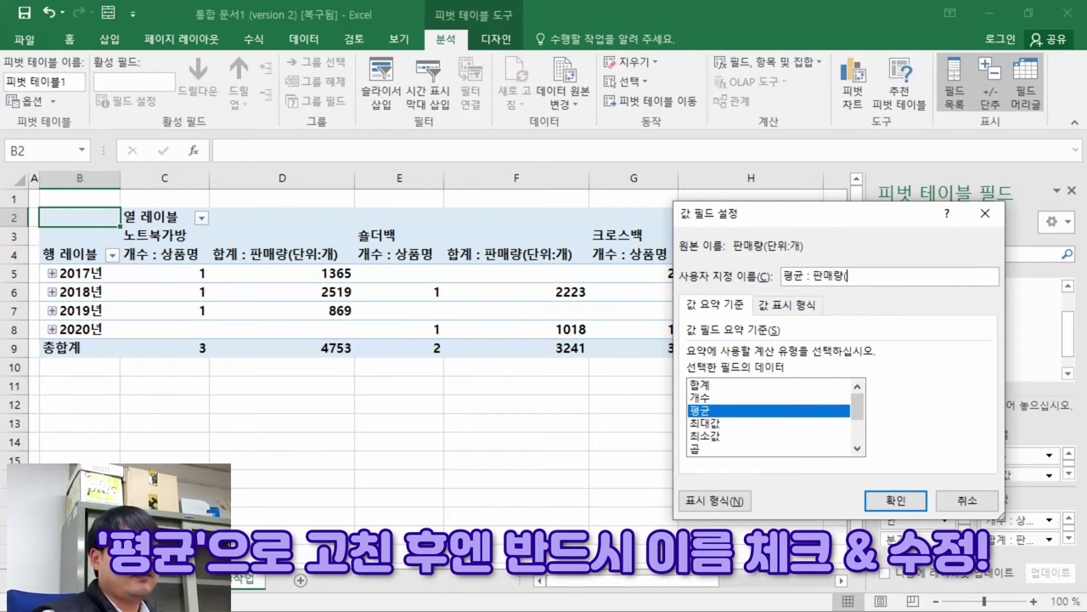
type("단ㅇ")
type("ㅟ:ㄱㅐ")
type(")")
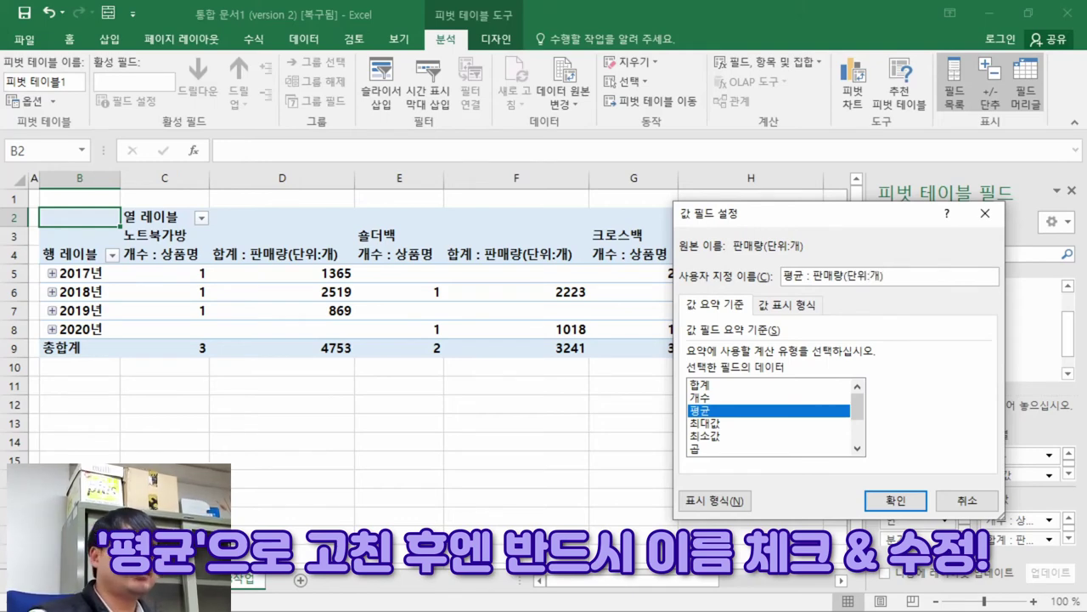
left_click(893, 502)
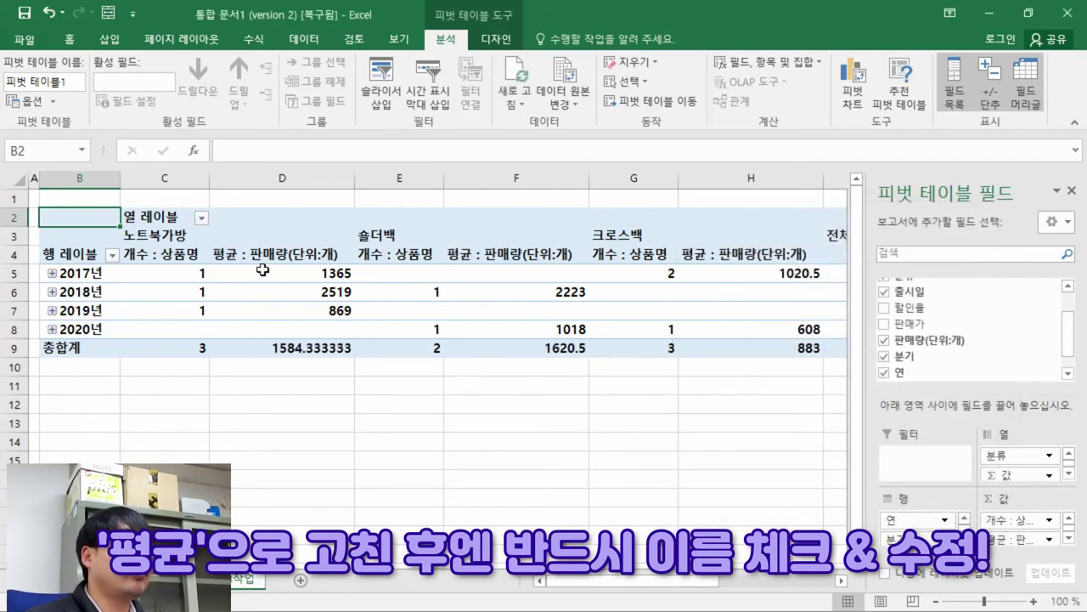
Check the column label in the PDF's 출력형태 table and rename the Excel pivot table's 열 레이블 heading as 분류
key("alt+Tab")
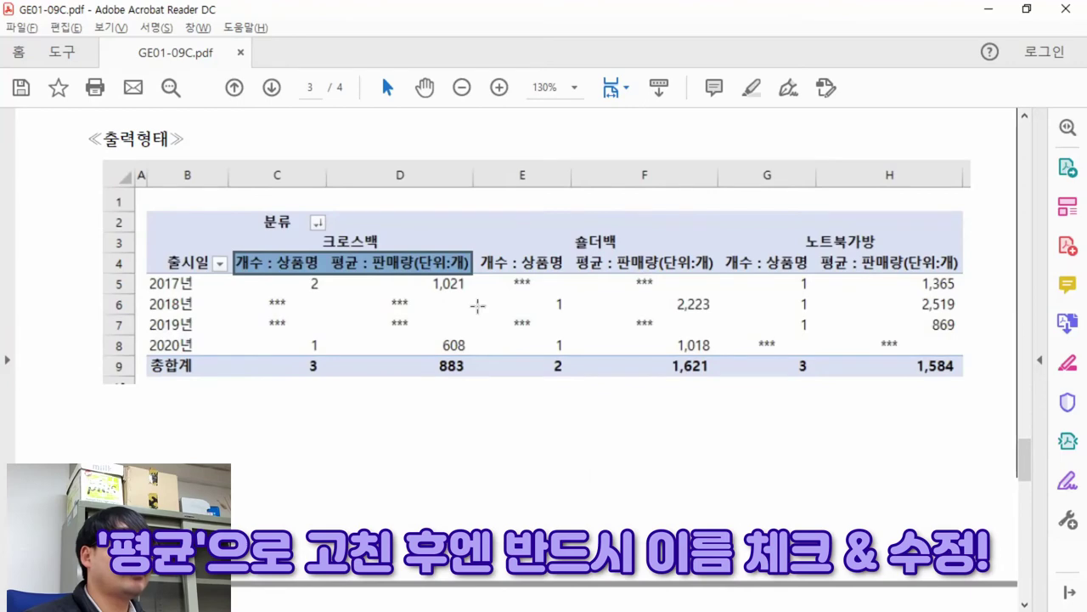
key("alt+Tab")
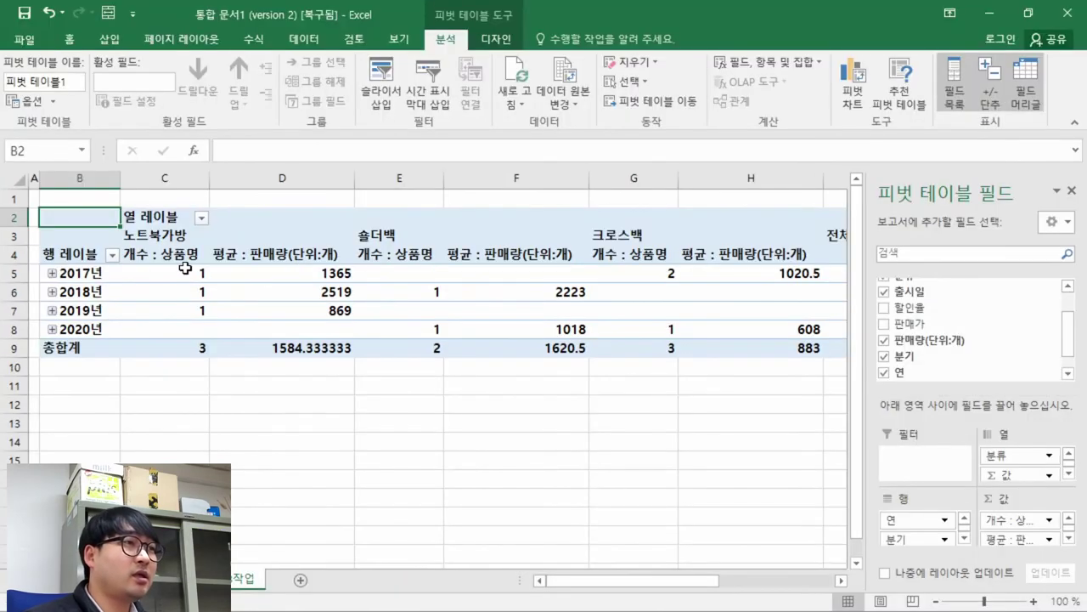
key("alt+Tab")
scroll(250, 268, "up", 3)
scroll(251, 268, "down", 2)
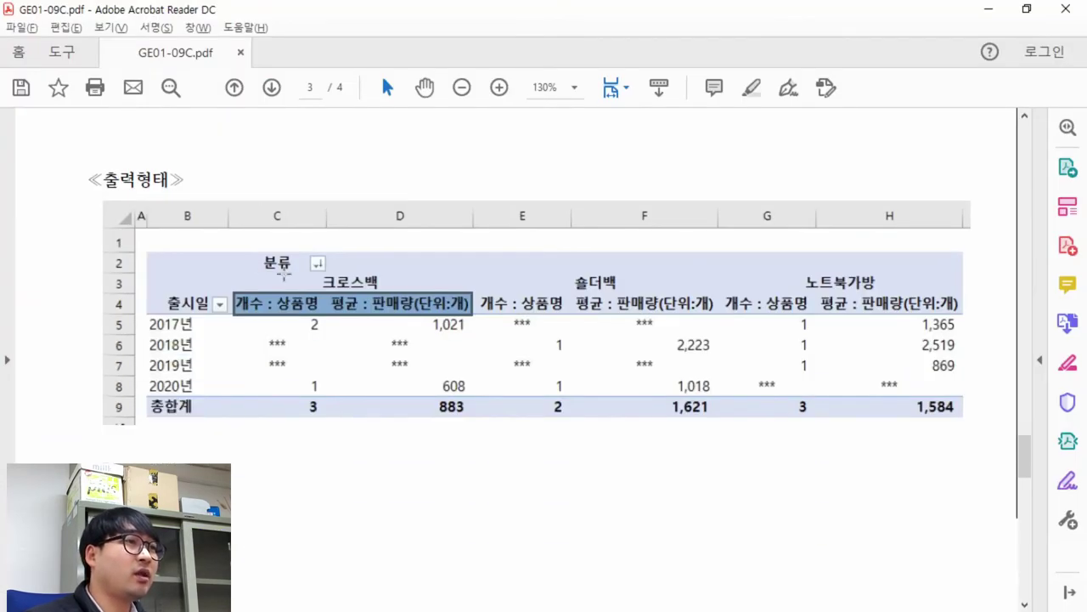
left_click_drag(300, 271, 269, 284)
key("alt+Tab")
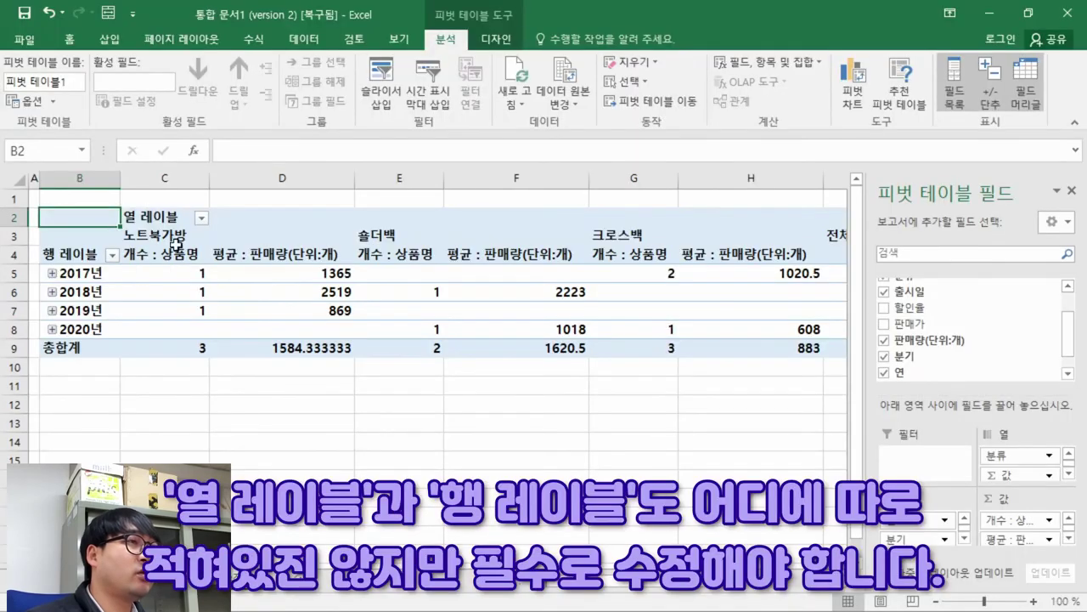
left_click(156, 220)
type("분류")
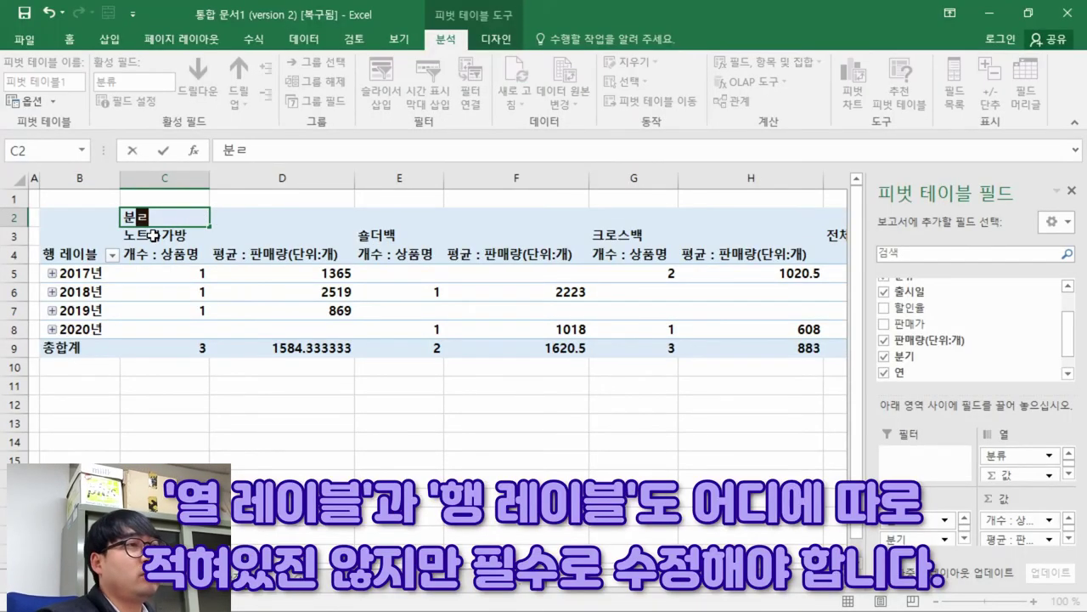
key("Return")
Check the row label in the PDF and rename the Excel pivot table's 행 레이블 heading as 출시일
key("alt+Tab")
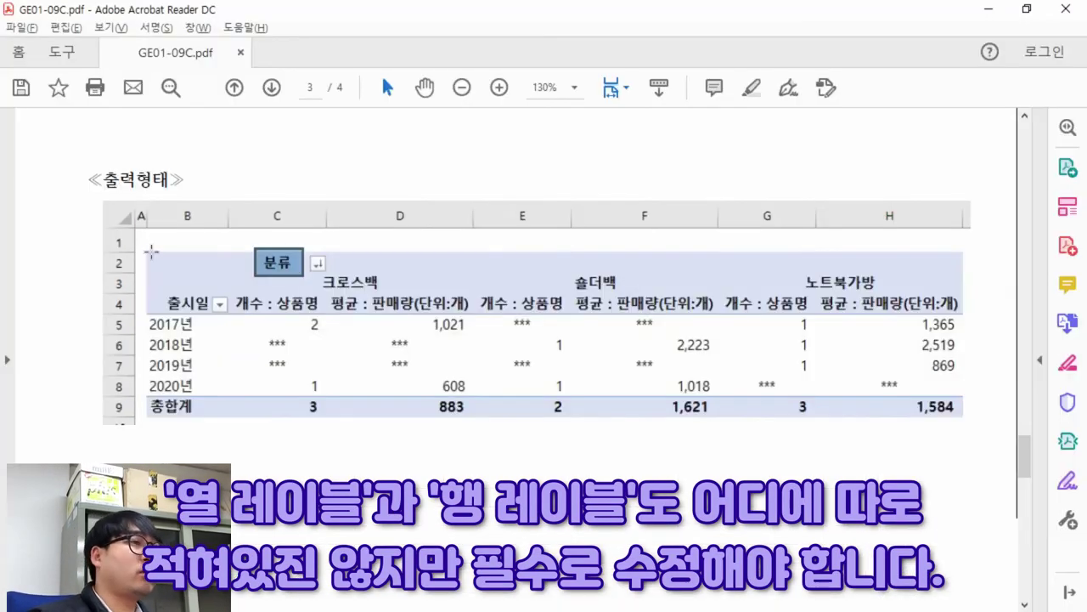
left_click_drag(161, 290, 217, 312)
key("alt+Tab")
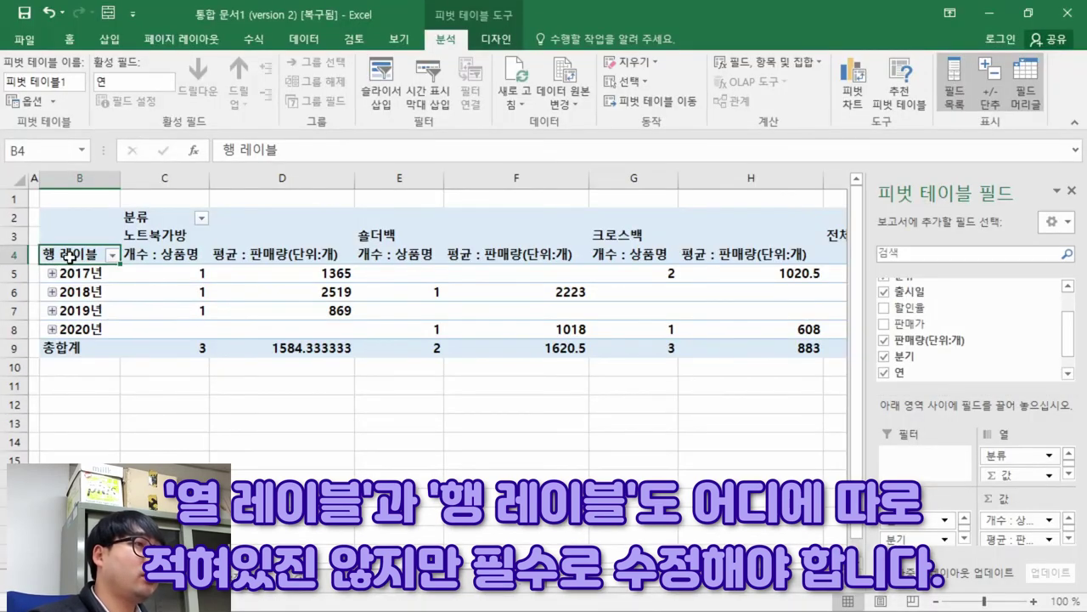
type("출시")
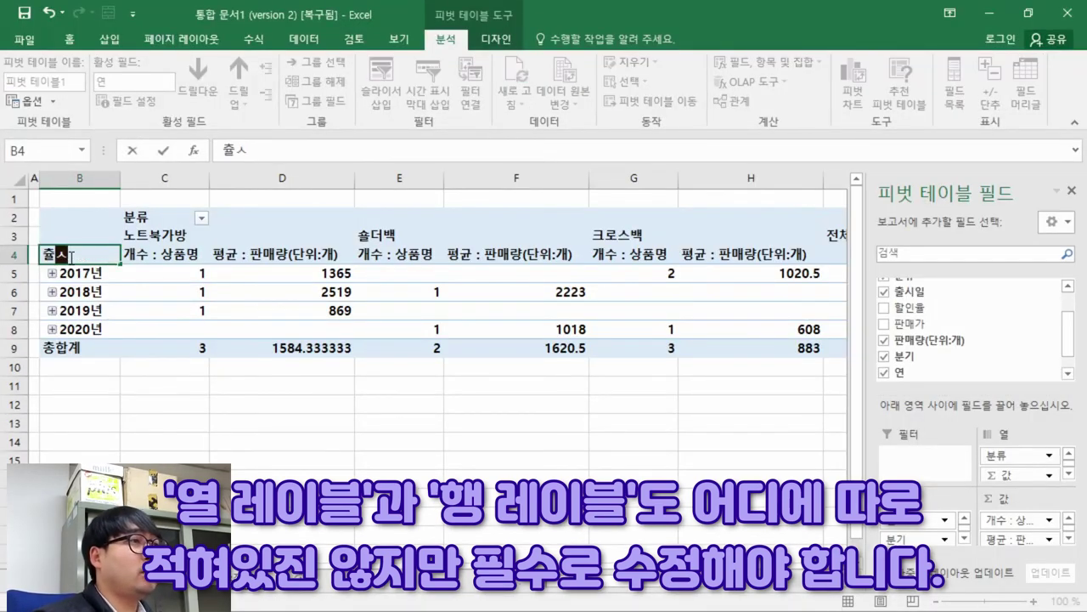
key("BackSpace")
key("BackSpace")
type("출")
key("BackSpace")
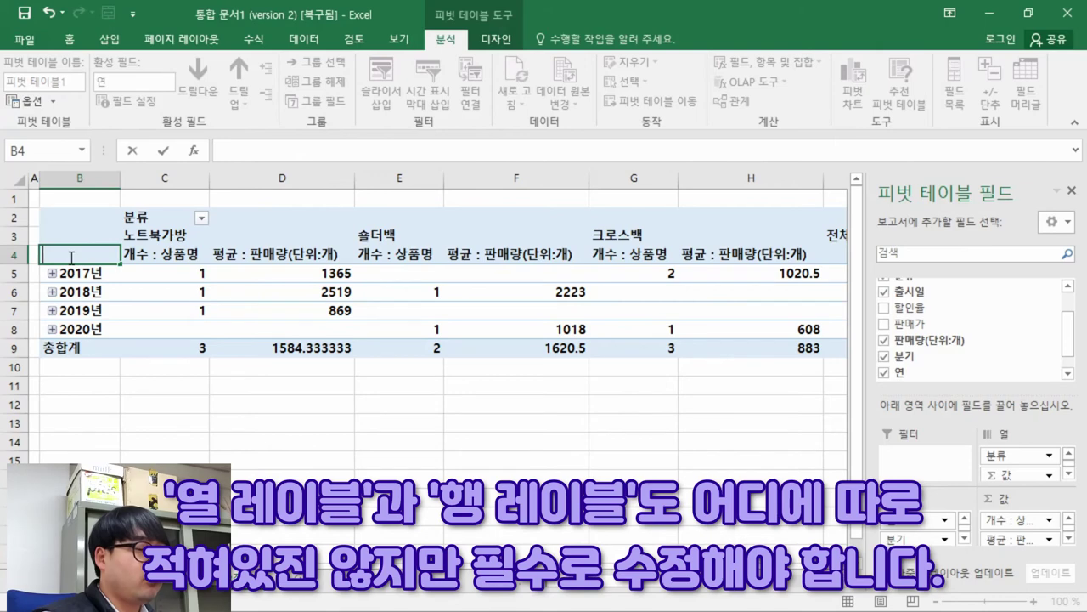
type("출시일")
key("Return")
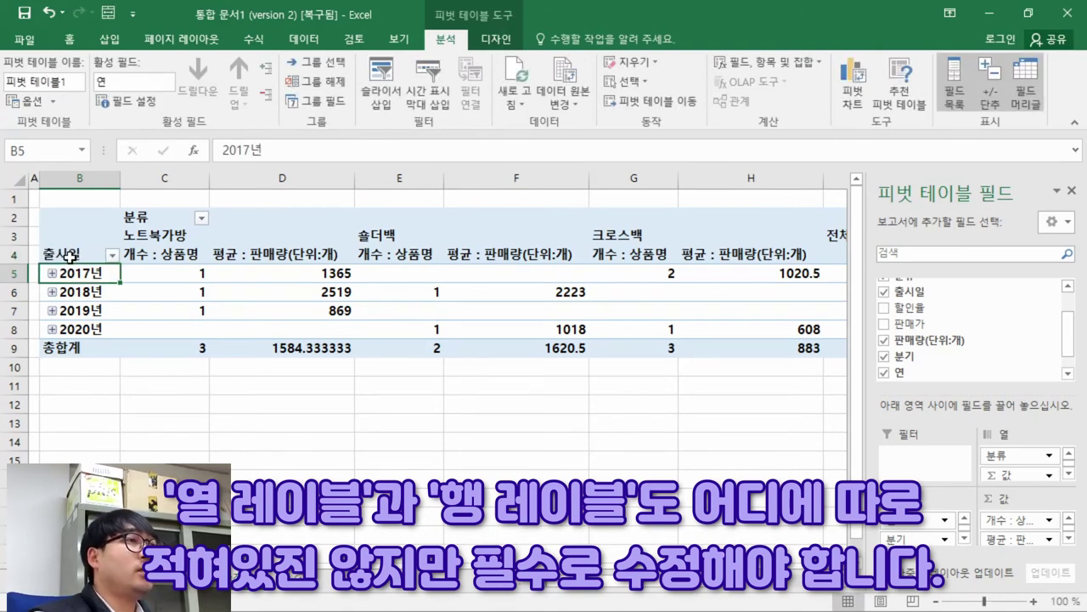
Compare the Excel pivot table's labels and 분류 headings with the PDF's 출력형태 table
left_click(34, 198)
key("alt+Tab")
key("alt+Tab")
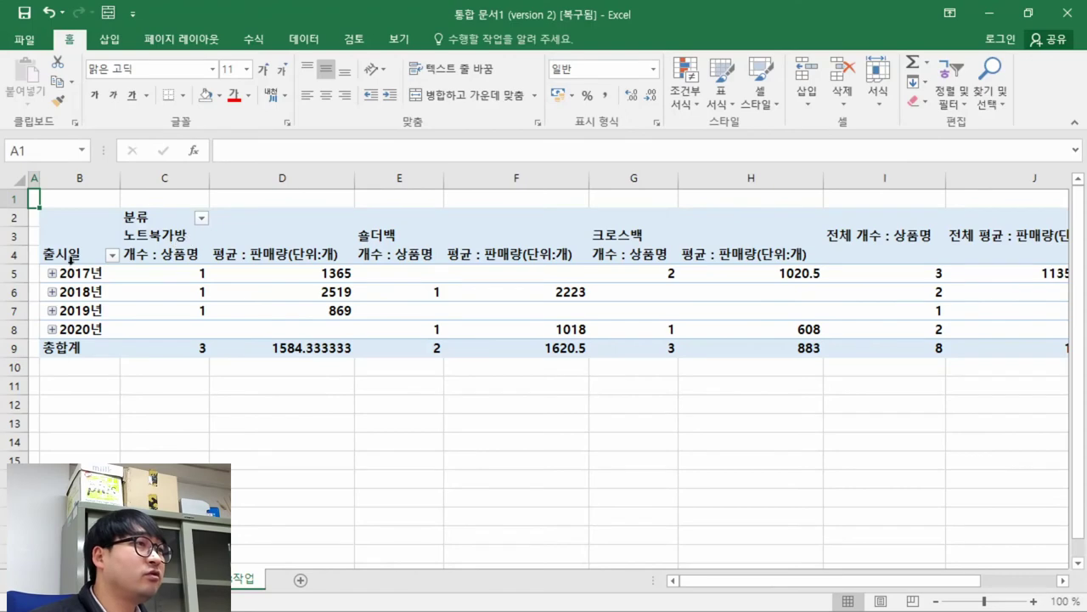
key("alt+Tab")
key("alt+Tab")
left_click(200, 225)
key("alt+Tab")
left_click(349, 289)
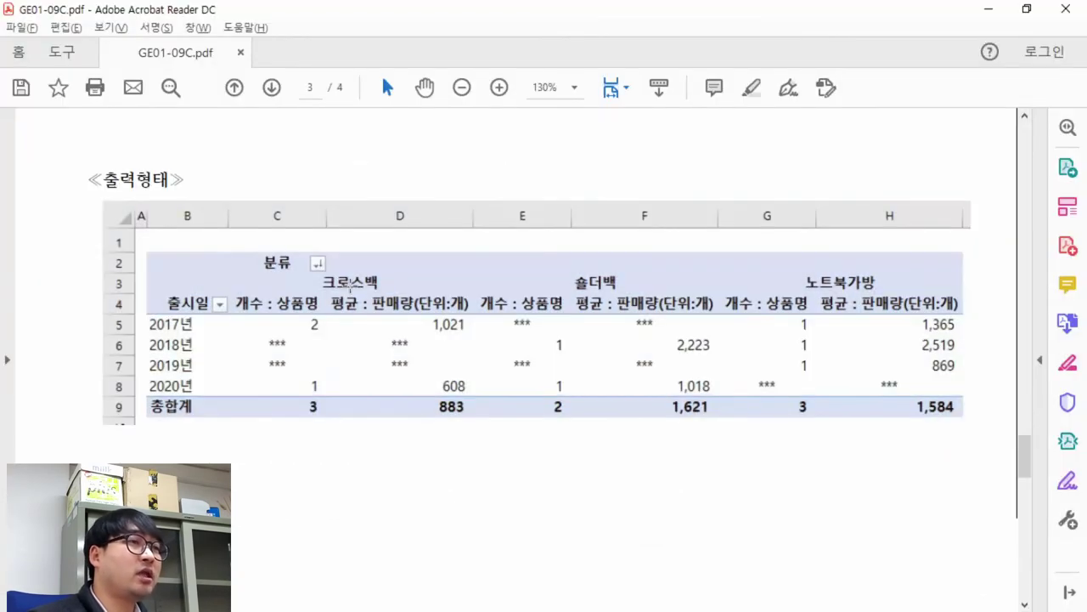
key("alt+Tab")
key("alt+Tab")
Strike through condition (1) of 제3작업 in the PDF
scroll(157, 259, "up", 4)
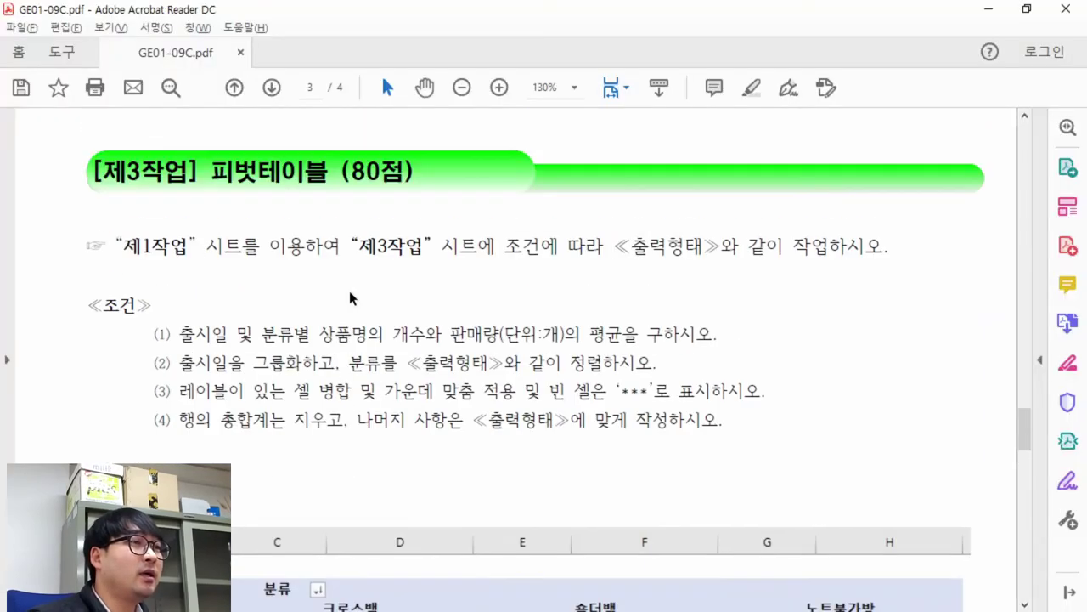
scroll(157, 259, "down", 1)
left_click_drag(157, 252, 717, 255)
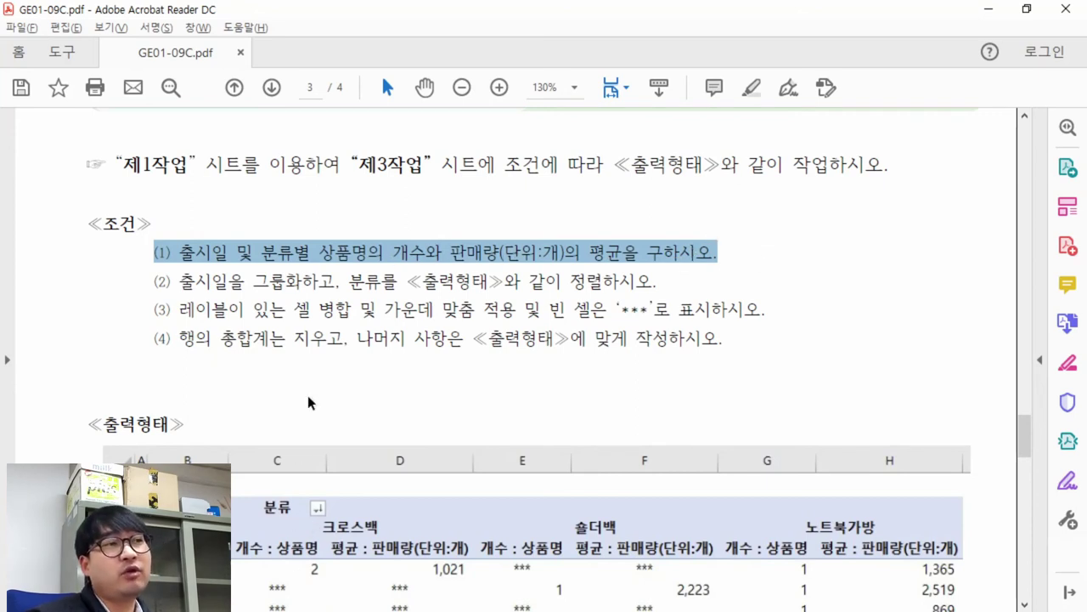
right_click(414, 251)
left_click(501, 322)
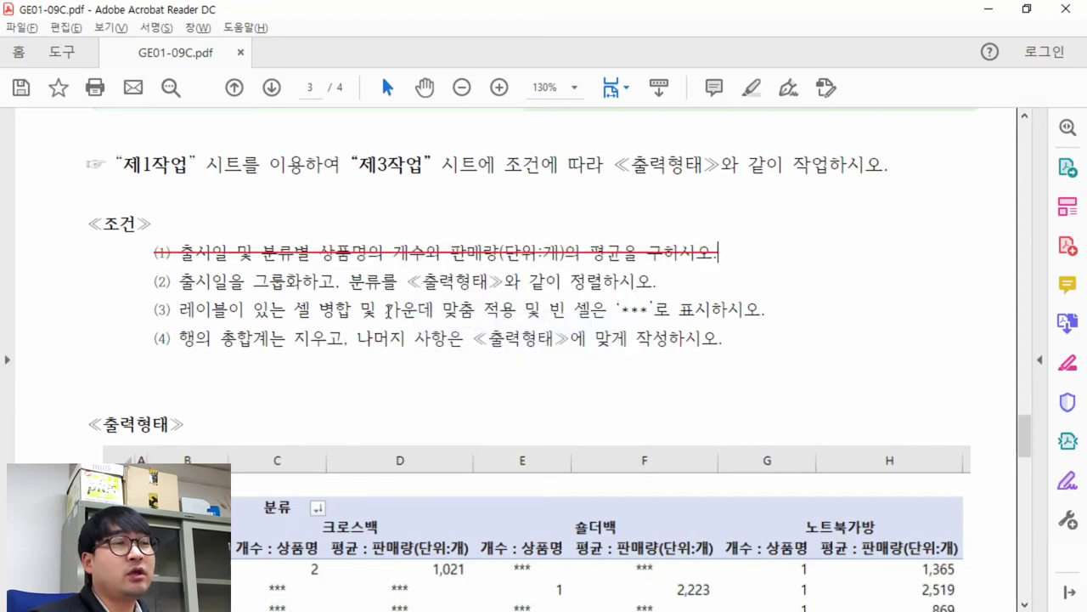
Read the grouping requirement in the PDF's condition (2) and compare the 출시일 rows in 출력형태 with the Excel pivot table
scroll(293, 322, "down", 2)
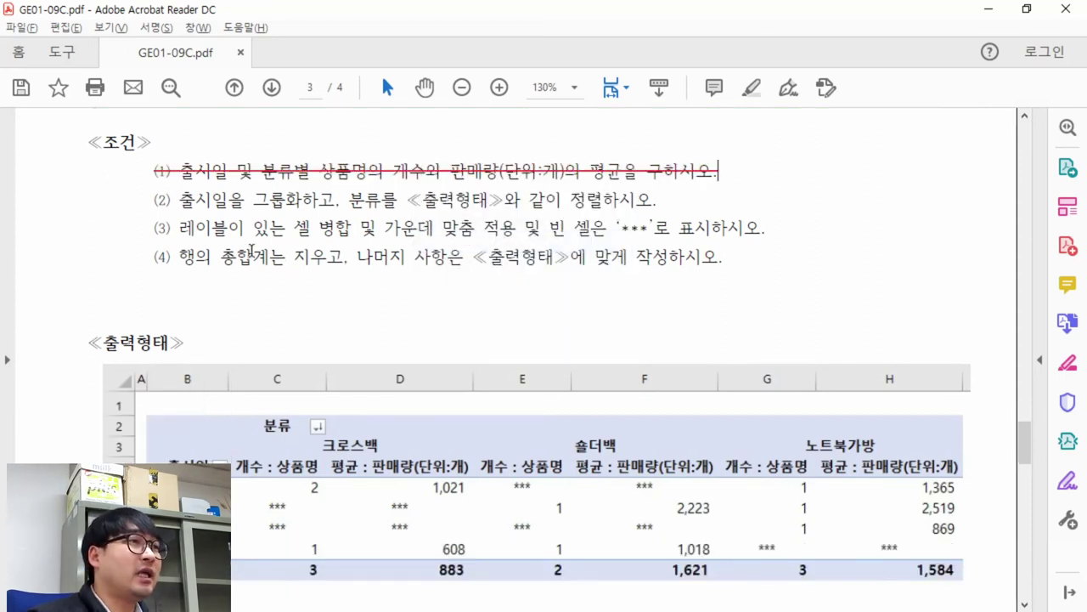
left_click_drag(185, 203, 397, 201)
scroll(201, 320, "down", 2)
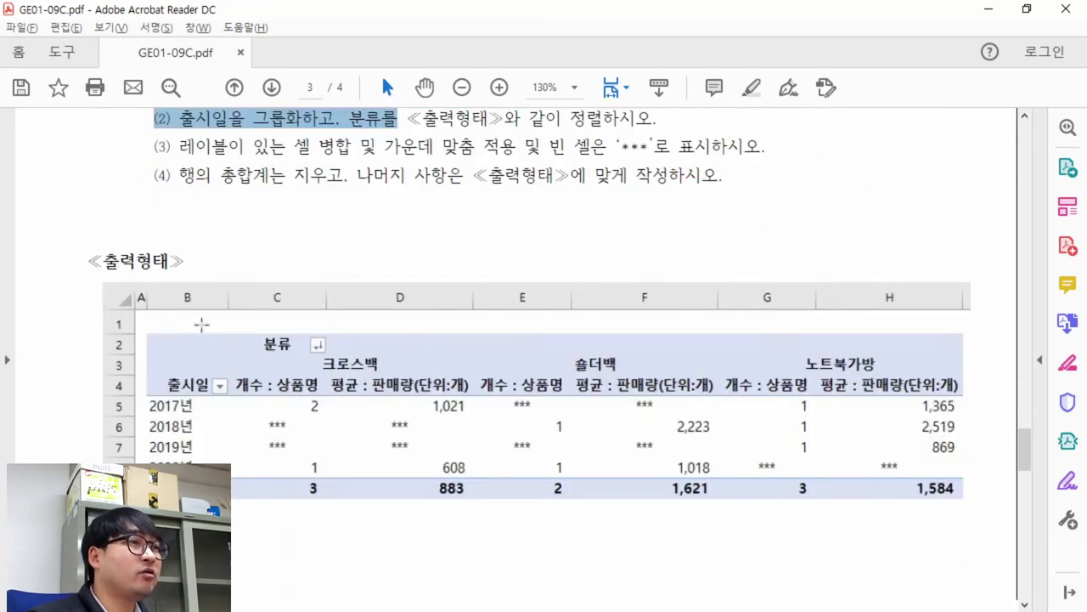
left_click_drag(143, 382, 204, 464)
key("alt+Tab")
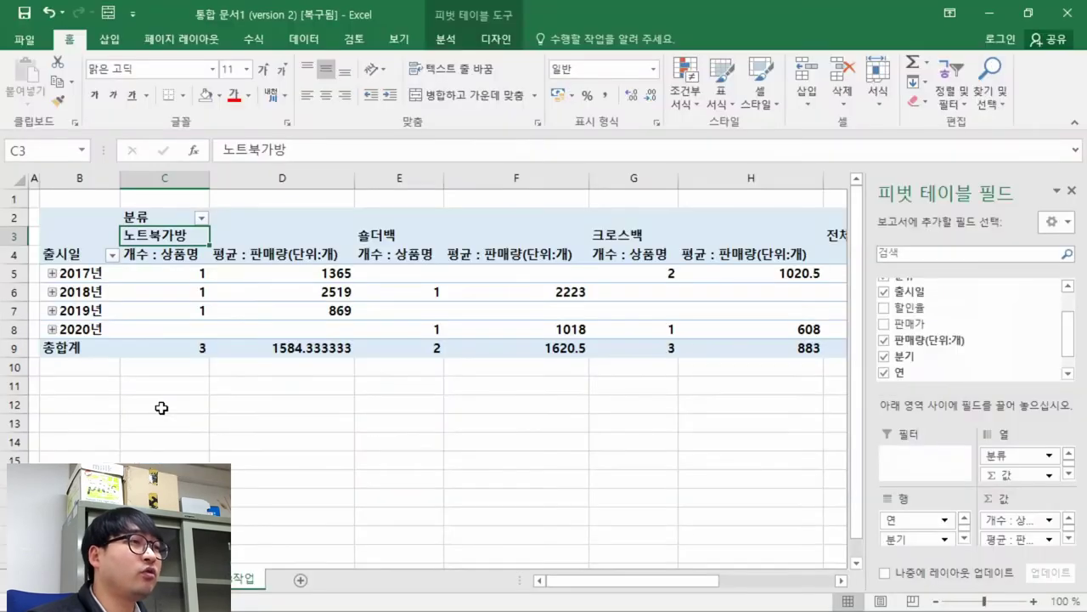
left_click(83, 253)
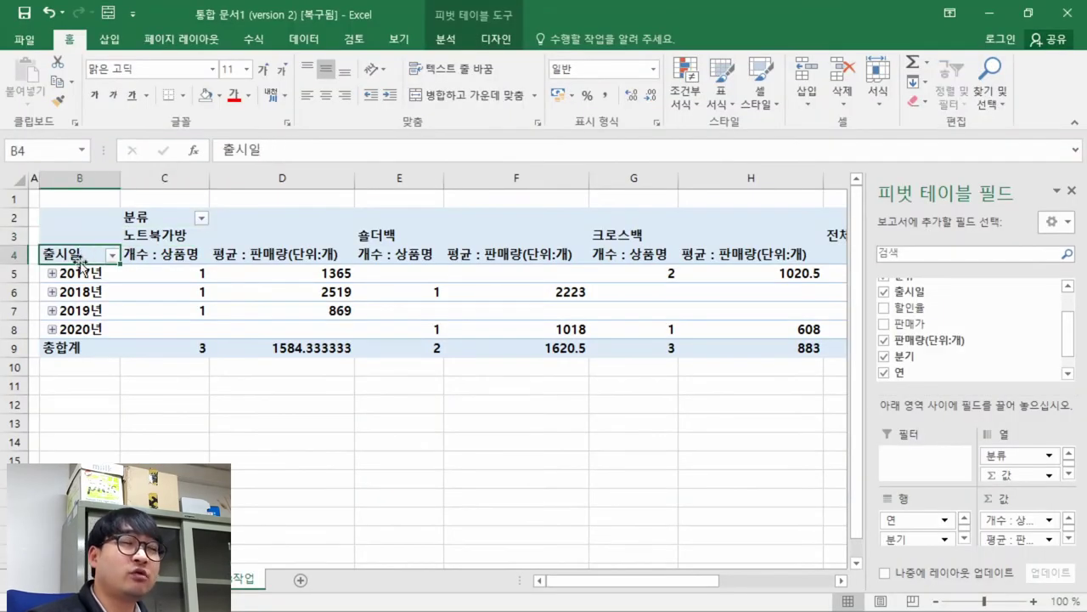
key("alt+Tab")
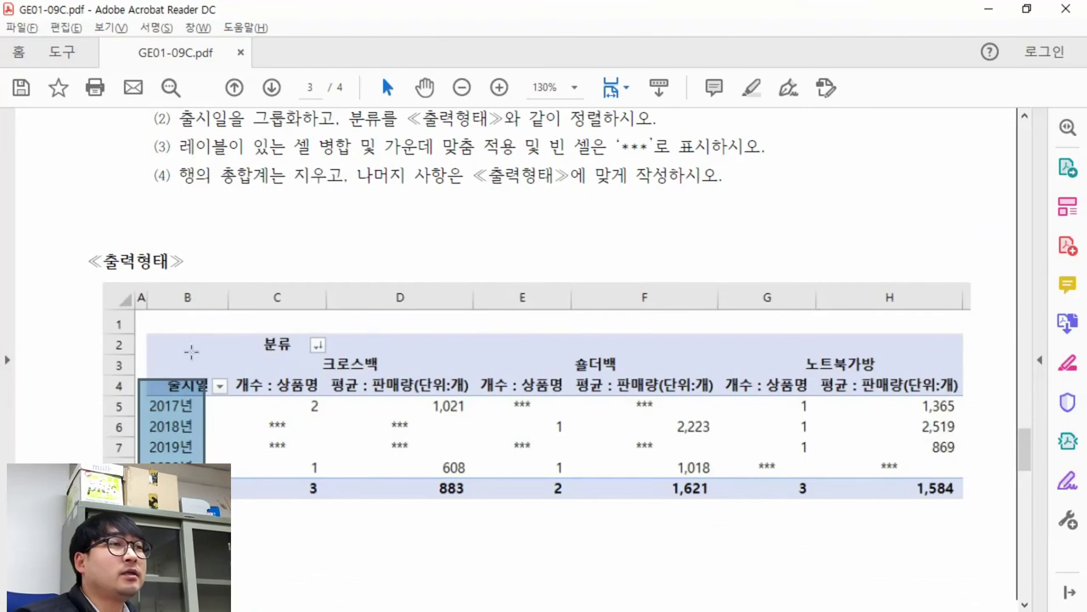
double_click(257, 119)
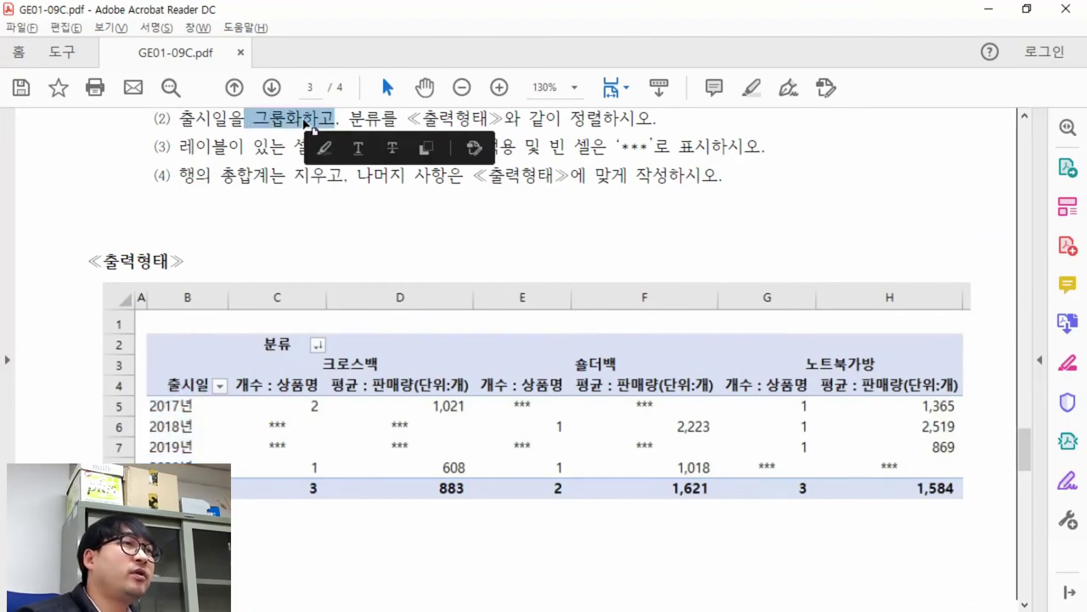
Open the grouping settings for the 출시일 row items in the Excel pivot table and move the dialog clear of the row labels
key("alt+Tab")
left_click(84, 273)
left_click(75, 293)
right_click(83, 313)
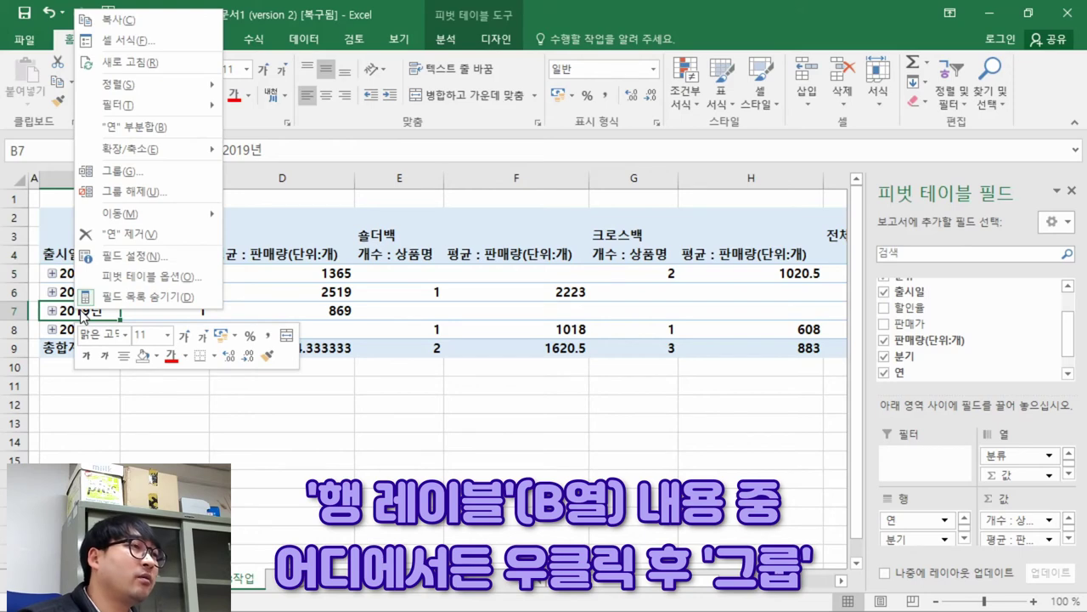
left_click(132, 172)
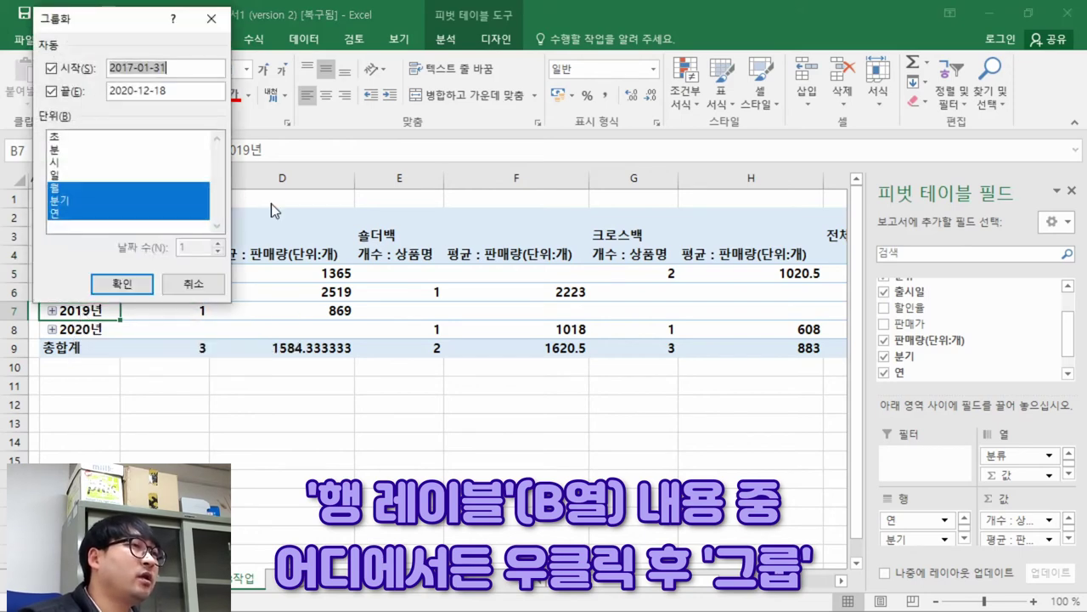
left_click_drag(198, 30, 509, 201)
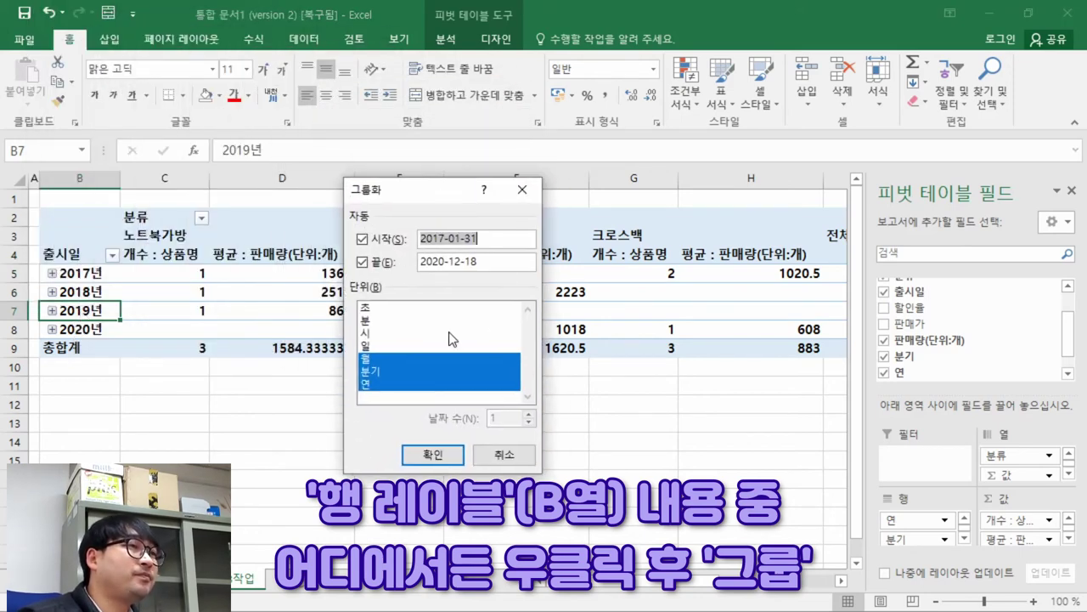
Following the PDF's row items, deselect 월 and 분기 to group 출시일 by 연 only in Excel, and compare the result with the PDF
key("alt+Tab")
left_click_drag(148, 395, 202, 464)
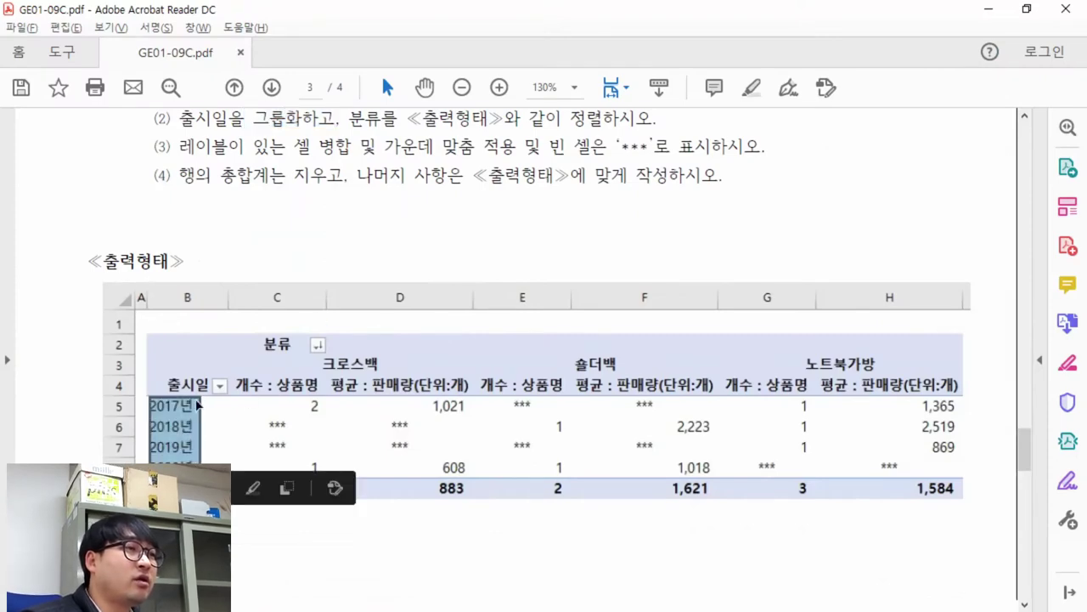
key("alt+Tab")
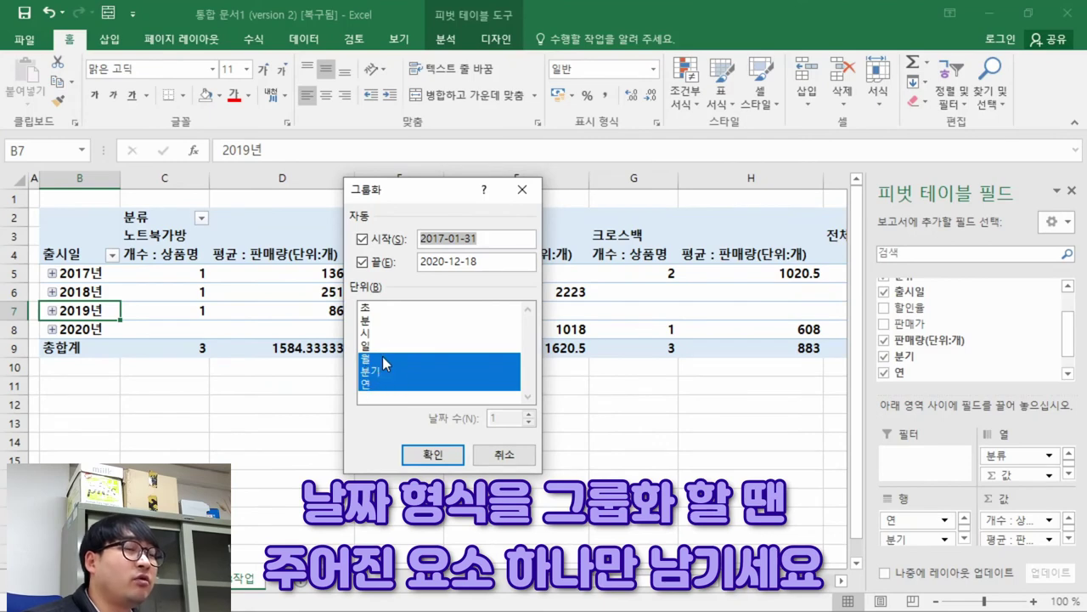
left_click(378, 357)
left_click(373, 371)
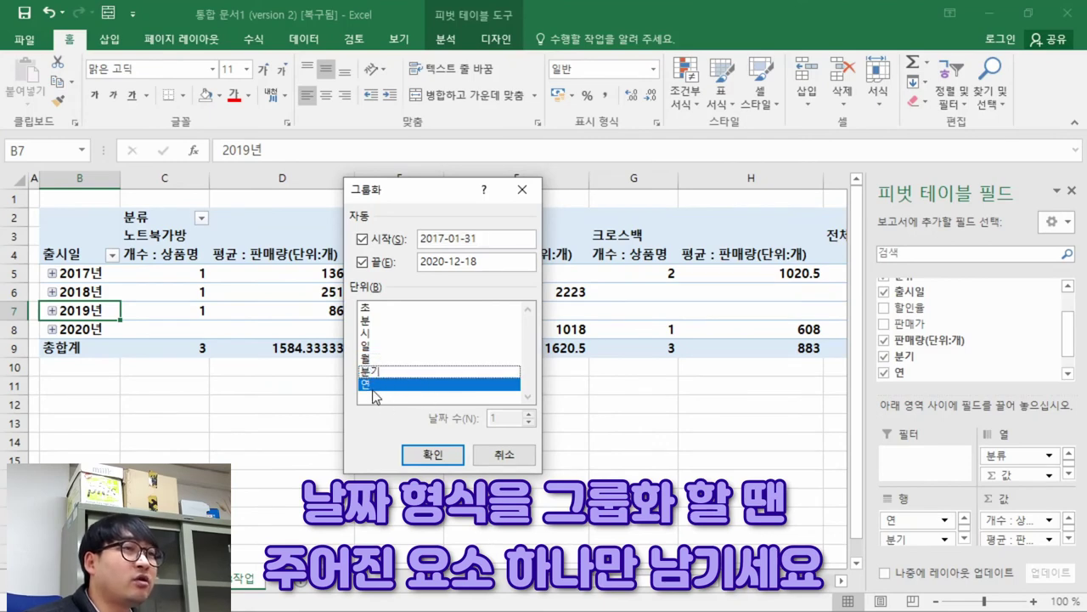
left_click(432, 454)
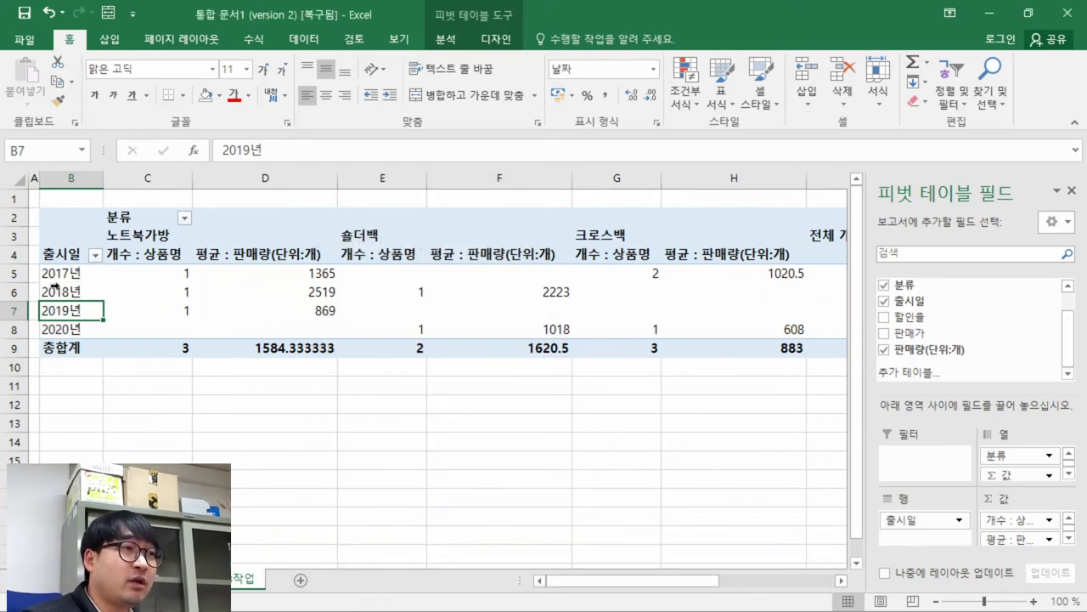
key("alt+Tab")
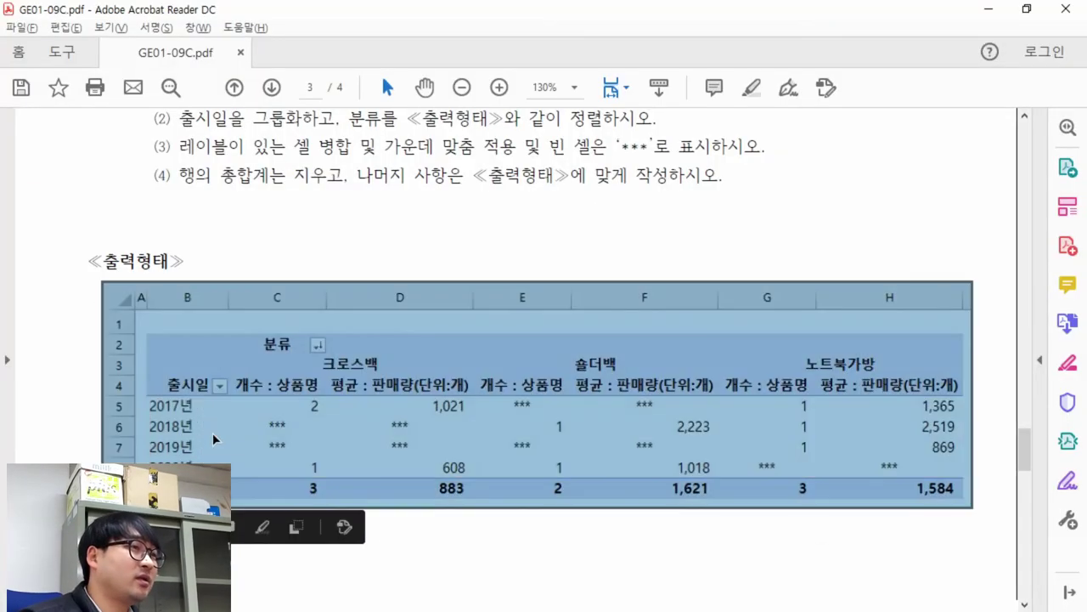
key("alt+Tab")
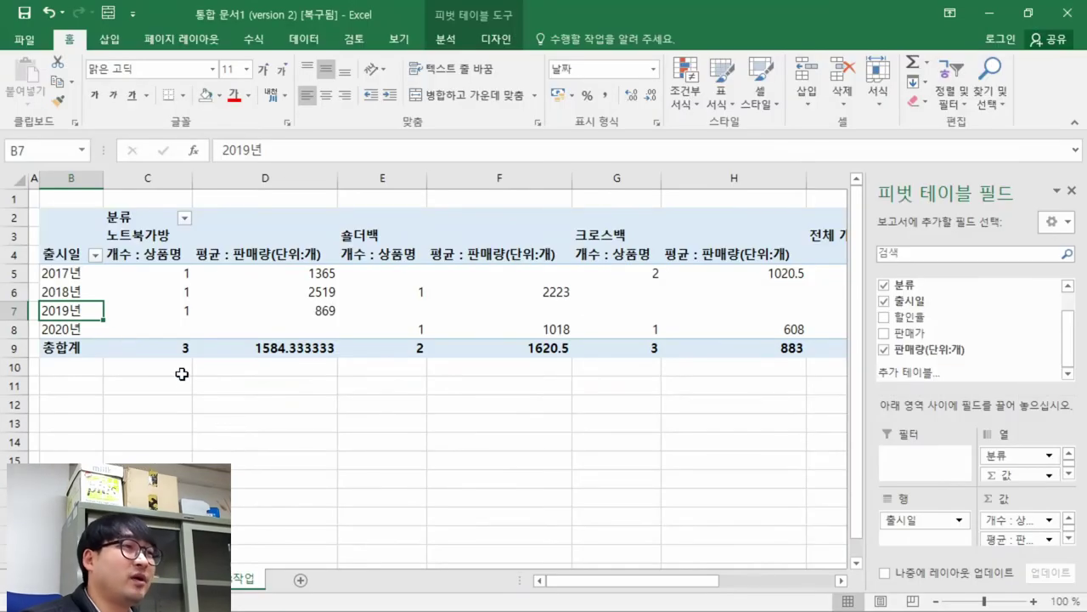
Switch to the PDF and strike through the 출시일 grouping clause of condition (2)
key("alt+Tab")
left_click_drag(180, 119, 651, 123)
left_click(397, 148)
Following the 분류 sort marker in the PDF's 출력형태, sort 분류 in descending order in Excel and compare the column item order with the PDF
left_click_drag(252, 323, 351, 371)
left_click(322, 338)
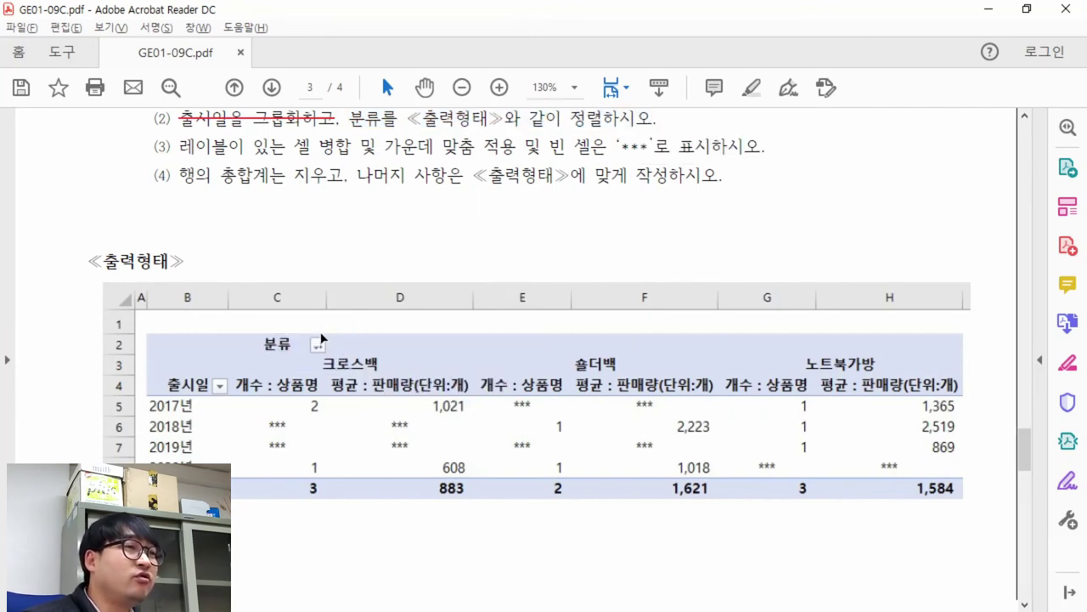
left_click_drag(299, 334, 337, 361)
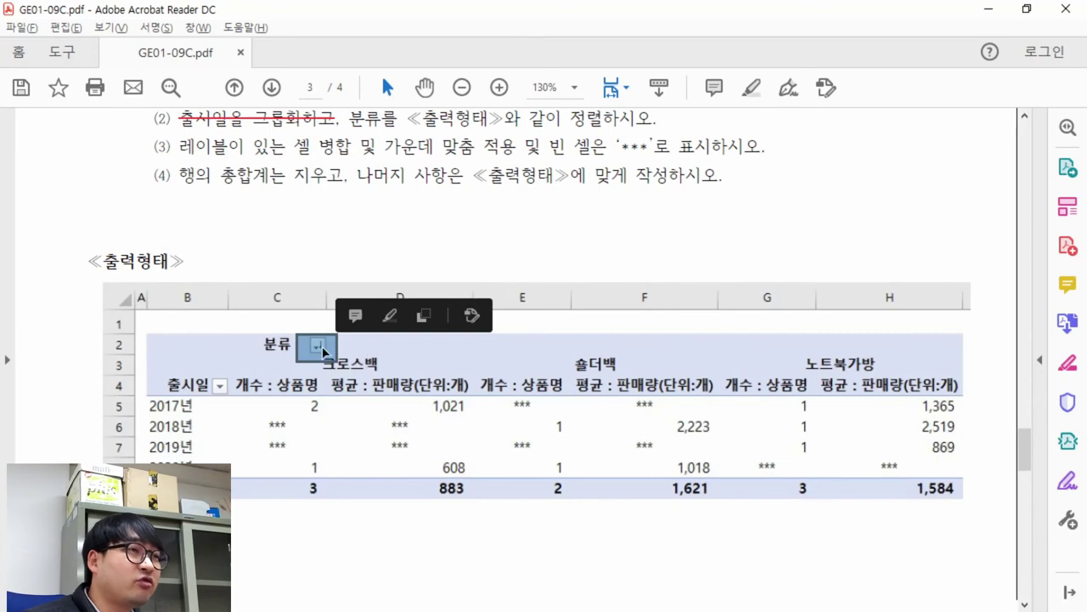
key("alt+Tab")
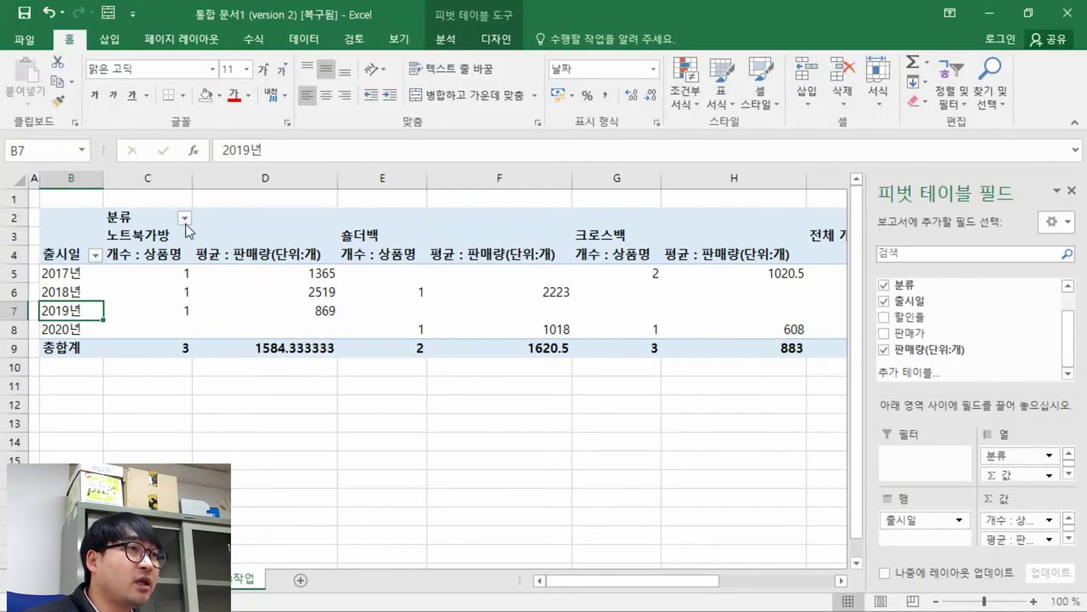
left_click(155, 217)
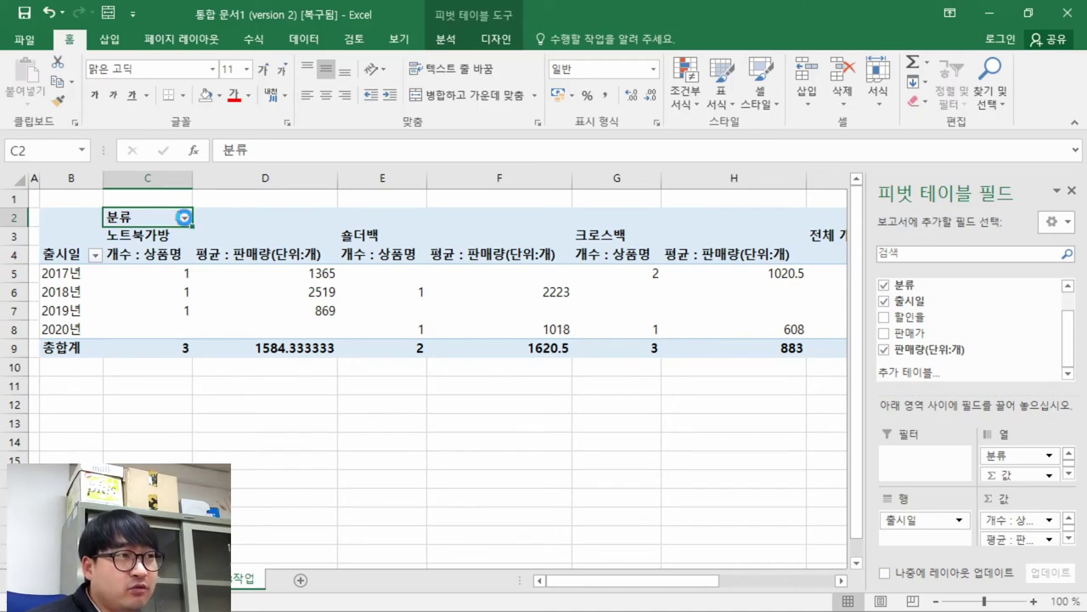
left_click(184, 219)
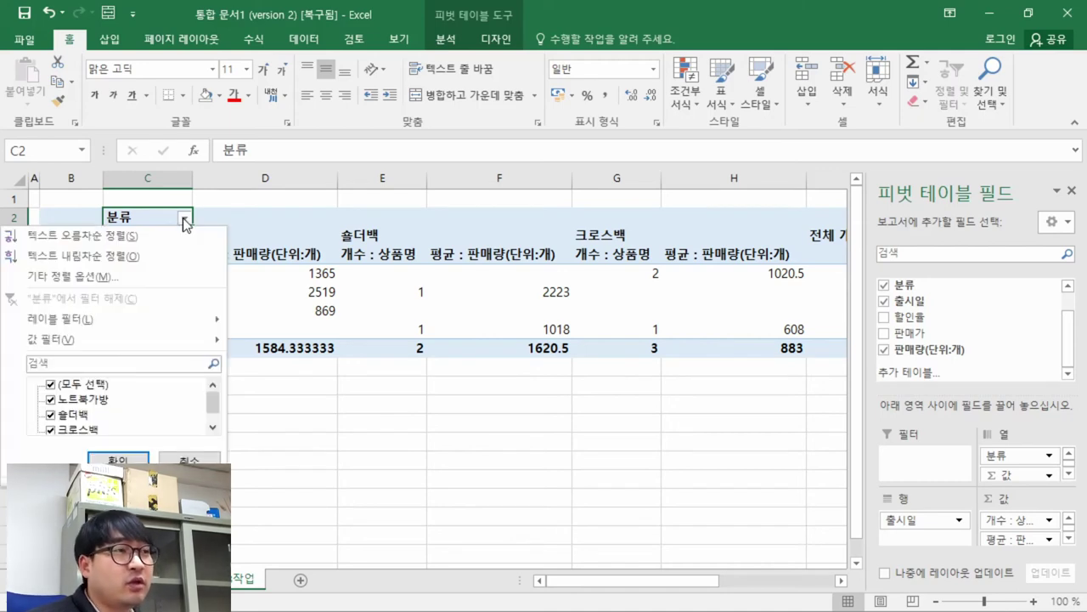
left_click(89, 257)
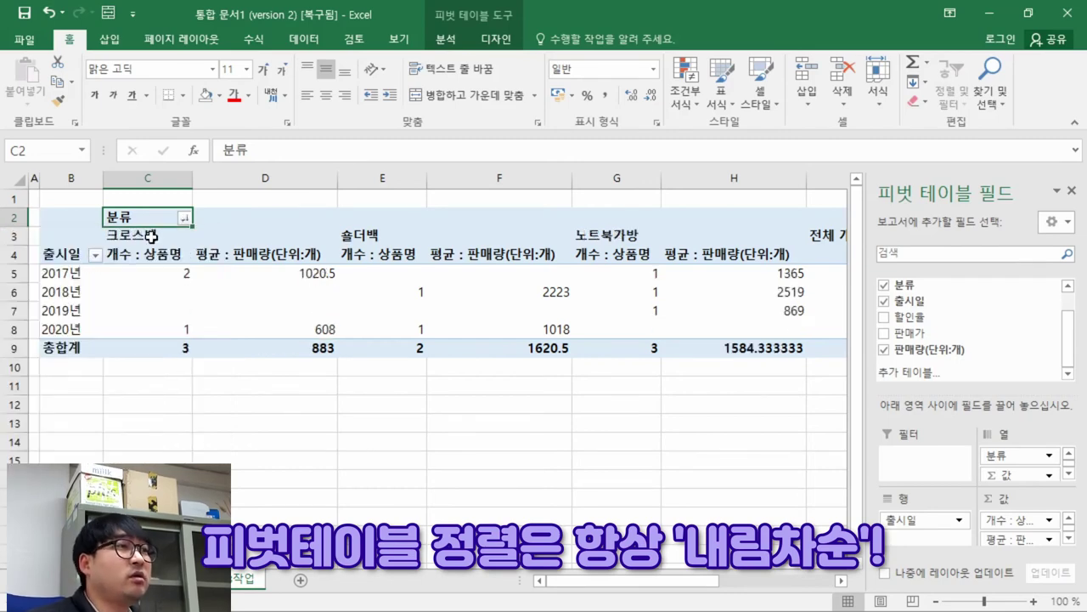
key("alt+Tab")
left_click(363, 372)
left_click(673, 367)
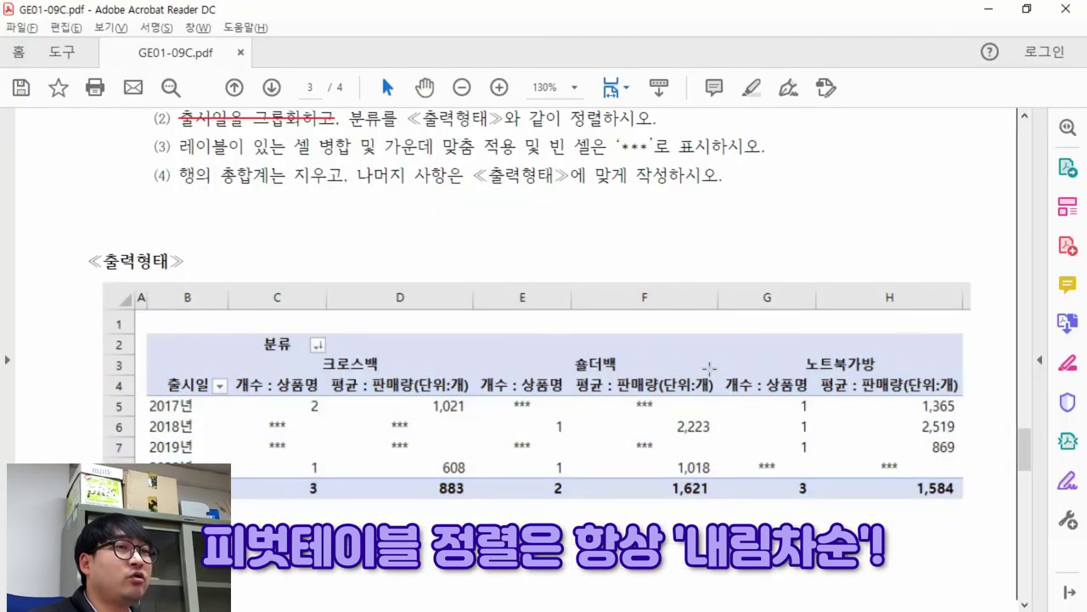
left_click(866, 372)
key("alt+Tab")
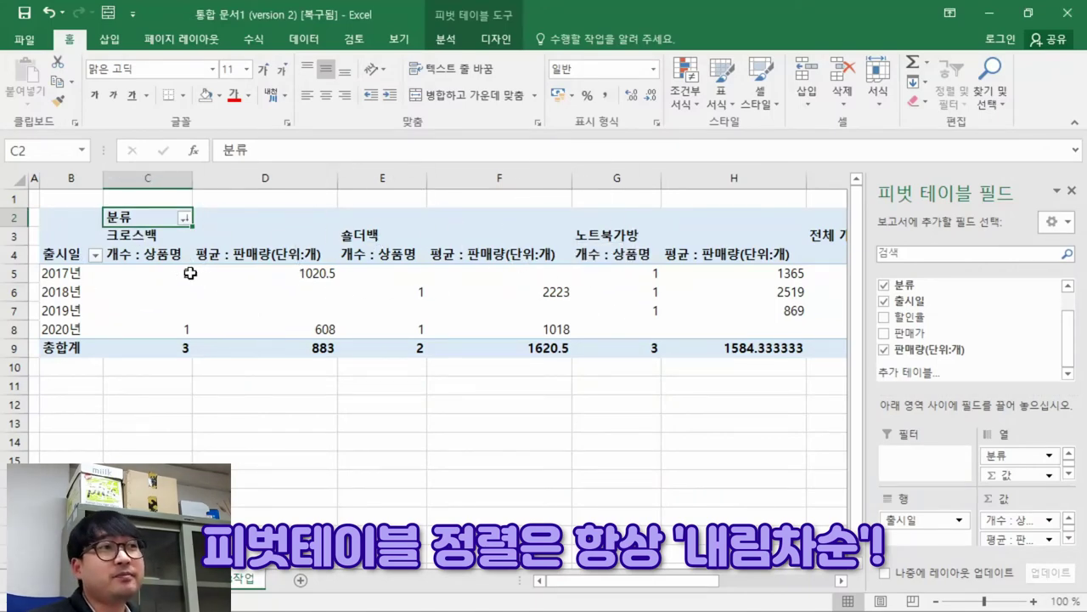
Try sorting 분류 in ascending order in Excel and compare the column items with the PDF's 출력형태
left_click(185, 220)
left_click(76, 233)
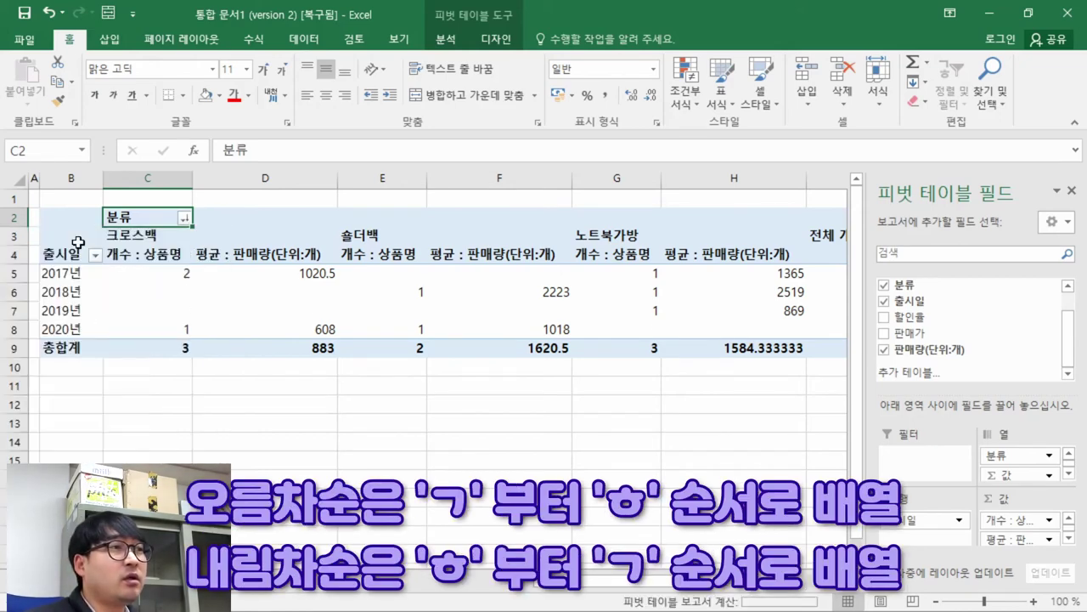
left_click(192, 222)
left_click(200, 253)
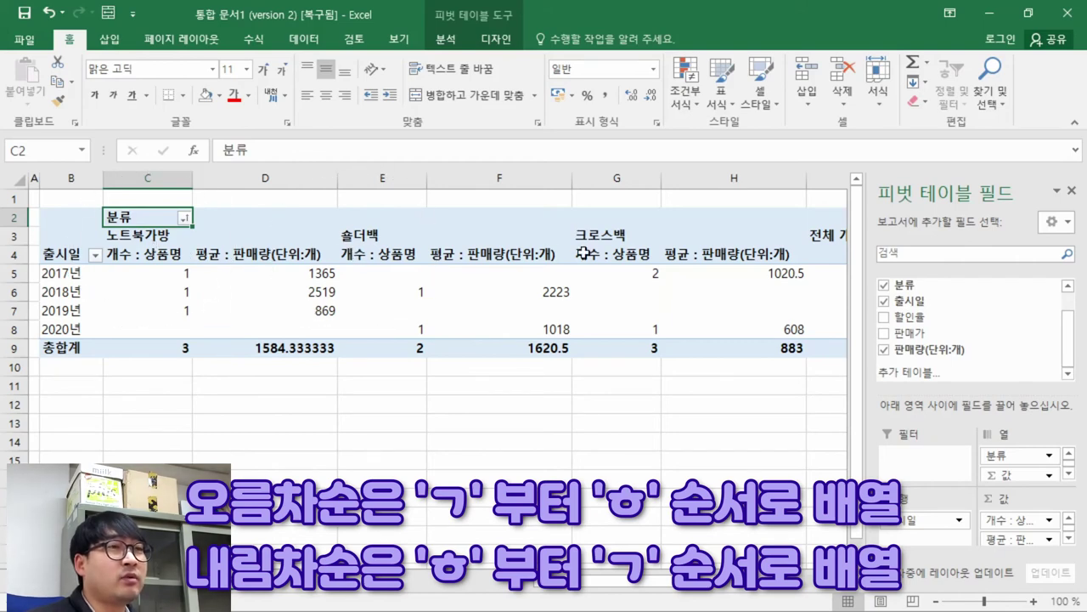
key("alt+Tab")
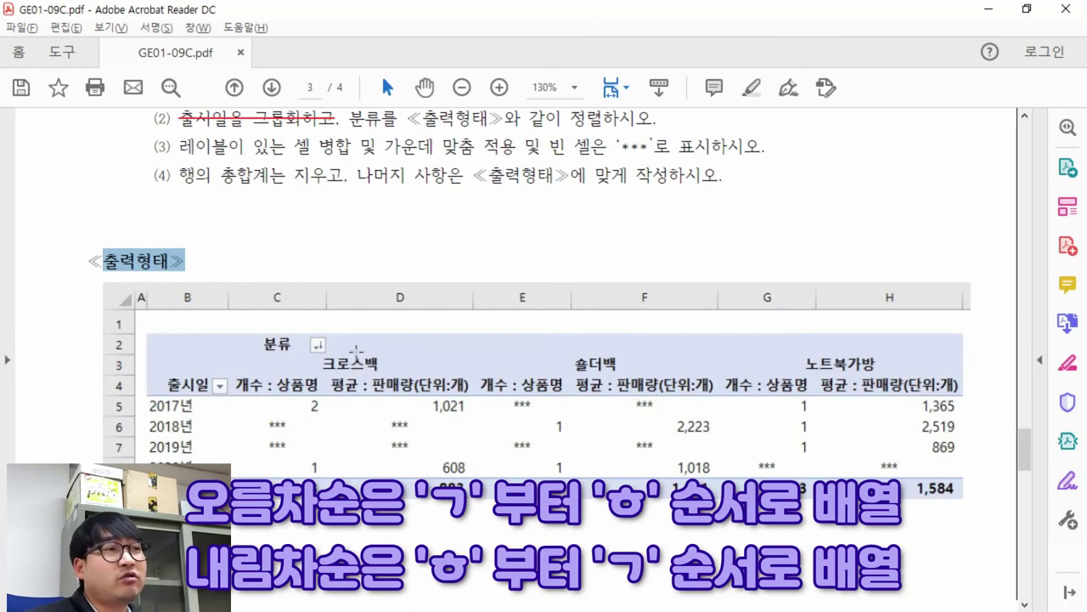
key("alt+Tab")
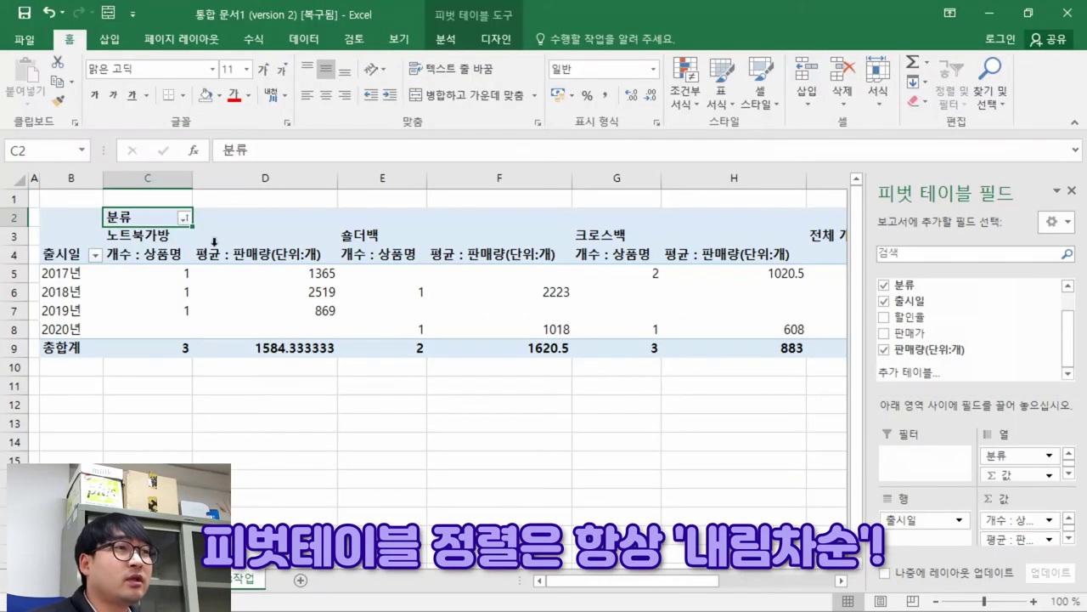
Sort 분류 in descending order again in Excel and check the order of 크로스백, 숄더백 and 노트북가방 against the PDF
left_click(184, 219)
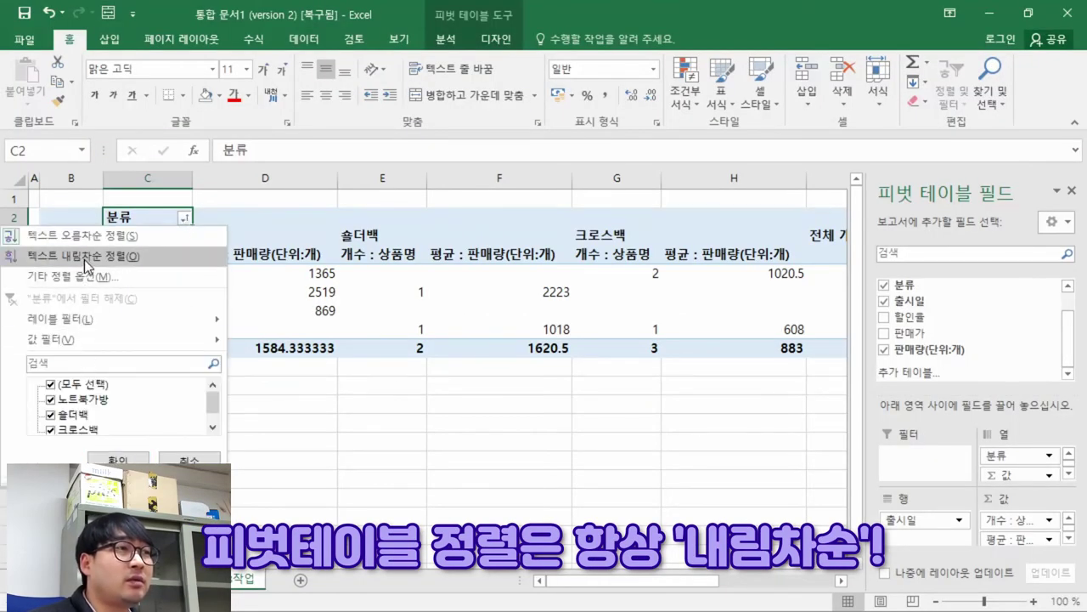
left_click(85, 254)
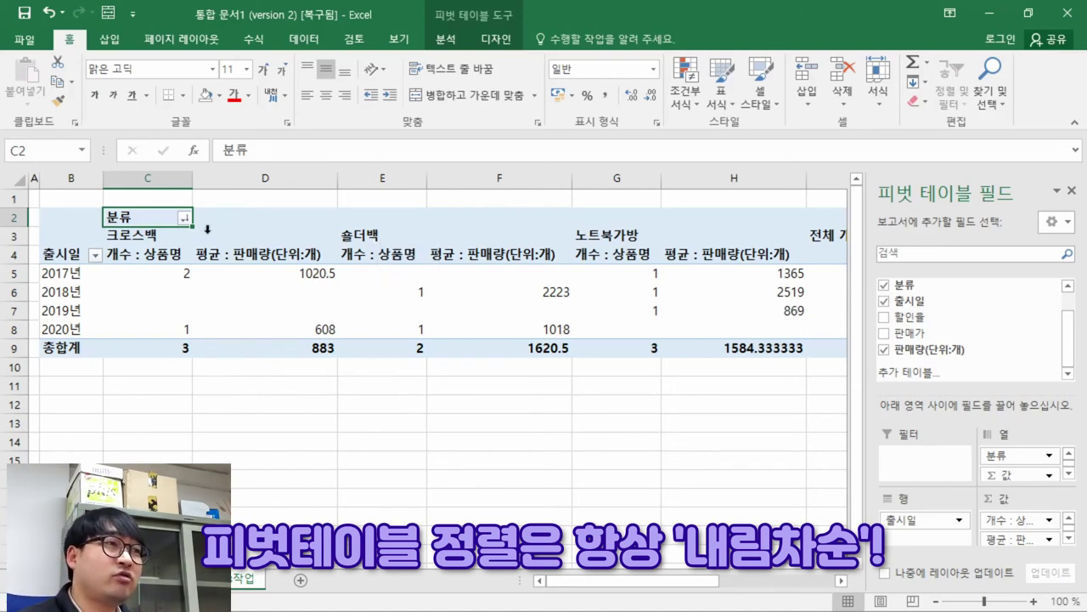
key("alt+Tab")
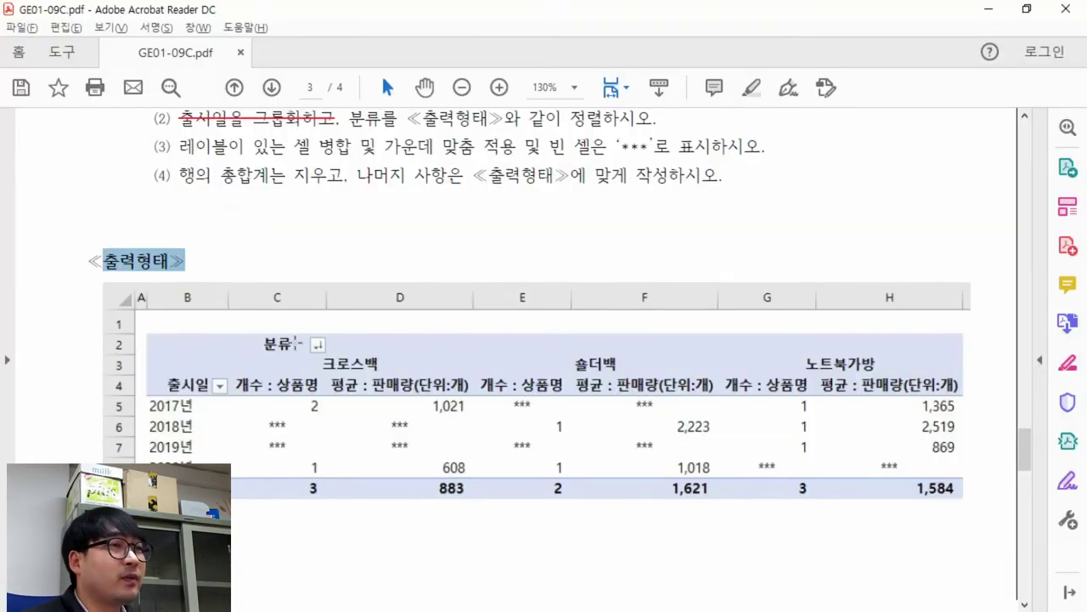
left_click_drag(339, 347, 900, 382)
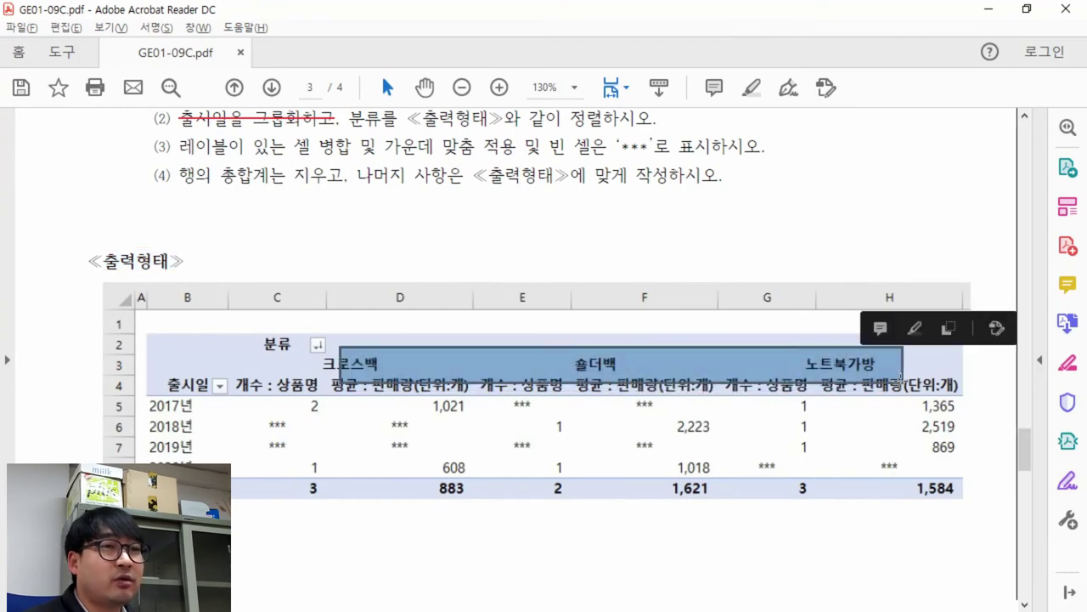
key("alt+Tab")
left_click_drag(134, 227, 366, 236)
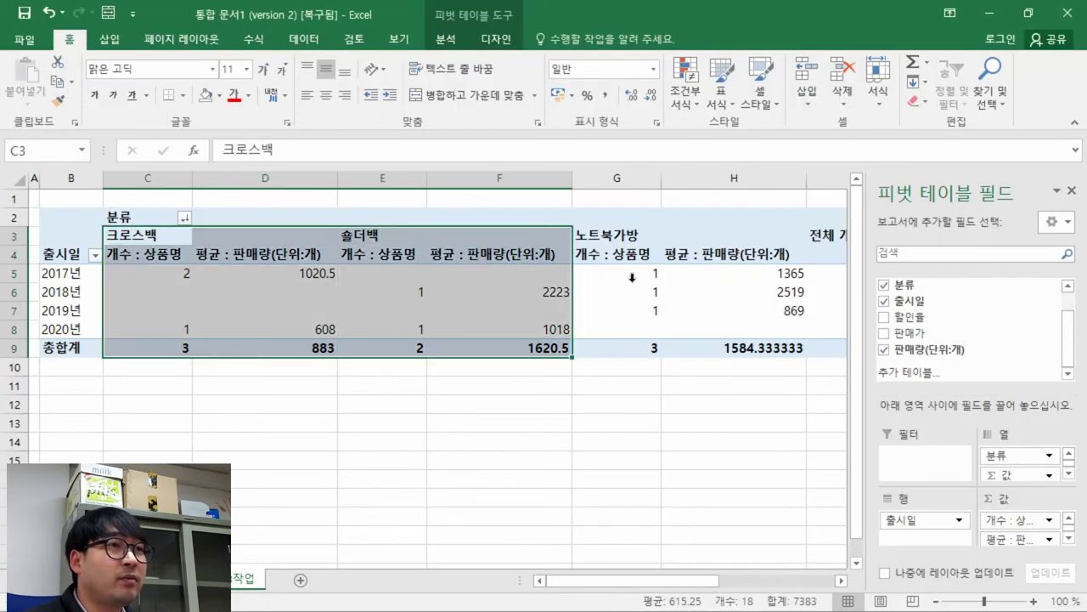
left_click(637, 252)
left_click(134, 228)
Strike through the 분류 sorting clause of condition (2) in the PDF
key("alt+Tab")
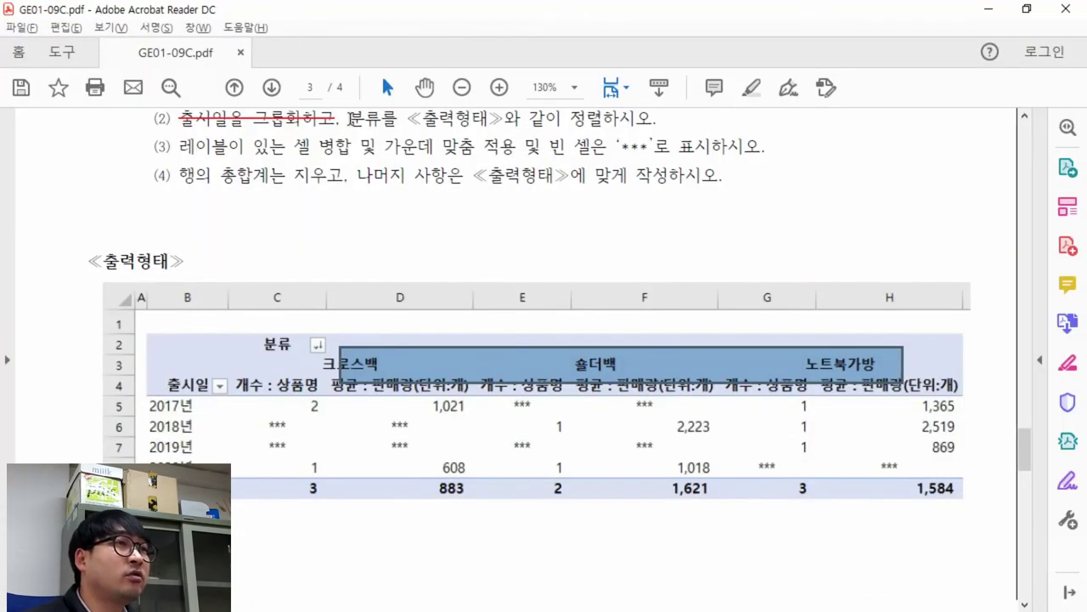
left_click_drag(351, 119, 658, 119)
left_click(732, 149)
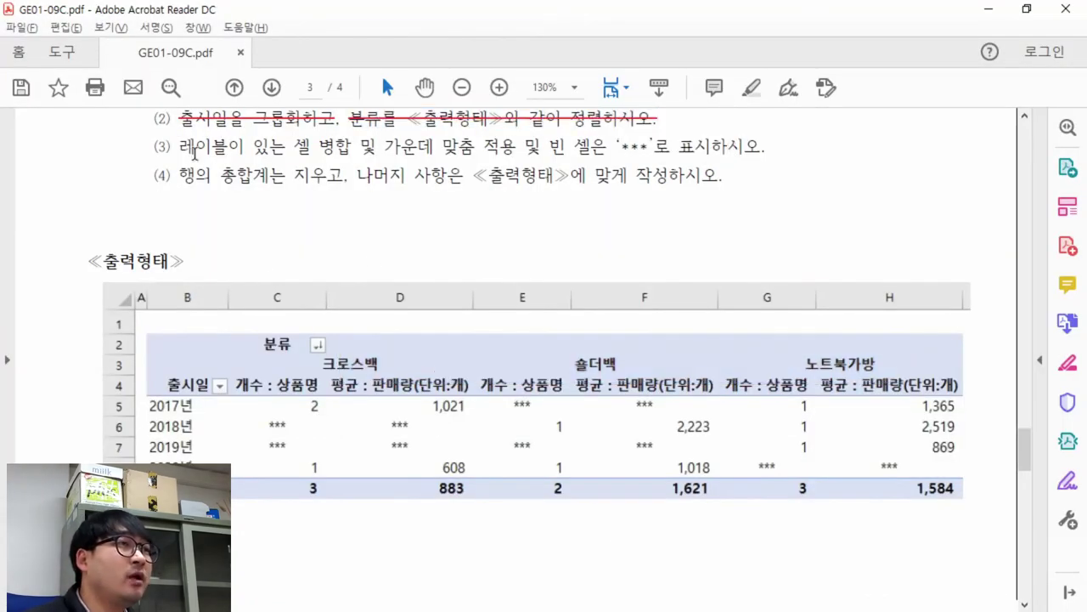
Read condition (3) in the PDF and open the pivot table options in Excel from a cell inside the pivot table
left_click_drag(171, 148, 754, 151)
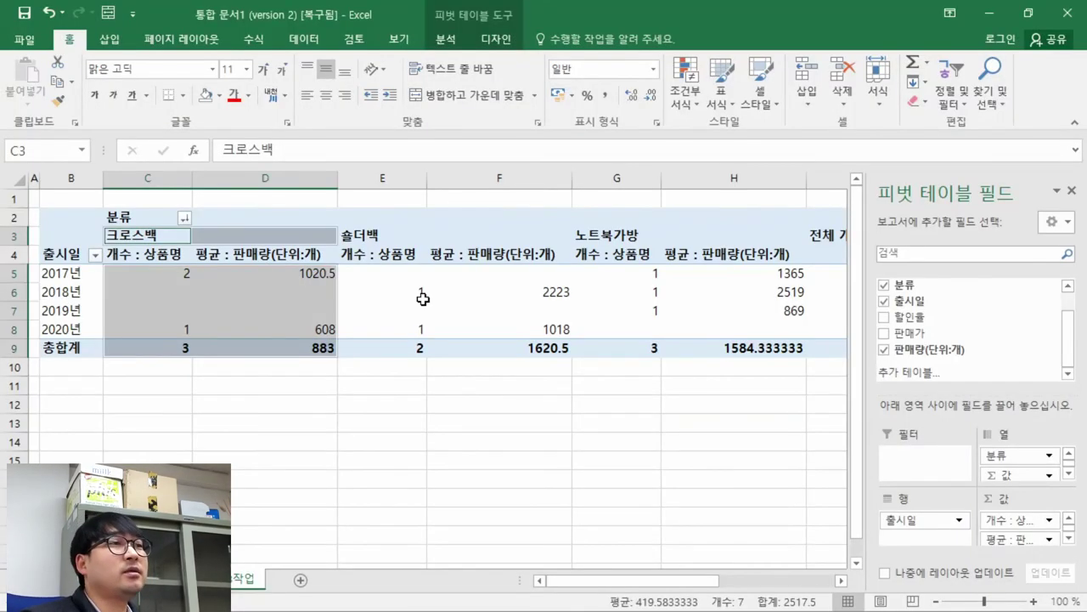
left_click(288, 299)
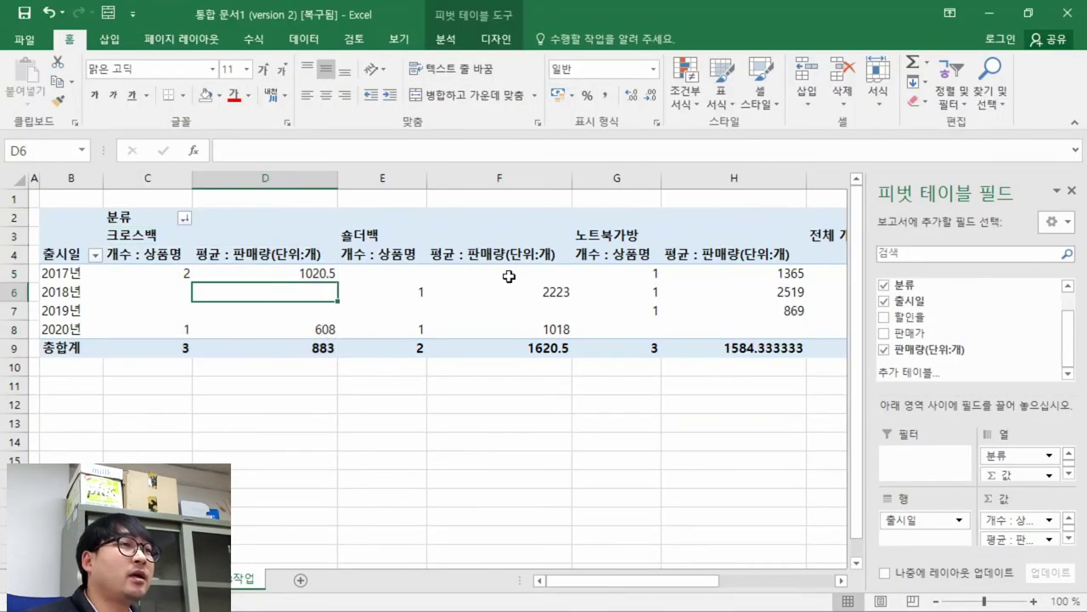
right_click(507, 275)
right_click(276, 270)
right_click(140, 272)
right_click(85, 333)
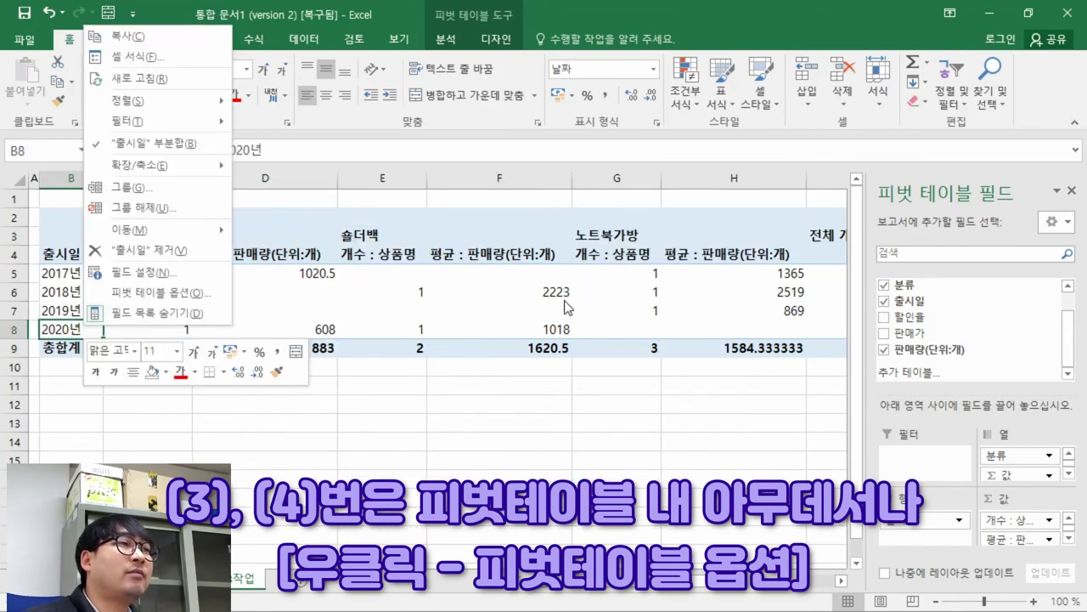
left_click(710, 221)
right_click(228, 271)
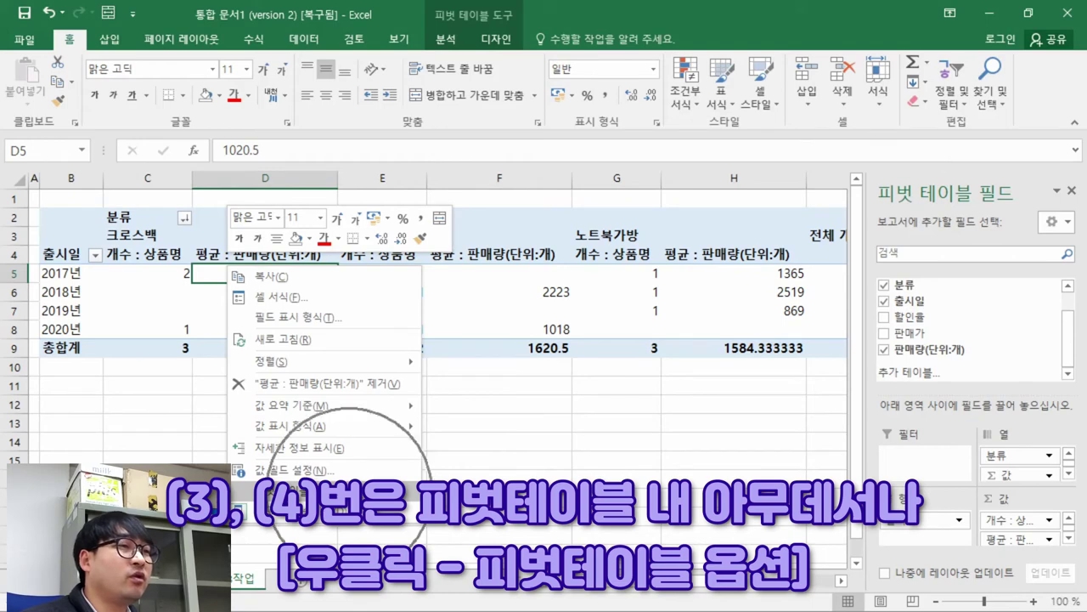
left_click(289, 492)
left_click_drag(398, 174, 453, 123)
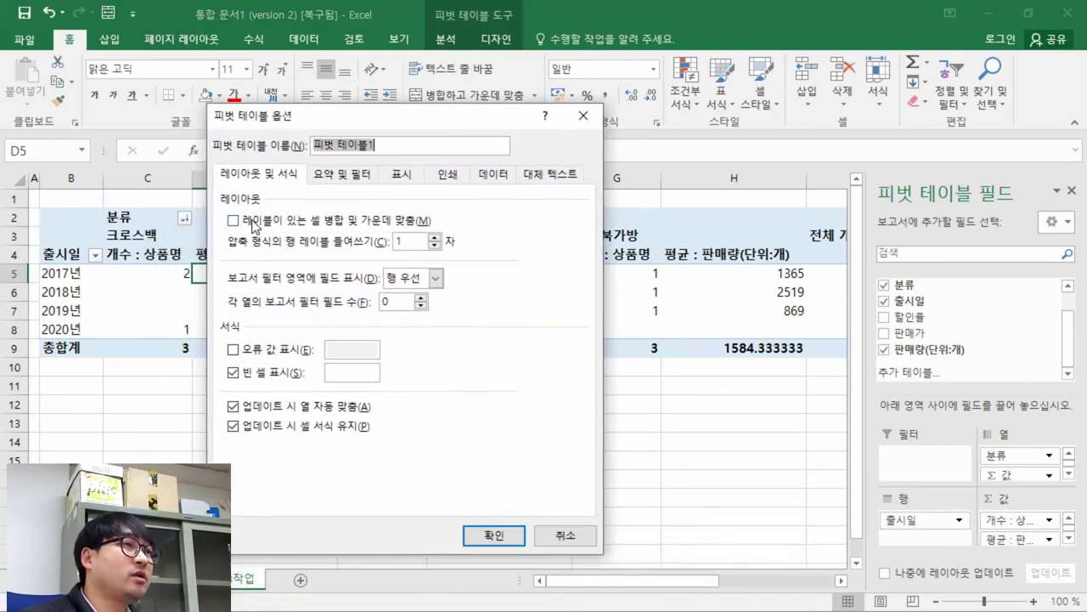
Following condition (3) in the PDF, enable merging and centering of cells with labels in Excel's pivot table options
key("alt+Tab")
left_click_drag(179, 145, 516, 144)
key("alt+Tab")
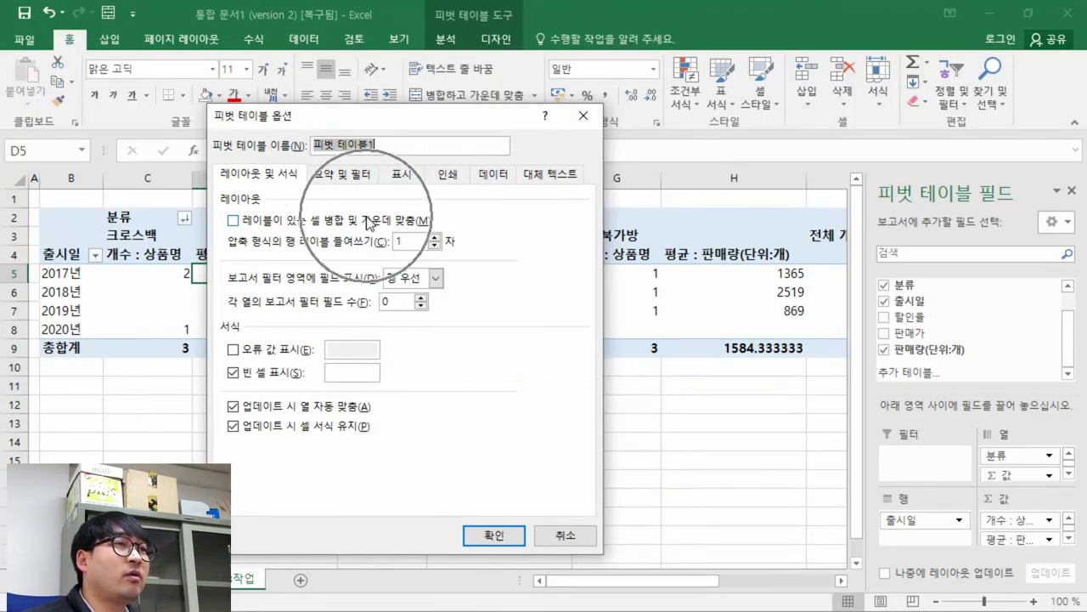
left_click(233, 222)
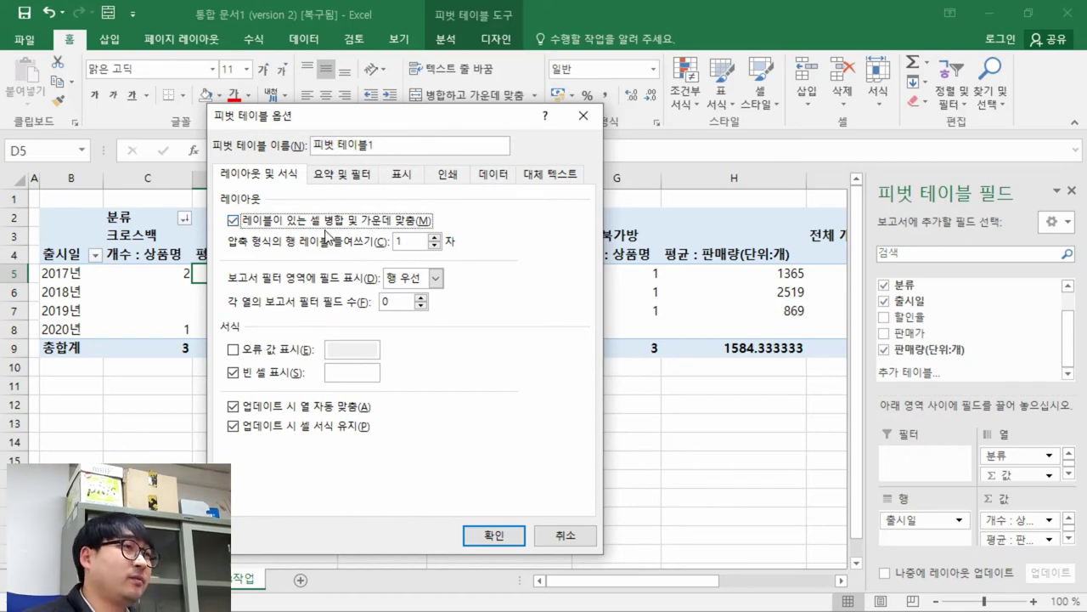
Check the empty-cell requirement in the PDF and set empty cells to display *** in Excel's pivot table options
key("alt+Tab")
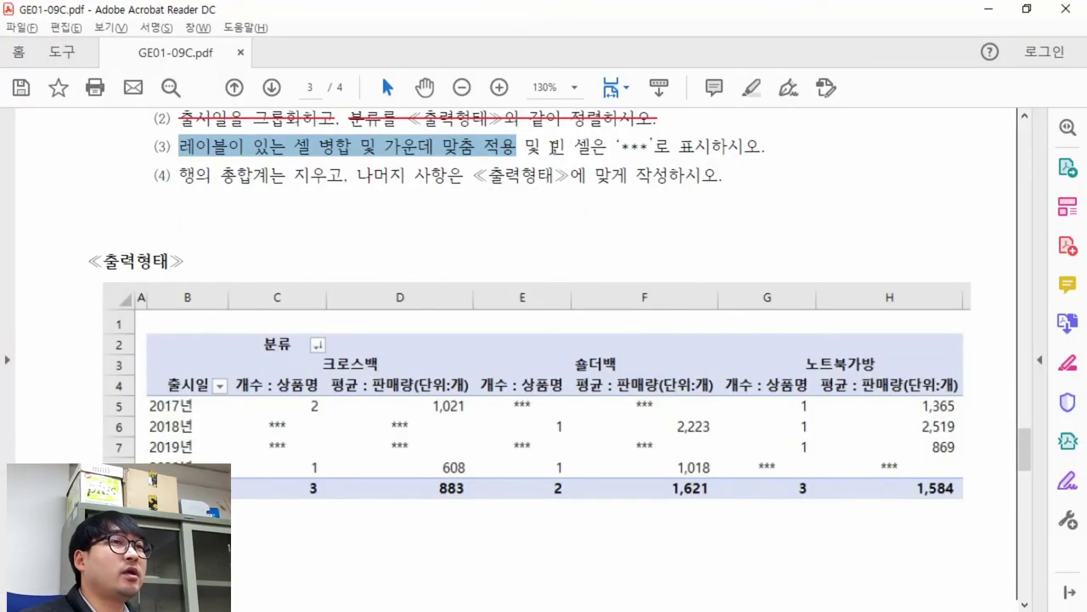
left_click_drag(575, 146, 678, 146)
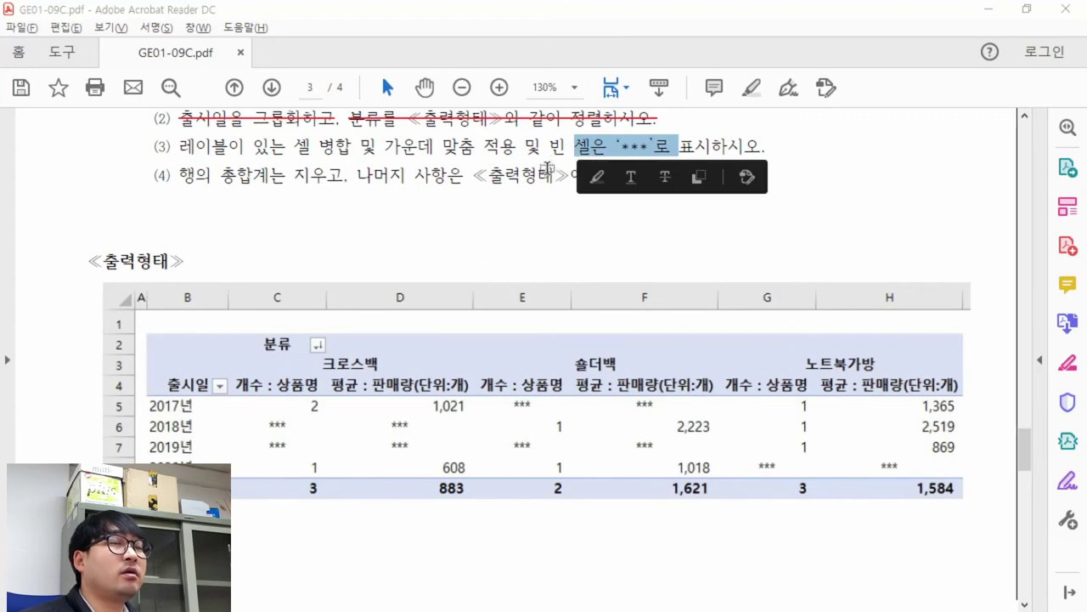
key("alt+Tab")
left_click(355, 375)
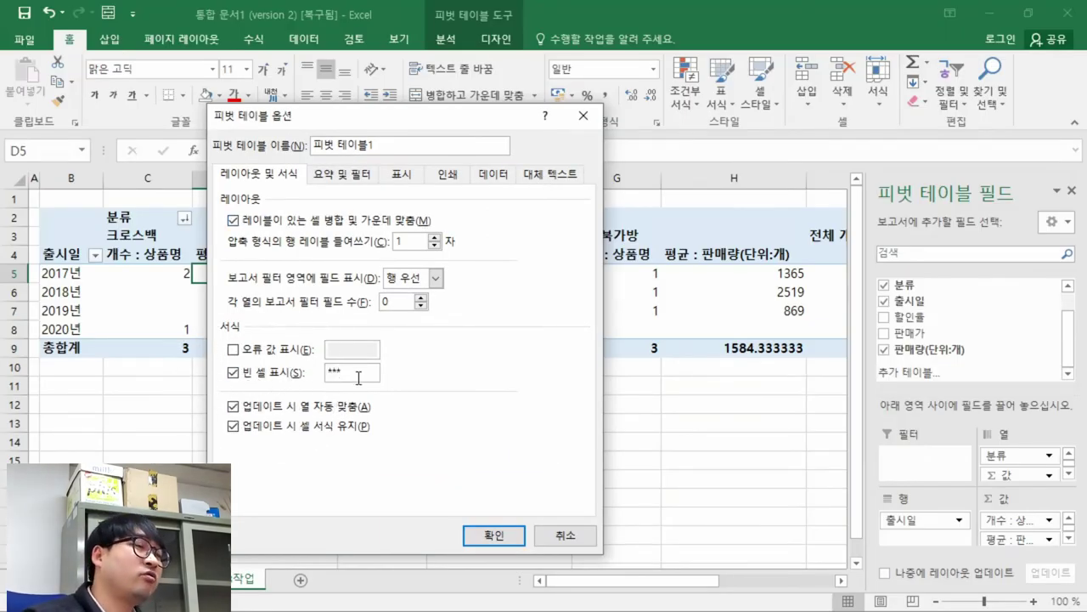
Strike through the whole of condition (3) in the PDF
key("alt+Tab")
left_click_drag(769, 146, 221, 149)
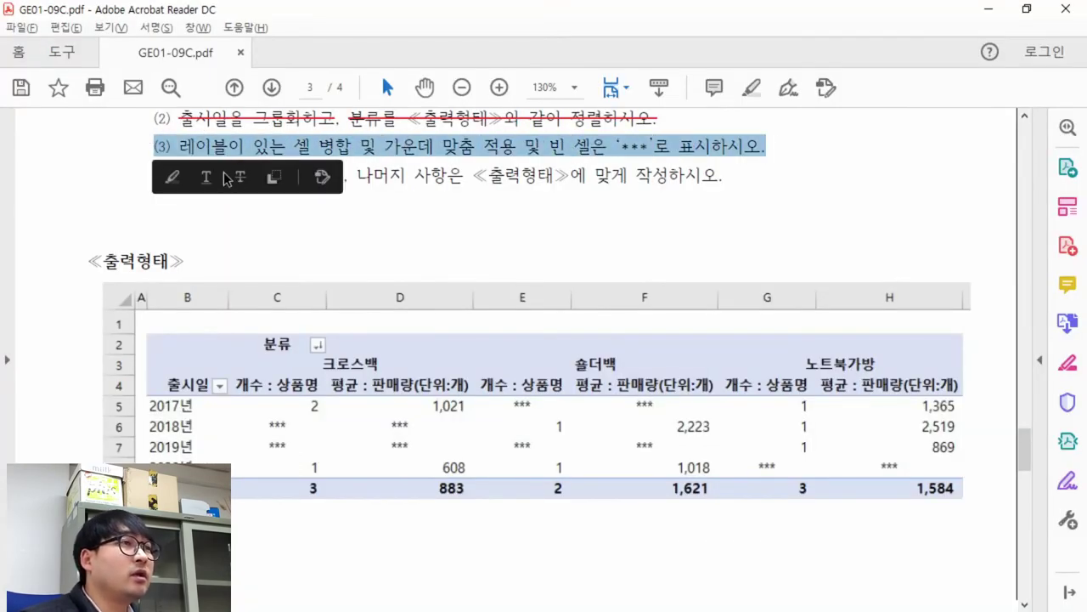
left_click(238, 177)
Following the first clause of condition (4) in the PDF, turn off row grand totals in Excel's pivot table options
left_click_drag(158, 176, 343, 174)
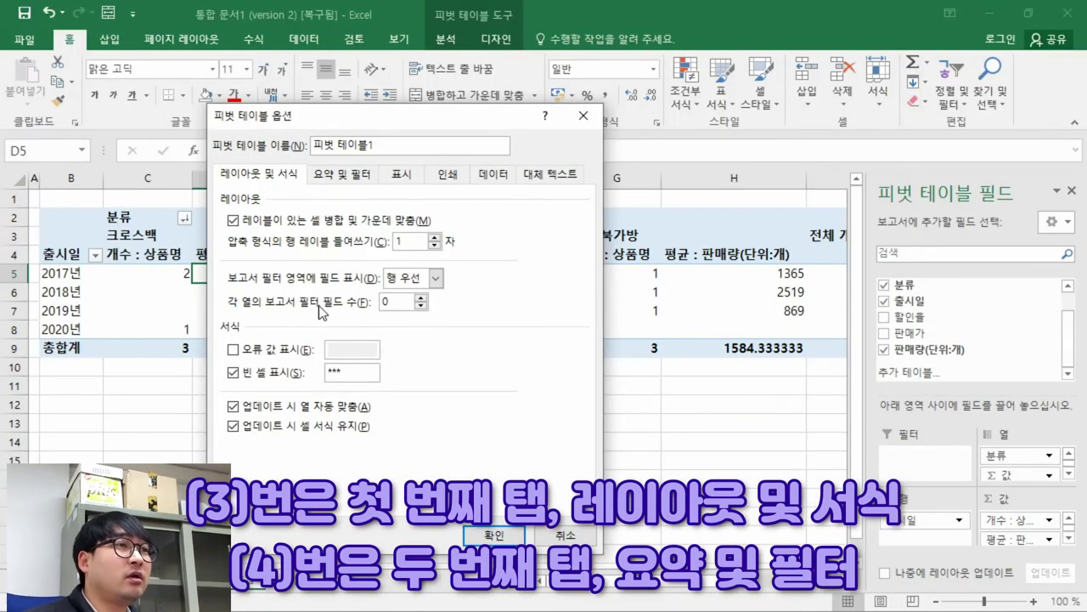
left_click(337, 177)
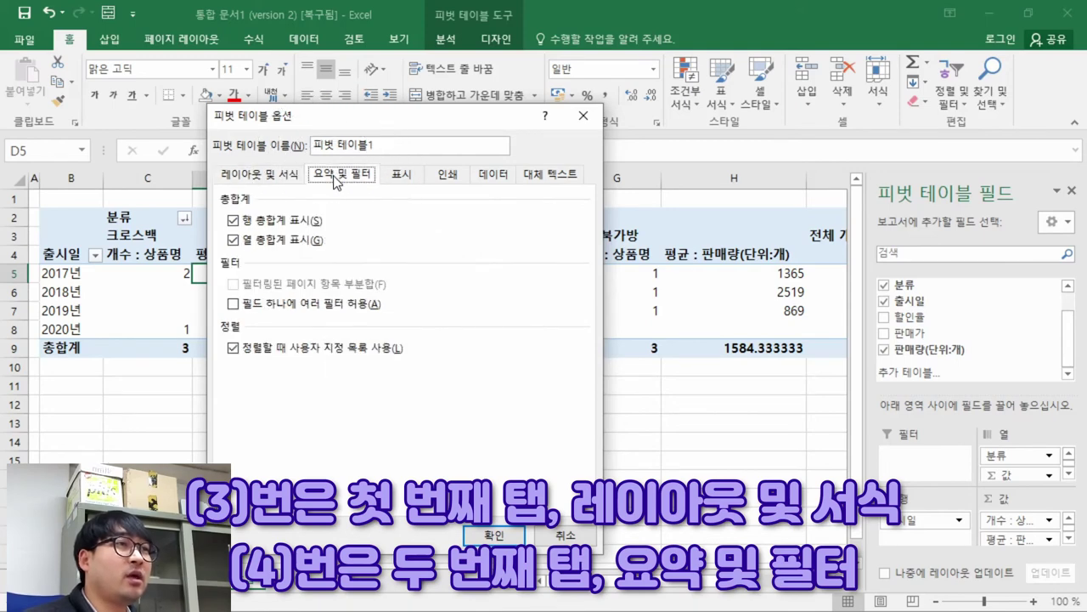
left_click(235, 221)
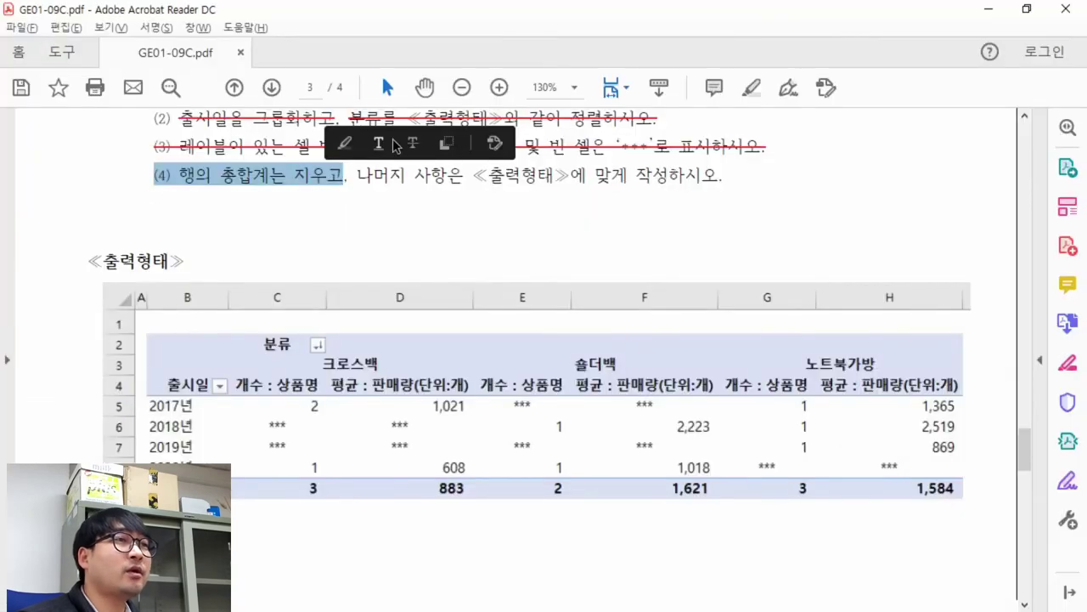
Strike through the row grand total clause of condition (4) in the PDF and apply the pivot table options in Excel
left_click(410, 147)
left_click_drag(356, 176, 723, 177)
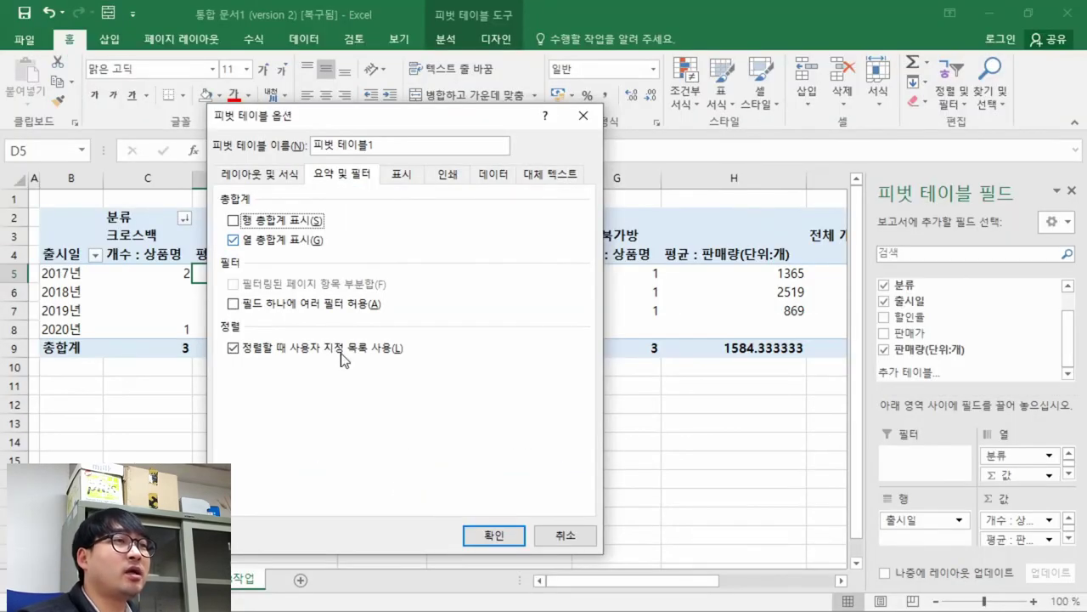
left_click(486, 537)
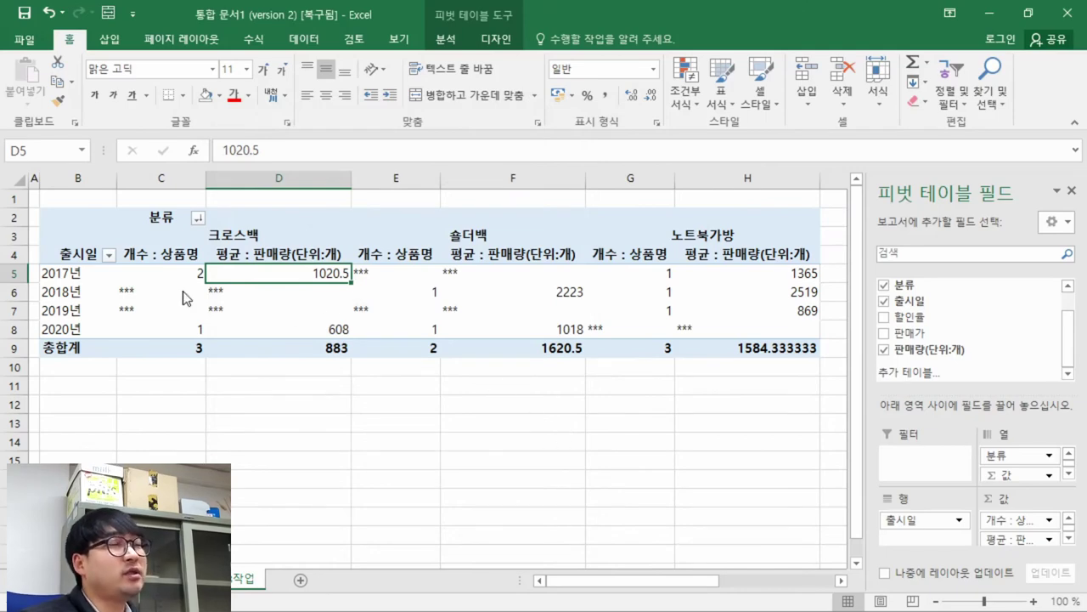
Compare Excel's pivot table with the ≪출력형태≫ example in the PDF
key("alt+Tab")
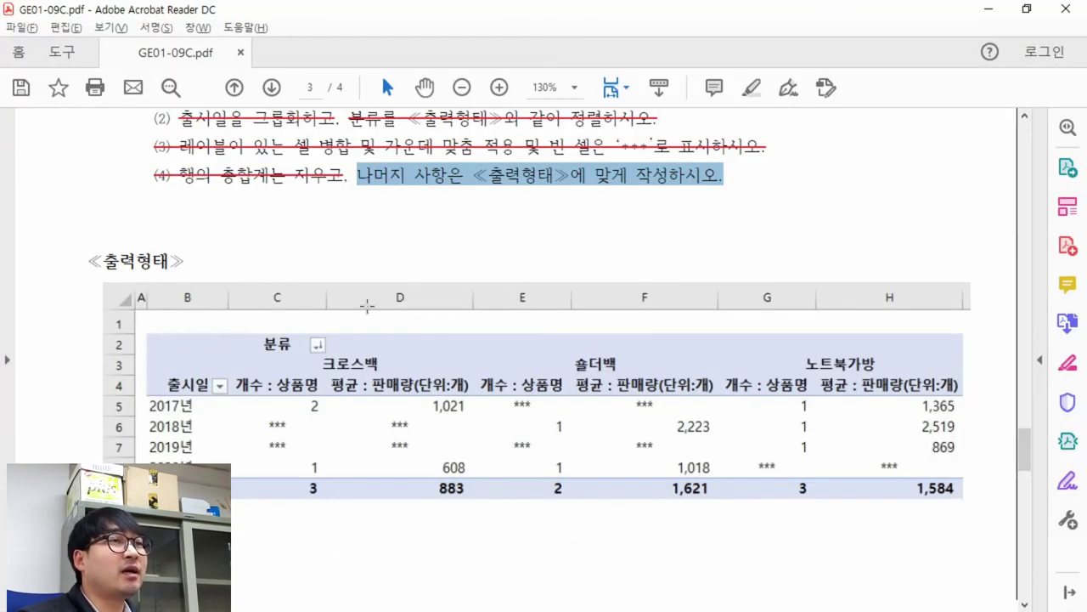
scroll(417, 281, "down", 4)
key("alt+Tab")
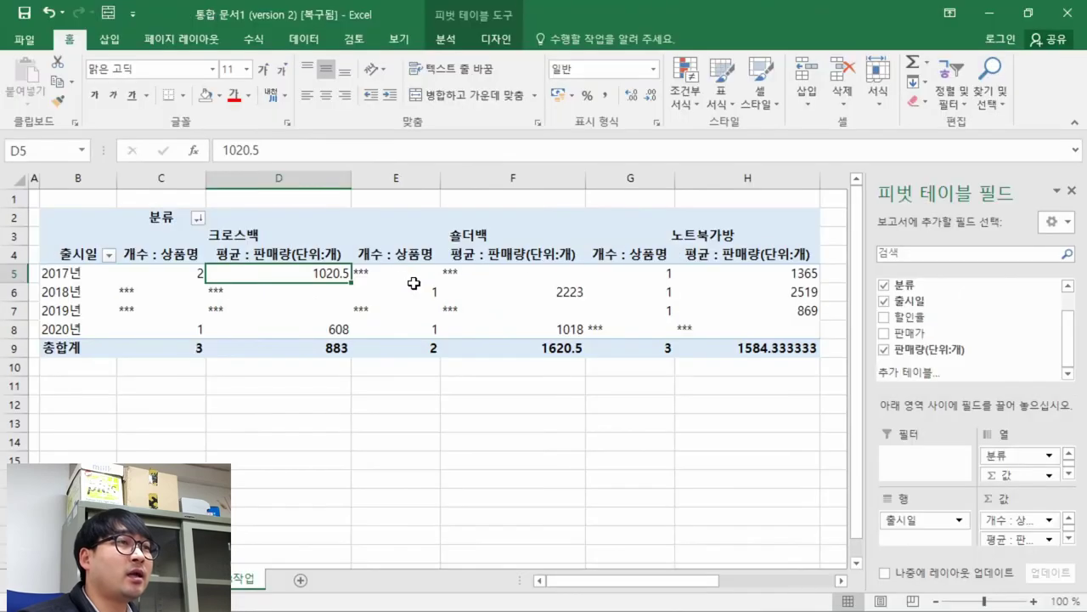
key("alt+Tab")
scroll(413, 284, "up", 1)
key("alt+Tab")
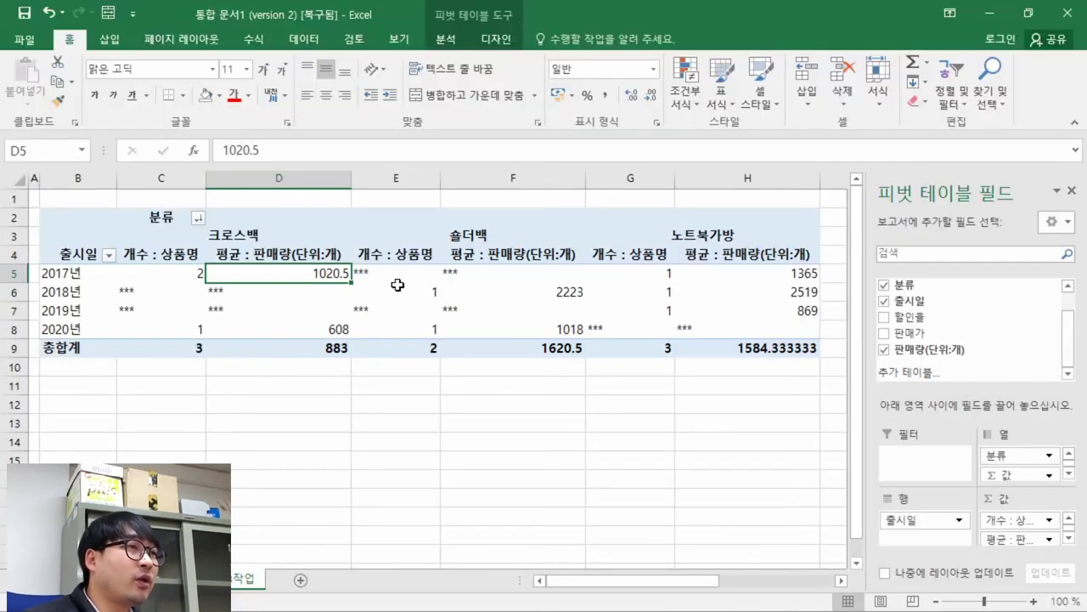
key("alt+Tab")
key("alt+Tab")
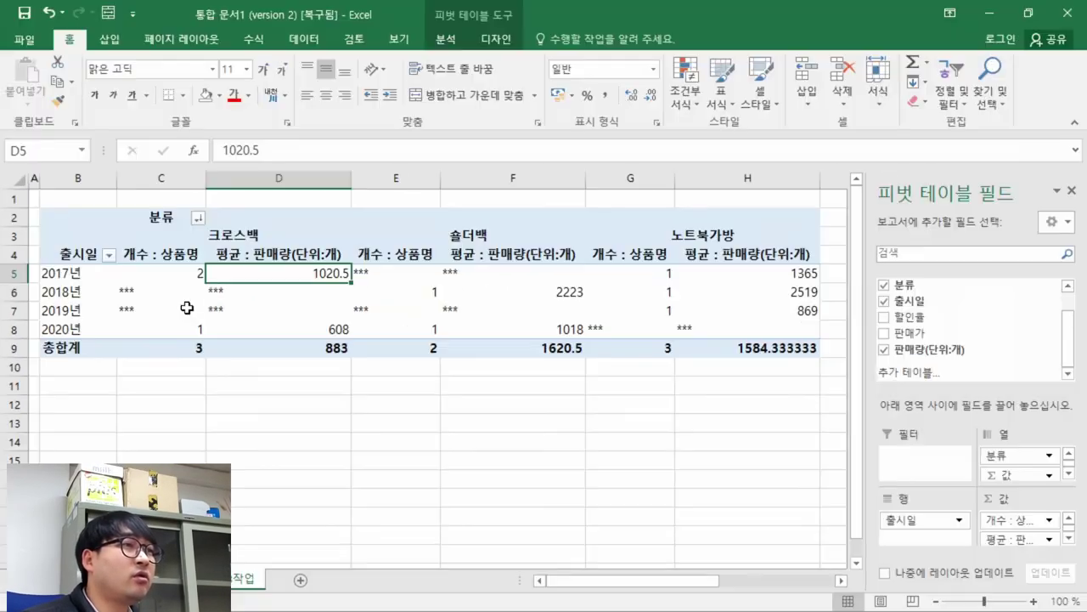
key("alt+Tab")
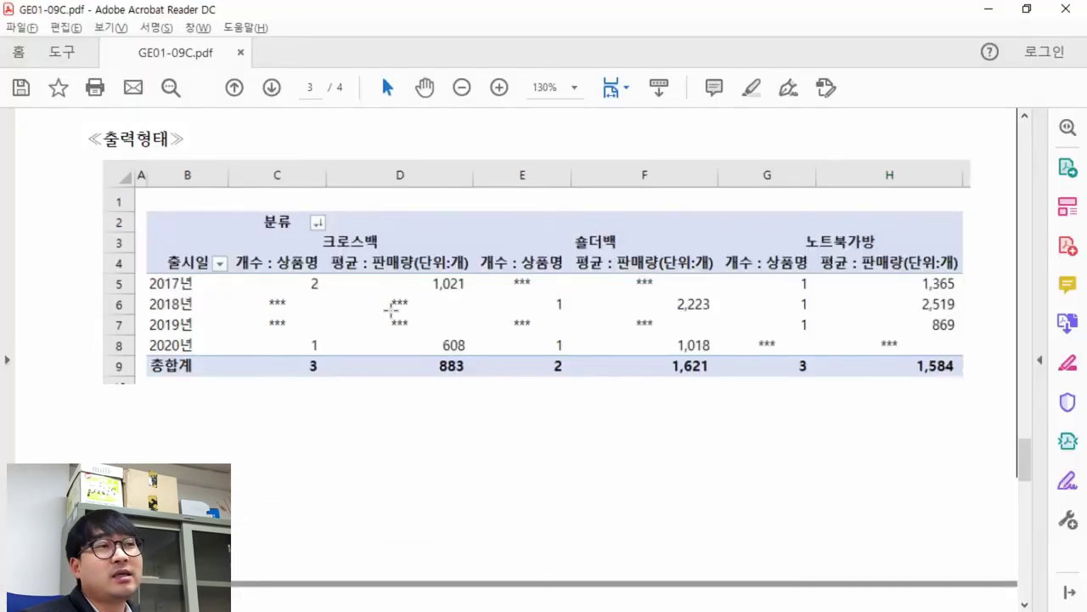
Compare the alignment of the *** cells and the number format of grand total H9 between the PDF's ≪출력형태≫ and Excel
left_click_drag(260, 292, 294, 337)
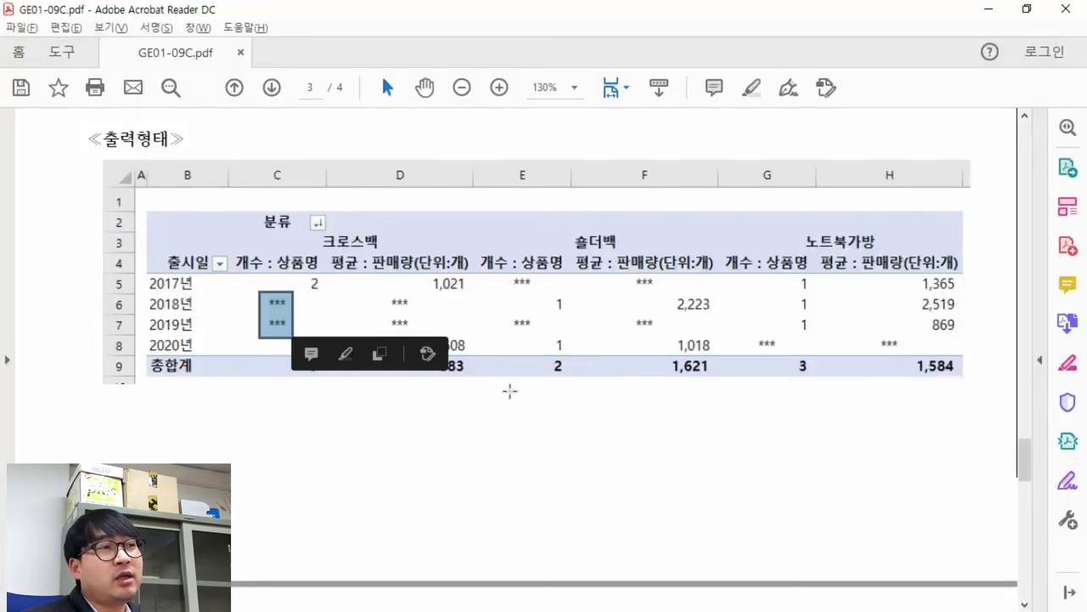
left_click_drag(239, 263, 304, 263)
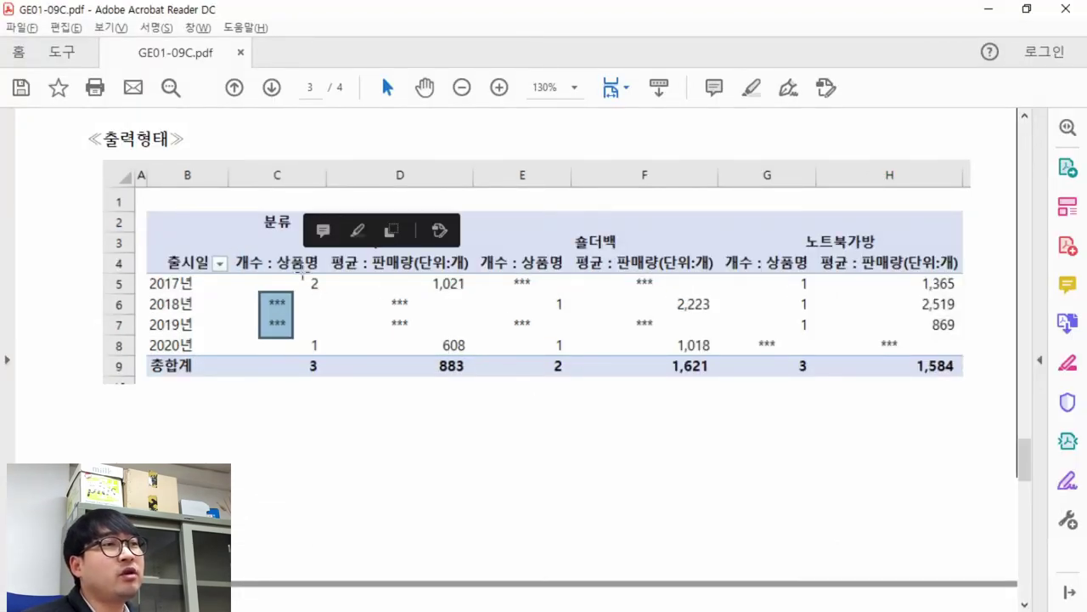
left_click_drag(251, 293, 297, 339)
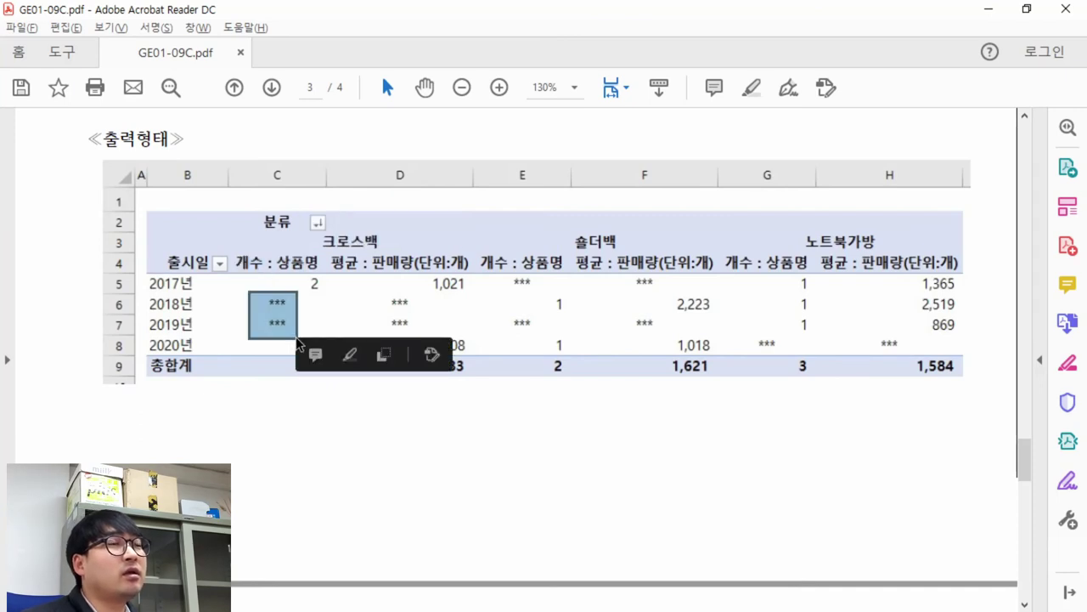
key("alt+Tab")
left_click(166, 292)
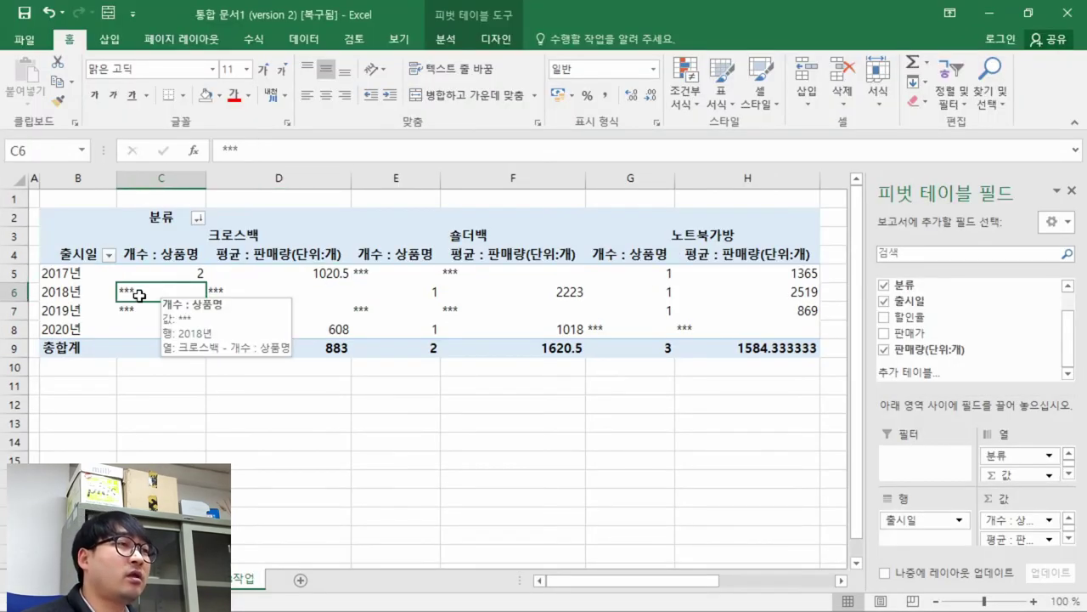
left_click(744, 350)
key("alt+Tab")
left_click(905, 366)
key("alt+Tab")
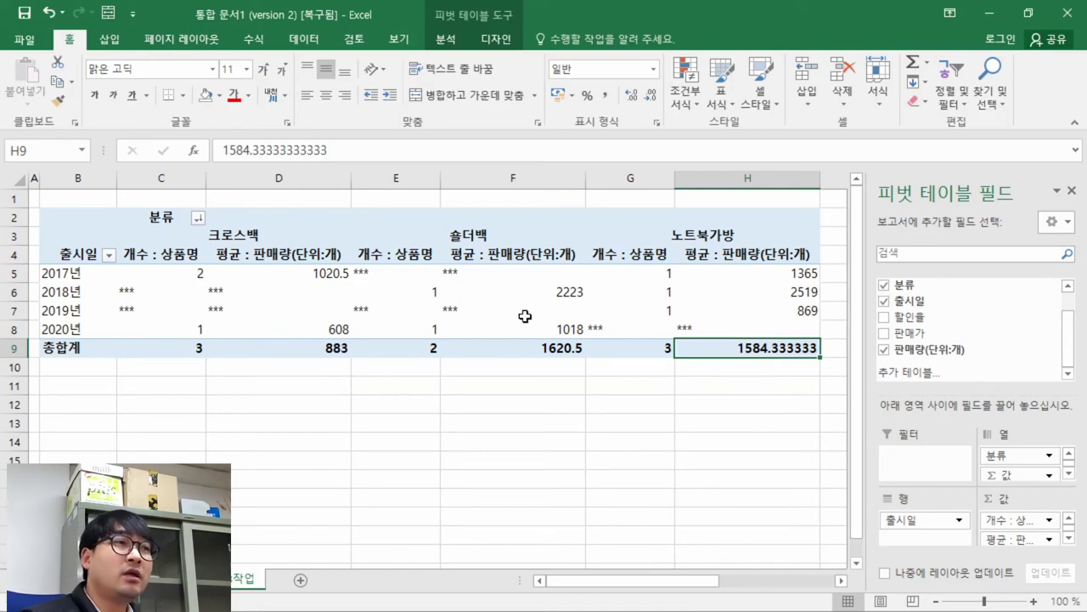
Review the number, accounting and other-cell alignment rule in the PDF's first-task conditions and return to the pivot table's ≪출력형태≫
key("alt+Tab")
scroll(527, 323, "down", 15)
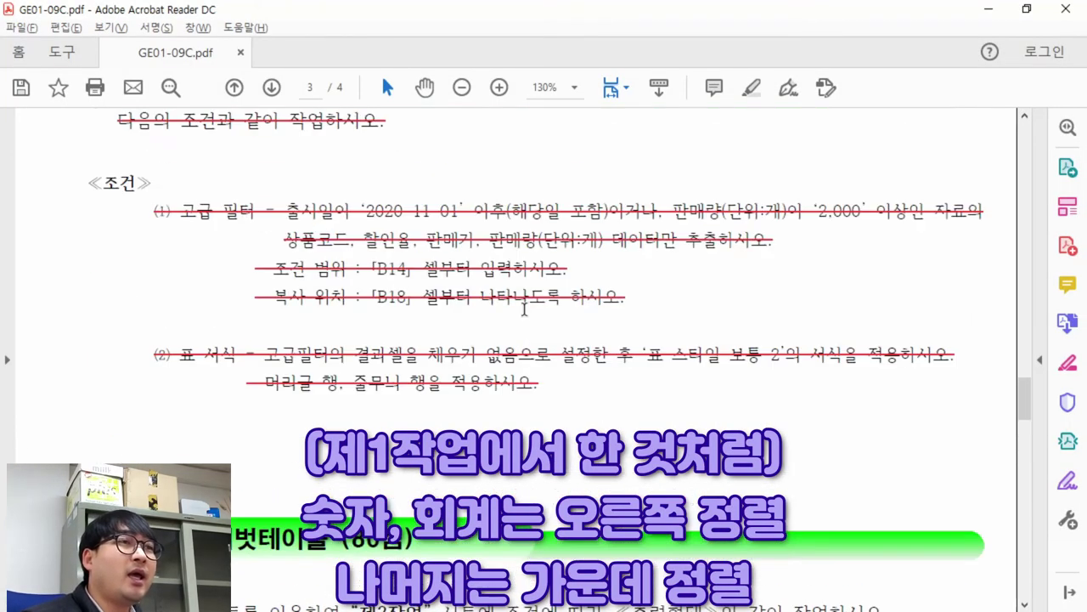
scroll(525, 311, "up", 4)
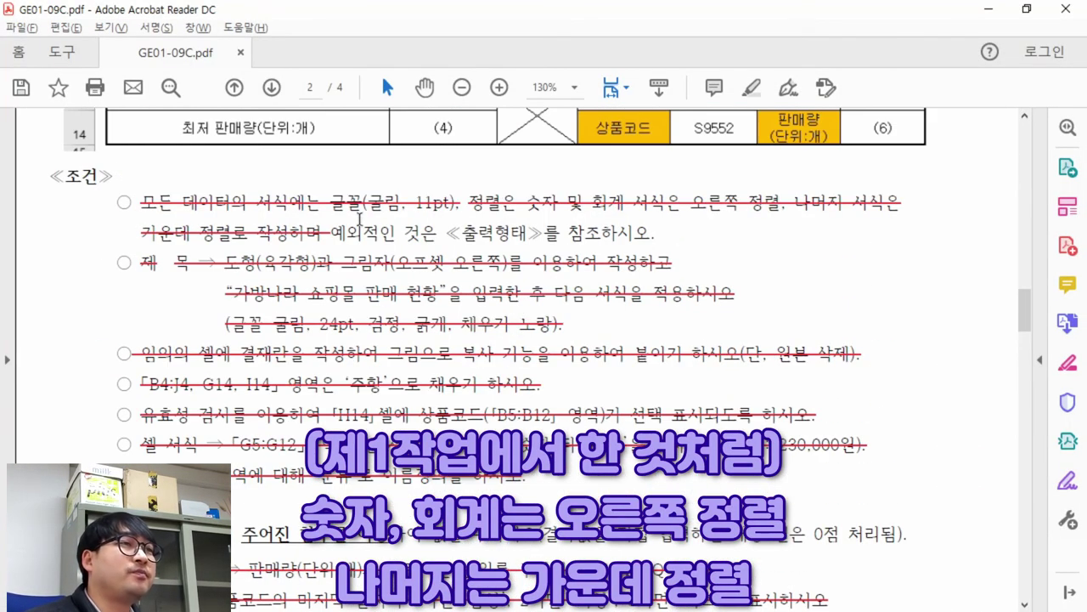
left_click_drag(470, 197, 304, 233)
scroll(371, 272, "down", 15)
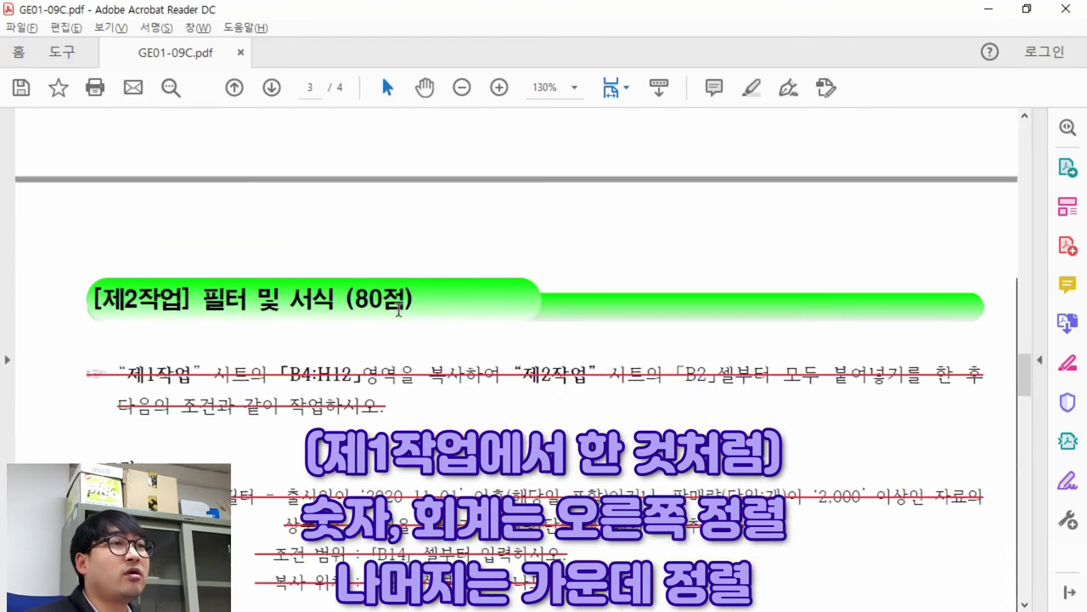
scroll(425, 313, "down", 5)
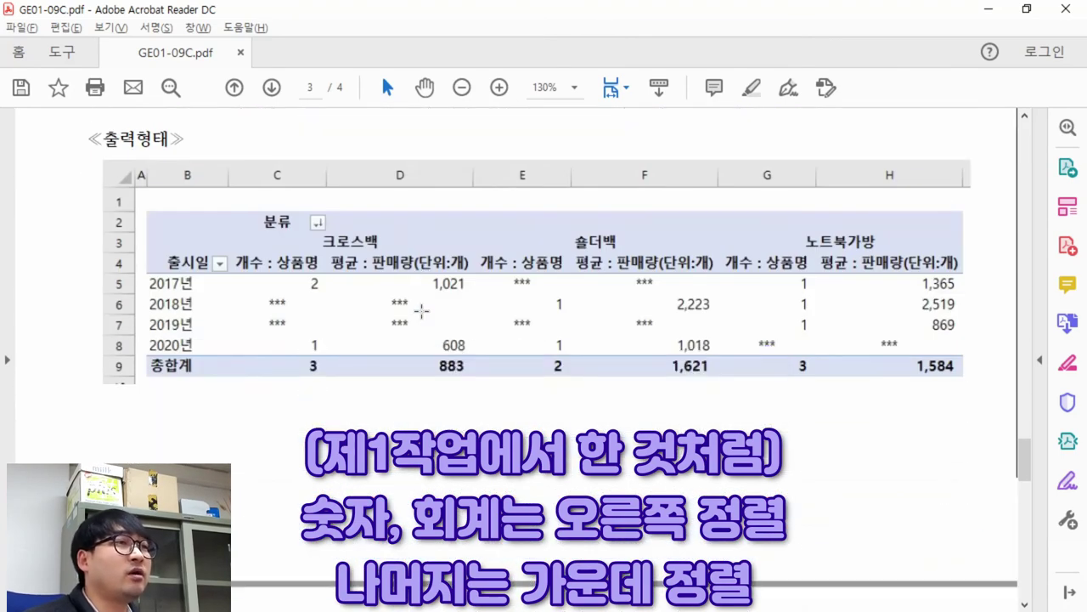
Check in the PDF's ≪출력형태≫ which cells, apart from the row labels in column B, need value formatting
key("alt+Tab")
left_click(68, 264)
key("ctrl+shift+Right")
key("alt+Tab")
left_click_drag(182, 280, 155, 375)
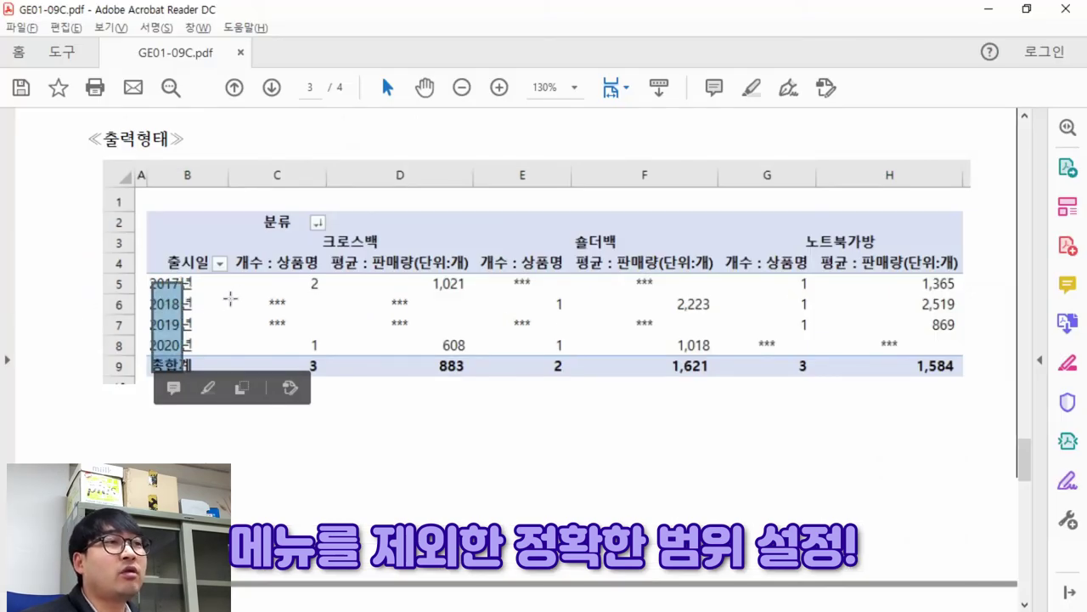
left_click_drag(242, 277, 870, 372)
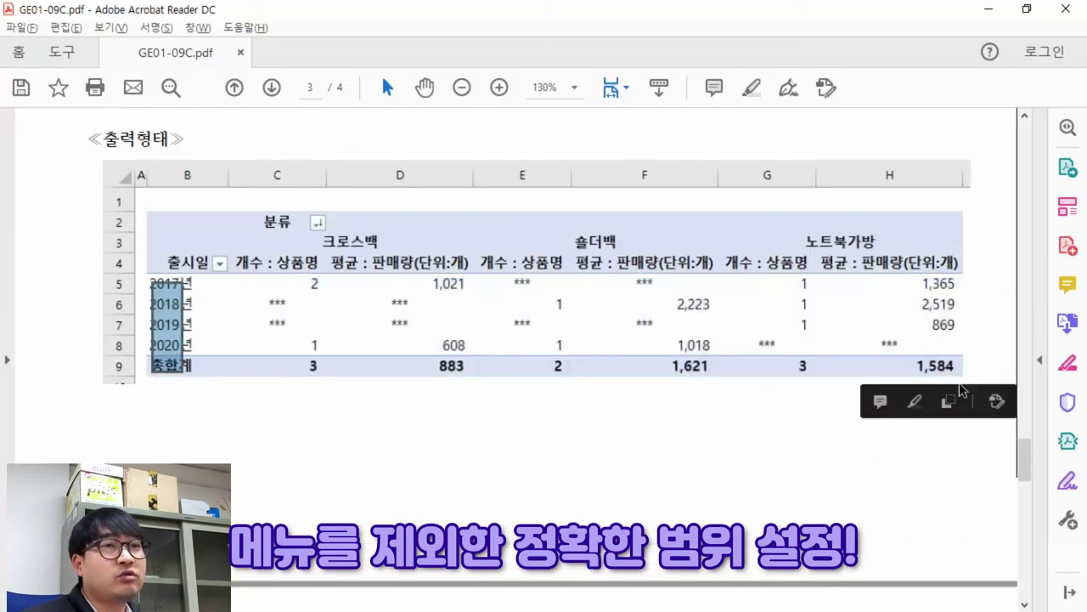
Center-align the pivot values in C5:H9 in Excel and apply the comma style to them
key("alt+Tab")
left_click_drag(182, 272, 778, 350)
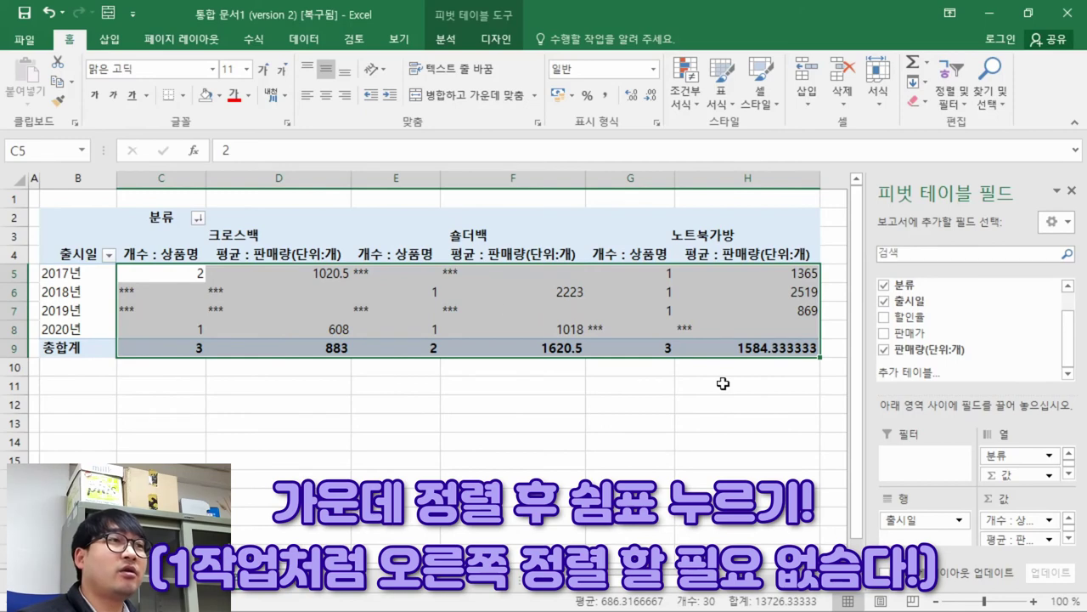
left_click(327, 93)
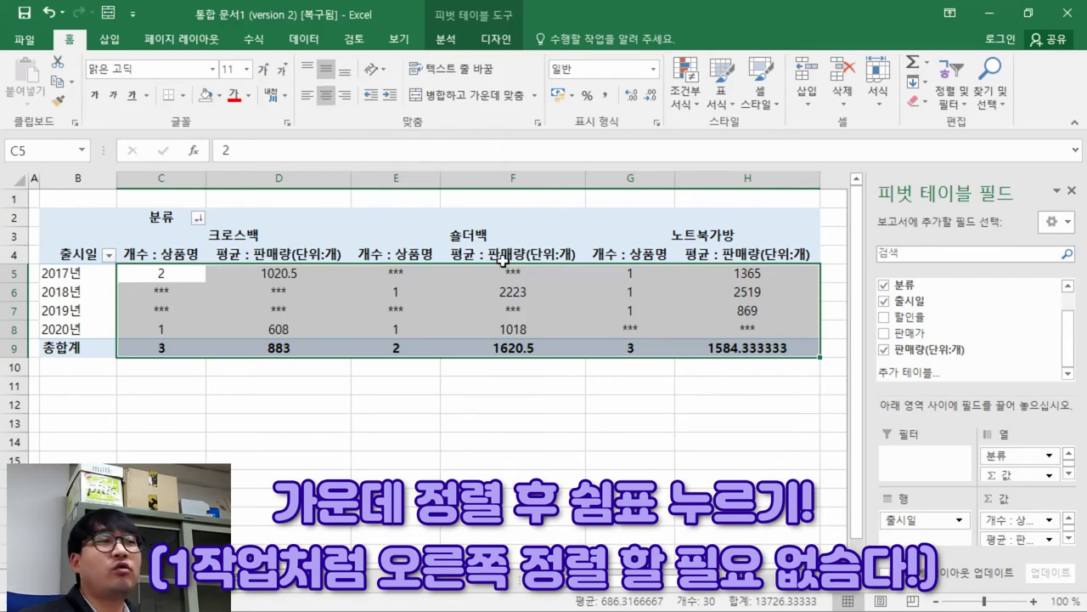
left_click(605, 97)
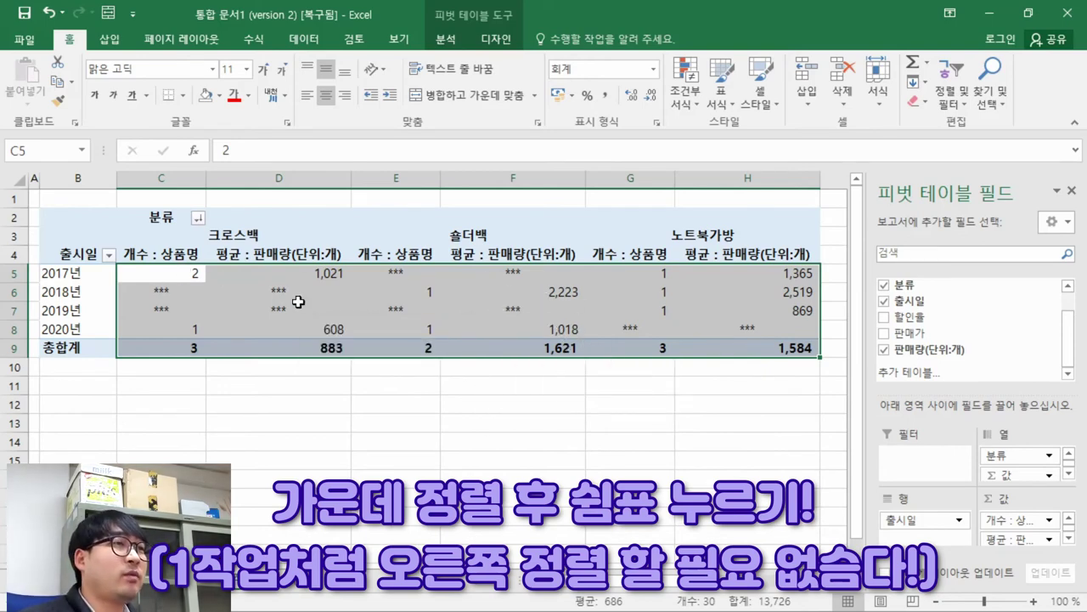
left_click(328, 95)
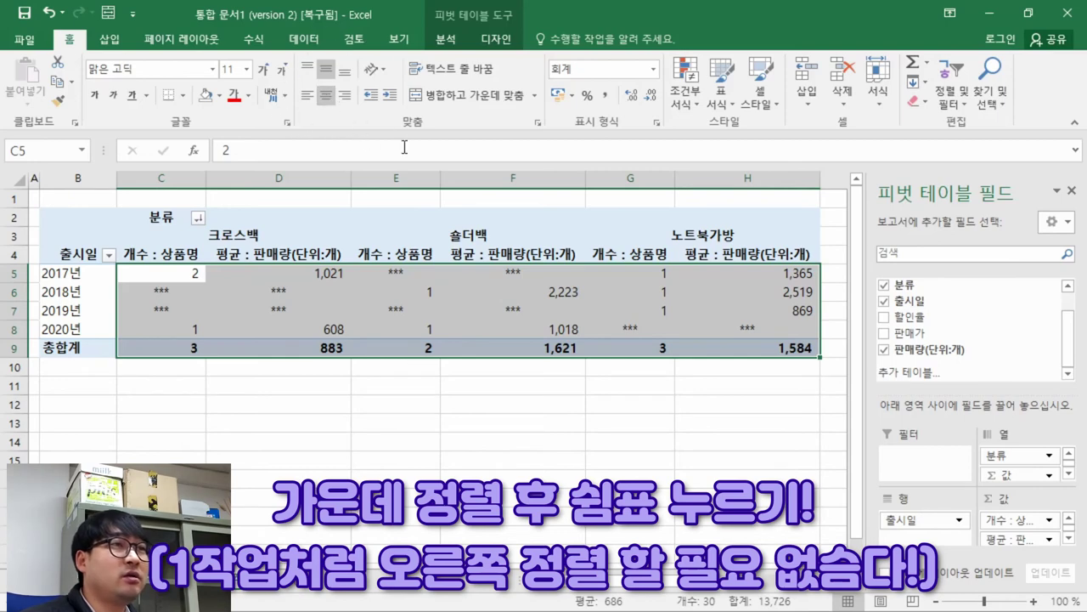
left_click(605, 96)
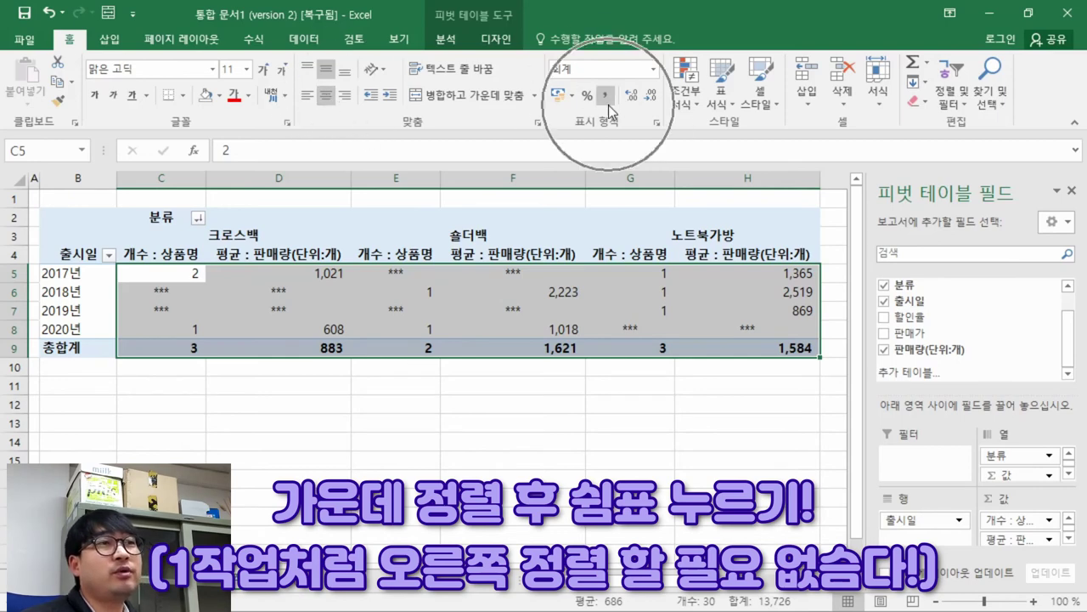
left_click(407, 311)
Examine the 평균 : 판매량(단위:개) header in the PDF's ≪출력형태≫ and return to Excel
key("alt+Tab")
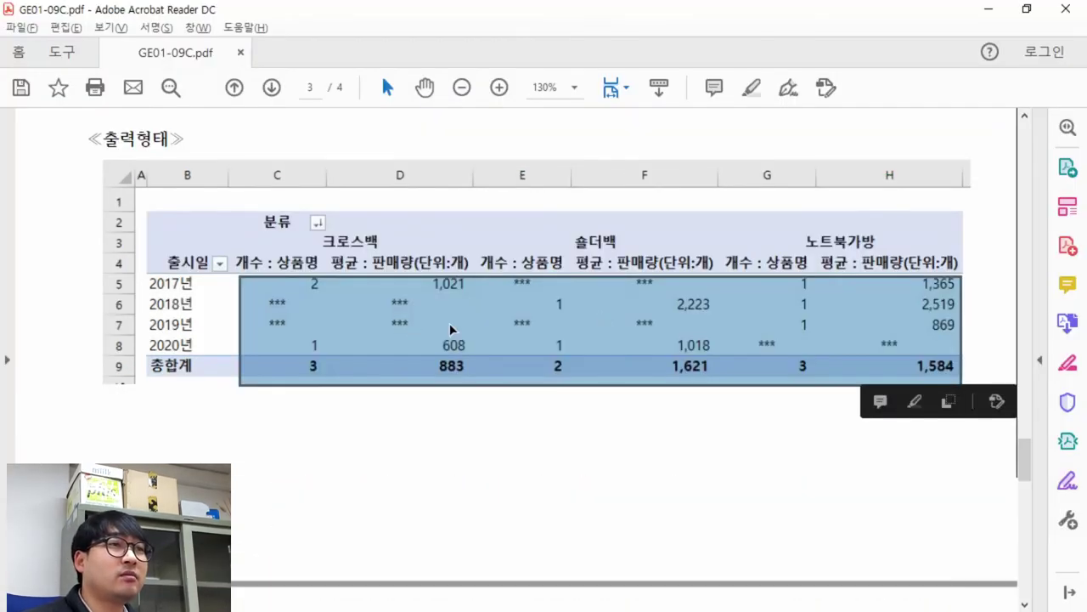
left_click(450, 323)
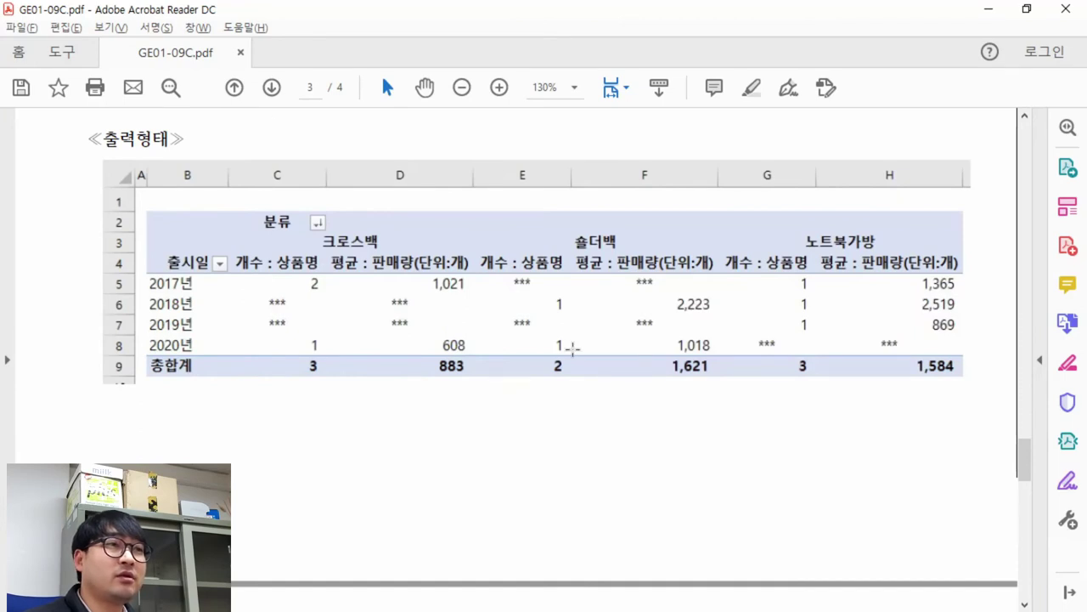
left_click_drag(331, 262, 472, 263)
left_click(427, 260)
key("alt+Tab")
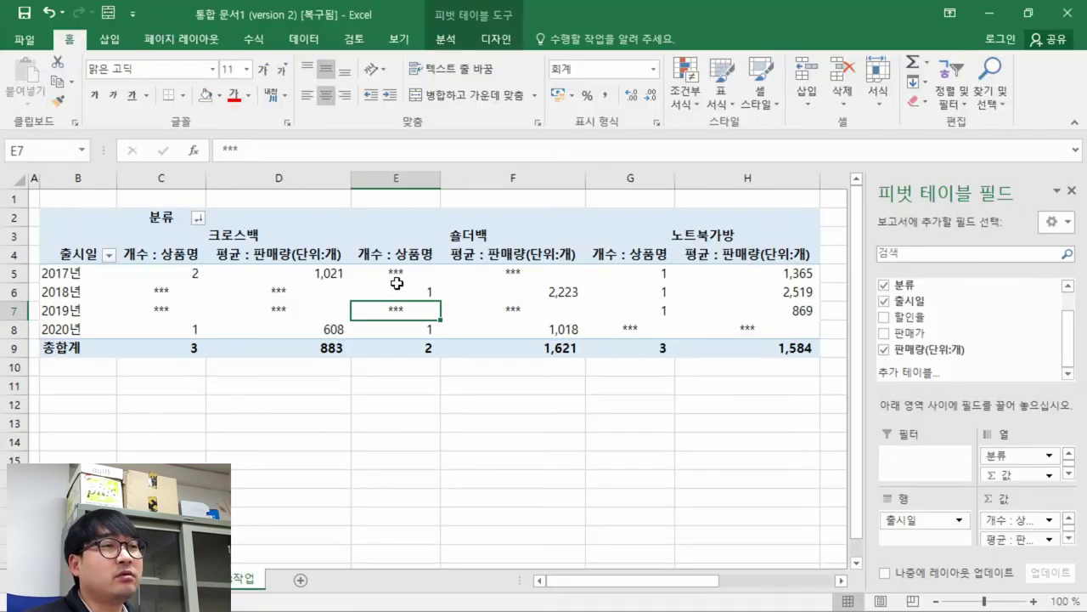
Check the custom name in D4's value field settings and compare the header with the PDF's ≪출력형태≫
left_click(312, 255)
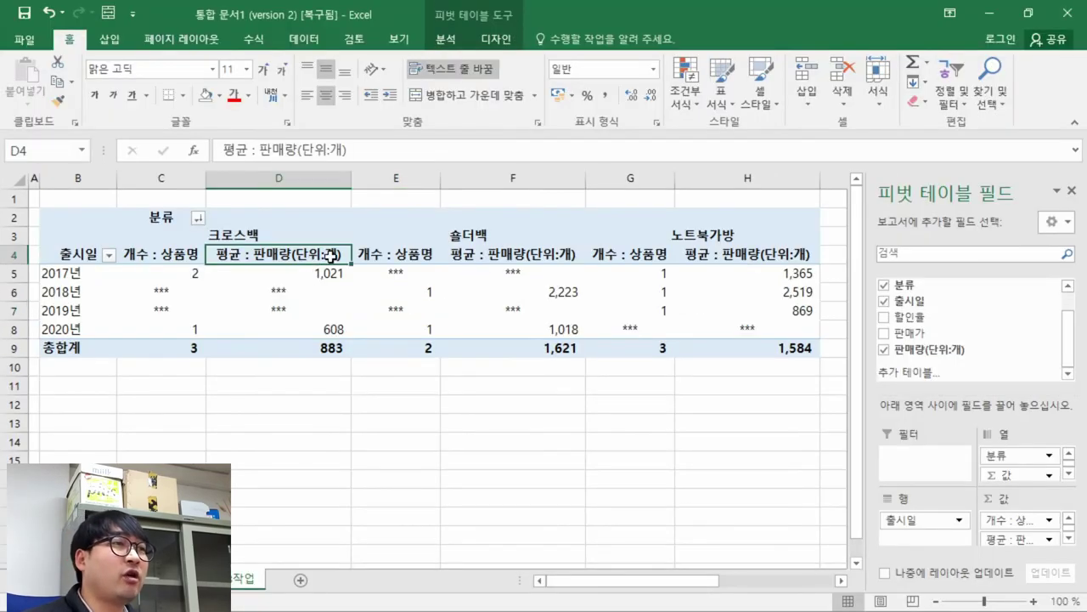
double_click(296, 255)
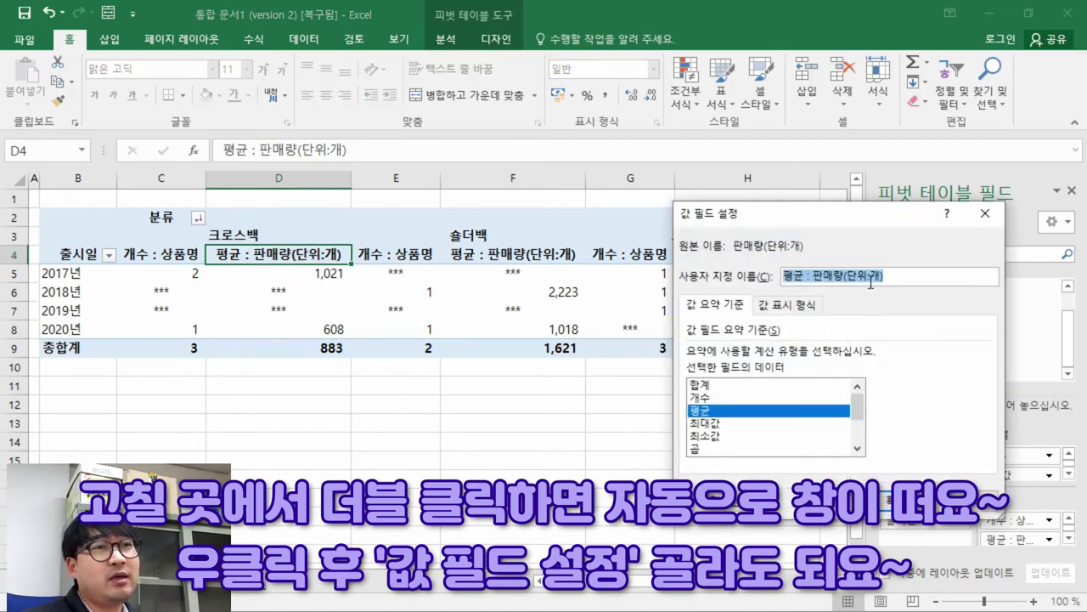
key("Escape")
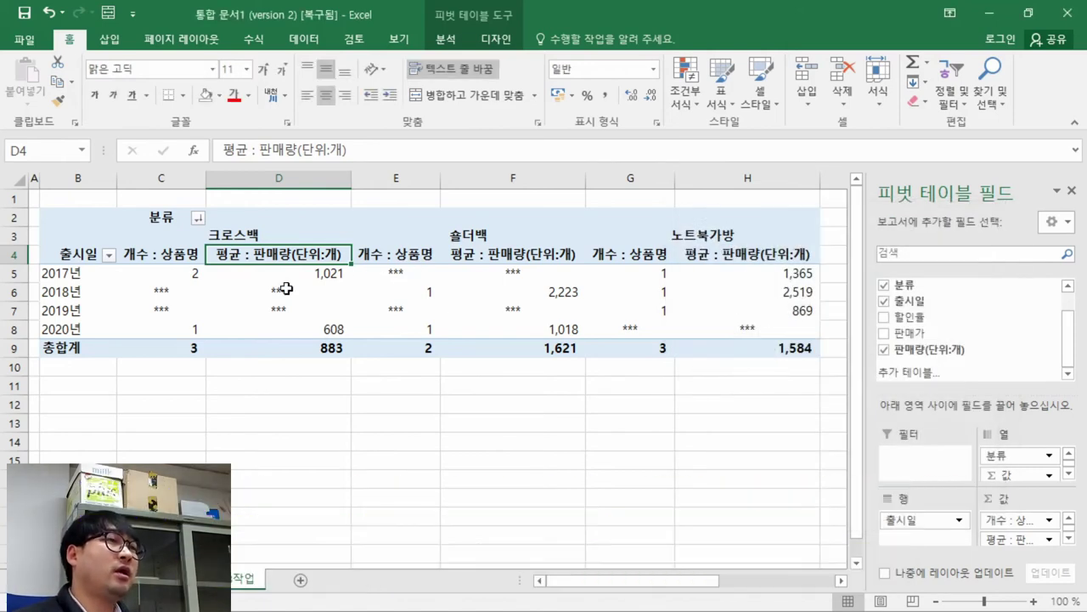
key("alt+Tab")
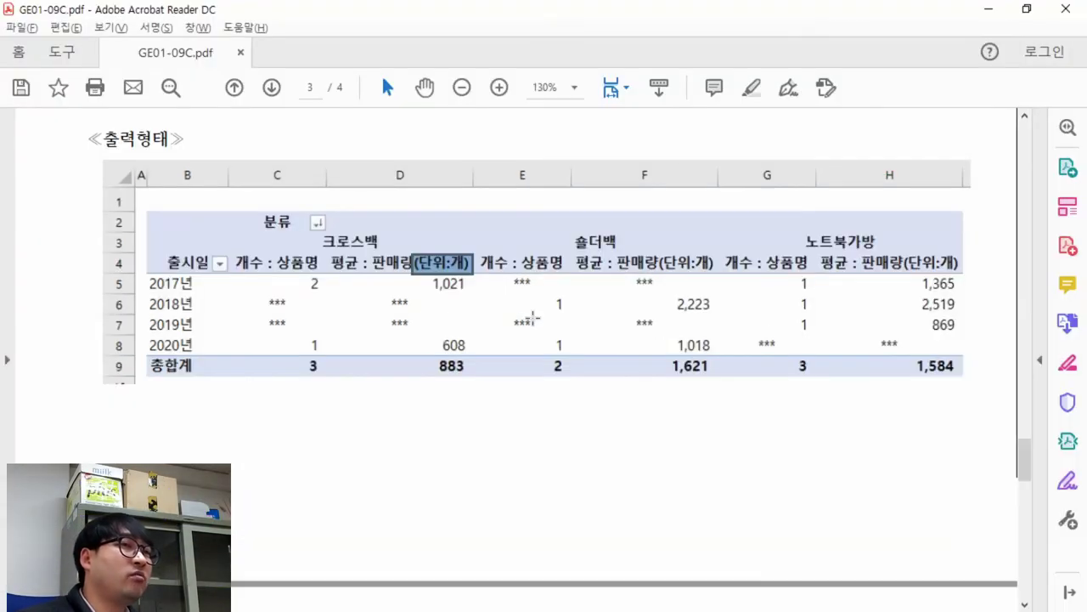
key("alt+Tab")
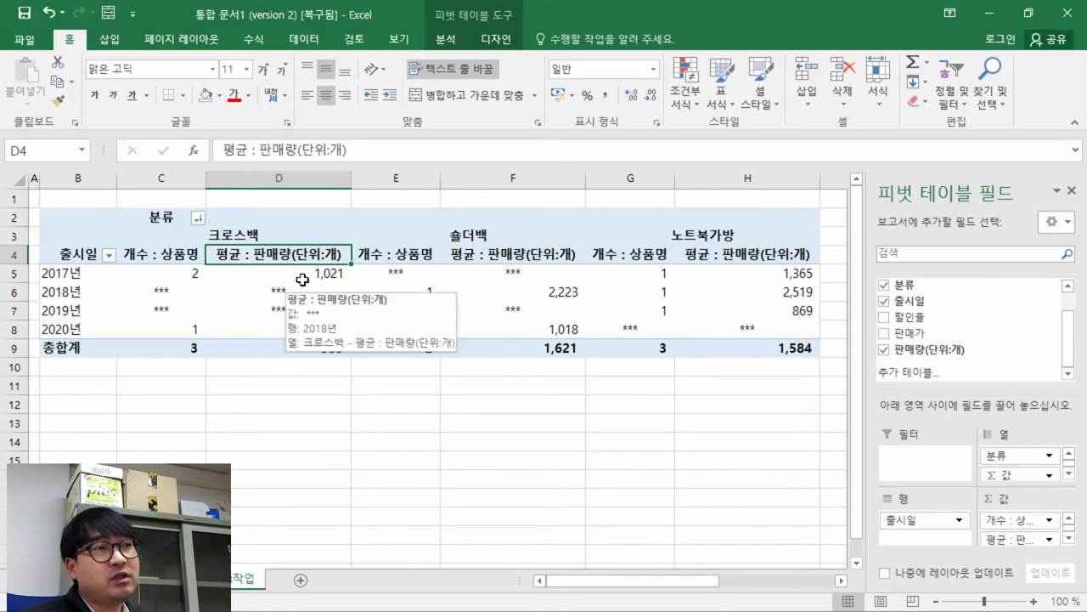
Narrow column D and autofit all of the sheet's columns to their contents
left_click_drag(349, 190, 286, 180)
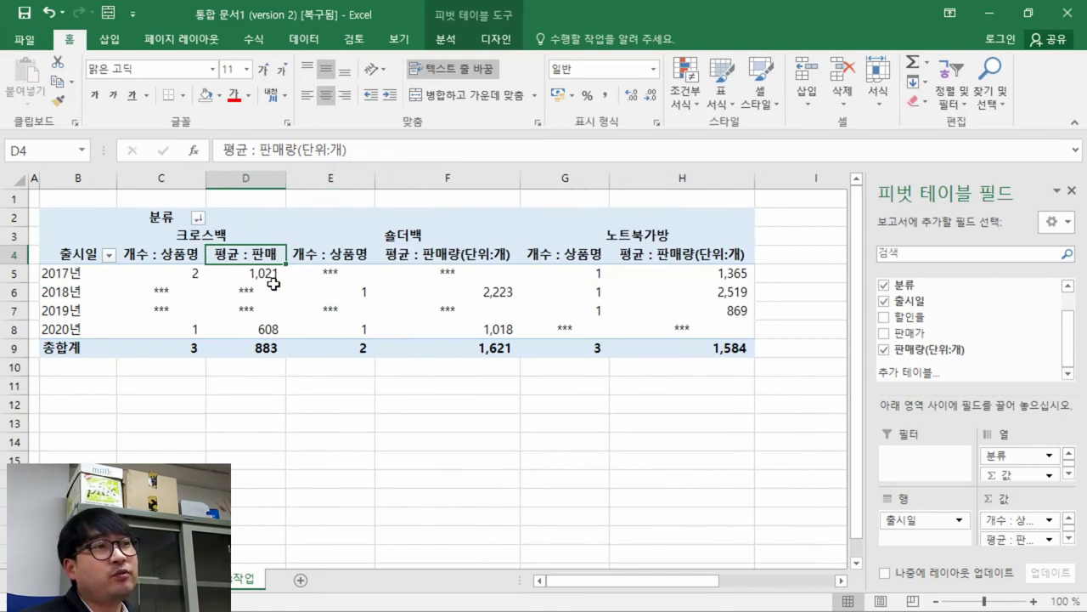
left_click(17, 179)
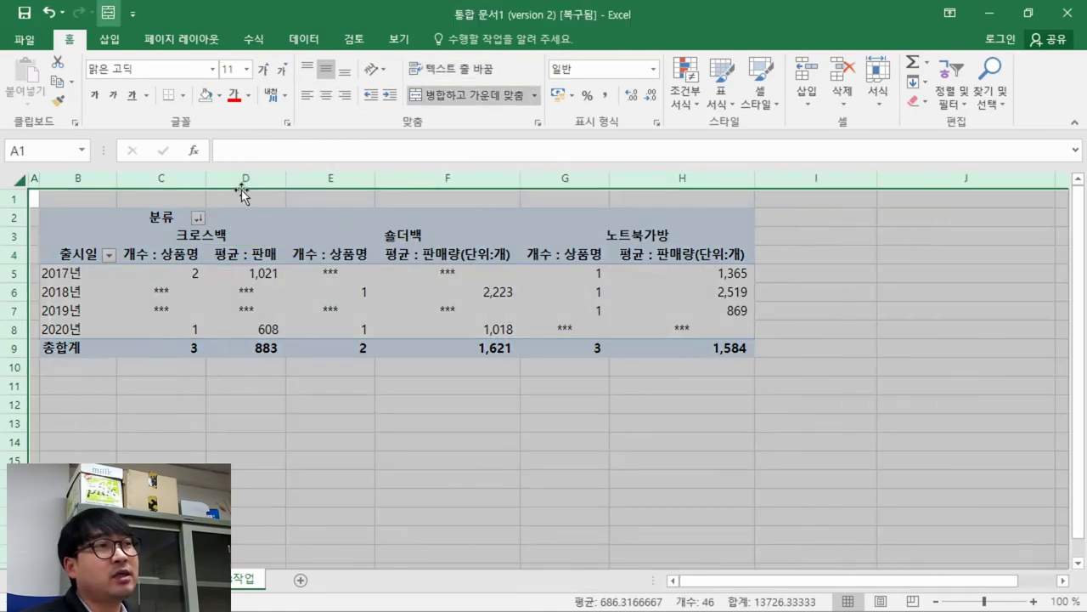
double_click(205, 178)
left_click(300, 292)
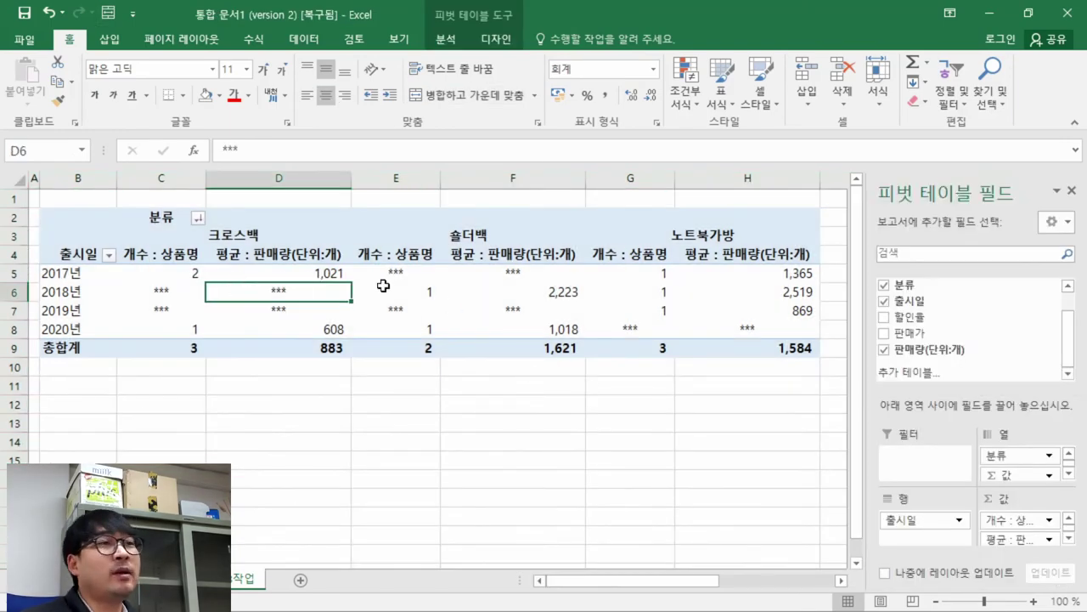
Select cell A1 in Excel and compare the formatted pivot table with the PDF's ≪출력형태≫ once more
left_click(265, 365)
key("ctrl+Home")
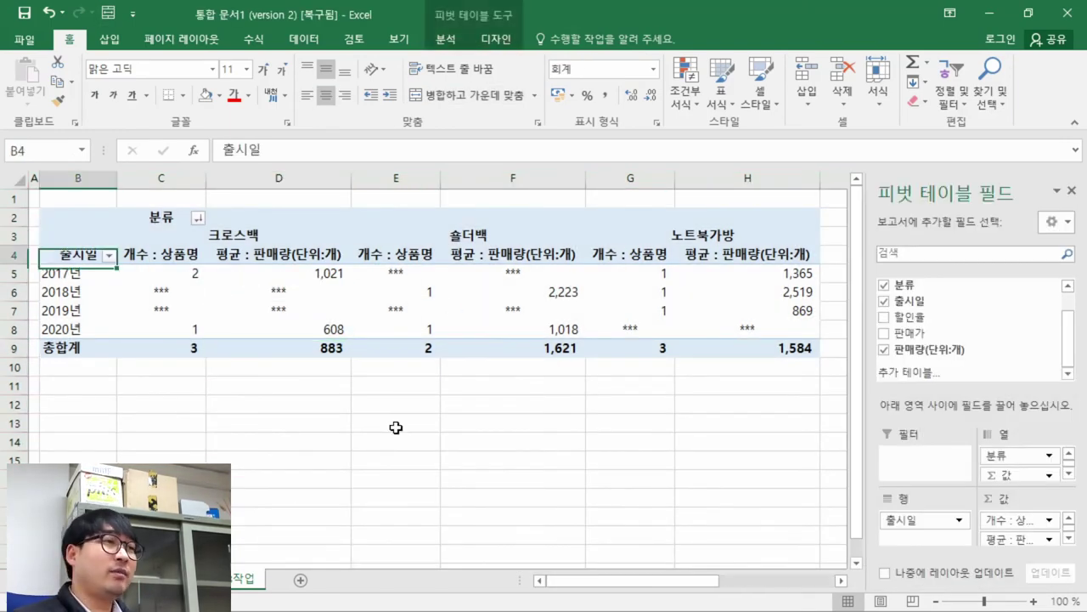
key("alt+Tab")
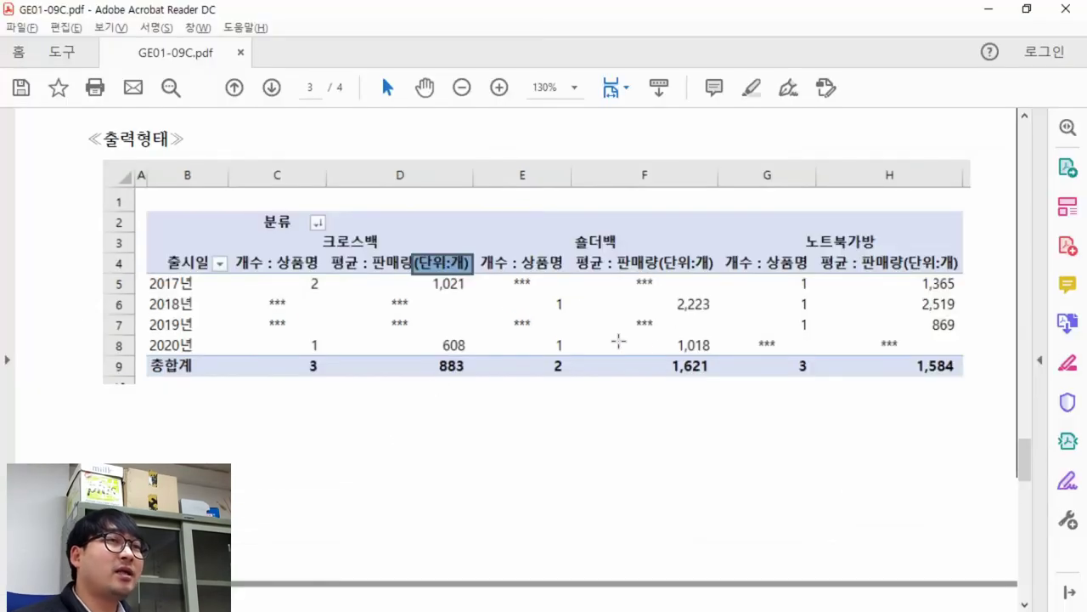
left_click_drag(619, 340, 586, 356)
left_click(768, 194)
left_click(718, 128)
key("alt+Tab")
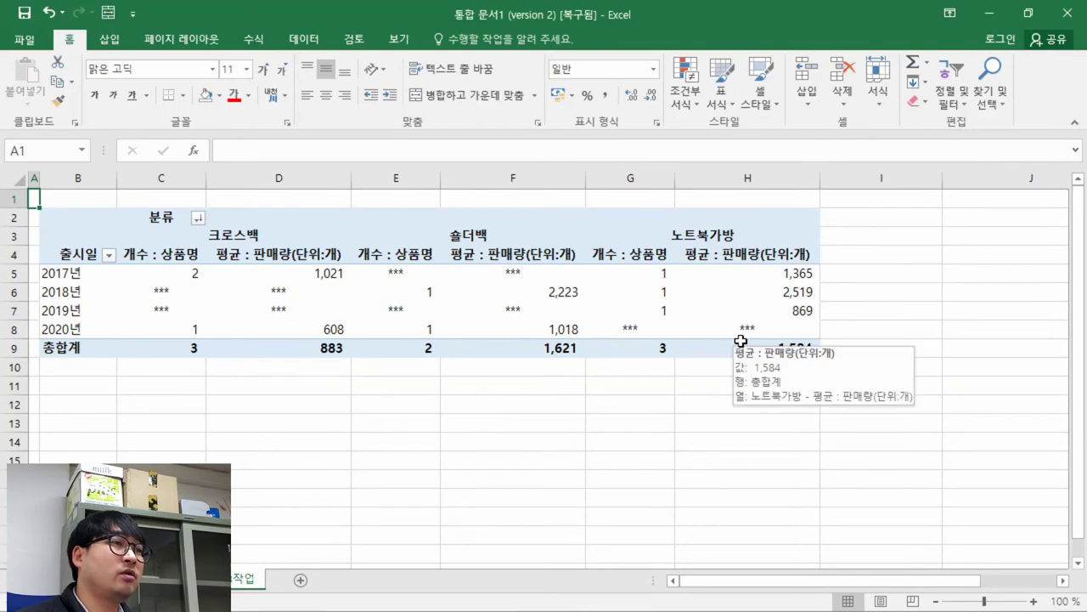
Compare the pivot table with the PDF's ≪출력형태≫ and read the [제4작업] 그래프 heading and its instruction on using the 제1작업 sheet
key("alt+Tab")
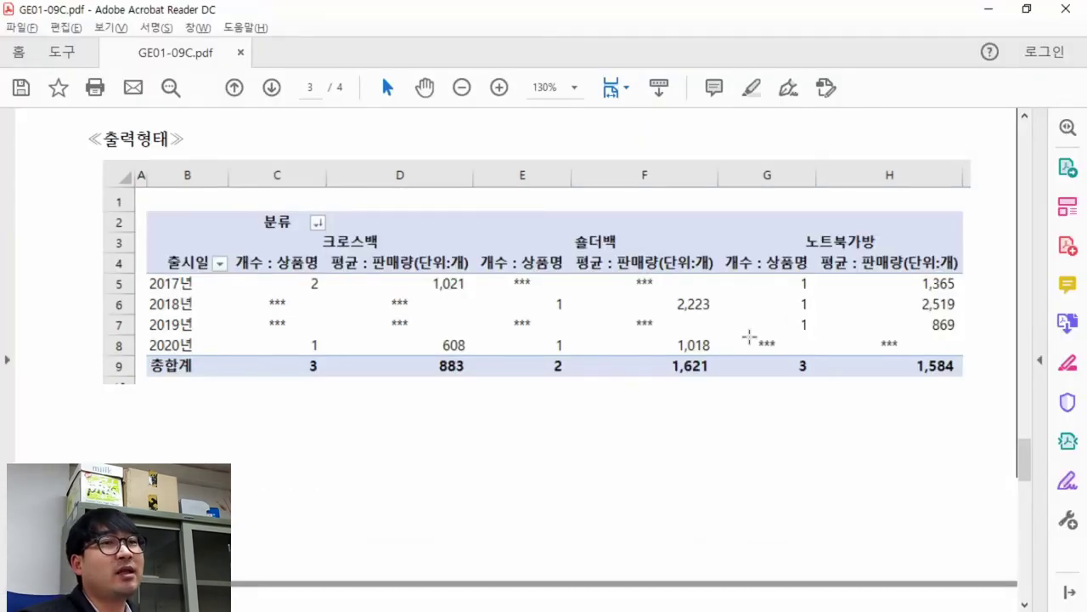
key("alt+Tab")
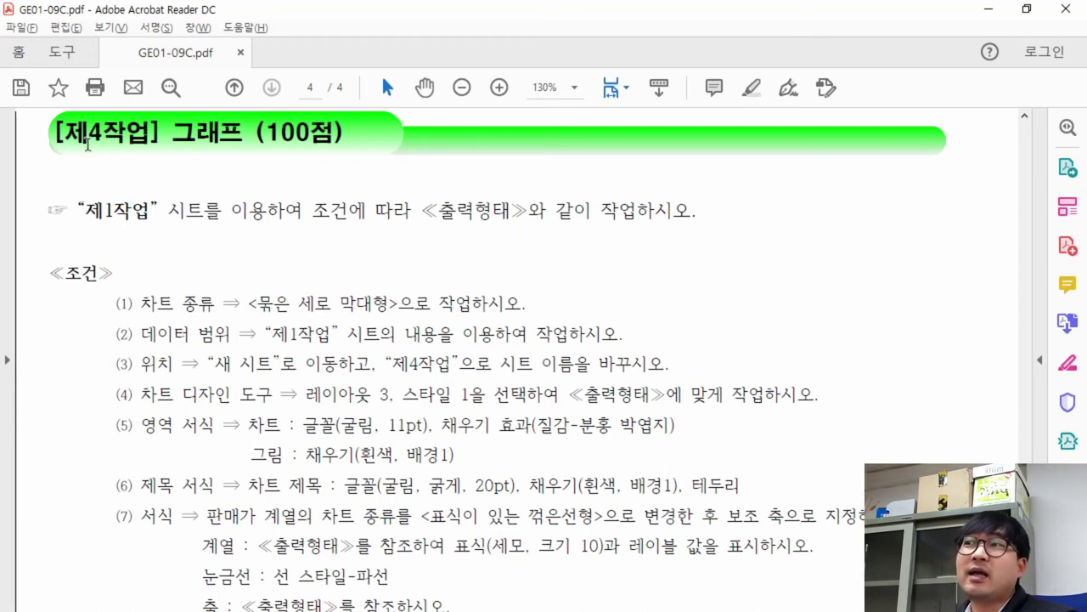
left_click_drag(173, 132, 243, 134)
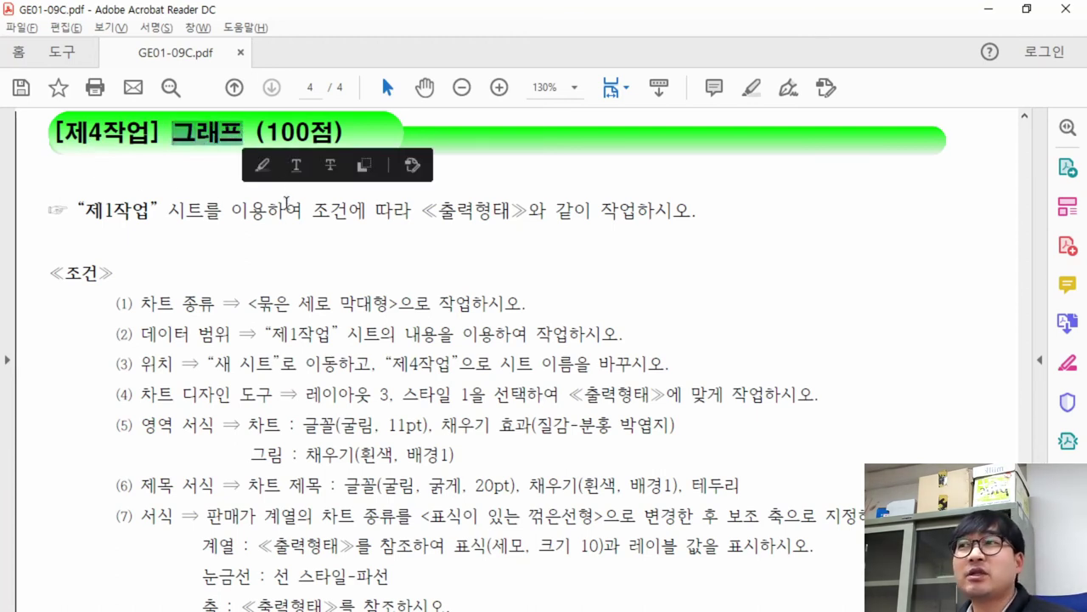
left_click_drag(266, 131, 335, 132)
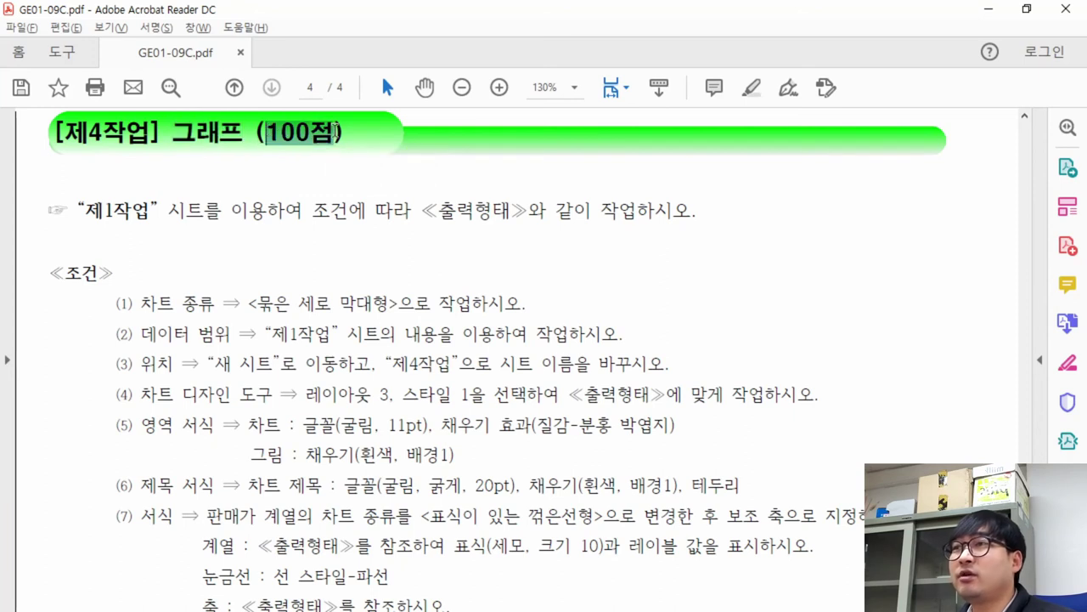
left_click(230, 206)
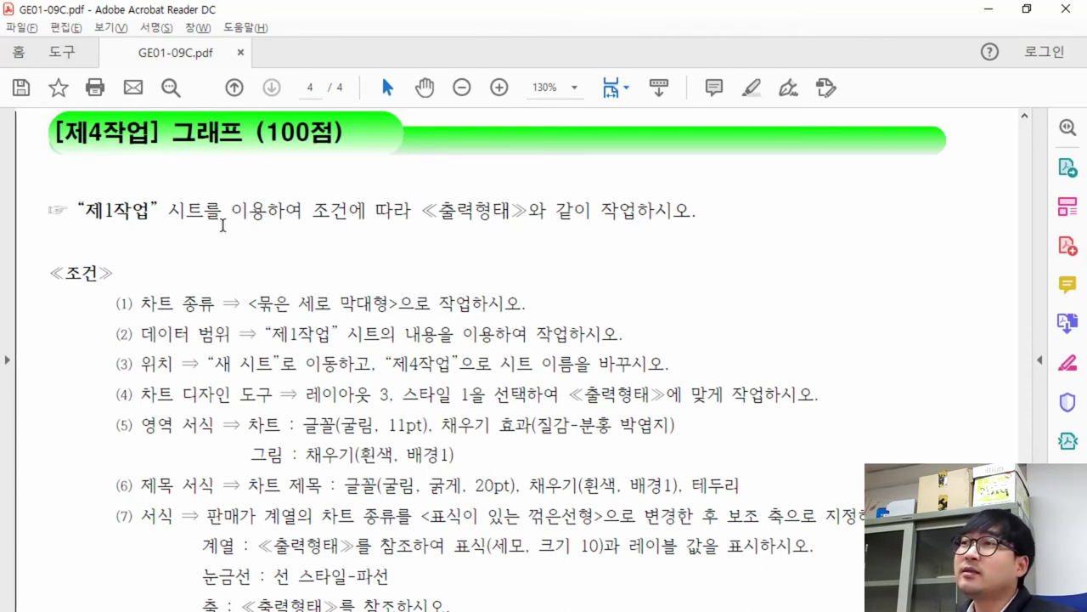
left_click_drag(85, 212, 704, 221)
Examine the 제4작업 chart in the PDF's ≪출력형태≫, focusing on its horizontal axis labels and legend
scroll(342, 286, "down", 10)
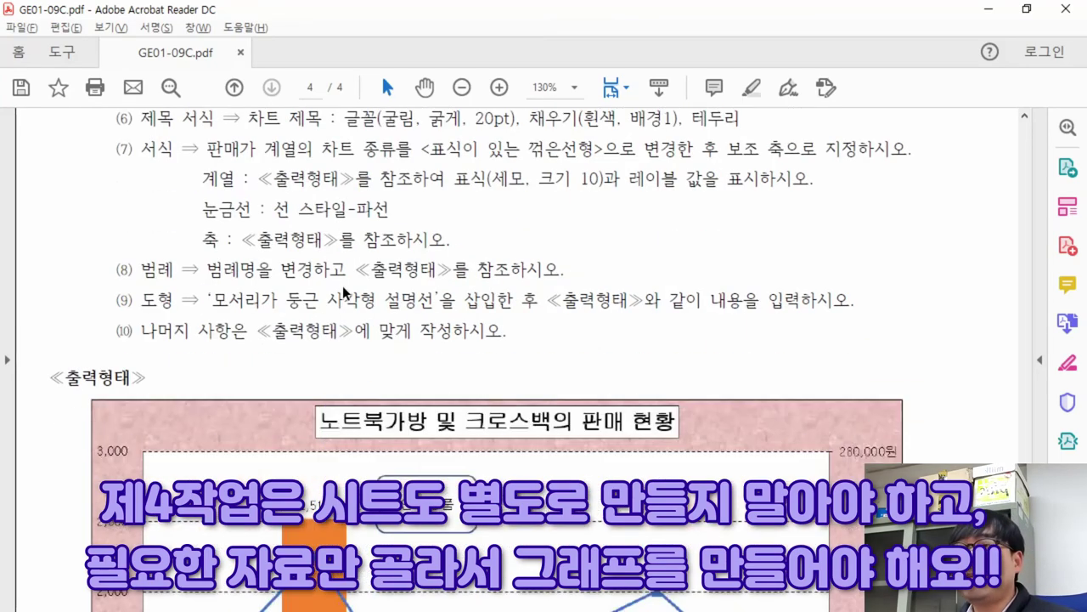
scroll(335, 294, "up", 2)
scroll(335, 294, "up", 2)
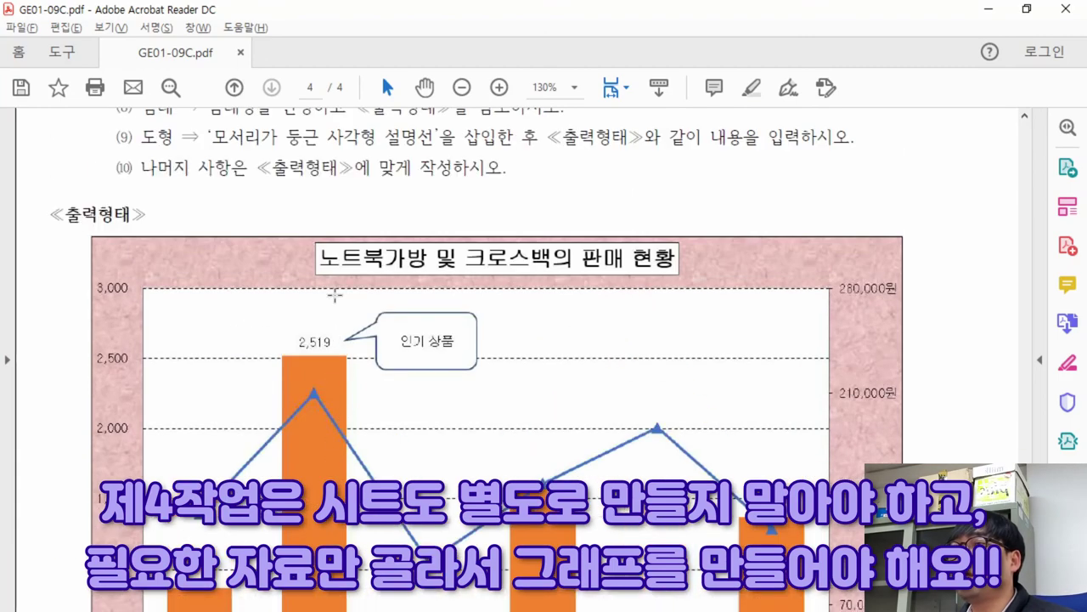
scroll(335, 294, "down", 5)
scroll(340, 296, "up", 3)
scroll(343, 304, "down", 4)
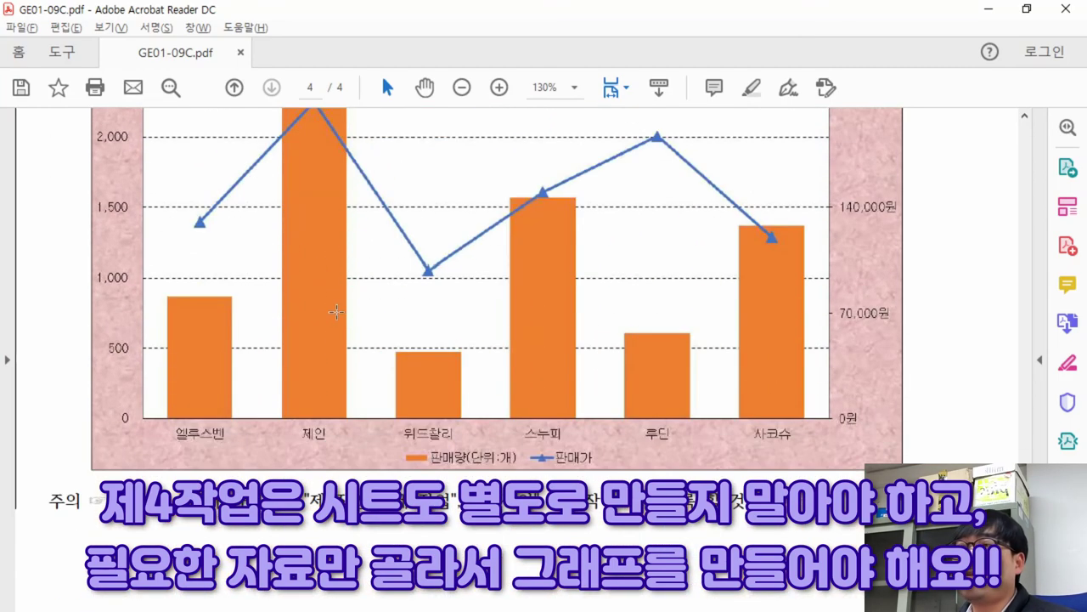
left_click_drag(168, 420, 813, 472)
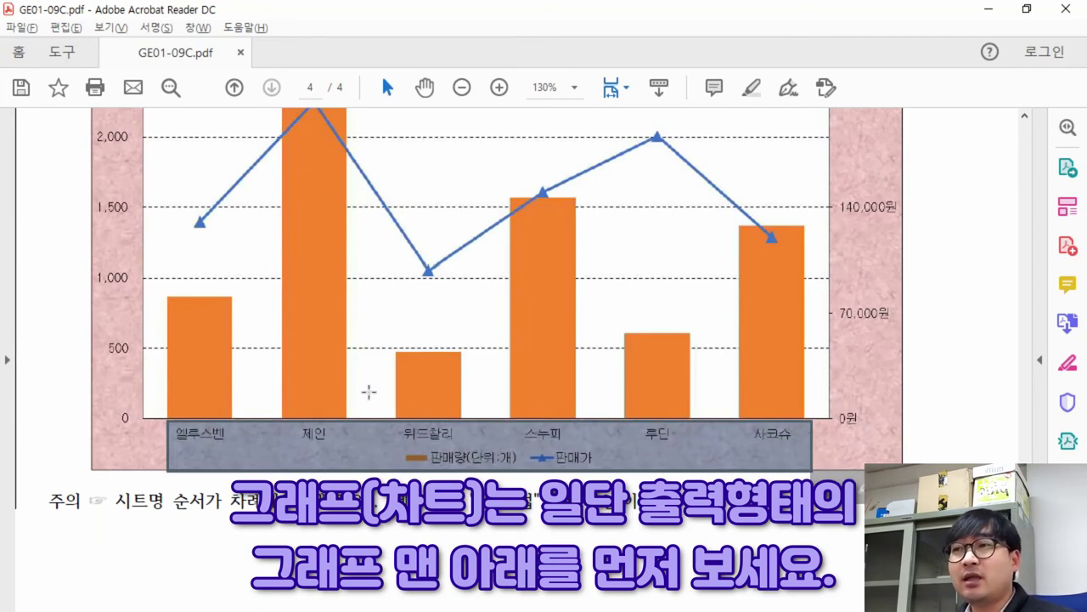
Compare the legend entries of the PDF's chart with the column headers on the 제1작업 sheet in Excel
key("alt+Tab")
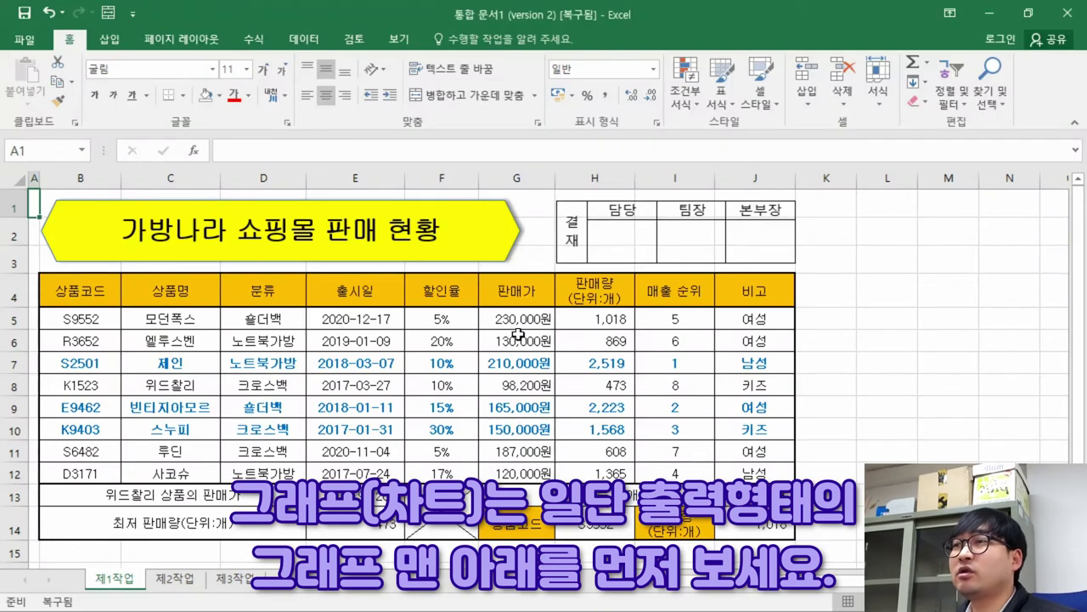
mouse_move(56, 291)
left_mouse_down()
mouse_move(680, 471)
mouse_move(764, 527)
mouse_move(611, 476)
mouse_move(351, 444)
mouse_move(38, 305)
mouse_move(43, 290)
left_mouse_up()
key("alt+Tab")
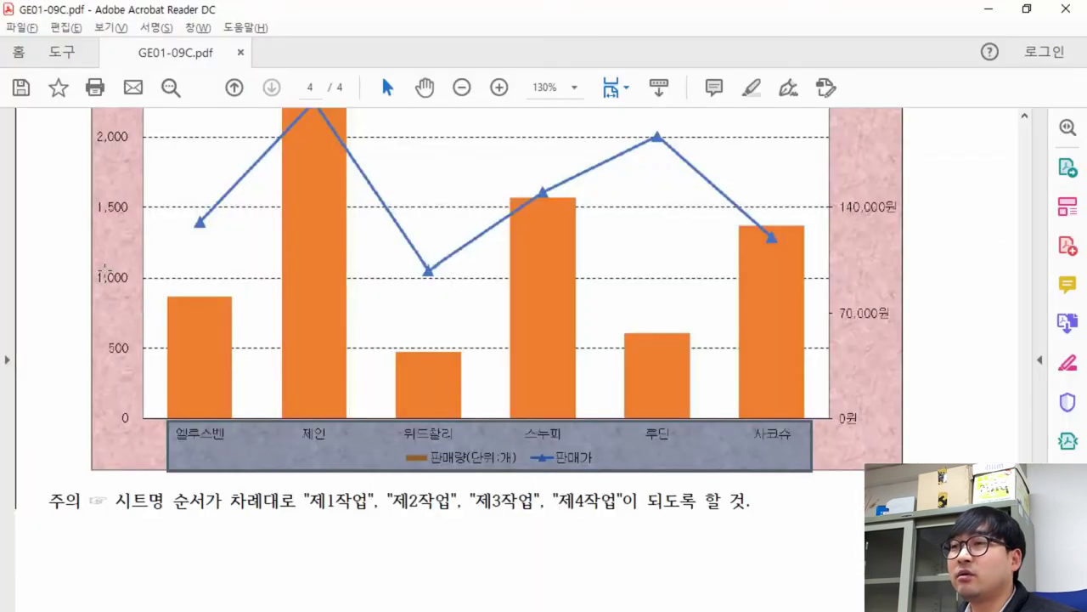
left_click_drag(465, 446, 606, 458)
key("alt+Tab")
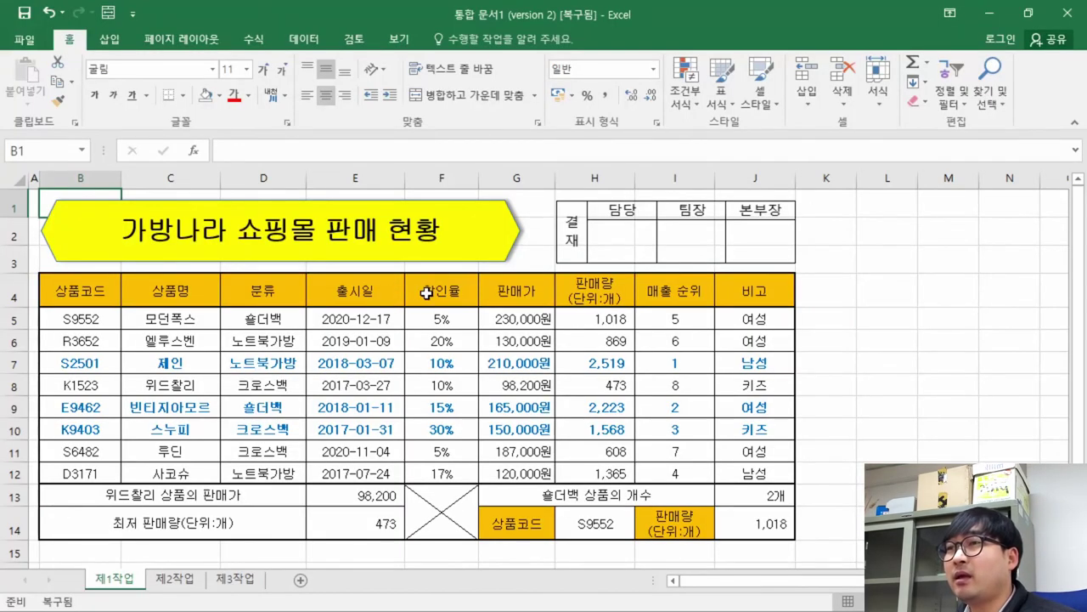
Fill the 판매가 and 판매량(단위:개) headers in G4:H4 with yellow to mark the chart's series
left_click(598, 292)
left_click(520, 293)
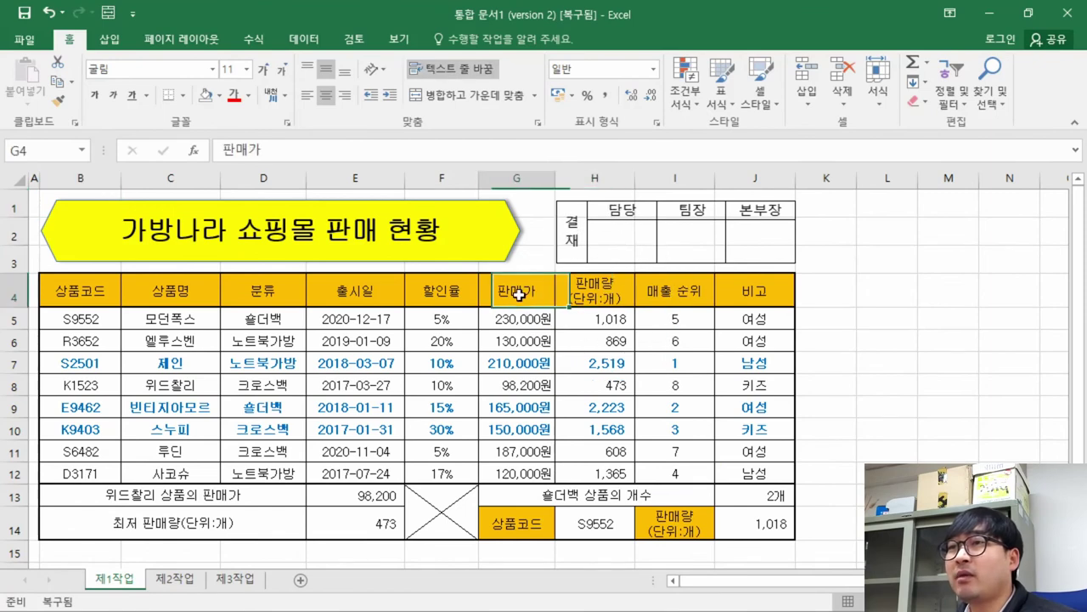
left_click_drag(526, 293, 590, 295)
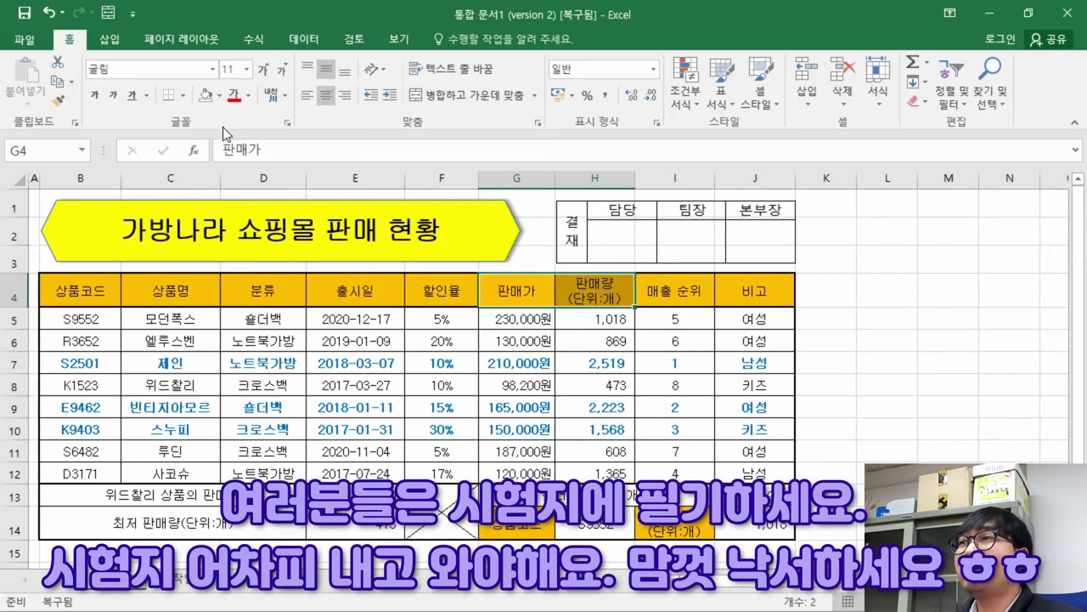
left_click(219, 96)
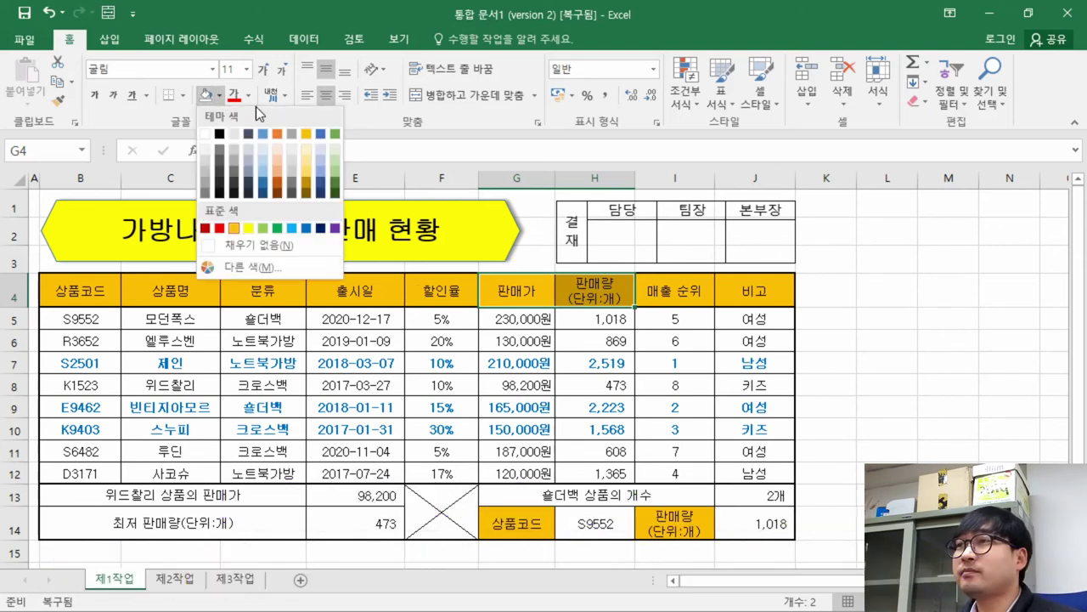
left_click(248, 228)
left_click(526, 291)
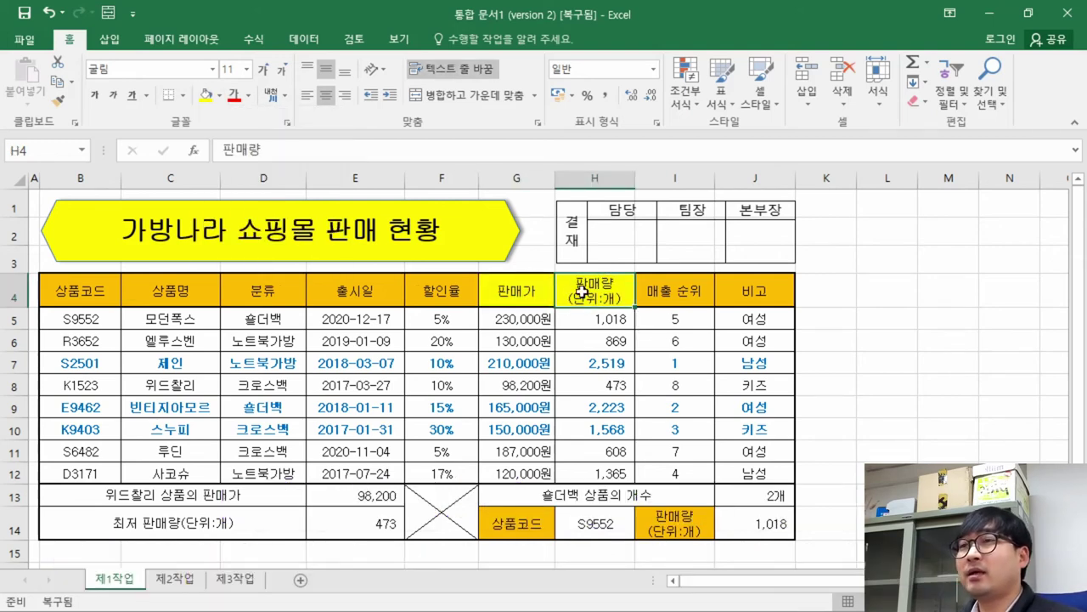
Check the product names on the PDF chart's horizontal axis and fill 엘루스벤, 제인 and 위드찰리 (C6:C8) with yellow in Excel
key("alt+Tab")
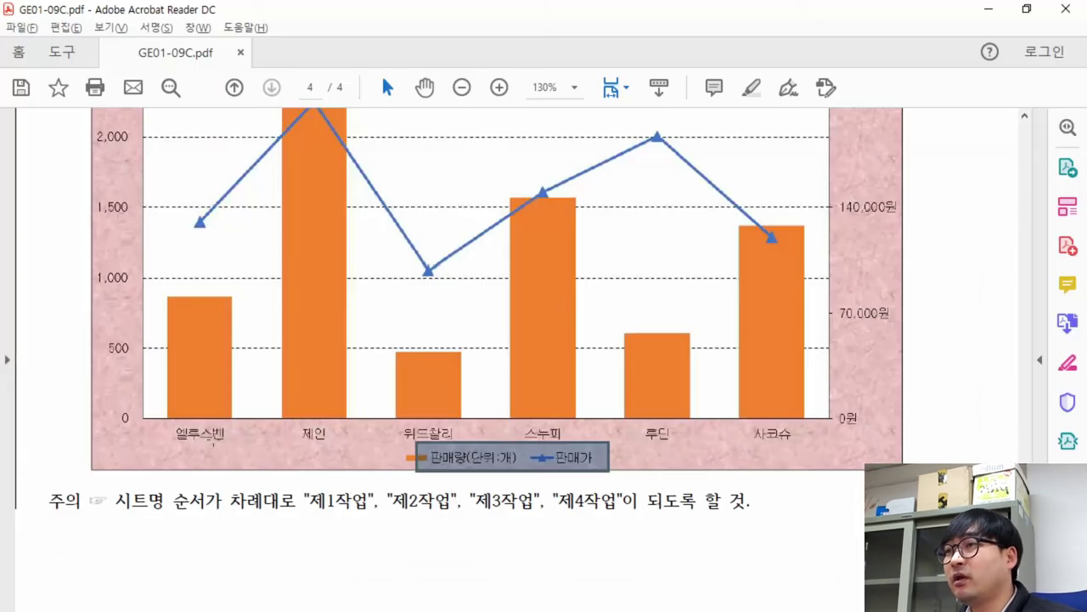
left_click_drag(161, 418, 858, 449)
key("alt+Tab")
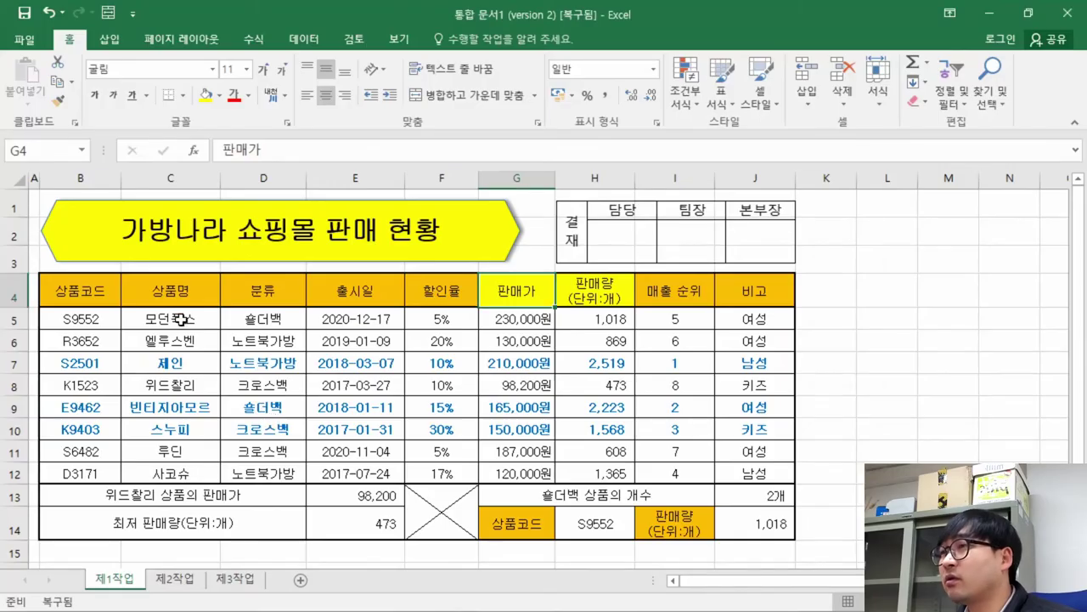
left_click(182, 339)
left_click(209, 97)
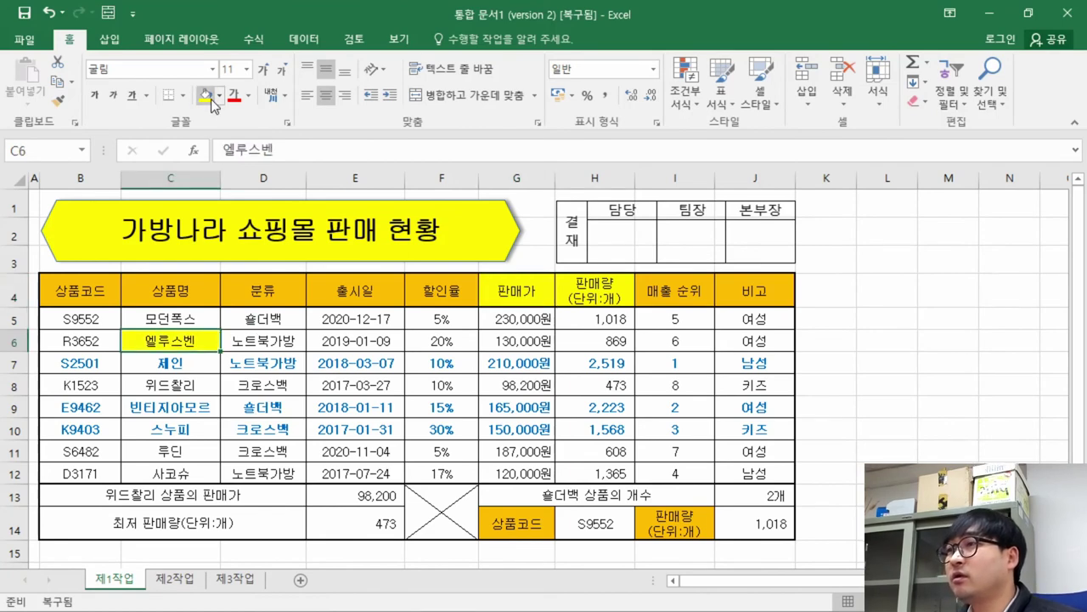
key("Down")
left_click(209, 97)
key("Down")
left_click(209, 97)
Recheck the PDF chart's product names and fill 스누피, 루딘 and 사코슈 (C10:C12) and the 상품명 header C4 with yellow
key("alt+Tab")
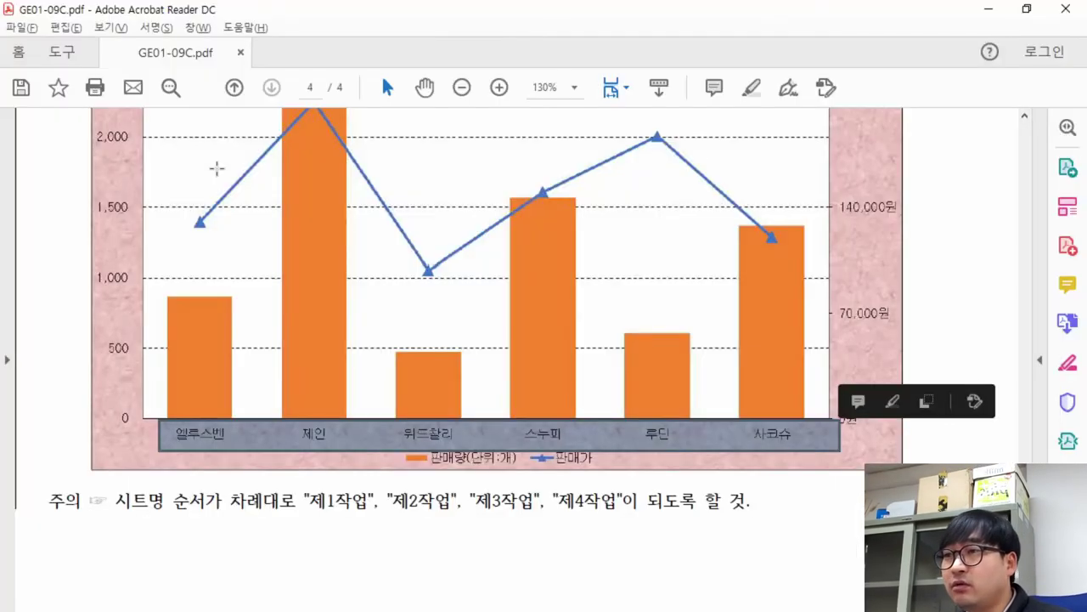
key("alt+Tab")
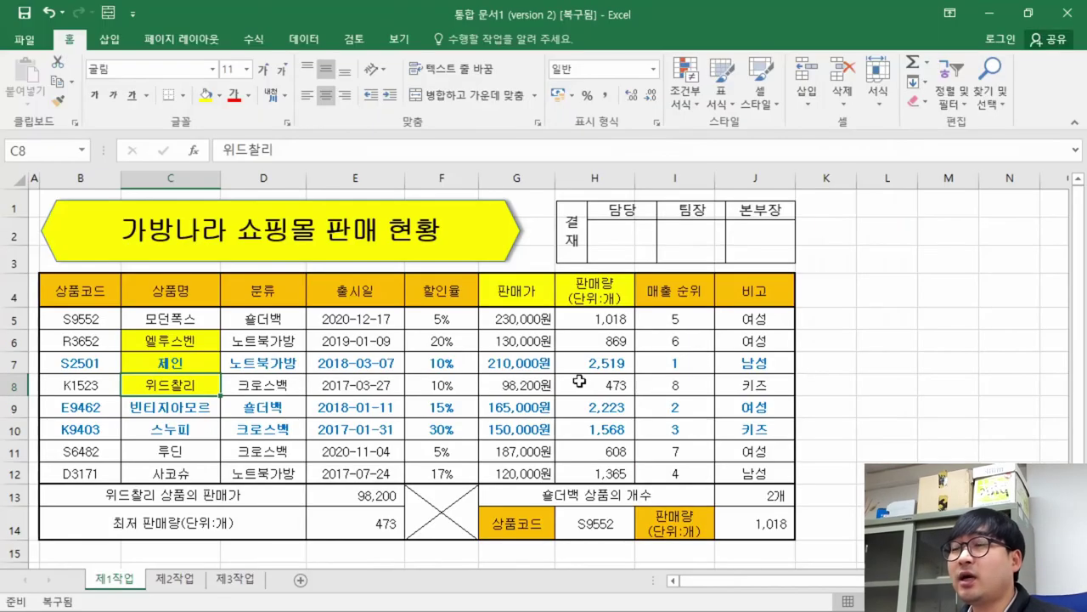
left_click(195, 431)
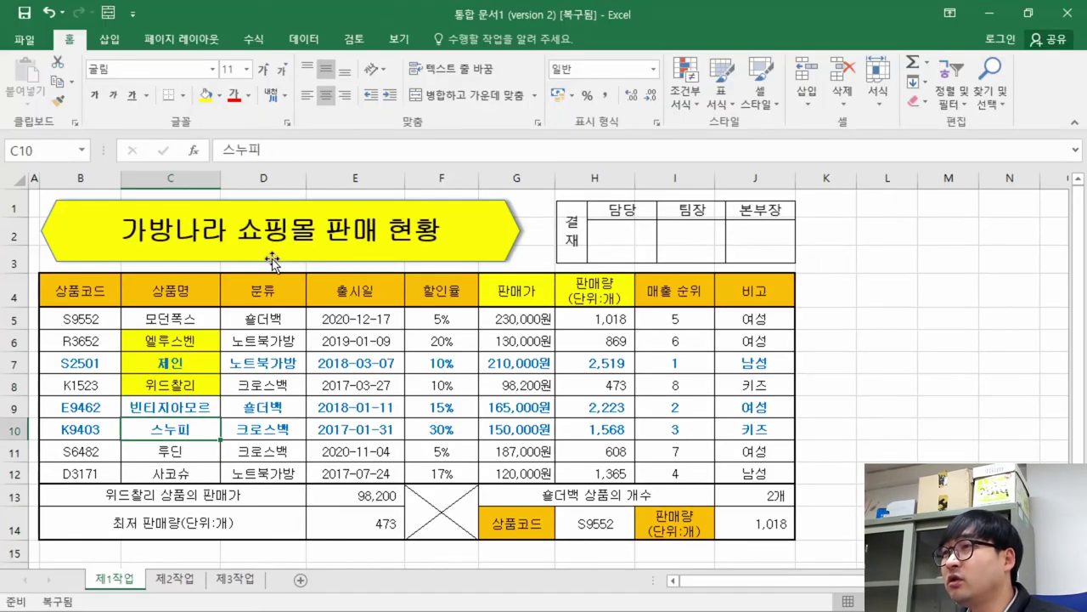
left_click(204, 96)
key("Down")
left_click(204, 96)
key("Down")
left_click(203, 96)
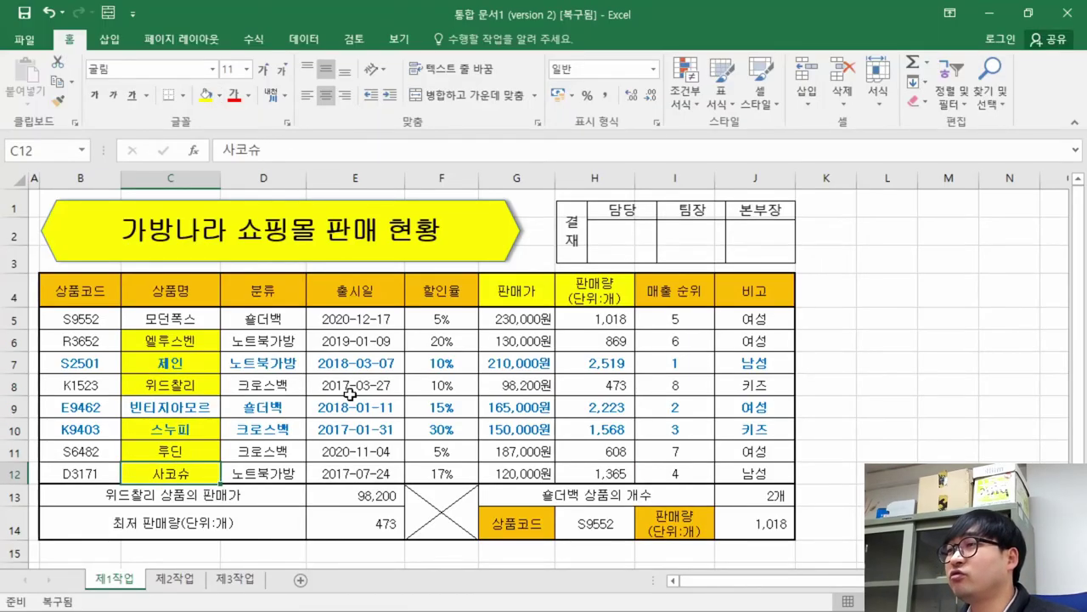
left_click(185, 295)
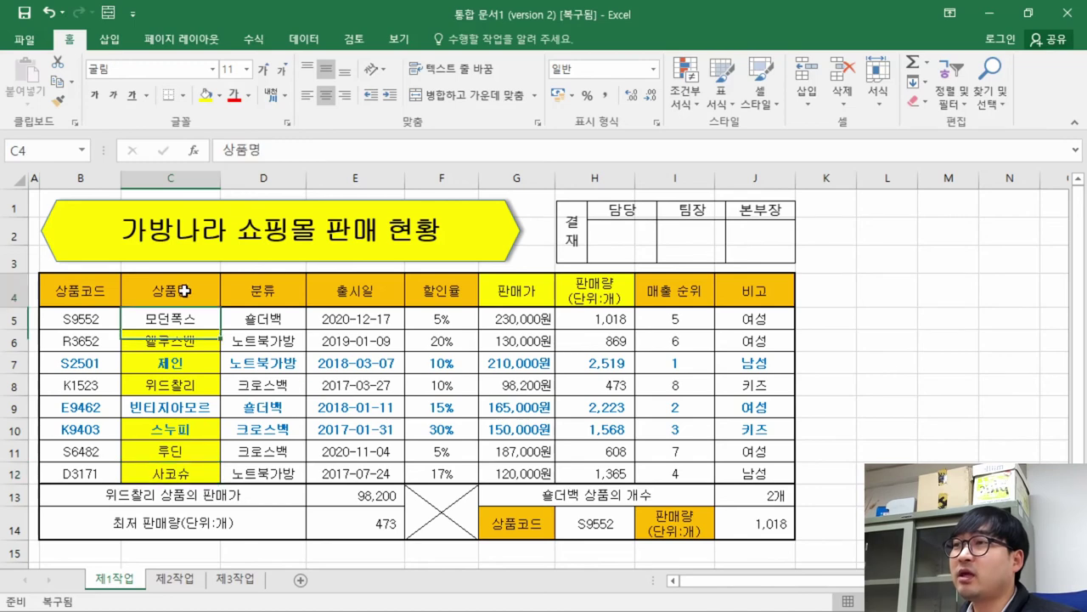
left_click(211, 96)
Fill the 판매가 and 판매량 values of the marked products, G6:H8 and G10:H12, with yellow
left_click_drag(510, 339, 613, 384)
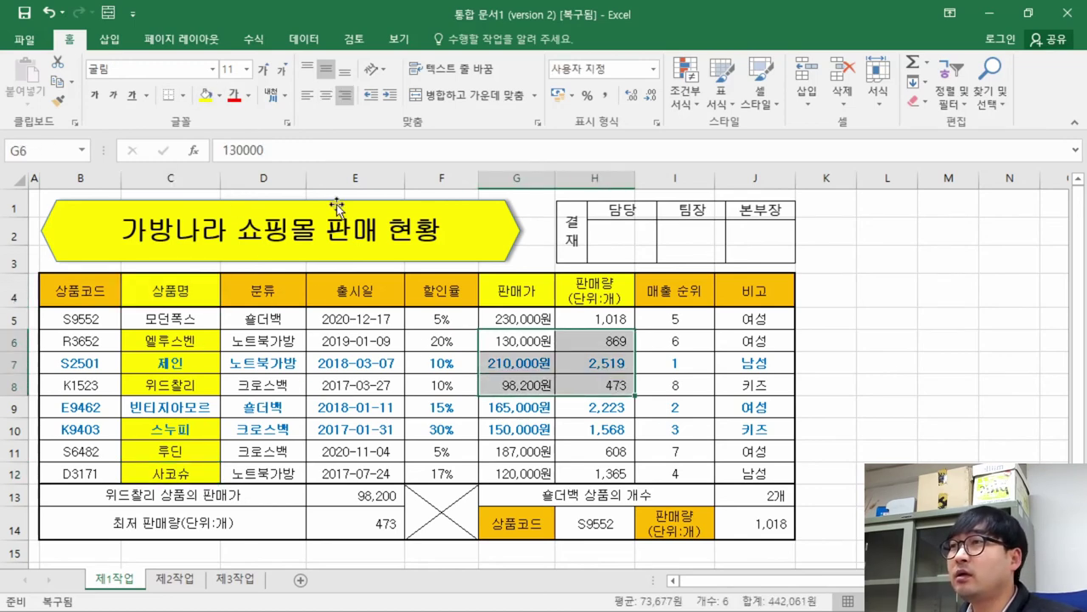
left_click(205, 102)
left_click_drag(516, 431, 627, 476)
left_click(205, 95)
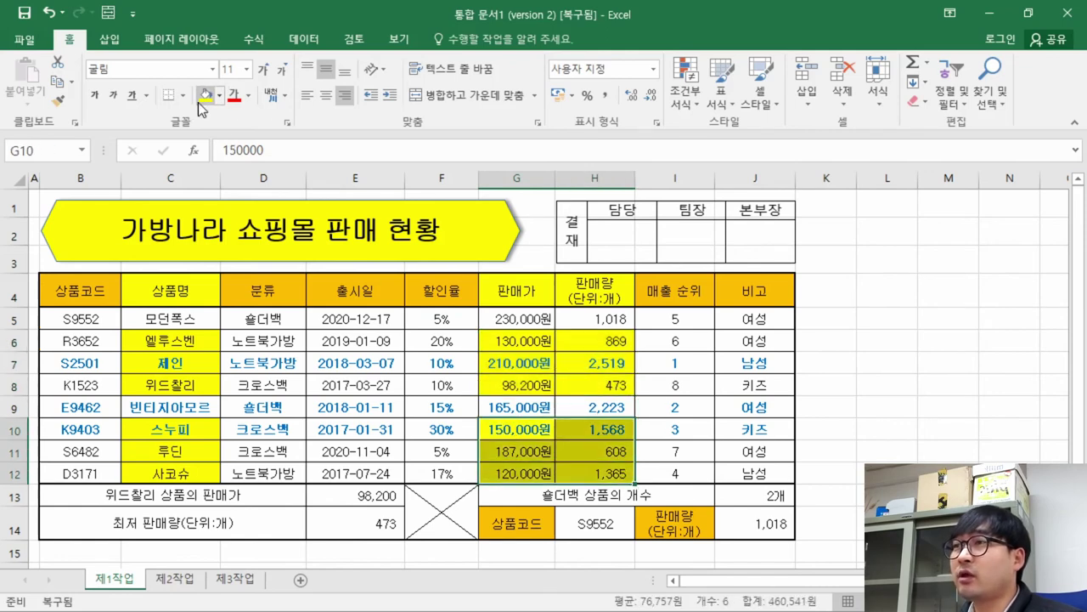
left_click(386, 350)
left_click(354, 410)
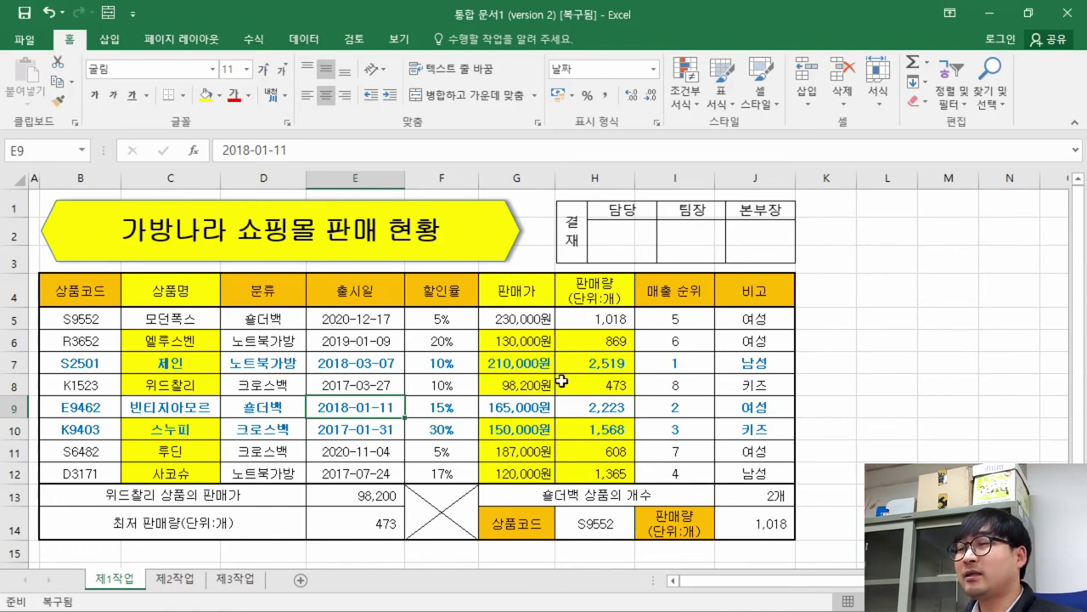
Check the PDF chart's axis labels and legend again against the yellow-marked data on the 제1작업 sheet
key("alt+Tab")
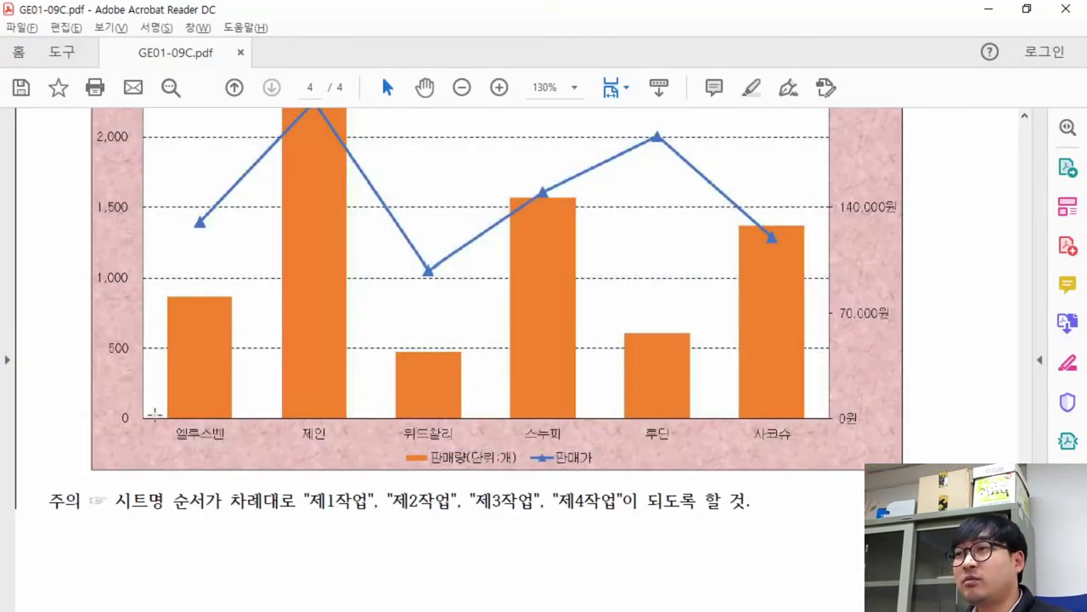
left_click_drag(156, 414, 817, 486)
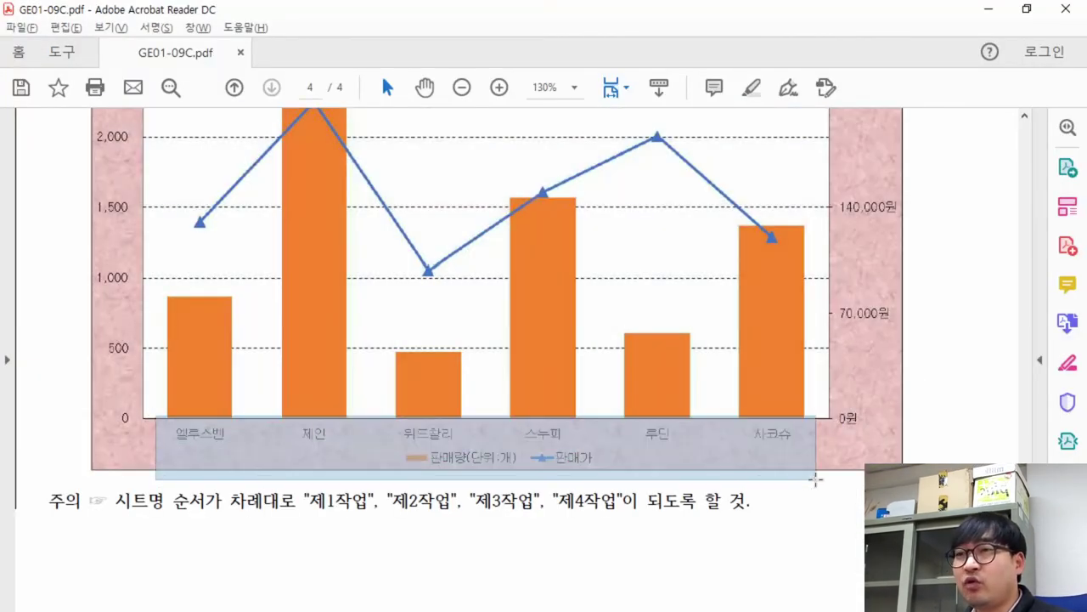
key("alt+Tab")
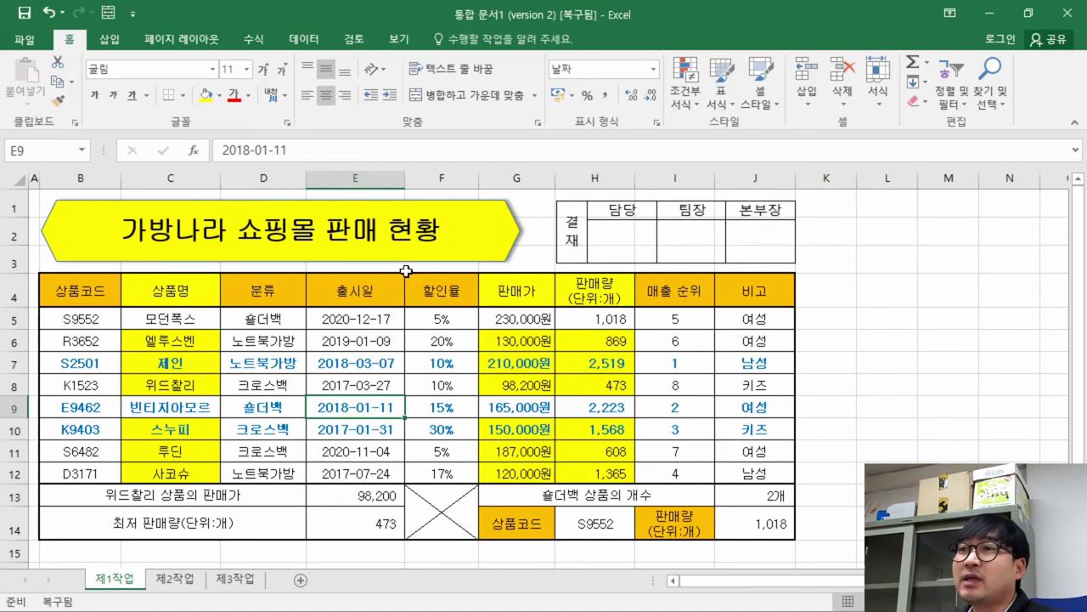
left_click_drag(277, 357, 374, 429)
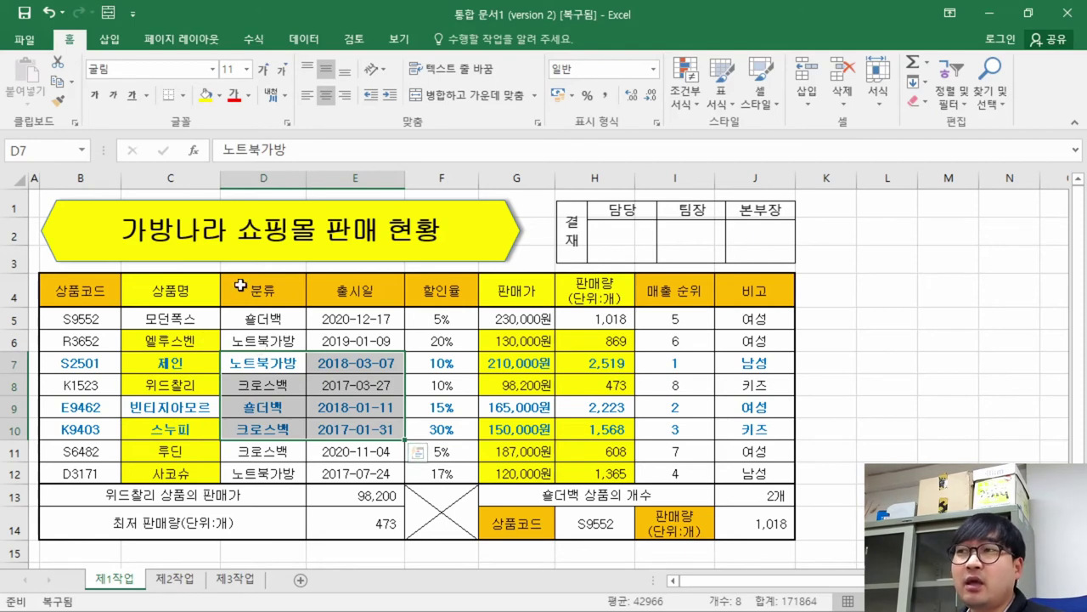
left_click_drag(168, 290, 637, 310)
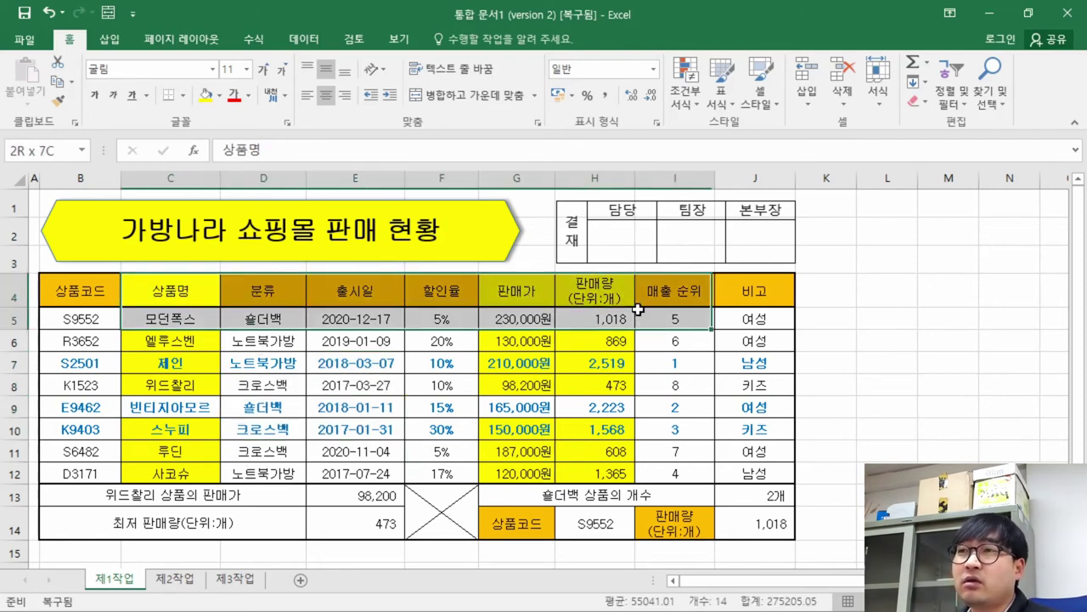
left_click(342, 438)
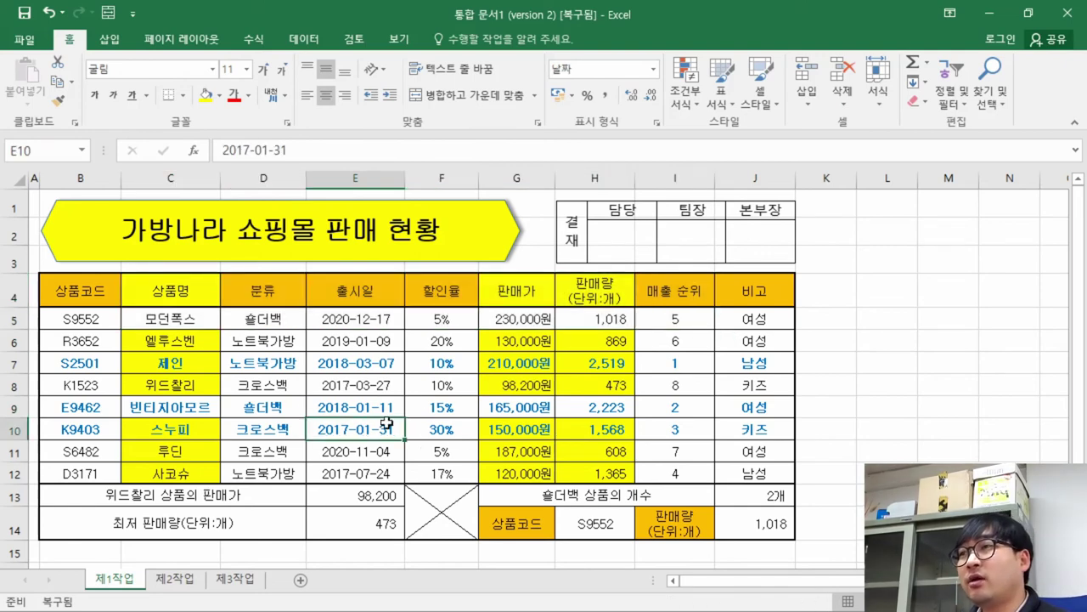
left_click(161, 289)
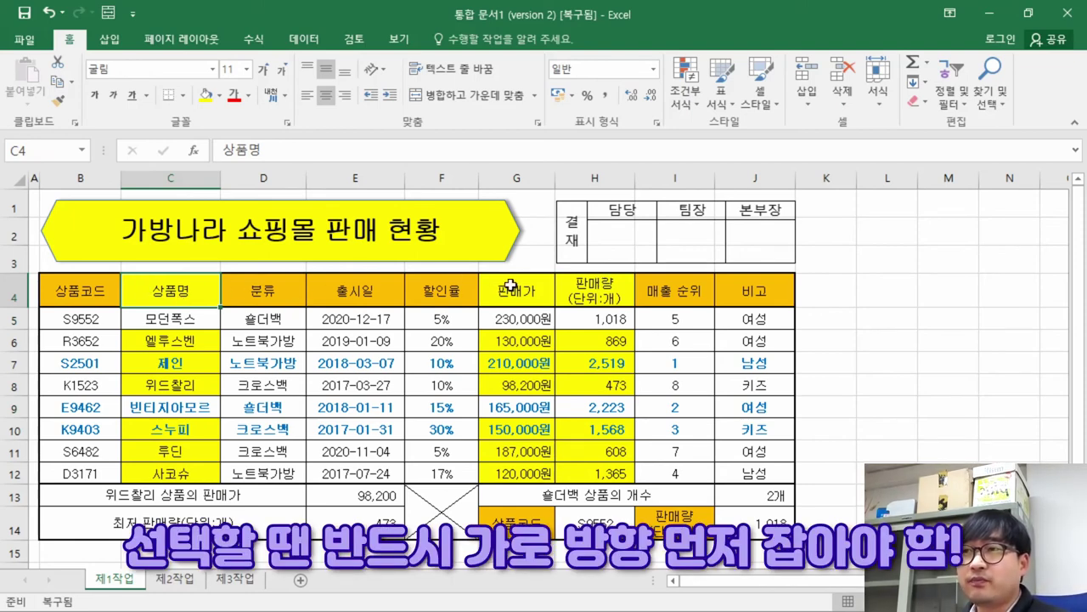
left_click_drag(204, 341, 218, 285)
left_click(218, 284)
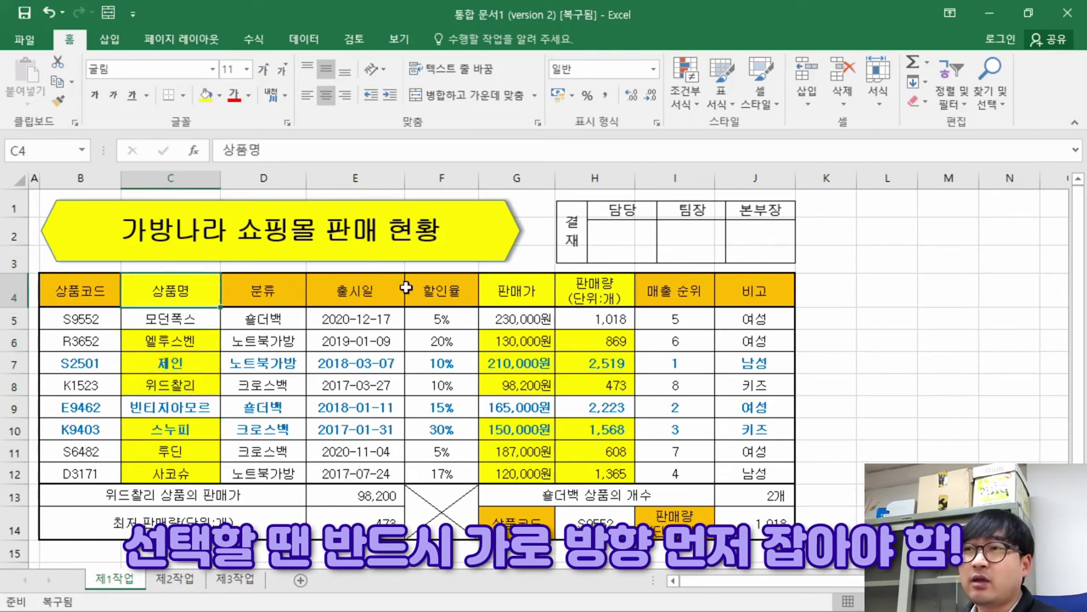
left_click(513, 293)
left_click_drag(513, 293, 599, 295)
left_click_drag(191, 342, 209, 377)
left_click_drag(509, 341, 618, 384)
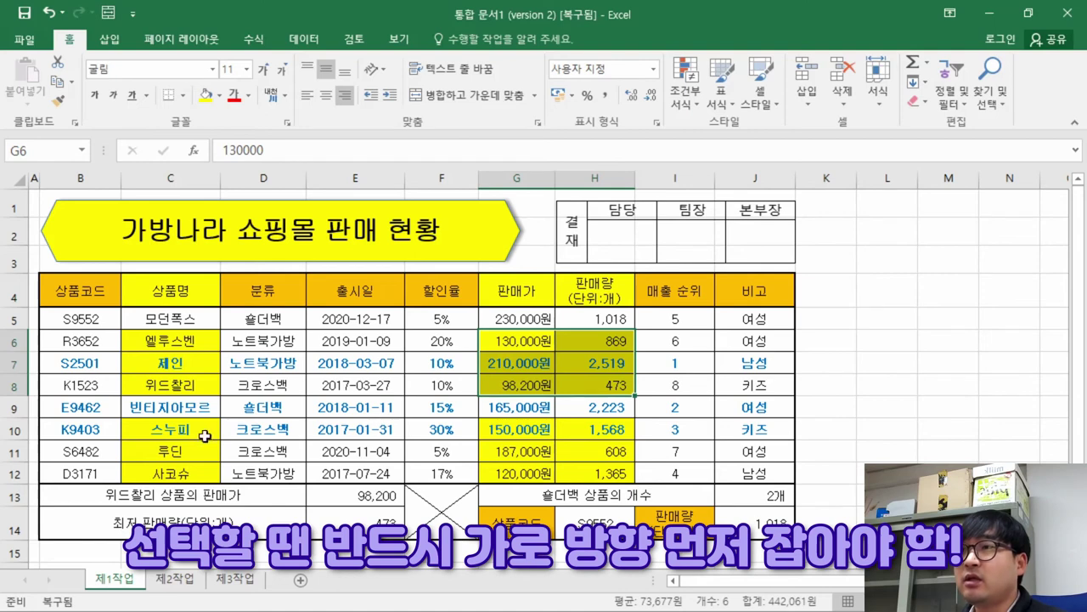
left_click_drag(200, 431, 196, 466)
left_click_drag(521, 433, 592, 472)
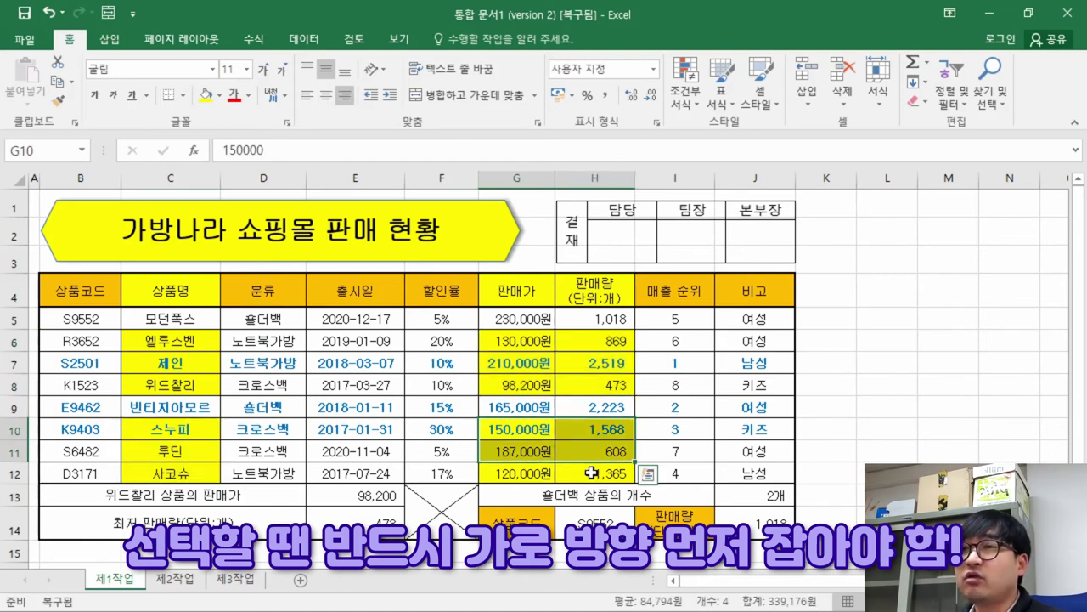
left_click(371, 403)
left_click_drag(531, 429, 568, 469)
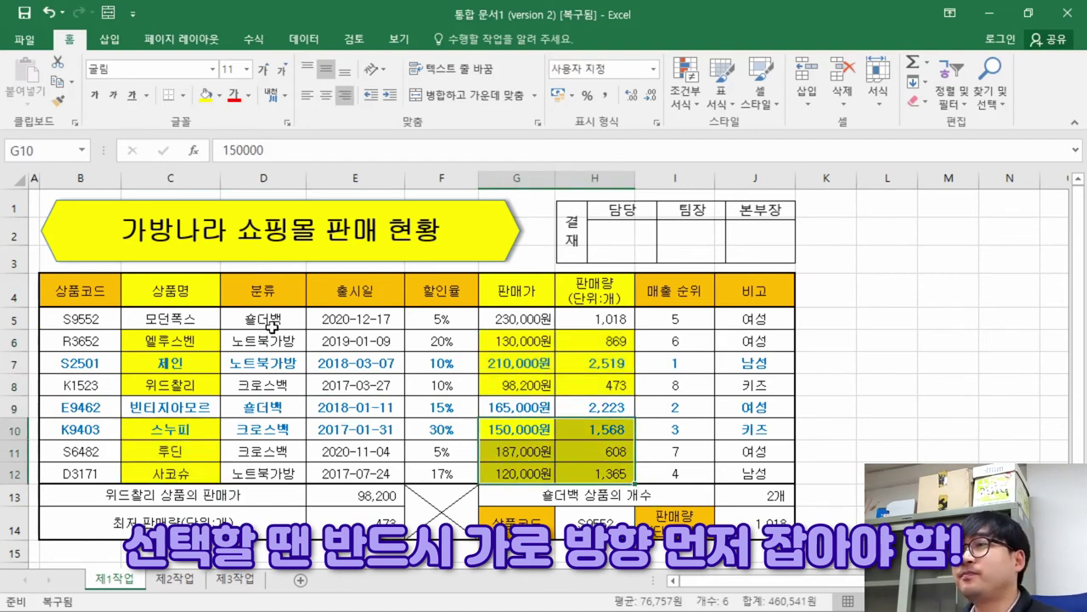
left_click(260, 323)
left_click(182, 287)
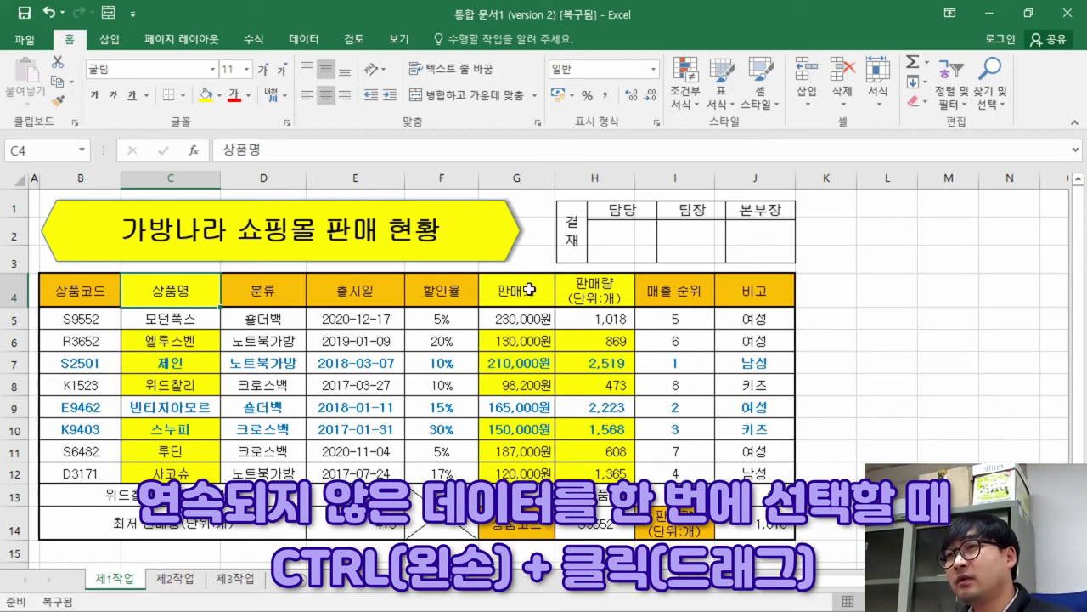
left_click_drag(525, 292, 611, 293, "ctrl")
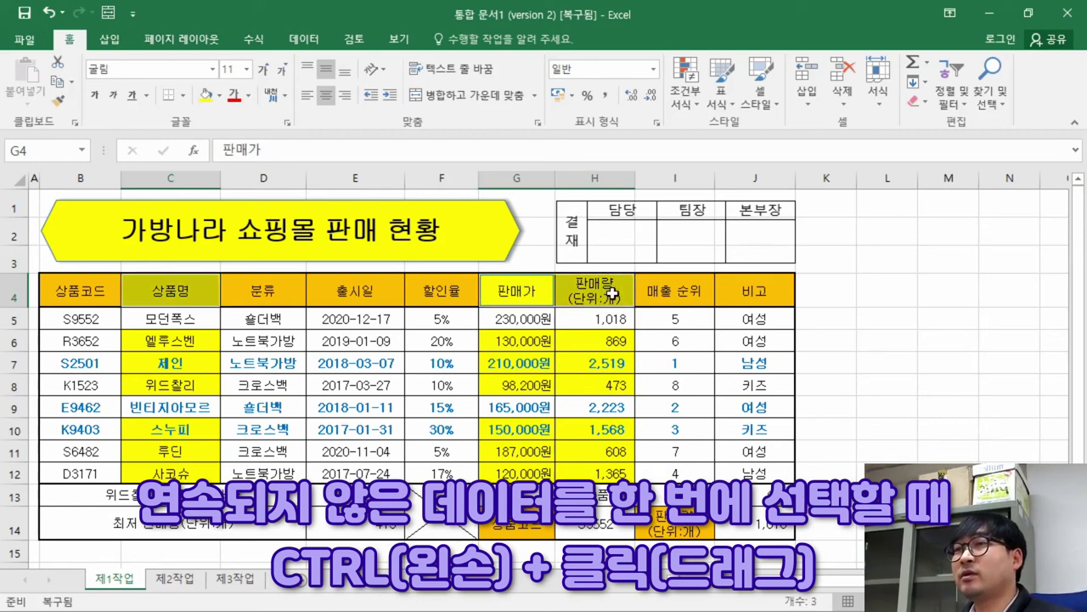
left_click_drag(194, 349, 190, 388, "ctrl")
left_click_drag(507, 342, 698, 411, "ctrl")
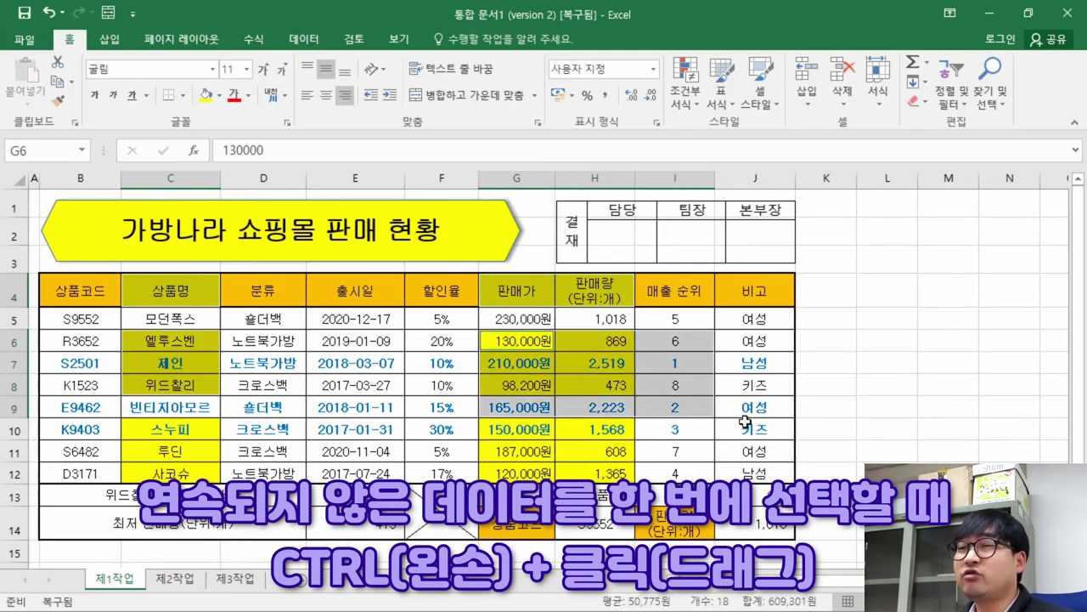
left_click_drag(684, 350, 676, 429, "ctrl")
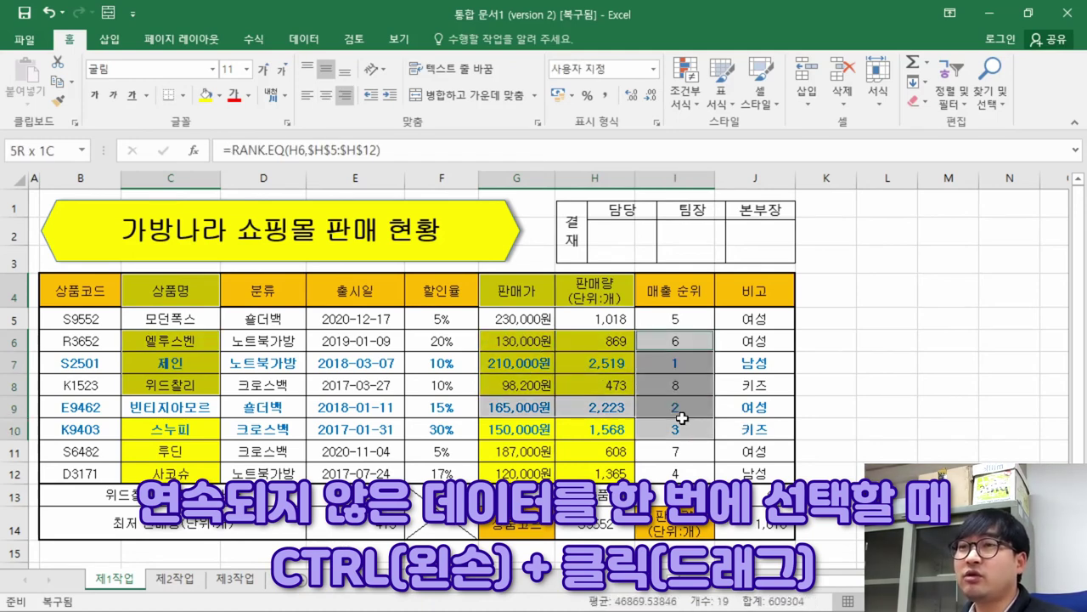
left_click_drag(516, 385, 595, 407, "ctrl")
left_click_drag(595, 363, 674, 361, "ctrl")
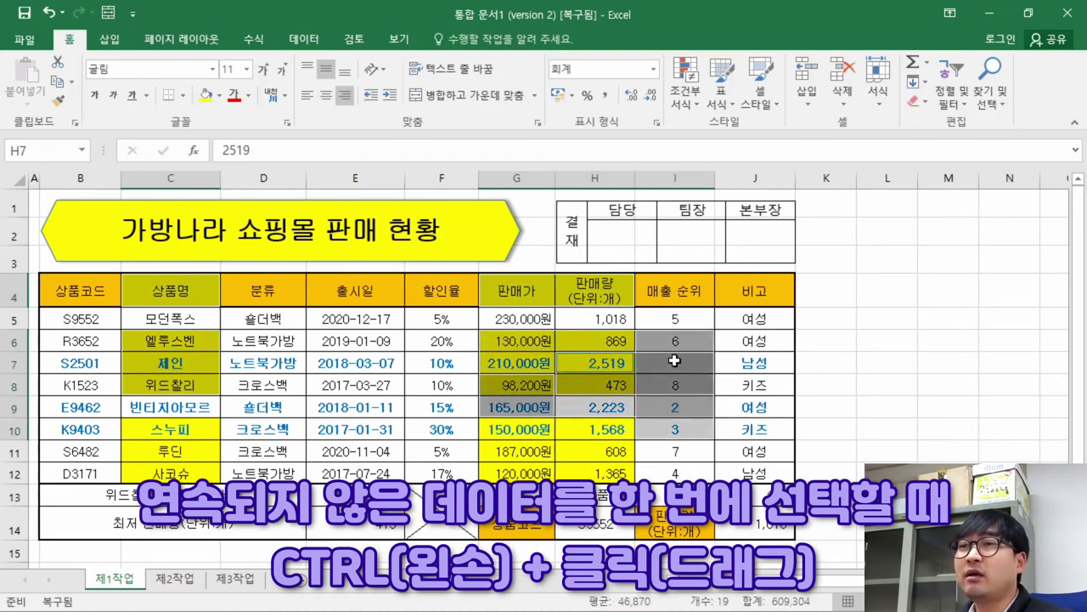
left_click(296, 321)
Insert a 2-D clustered column chart from the yellow 상품명, 판매가 and 판매량 cells: C4, G4:H4, C6:C8, G6:H8, C10:C12 and G10:H12
left_click(161, 293)
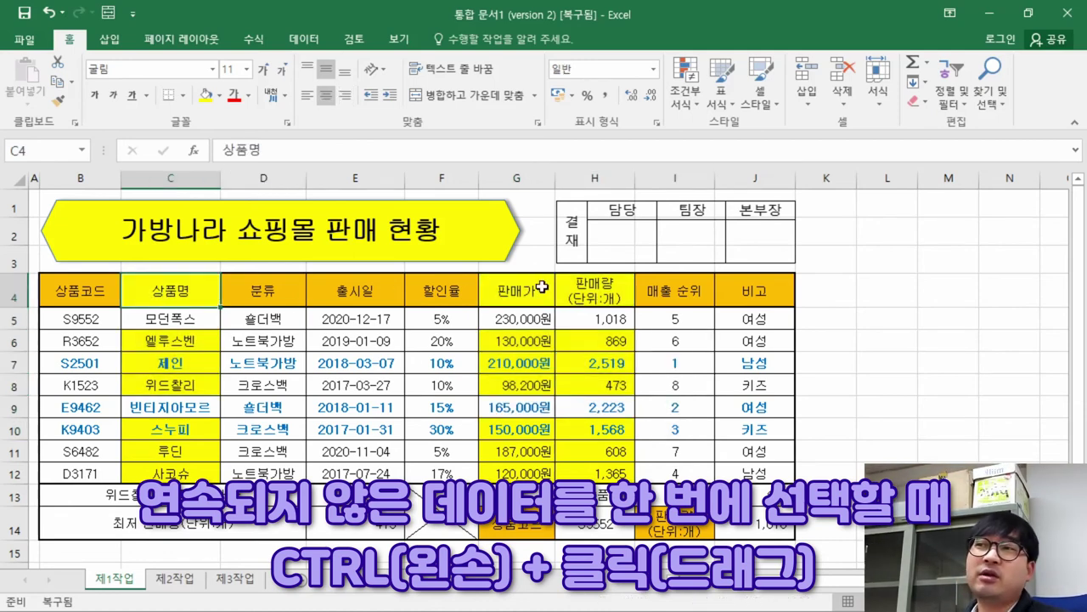
left_click_drag(540, 289, 578, 290)
left_click_drag(194, 342, 193, 386)
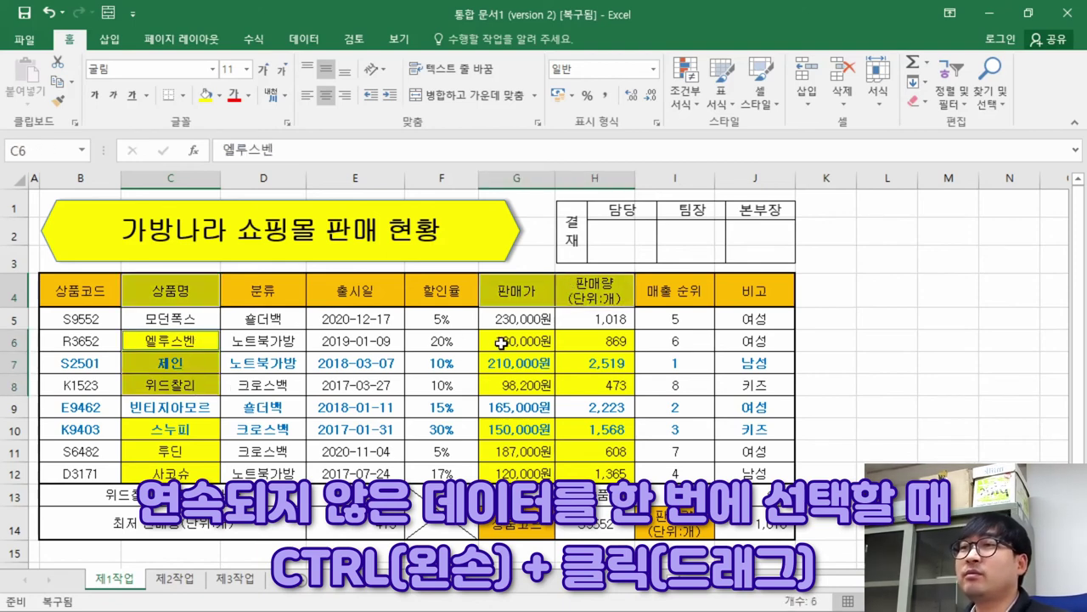
left_click_drag(510, 341, 594, 385)
left_click_drag(194, 432, 206, 469)
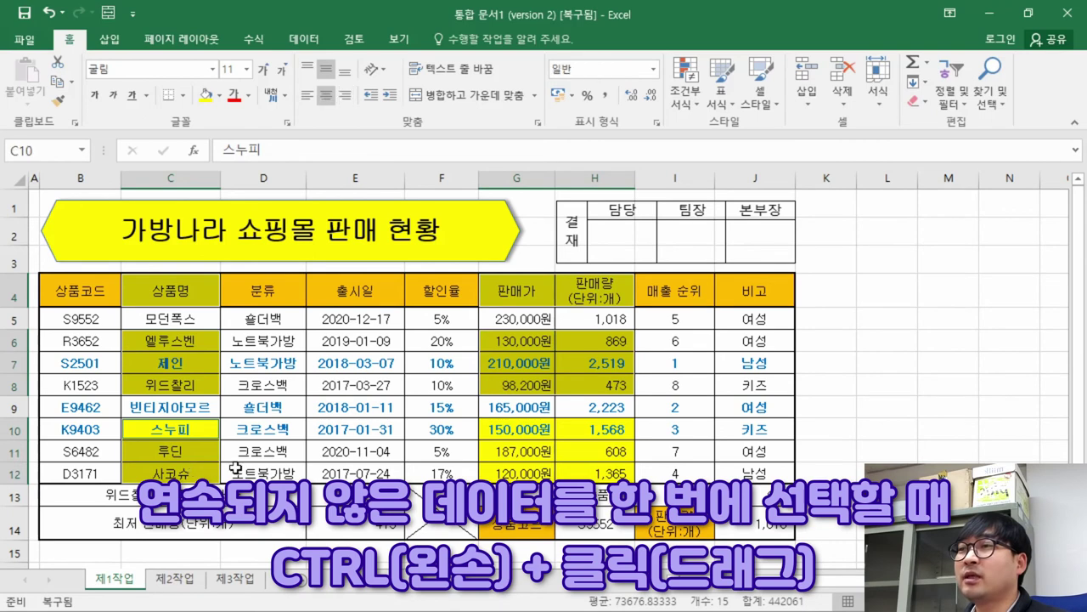
left_click_drag(507, 429, 594, 472)
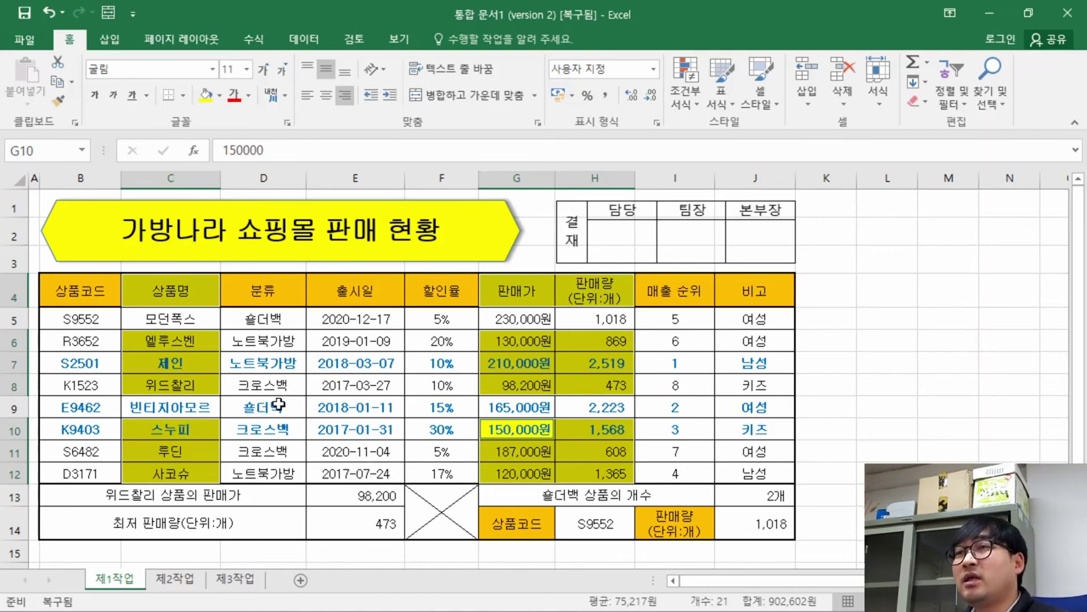
left_click(107, 40)
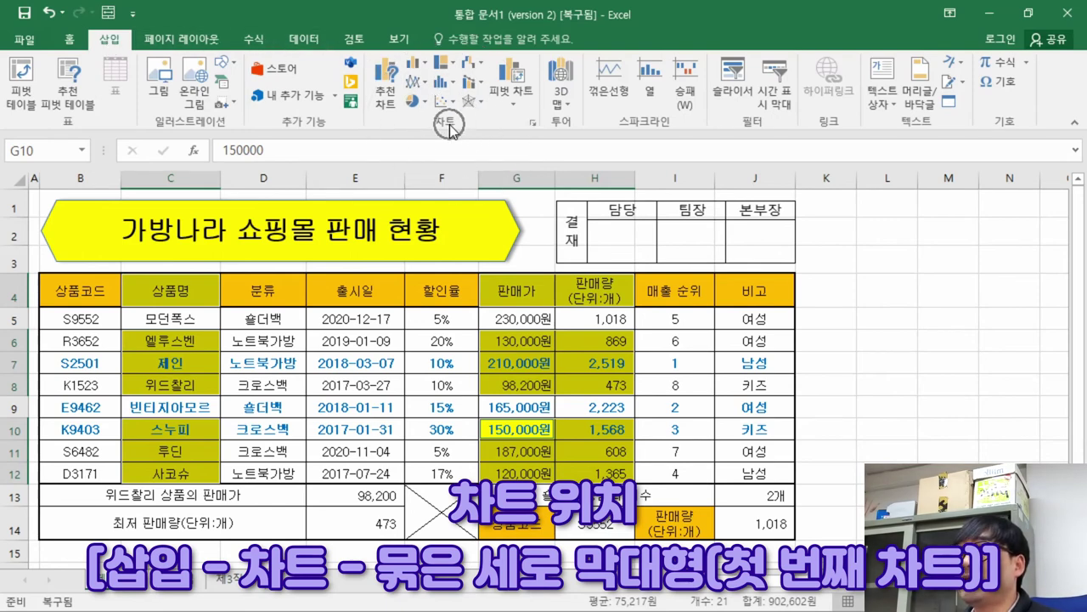
left_click(417, 71)
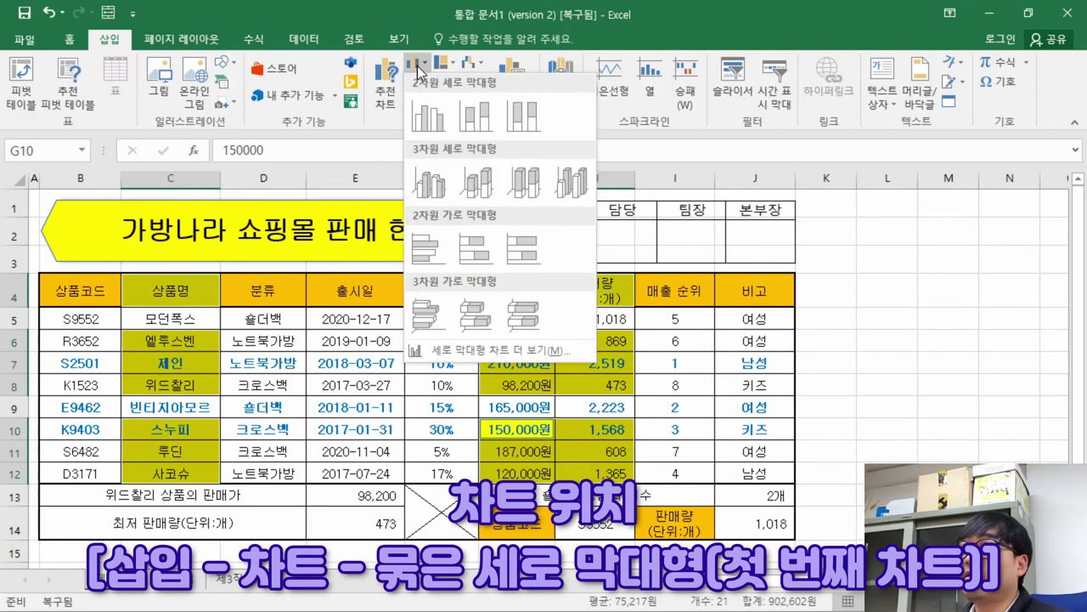
left_click(424, 114)
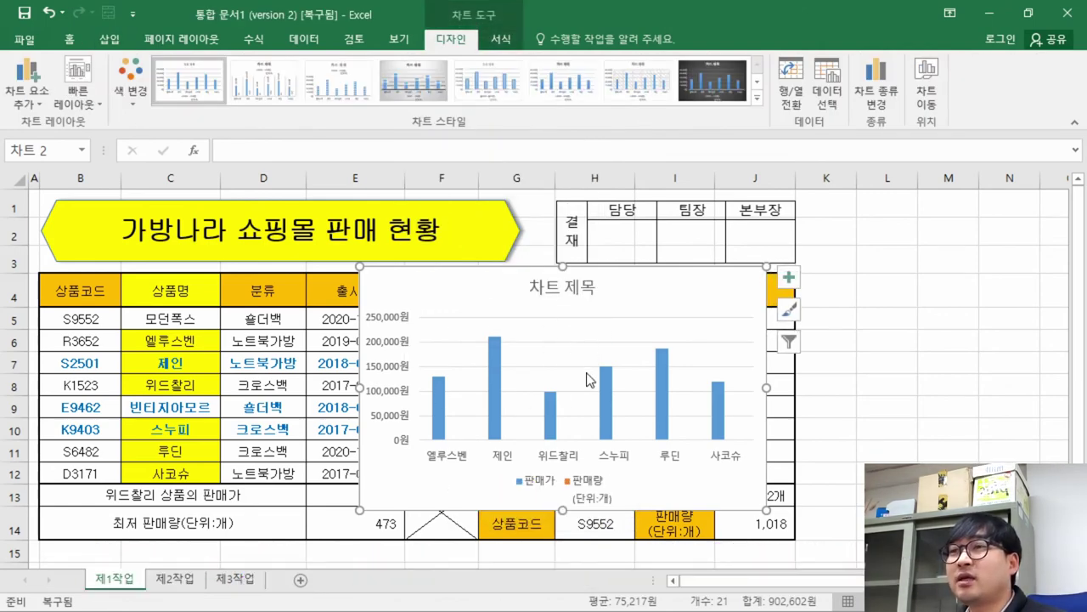
Switch to the PDF in Acrobat Reader and strike through conditions (1) 차트 종류 and (2) 데이터 범위 of 제4작업
key("alt+Tab")
scroll(430, 444, "up", 10)
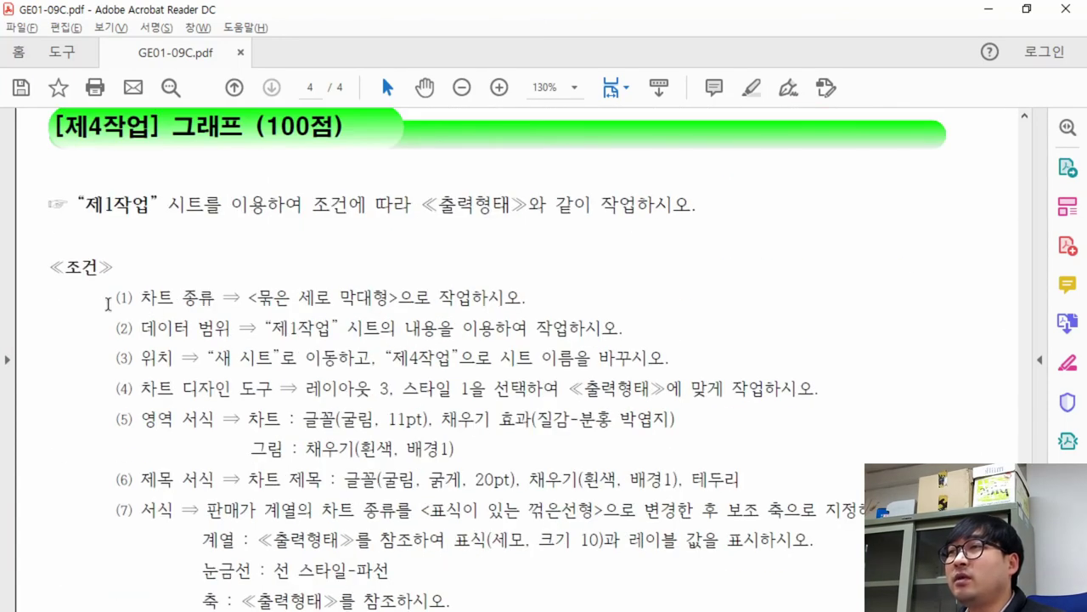
left_click_drag(136, 297, 618, 334)
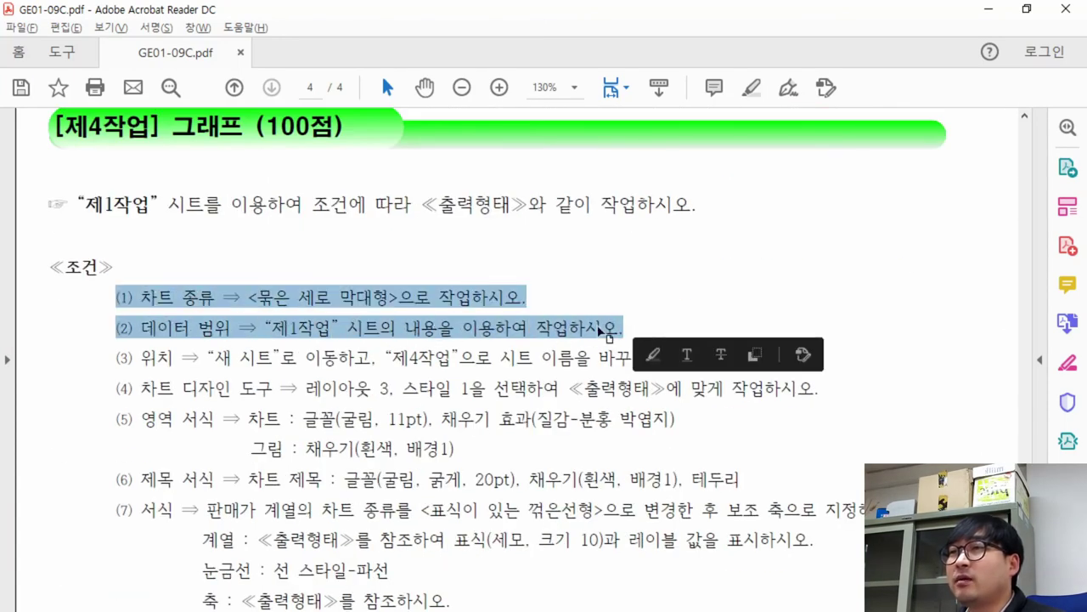
key("ctrl")
key("ctrl")
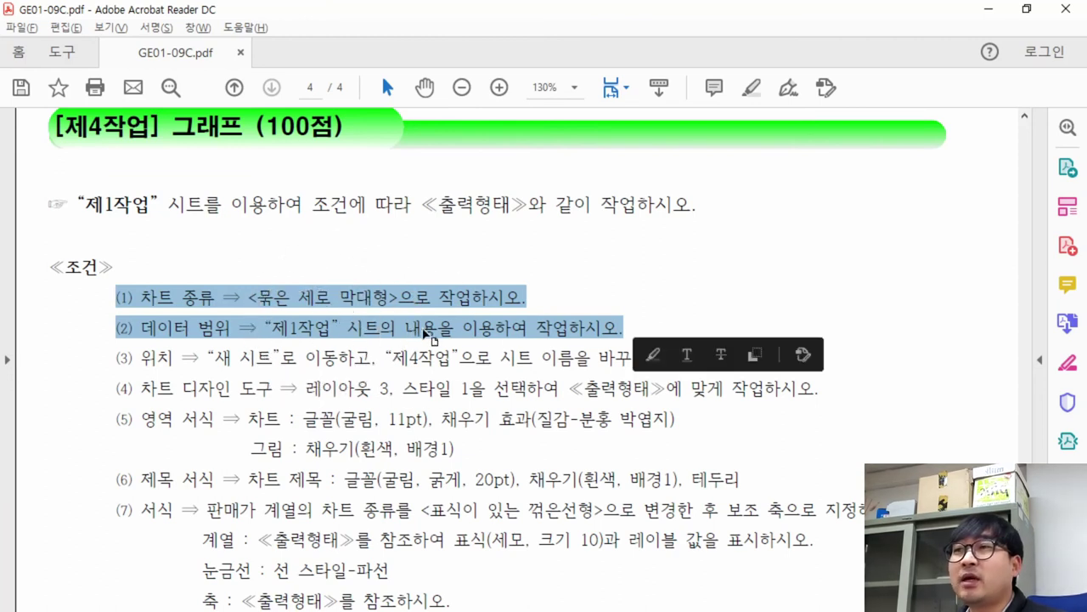
left_click(721, 355)
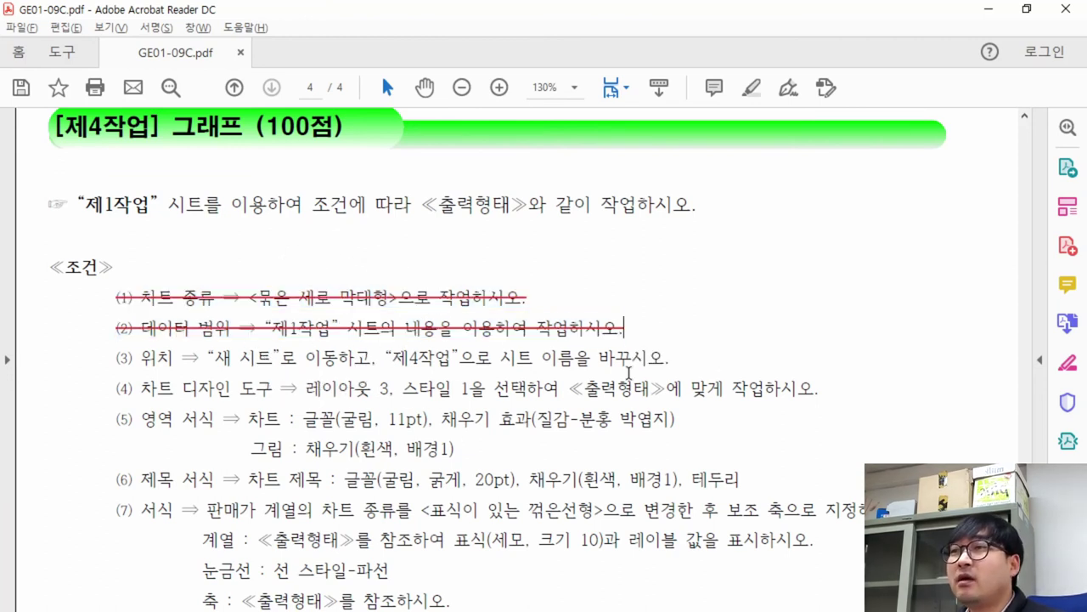
Mark condition (3) 위치 in the PDF and, back in Excel, move the chart to a new sheet named 제4작업
left_click_drag(674, 359, 111, 360)
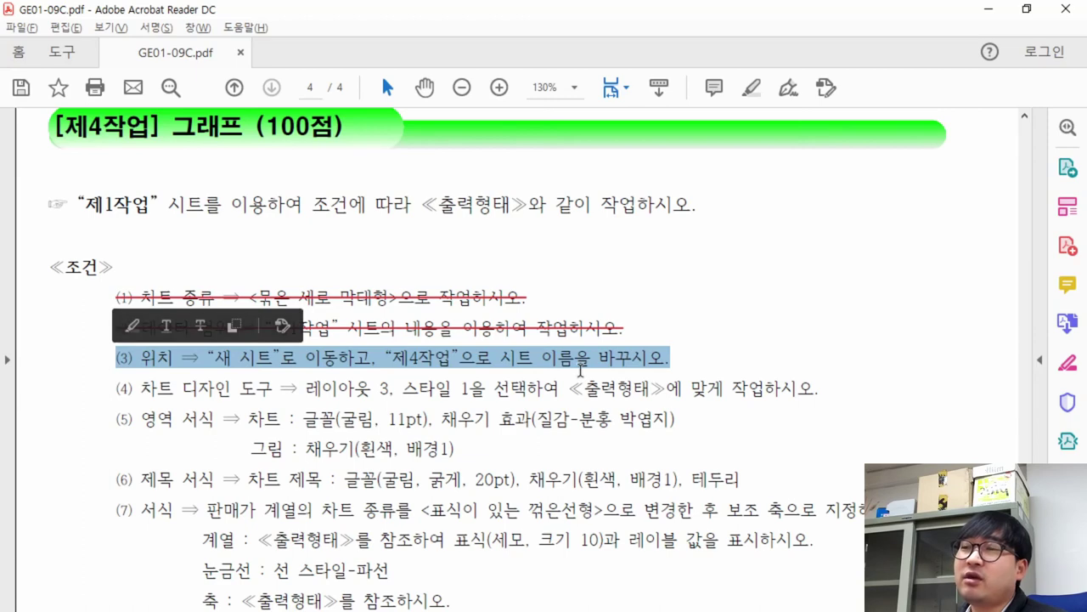
key("alt+Tab")
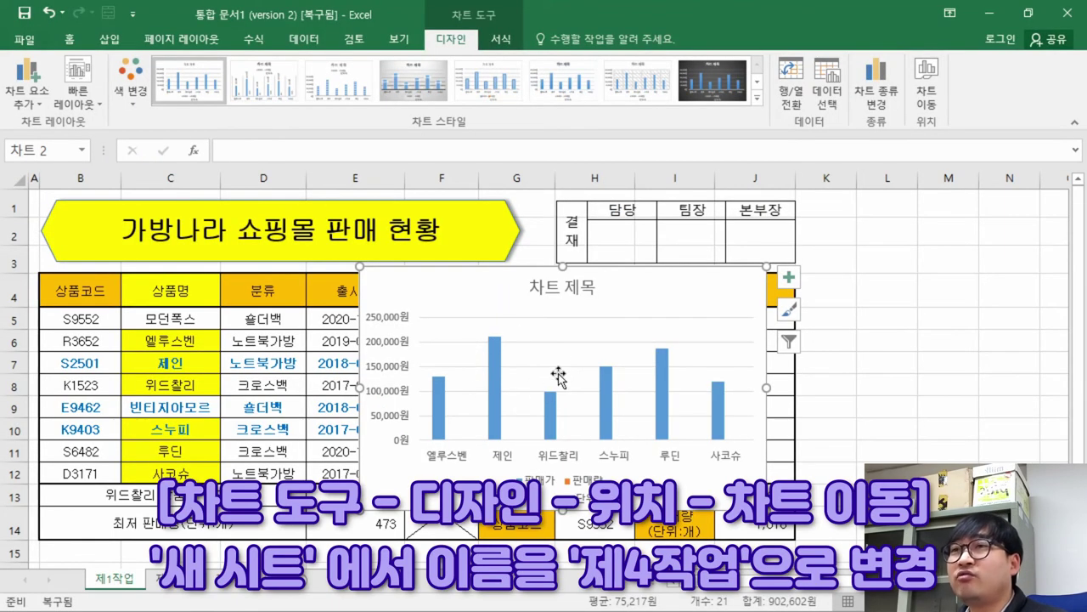
left_click(931, 98)
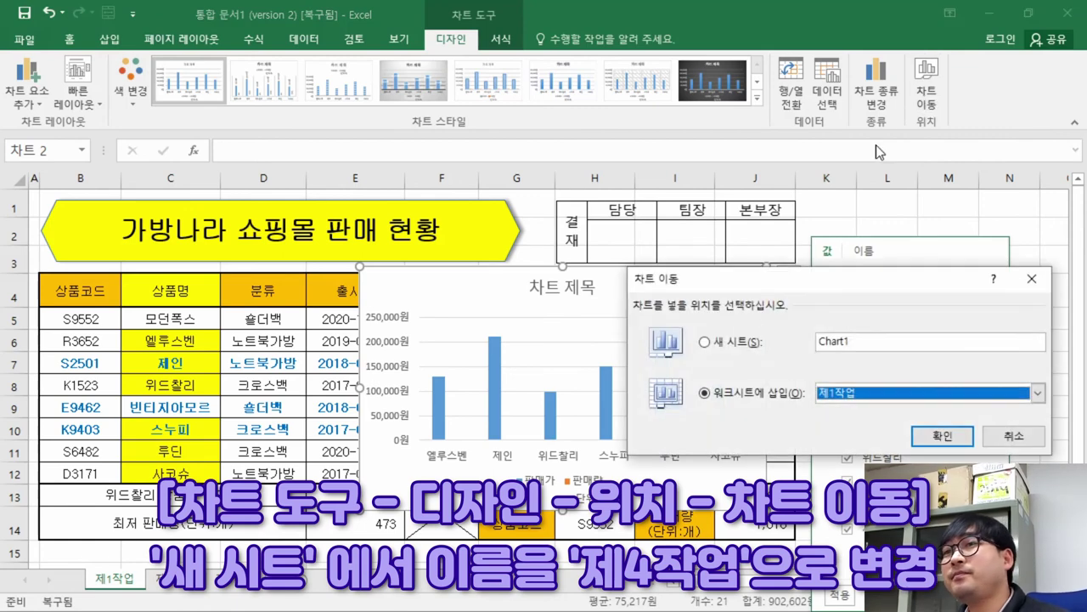
left_click(725, 343)
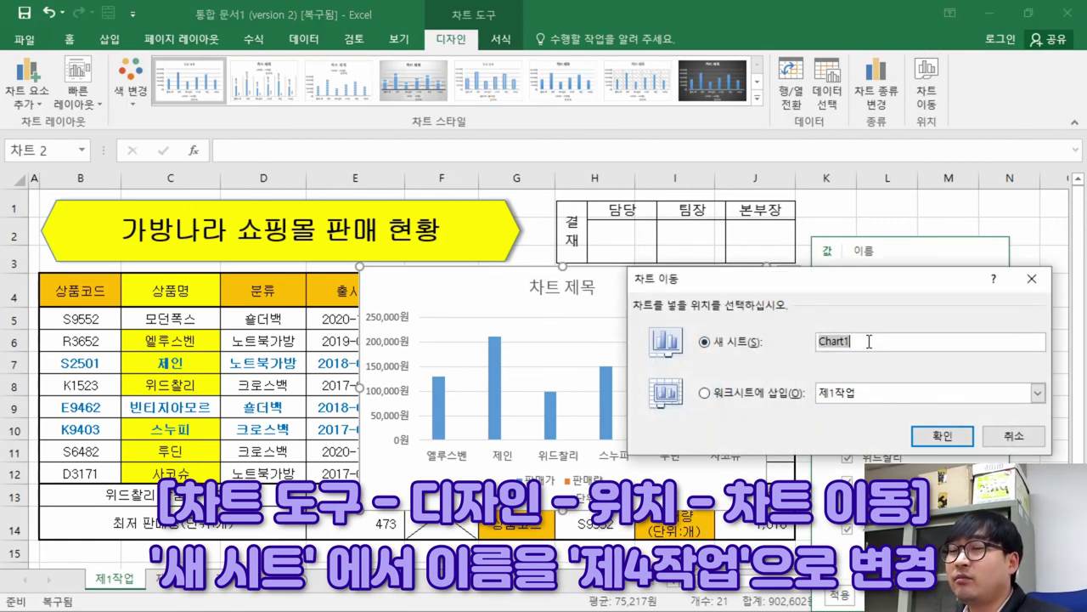
type("제4작업")
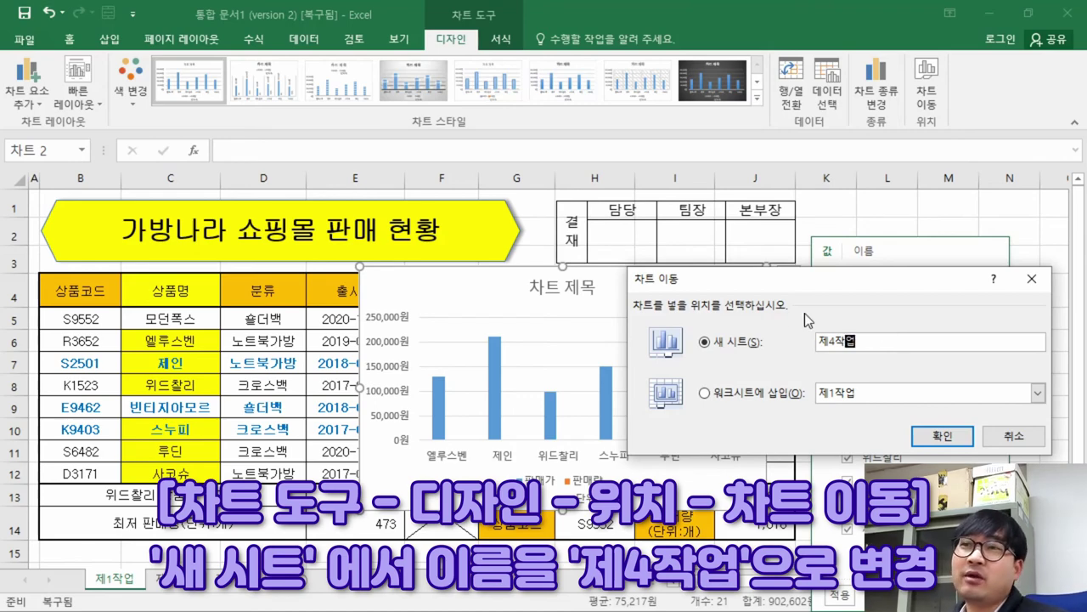
left_click(942, 437)
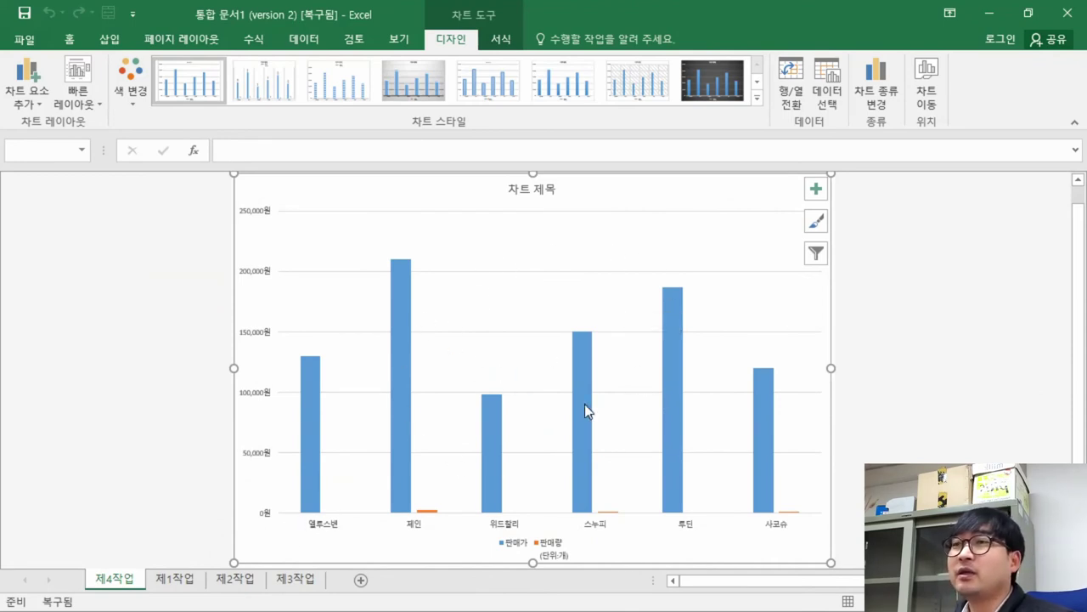
Return to the PDF and strike through condition (3) about moving the chart to a new sheet
key("alt+Tab")
right_click(600, 363)
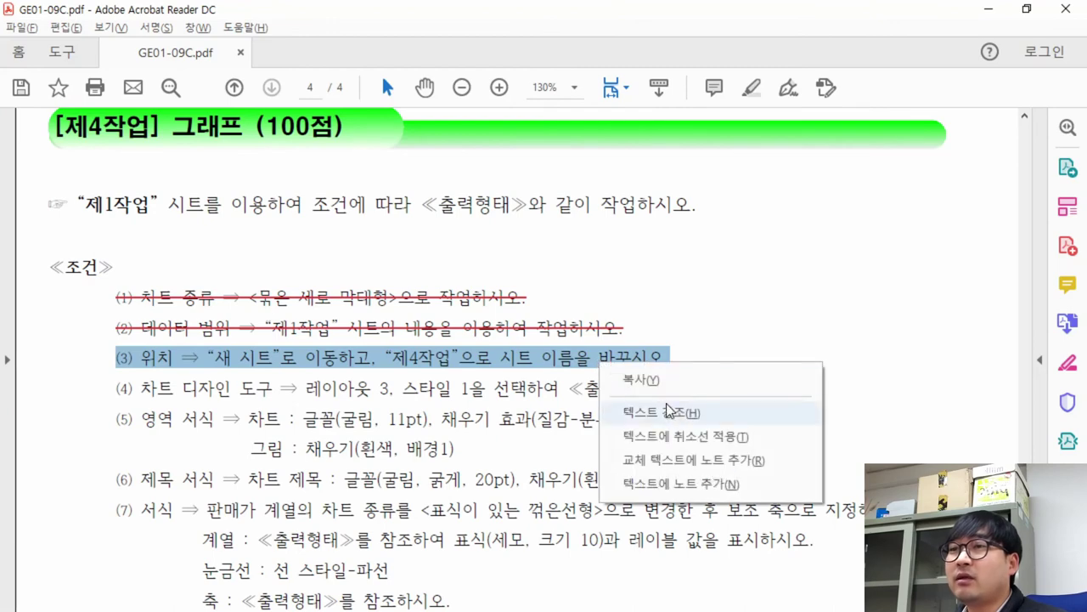
left_click(687, 436)
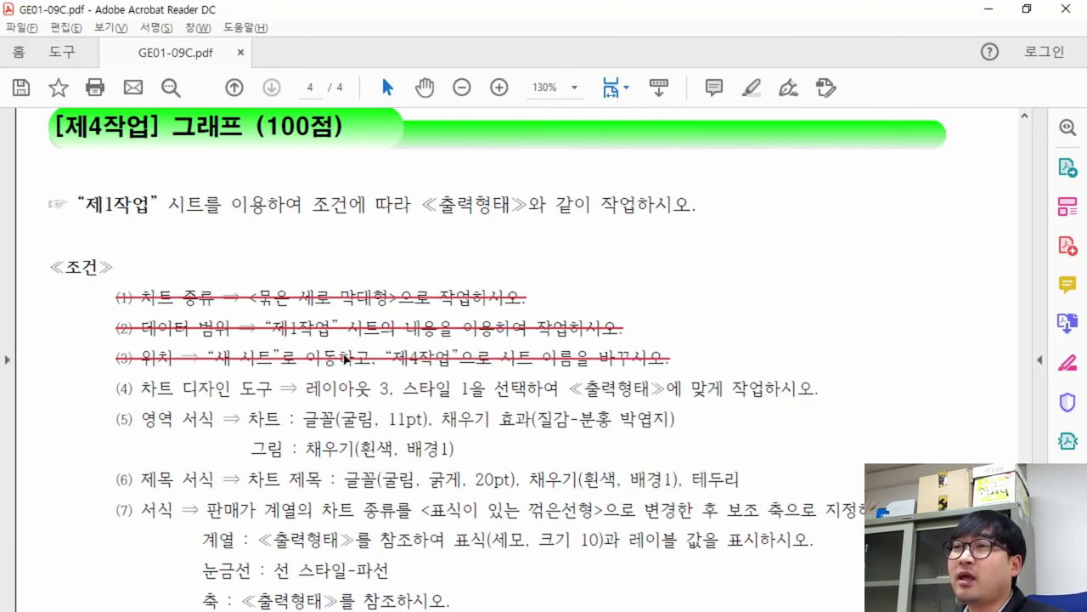
Check the PDF's note on sheet order and move the 제4작업 sheet after 제3작업 in Excel
scroll(348, 360, "down", 10)
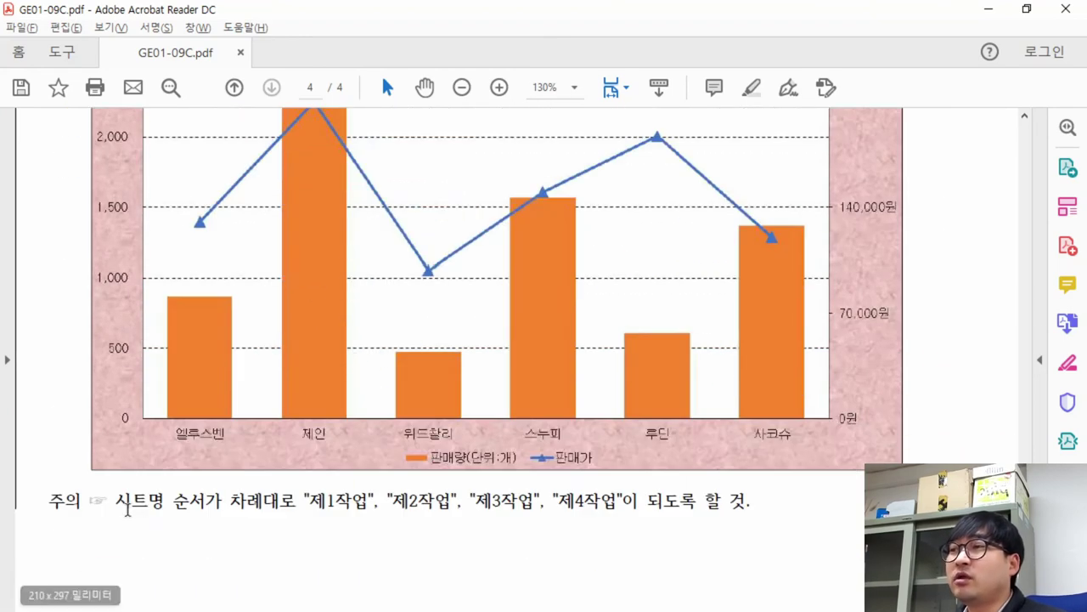
left_click_drag(119, 502, 760, 507)
key("alt+Tab")
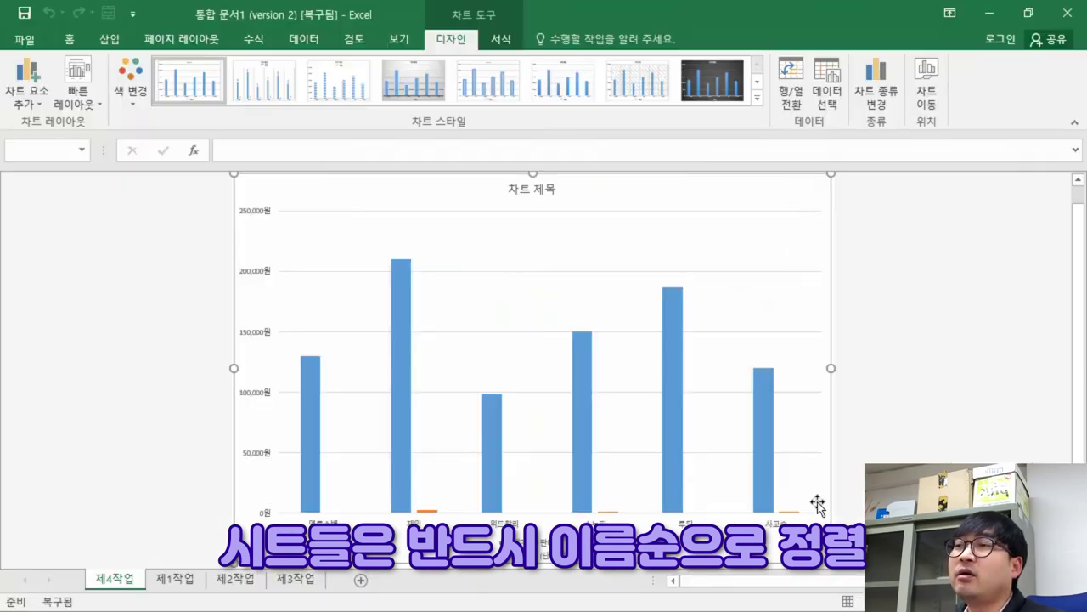
left_click(115, 584)
left_click_drag(136, 584, 338, 583)
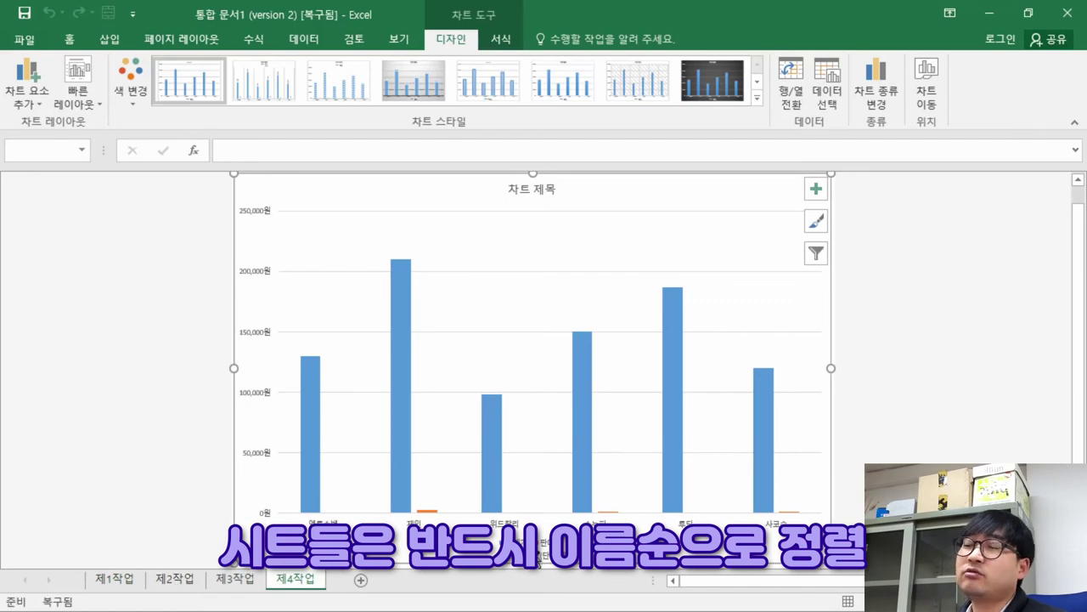
Strike through the sheet-order note below the sample chart in the PDF
key("alt+Tab")
right_click(384, 504)
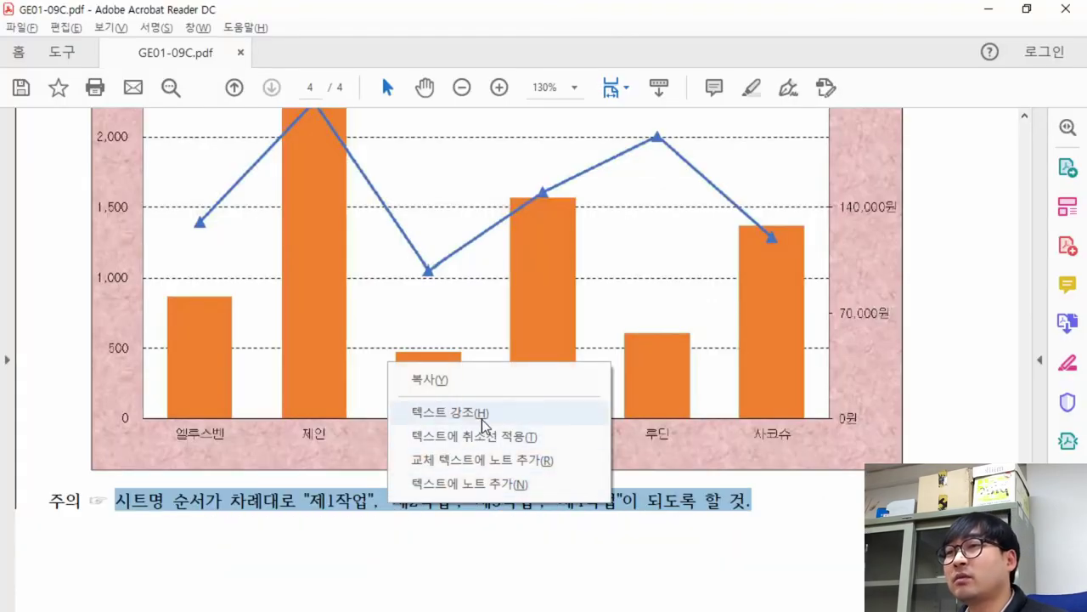
left_click(476, 436)
Read condition (4) 차트 디자인 도구 in the PDF and apply quick layout 레이아웃 3 to the chart in Excel
scroll(629, 448, "up", 10)
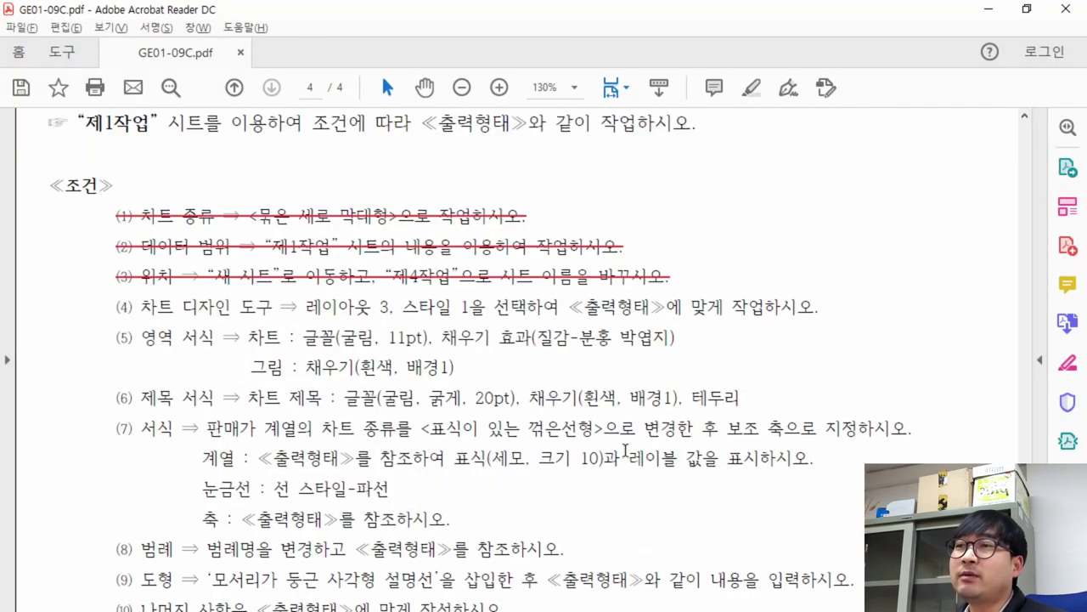
scroll(625, 450, "up", 2)
scroll(238, 429, "down", 1)
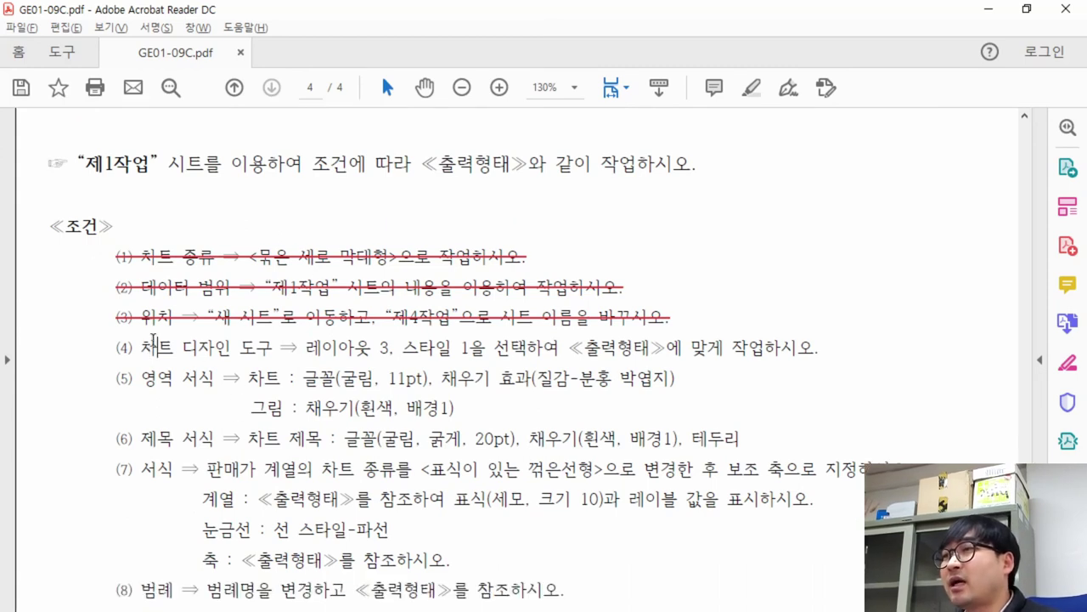
left_click_drag(140, 348, 304, 349)
left_click_drag(305, 348, 550, 347)
key("alt+Tab")
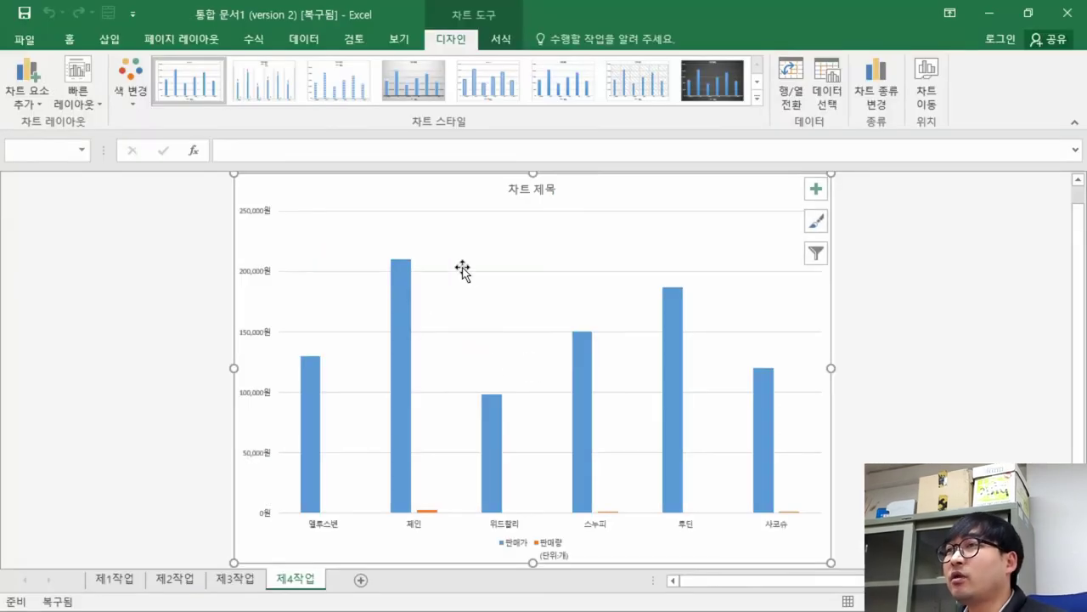
left_click(77, 100)
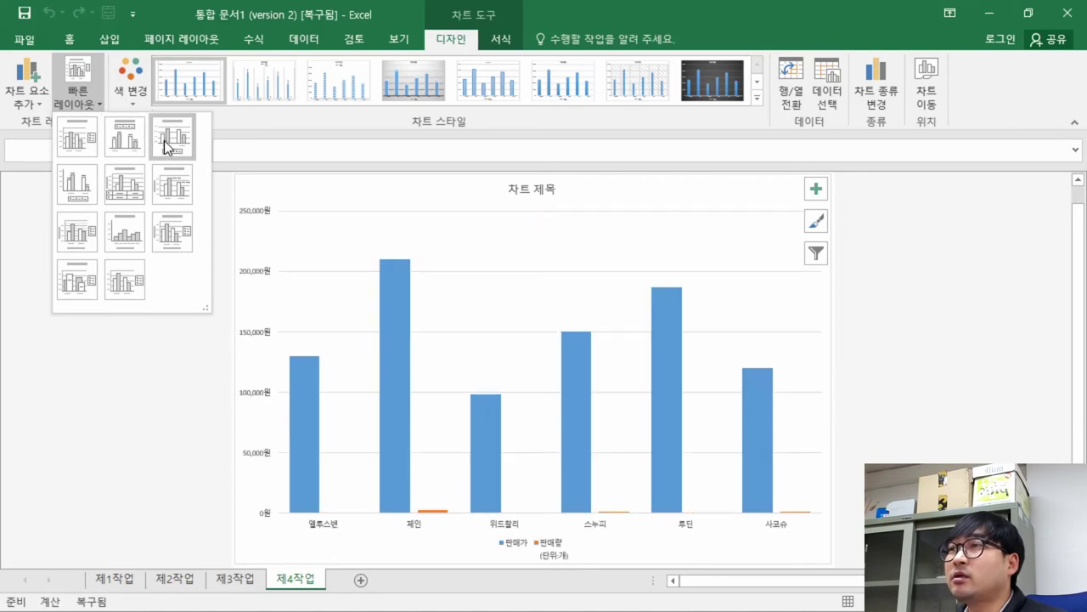